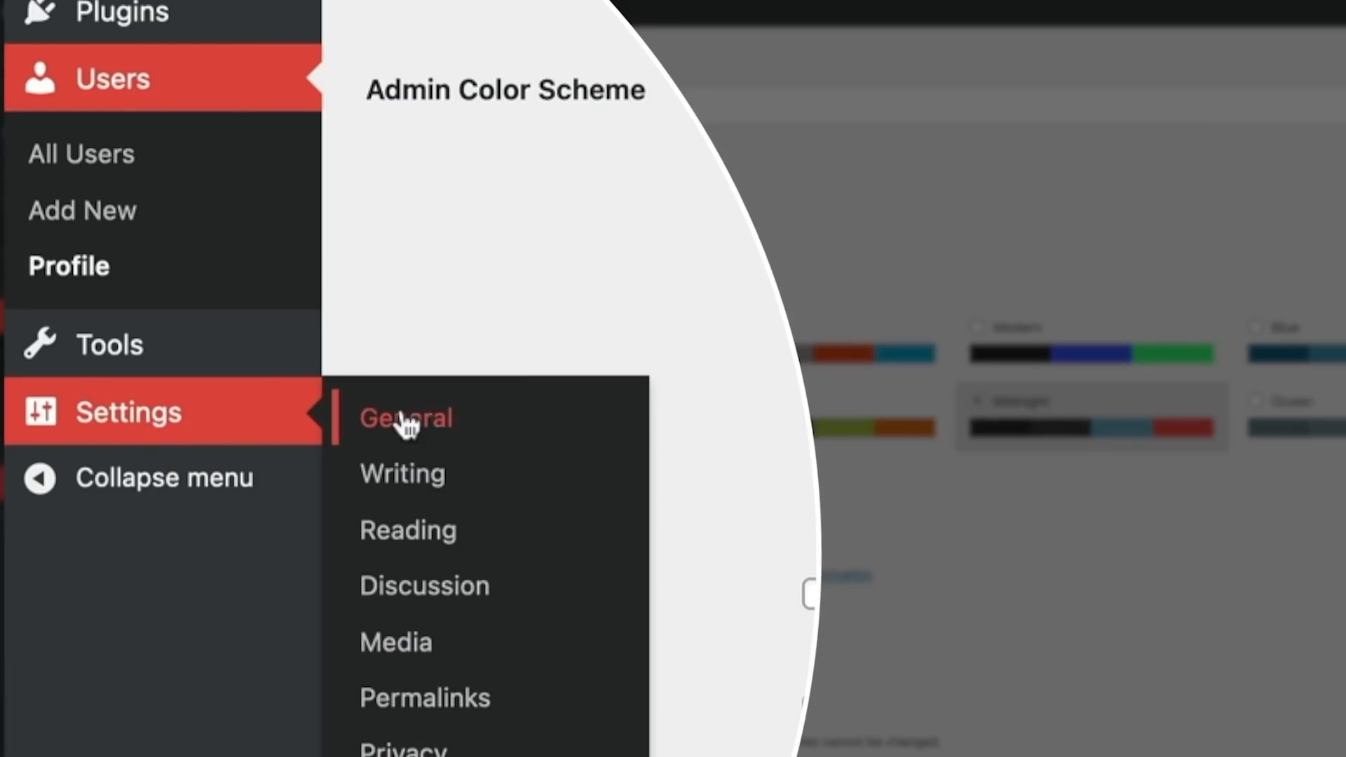
Review General Settings, then try the pink, green and blue palettes on the Book Store template, keeping blue
{"action": "left_click", "coordinate": [196, 486]}
{"action": "scroll", "coordinate": [214, 489], "scroll_direction": "down", "scroll_amount": 1}
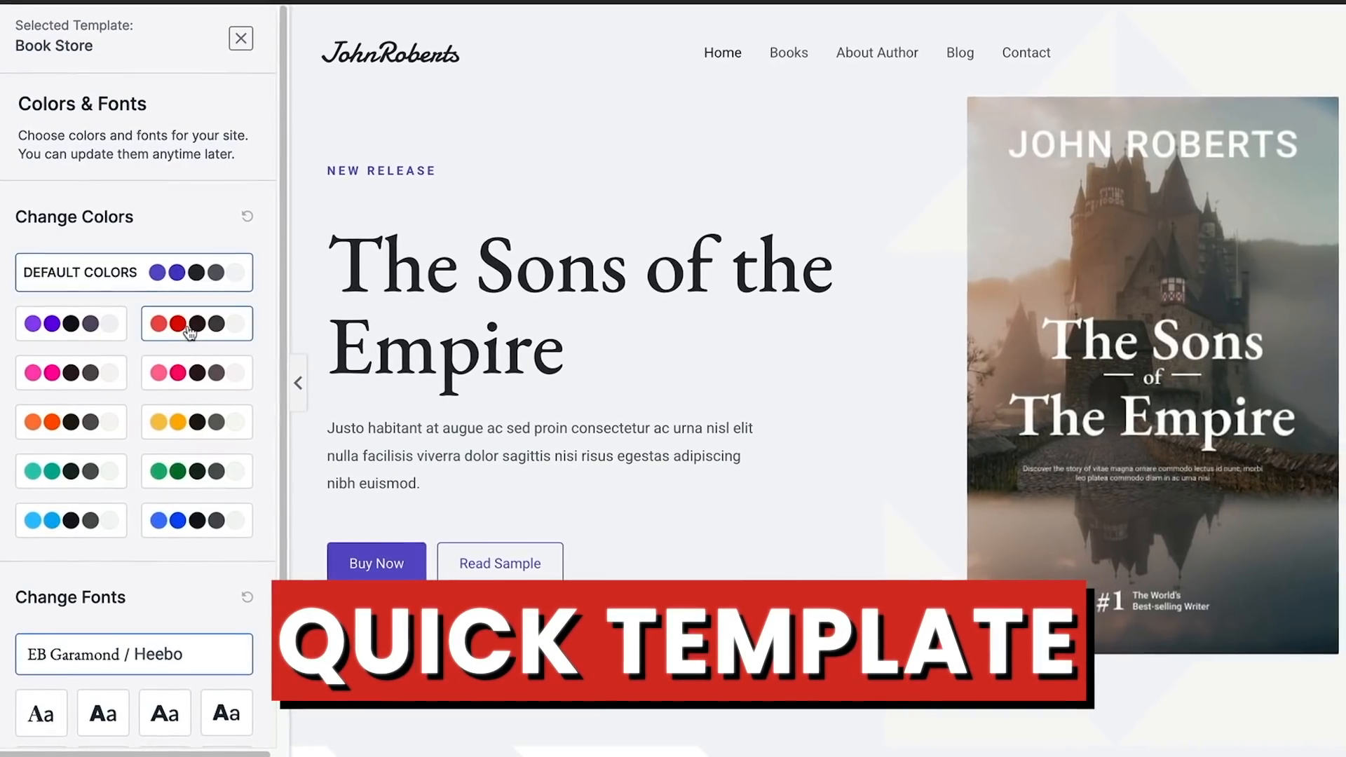
{"action": "left_click", "coordinate": [188, 379]}
{"action": "left_click", "coordinate": [201, 473]}
{"action": "left_click", "coordinate": [201, 524]}
{"action": "scroll", "coordinate": [603, 521], "scroll_direction": "down", "scroll_amount": 7}
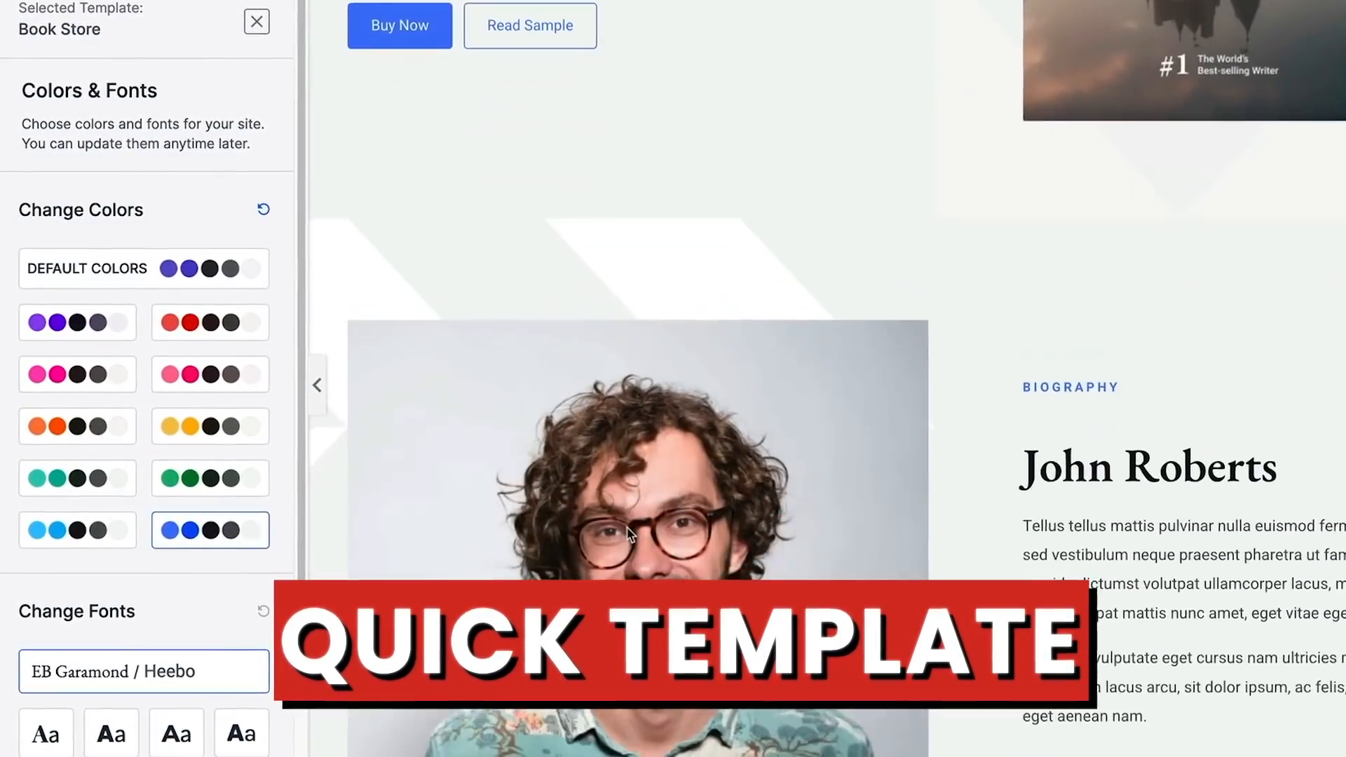
{"action": "scroll", "coordinate": [626, 527], "scroll_direction": "down", "scroll_amount": 4}
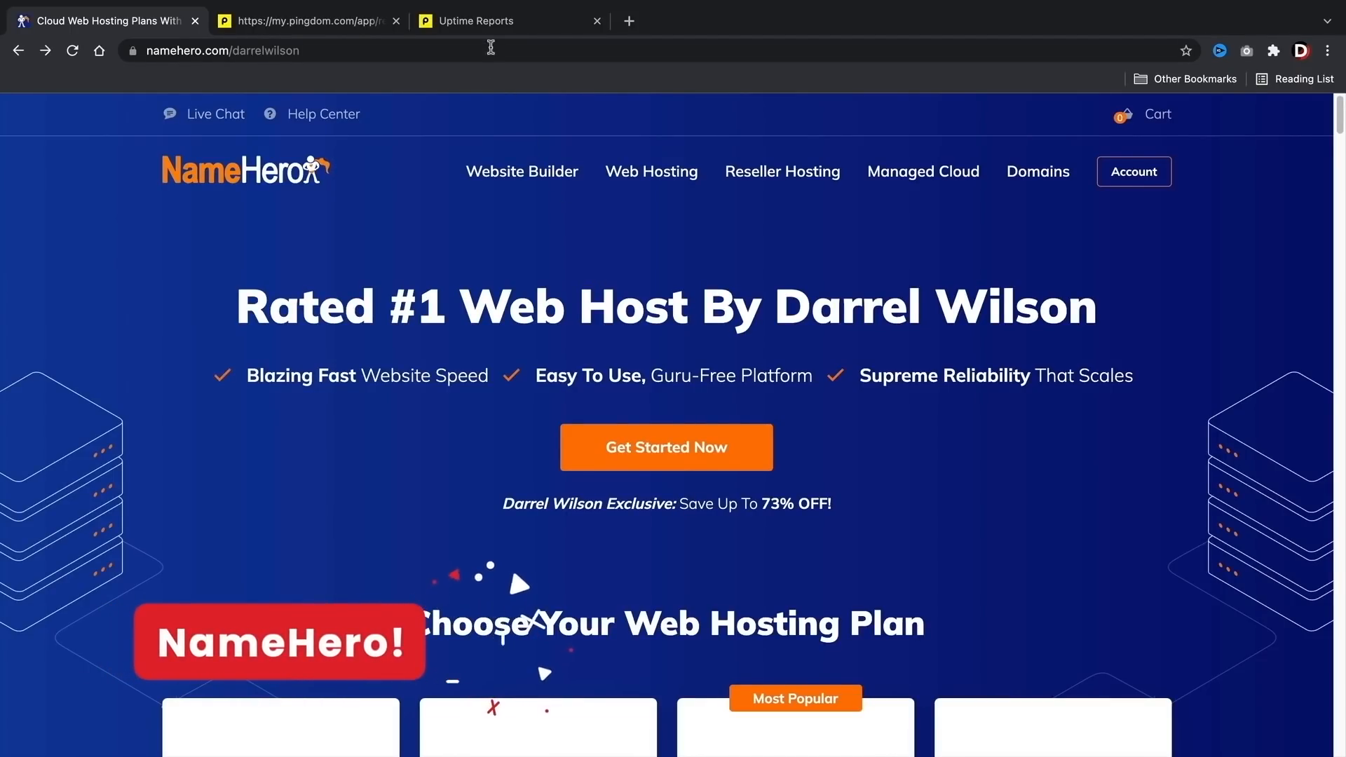
{"action": "left_click", "coordinate": [490, 22]}
{"action": "mouse_move", "coordinate": [727, 293]}
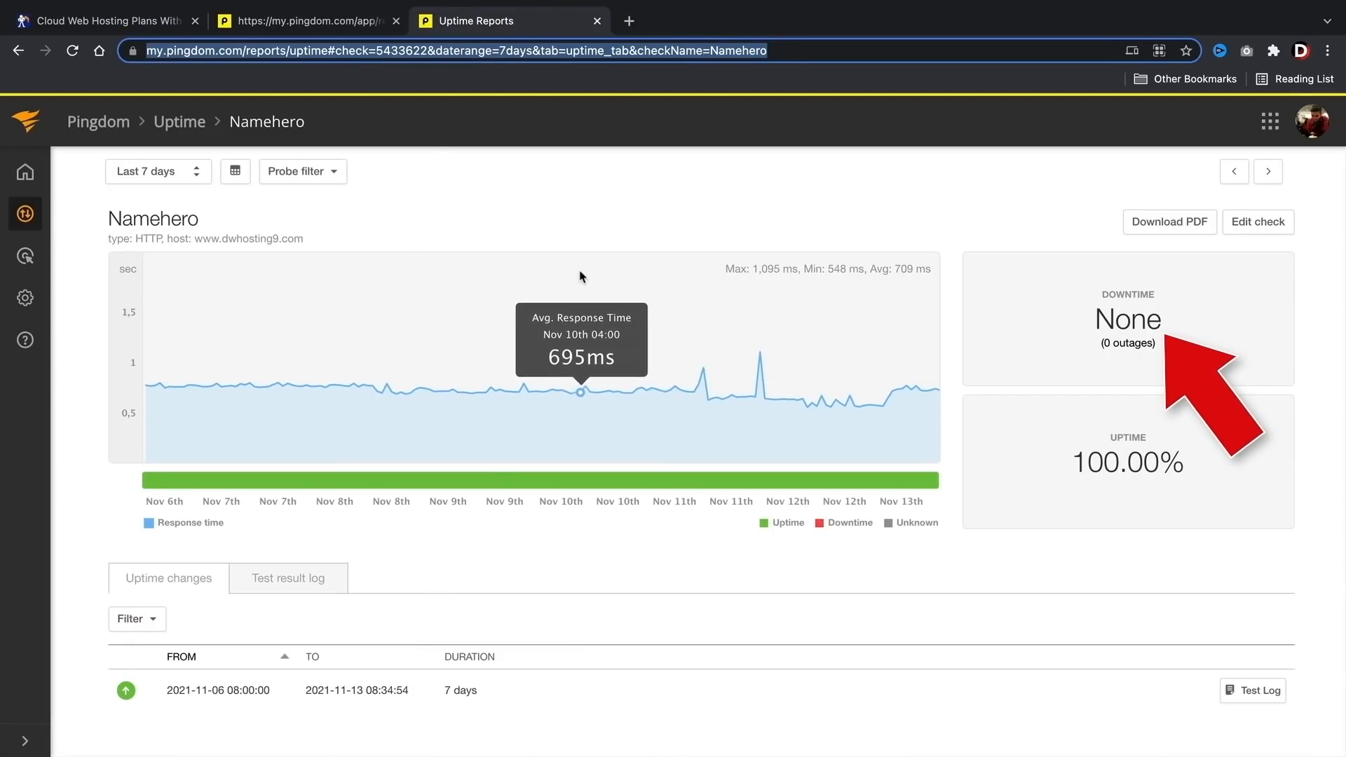
{"action": "left_click", "coordinate": [347, 28]}
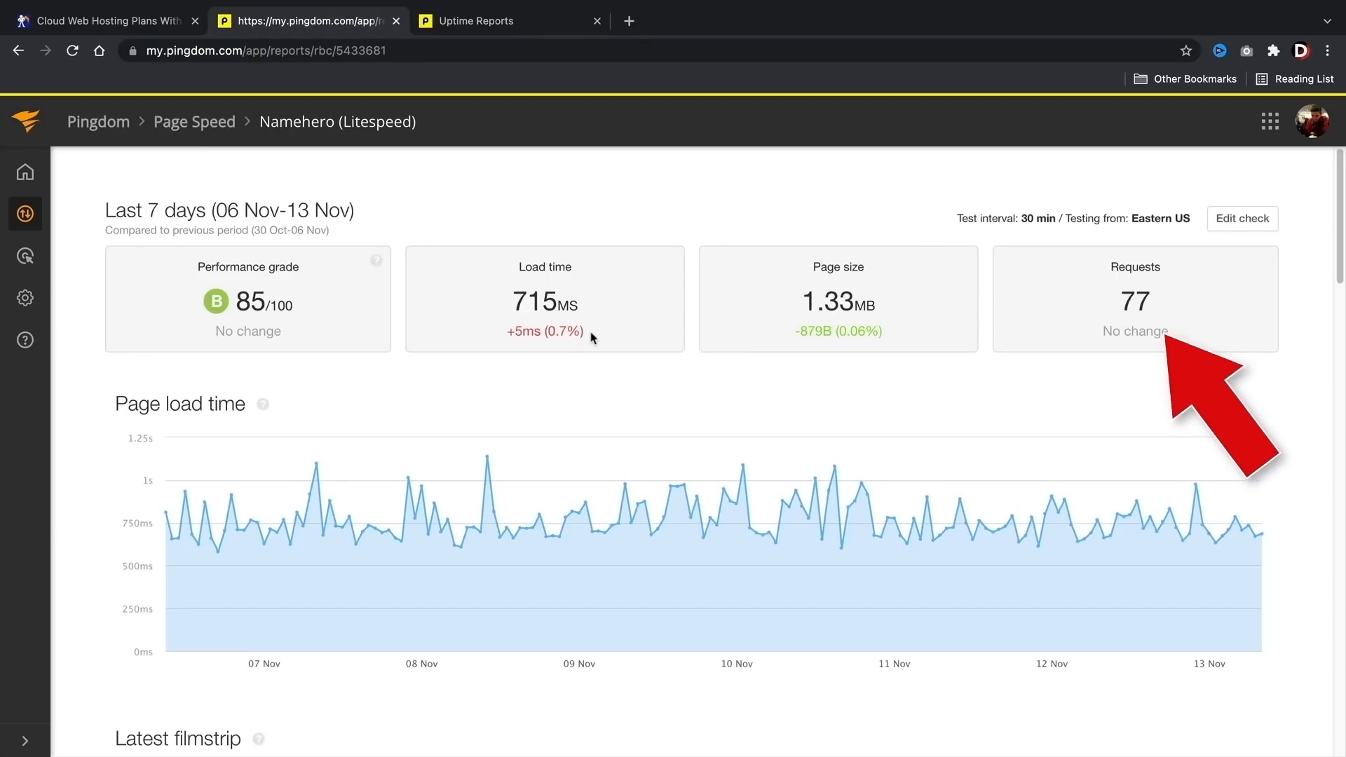
{"action": "left_click_drag", "start_coordinate": [579, 303], "coordinate": [517, 300]}
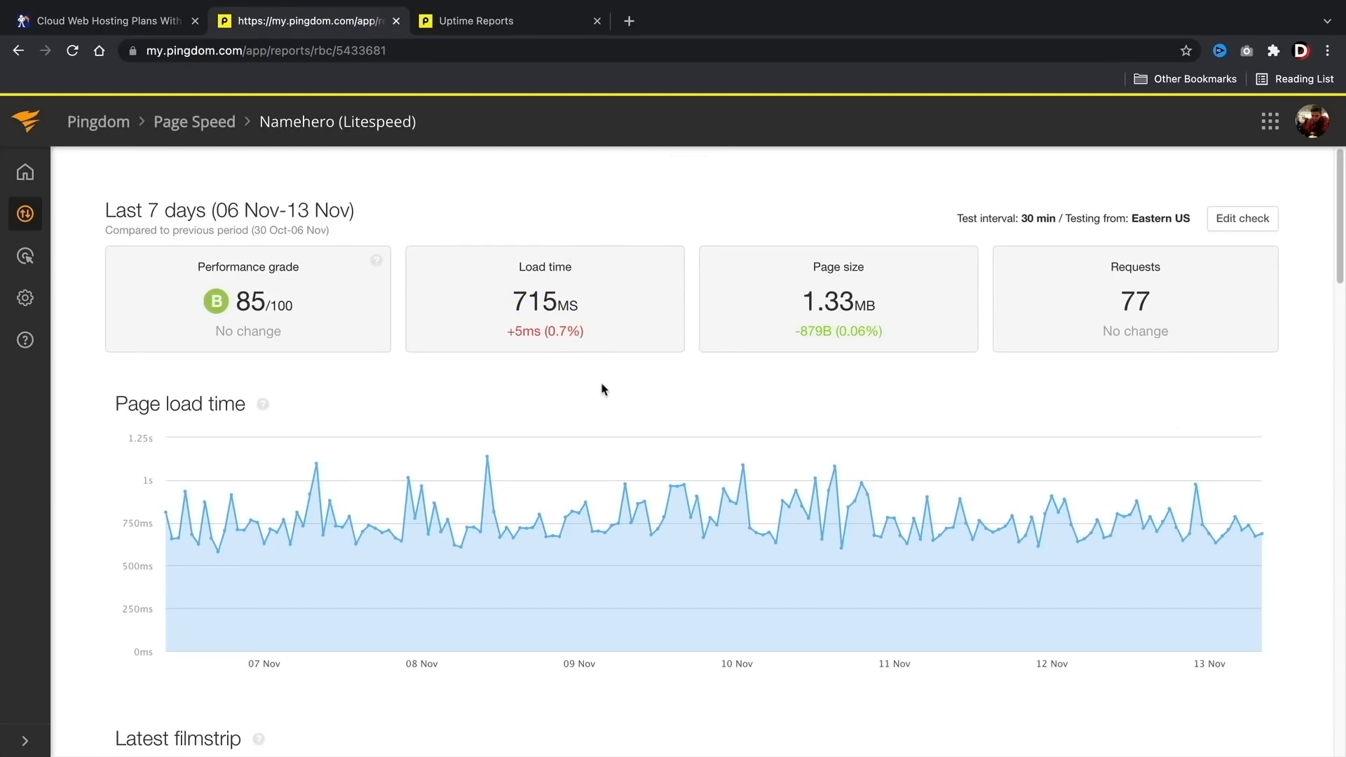
{"action": "left_click", "coordinate": [117, 28]}
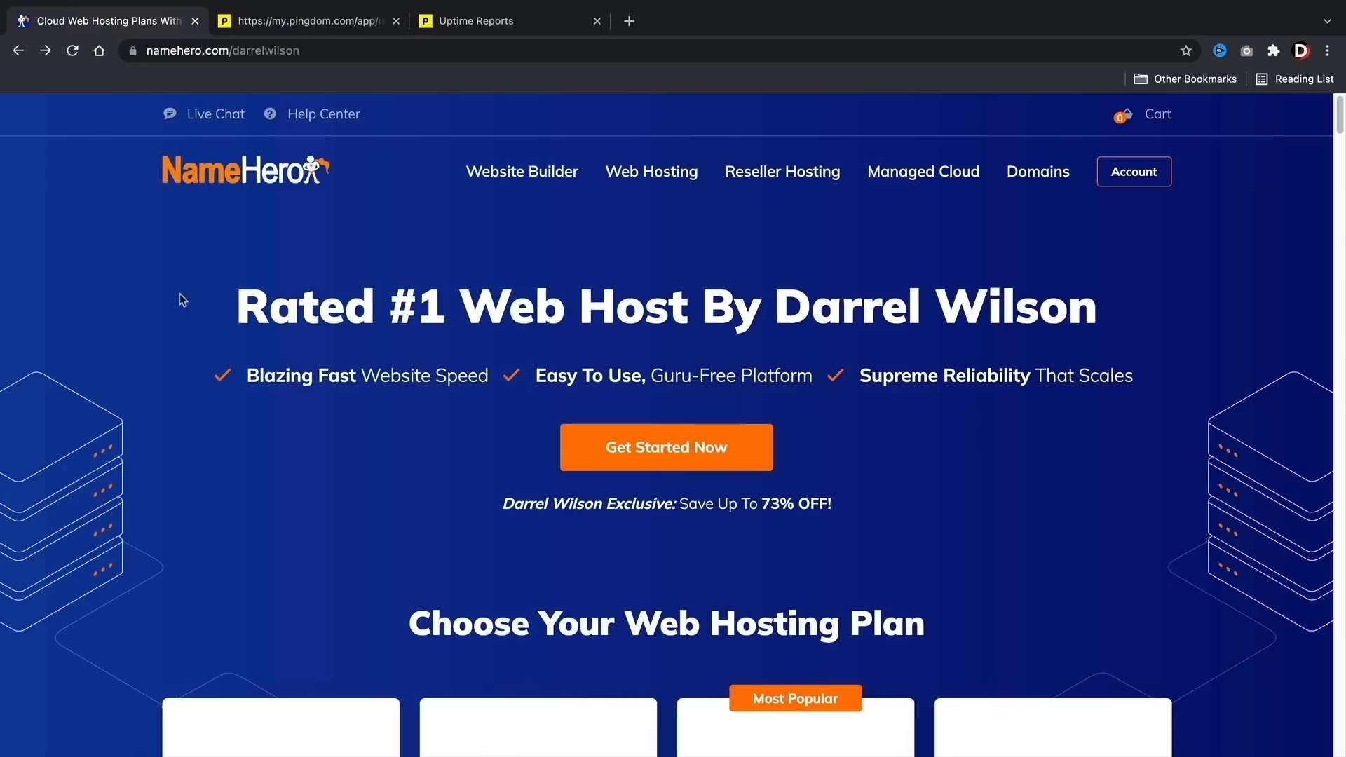
Jump to the packages section and scroll through the plans, from Starter Cloud $2.42/mo to Business Cloud $9.58/mo
{"action": "left_click", "coordinate": [686, 455]}
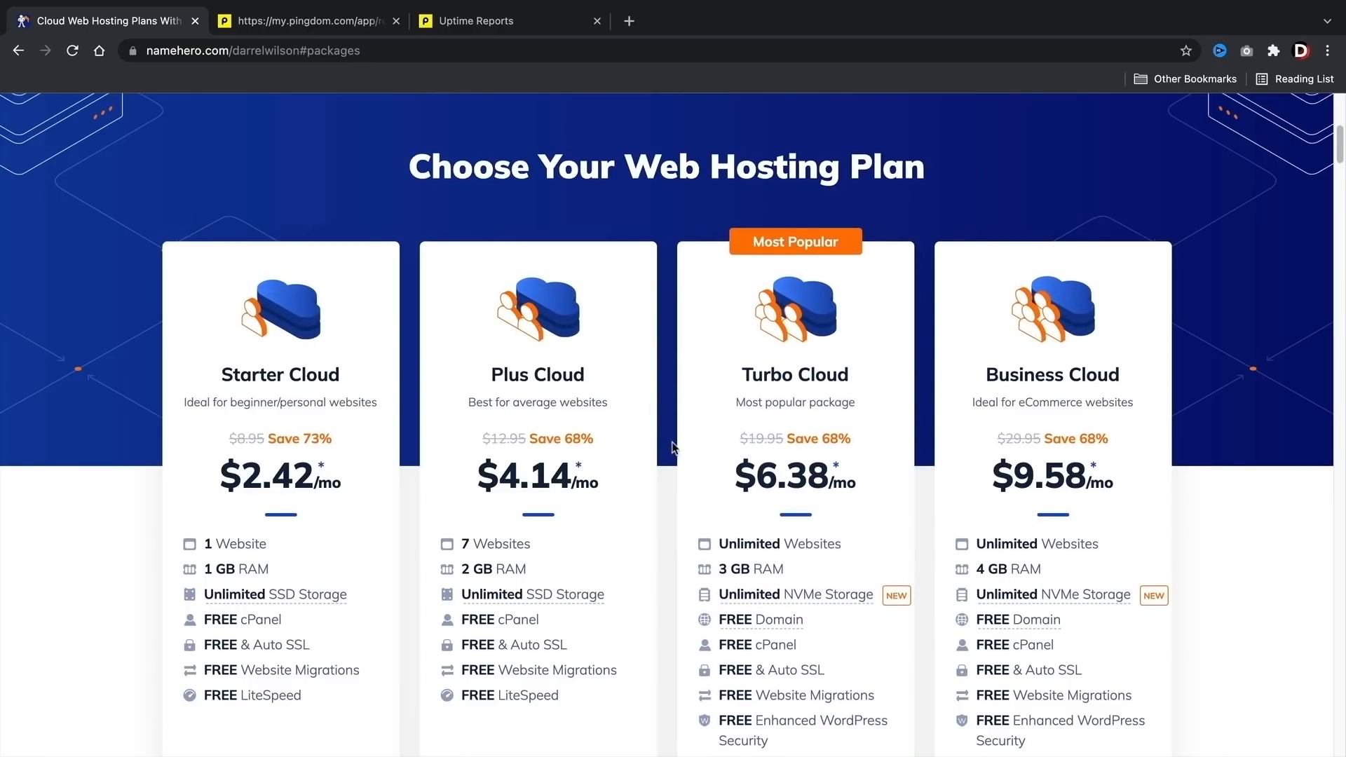
{"action": "scroll", "coordinate": [671, 435], "scroll_direction": "down", "scroll_amount": 2}
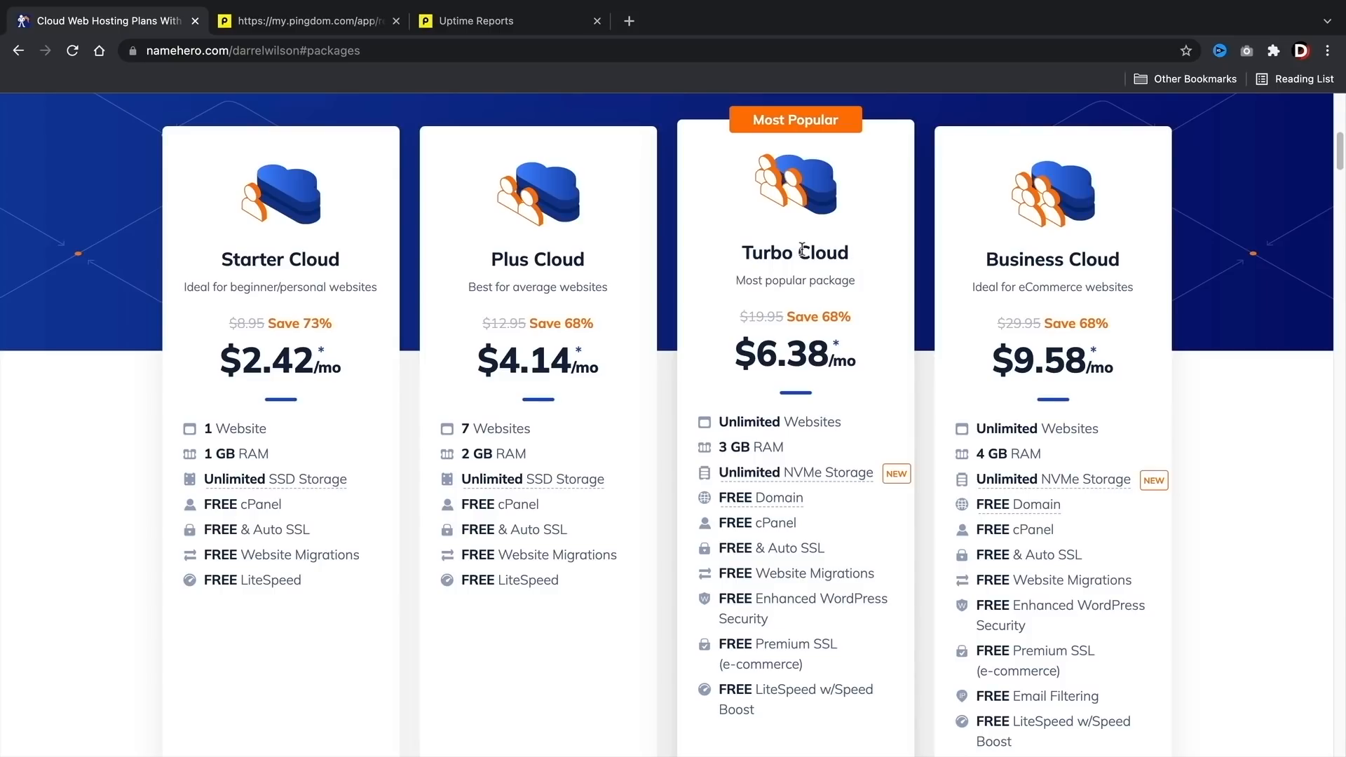
{"action": "mouse_move", "coordinate": [848, 477]}
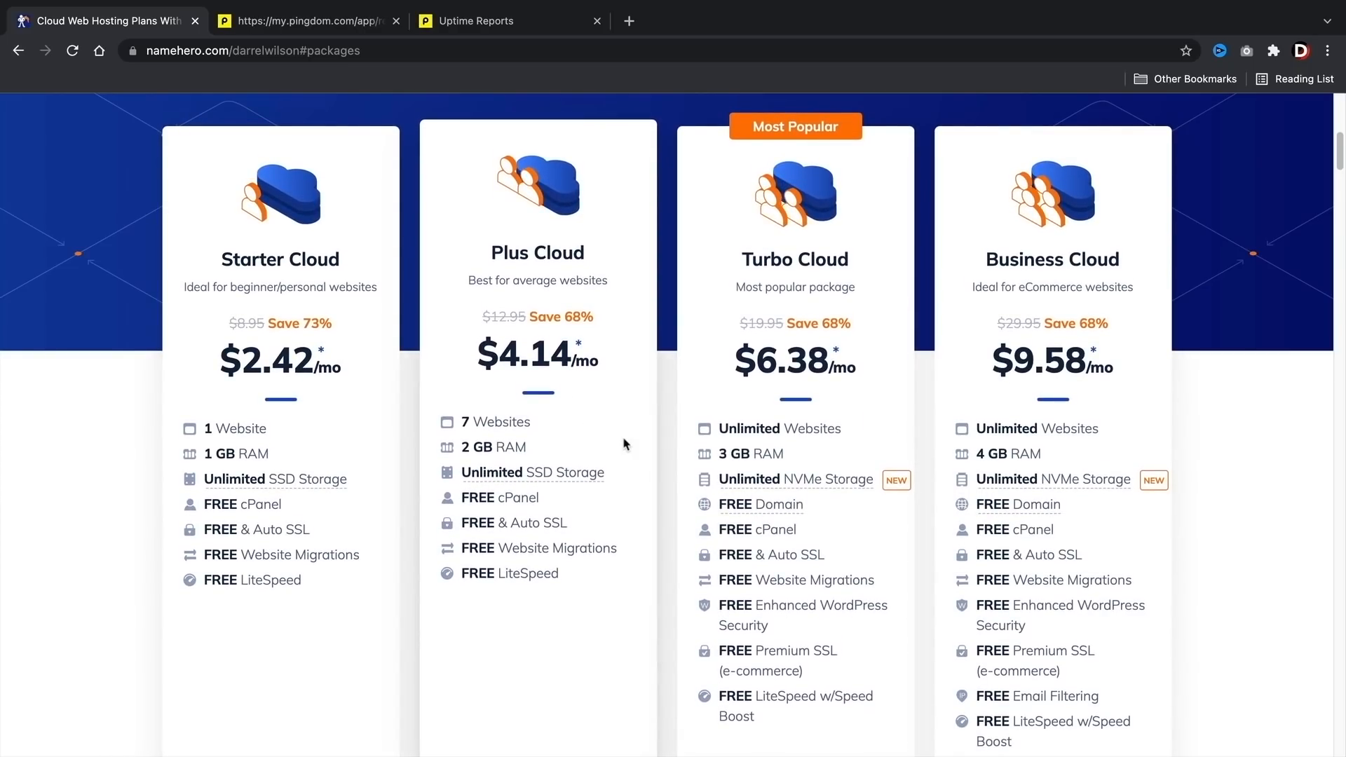
{"action": "scroll", "coordinate": [626, 444], "scroll_direction": "down", "scroll_amount": 1}
{"action": "scroll", "coordinate": [626, 443], "scroll_direction": "down", "scroll_amount": 4}
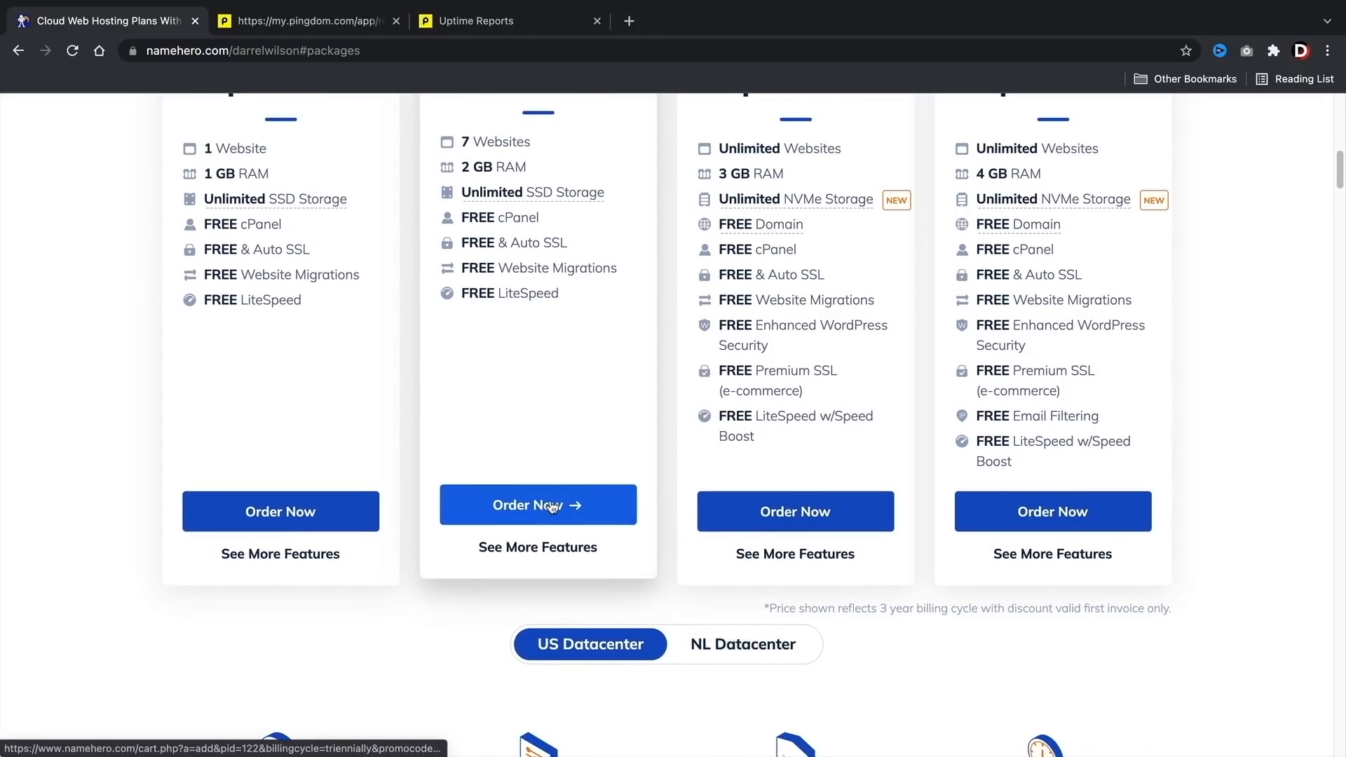
Order the Plus Cloud plan and search for tutorialdomain1.com, which shows as available and free
{"action": "left_click", "coordinate": [531, 512]}
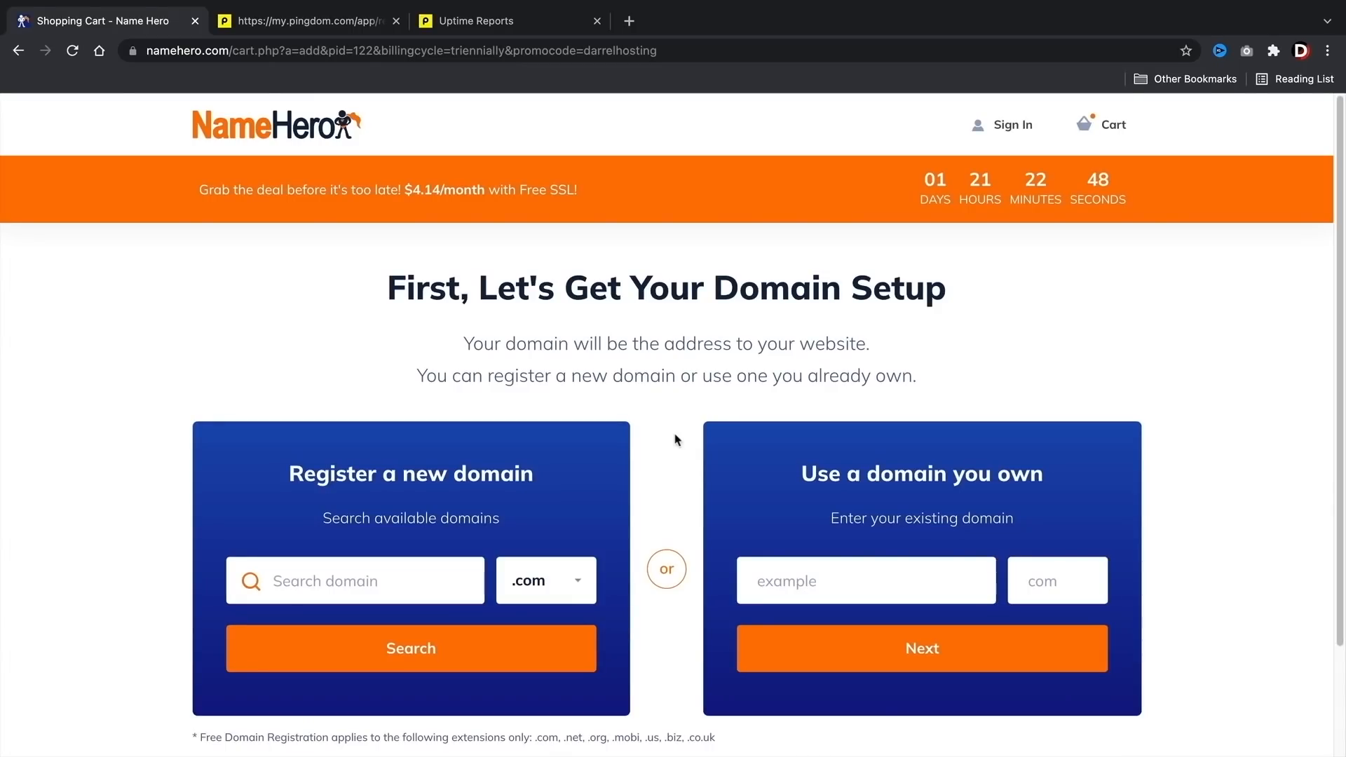
{"action": "scroll", "coordinate": [675, 434], "scroll_direction": "down", "scroll_amount": 2}
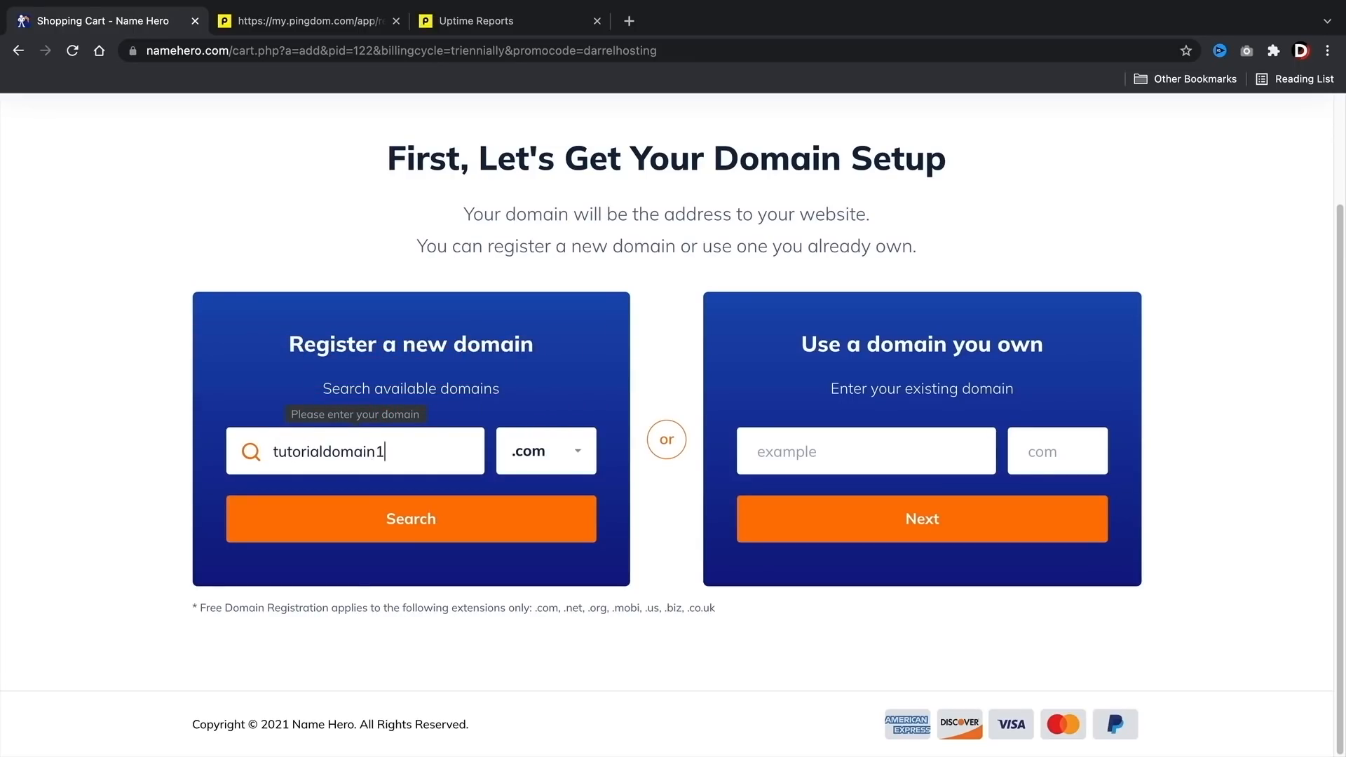
{"action": "left_click", "coordinate": [432, 506]}
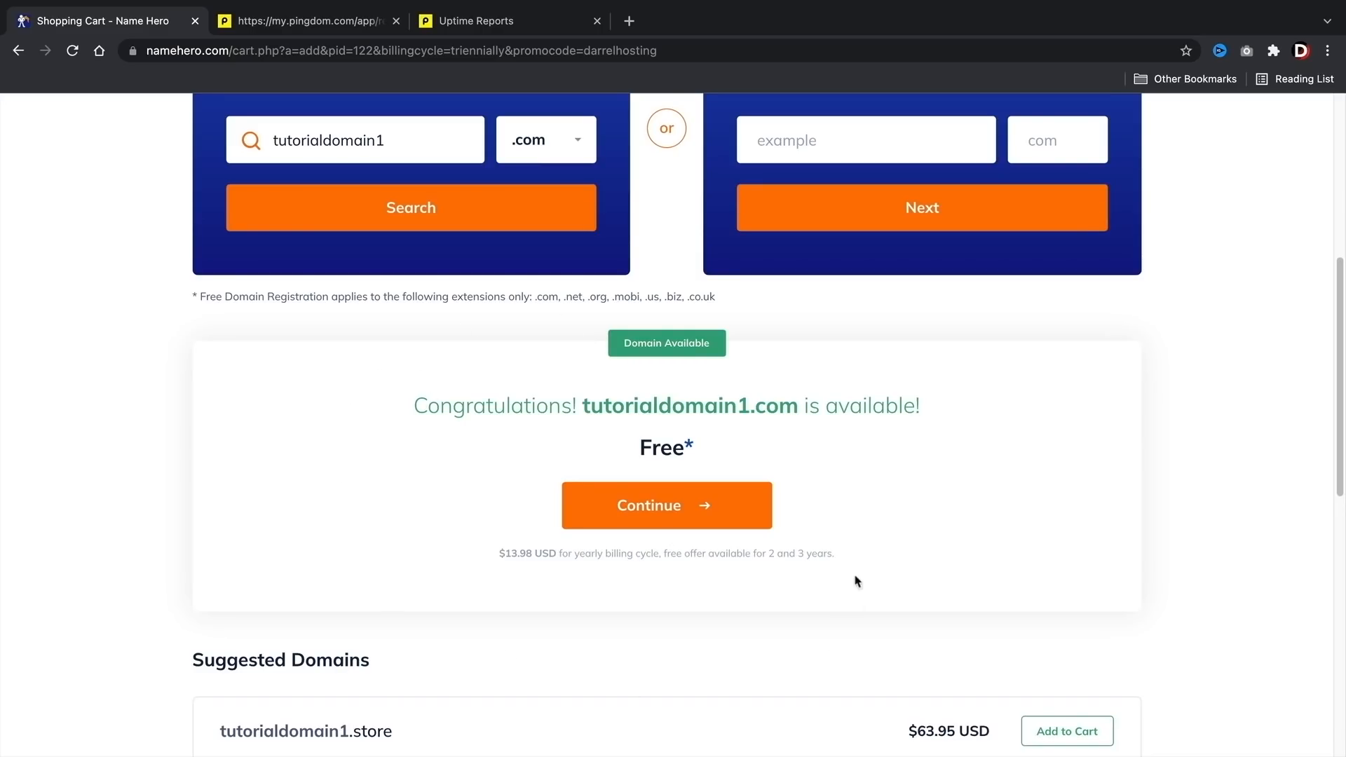
Continue with the free tutorialdomain1.com and set the Plus Cloud billing cycle to 1 Year
{"action": "left_click", "coordinate": [720, 513]}
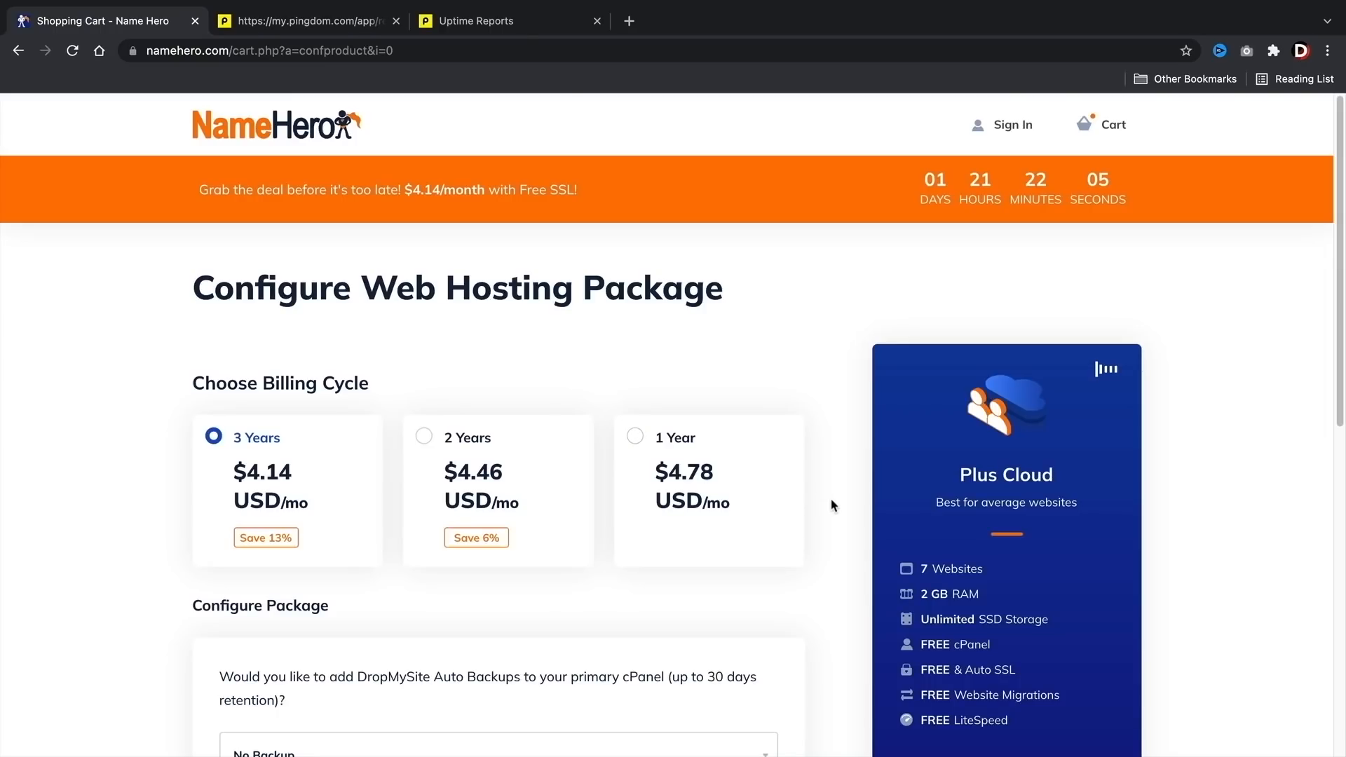
{"action": "scroll", "coordinate": [833, 505], "scroll_direction": "down", "scroll_amount": 3}
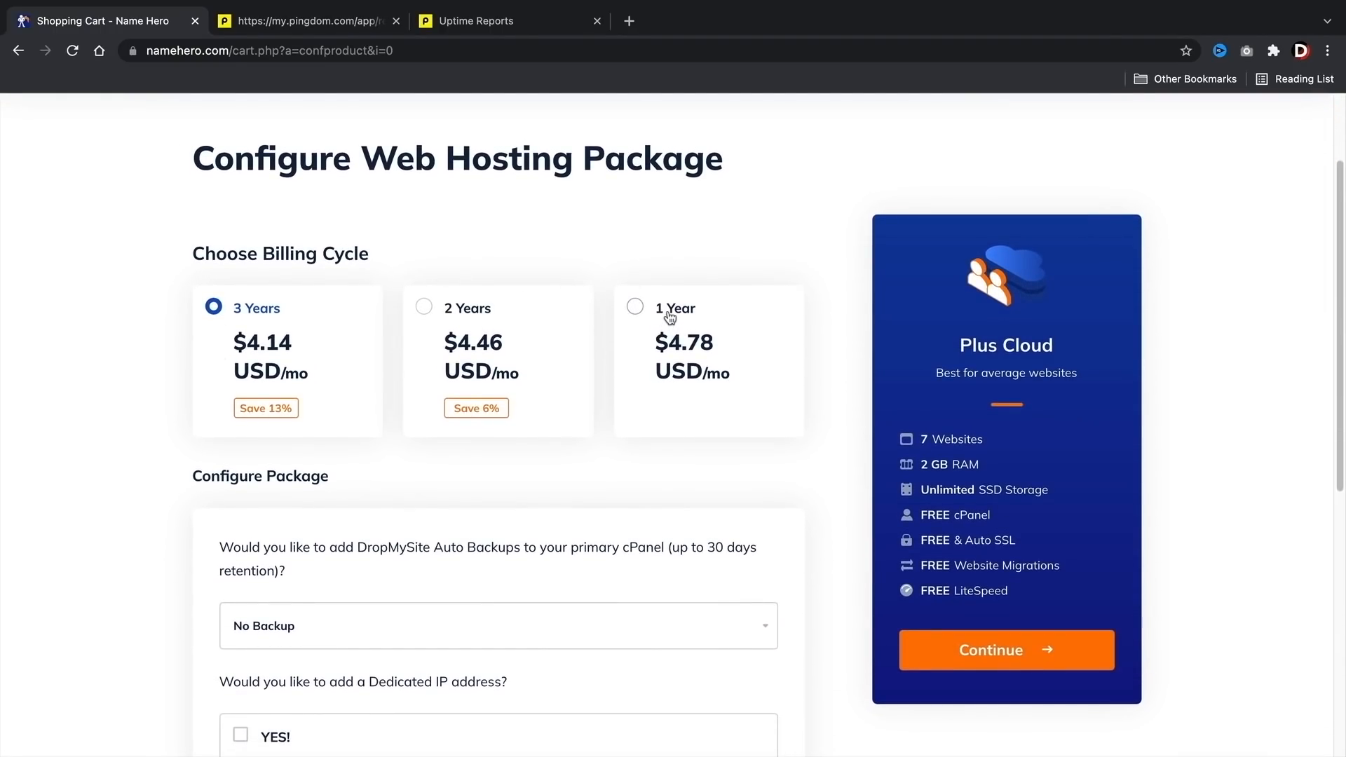
{"action": "left_click", "coordinate": [670, 318]}
Review the package options, including free SSL, and proceed to Domains Configuration
{"action": "scroll", "coordinate": [814, 421], "scroll_direction": "down", "scroll_amount": 1}
{"action": "scroll", "coordinate": [814, 420], "scroll_direction": "down", "scroll_amount": 3}
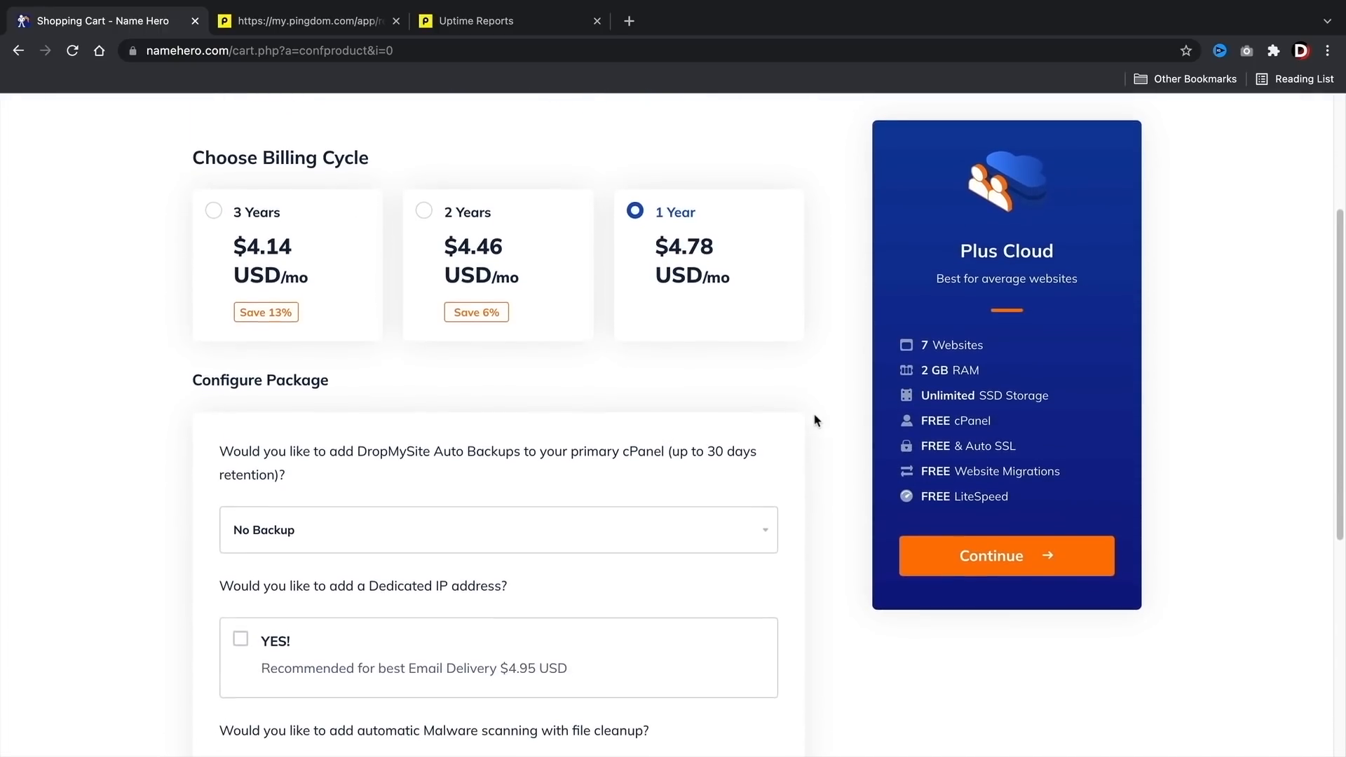
{"action": "scroll", "coordinate": [848, 435], "scroll_direction": "down", "scroll_amount": 2}
{"action": "scroll", "coordinate": [847, 435], "scroll_direction": "down", "scroll_amount": 5}
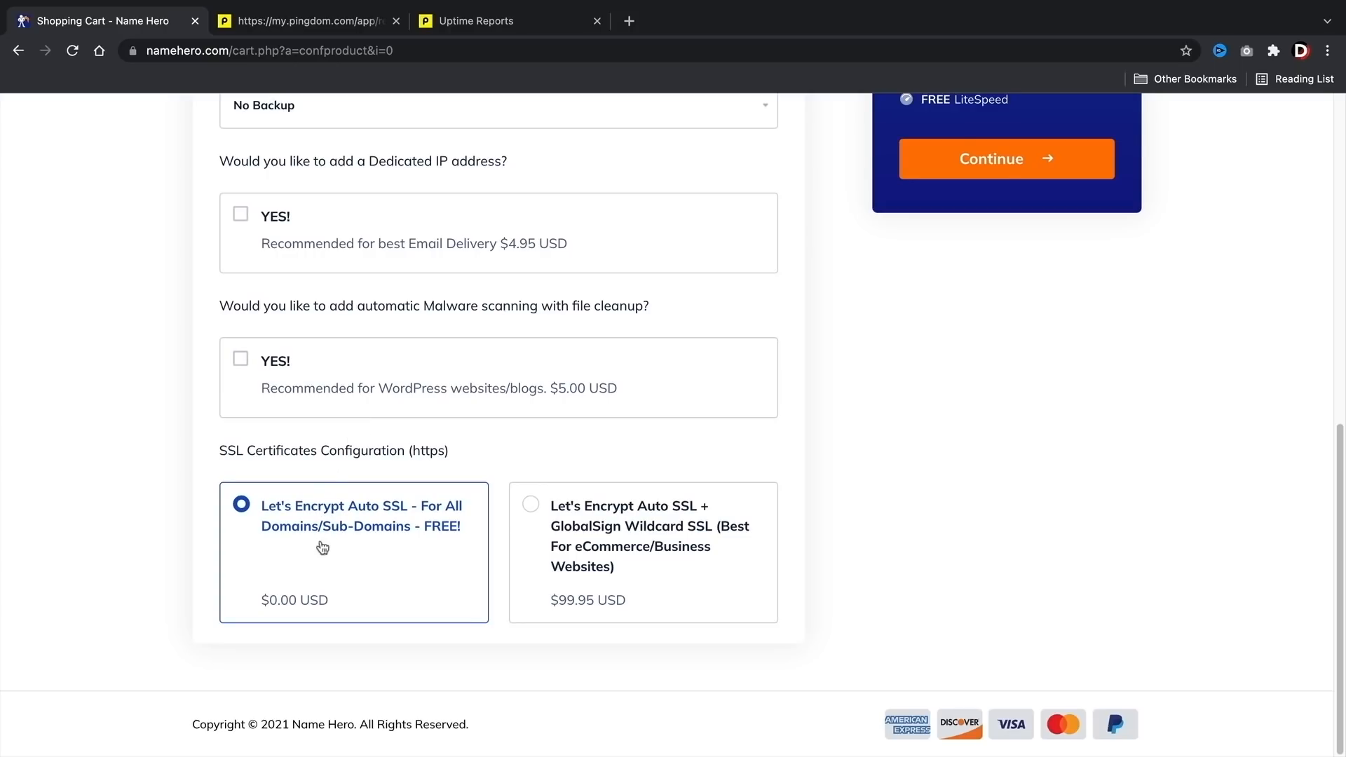
{"action": "scroll", "coordinate": [910, 518], "scroll_direction": "up", "scroll_amount": 7}
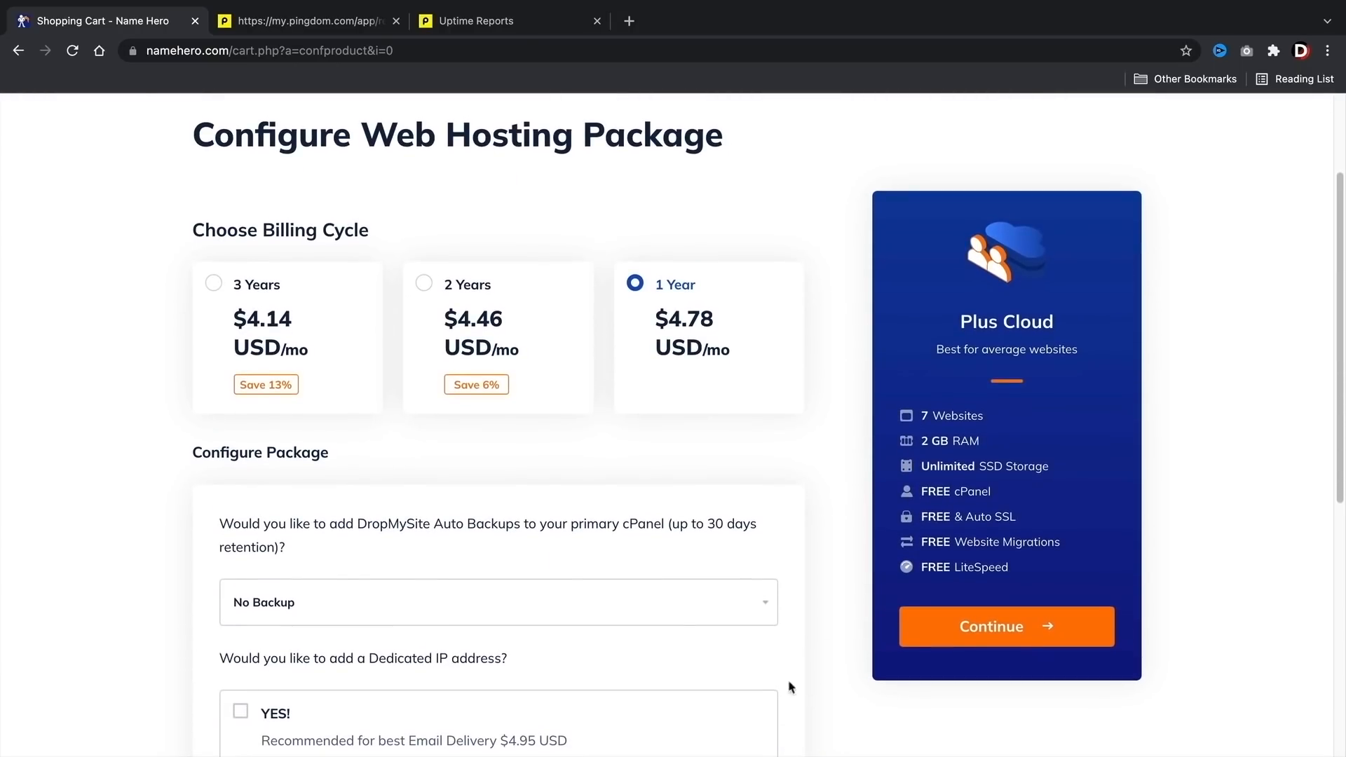
{"action": "scroll", "coordinate": [714, 556], "scroll_direction": "down", "scroll_amount": 1}
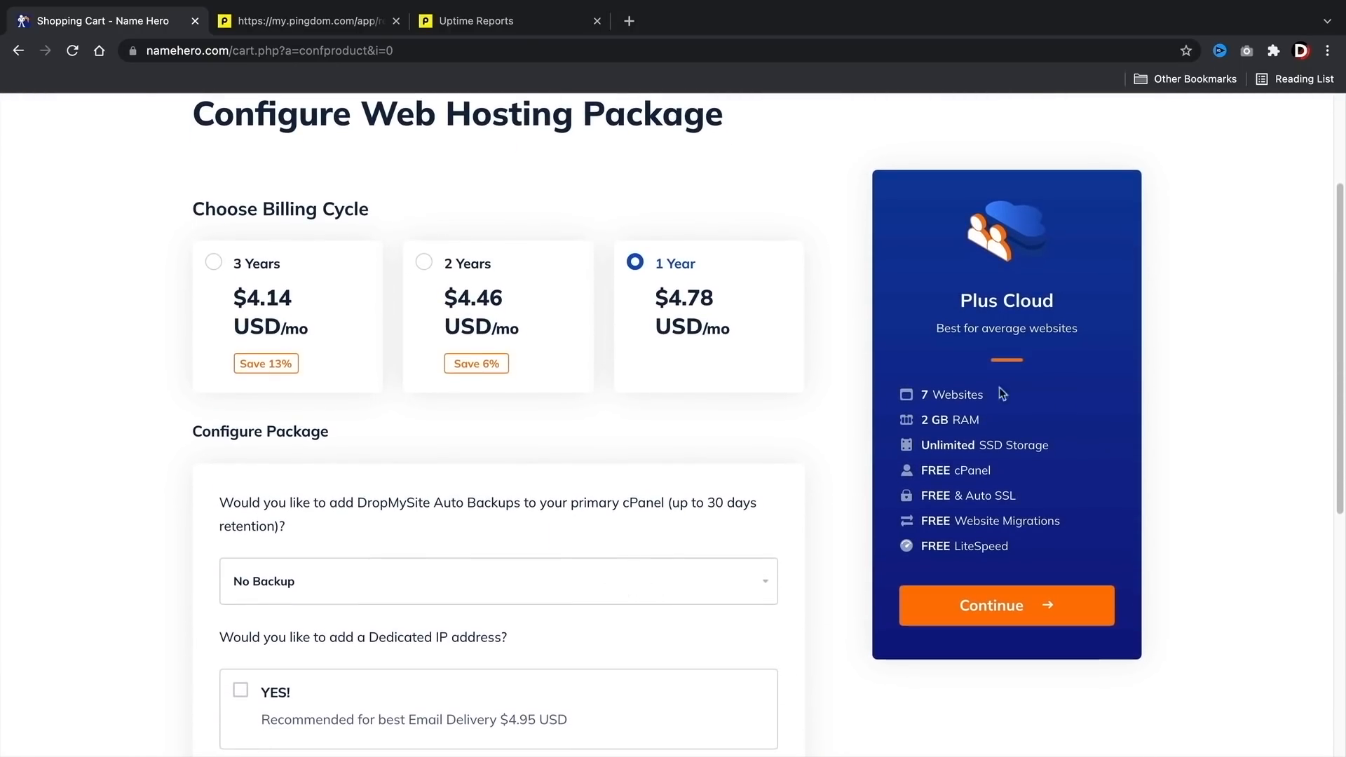
{"action": "left_click", "coordinate": [1051, 607]}
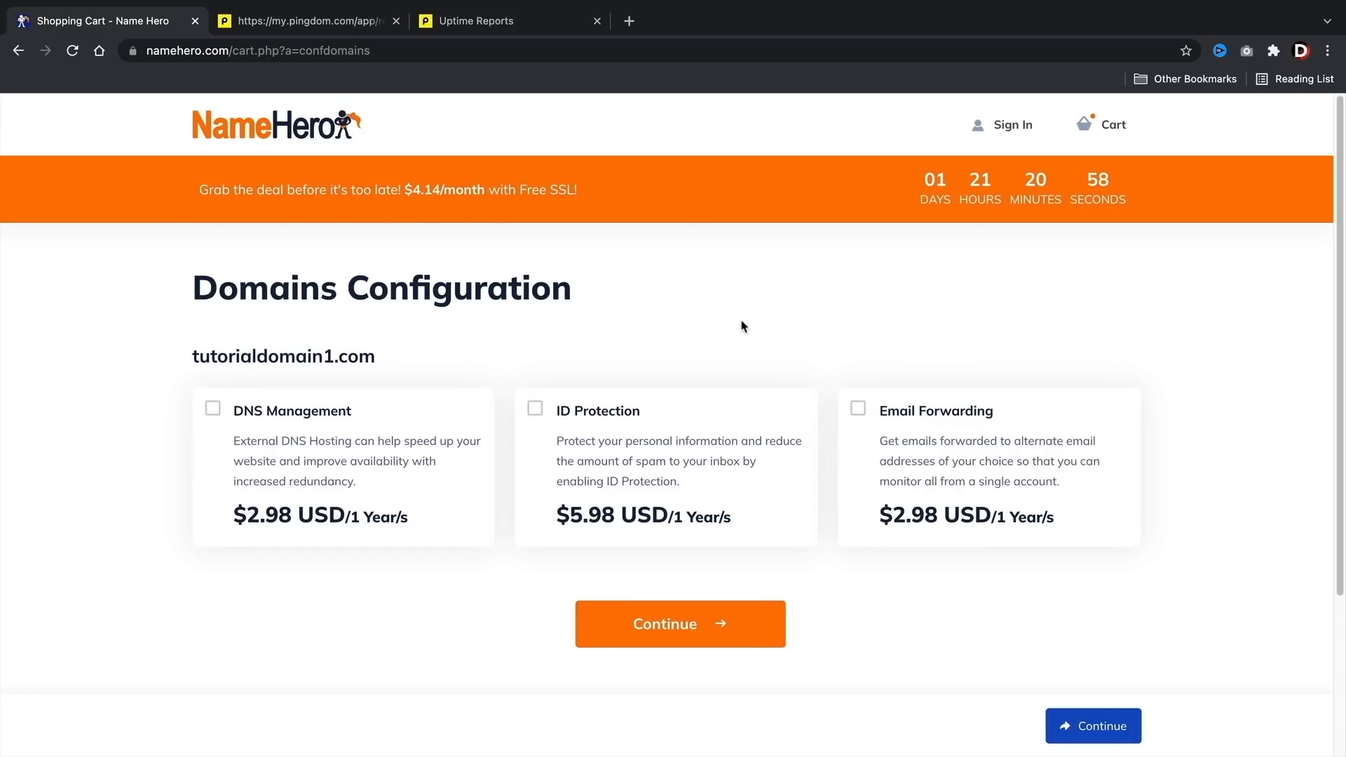
Tick ID Protection for tutorialdomain1.com and continue to Review & Checkout, $77.37 USD due today
{"action": "left_click", "coordinate": [619, 413]}
{"action": "left_click", "coordinate": [672, 626]}
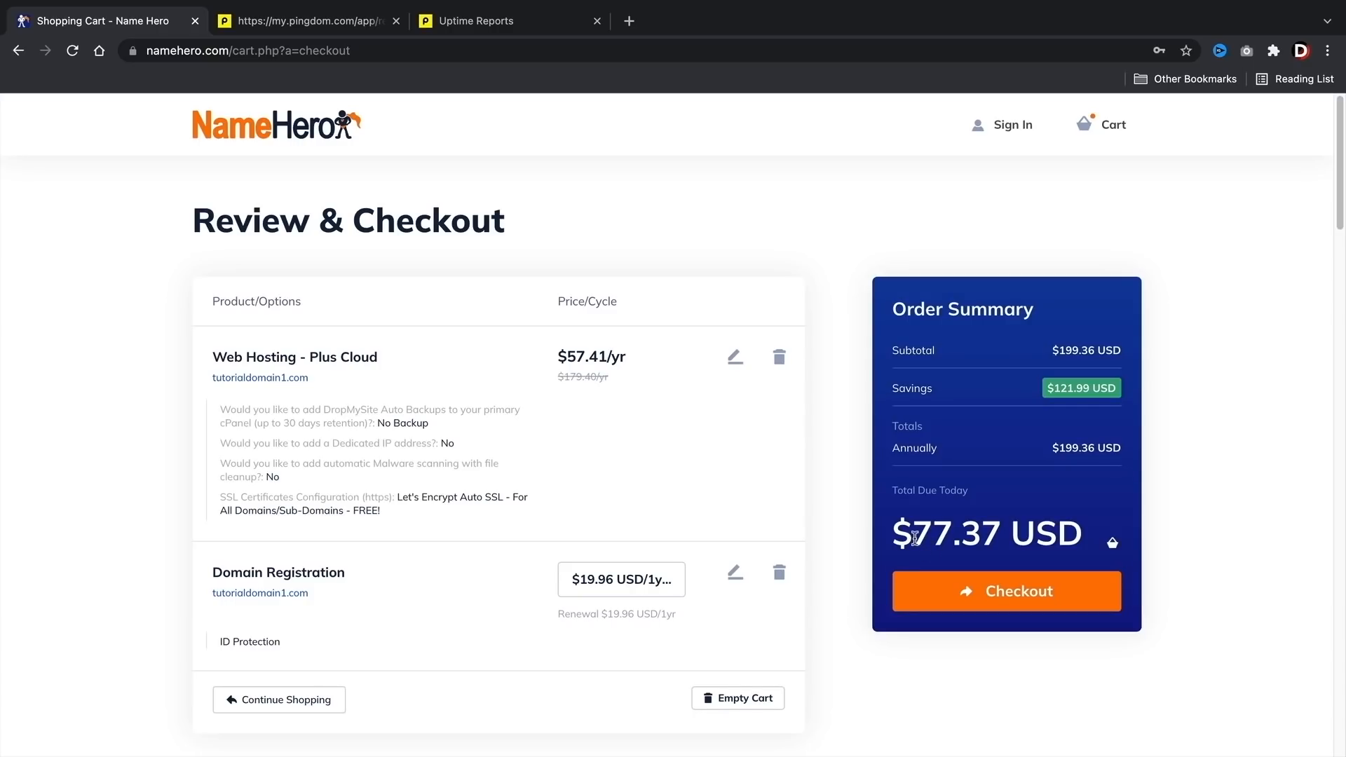
Check the $77.37 total and 68% discount, glance at the Pingdom reports, then scroll to Billing Details
{"action": "left_click_drag", "start_coordinate": [896, 532], "coordinate": [1083, 534]}
{"action": "left_click", "coordinate": [839, 523]}
{"action": "left_click", "coordinate": [497, 28]}
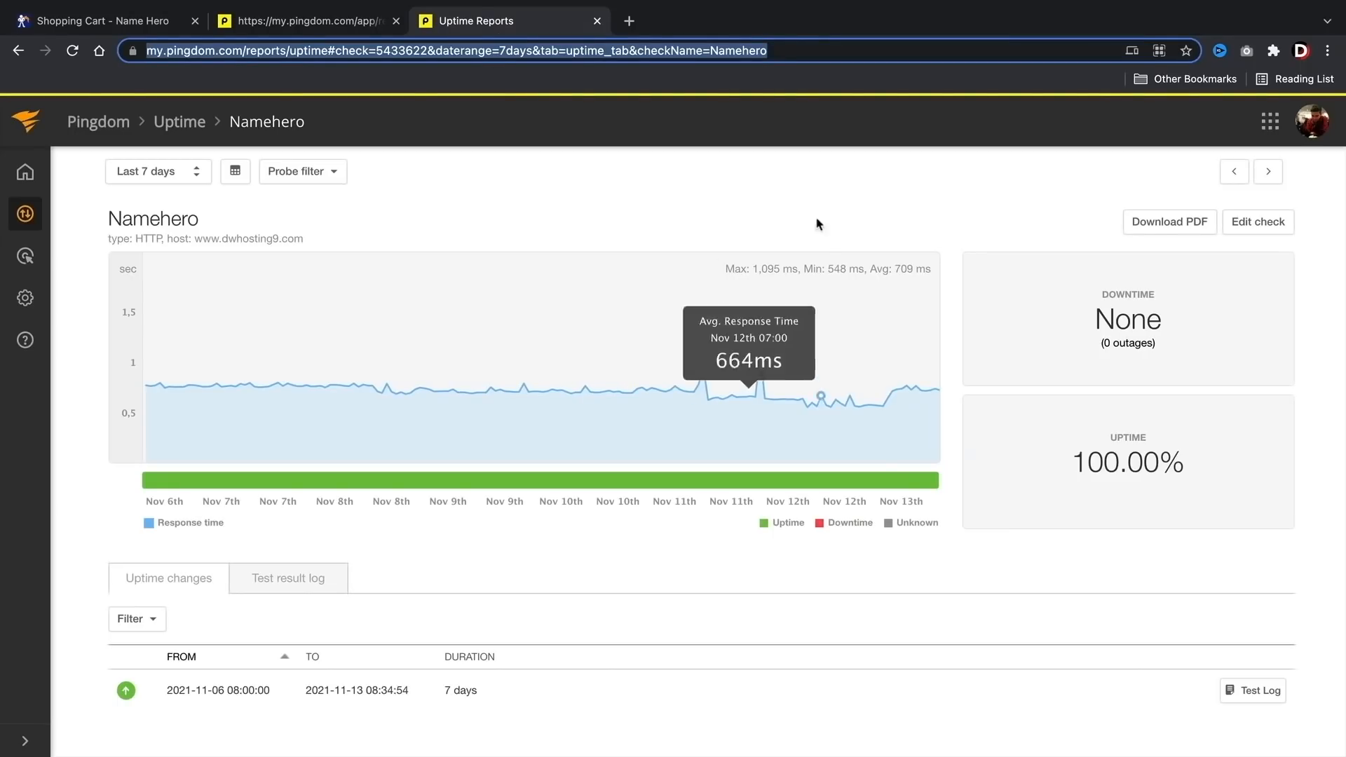
{"action": "left_click", "coordinate": [300, 25]}
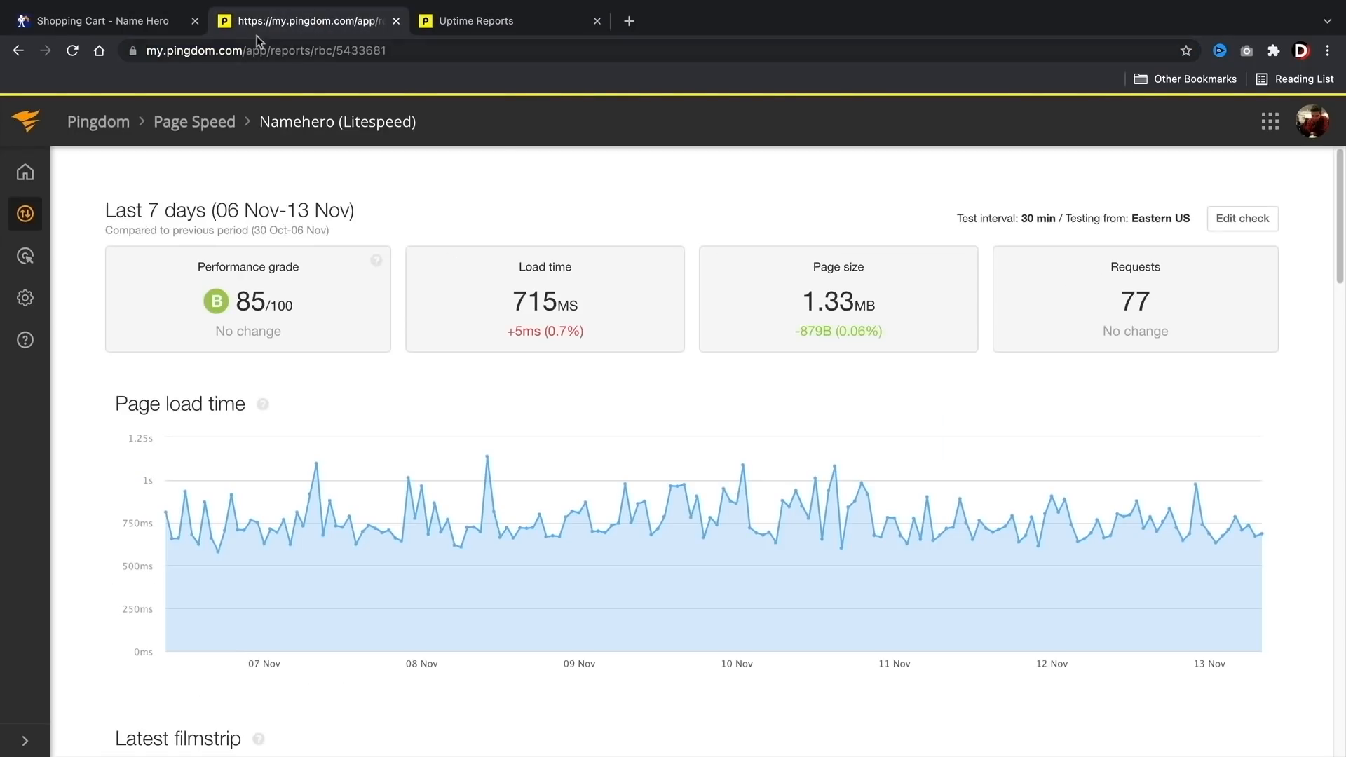
{"action": "left_click", "coordinate": [149, 26]}
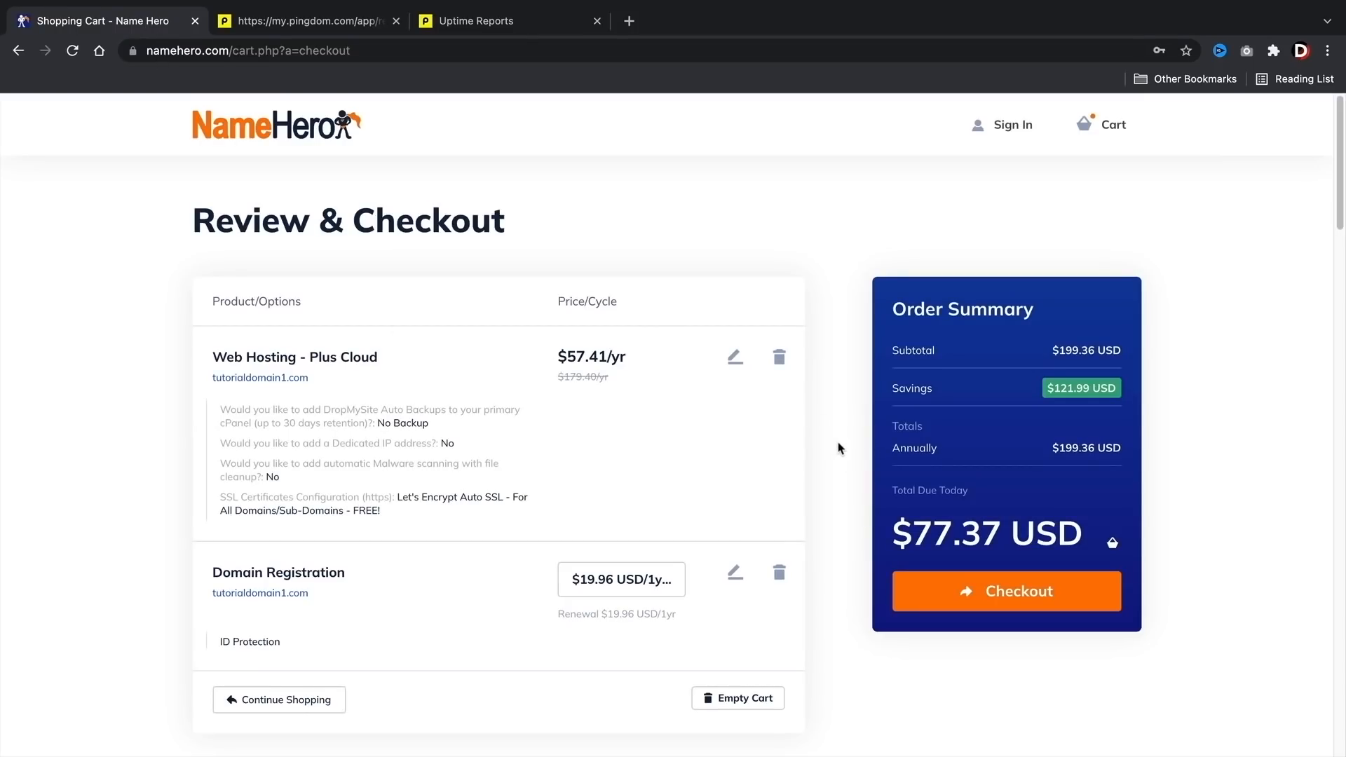
{"action": "scroll", "coordinate": [837, 447], "scroll_direction": "down", "scroll_amount": 3}
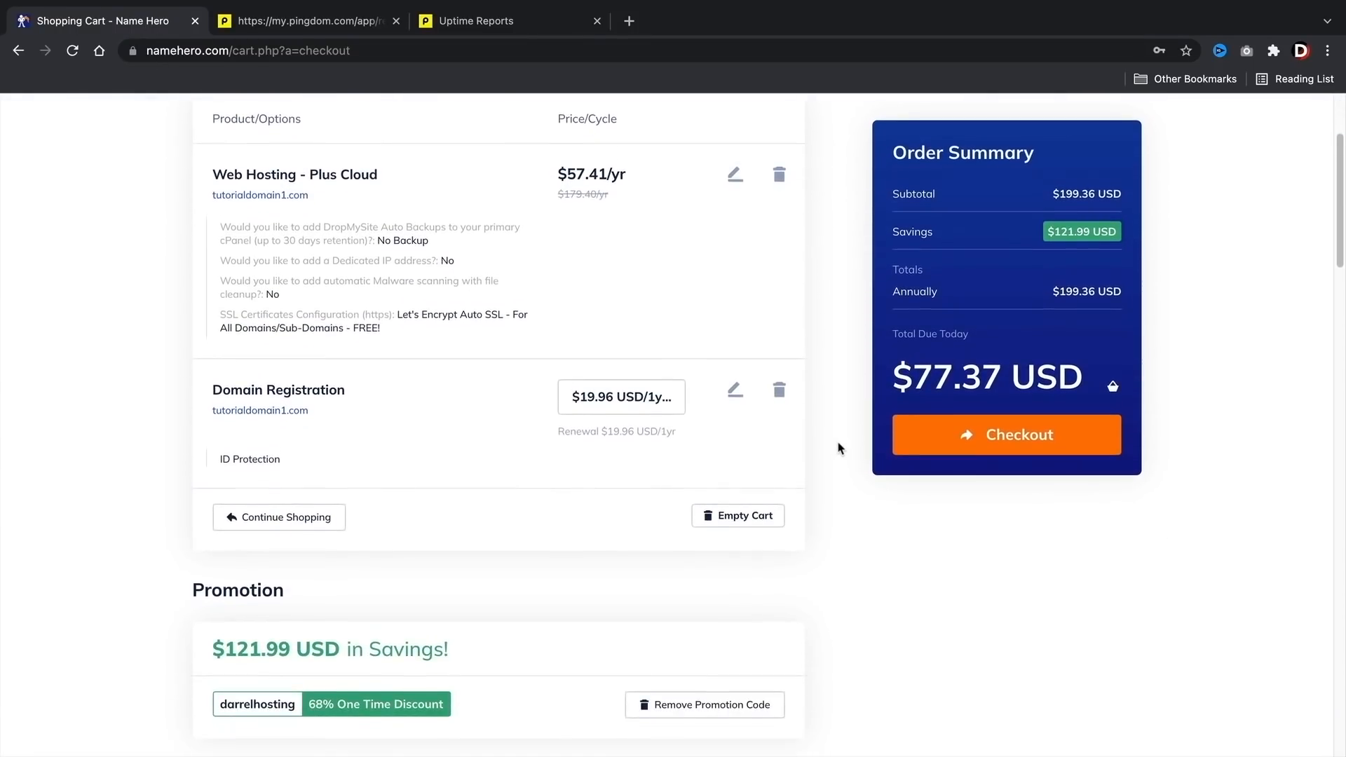
{"action": "scroll", "coordinate": [825, 446], "scroll_direction": "down", "scroll_amount": 7}
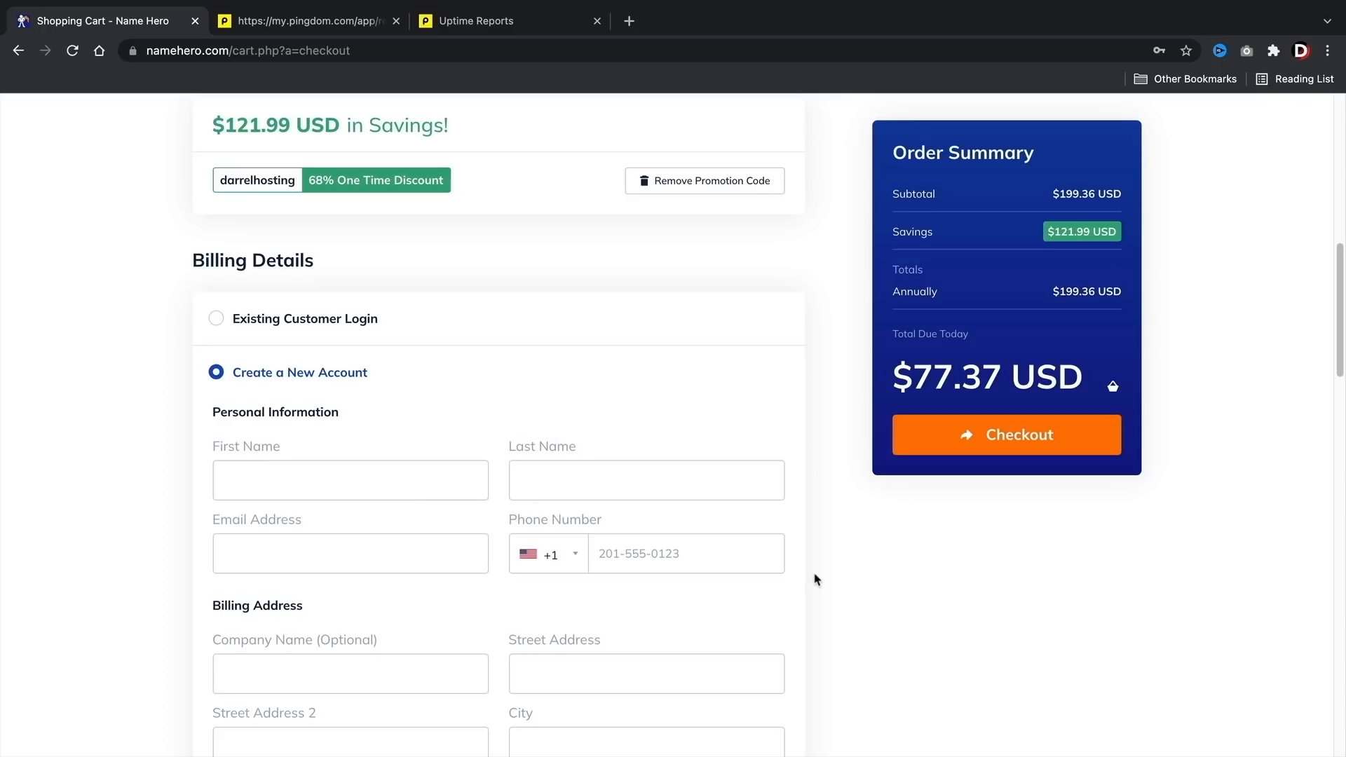
Keep Credit Card (Stripe) payment and email offers, and agree to the Terms of Service
{"action": "scroll", "coordinate": [810, 575], "scroll_direction": "down", "scroll_amount": 2}
{"action": "scroll", "coordinate": [591, 517], "scroll_direction": "down", "scroll_amount": 3}
{"action": "scroll", "coordinate": [592, 519], "scroll_direction": "down", "scroll_amount": 4}
{"action": "scroll", "coordinate": [407, 496], "scroll_direction": "down", "scroll_amount": 2}
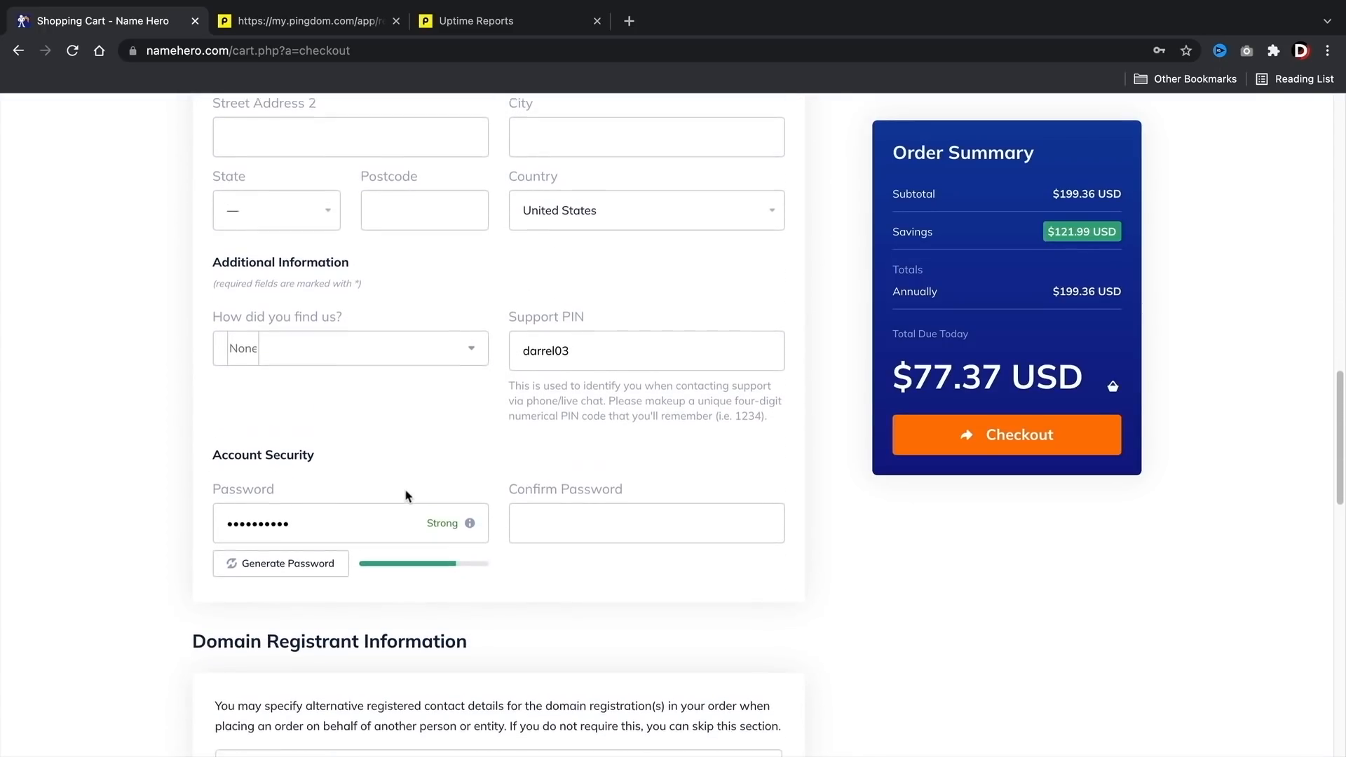
{"action": "scroll", "coordinate": [406, 496], "scroll_direction": "down", "scroll_amount": 2}
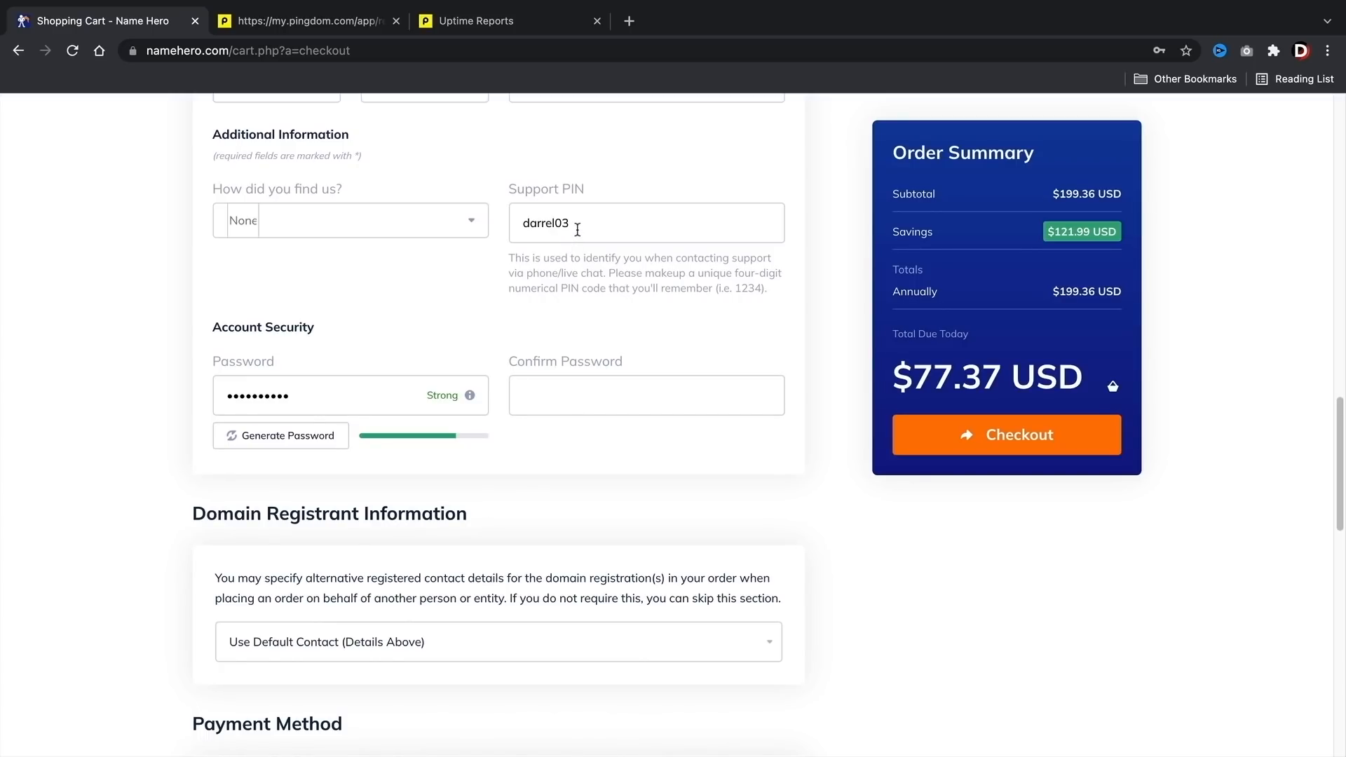
{"action": "scroll", "coordinate": [691, 337], "scroll_direction": "down", "scroll_amount": 5}
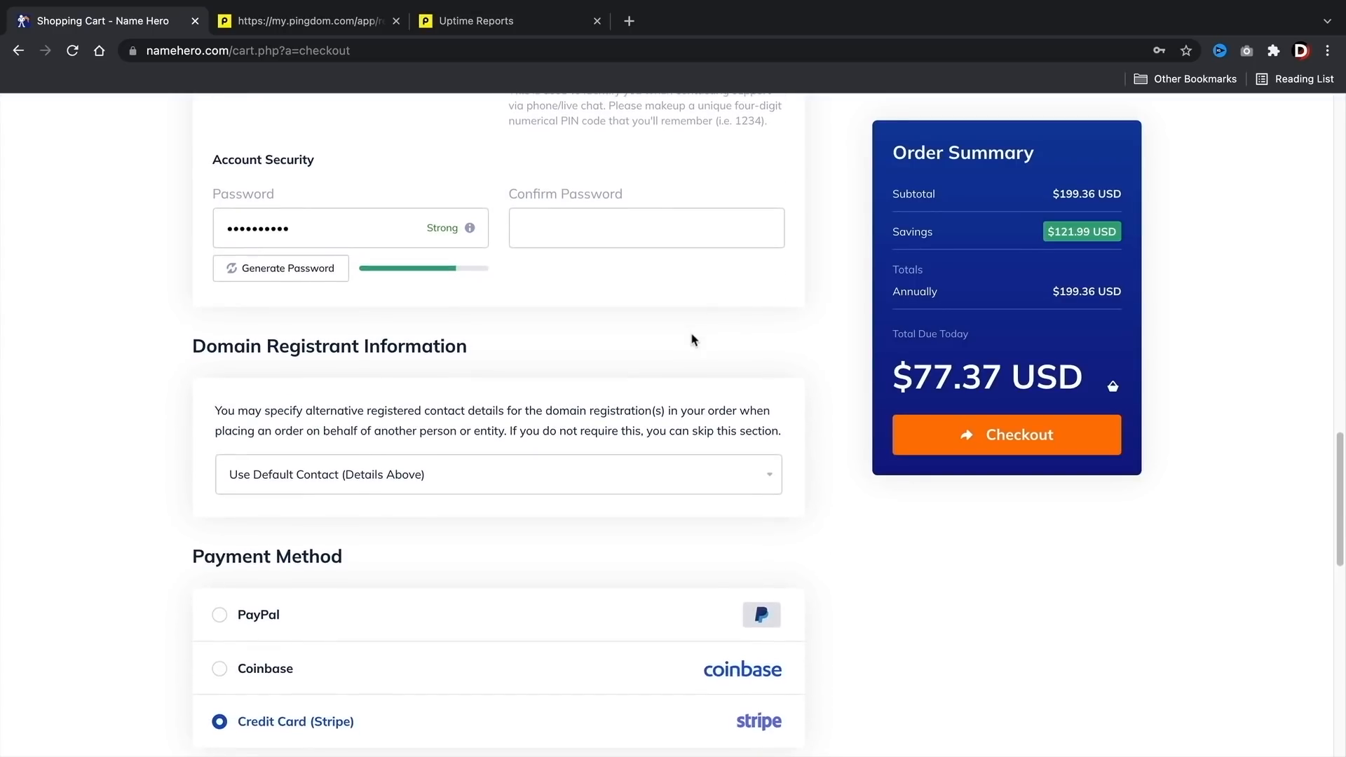
{"action": "scroll", "coordinate": [691, 339], "scroll_direction": "down", "scroll_amount": 2}
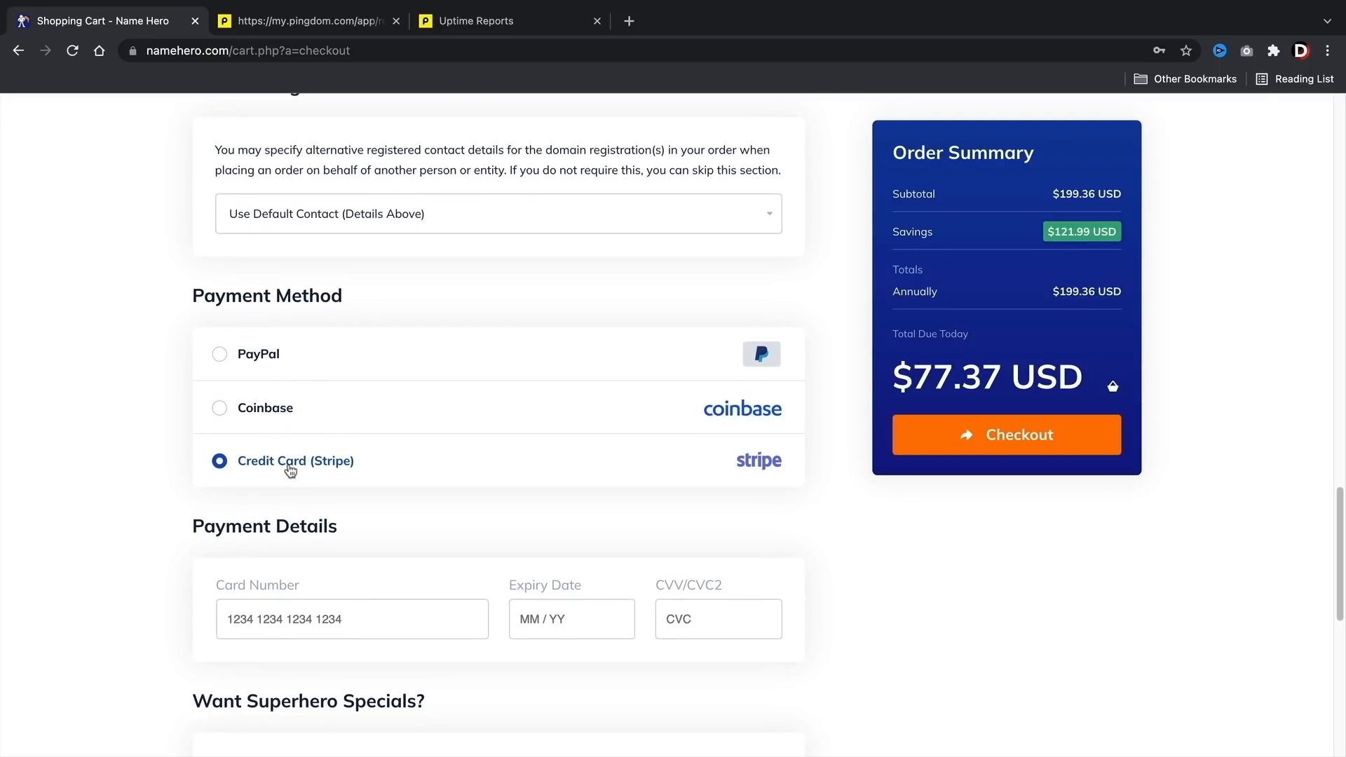
{"action": "scroll", "coordinate": [294, 461], "scroll_direction": "down", "scroll_amount": 2}
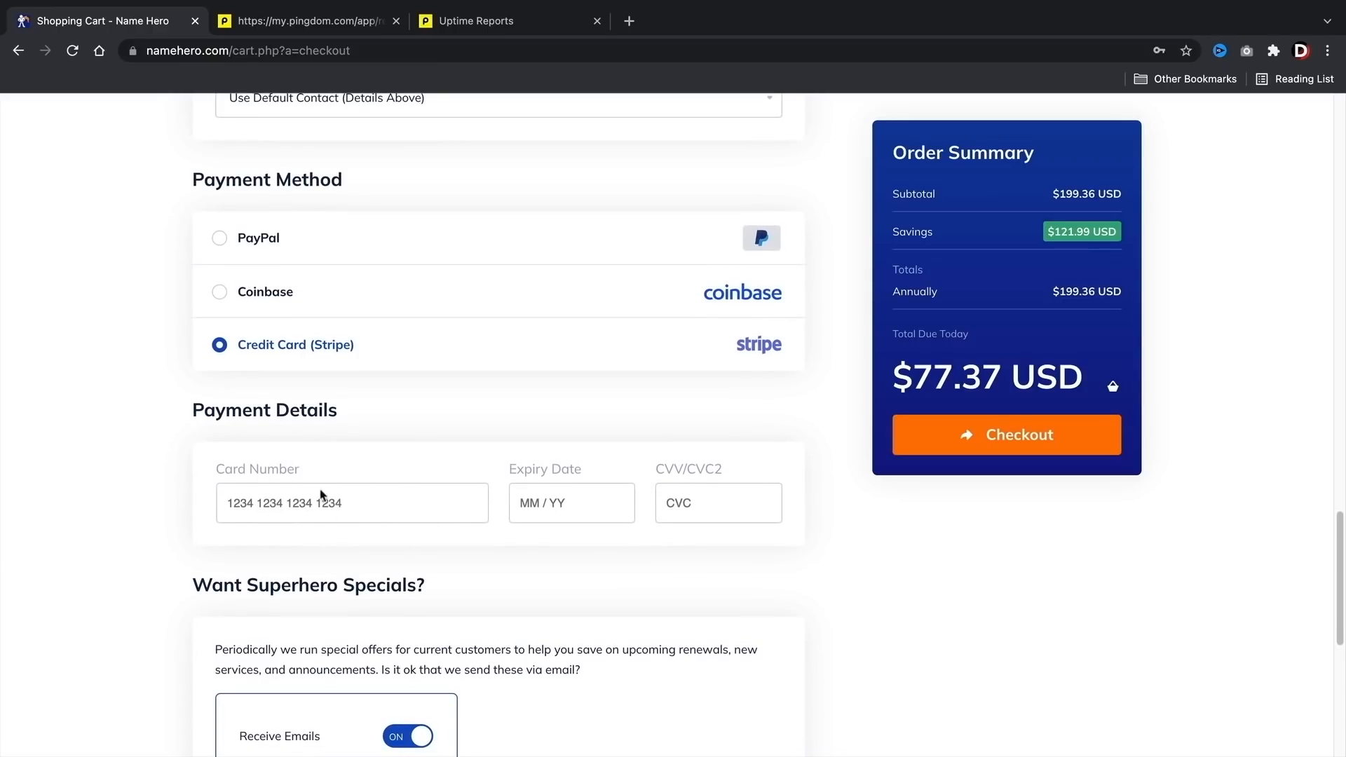
{"action": "scroll", "coordinate": [322, 504], "scroll_direction": "down", "scroll_amount": 4}
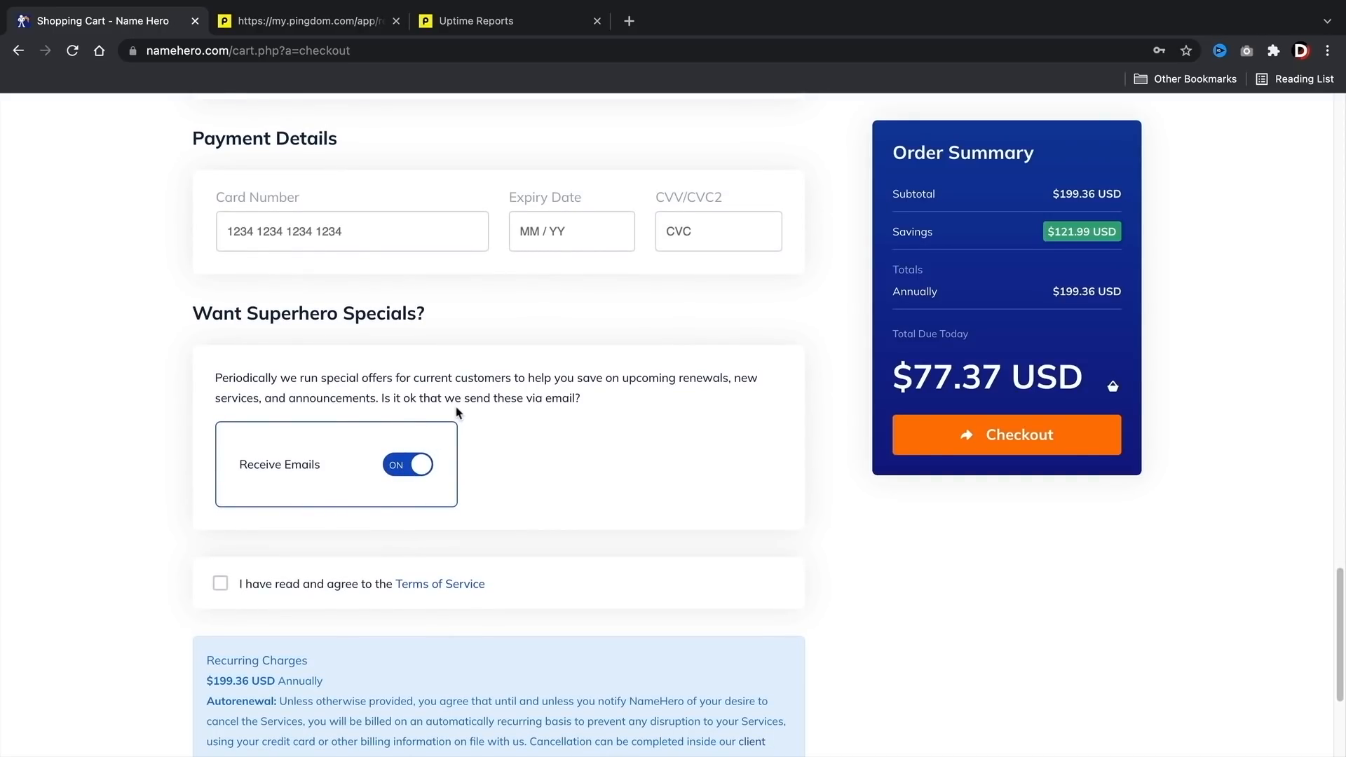
{"action": "scroll", "coordinate": [457, 414], "scroll_direction": "down", "scroll_amount": 1}
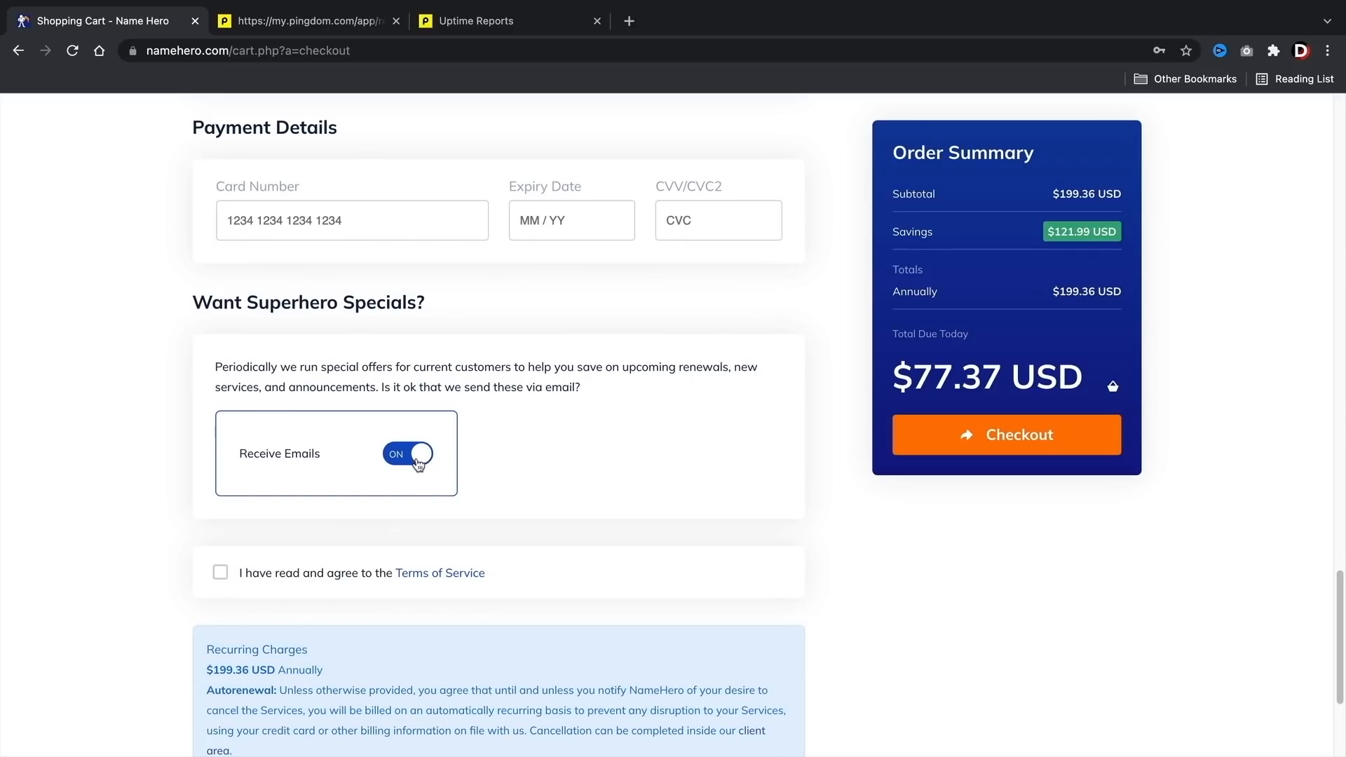
{"action": "scroll", "coordinate": [427, 448], "scroll_direction": "down", "scroll_amount": 1}
{"action": "scroll", "coordinate": [428, 445], "scroll_direction": "down", "scroll_amount": 3}
{"action": "left_click", "coordinate": [220, 465]}
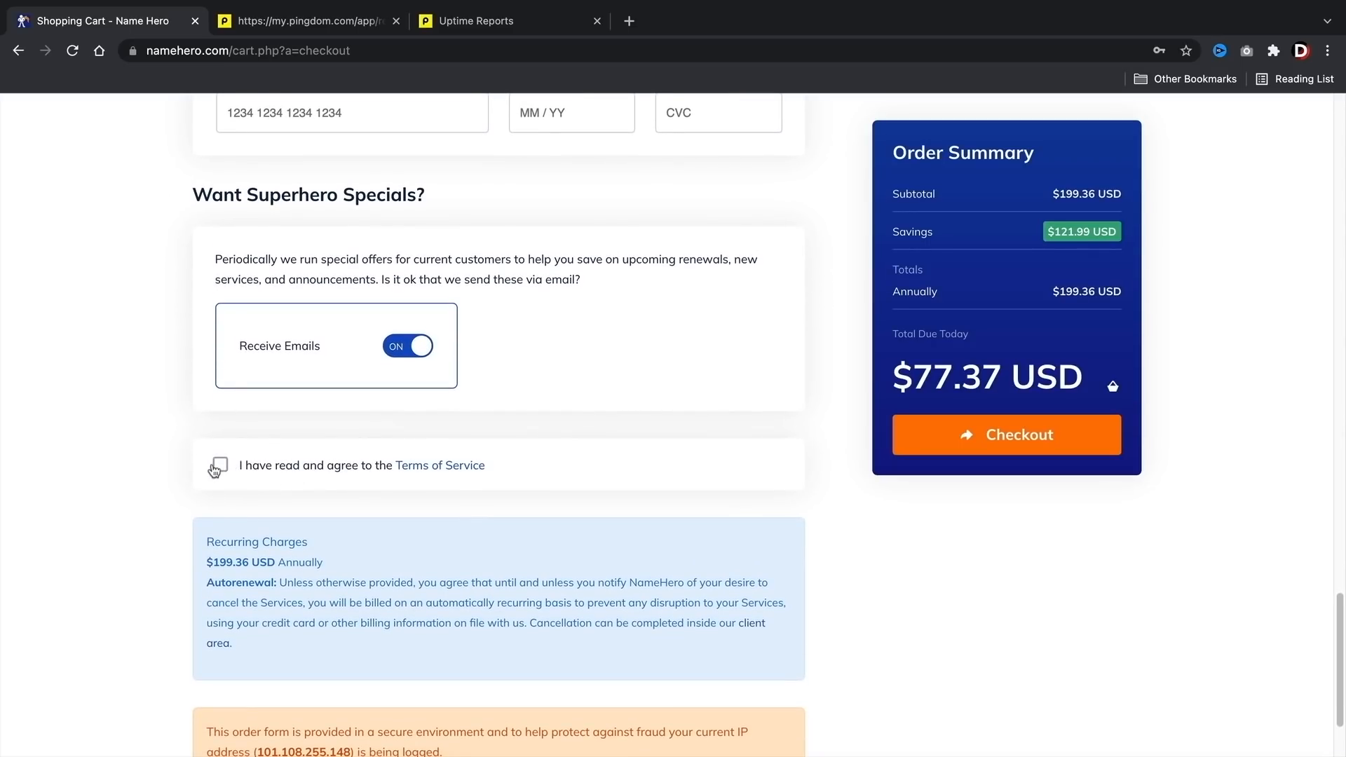
Read through the Terms of Service in a new tab, then return to the Shopping Cart tab
{"action": "left_click", "coordinate": [433, 467]}
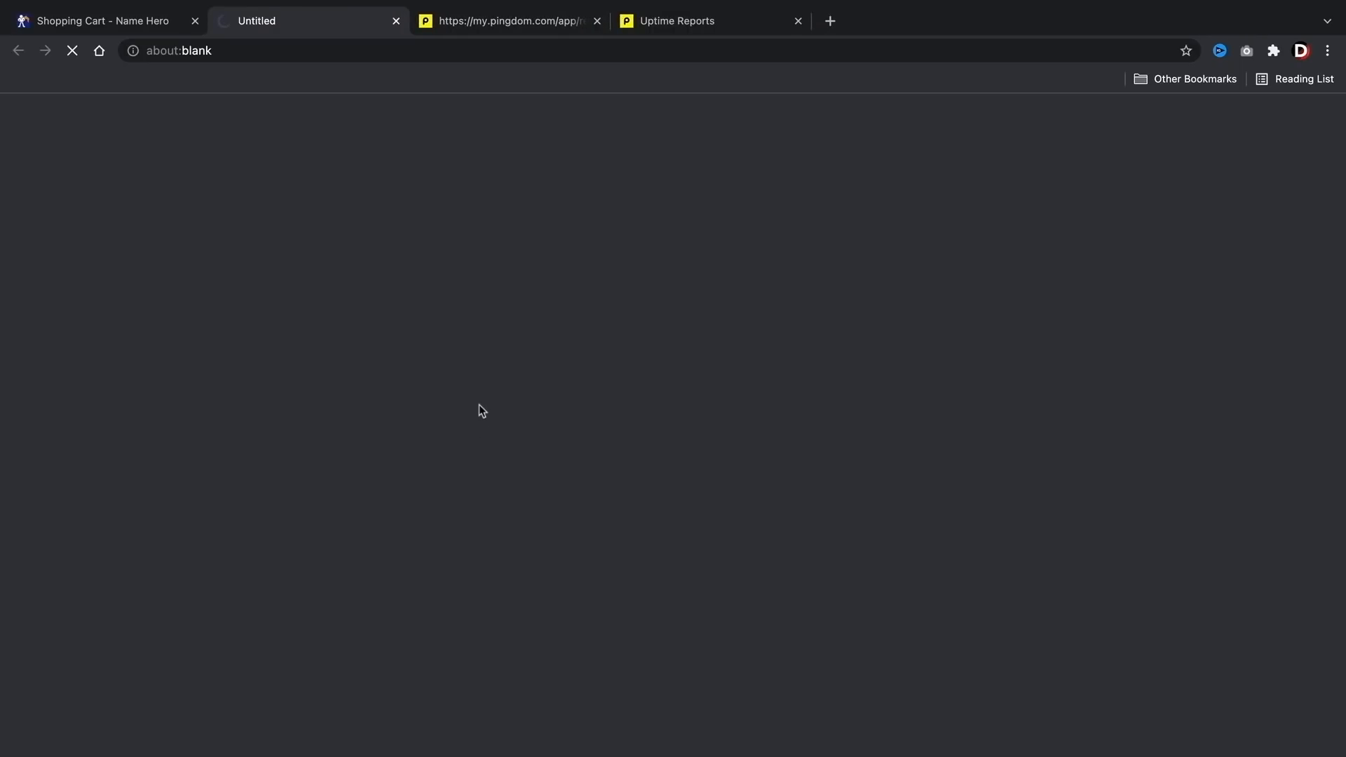
{"action": "scroll", "coordinate": [533, 406], "scroll_direction": "down", "scroll_amount": 20}
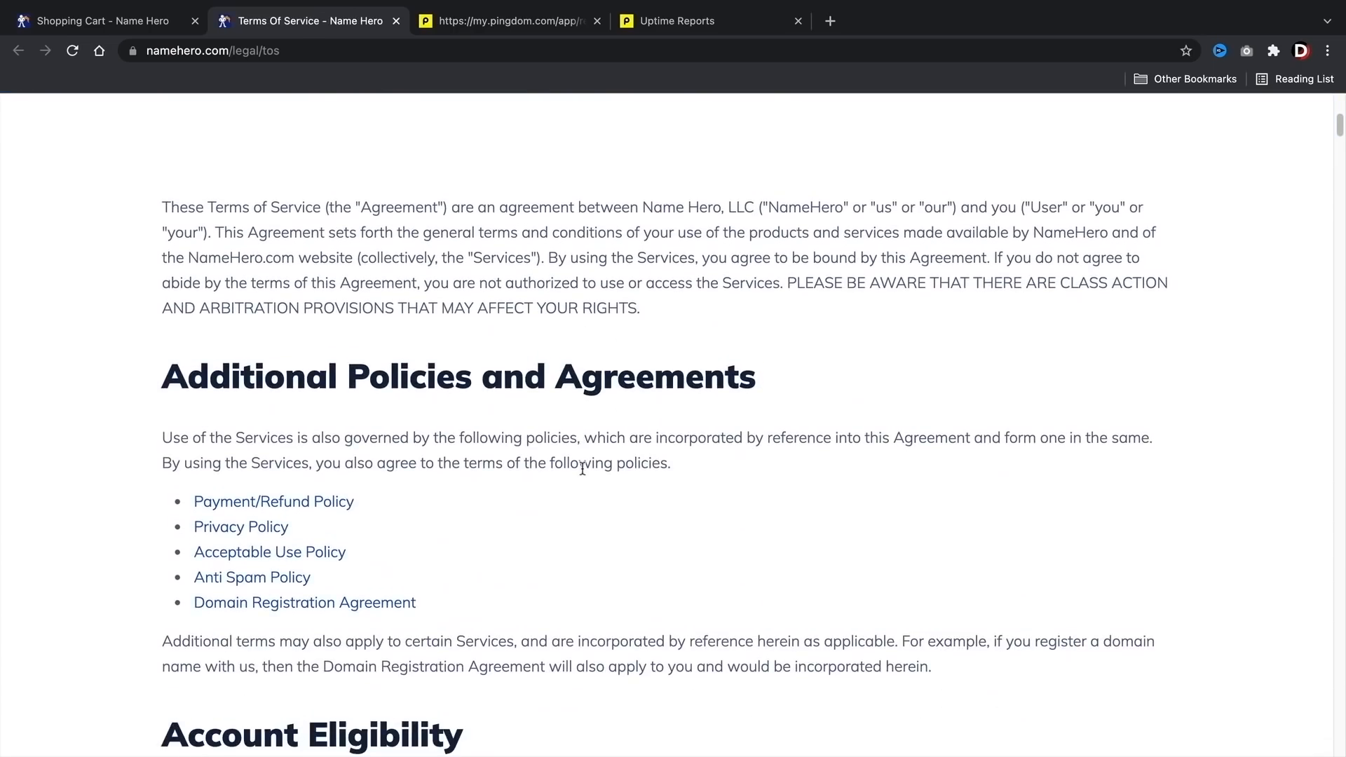
{"action": "left_click_drag", "start_coordinate": [1339, 176], "coordinate": [1339, 118]}
{"action": "scroll", "coordinate": [481, 197], "scroll_direction": "up", "scroll_amount": 5}
{"action": "left_click", "coordinate": [157, 29]}
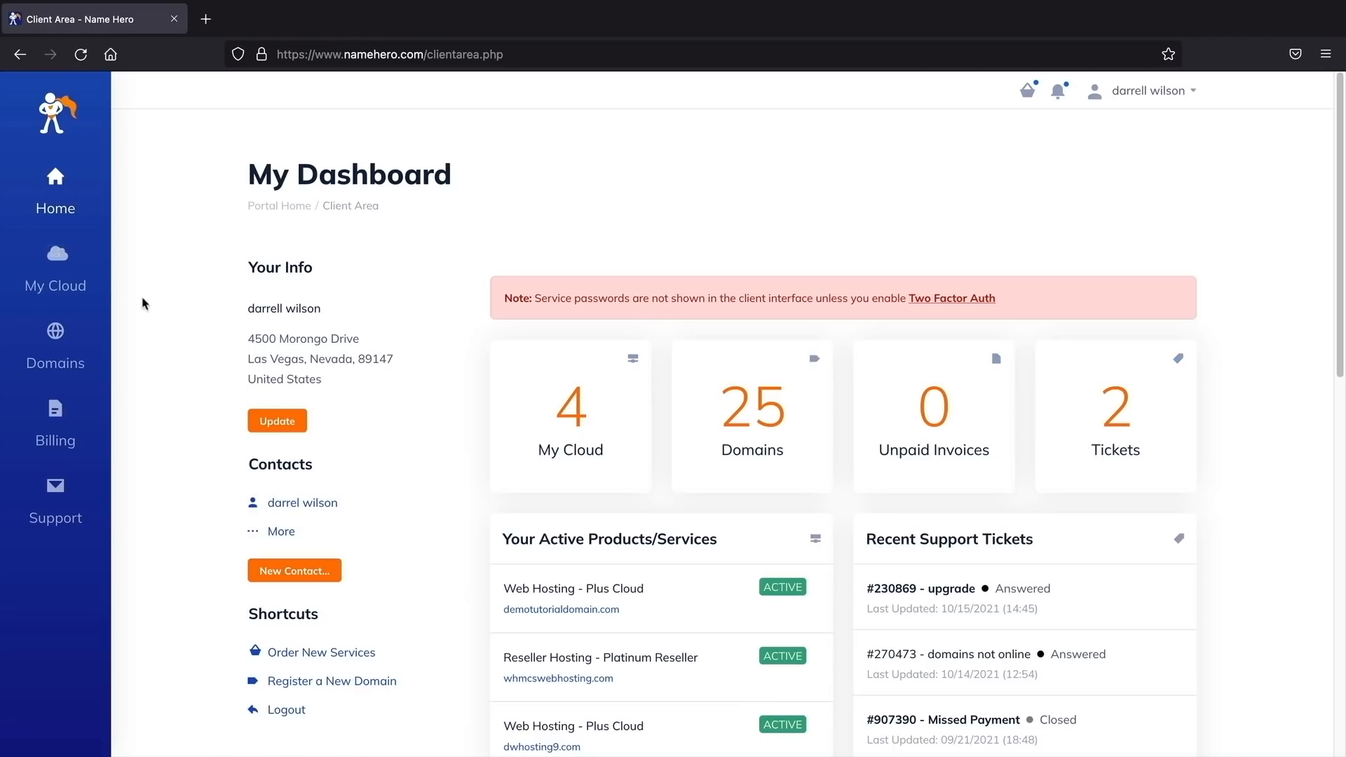
Look over the My Cloud, Domains, Billing and Support menus, then open My Cloud > My Services
{"action": "left_click", "coordinate": [63, 265]}
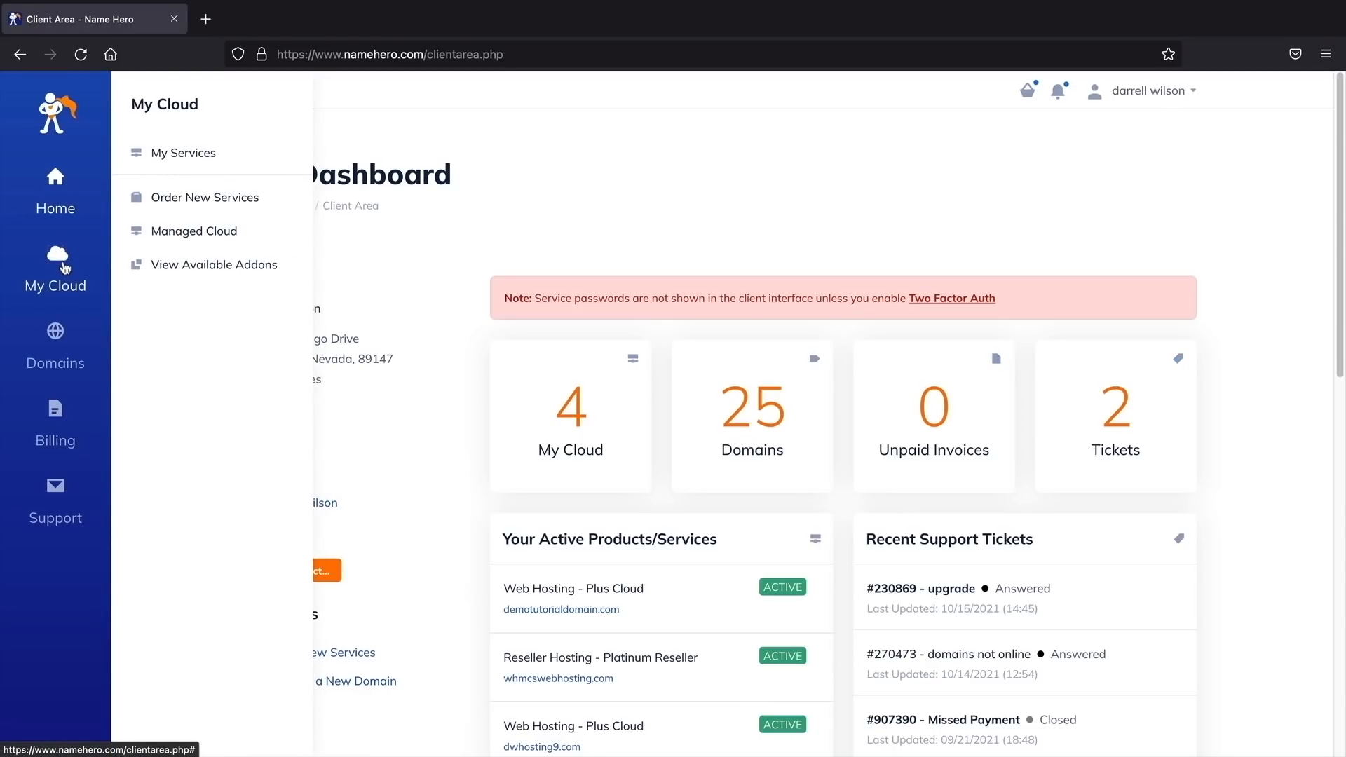
{"action": "left_click", "coordinate": [55, 347]}
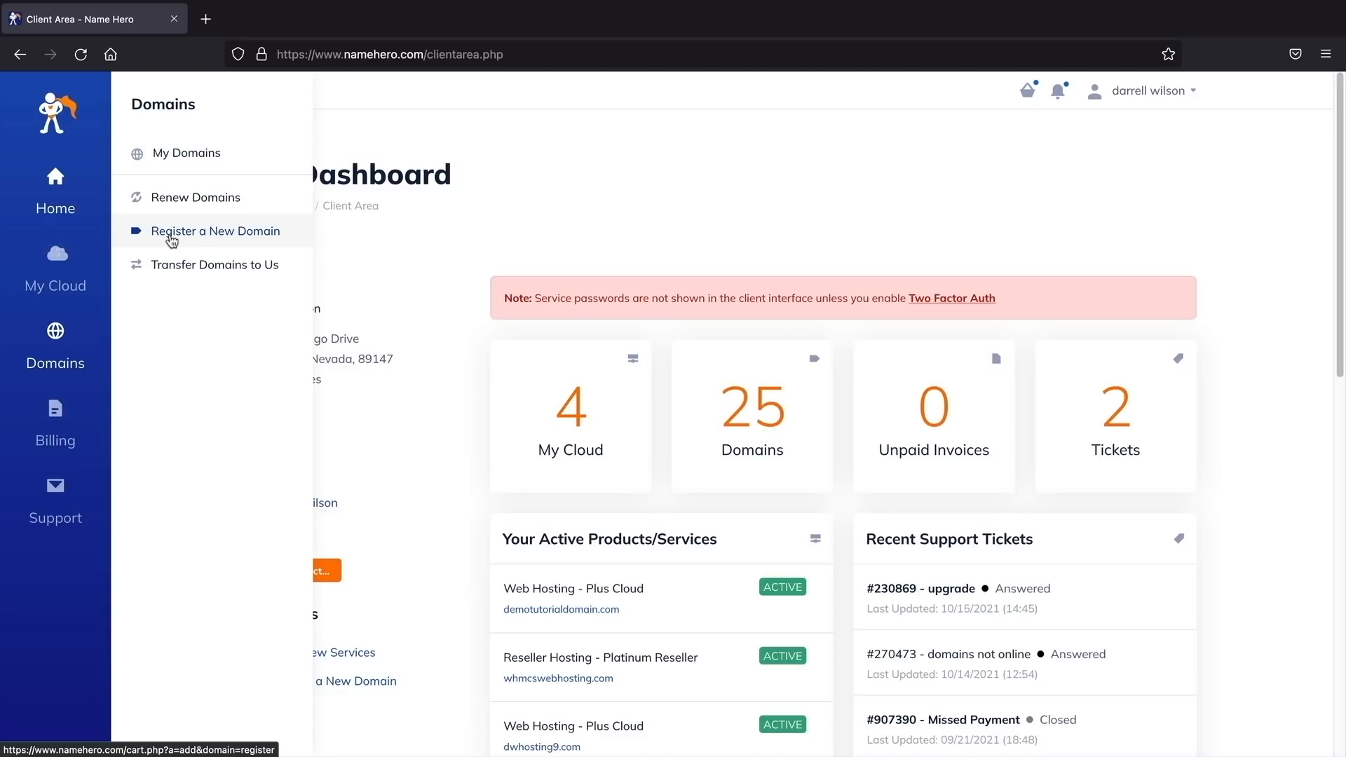
{"action": "left_click", "coordinate": [51, 433]}
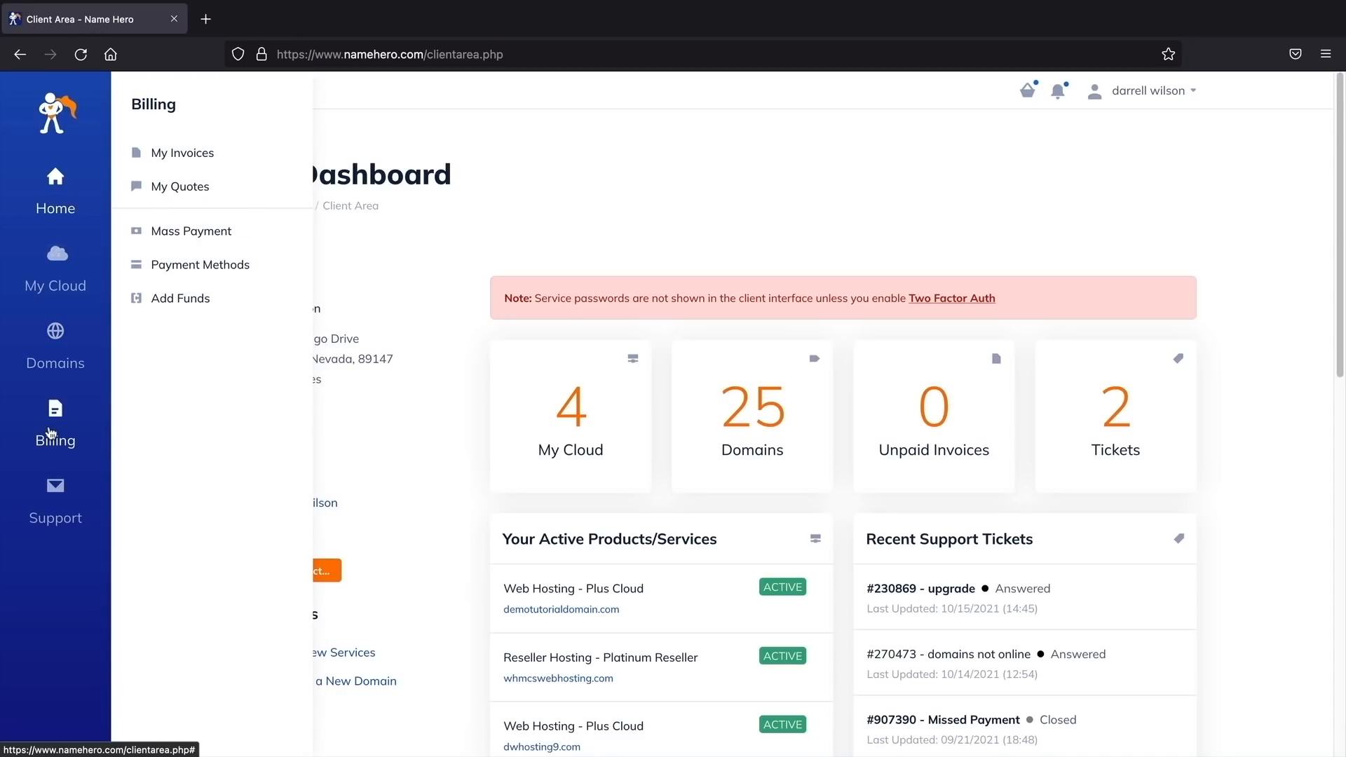
{"action": "left_click", "coordinate": [65, 509]}
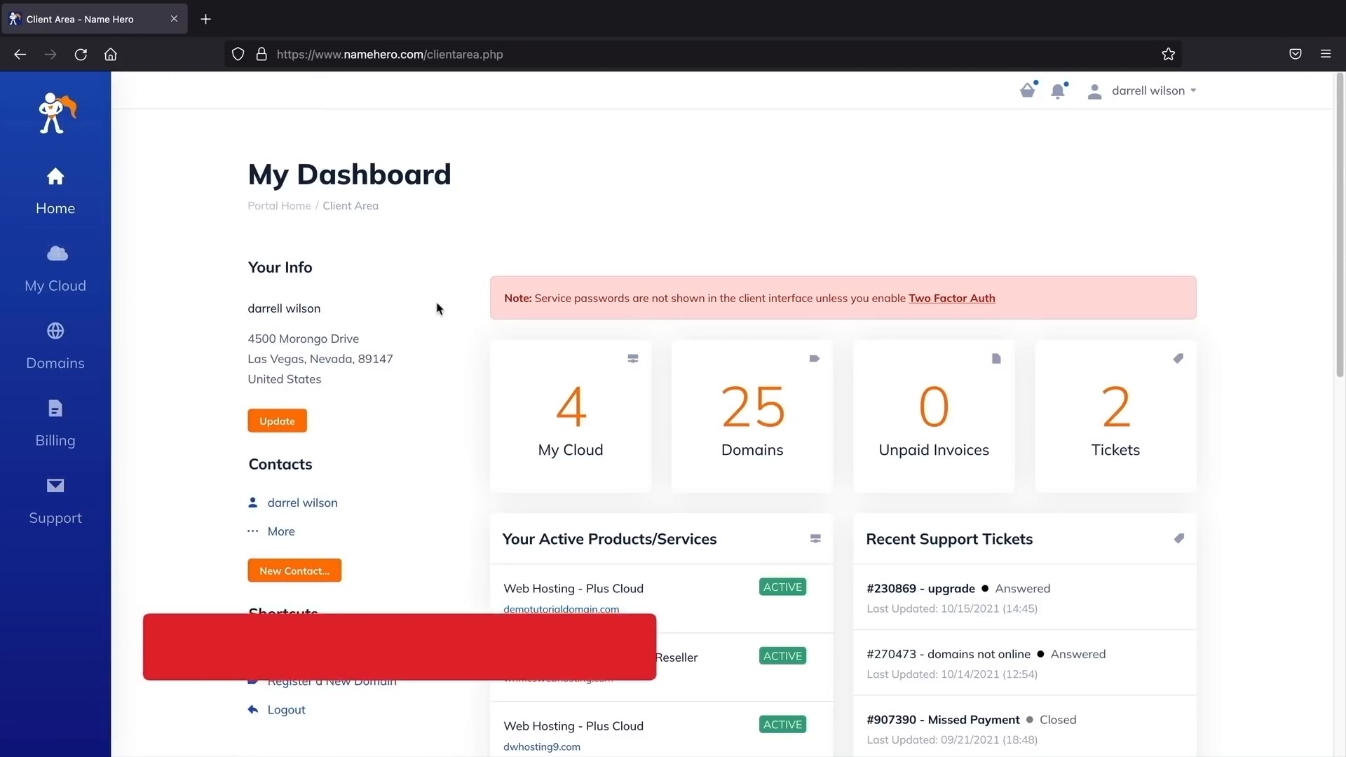
{"action": "left_click", "coordinate": [576, 443]}
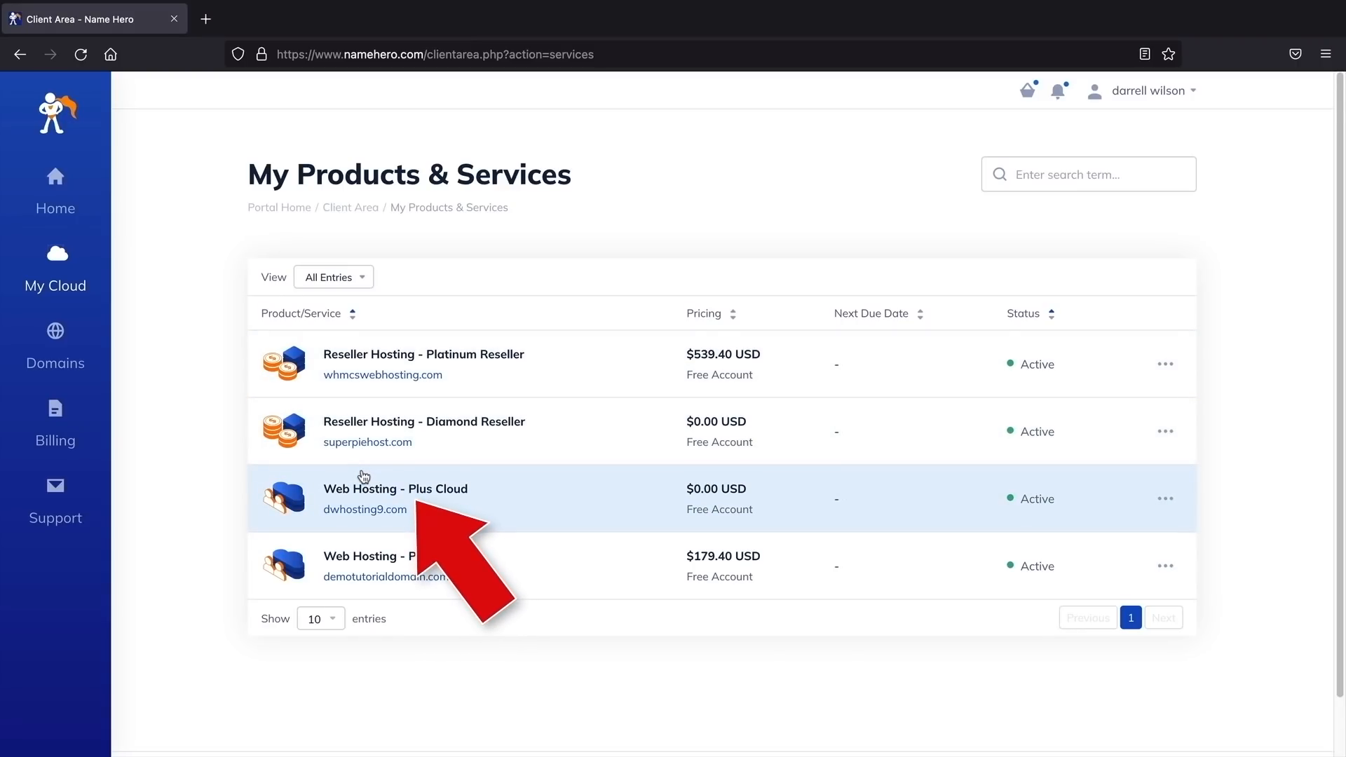
Log into cPanel for the dwhosting9.com Plus Cloud plan and open WordPress Manager by Softaculous via a 'wordpress' search
{"action": "left_click", "coordinate": [336, 499]}
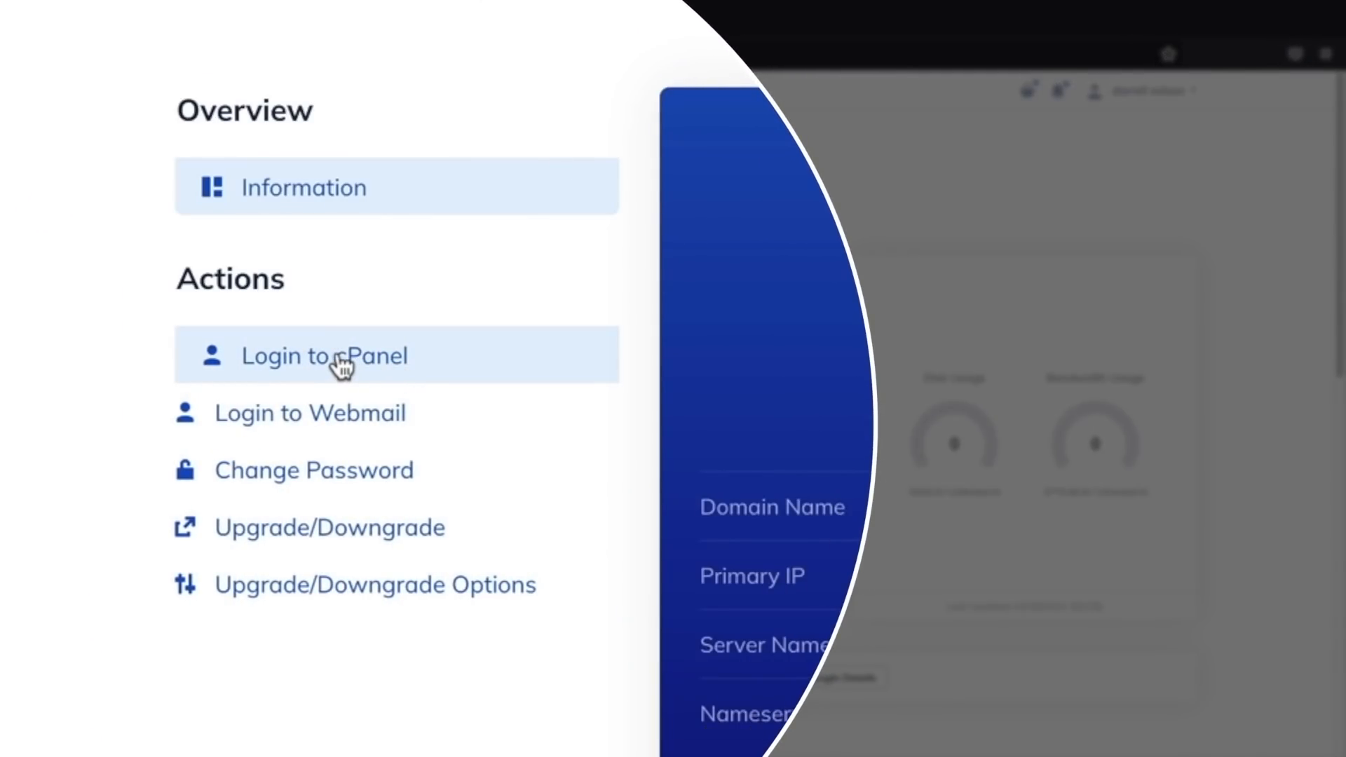
{"action": "left_click", "coordinate": [338, 356]}
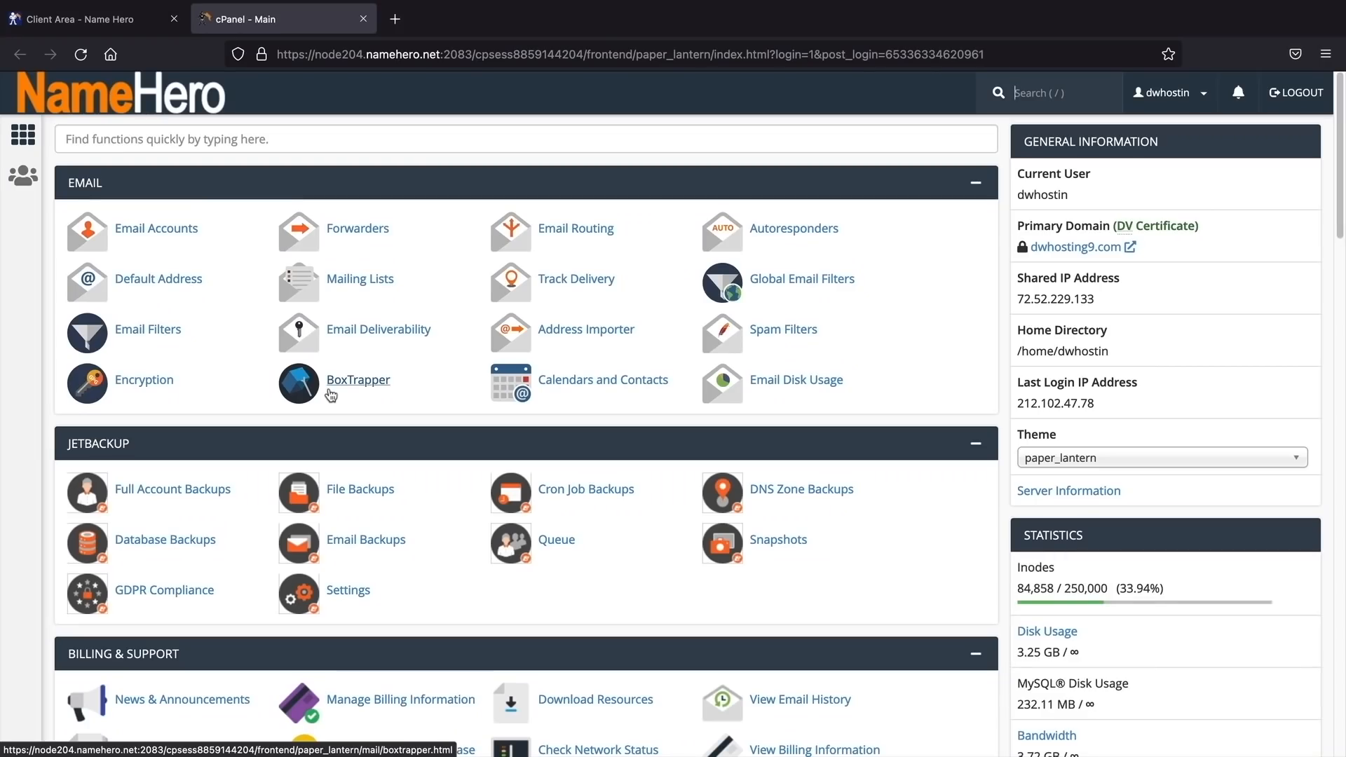
{"action": "left_click", "coordinate": [285, 147]}
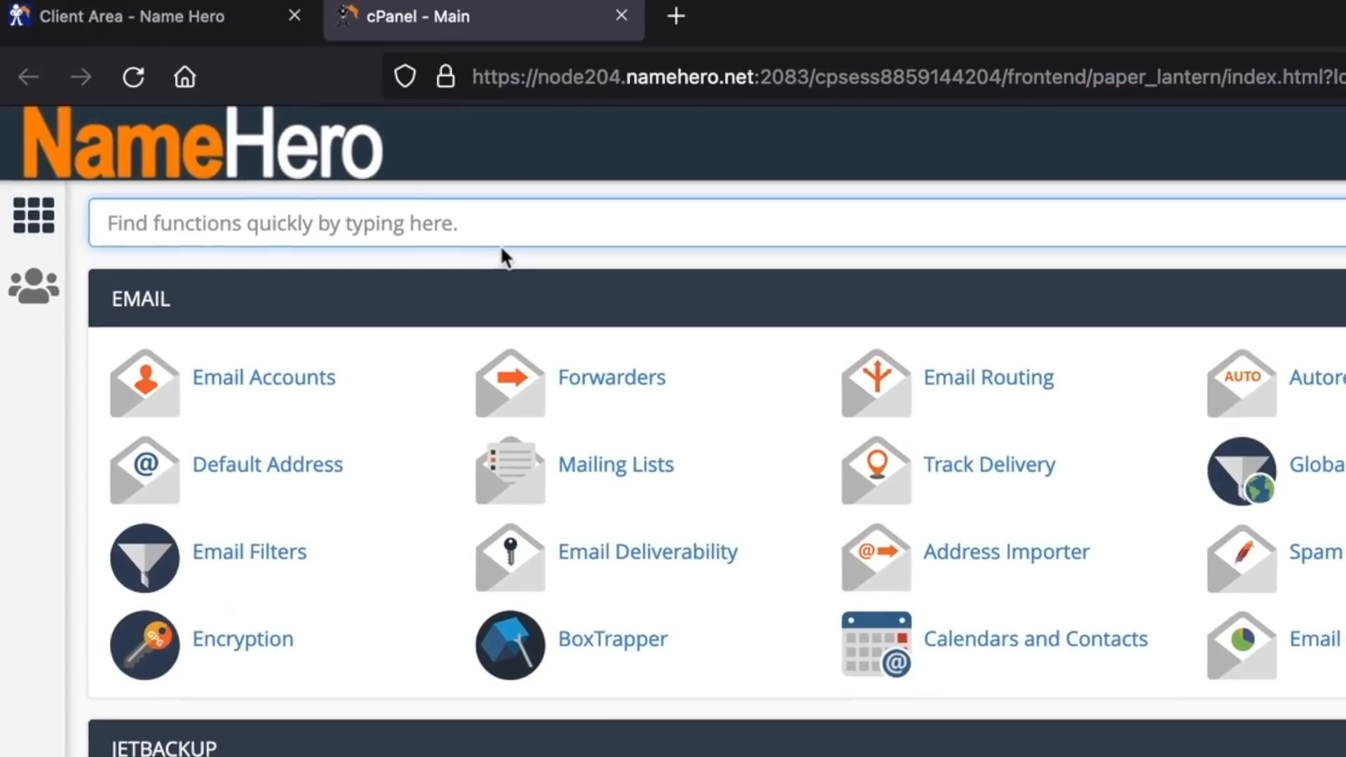
{"action": "type", "text": "wordpress"}
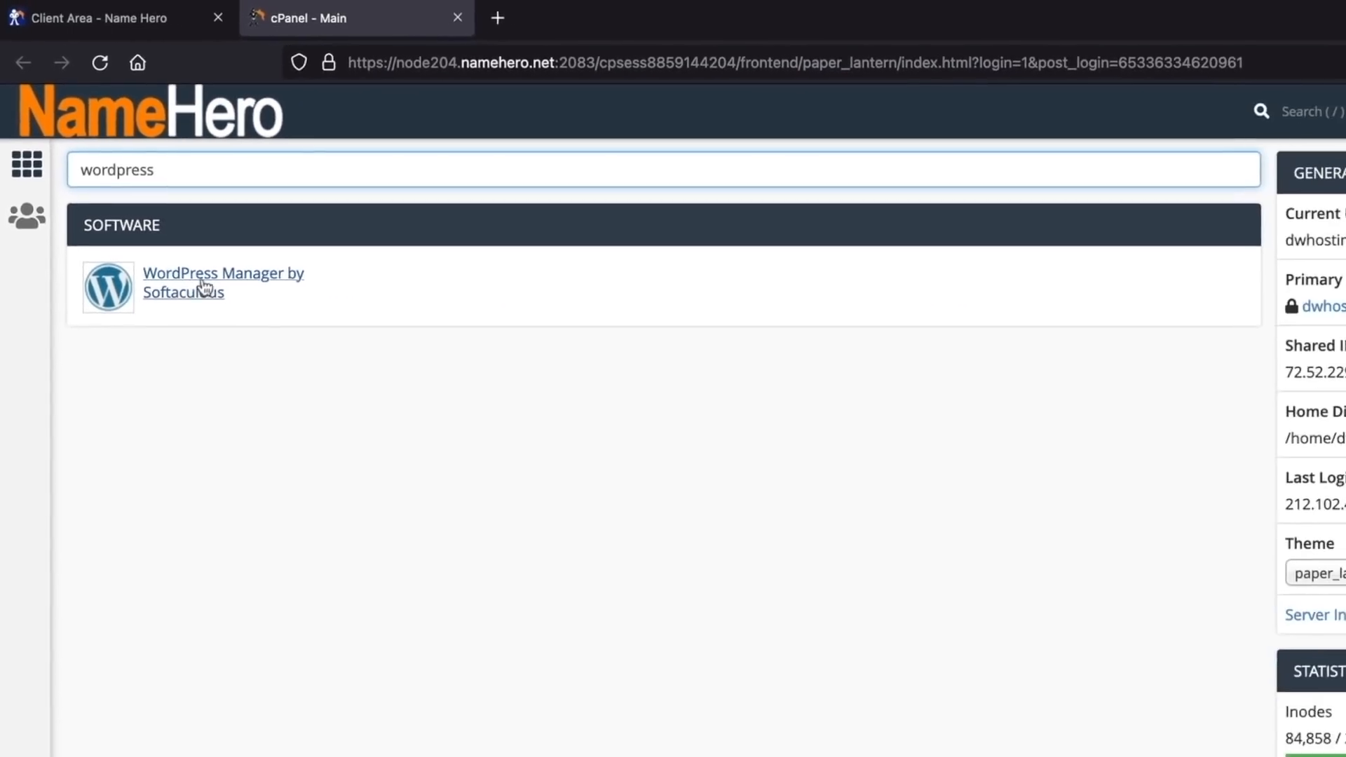
{"action": "left_click", "coordinate": [182, 231]}
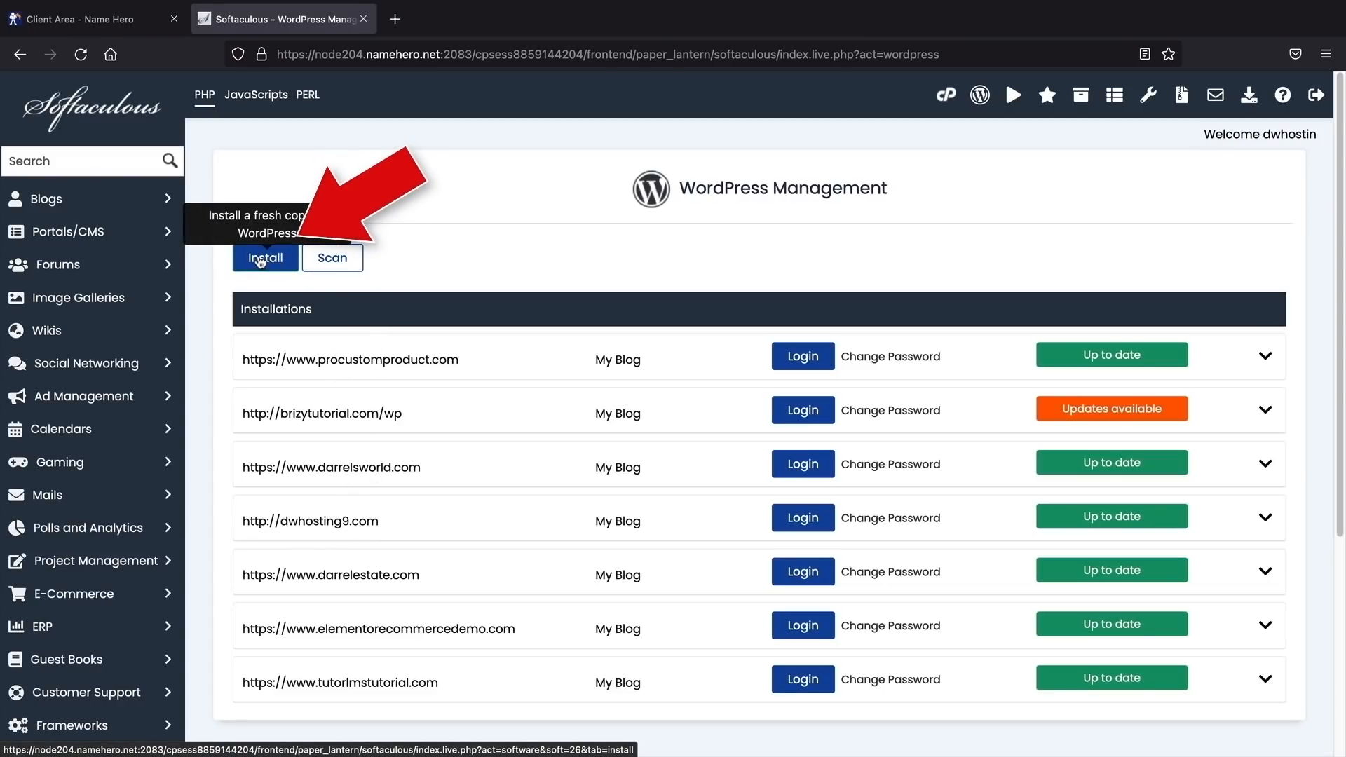
{"action": "left_click", "coordinate": [260, 260]}
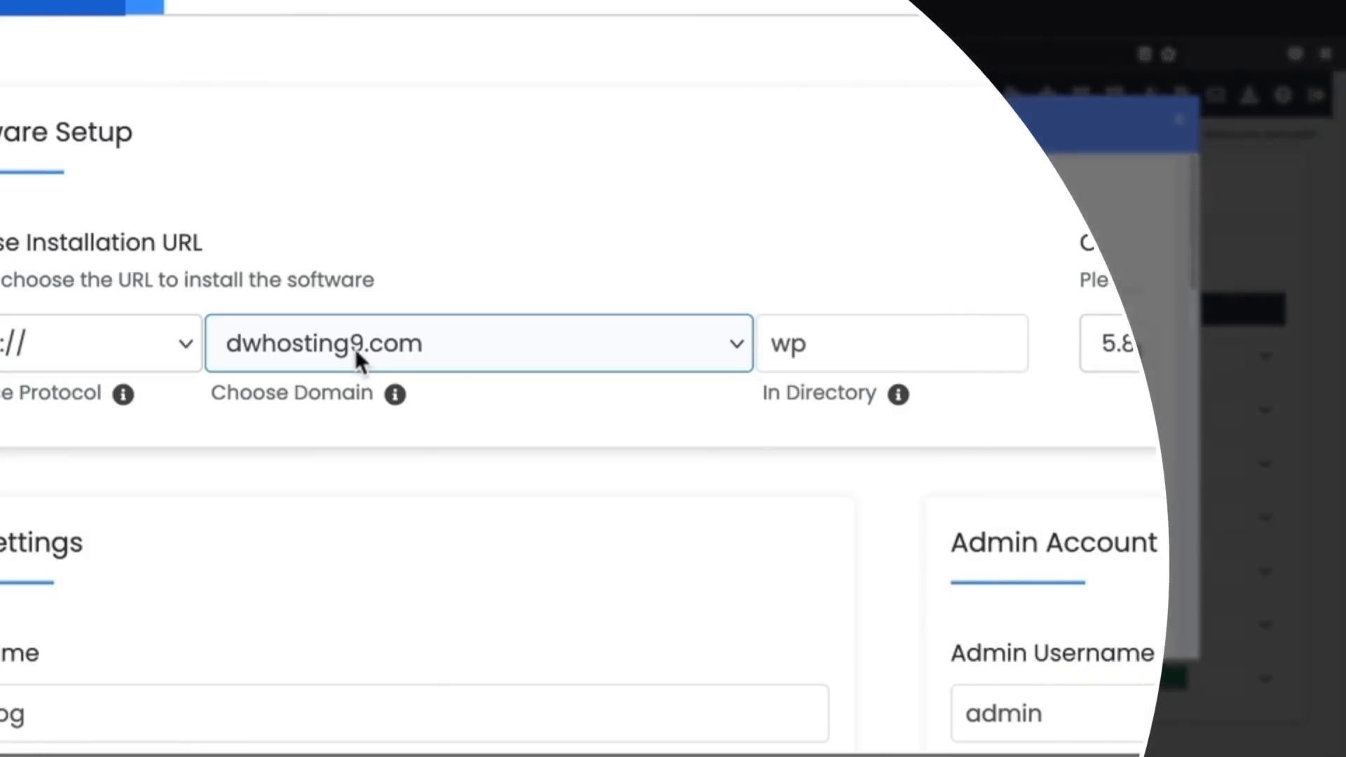
{"action": "left_click", "coordinate": [355, 348]}
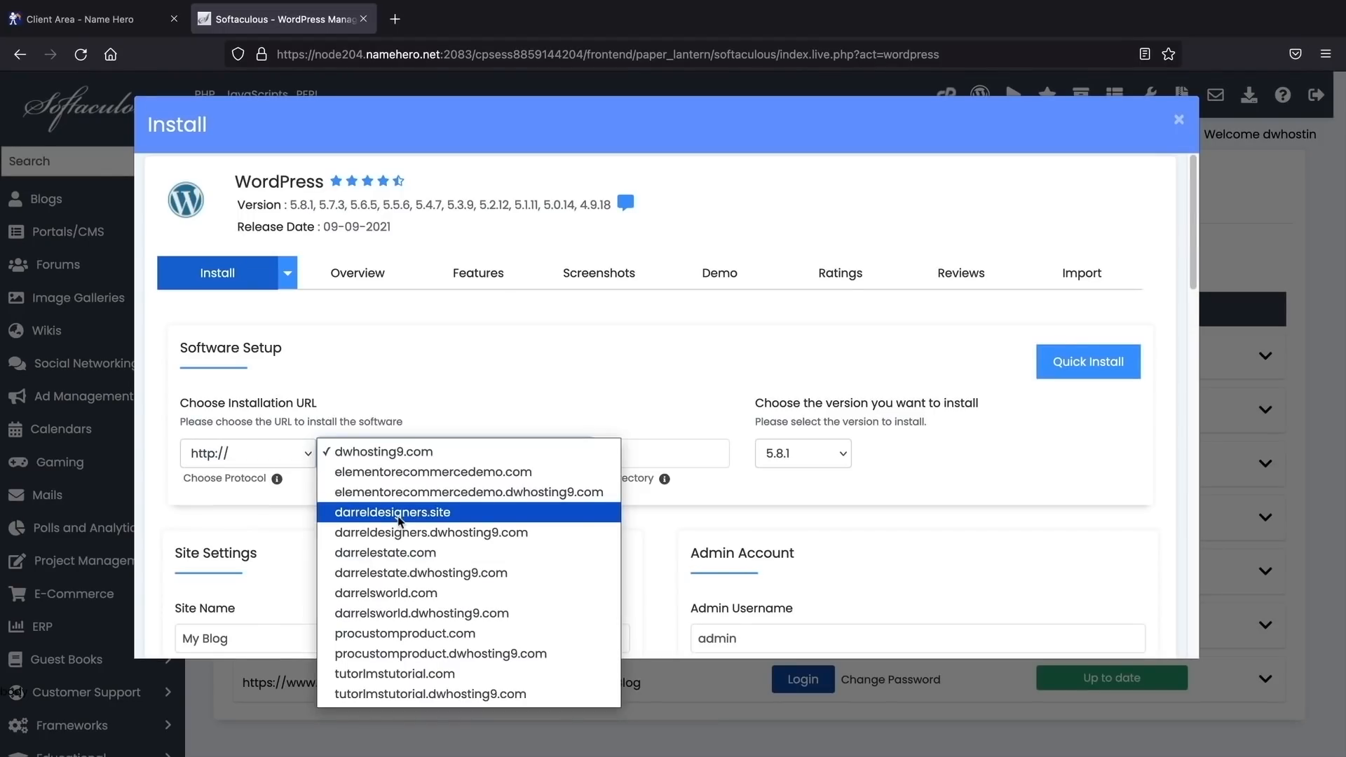
{"action": "left_click", "coordinate": [399, 520]}
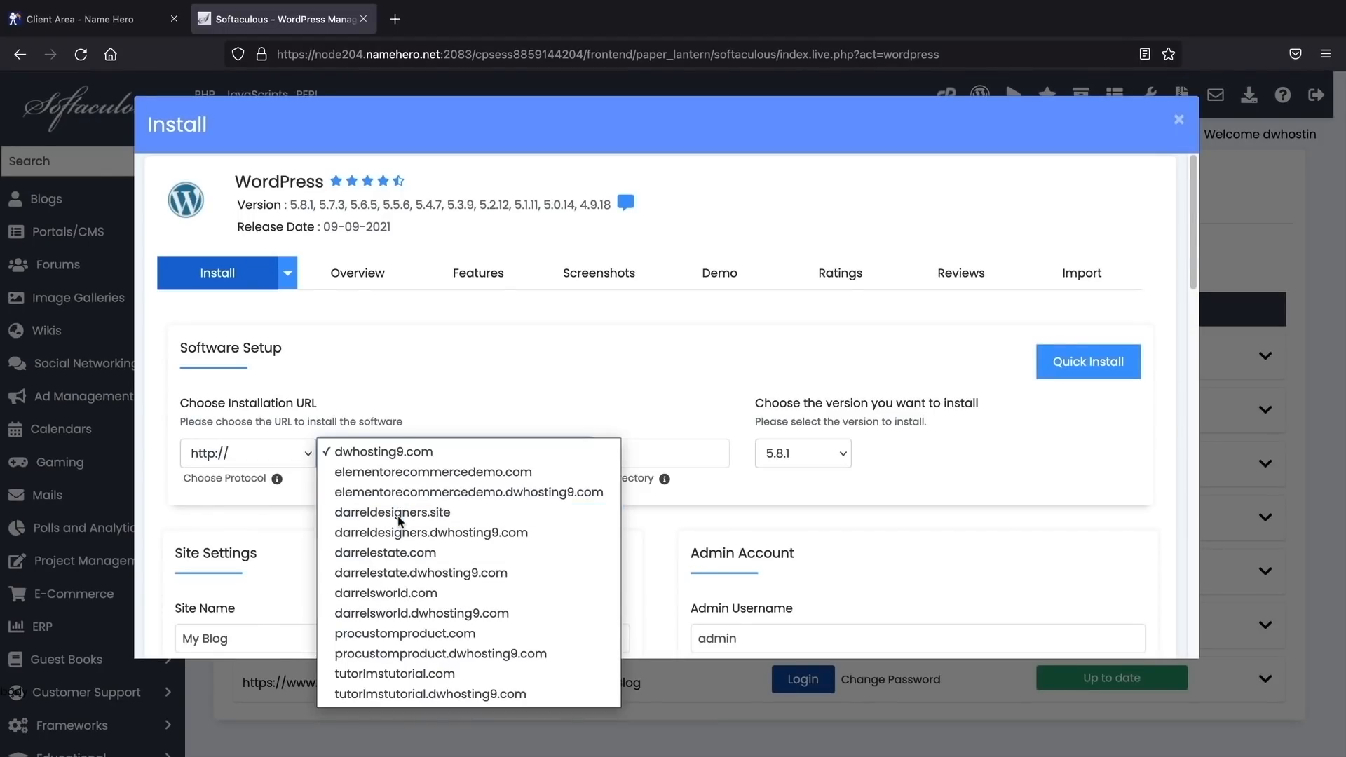
{"action": "left_click", "coordinate": [296, 459]}
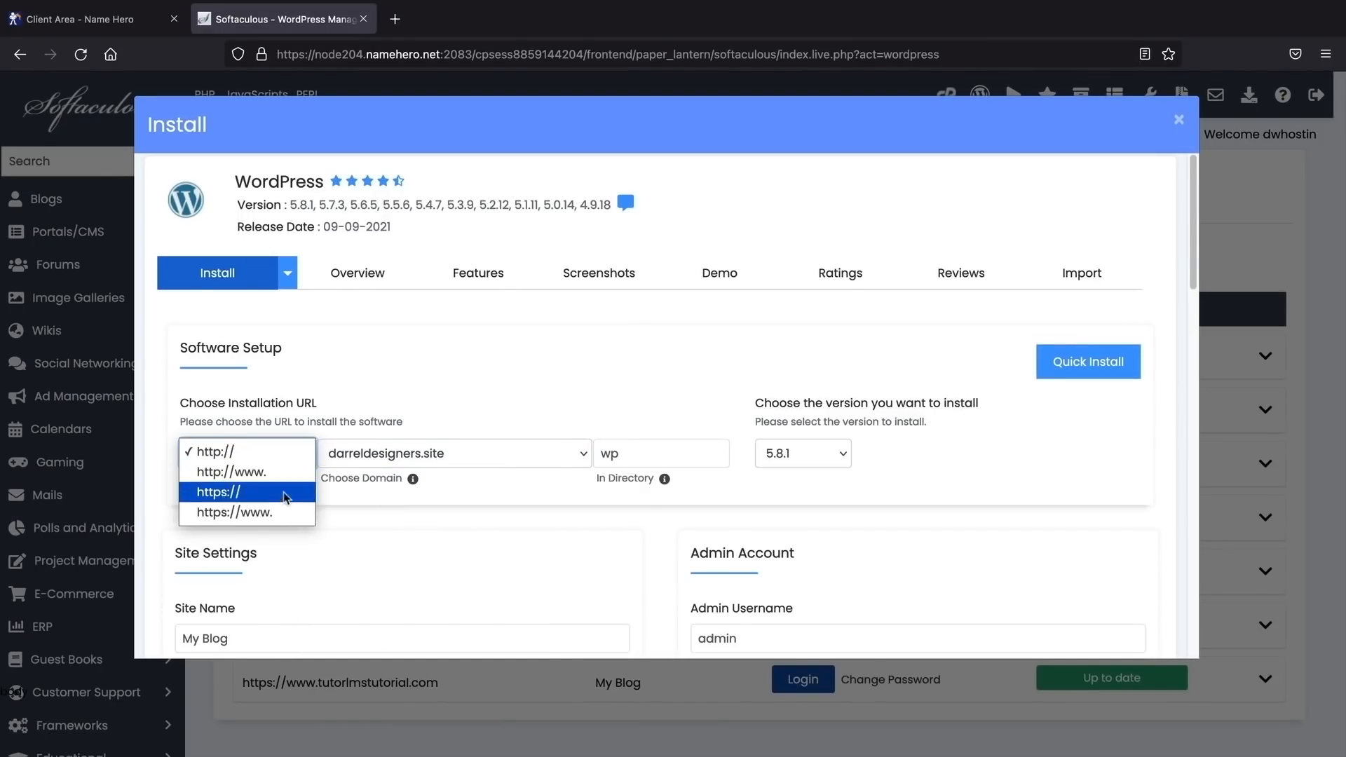
{"action": "left_click", "coordinate": [271, 516]}
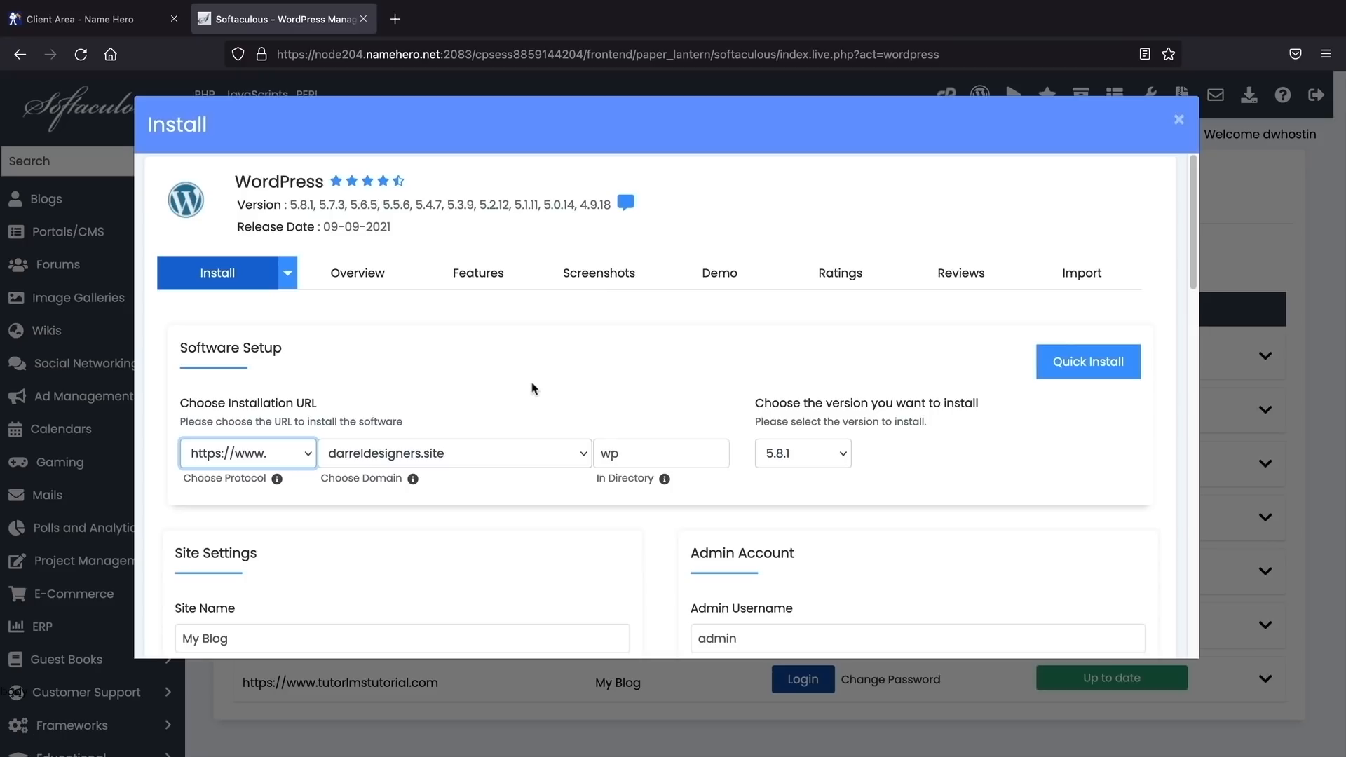
Clear the default 'wp' install directory so WordPress installs at the domain root
{"action": "left_click", "coordinate": [646, 454]}
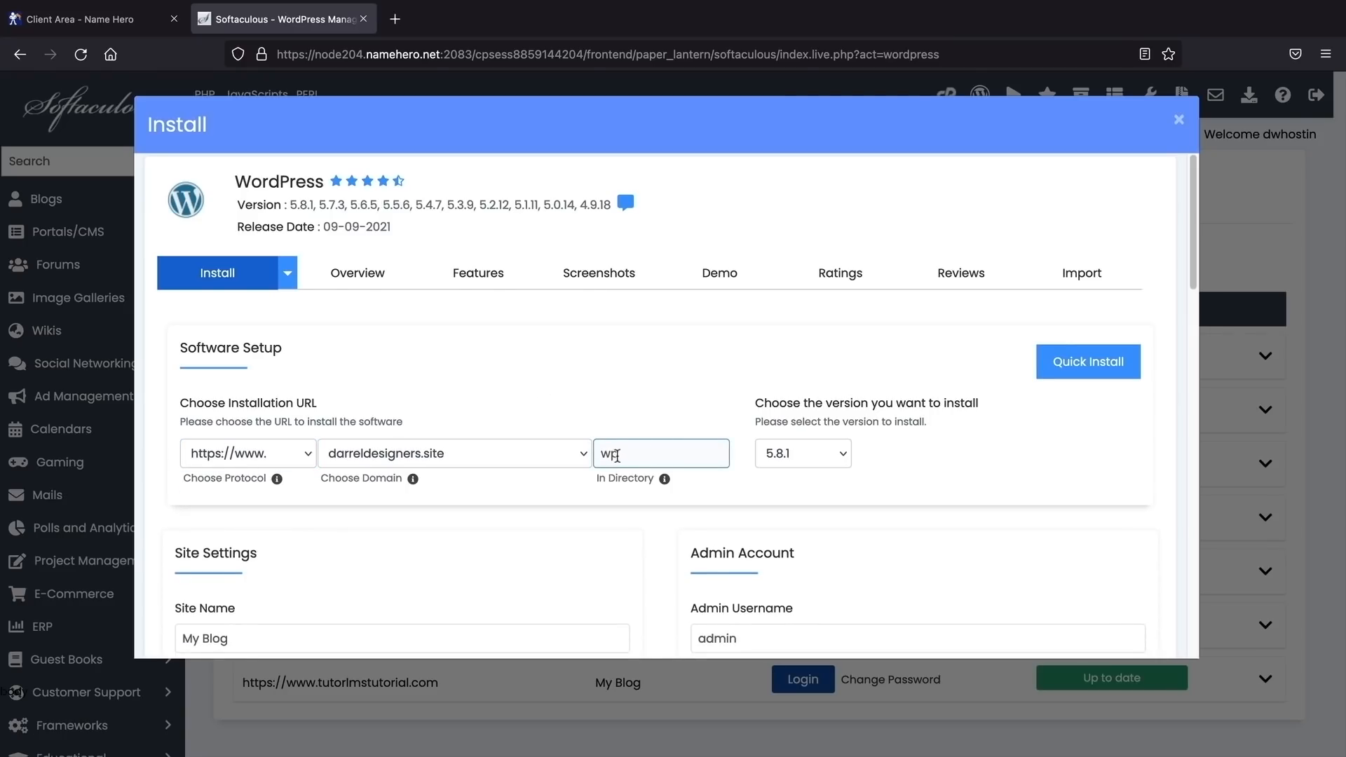
{"action": "double_click", "coordinate": [611, 455]}
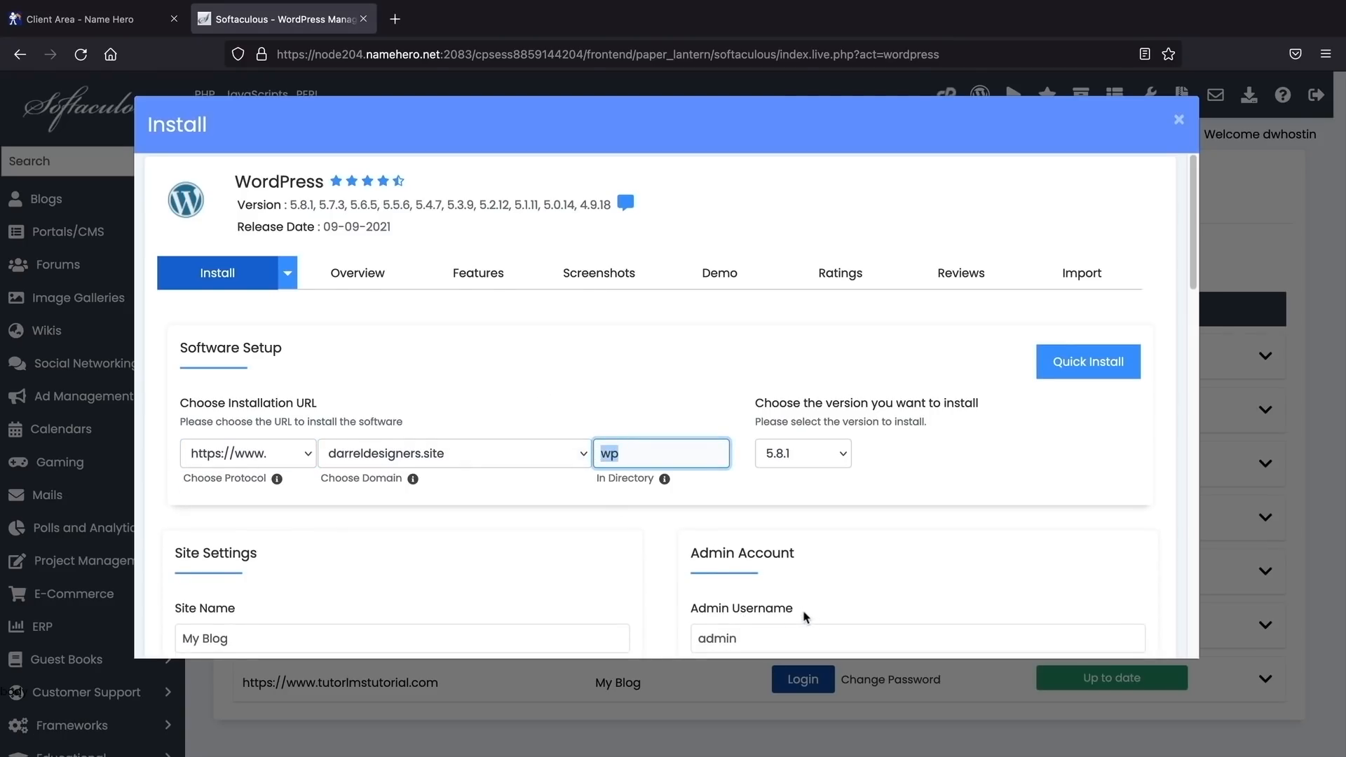
{"action": "key", "text": "BackSpace"}
{"action": "key", "text": "super+alt+i"}
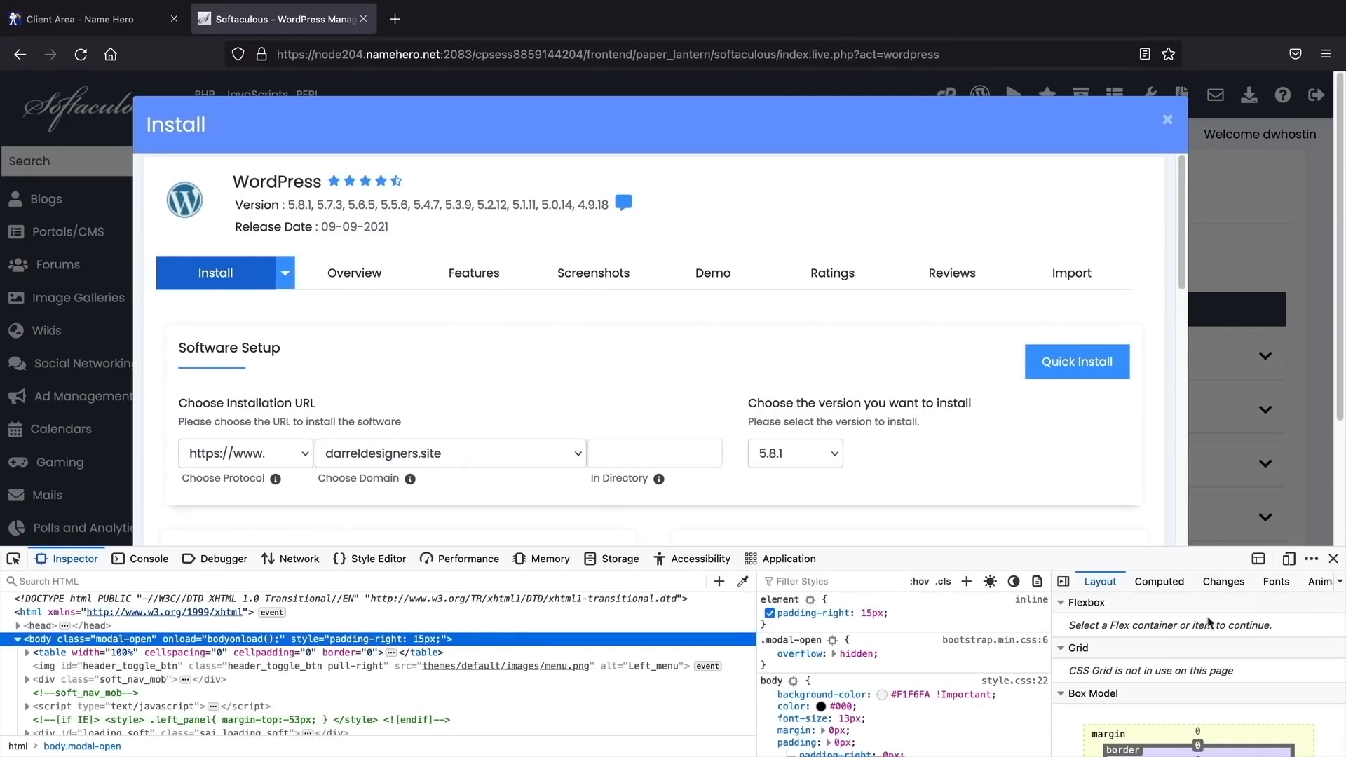
{"action": "left_click", "coordinate": [1334, 558]}
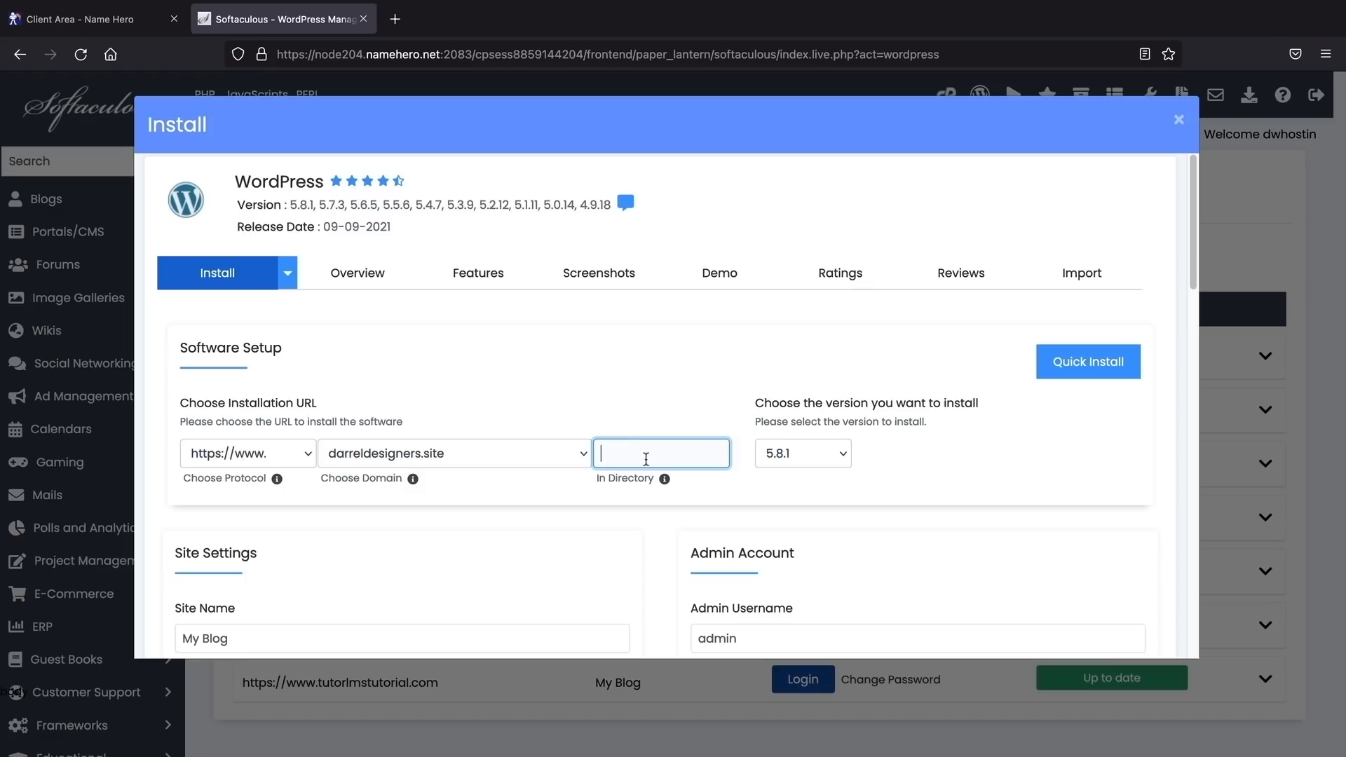
Enter a new, stronger admin password for the WordPress install
{"action": "scroll", "coordinate": [640, 461], "scroll_direction": "down", "scroll_amount": 5}
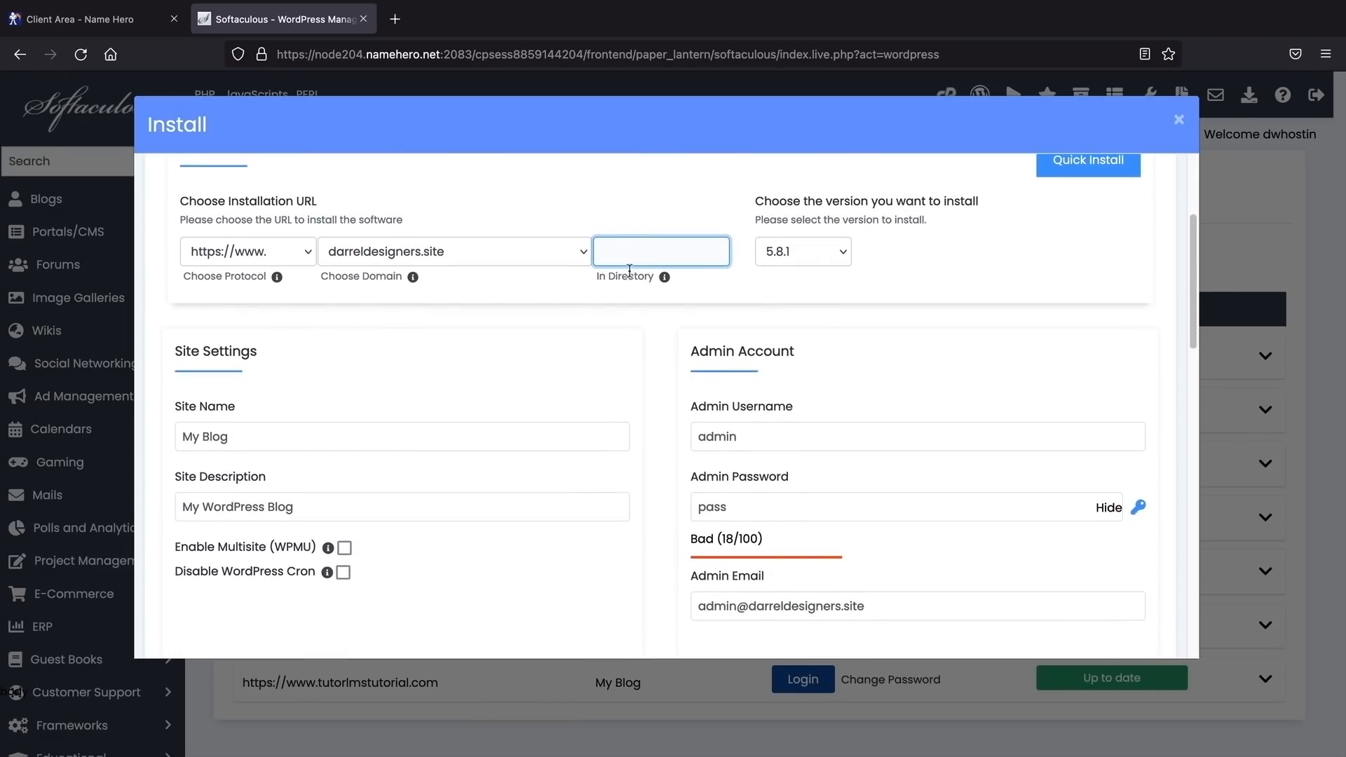
{"action": "scroll", "coordinate": [708, 495], "scroll_direction": "down", "scroll_amount": 2}
{"action": "left_click_drag", "start_coordinate": [741, 356], "coordinate": [664, 355]}
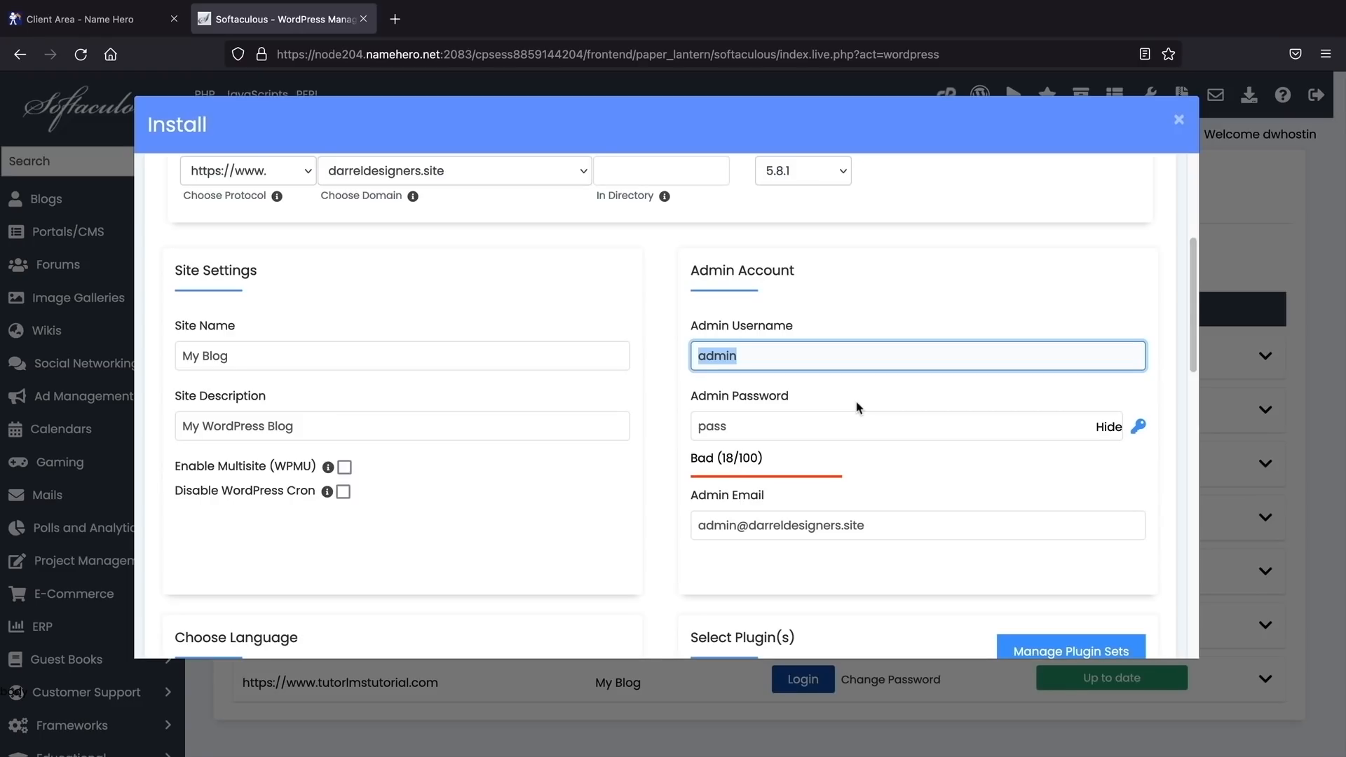
{"action": "key", "text": "Tab"}
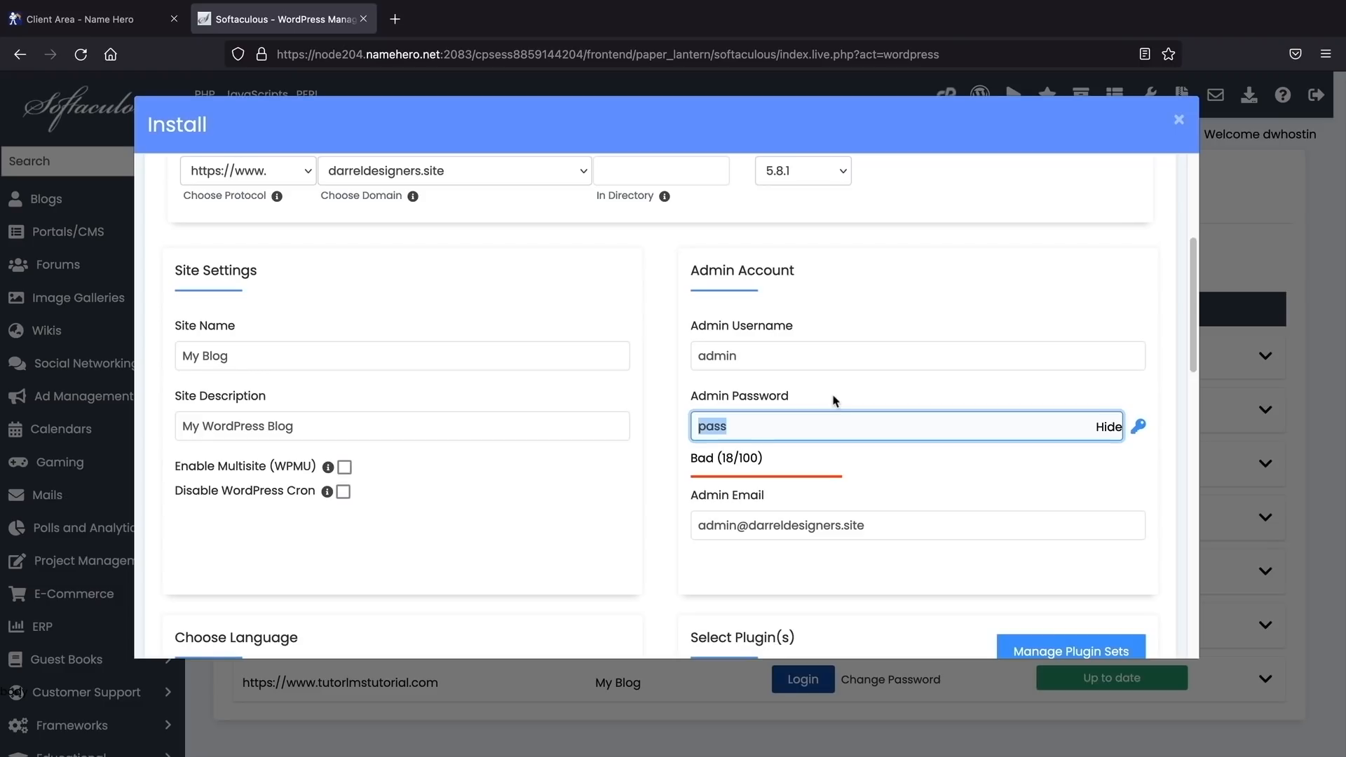
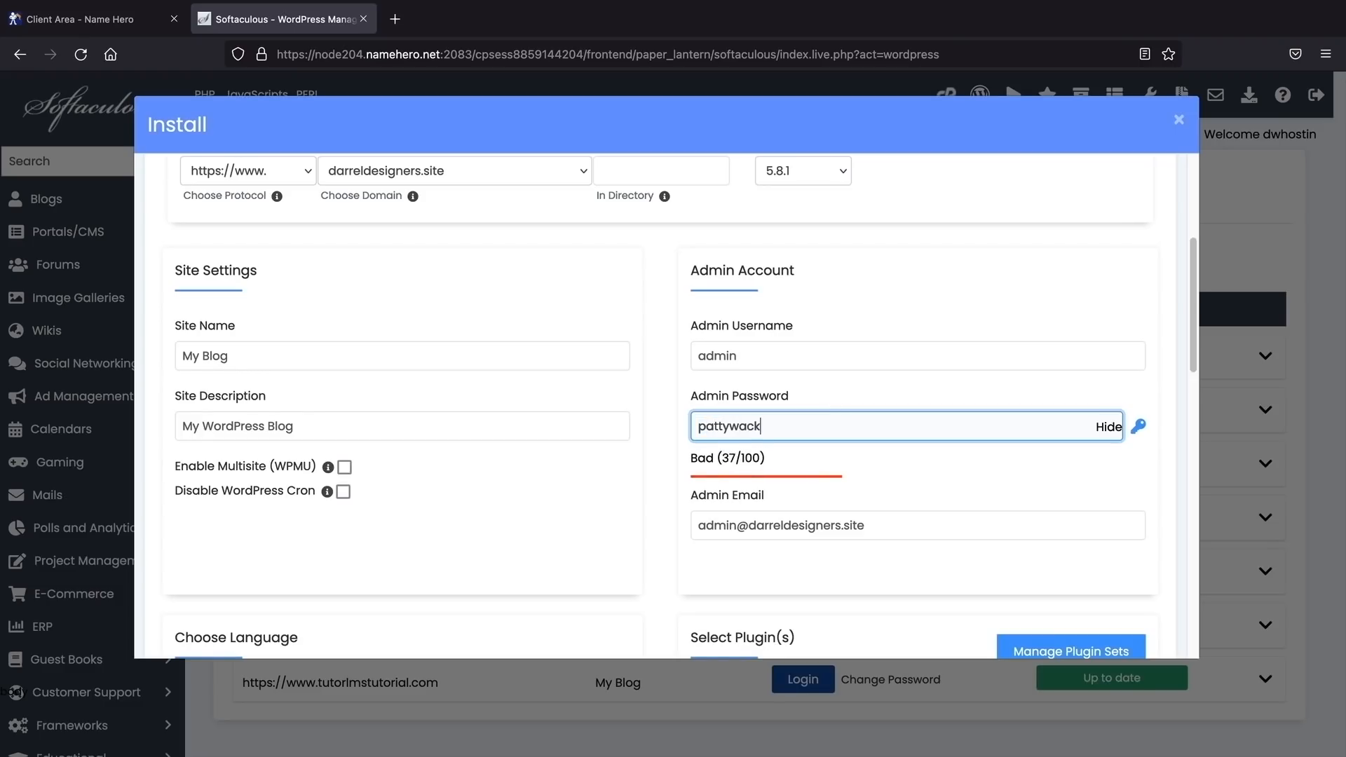
Replace the admin e-mail with the owner's address and keep English as the site language
{"action": "left_click_drag", "start_coordinate": [886, 529], "coordinate": [674, 525]}
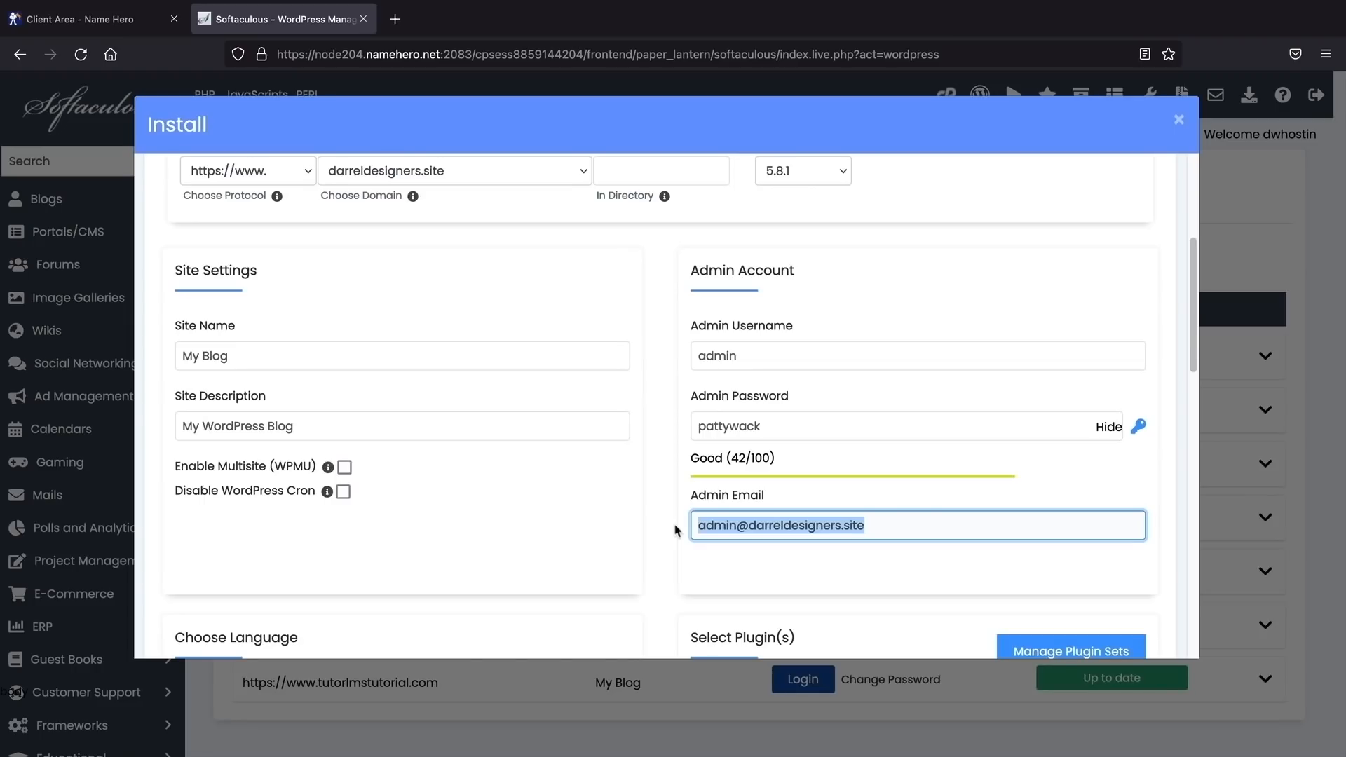
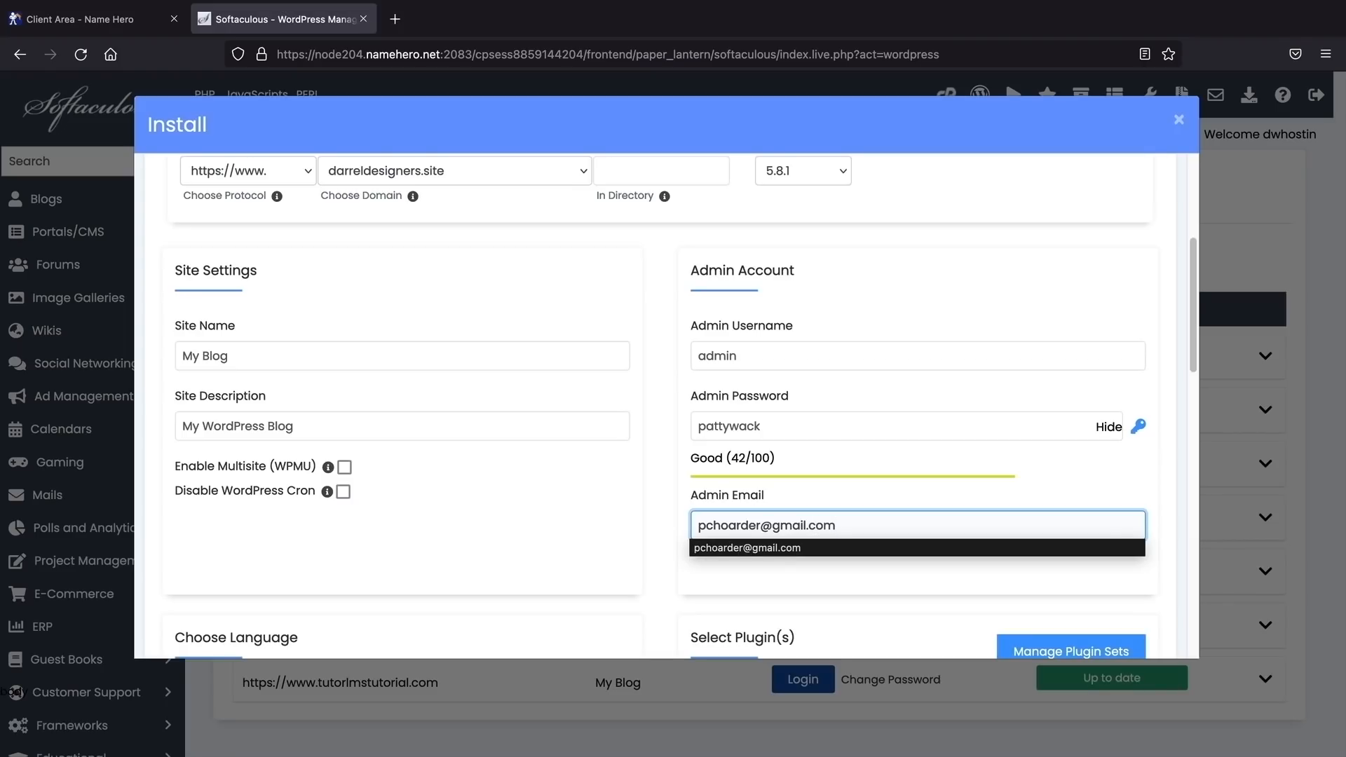
{"action": "left_click", "coordinate": [666, 535]}
{"action": "middle_click", "coordinate": [668, 532]}
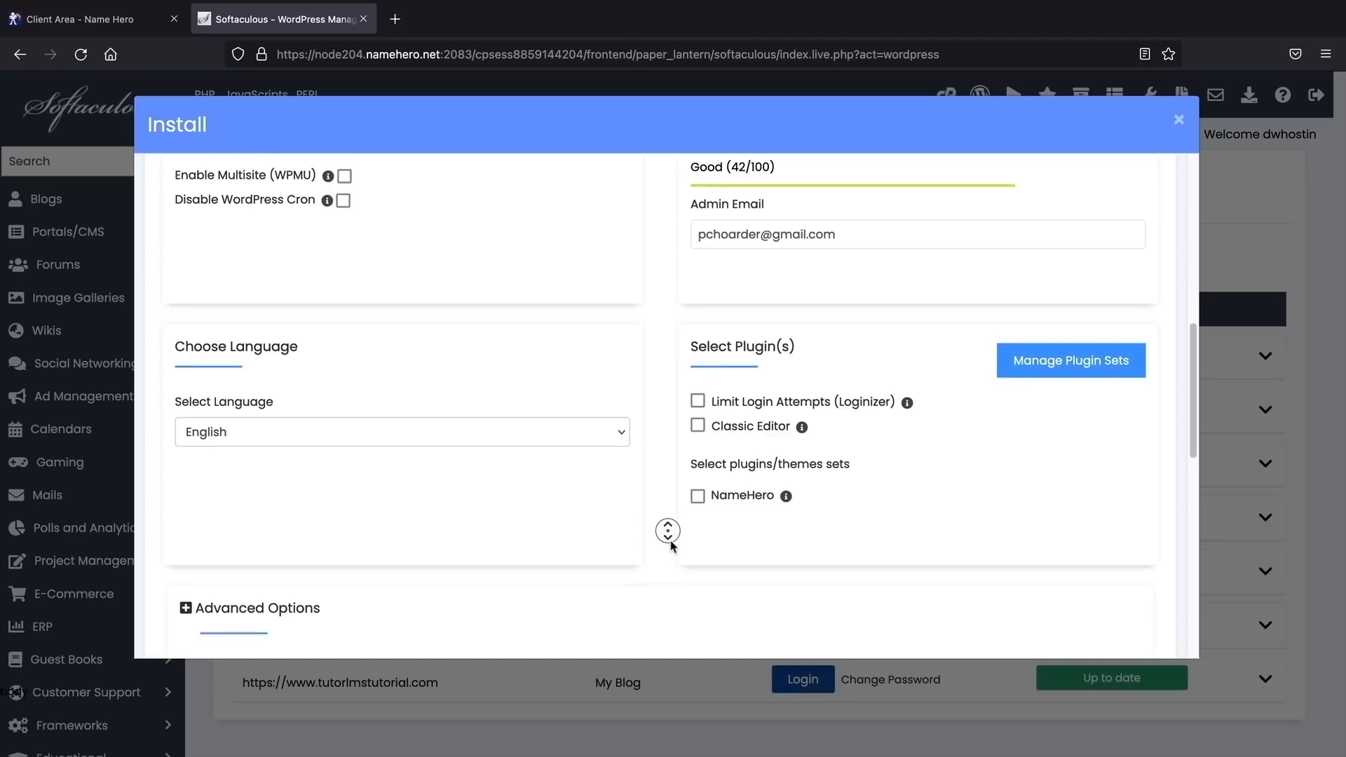
{"action": "left_click", "coordinate": [655, 505]}
{"action": "left_click", "coordinate": [616, 405]}
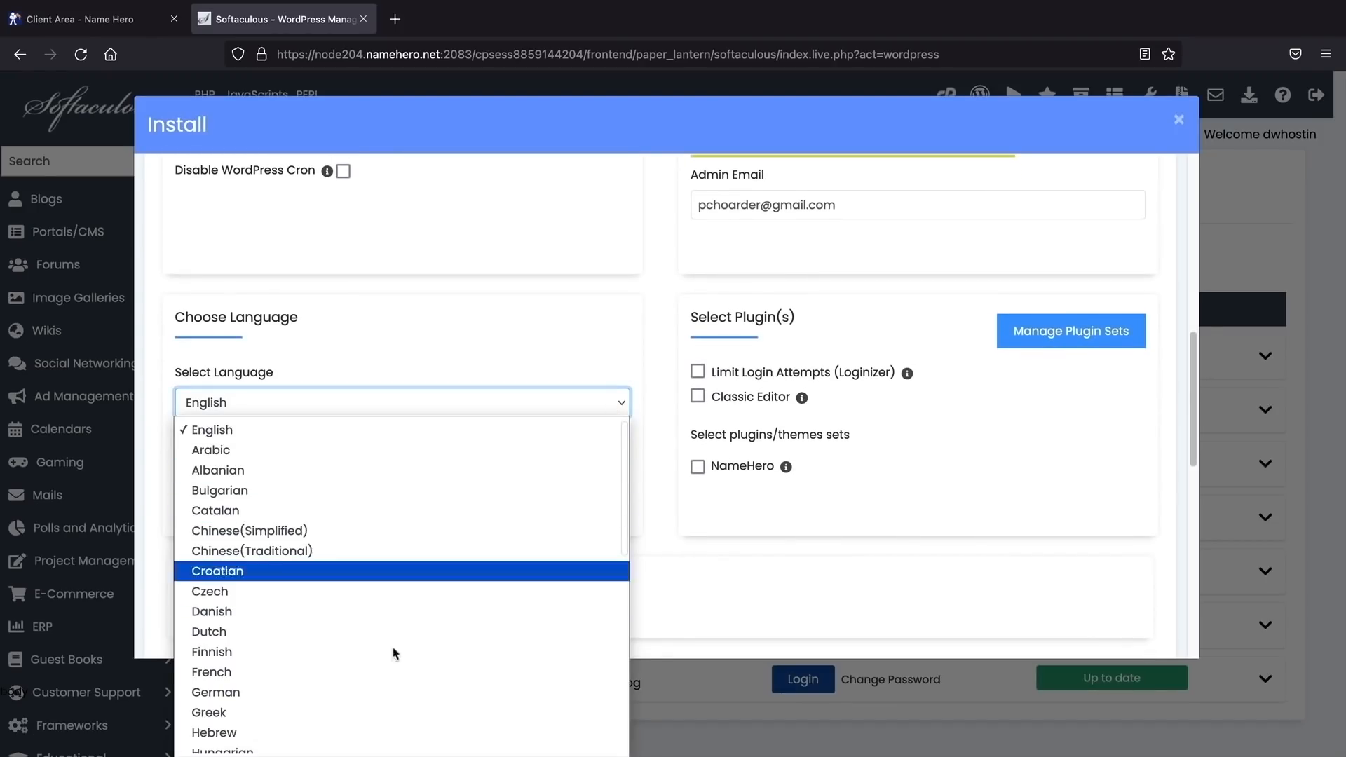
{"action": "left_click", "coordinate": [545, 429]}
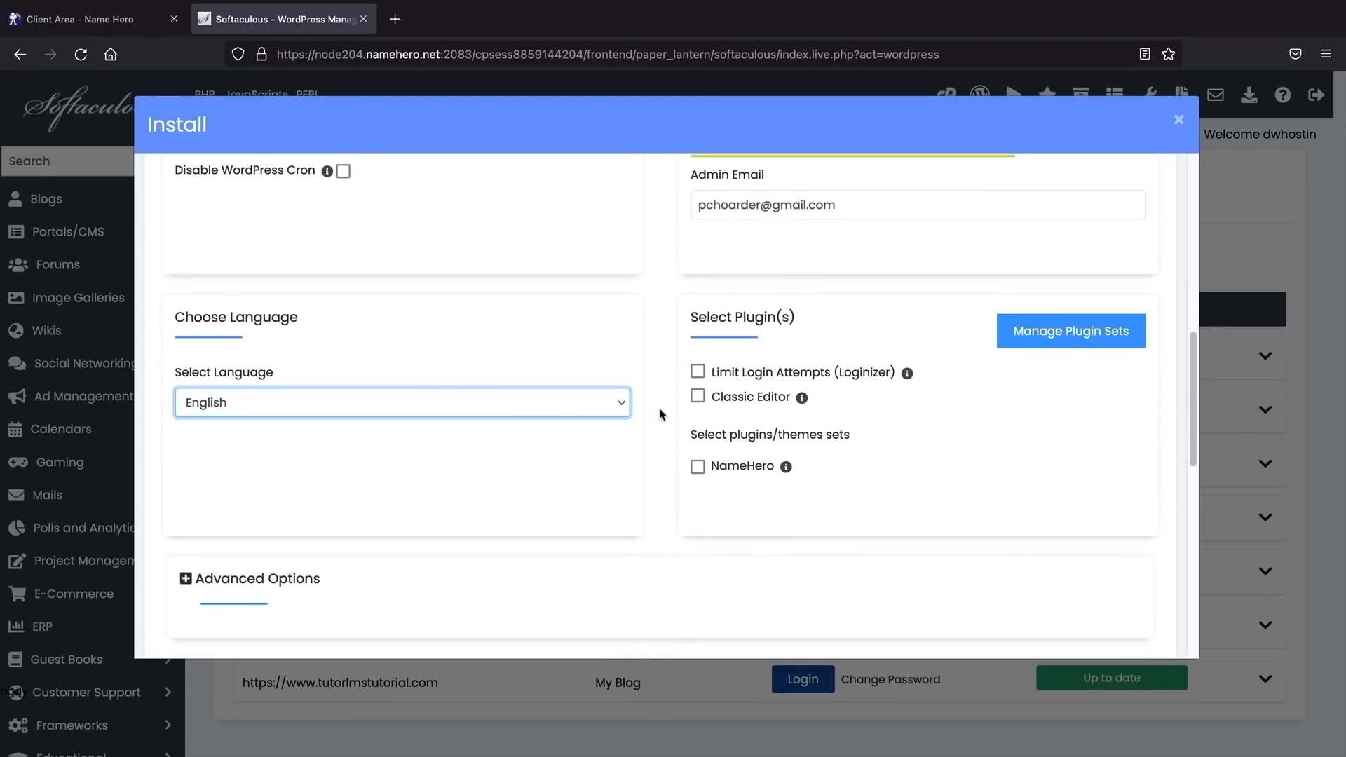
{"action": "middle_click", "coordinate": [660, 428]}
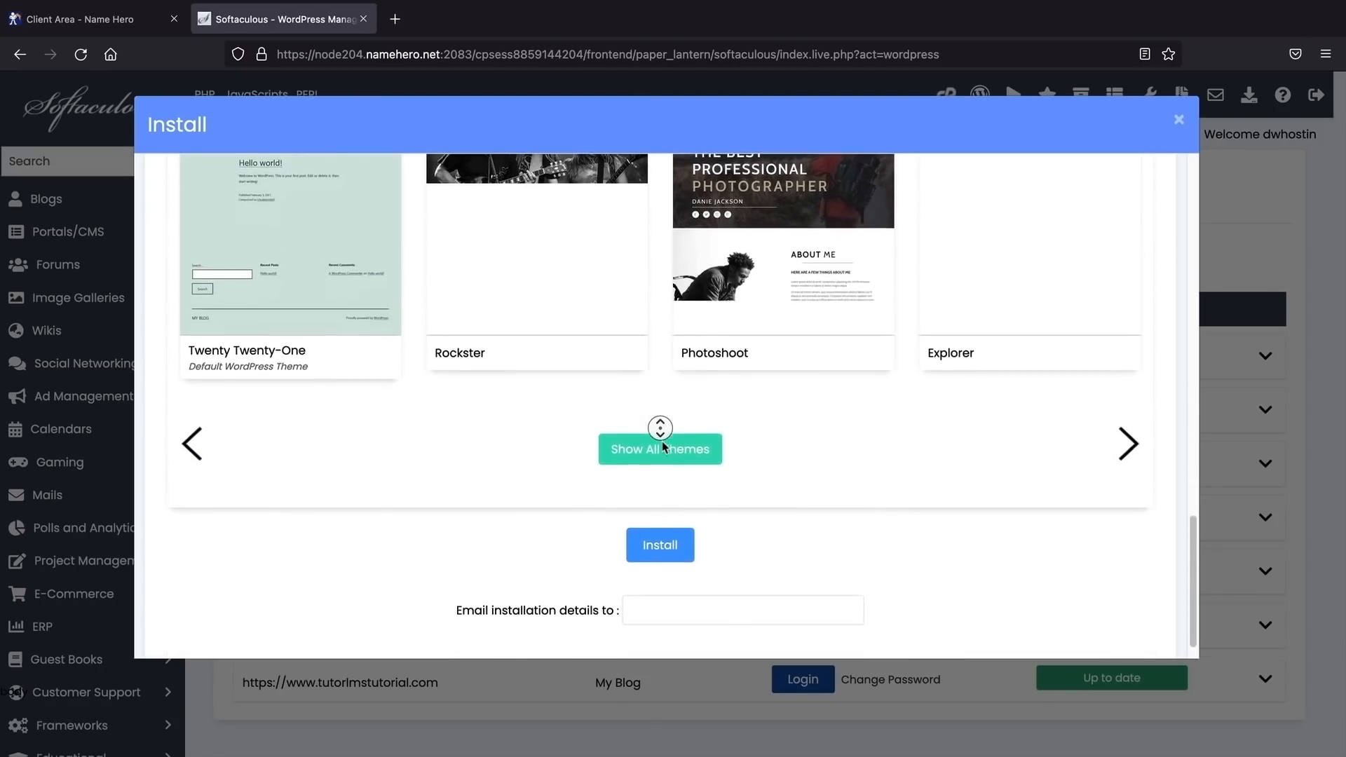
{"action": "left_click", "coordinate": [664, 446]}
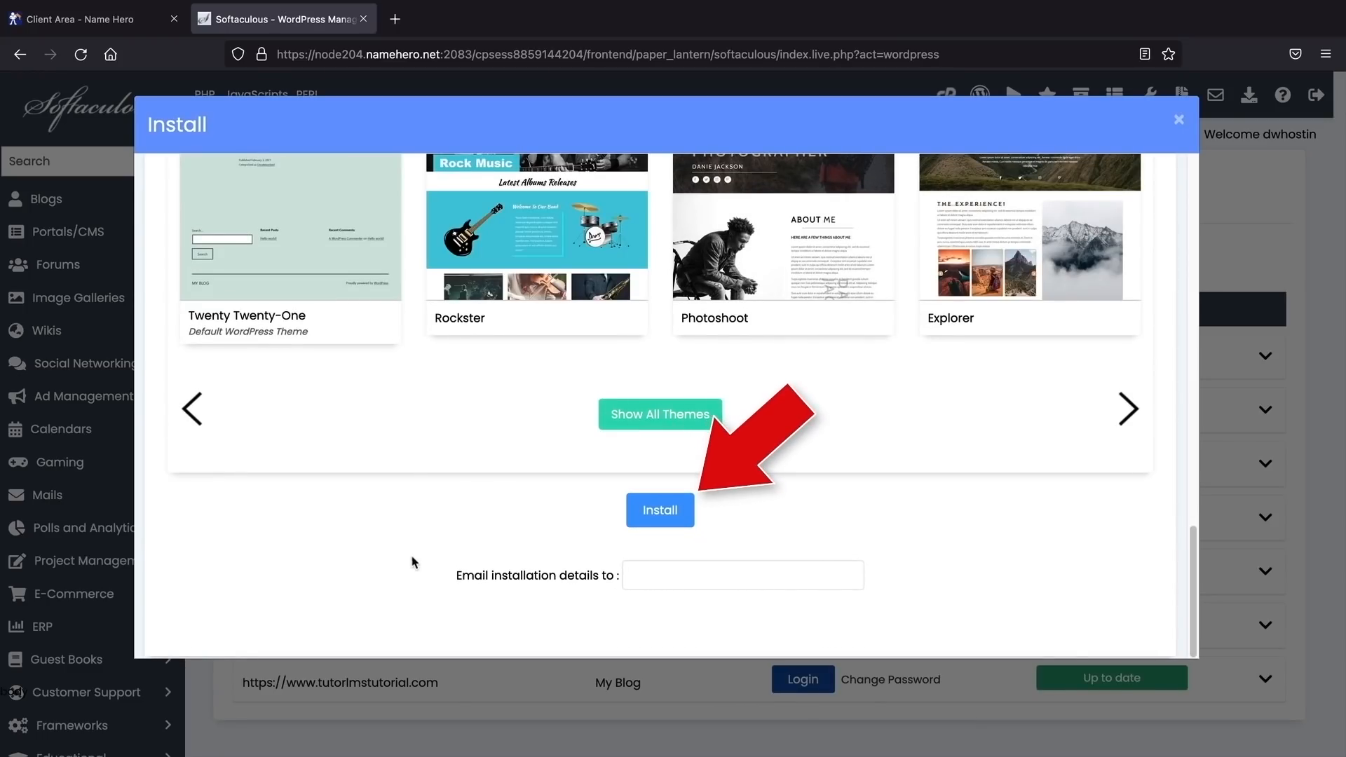
Run the Softaculous installation and open the new site's WordPress 5.9.3 Dashboard
{"action": "left_click", "coordinate": [658, 515]}
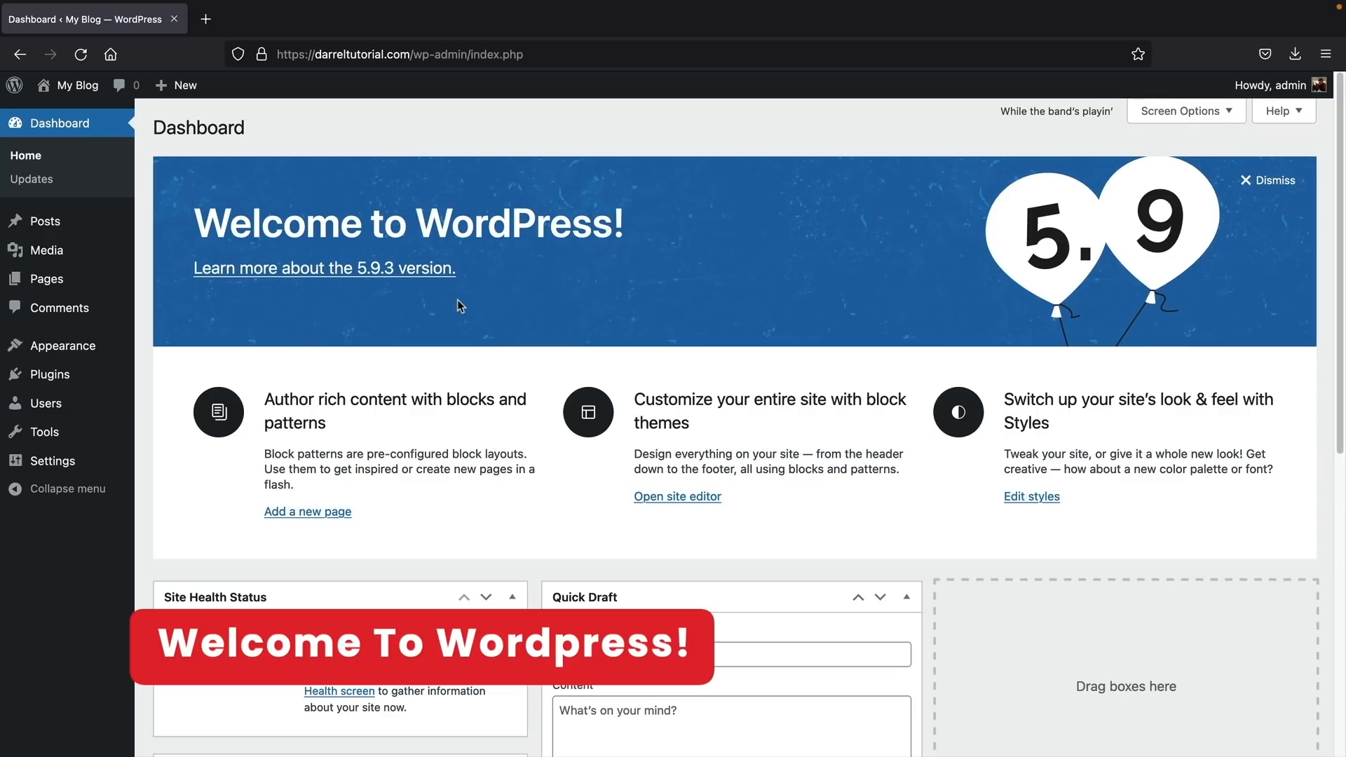
Visit the live My Blog site and scroll through its homepage
{"action": "mouse_move", "coordinate": [71, 85]}
{"action": "left_click", "coordinate": [73, 121]}
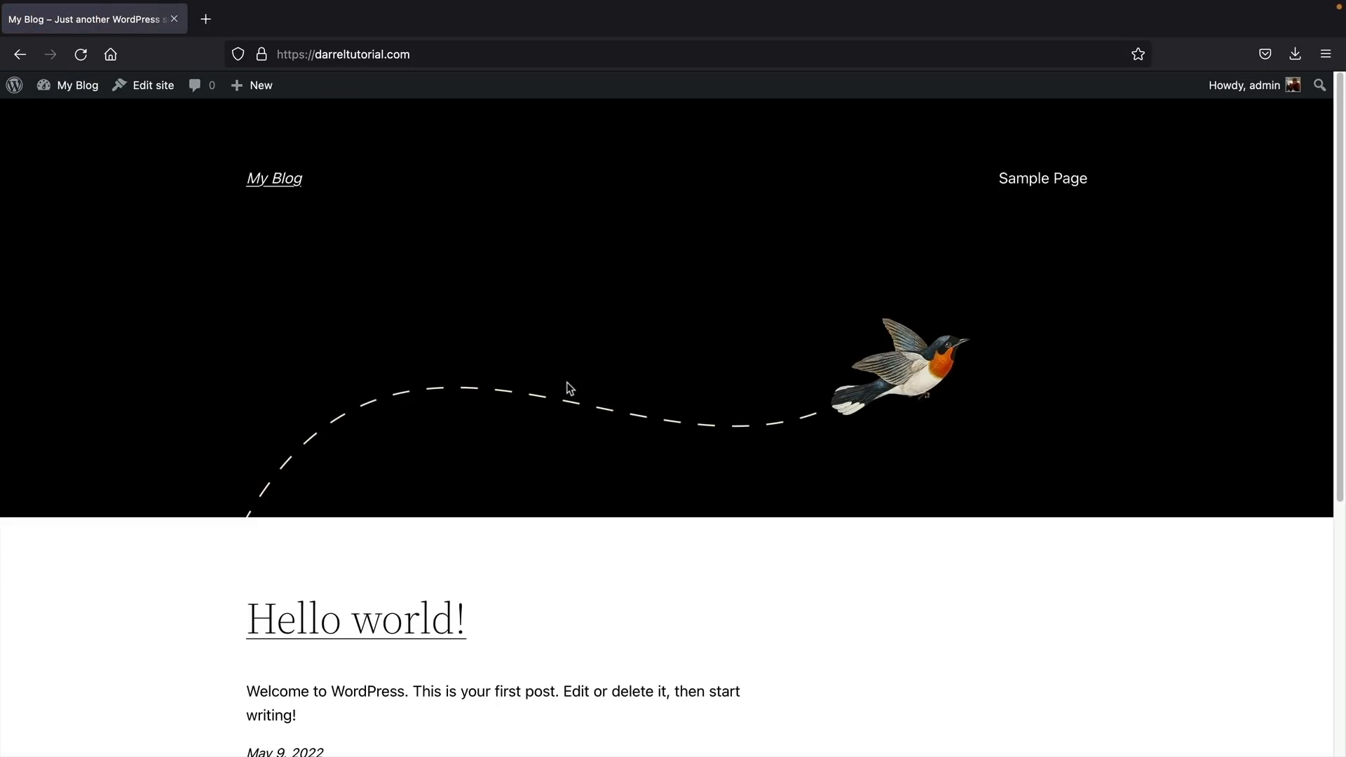
{"action": "scroll", "coordinate": [569, 390], "scroll_direction": "down", "scroll_amount": 5}
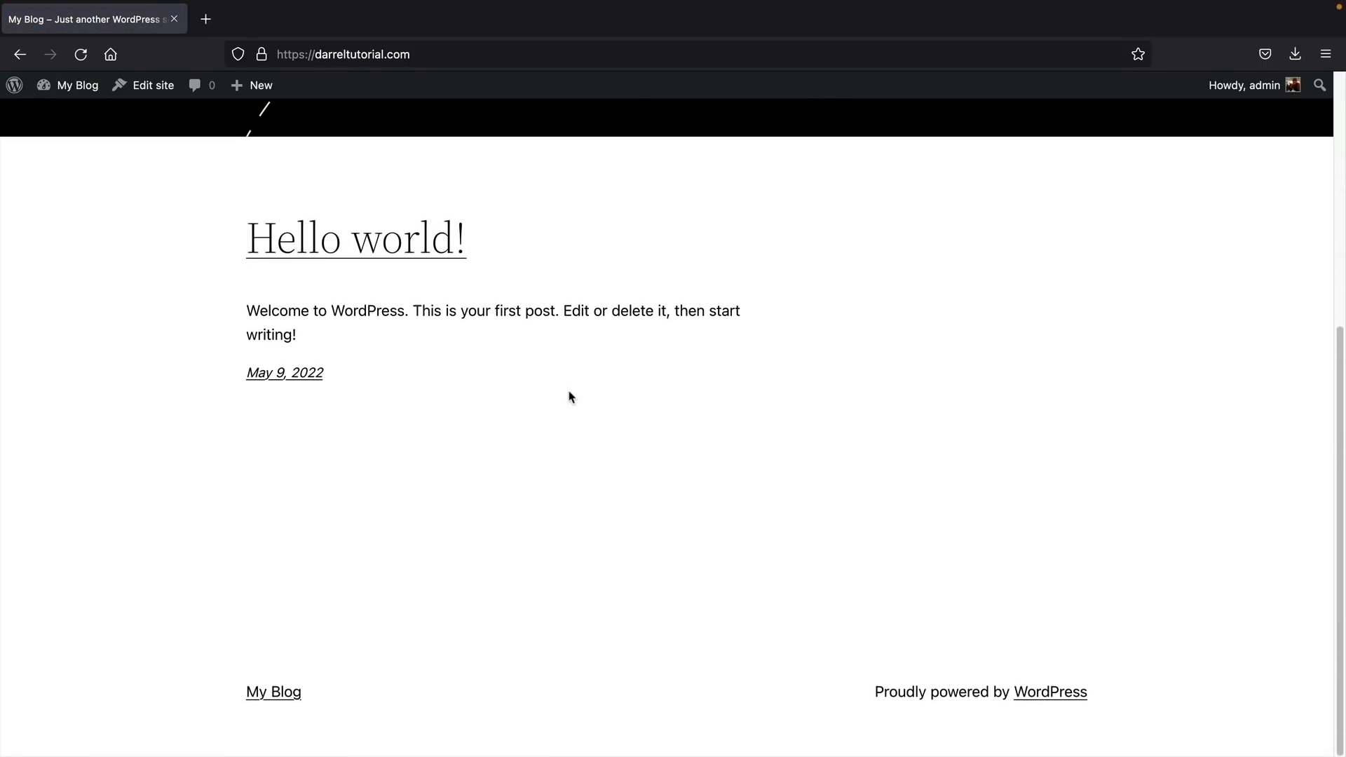
{"action": "scroll", "coordinate": [536, 484], "scroll_direction": "up", "scroll_amount": 5}
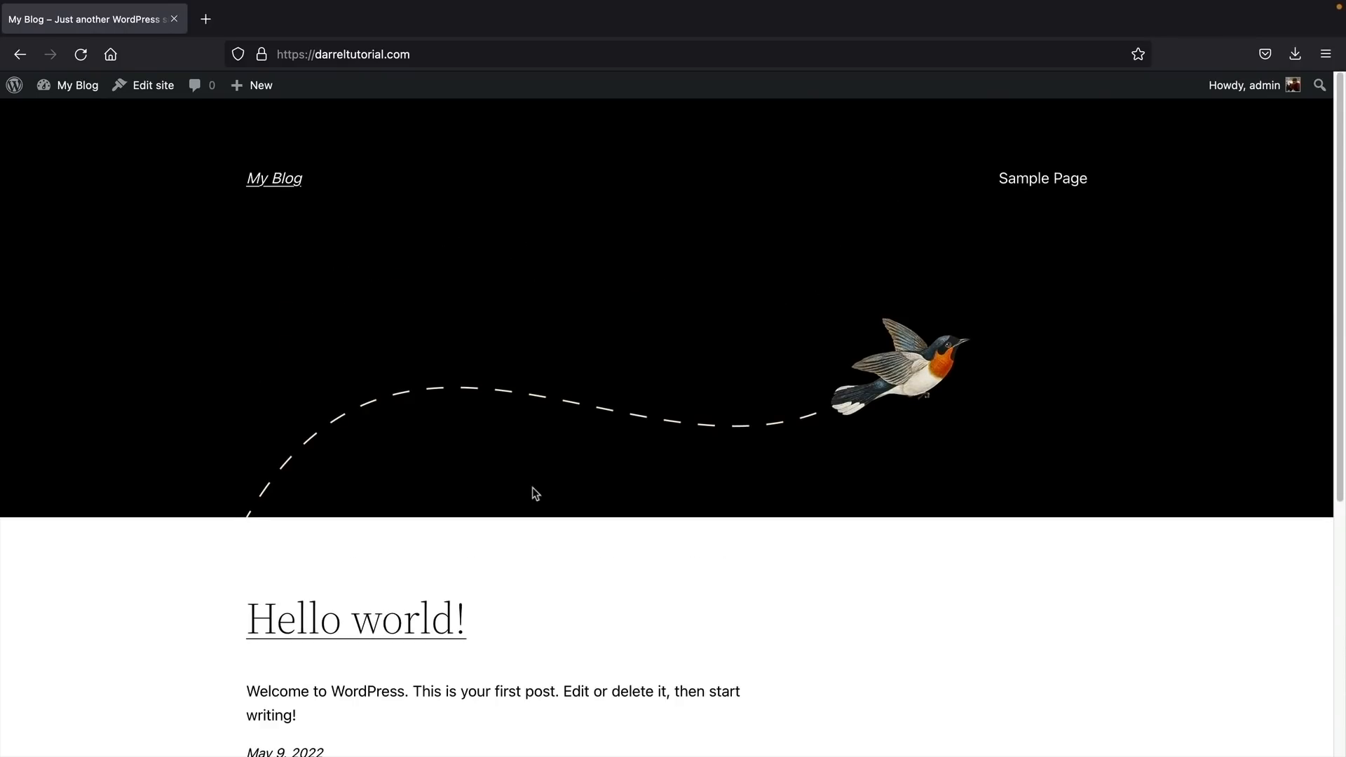
Return to the admin Dashboard and open the Users > Profile page
{"action": "mouse_move", "coordinate": [74, 90]}
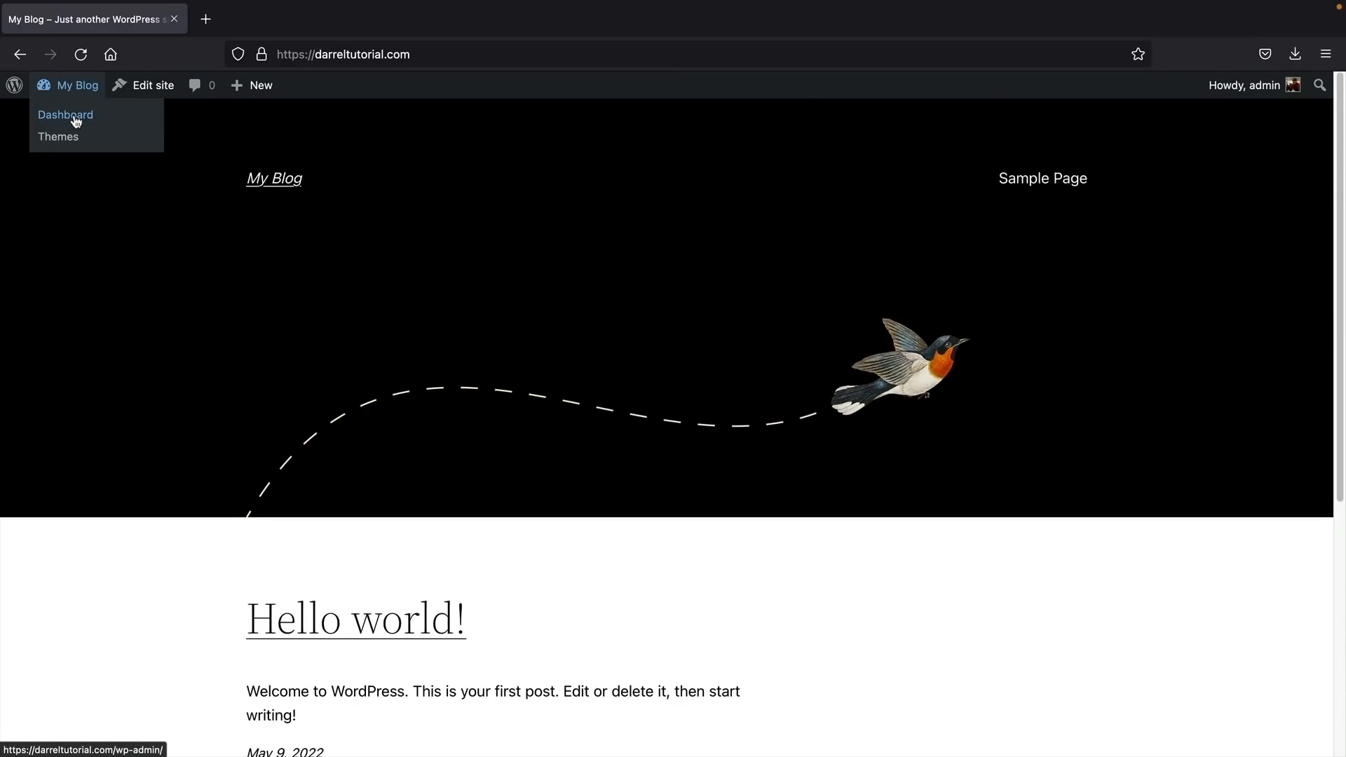
{"action": "left_click", "coordinate": [77, 120]}
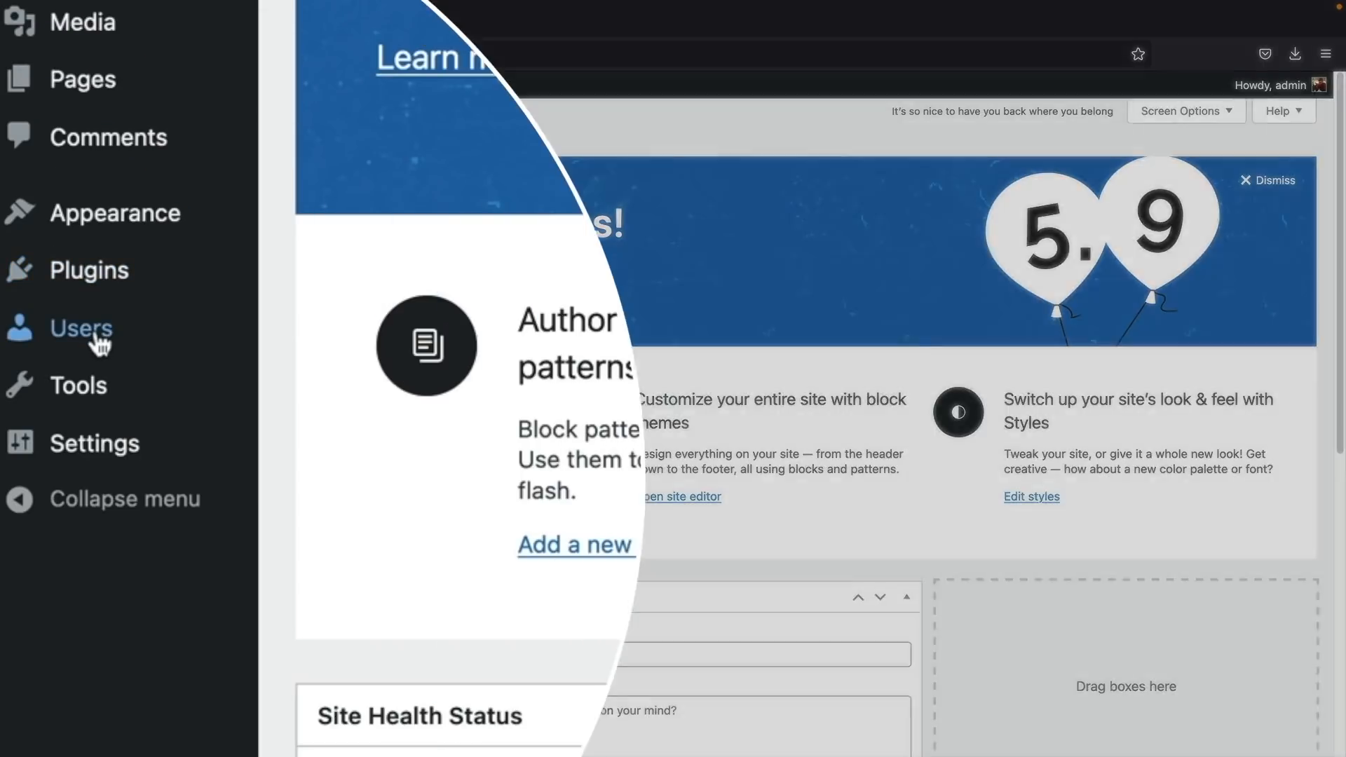
{"action": "mouse_move", "coordinate": [54, 407]}
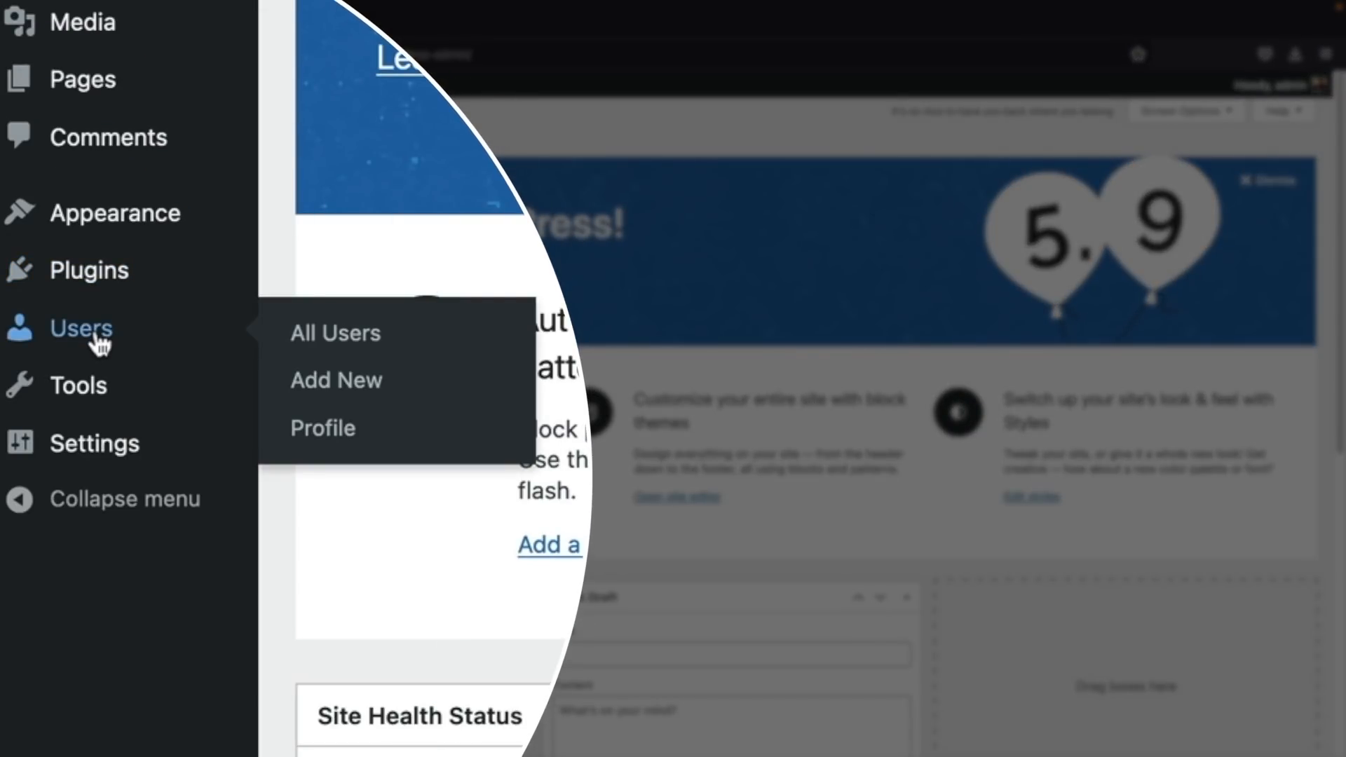
{"action": "left_click", "coordinate": [321, 438]}
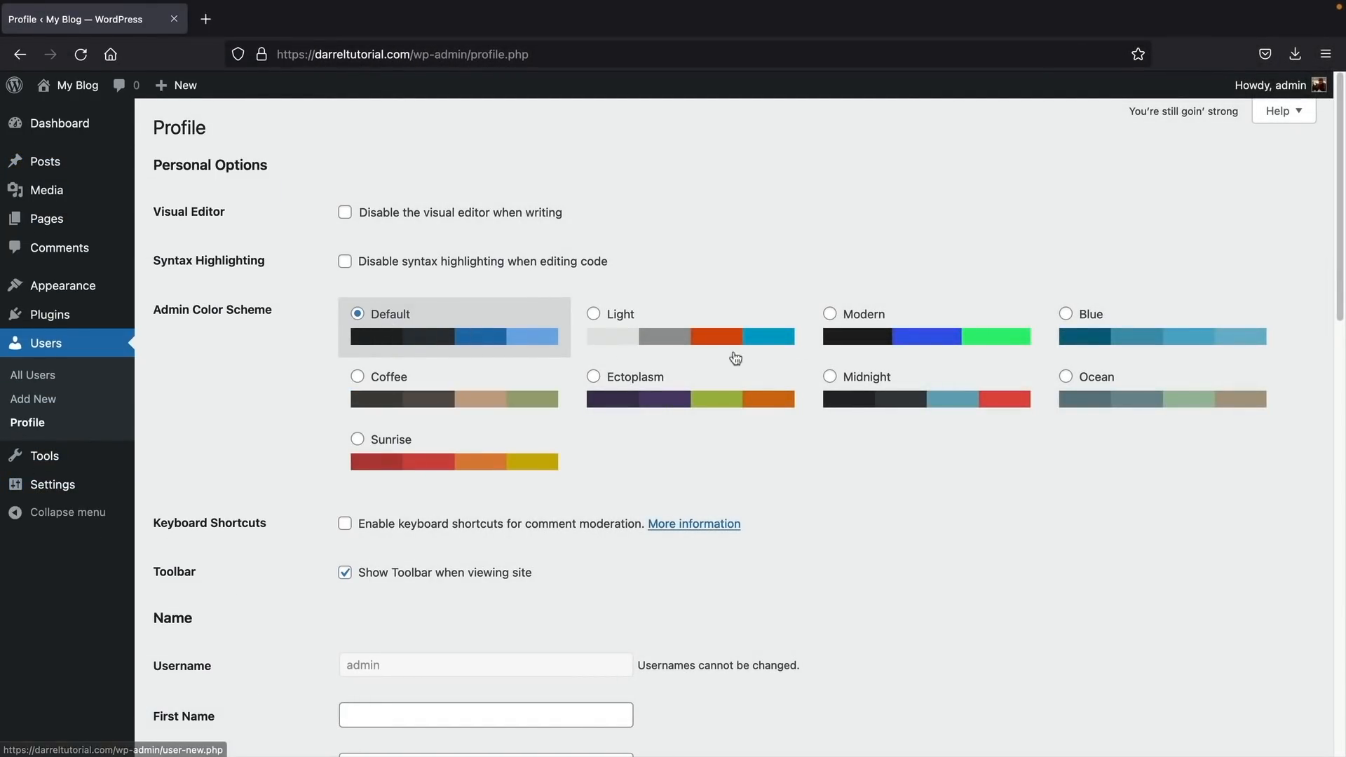
Preview the Modern, Sunrise, Coffee and Ocean admin colour schemes, settling on Midnight
{"action": "left_click", "coordinate": [850, 377]}
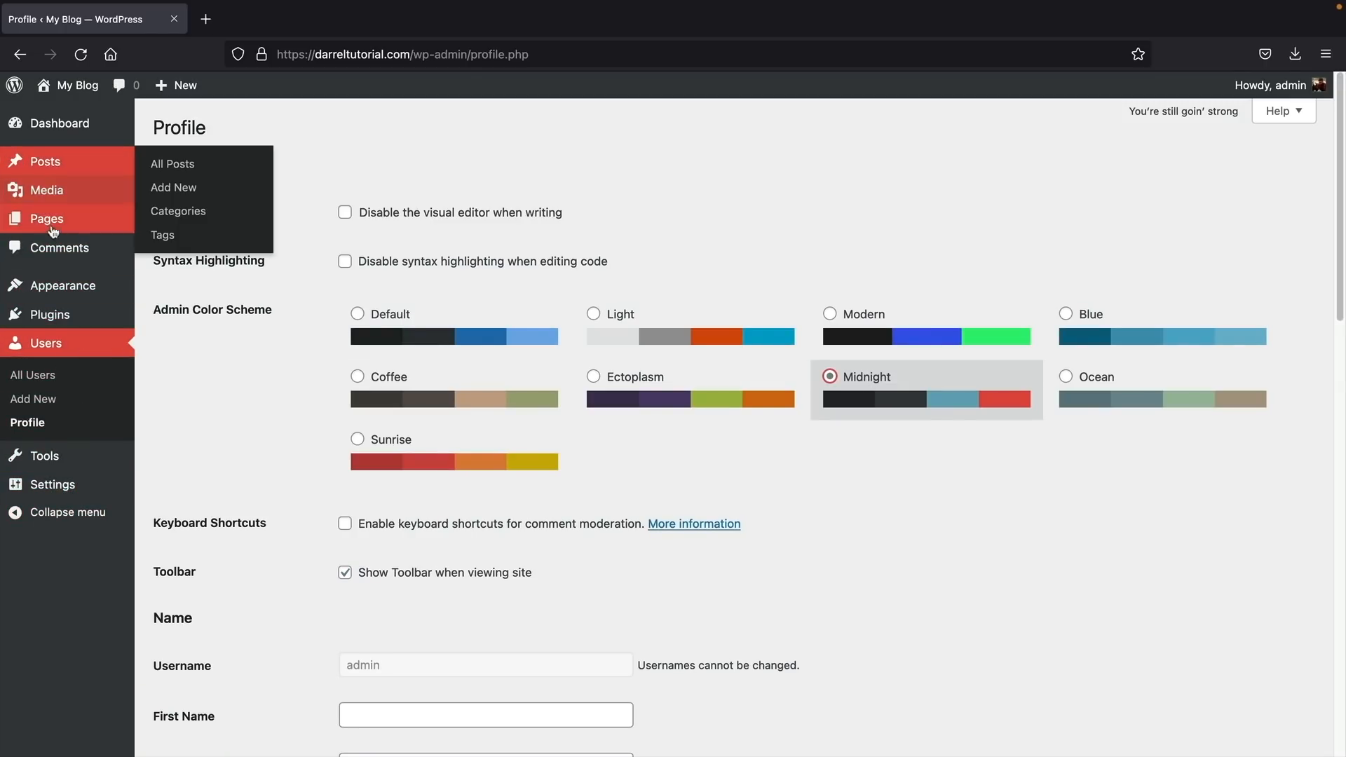
{"action": "left_click", "coordinate": [830, 314]}
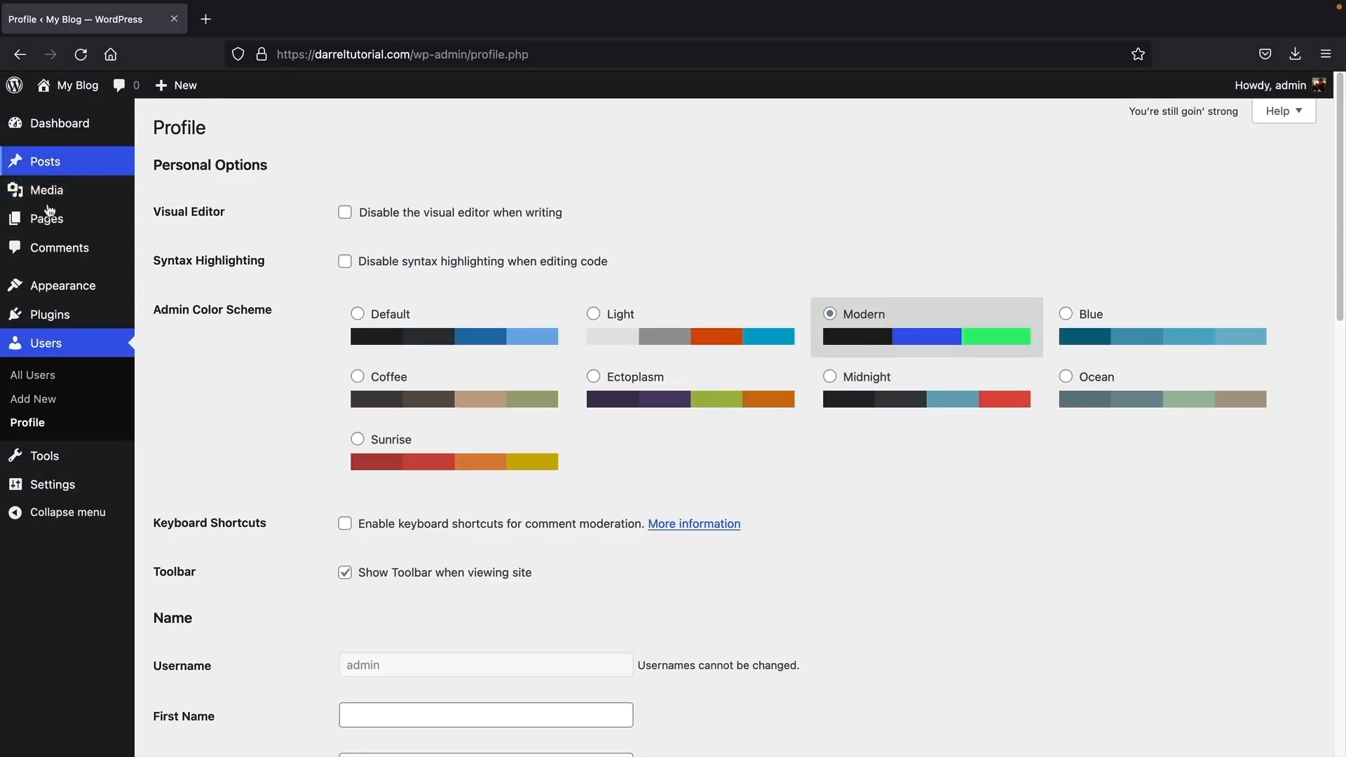
{"action": "left_click", "coordinate": [359, 440]}
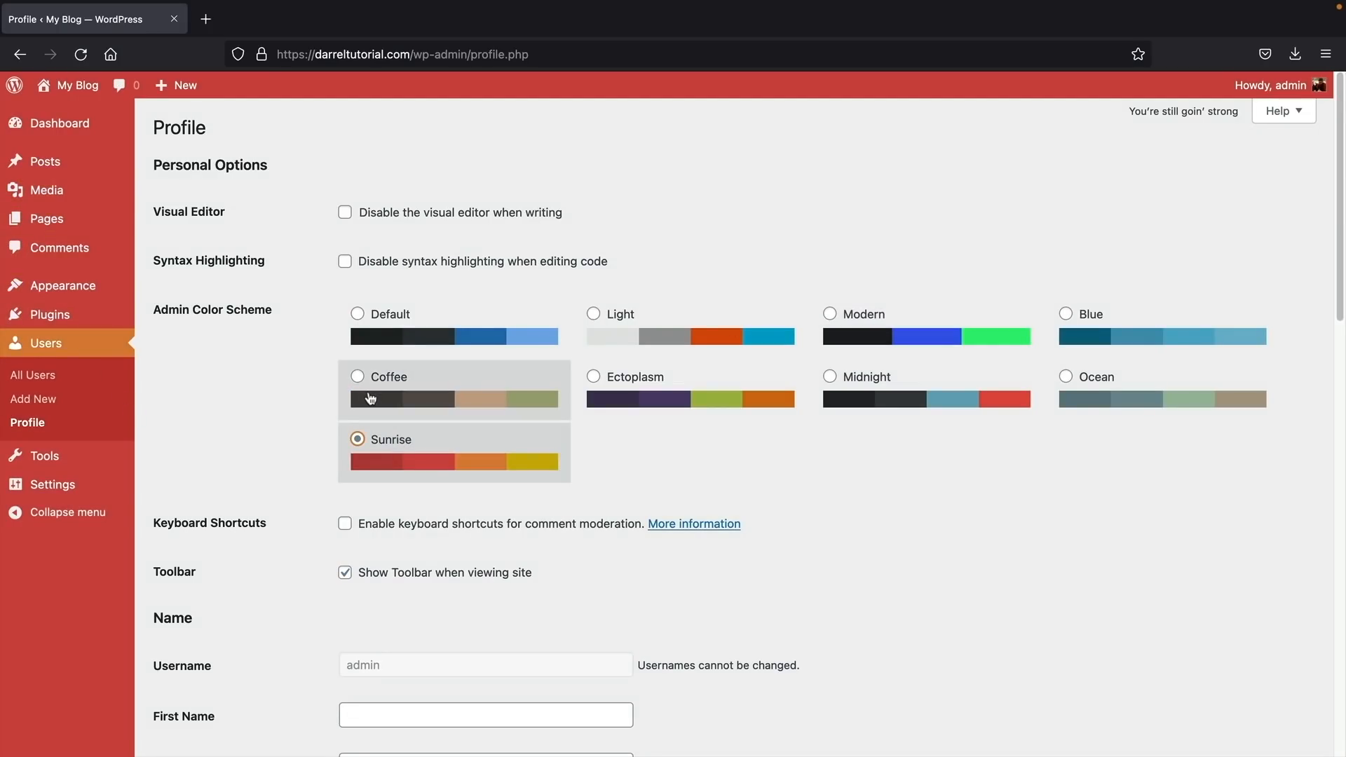
{"action": "left_click", "coordinate": [370, 398]}
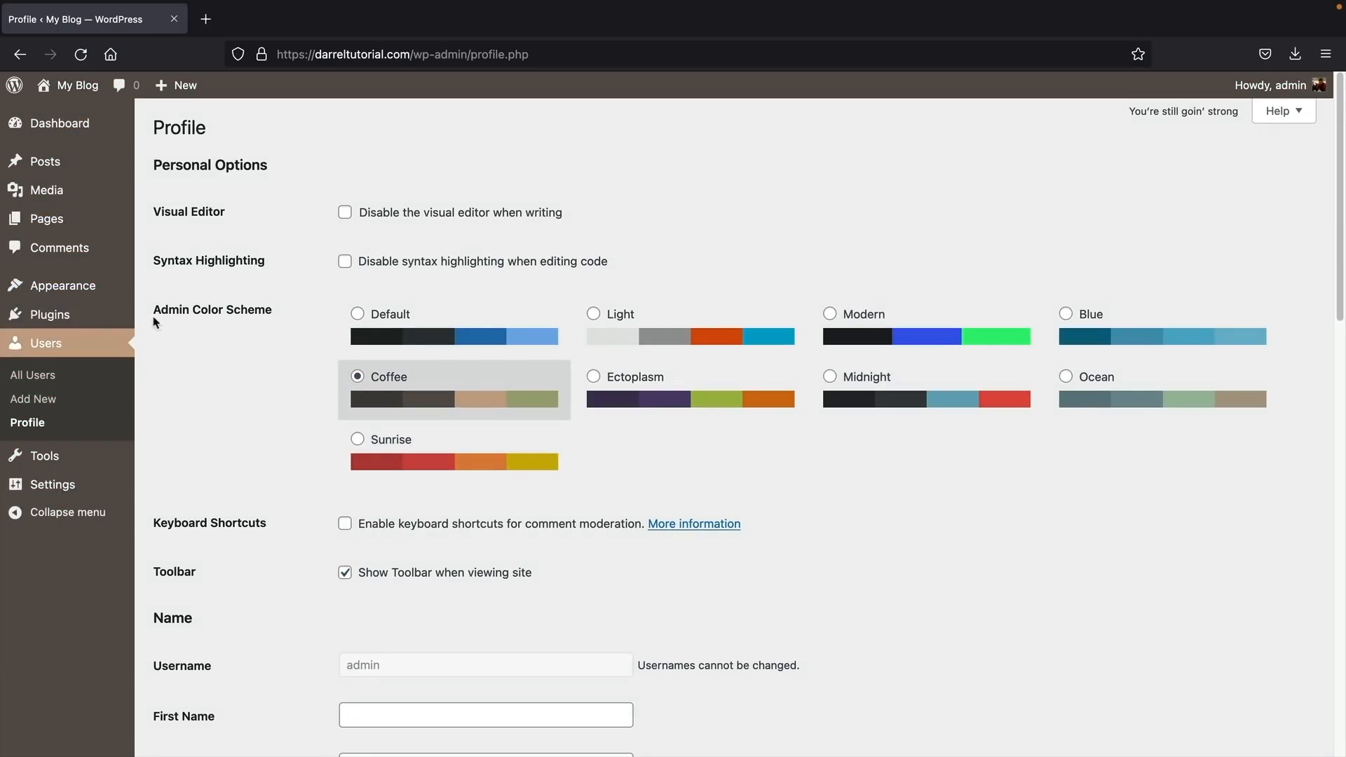
{"action": "left_click", "coordinate": [1107, 379]}
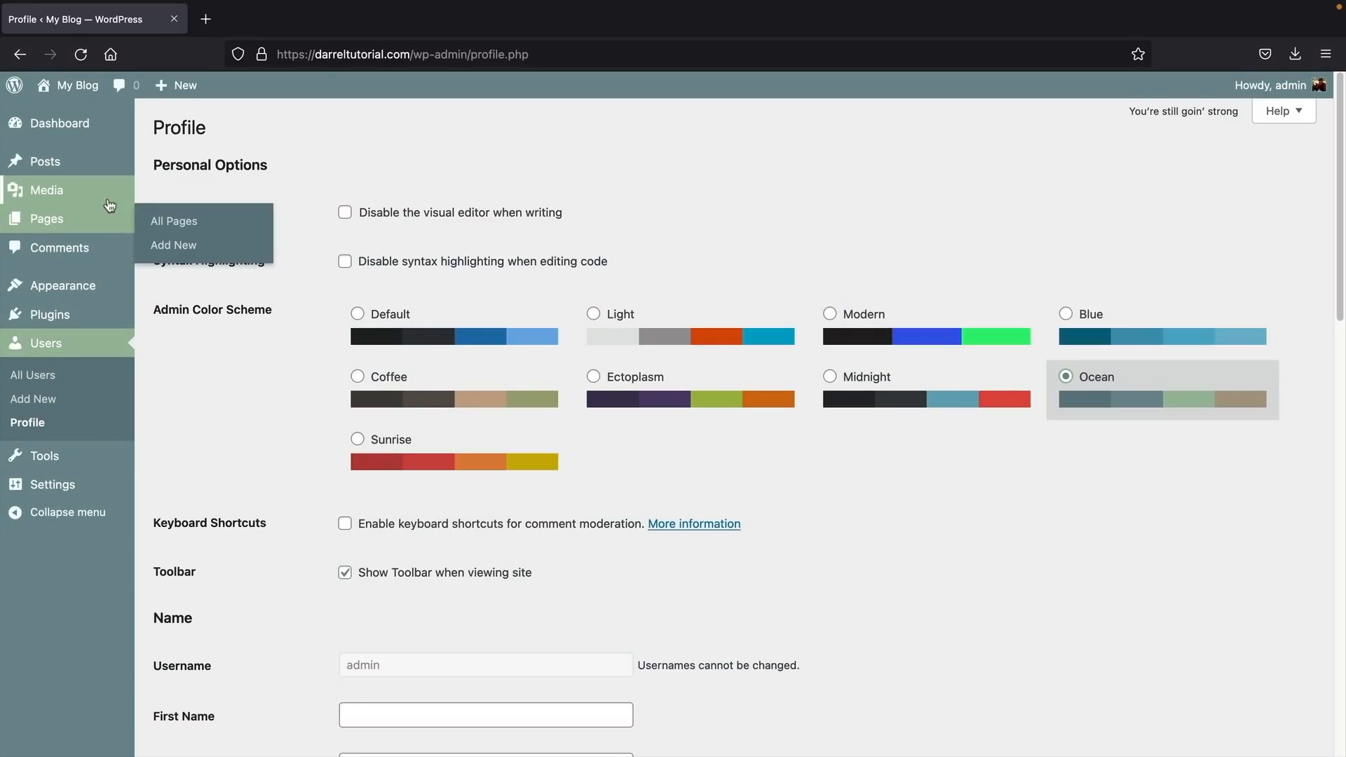
{"action": "left_click", "coordinate": [888, 396]}
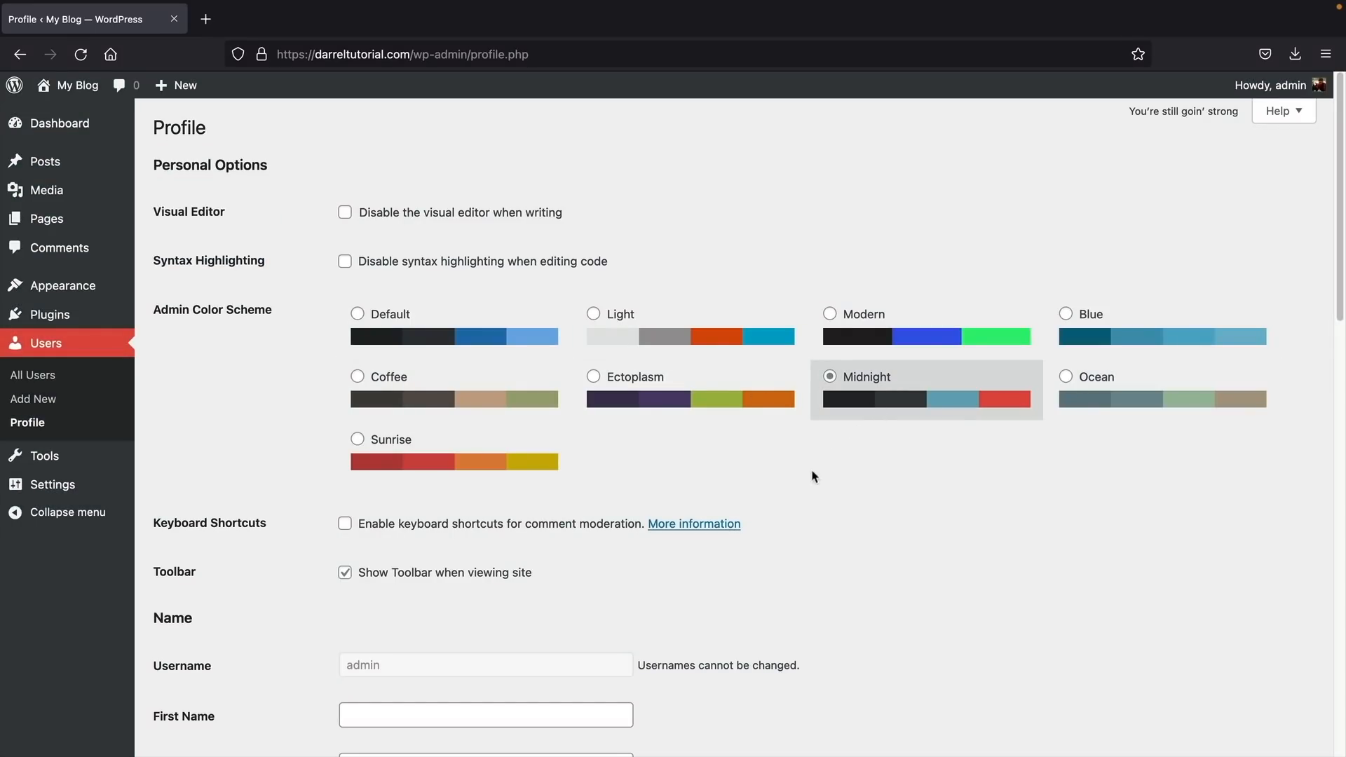
{"action": "scroll", "coordinate": [620, 552], "scroll_direction": "down", "scroll_amount": 4}
{"action": "scroll", "coordinate": [620, 551], "scroll_direction": "down", "scroll_amount": 4}
Check the profile e-mail address, leaving it unchanged
{"action": "left_click_drag", "start_coordinate": [501, 404], "coordinate": [327, 407]}
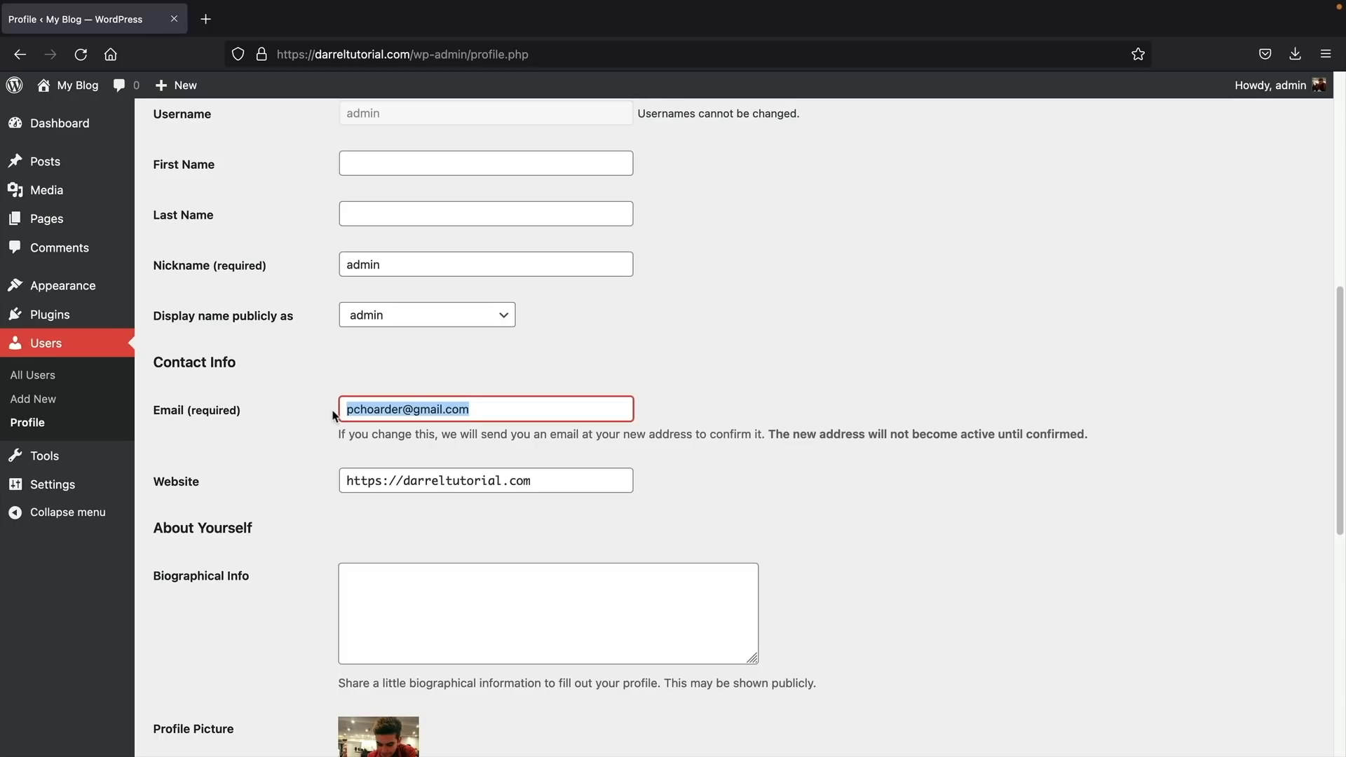
{"action": "triple_click", "coordinate": [360, 410]}
{"action": "left_click", "coordinate": [302, 410]}
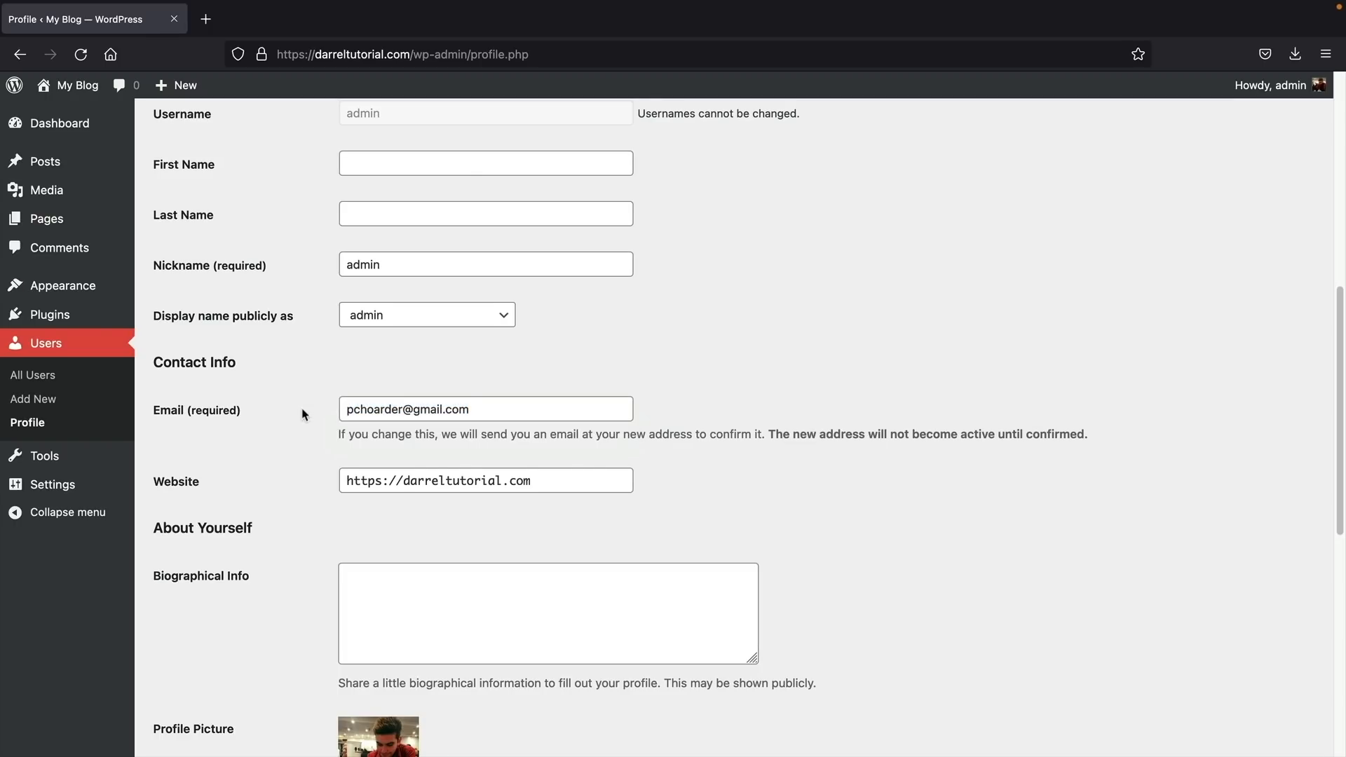
{"action": "scroll", "coordinate": [303, 413], "scroll_direction": "down", "scroll_amount": 5}
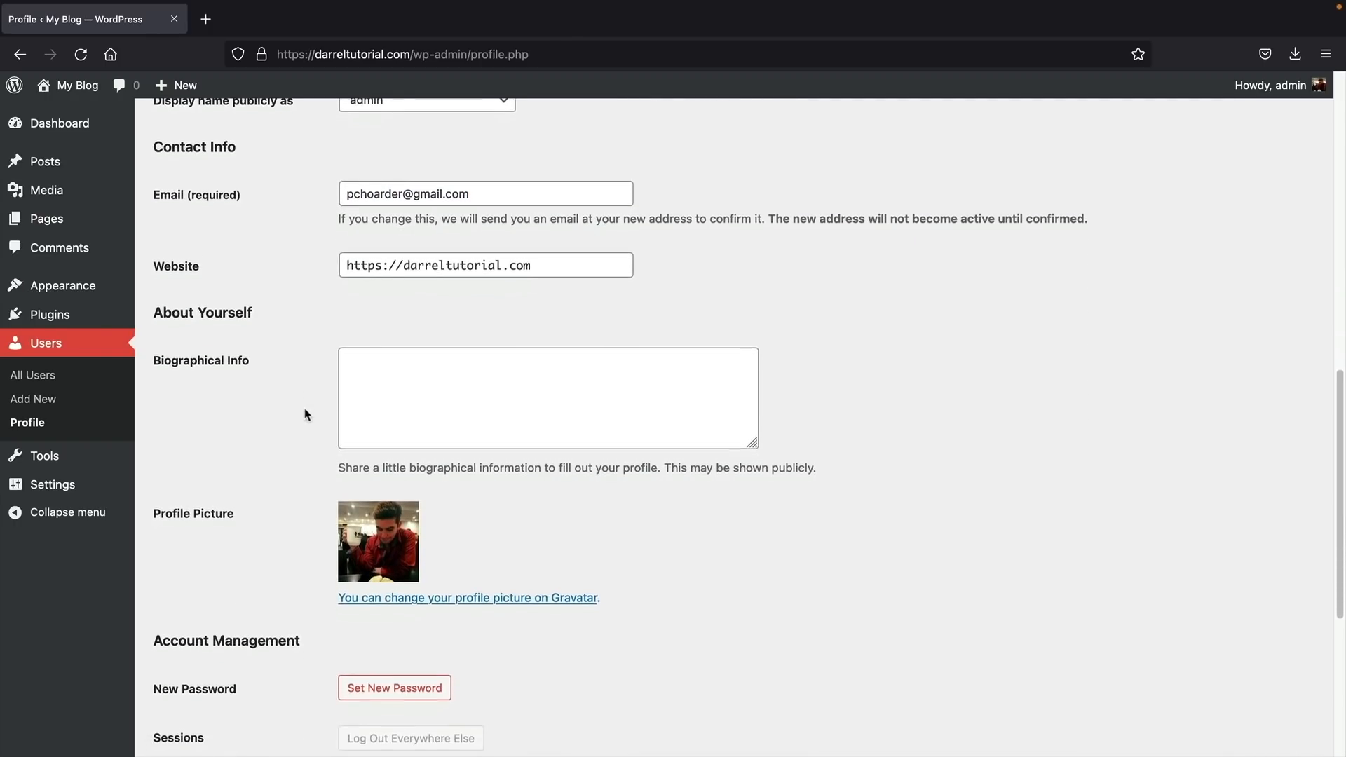
{"action": "scroll", "coordinate": [304, 414], "scroll_direction": "down", "scroll_amount": 3}
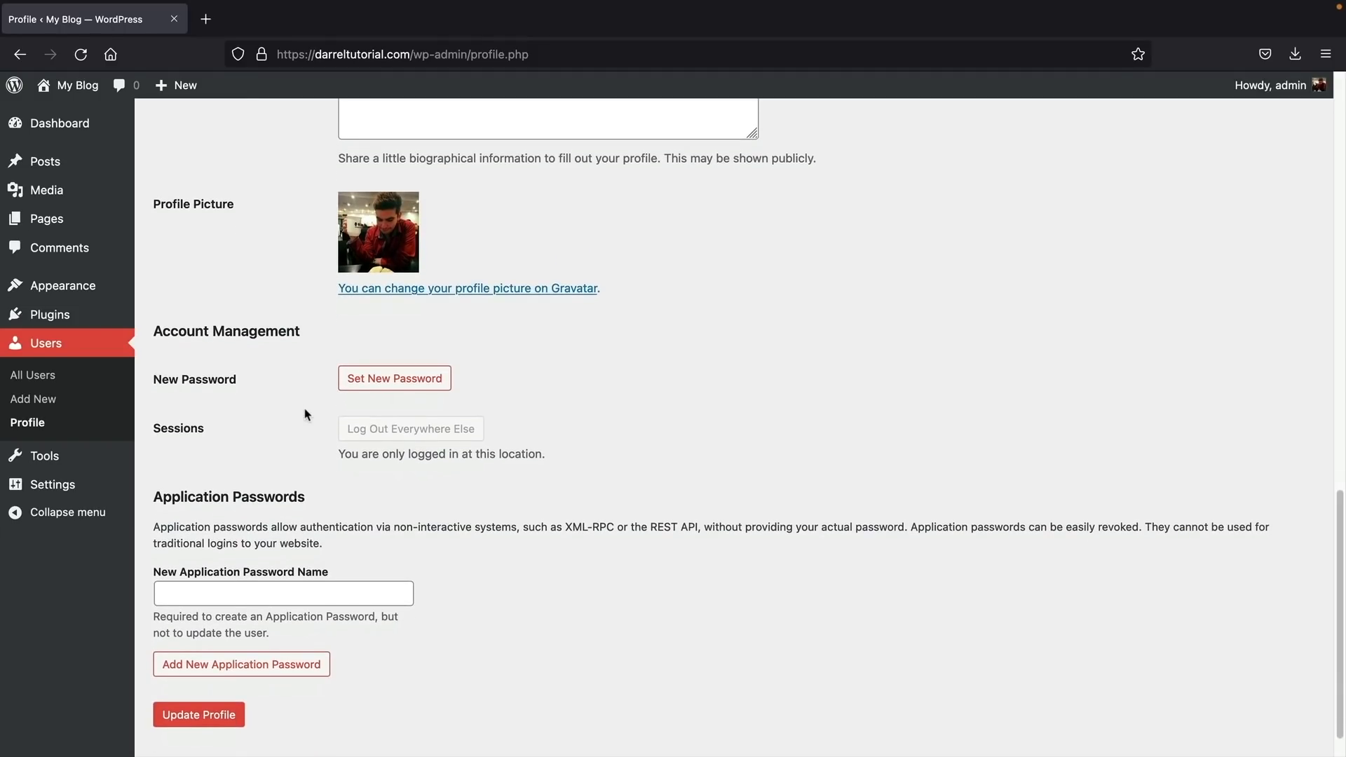
Cancel a generated new password and save the profile with Update Profile
{"action": "left_click", "coordinate": [406, 386]}
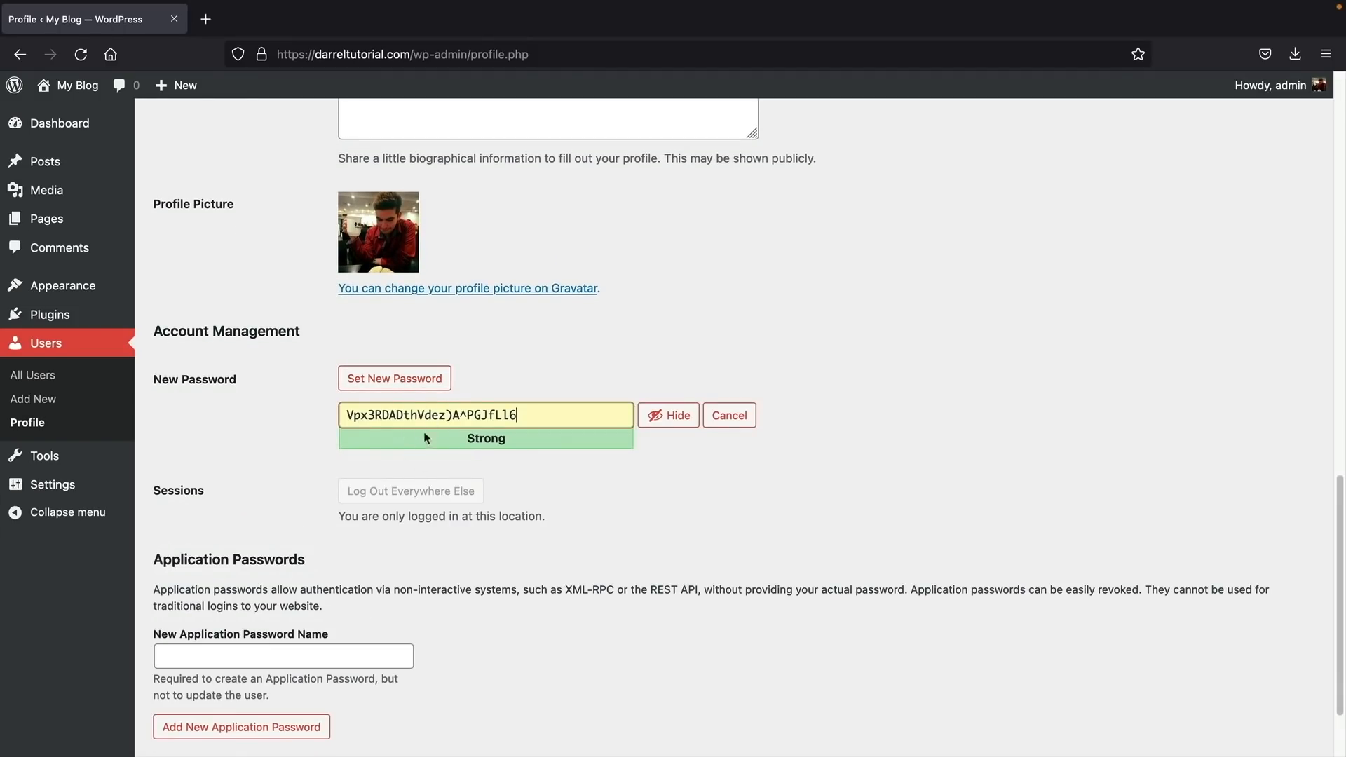
{"action": "left_click", "coordinate": [728, 417]}
{"action": "scroll", "coordinate": [506, 326], "scroll_direction": "down", "scroll_amount": 1}
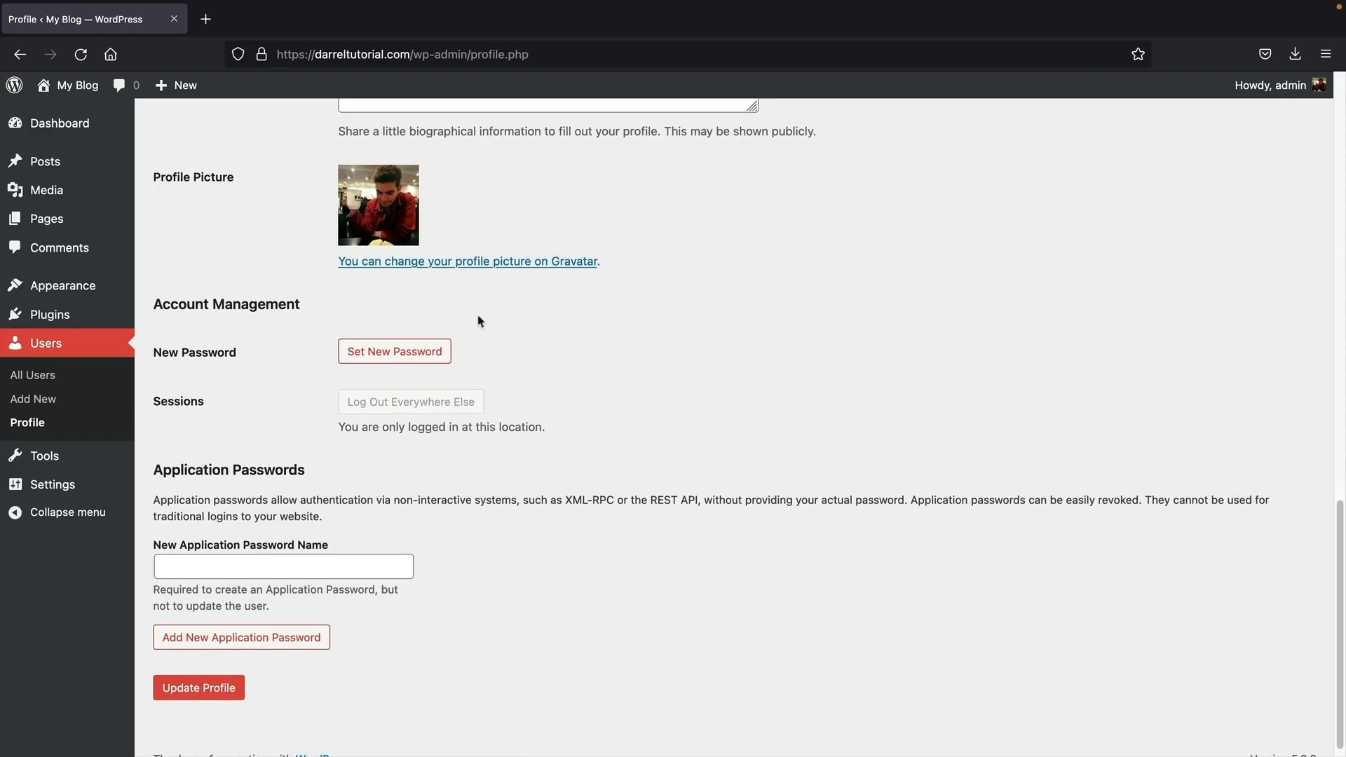
{"action": "left_click", "coordinate": [201, 689]}
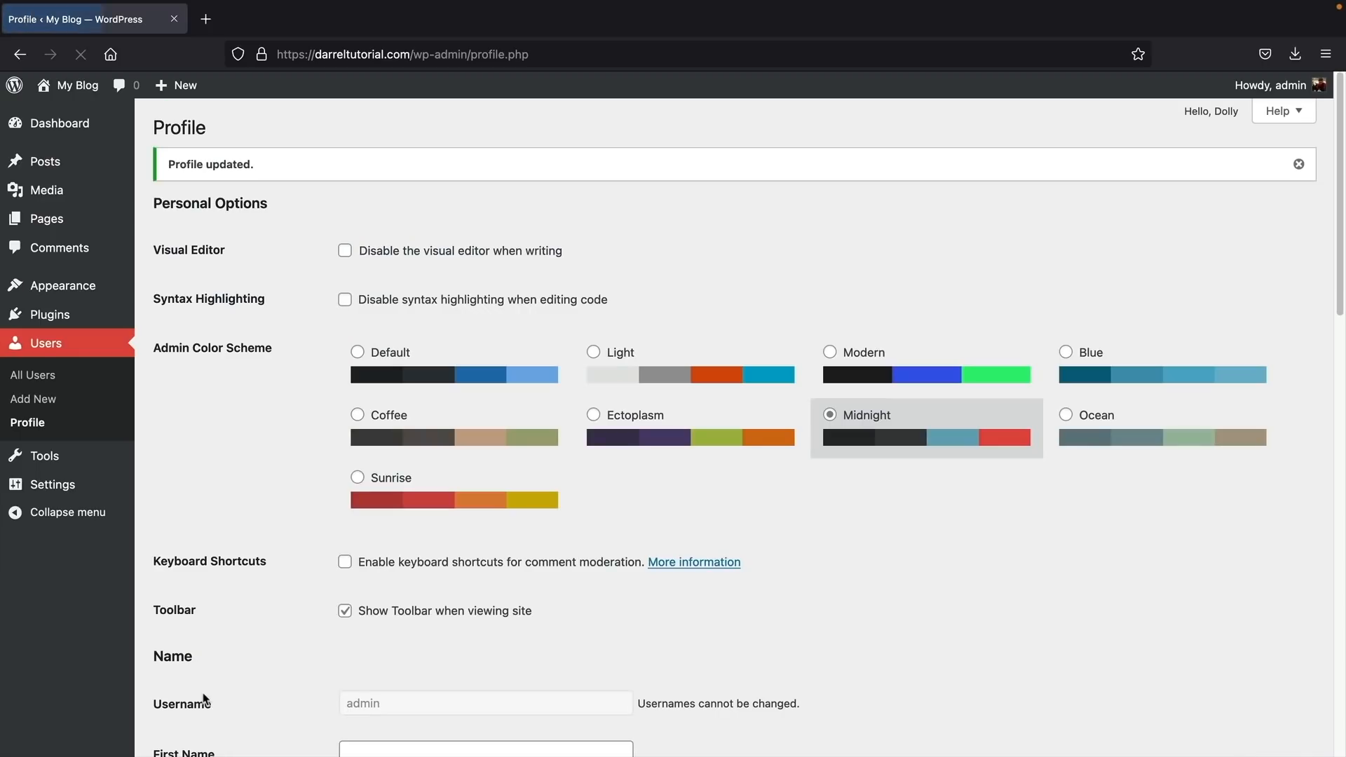
Review Settings > General, leaving Site Language as English (United States)
{"action": "mouse_move", "coordinate": [44, 491]}
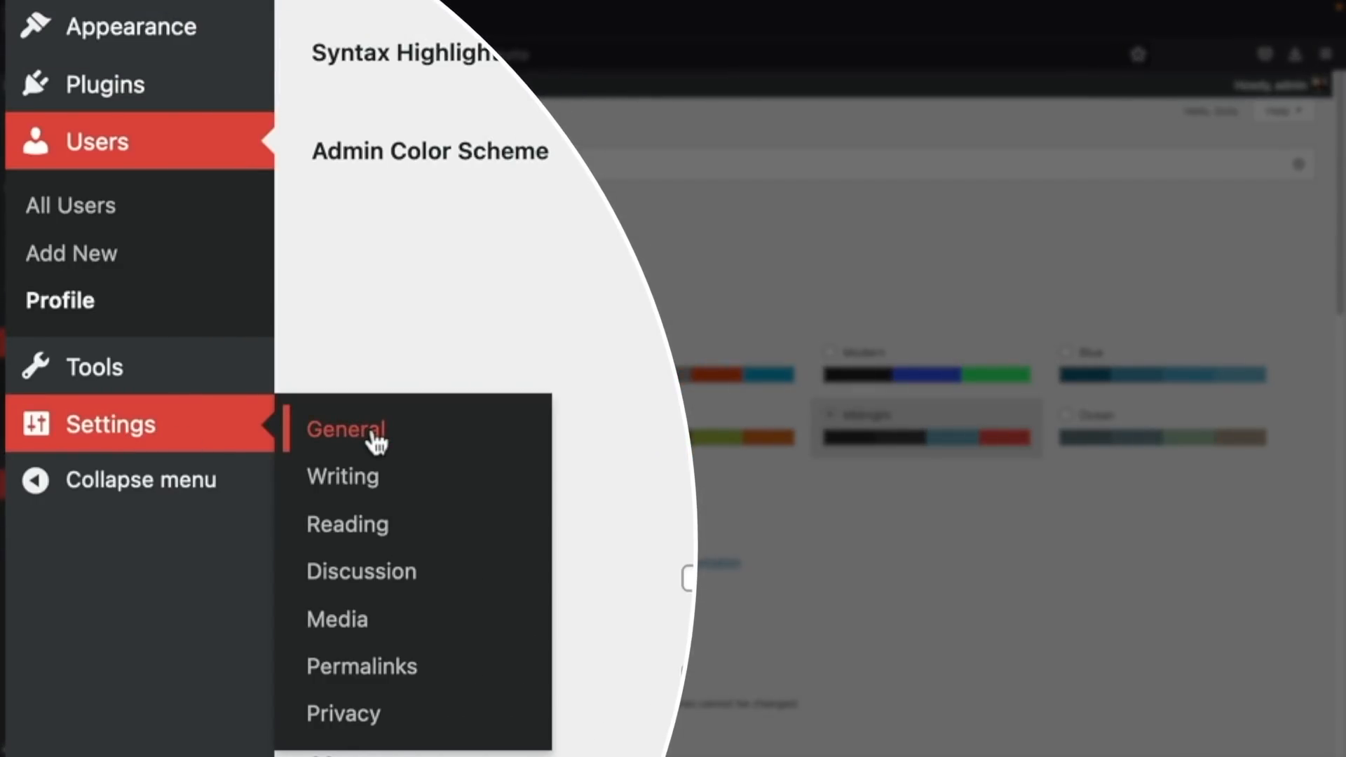
{"action": "left_click", "coordinate": [376, 441]}
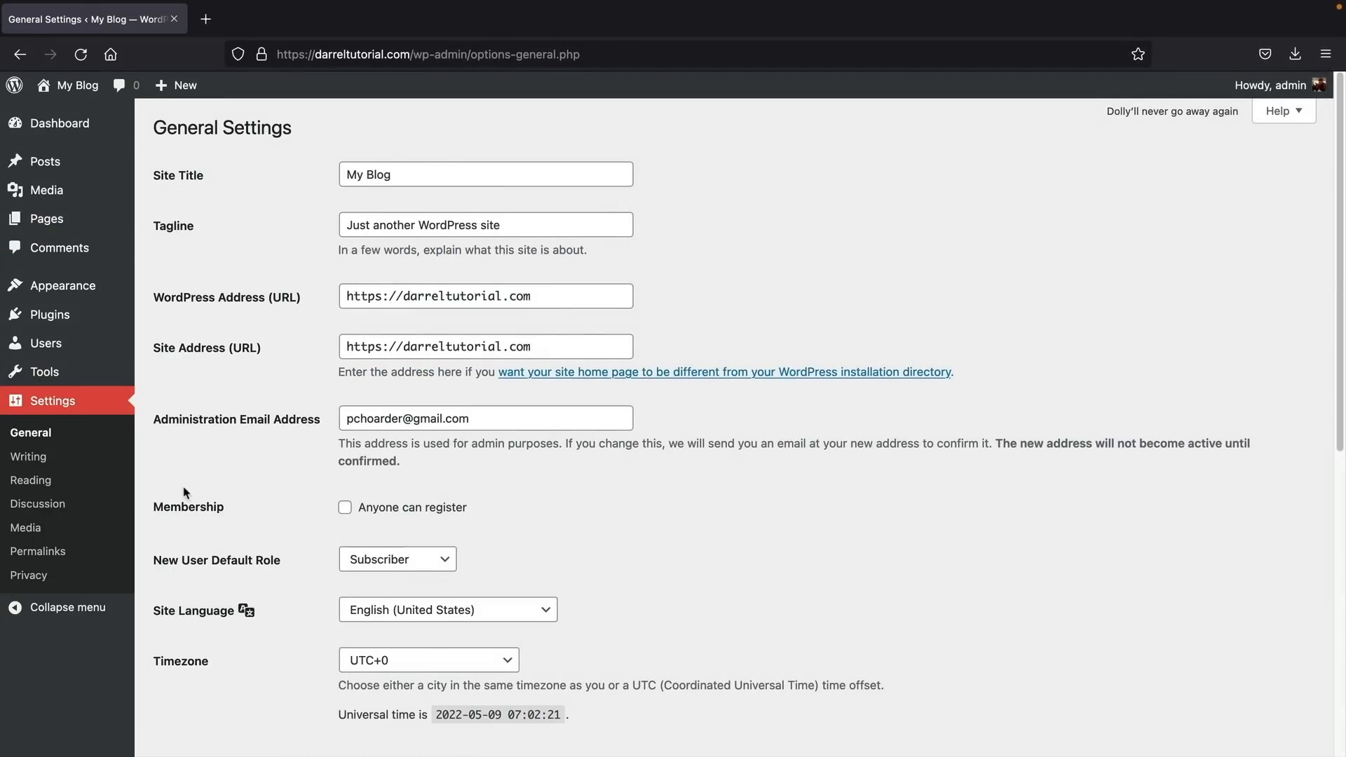
{"action": "scroll", "coordinate": [186, 493], "scroll_direction": "down", "scroll_amount": 3}
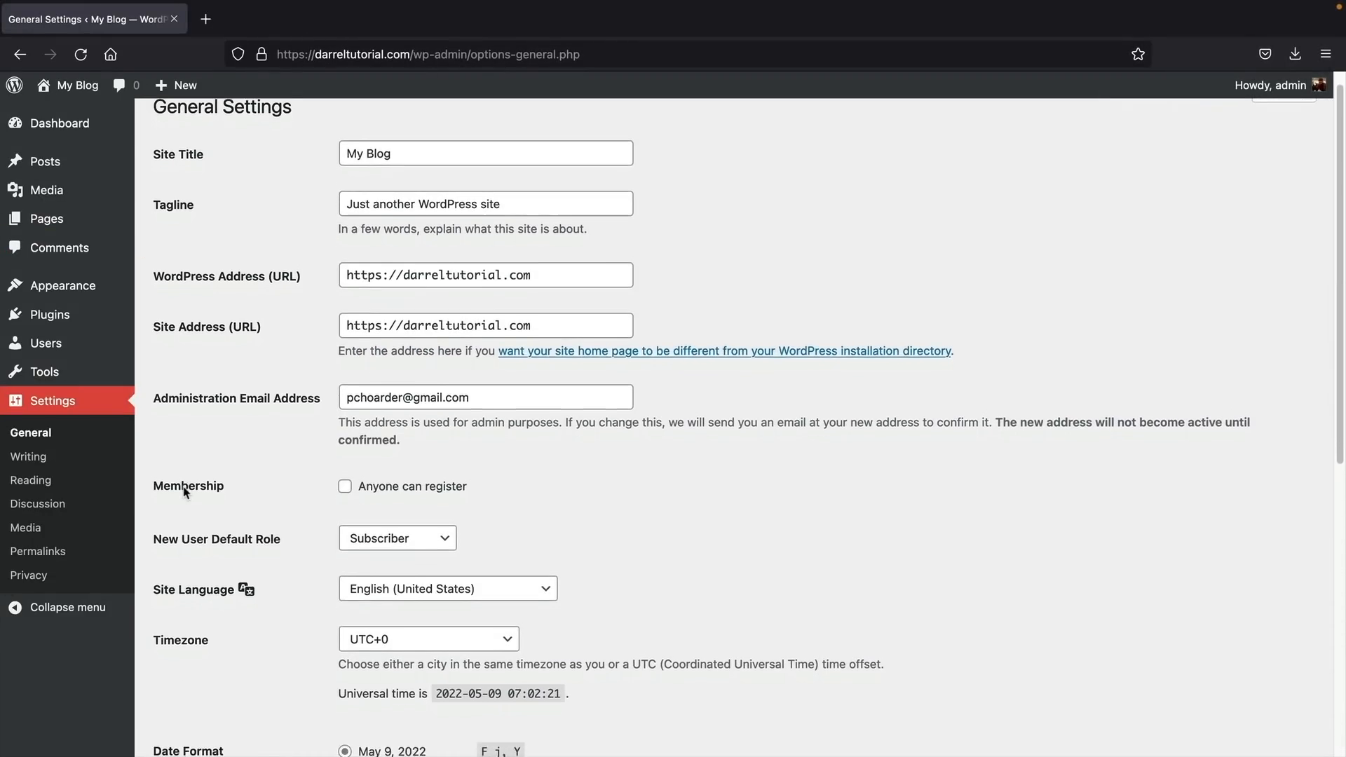
{"action": "scroll", "coordinate": [186, 493], "scroll_direction": "down", "scroll_amount": 3}
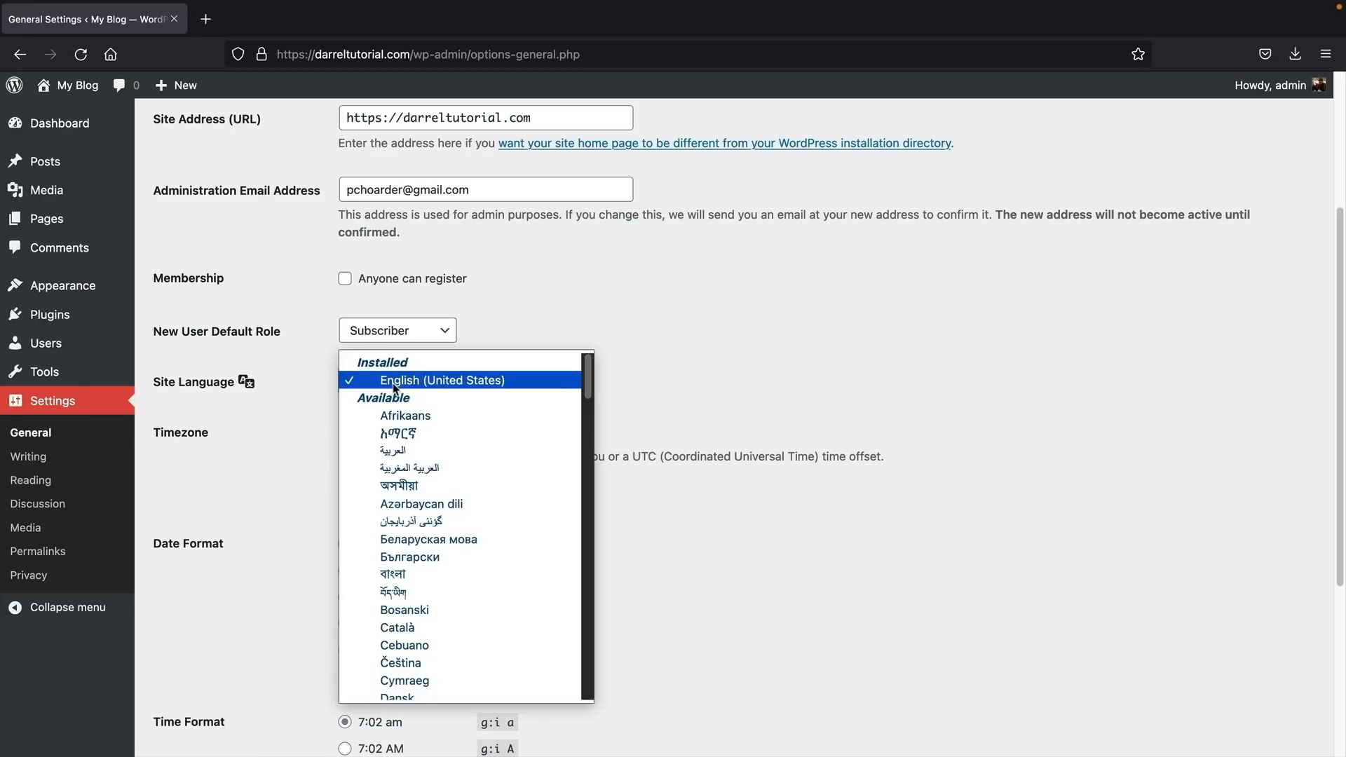
{"action": "scroll", "coordinate": [433, 505], "scroll_direction": "down", "scroll_amount": 6}
{"action": "scroll", "coordinate": [433, 506], "scroll_direction": "down", "scroll_amount": 20}
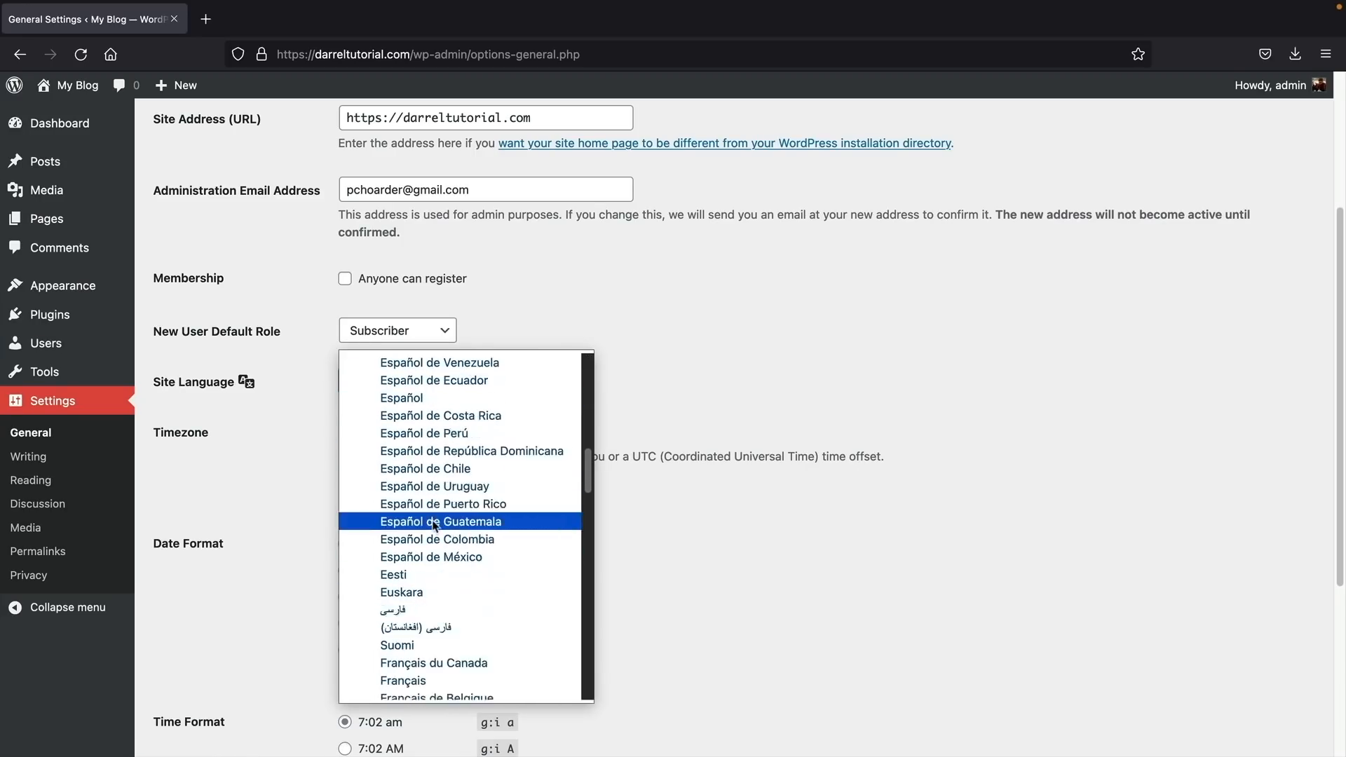
{"action": "scroll", "coordinate": [444, 557], "scroll_direction": "down", "scroll_amount": 5}
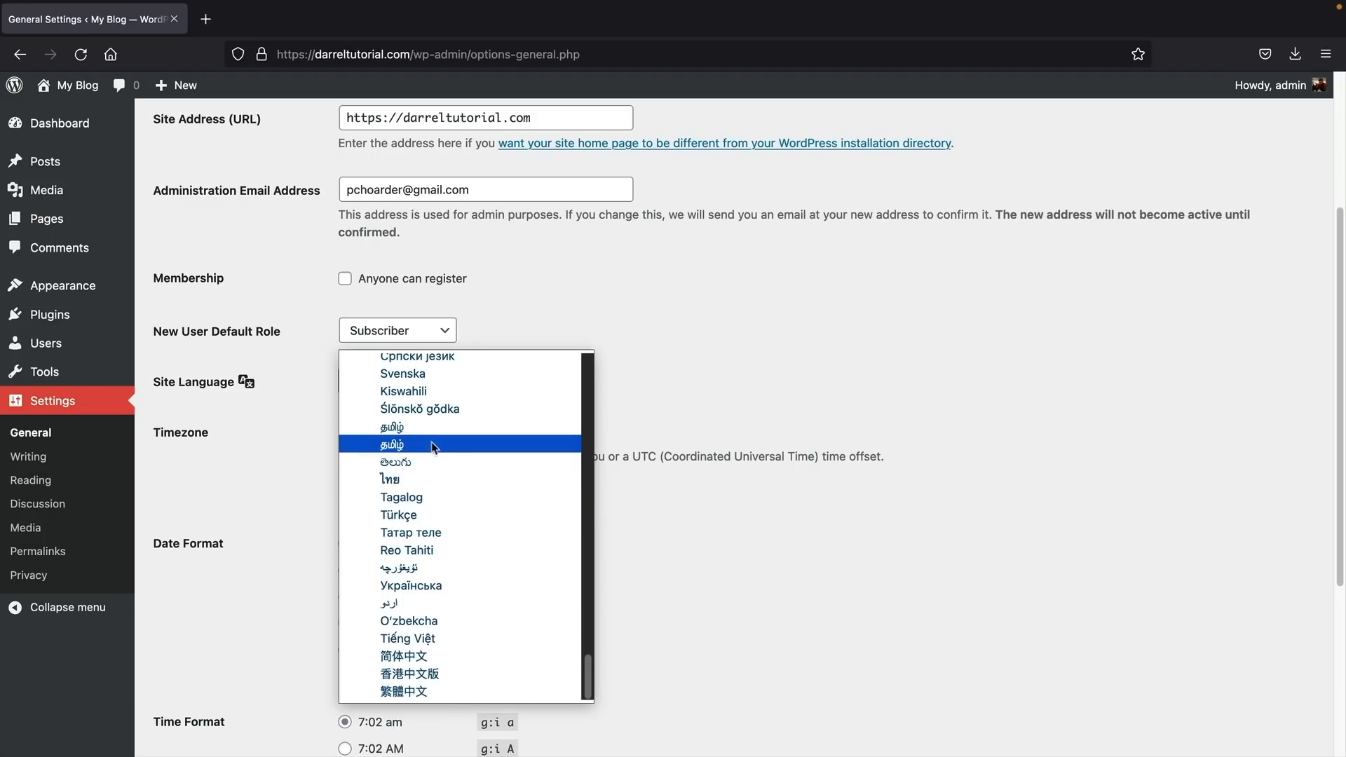
{"action": "scroll", "coordinate": [443, 558], "scroll_direction": "up", "scroll_amount": 10}
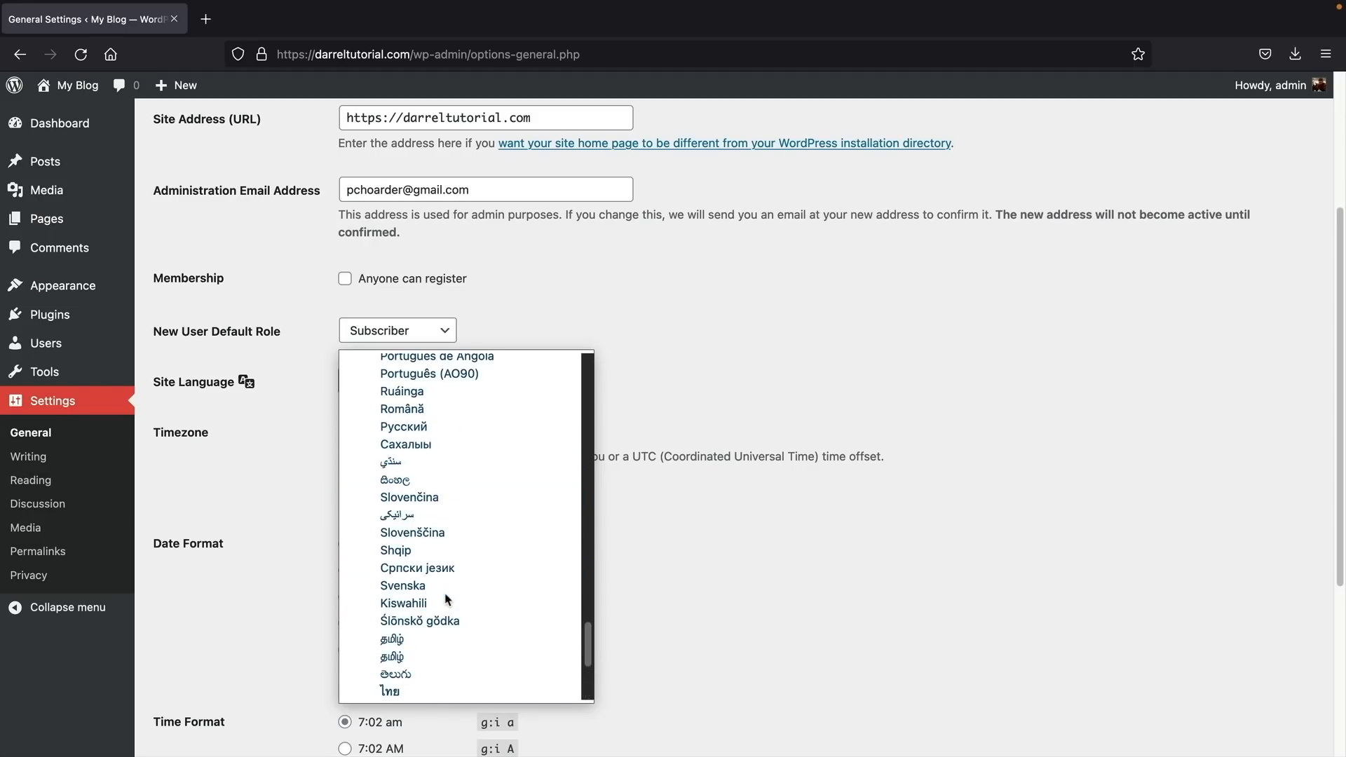
{"action": "scroll", "coordinate": [470, 538], "scroll_direction": "up", "scroll_amount": 15}
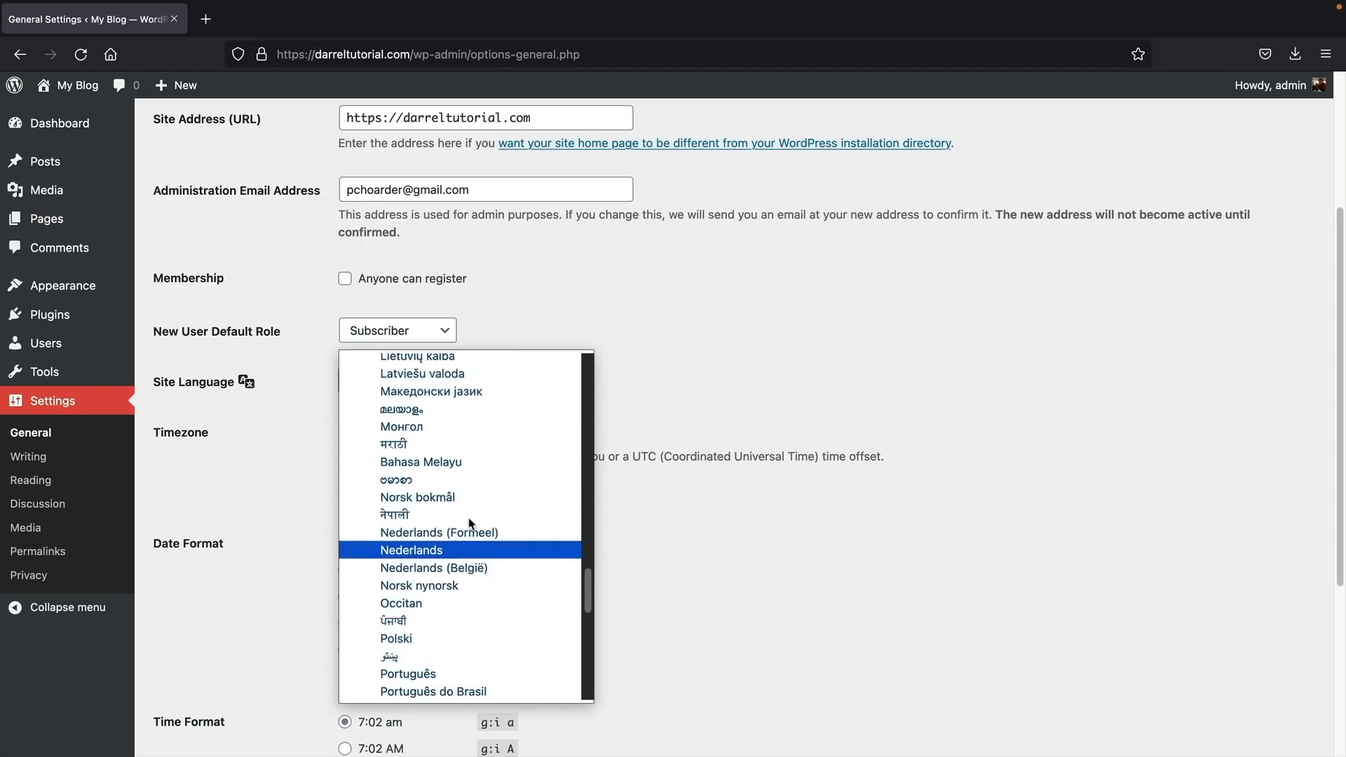
{"action": "scroll", "coordinate": [470, 522], "scroll_direction": "up", "scroll_amount": 10}
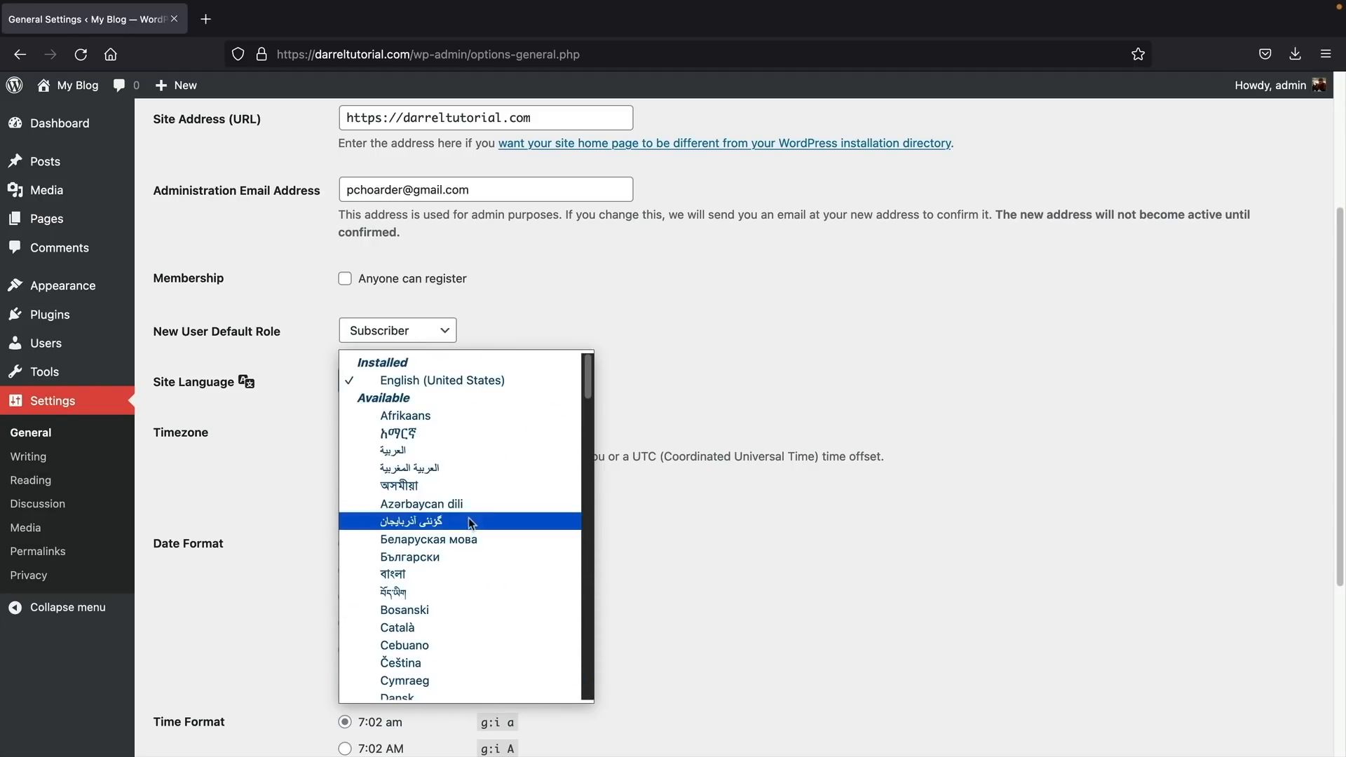
{"action": "left_click", "coordinate": [287, 454]}
Save the General Settings with title My Blog, timezone UTC+0 and date format F j, Y
{"action": "scroll", "coordinate": [289, 459], "scroll_direction": "down", "scroll_amount": 2}
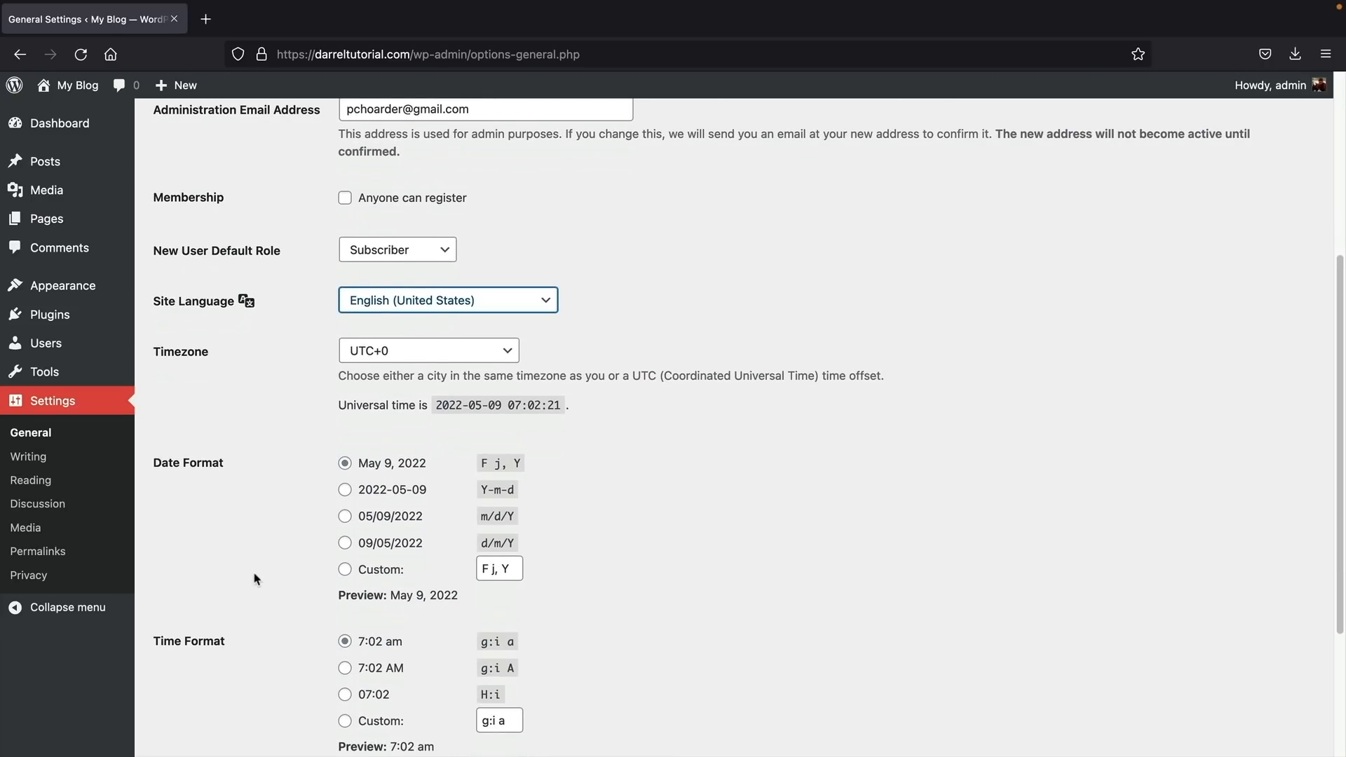
{"action": "scroll", "coordinate": [252, 577], "scroll_direction": "down", "scroll_amount": 1}
{"action": "scroll", "coordinate": [239, 605], "scroll_direction": "down", "scroll_amount": 2}
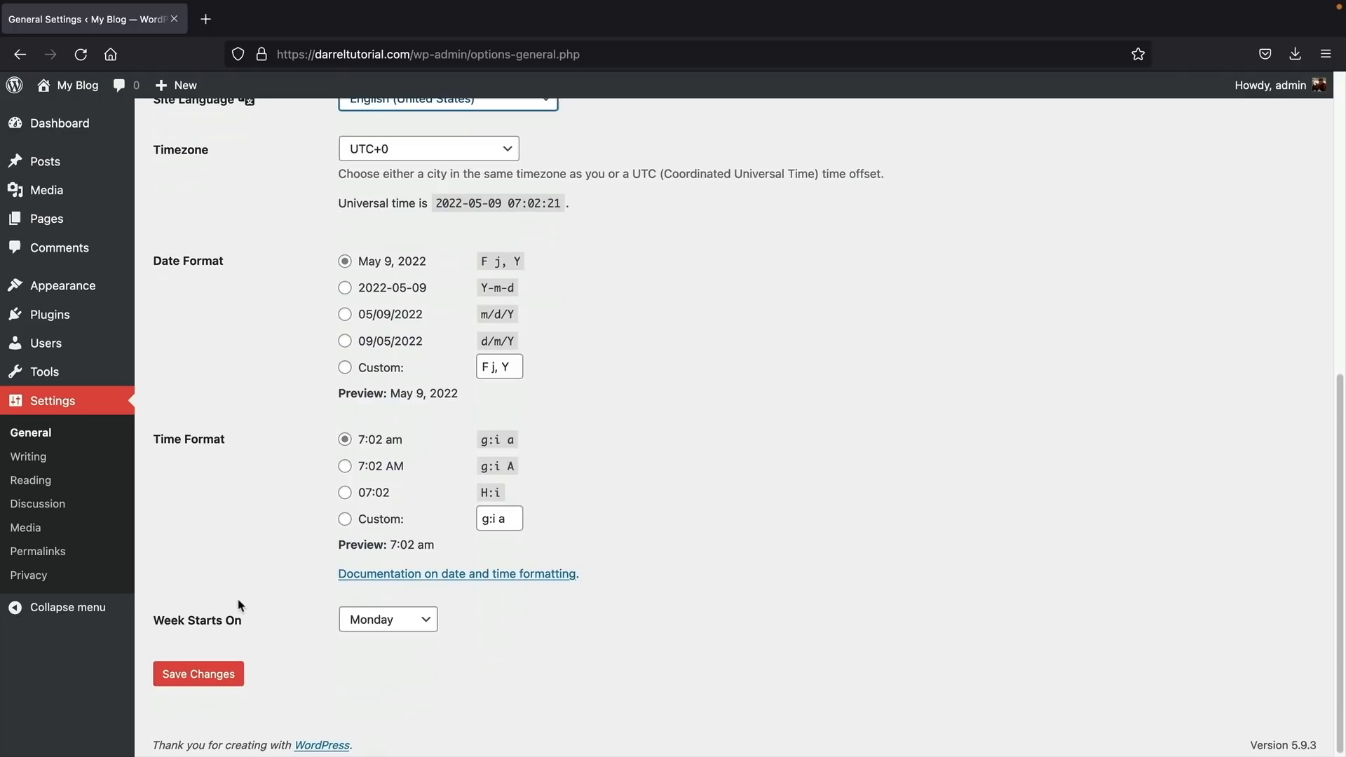
{"action": "left_click", "coordinate": [215, 674]}
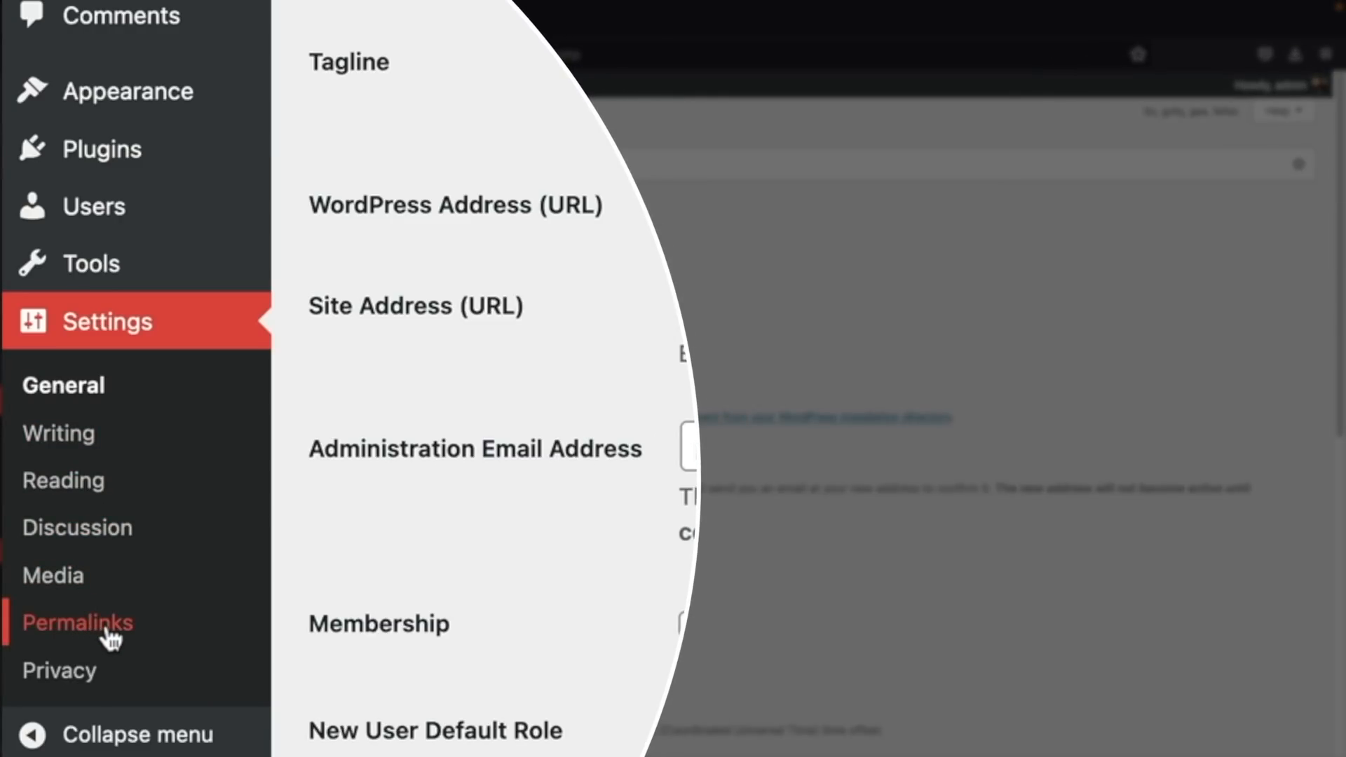
Choose the Post name permalink structure in Settings > Permalinks
{"action": "left_click", "coordinate": [109, 637]}
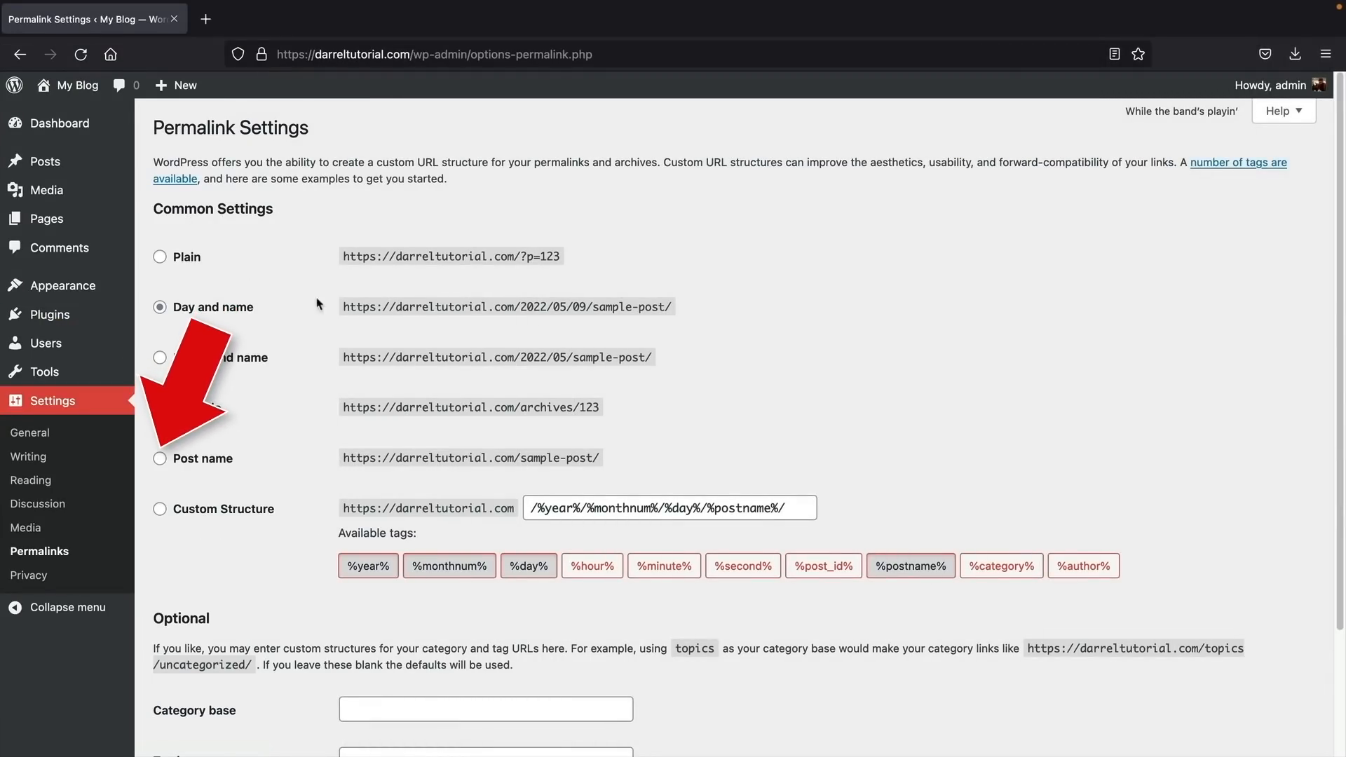
{"action": "left_click", "coordinate": [190, 460]}
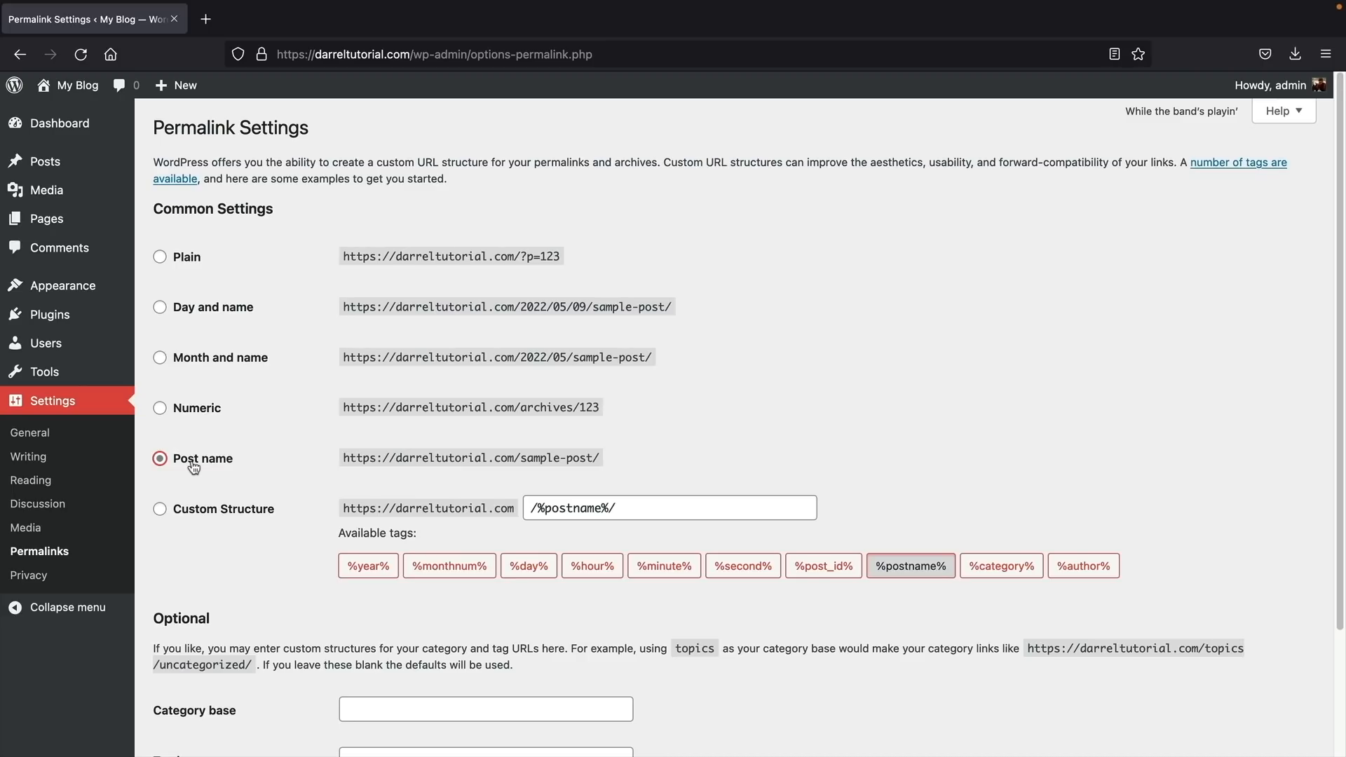
{"action": "left_click_drag", "start_coordinate": [475, 358], "coordinate": [646, 343]}
{"action": "left_click_drag", "start_coordinate": [515, 307], "coordinate": [615, 309]}
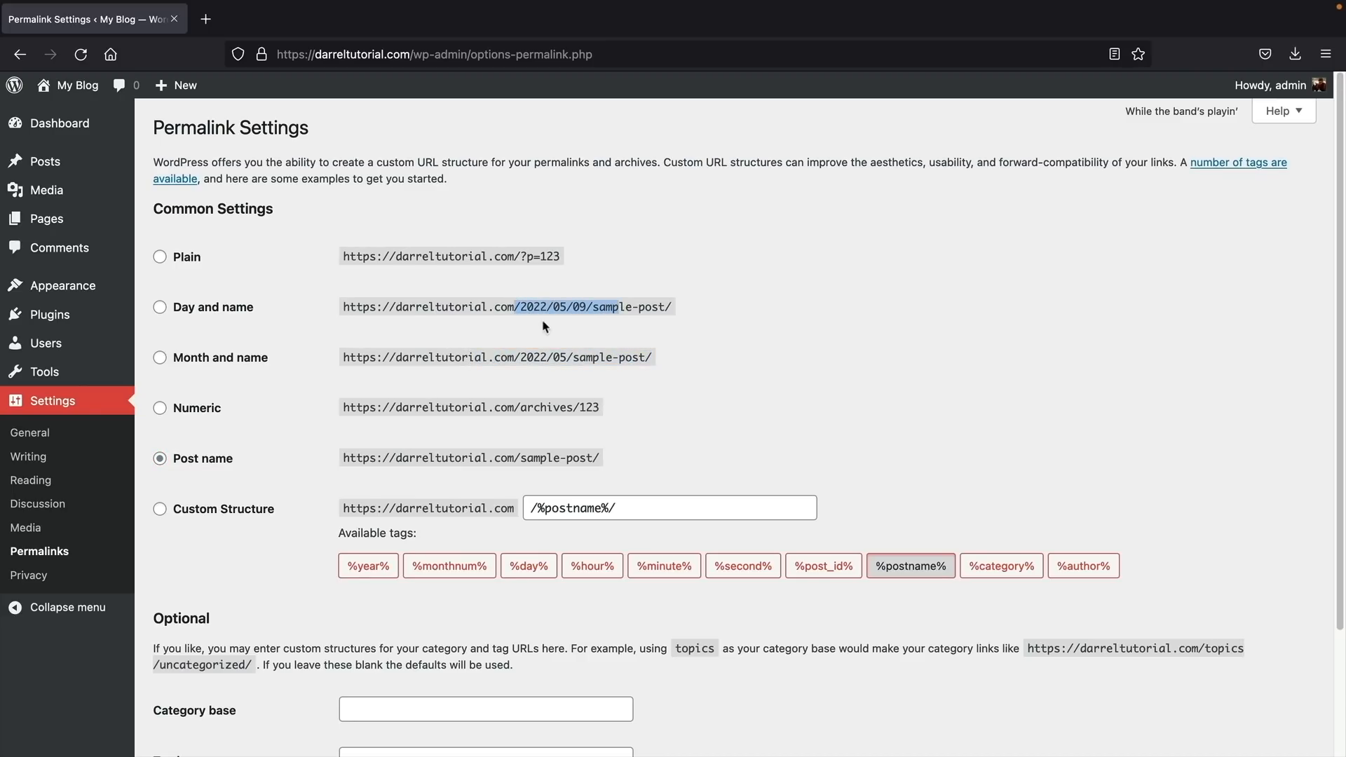
{"action": "left_click_drag", "start_coordinate": [494, 306], "coordinate": [611, 309]}
{"action": "left_click", "coordinate": [599, 314]}
Save the Post name permalinks and return to the admin Dashboard
{"action": "scroll", "coordinate": [423, 449], "scroll_direction": "down", "scroll_amount": 4}
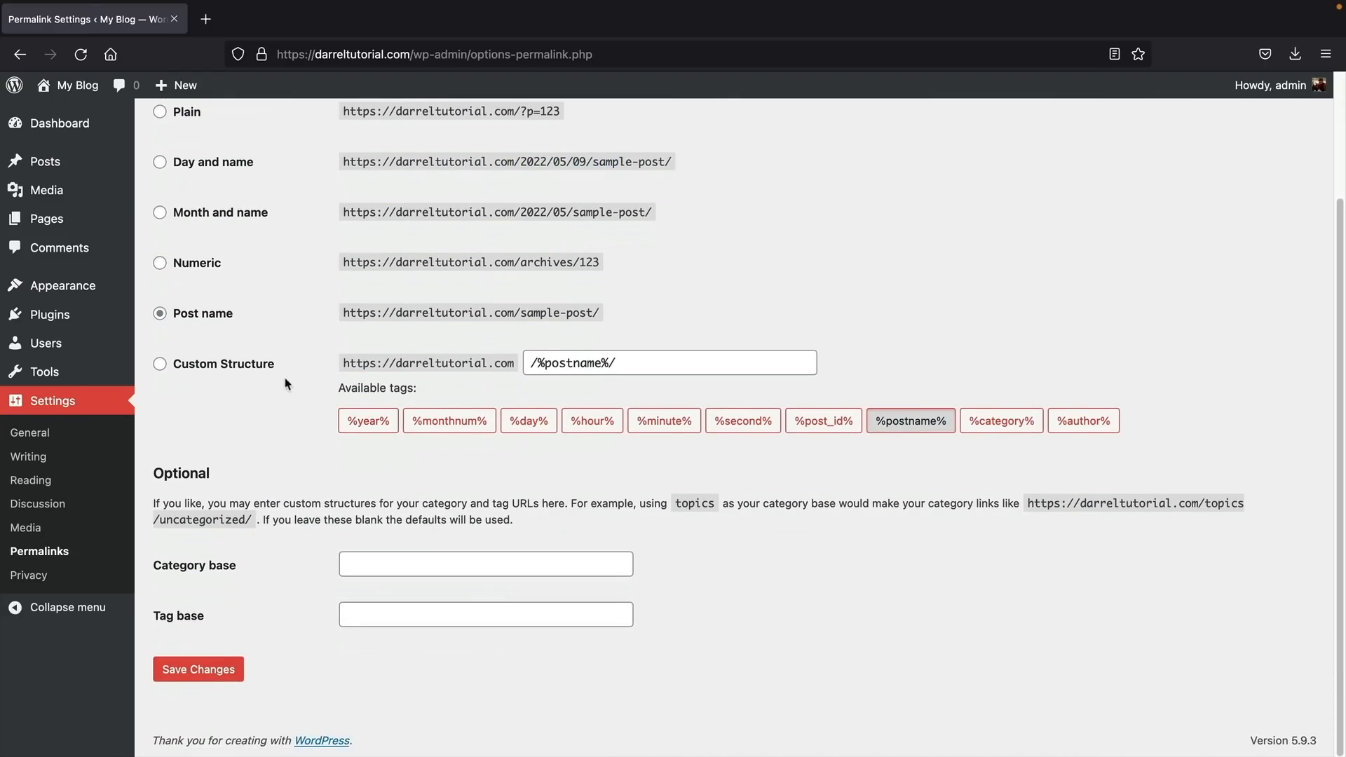
{"action": "left_click", "coordinate": [197, 677]}
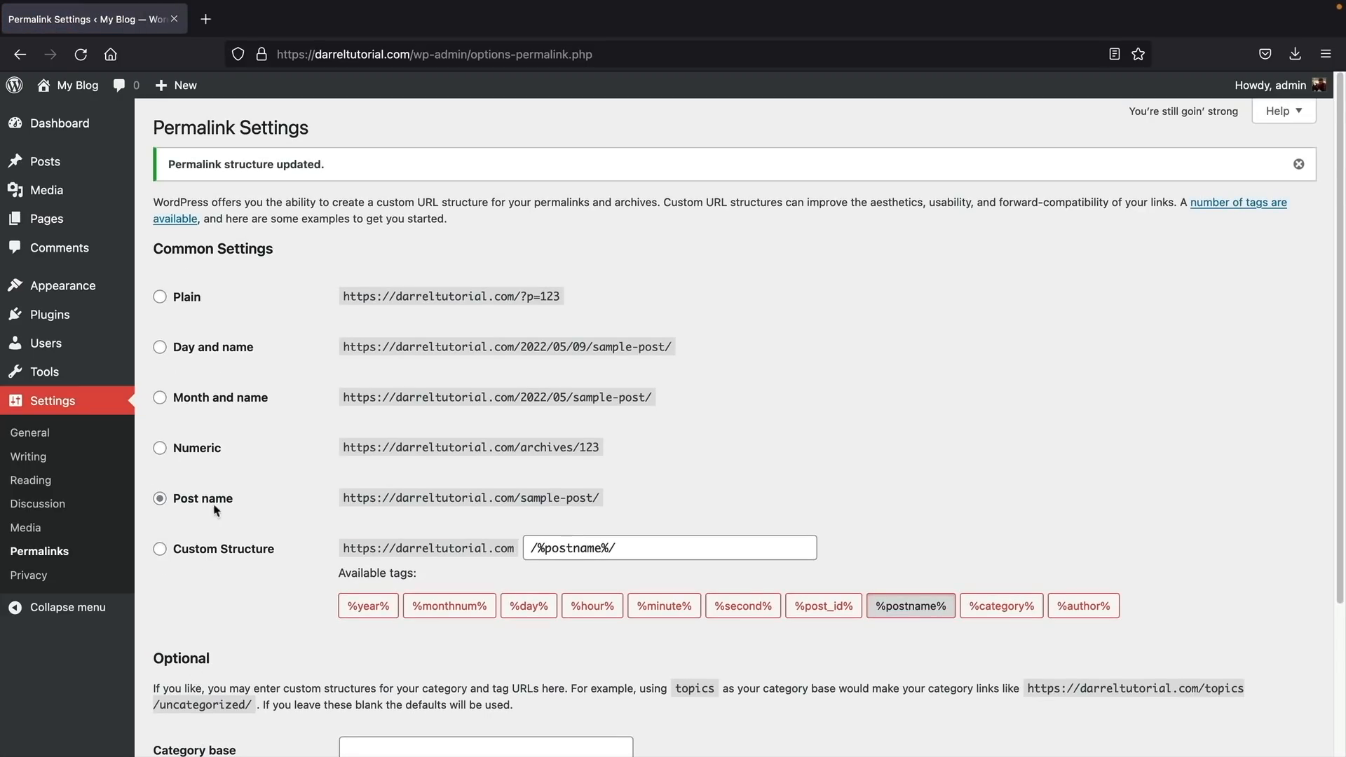
{"action": "left_click", "coordinate": [81, 128]}
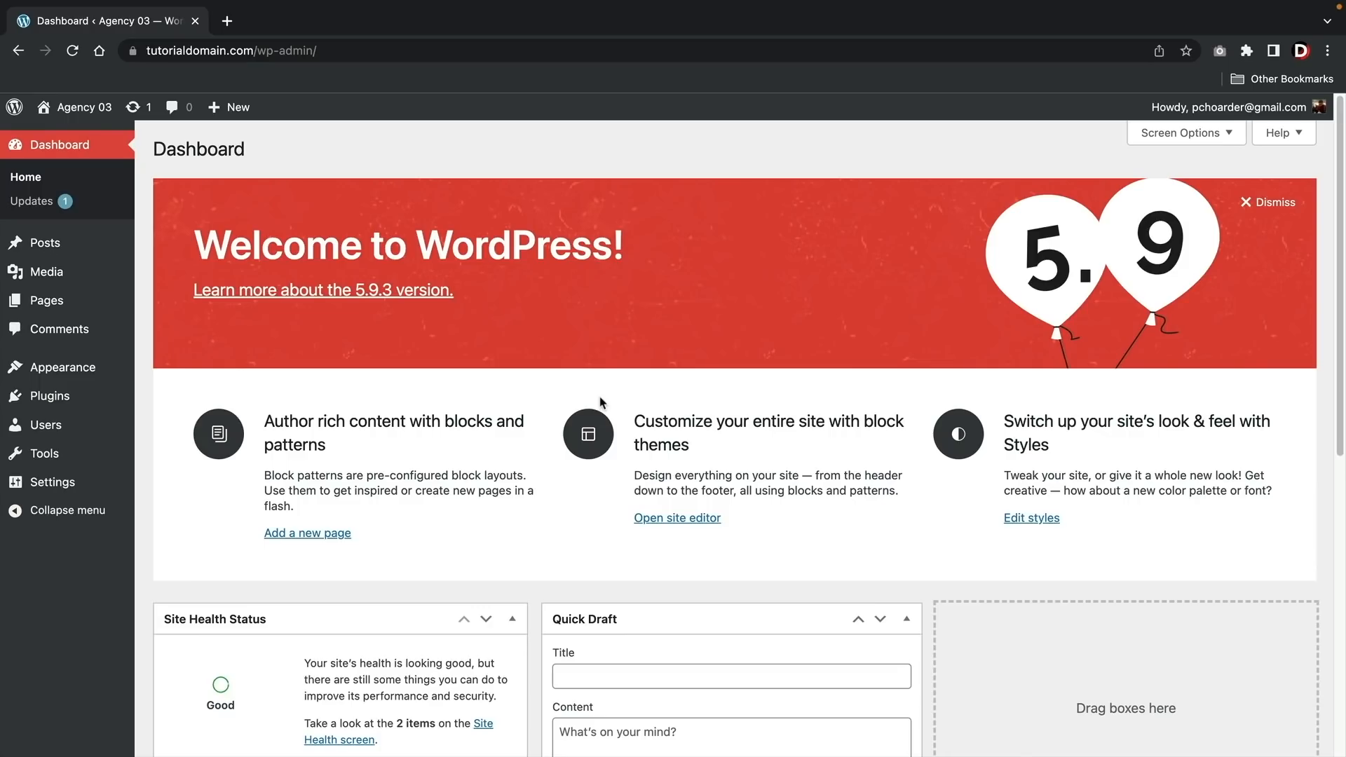
{"action": "mouse_move", "coordinate": [1297, 109]}
{"action": "left_click", "coordinate": [1232, 193]}
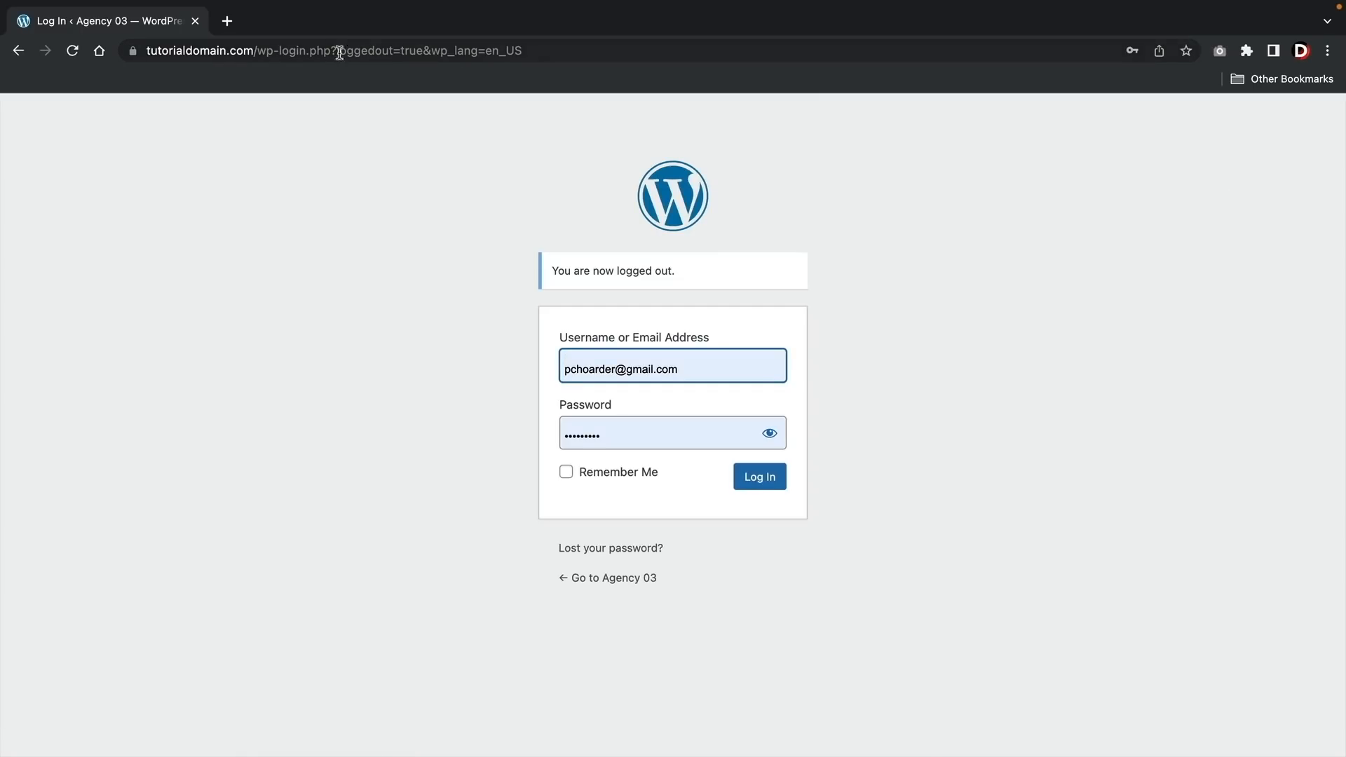
{"action": "left_click_drag", "start_coordinate": [257, 51], "coordinate": [651, 54]}
{"action": "key", "text": "BackSpace"}
{"action": "key", "text": "Return"}
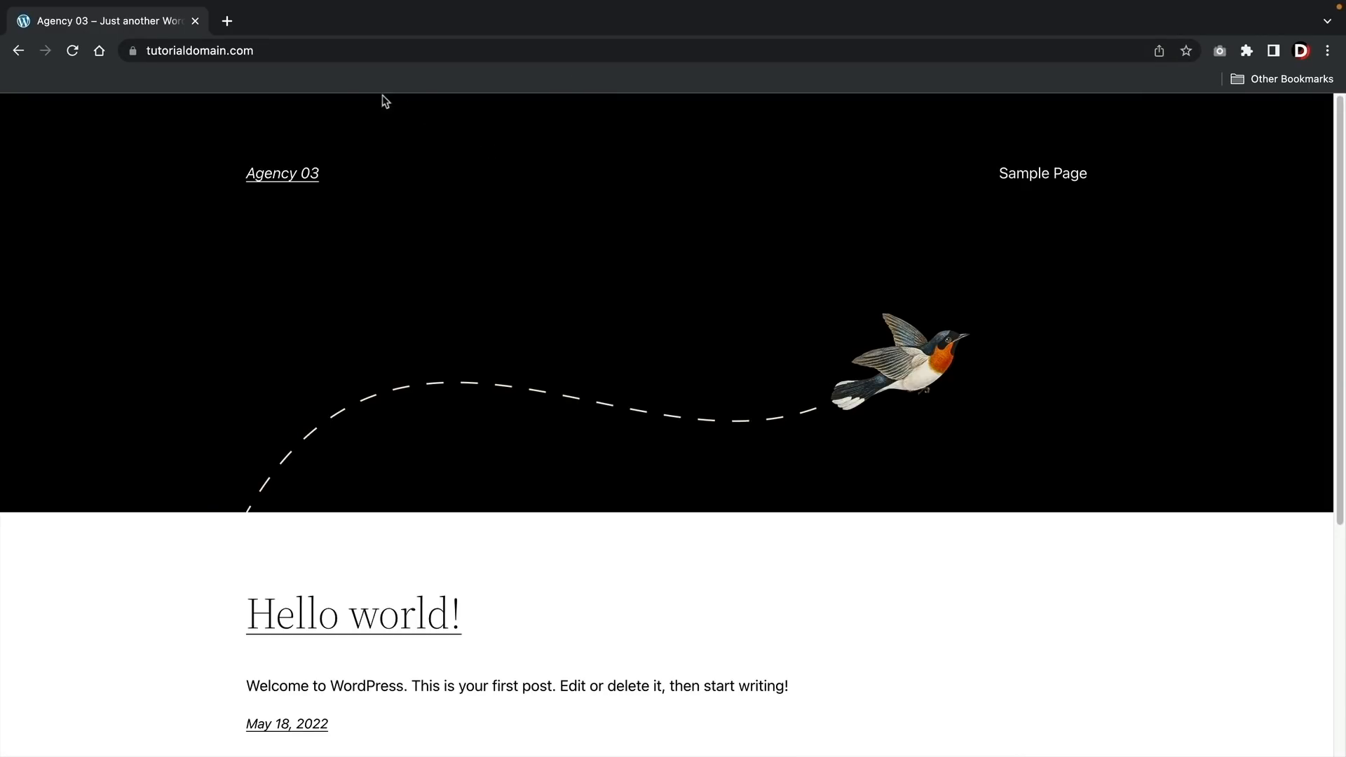
{"action": "left_click", "coordinate": [294, 50]}
{"action": "left_click", "coordinate": [295, 51]}
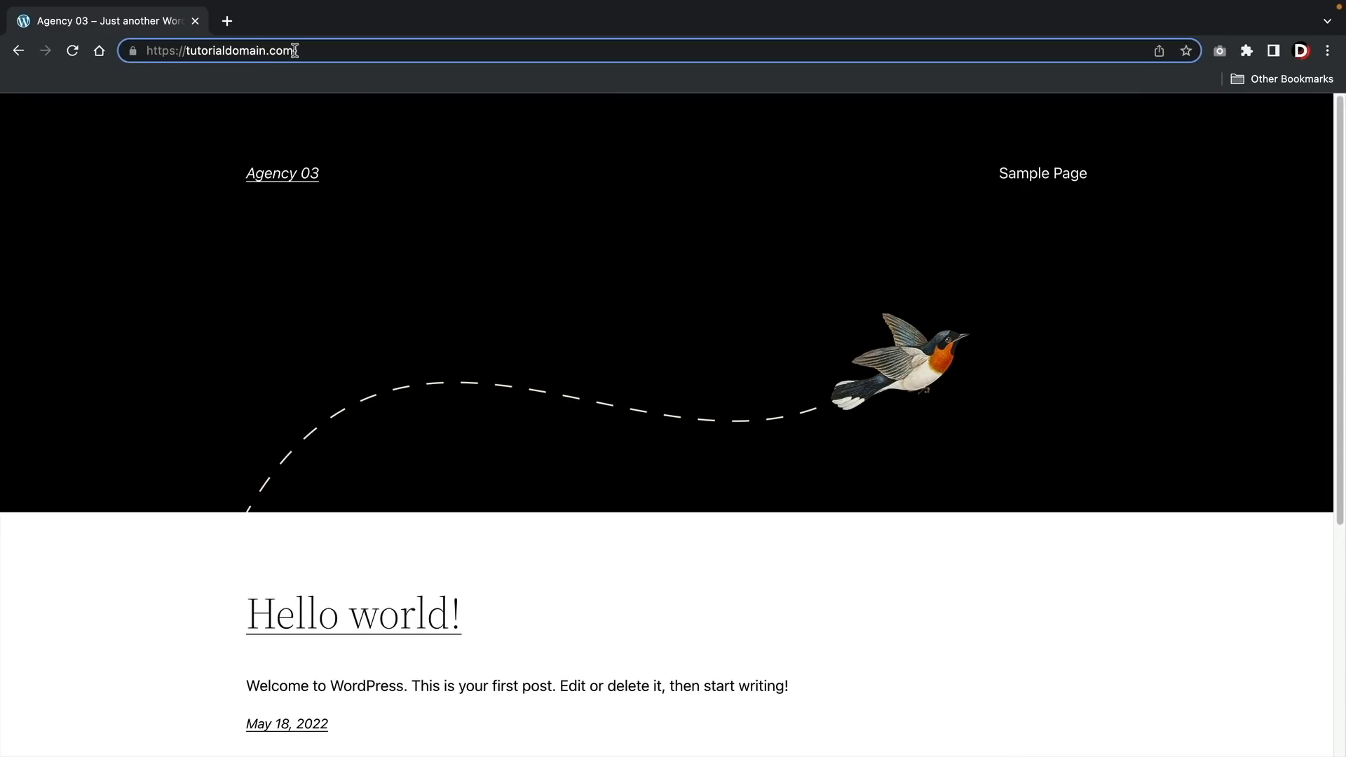
{"action": "type", "text": "/wp-admi"}
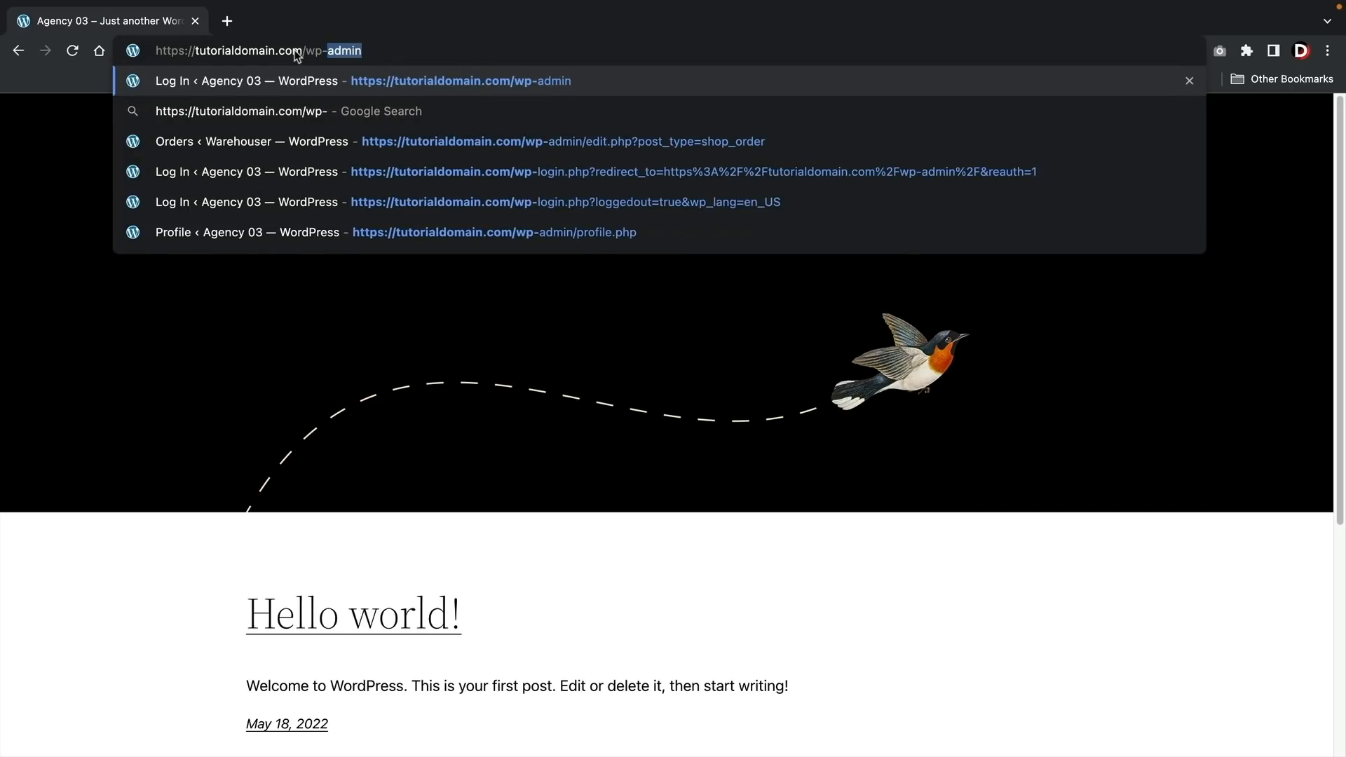
{"action": "type", "text": "n"}
{"action": "key", "text": "Return"}
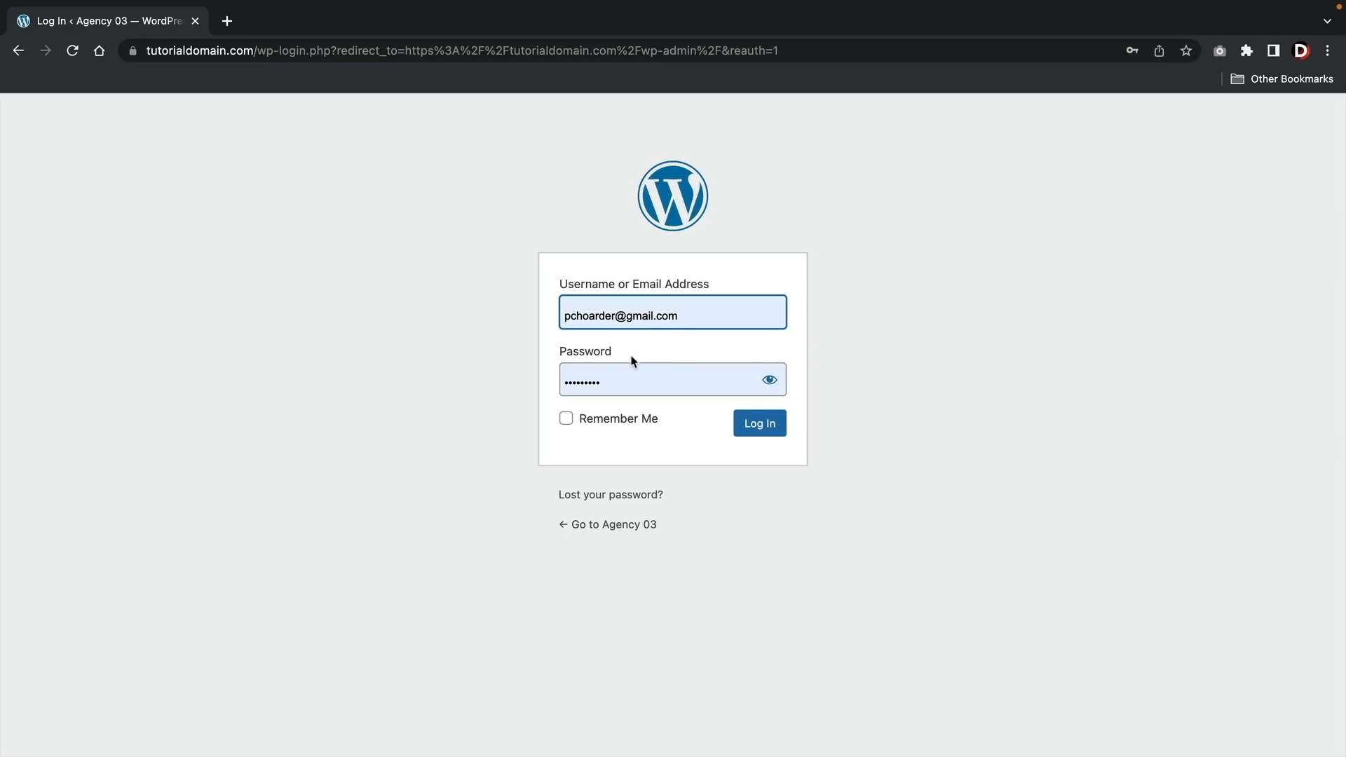
{"action": "left_click", "coordinate": [755, 428]}
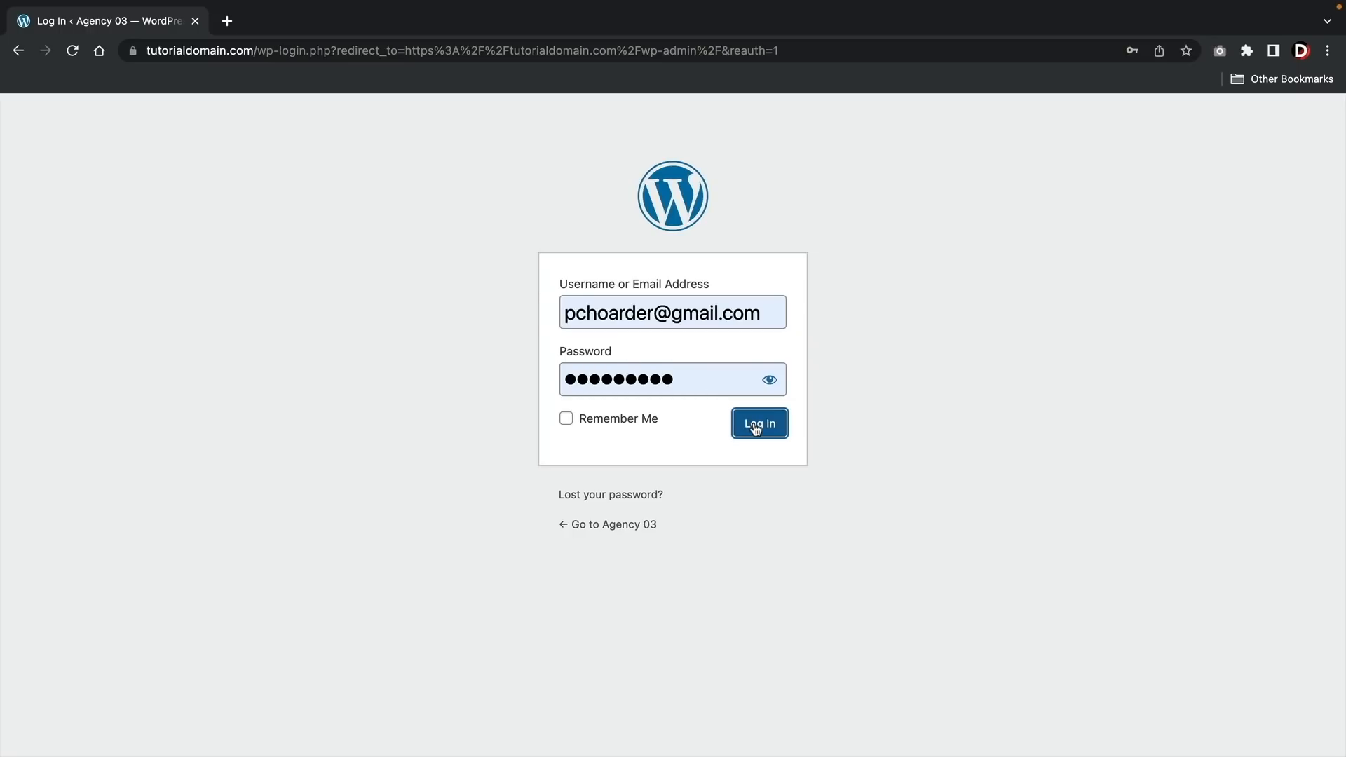
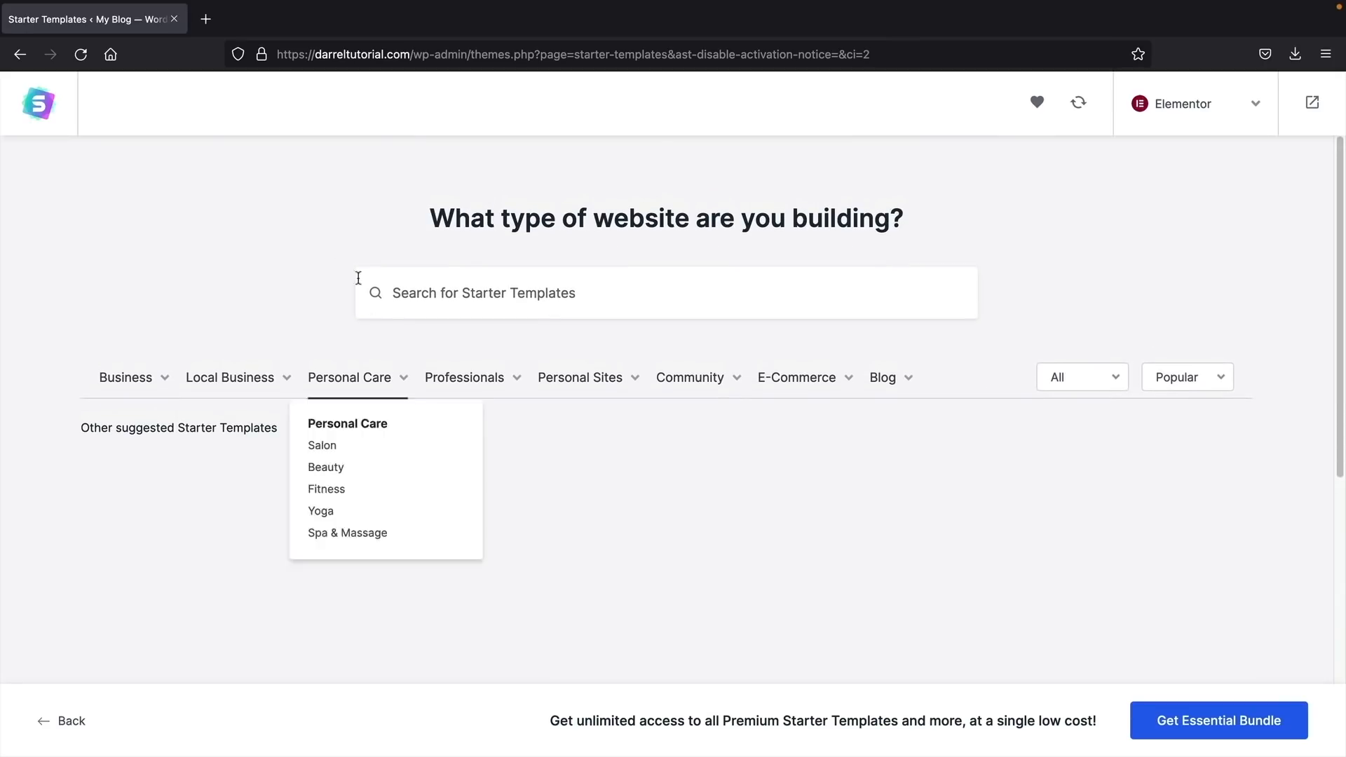
Reload the Starter Templates library and filter it to E-Commerce templates
{"action": "left_click", "coordinate": [84, 56]}
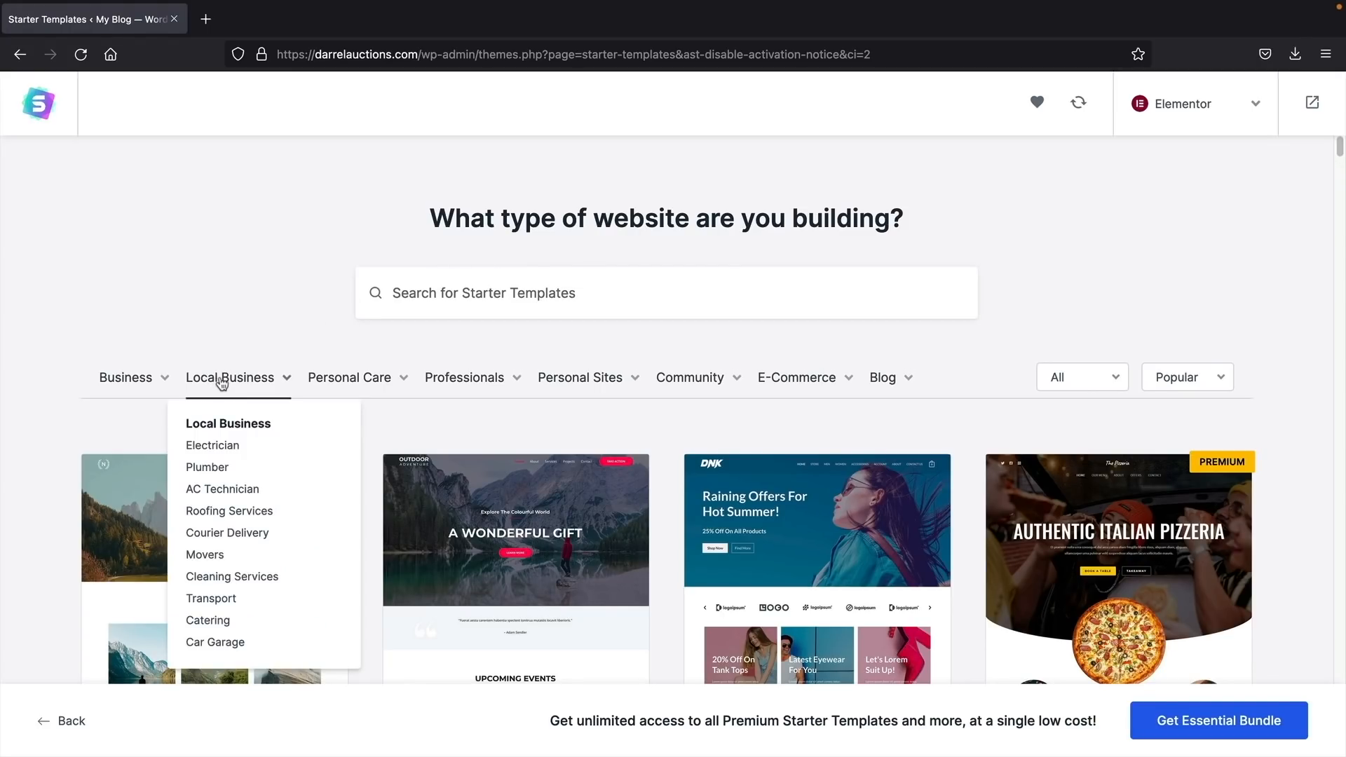
{"action": "scroll", "coordinate": [491, 365], "scroll_direction": "down", "scroll_amount": 6}
{"action": "scroll", "coordinate": [726, 379], "scroll_direction": "down", "scroll_amount": 10}
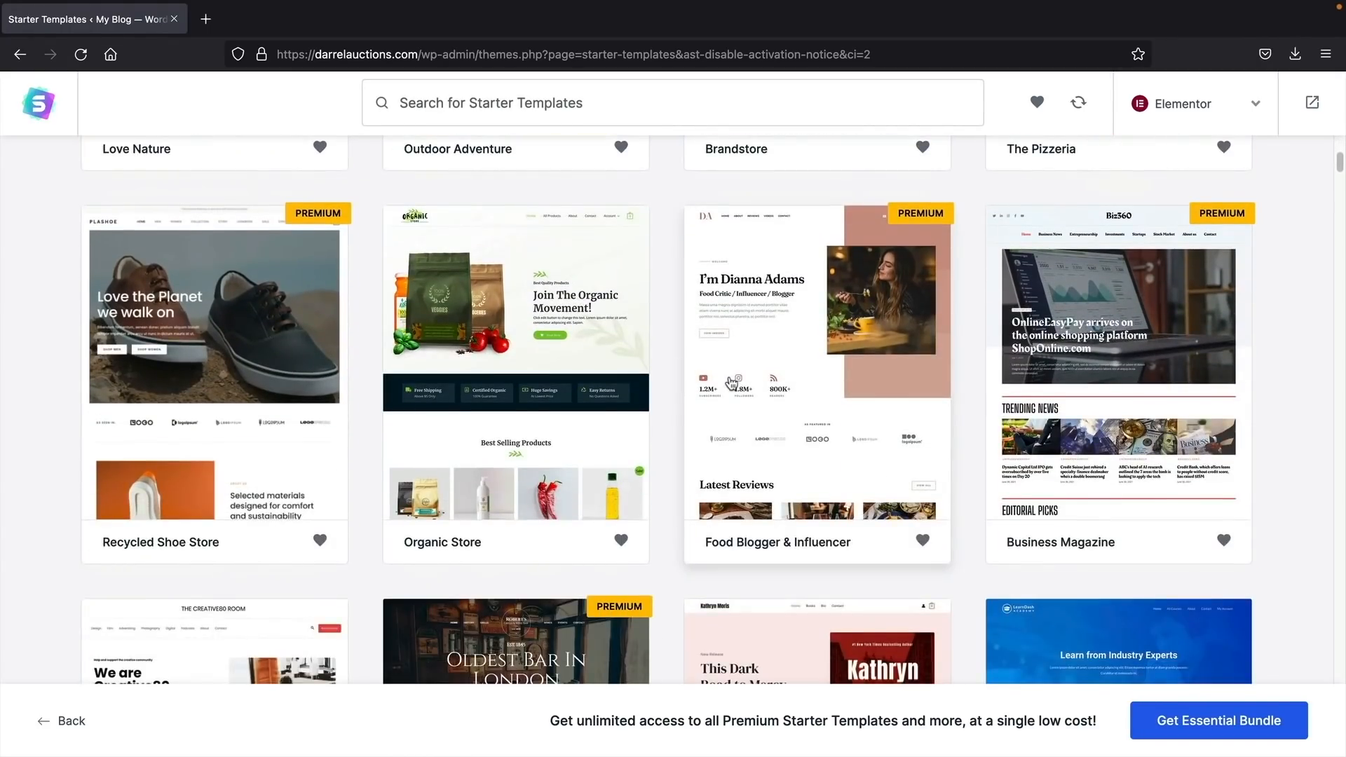
{"action": "scroll", "coordinate": [729, 383], "scroll_direction": "down", "scroll_amount": 10}
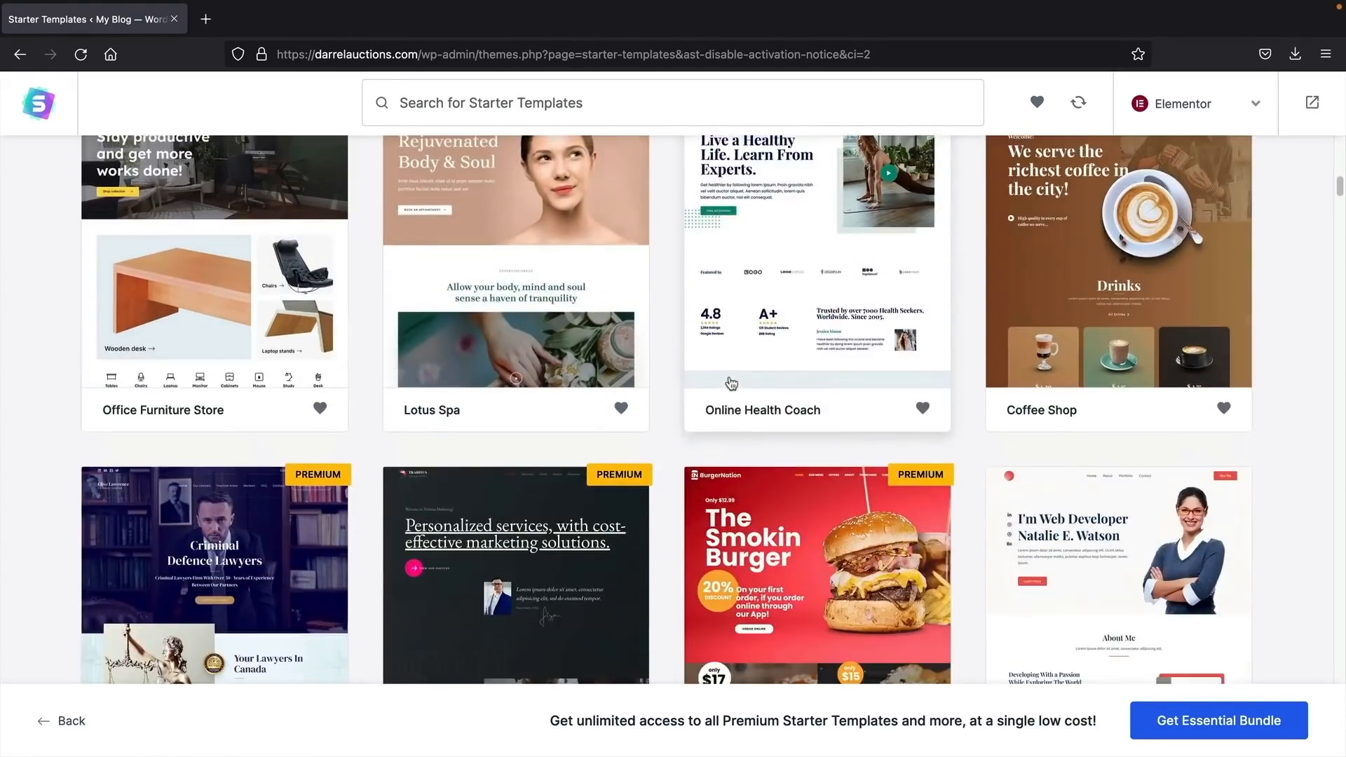
{"action": "scroll", "coordinate": [730, 383], "scroll_direction": "down", "scroll_amount": 5}
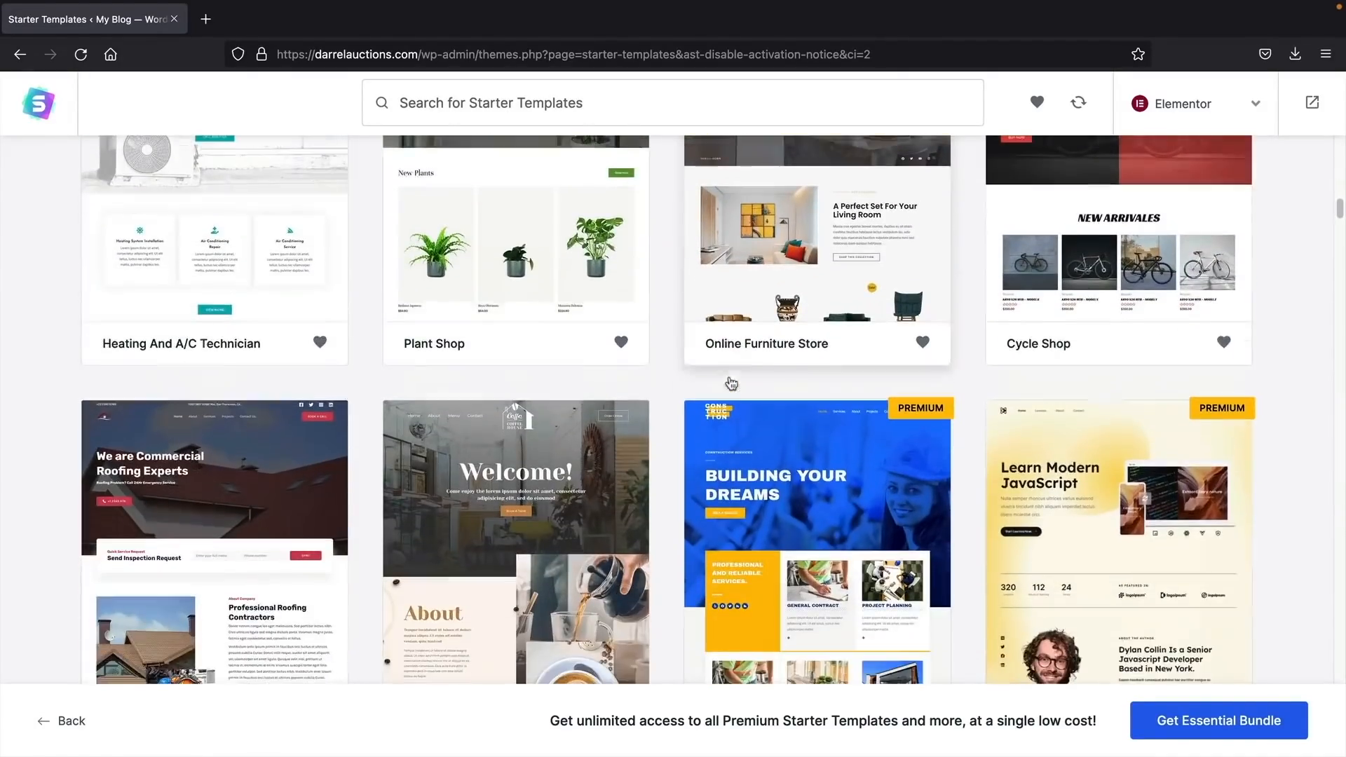
{"action": "scroll", "coordinate": [666, 431], "scroll_direction": "up", "scroll_amount": 17}
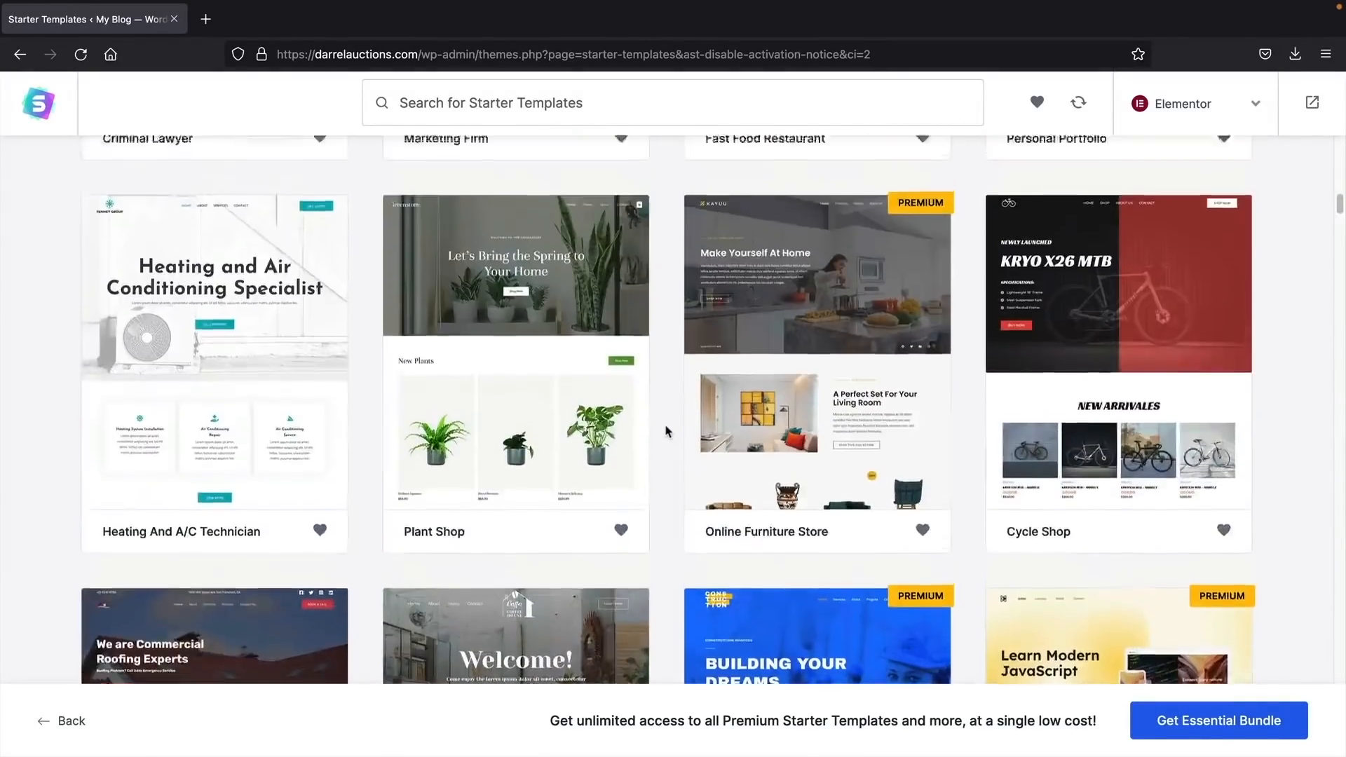
{"action": "scroll", "coordinate": [665, 431], "scroll_direction": "up", "scroll_amount": 12}
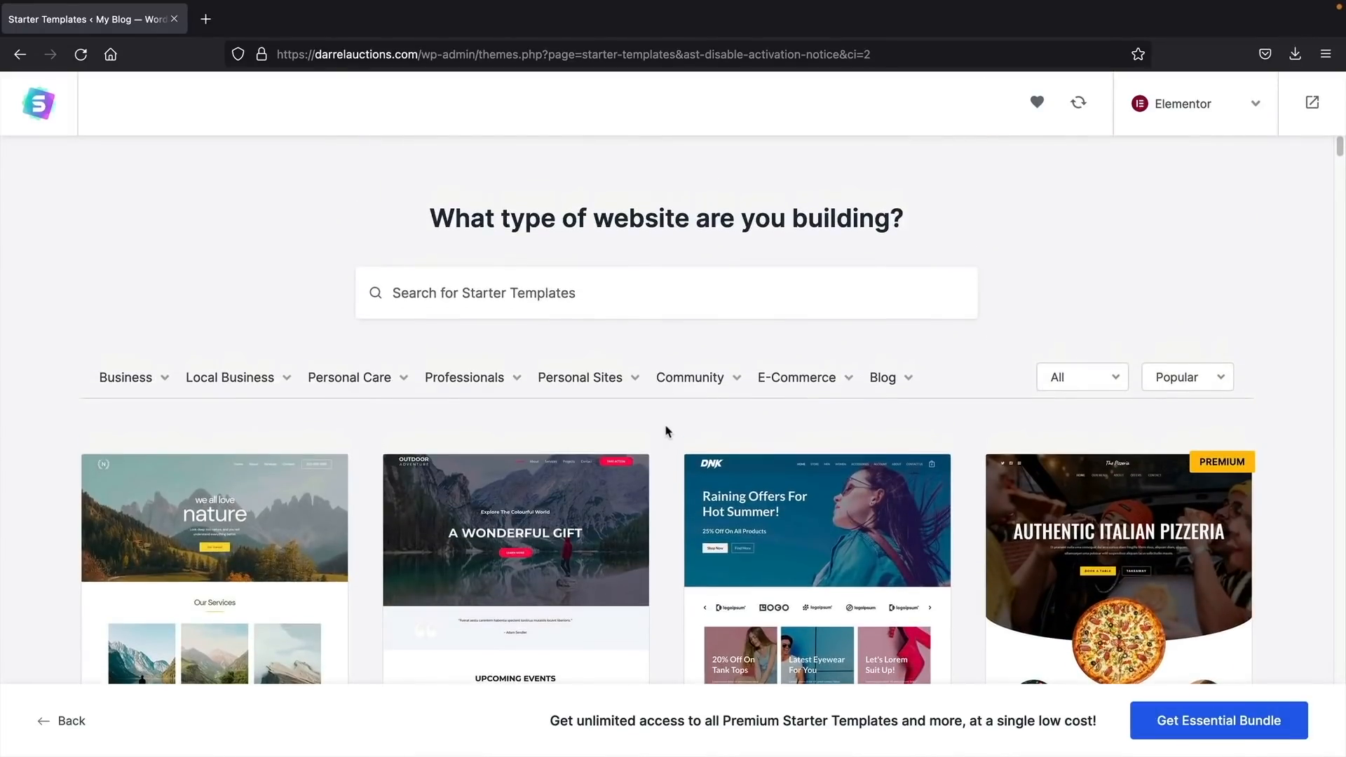
{"action": "left_click", "coordinate": [811, 382]}
Choose the Book Store template and start its setup
{"action": "scroll", "coordinate": [993, 378], "scroll_direction": "down", "scroll_amount": 3}
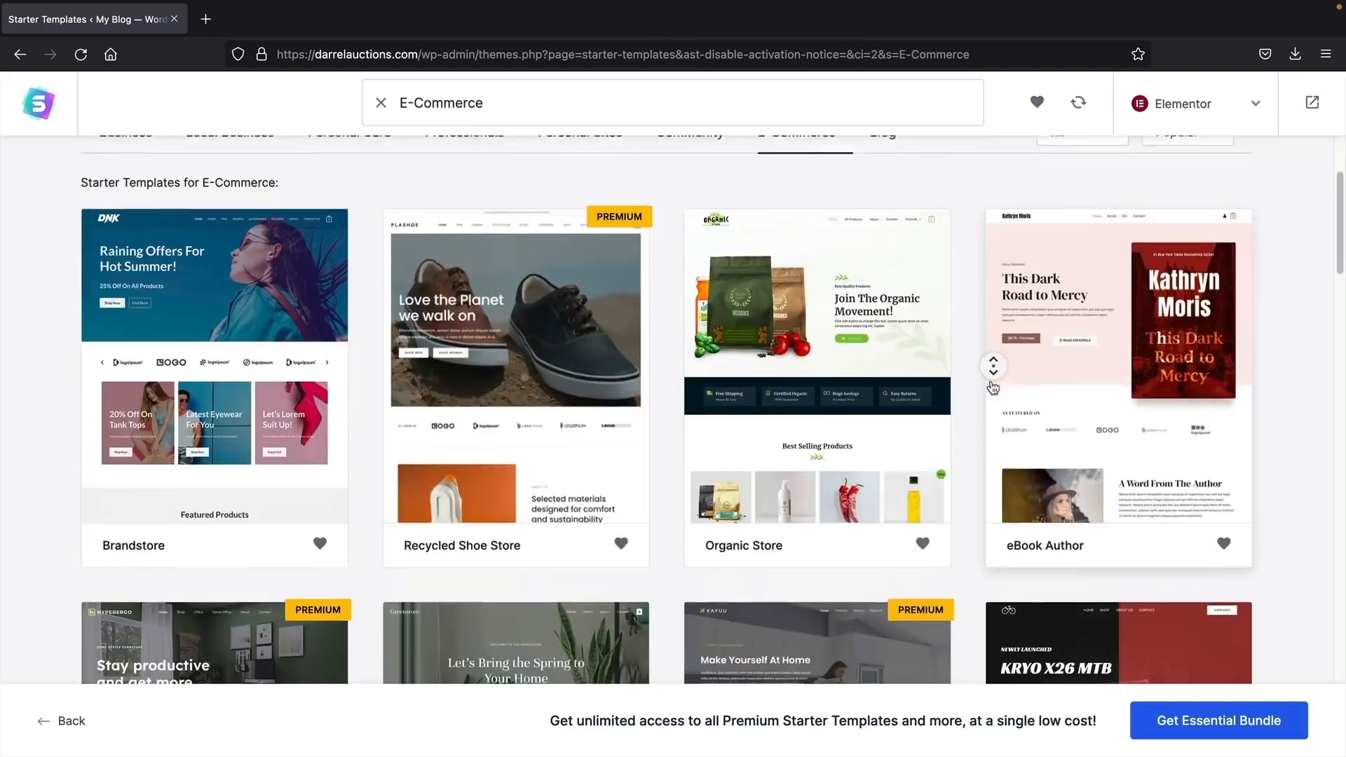
{"action": "scroll", "coordinate": [993, 379], "scroll_direction": "down", "scroll_amount": 6}
{"action": "scroll", "coordinate": [993, 378], "scroll_direction": "down", "scroll_amount": 7}
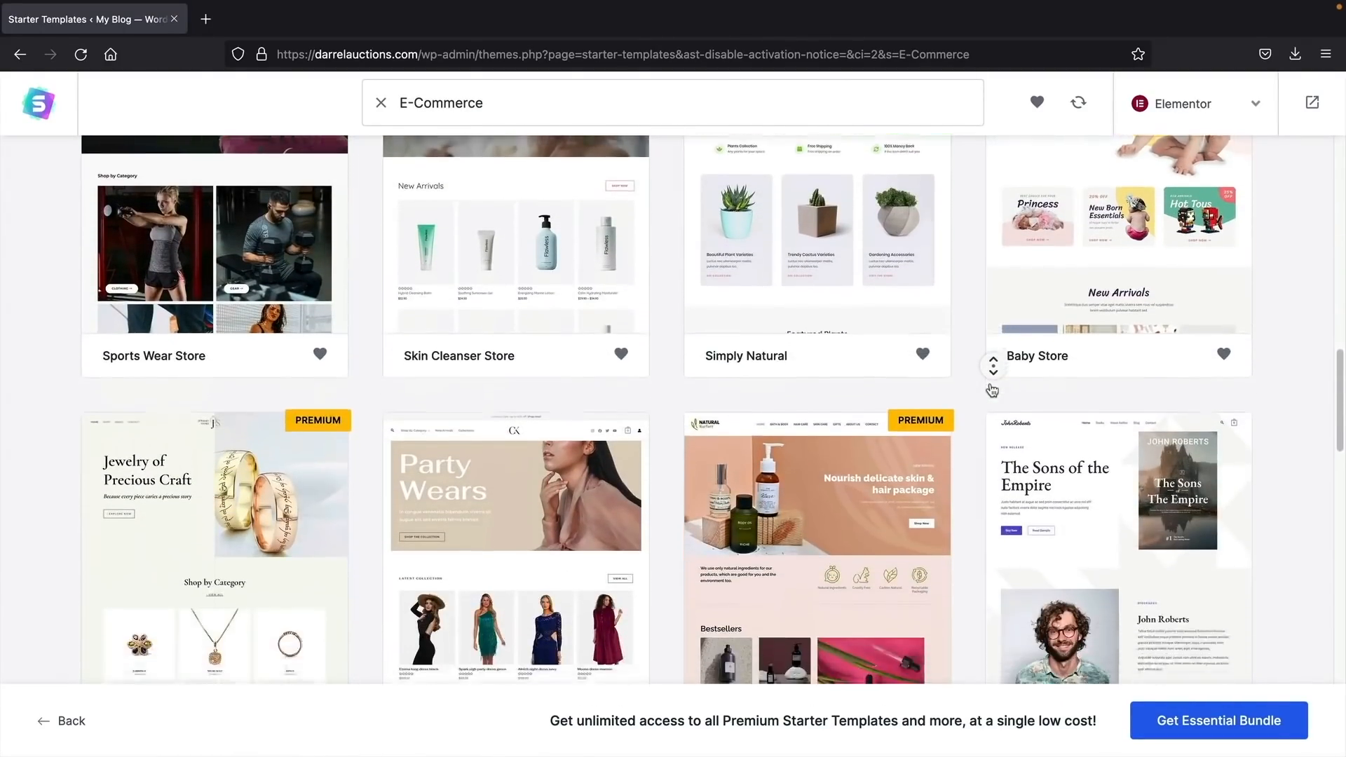
{"action": "scroll", "coordinate": [994, 379], "scroll_direction": "down", "scroll_amount": 4}
{"action": "left_click", "coordinate": [991, 385]}
{"action": "left_click", "coordinate": [1087, 337]}
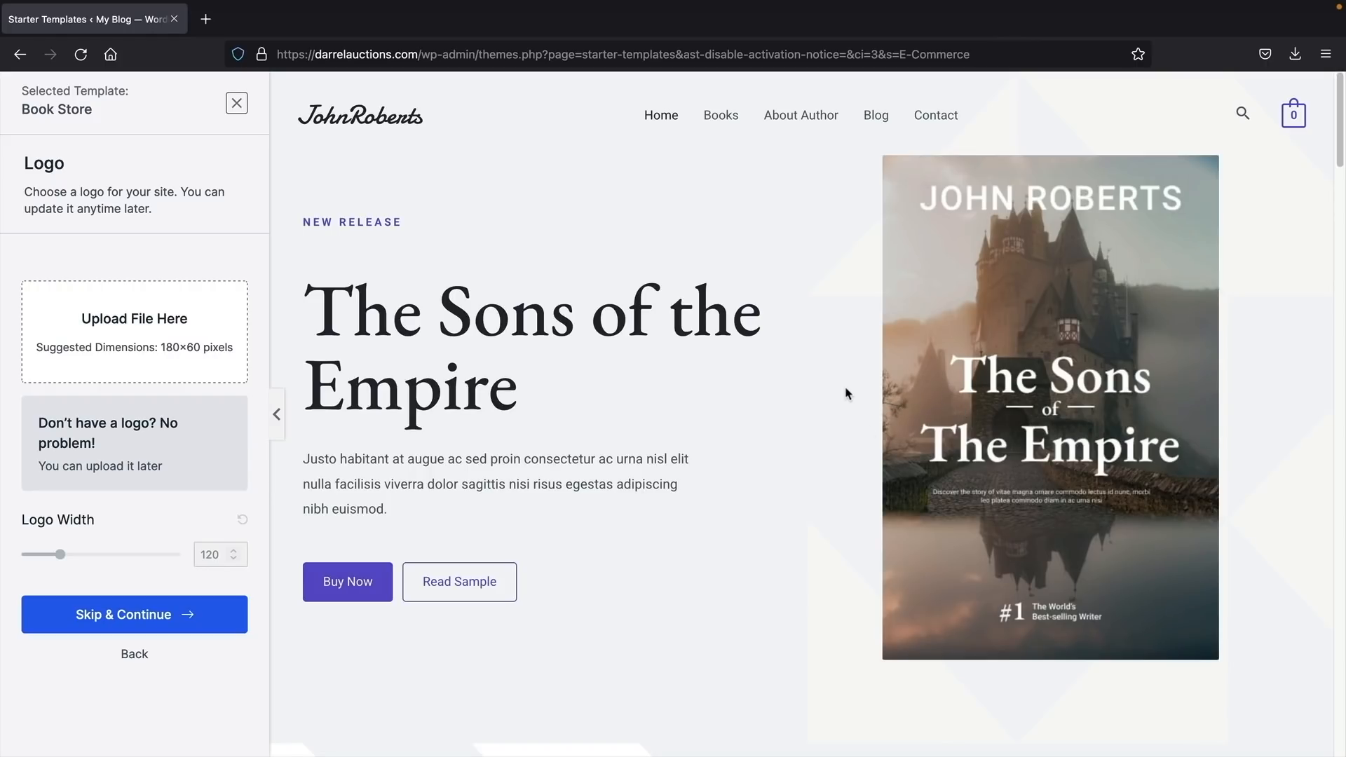
Skip the logo and preview the red, pink, green and blue colour palettes
{"action": "left_click", "coordinate": [110, 615]}
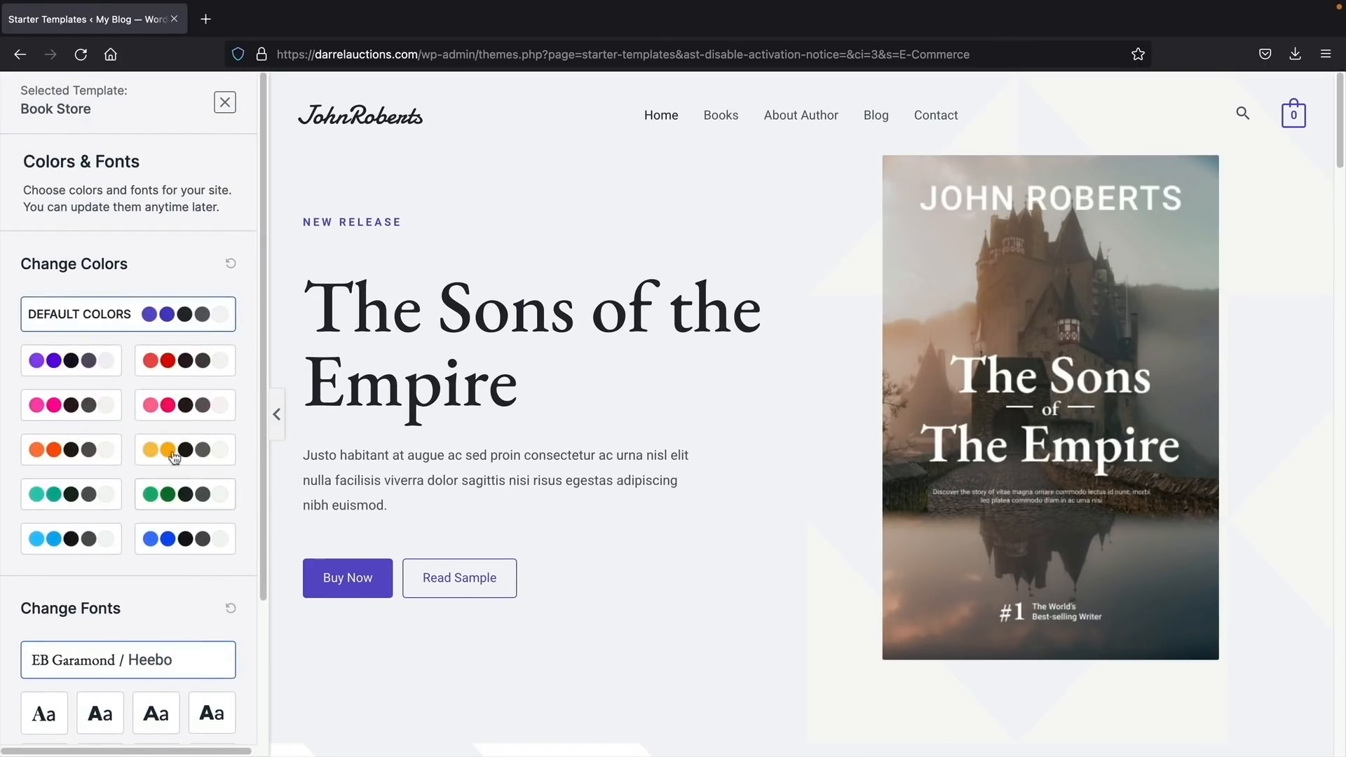
{"action": "left_click", "coordinate": [178, 369]}
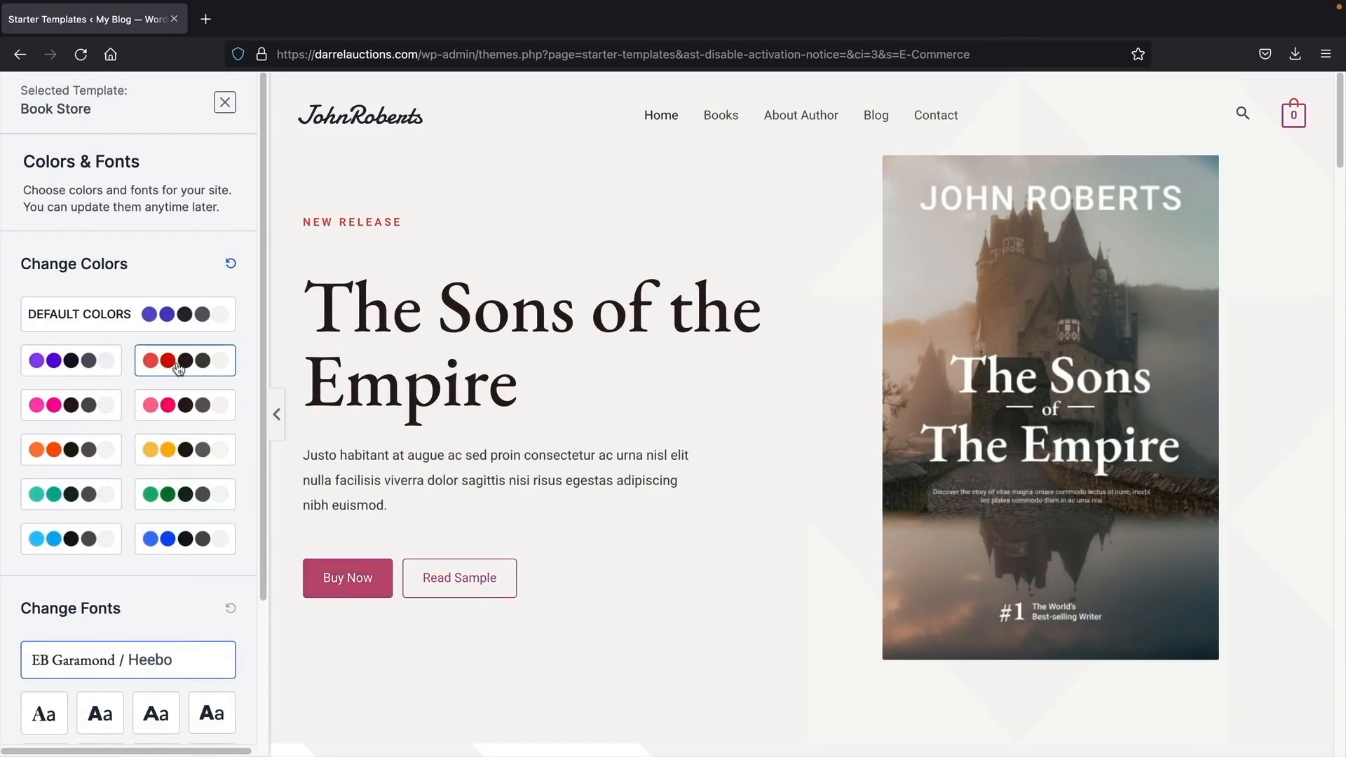
{"action": "left_click", "coordinate": [175, 419]}
{"action": "left_click", "coordinate": [181, 494]}
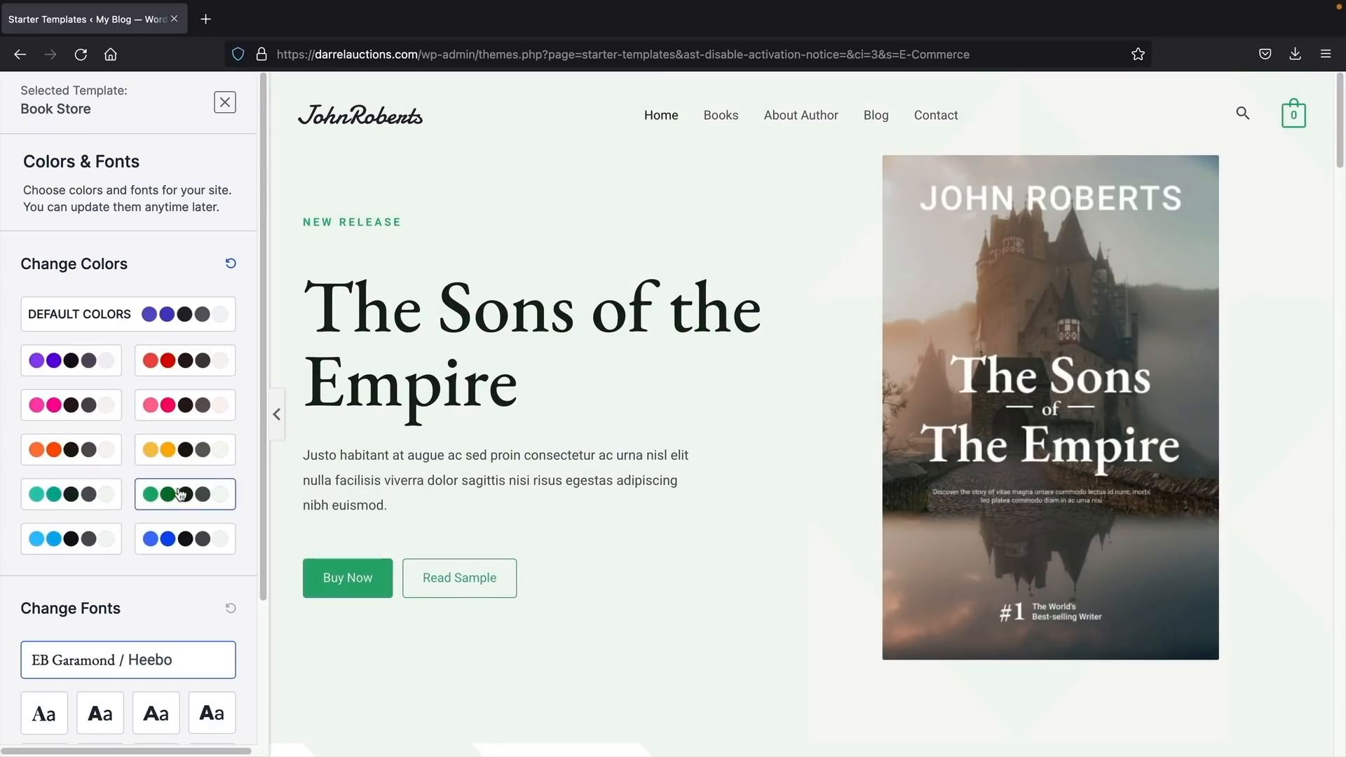
{"action": "left_click", "coordinate": [174, 541]}
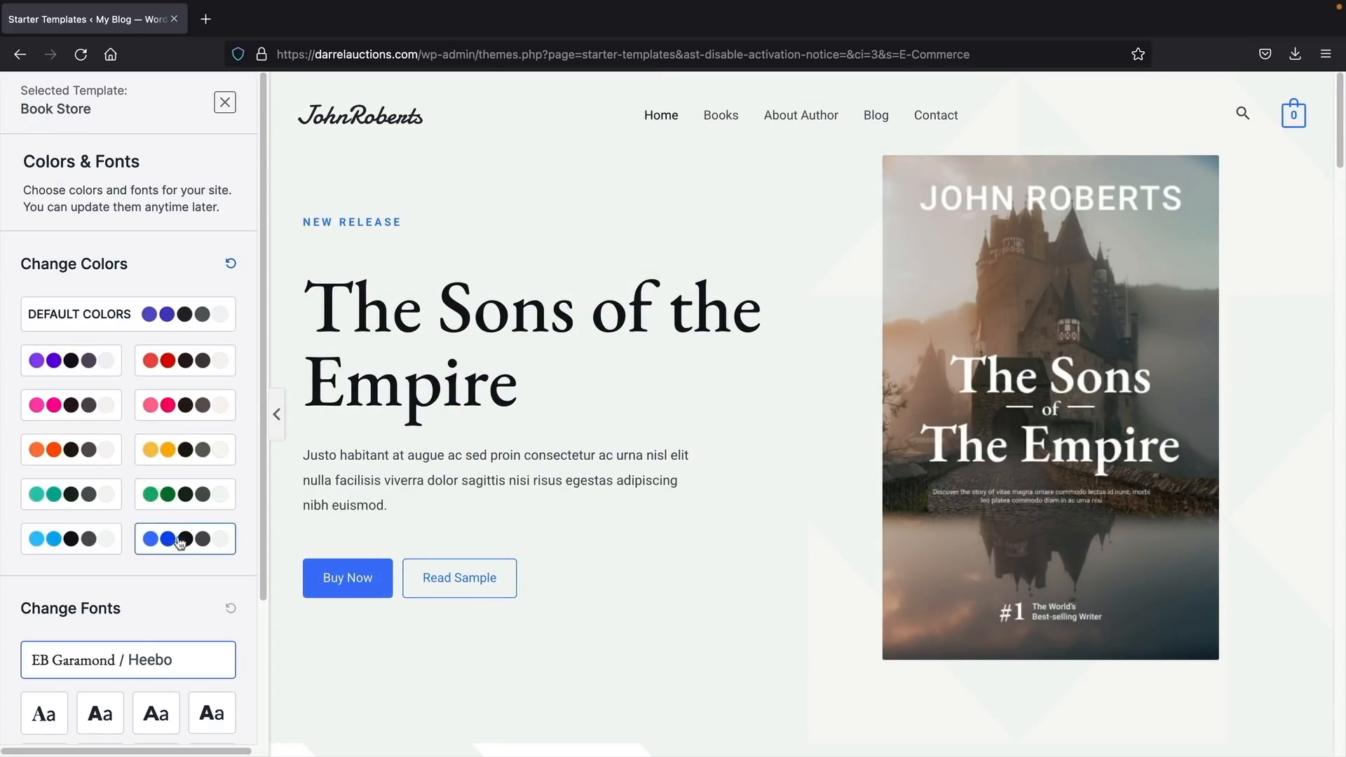
{"action": "scroll", "coordinate": [544, 541], "scroll_direction": "down", "scroll_amount": 8}
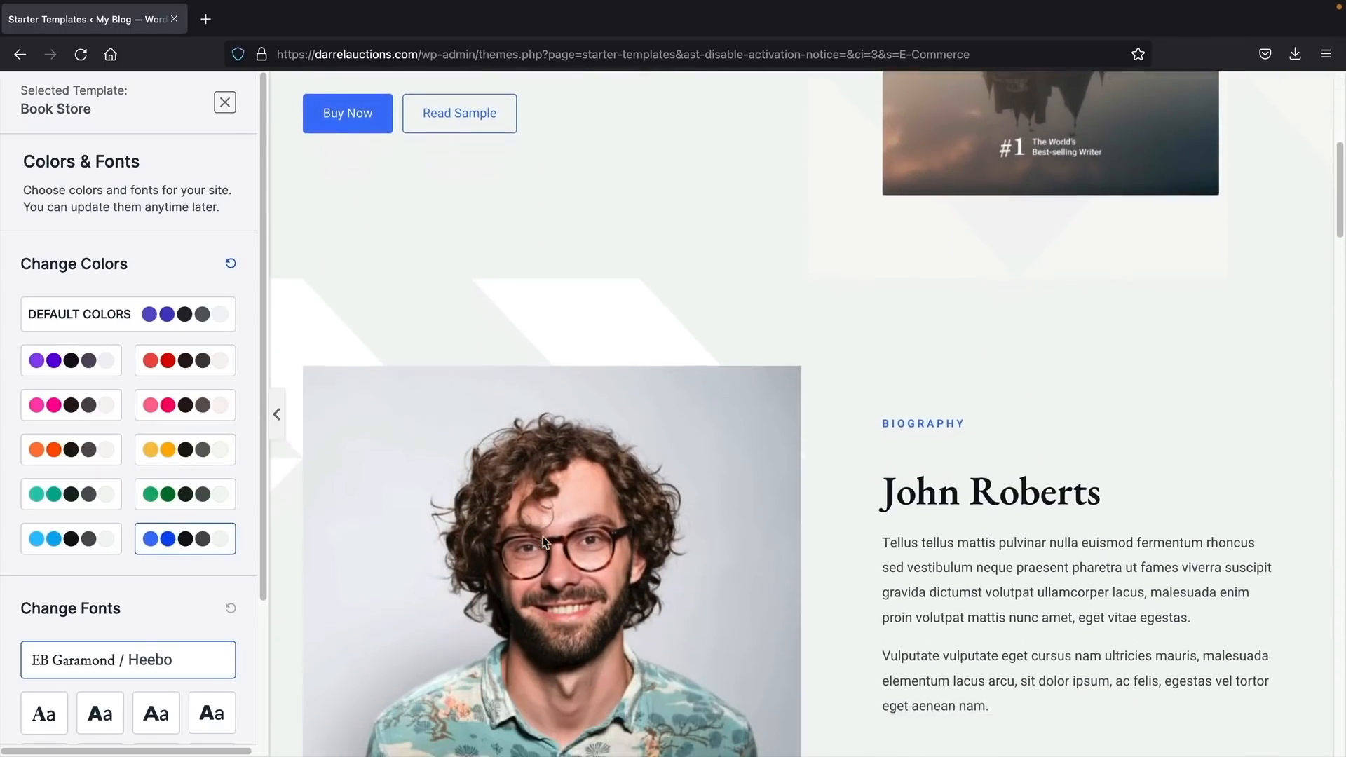
{"action": "scroll", "coordinate": [544, 540], "scroll_direction": "down", "scroll_amount": 2}
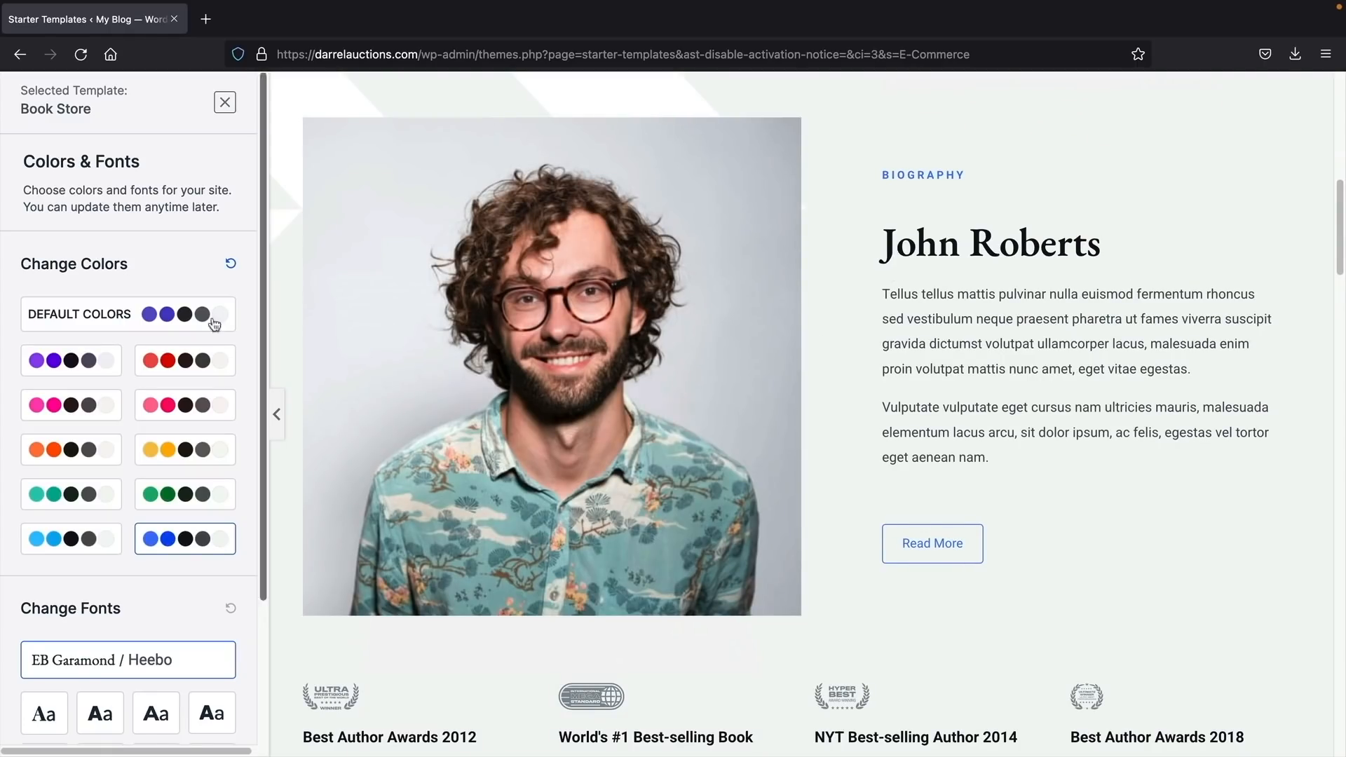
Compare teal and pink, settle on the blue palette, and continue past colours and fonts
{"action": "left_click", "coordinate": [69, 499]}
{"action": "left_click", "coordinate": [70, 407]}
{"action": "left_click", "coordinate": [200, 548]}
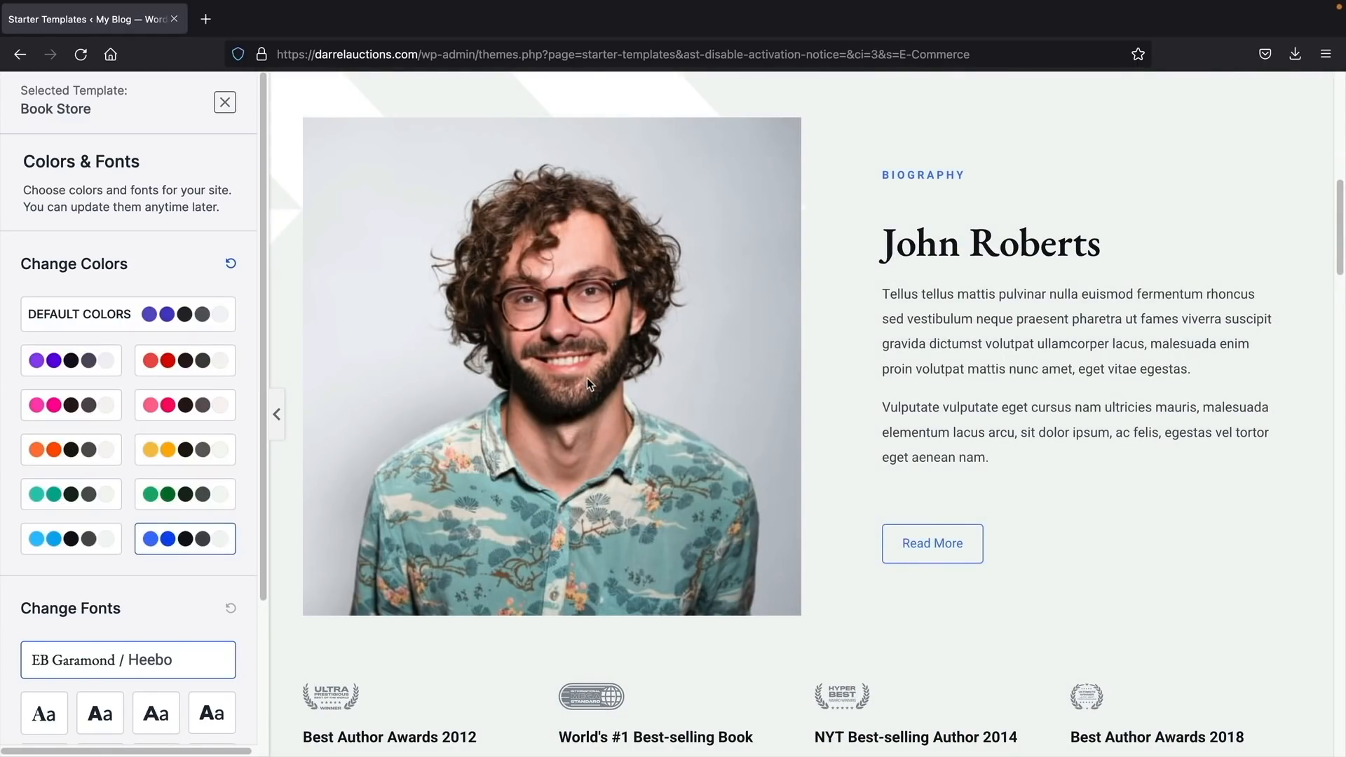
{"action": "scroll", "coordinate": [587, 377], "scroll_direction": "up", "scroll_amount": 7}
{"action": "scroll", "coordinate": [591, 472], "scroll_direction": "up", "scroll_amount": 3}
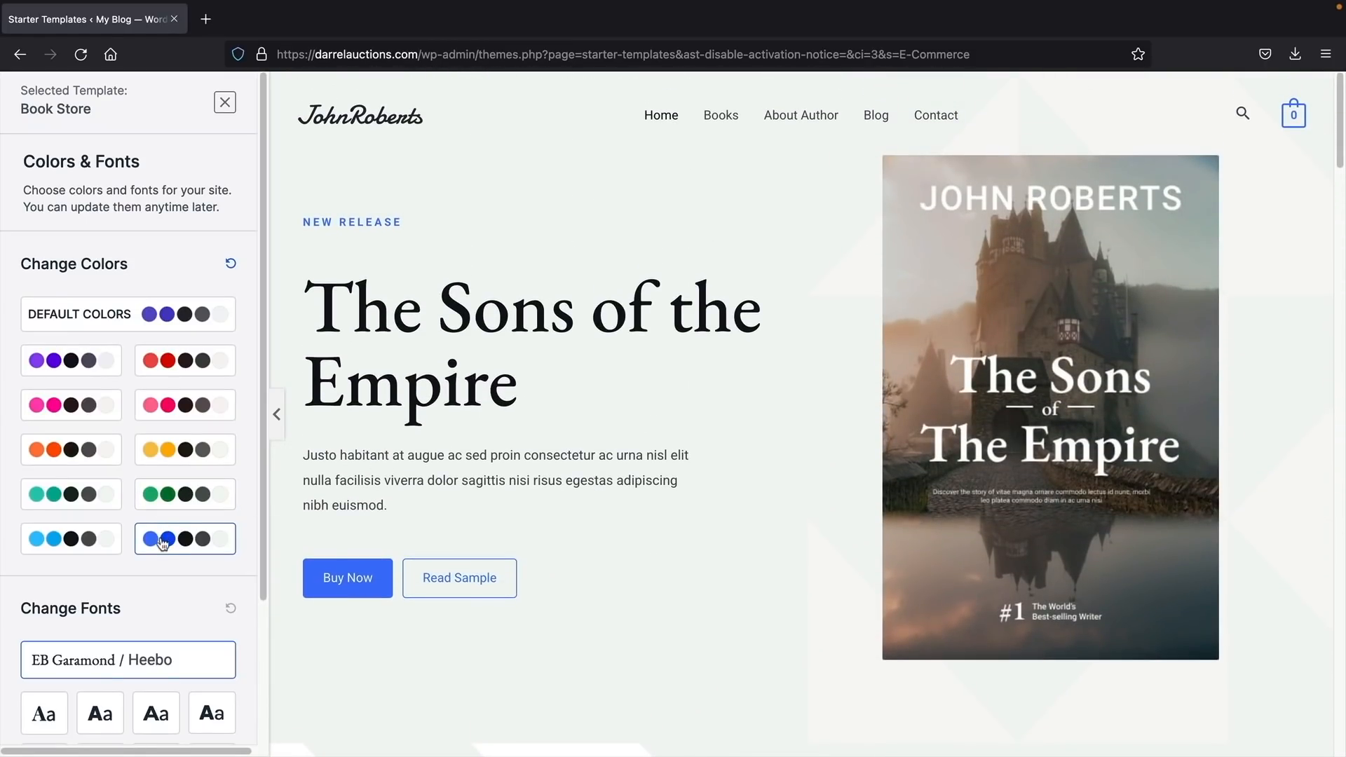
{"action": "scroll", "coordinate": [126, 540], "scroll_direction": "down", "scroll_amount": 3}
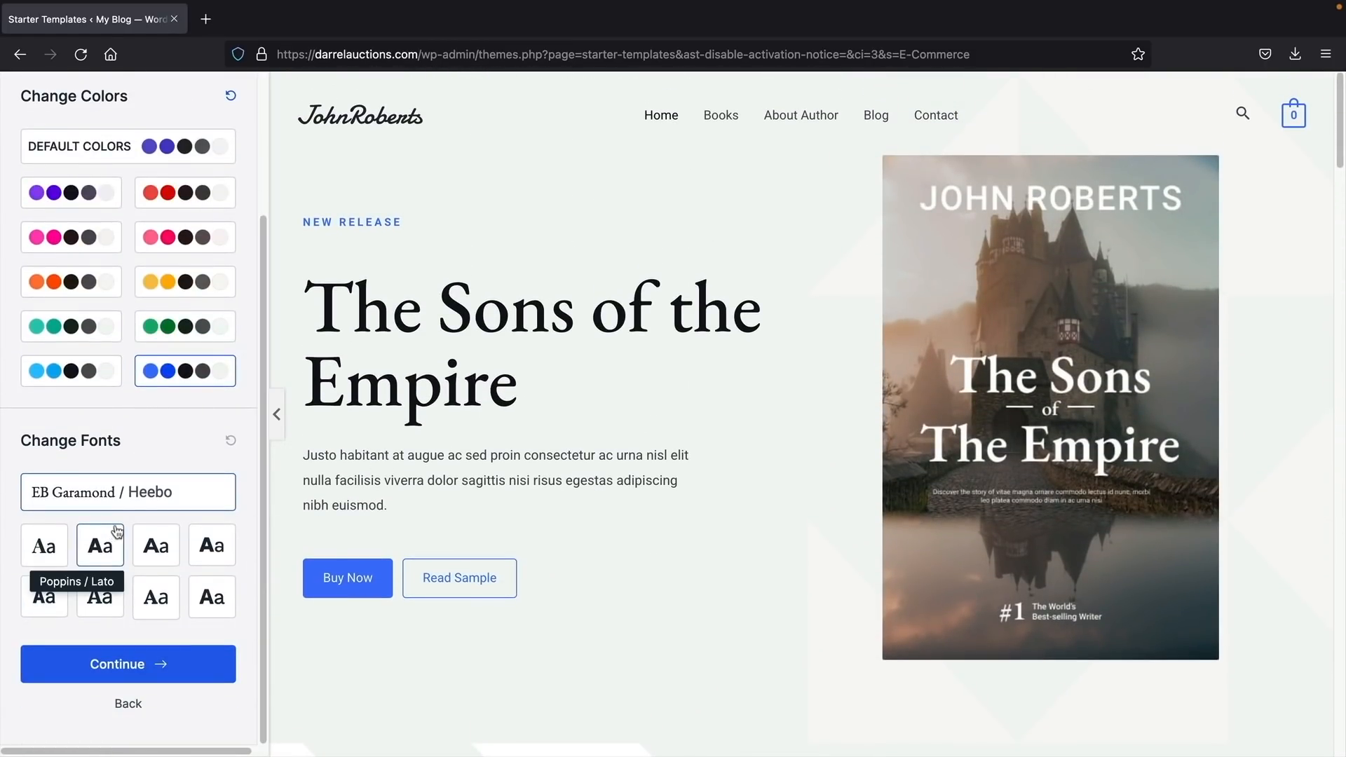
{"action": "left_click", "coordinate": [132, 664]}
{"action": "scroll", "coordinate": [356, 517], "scroll_direction": "down", "scroll_amount": 2}
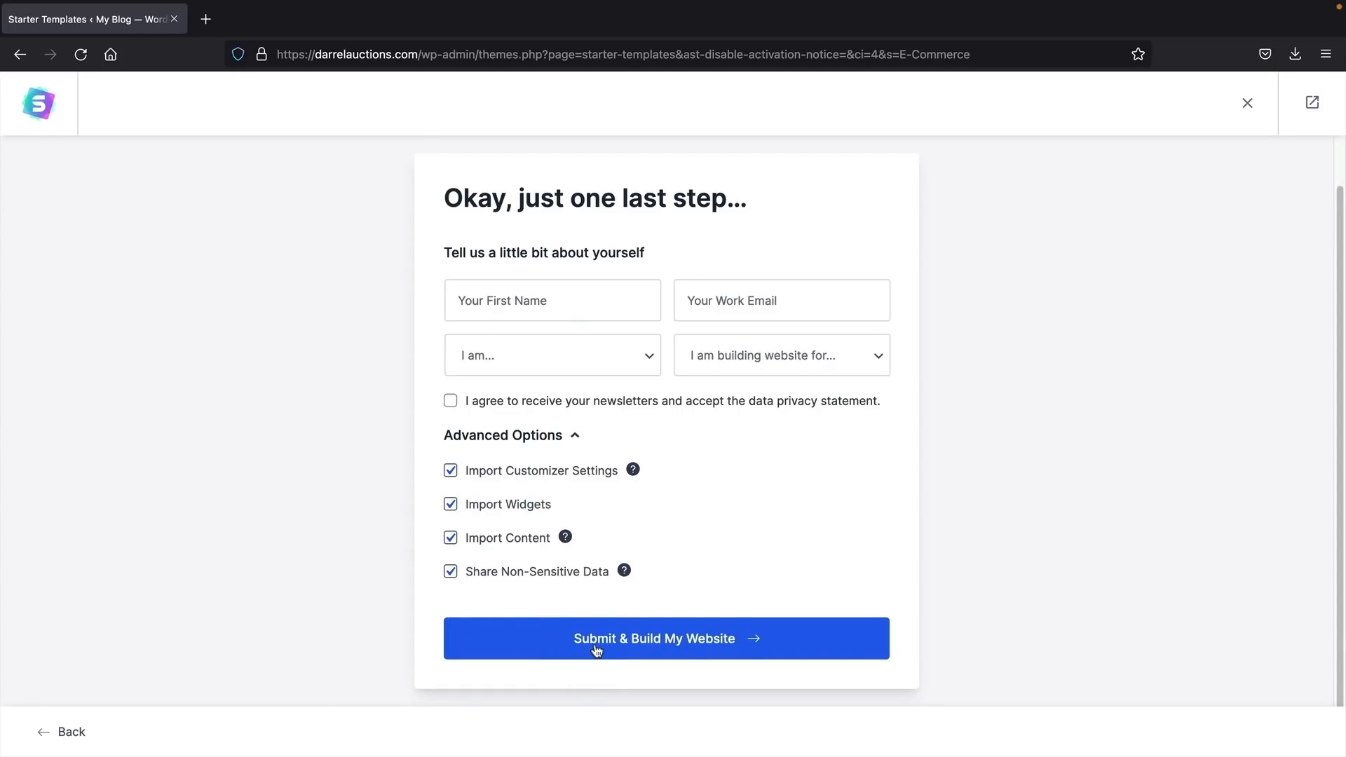
Build the Book Store website and view the finished homepage
{"action": "left_click", "coordinate": [597, 650]}
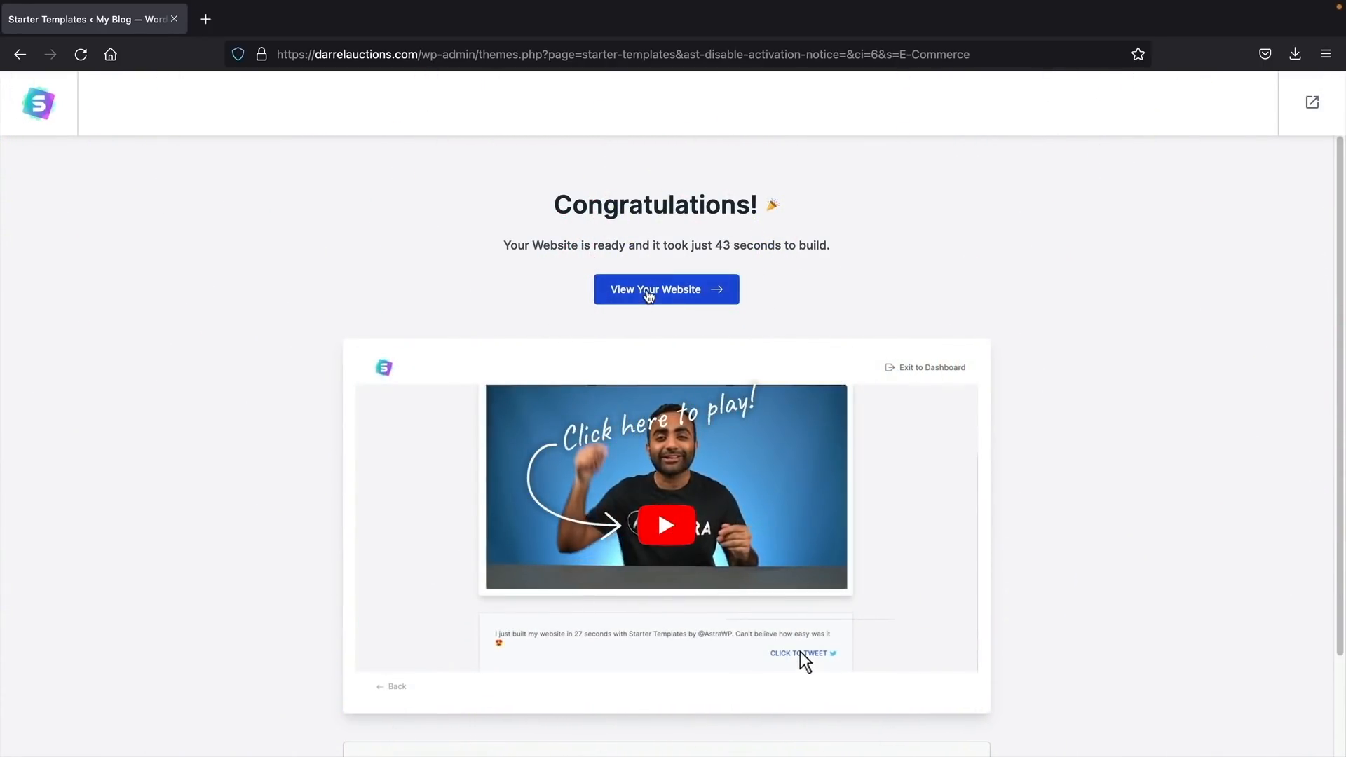
{"action": "left_click", "coordinate": [663, 293]}
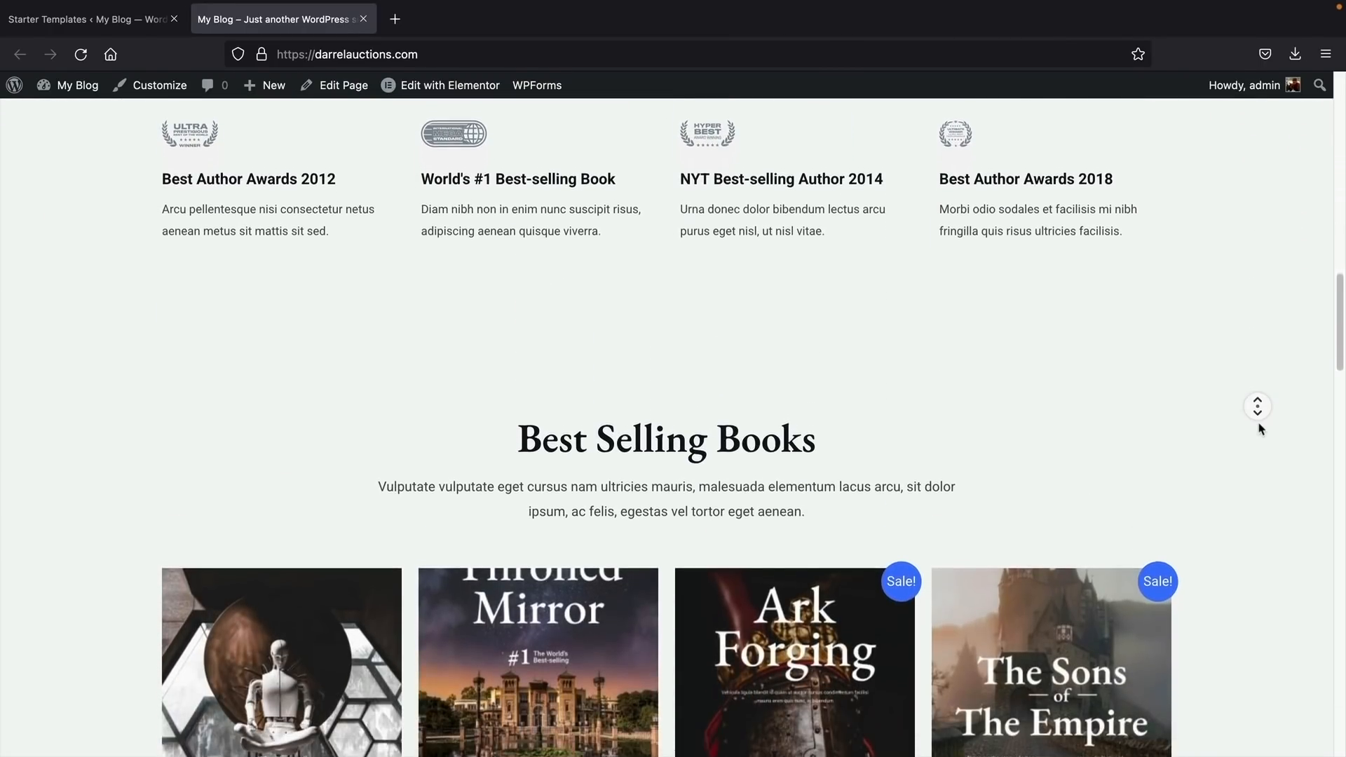
{"action": "left_click", "coordinate": [1259, 429]}
{"action": "scroll", "coordinate": [1248, 414], "scroll_direction": "up", "scroll_amount": 1}
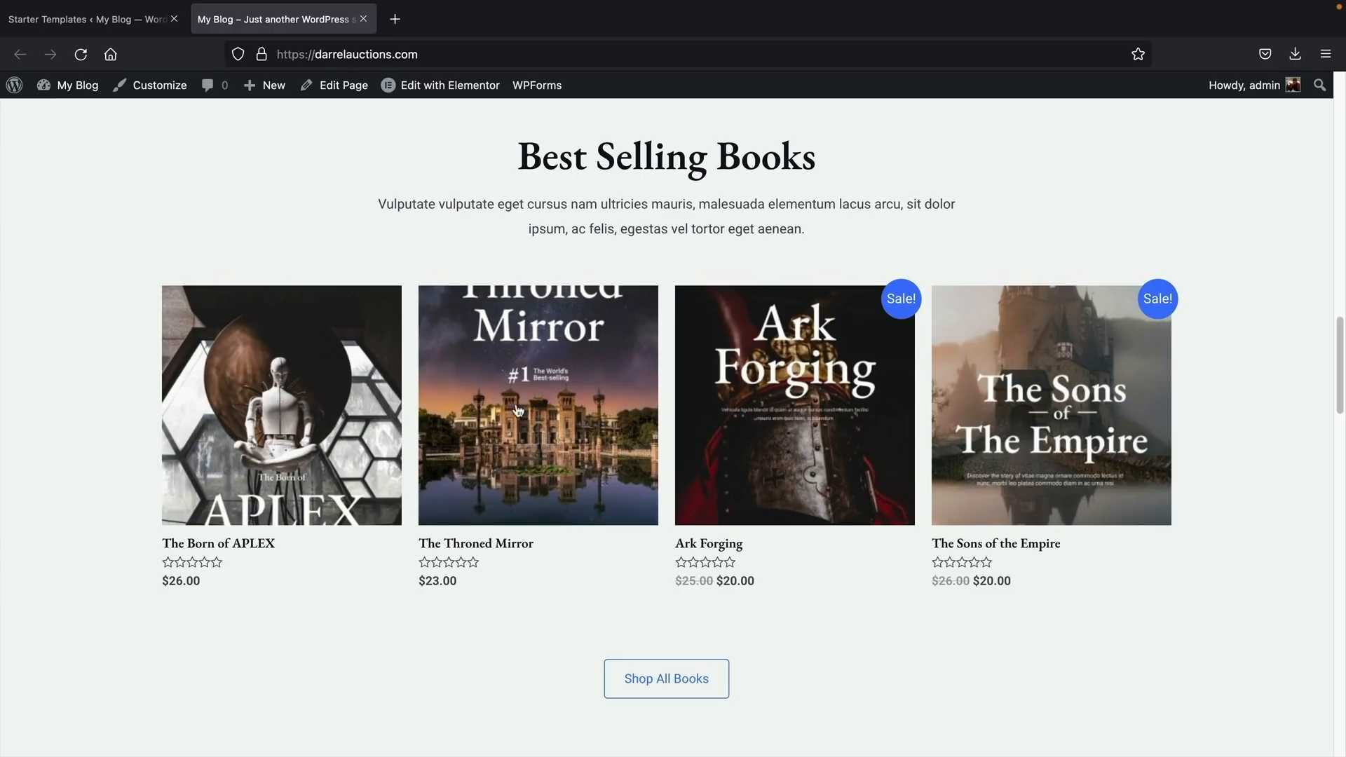
{"action": "left_click_drag", "start_coordinate": [1339, 365], "coordinate": [1339, 98]}
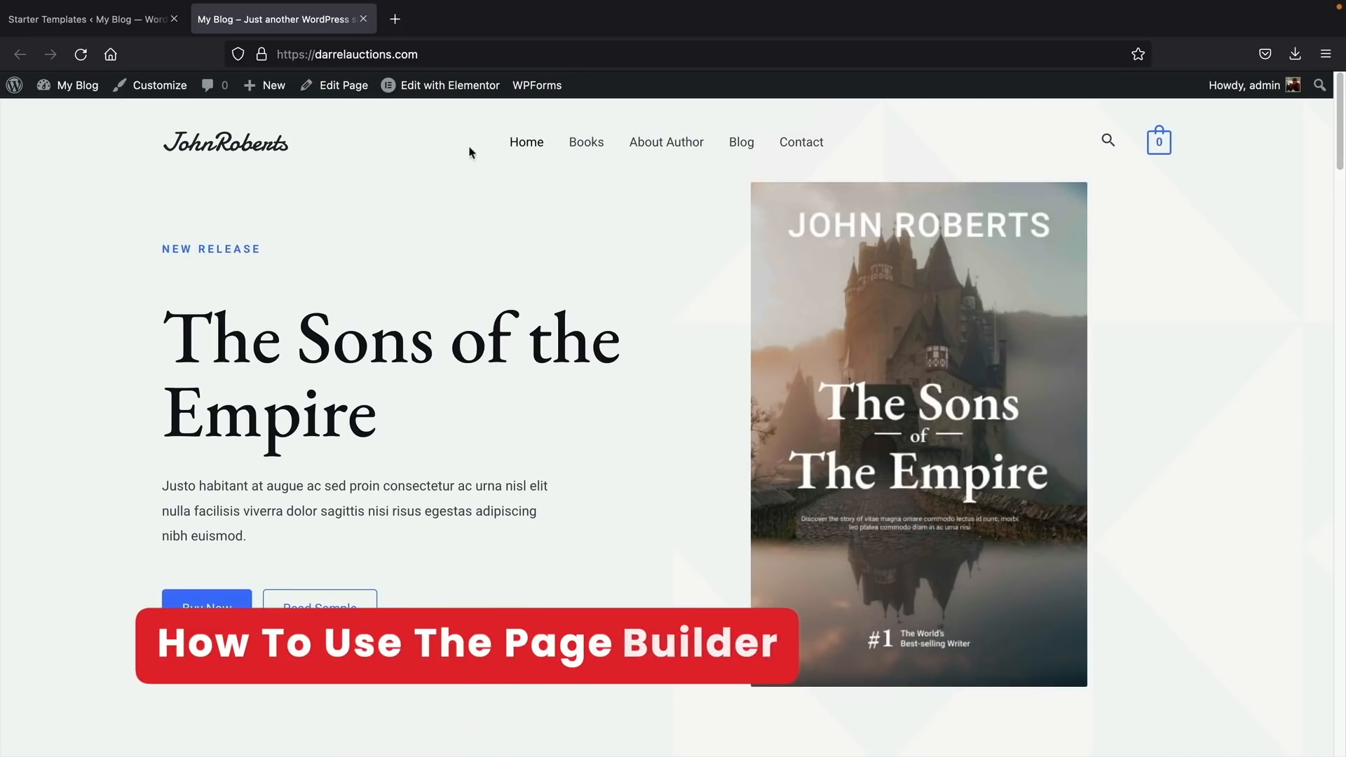
Open the home page in Elementor with the Navigator closed
{"action": "mouse_move", "coordinate": [440, 86]}
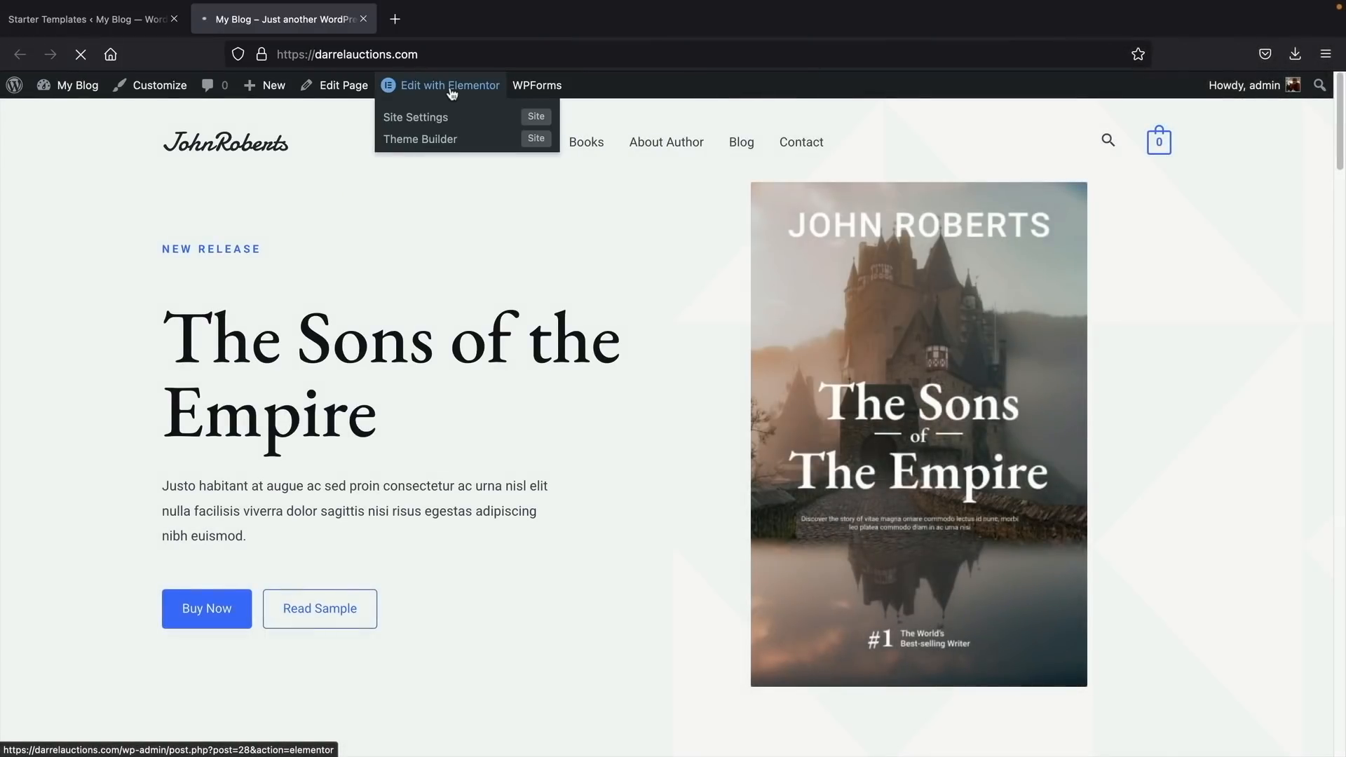
{"action": "left_click", "coordinate": [464, 64]}
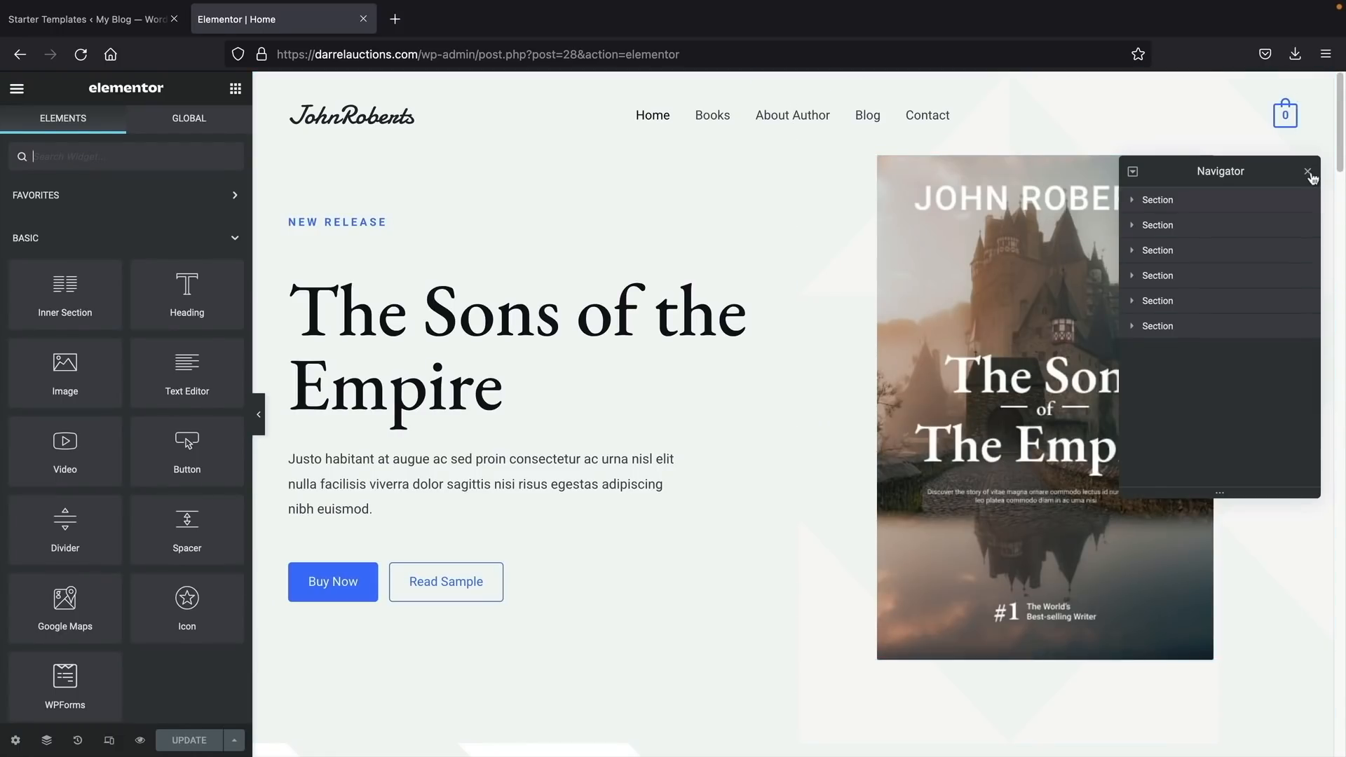
{"action": "left_click", "coordinate": [1312, 174]}
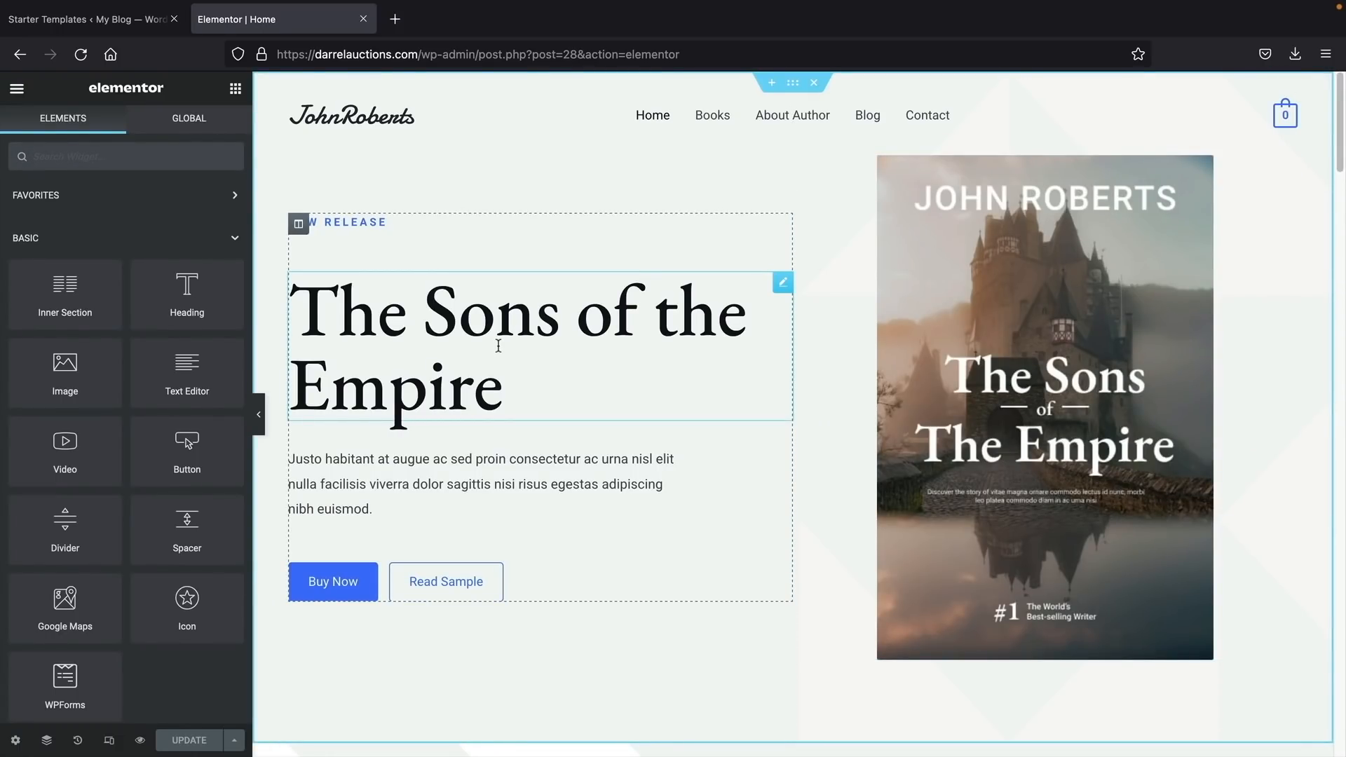
Add a Button widget below 'The Sons of the Empire' heading
{"action": "scroll", "coordinate": [203, 350], "scroll_direction": "down", "scroll_amount": 4}
{"action": "scroll", "coordinate": [202, 350], "scroll_direction": "down", "scroll_amount": 12}
{"action": "scroll", "coordinate": [202, 355], "scroll_direction": "down", "scroll_amount": 8}
{"action": "scroll", "coordinate": [200, 393], "scroll_direction": "up", "scroll_amount": 6}
{"action": "scroll", "coordinate": [196, 419], "scroll_direction": "up", "scroll_amount": 15}
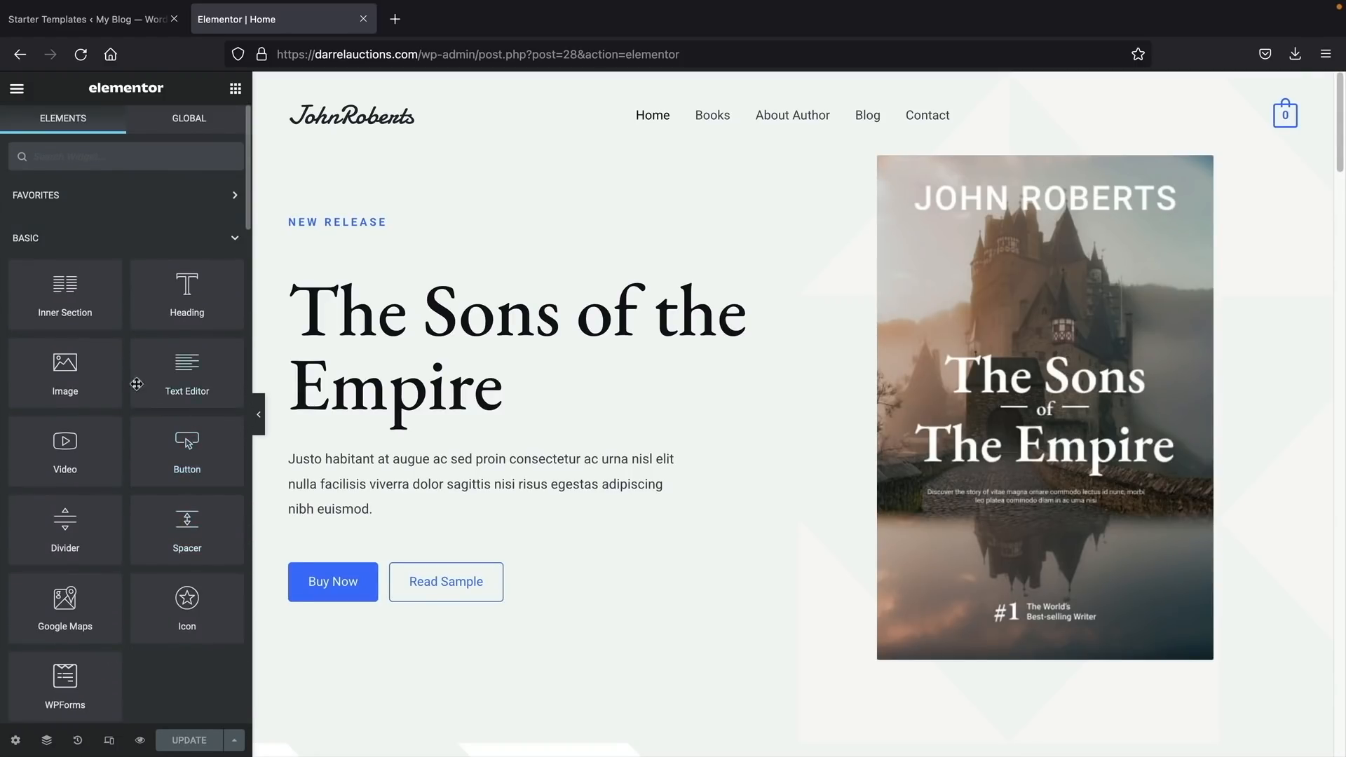
{"action": "scroll", "coordinate": [116, 661], "scroll_direction": "down", "scroll_amount": 1}
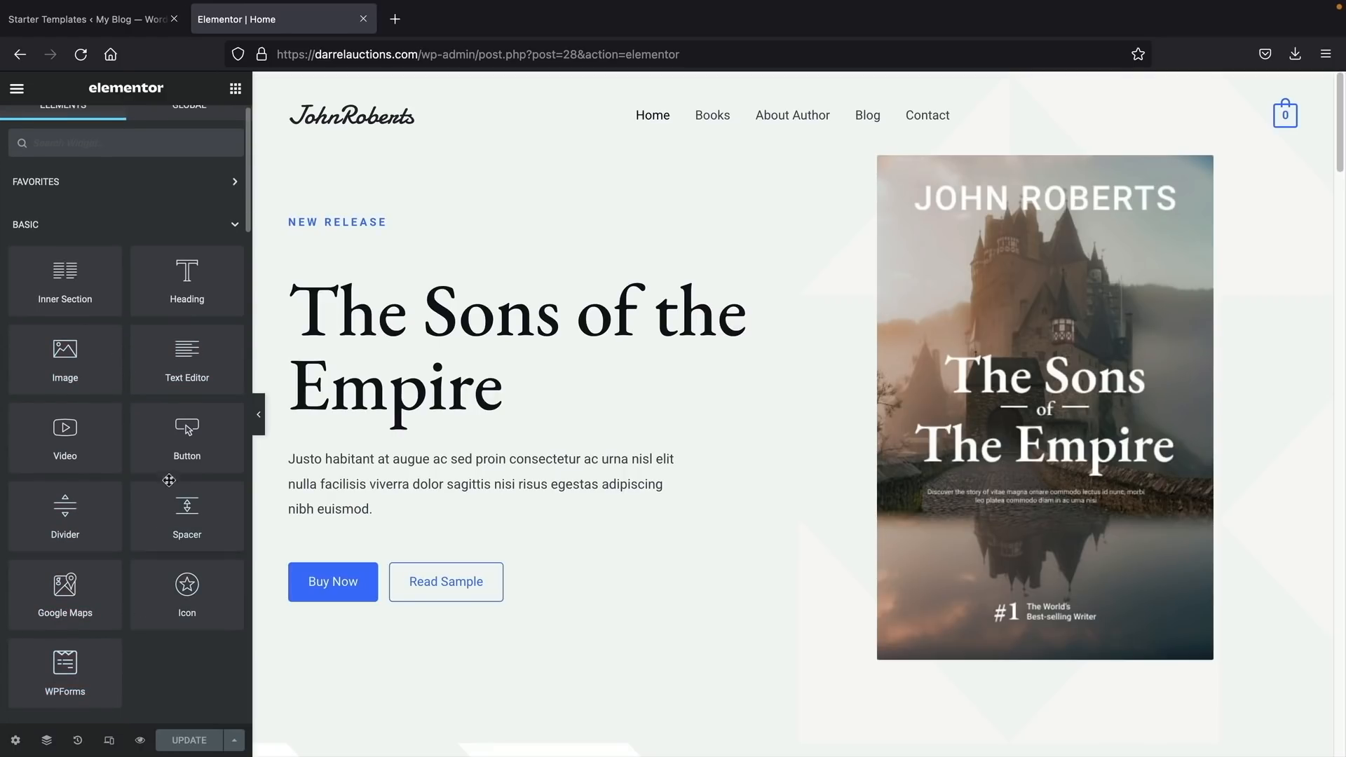
{"action": "left_click_drag", "start_coordinate": [182, 432], "coordinate": [362, 423]}
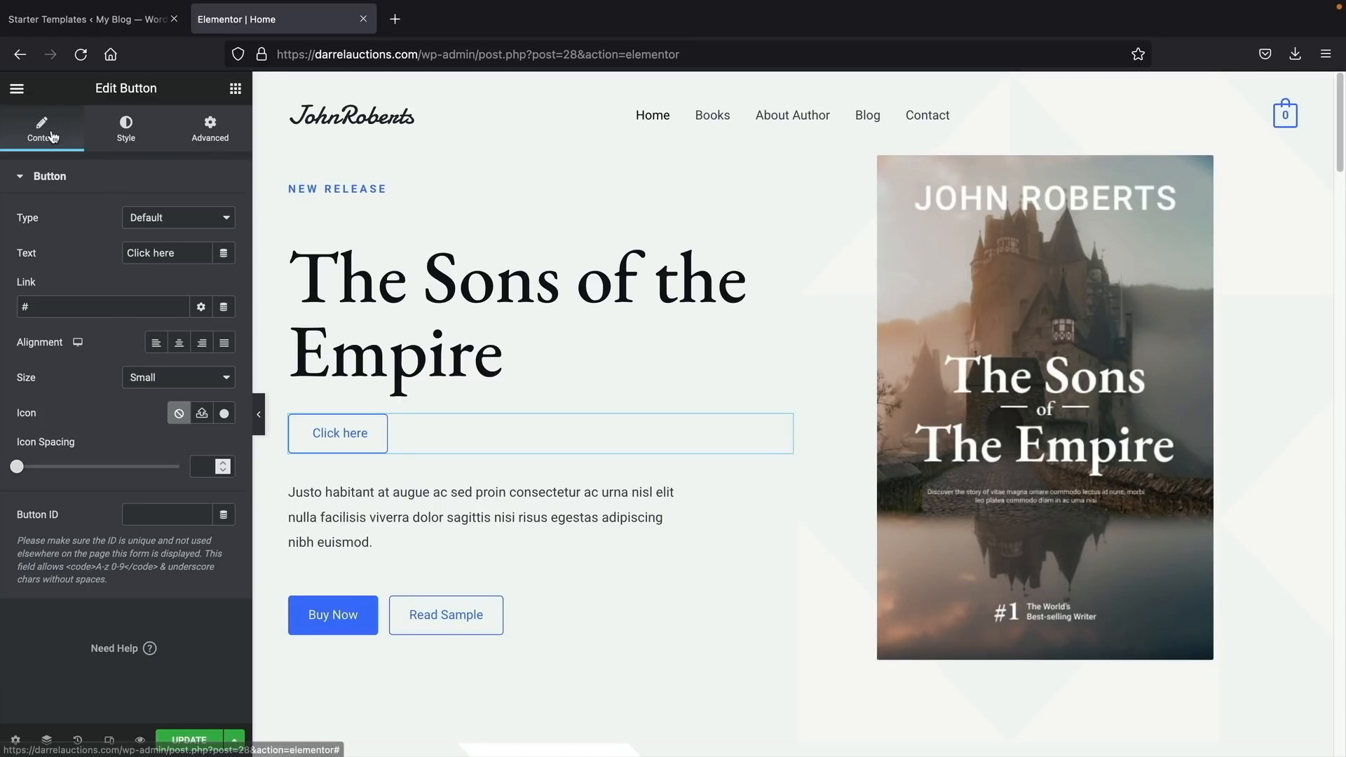
Change the new button's label from 'Click here' to 'Buy Now'
{"action": "left_click", "coordinate": [124, 142]}
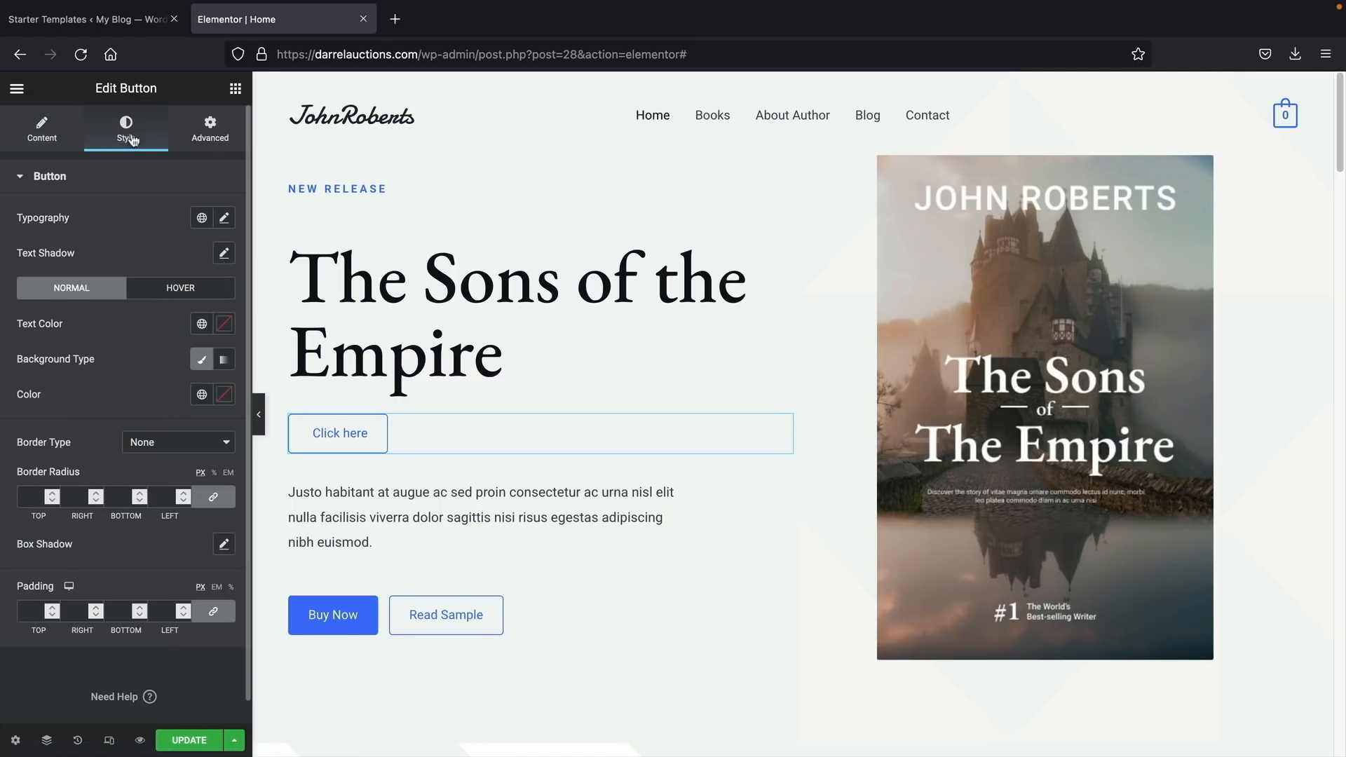
{"action": "left_click", "coordinate": [209, 136]}
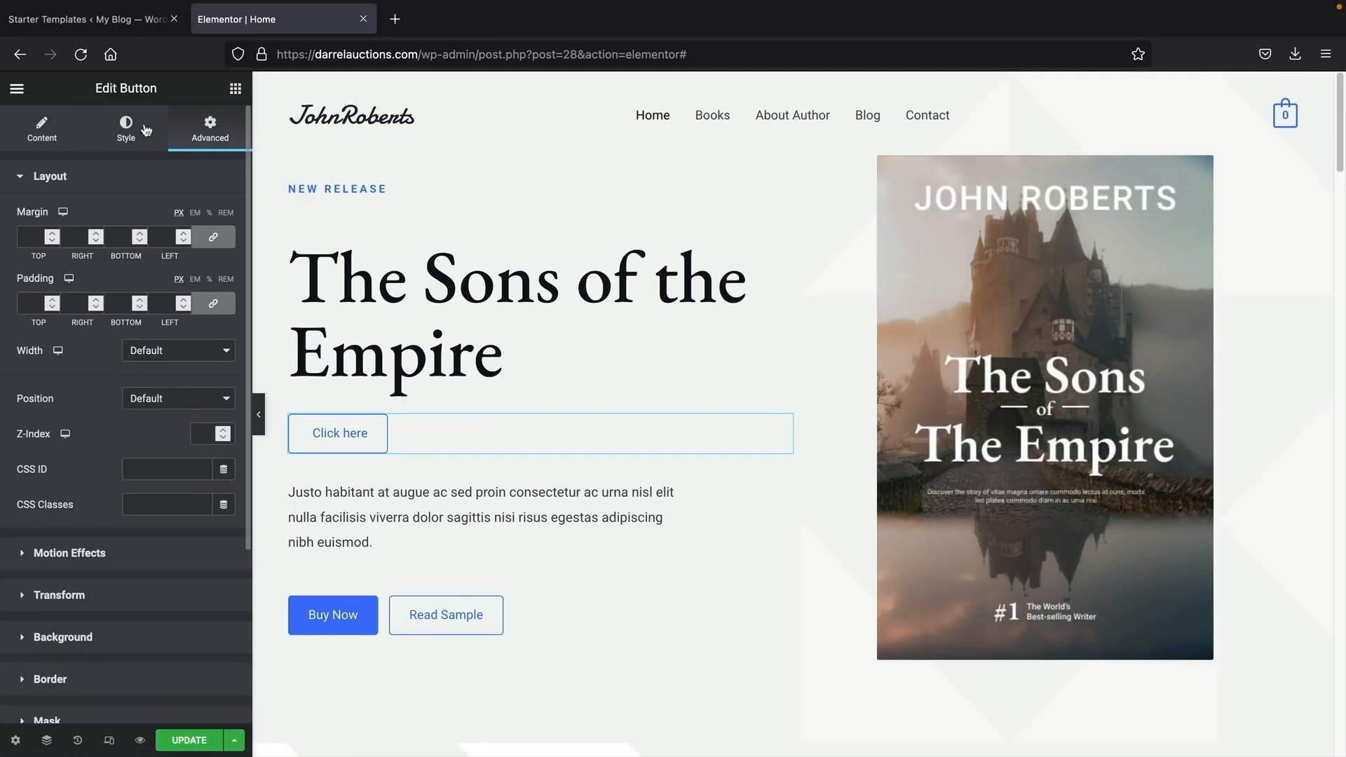
{"action": "left_click", "coordinate": [38, 138]}
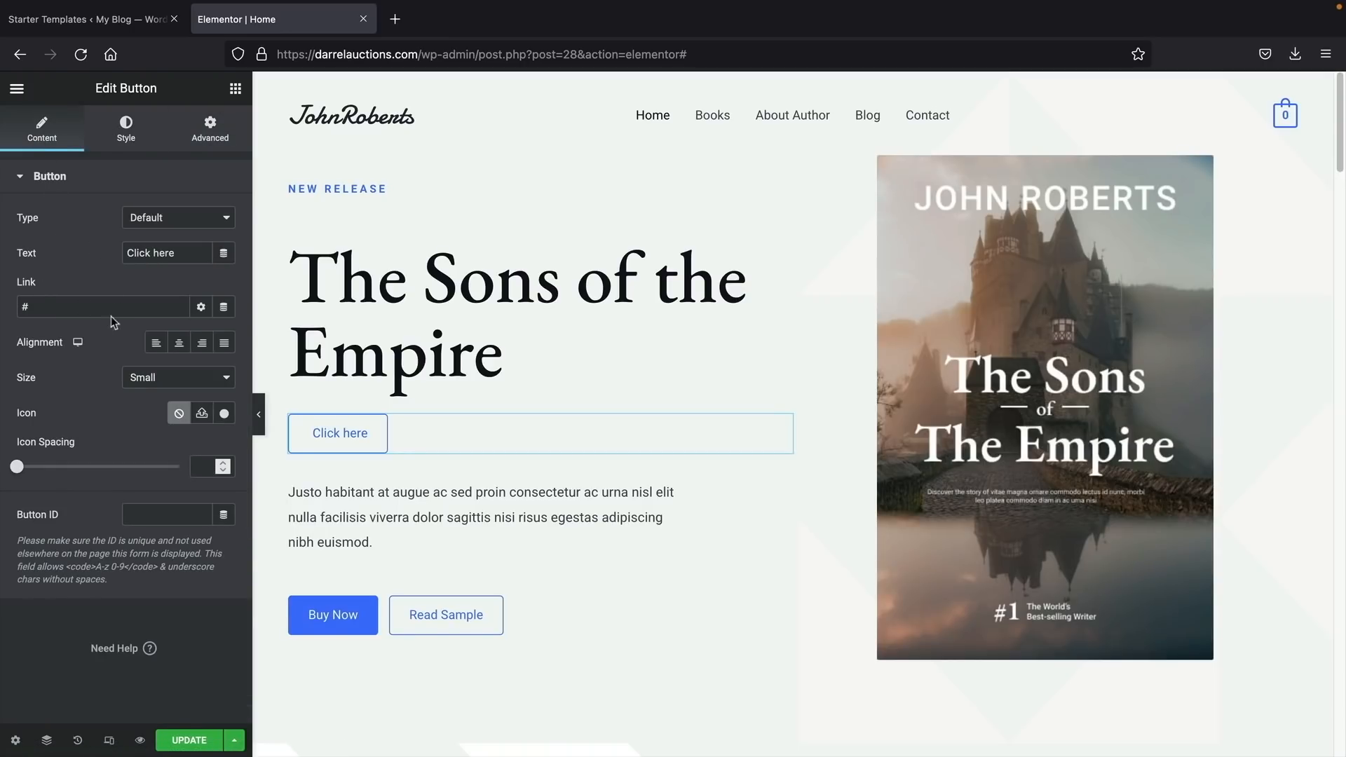
{"action": "left_click_drag", "start_coordinate": [187, 257], "coordinate": [77, 265]}
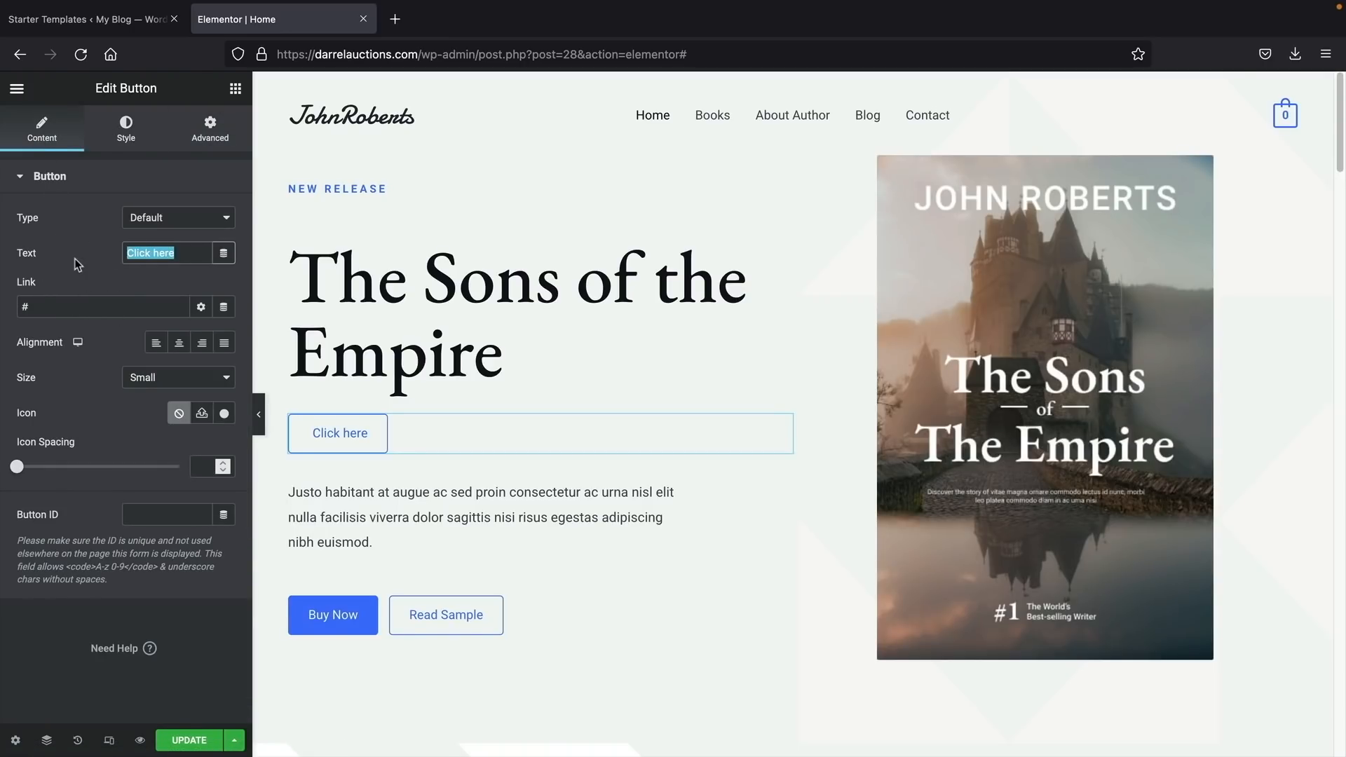
{"action": "type", "text": "Buy Now"}
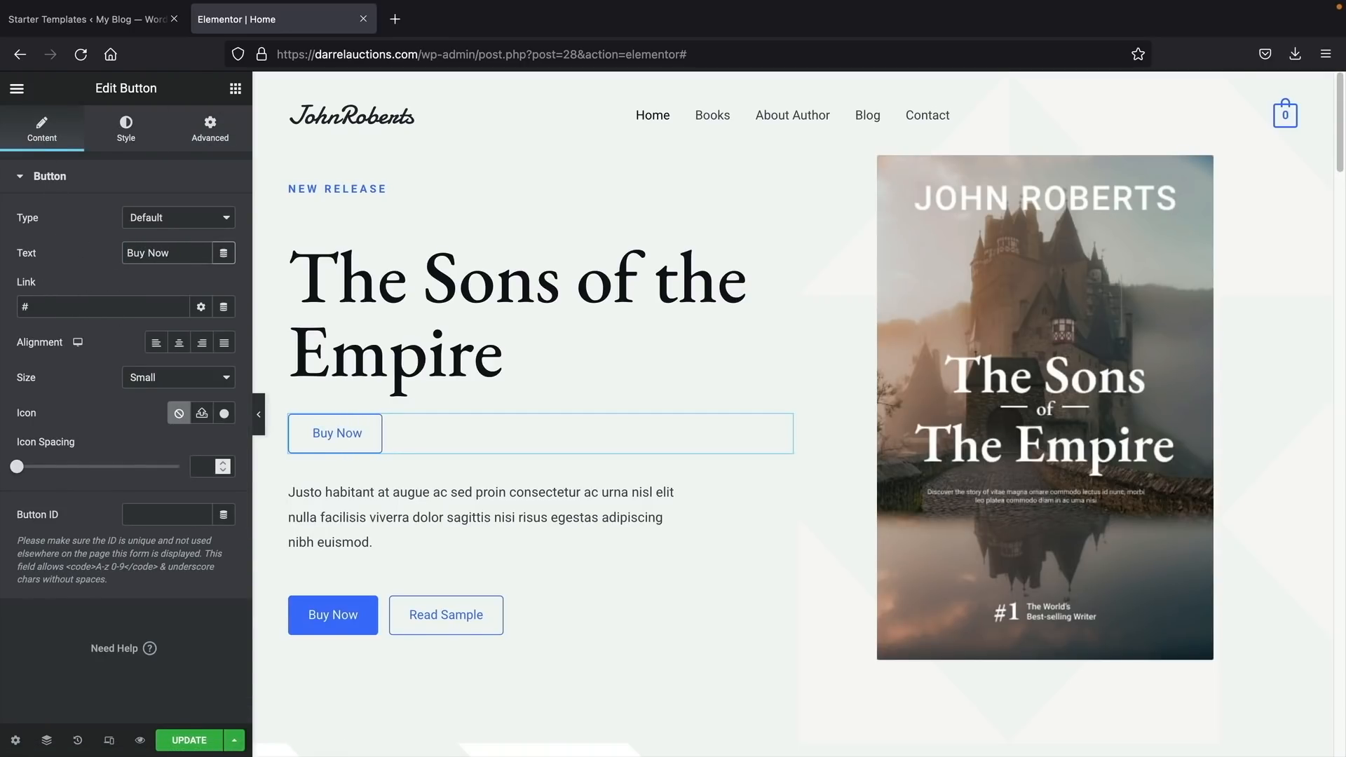
{"action": "key", "text": "Tab"}
Try center and right alignment, then left-align the button
{"action": "left_click", "coordinate": [179, 344]}
{"action": "left_click", "coordinate": [202, 343]}
{"action": "left_click", "coordinate": [179, 343]}
{"action": "left_click", "coordinate": [157, 344]}
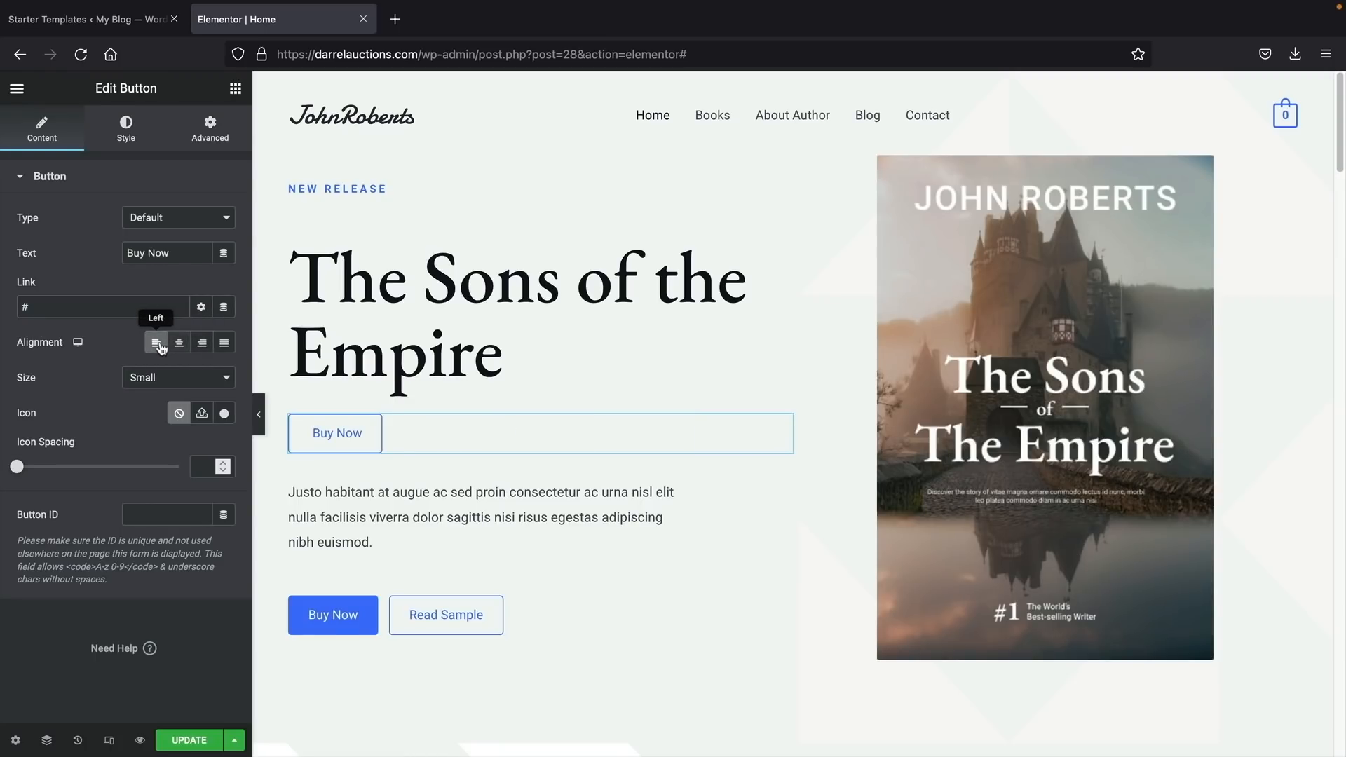
{"action": "left_click", "coordinate": [126, 140]}
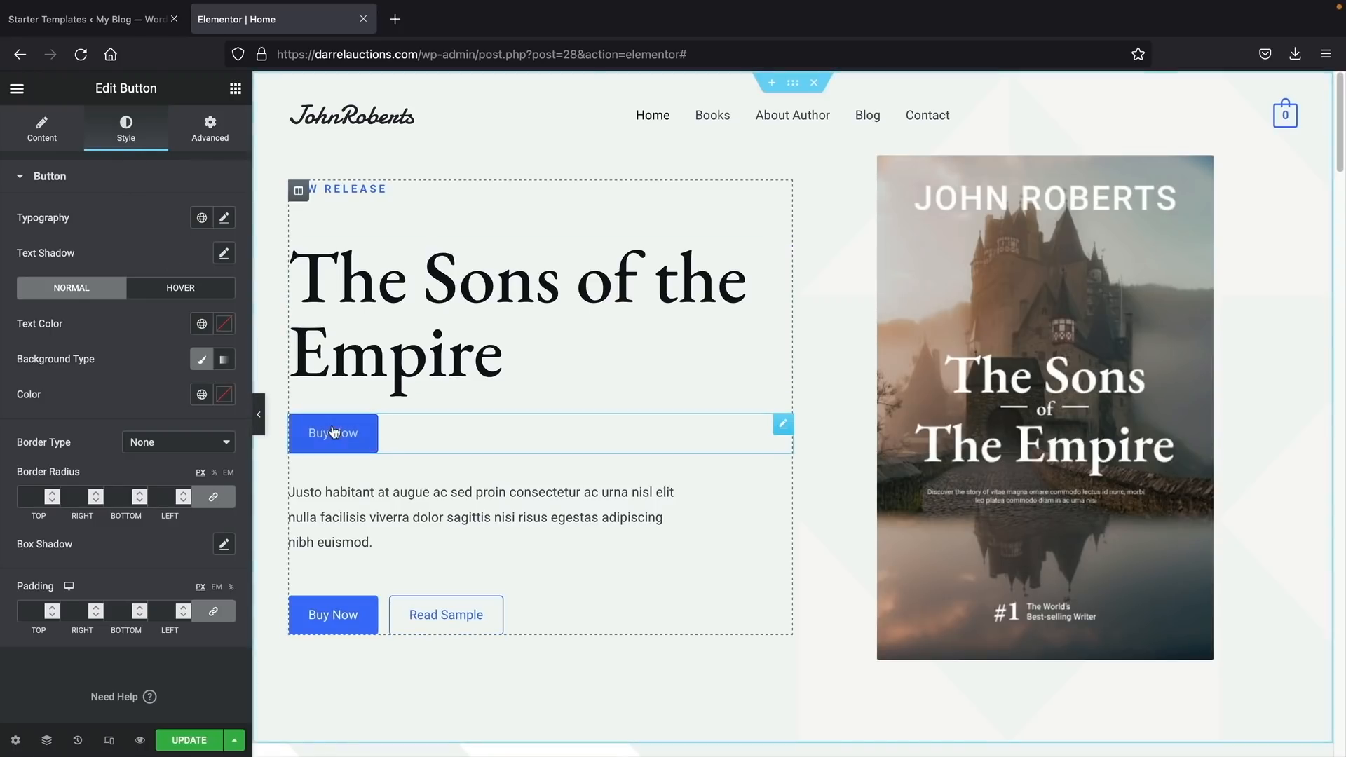
Set the Buy Now button's text colour to near black
{"action": "left_click", "coordinate": [203, 361]}
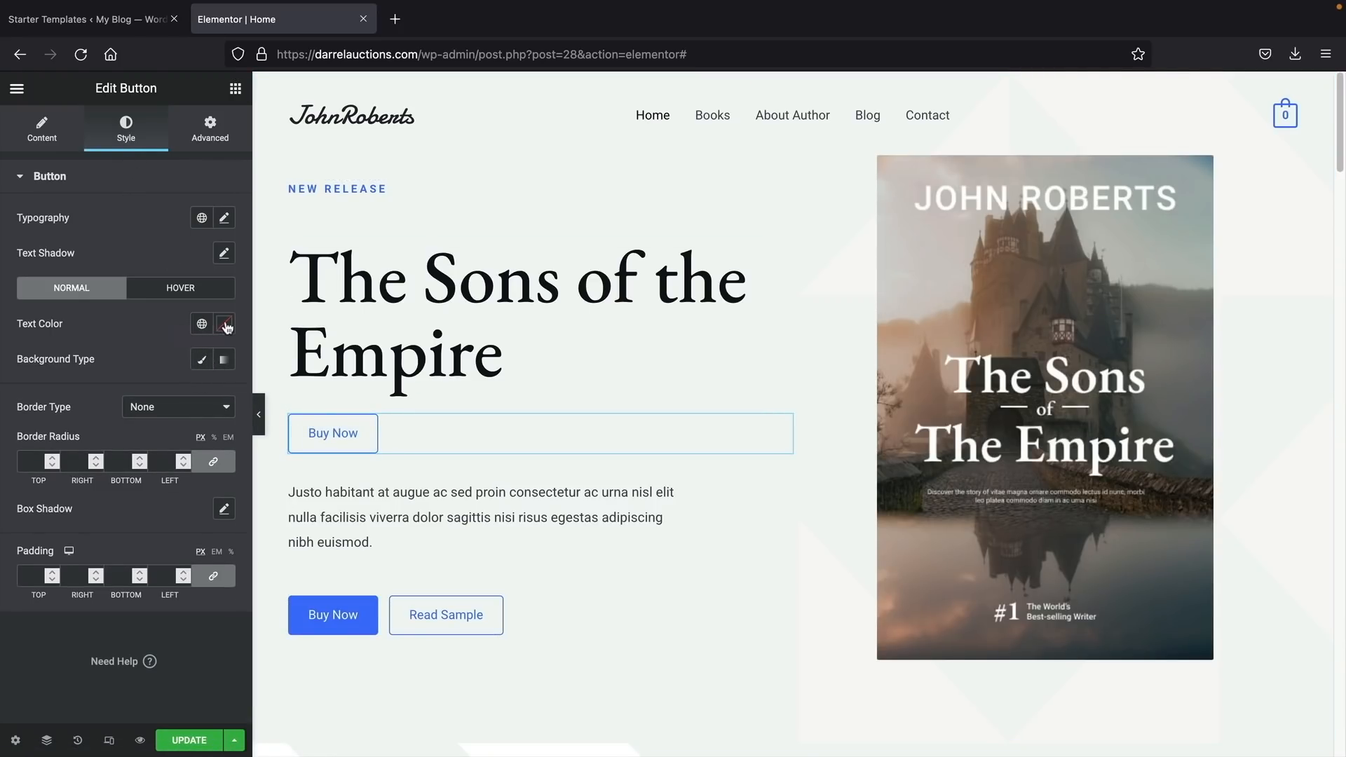
{"action": "left_click", "coordinate": [224, 325]}
{"action": "left_click", "coordinate": [156, 539]}
{"action": "left_click_drag", "start_coordinate": [166, 481], "coordinate": [192, 523]}
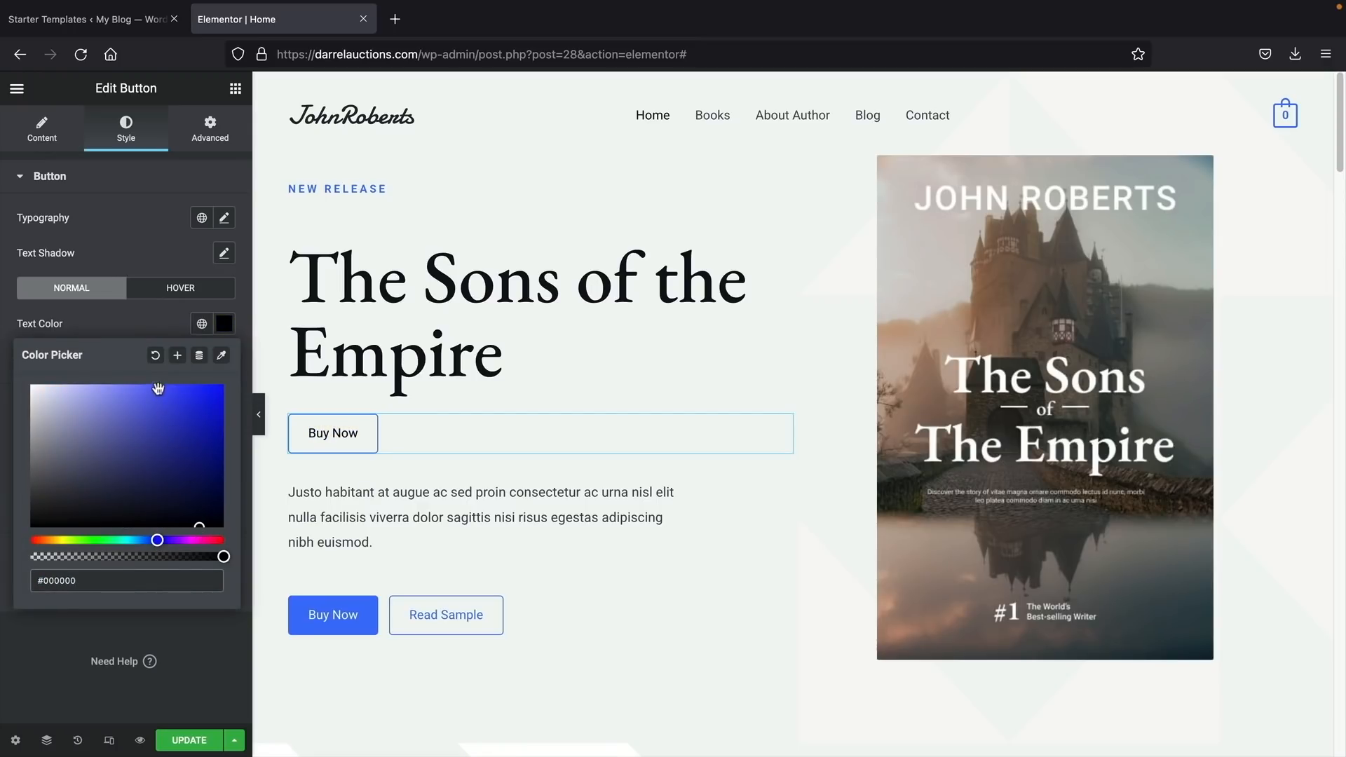
{"action": "left_click", "coordinate": [156, 330]}
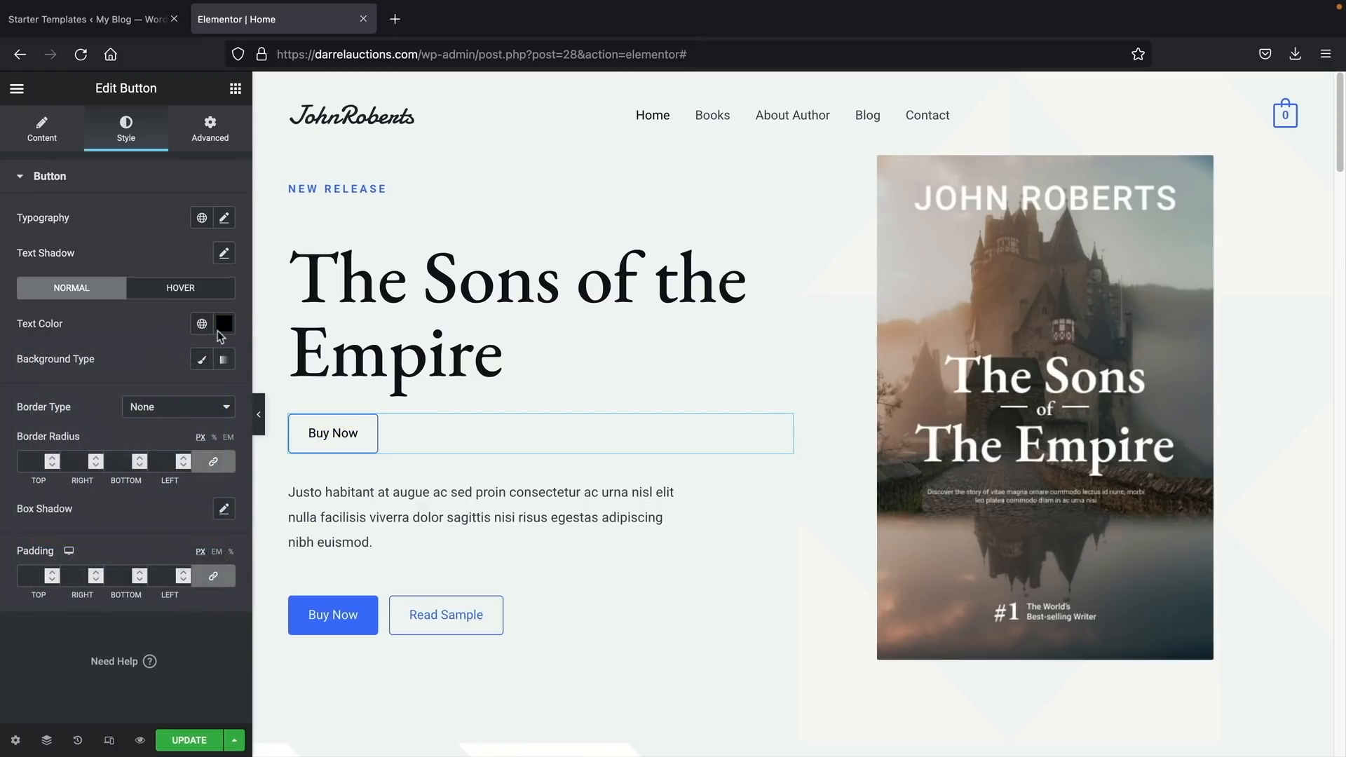
Restore the button background and colour it magenta
{"action": "left_click", "coordinate": [201, 362]}
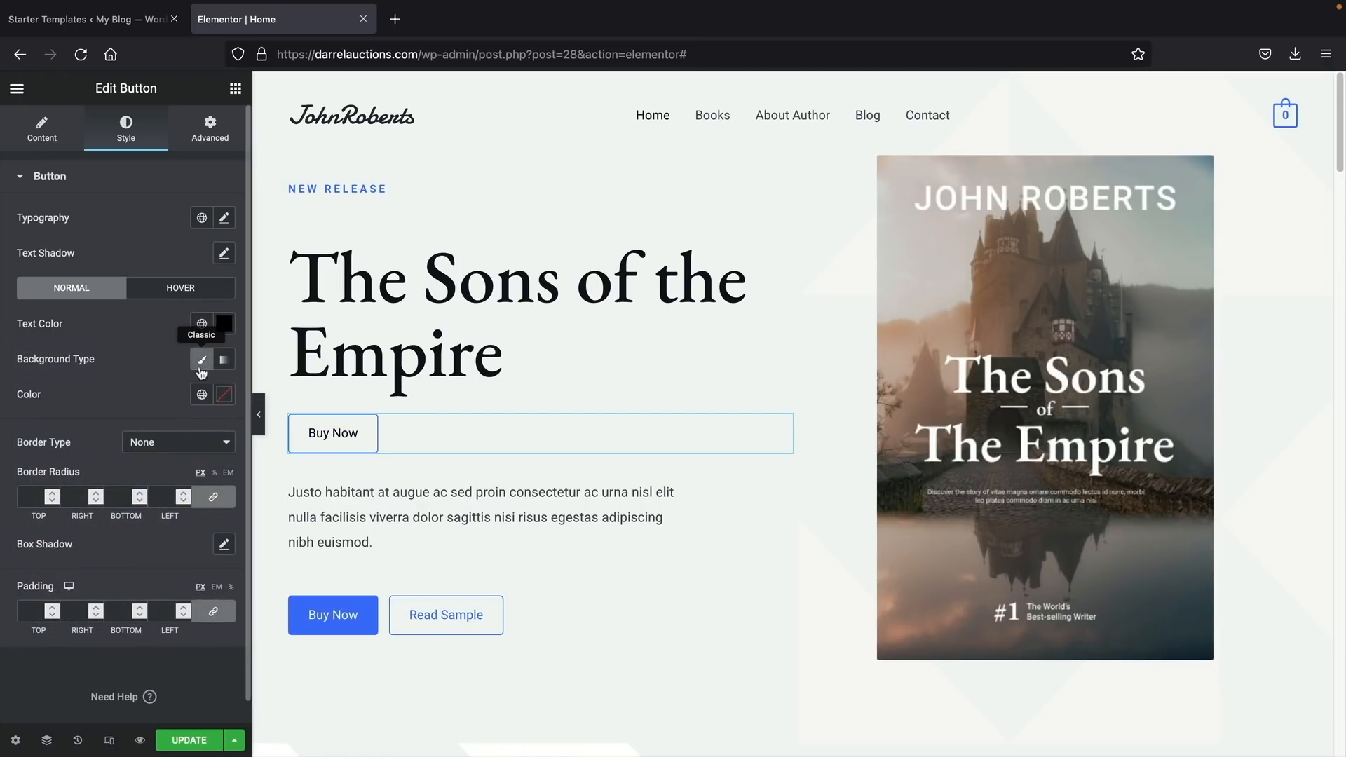
{"action": "left_click", "coordinate": [224, 394]}
{"action": "left_click_drag", "start_coordinate": [159, 592], "coordinate": [223, 462]}
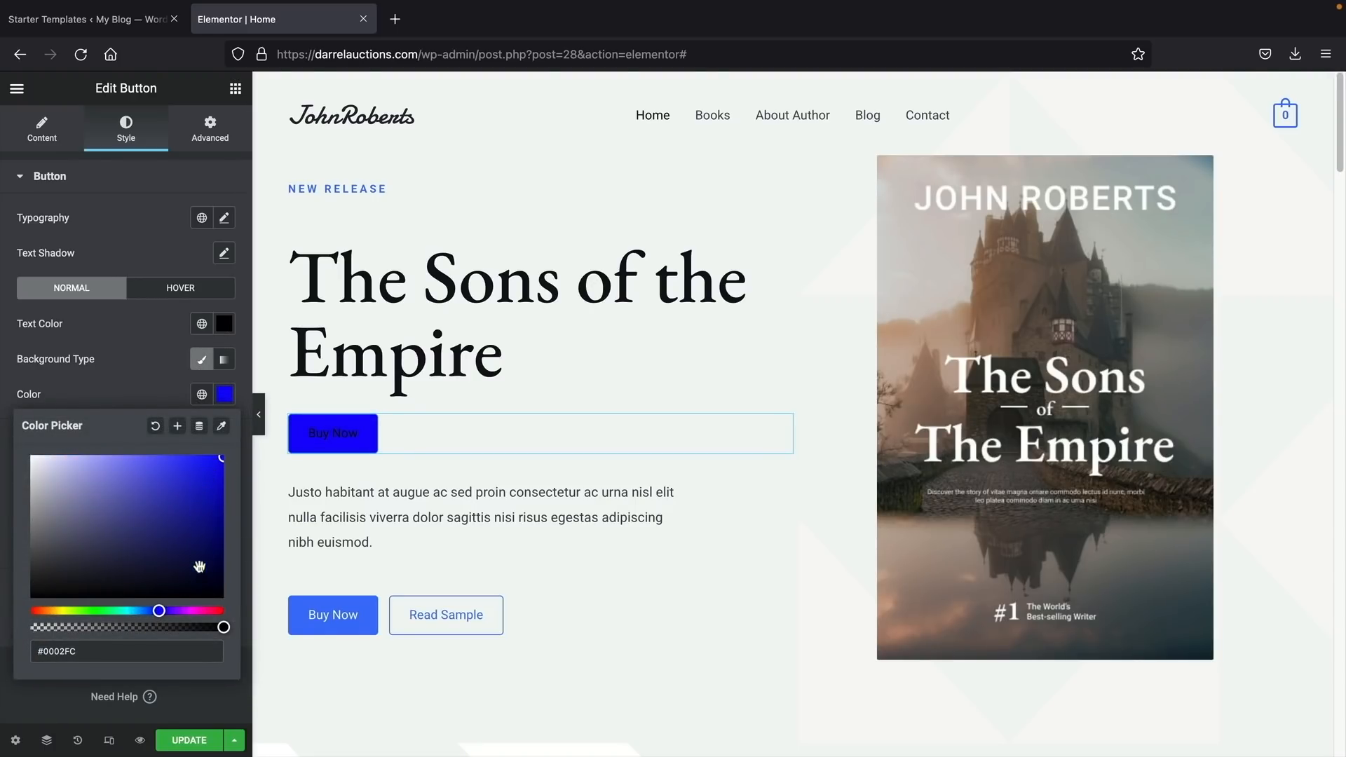
{"action": "left_click", "coordinate": [194, 610]}
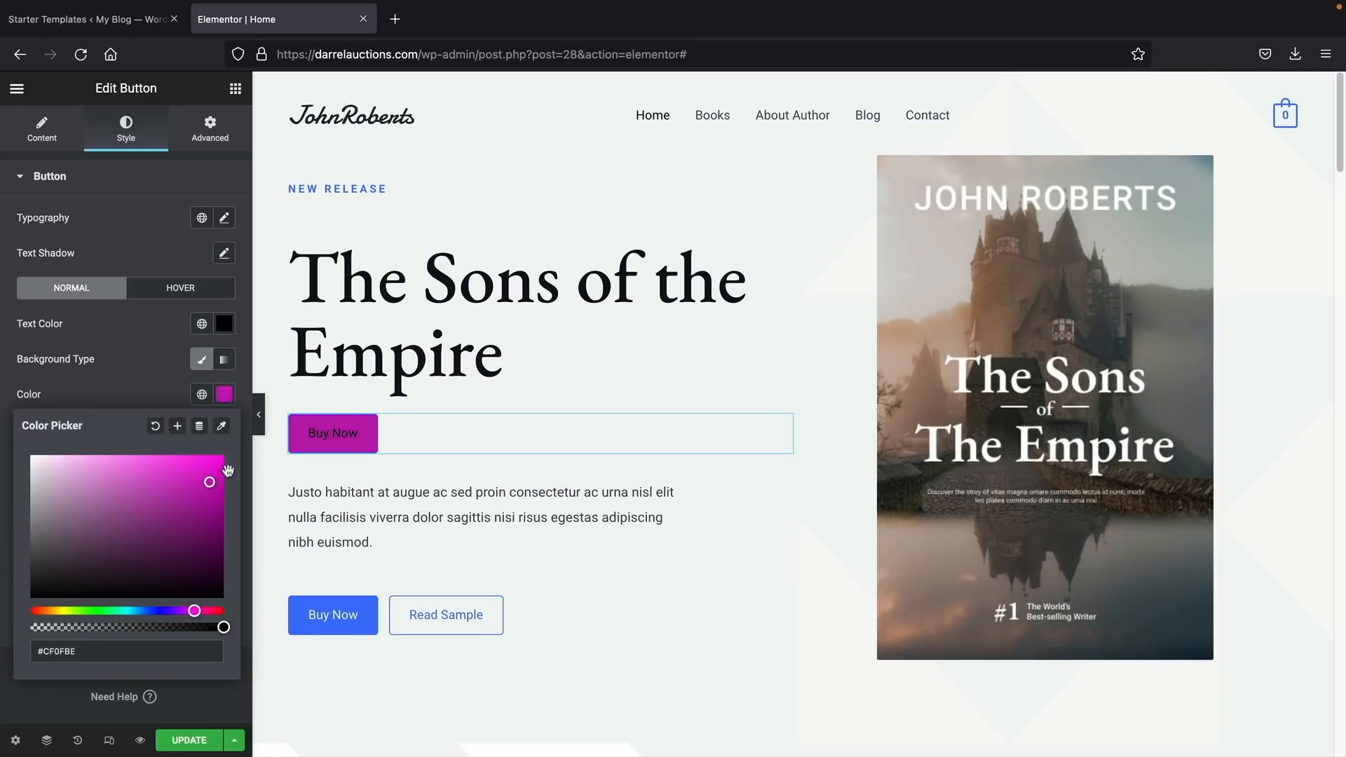
{"action": "left_click", "coordinate": [150, 389]}
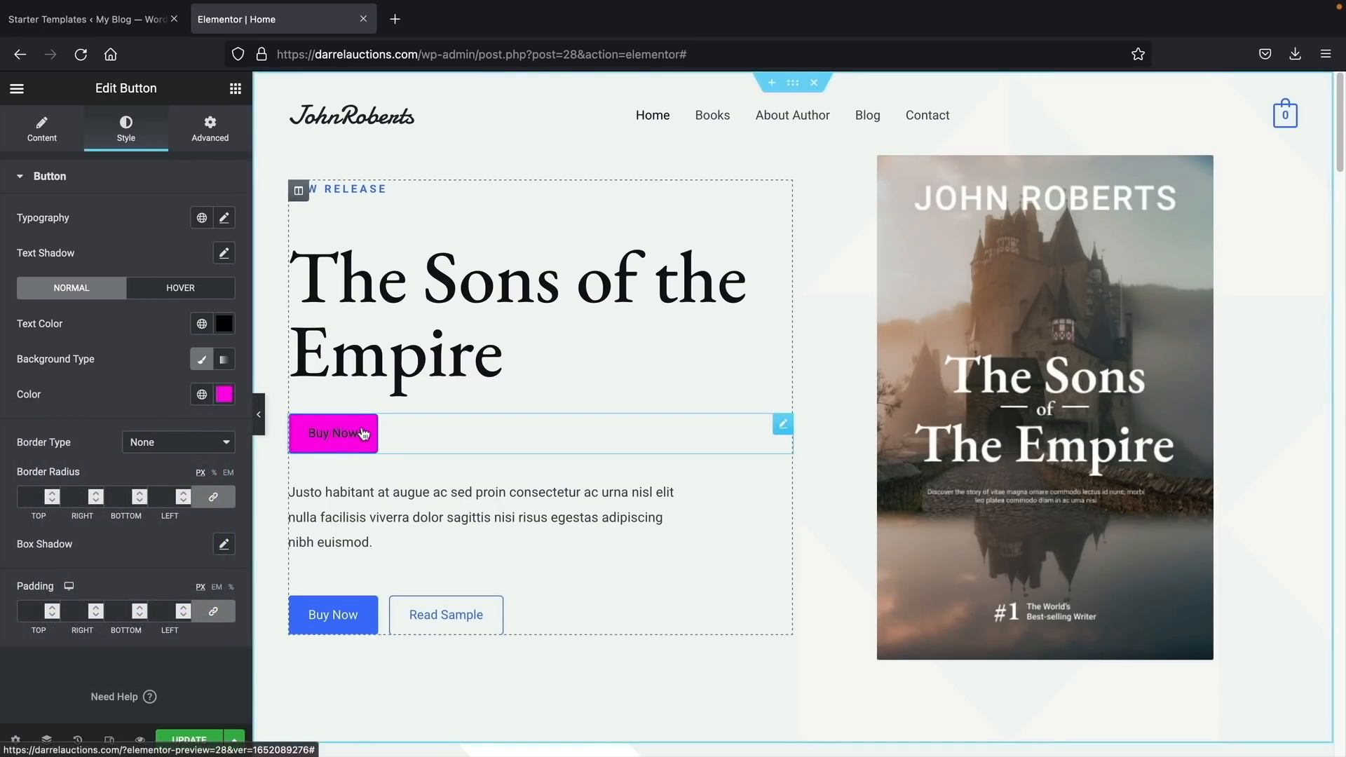
Delete the magenta Buy Now button and duplicate 'The Sons of the Empire' heading
{"action": "right_click", "coordinate": [777, 424]}
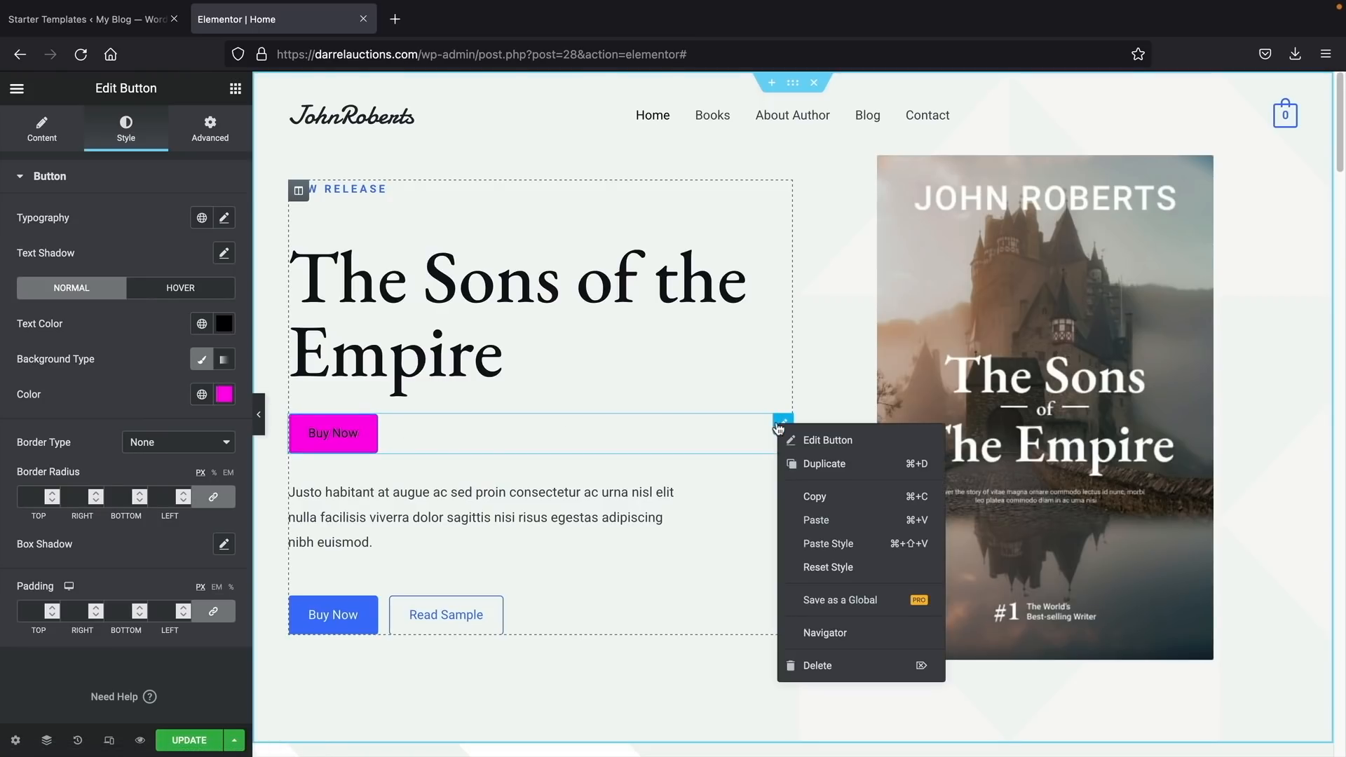
{"action": "left_click", "coordinate": [823, 670]}
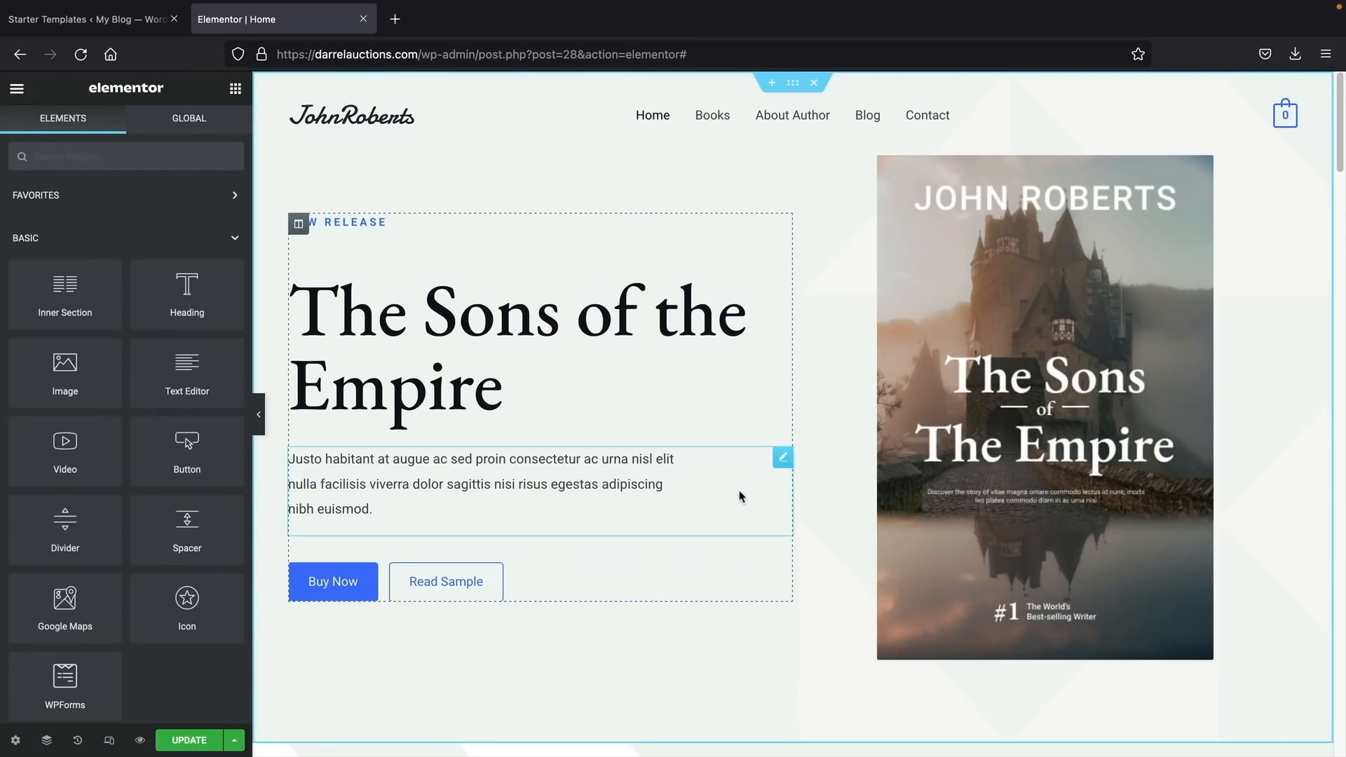
{"action": "right_click", "coordinate": [783, 283]}
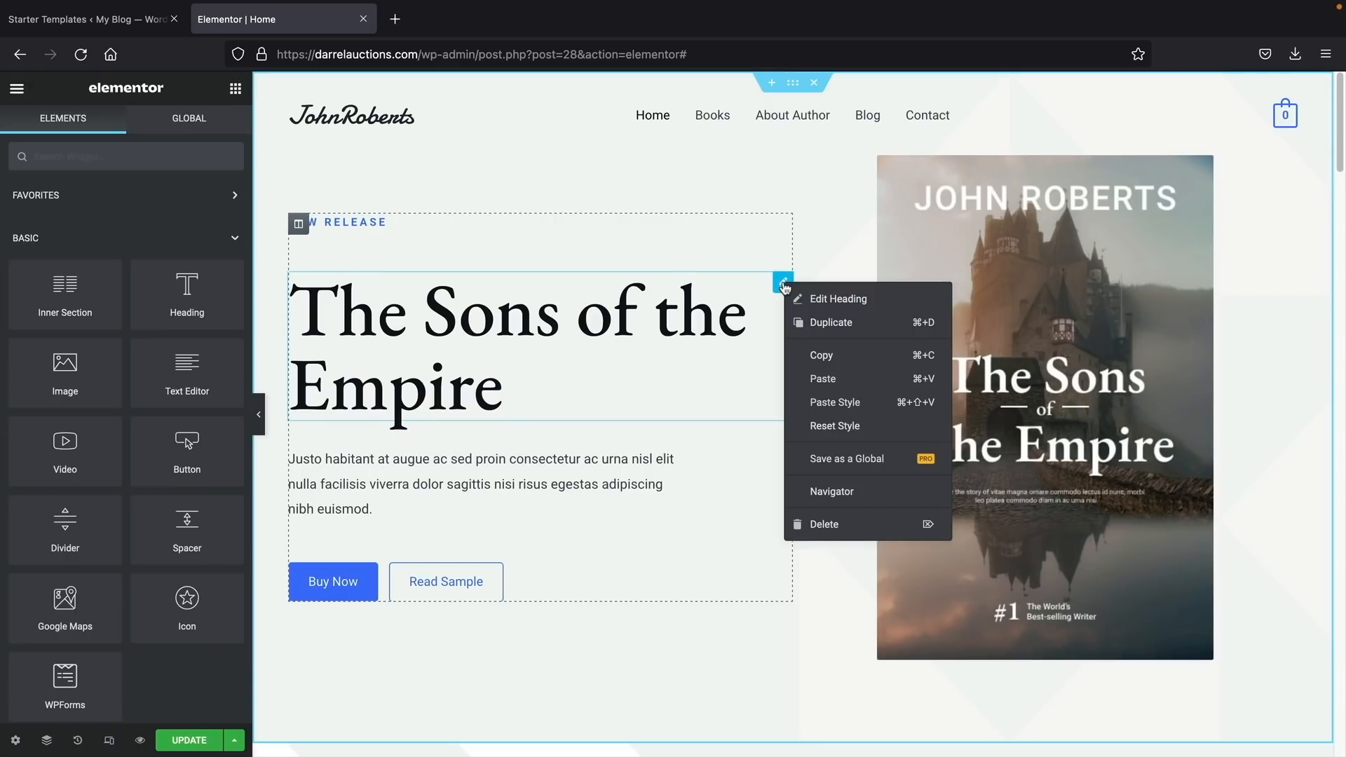
{"action": "left_click", "coordinate": [831, 322]}
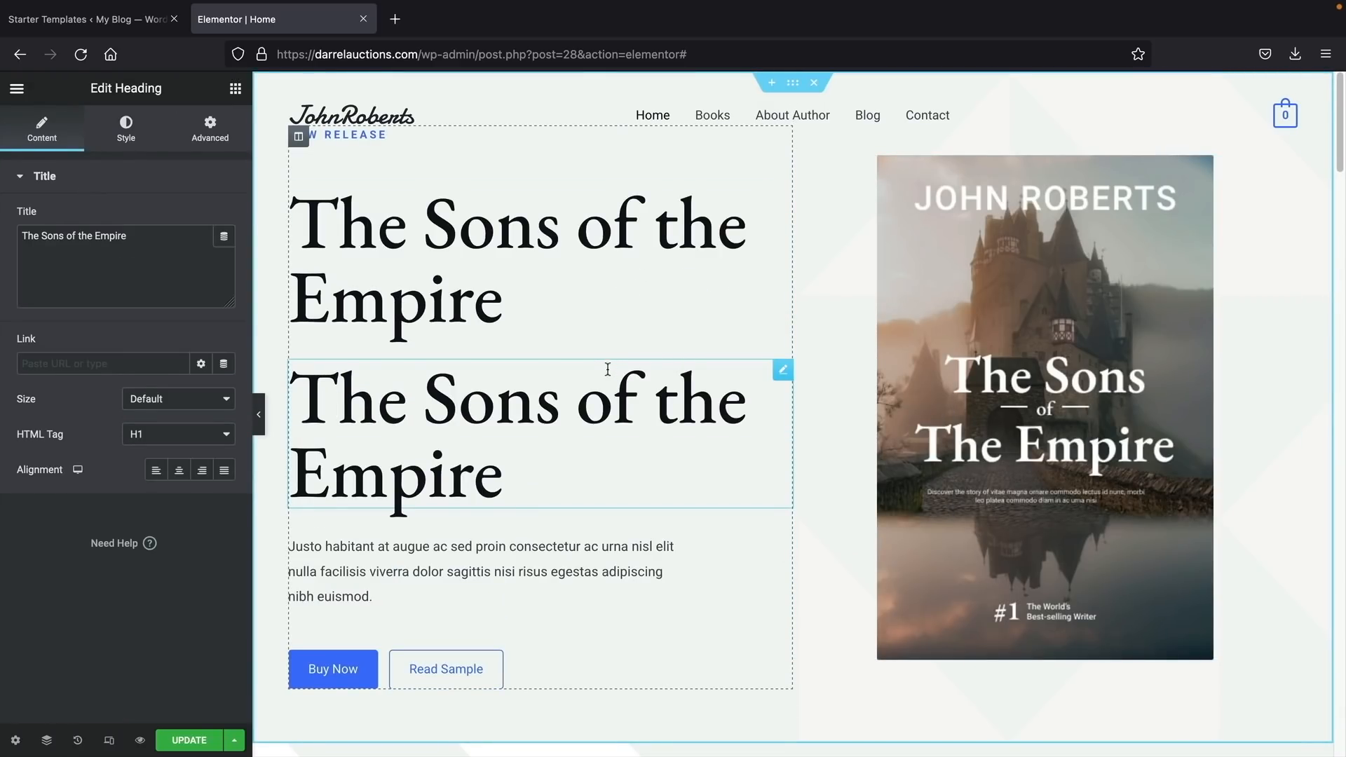
Delete the duplicate heading, retitle the hero 'My New Digital Product!', and select the book cover
{"action": "right_click", "coordinate": [783, 369]}
{"action": "left_click", "coordinate": [840, 612]}
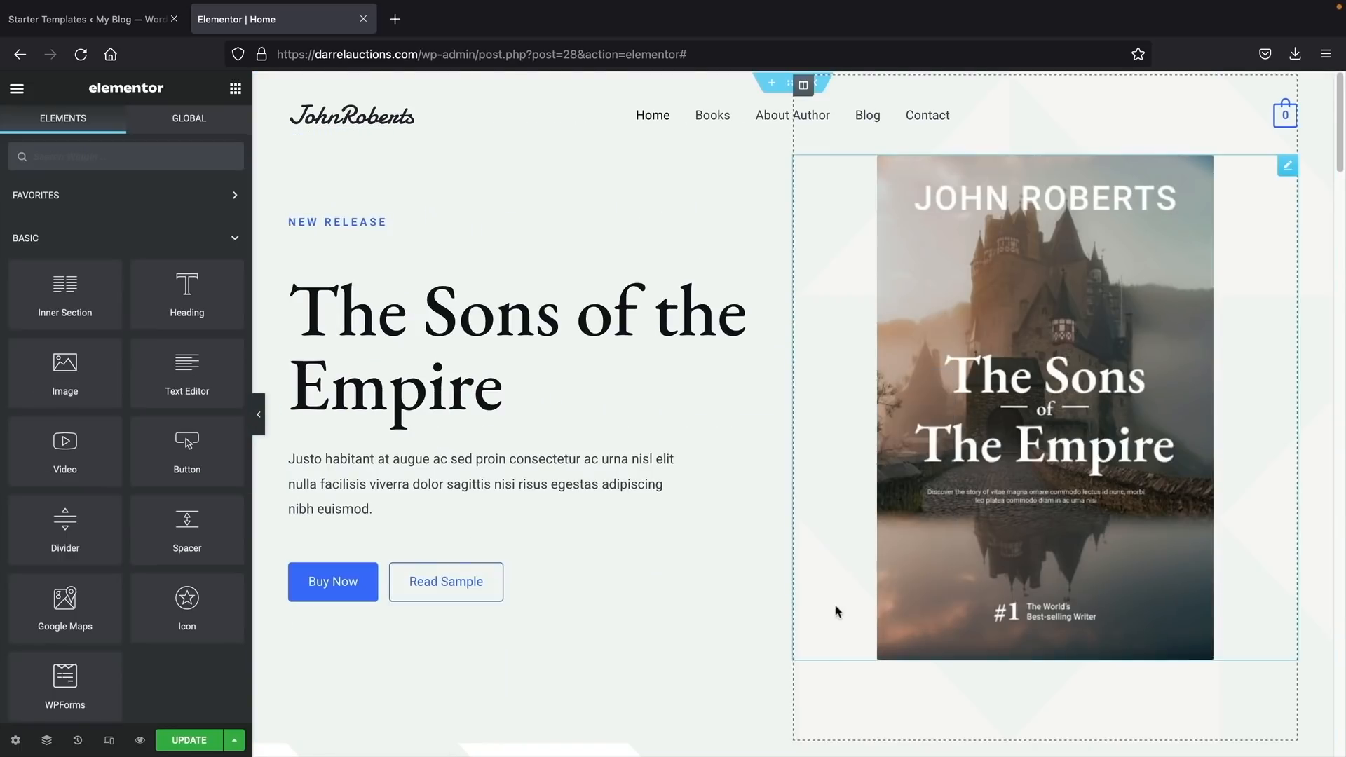
{"action": "left_click", "coordinate": [535, 385]}
{"action": "triple_click", "coordinate": [469, 388]}
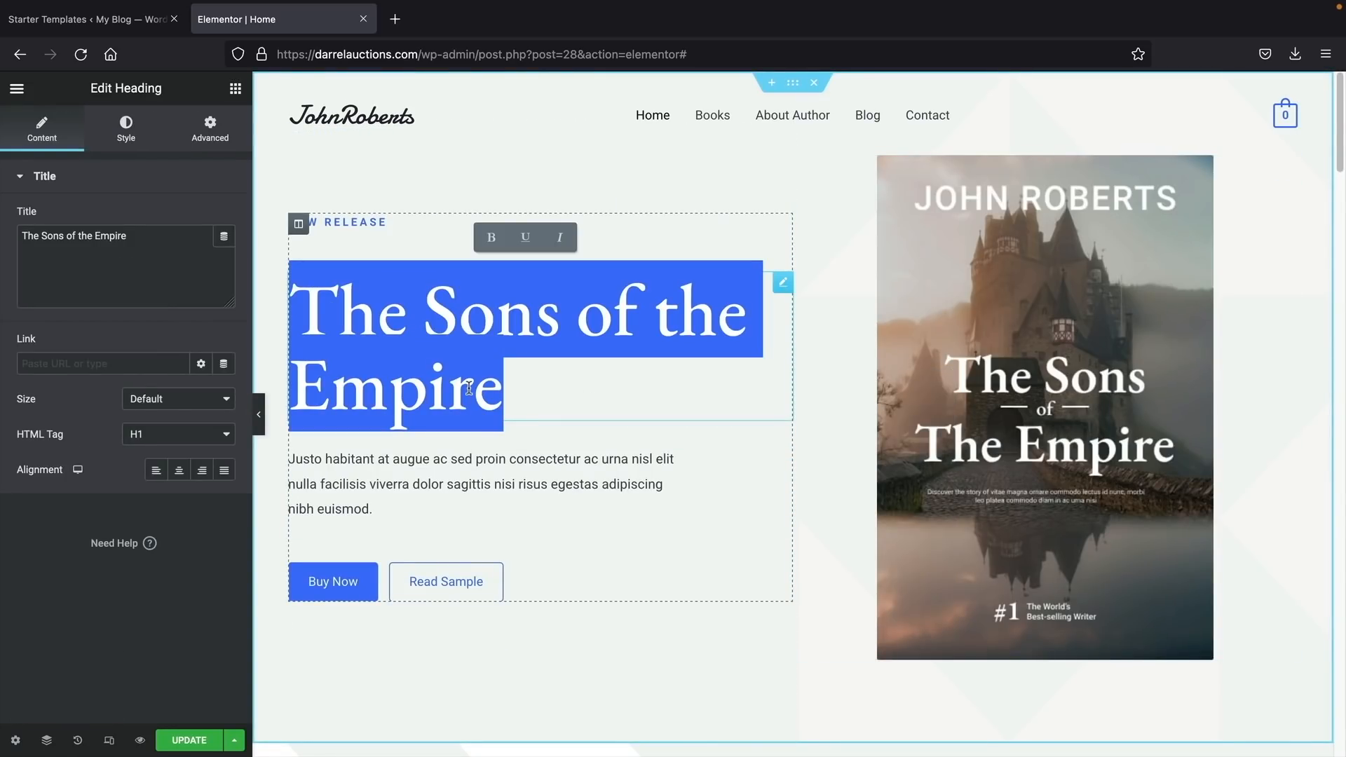
{"action": "type", "text": "M"}
{"action": "key", "text": "BackSpace"}
{"action": "type", "text": "My"}
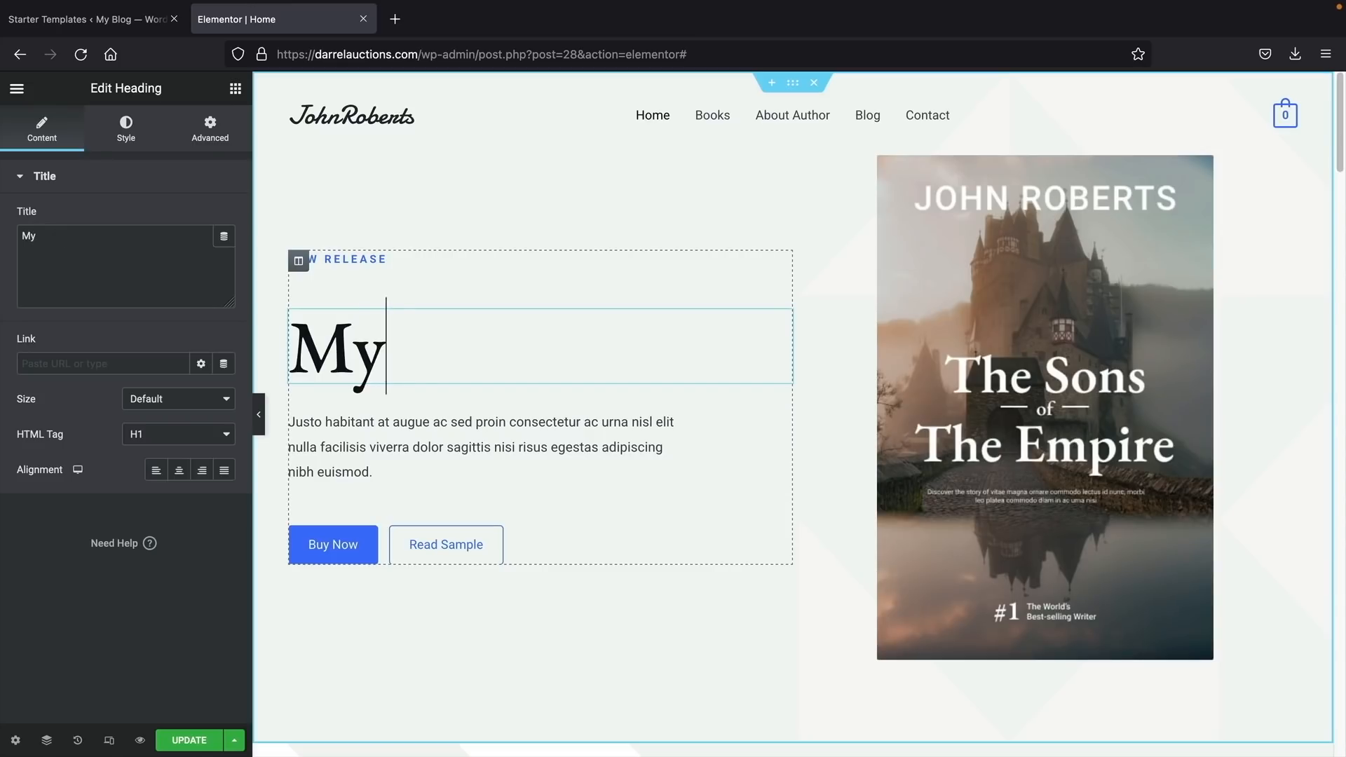
{"action": "type", "text": " Mew Digital "}
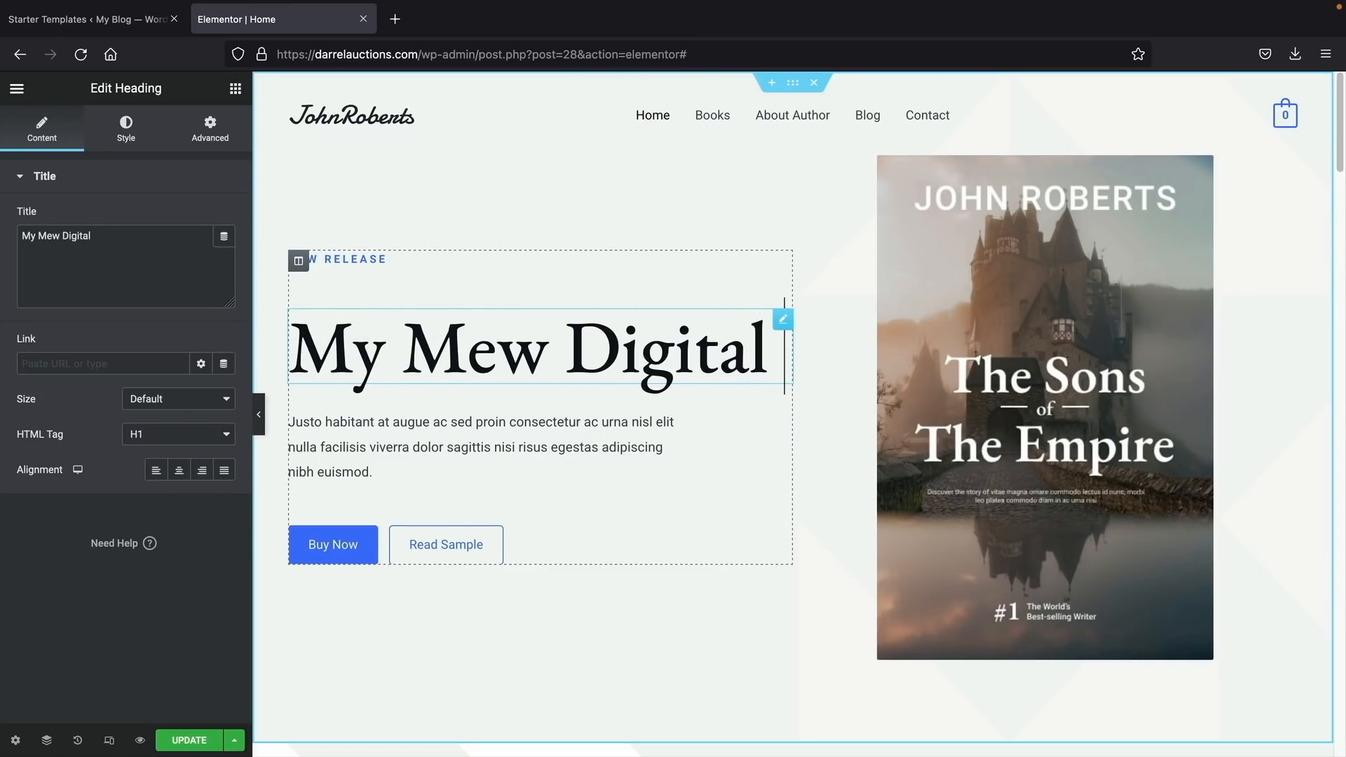
{"action": "type", "text": "Product!"}
{"action": "key", "text": "Left"}
{"action": "key", "text": "Left"}
{"action": "key", "text": "BackSpace"}
{"action": "type", "text": "N"}
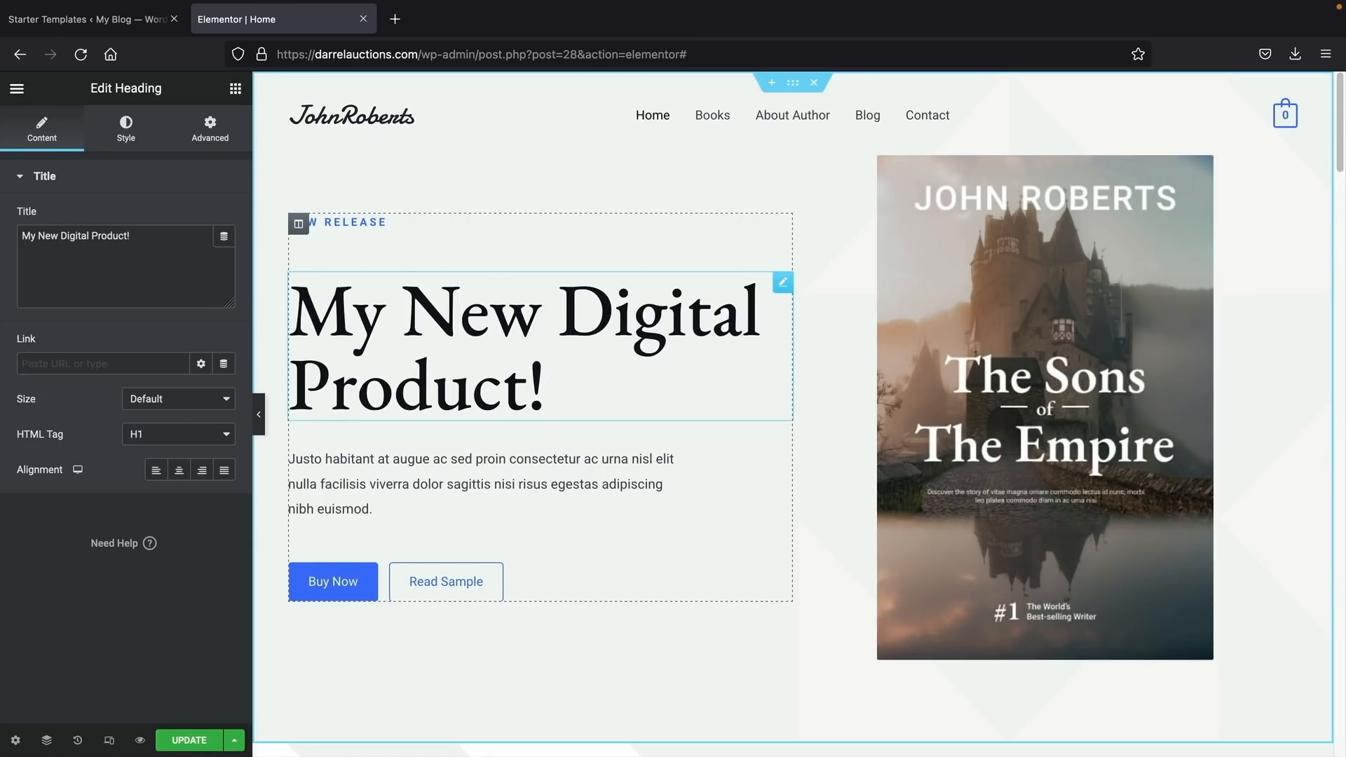
{"action": "left_click", "coordinate": [371, 479]}
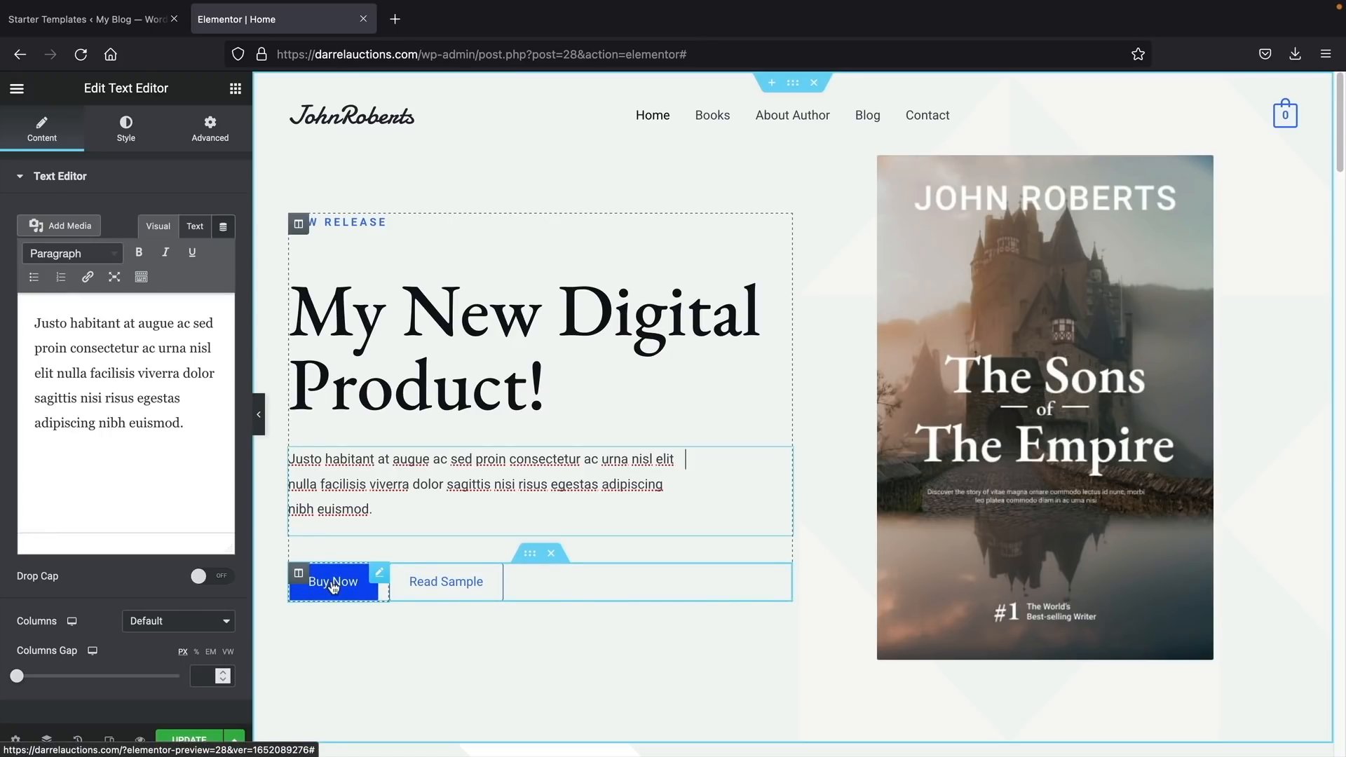
{"action": "left_click", "coordinate": [997, 374]}
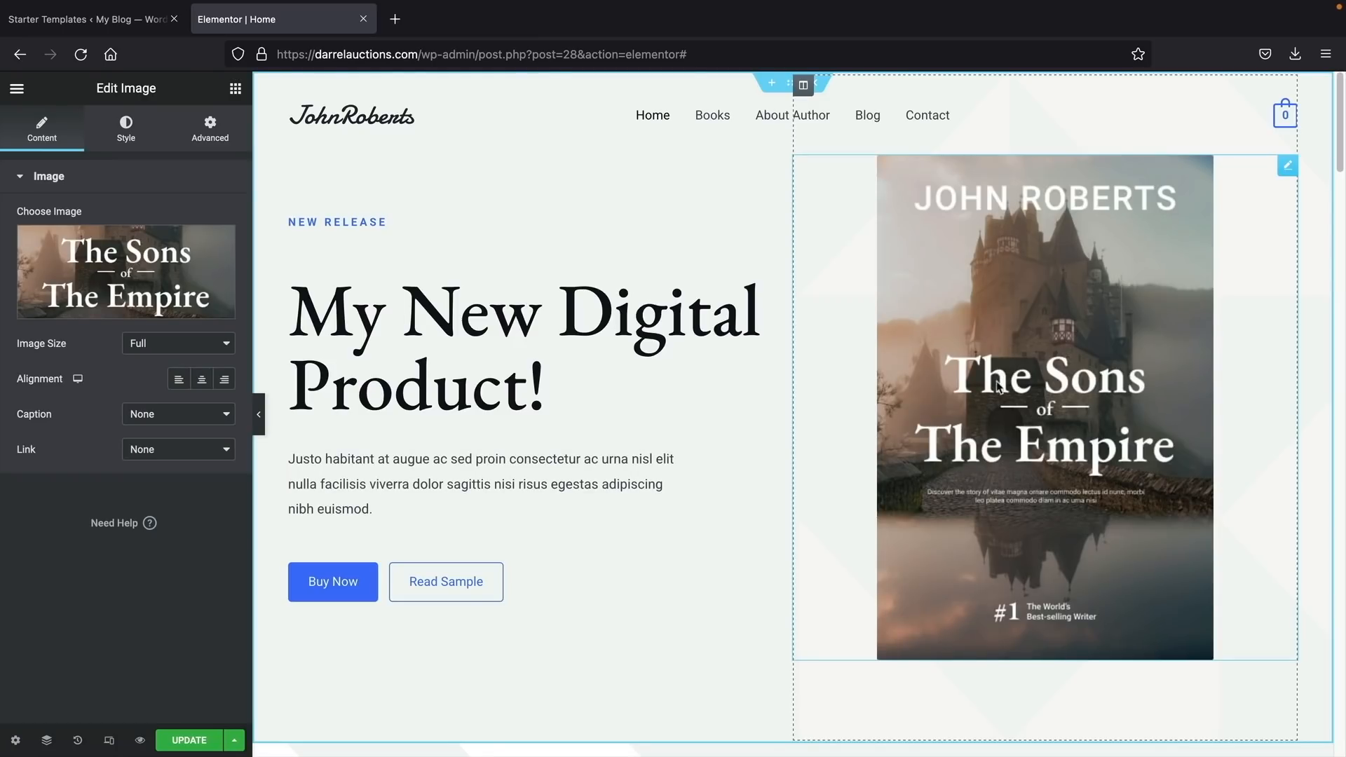
Replace the book cover with the online-store illustration found by searching 'money' in Free Images
{"action": "left_click", "coordinate": [104, 276]}
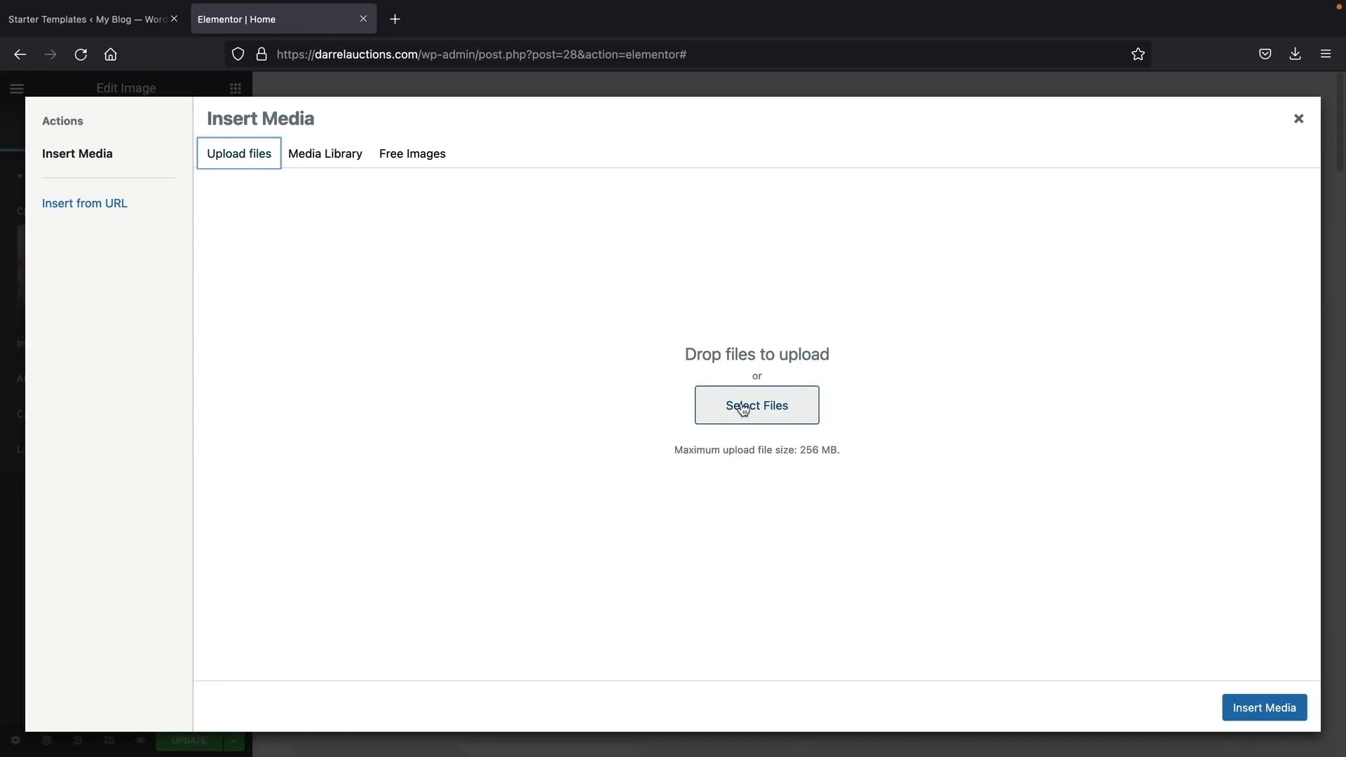
{"action": "left_click", "coordinate": [358, 159]}
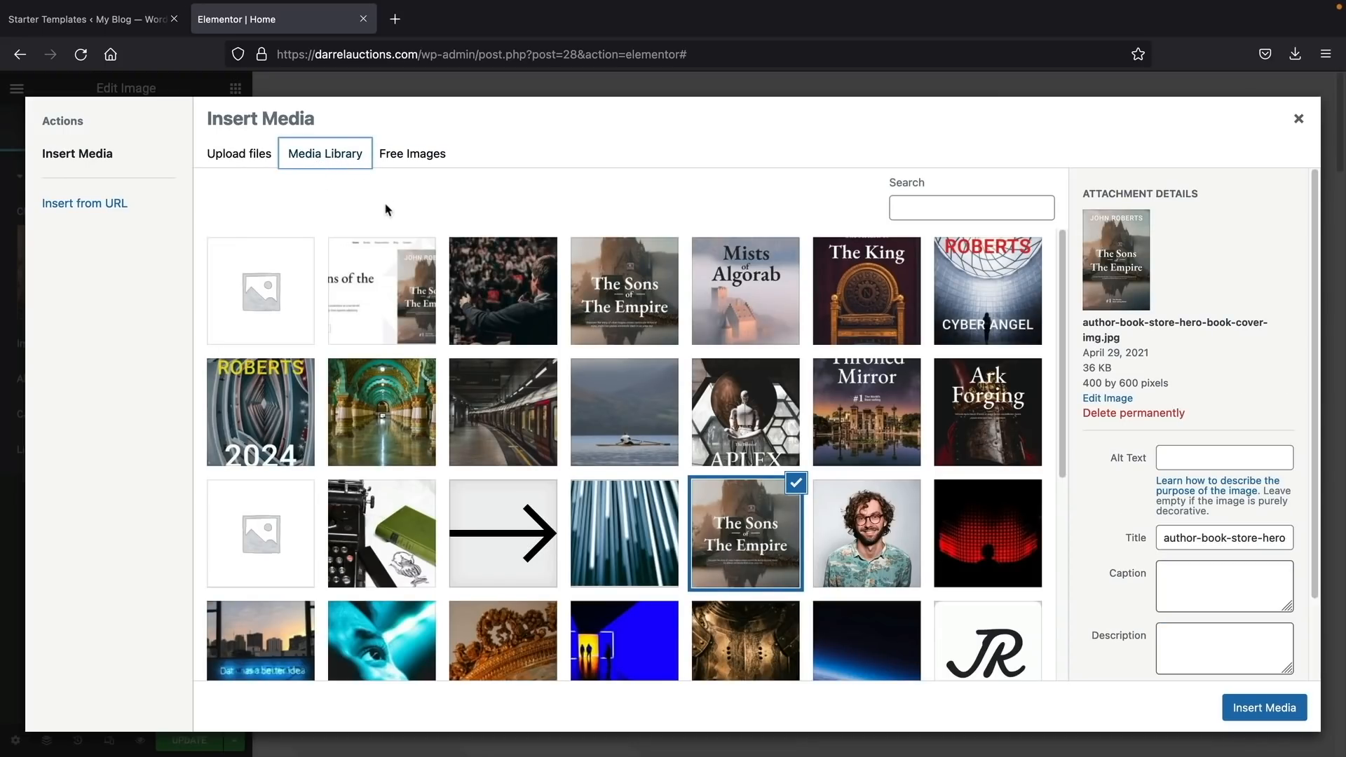
{"action": "left_click", "coordinate": [415, 154]}
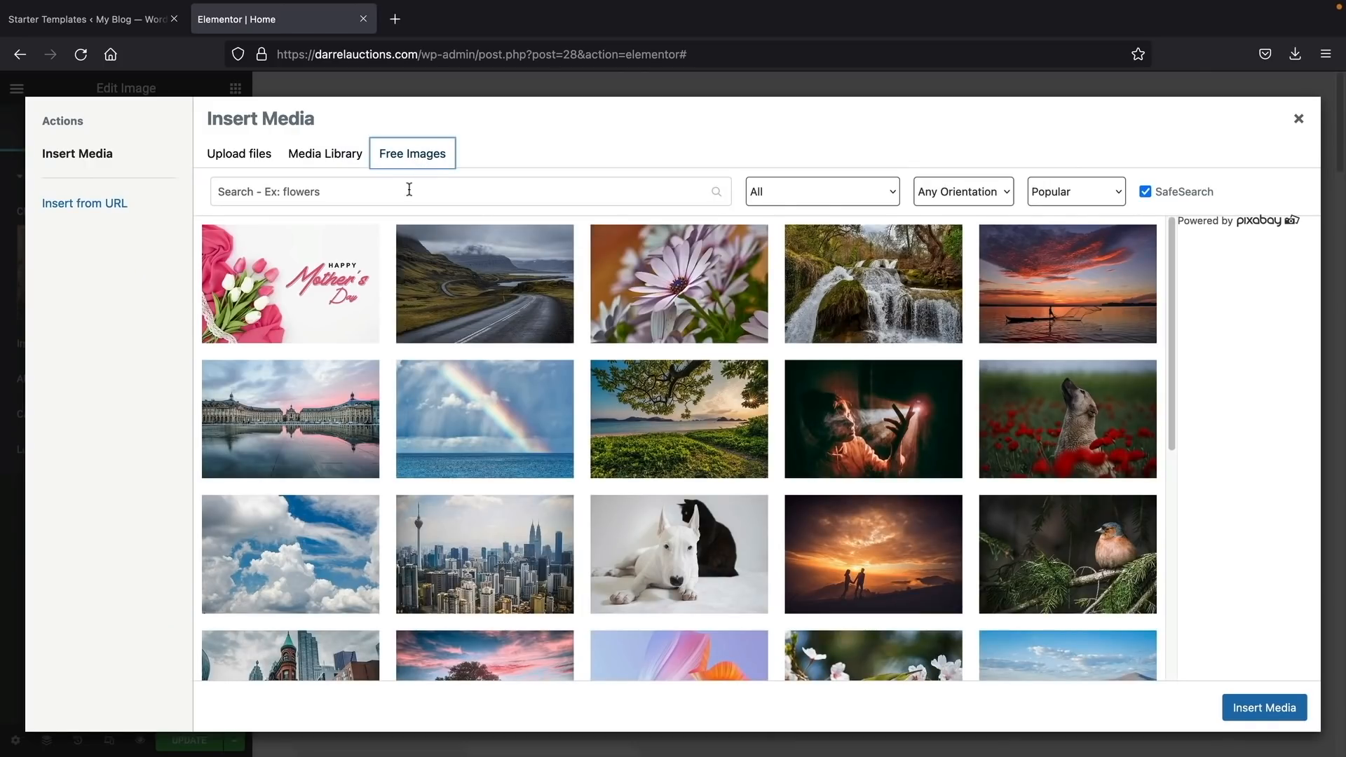
{"action": "left_click", "coordinate": [410, 189]}
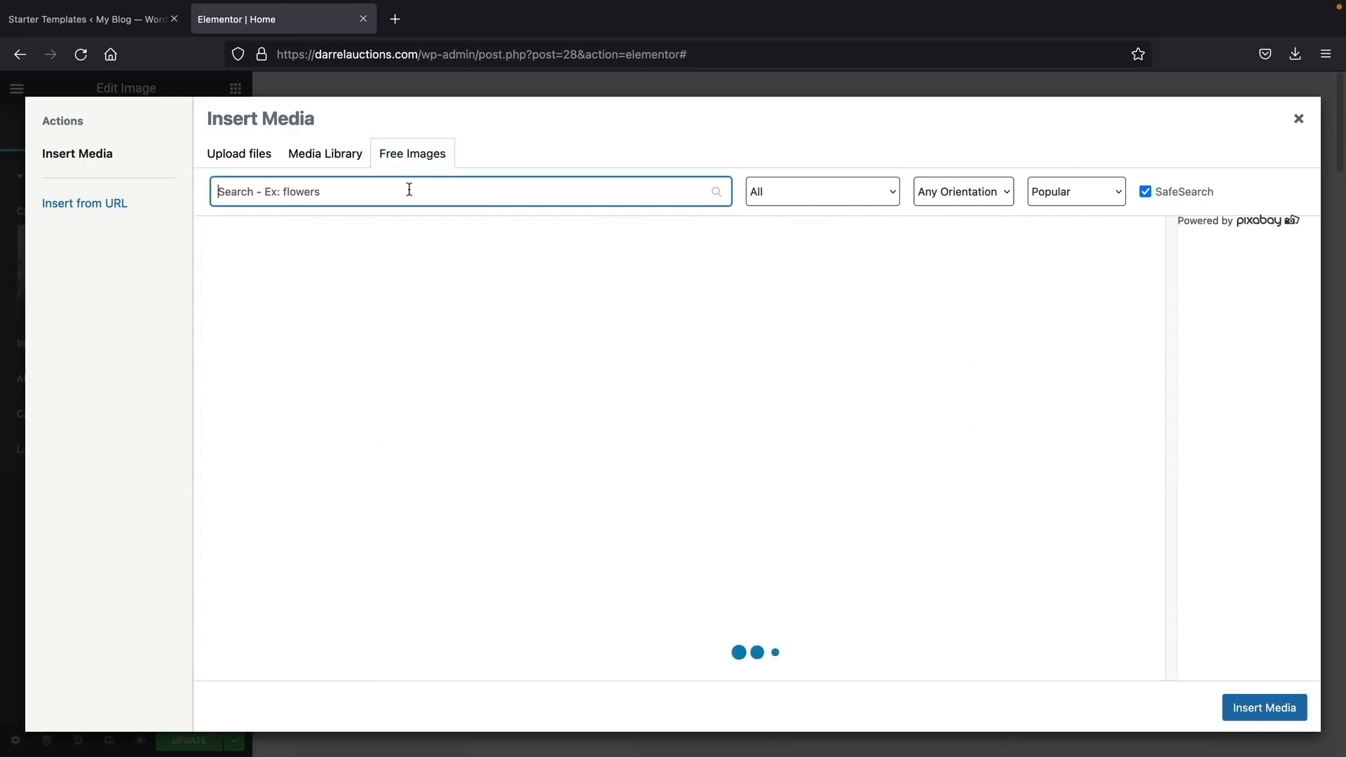
{"action": "type", "text": "money"}
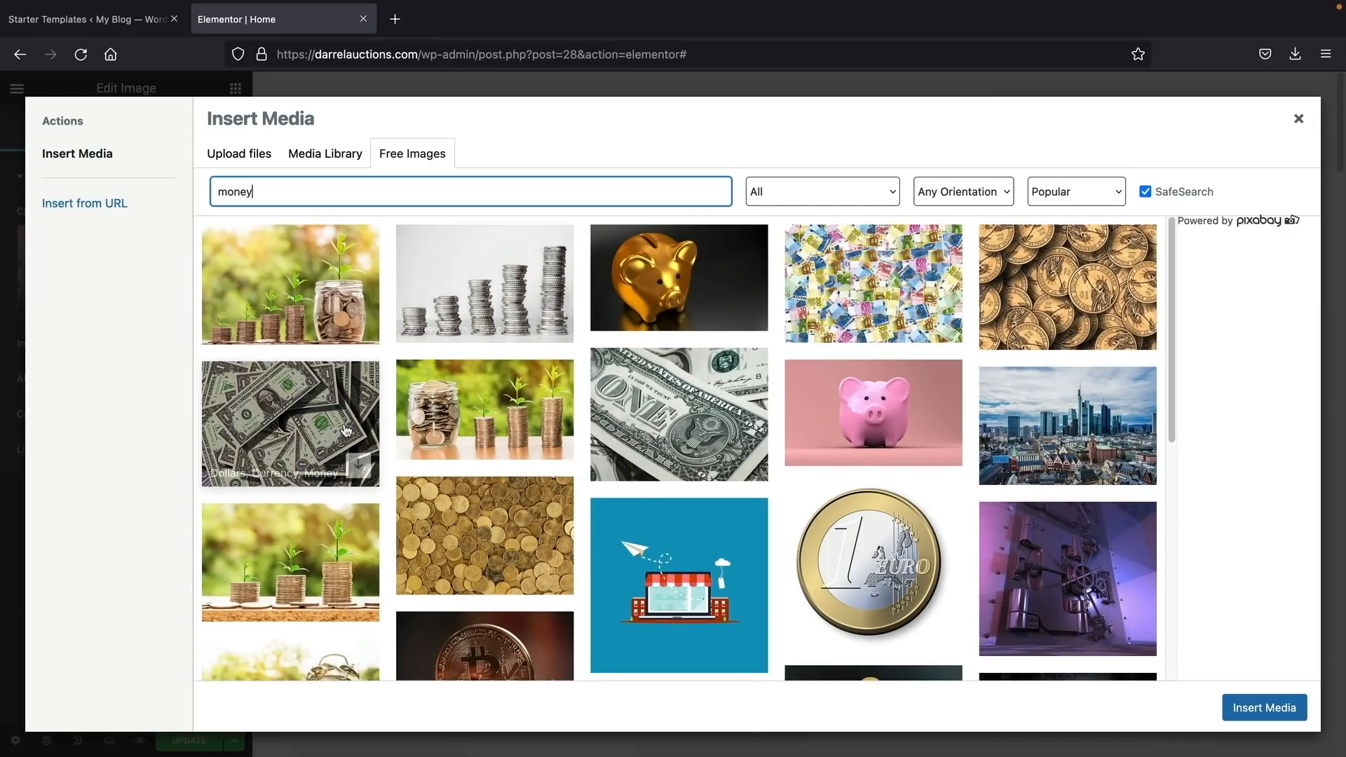
{"action": "scroll", "coordinate": [520, 421], "scroll_direction": "down", "scroll_amount": 1}
{"action": "scroll", "coordinate": [520, 421], "scroll_direction": "down", "scroll_amount": 5}
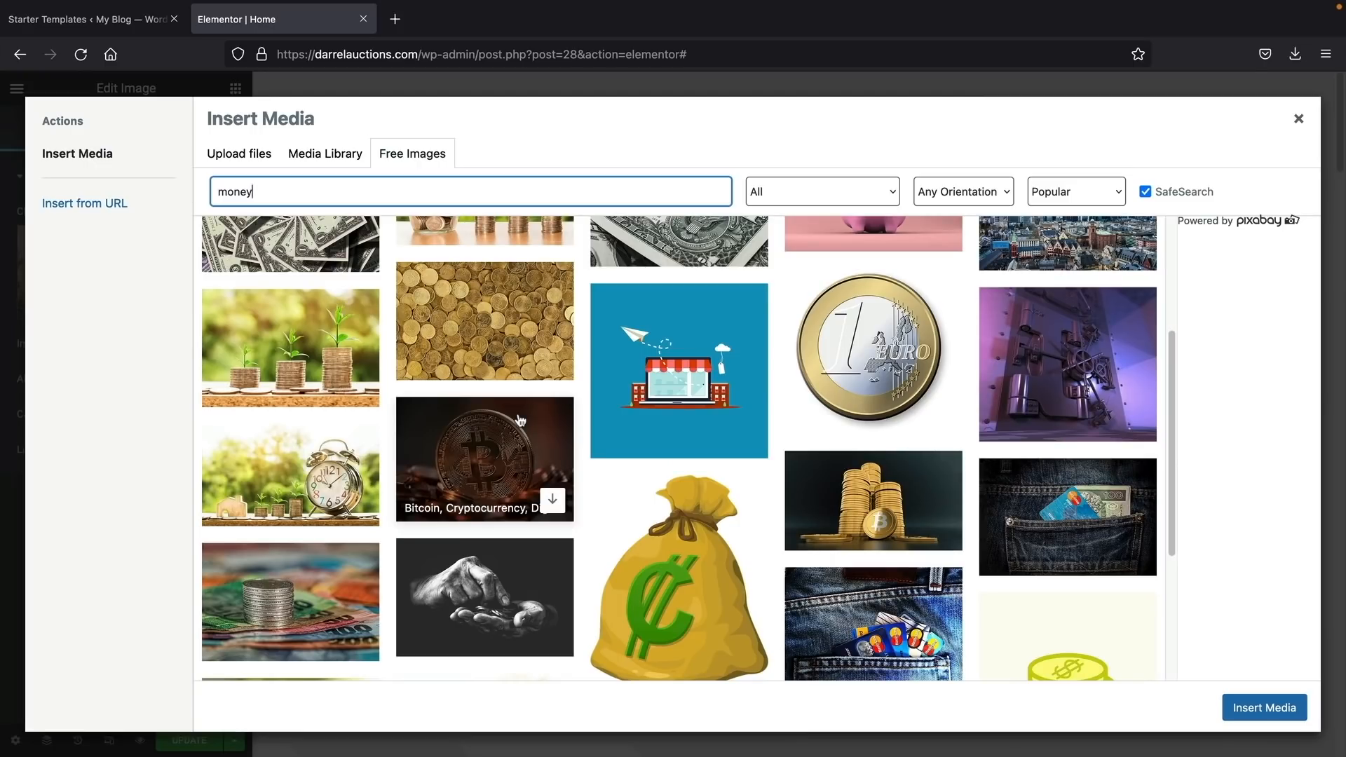
{"action": "left_click", "coordinate": [661, 350]}
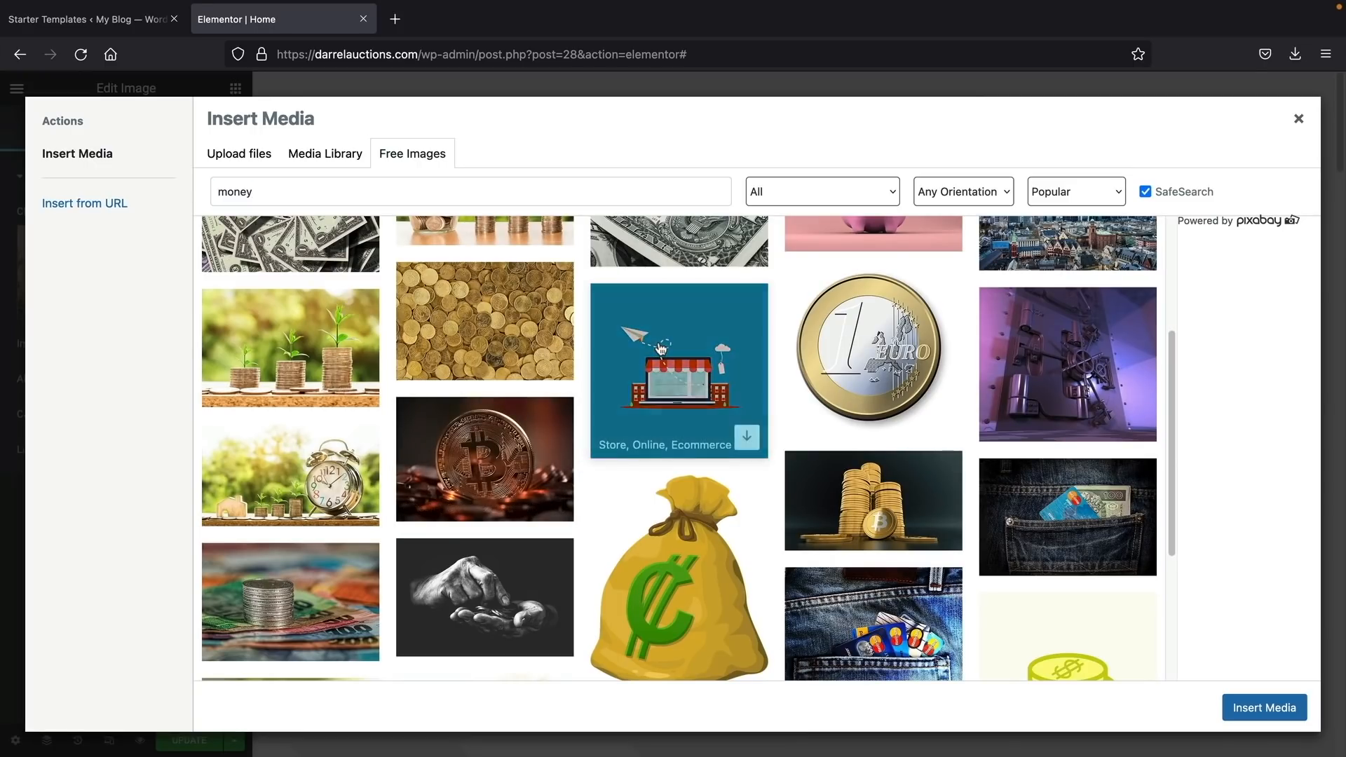
{"action": "left_click", "coordinate": [673, 394]}
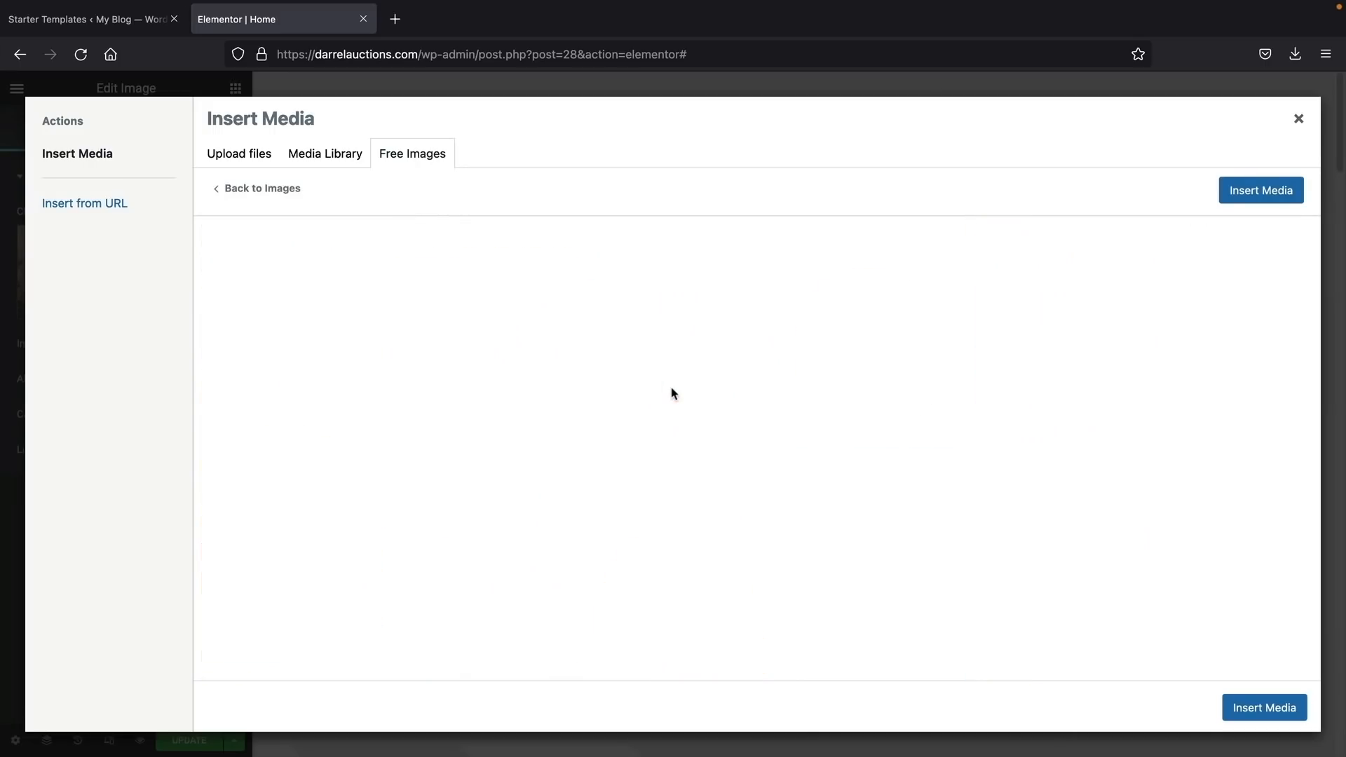
{"action": "left_click", "coordinate": [1262, 199]}
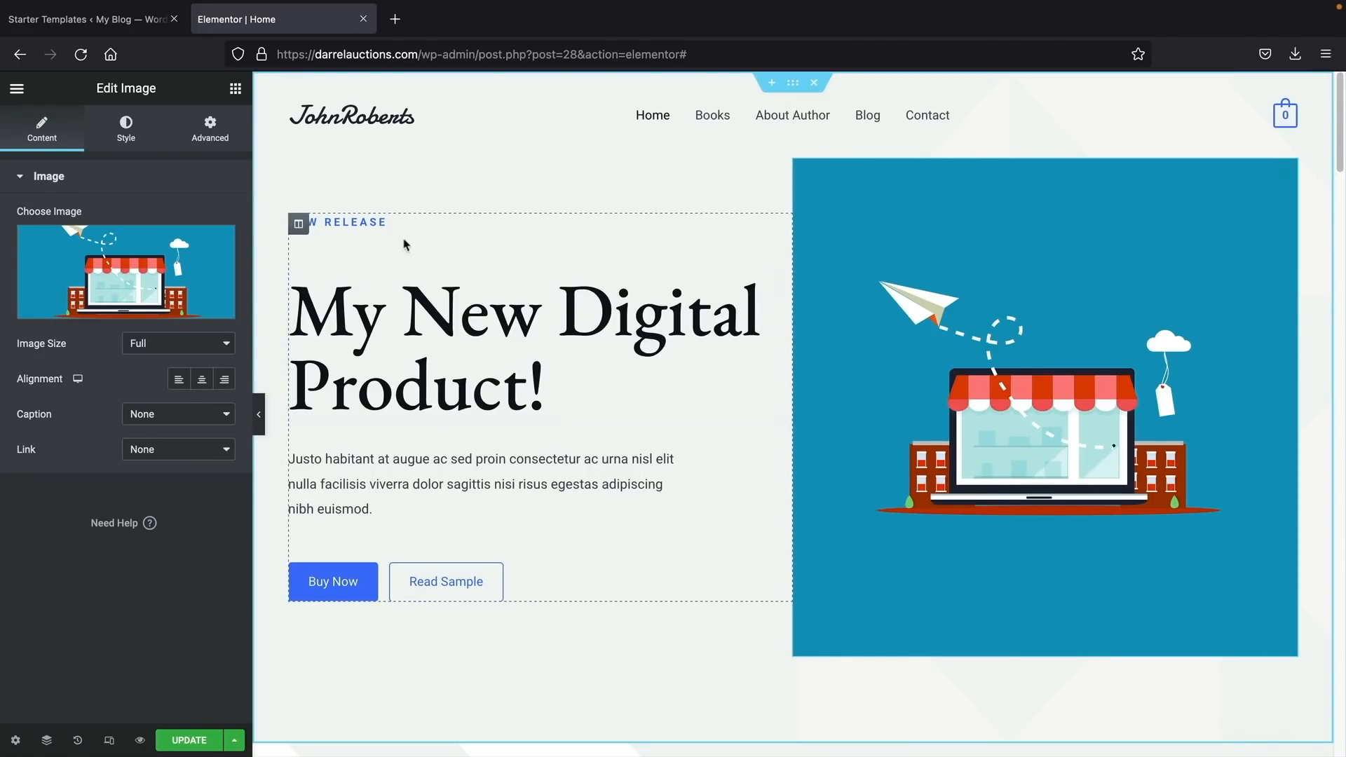
Give the hero illustration a 200 px border radius on all corners
{"action": "left_click", "coordinate": [126, 133]}
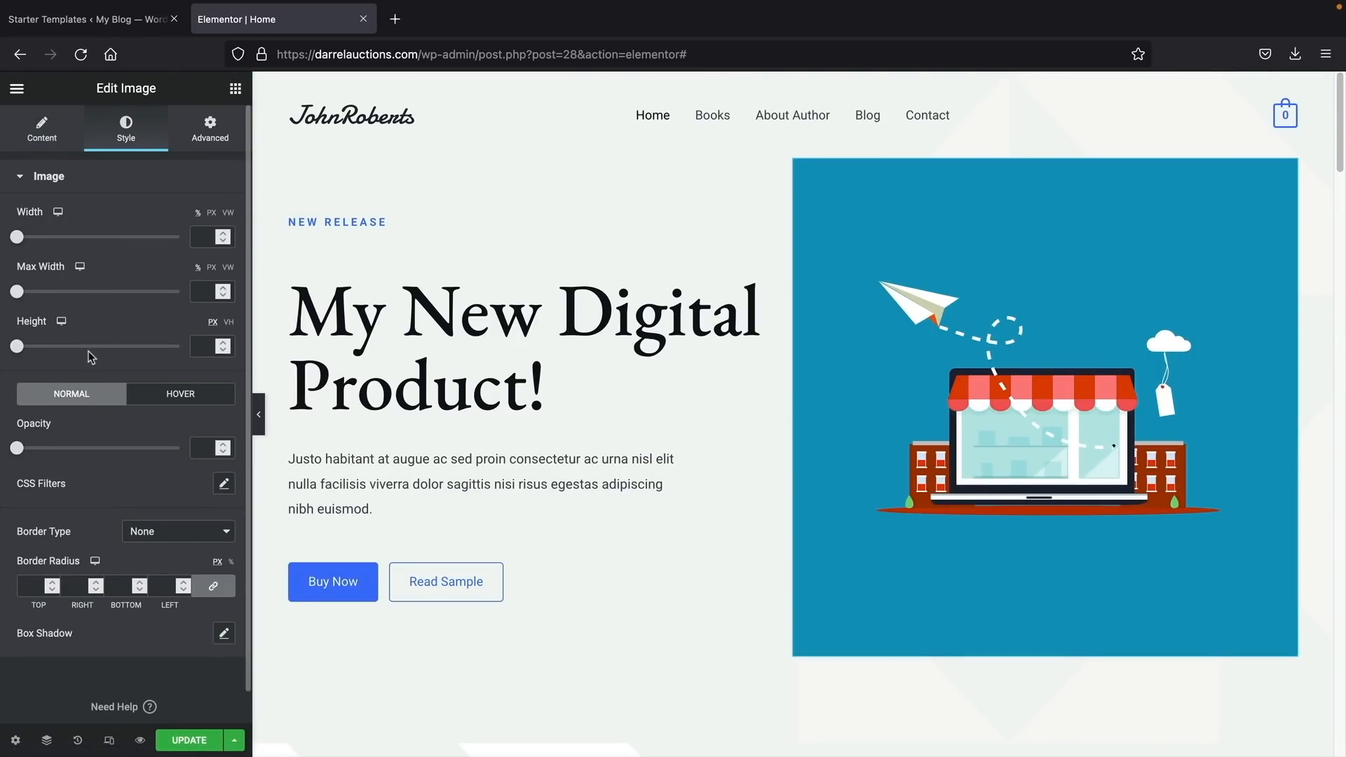
{"action": "scroll", "coordinate": [88, 482], "scroll_direction": "down", "scroll_amount": 1}
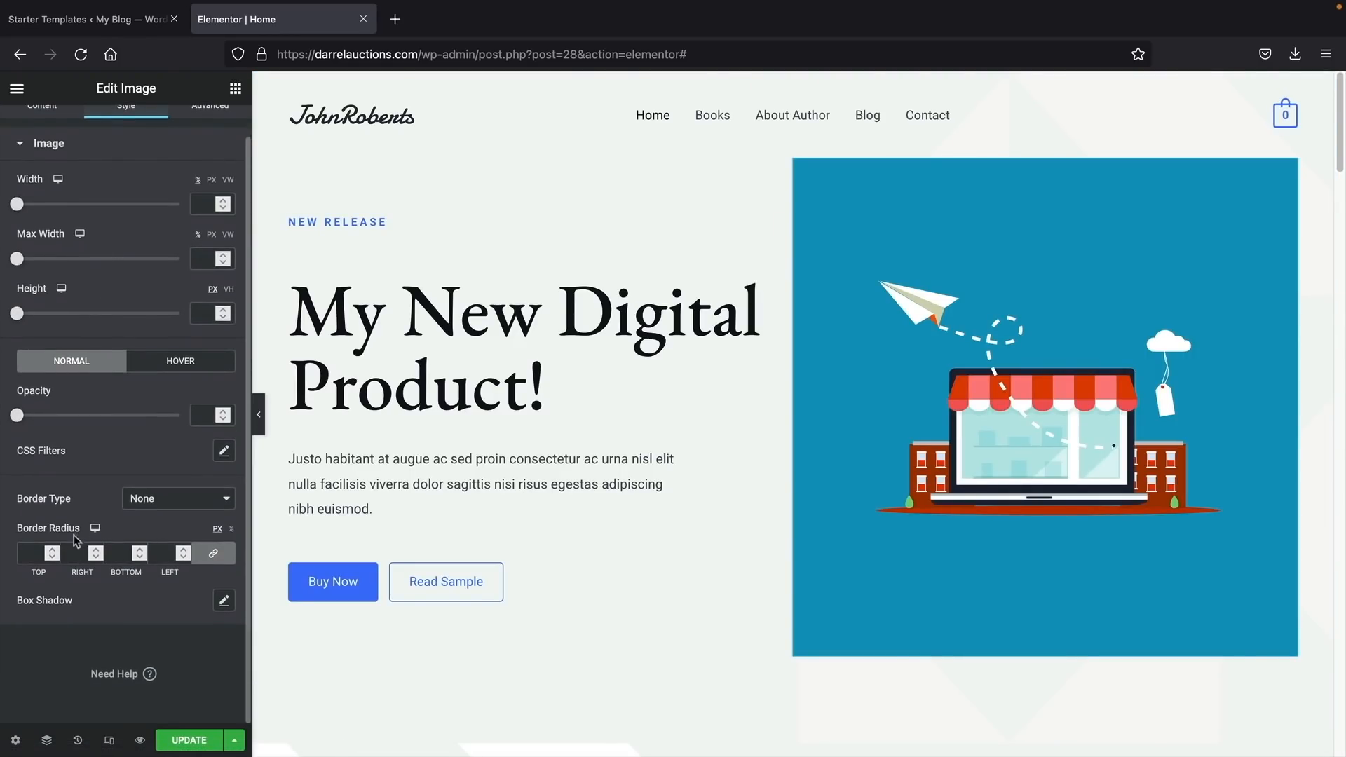
{"action": "left_click_drag", "start_coordinate": [51, 554], "coordinate": [51, 555]}
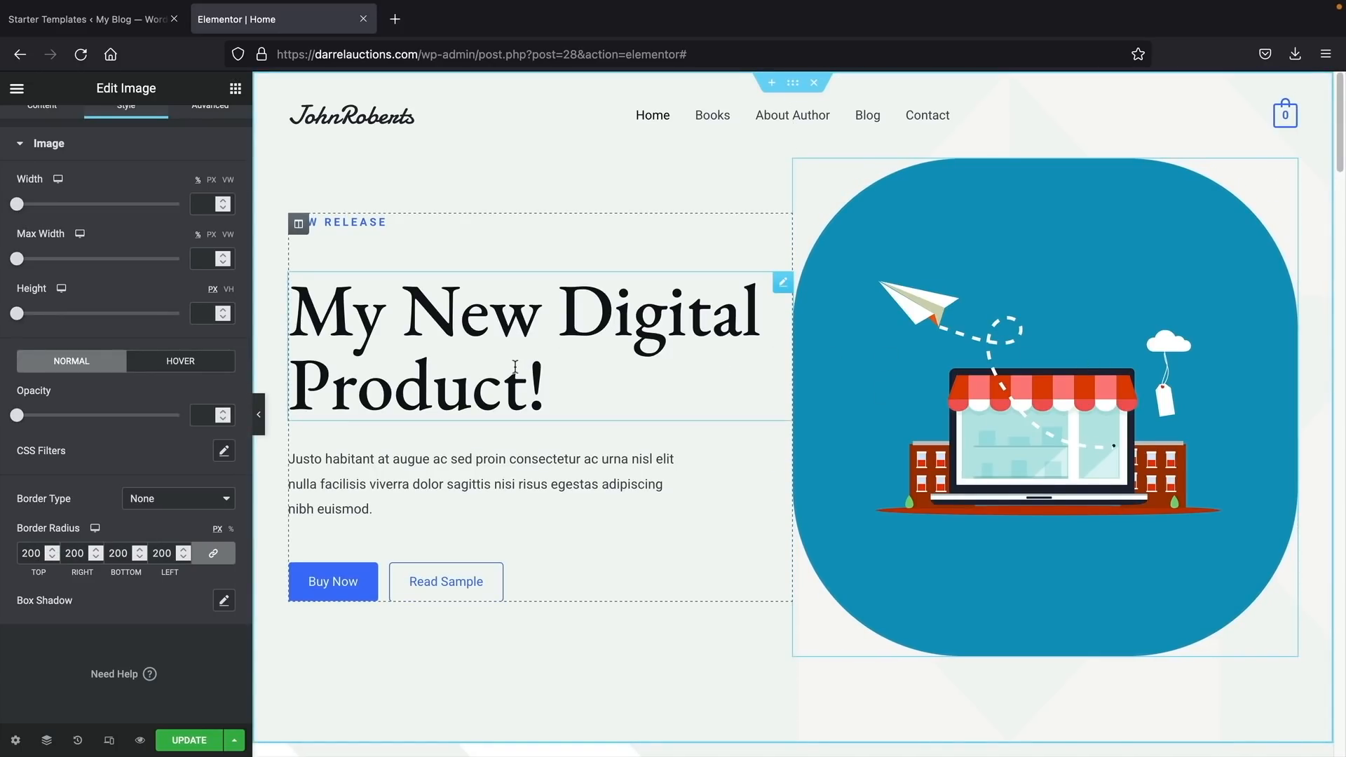
{"action": "left_click", "coordinate": [602, 337]}
Add a Text Editor paragraph under the John Roberts heading
{"action": "scroll", "coordinate": [603, 336], "scroll_direction": "down", "scroll_amount": 8}
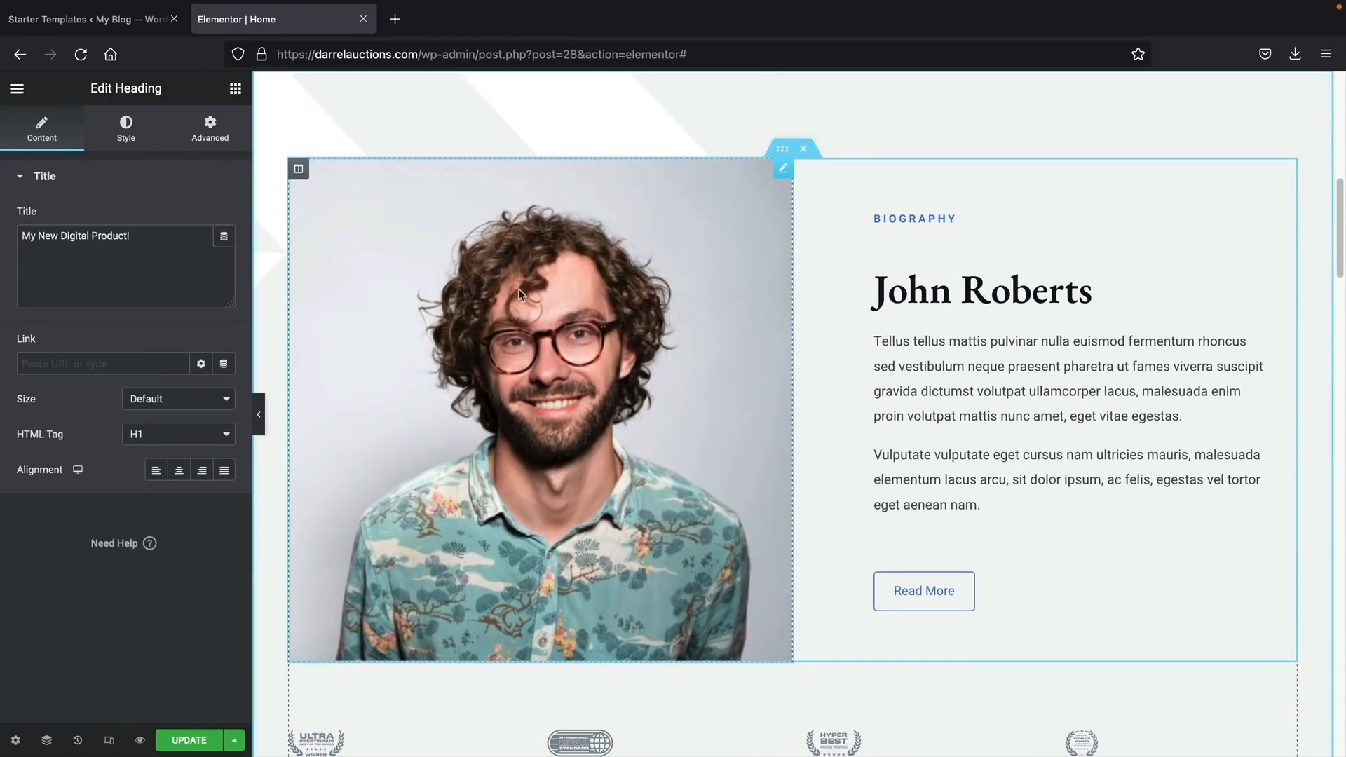
{"action": "left_click", "coordinate": [236, 88]}
{"action": "left_click_drag", "start_coordinate": [180, 368], "coordinate": [942, 332]}
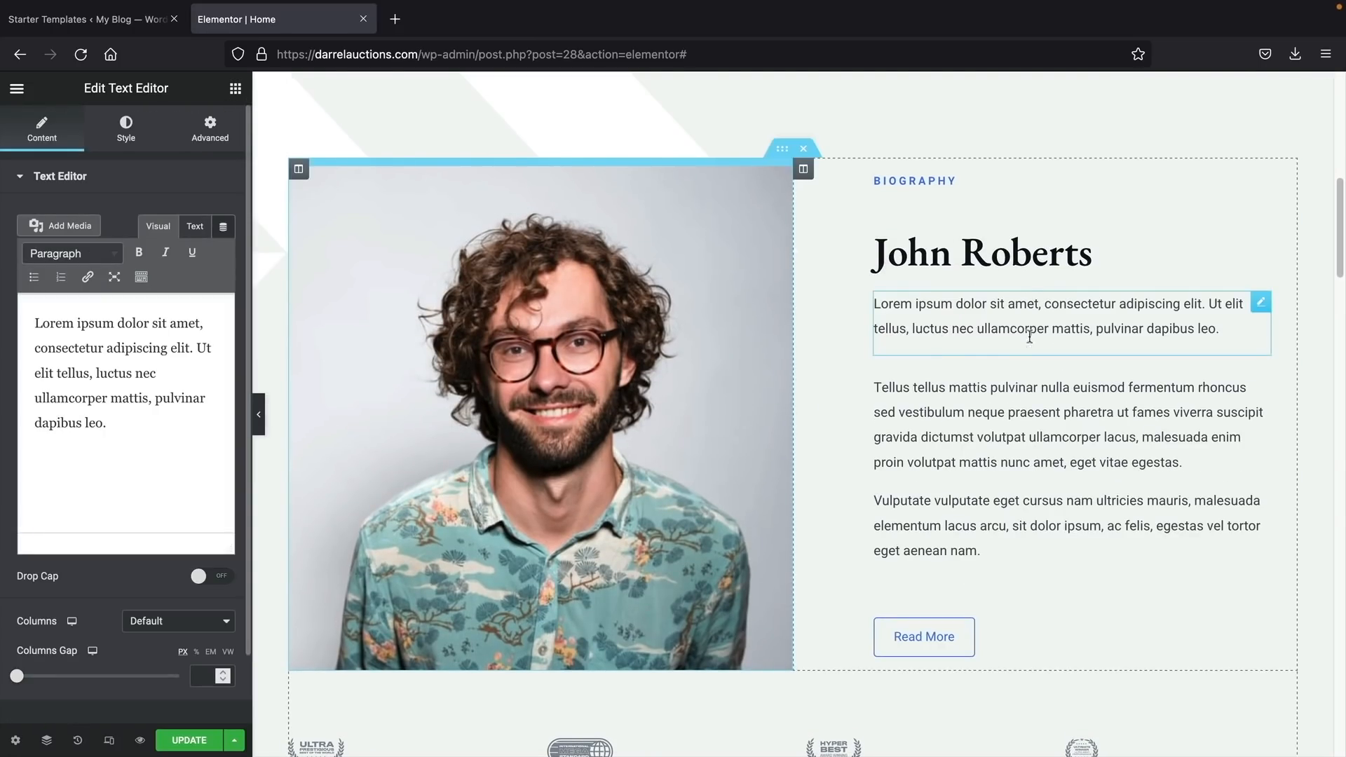
Start replacing the author photo via Upload files, then cancel, leaving it unchanged
{"action": "left_click", "coordinate": [471, 306]}
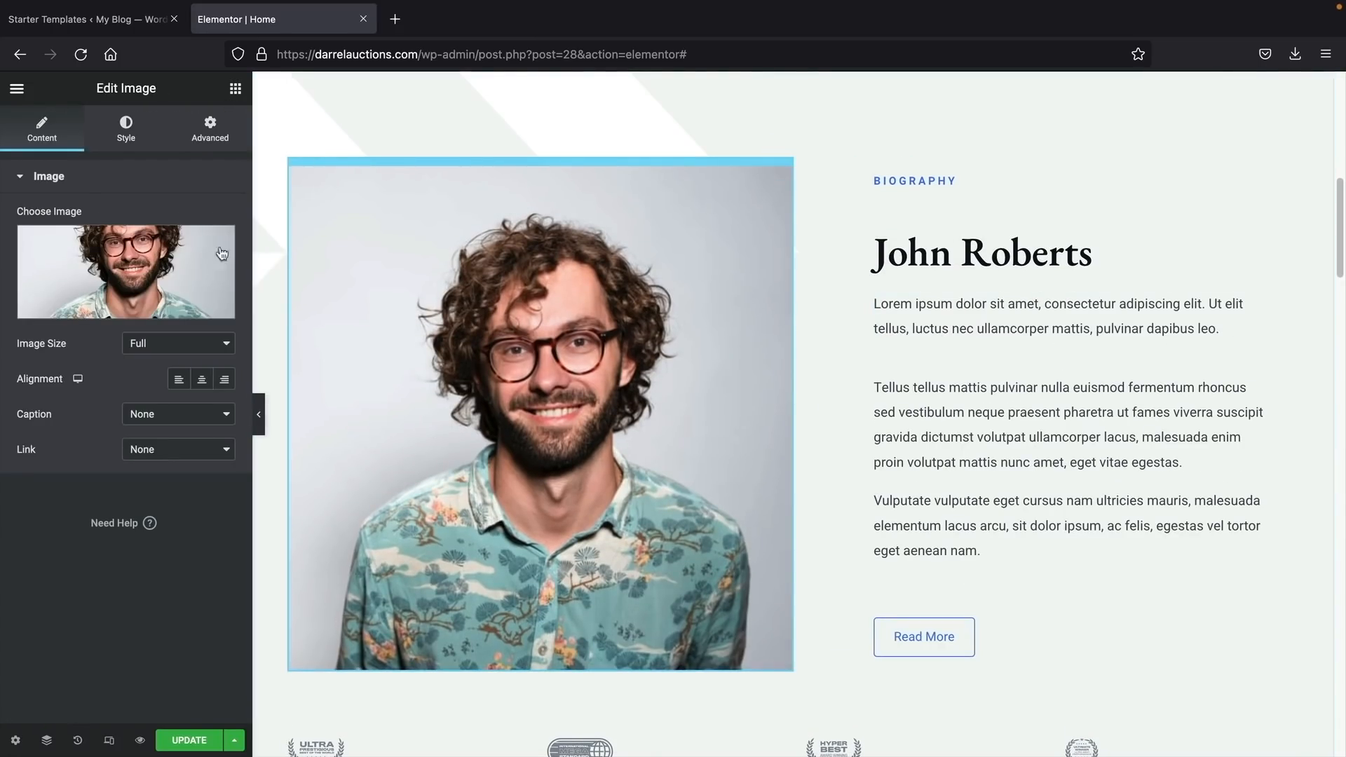
{"action": "left_click", "coordinate": [148, 266]}
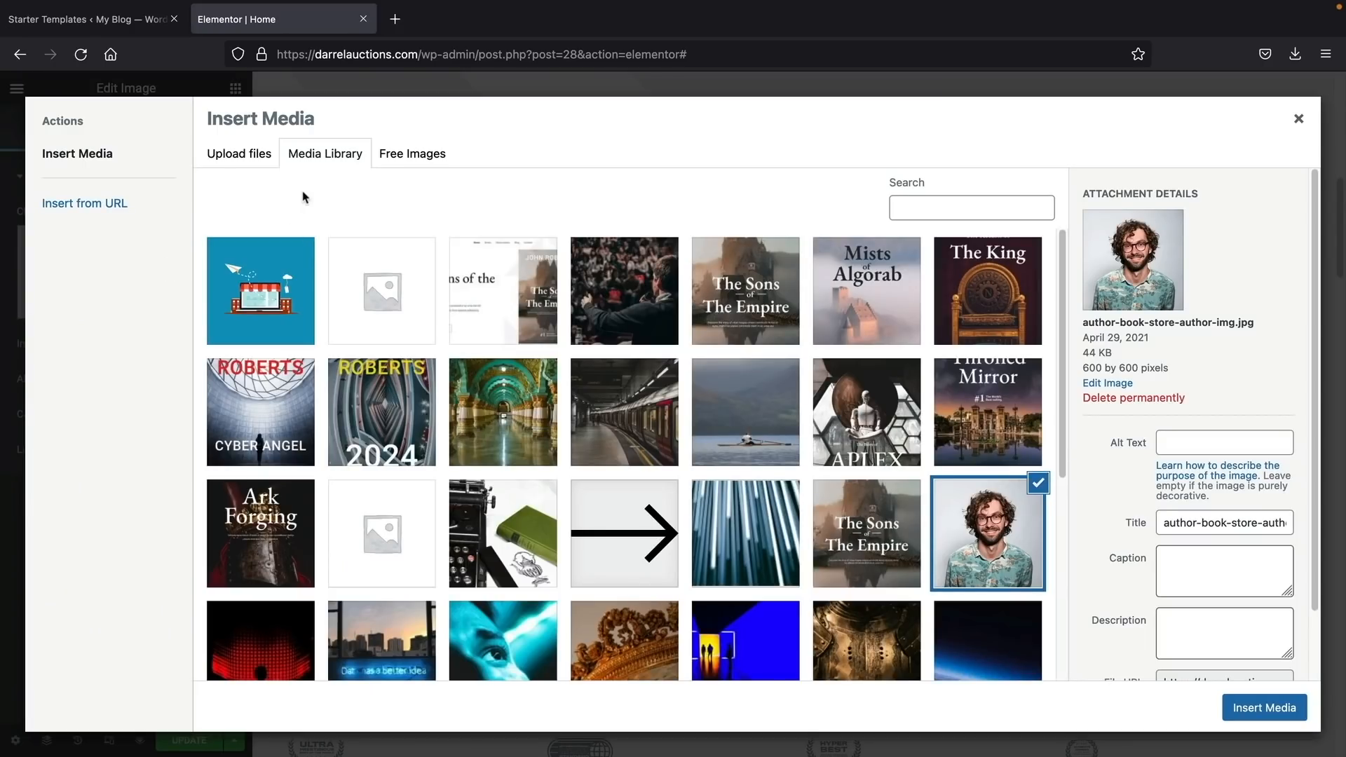
{"action": "left_click", "coordinate": [245, 159]}
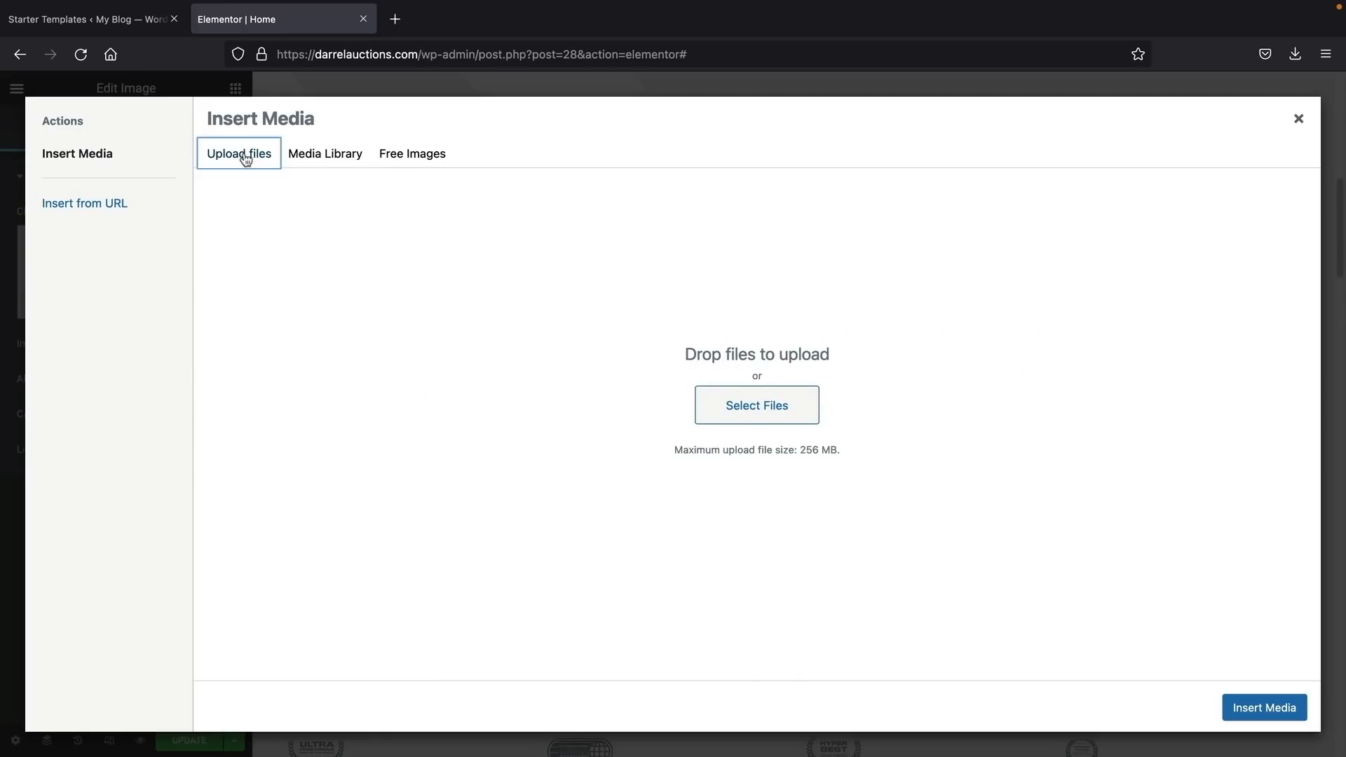
{"action": "left_click", "coordinate": [787, 412]}
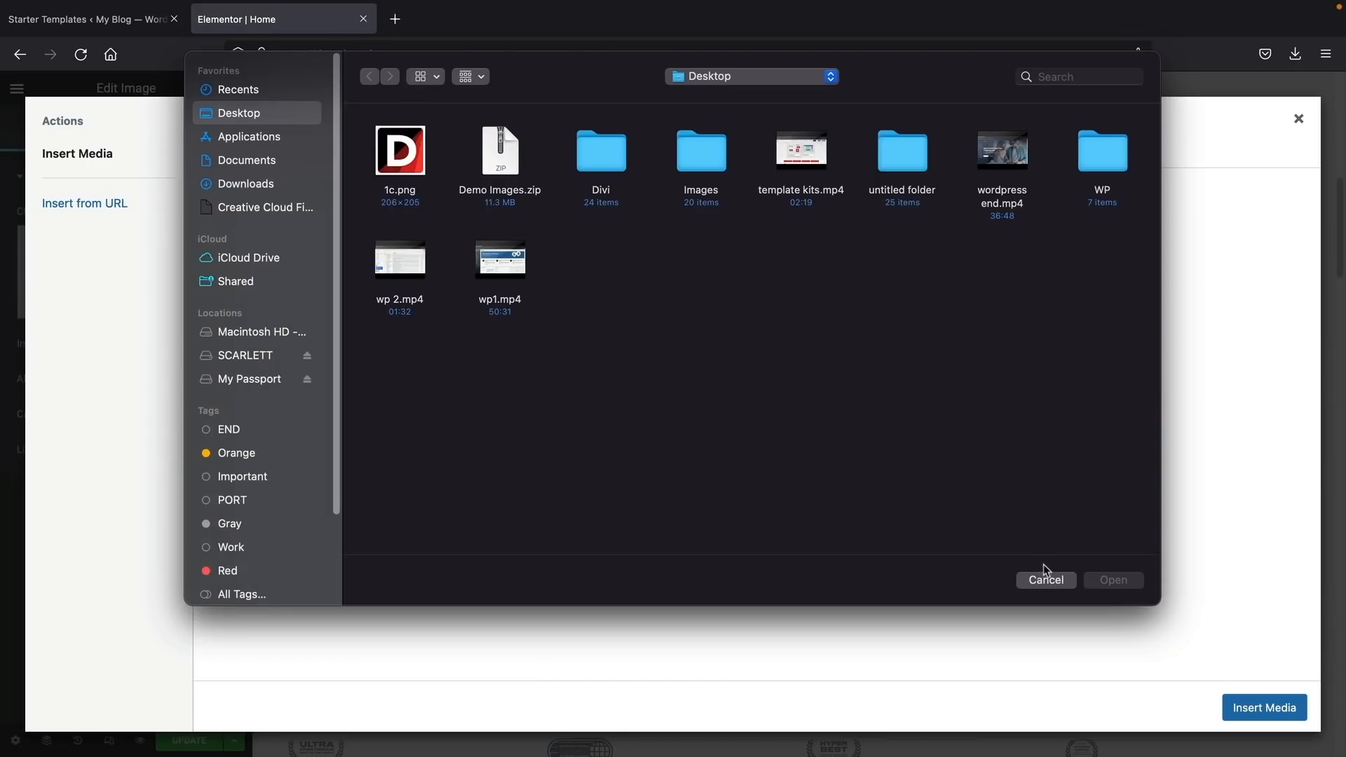
{"action": "left_click", "coordinate": [1044, 579]}
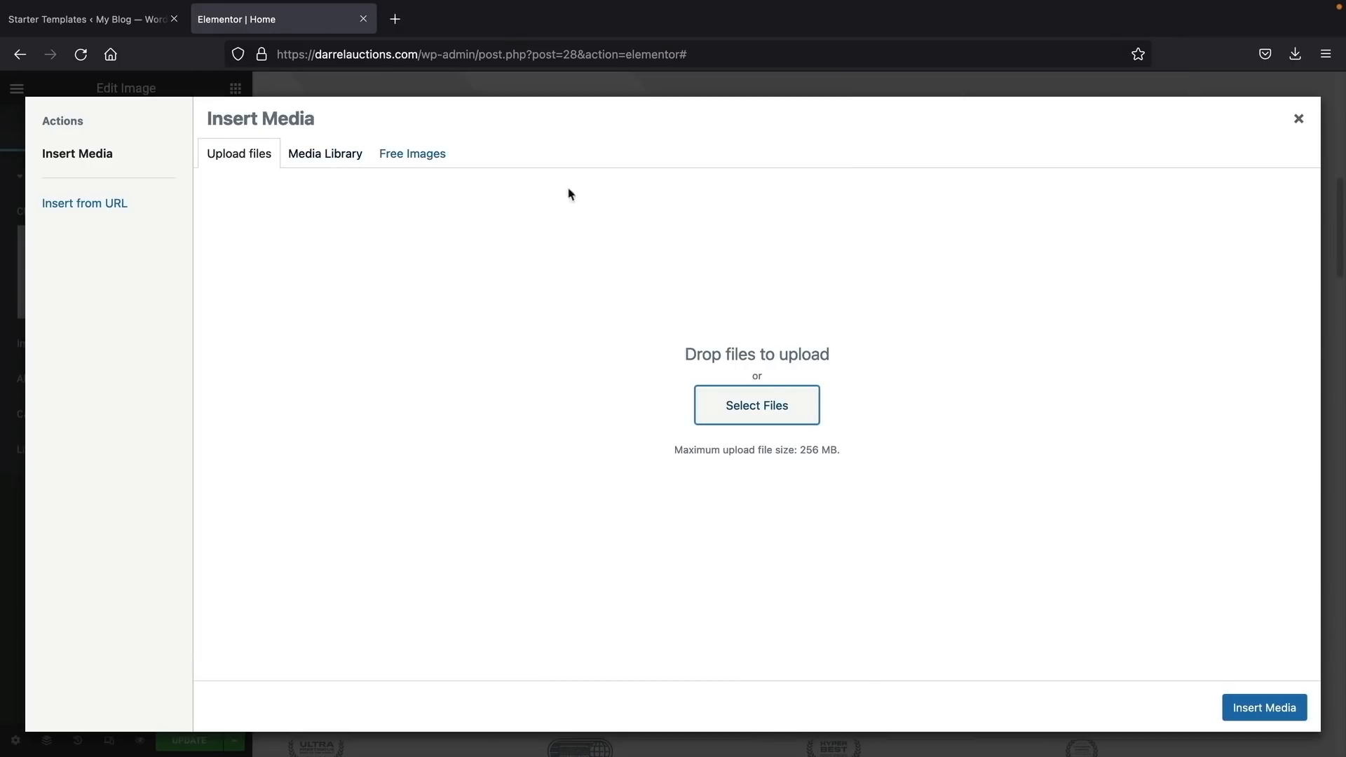
{"action": "left_click", "coordinate": [1298, 120]}
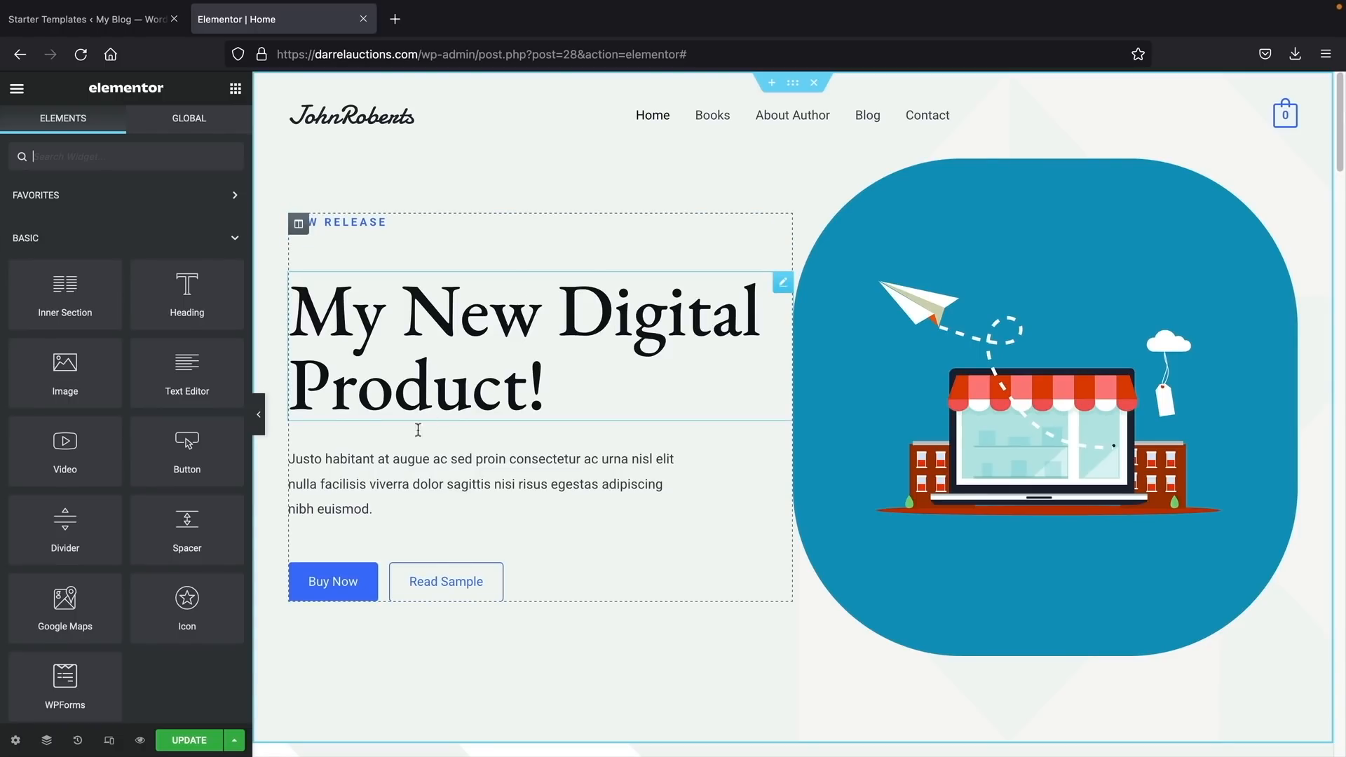
Save the homepage edits and view the live home page with the rounded store illustration
{"action": "left_click", "coordinate": [191, 741]}
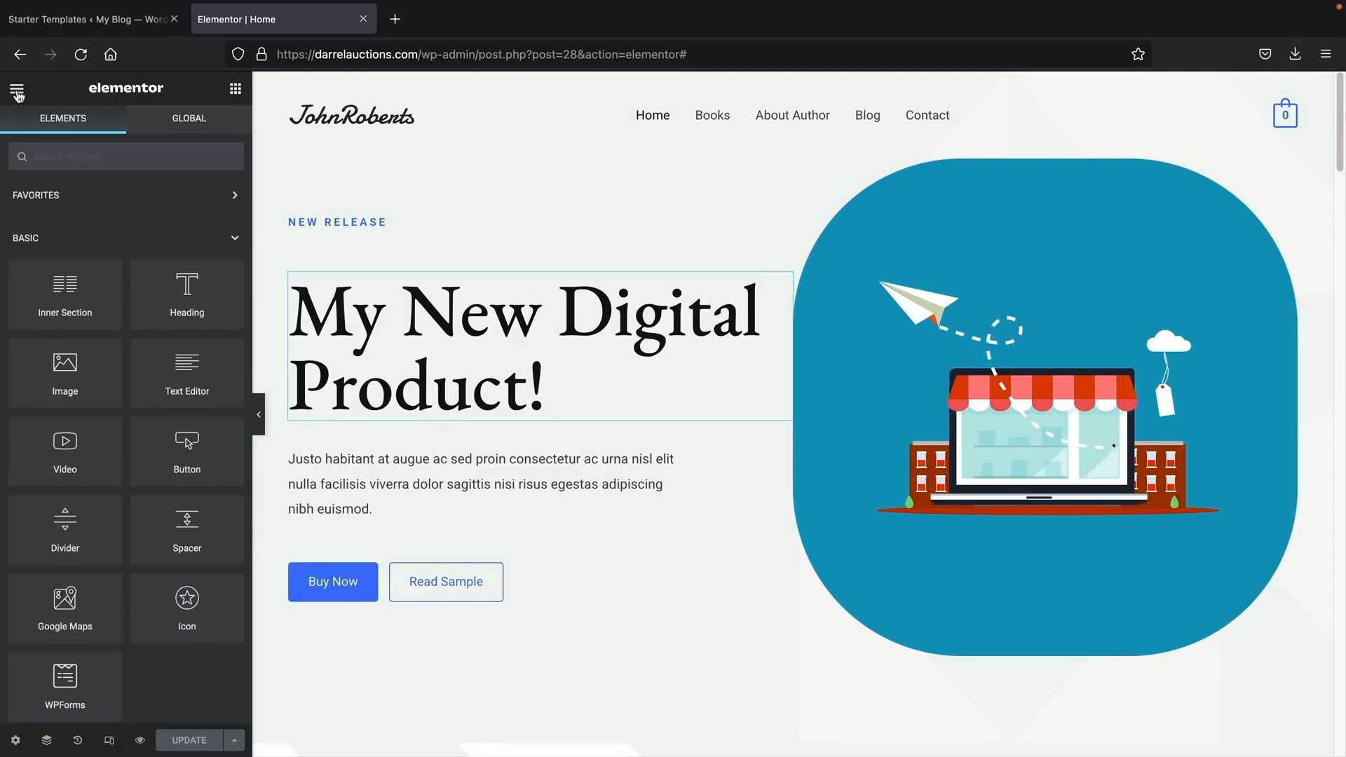
{"action": "left_click", "coordinate": [17, 88]}
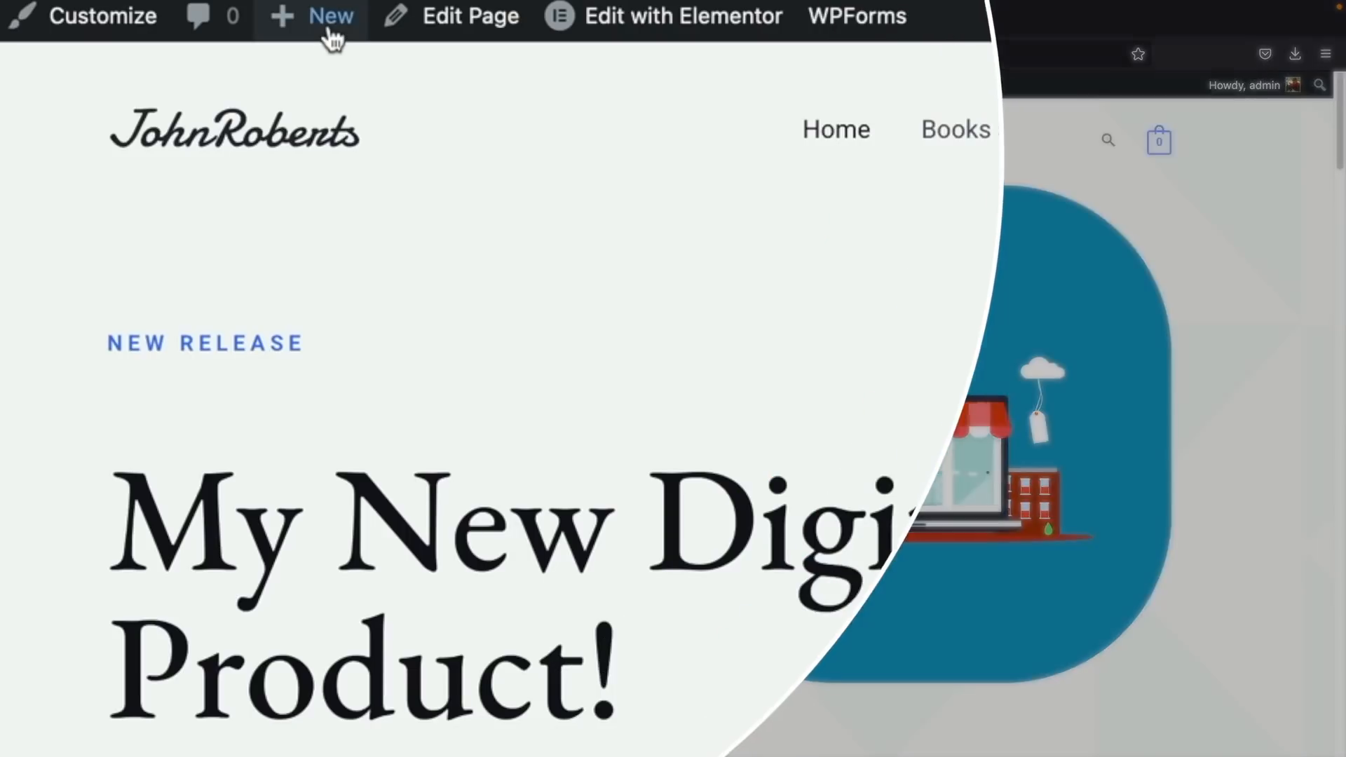
{"action": "mouse_move", "coordinate": [287, 90]}
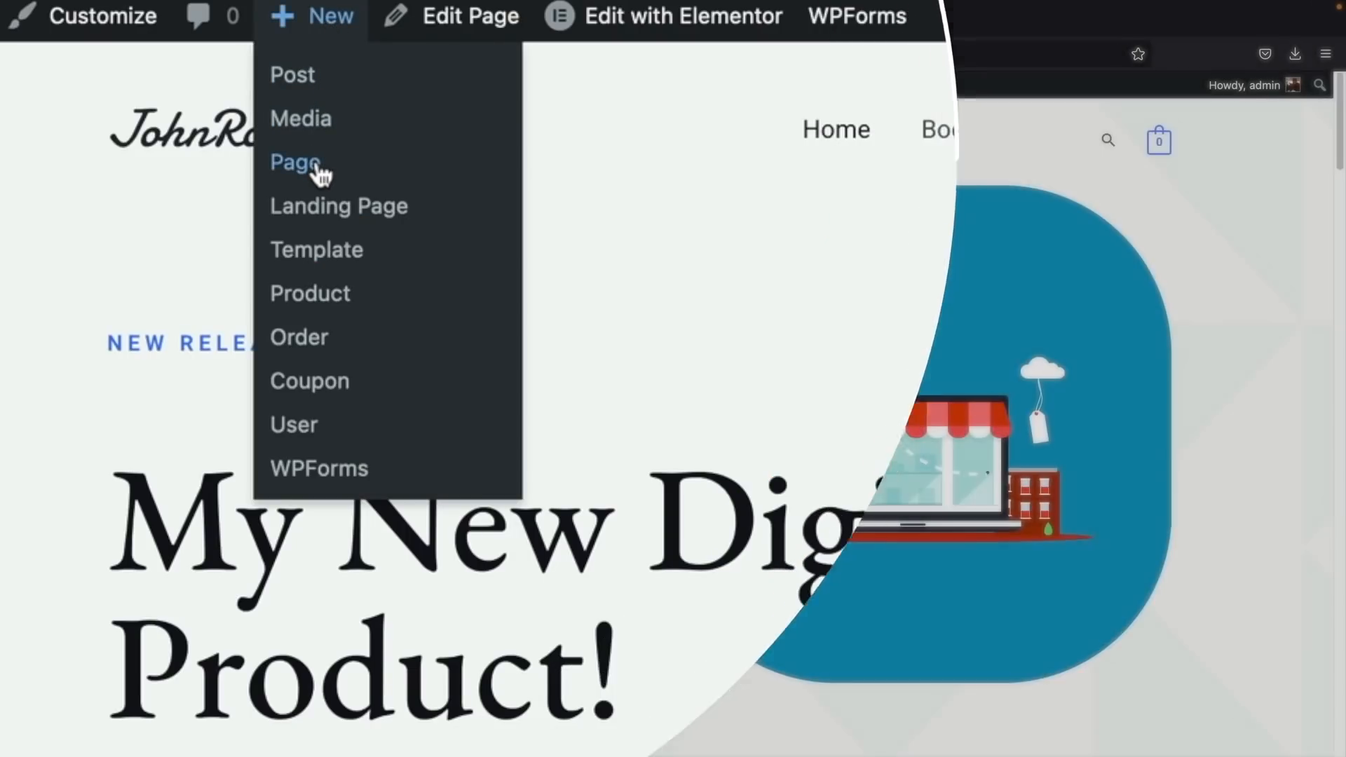
Create and publish a new page titled 'Our Team', then open it in Elementor
{"action": "left_click", "coordinate": [319, 171]}
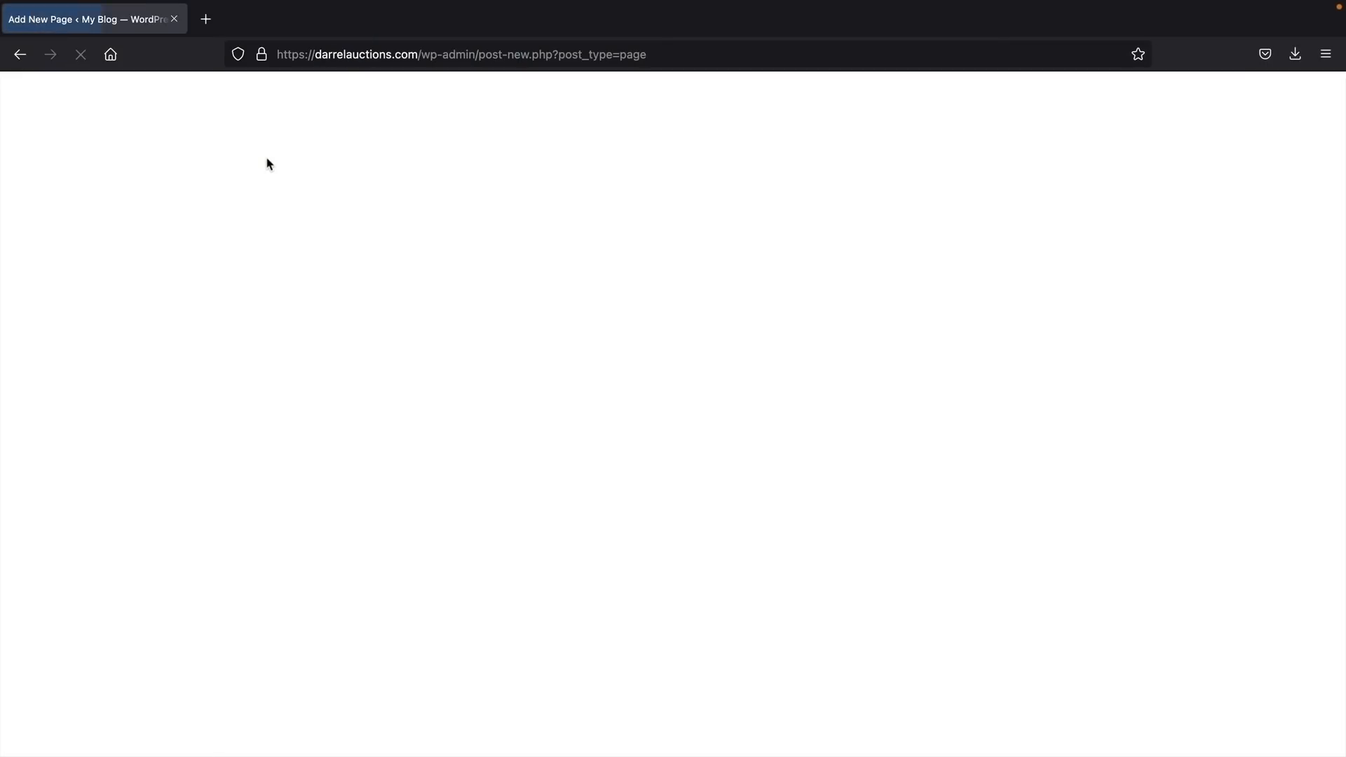
{"action": "left_click", "coordinate": [771, 204]}
{"action": "left_click", "coordinate": [307, 264]}
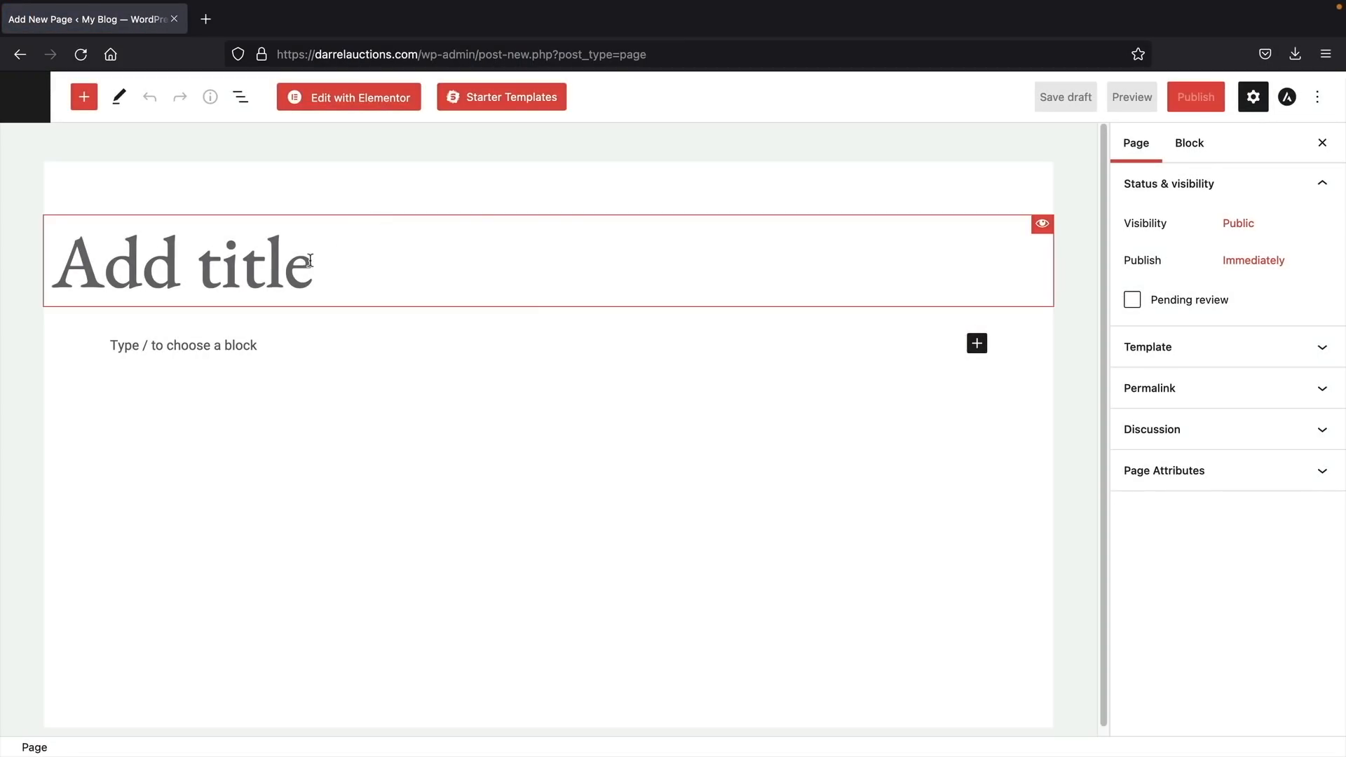
{"action": "type", "text": "Our Team"}
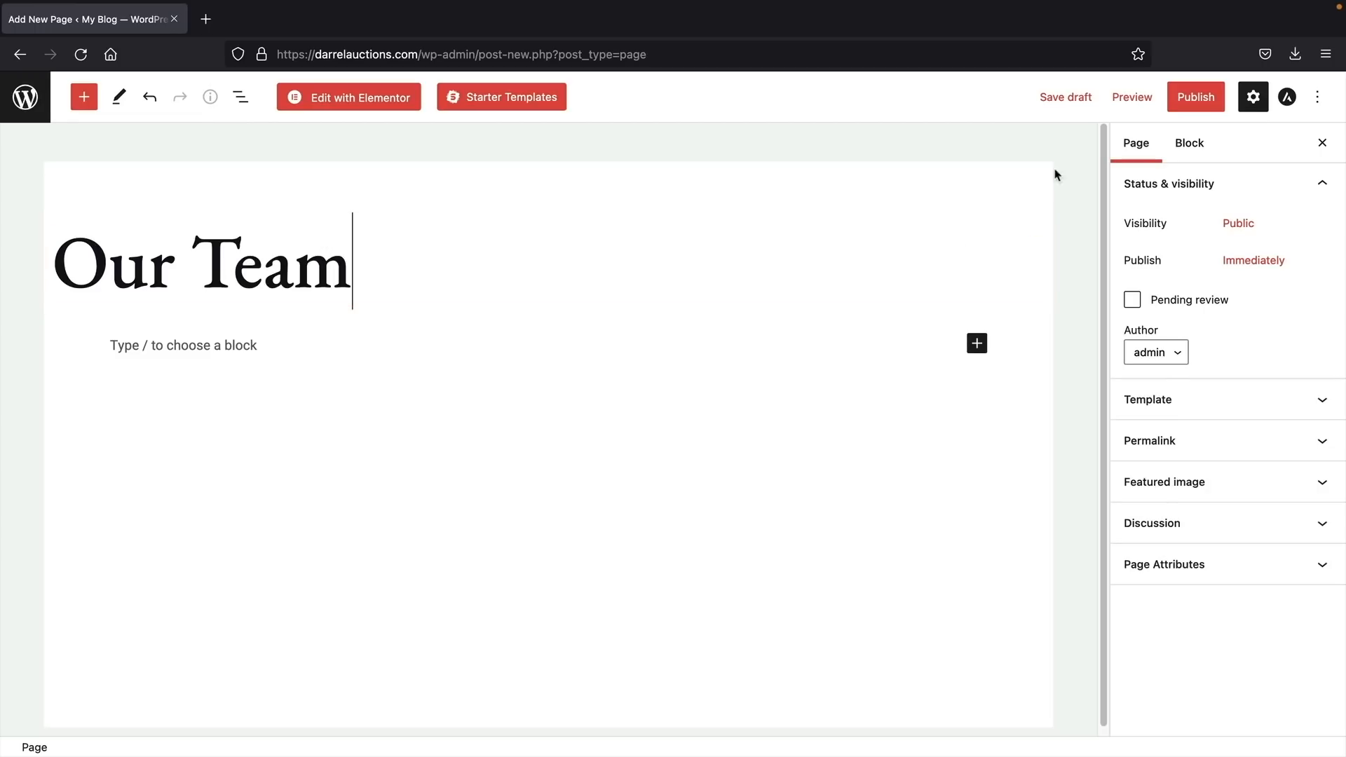
{"action": "left_click", "coordinate": [1183, 102]}
{"action": "left_click", "coordinate": [1171, 101]}
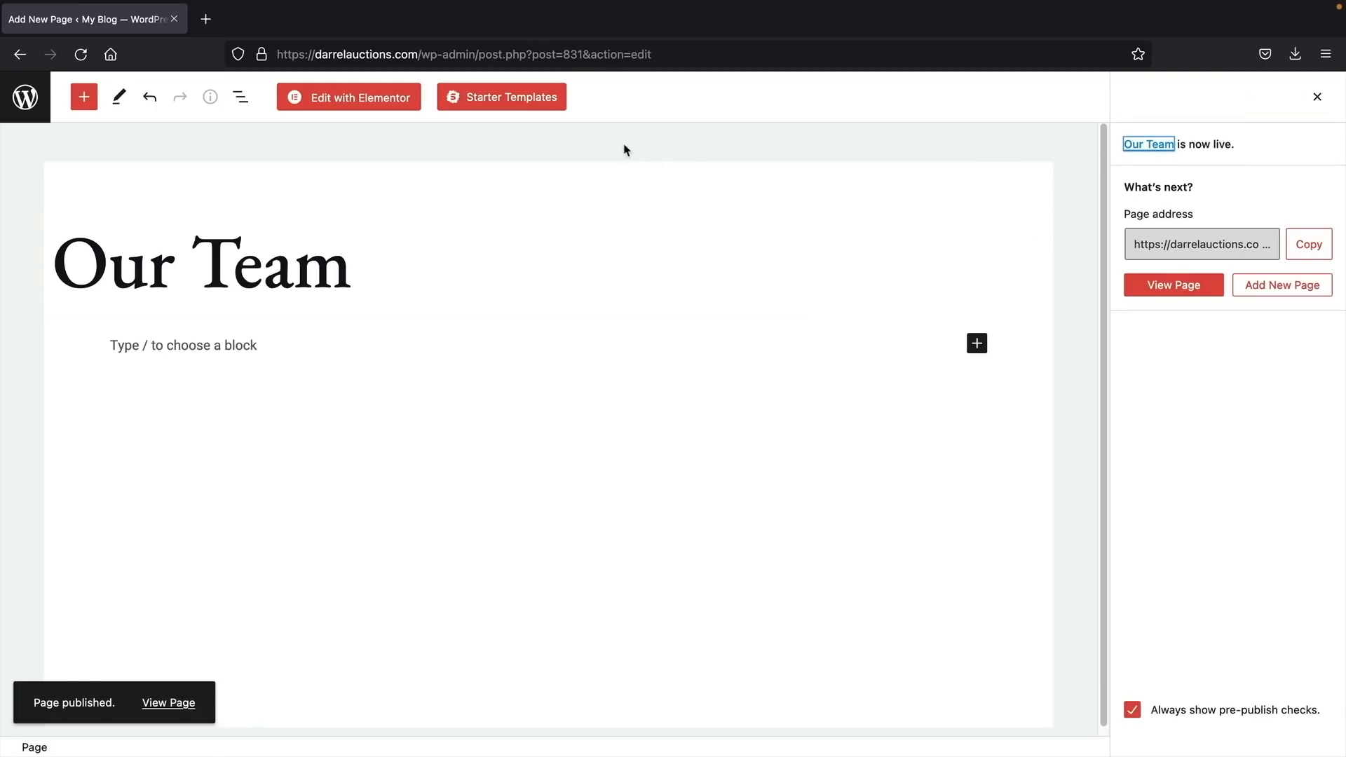
{"action": "left_click", "coordinate": [366, 109]}
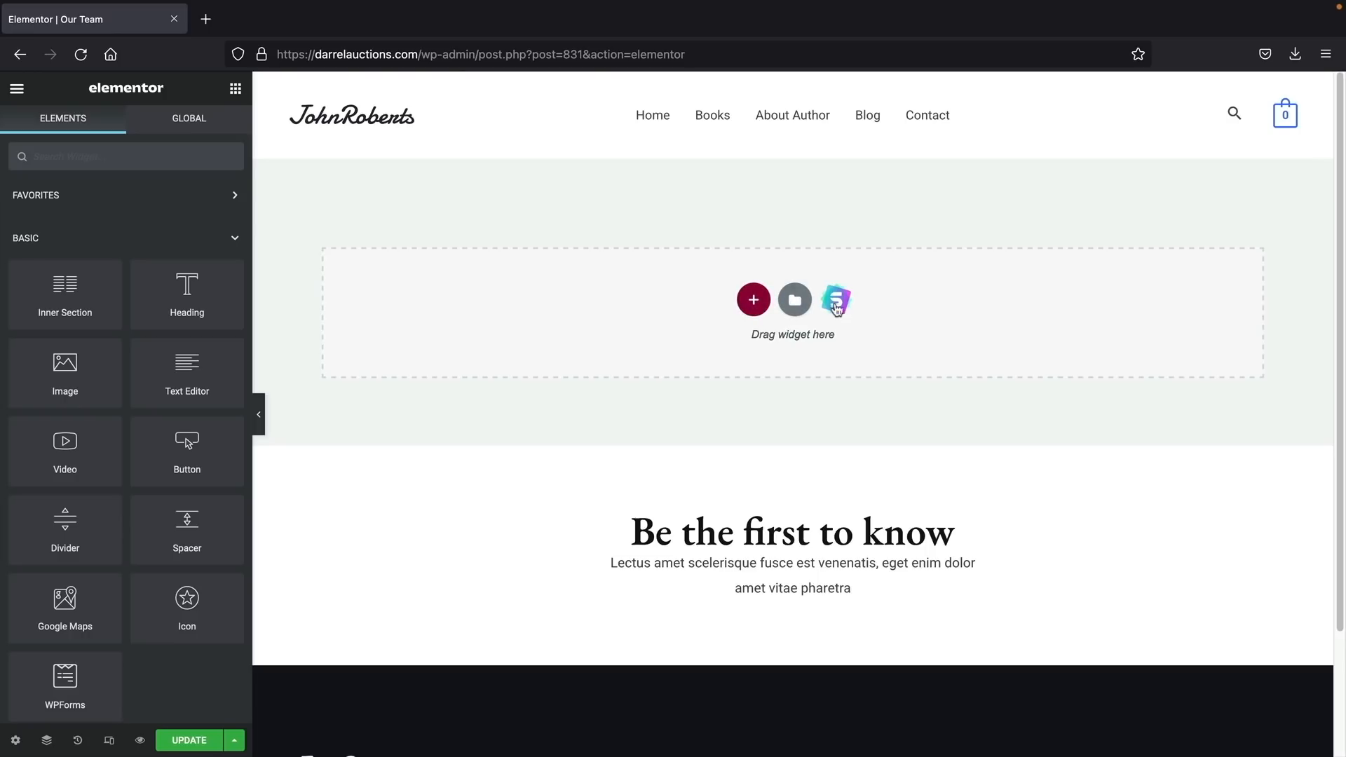
Add a three-column section and put a heading, an image and a button in the first column
{"action": "left_click", "coordinate": [747, 304]}
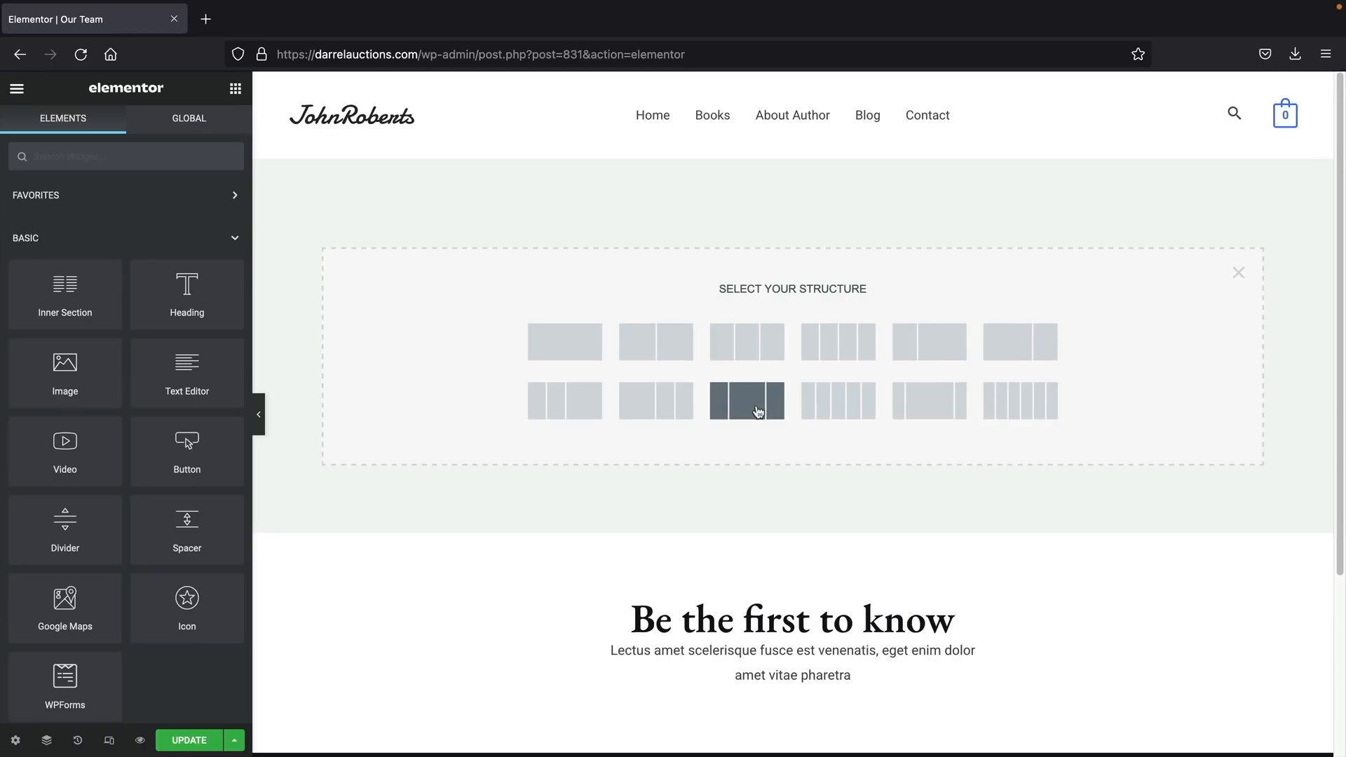
{"action": "left_click", "coordinate": [772, 346]}
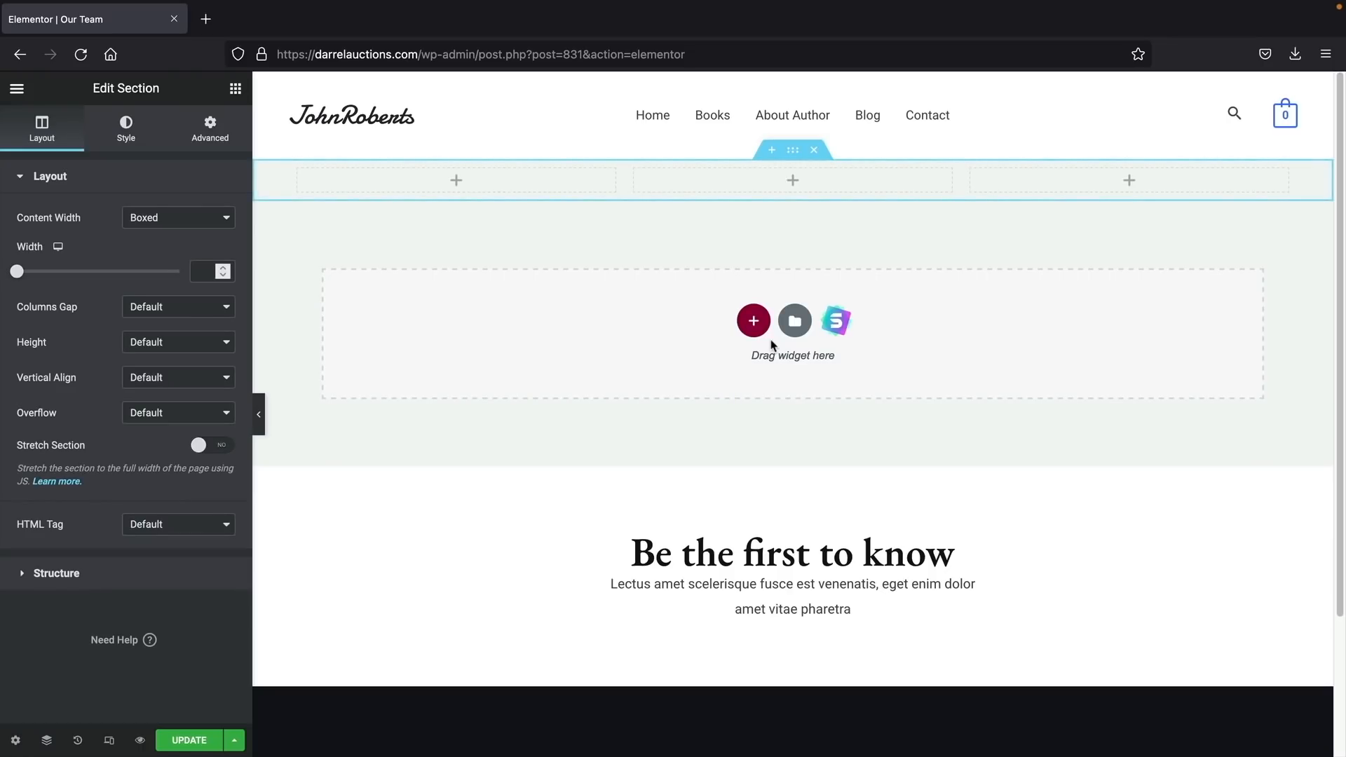
{"action": "left_click", "coordinate": [234, 89]}
{"action": "left_click_drag", "start_coordinate": [180, 298], "coordinate": [378, 180]}
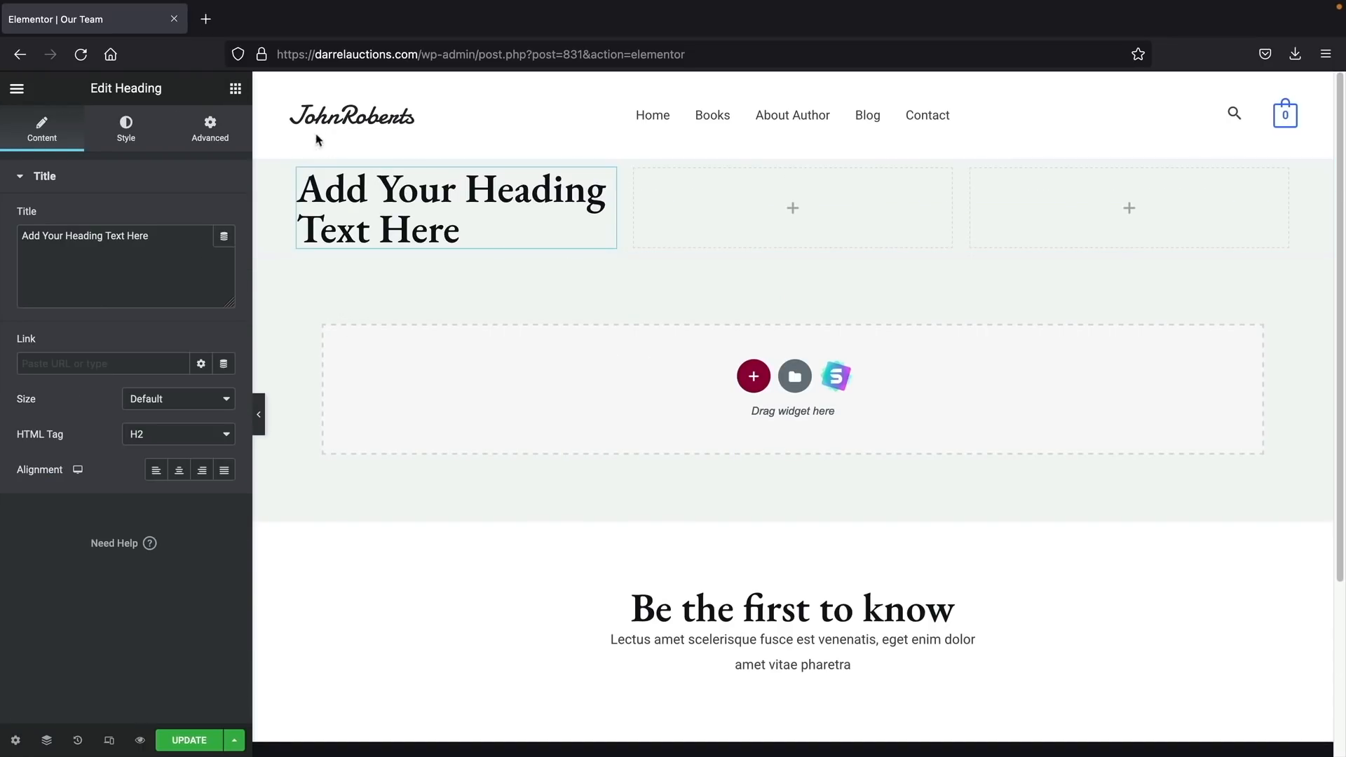
{"action": "left_click", "coordinate": [236, 89]}
{"action": "left_click_drag", "start_coordinate": [85, 379], "coordinate": [366, 247]}
{"action": "left_click", "coordinate": [235, 90]}
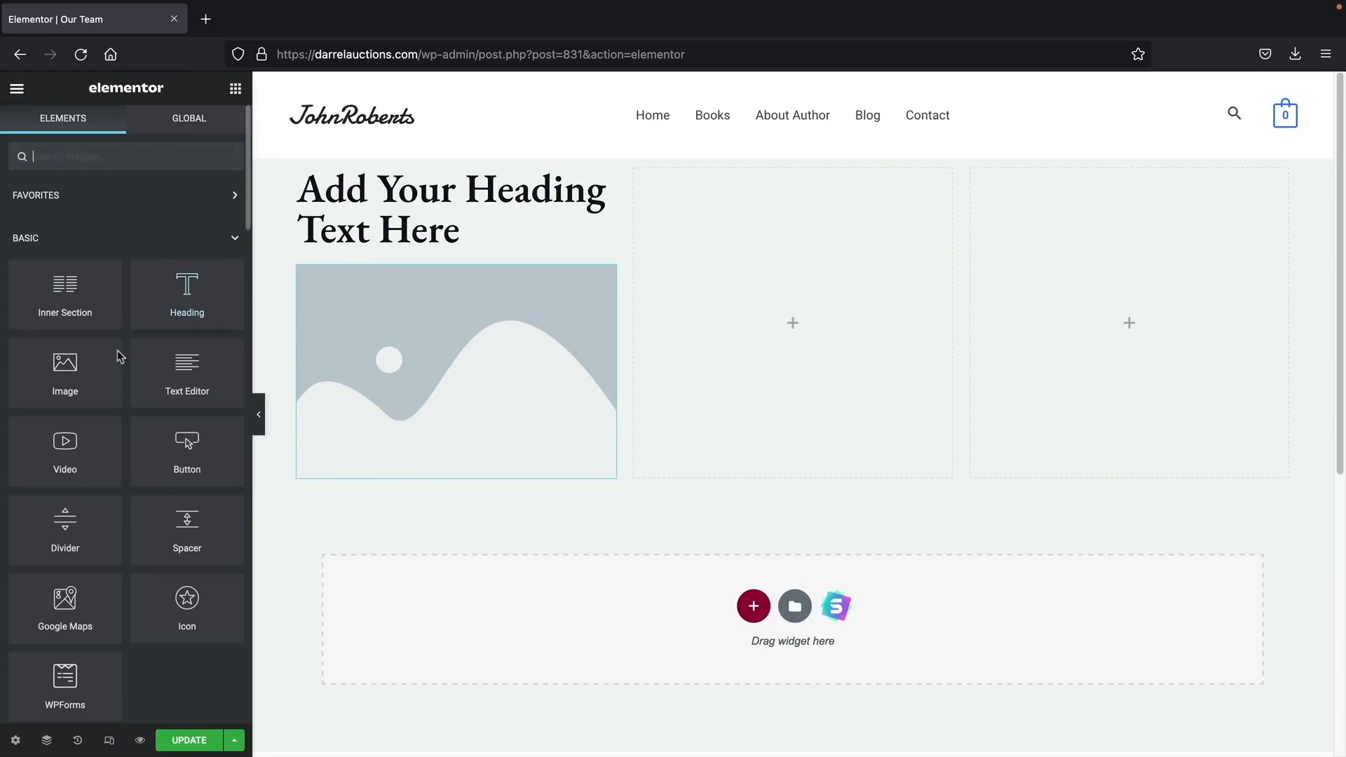
{"action": "left_click_drag", "start_coordinate": [187, 448], "coordinate": [347, 473]}
Change the heading text to 'Darrelwilson' and move it below the image
{"action": "triple_click", "coordinate": [413, 223]}
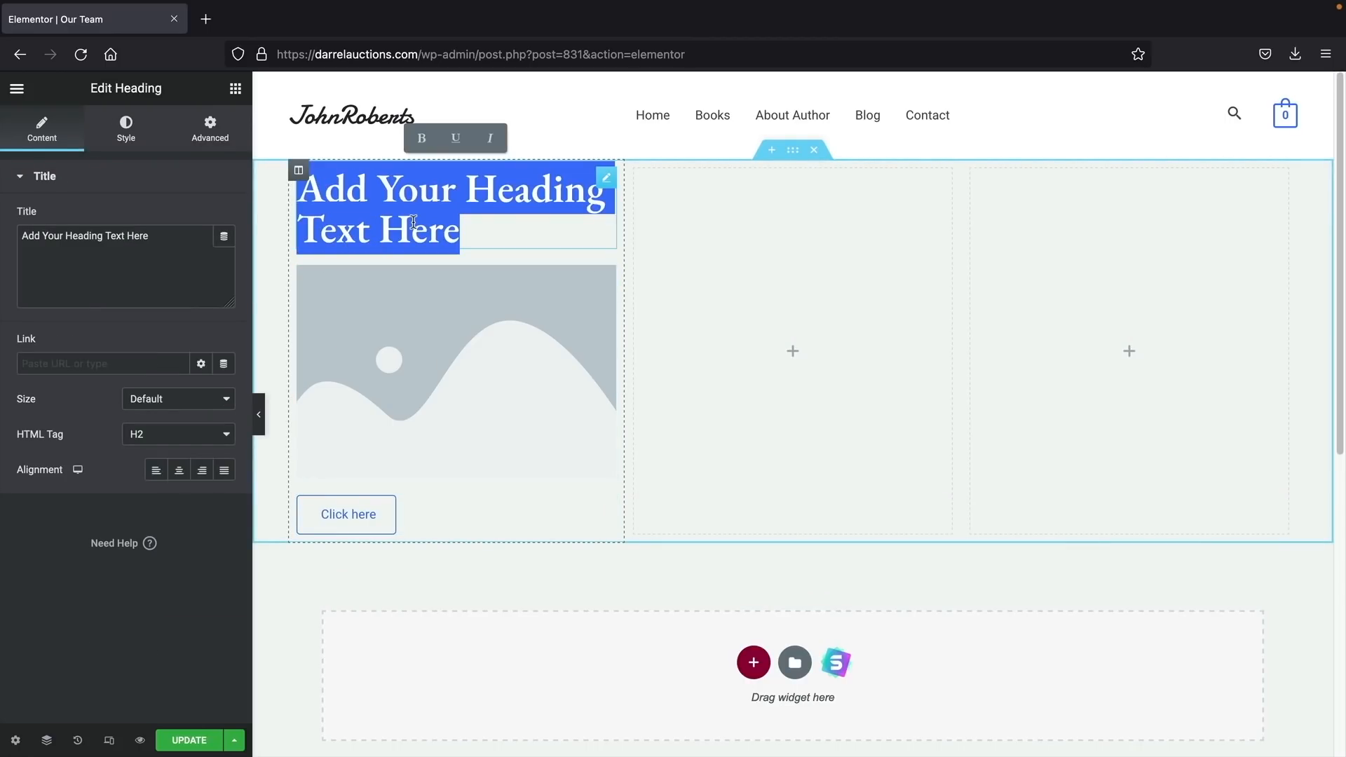
{"action": "type", "text": "Darrelwilson"}
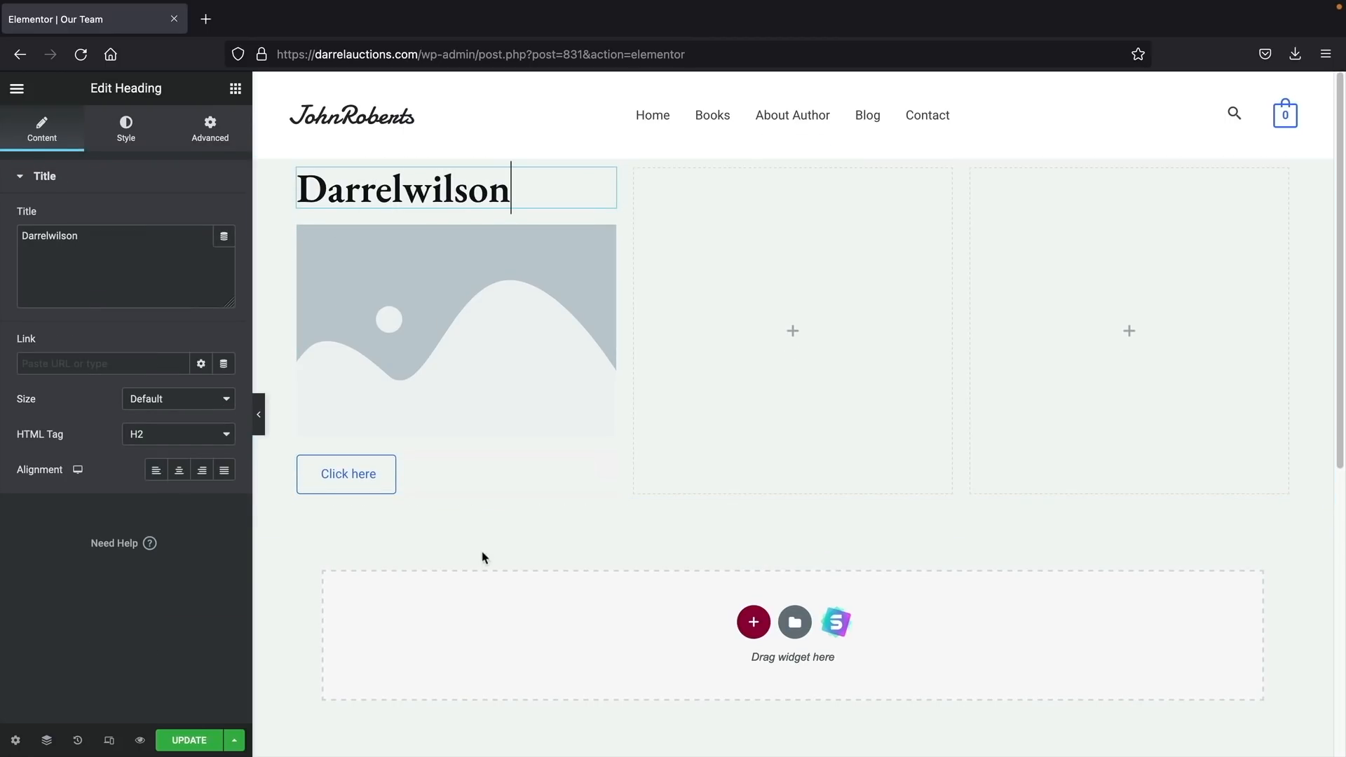
{"action": "left_click_drag", "start_coordinate": [604, 175], "coordinate": [429, 390]}
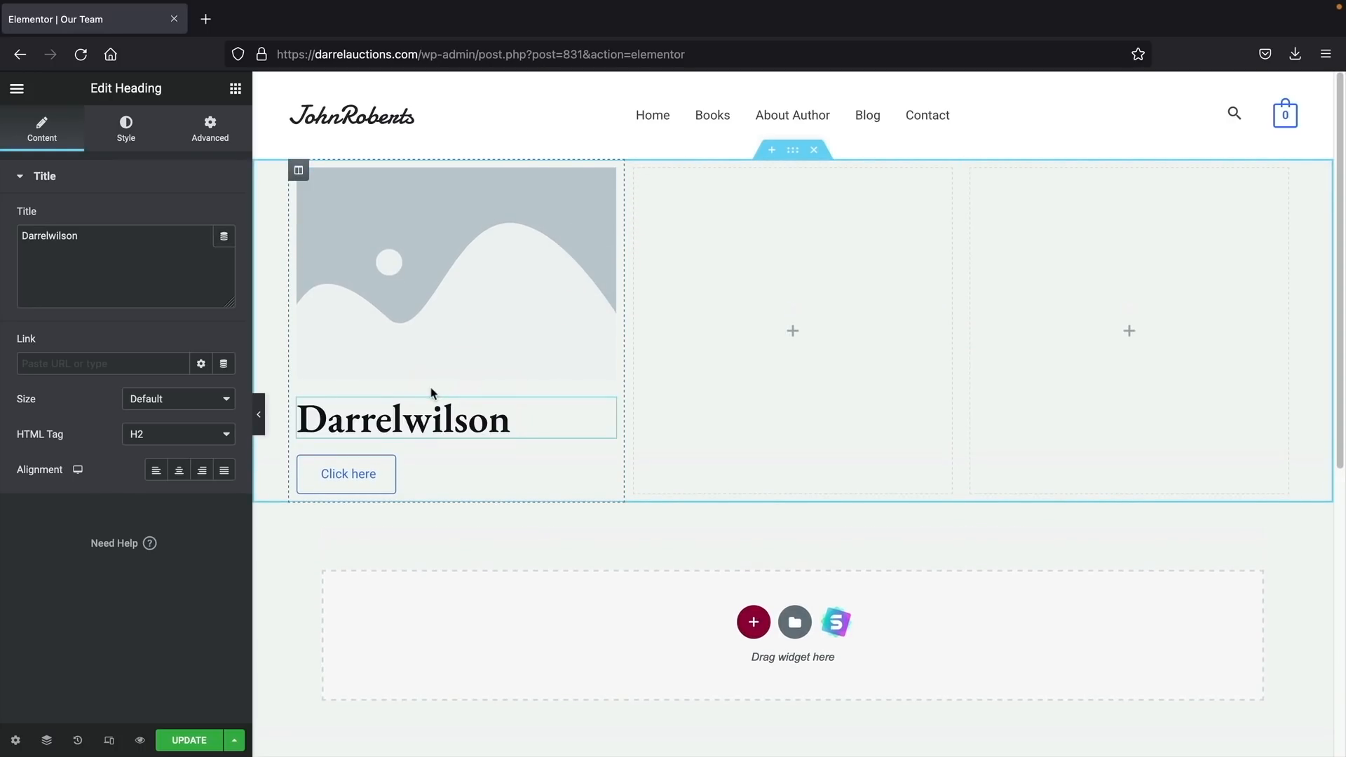
Replace the image placeholder with the curly-haired author photo from the Media Library
{"action": "left_click", "coordinate": [491, 288]}
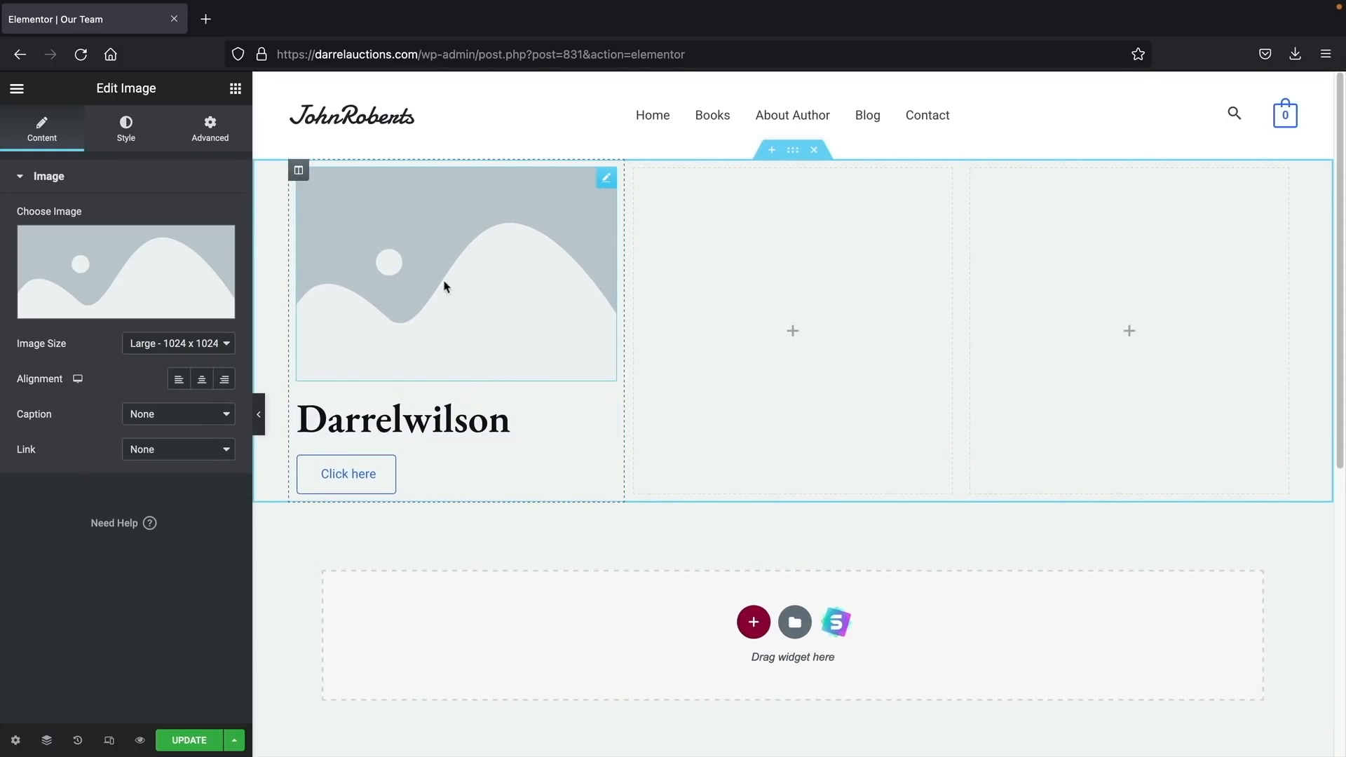
{"action": "left_click", "coordinate": [149, 272]}
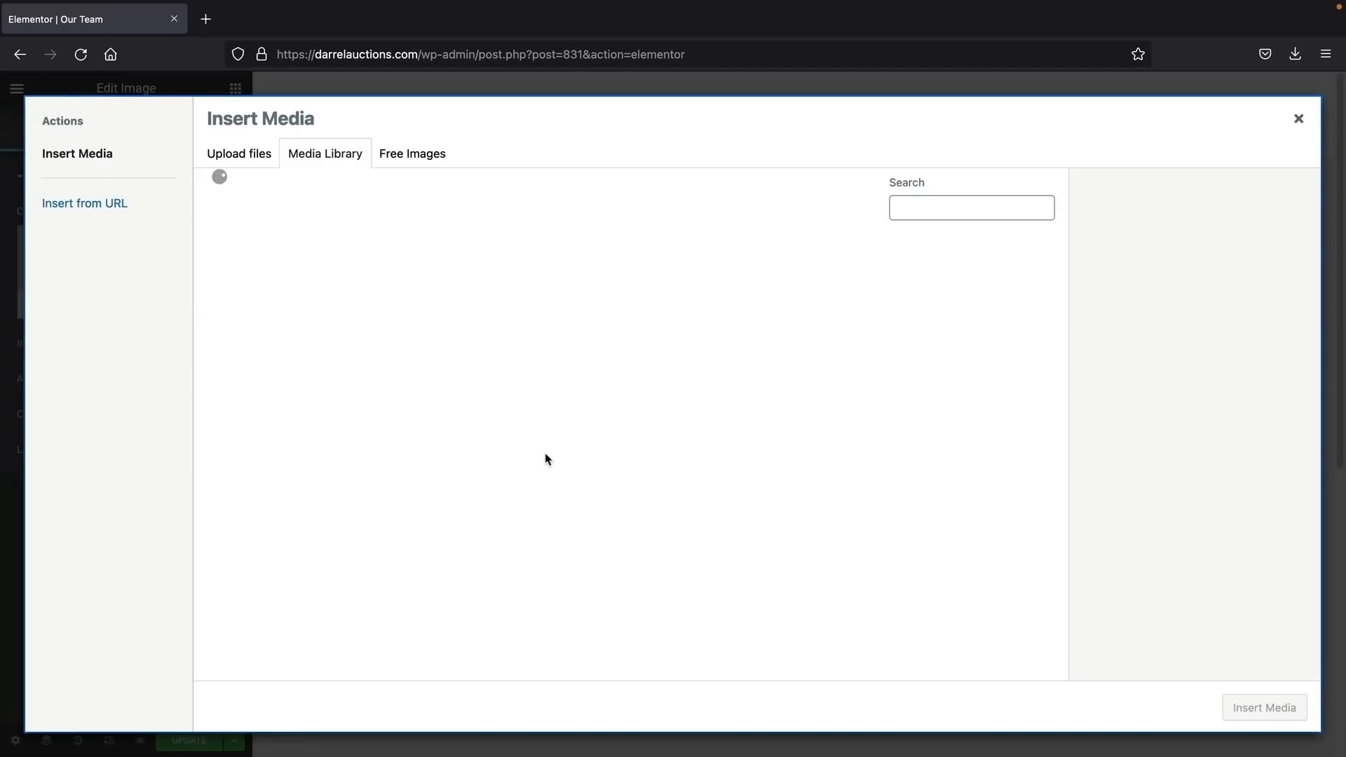
{"action": "left_click", "coordinate": [987, 536]}
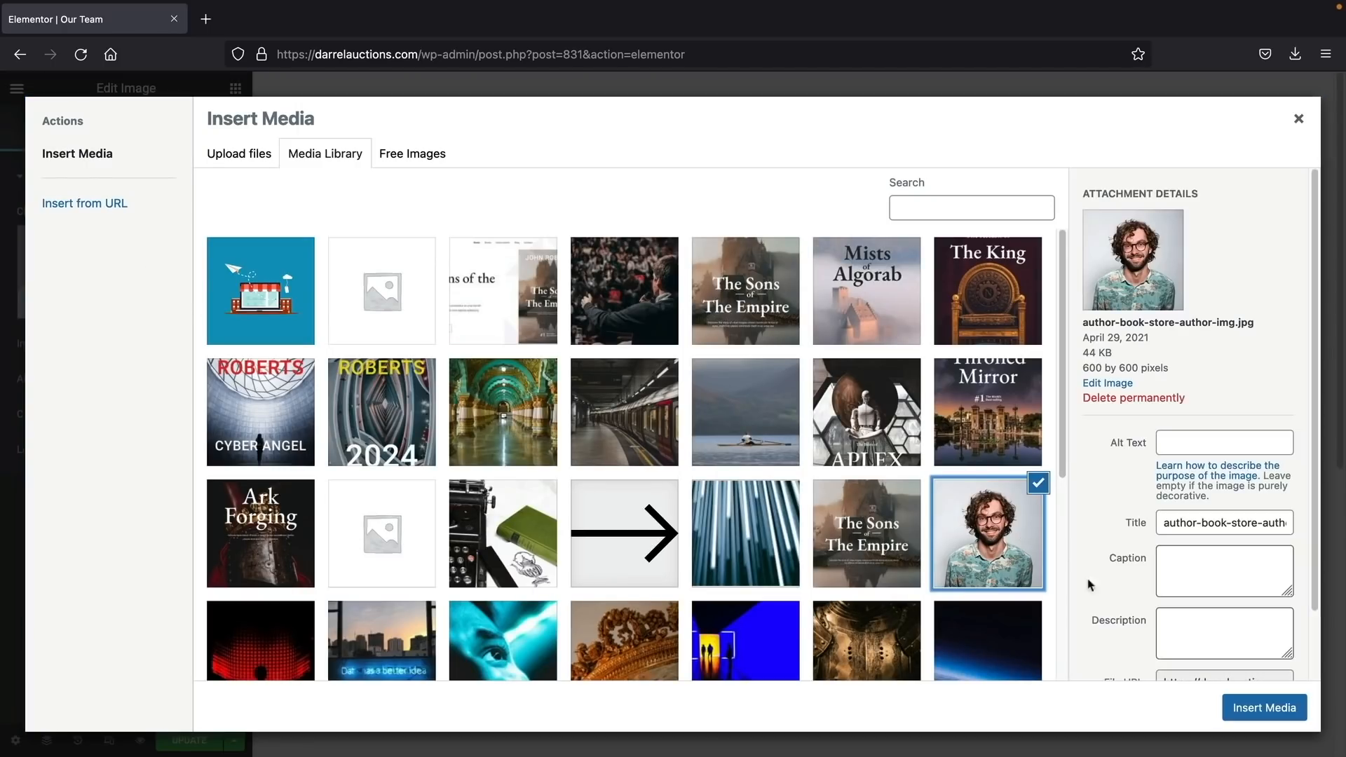
{"action": "left_click", "coordinate": [1238, 706]}
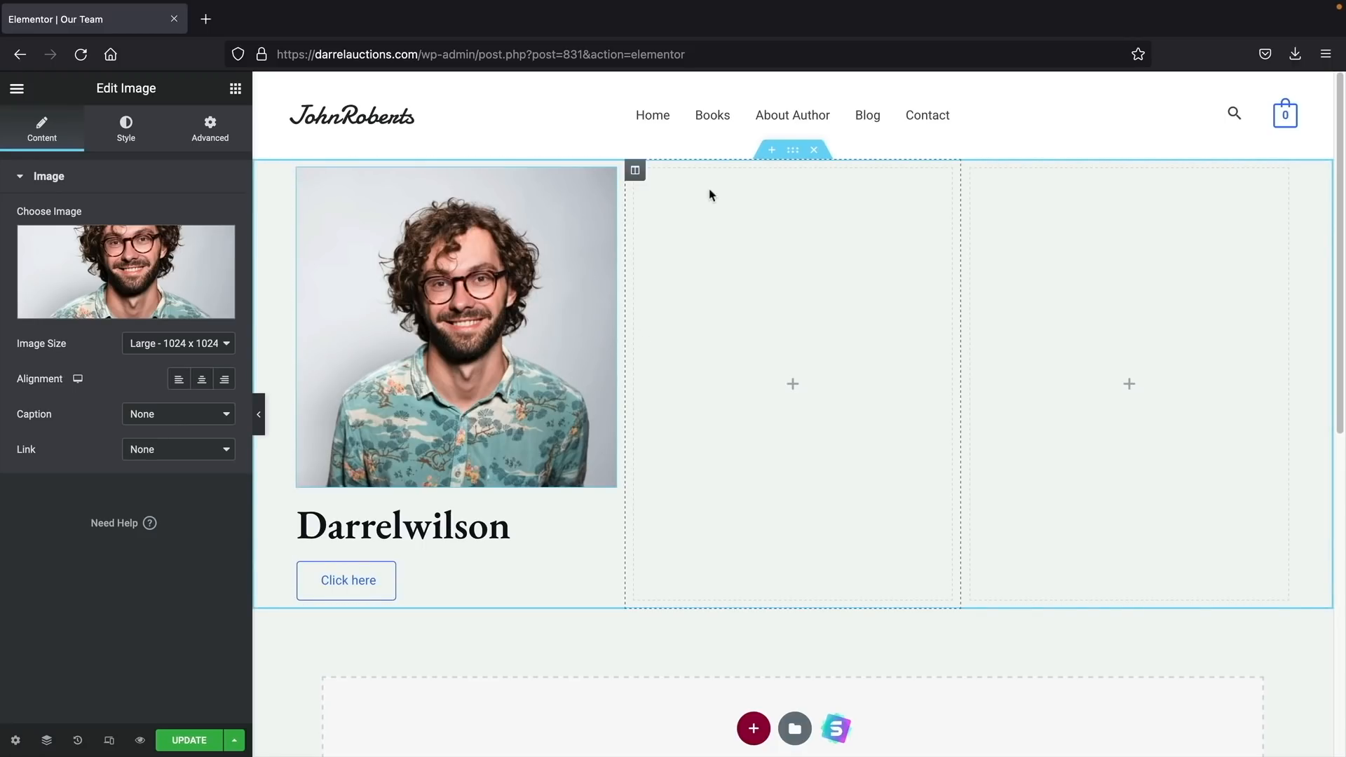
{"action": "left_click", "coordinate": [793, 152]}
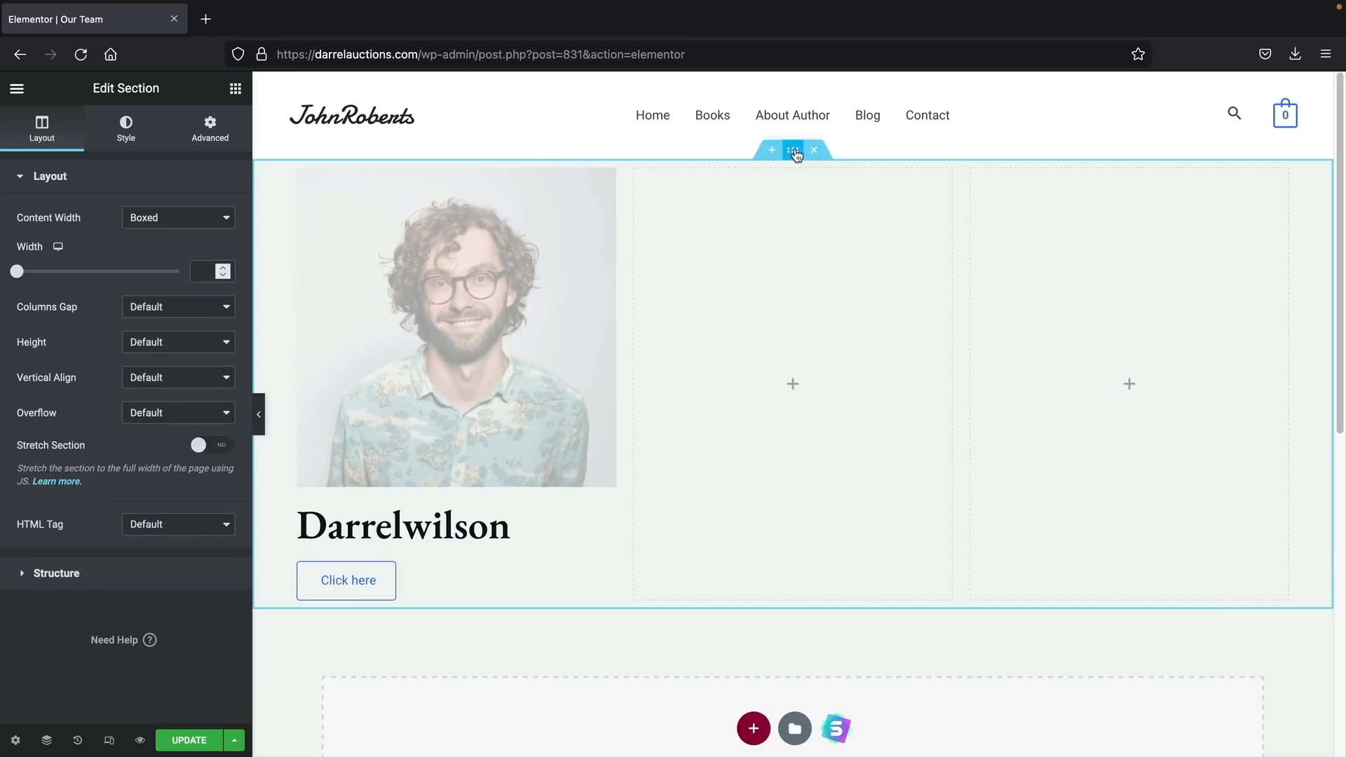
{"action": "left_click", "coordinate": [209, 133]}
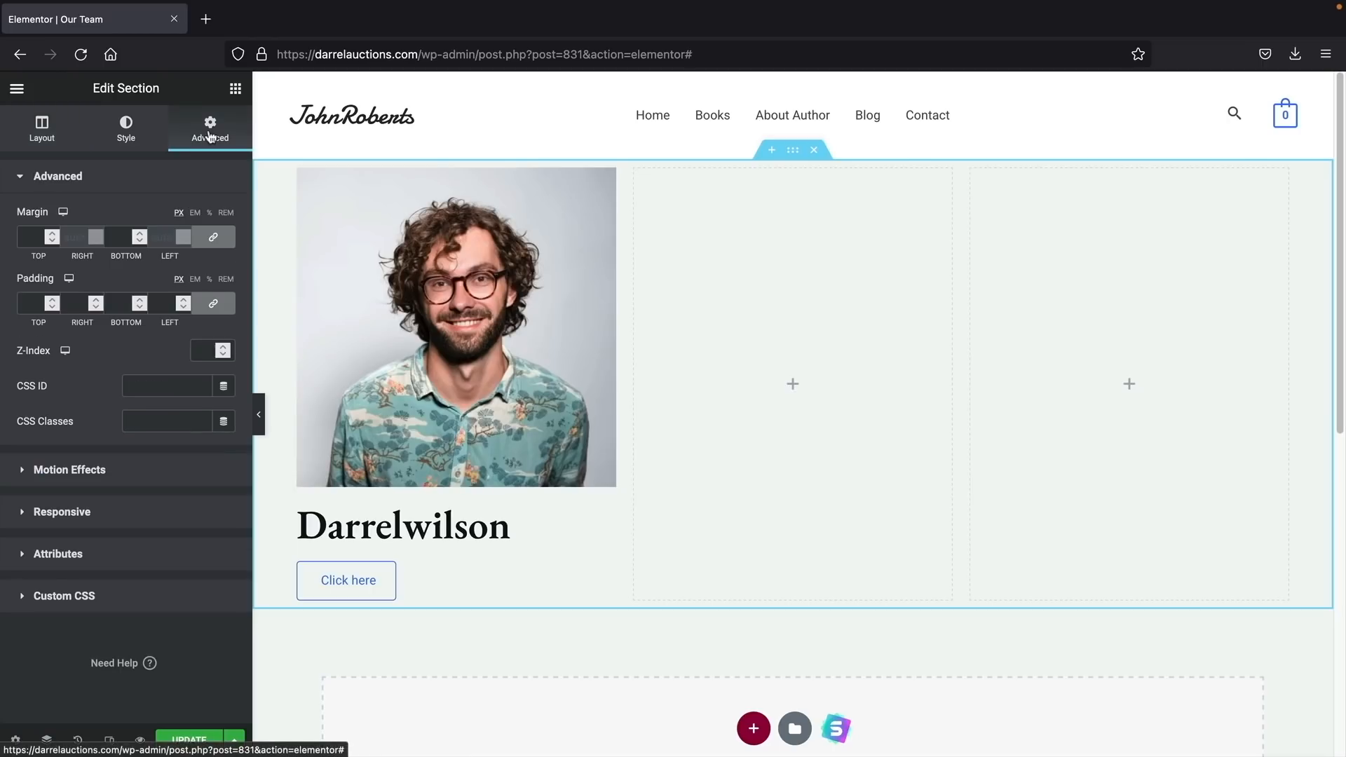
Set the section's top padding to 70 with sides unlinked, then delete the section
{"action": "left_click", "coordinate": [214, 305]}
{"action": "left_click", "coordinate": [53, 301]}
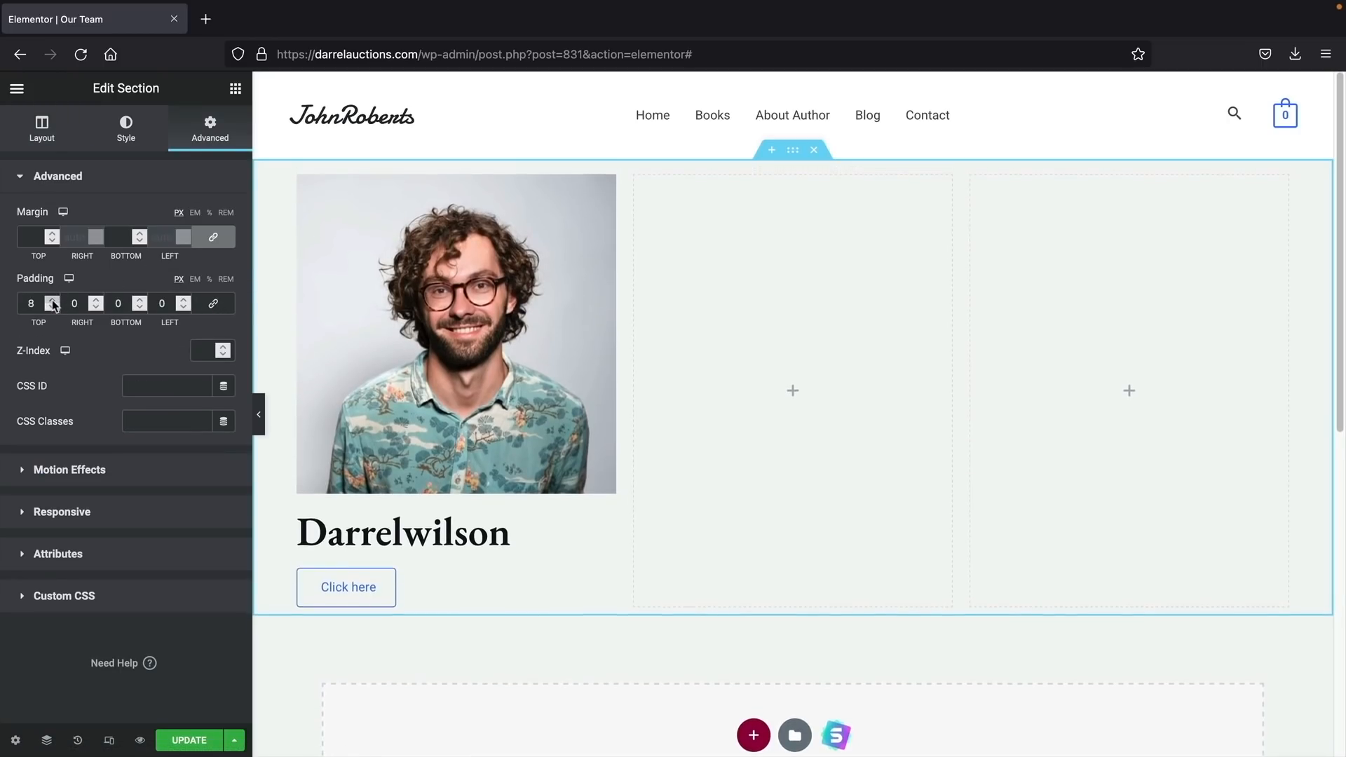
{"action": "left_click_drag", "start_coordinate": [53, 301], "coordinate": [52, 302]}
{"action": "left_click", "coordinate": [51, 305]}
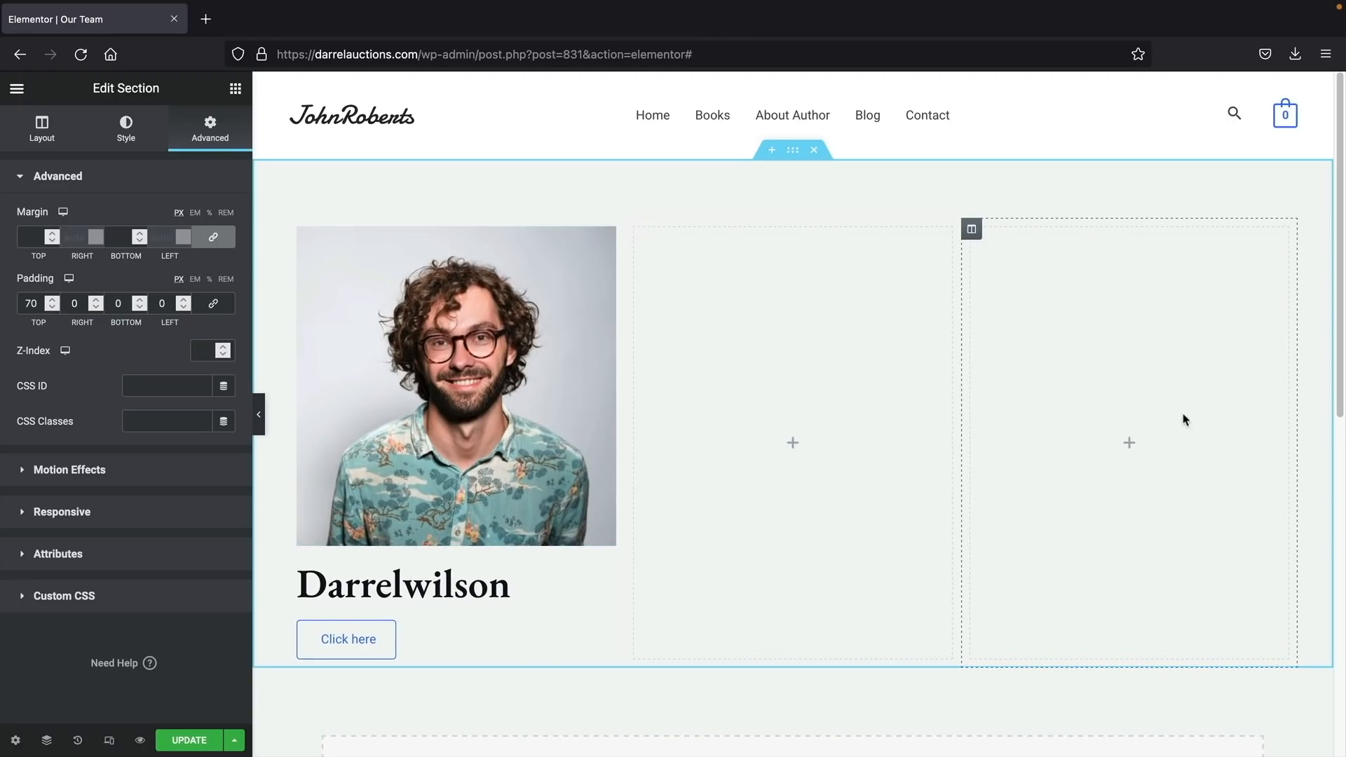
{"action": "left_click", "coordinate": [813, 150]}
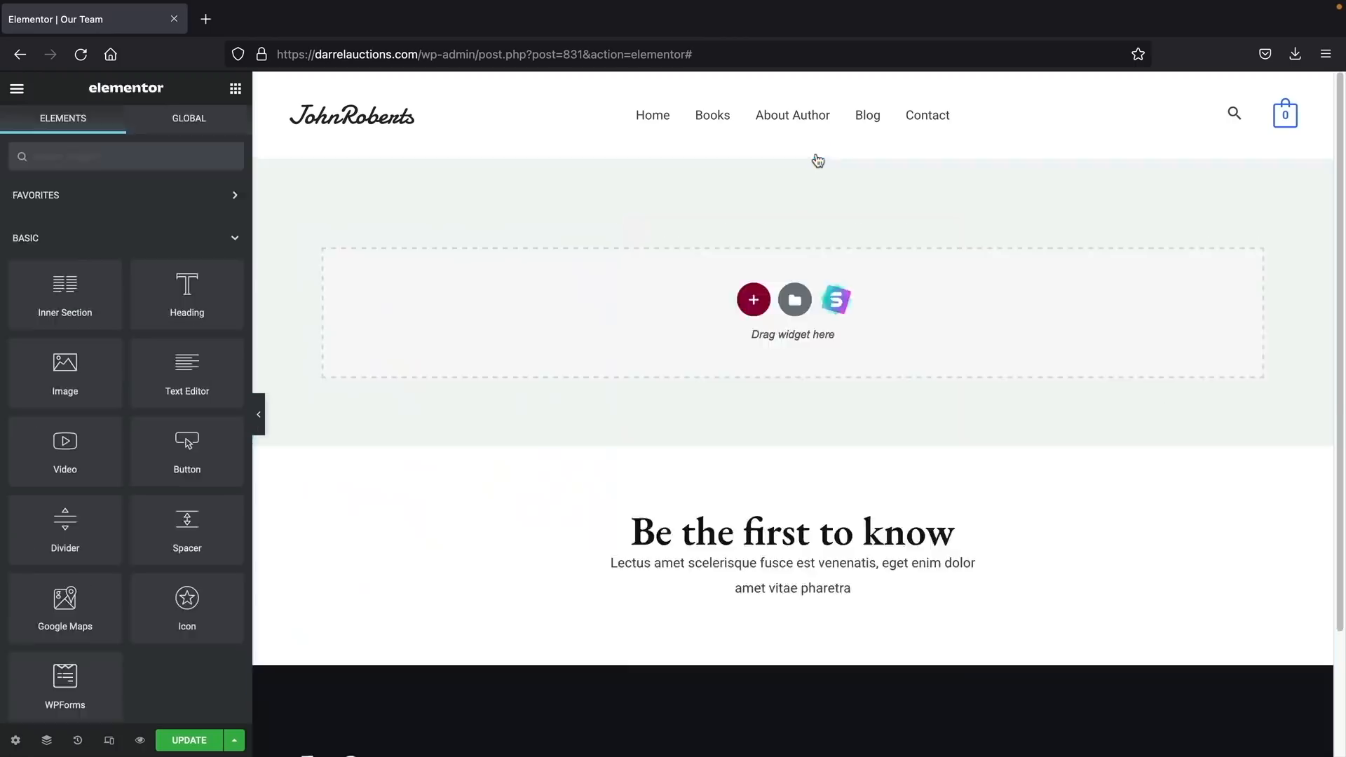
Import the three-service 'This Can Be Secondary Heading' block from Starter Templates Services blocks
{"action": "left_click", "coordinate": [839, 302]}
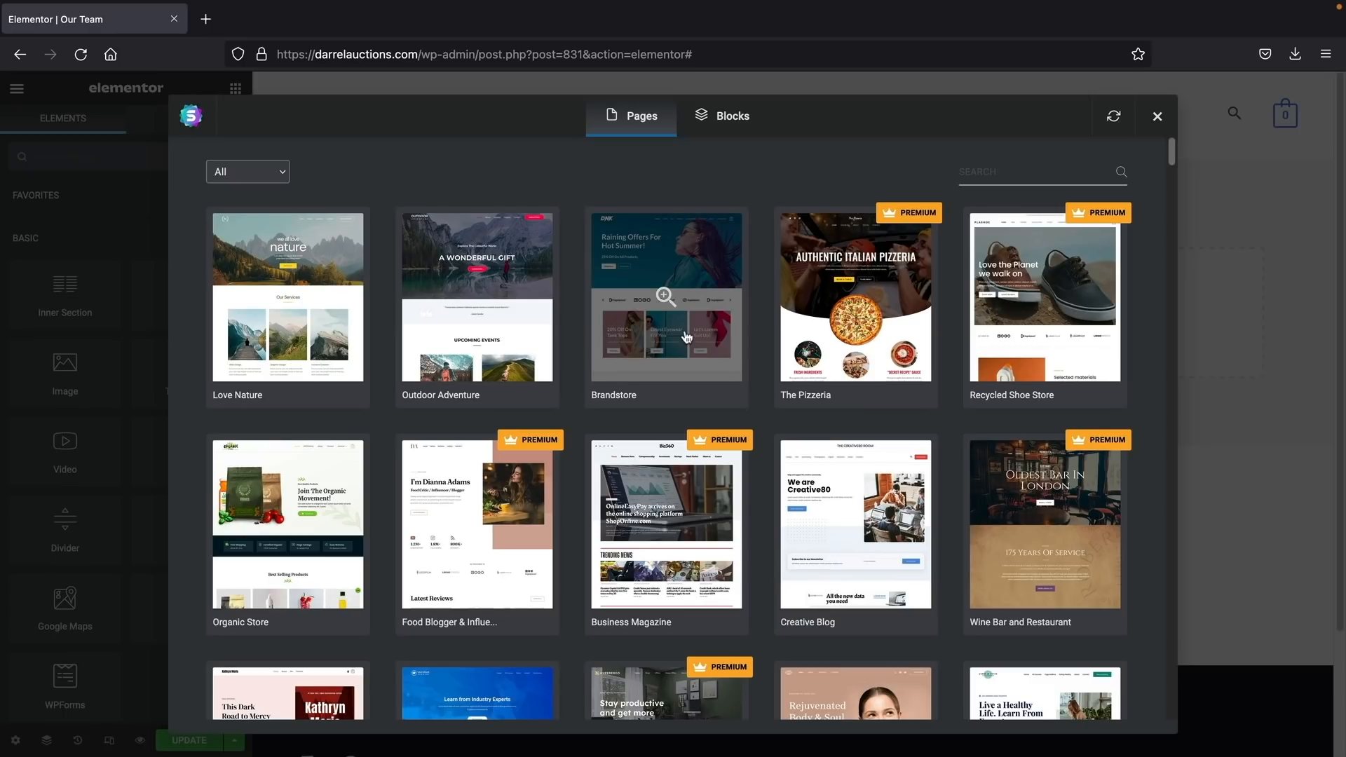
{"action": "left_click", "coordinate": [732, 121]}
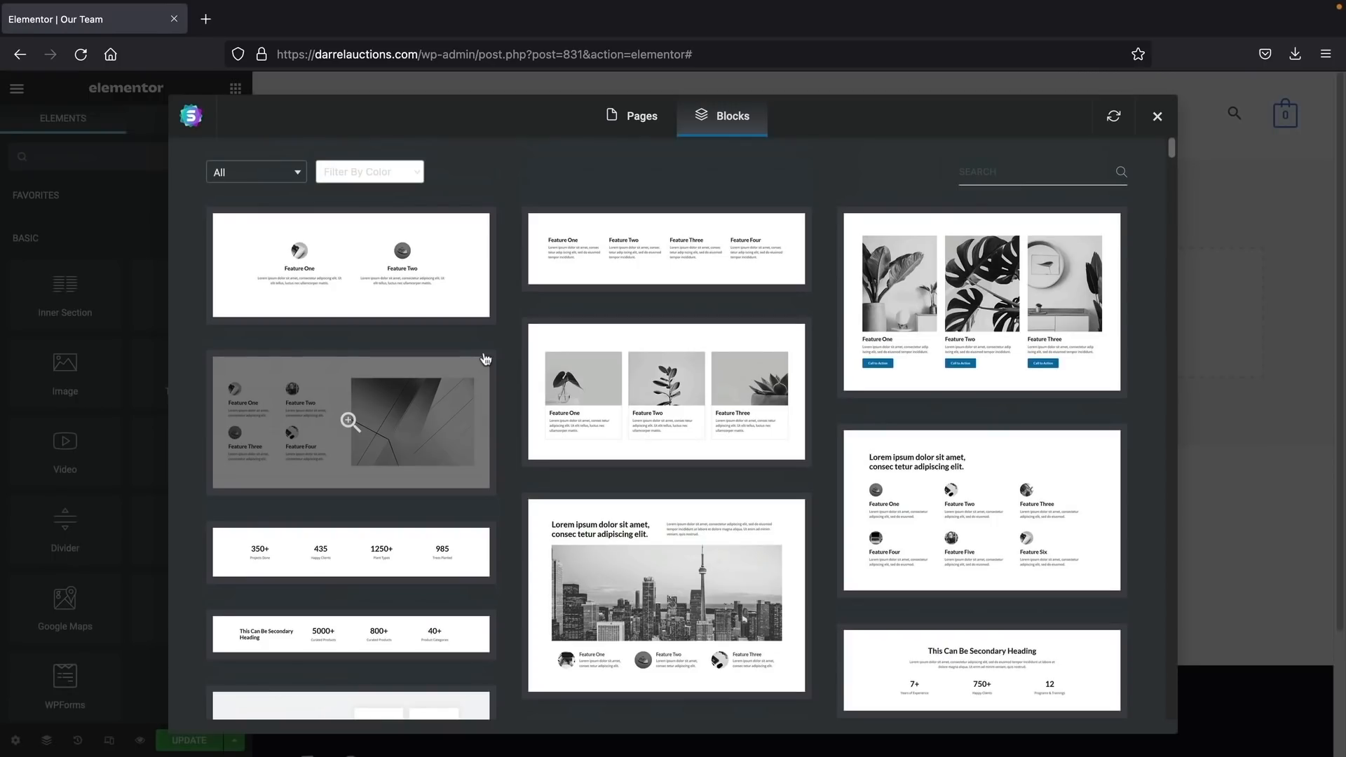
{"action": "left_click", "coordinate": [274, 181]}
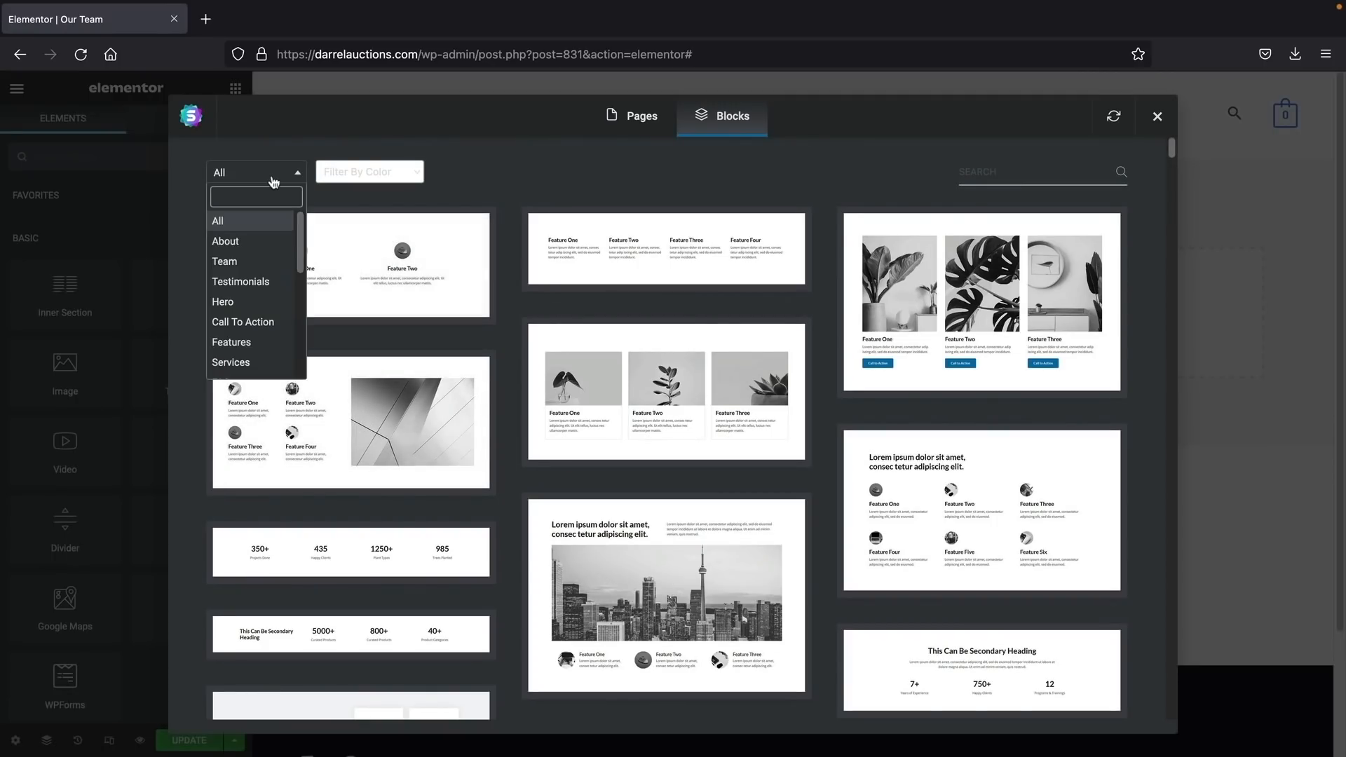
{"action": "left_click", "coordinate": [225, 241]}
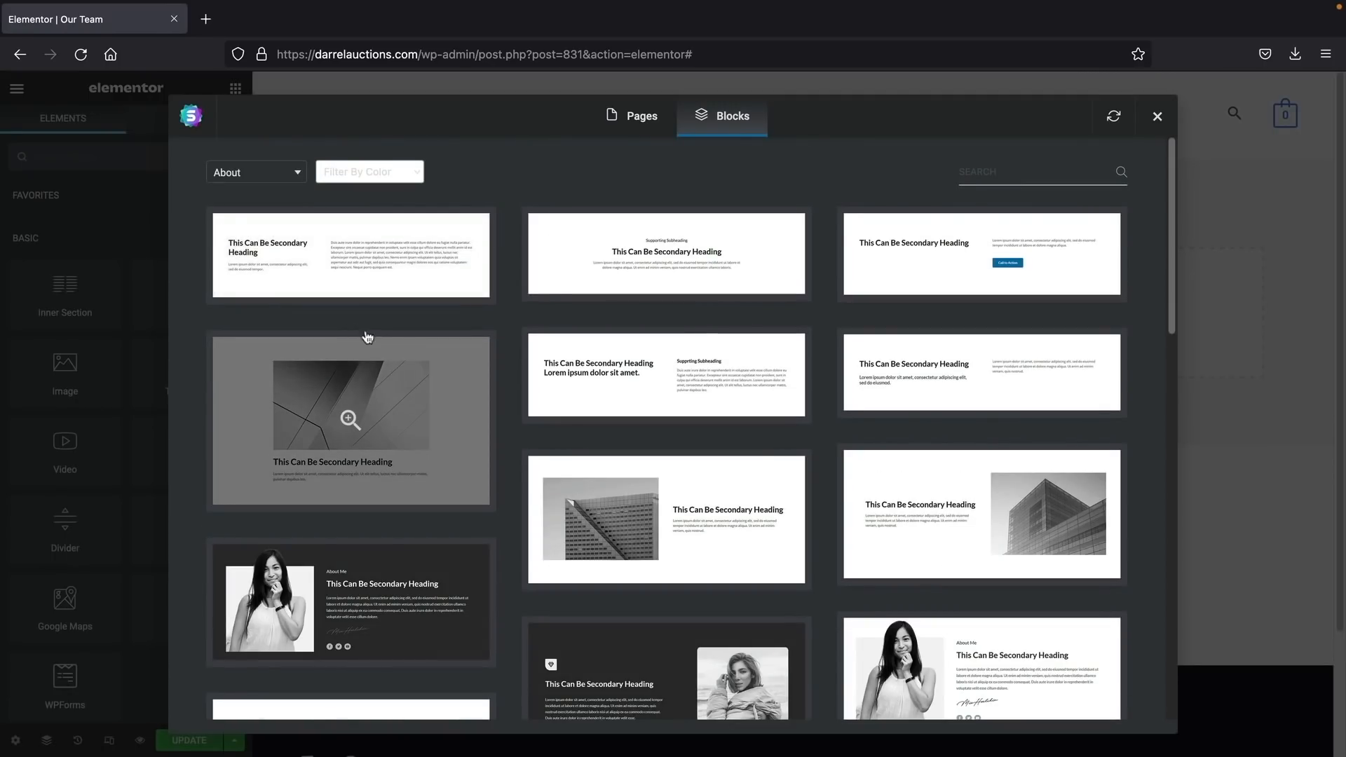
{"action": "scroll", "coordinate": [532, 401], "scroll_direction": "down", "scroll_amount": 2}
{"action": "scroll", "coordinate": [531, 401], "scroll_direction": "down", "scroll_amount": 4}
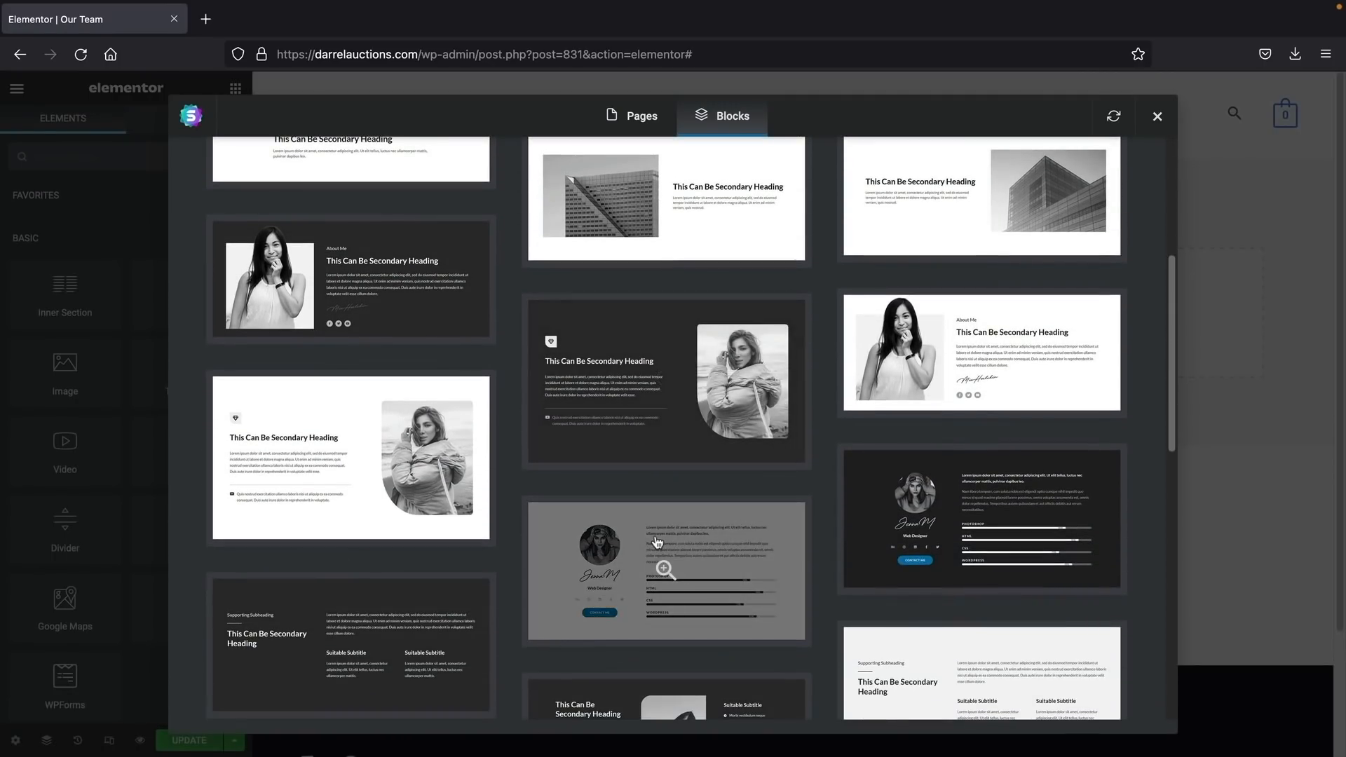
{"action": "scroll", "coordinate": [519, 362], "scroll_direction": "up", "scroll_amount": 5}
{"action": "left_click", "coordinate": [272, 182]}
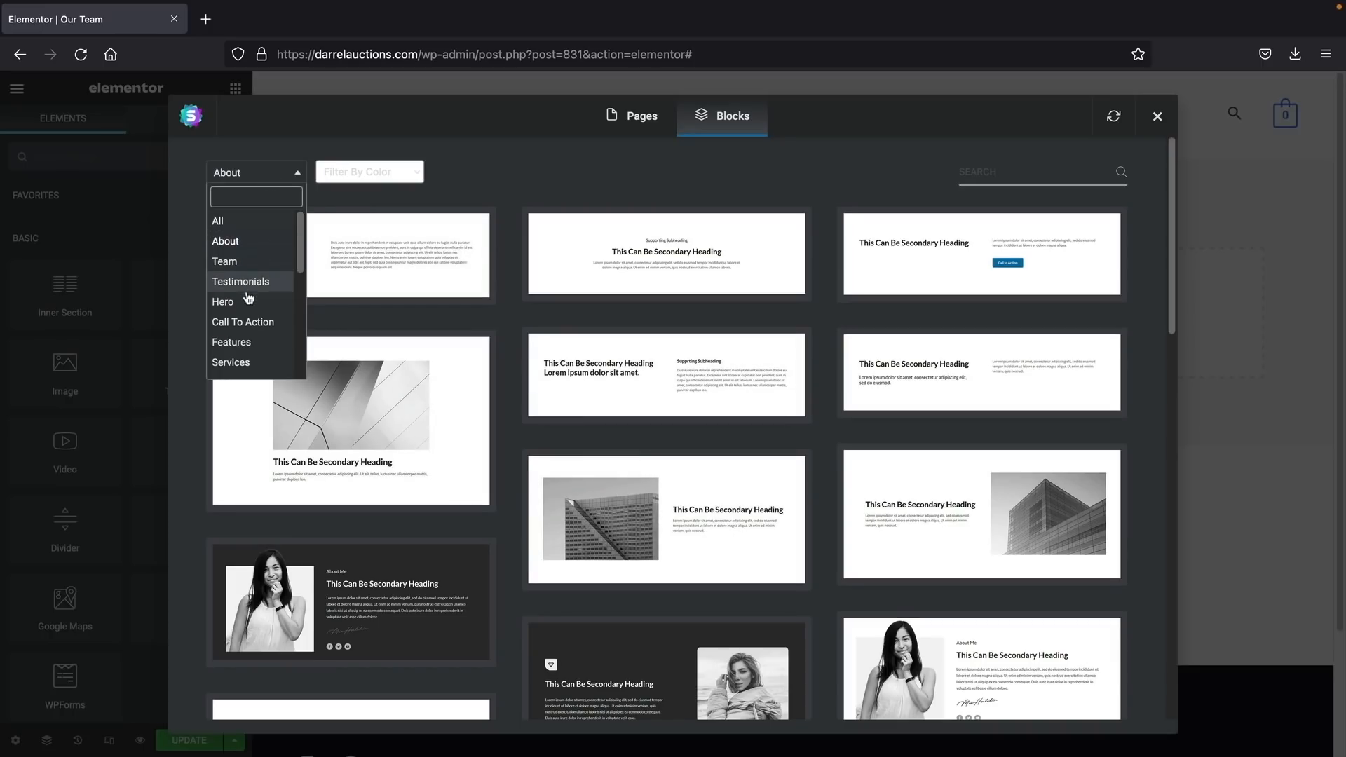
{"action": "left_click", "coordinate": [246, 362]}
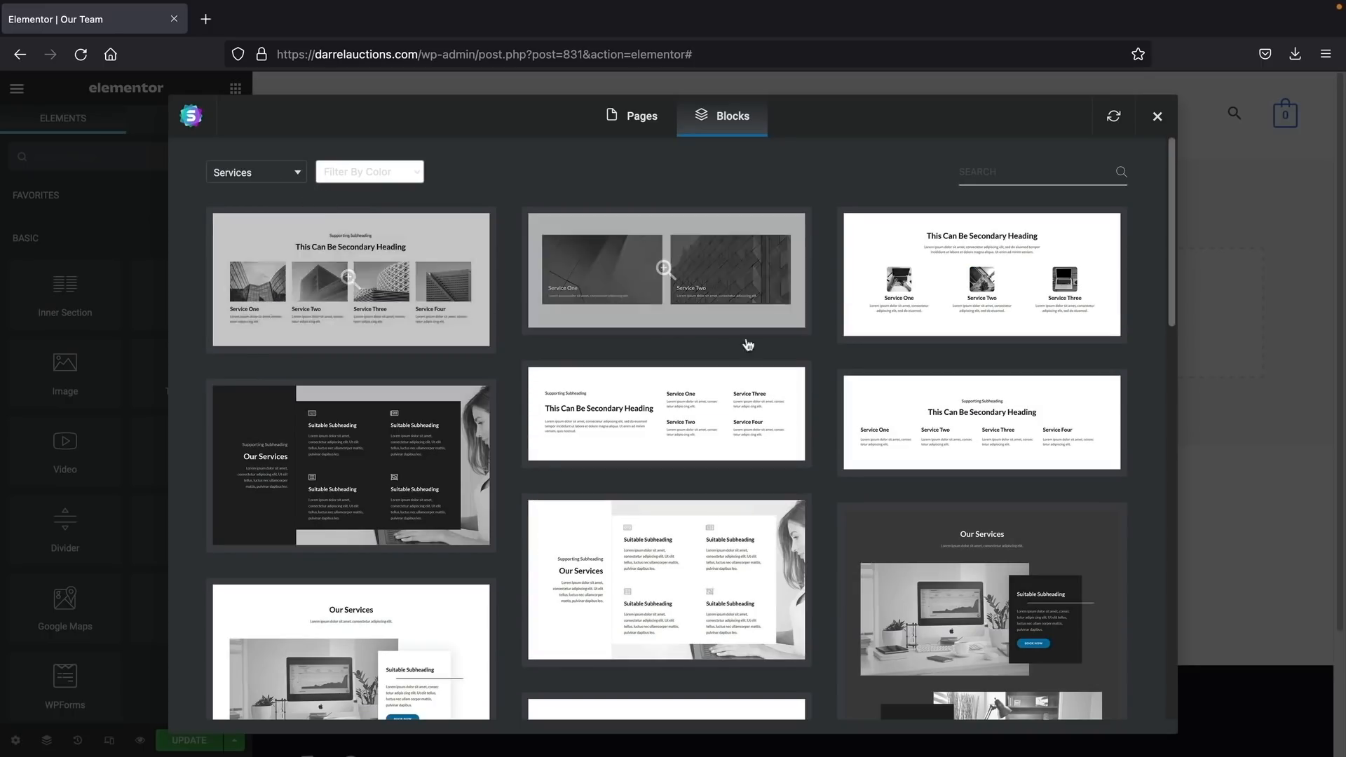
{"action": "left_click", "coordinate": [984, 274]}
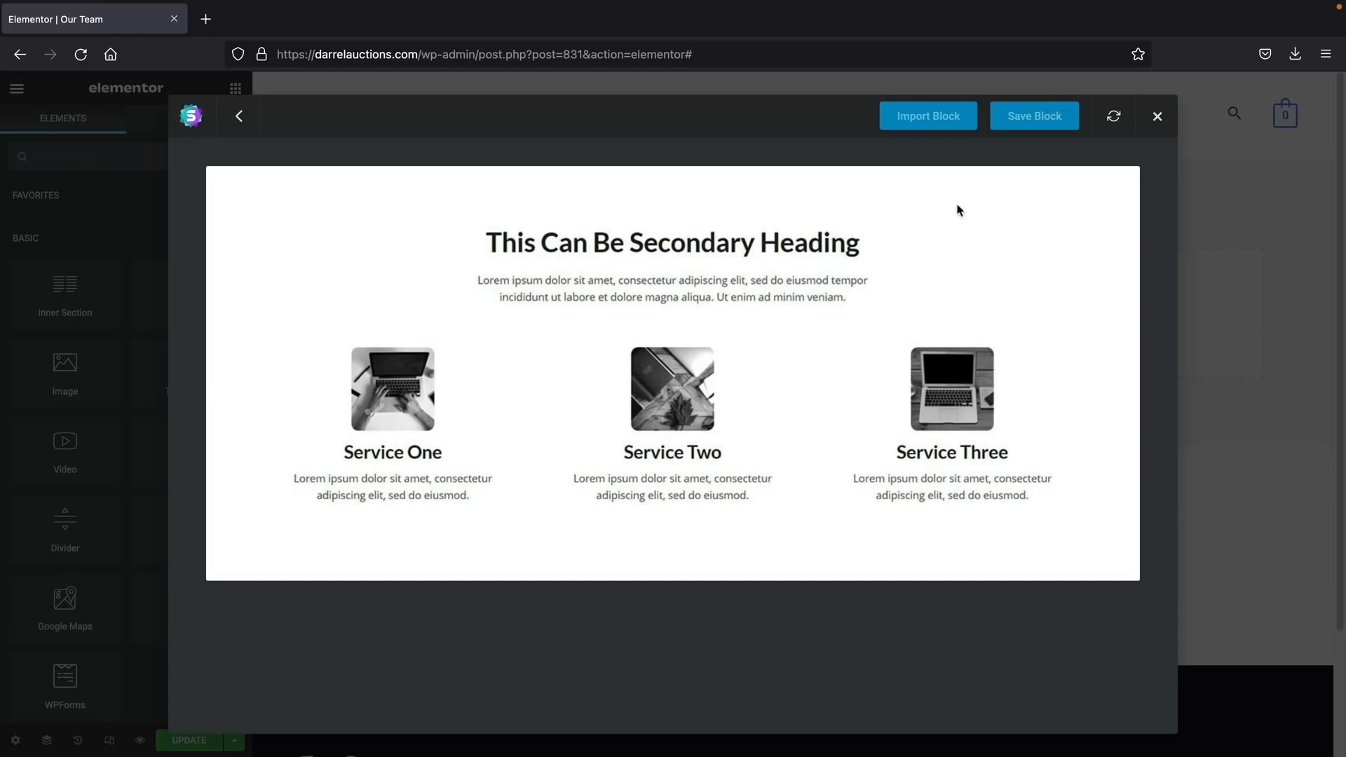
{"action": "left_click", "coordinate": [941, 120]}
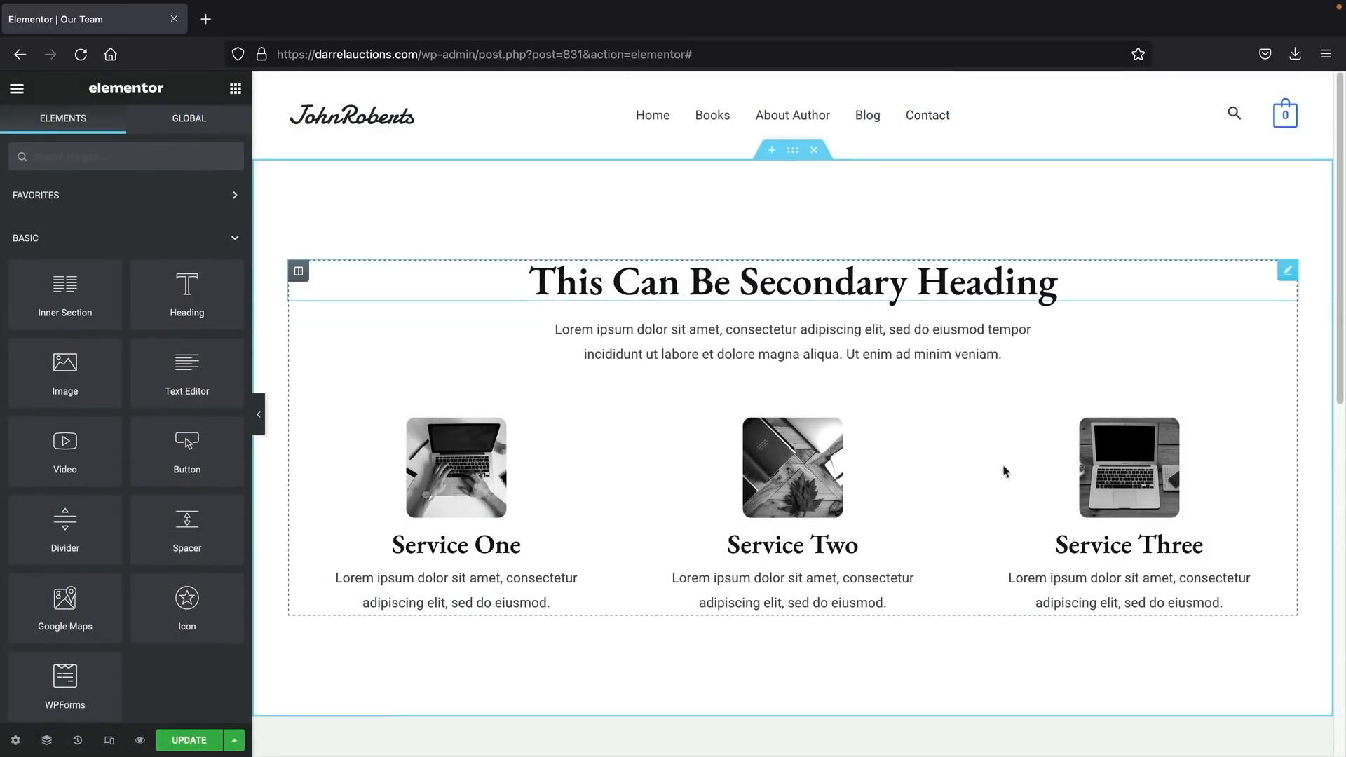
Import the dark 'Our Services' block with five service cards from Starter Templates
{"action": "scroll", "coordinate": [822, 607], "scroll_direction": "down", "scroll_amount": 5}
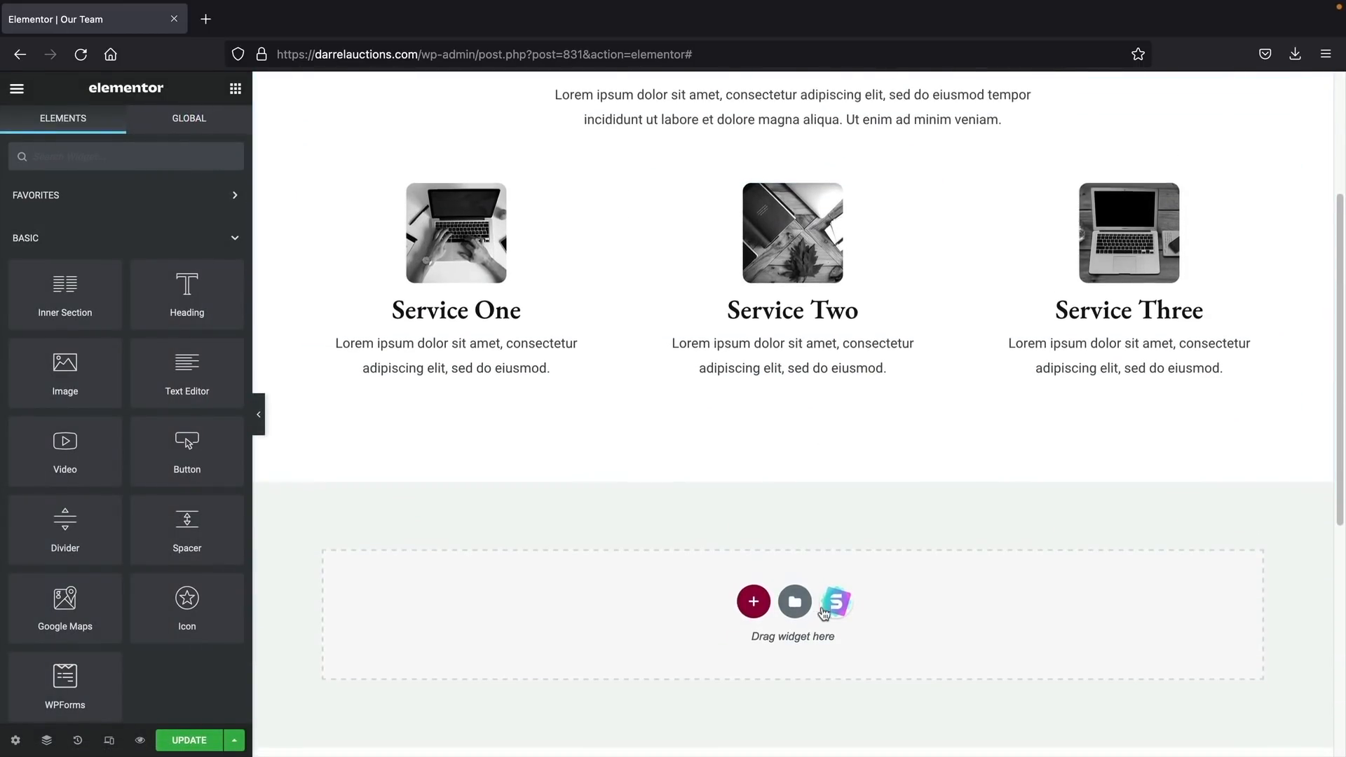
{"action": "left_click", "coordinate": [841, 462]}
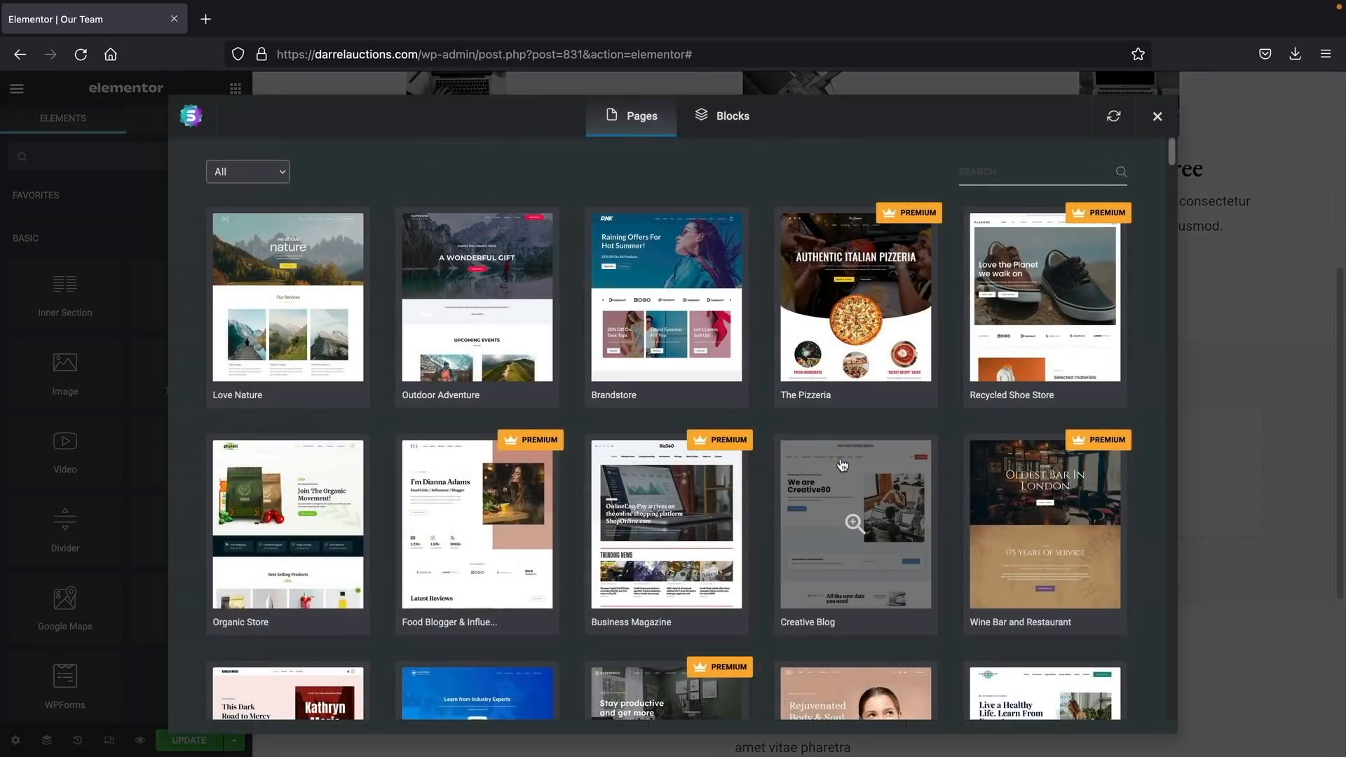
{"action": "left_click", "coordinate": [736, 124]}
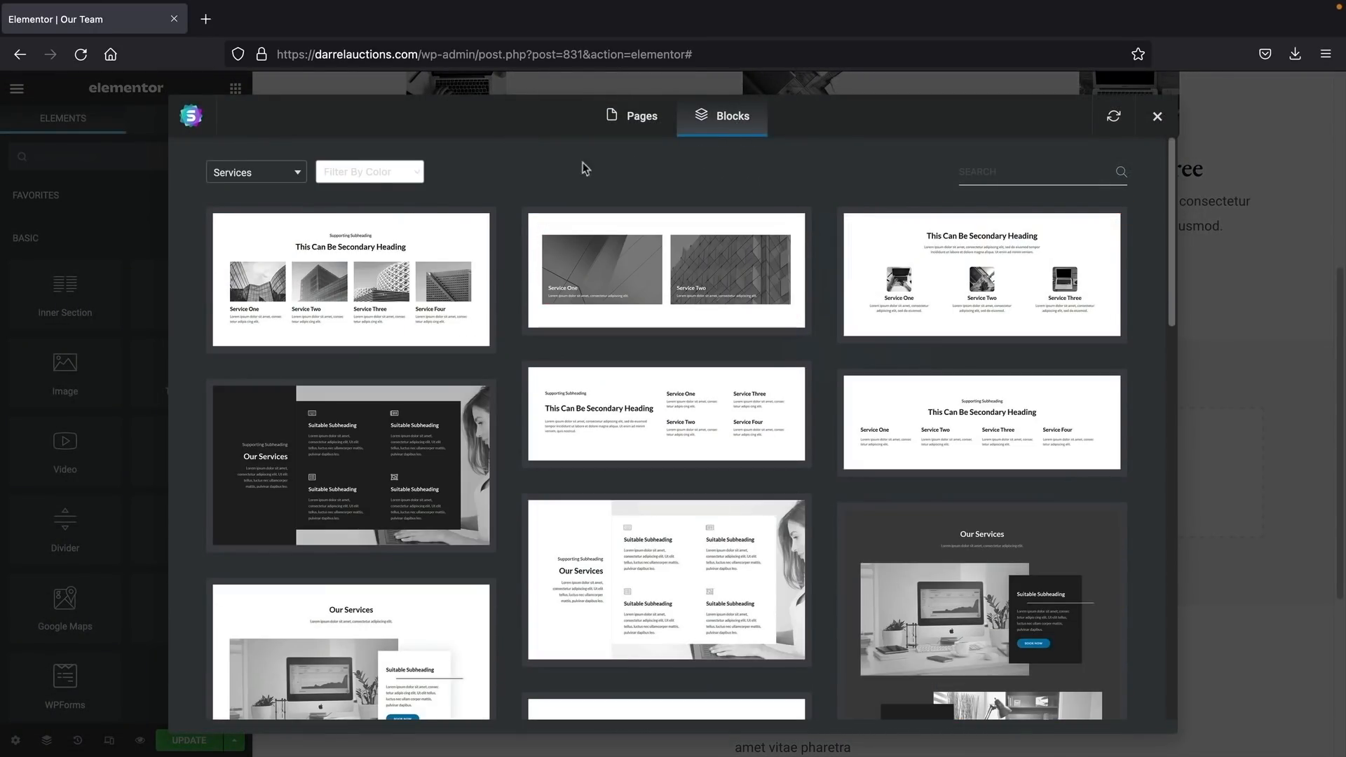
{"action": "scroll", "coordinate": [344, 469], "scroll_direction": "down", "scroll_amount": 7}
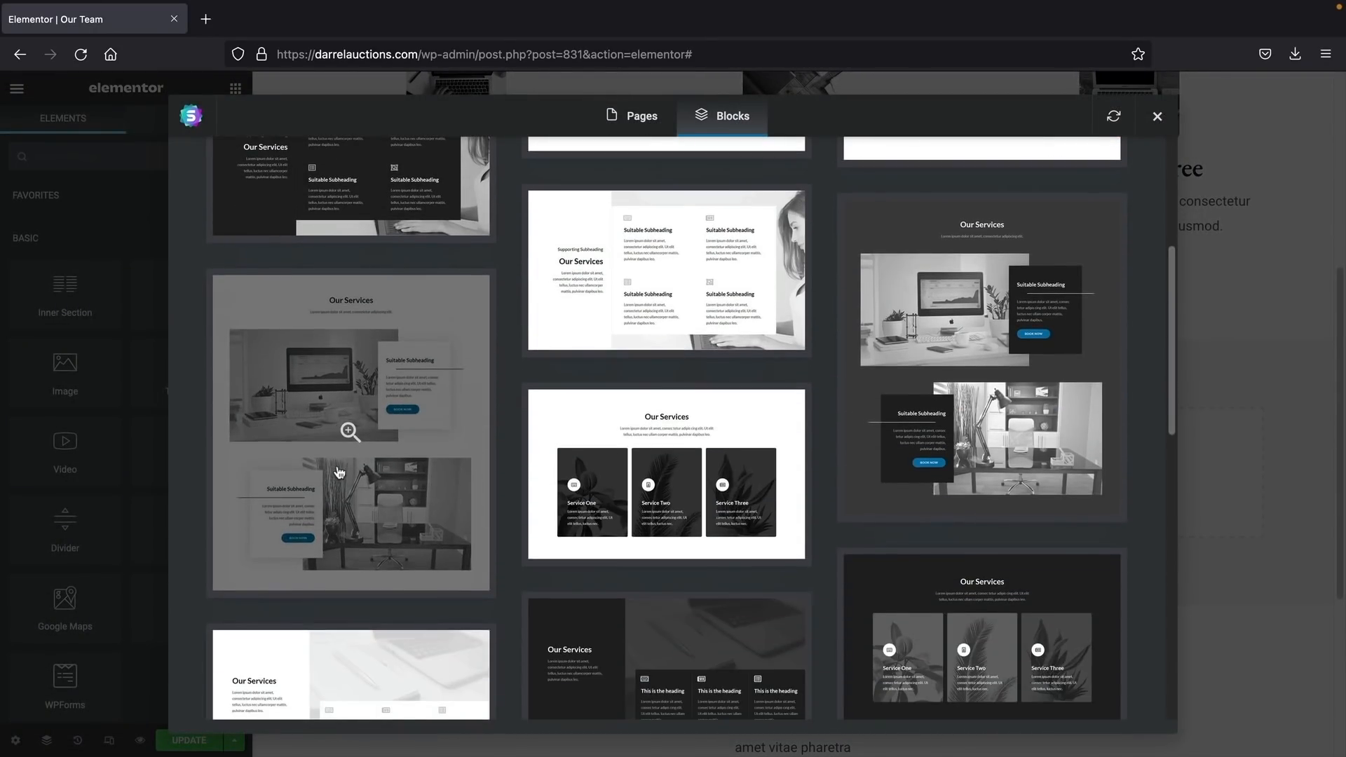
{"action": "scroll", "coordinate": [339, 473], "scroll_direction": "down", "scroll_amount": 4}
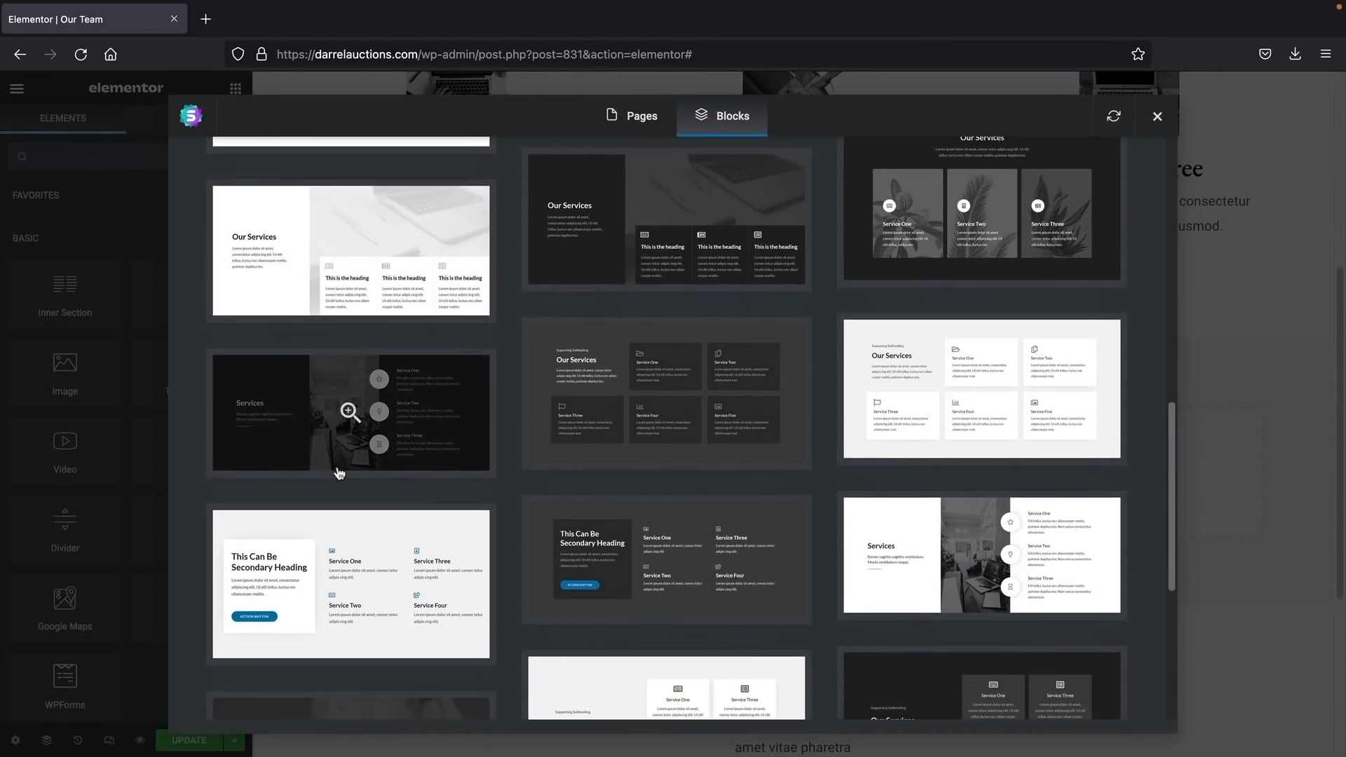
{"action": "left_click", "coordinate": [665, 389]}
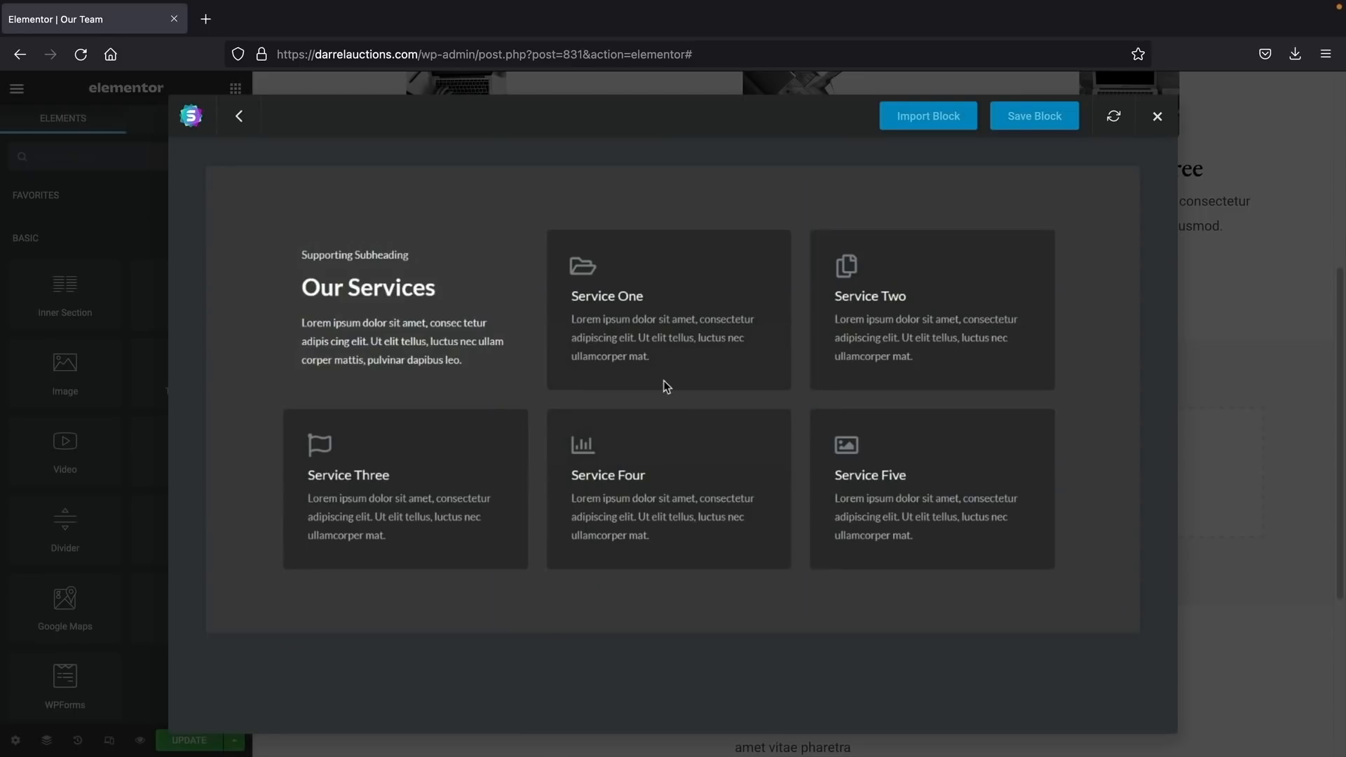
{"action": "left_click", "coordinate": [929, 119]}
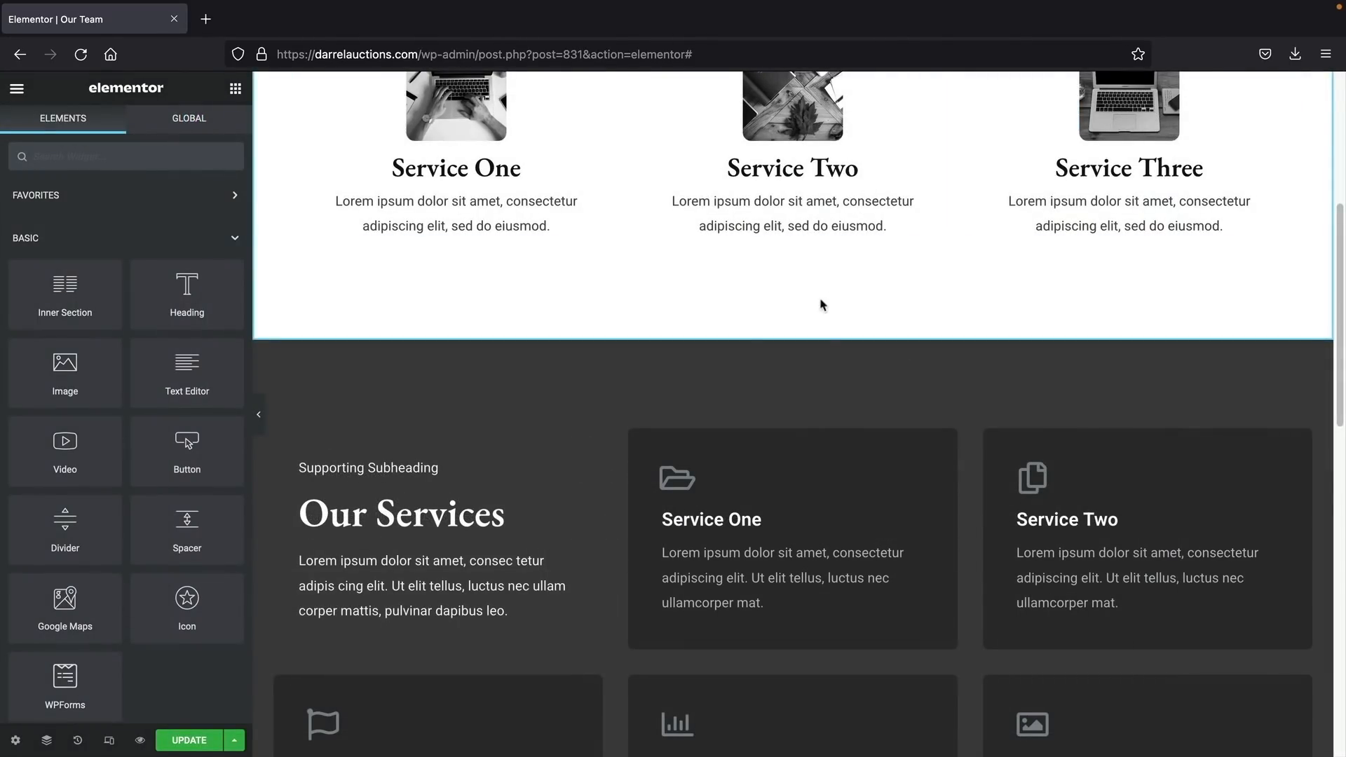
{"action": "scroll", "coordinate": [592, 565], "scroll_direction": "down", "scroll_amount": 2}
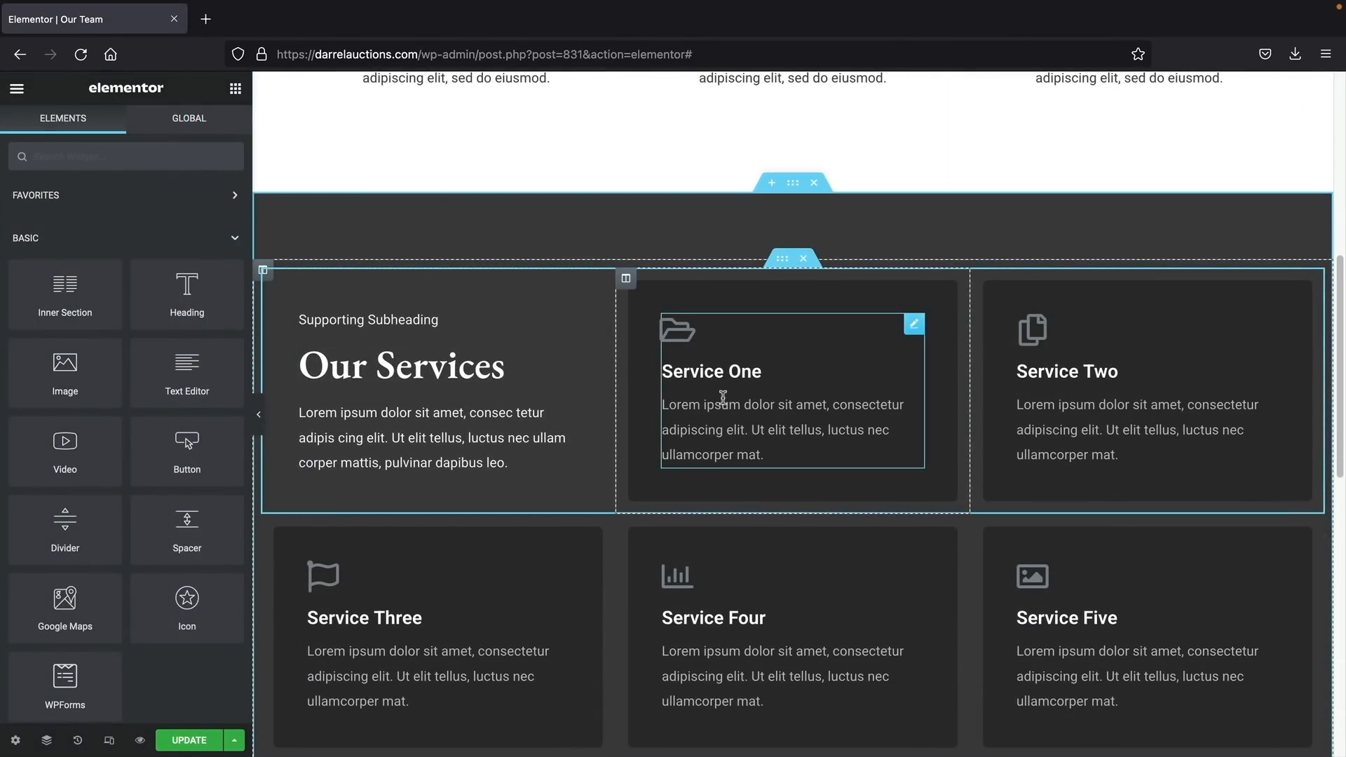
Add a Click here button to the Service One card and save the page
{"action": "left_click_drag", "start_coordinate": [186, 446], "coordinate": [694, 466]}
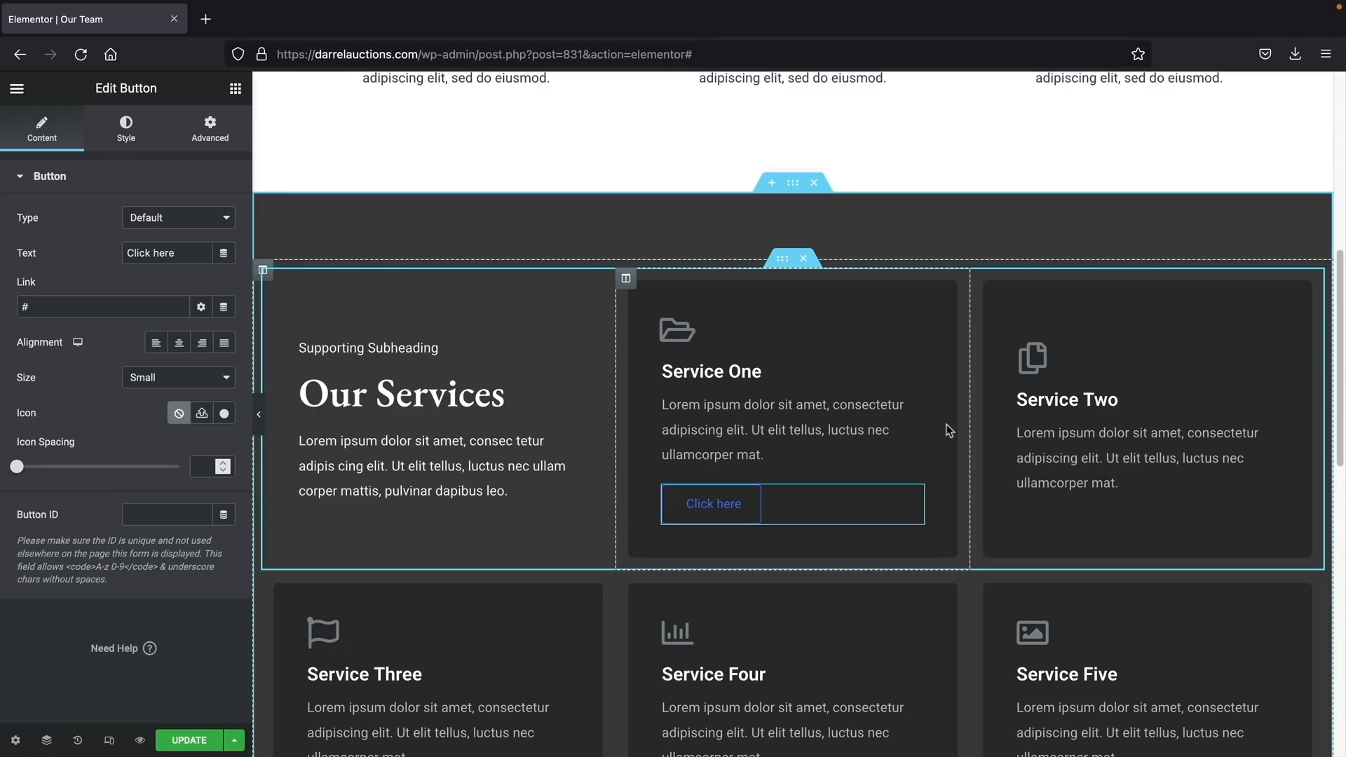
{"action": "scroll", "coordinate": [837, 281], "scroll_direction": "up", "scroll_amount": 2}
{"action": "scroll", "coordinate": [839, 288], "scroll_direction": "up", "scroll_amount": 2}
{"action": "scroll", "coordinate": [823, 348], "scroll_direction": "up", "scroll_amount": 7}
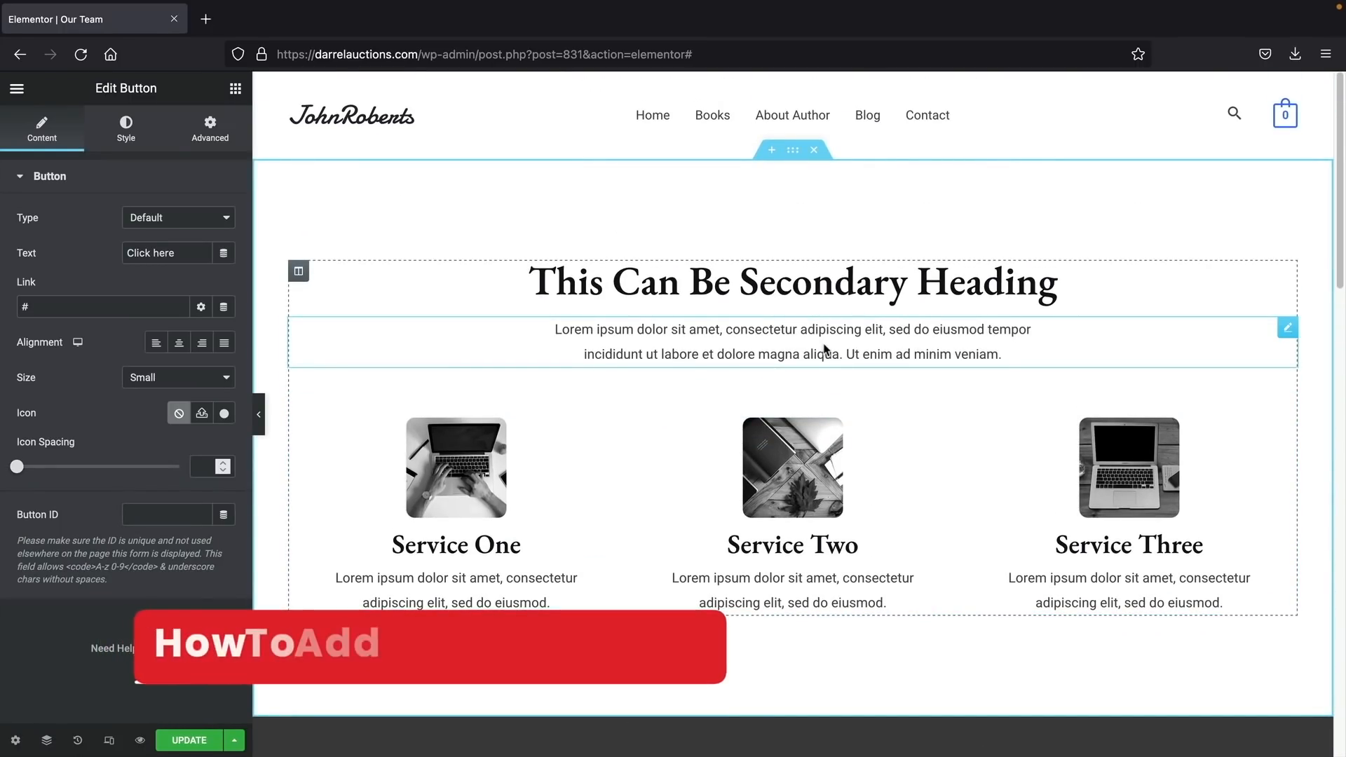
{"action": "left_click", "coordinate": [192, 740]}
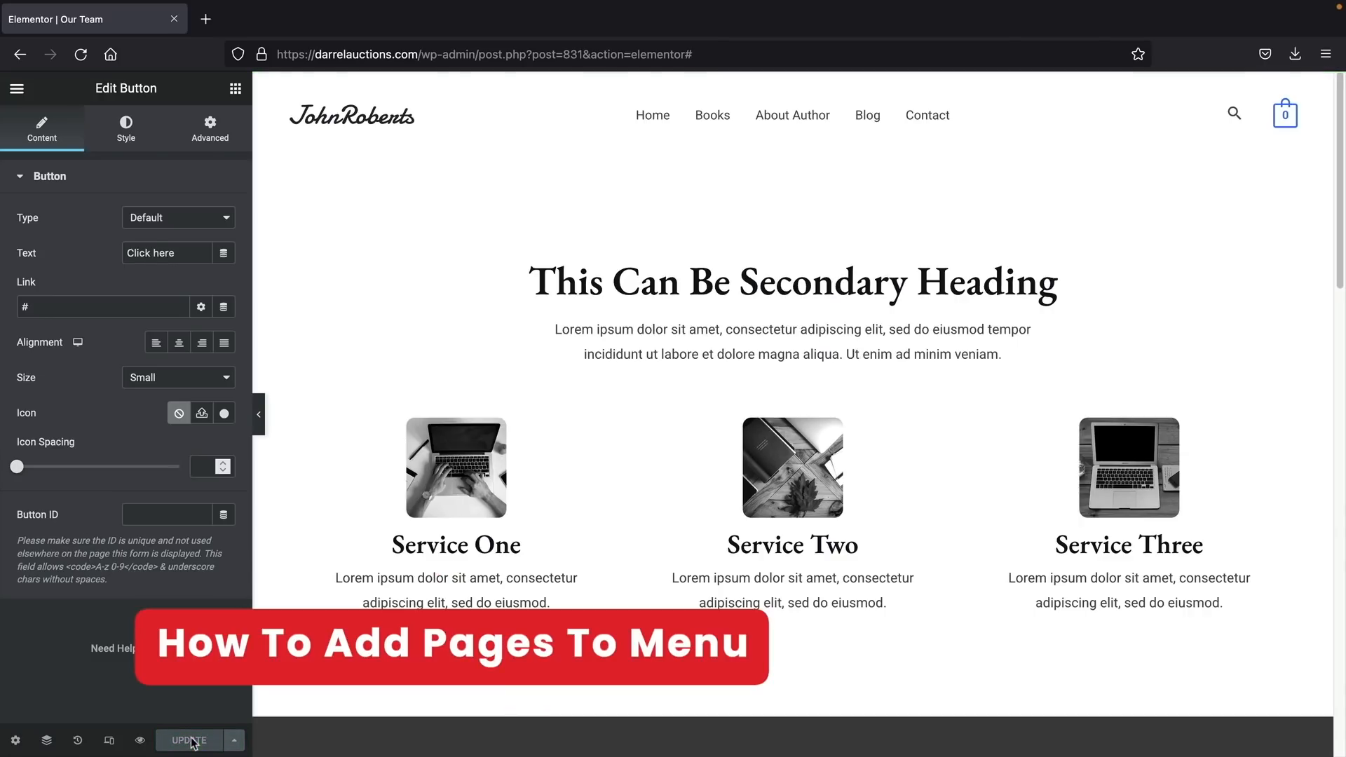
{"action": "left_click", "coordinate": [17, 89]}
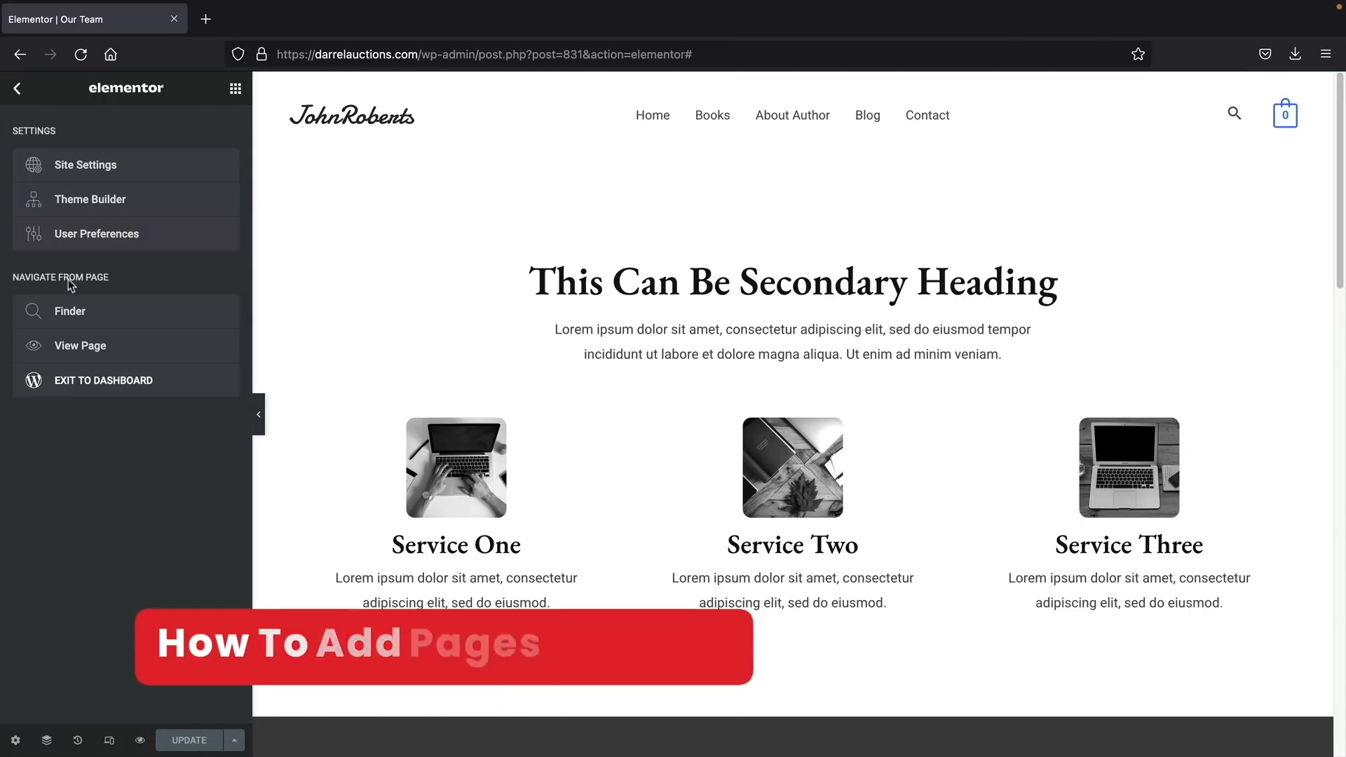
Exit Elementor to the dashboard and open the Appearance > Menus screen
{"action": "left_click", "coordinate": [96, 382]}
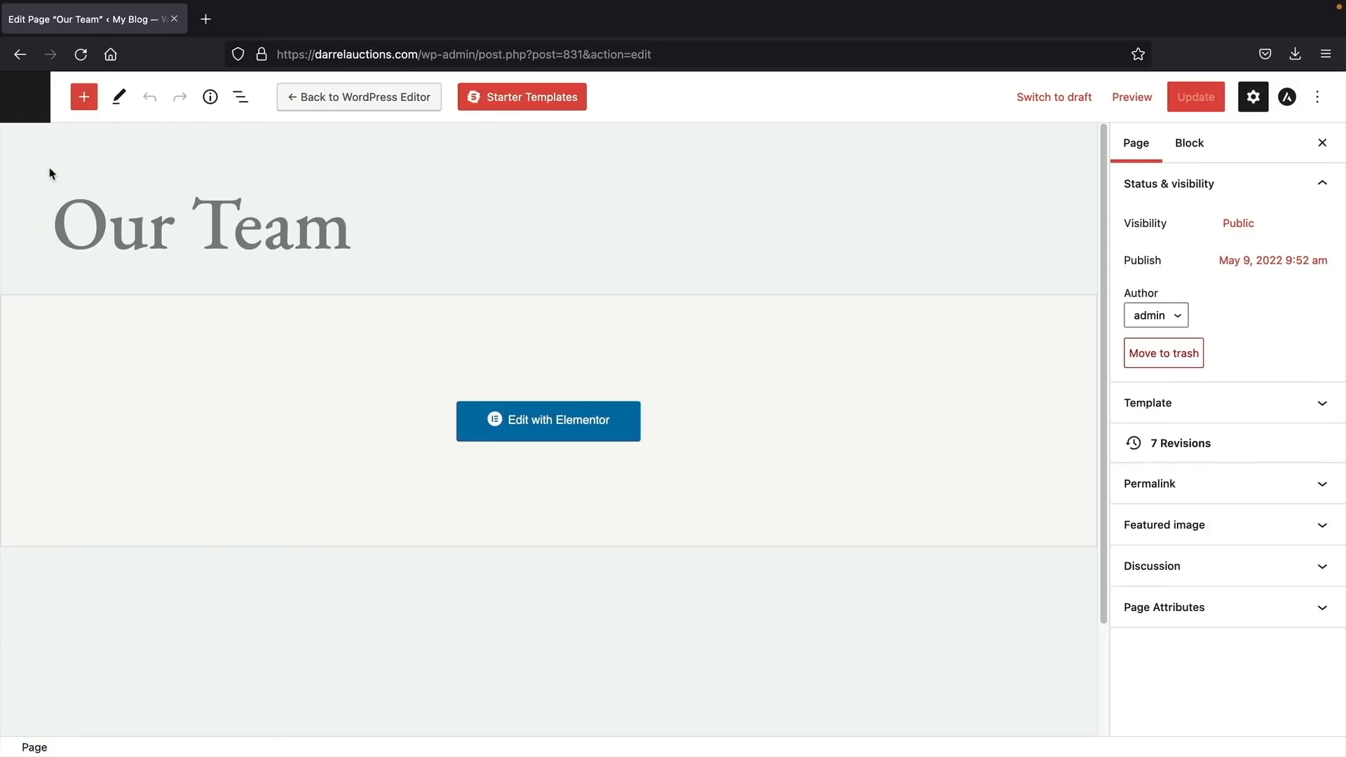
{"action": "left_click", "coordinate": [31, 109]}
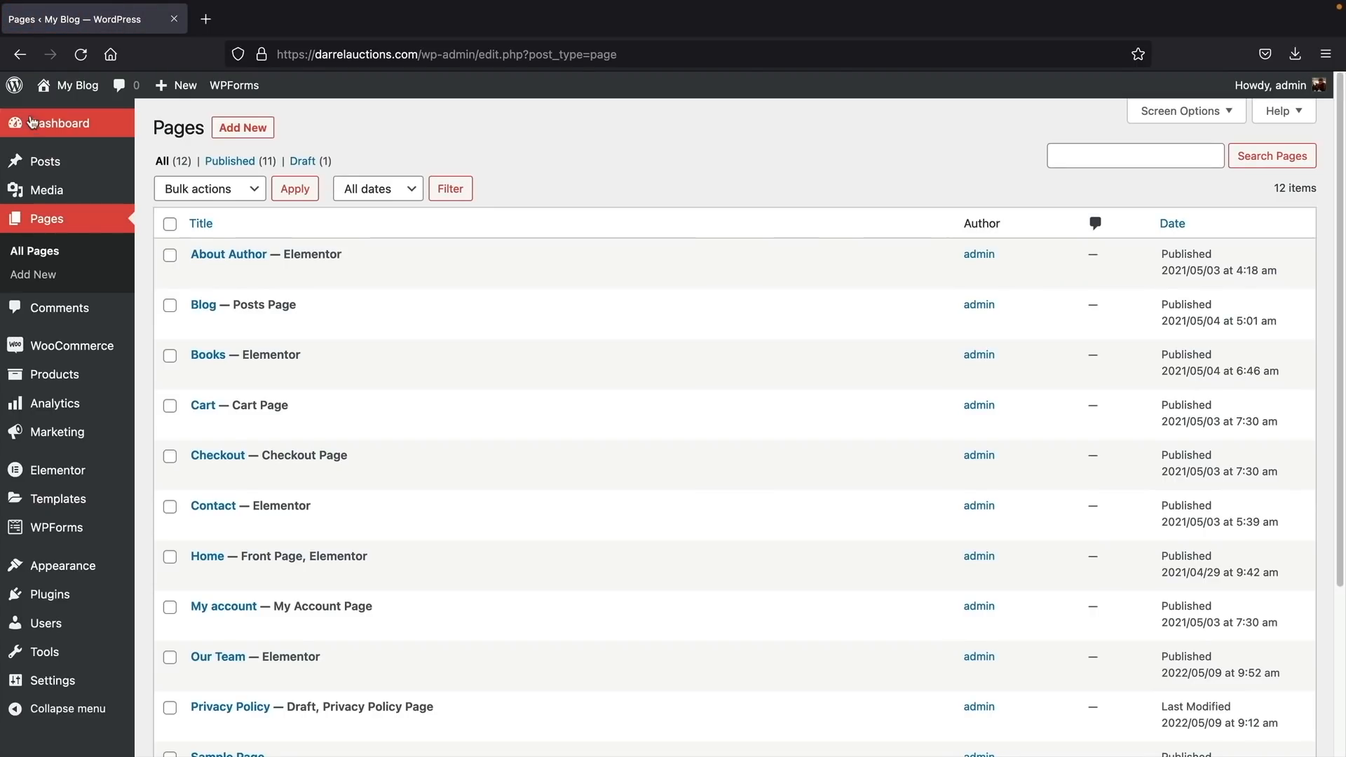
{"action": "mouse_move", "coordinate": [105, 574]}
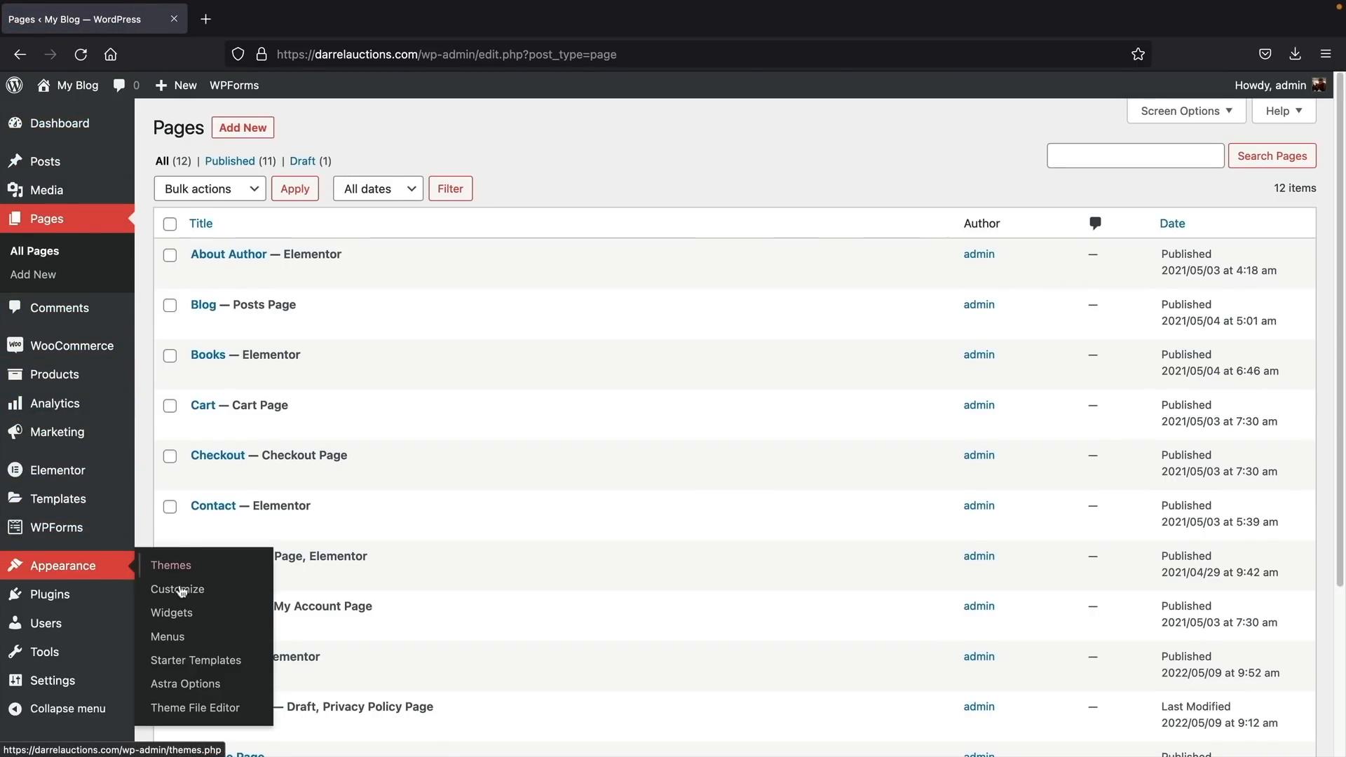
{"action": "left_click", "coordinate": [185, 642]}
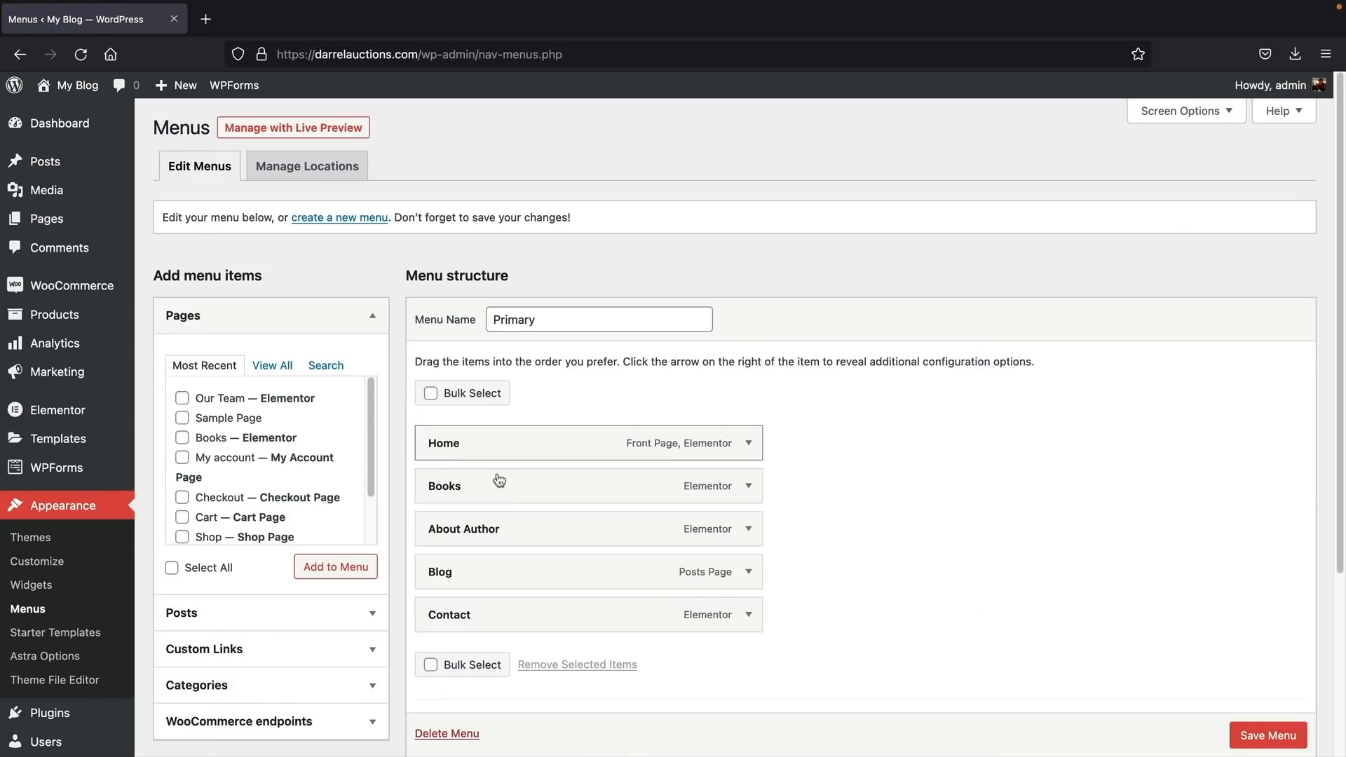
Add the Our Team page to the Primary menu and place it below Books
{"action": "scroll", "coordinate": [500, 540], "scroll_direction": "down", "scroll_amount": 1}
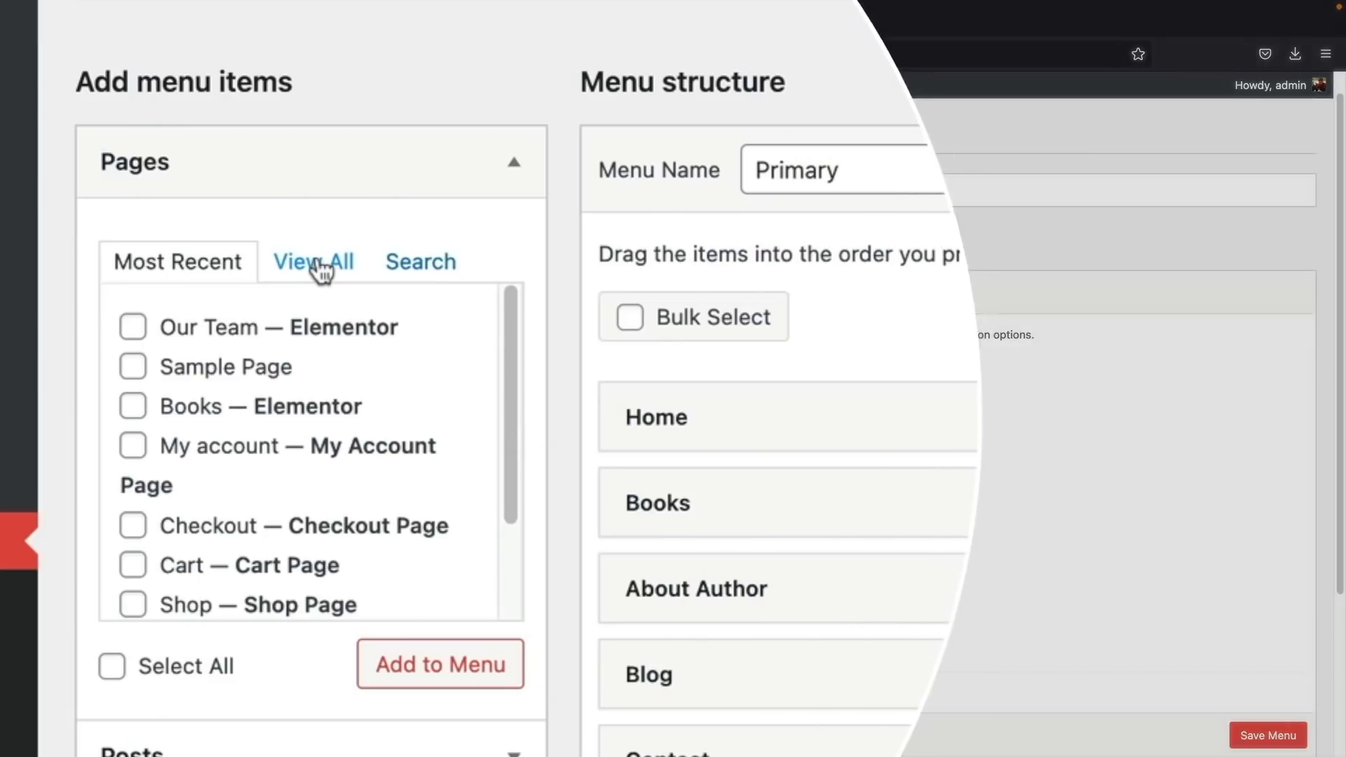
{"action": "left_click", "coordinate": [272, 339]}
{"action": "scroll", "coordinate": [285, 428], "scroll_direction": "down", "scroll_amount": 4}
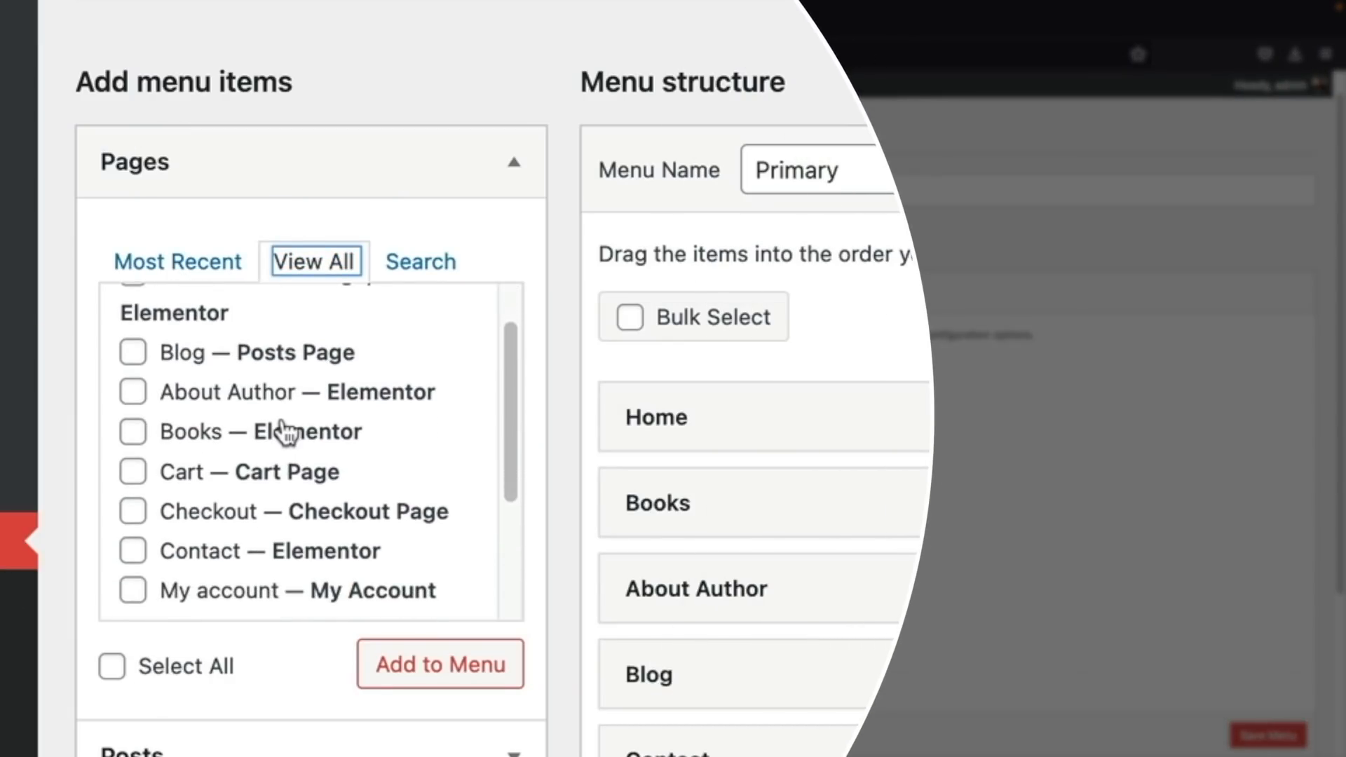
{"action": "scroll", "coordinate": [286, 428], "scroll_direction": "down", "scroll_amount": 1}
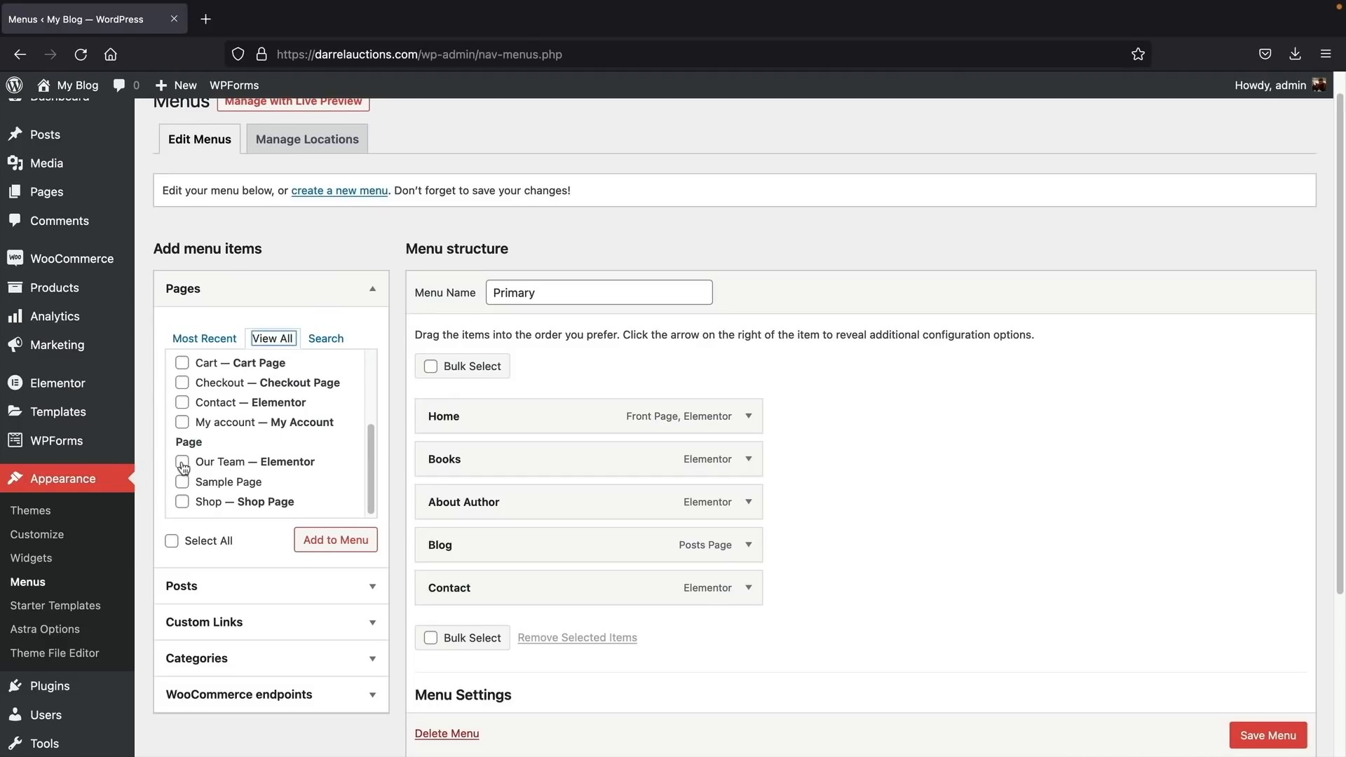
{"action": "left_click", "coordinate": [182, 463]}
{"action": "left_click", "coordinate": [327, 545]}
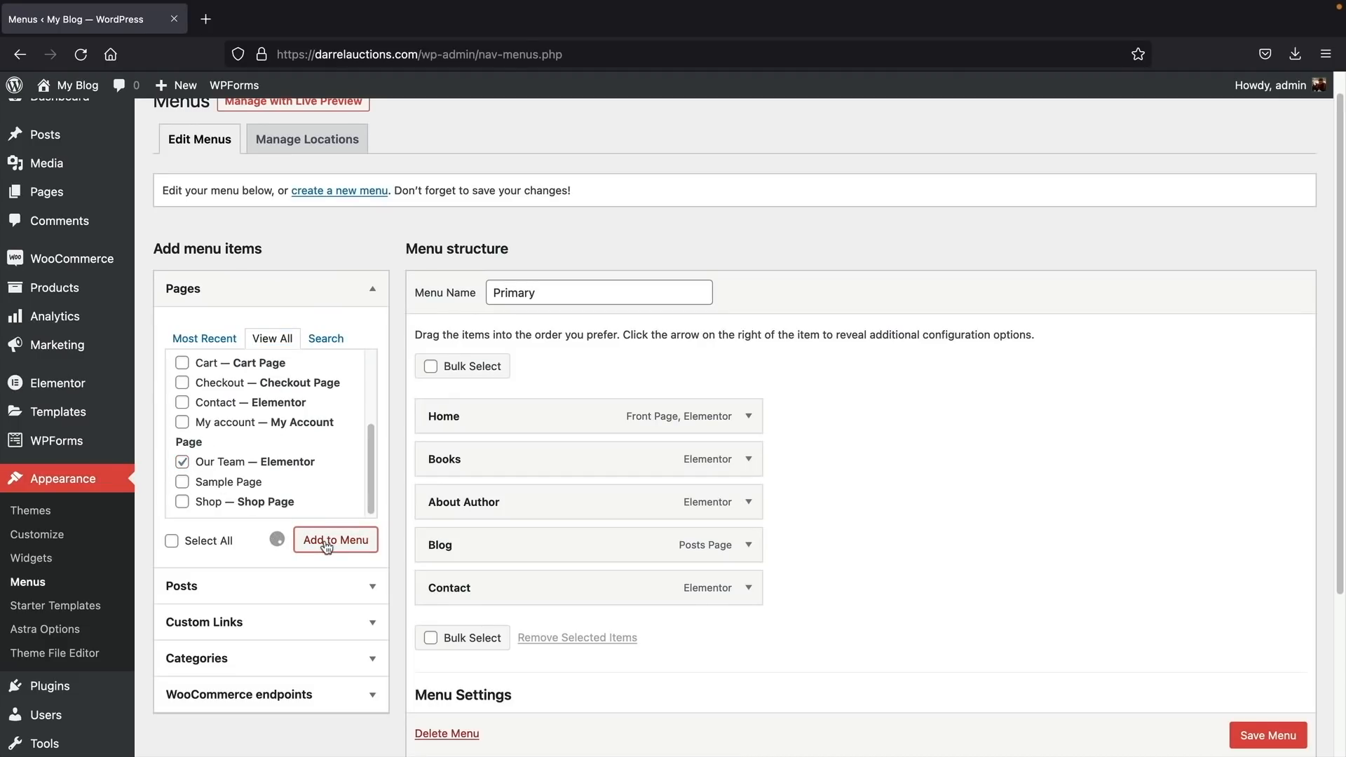
{"action": "scroll", "coordinate": [390, 570], "scroll_direction": "down", "scroll_amount": 2}
{"action": "left_click_drag", "start_coordinate": [450, 564], "coordinate": [505, 440]}
Save the Primary menu and view the live site's updated navigation
{"action": "scroll", "coordinate": [841, 526], "scroll_direction": "down", "scroll_amount": 1}
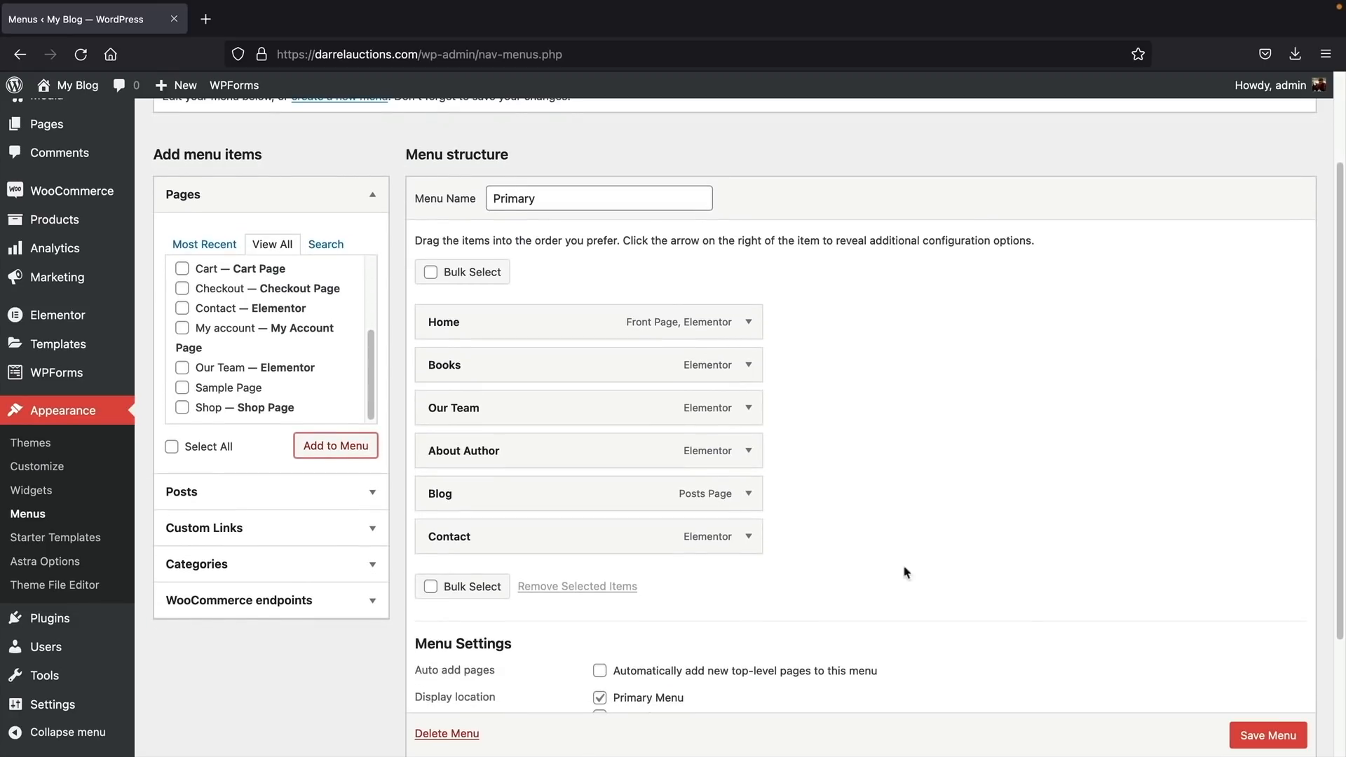
{"action": "scroll", "coordinate": [1264, 736], "scroll_direction": "down", "scroll_amount": 1}
{"action": "left_click", "coordinate": [1267, 735]}
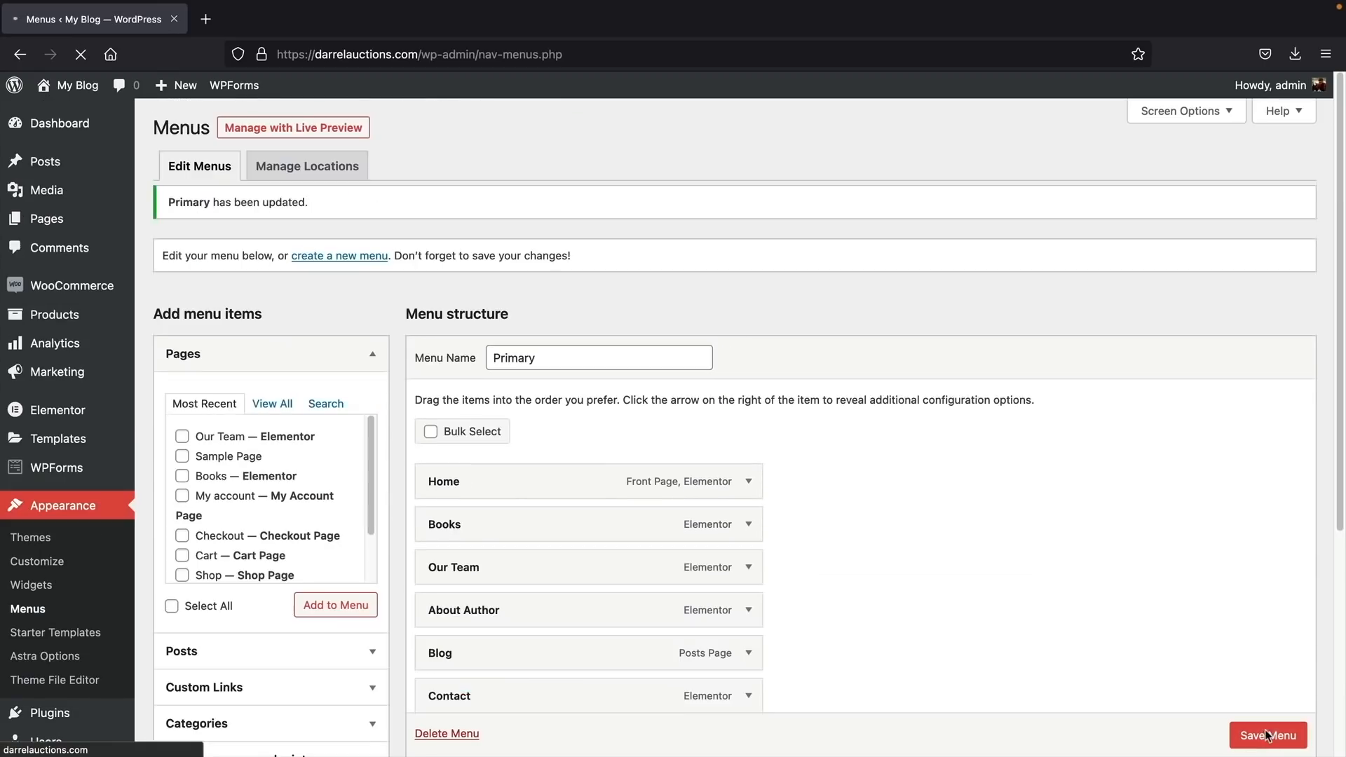
{"action": "mouse_move", "coordinate": [70, 85]}
{"action": "left_click", "coordinate": [81, 121]}
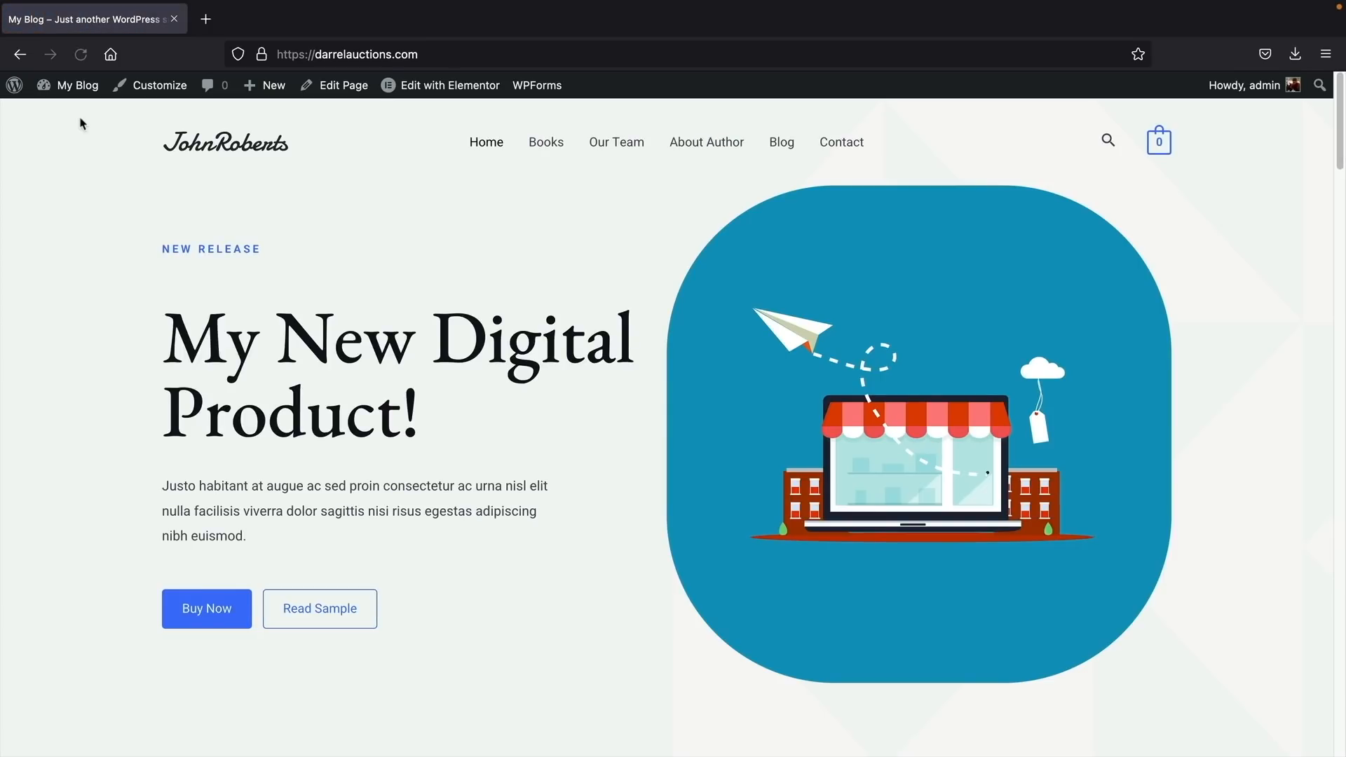
Browse the Our Team page from the header menu, then go to the Contact page
{"action": "left_click", "coordinate": [616, 148]}
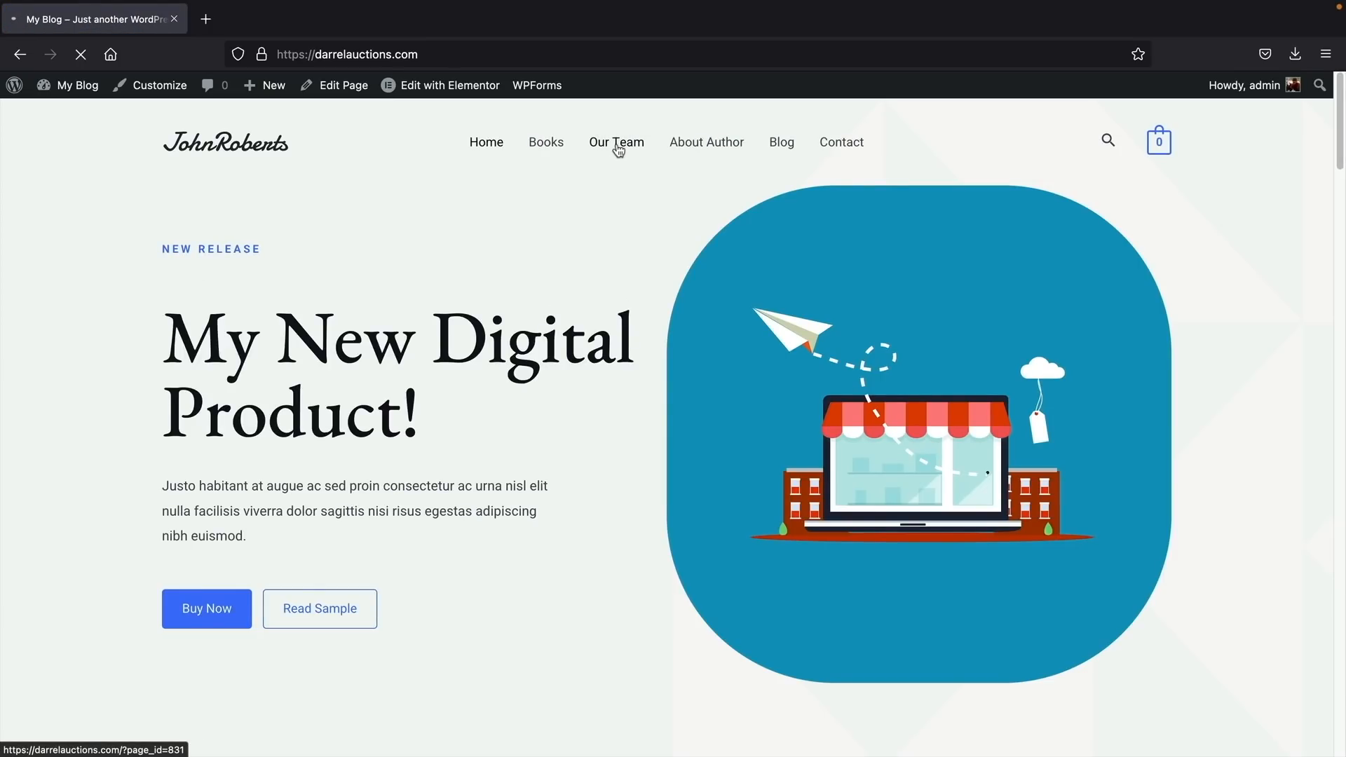
{"action": "scroll", "coordinate": [700, 240], "scroll_direction": "down", "scroll_amount": 2}
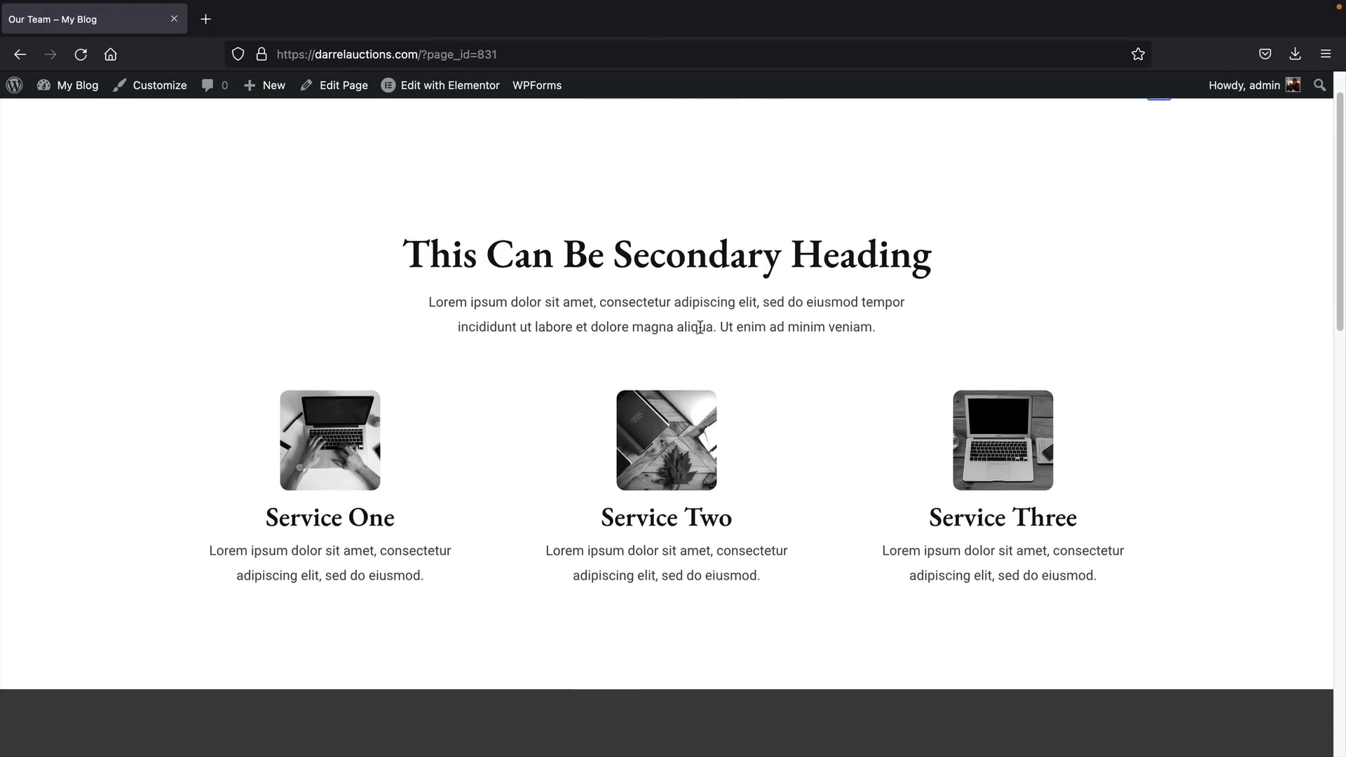
{"action": "scroll", "coordinate": [700, 327], "scroll_direction": "down", "scroll_amount": 12}
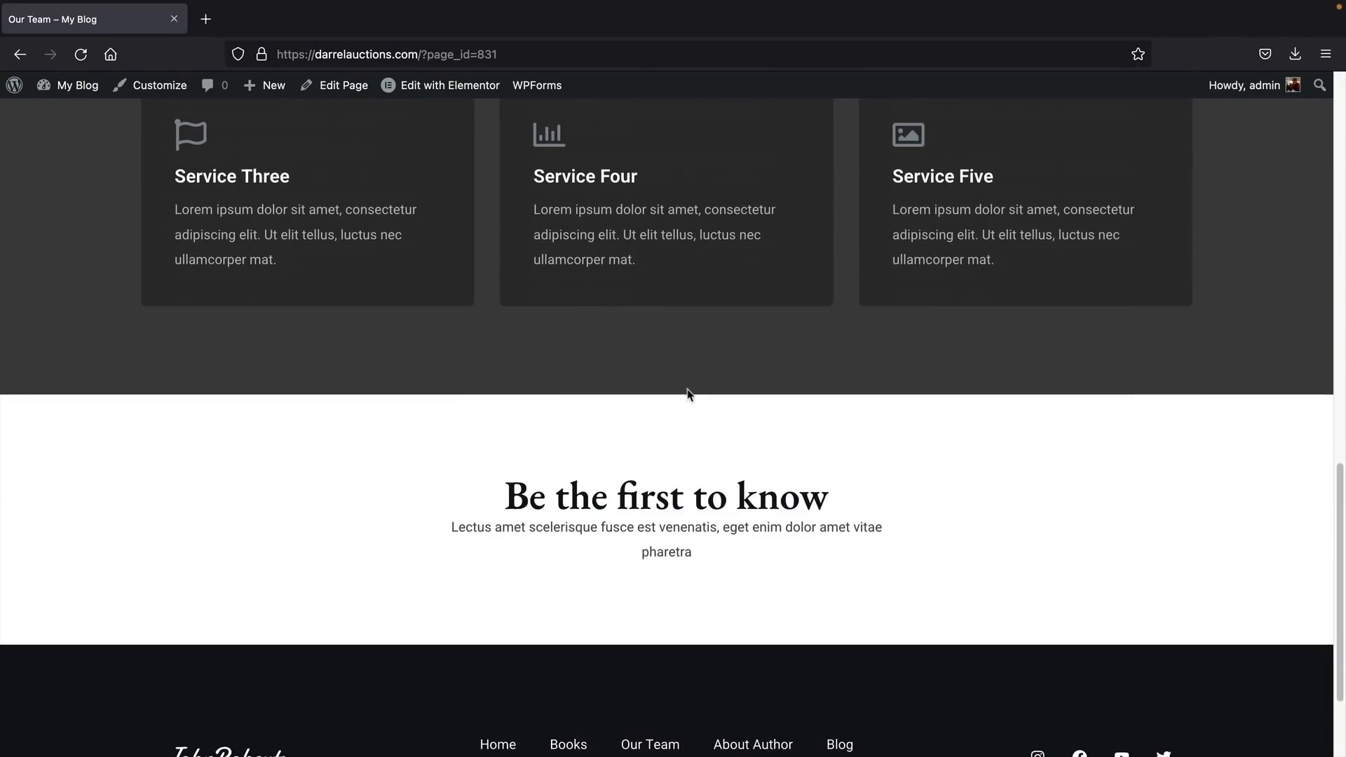
{"action": "scroll", "coordinate": [689, 394], "scroll_direction": "up", "scroll_amount": 12}
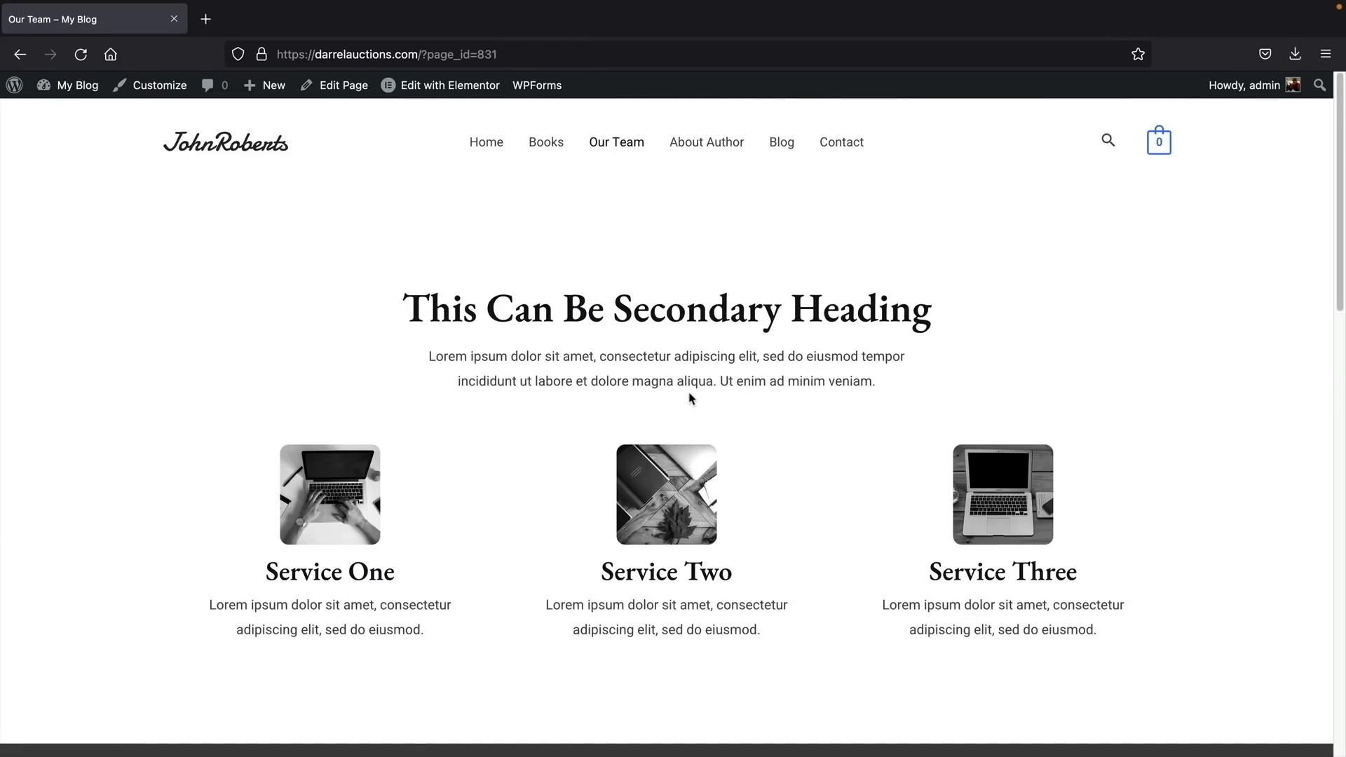
{"action": "left_click", "coordinate": [842, 143]}
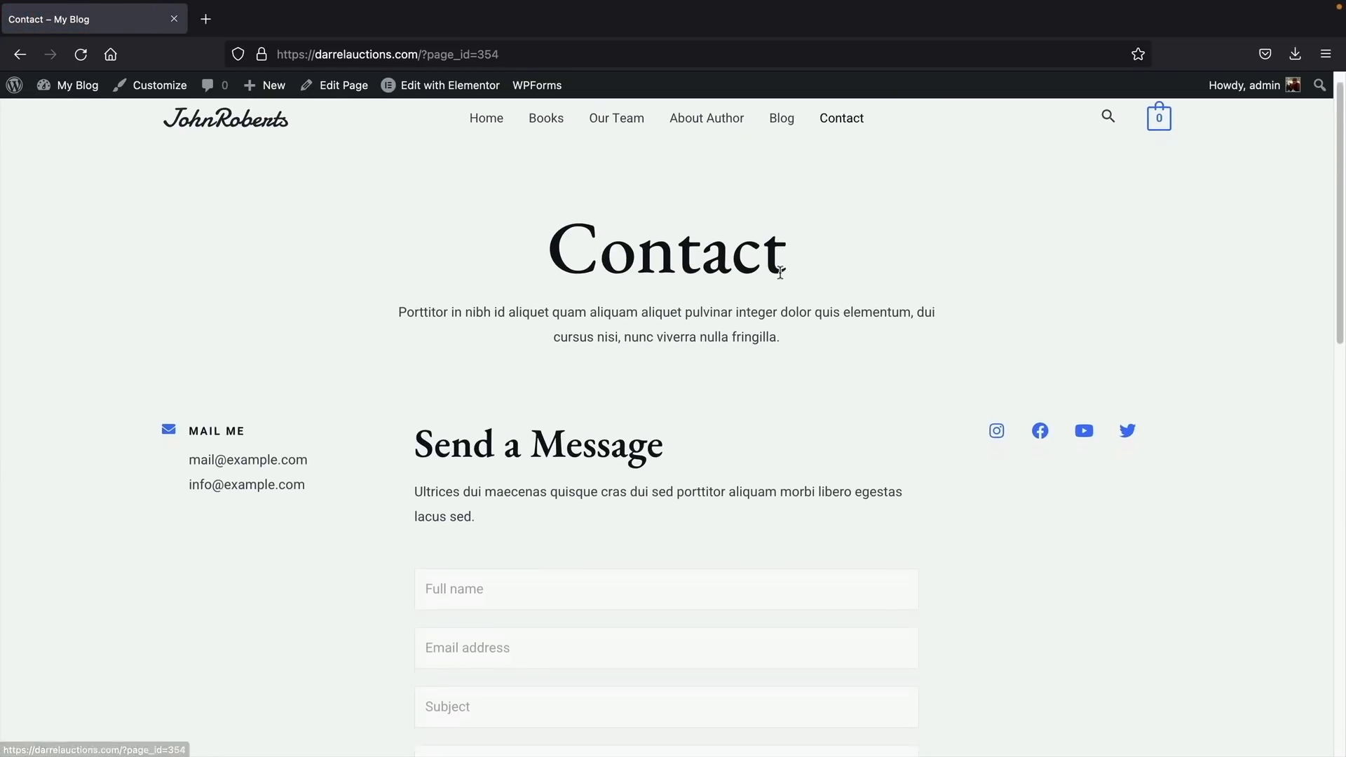
Test the Send a Message form's Full name, Email address, Subject and message fields
{"action": "scroll", "coordinate": [780, 277], "scroll_direction": "down", "scroll_amount": 3}
{"action": "scroll", "coordinate": [782, 278], "scroll_direction": "down", "scroll_amount": 1}
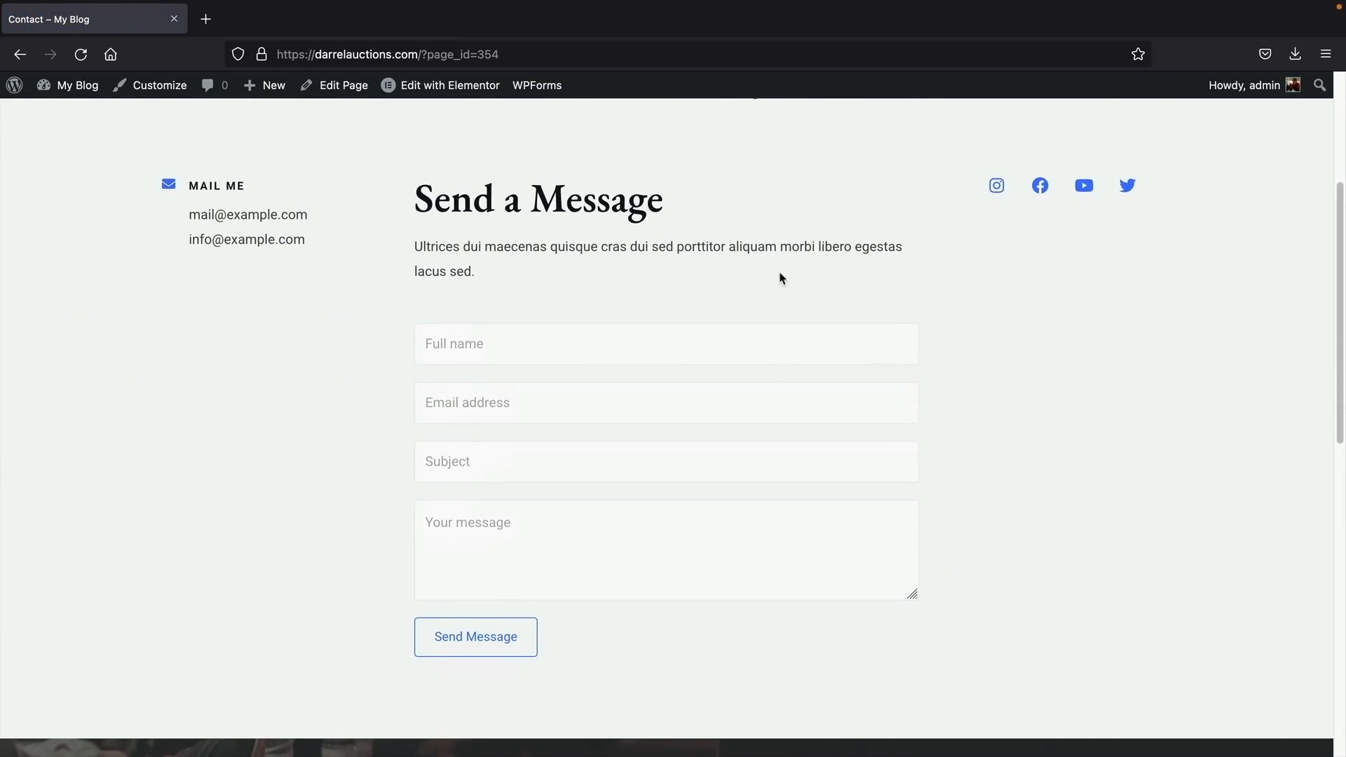
{"action": "left_click", "coordinate": [500, 333]}
{"action": "left_click", "coordinate": [505, 393]}
{"action": "left_click", "coordinate": [507, 466]}
{"action": "left_click", "coordinate": [507, 533]}
{"action": "left_click", "coordinate": [498, 465]}
{"action": "left_click", "coordinate": [495, 389]}
{"action": "left_click", "coordinate": [495, 347]}
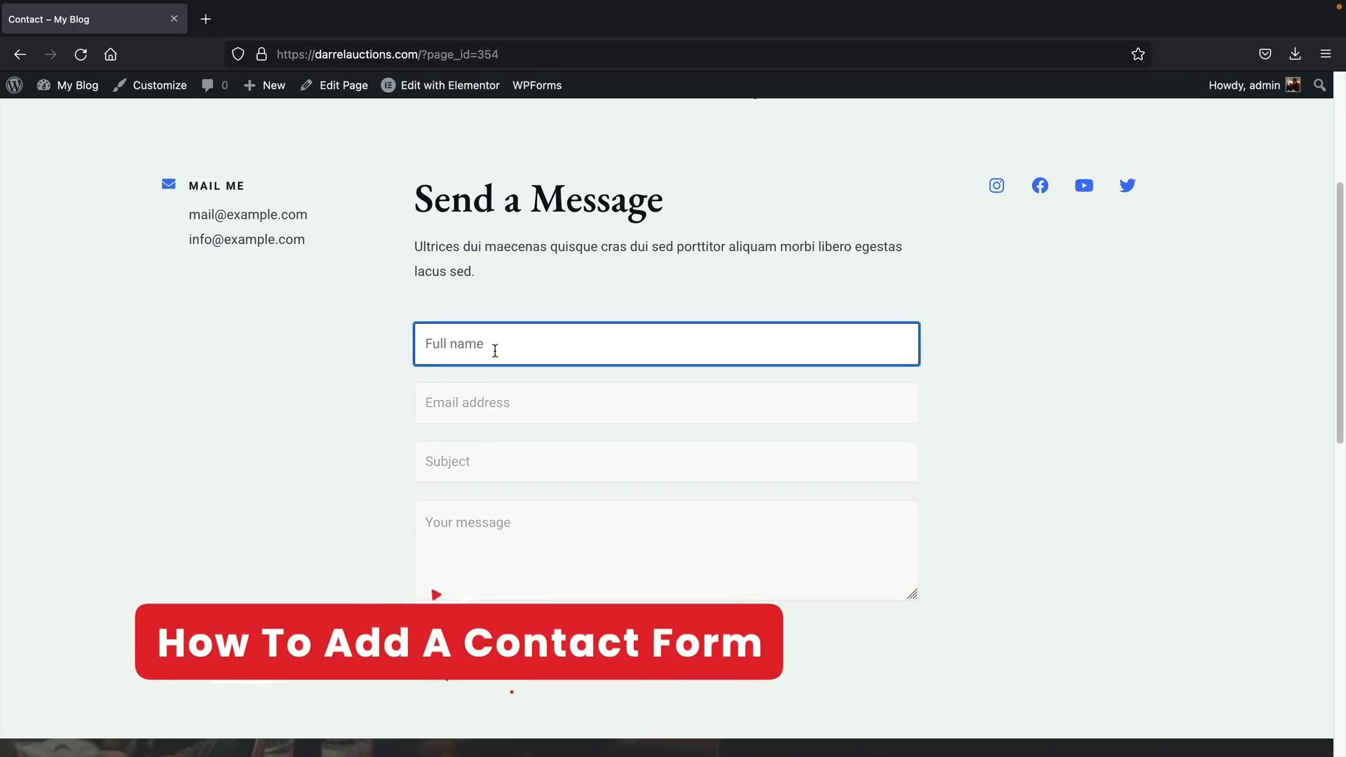
{"action": "scroll", "coordinate": [495, 351], "scroll_direction": "up", "scroll_amount": 1}
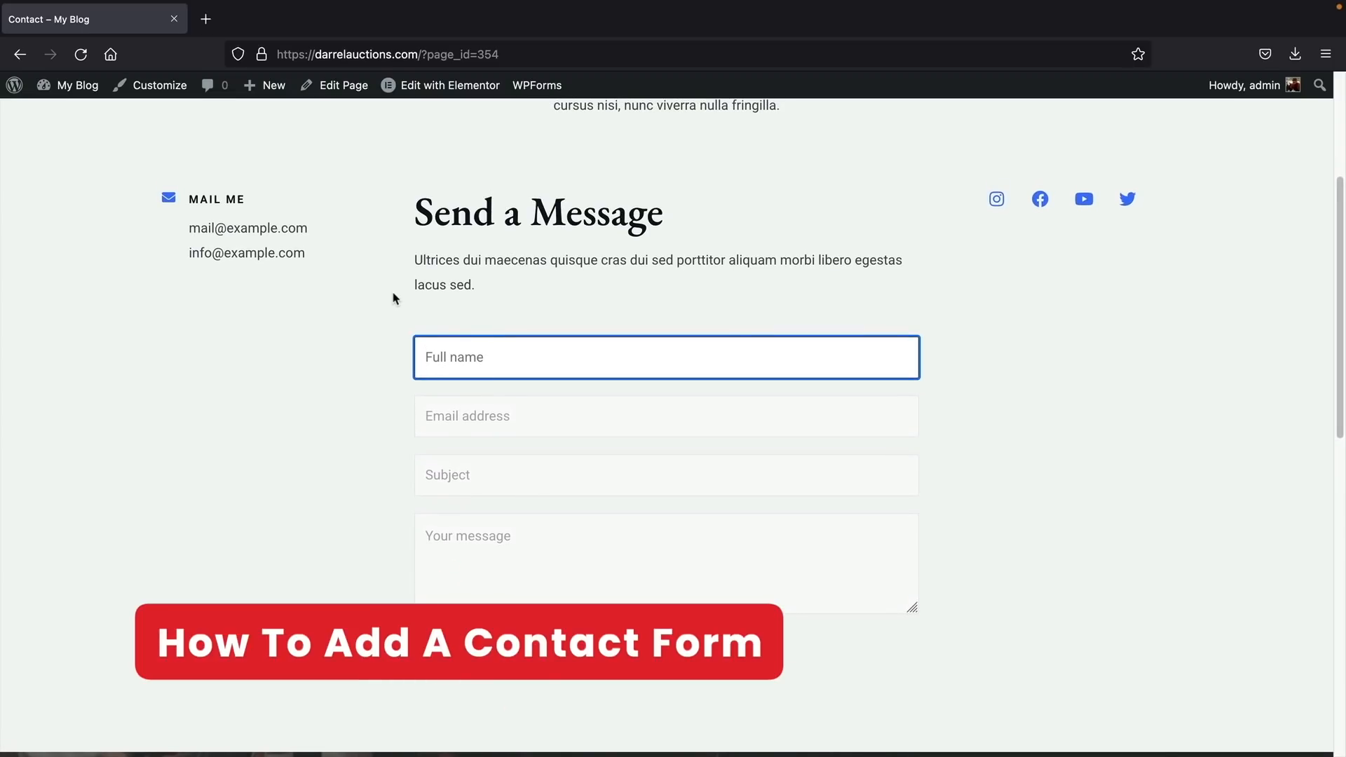
Return to the admin dashboard and go to Plugins > Add New
{"action": "mouse_move", "coordinate": [535, 91]}
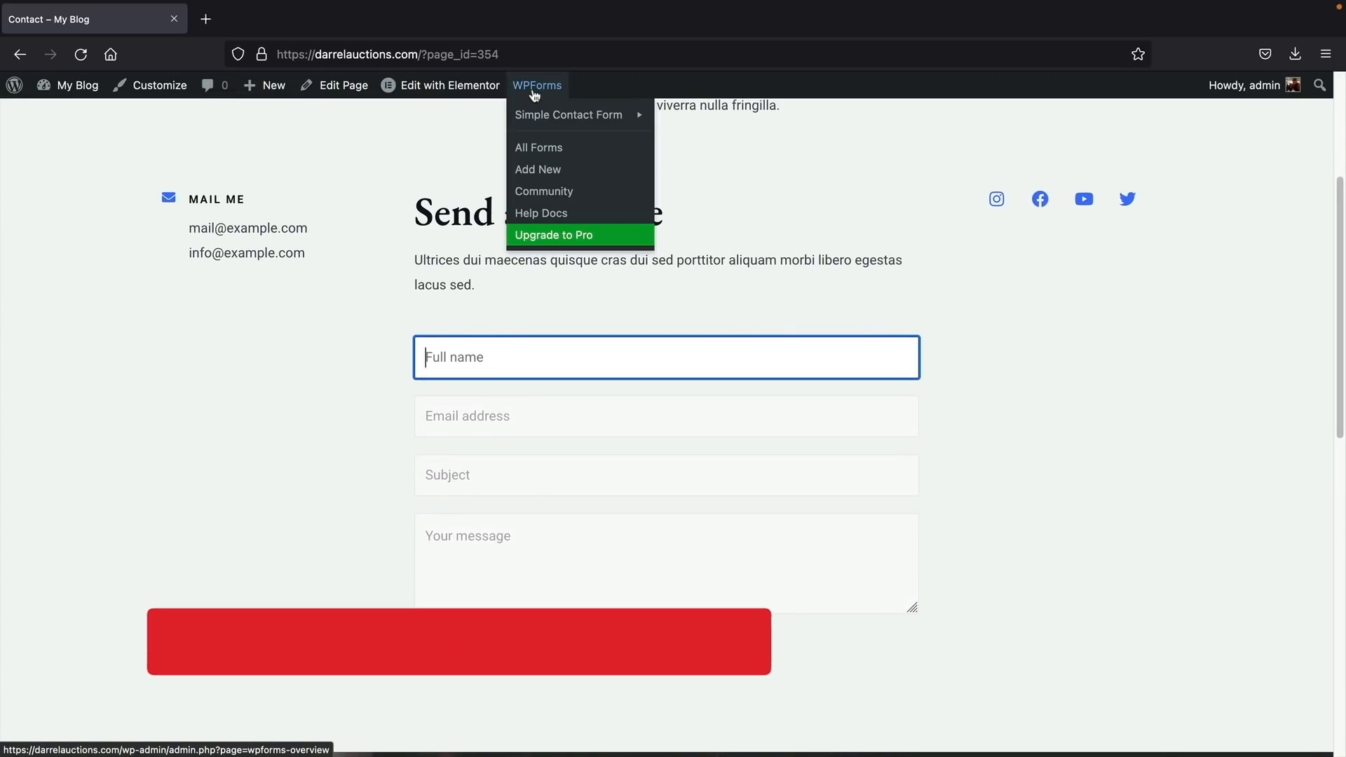
{"action": "left_click", "coordinate": [80, 124]}
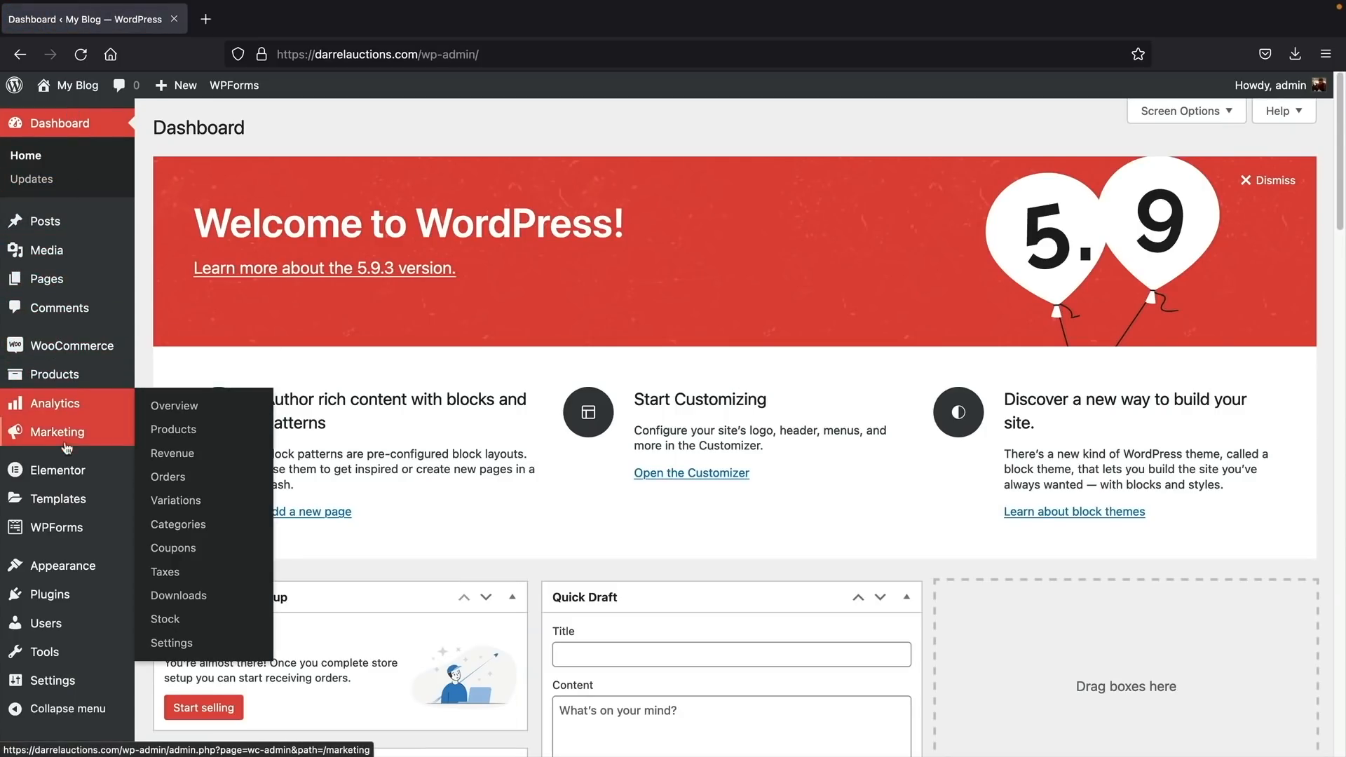
{"action": "mouse_move", "coordinate": [61, 599]}
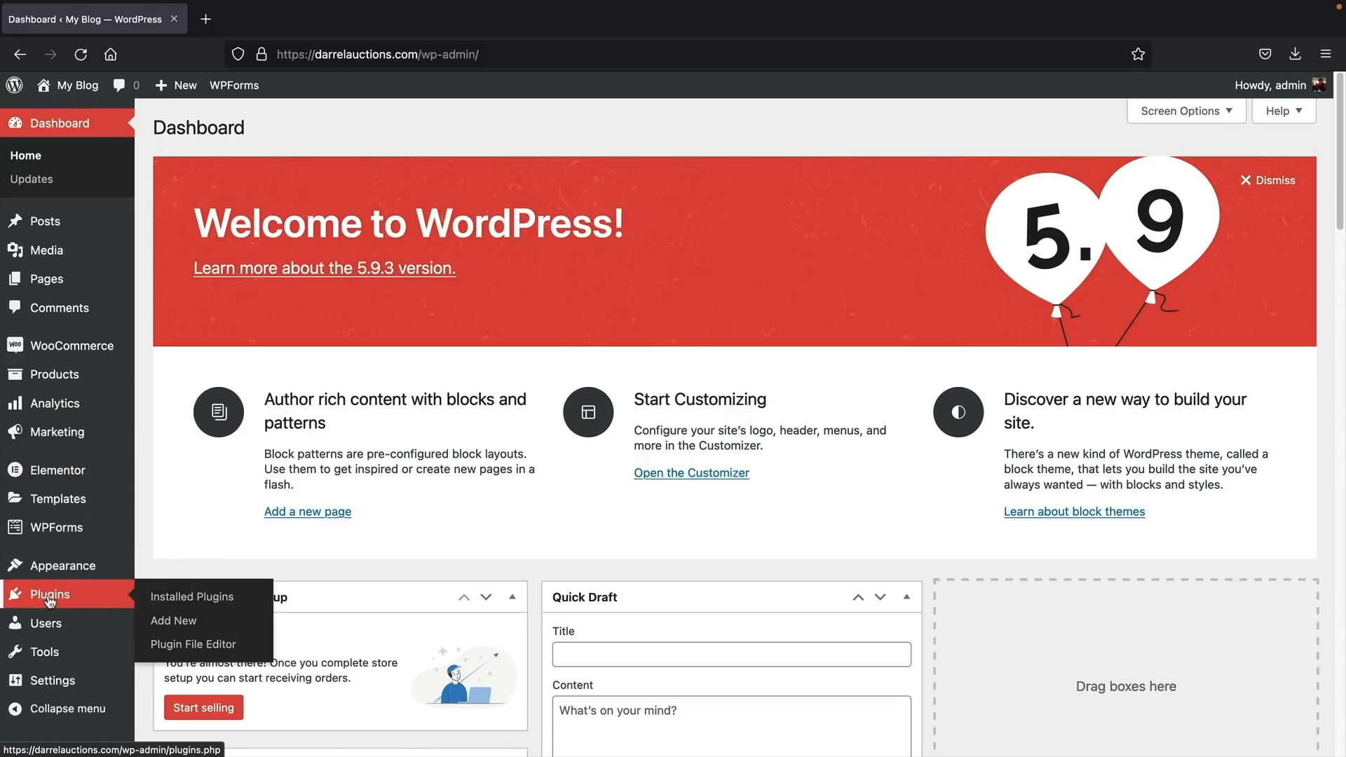
{"action": "left_click", "coordinate": [171, 624]}
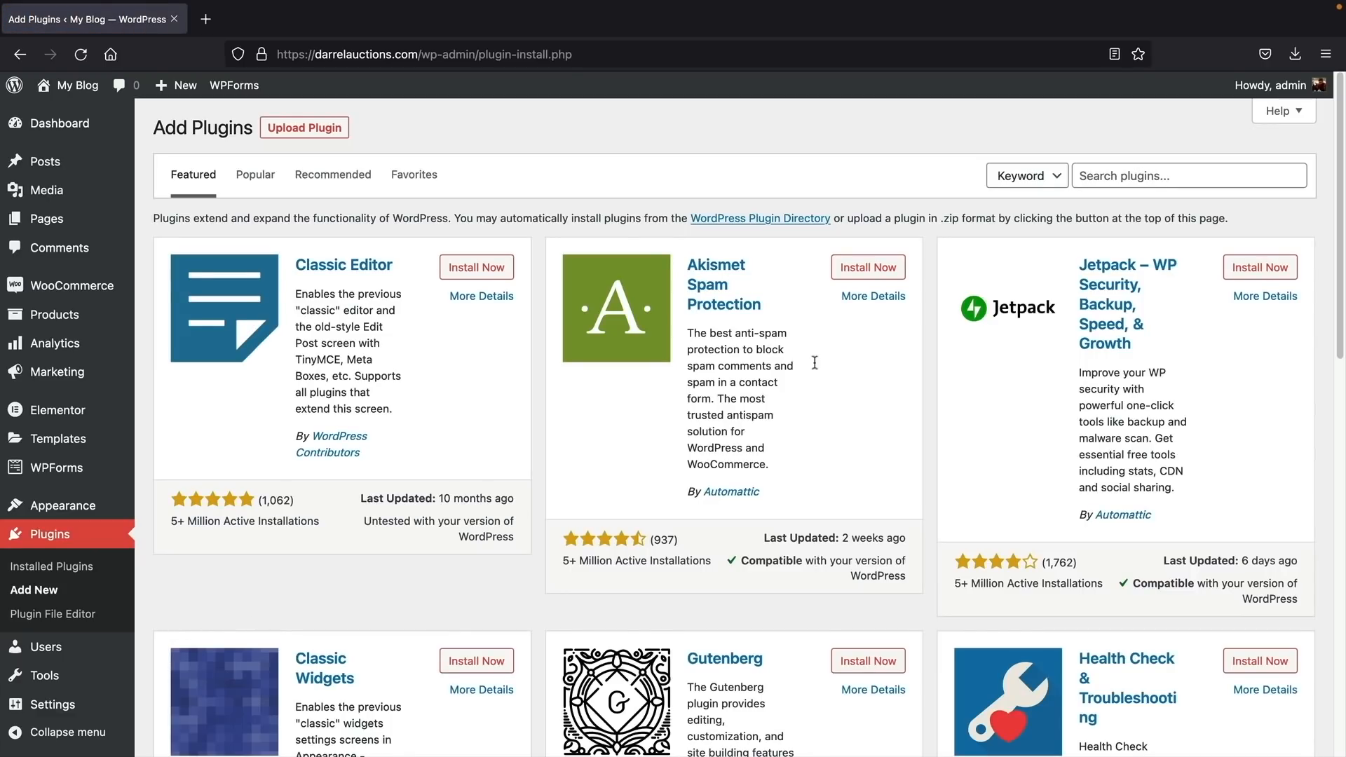
Search plugins for 'form', then install and activate Forminator
{"action": "left_click", "coordinate": [1125, 175]}
{"action": "type", "text": "form"}
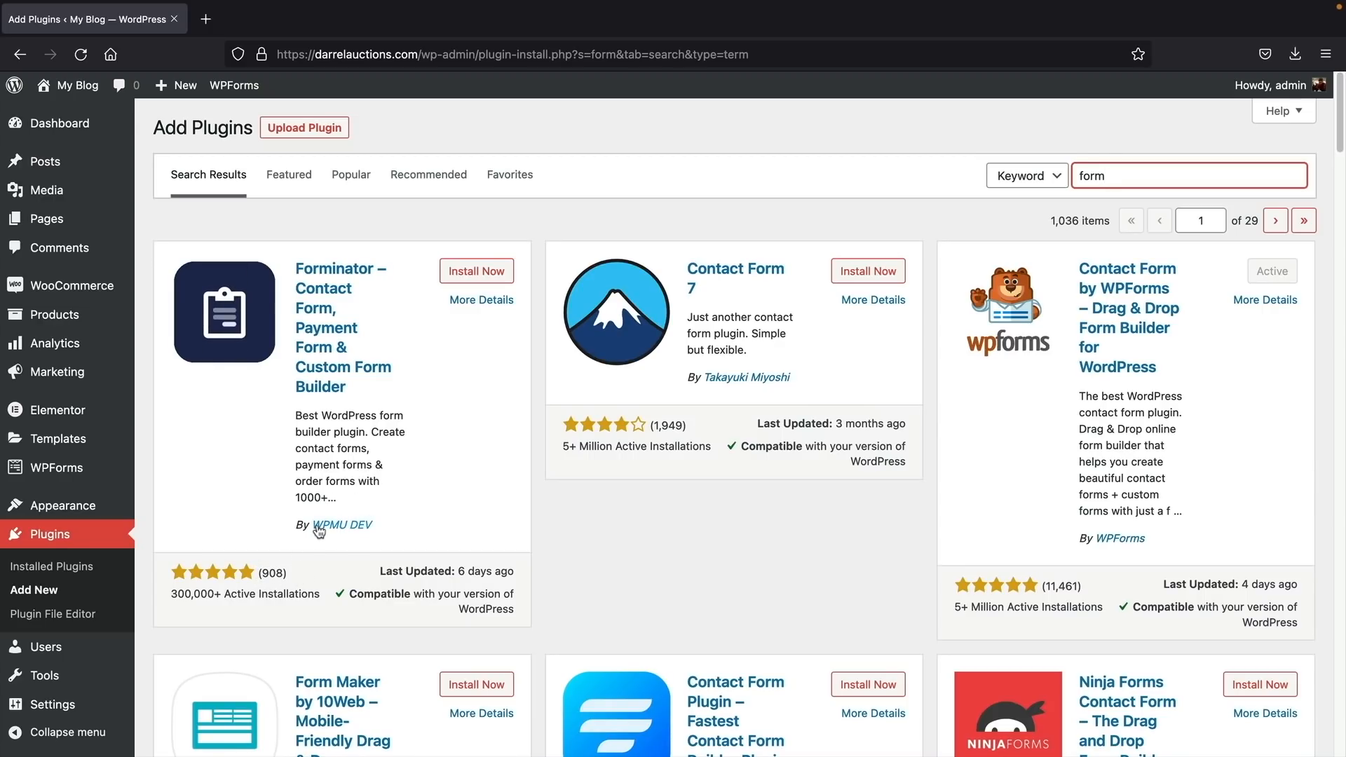
{"action": "left_click", "coordinate": [482, 274]}
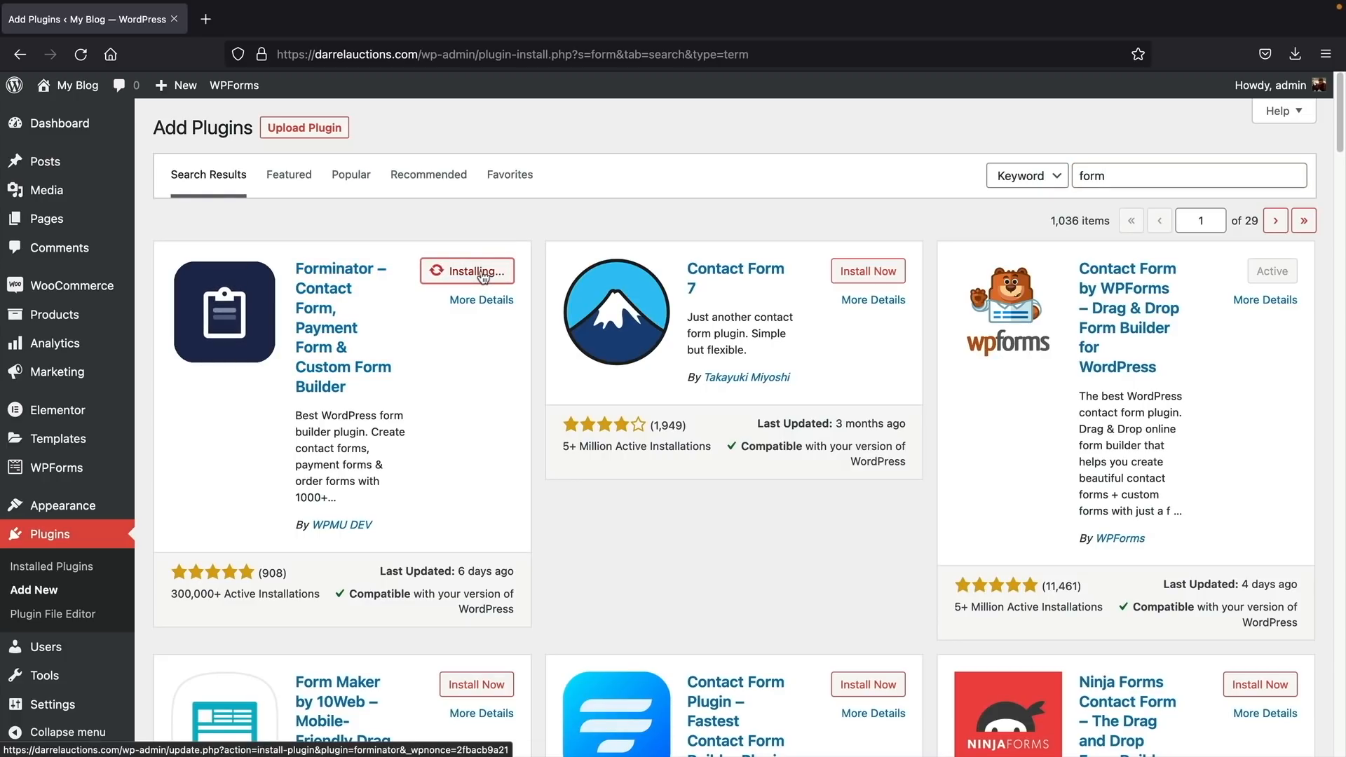
{"action": "left_click", "coordinate": [483, 273]}
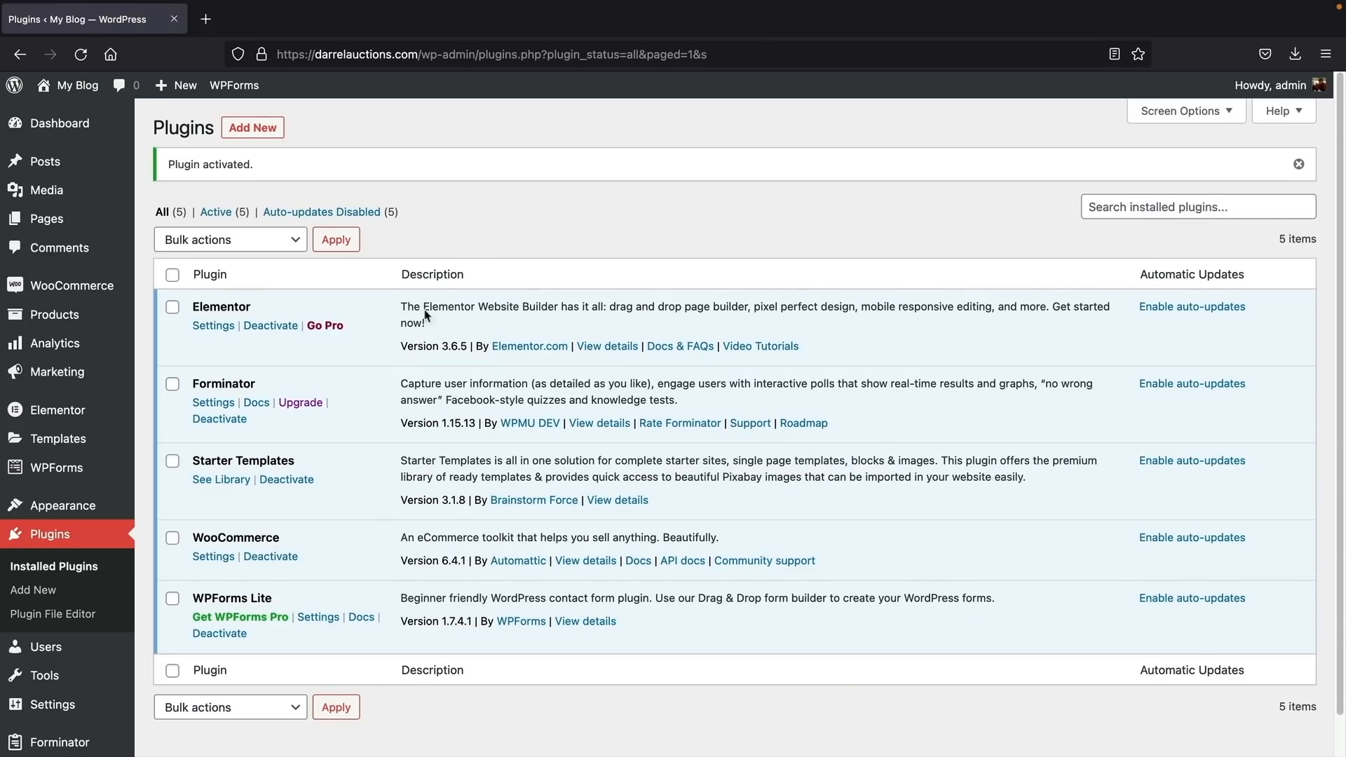
Deactivate WPForms Lite and go to the Forminator dashboard
{"action": "left_click_drag", "start_coordinate": [205, 597], "coordinate": [271, 597]}
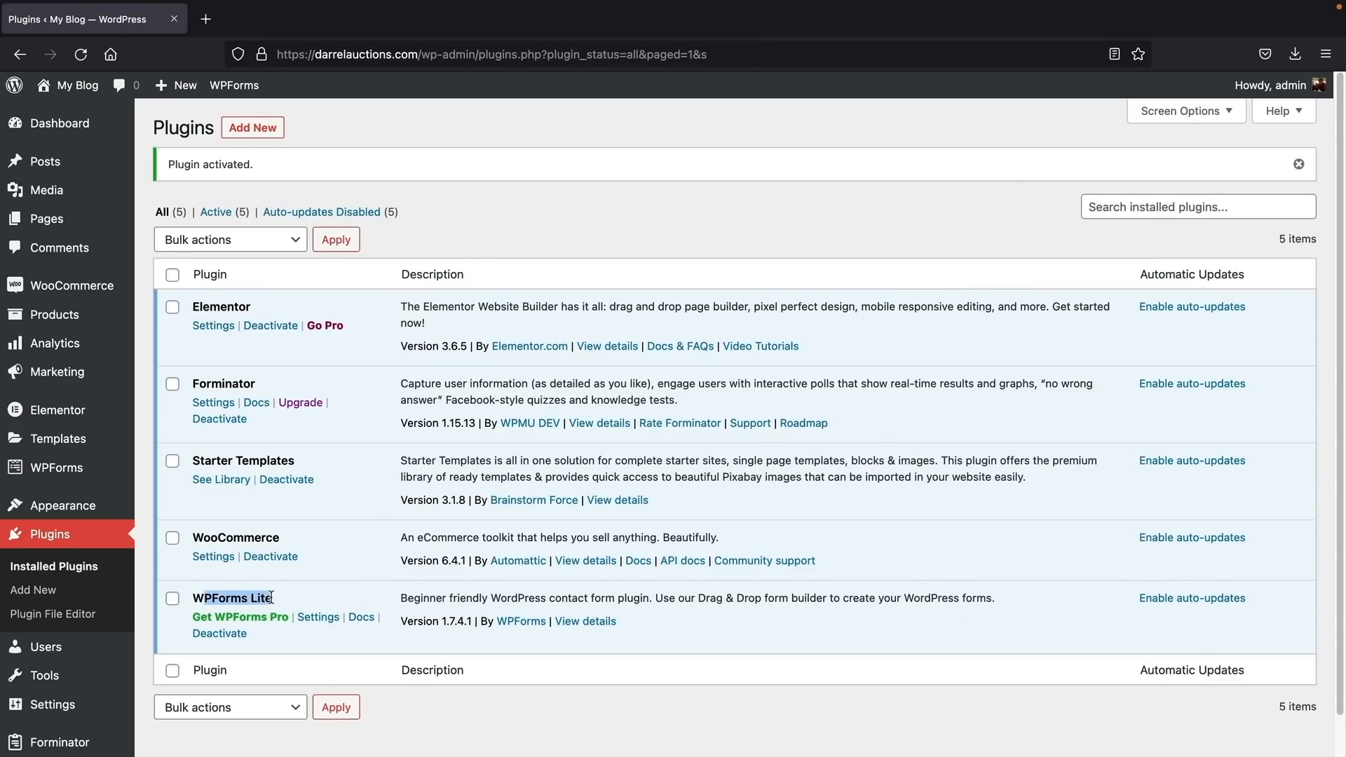
{"action": "left_click", "coordinate": [210, 635]}
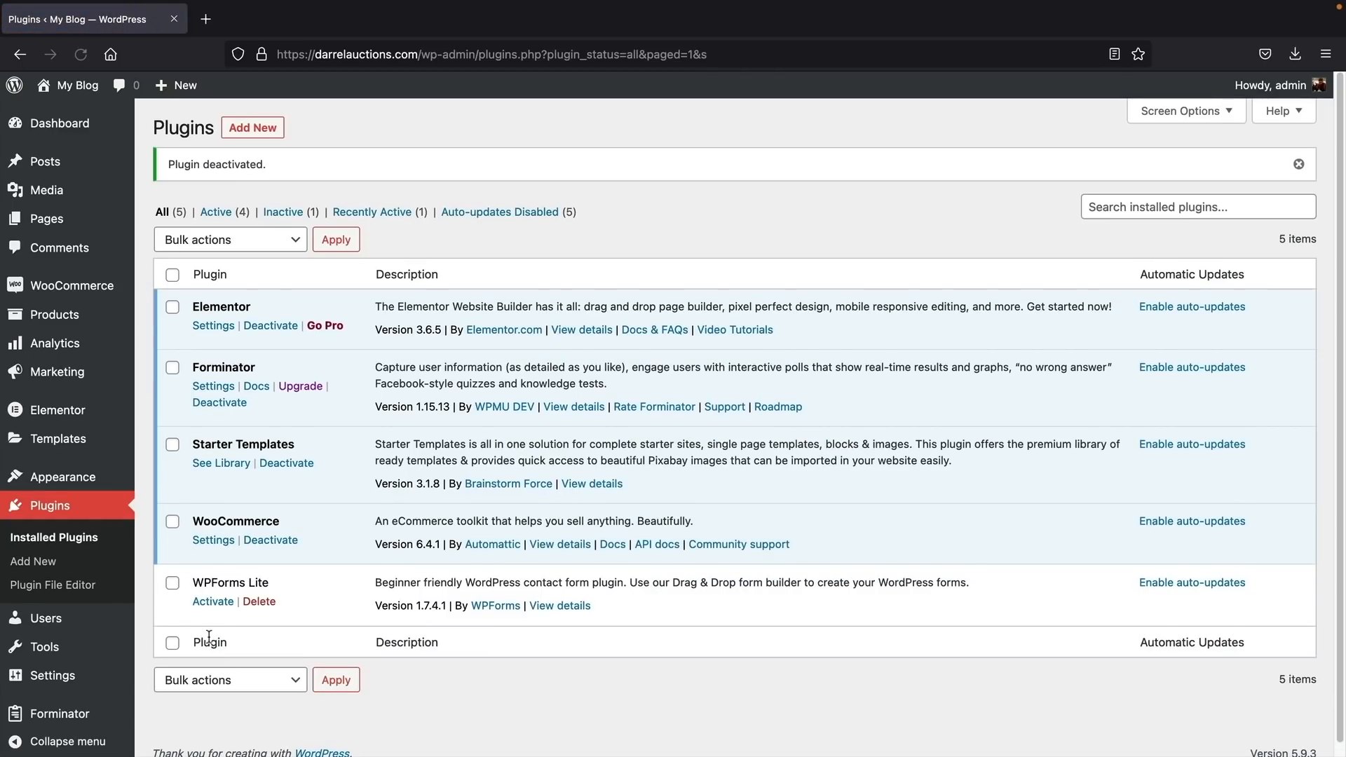
{"action": "scroll", "coordinate": [131, 540], "scroll_direction": "down", "scroll_amount": 1}
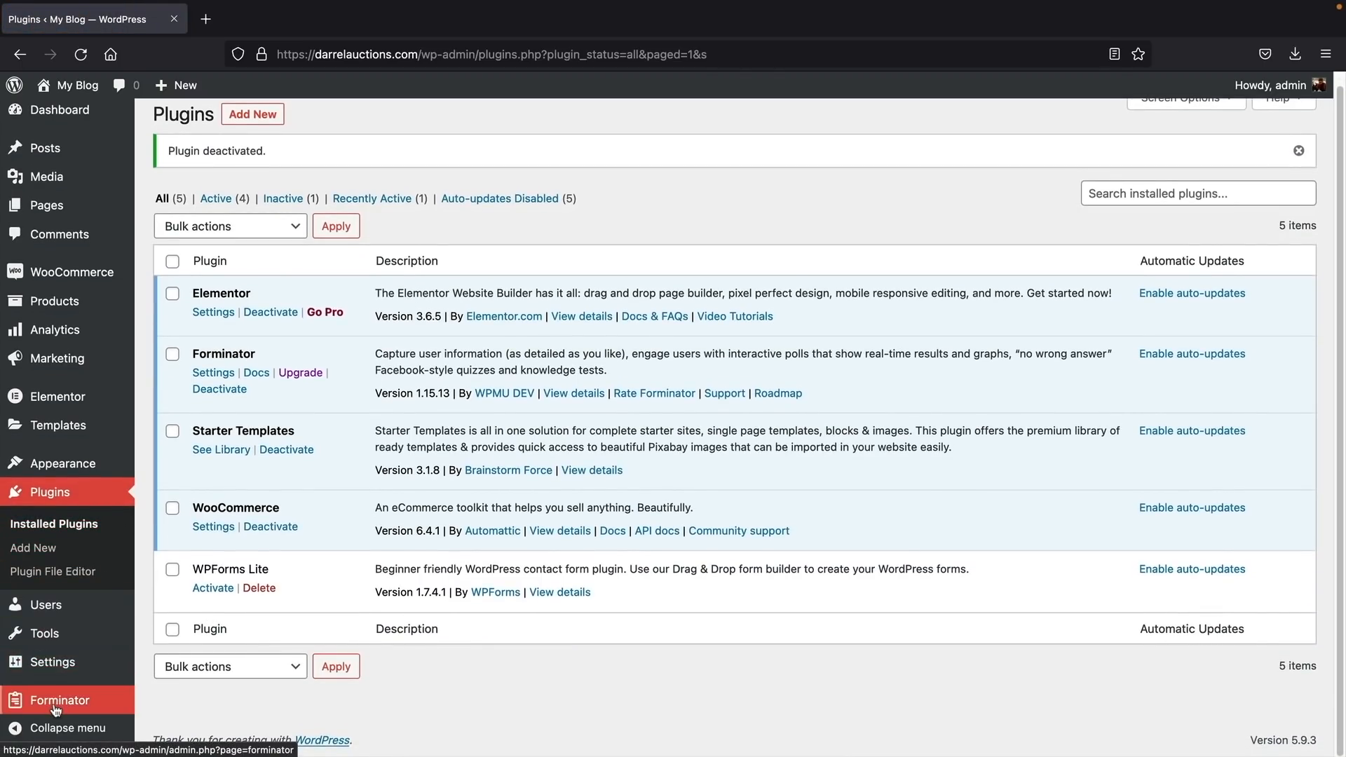
{"action": "mouse_move", "coordinate": [53, 708]}
{"action": "left_click", "coordinate": [187, 493]}
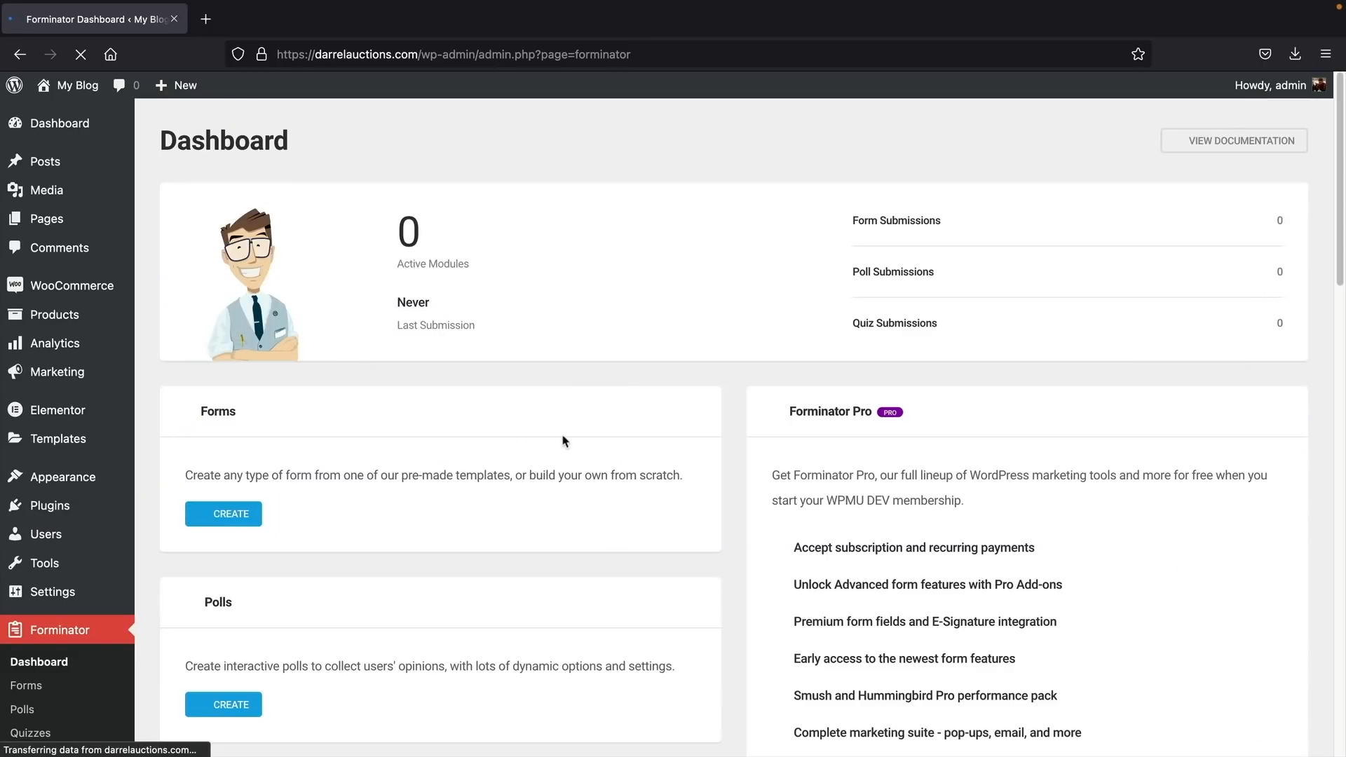
Create a new Forminator form named 'Contact Form' from the Contact Us template
{"action": "left_click", "coordinate": [226, 515]}
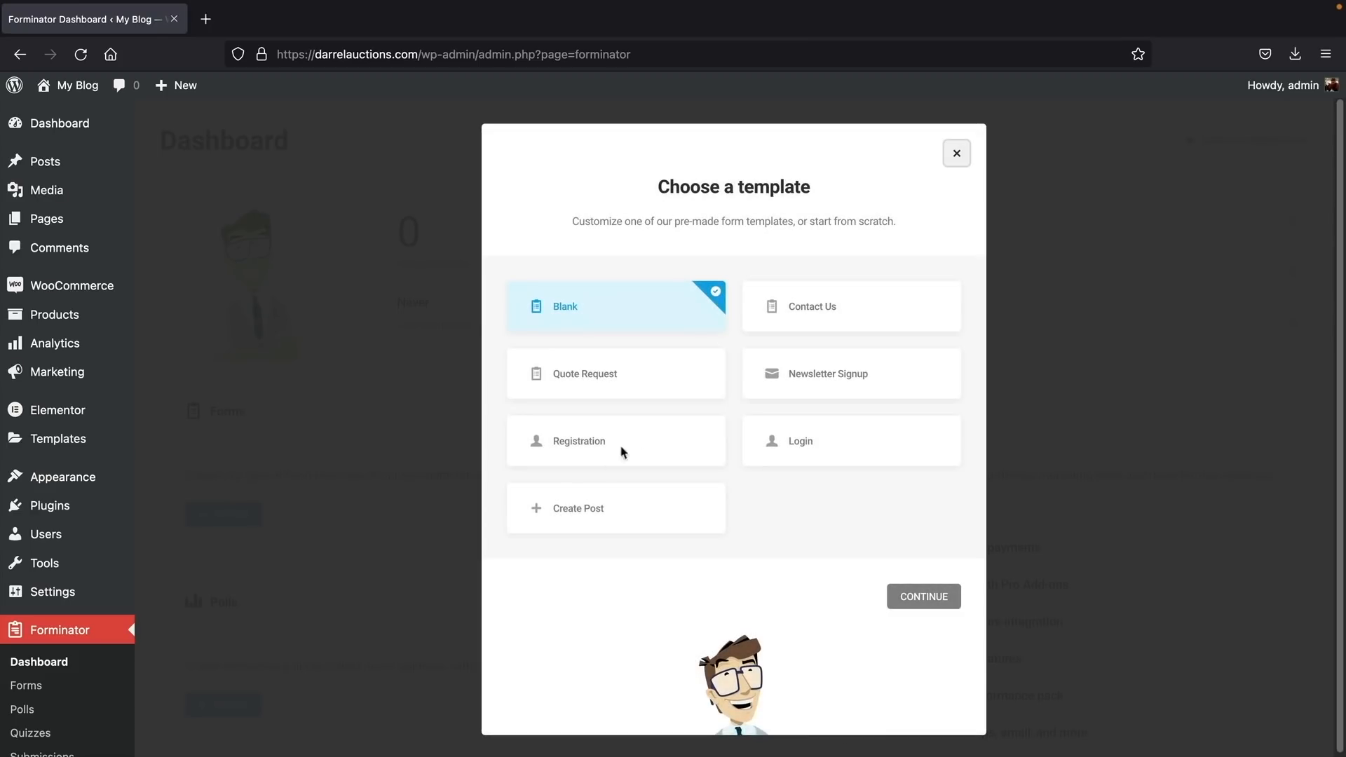
{"action": "left_click", "coordinate": [828, 315]}
{"action": "left_click", "coordinate": [912, 603]}
{"action": "left_click", "coordinate": [794, 401]}
{"action": "type", "text": "Contact Form"}
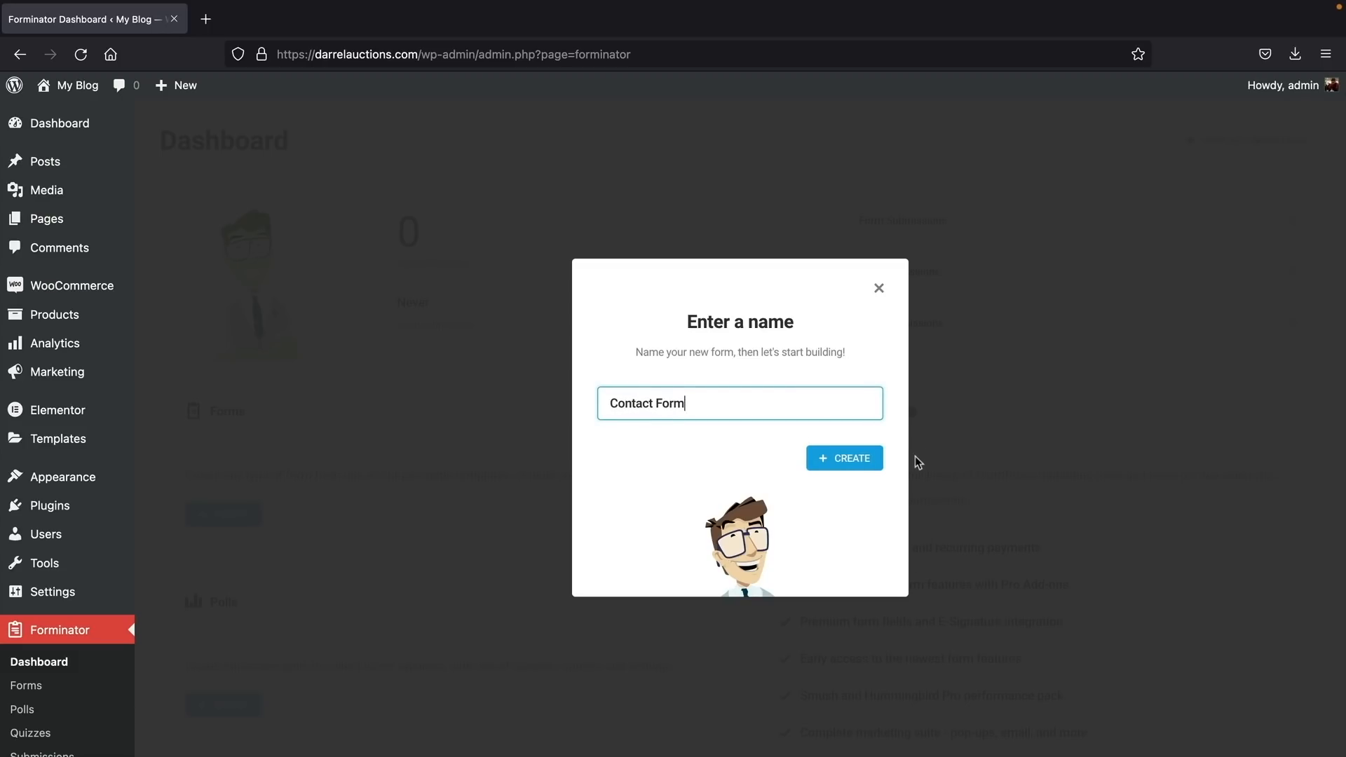
{"action": "left_click", "coordinate": [845, 458]}
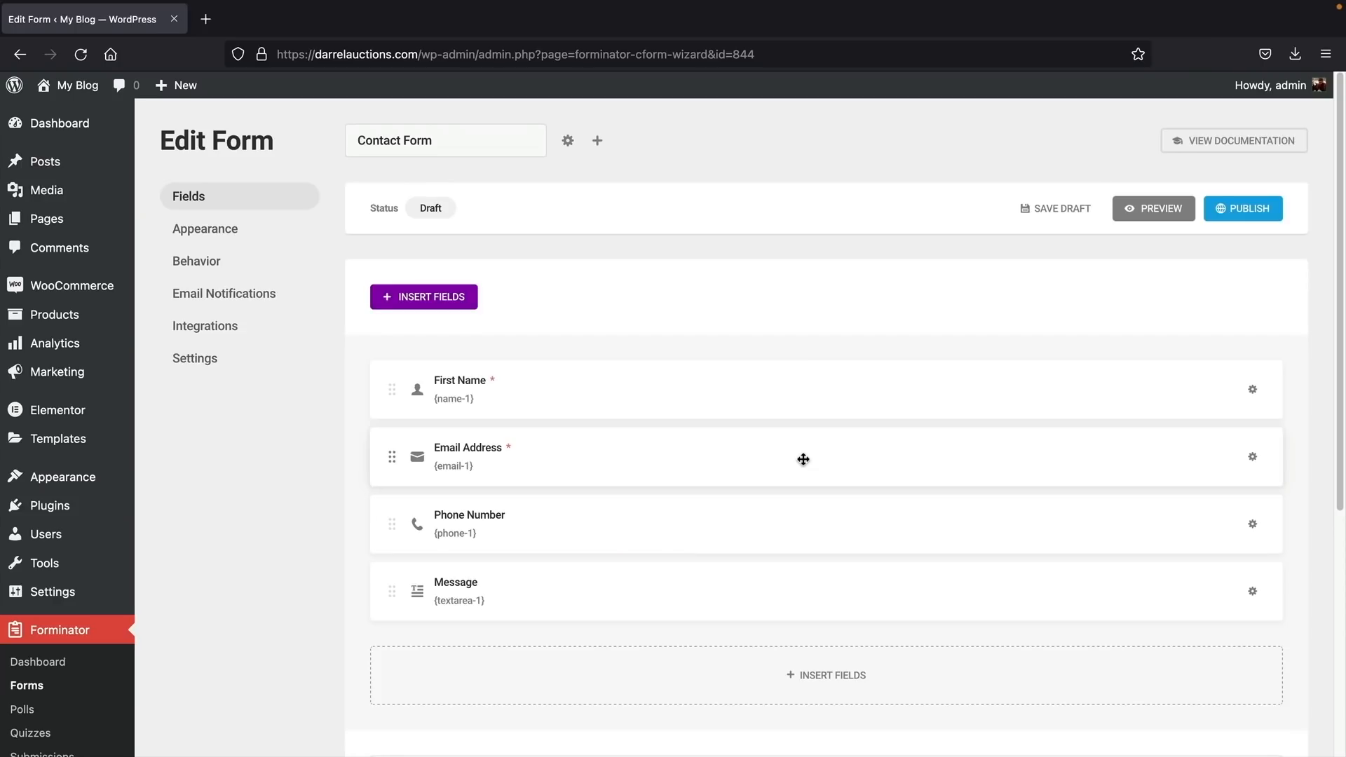
Add a Website field with default settings and drag it above Message
{"action": "scroll", "coordinate": [803, 457], "scroll_direction": "down", "scroll_amount": 2}
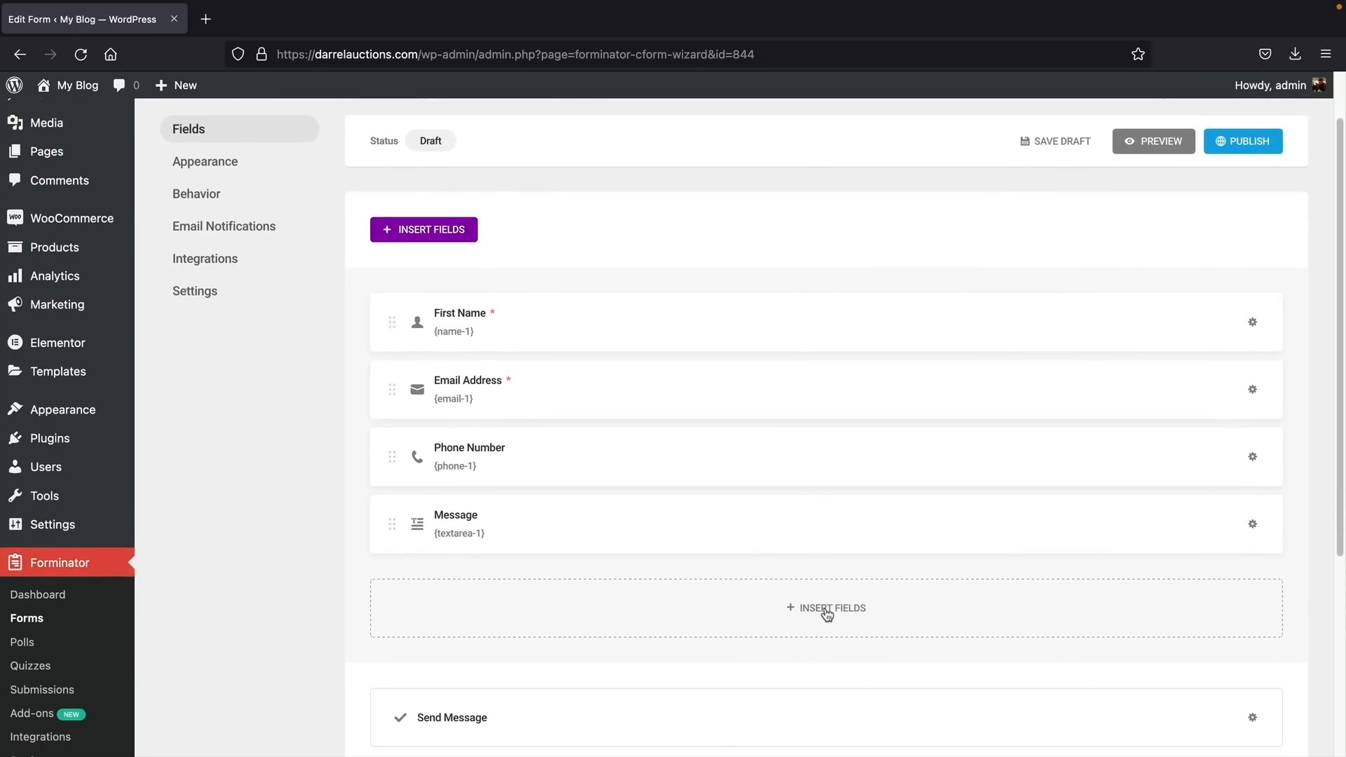
{"action": "left_click", "coordinate": [827, 614]}
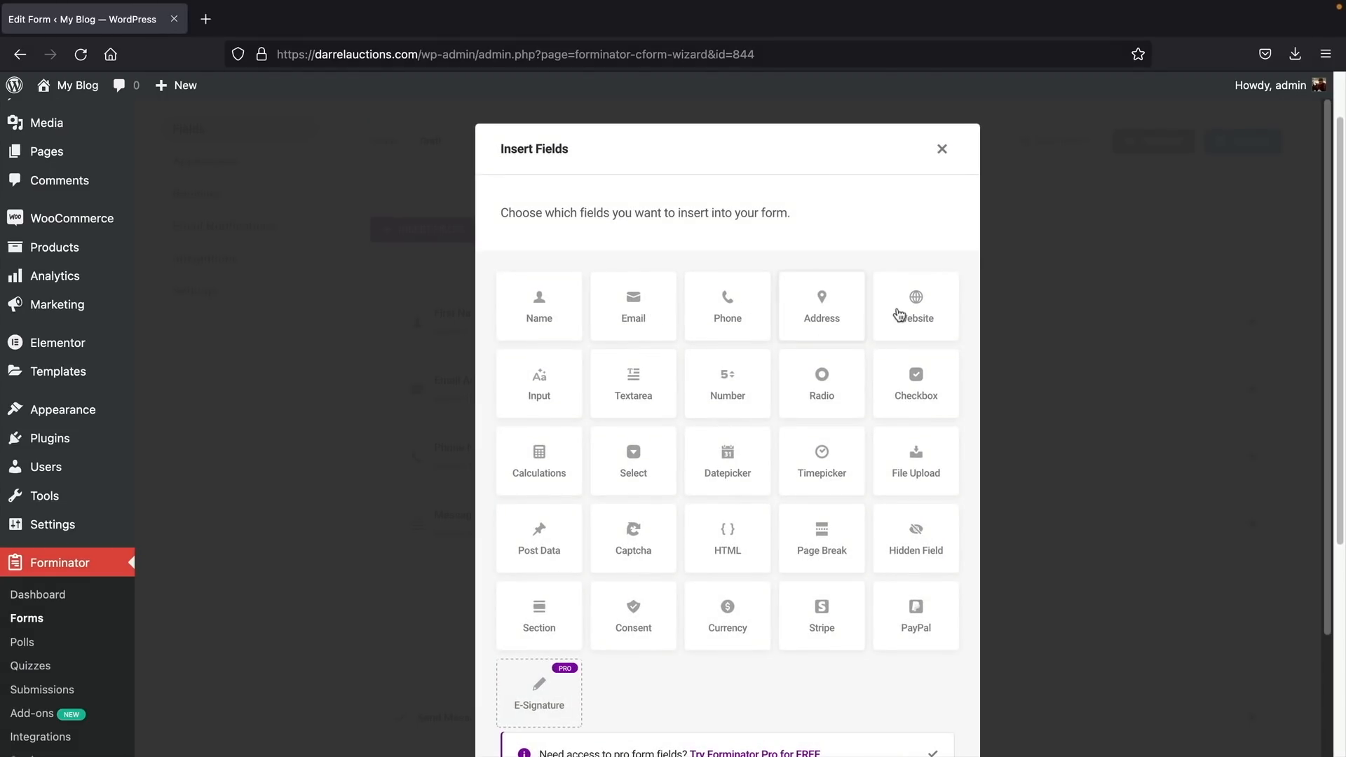
{"action": "left_click", "coordinate": [919, 314]}
{"action": "scroll", "coordinate": [881, 429], "scroll_direction": "down", "scroll_amount": 2}
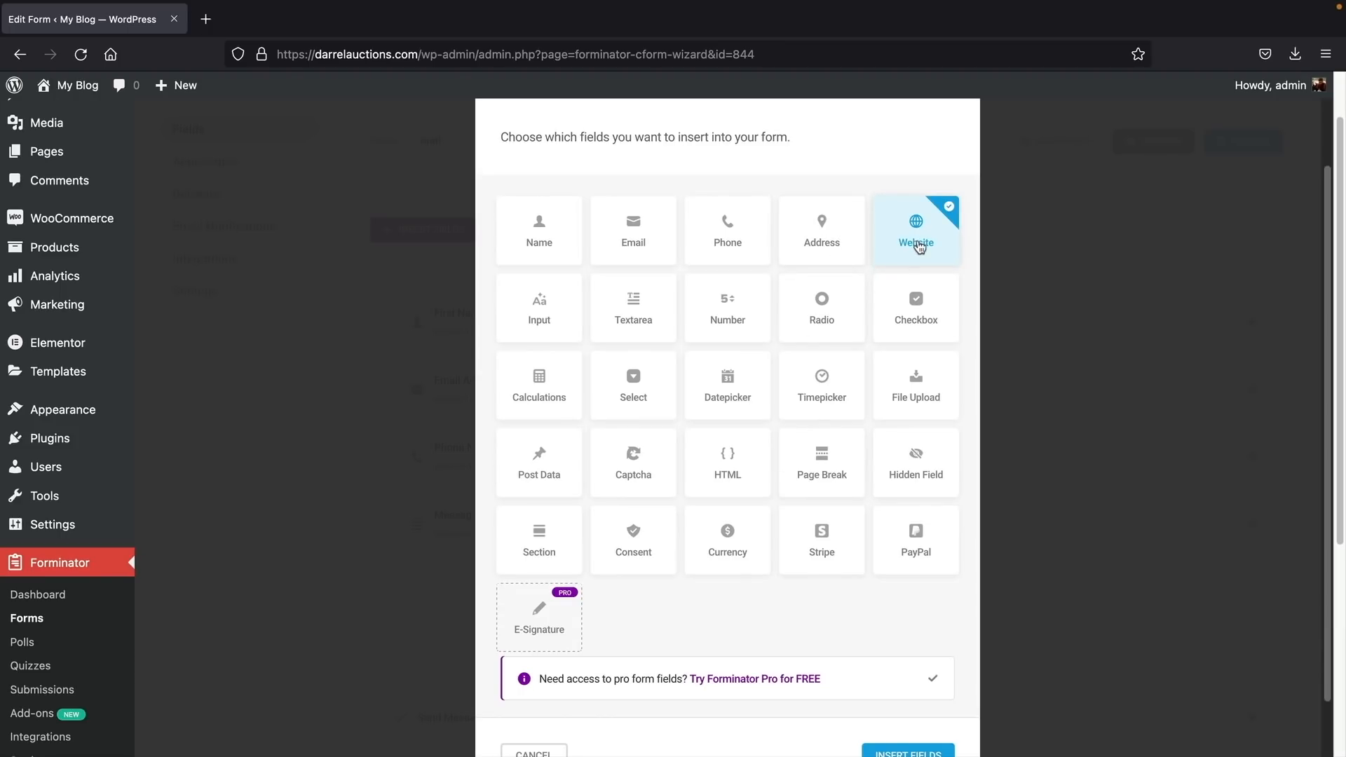
{"action": "scroll", "coordinate": [860, 410], "scroll_direction": "down", "scroll_amount": 1}
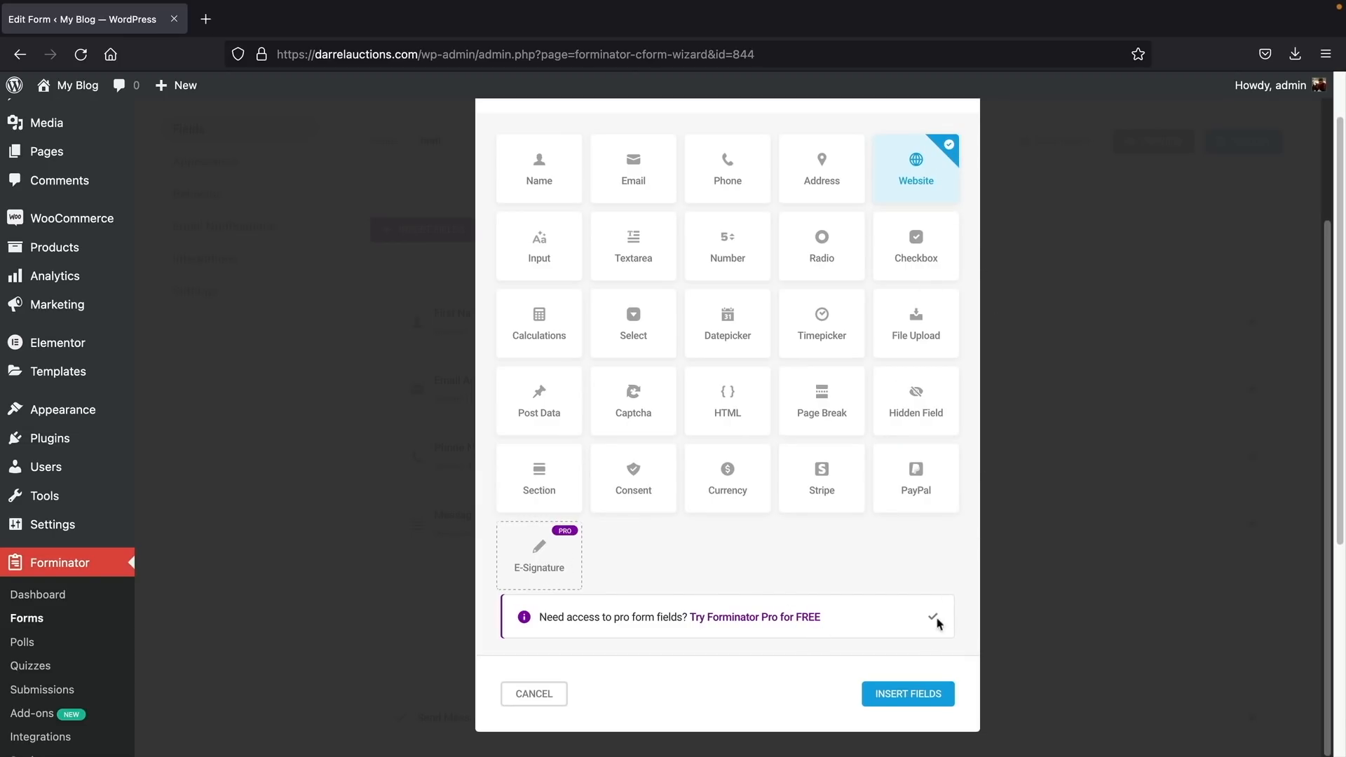
{"action": "left_click", "coordinate": [907, 696]}
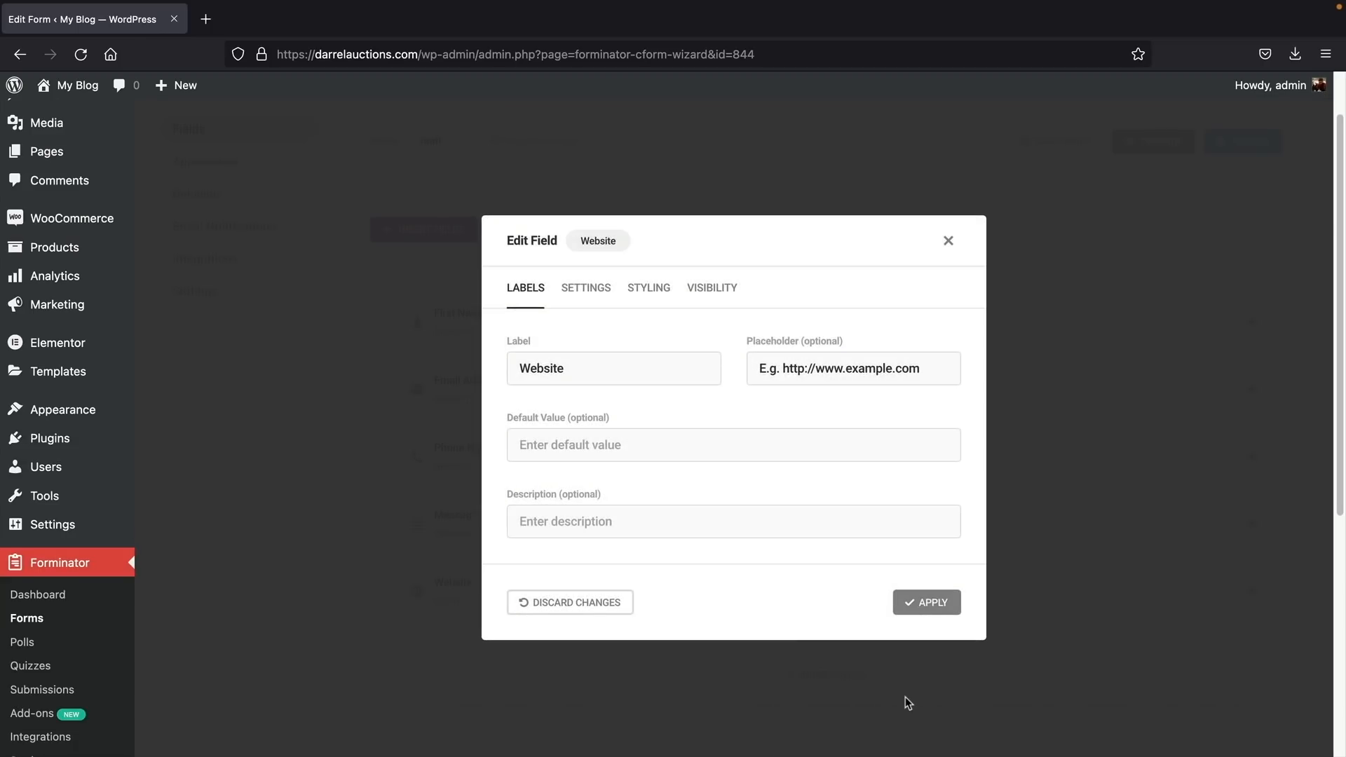
{"action": "left_click", "coordinate": [927, 602]}
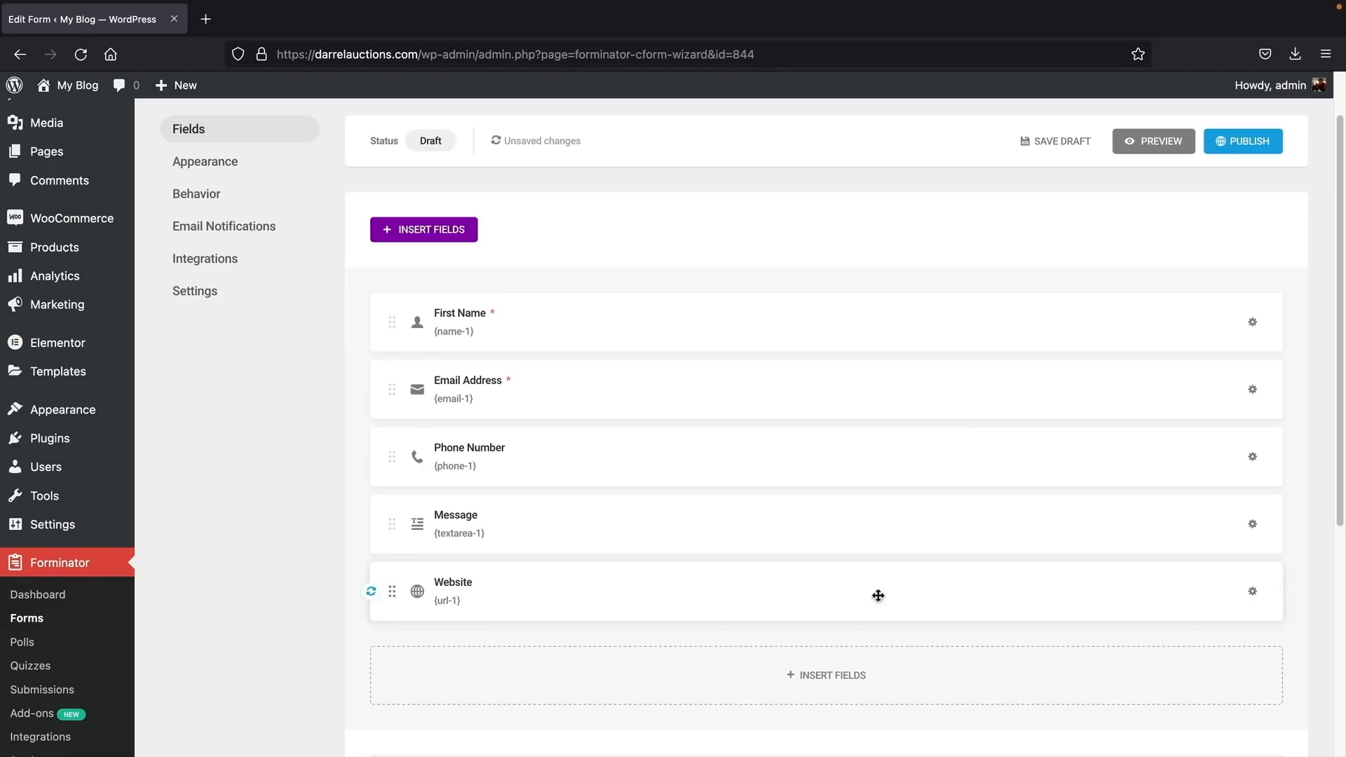
{"action": "left_click_drag", "start_coordinate": [519, 582], "coordinate": [535, 496]}
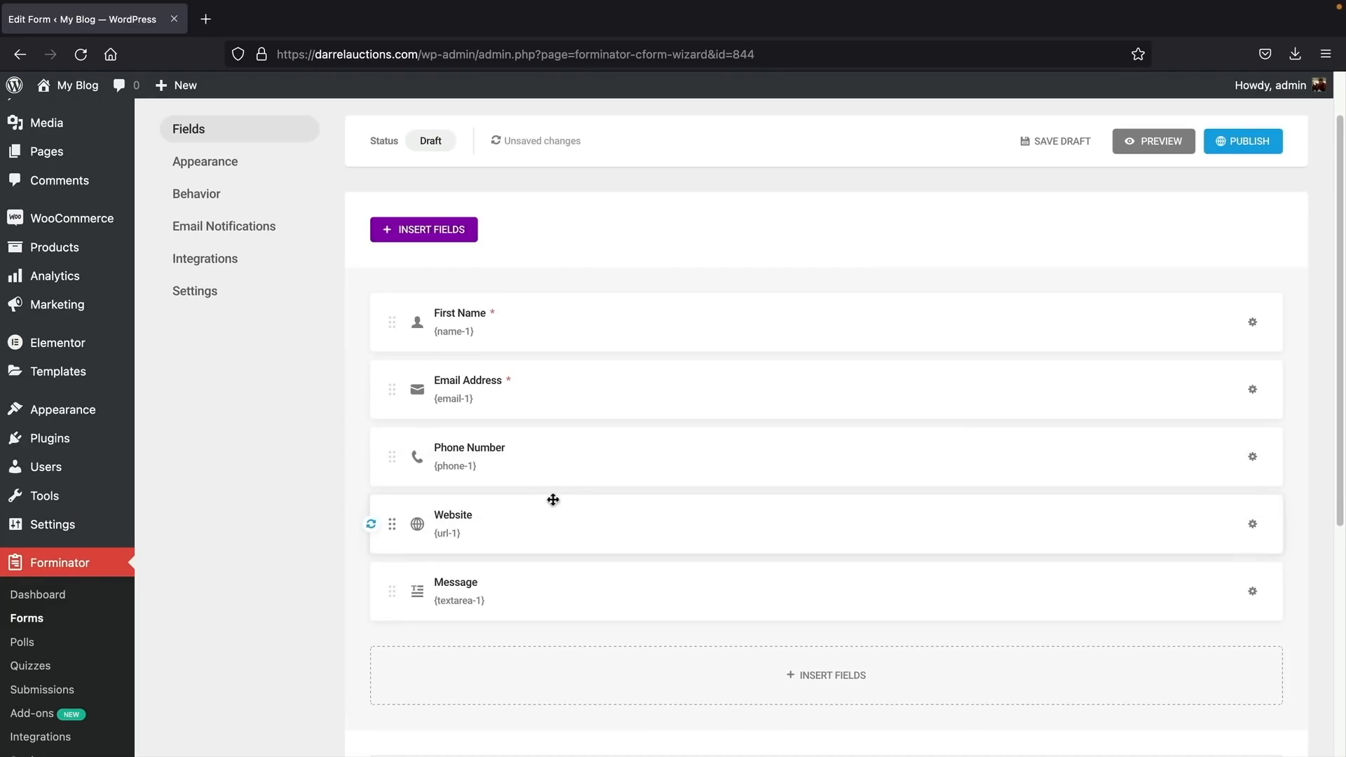
Publish the form, copy its shortcode, and go to the live site's Contact page
{"action": "left_click", "coordinate": [1230, 143]}
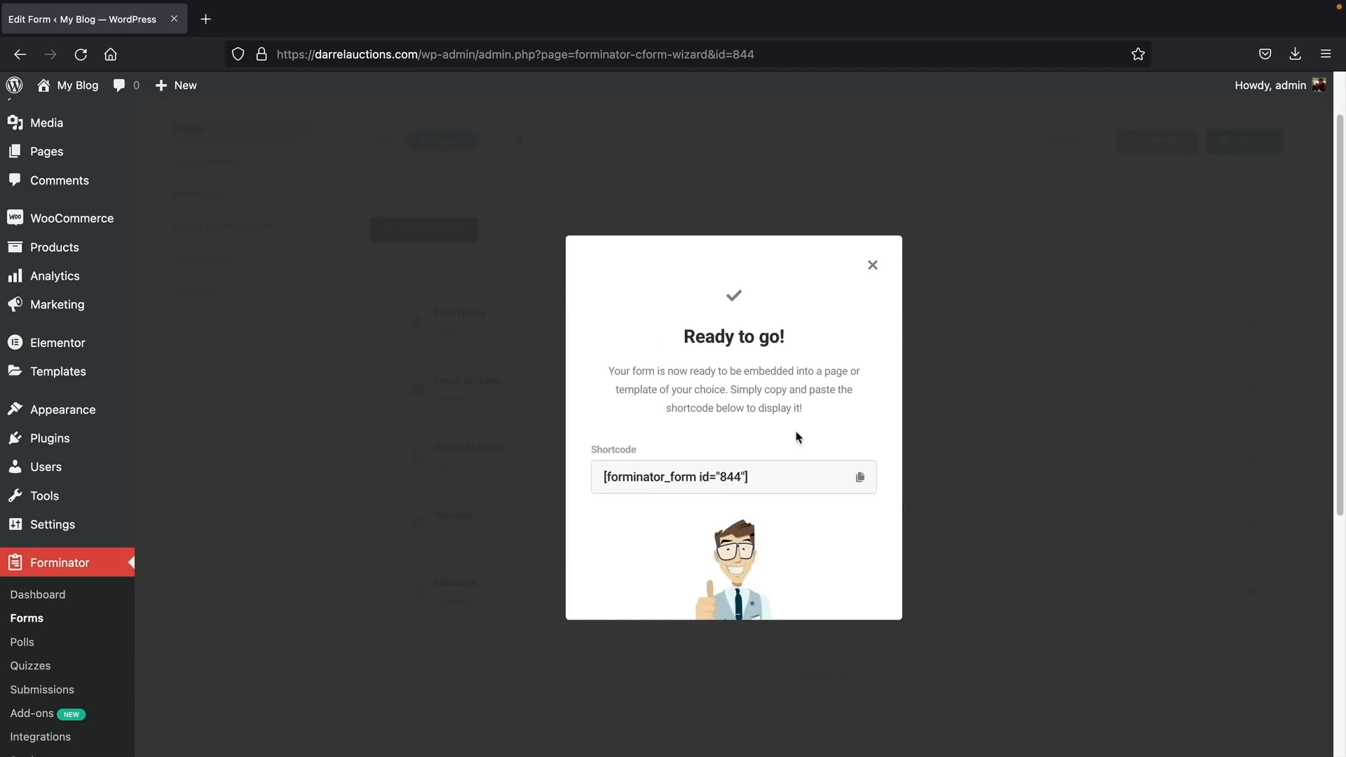
{"action": "left_click", "coordinate": [860, 480]}
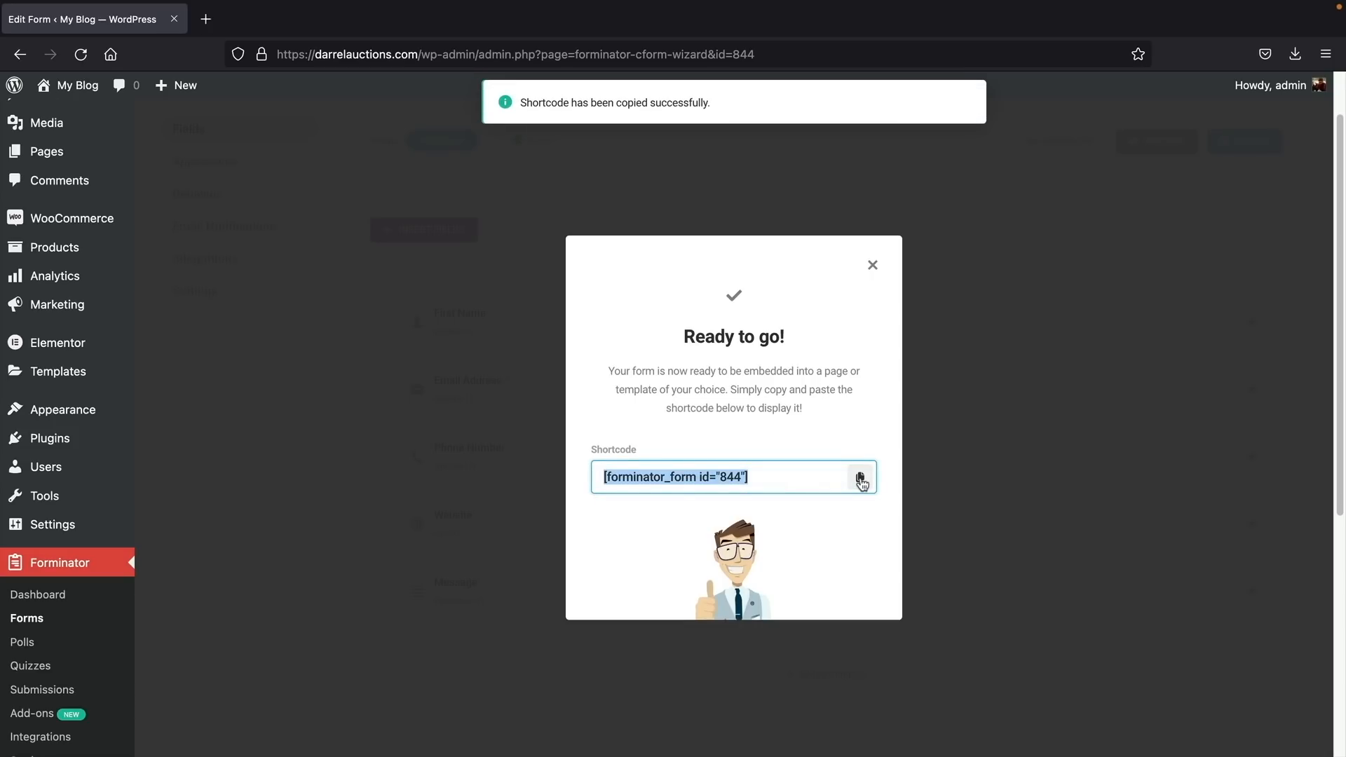
{"action": "left_click", "coordinate": [872, 266]}
{"action": "mouse_move", "coordinate": [70, 87]}
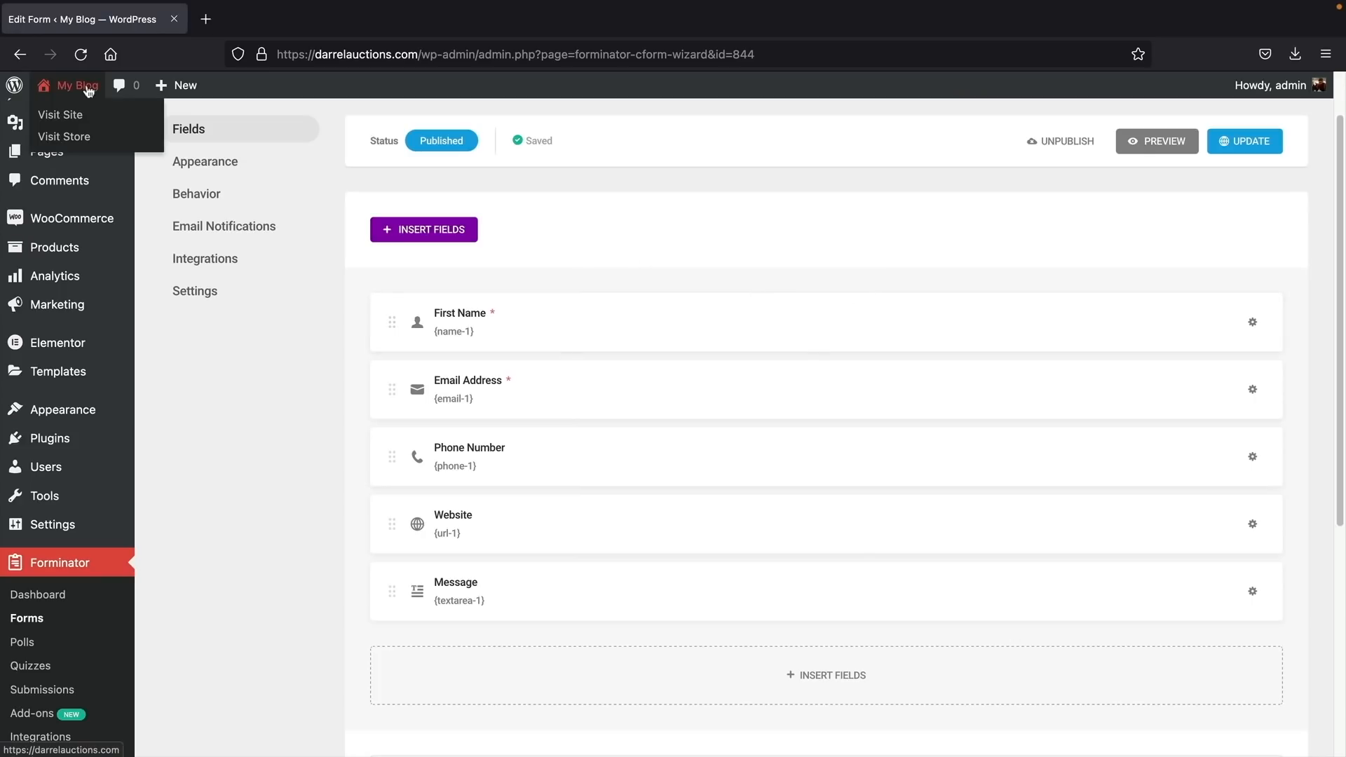
{"action": "left_click", "coordinate": [80, 118]}
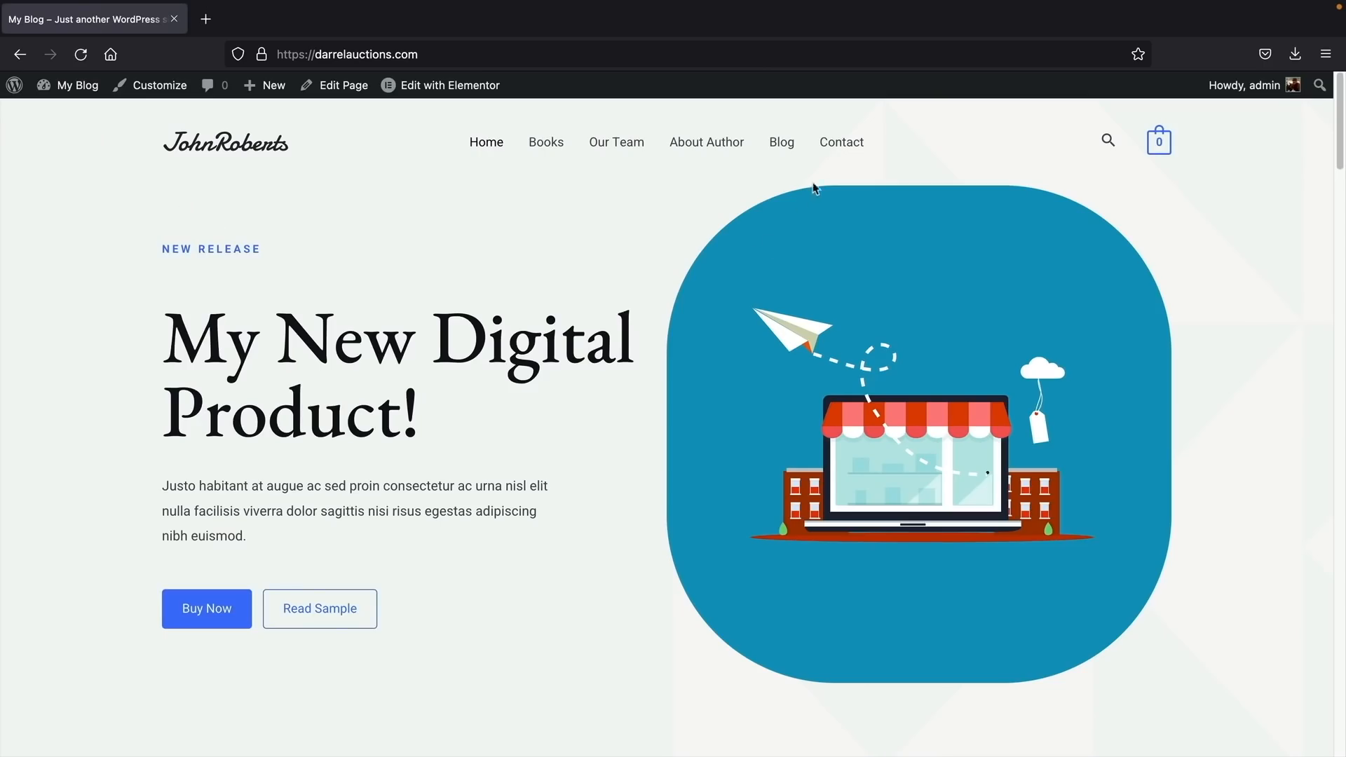
{"action": "left_click", "coordinate": [837, 143]}
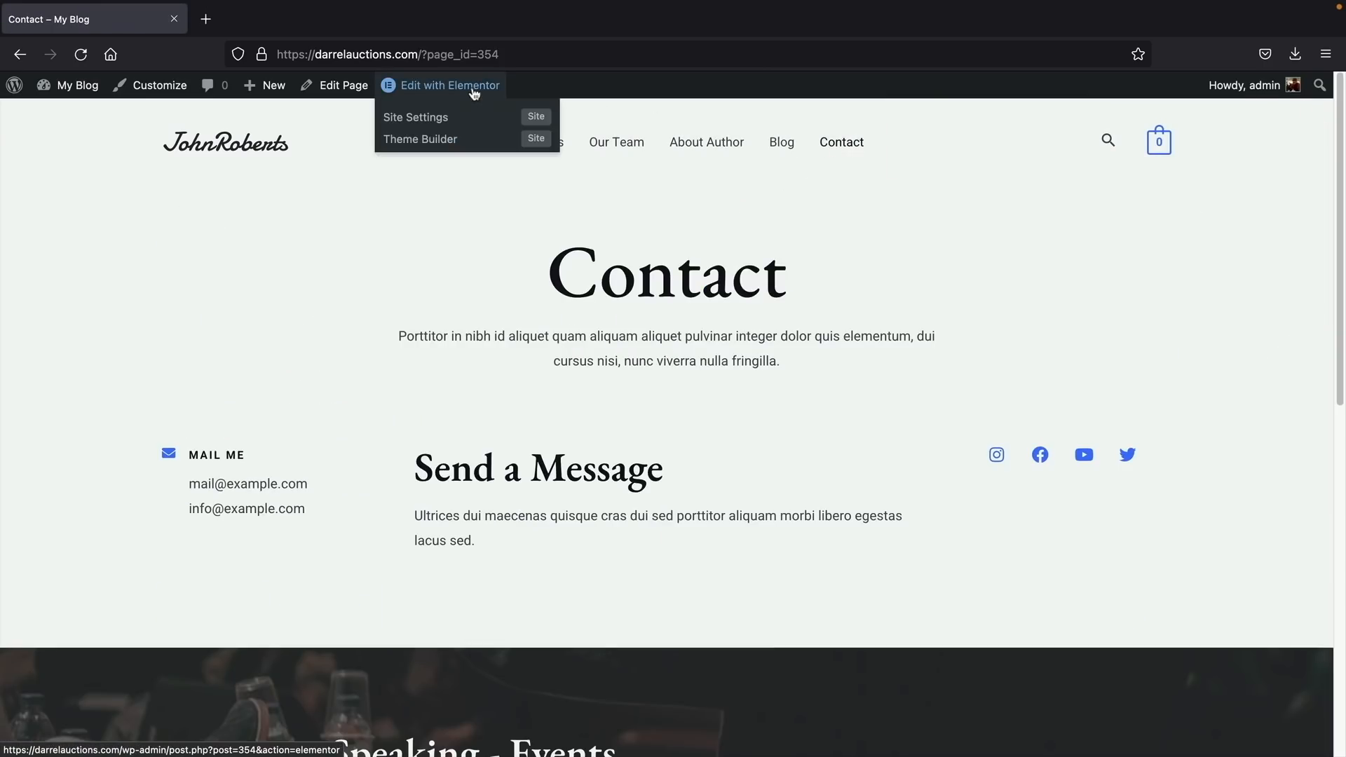
In Elementor, add a Shortcode widget with the form's shortcode under Send a Message and update
{"action": "left_click", "coordinate": [473, 94]}
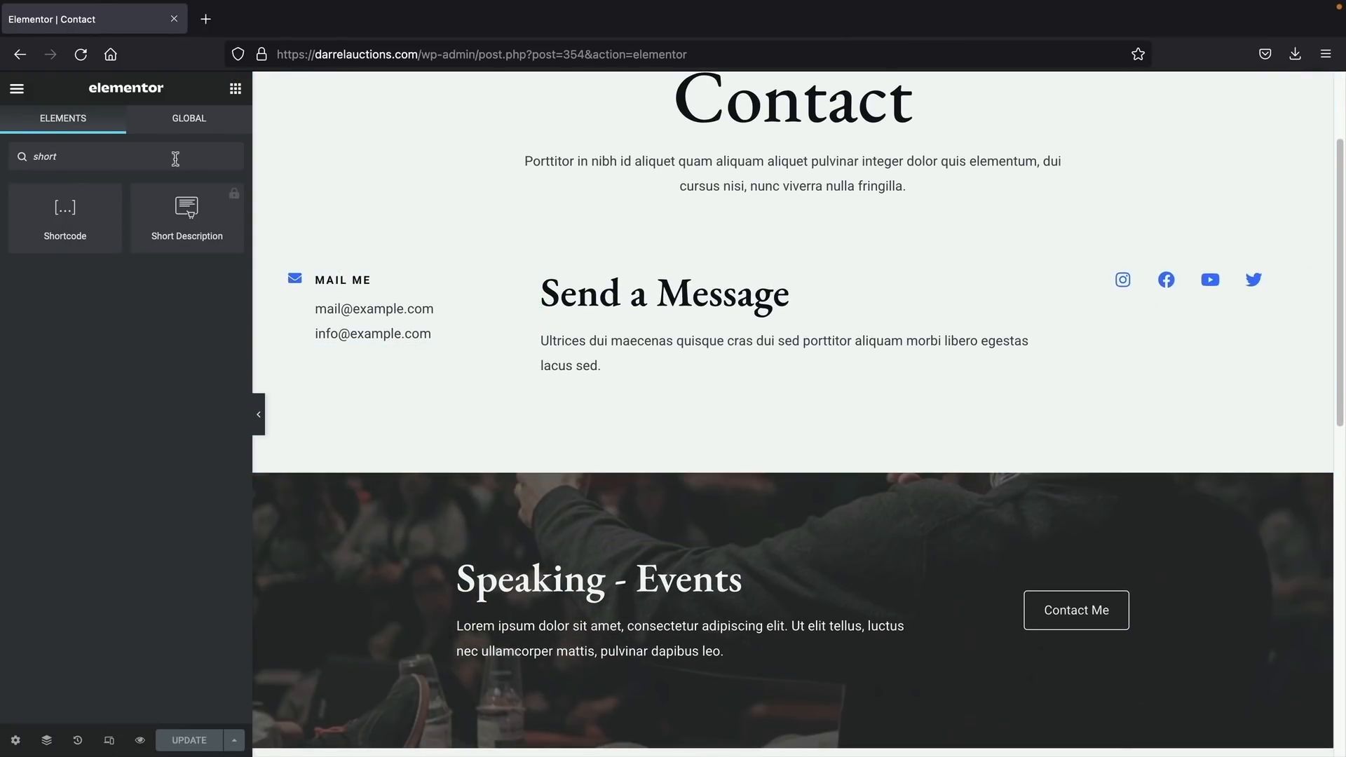
{"action": "left_click_drag", "start_coordinate": [64, 210], "coordinate": [621, 344]}
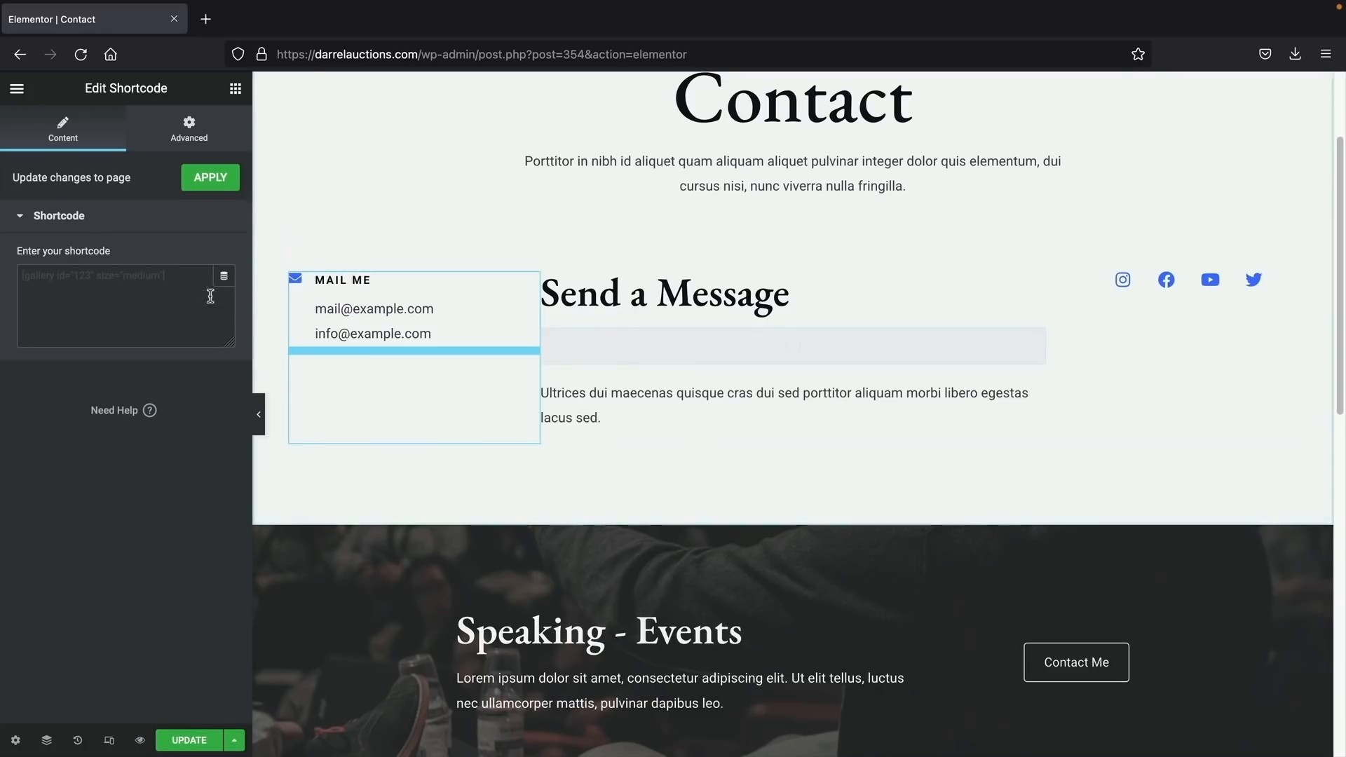
{"action": "right_click", "coordinate": [114, 279]}
{"action": "left_click", "coordinate": [154, 373]}
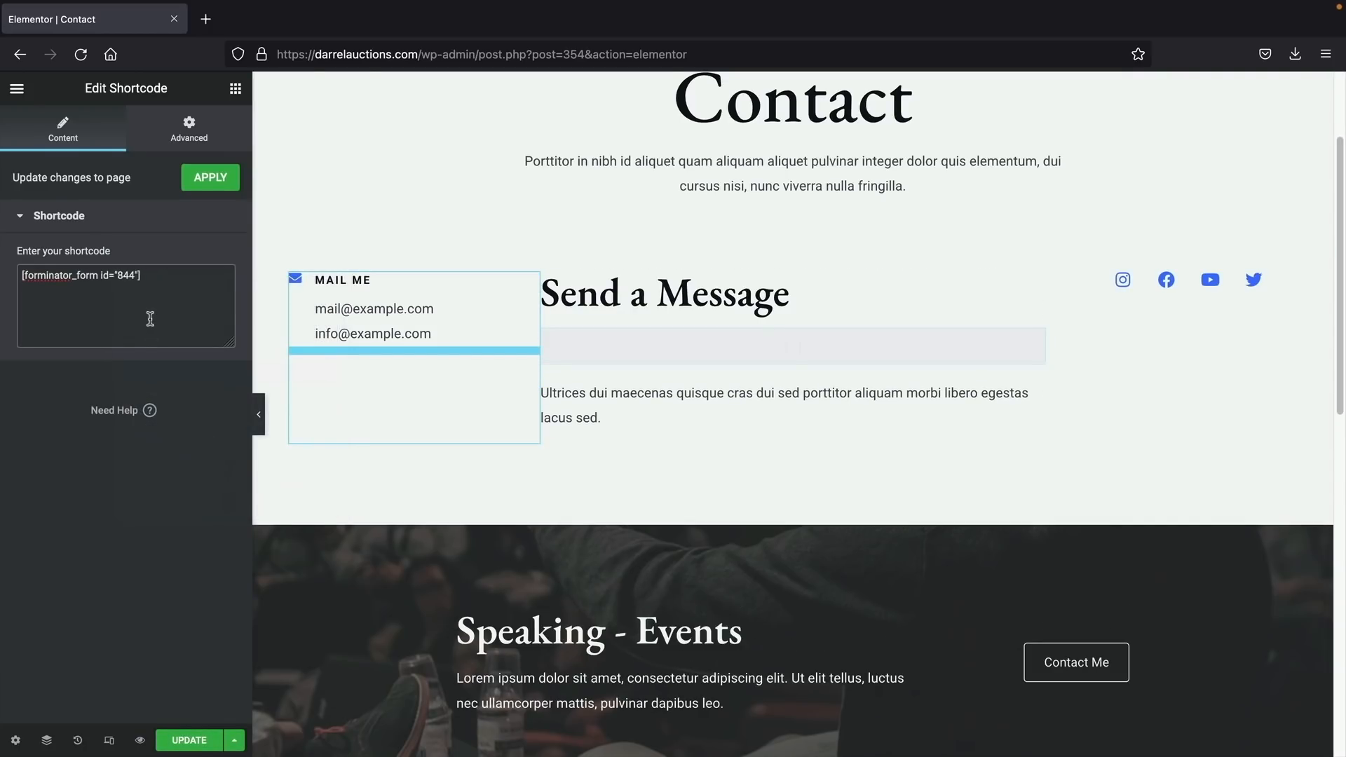
{"action": "left_click", "coordinate": [198, 188]}
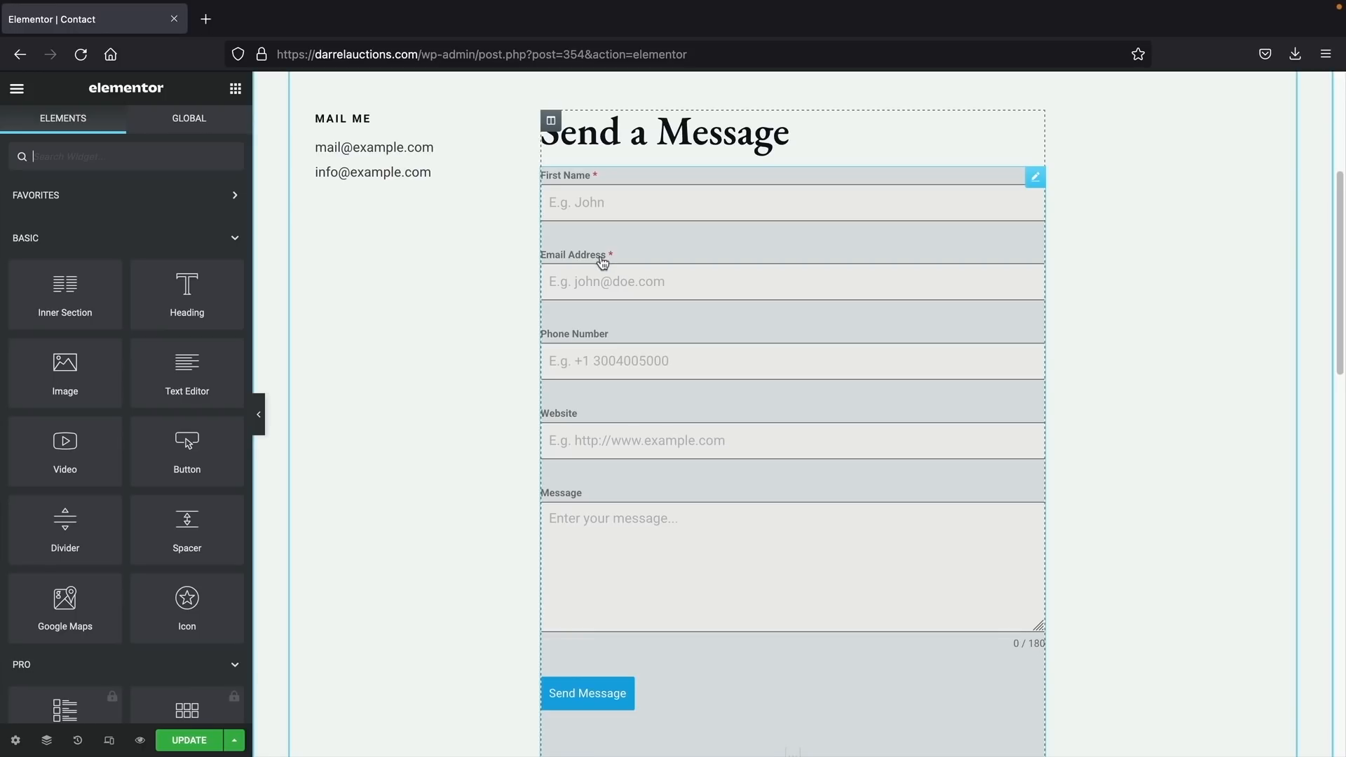
{"action": "left_click", "coordinate": [189, 741]}
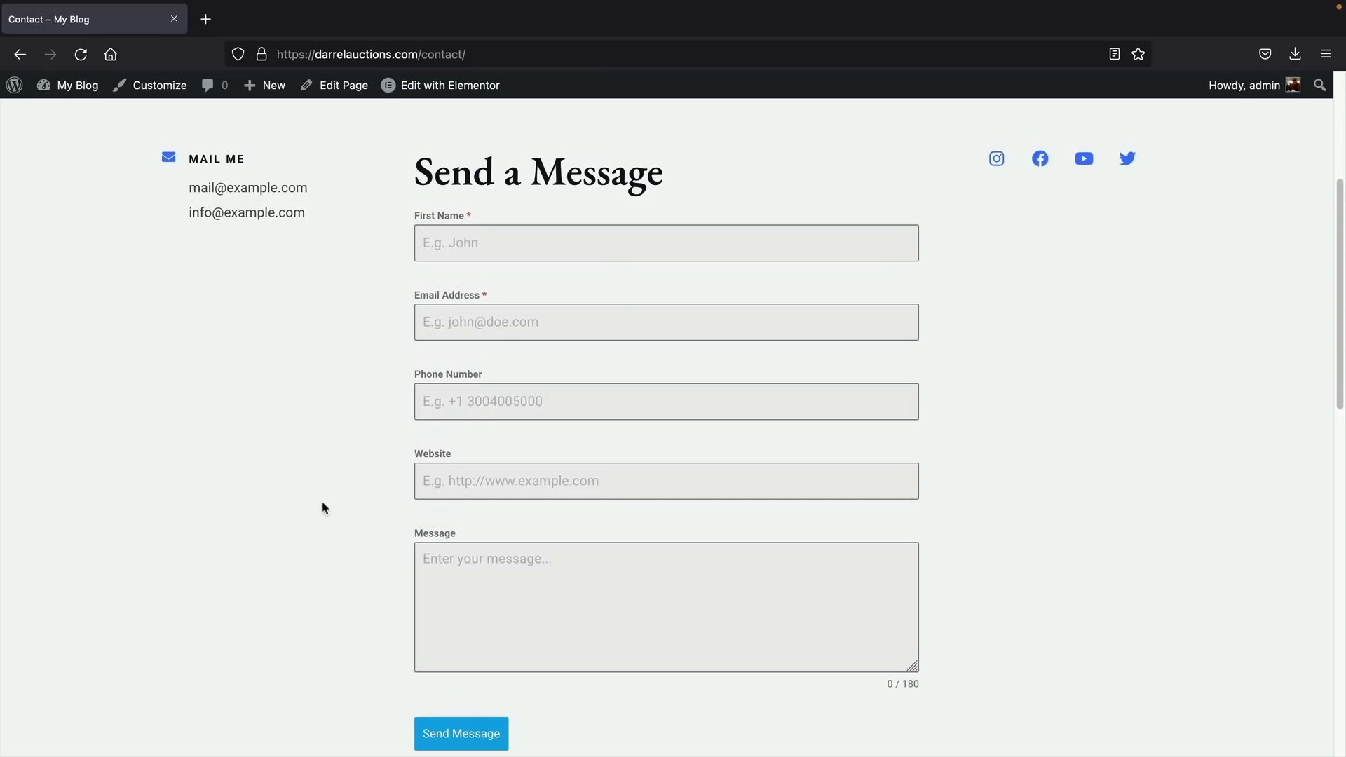
{"action": "scroll", "coordinate": [323, 507], "scroll_direction": "down", "scroll_amount": 1}
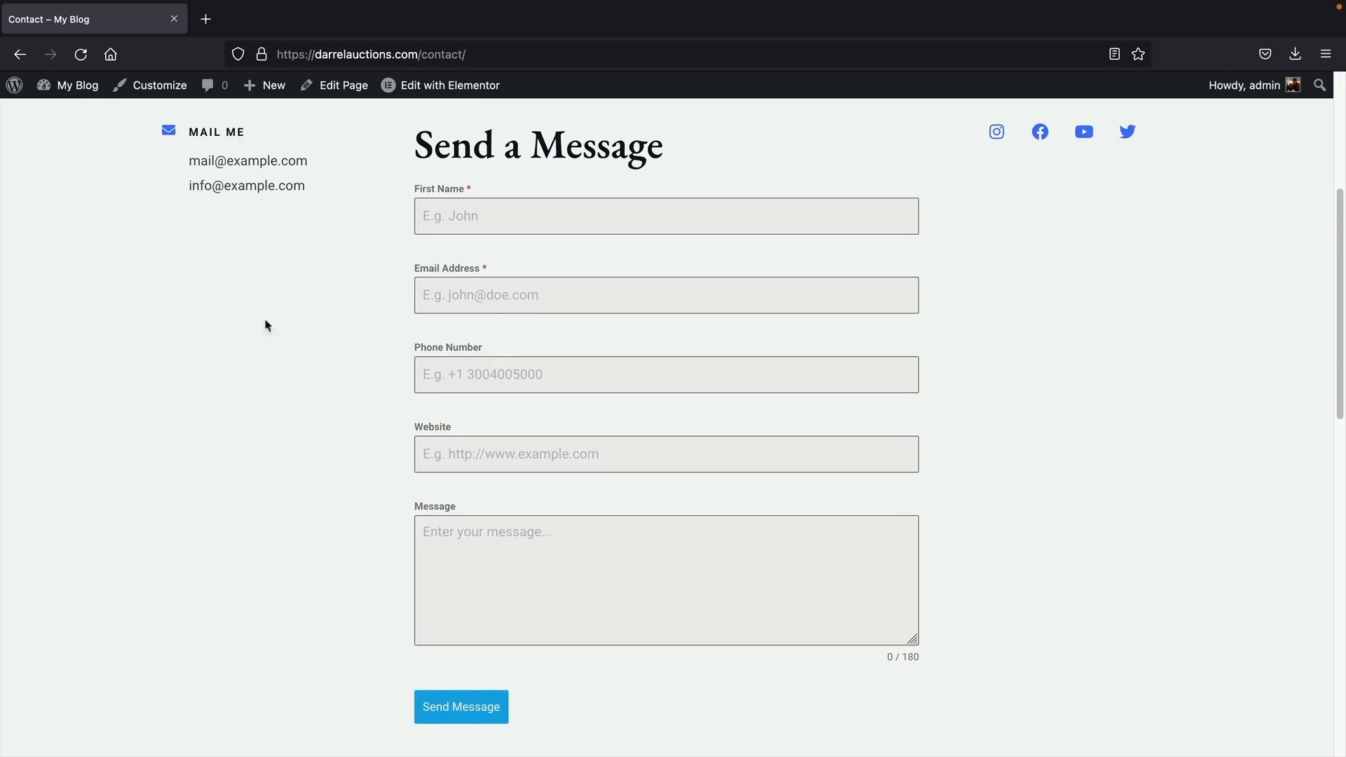
{"action": "mouse_move", "coordinate": [91, 96]}
{"action": "left_click", "coordinate": [78, 121]}
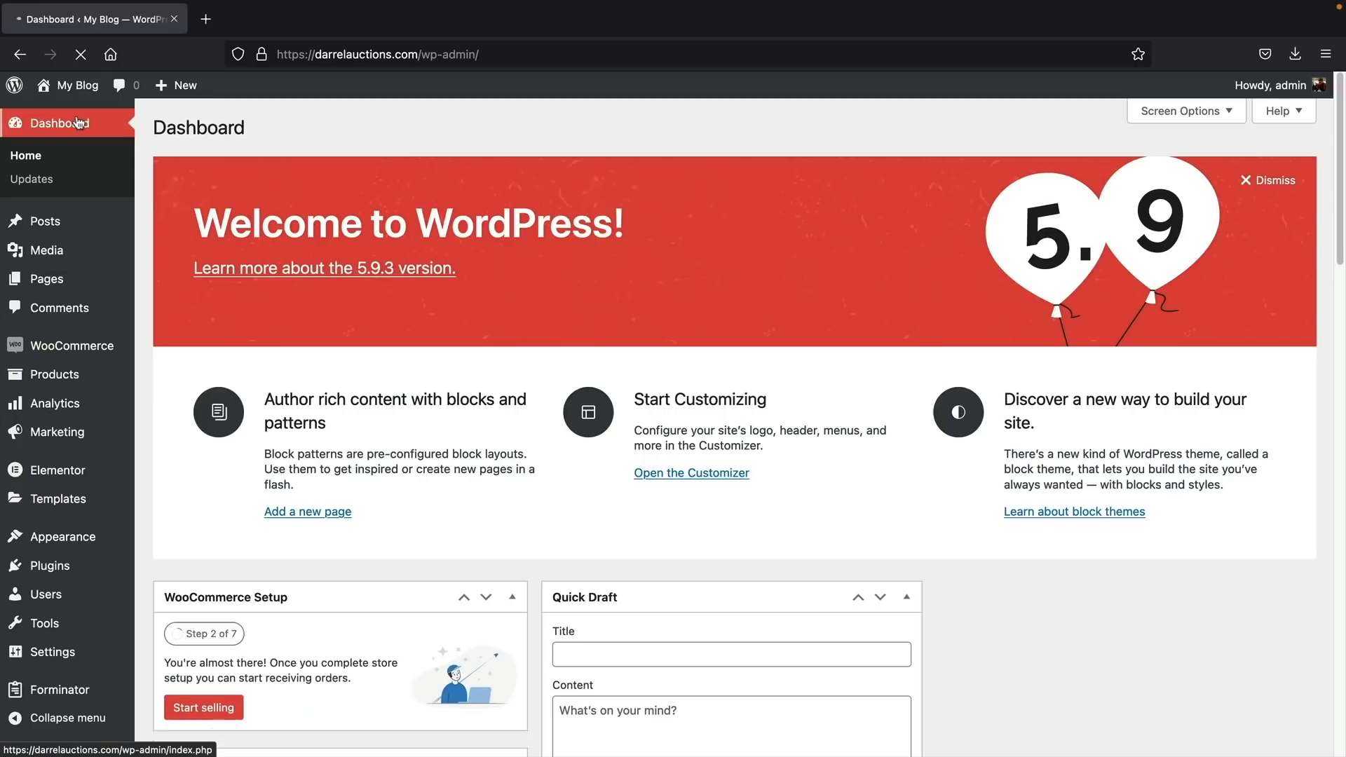
In Forminator Settings, replace the sender email address with the owner's email
{"action": "mouse_move", "coordinate": [53, 690]}
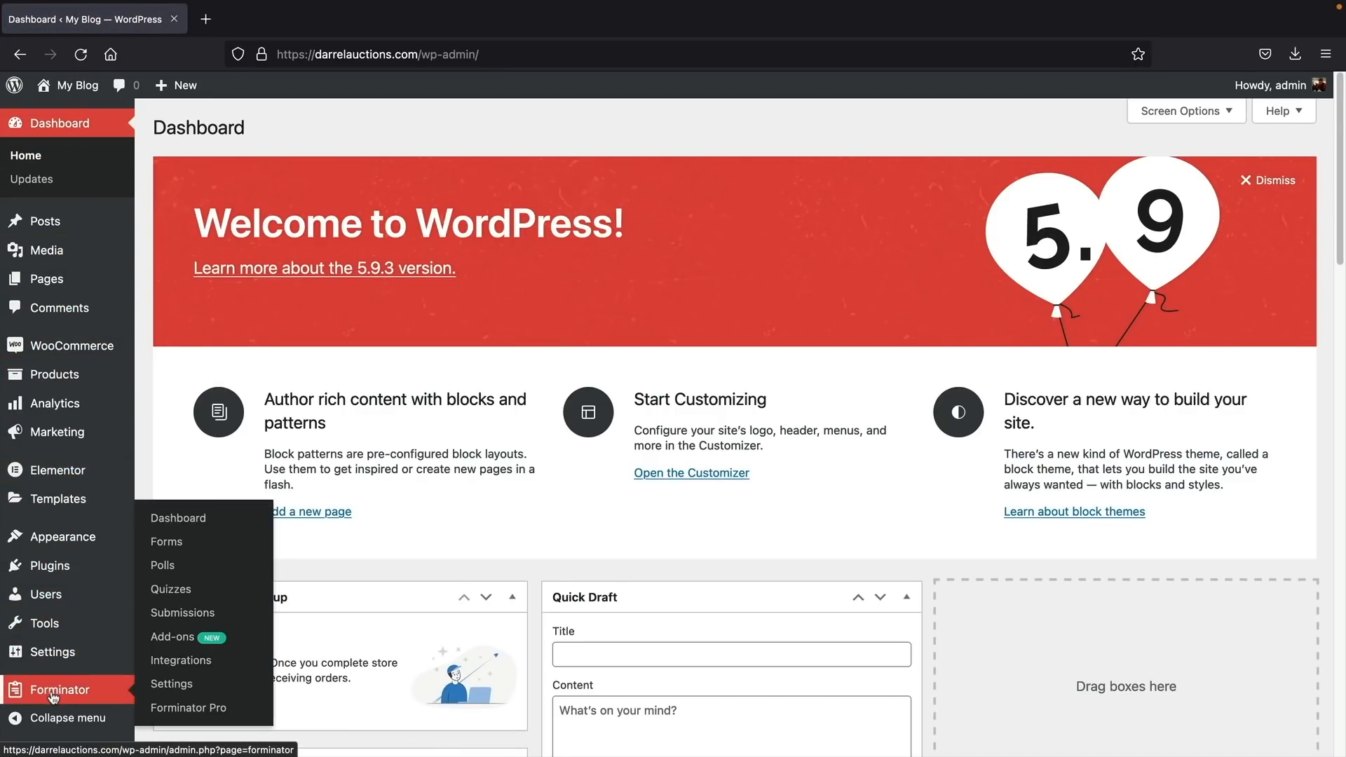
{"action": "left_click", "coordinate": [188, 687]}
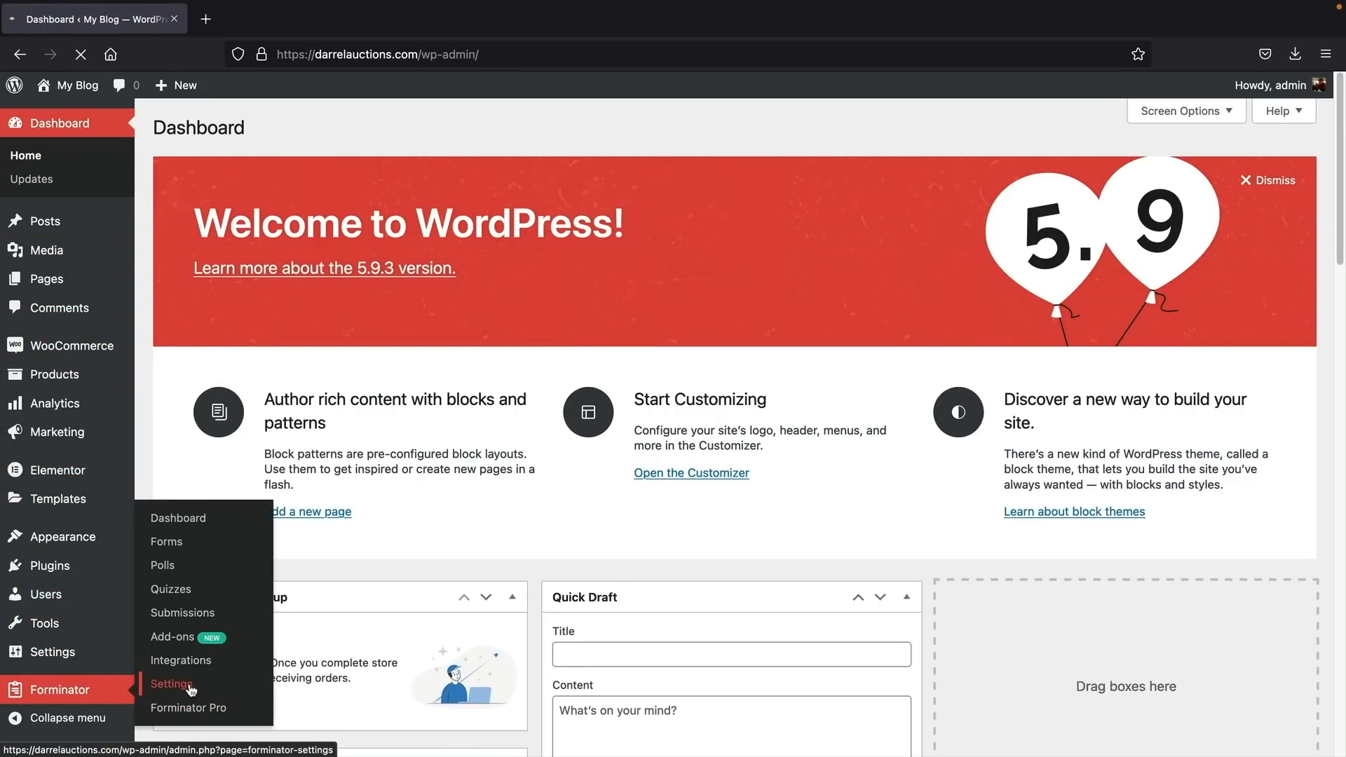
{"action": "scroll", "coordinate": [358, 635], "scroll_direction": "down", "scroll_amount": 2}
{"action": "scroll", "coordinate": [358, 635], "scroll_direction": "down", "scroll_amount": 4}
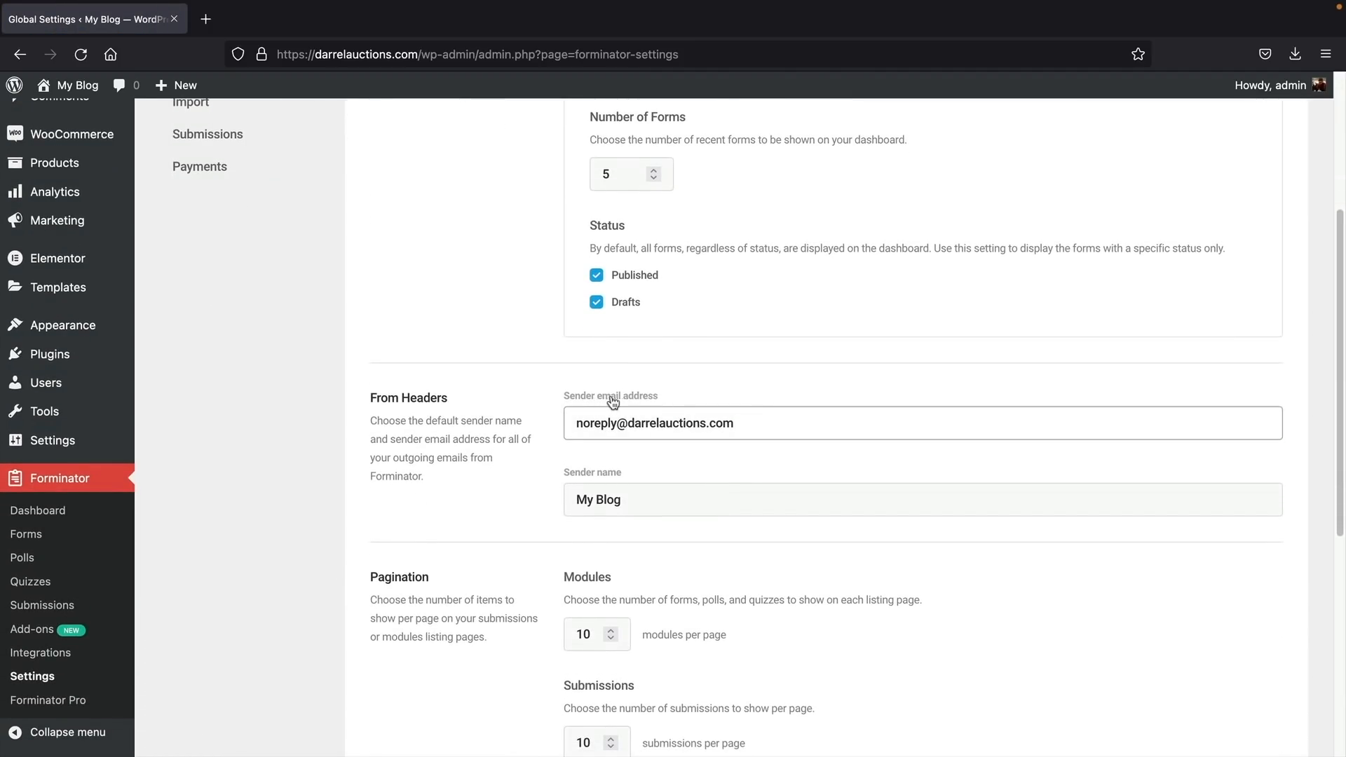
{"action": "left_click", "coordinate": [757, 420]}
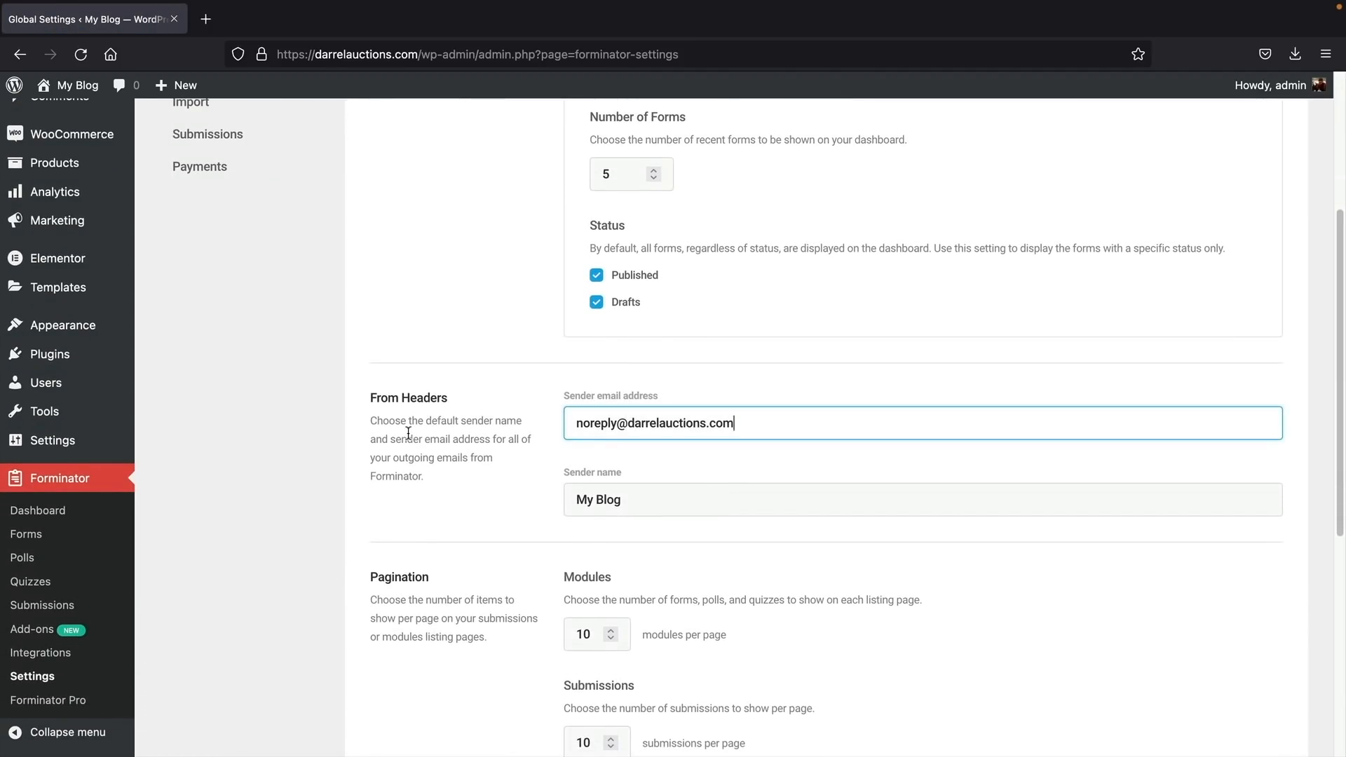
{"action": "triple_click", "coordinate": [661, 425]}
{"action": "left_click", "coordinate": [681, 447]}
Change the sender name from My Blog to the owner's name and save the settings
{"action": "triple_click", "coordinate": [655, 493]}
{"action": "type", "text": "Darrel Wil"}
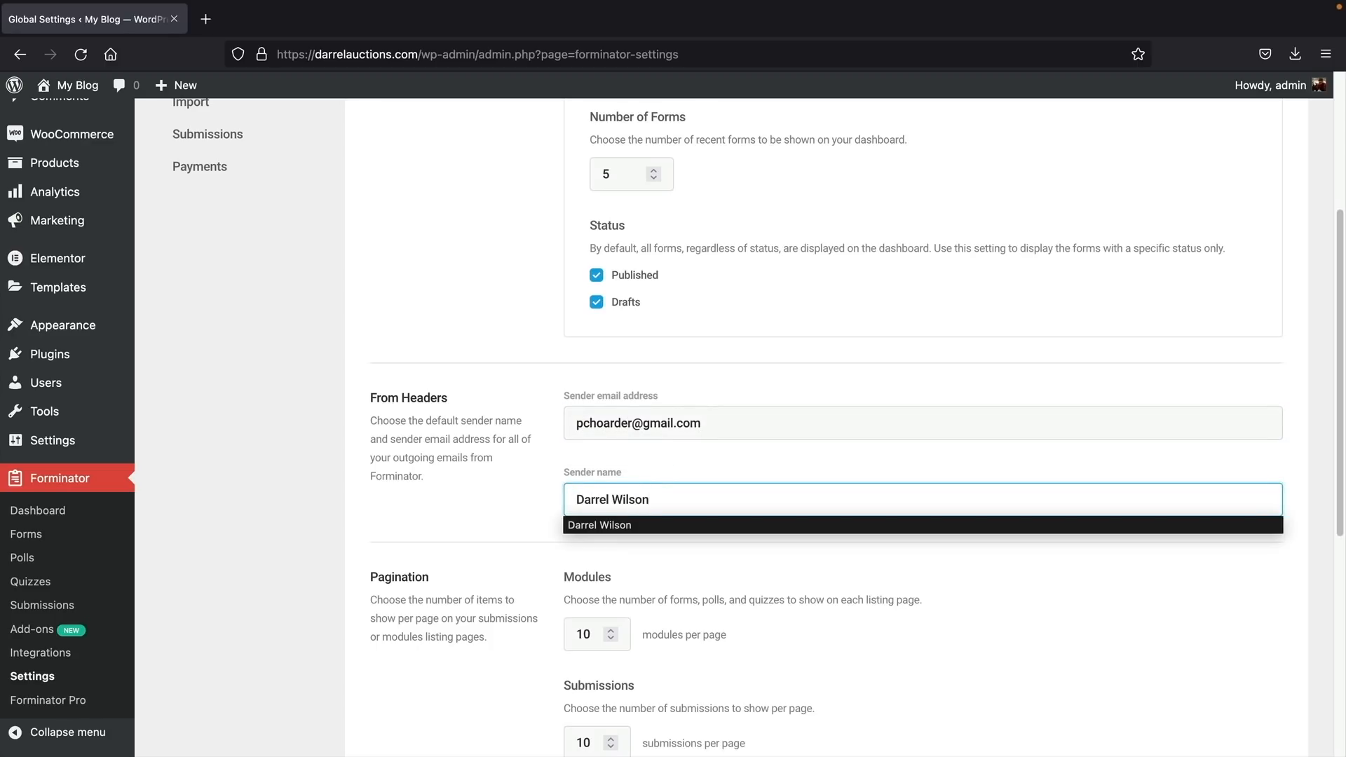
{"action": "type", "text": "son"}
{"action": "left_click", "coordinate": [450, 511]}
{"action": "scroll", "coordinate": [450, 511], "scroll_direction": "down", "scroll_amount": 5}
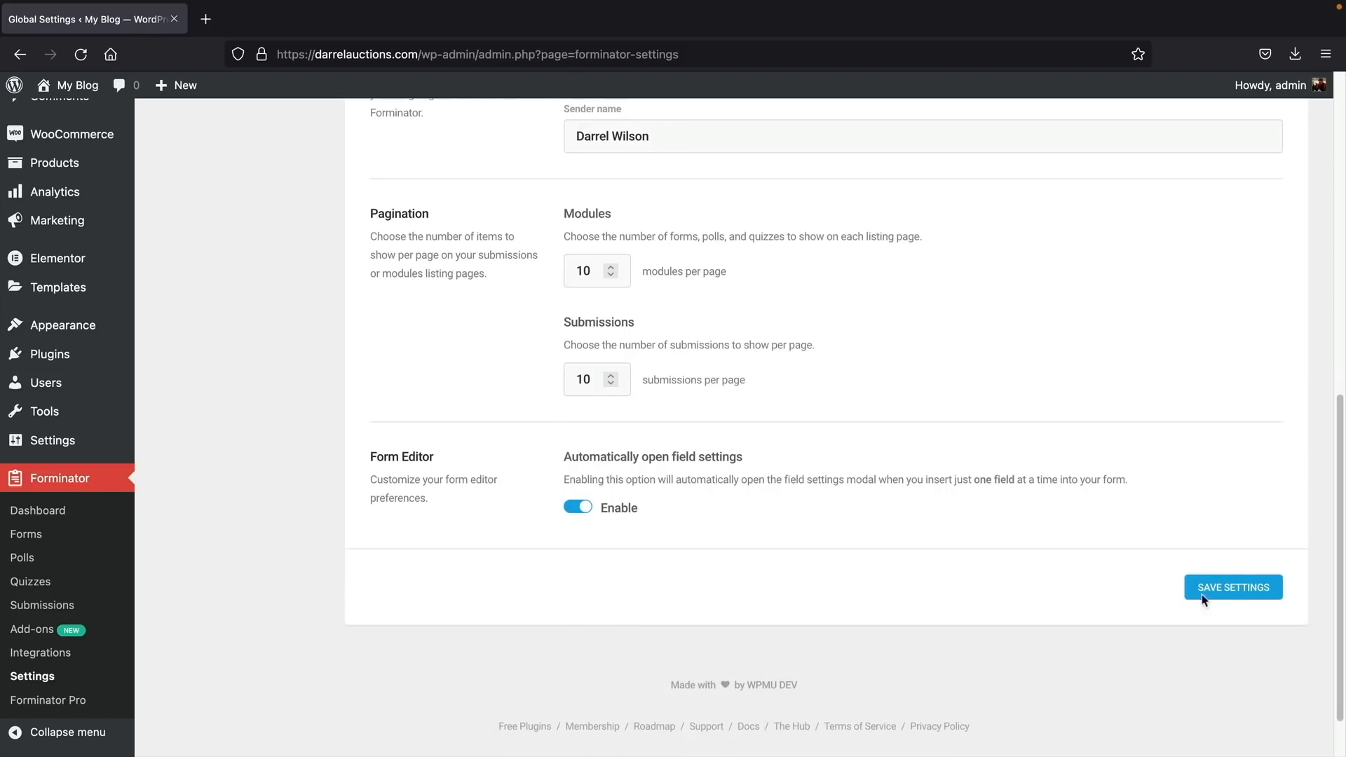
{"action": "left_click", "coordinate": [1234, 597]}
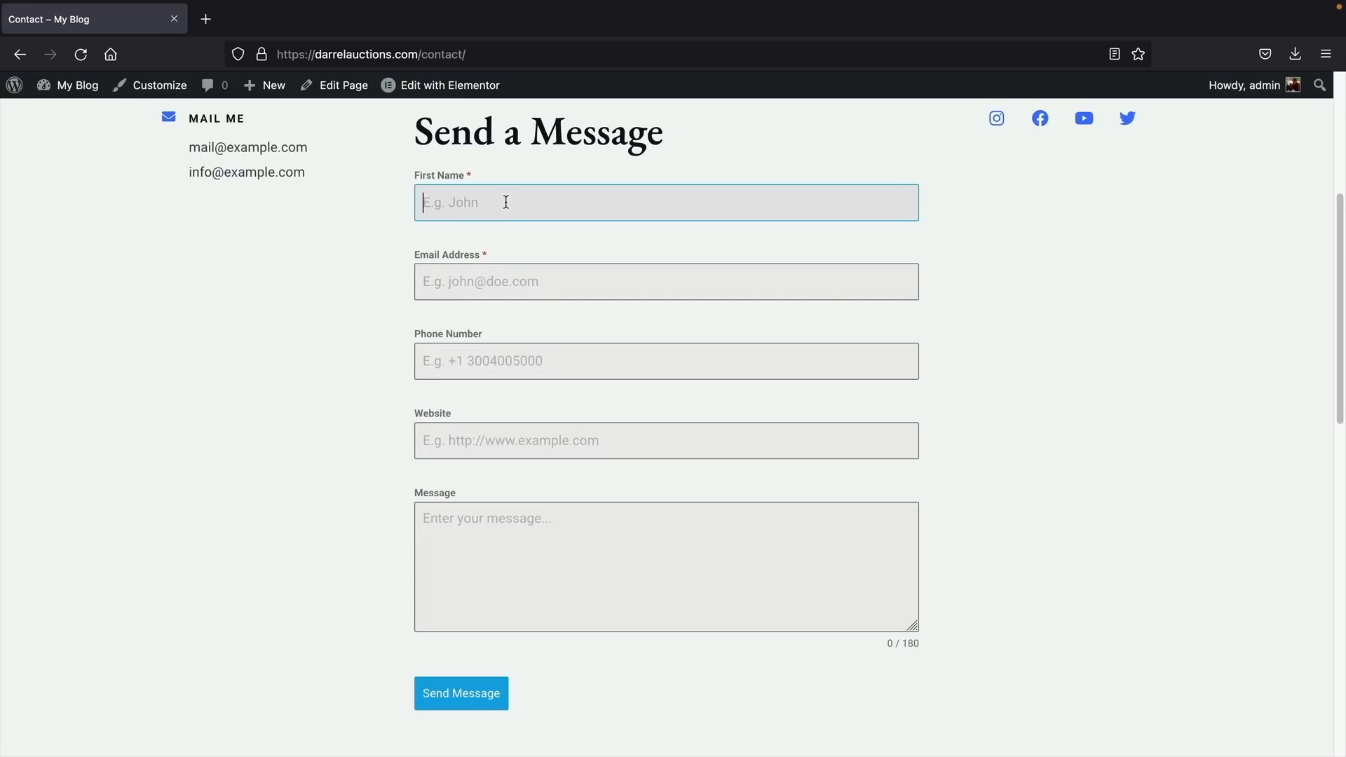
Submit a test entry with a first name, autofilled email and the message 'yooo'
{"action": "type", "text": "darrel"}
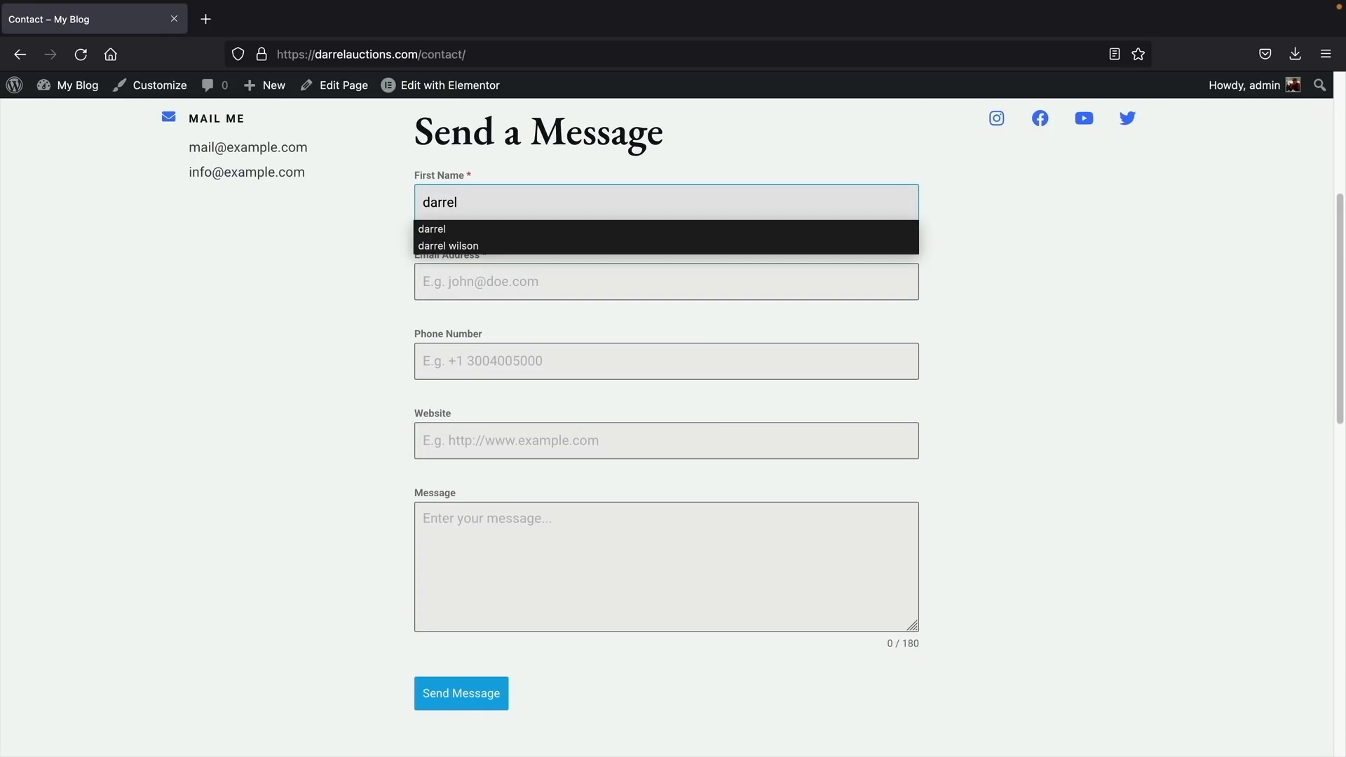
{"action": "key", "text": "Tab"}
{"action": "type", "text": "da"}
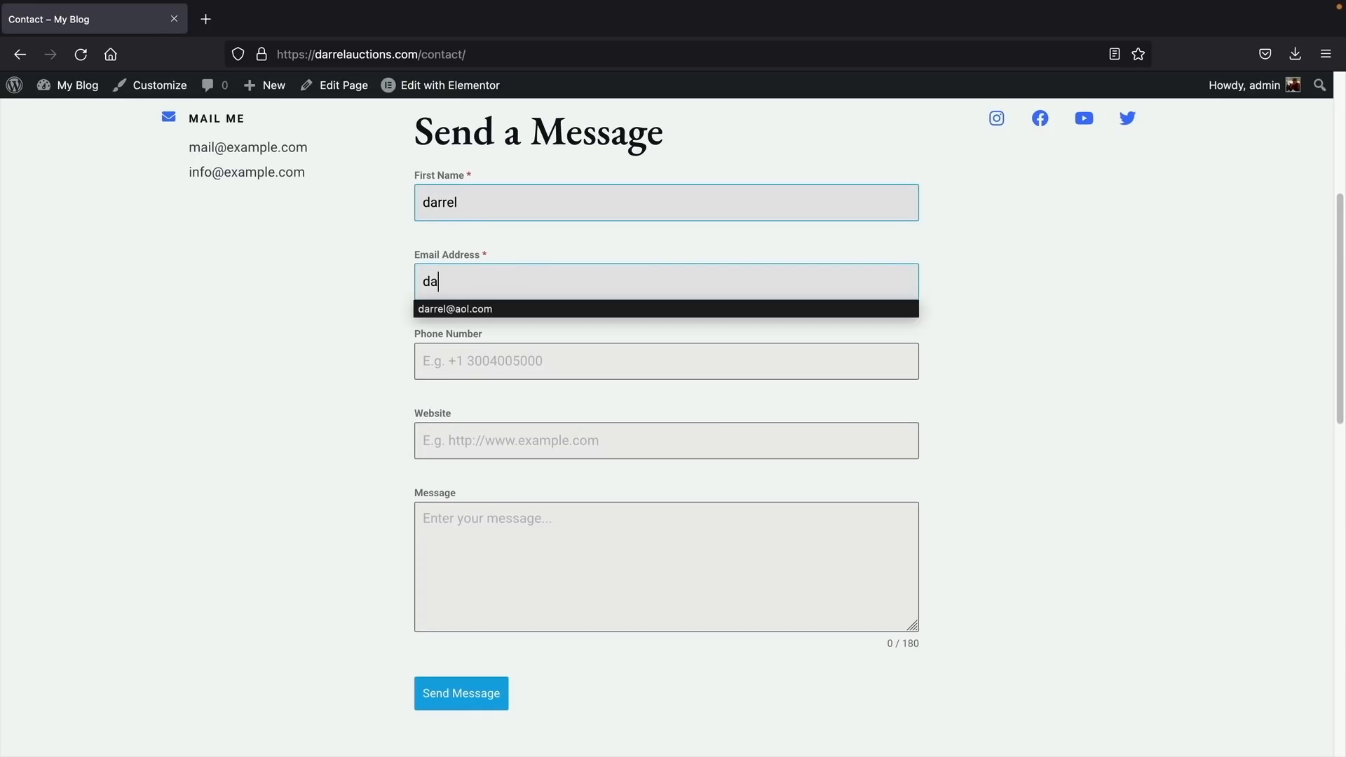
{"action": "key", "text": "Down"}
{"action": "key", "text": "Return"}
{"action": "key", "text": "Tab"}
{"action": "key", "text": "Tab"}
{"action": "key", "text": "Tab"}
{"action": "type", "text": "yooo"}
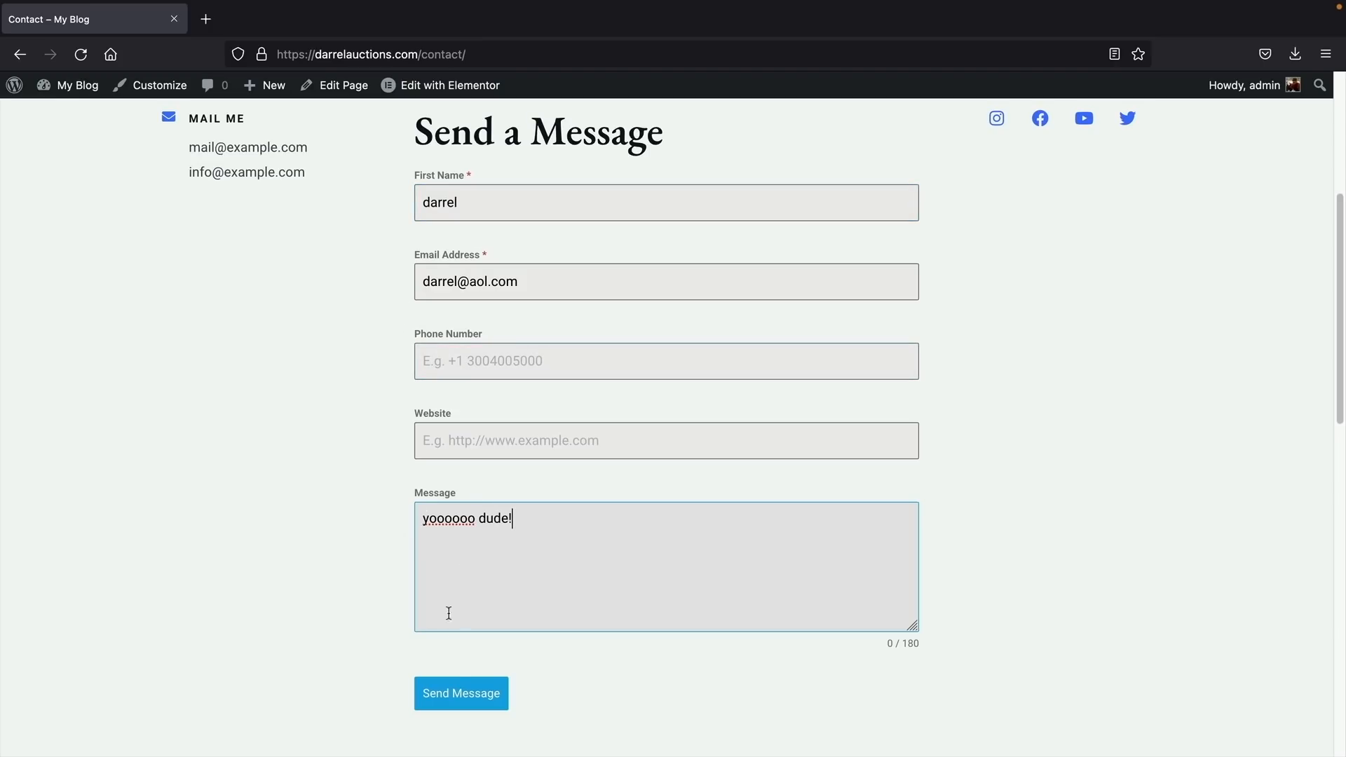
{"action": "left_click", "coordinate": [460, 702]}
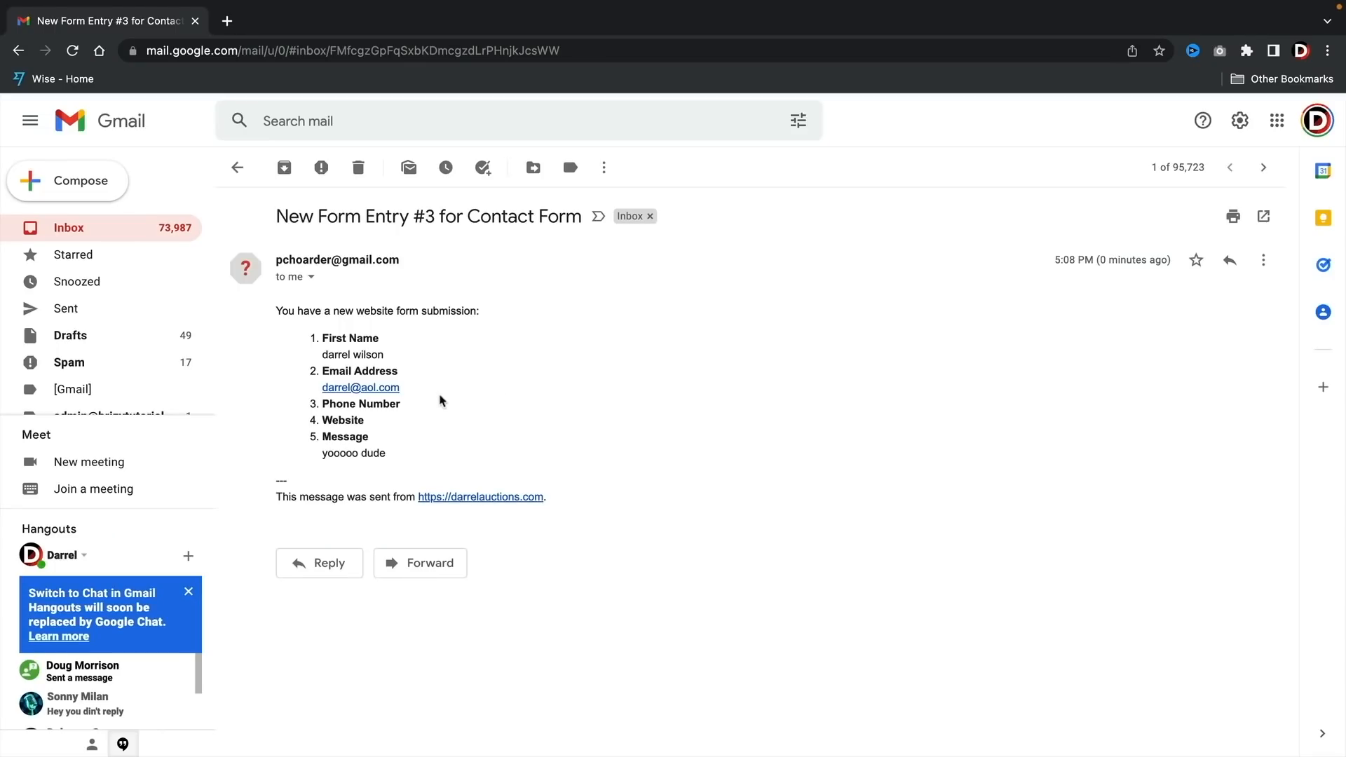
Check the arrival time of the New Form Entry #3 email, then switch to the darrelwilson.com tab
{"action": "left_click_drag", "start_coordinate": [1110, 260], "coordinate": [1076, 264]}
{"action": "left_click", "coordinate": [1045, 287]}
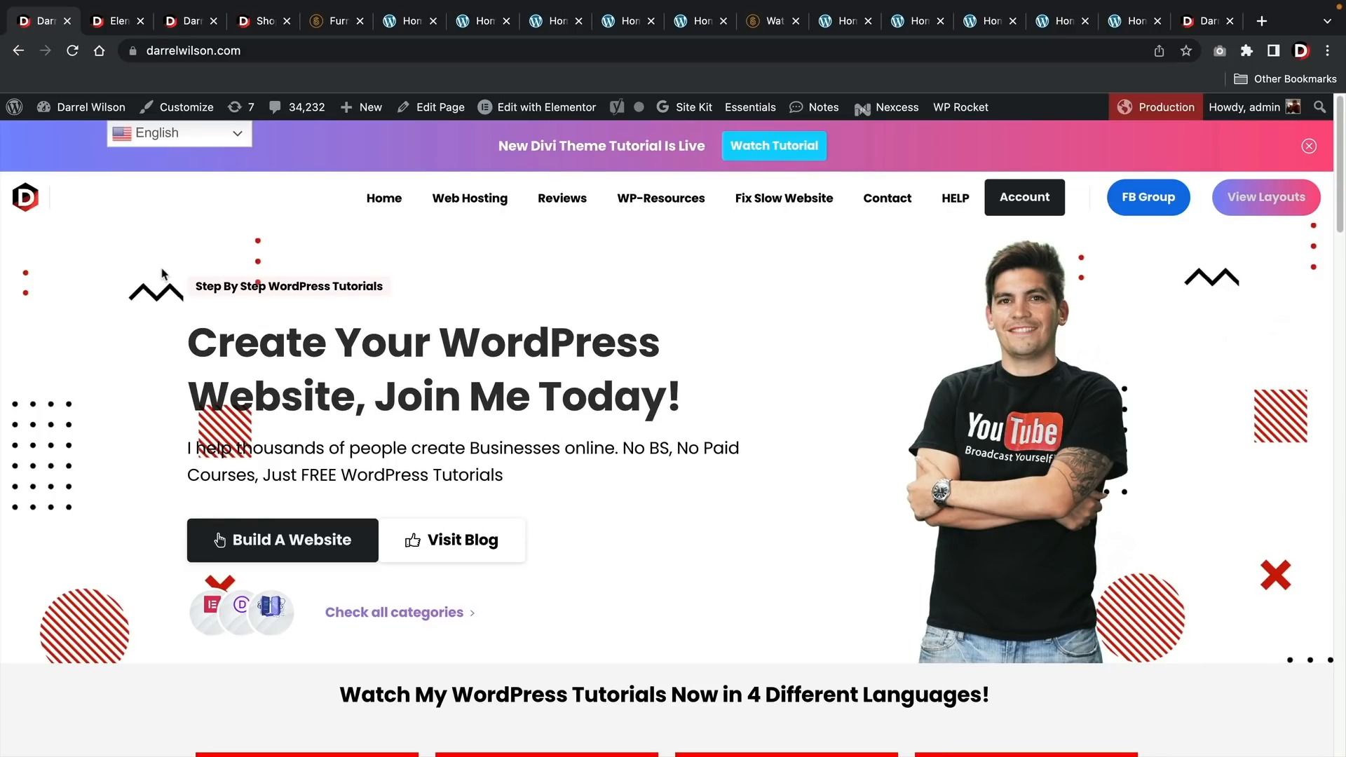
Highlight the Get Free Elementor Templates heading, then scroll through the new homepage
{"action": "left_click", "coordinate": [114, 21]}
{"action": "left_click_drag", "start_coordinate": [361, 321], "coordinate": [1009, 329]}
{"action": "left_click", "coordinate": [1016, 330]}
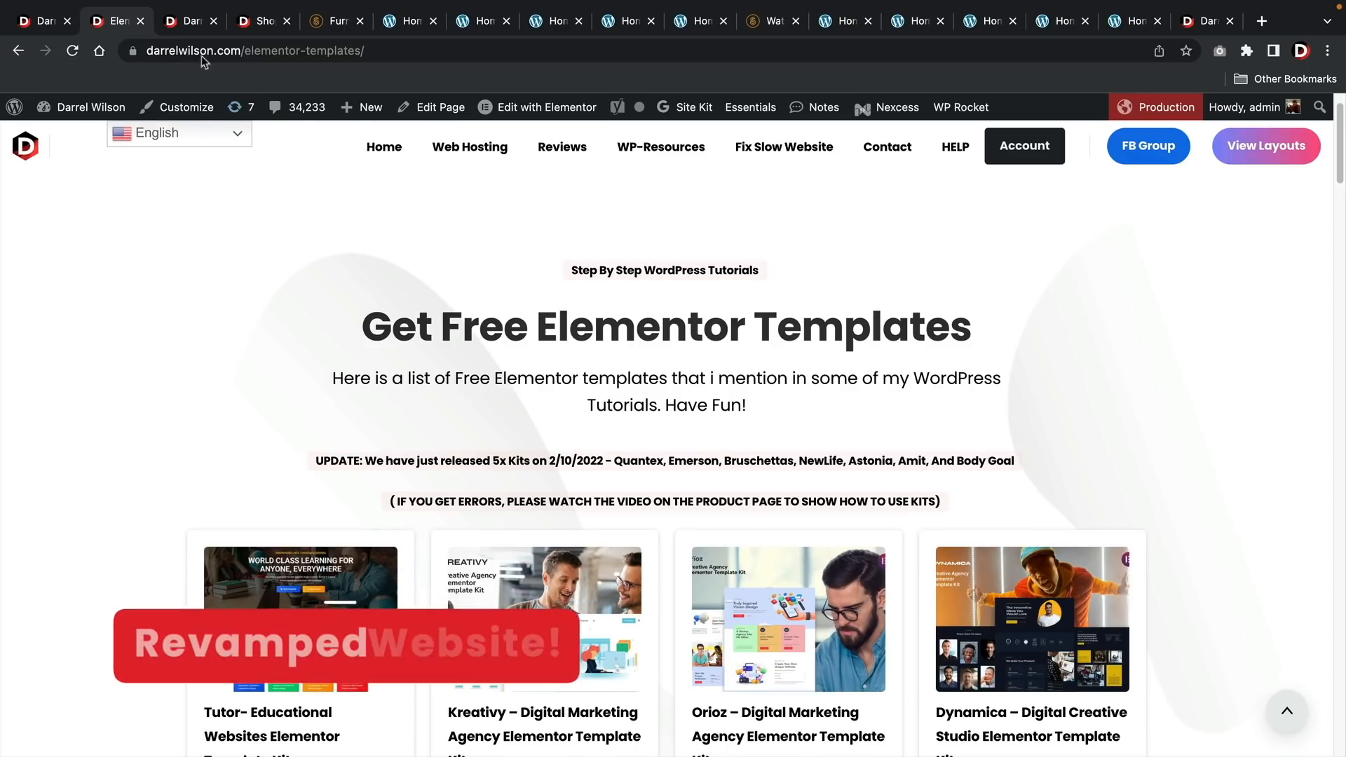
{"action": "left_click", "coordinate": [188, 23]}
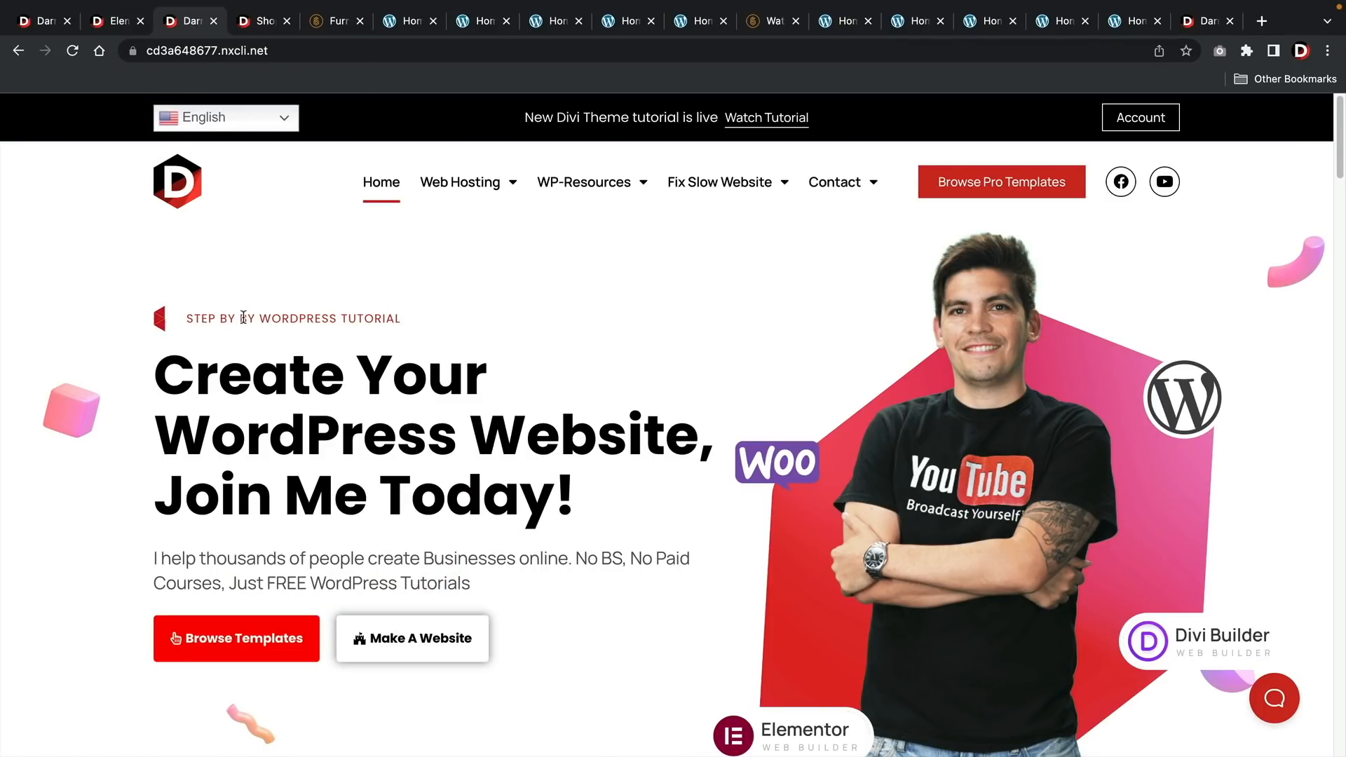
{"action": "scroll", "coordinate": [224, 294], "scroll_direction": "down", "scroll_amount": 3}
{"action": "scroll", "coordinate": [244, 322], "scroll_direction": "down", "scroll_amount": 5}
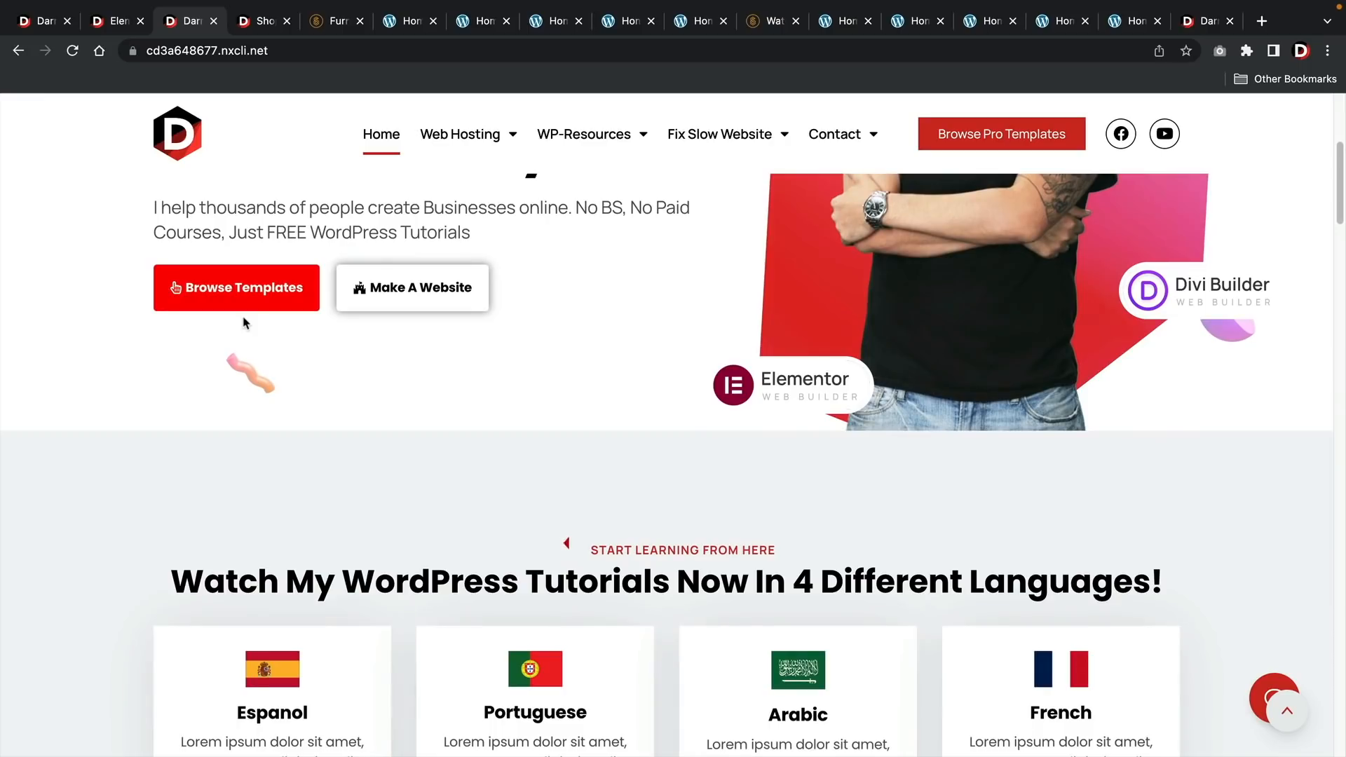
{"action": "scroll", "coordinate": [244, 317], "scroll_direction": "down", "scroll_amount": 6}
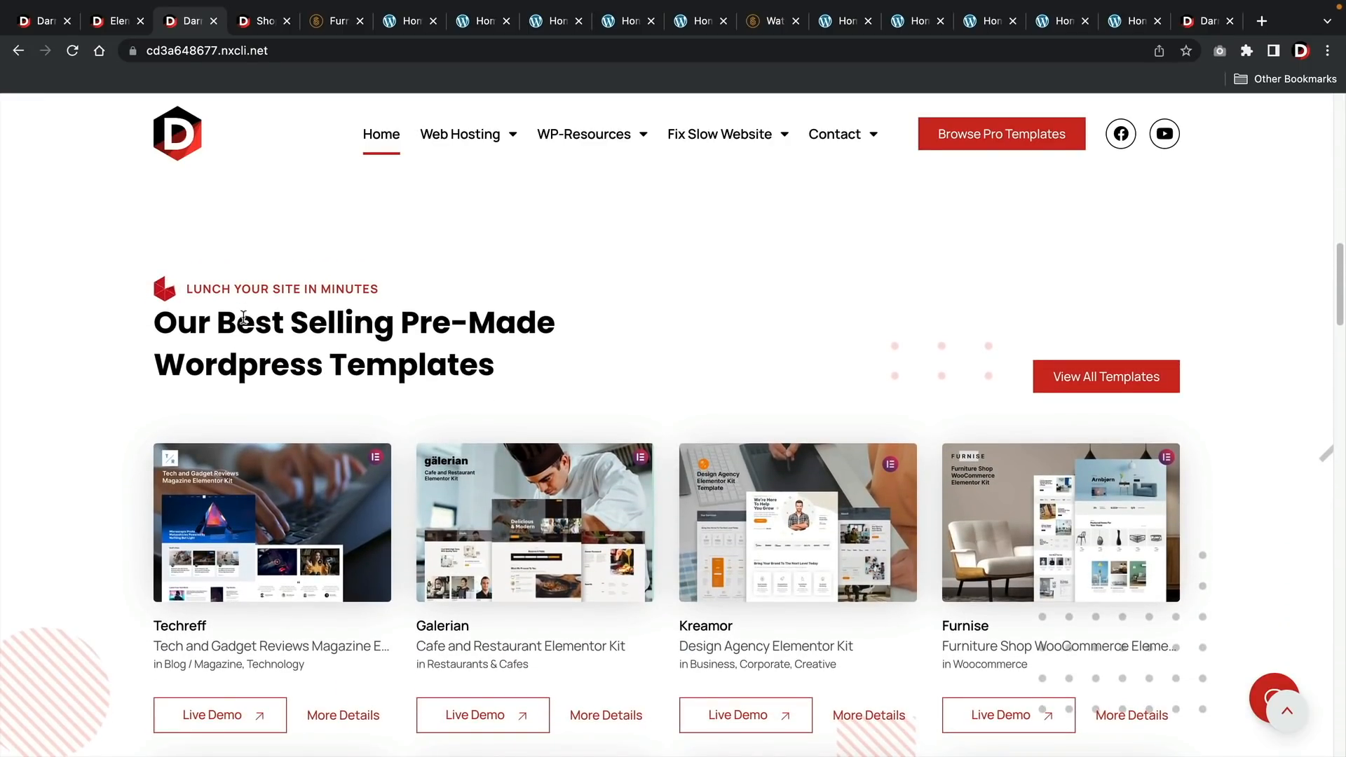
{"action": "scroll", "coordinate": [244, 317], "scroll_direction": "down", "scroll_amount": 1}
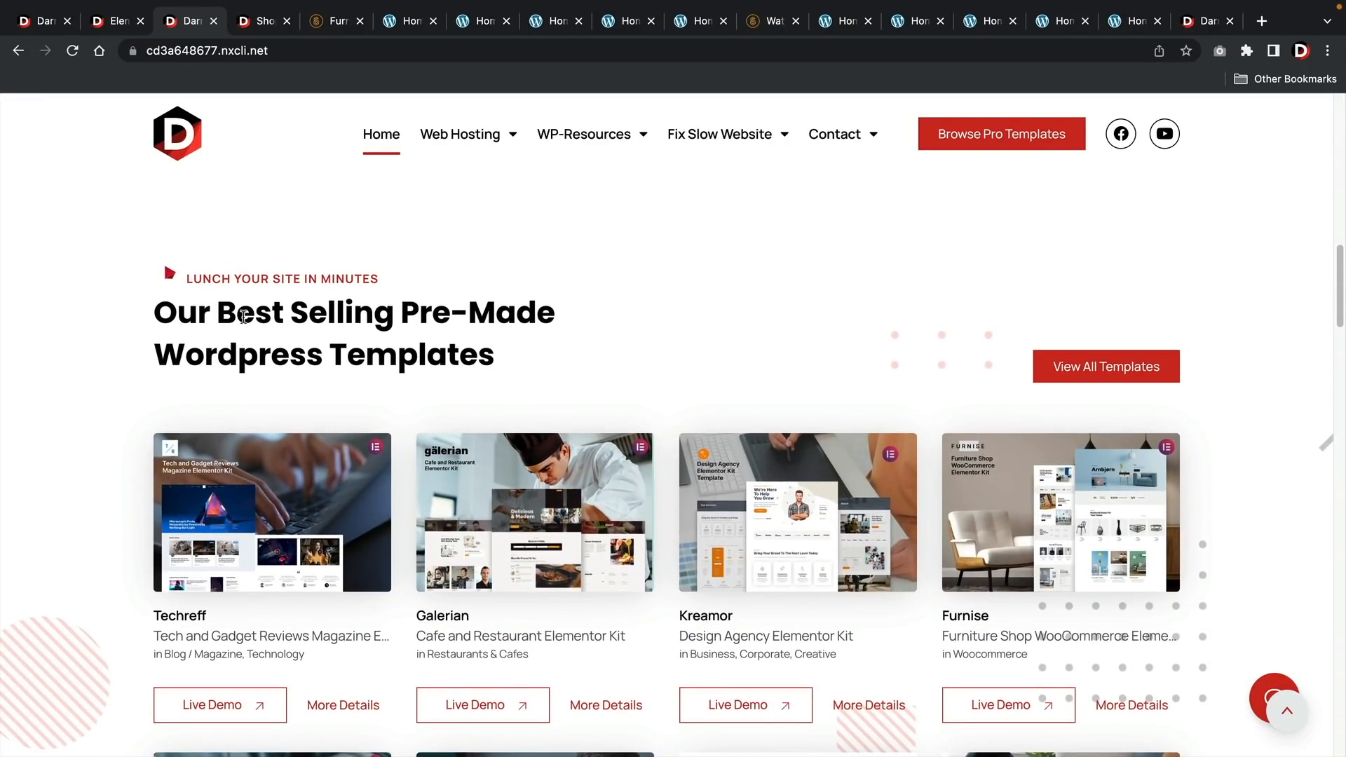
{"action": "scroll", "coordinate": [244, 317], "scroll_direction": "down", "scroll_amount": 1}
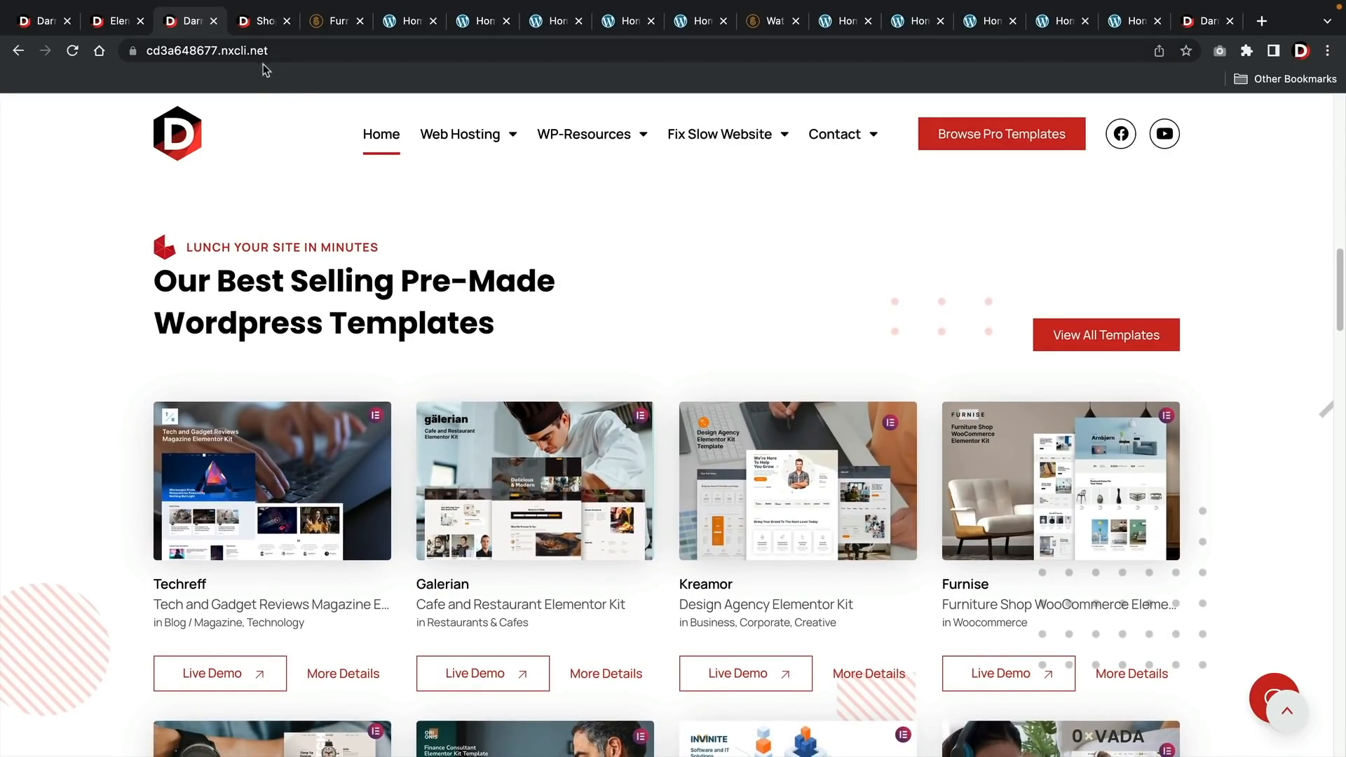
{"action": "scroll", "coordinate": [276, 284], "scroll_direction": "down", "scroll_amount": 3}
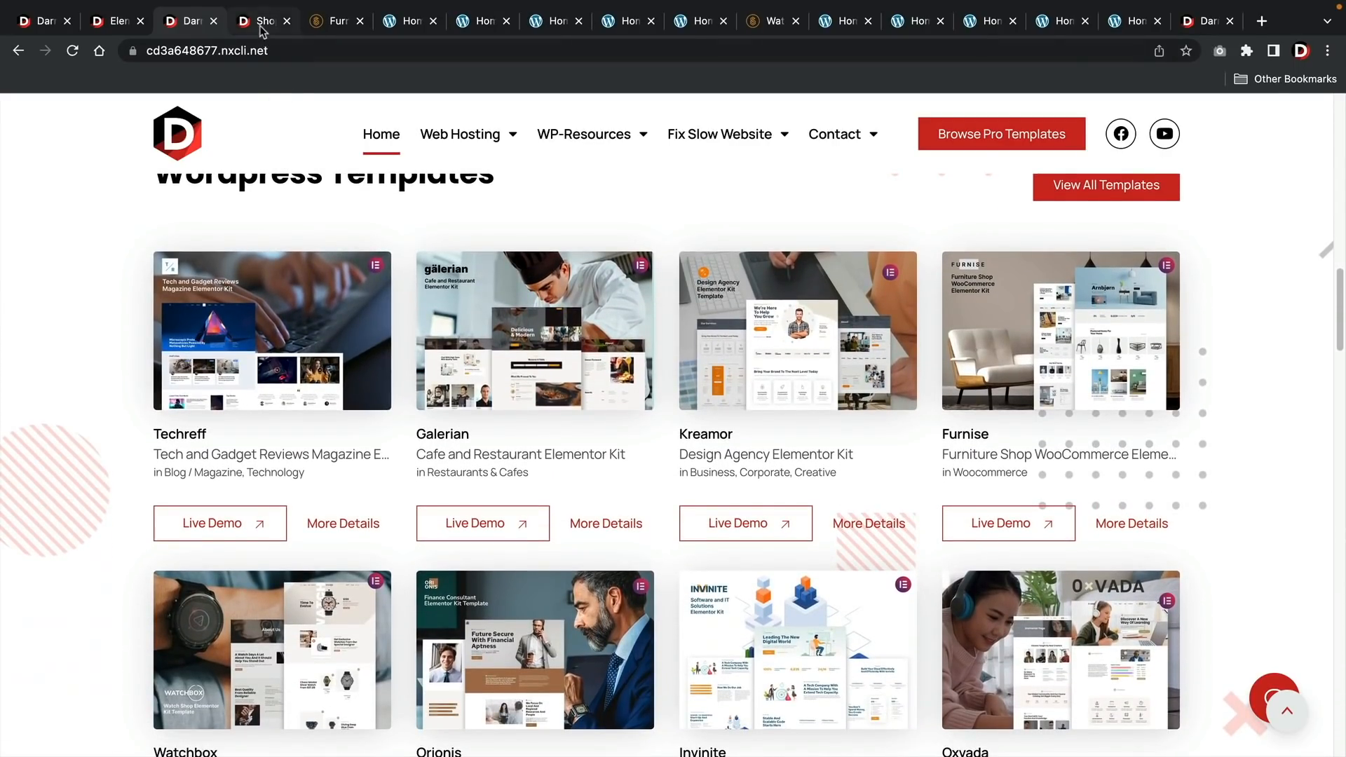
Browse the Products shop page of template kits with its full Categories list expanded
{"action": "left_click", "coordinate": [263, 22]}
{"action": "scroll", "coordinate": [309, 435], "scroll_direction": "down", "scroll_amount": 5}
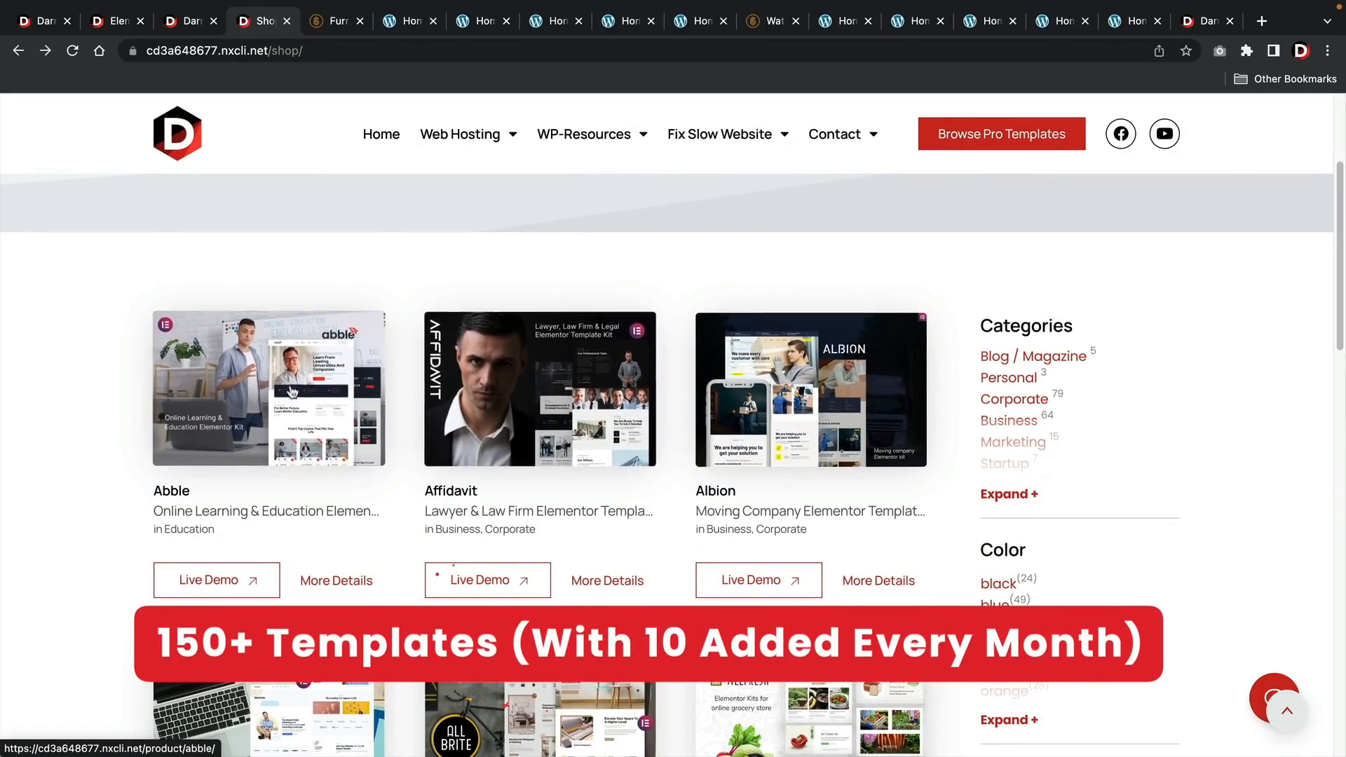
{"action": "scroll", "coordinate": [280, 400], "scroll_direction": "down", "scroll_amount": 2}
{"action": "scroll", "coordinate": [280, 400], "scroll_direction": "down", "scroll_amount": 1}
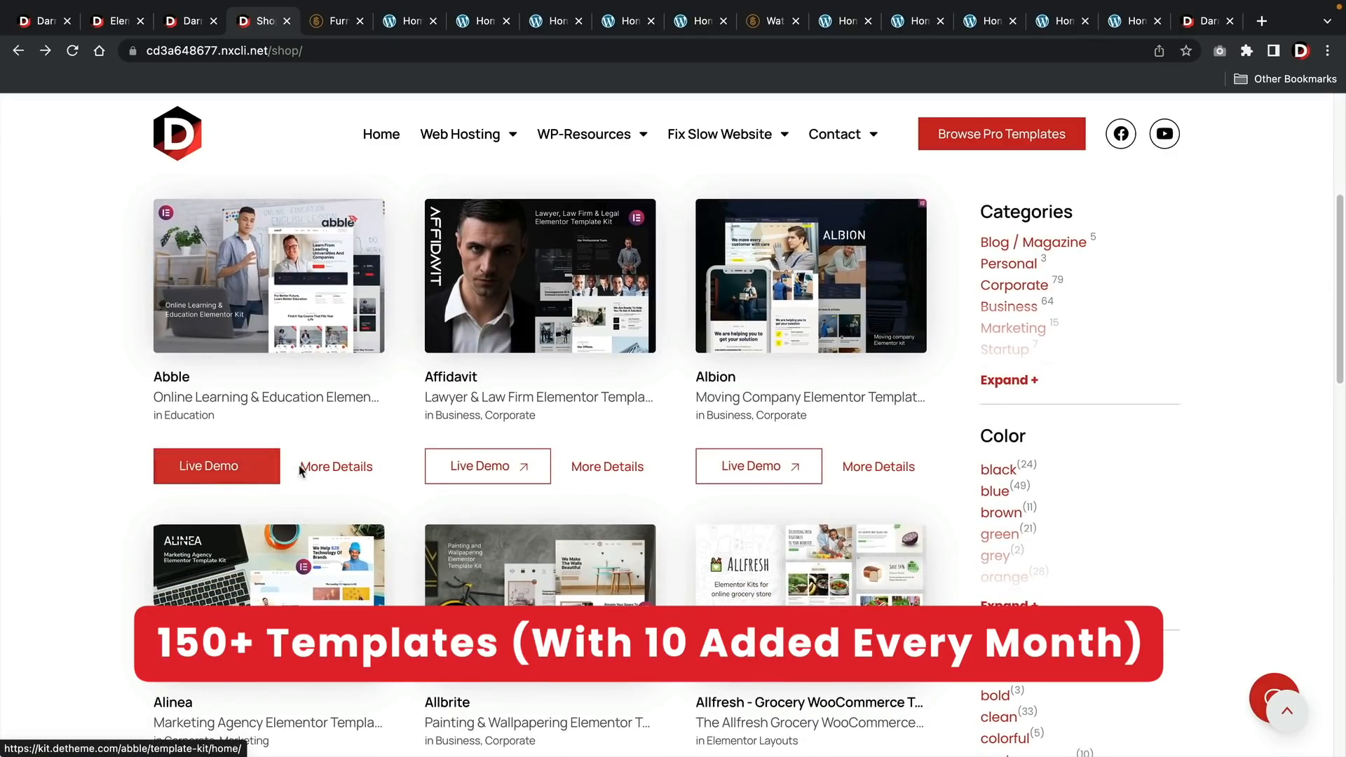
{"action": "left_click", "coordinate": [1009, 380]}
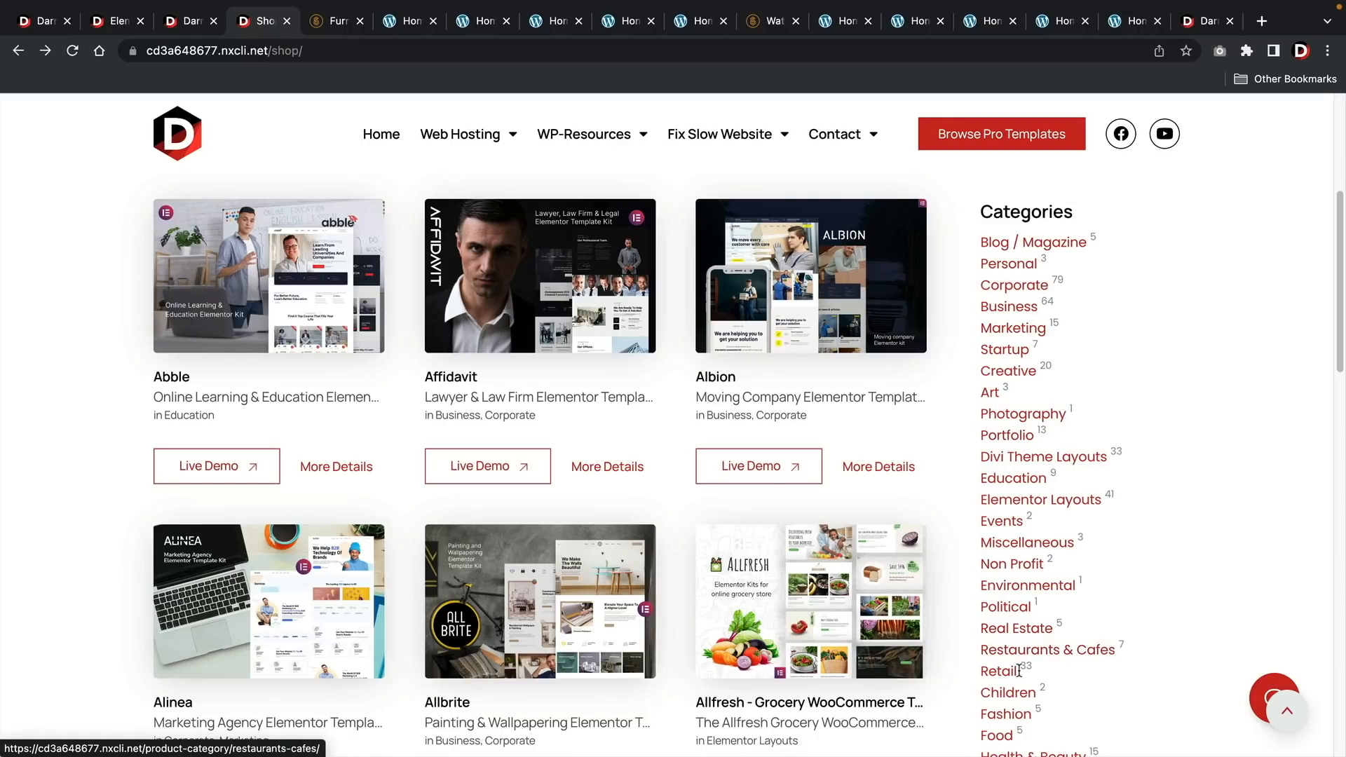
{"action": "scroll", "coordinate": [1020, 671], "scroll_direction": "down", "scroll_amount": 5}
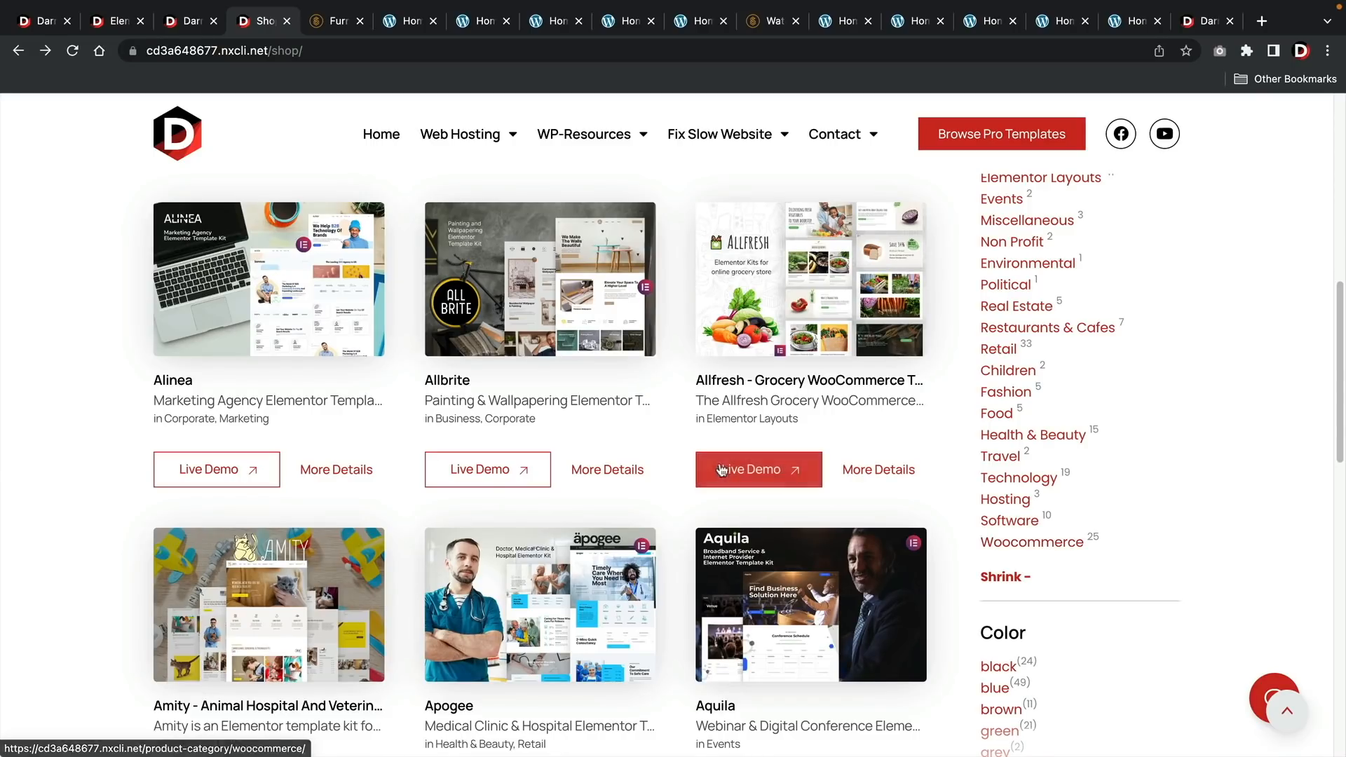
{"action": "scroll", "coordinate": [691, 465], "scroll_direction": "up", "scroll_amount": 7}
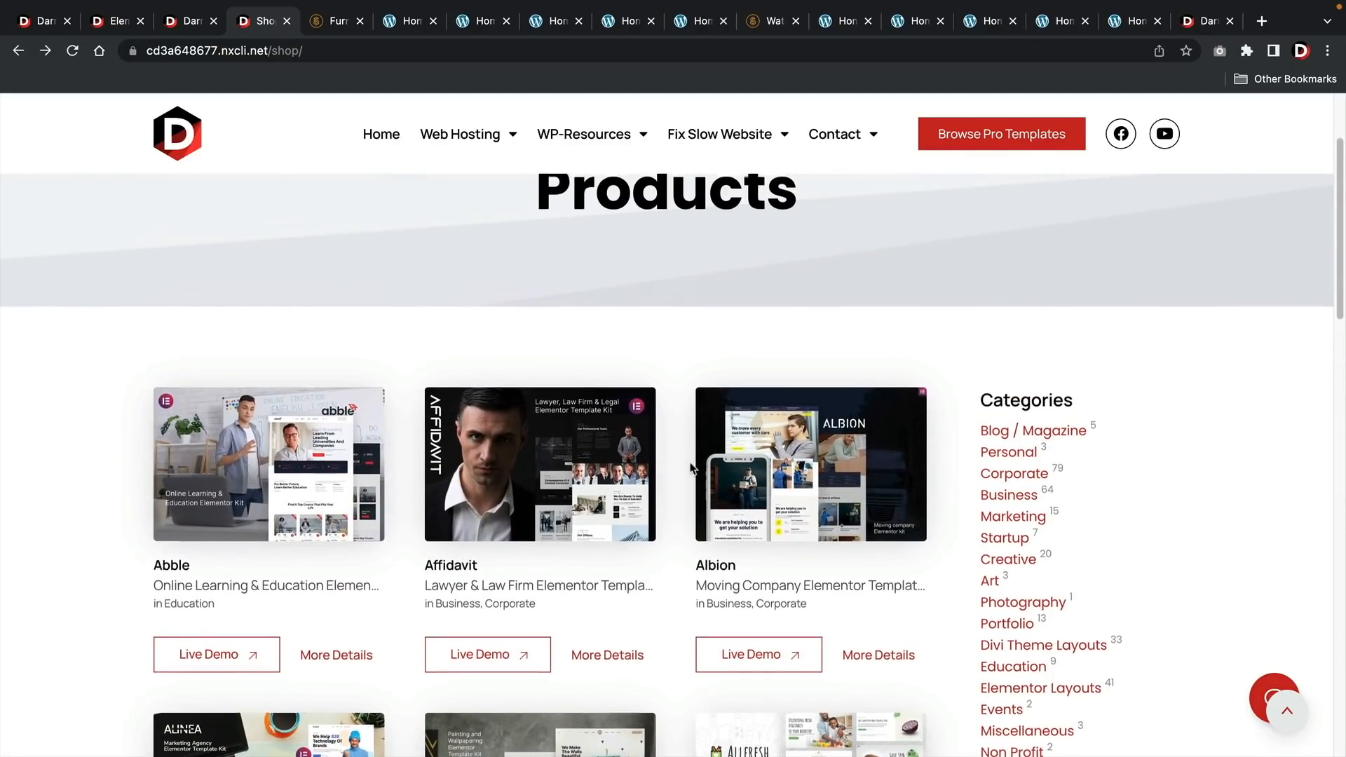
{"action": "scroll", "coordinate": [691, 467], "scroll_direction": "up", "scroll_amount": 2}
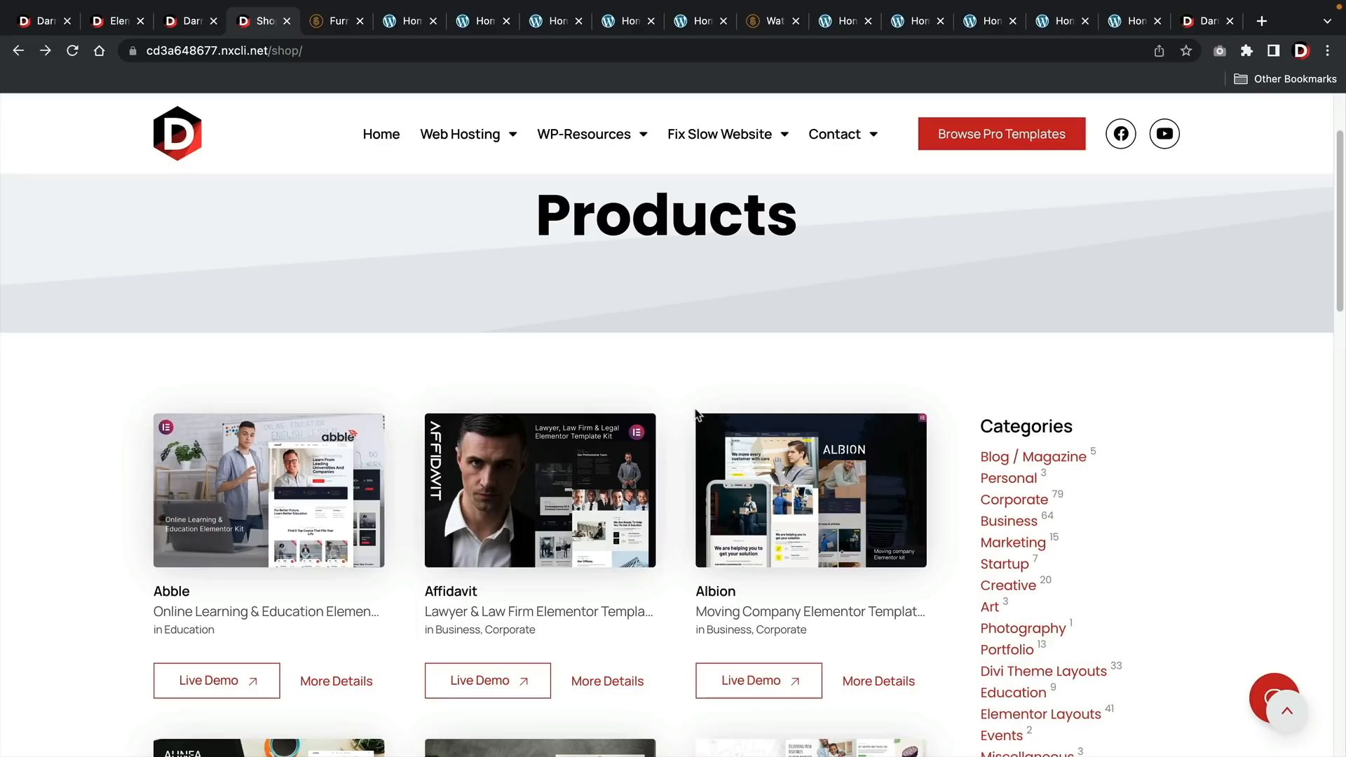
{"action": "scroll", "coordinate": [384, 223], "scroll_direction": "up", "scroll_amount": 4}
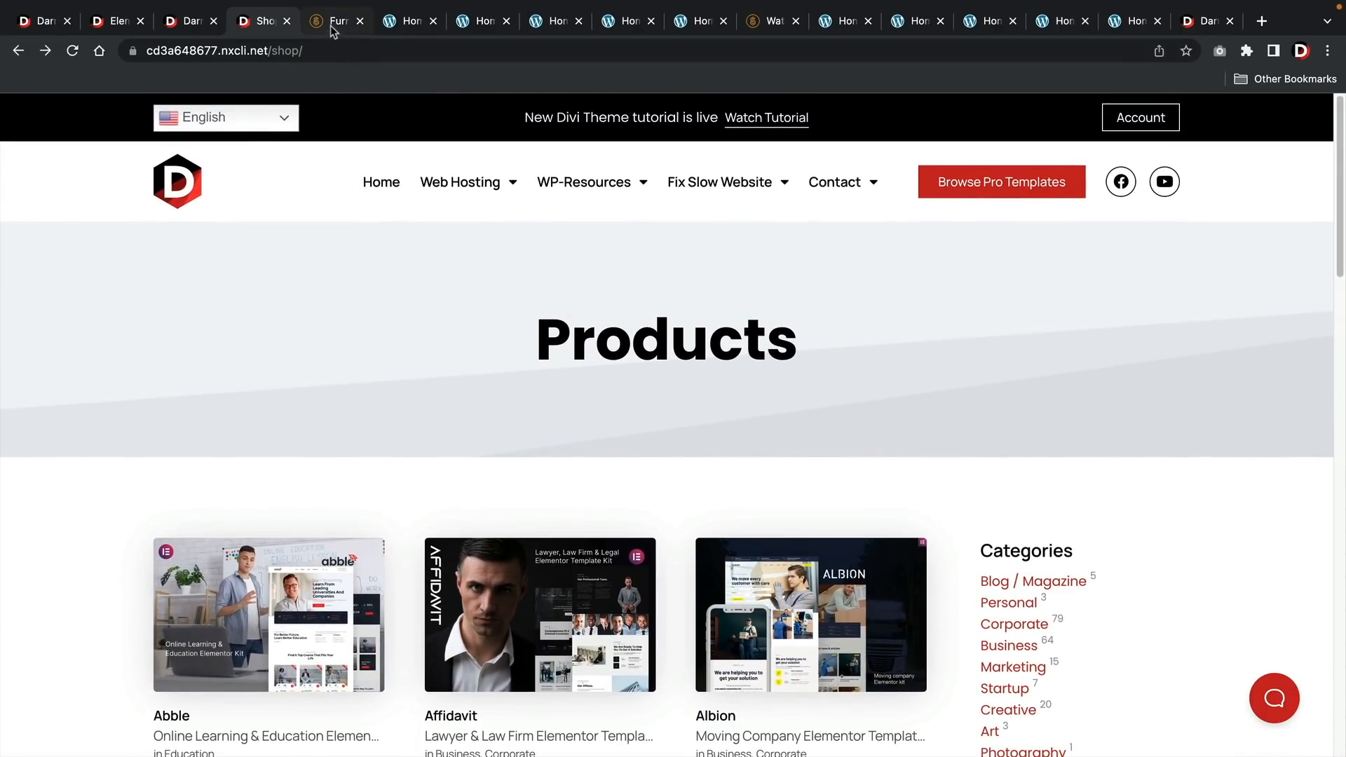
Show the Furnise, Terarsitek, GeekFix and Briel kit demos, toggling Furnise's side panel
{"action": "left_click", "coordinate": [330, 25]}
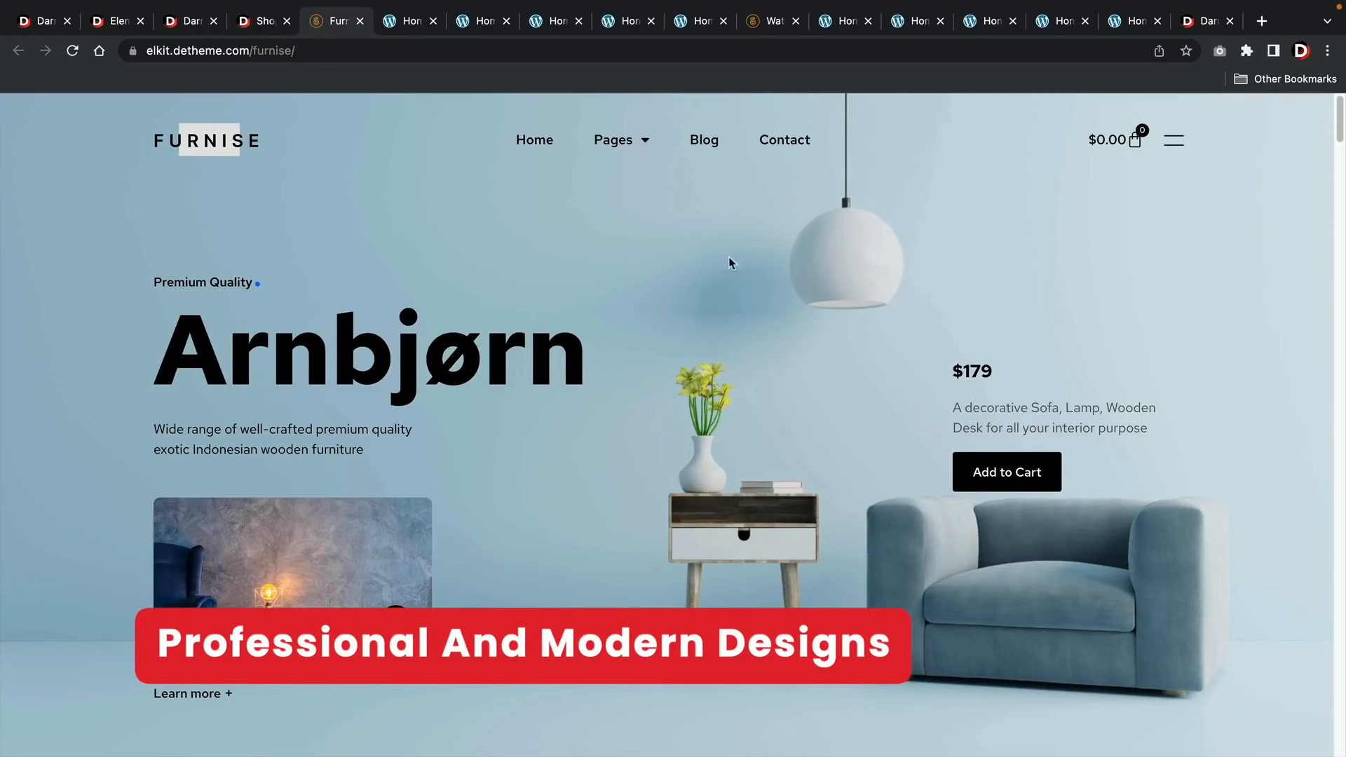
{"action": "left_click", "coordinate": [1174, 141]}
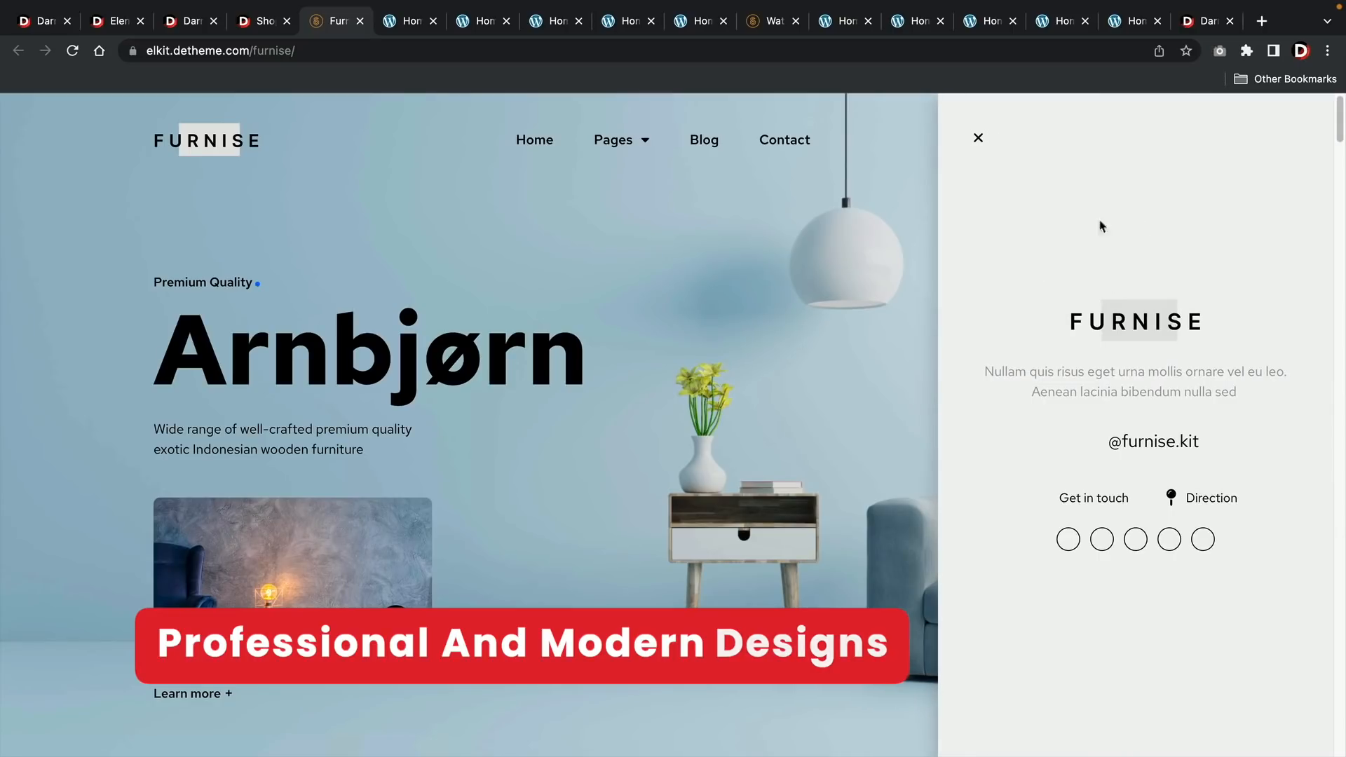
{"action": "left_click", "coordinate": [977, 138]}
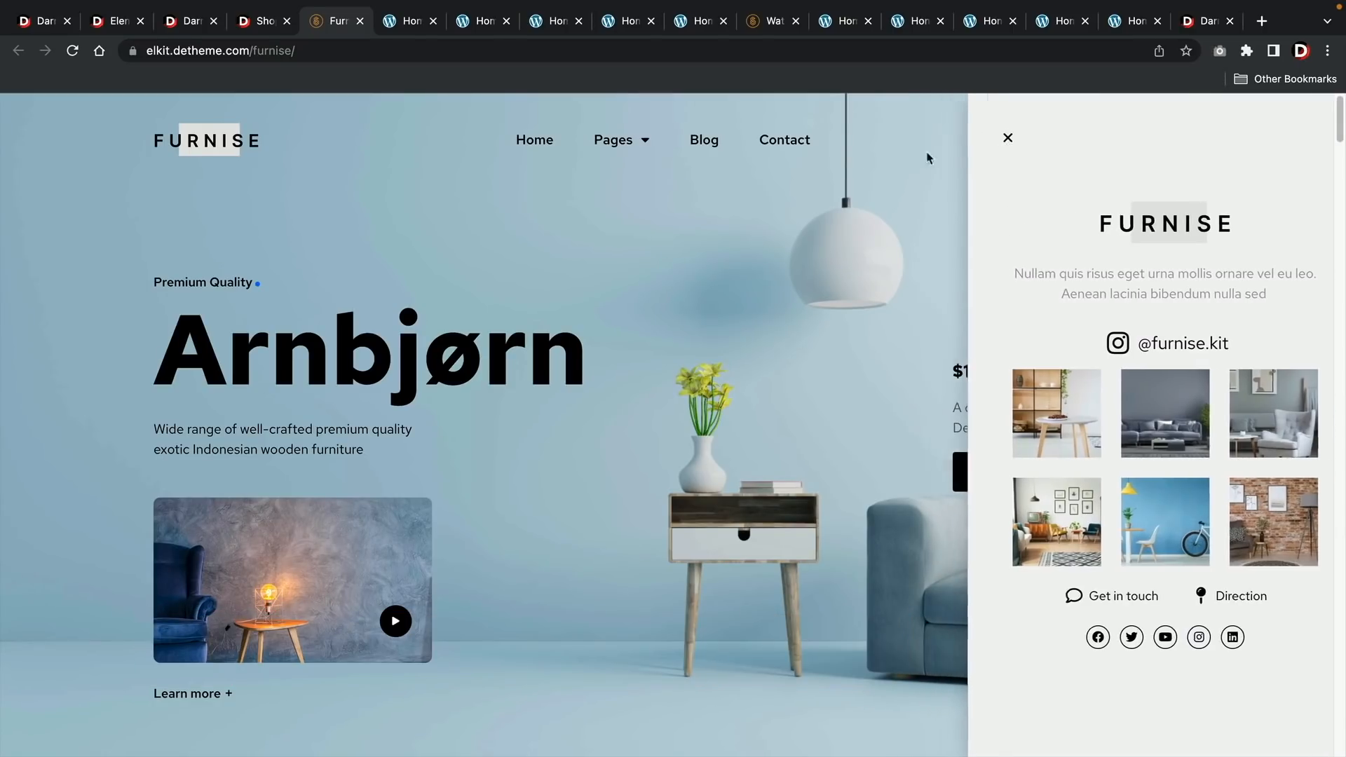
{"action": "left_click", "coordinate": [408, 26]}
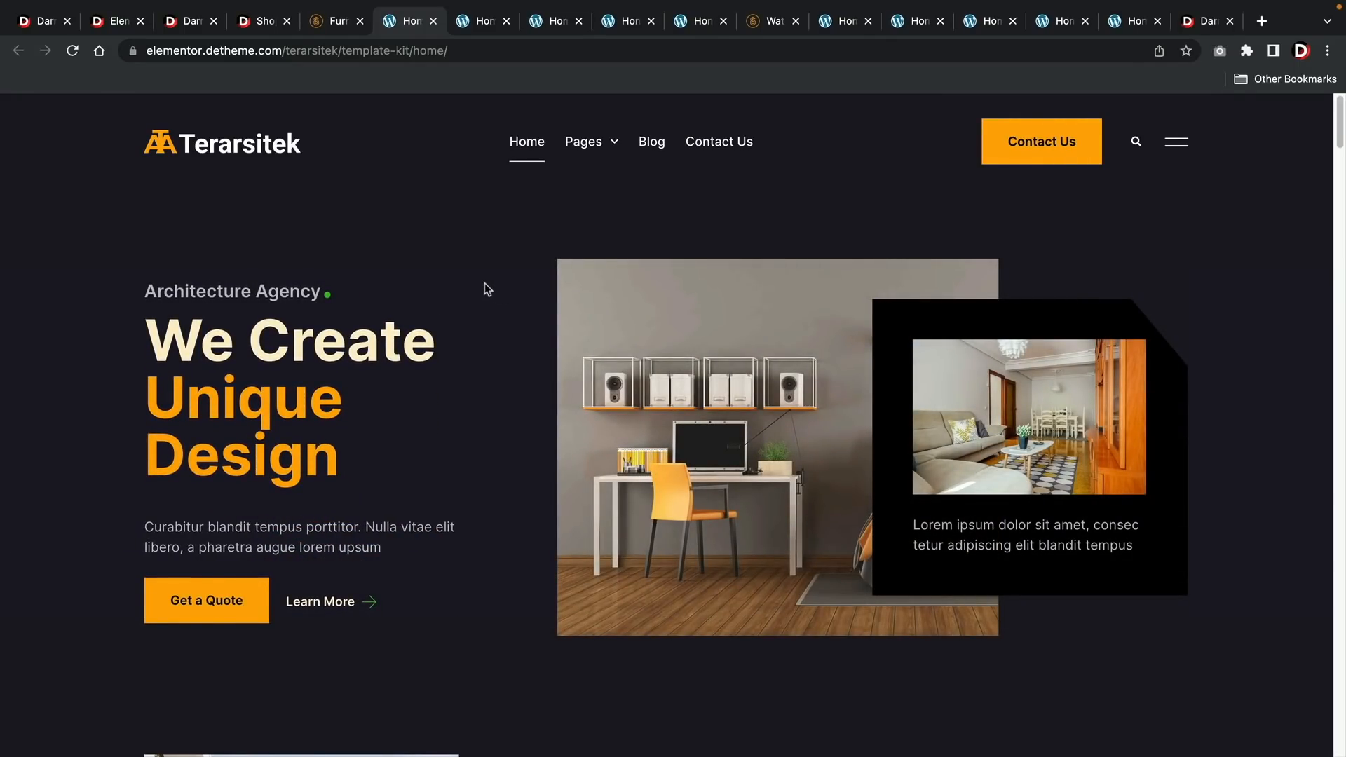
{"action": "left_click", "coordinate": [486, 25]}
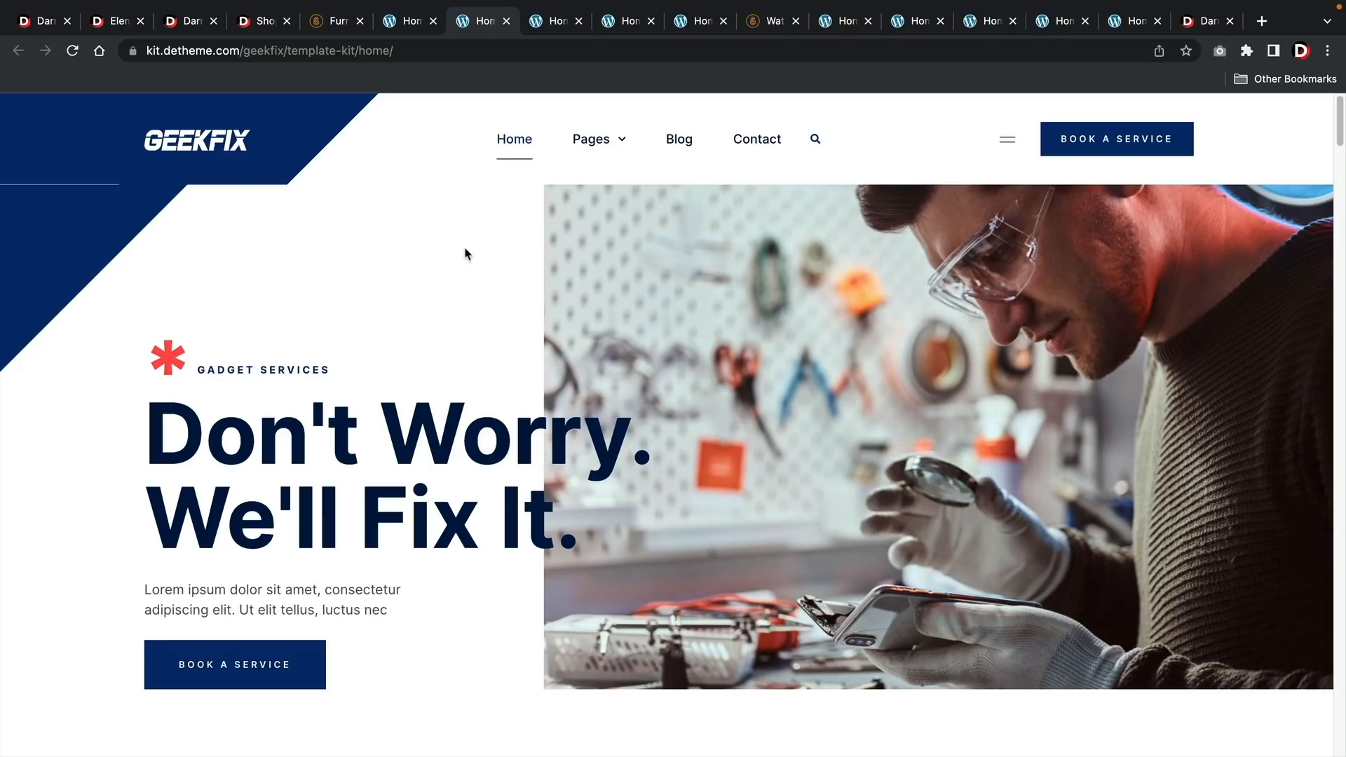
{"action": "left_click", "coordinate": [551, 22]}
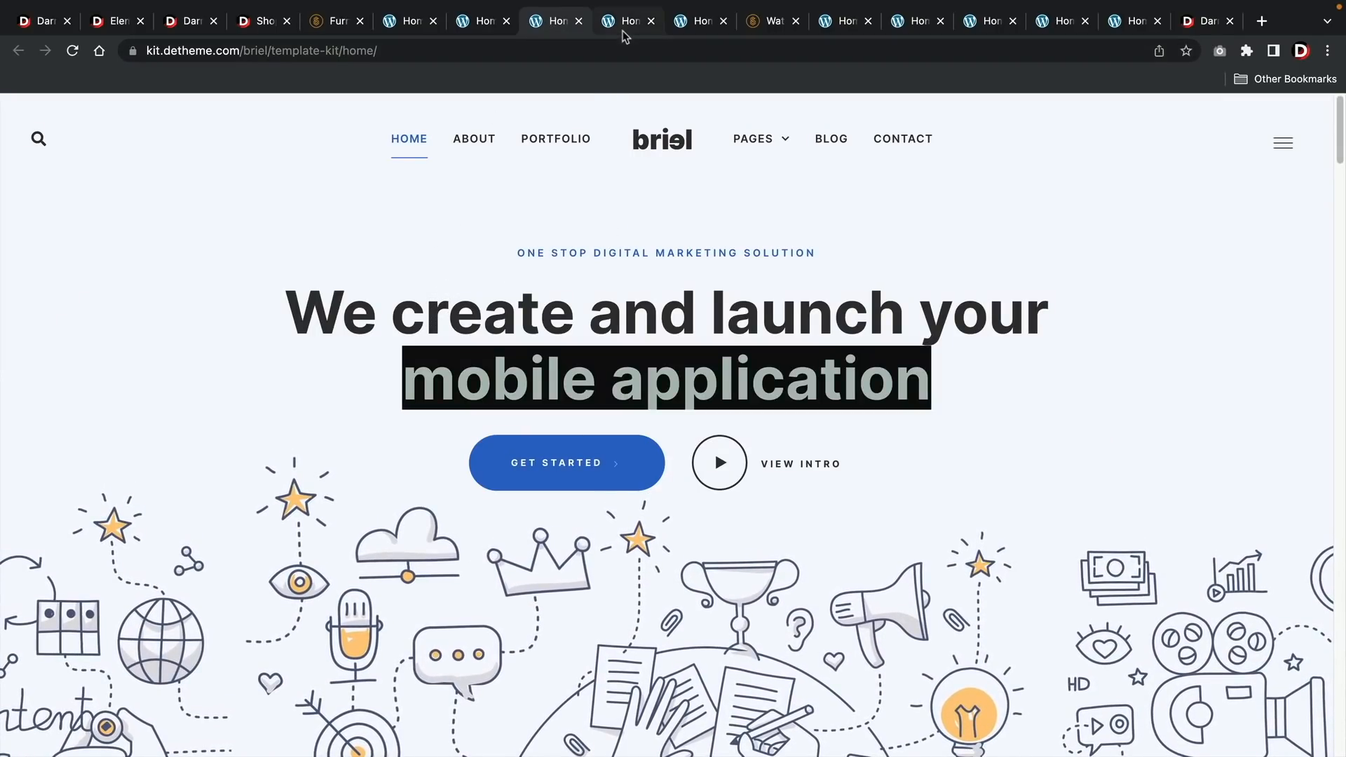
Scroll through the Dexor furniture demo, then show the Semeru kit homepage
{"action": "left_click", "coordinate": [624, 22]}
{"action": "scroll", "coordinate": [550, 337], "scroll_direction": "down", "scroll_amount": 2}
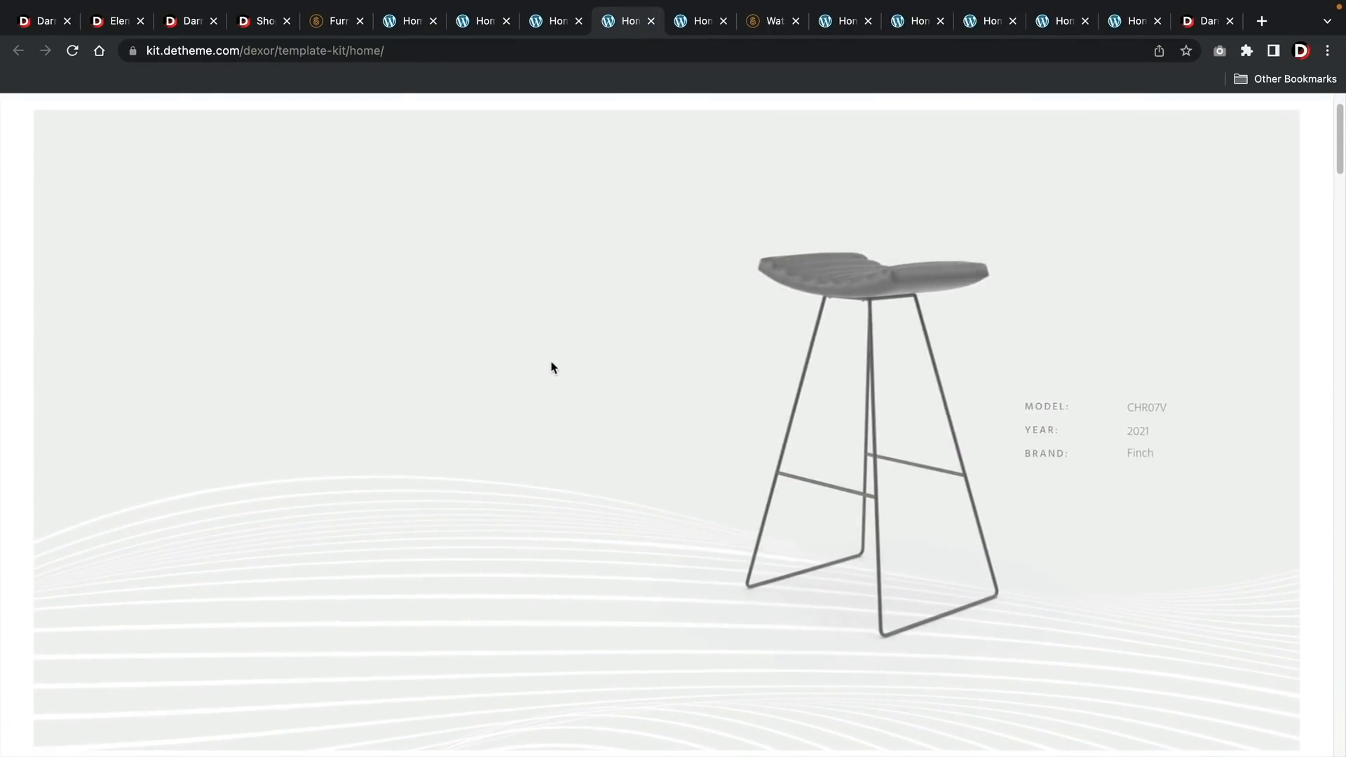
{"action": "scroll", "coordinate": [552, 365], "scroll_direction": "down", "scroll_amount": 3}
{"action": "scroll", "coordinate": [551, 365], "scroll_direction": "down", "scroll_amount": 20}
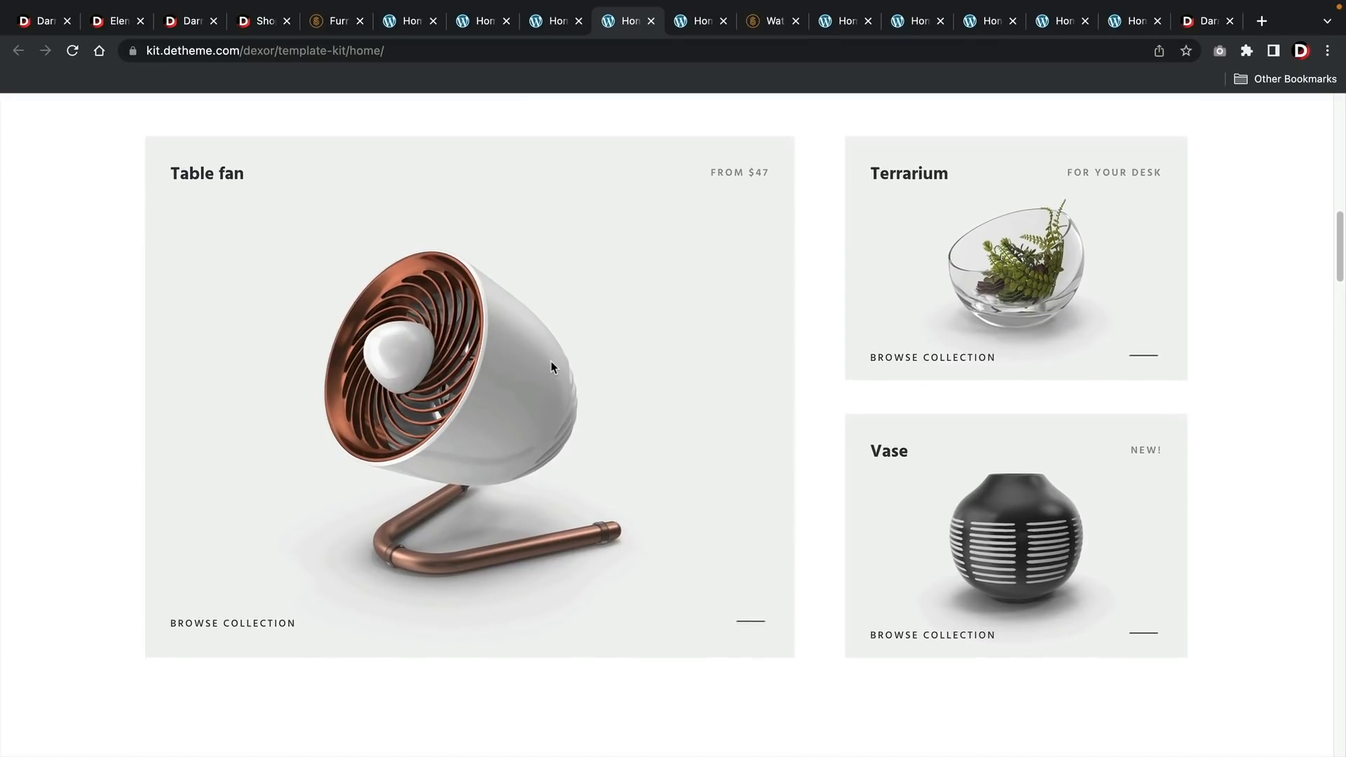
{"action": "scroll", "coordinate": [551, 366], "scroll_direction": "down", "scroll_amount": 7}
{"action": "scroll", "coordinate": [552, 366], "scroll_direction": "down", "scroll_amount": 5}
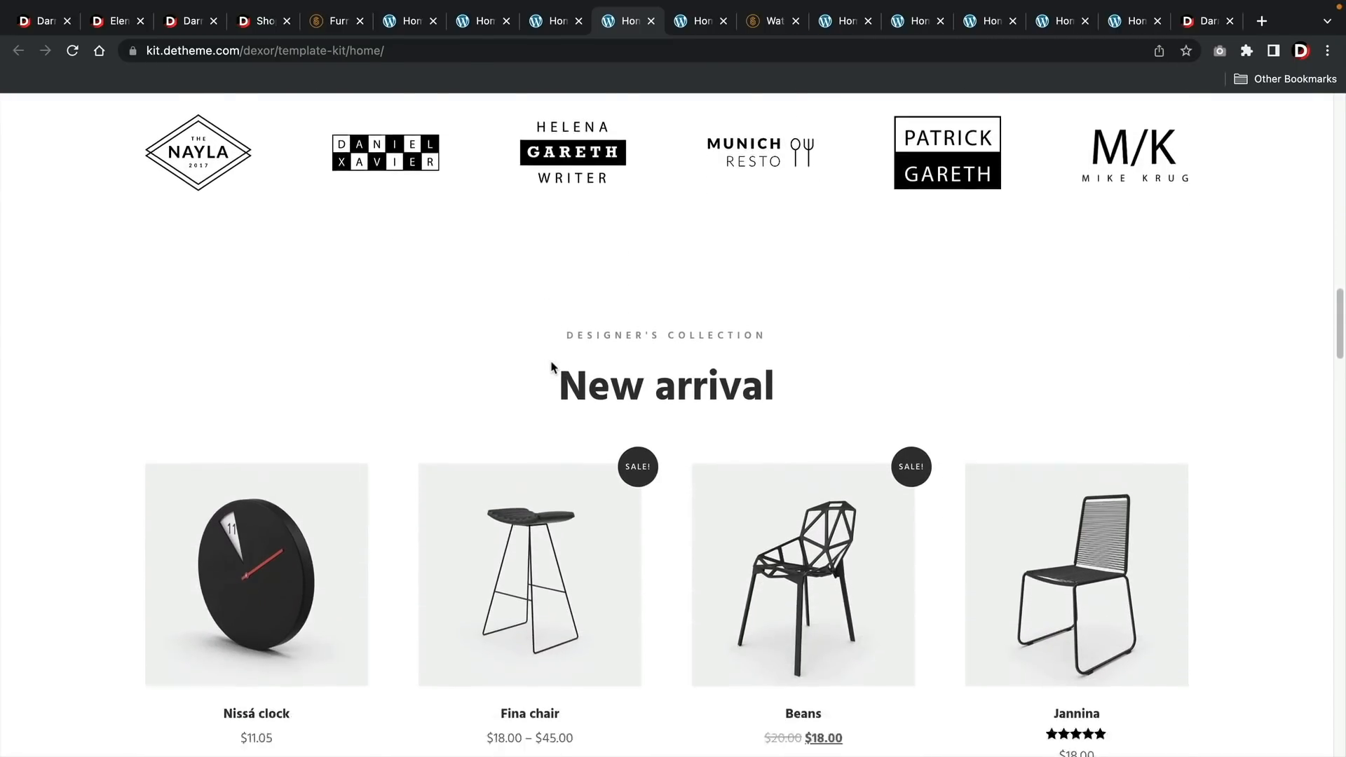
{"action": "scroll", "coordinate": [551, 367], "scroll_direction": "up", "scroll_amount": 3}
{"action": "scroll", "coordinate": [552, 367], "scroll_direction": "up", "scroll_amount": 15}
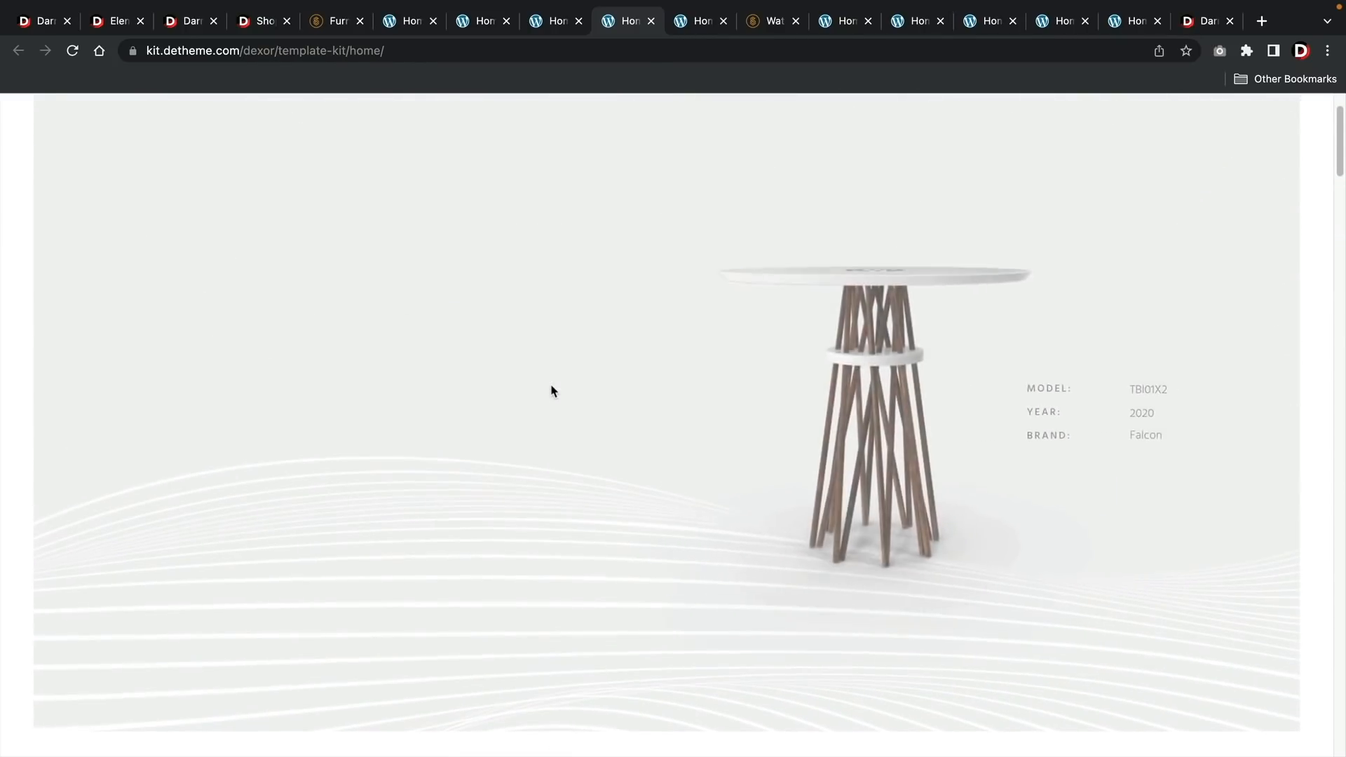
{"action": "scroll", "coordinate": [551, 389], "scroll_direction": "up", "scroll_amount": 2}
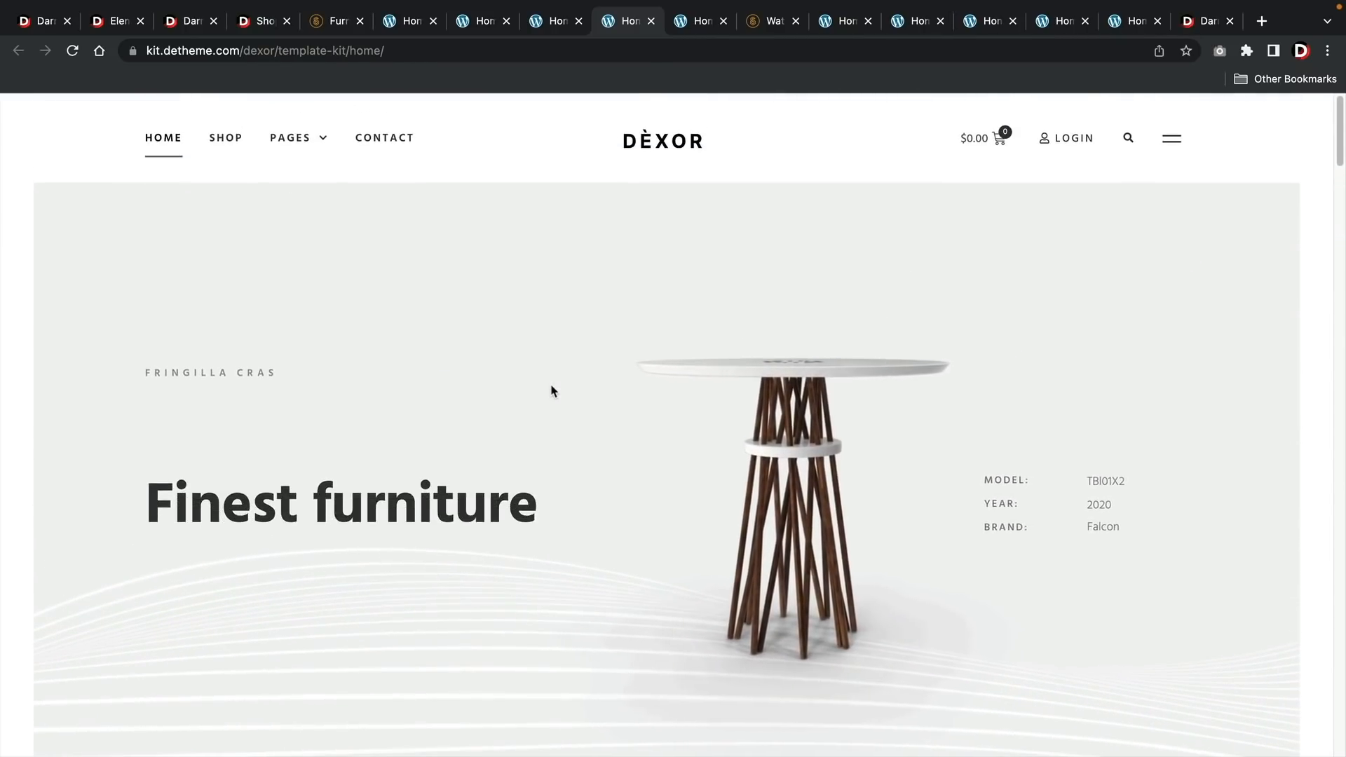
{"action": "left_click", "coordinate": [694, 22]}
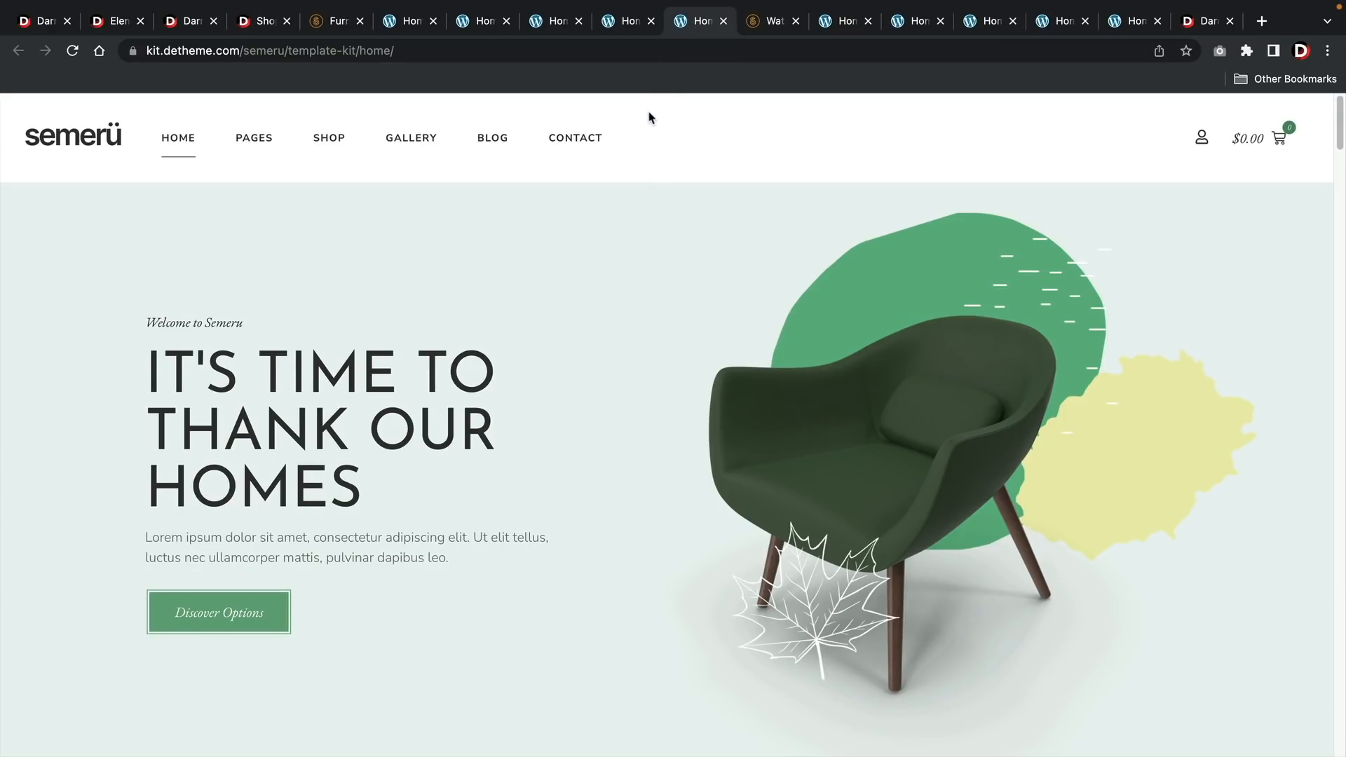
Preview the Watchbox 'Time To Evolve' demo homepage, exploring its hotspots and scrolling the page
{"action": "left_click", "coordinate": [759, 28]}
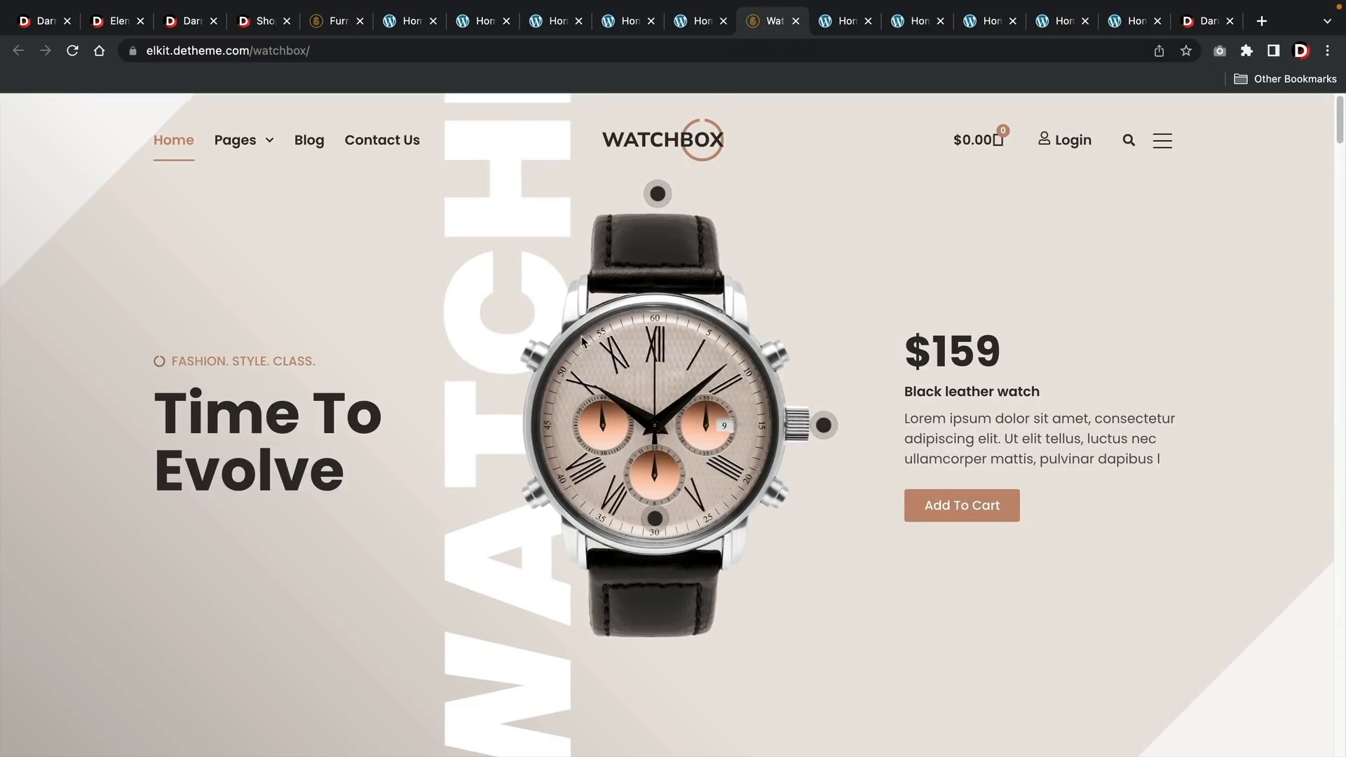
{"action": "mouse_move", "coordinate": [659, 200]}
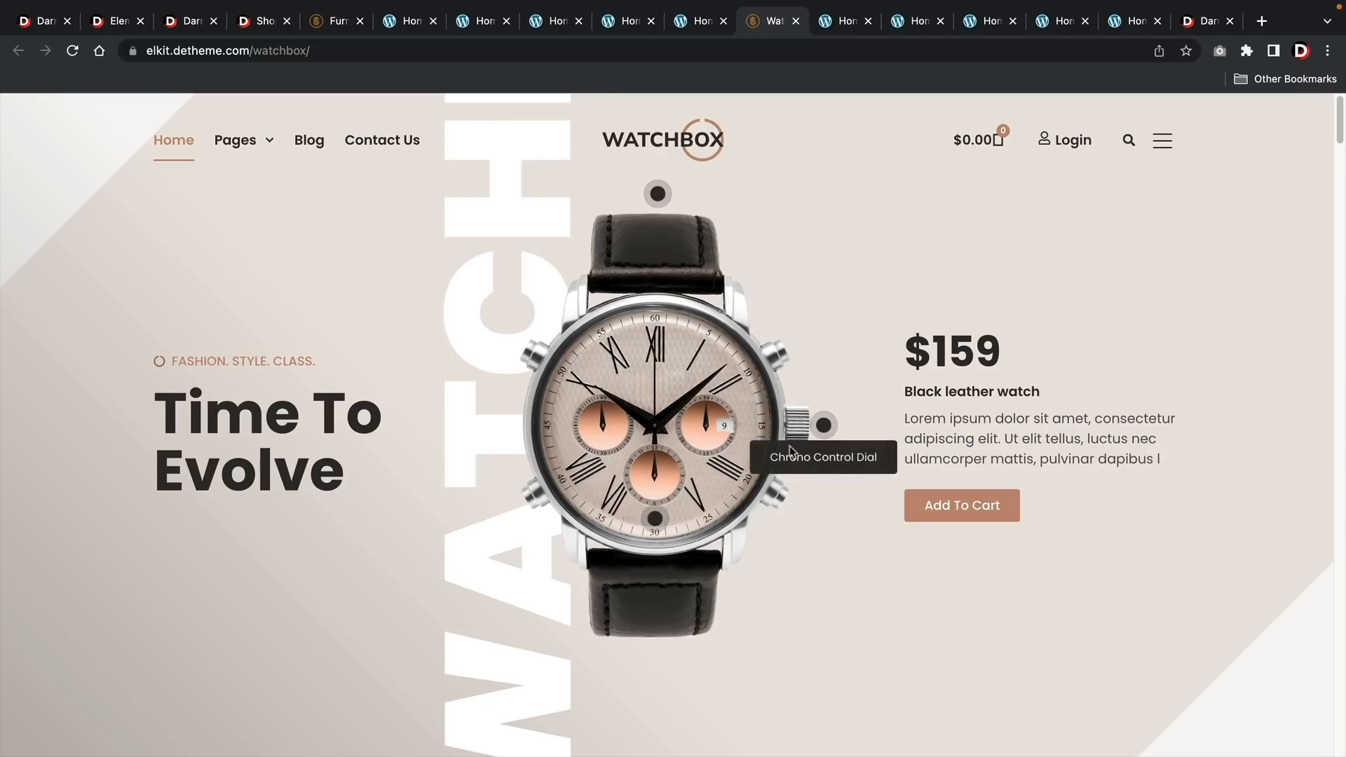
{"action": "mouse_move", "coordinate": [654, 519]}
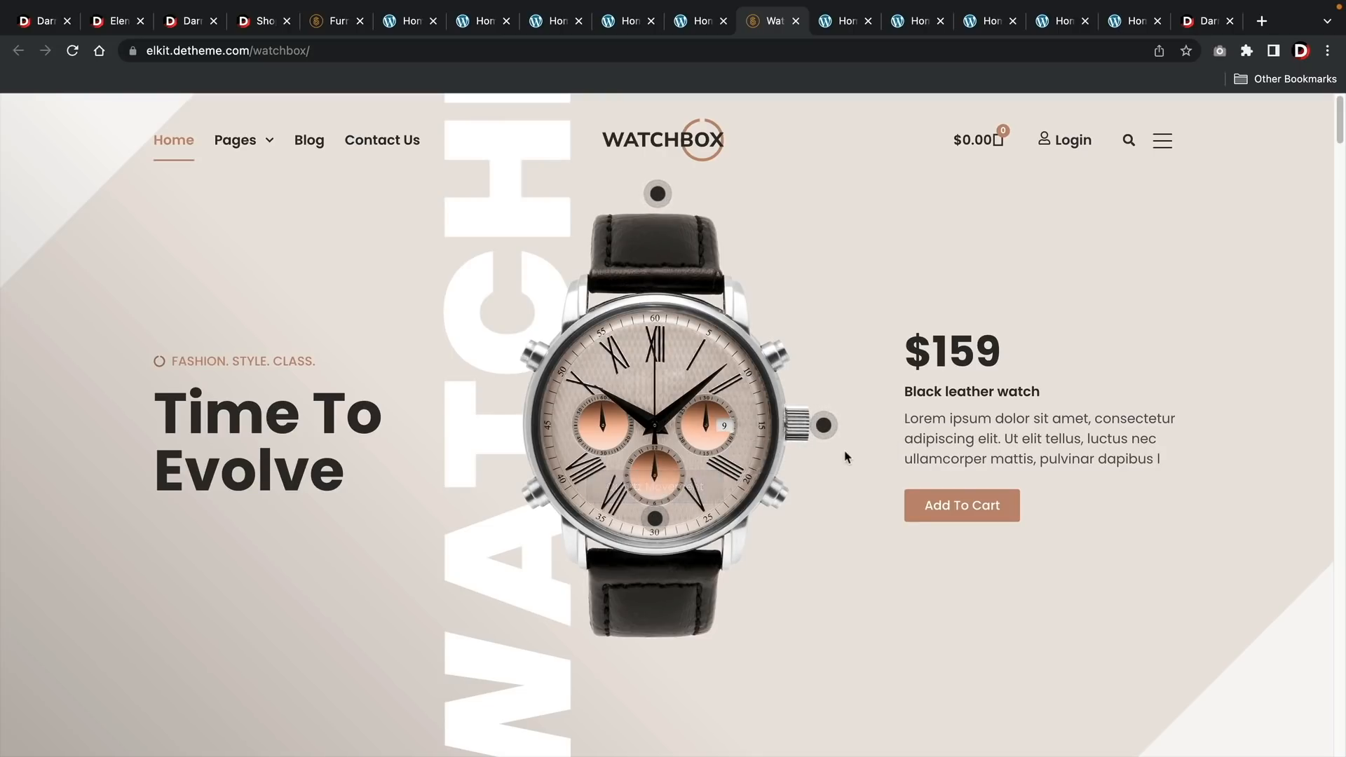
{"action": "scroll", "coordinate": [775, 394], "scroll_direction": "down", "scroll_amount": 4}
{"action": "scroll", "coordinate": [775, 397], "scroll_direction": "down", "scroll_amount": 6}
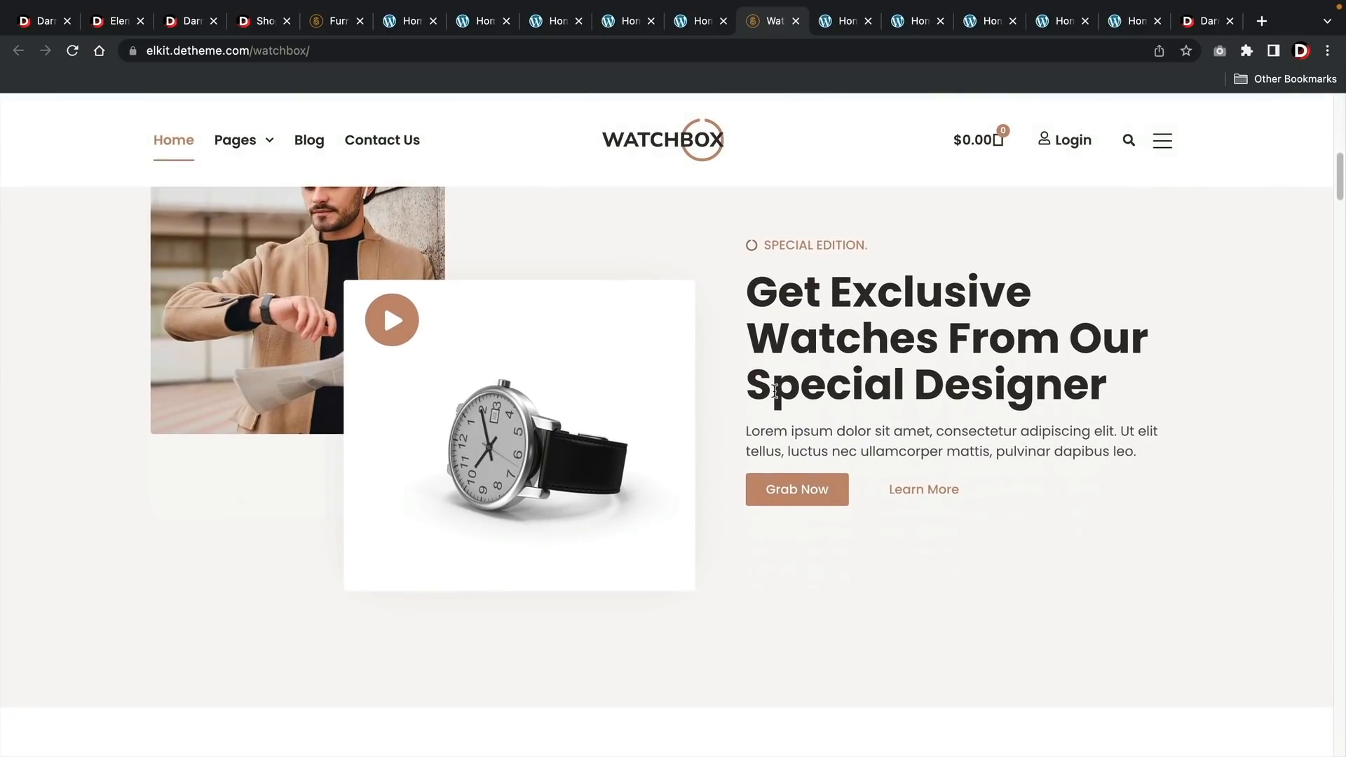
{"action": "scroll", "coordinate": [774, 390], "scroll_direction": "up", "scroll_amount": 1}
{"action": "scroll", "coordinate": [774, 390], "scroll_direction": "up", "scroll_amount": 8}
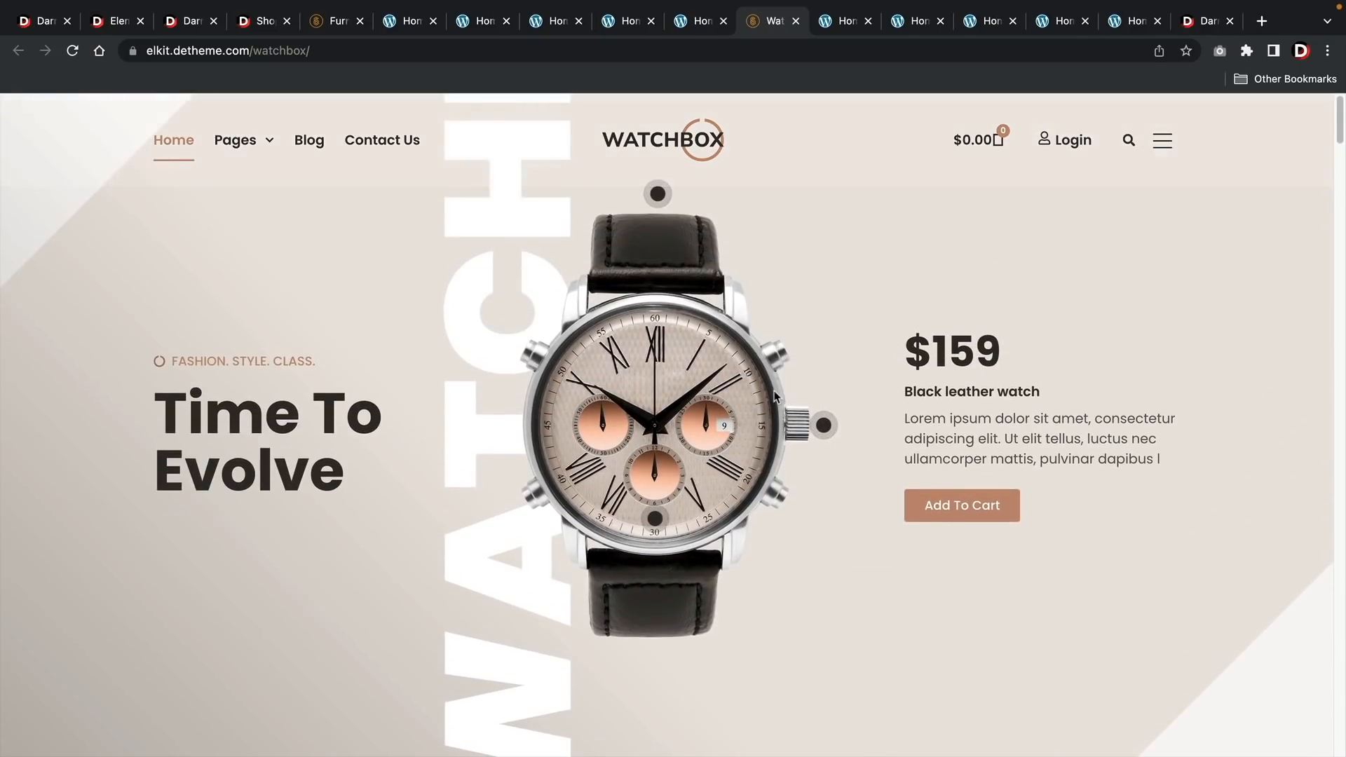
Open and close the Watchbox side info panel, then move on to the Affidavit law demo
{"action": "left_click", "coordinate": [1153, 145]}
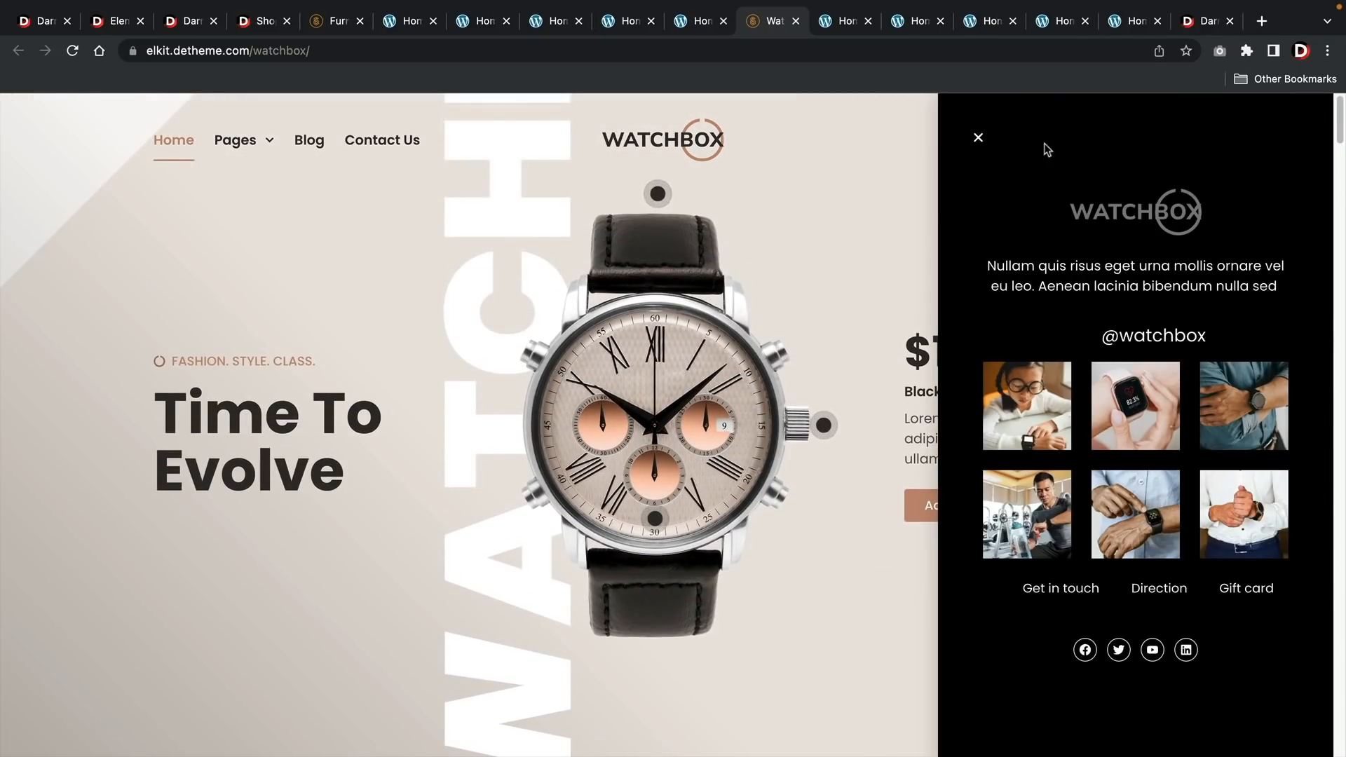
{"action": "left_click", "coordinate": [979, 136]}
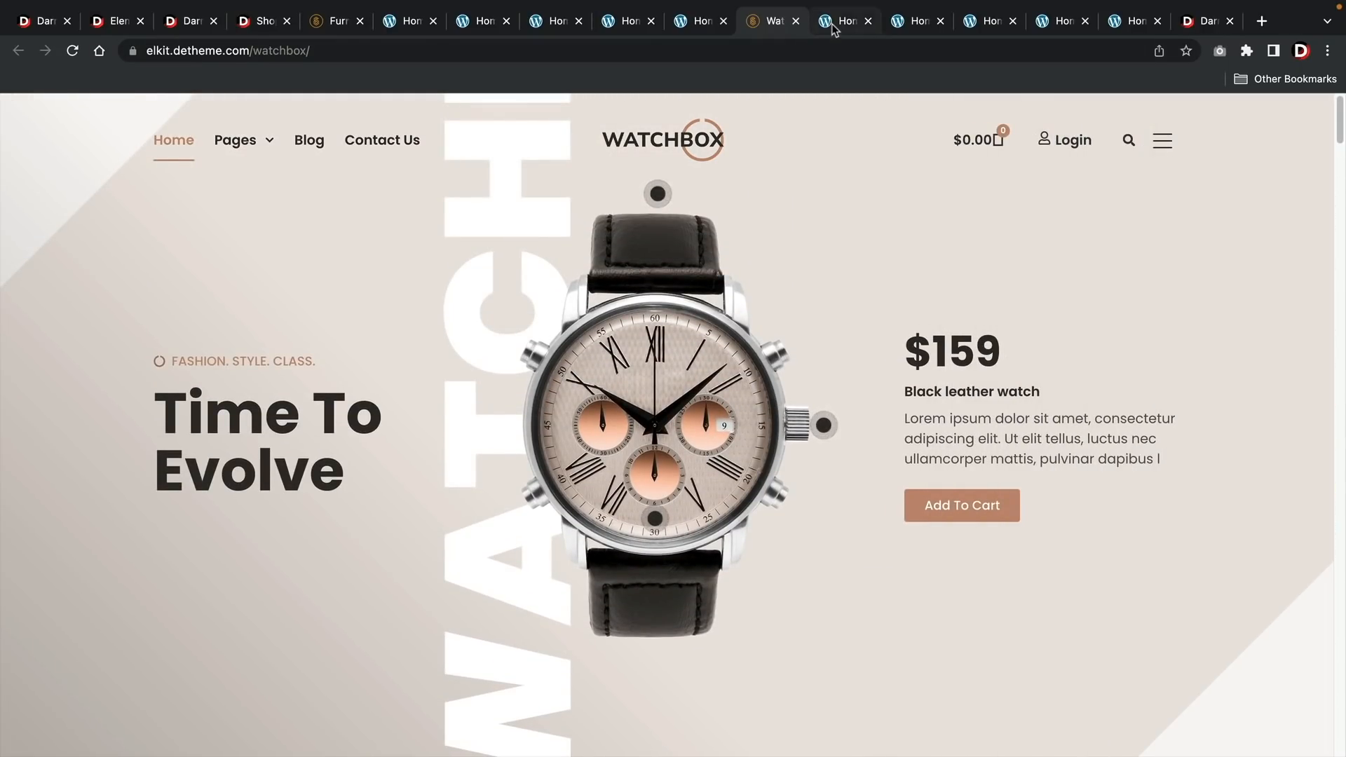
{"action": "key", "text": "ctrl+Tab"}
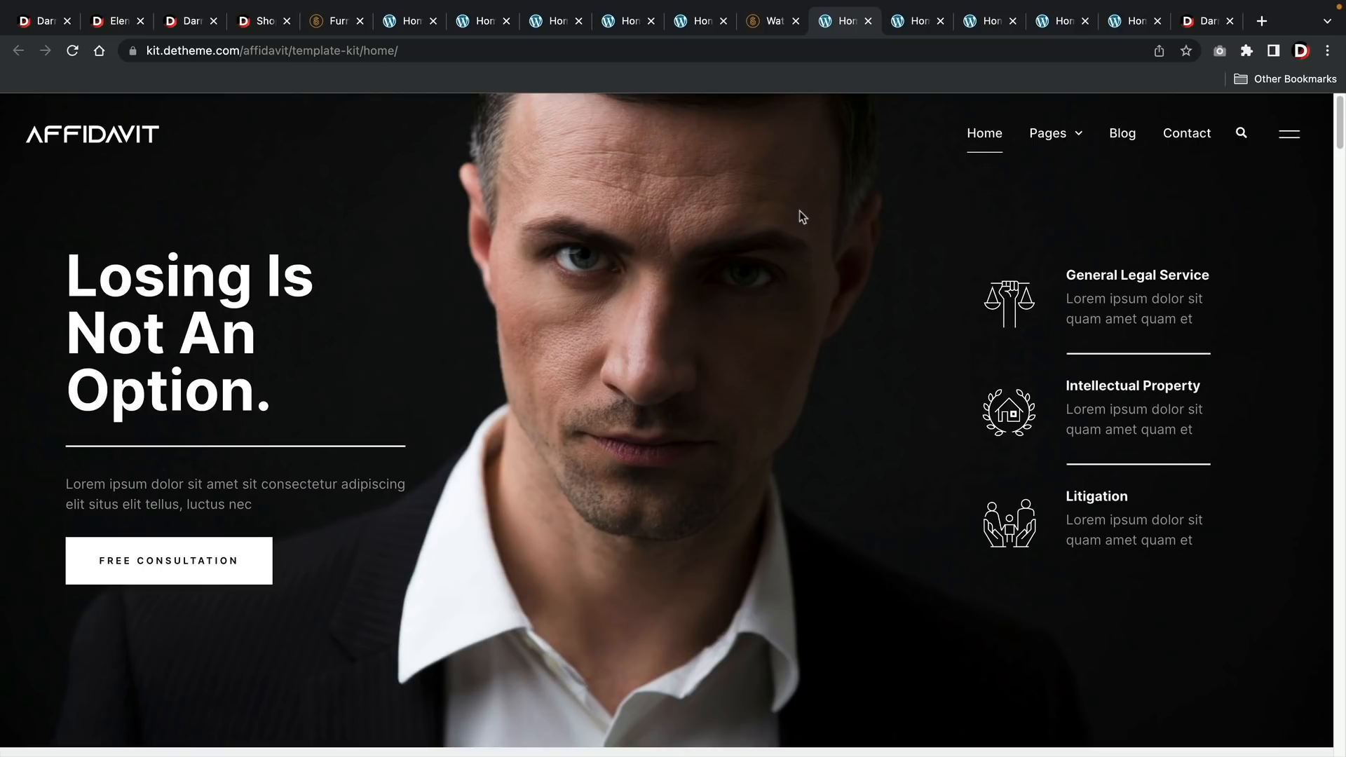
Show the Colson bicycle demo and open then close its full-screen collections menu
{"action": "left_click", "coordinate": [902, 28]}
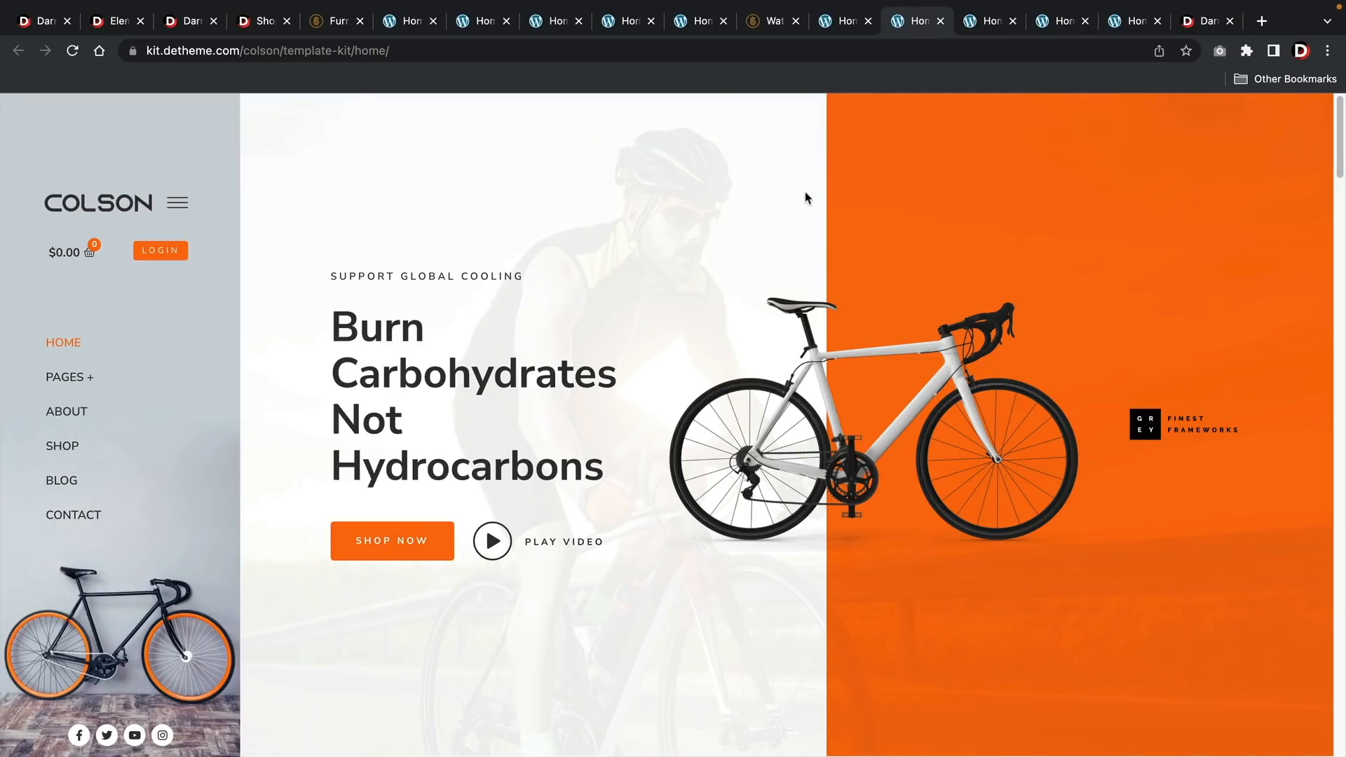
{"action": "left_click", "coordinate": [177, 205]}
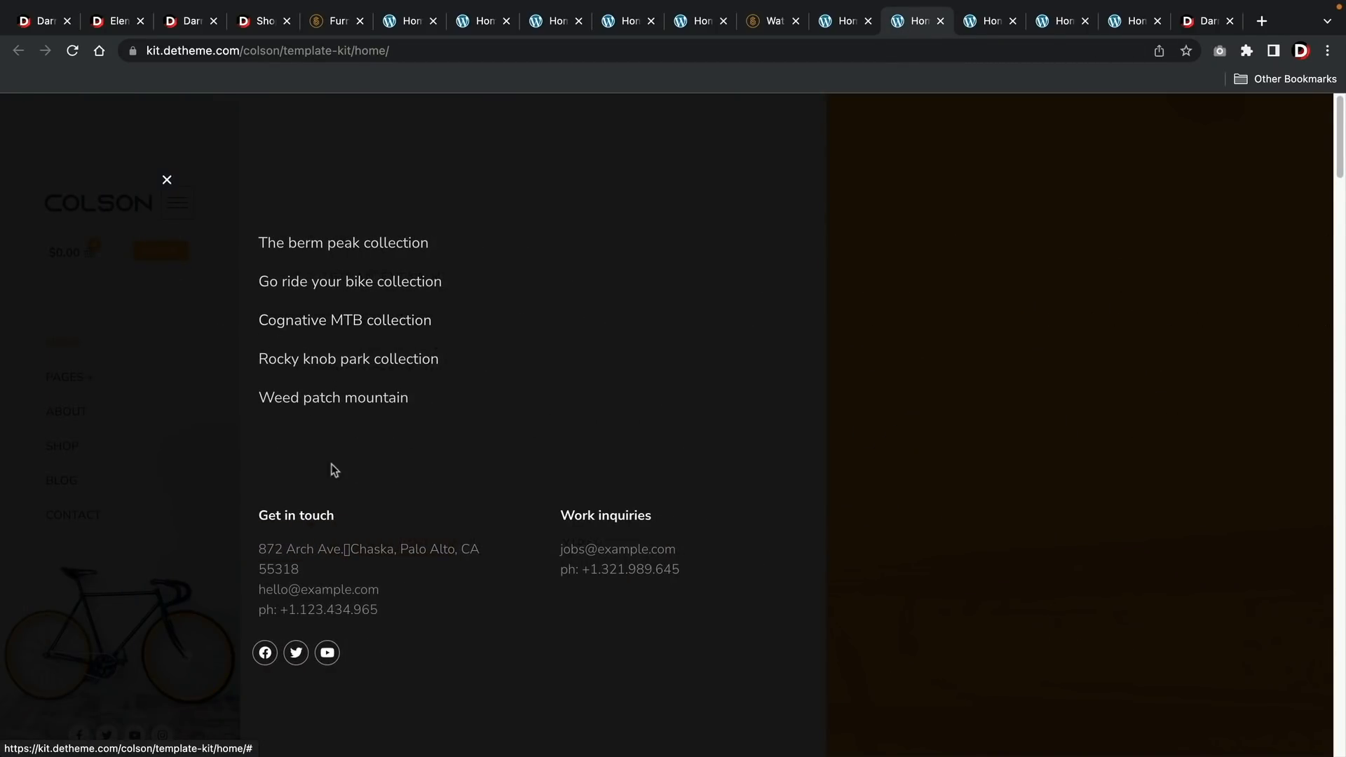
{"action": "left_click", "coordinate": [175, 188]}
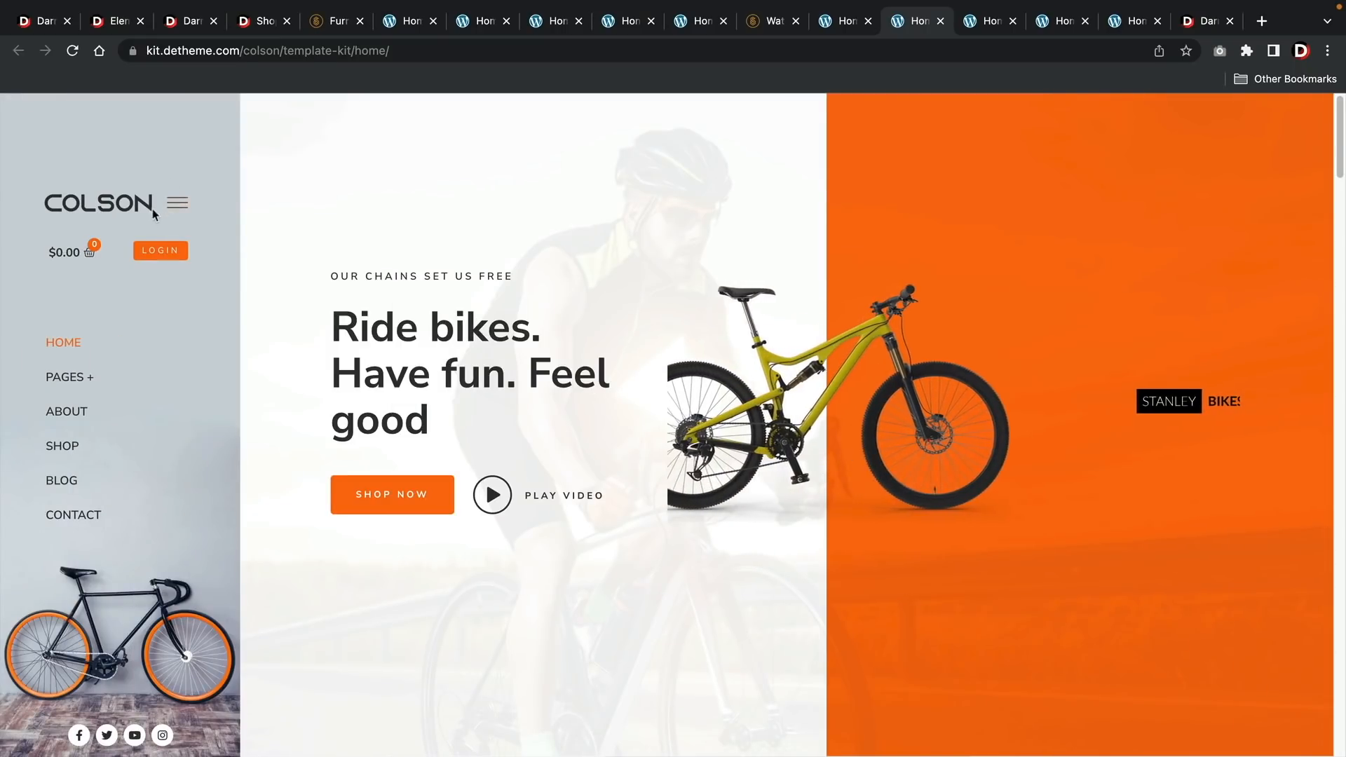
Scroll through Colson's Featured product grid, then switch to the Olivia & Co. perfume demo
{"action": "scroll", "coordinate": [364, 405], "scroll_direction": "down", "scroll_amount": 3}
{"action": "scroll", "coordinate": [364, 406], "scroll_direction": "down", "scroll_amount": 5}
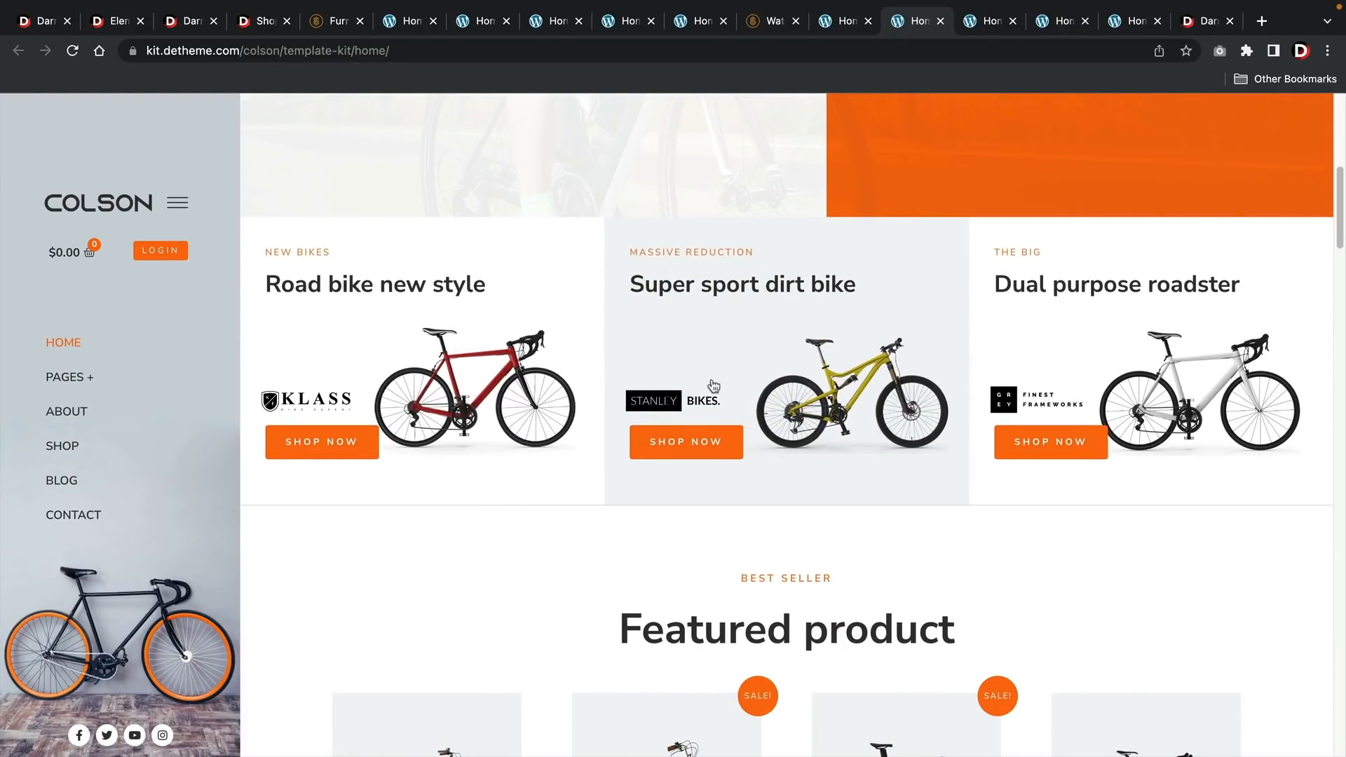
{"action": "scroll", "coordinate": [516, 390], "scroll_direction": "down", "scroll_amount": 5}
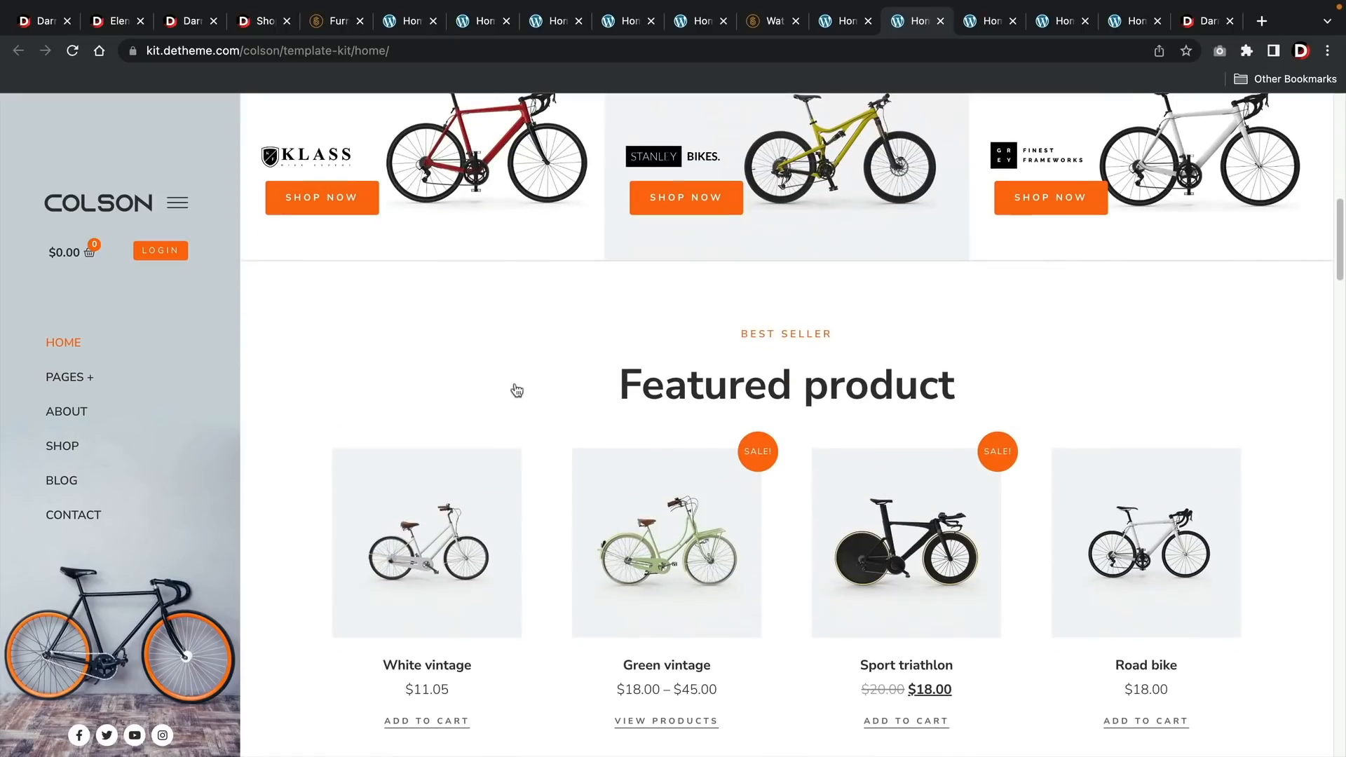
{"action": "scroll", "coordinate": [516, 390], "scroll_direction": "down", "scroll_amount": 6}
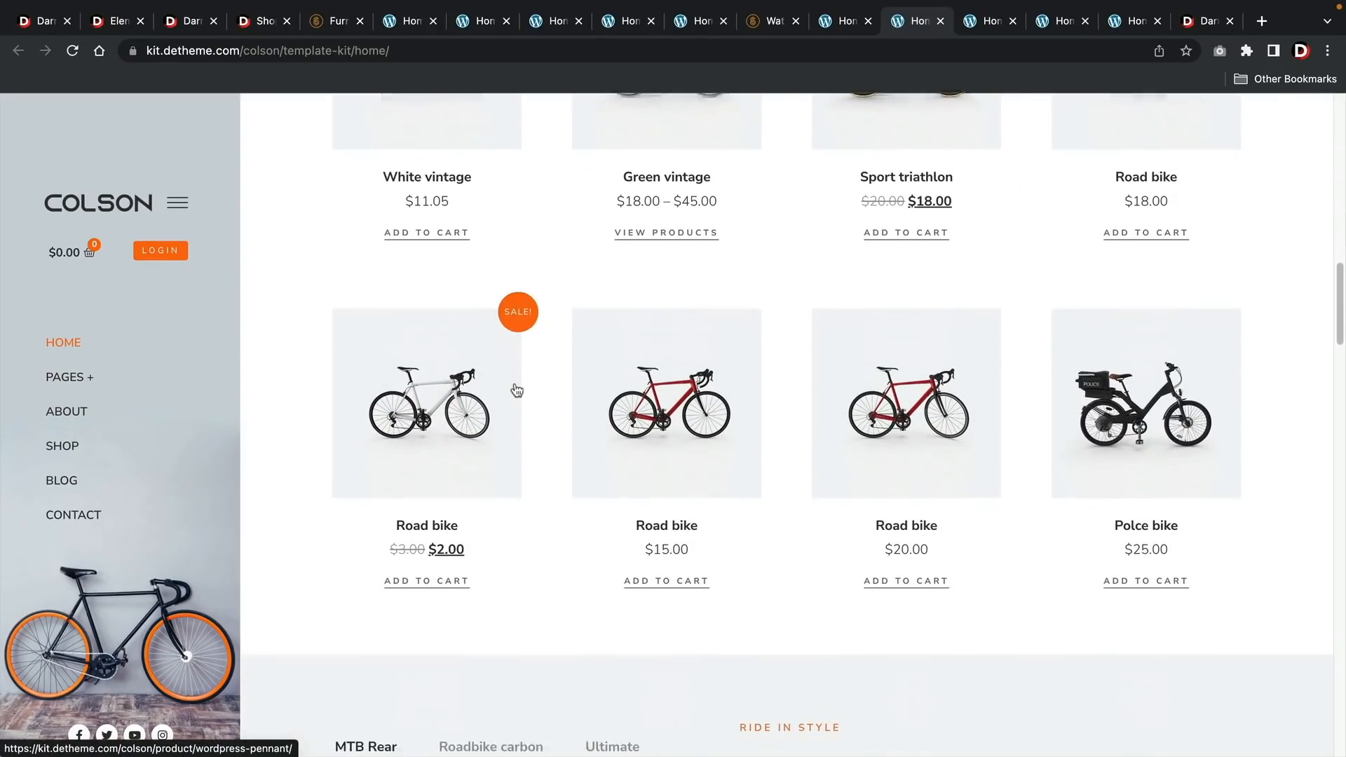
{"action": "scroll", "coordinate": [515, 390], "scroll_direction": "down", "scroll_amount": 3}
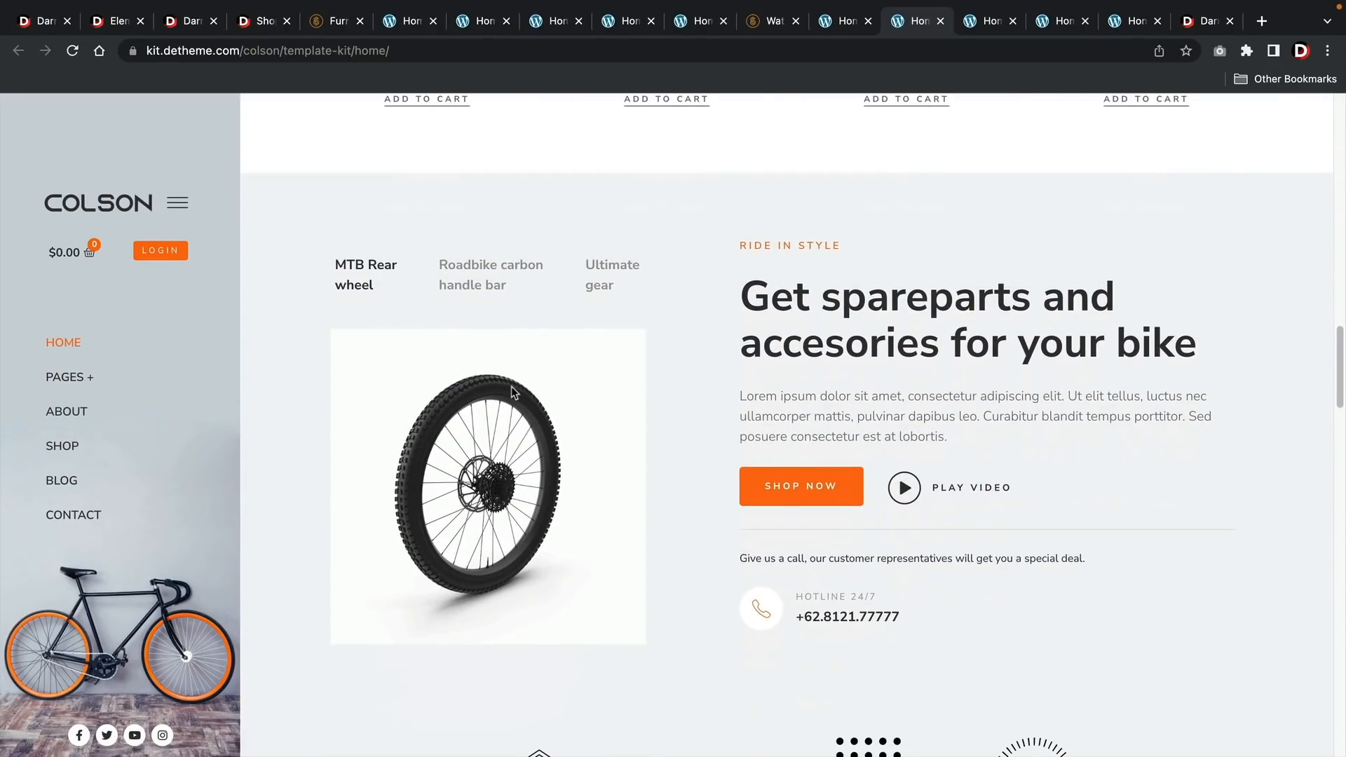
{"action": "scroll", "coordinate": [511, 386], "scroll_direction": "up", "scroll_amount": 4}
{"action": "scroll", "coordinate": [511, 389], "scroll_direction": "up", "scroll_amount": 15}
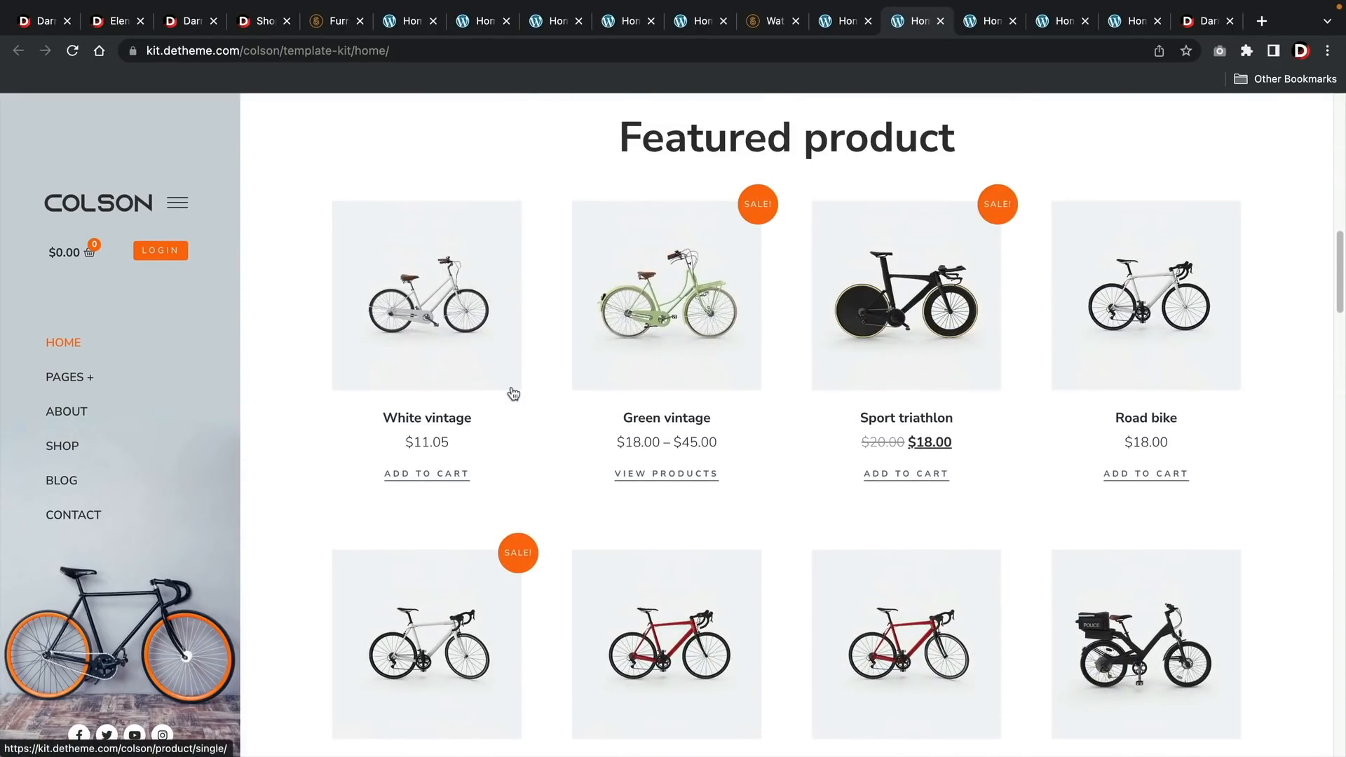
{"action": "scroll", "coordinate": [498, 399], "scroll_direction": "up", "scroll_amount": 3}
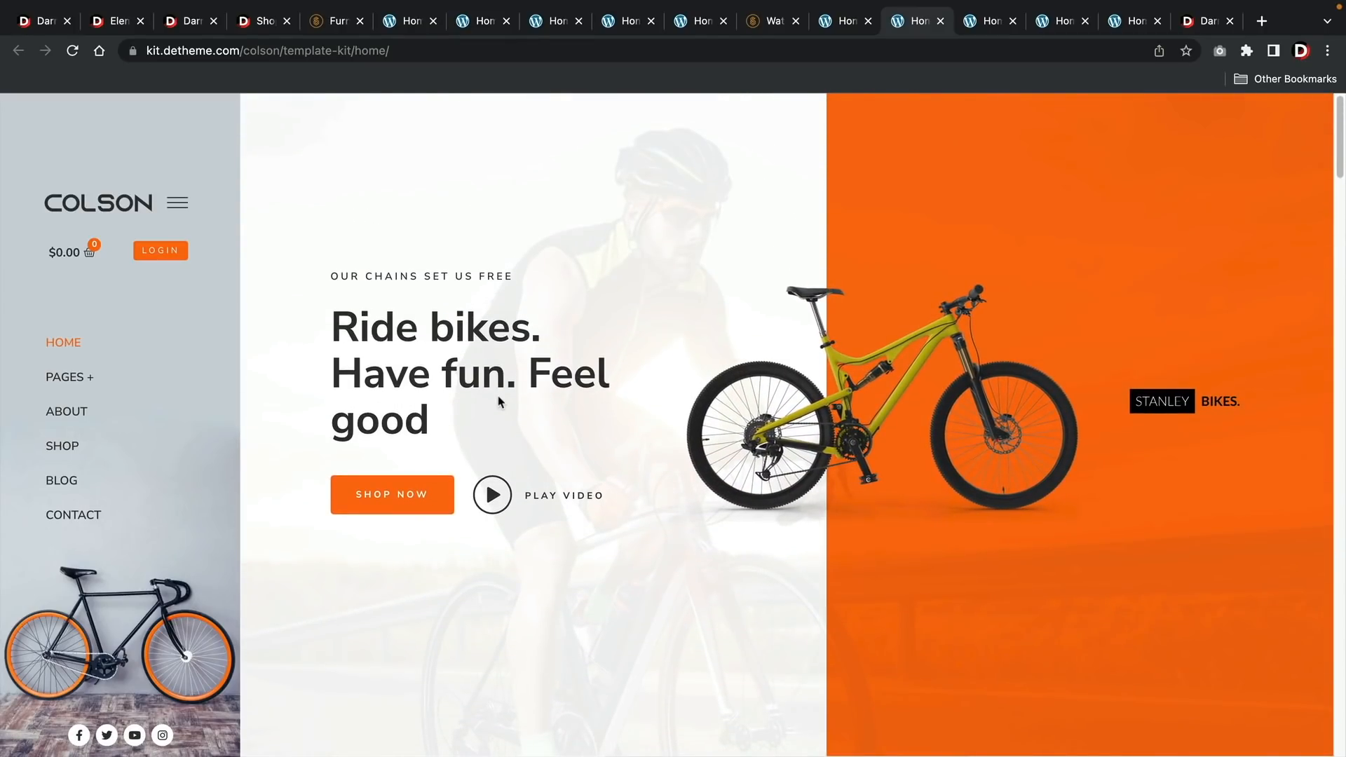
{"action": "left_click", "coordinate": [976, 22]}
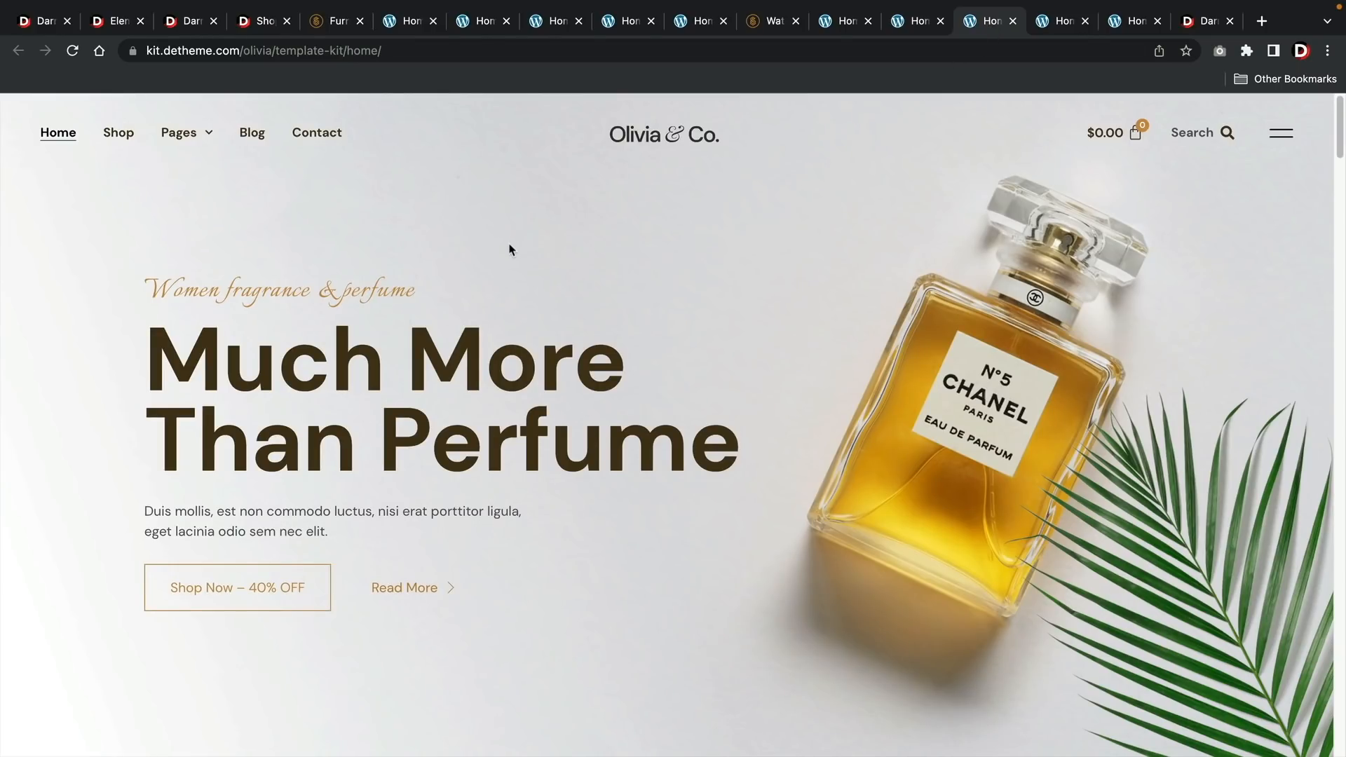
Show the Defacto law firm demo, then the darrelwilson.com homepage and free Elementor templates page
{"action": "left_click", "coordinate": [1051, 28]}
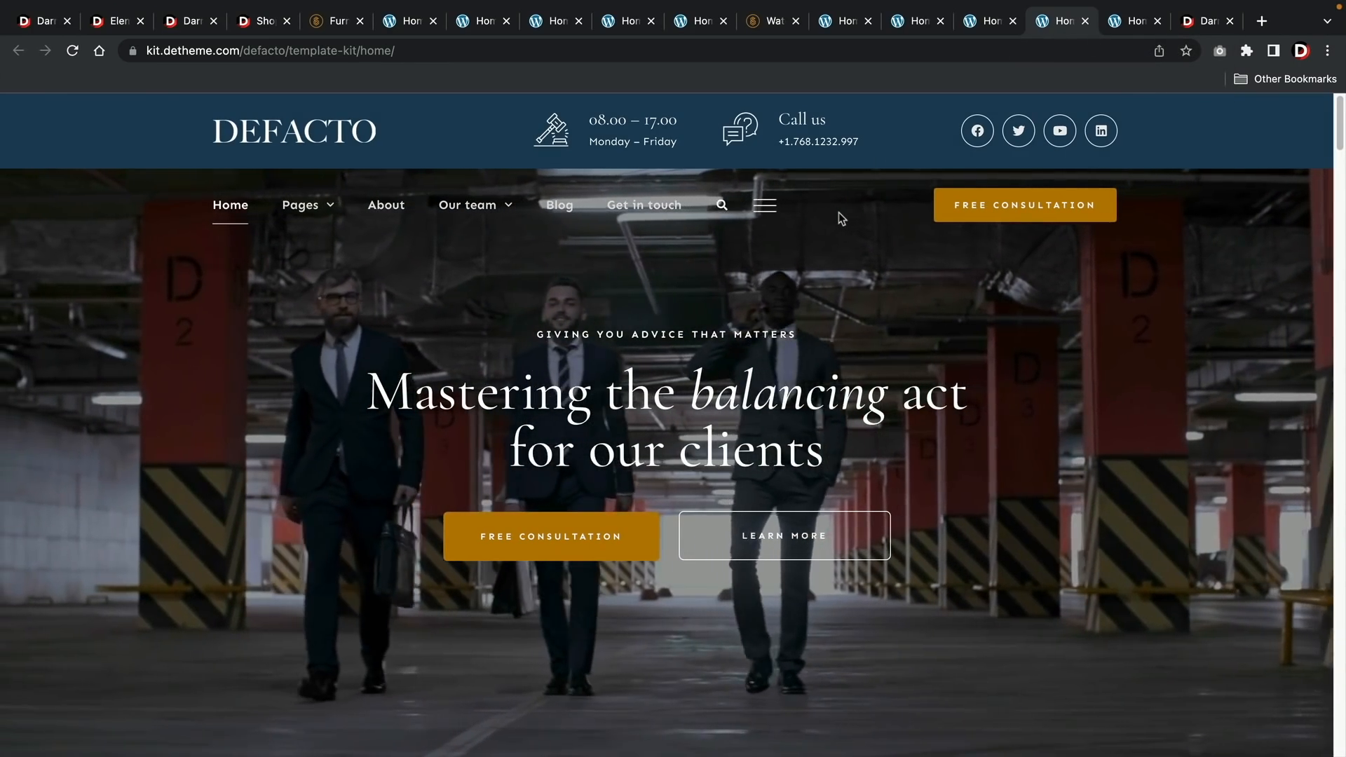
{"action": "left_click", "coordinate": [31, 26]}
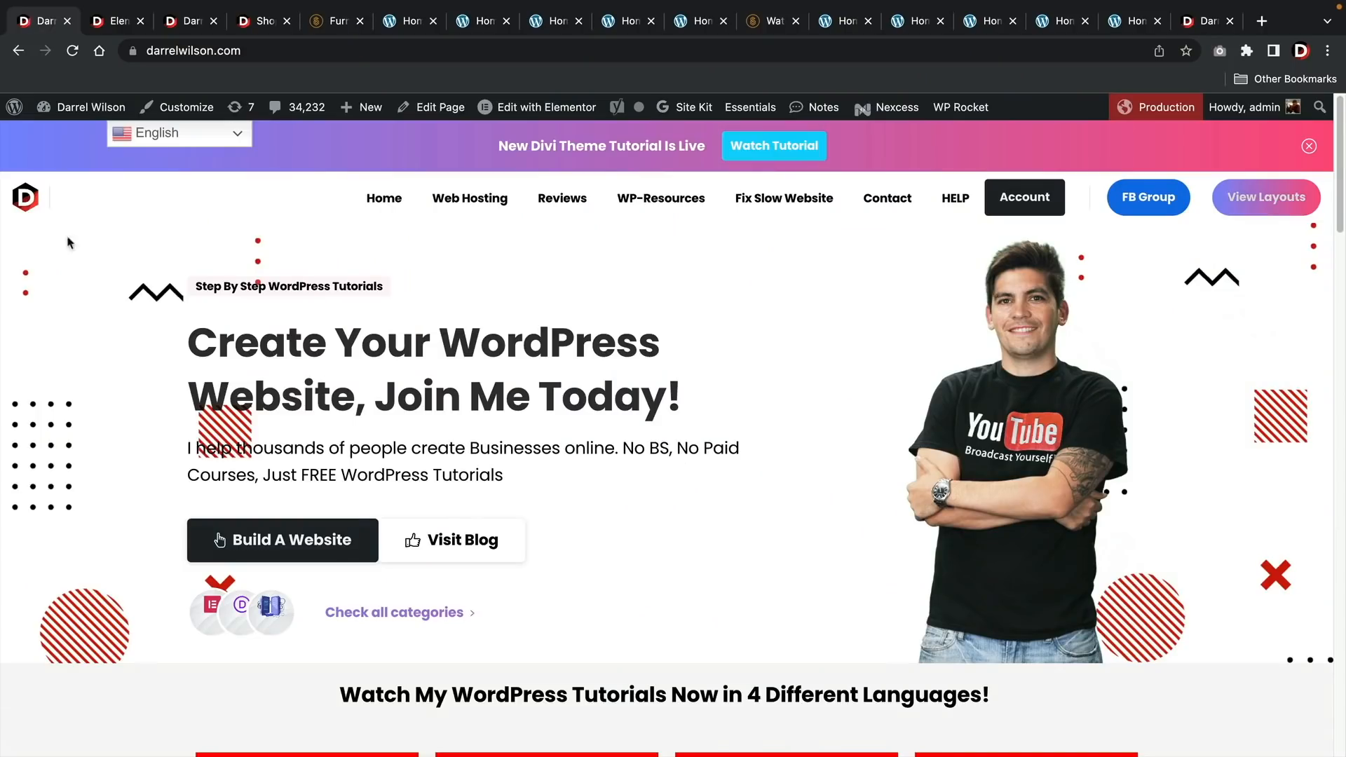
{"action": "left_click", "coordinate": [115, 26]}
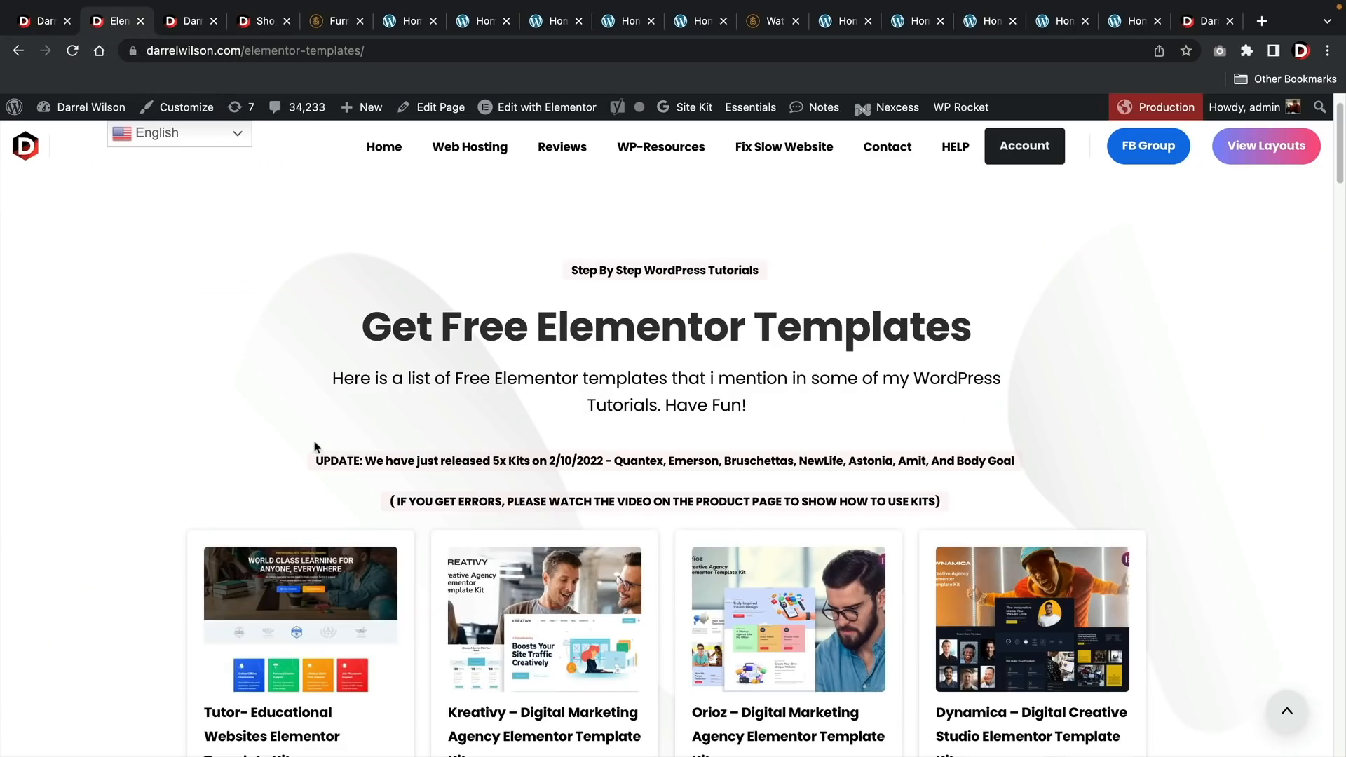
{"action": "left_click", "coordinate": [191, 26]}
{"action": "scroll", "coordinate": [533, 484], "scroll_direction": "up", "scroll_amount": 10}
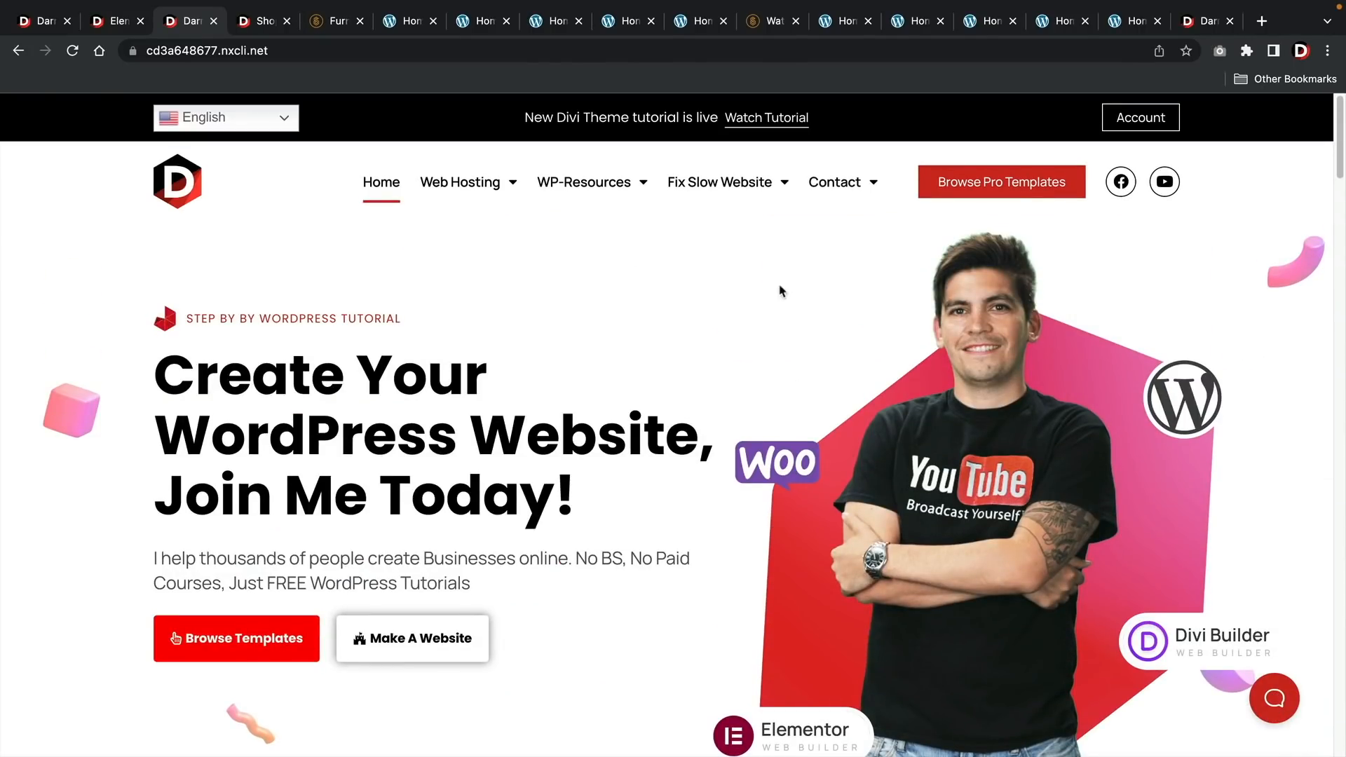
Preview the Bexley template demo, then return through the Elementor templates page to the tutorial homepage
{"action": "left_click", "coordinate": [1059, 27]}
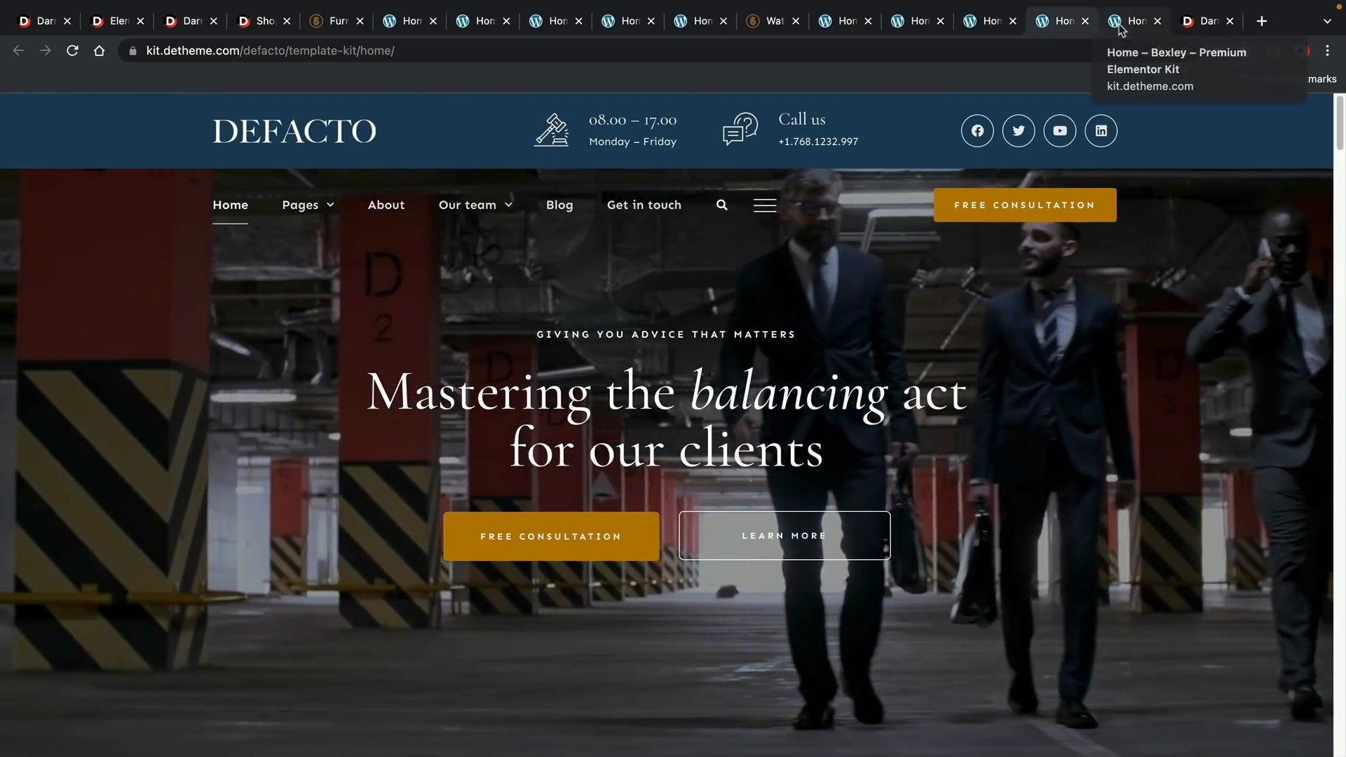
{"action": "left_click", "coordinate": [1120, 28]}
{"action": "scroll", "coordinate": [906, 343], "scroll_direction": "down", "scroll_amount": 3}
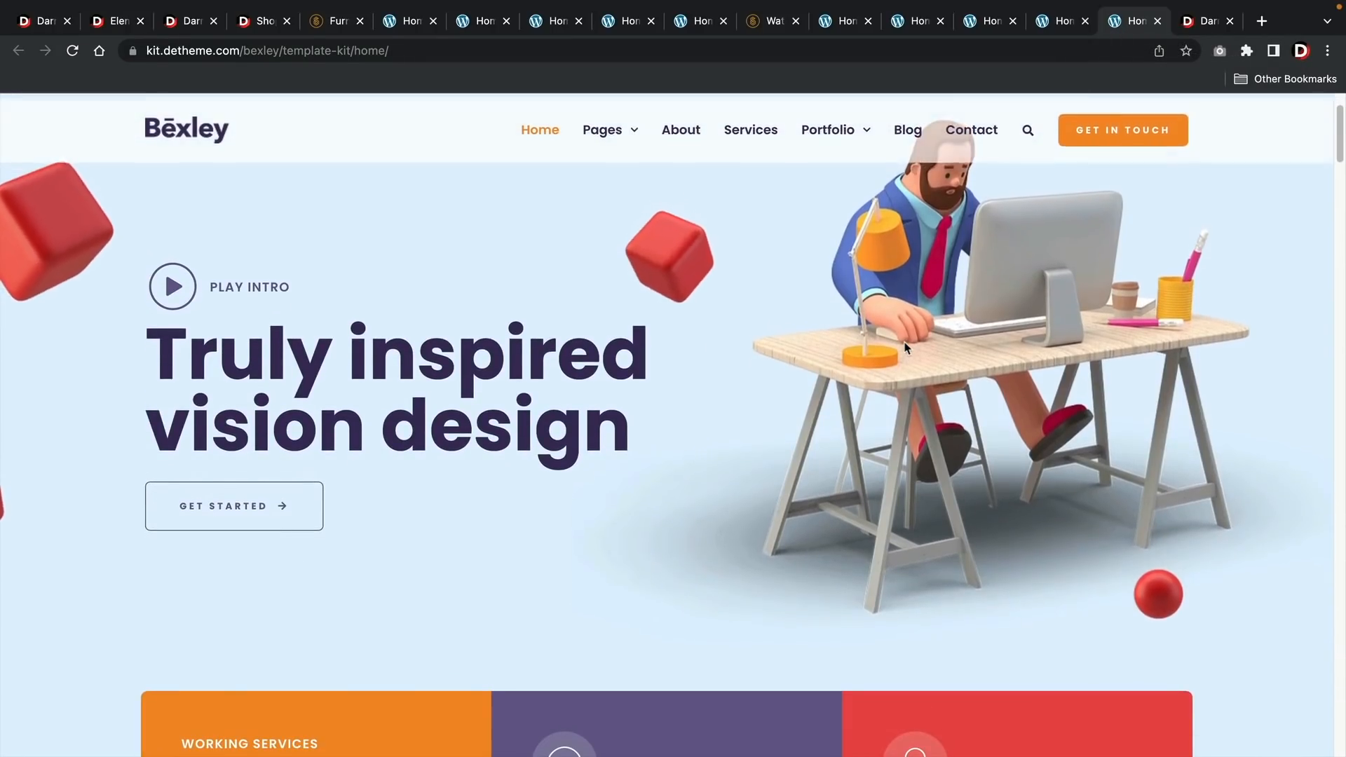
{"action": "scroll", "coordinate": [906, 344], "scroll_direction": "up", "scroll_amount": 3}
{"action": "scroll", "coordinate": [906, 346], "scroll_direction": "up", "scroll_amount": 1}
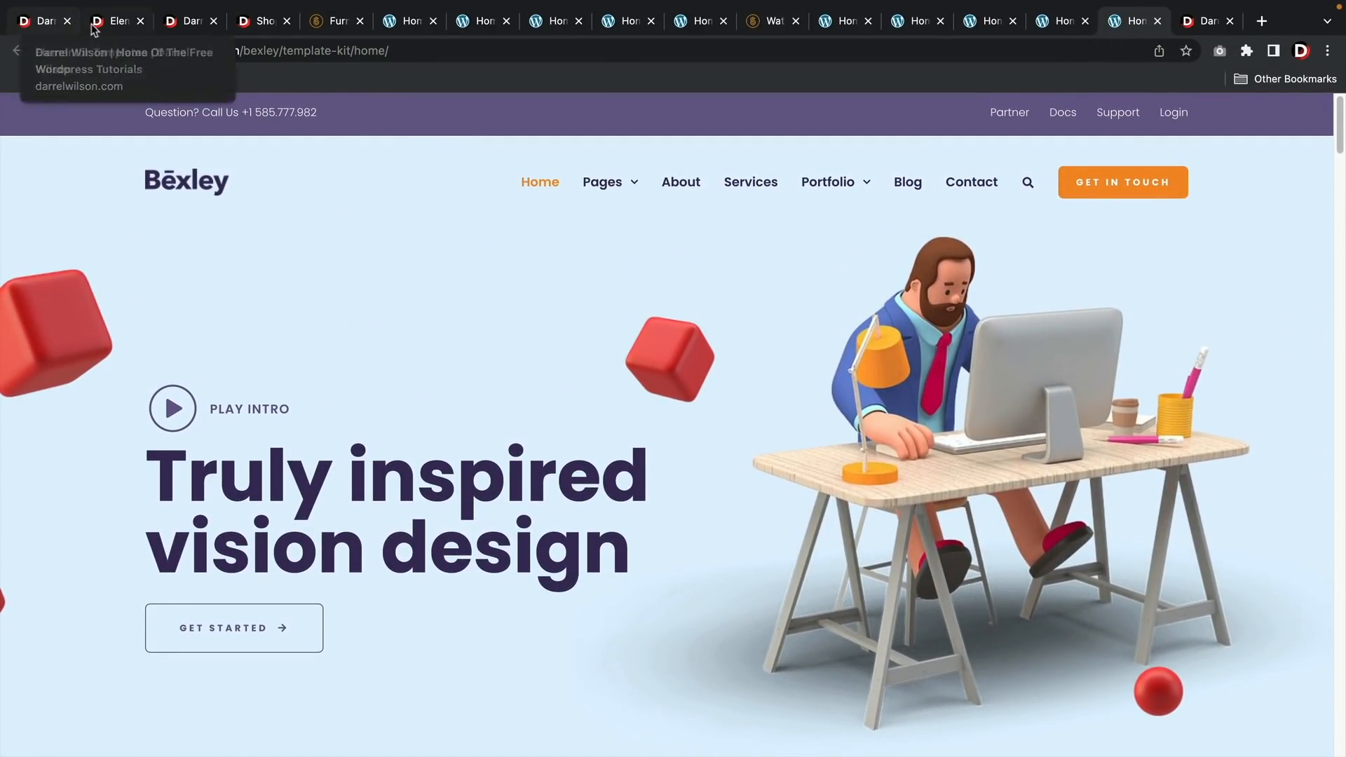
{"action": "left_click", "coordinate": [113, 22]}
{"action": "left_click", "coordinate": [183, 23]}
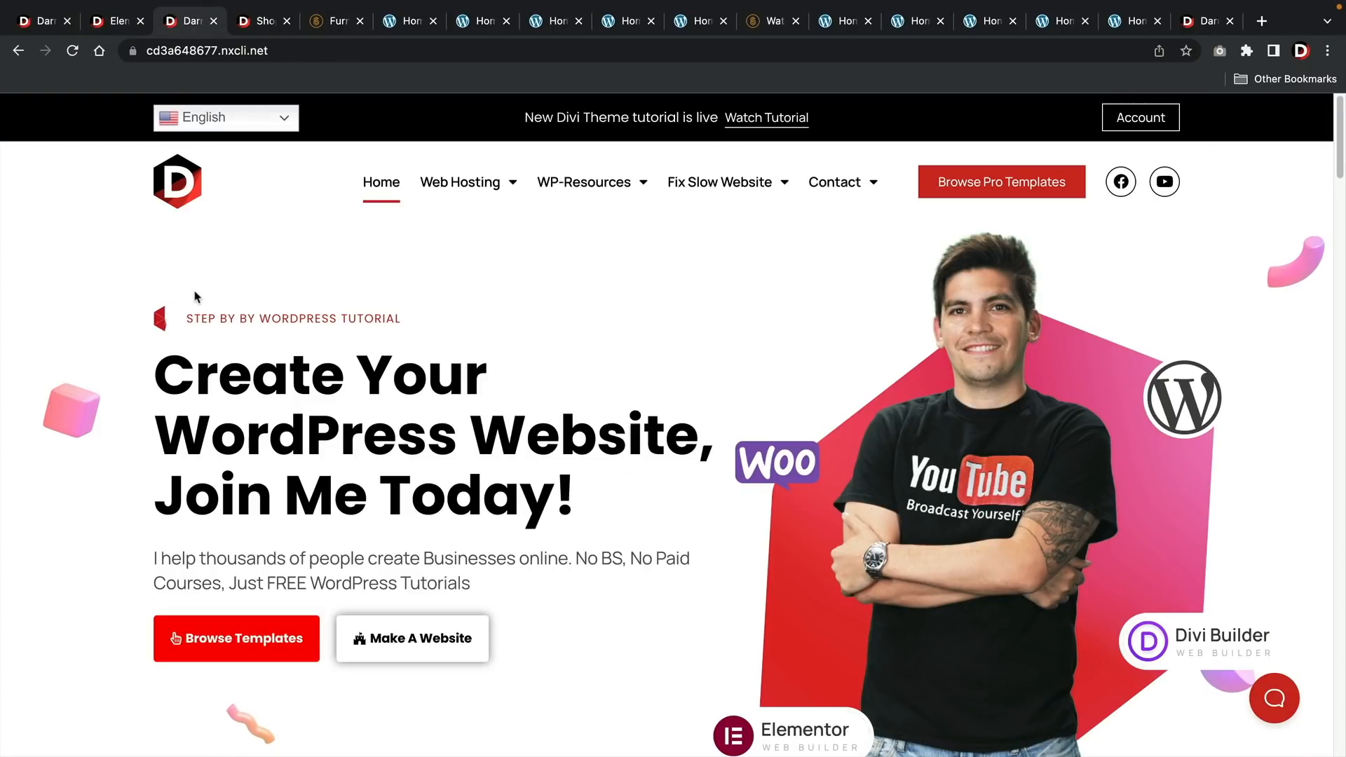
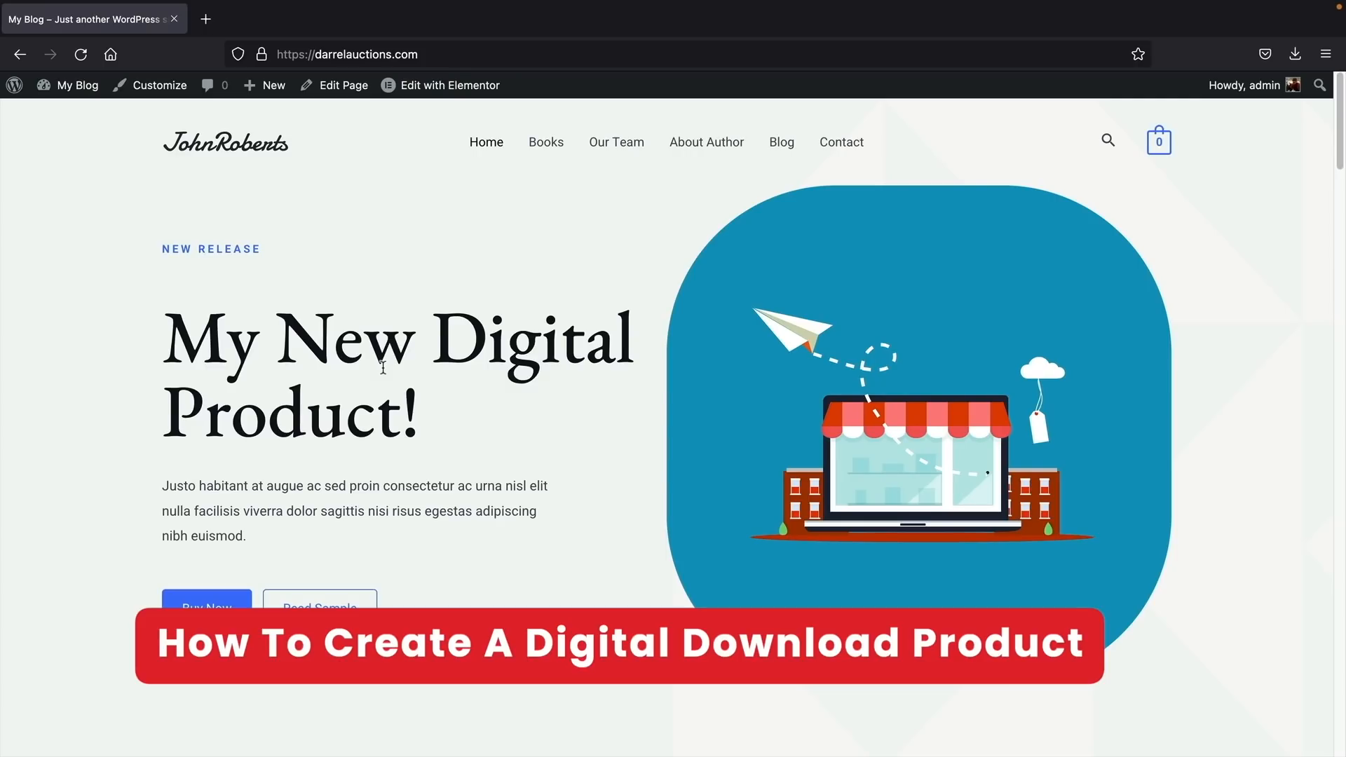
Go from the My Blog dashboard to Plugins > Add New
{"action": "mouse_move", "coordinate": [63, 88]}
{"action": "left_click", "coordinate": [68, 121]}
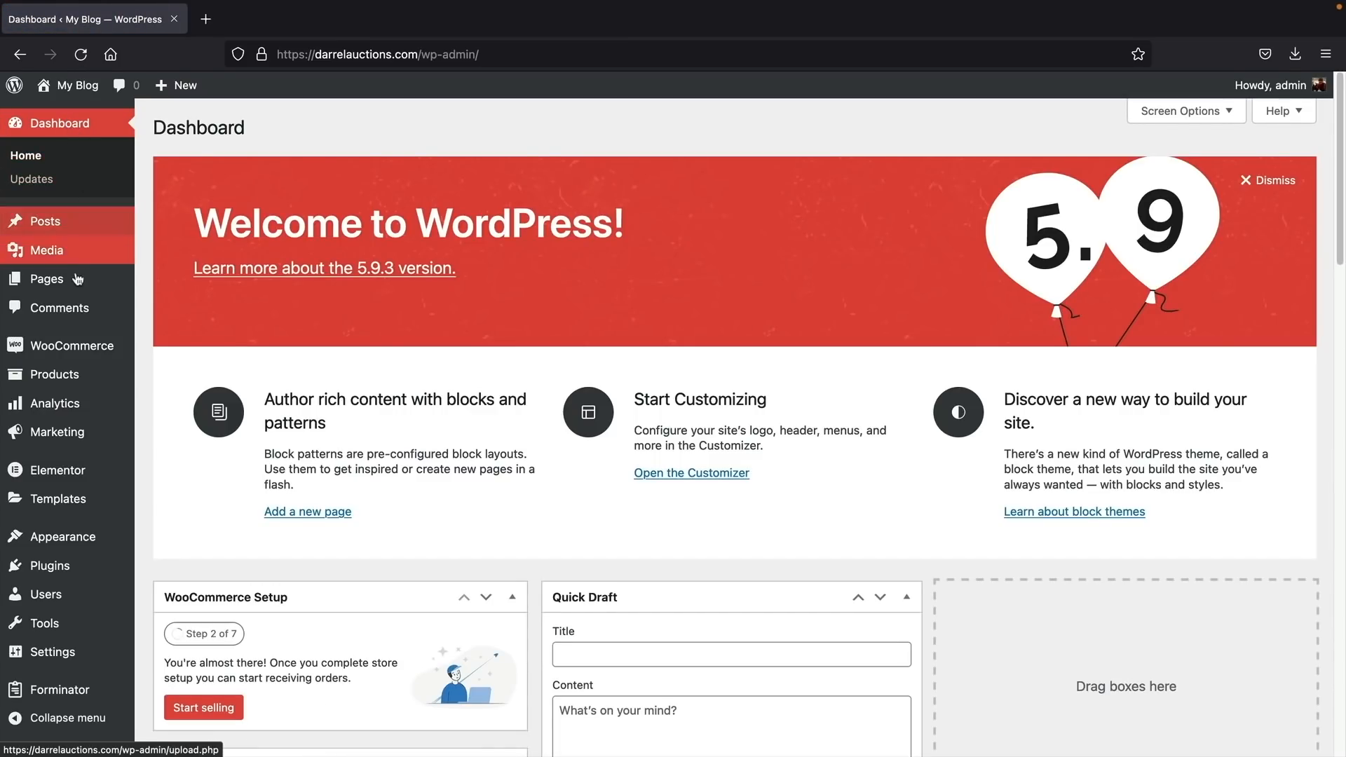
{"action": "mouse_move", "coordinate": [73, 347]}
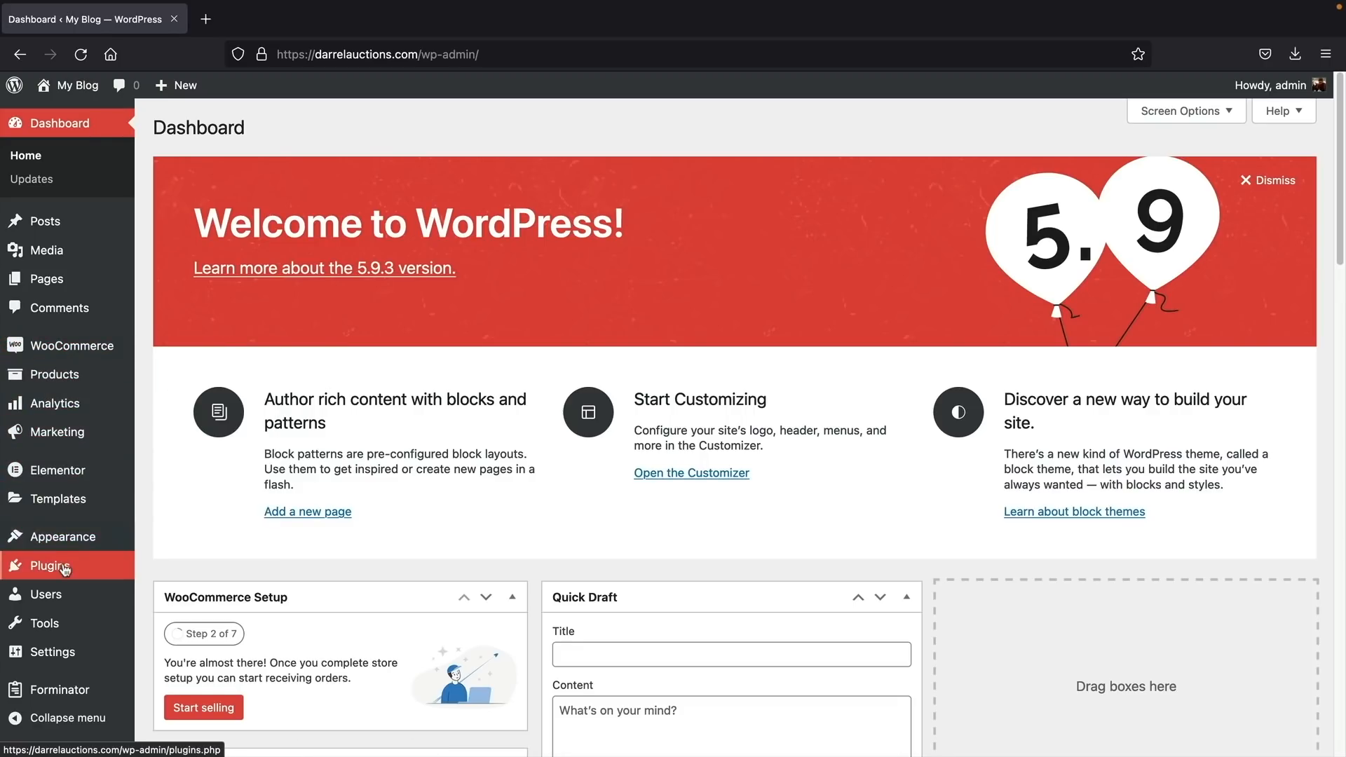
{"action": "mouse_move", "coordinate": [66, 569]}
{"action": "left_click", "coordinate": [194, 601]}
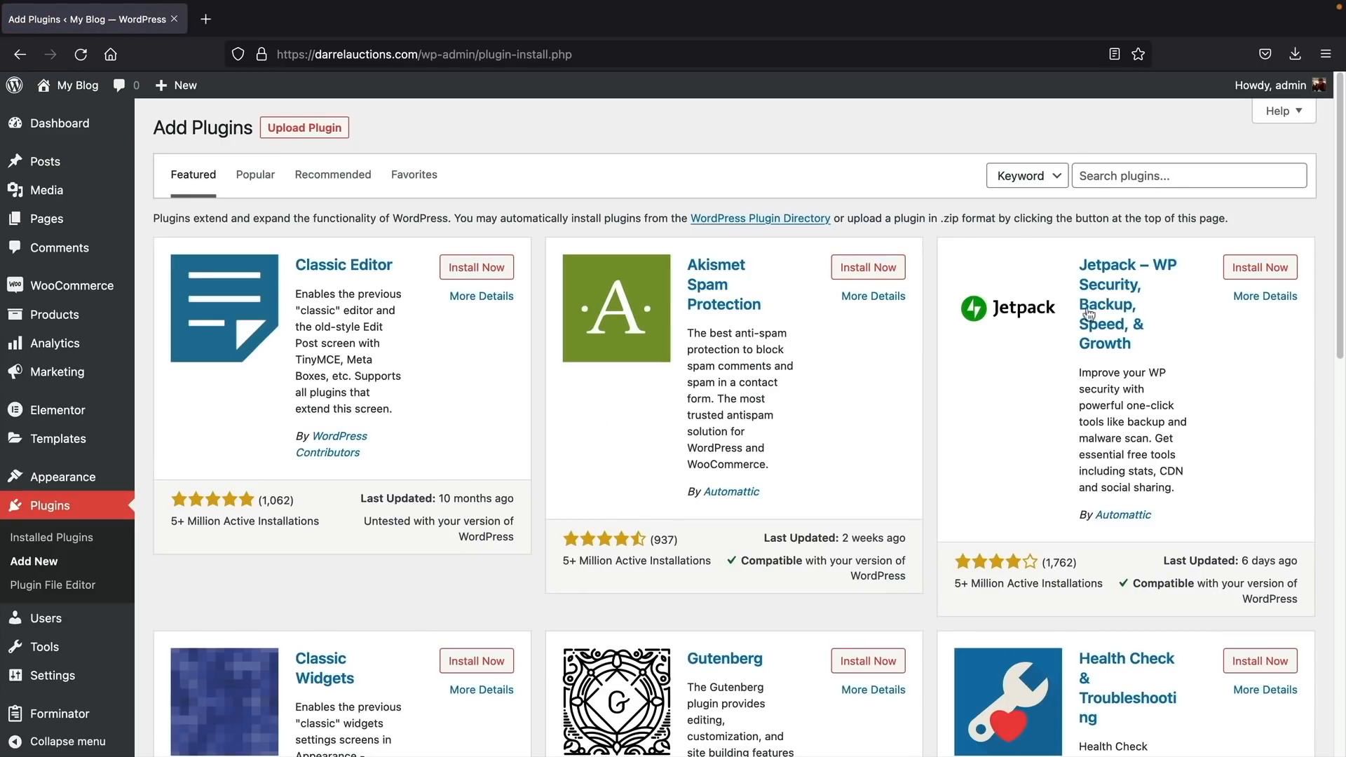
Search plugins for 'woocommerce' and browse the results, with WooCommerce already active
{"action": "left_click", "coordinate": [1140, 175]}
{"action": "type", "text": "woocommerce"}
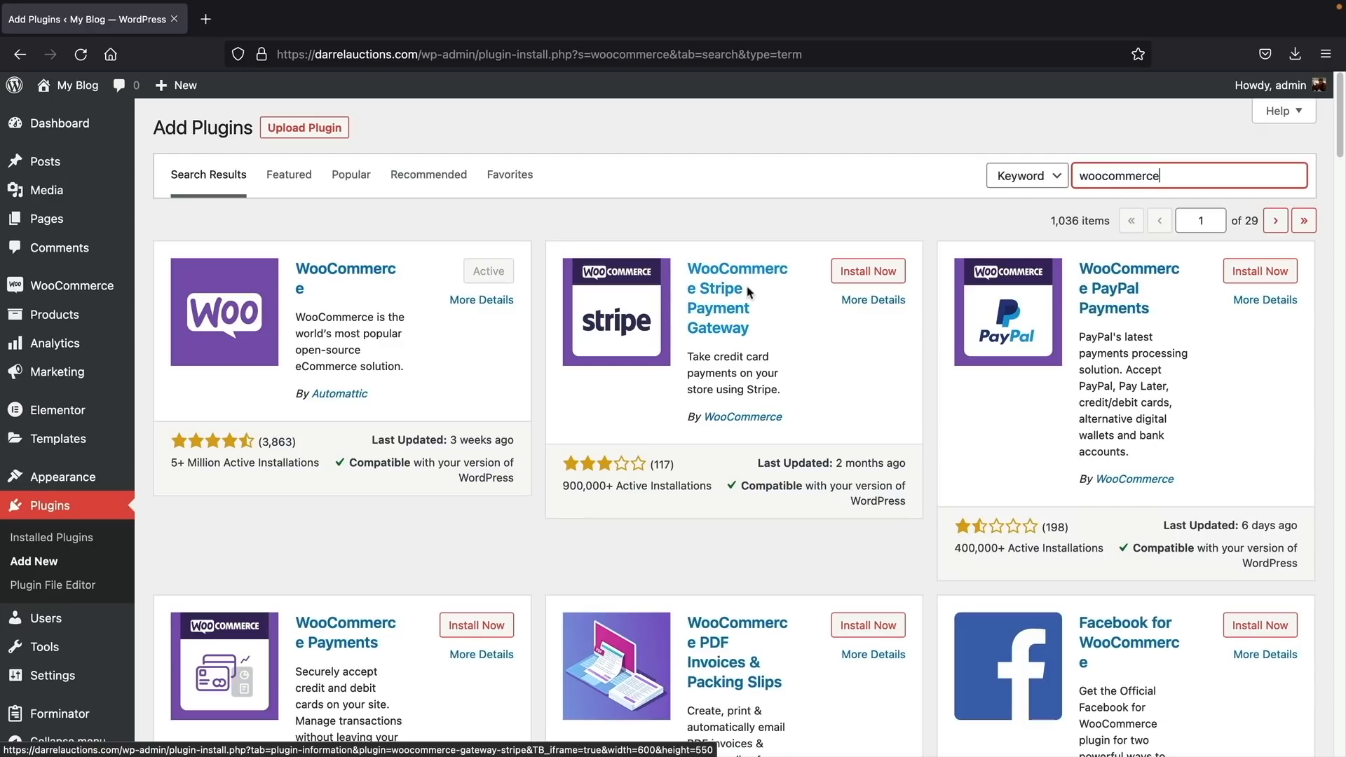
{"action": "scroll", "coordinate": [915, 305], "scroll_direction": "down", "scroll_amount": 7}
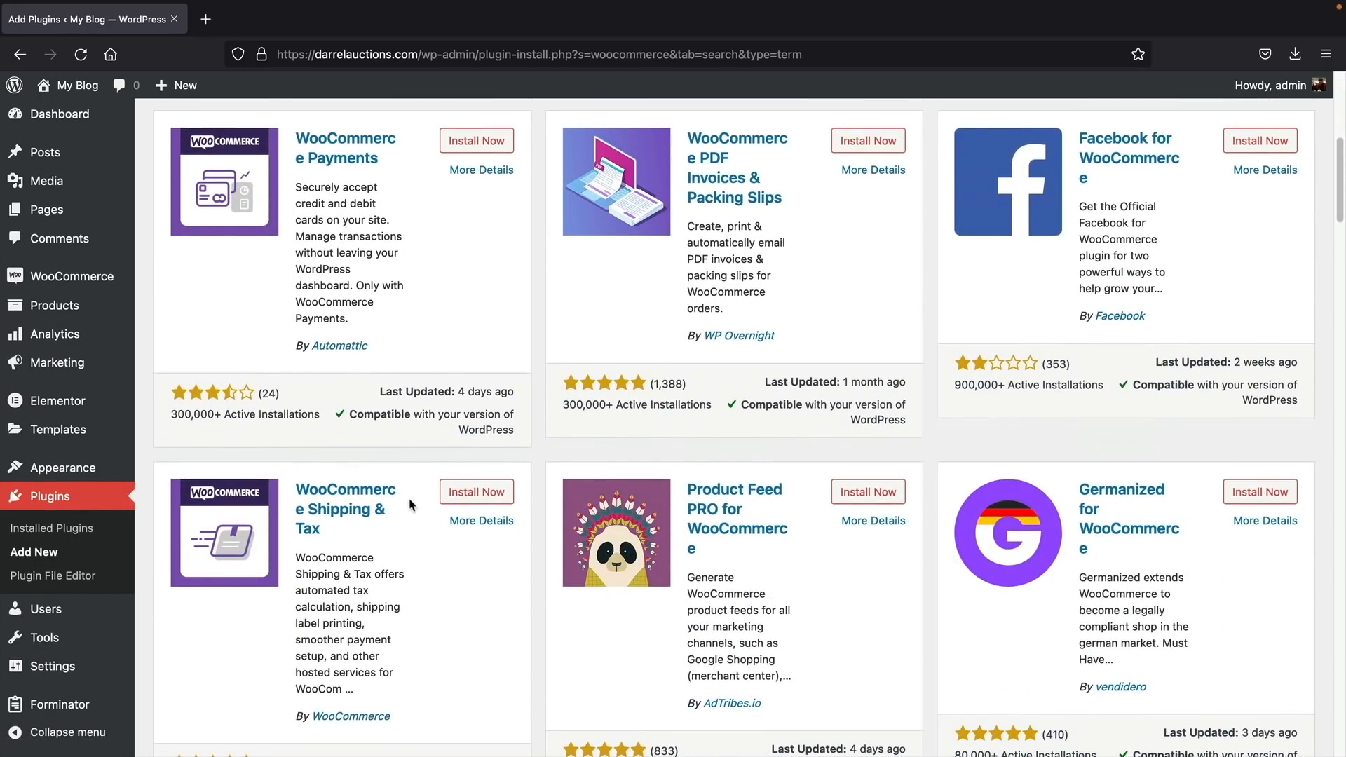
{"action": "scroll", "coordinate": [975, 355], "scroll_direction": "down", "scroll_amount": 8}
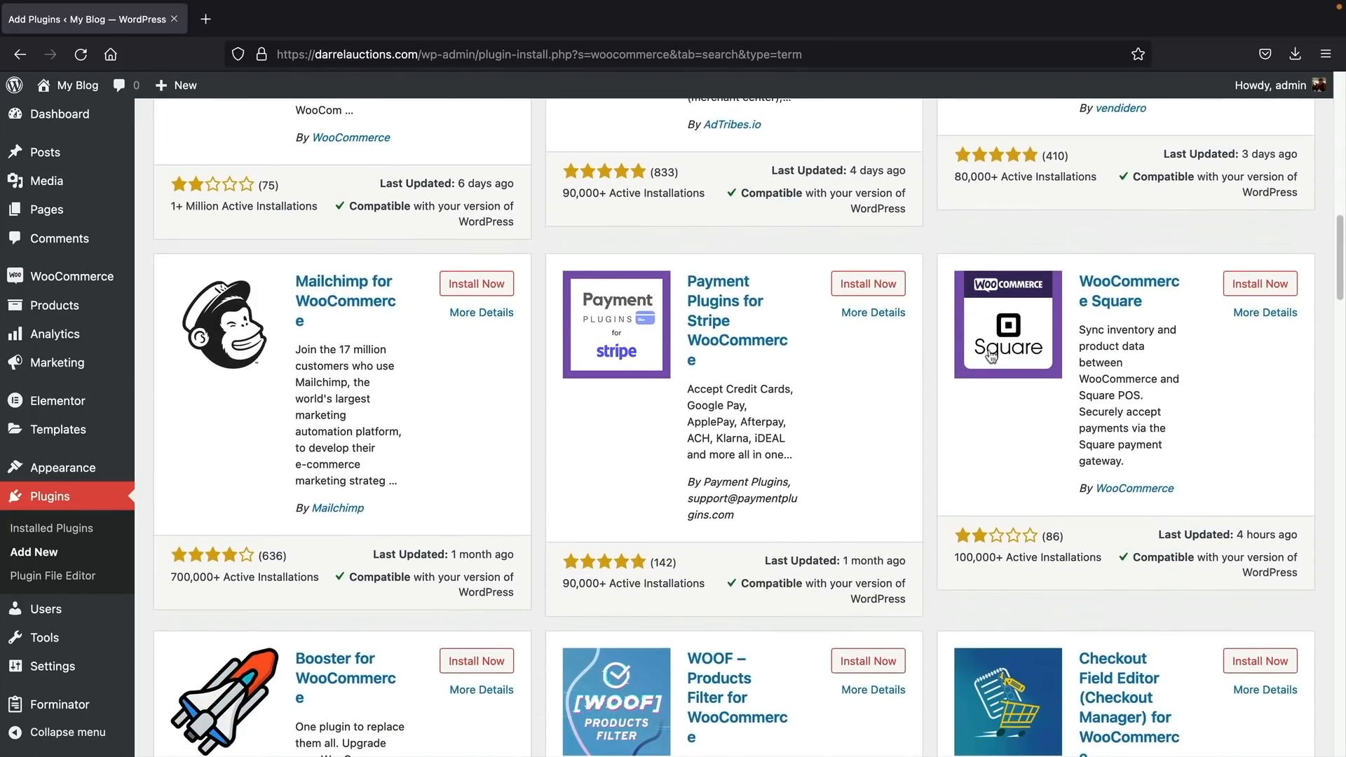
{"action": "scroll", "coordinate": [874, 382], "scroll_direction": "down", "scroll_amount": 2}
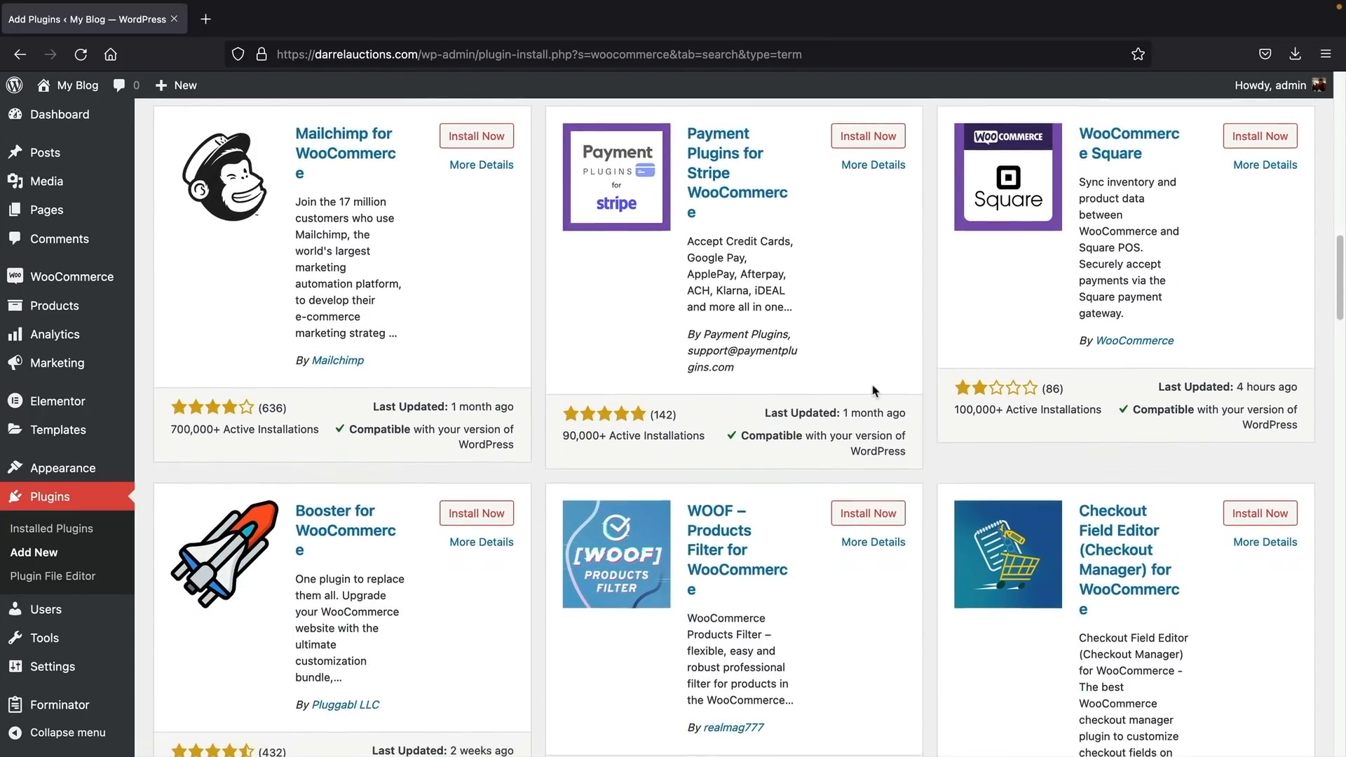
{"action": "scroll", "coordinate": [841, 407], "scroll_direction": "up", "scroll_amount": 18}
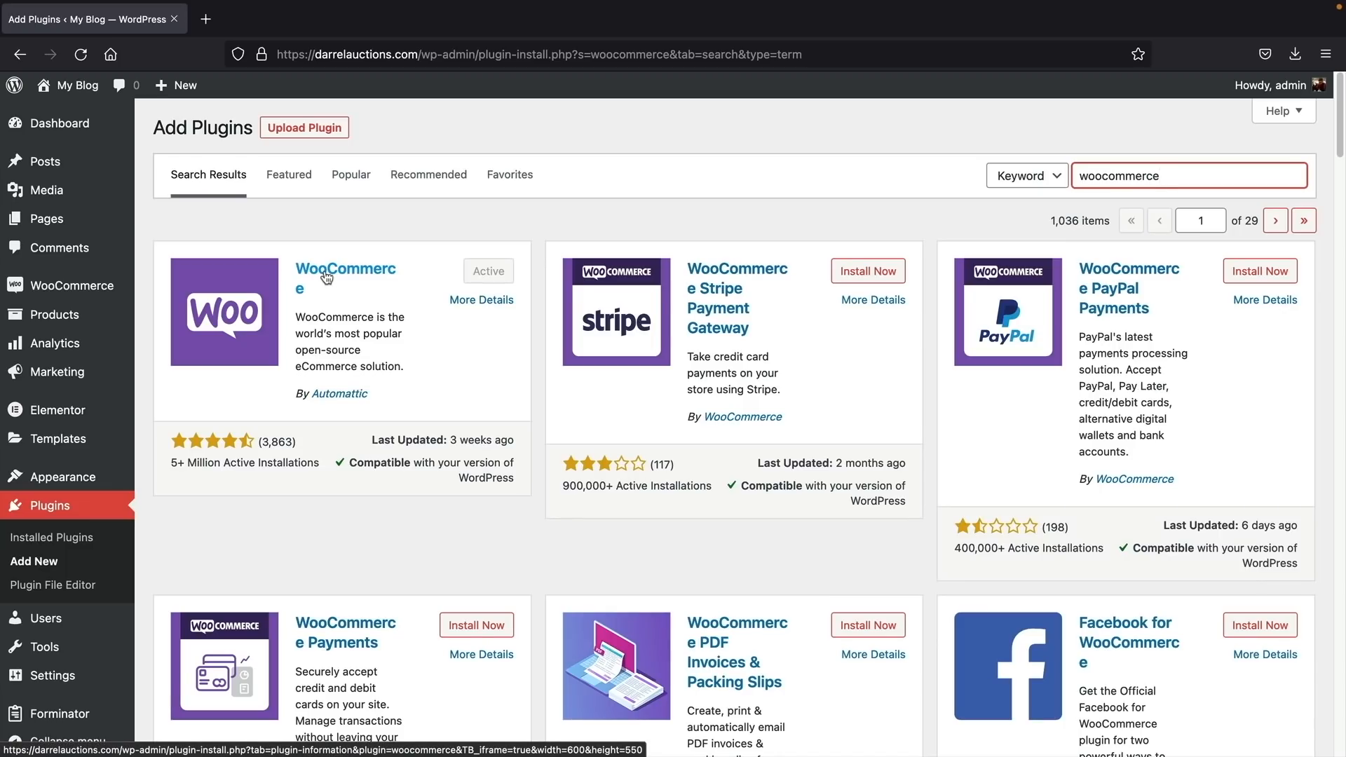
{"action": "mouse_move", "coordinate": [56, 319]}
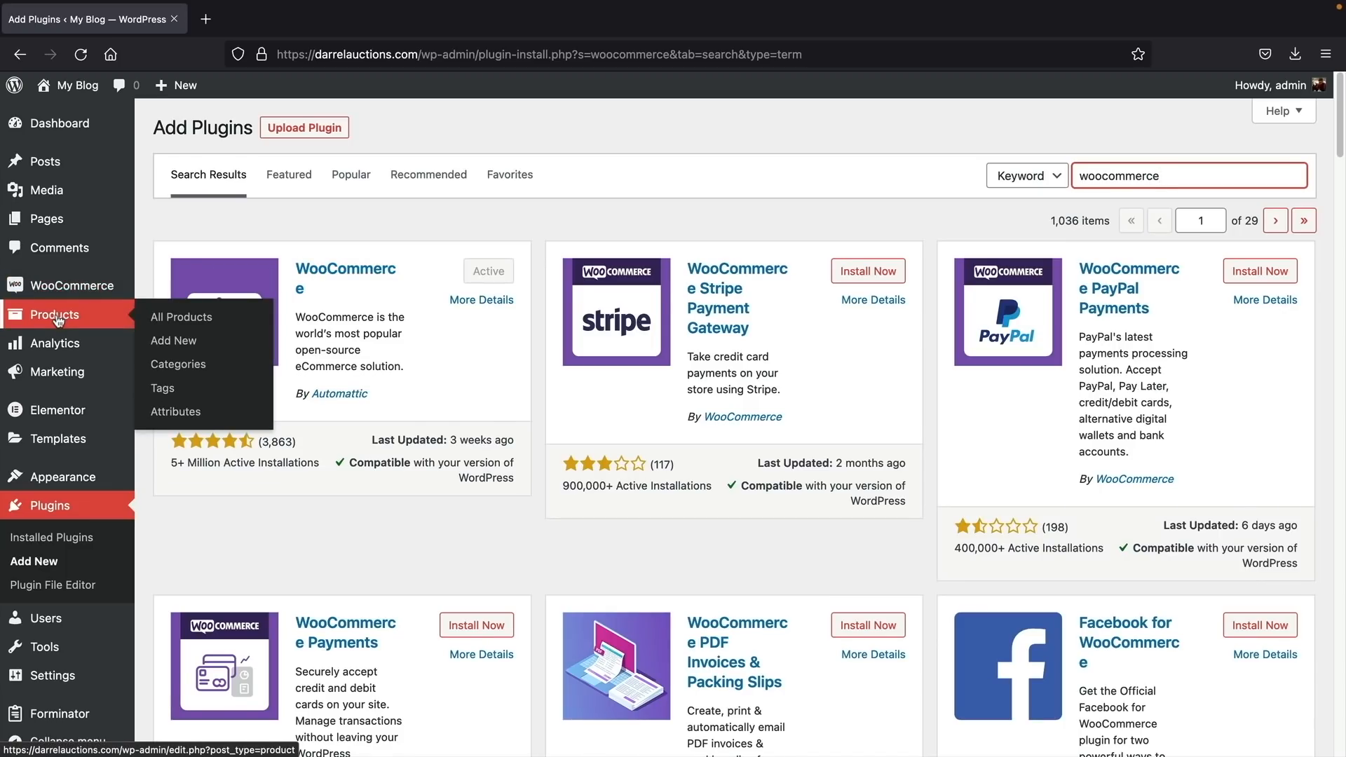
View The Born of APLEX product page and highlight its title, $26.00 price and description
{"action": "left_click", "coordinate": [194, 324]}
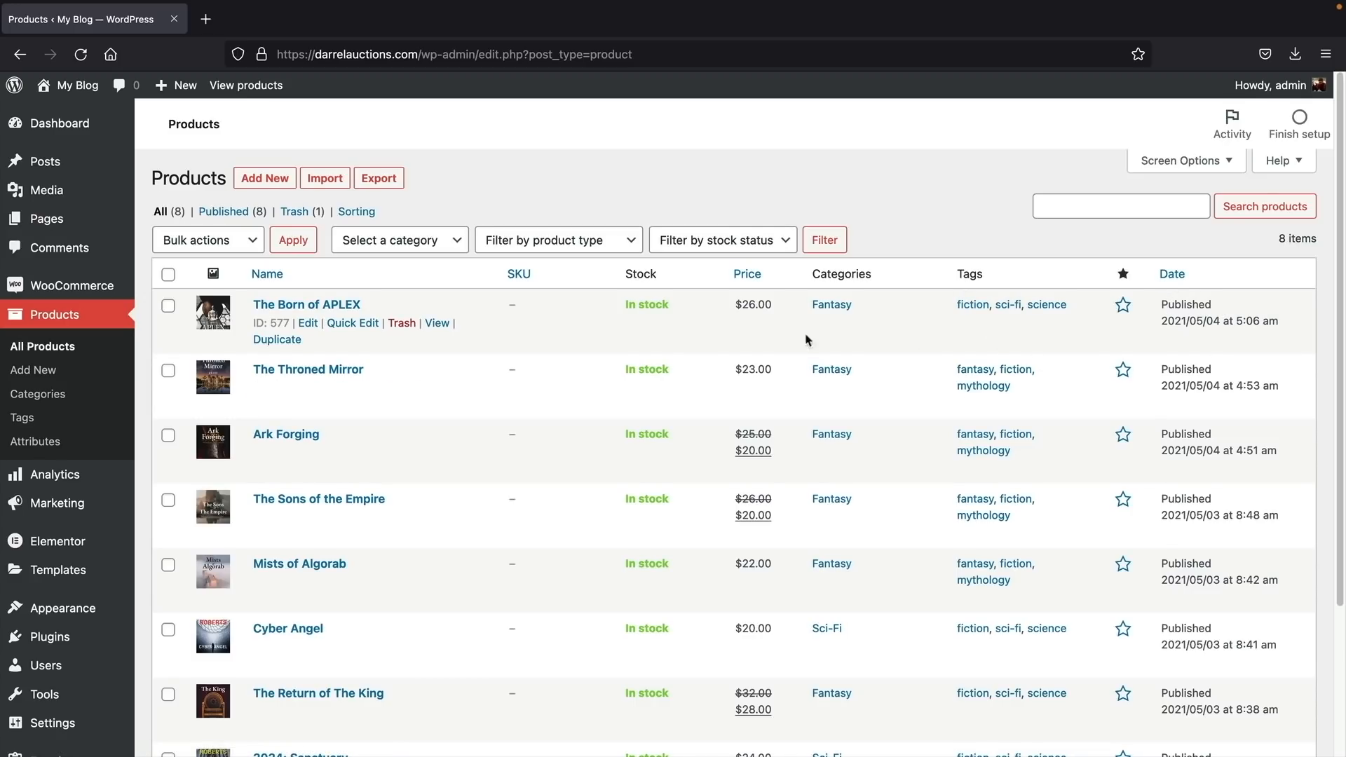
{"action": "left_click", "coordinate": [439, 324]}
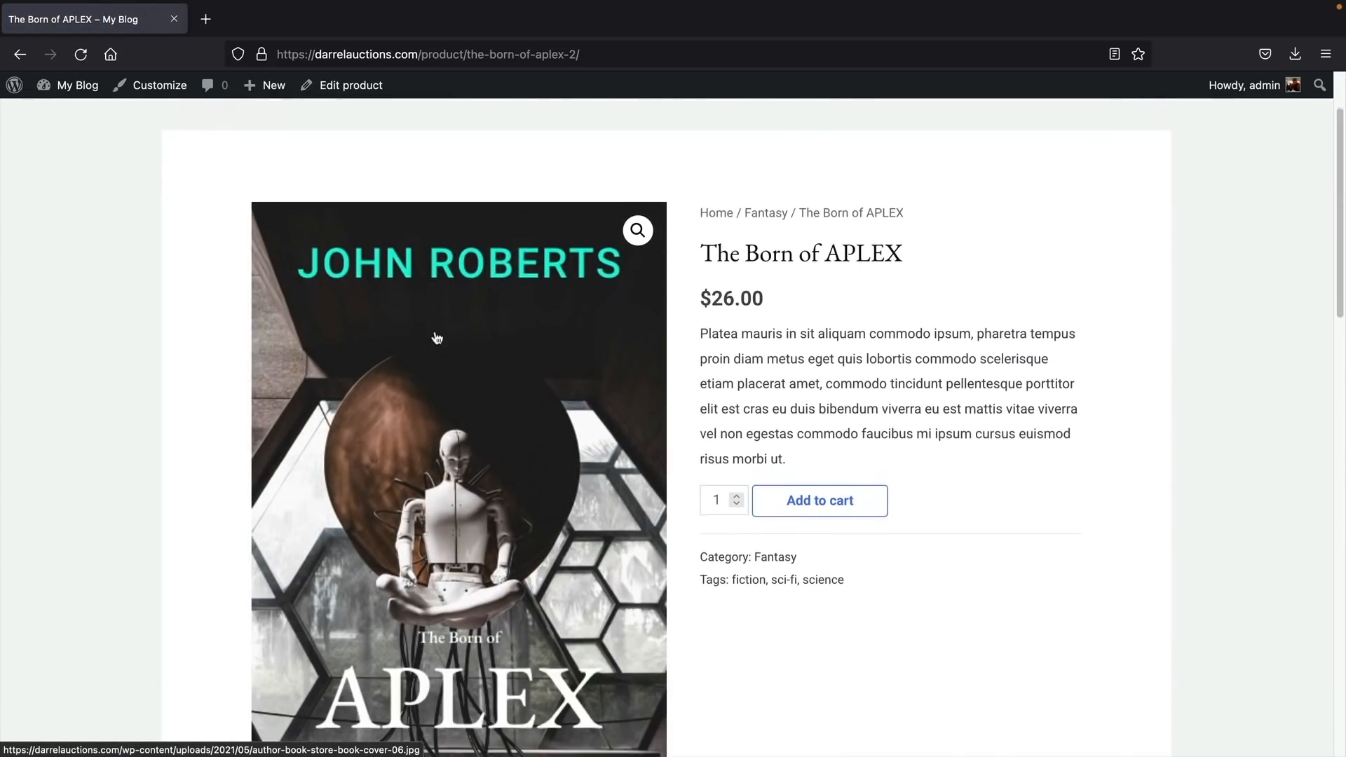
{"action": "scroll", "coordinate": [437, 339], "scroll_direction": "down", "scroll_amount": 1}
{"action": "scroll", "coordinate": [435, 339], "scroll_direction": "down", "scroll_amount": 1}
{"action": "left_click_drag", "start_coordinate": [701, 203], "coordinate": [902, 200]}
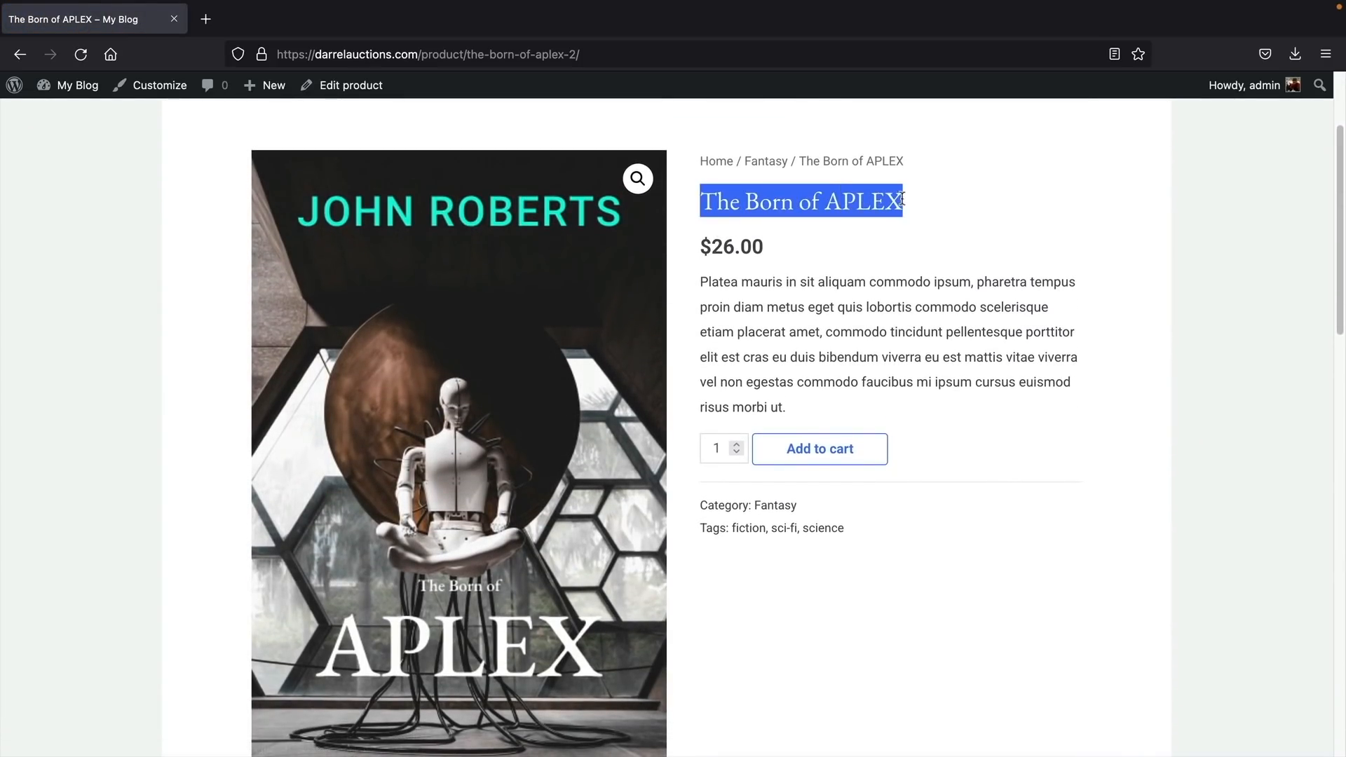
{"action": "left_click_drag", "start_coordinate": [732, 238], "coordinate": [787, 240]}
{"action": "left_click_drag", "start_coordinate": [702, 273], "coordinate": [850, 411]}
{"action": "scroll", "coordinate": [911, 565], "scroll_direction": "down", "scroll_amount": 5}
{"action": "scroll", "coordinate": [897, 547], "scroll_direction": "down", "scroll_amount": 4}
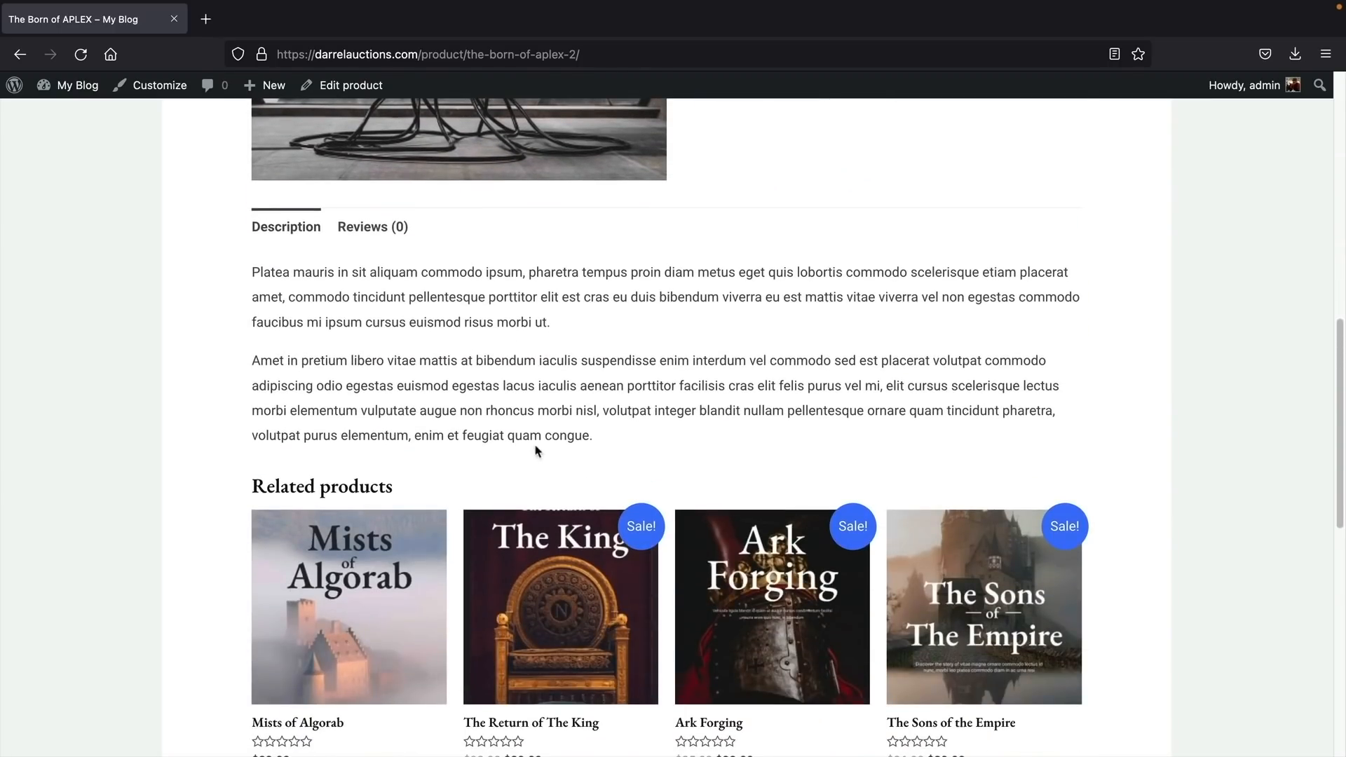
{"action": "left_click_drag", "start_coordinate": [603, 439], "coordinate": [564, 412]}
{"action": "scroll", "coordinate": [710, 284], "scroll_direction": "up", "scroll_amount": 10}
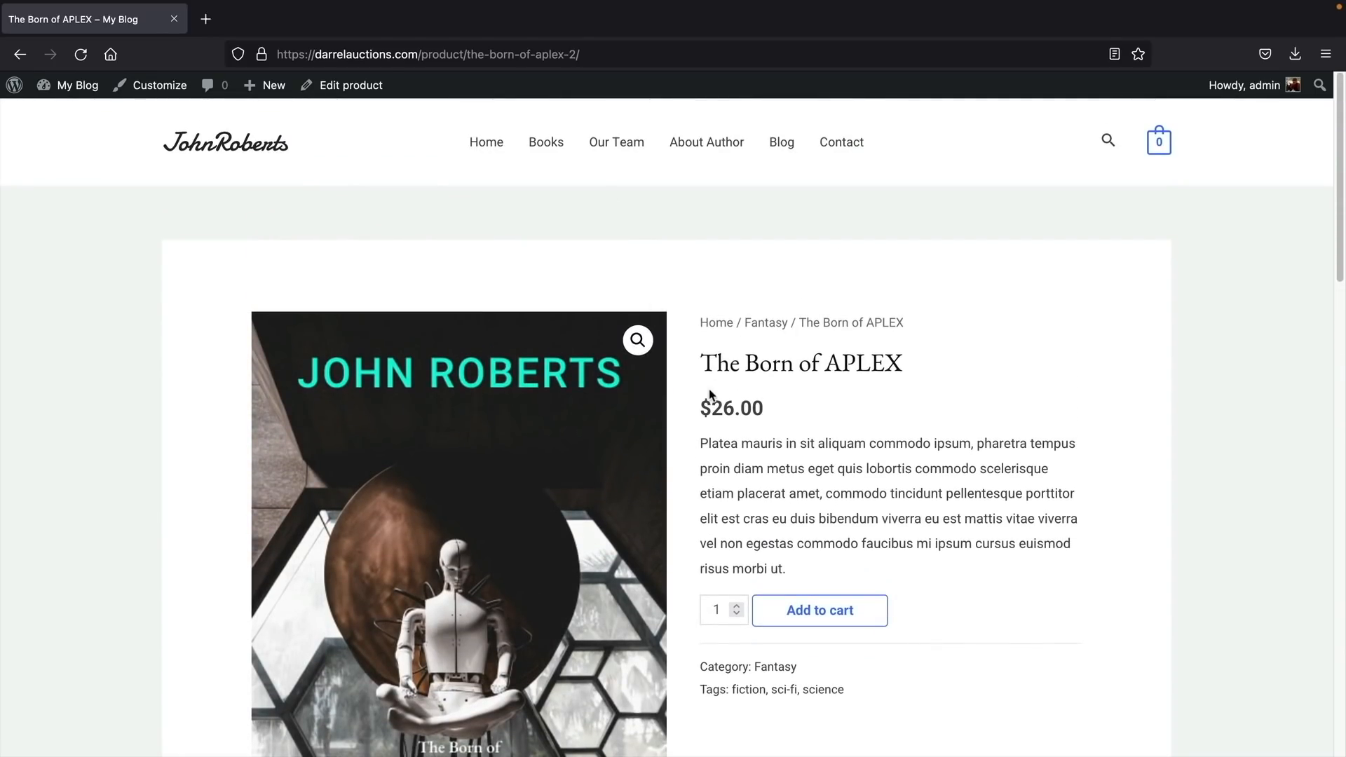
Select all eight products in All Products and trash them with the Move to Trash bulk action
{"action": "mouse_move", "coordinate": [77, 85]}
{"action": "left_click", "coordinate": [80, 117]}
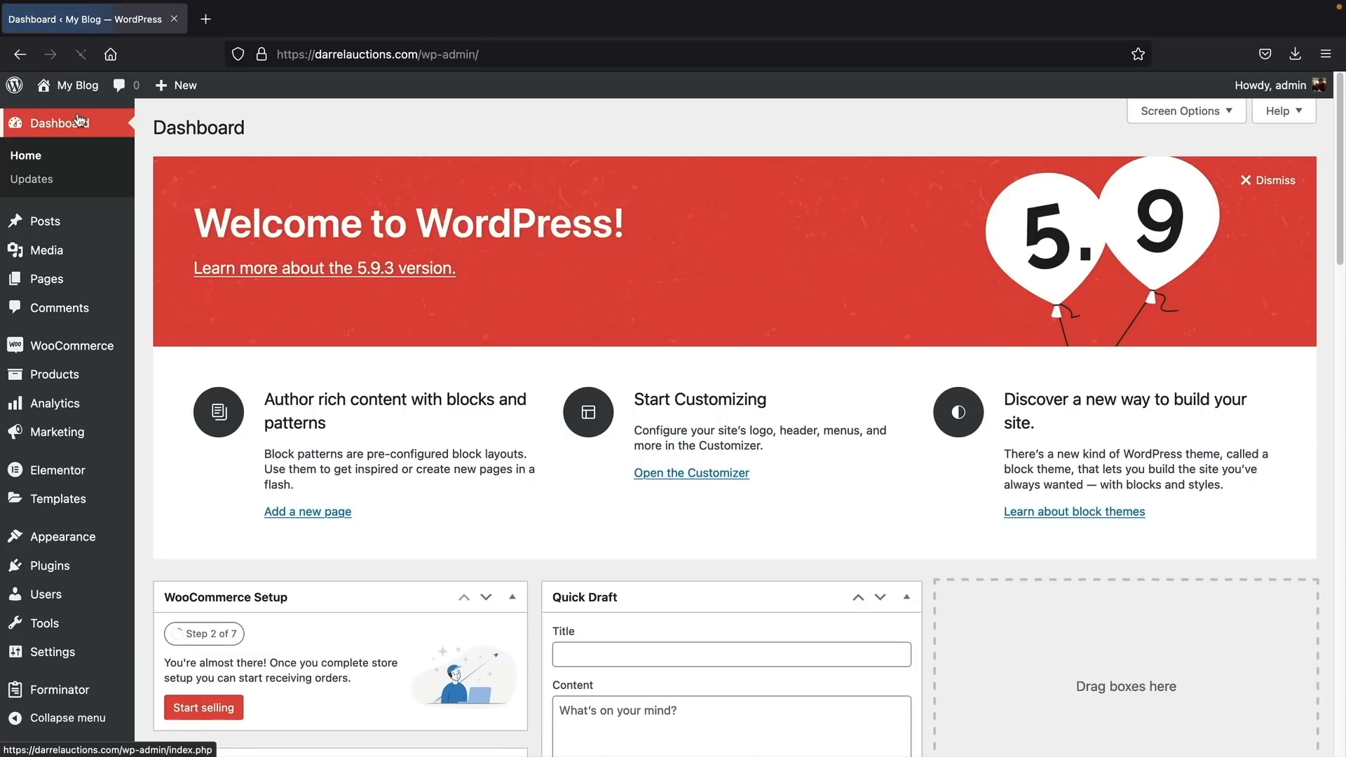
{"action": "mouse_move", "coordinate": [66, 349]}
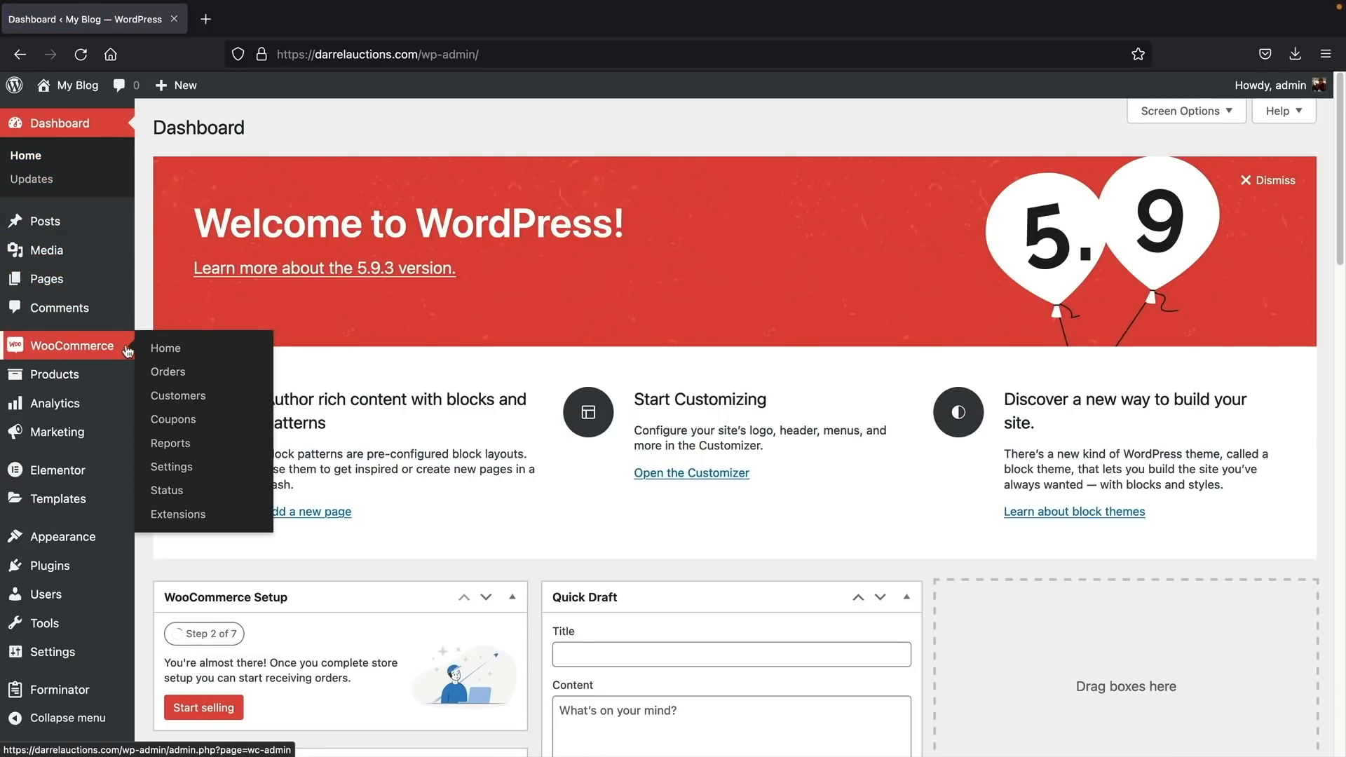
{"action": "mouse_move", "coordinate": [118, 376]}
{"action": "left_click", "coordinate": [186, 377]}
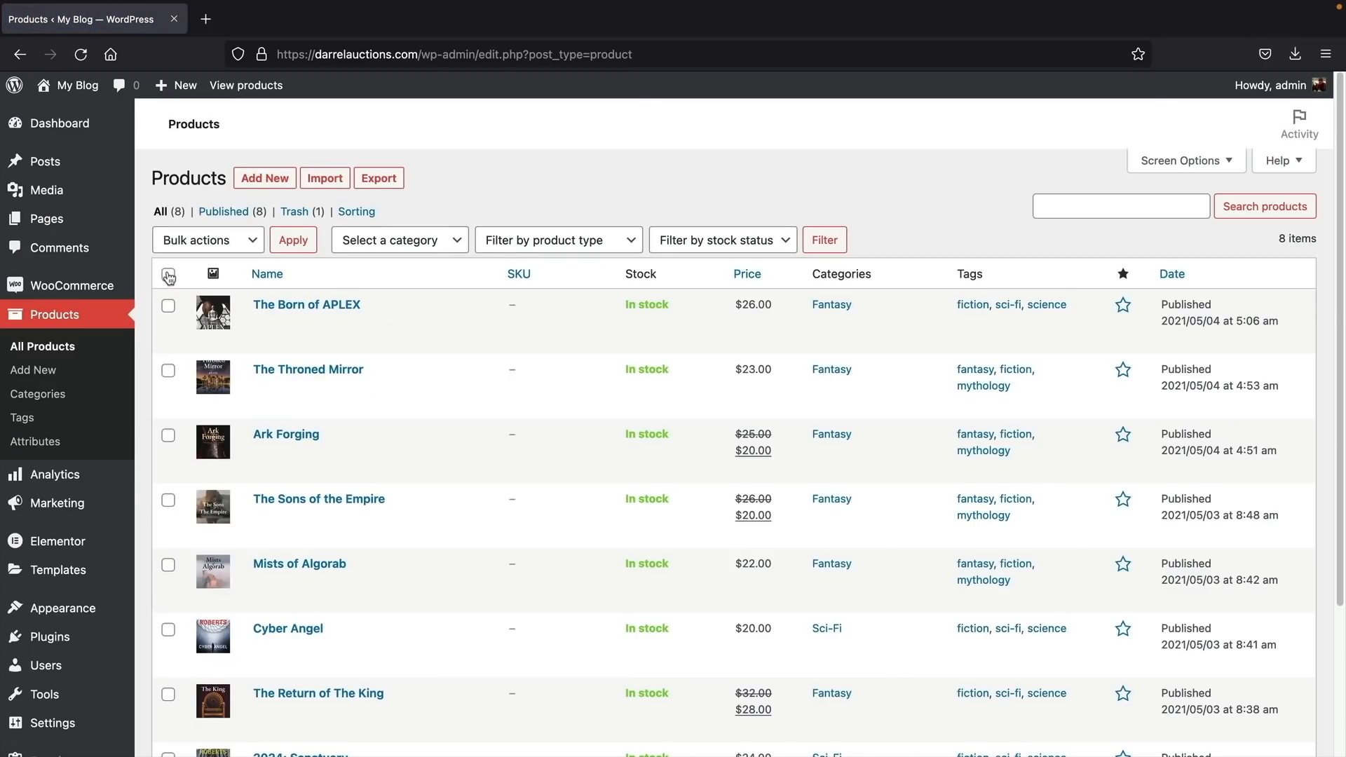
{"action": "left_click", "coordinate": [168, 274]}
{"action": "left_click", "coordinate": [195, 237]}
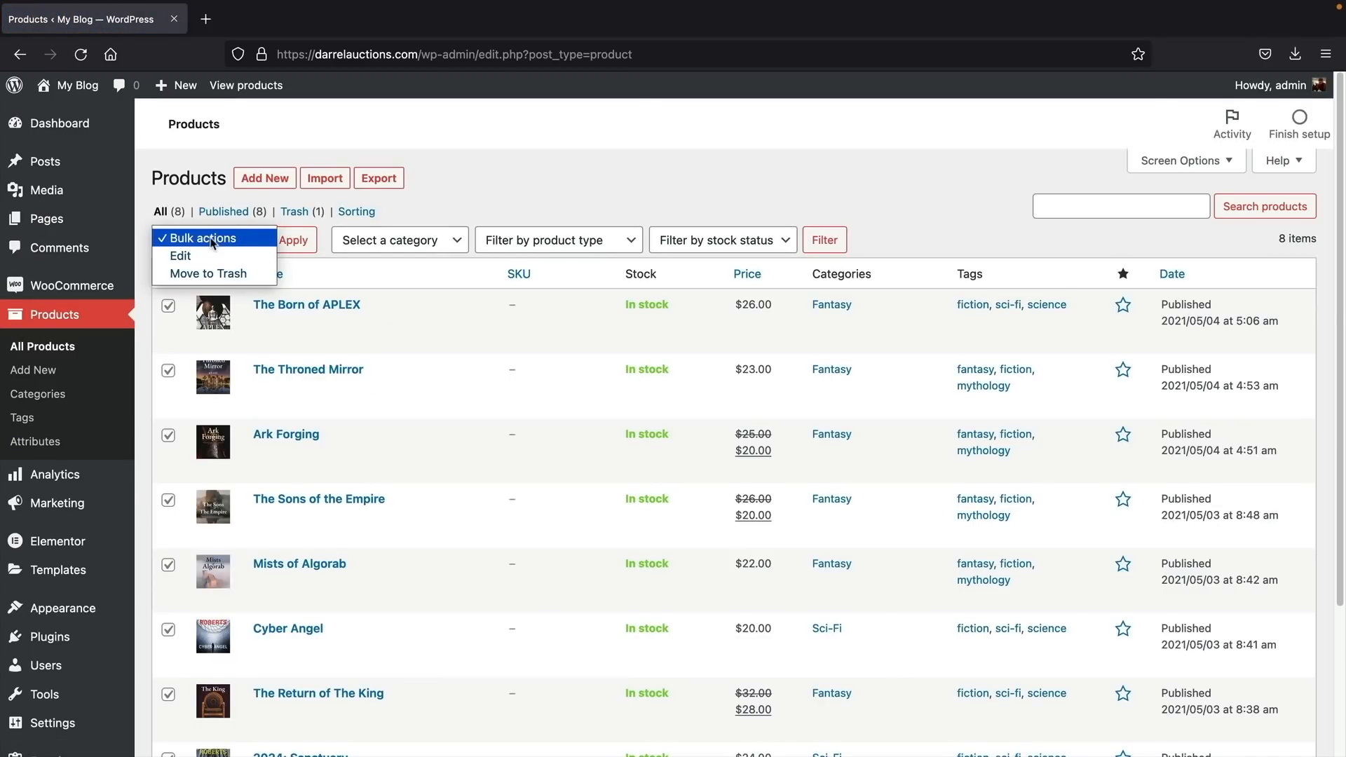
{"action": "left_click", "coordinate": [202, 277]}
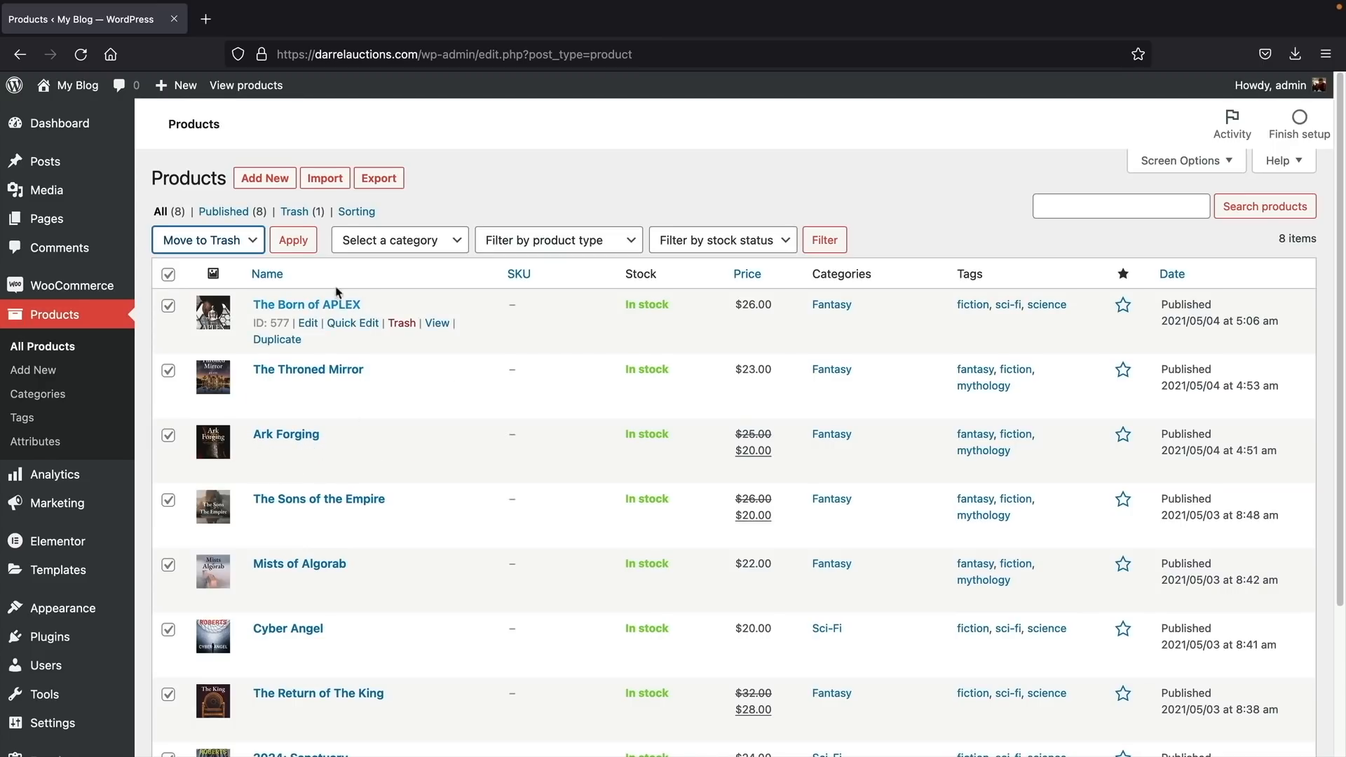
{"action": "left_click", "coordinate": [295, 243]}
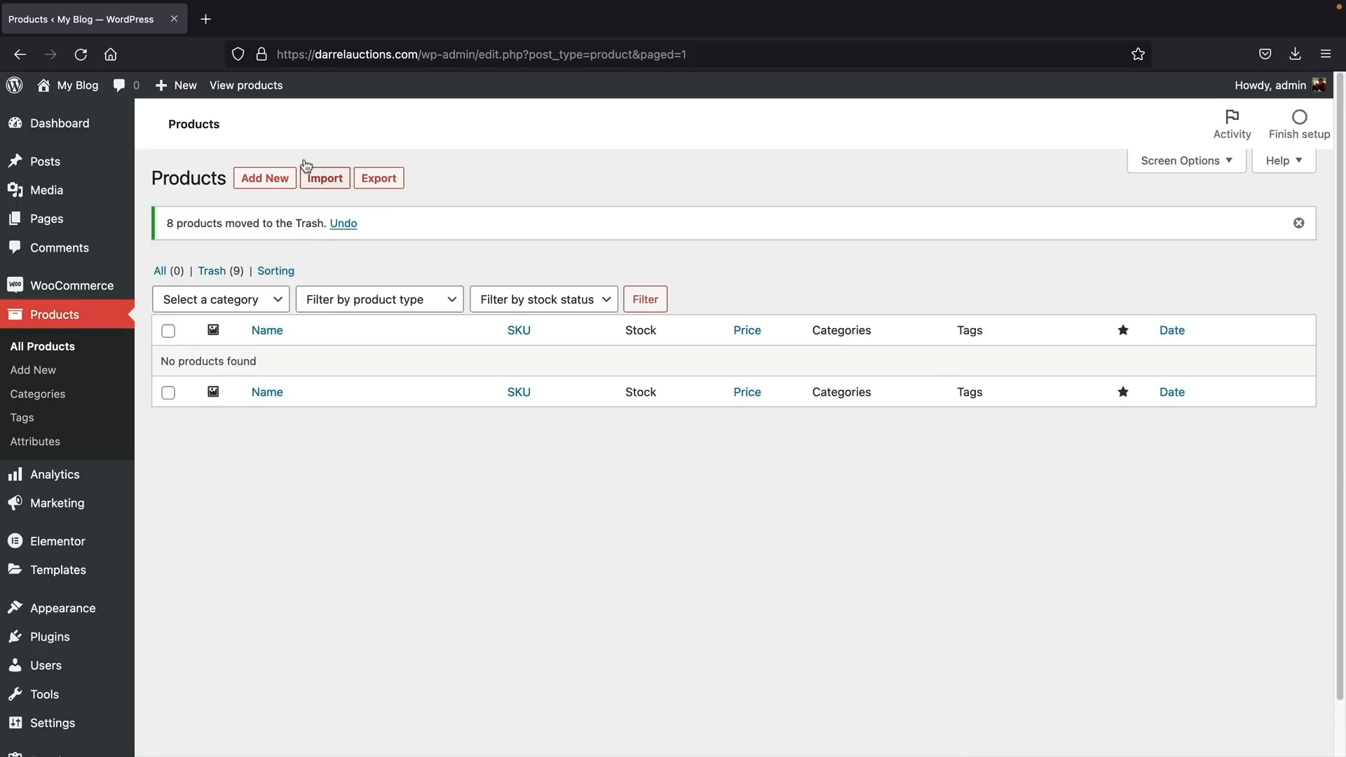
Start a new product named 'Get Rich Quick'
{"action": "left_click", "coordinate": [263, 184]}
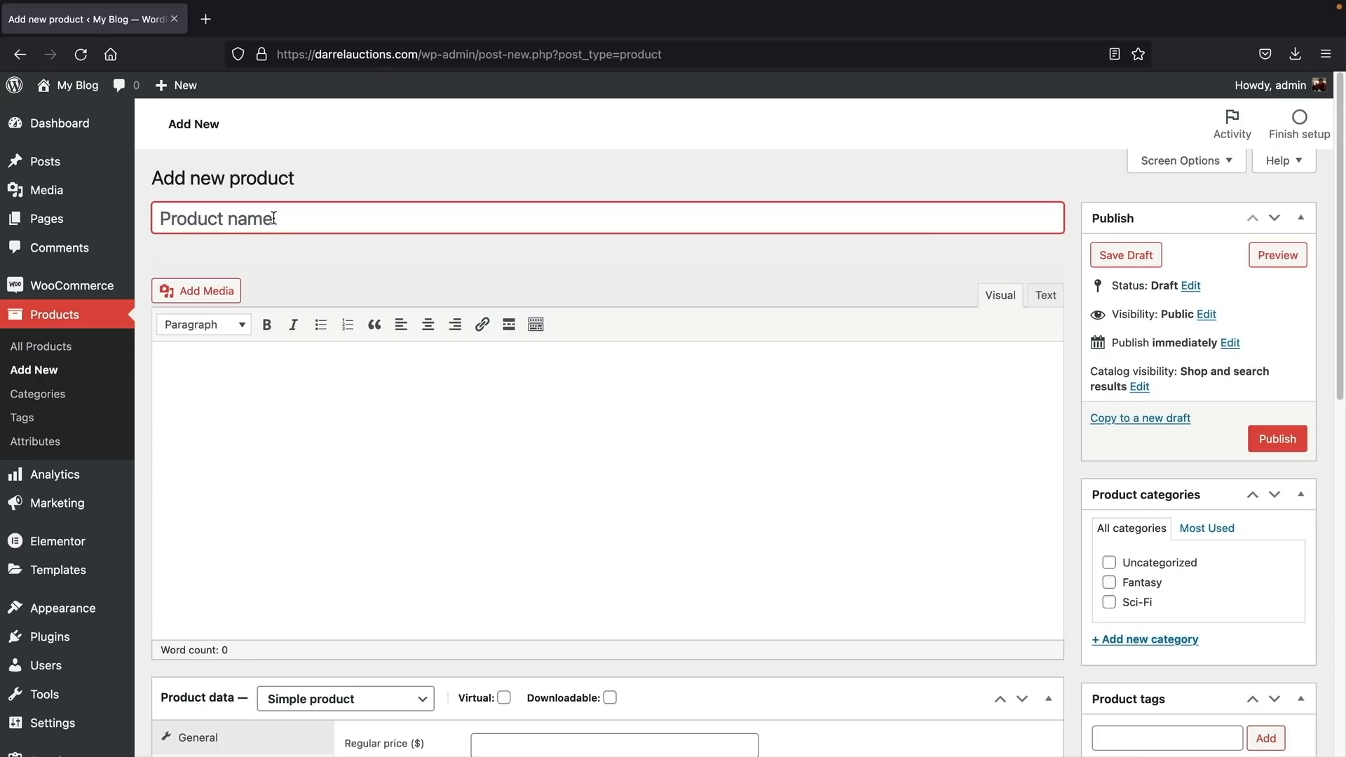
{"action": "type", "text": "Ger "}
{"action": "type", "text": "t Rich "}
{"action": "type", "text": "B"}
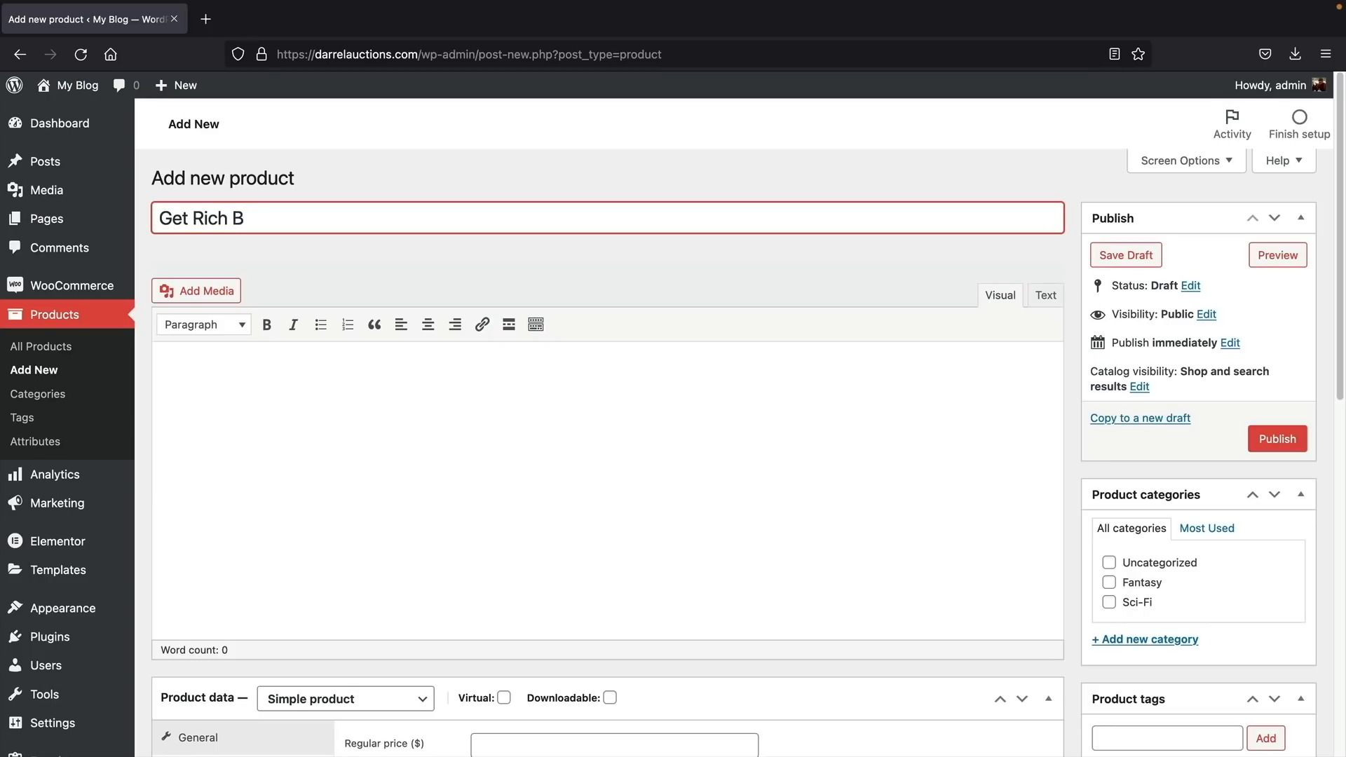
{"action": "key", "text": "BackSpace"}
{"action": "type", "text": "Quick"}
Paste a 91-word Lorem Ipsum paragraph as the product description
{"action": "left_click", "coordinate": [259, 381]}
{"action": "scroll", "coordinate": [265, 369], "scroll_direction": "down", "scroll_amount": 1}
{"action": "scroll", "coordinate": [264, 368], "scroll_direction": "down", "scroll_amount": 2}
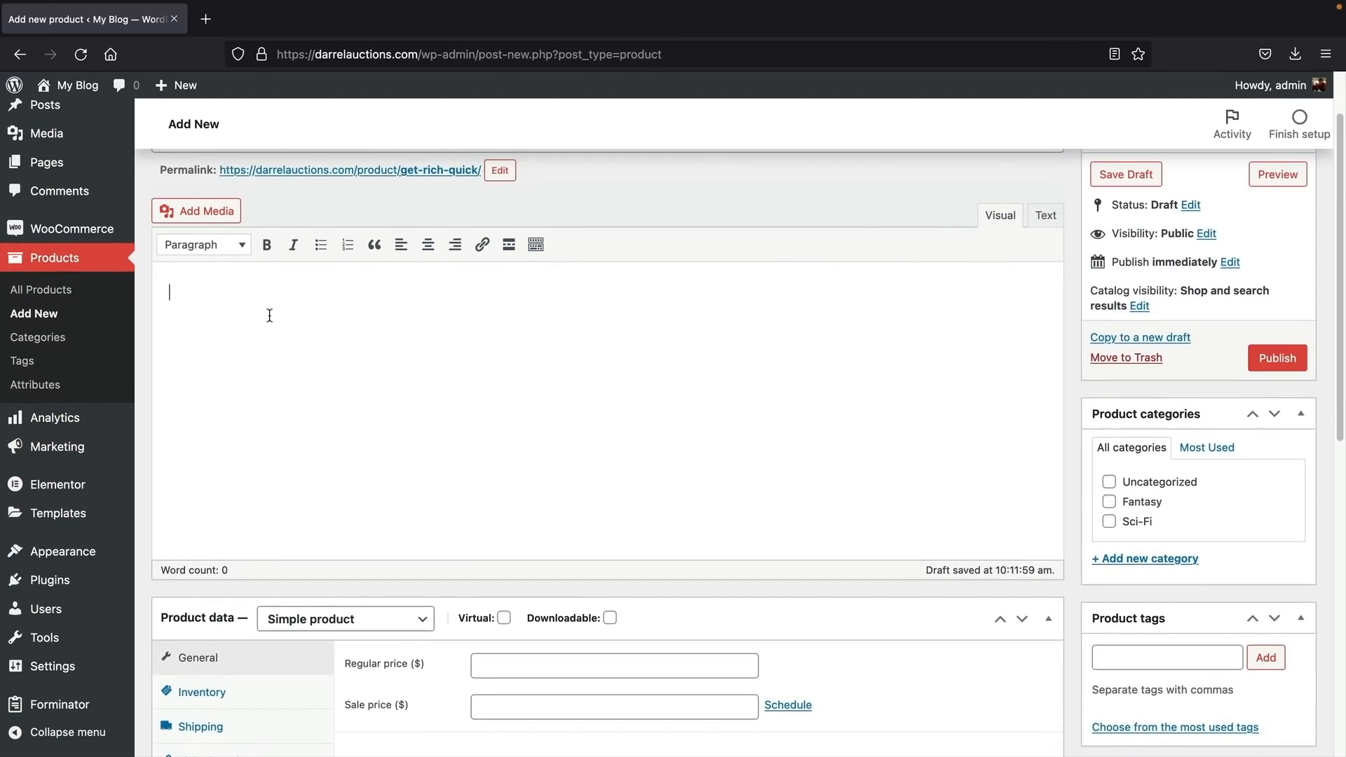
{"action": "scroll", "coordinate": [239, 326], "scroll_direction": "up", "scroll_amount": 1}
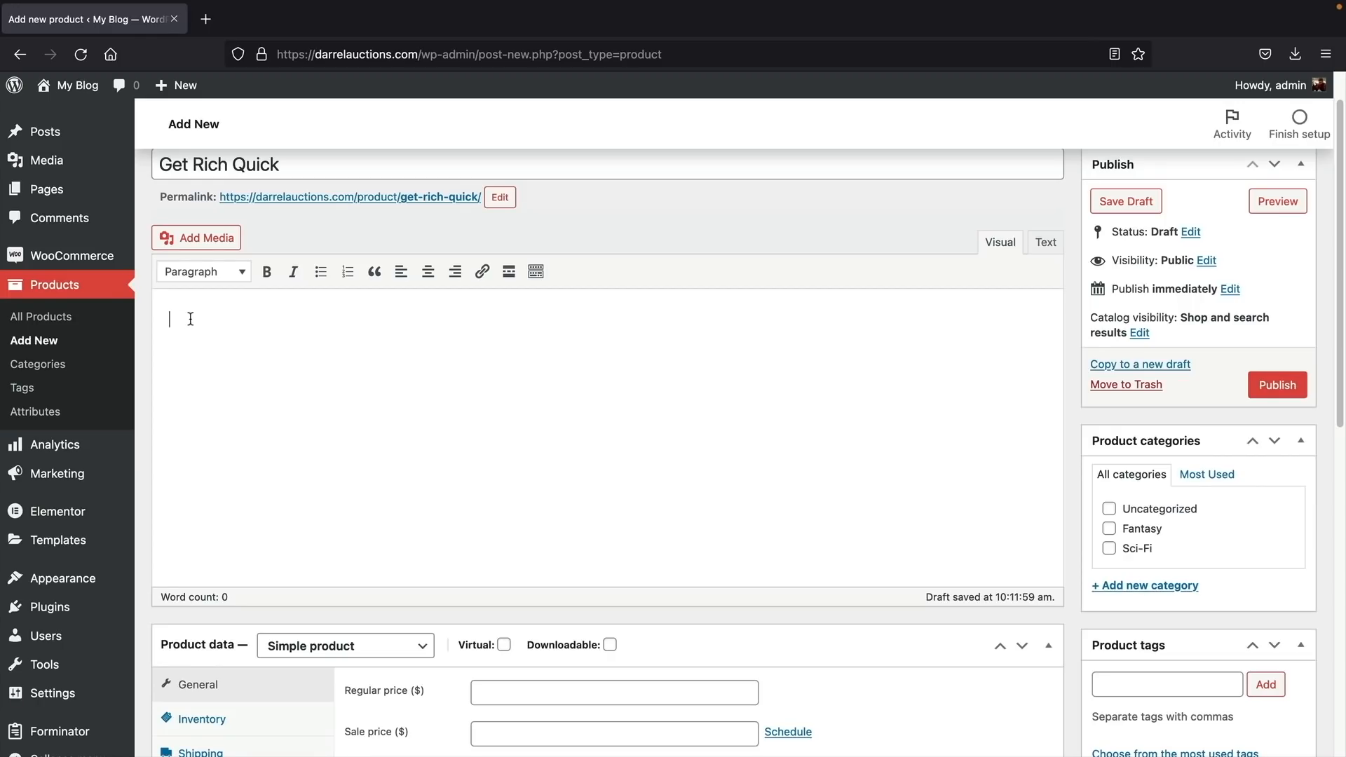
{"action": "type", "text": "Lorem Ipsum is simply dummy text of the printing and typesetting industry. Lorem Ipsum has been the industry's standard dummy text ever since the 1500s, when an unknown printer took a galley of type and scrambled it to make a type specimen book. It has survived not only five centuries, but also the leap into electronic typesetting, remaining essentially unchanged. It was popularised in the 1960s with the release of Letraset sheets containing Lorem Ipsum passages, and more recently with desktop publishing software like Aldus PageMaker including versions of Lorem Ipsum."}
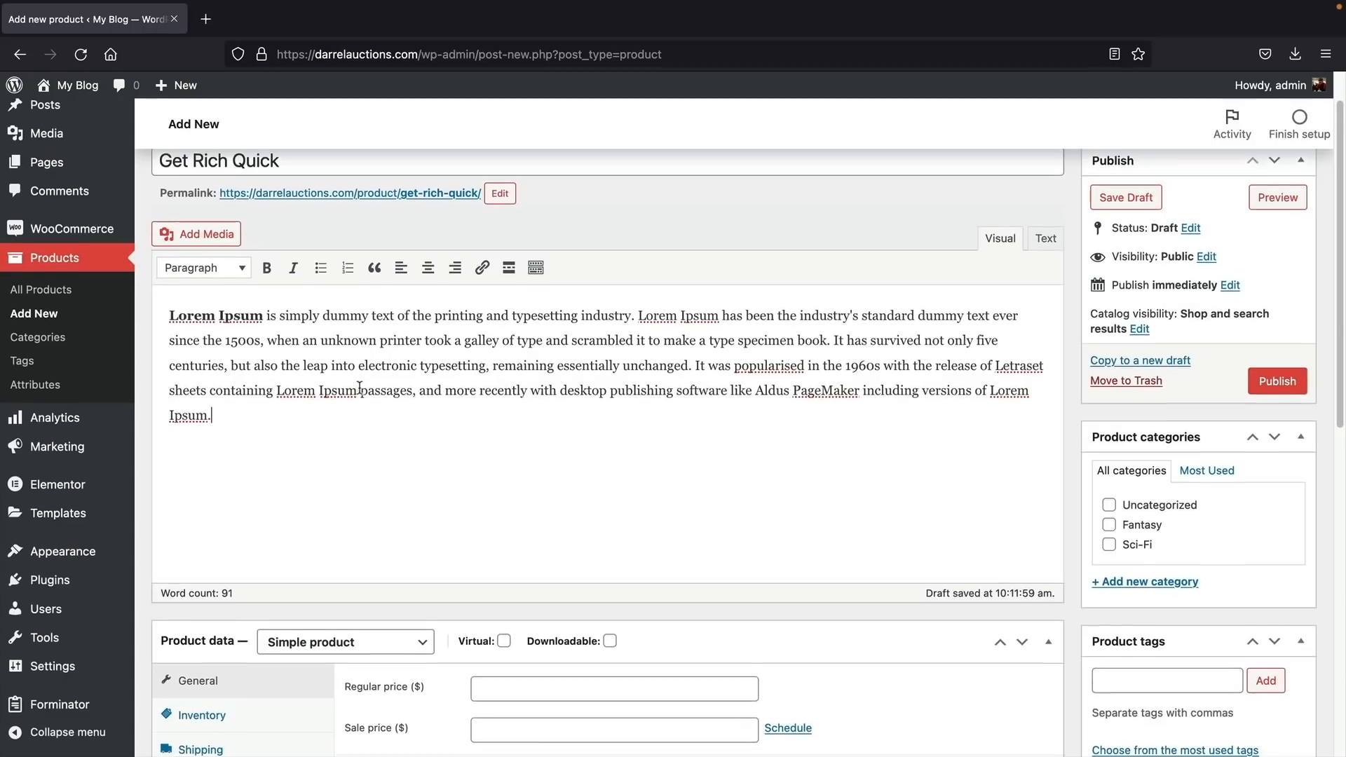
{"action": "scroll", "coordinate": [367, 385], "scroll_direction": "down", "scroll_amount": 4}
{"action": "scroll", "coordinate": [367, 396], "scroll_direction": "down", "scroll_amount": 3}
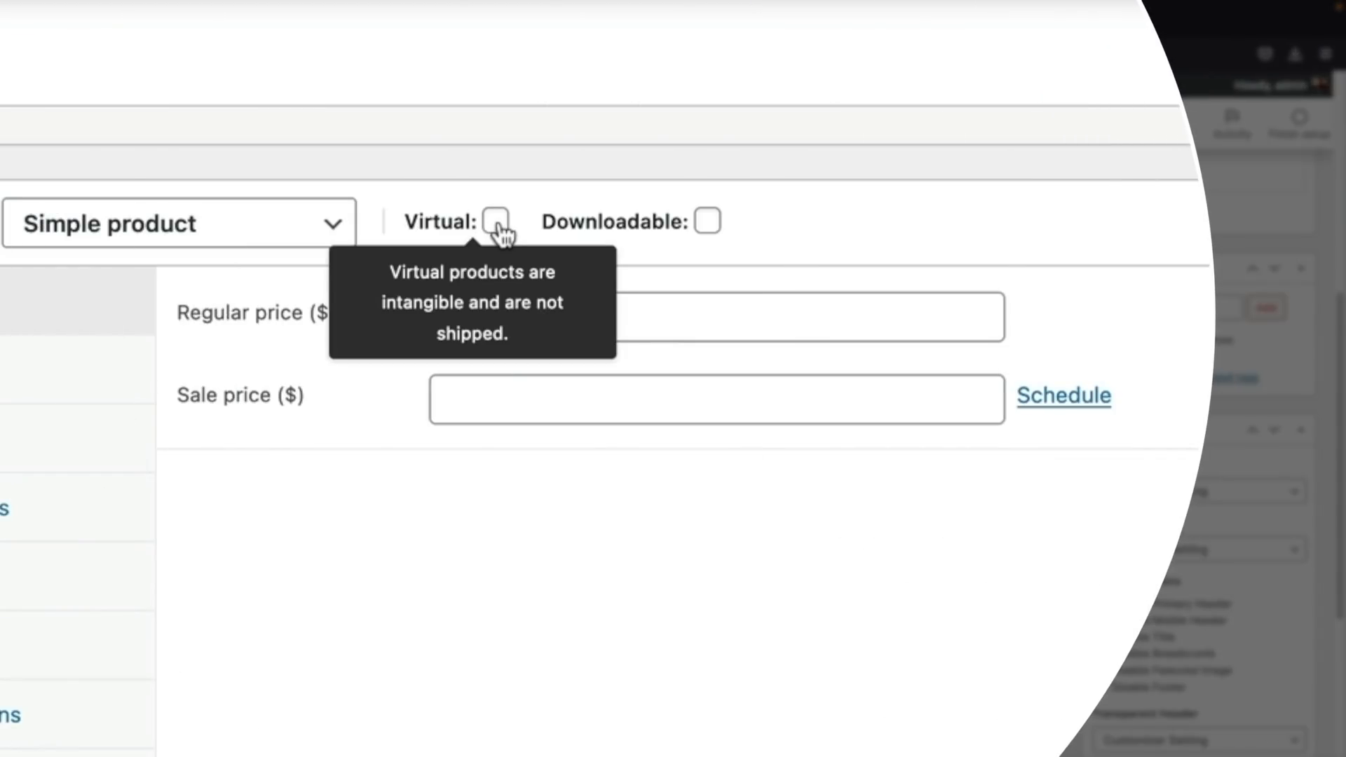
Make the product virtual and downloadable, priced $299 regular and $199 sale
{"action": "left_click", "coordinate": [504, 268]}
{"action": "left_click", "coordinate": [708, 223]}
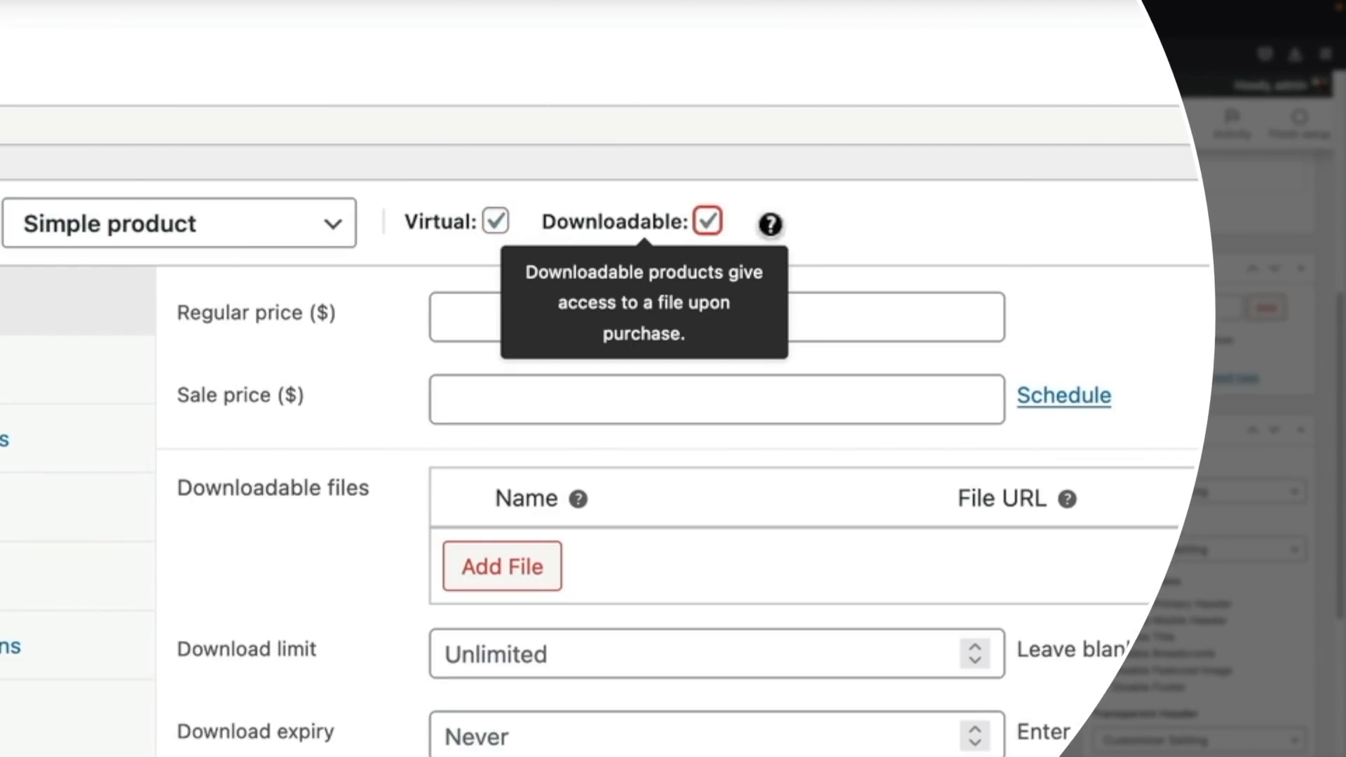
{"action": "left_click", "coordinate": [707, 317]}
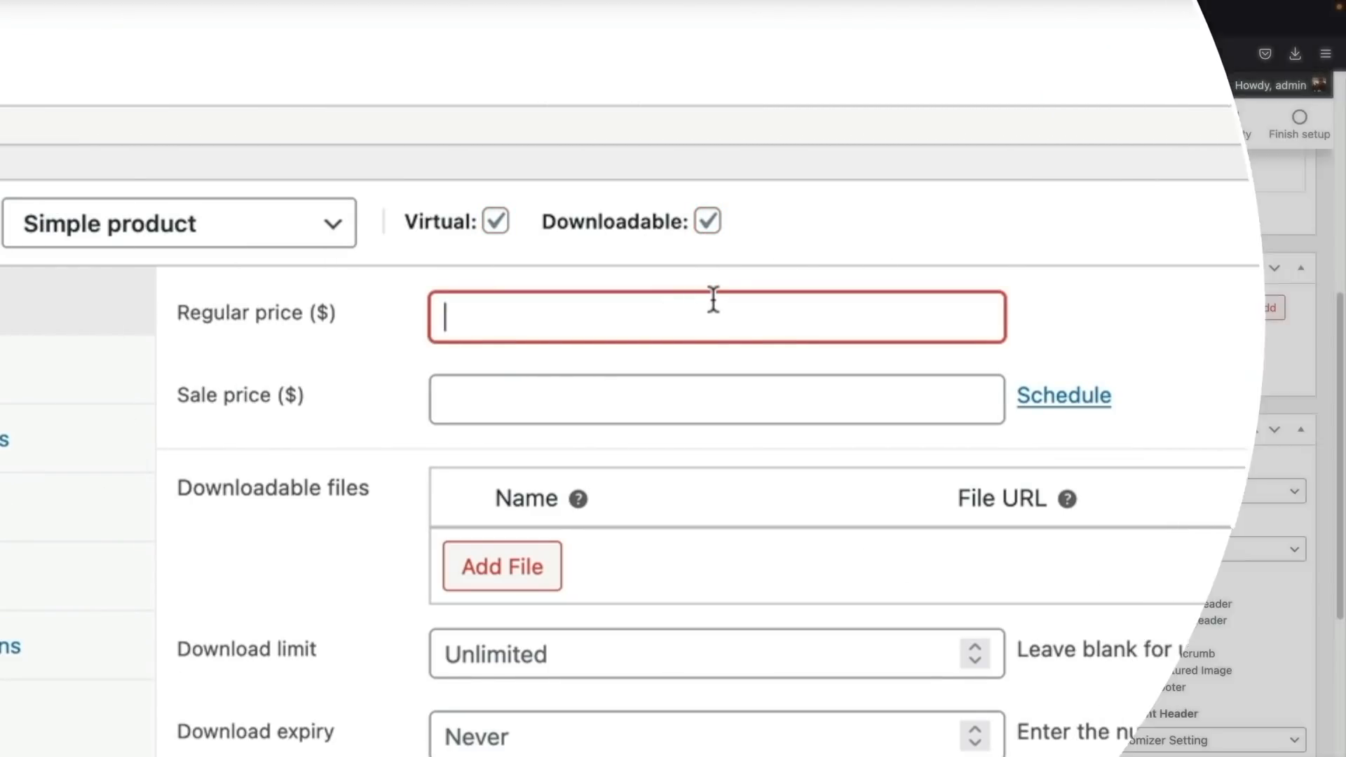
{"action": "type", "text": "299"}
{"action": "key", "text": "Tab"}
{"action": "type", "text": "199"}
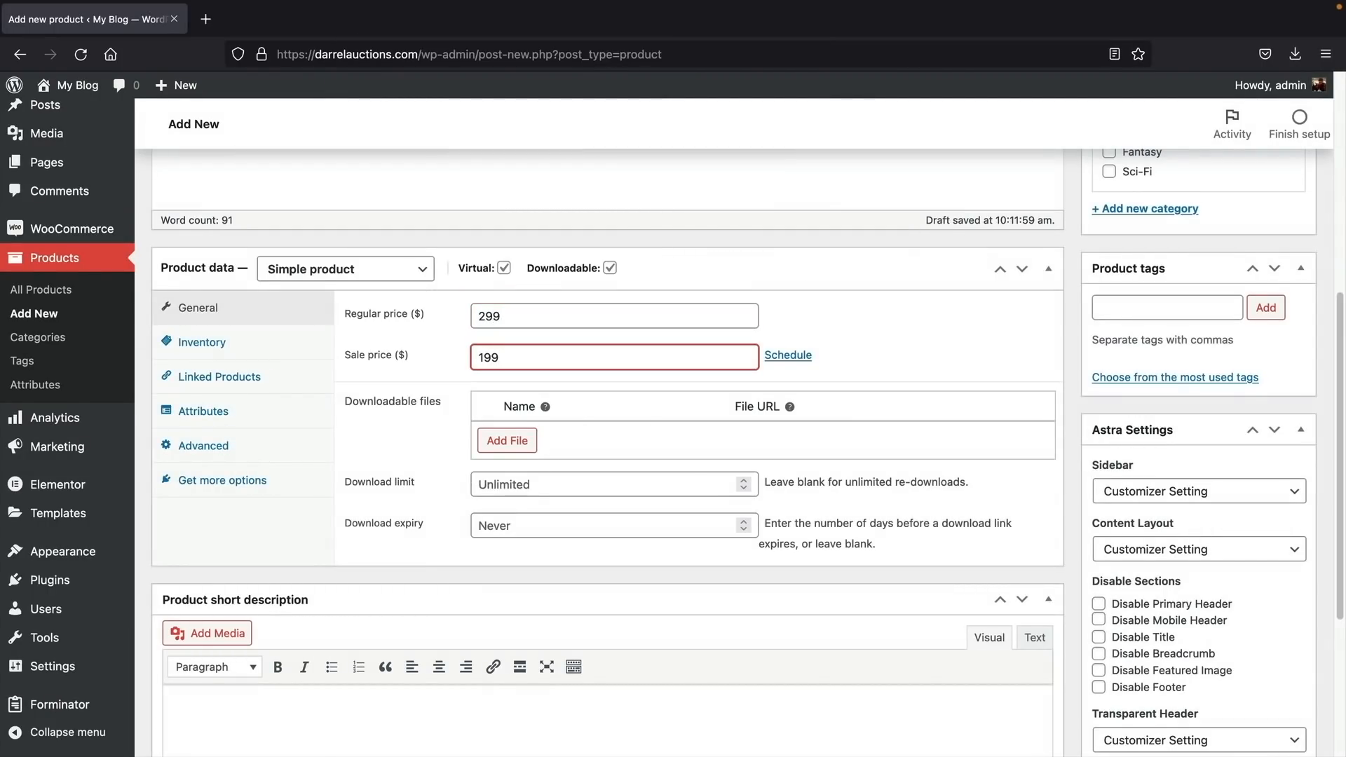
Remove the sale schedule dates, add a downloadable file row and open its file chooser
{"action": "left_click", "coordinate": [790, 356]}
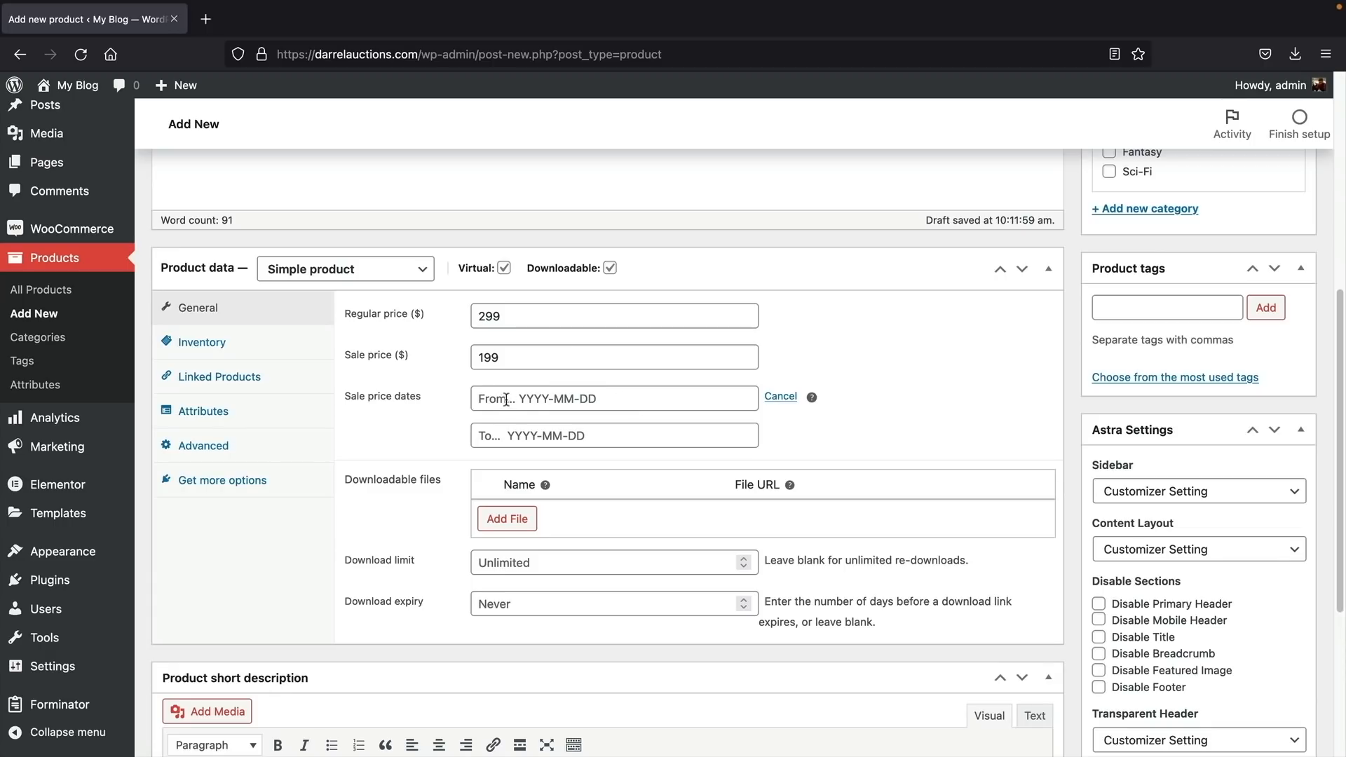
{"action": "left_click", "coordinate": [779, 396]}
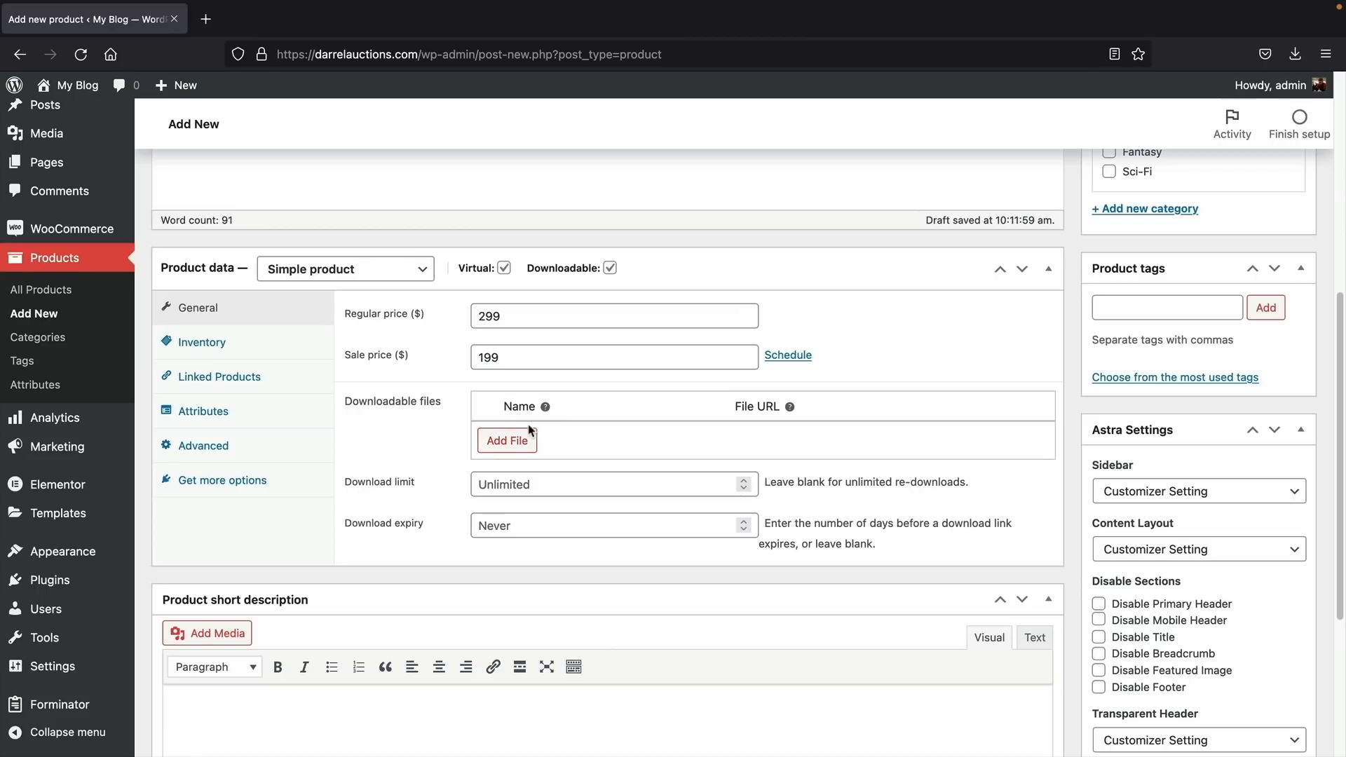
{"action": "left_click", "coordinate": [525, 443]}
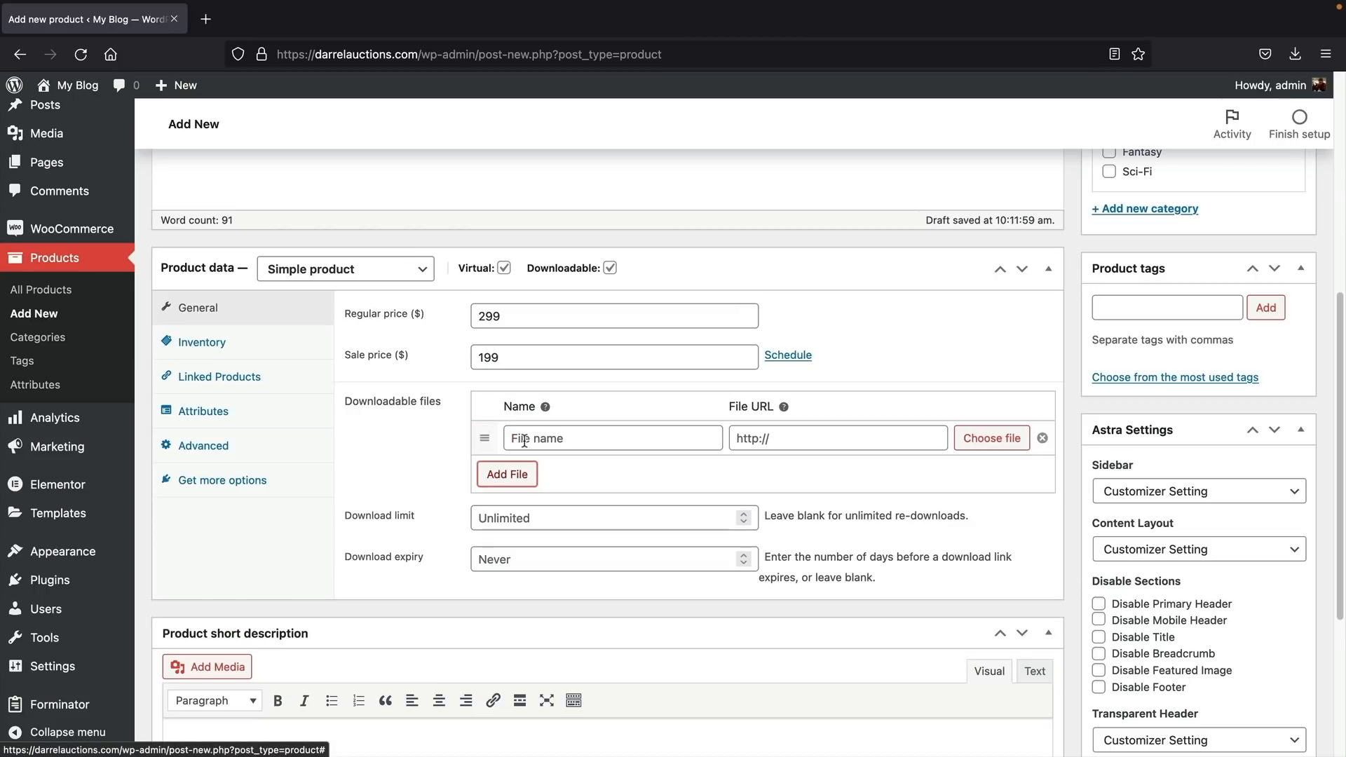
{"action": "left_click", "coordinate": [982, 447]}
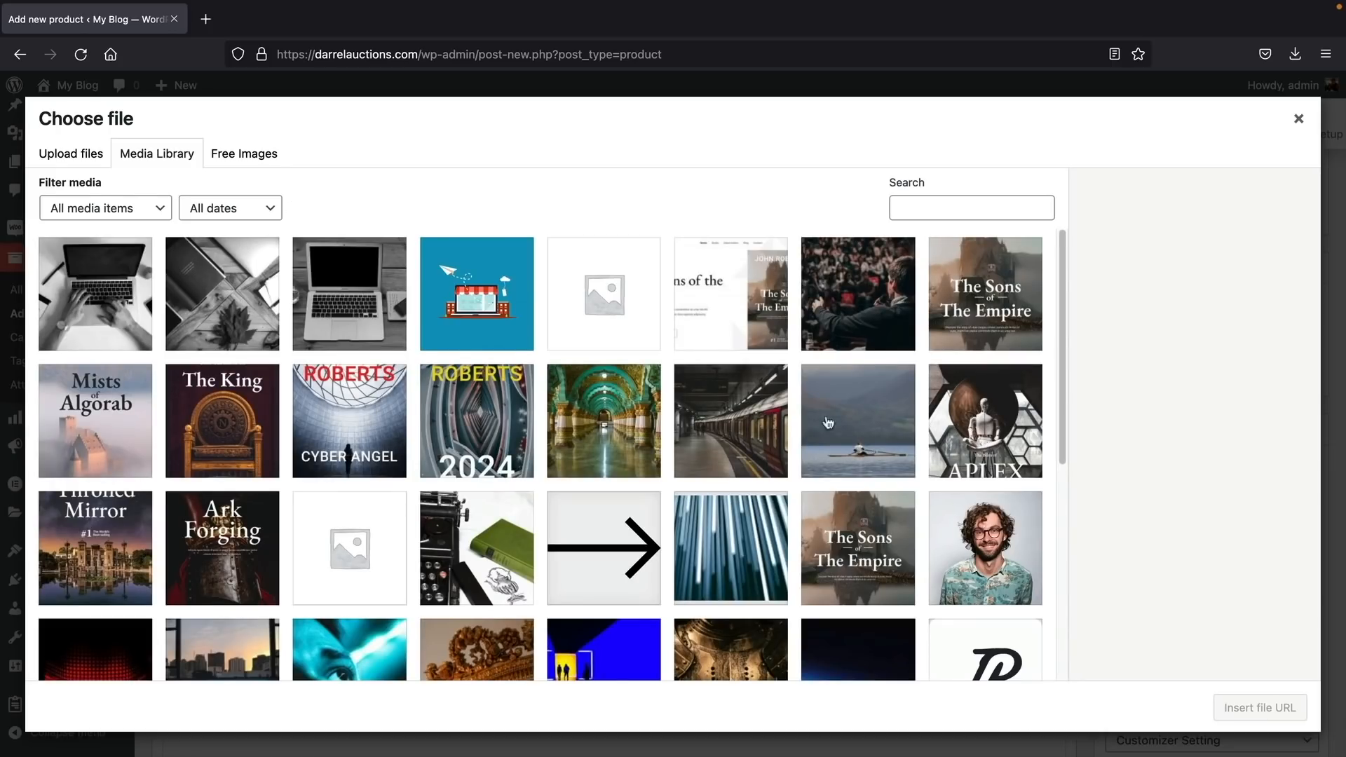
Upload Demo Images.zip to the media library, renamed to 'Get Rick Quick'
{"action": "left_click", "coordinate": [83, 155]}
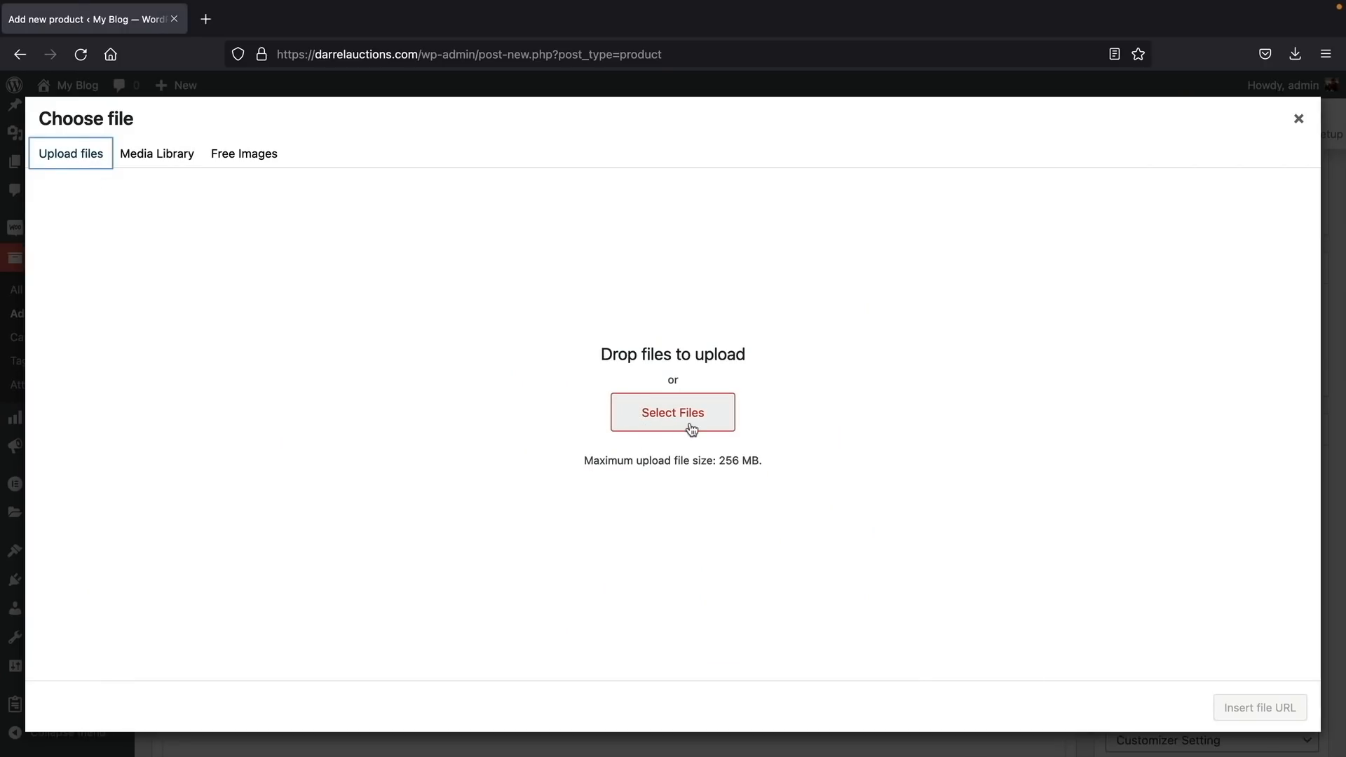
{"action": "left_click_drag", "start_coordinate": [769, 469], "coordinate": [563, 467]}
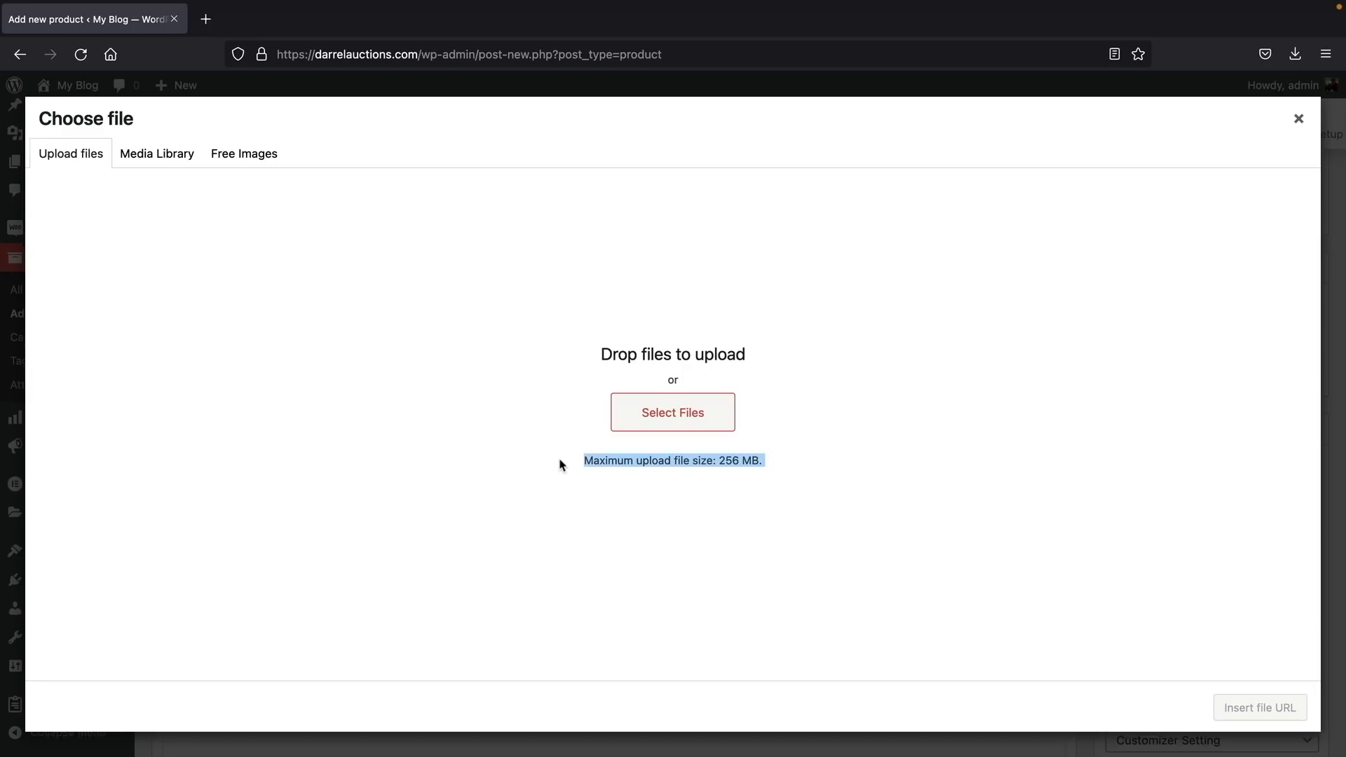
{"action": "left_click", "coordinate": [560, 464]}
{"action": "left_click_drag", "start_coordinate": [585, 461], "coordinate": [769, 462]}
{"action": "left_click", "coordinate": [771, 464]}
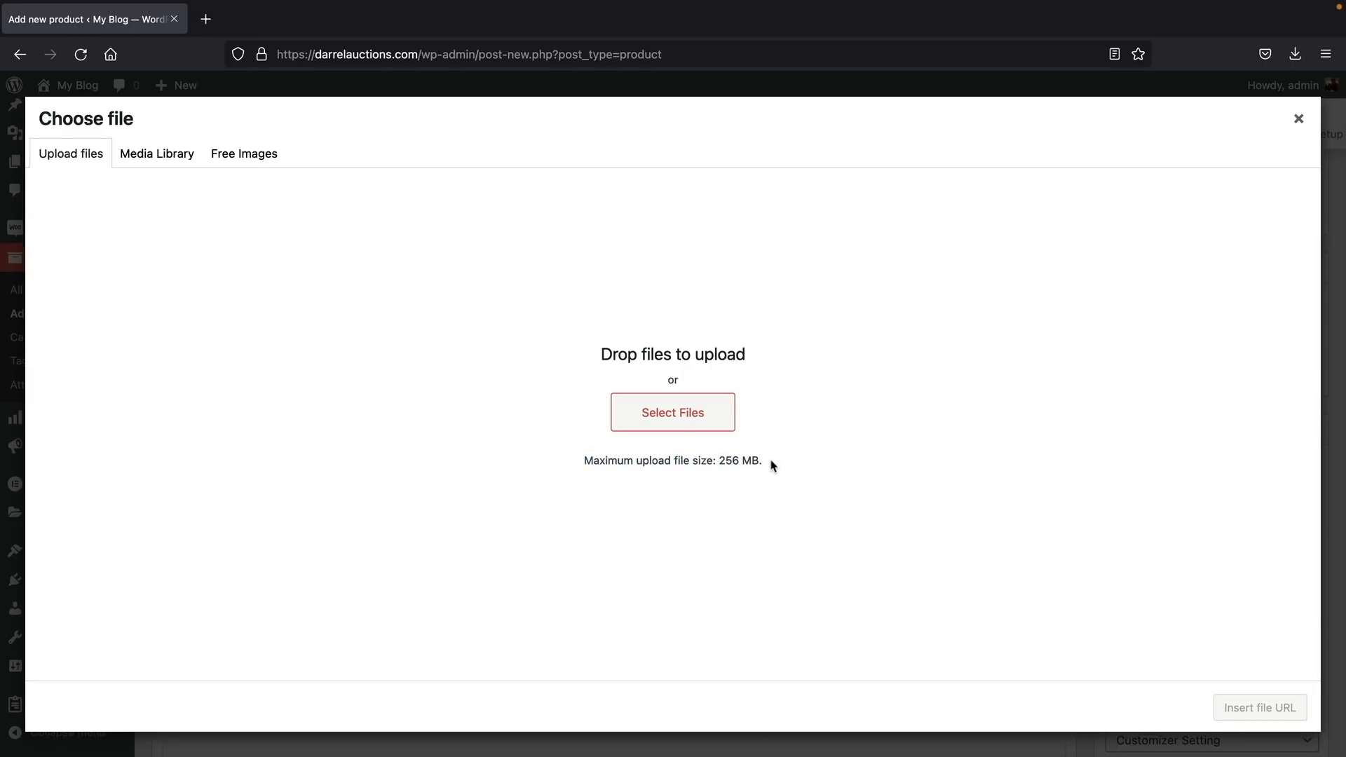
{"action": "left_click_drag", "start_coordinate": [585, 460], "coordinate": [790, 468]}
{"action": "left_click", "coordinate": [795, 467]}
{"action": "left_click", "coordinate": [669, 420]}
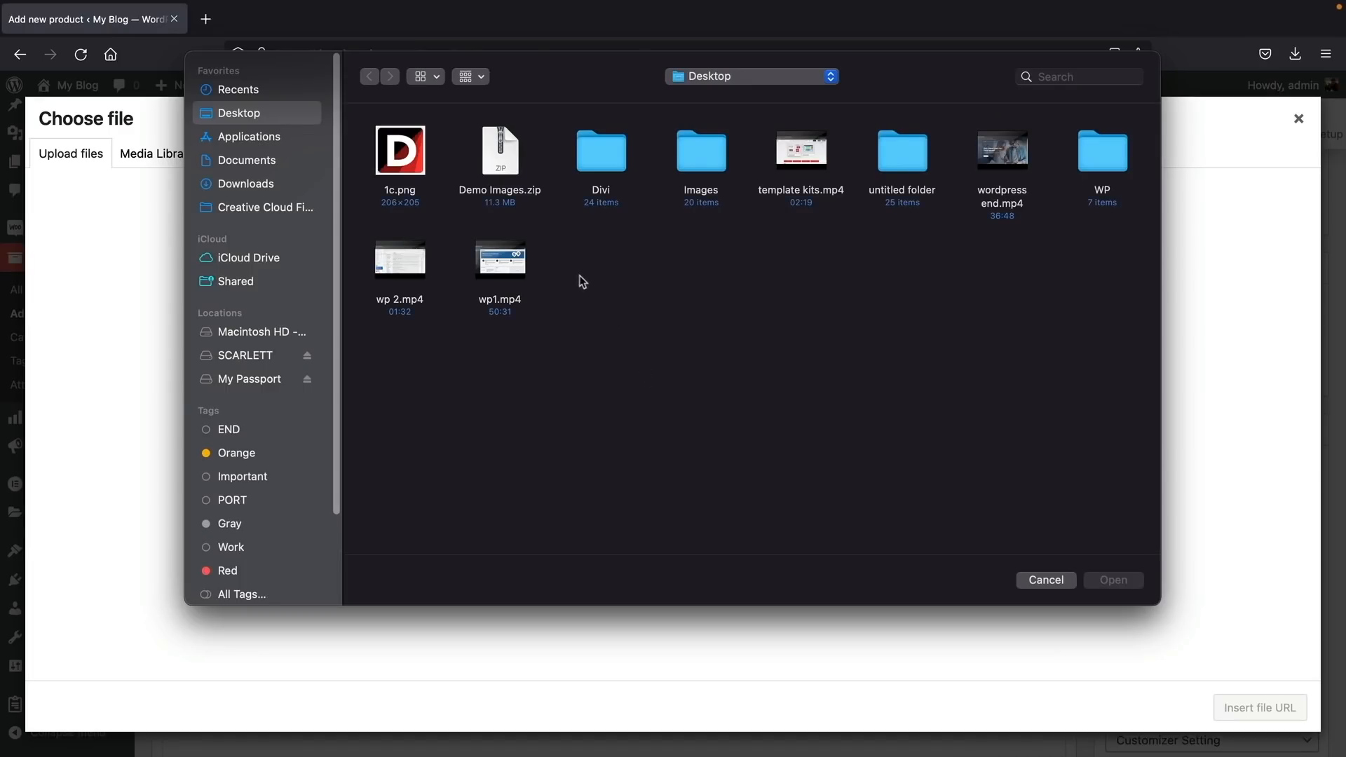
{"action": "left_click", "coordinate": [506, 163]}
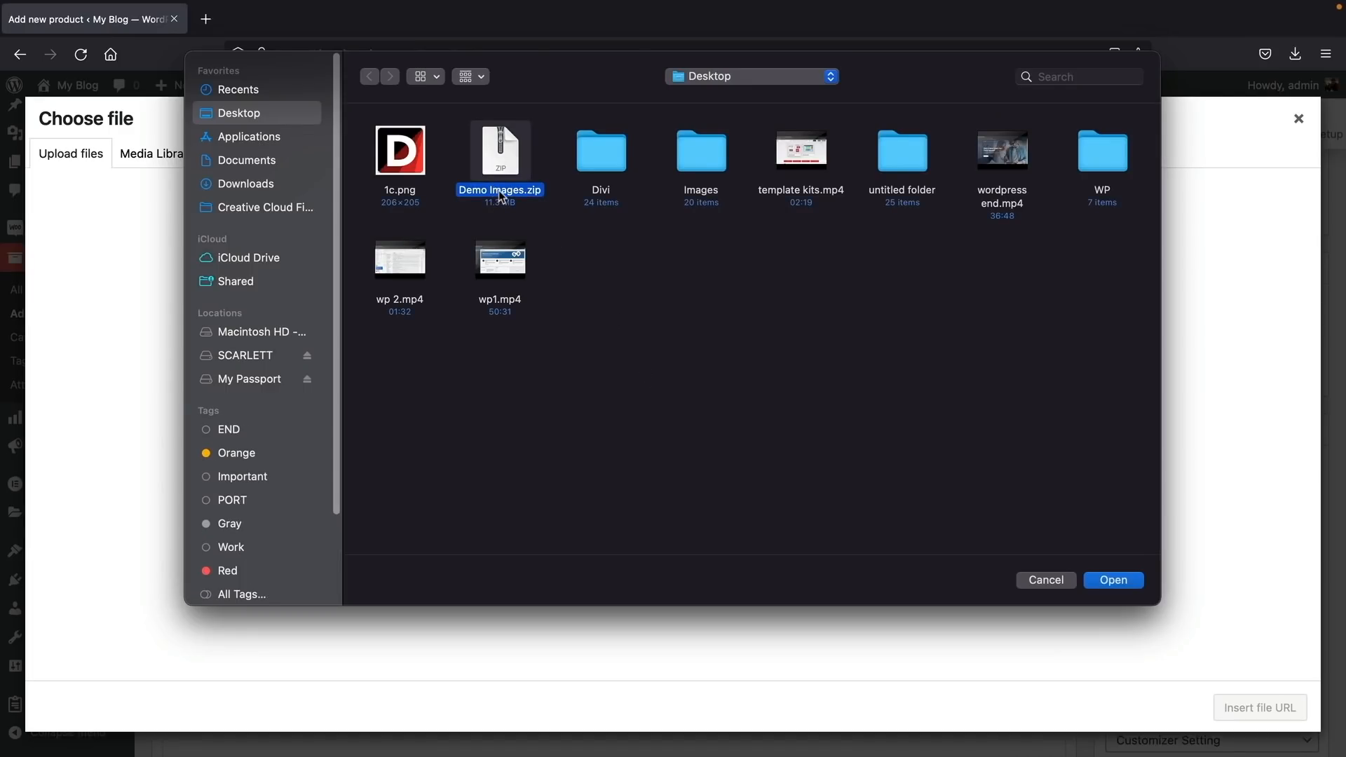
{"action": "left_click", "coordinate": [502, 191]}
{"action": "type", "text": "Get"}
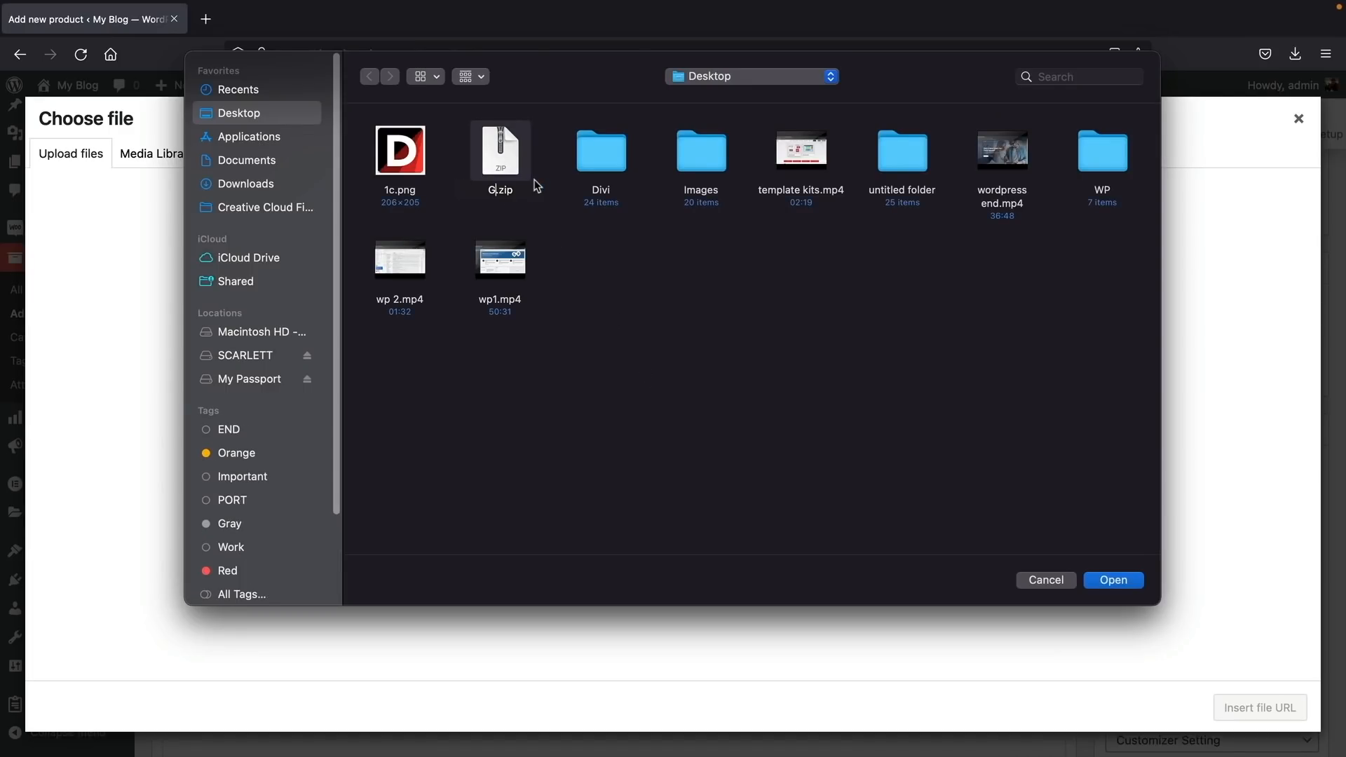
{"action": "type", "text": " Rick Quick"}
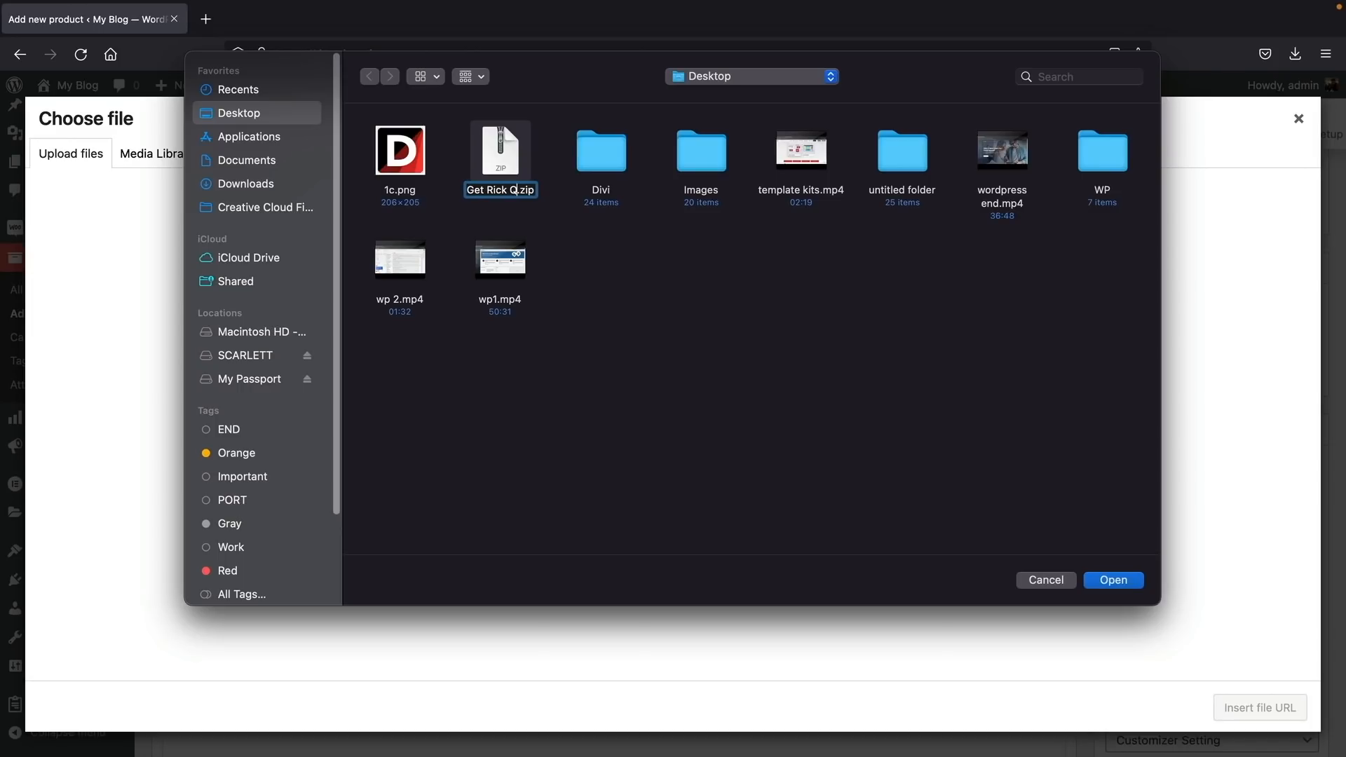
{"action": "key", "text": "Return"}
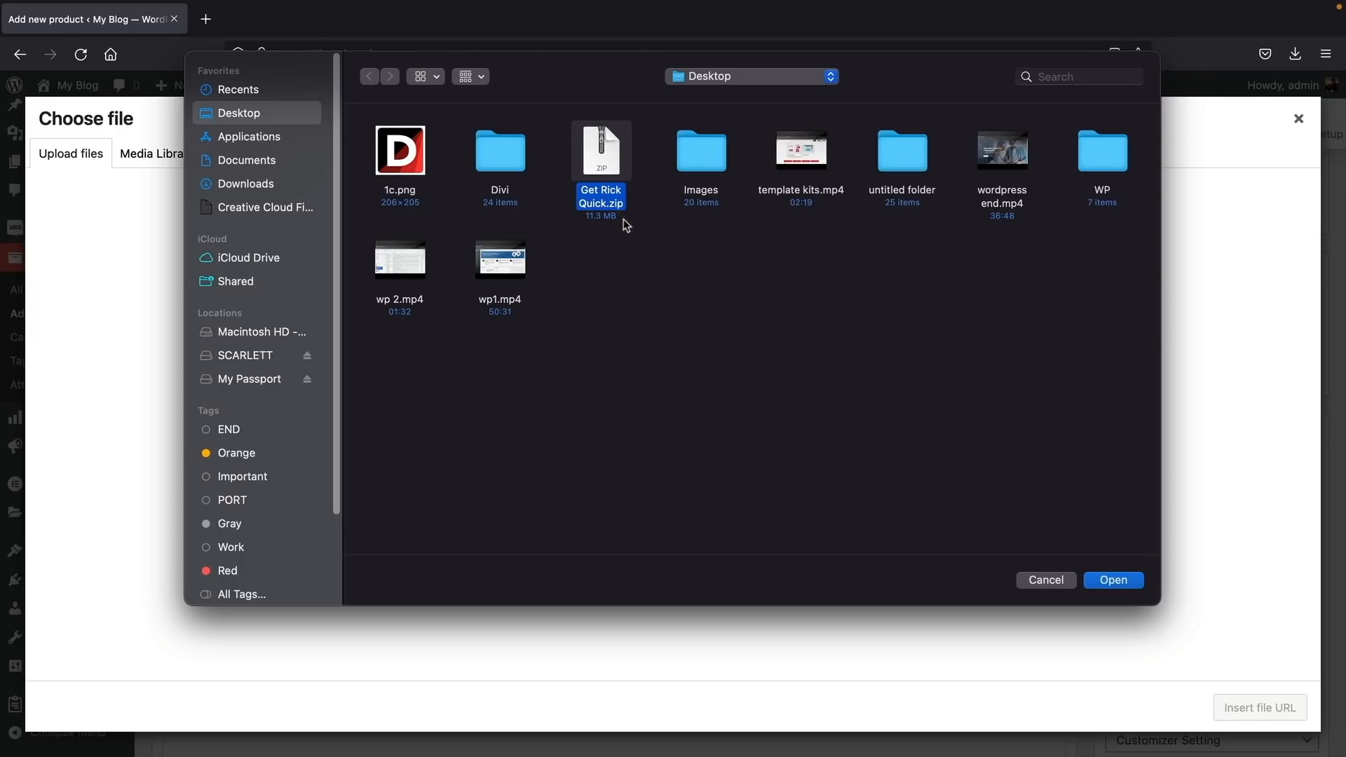
{"action": "left_click", "coordinate": [1110, 579]}
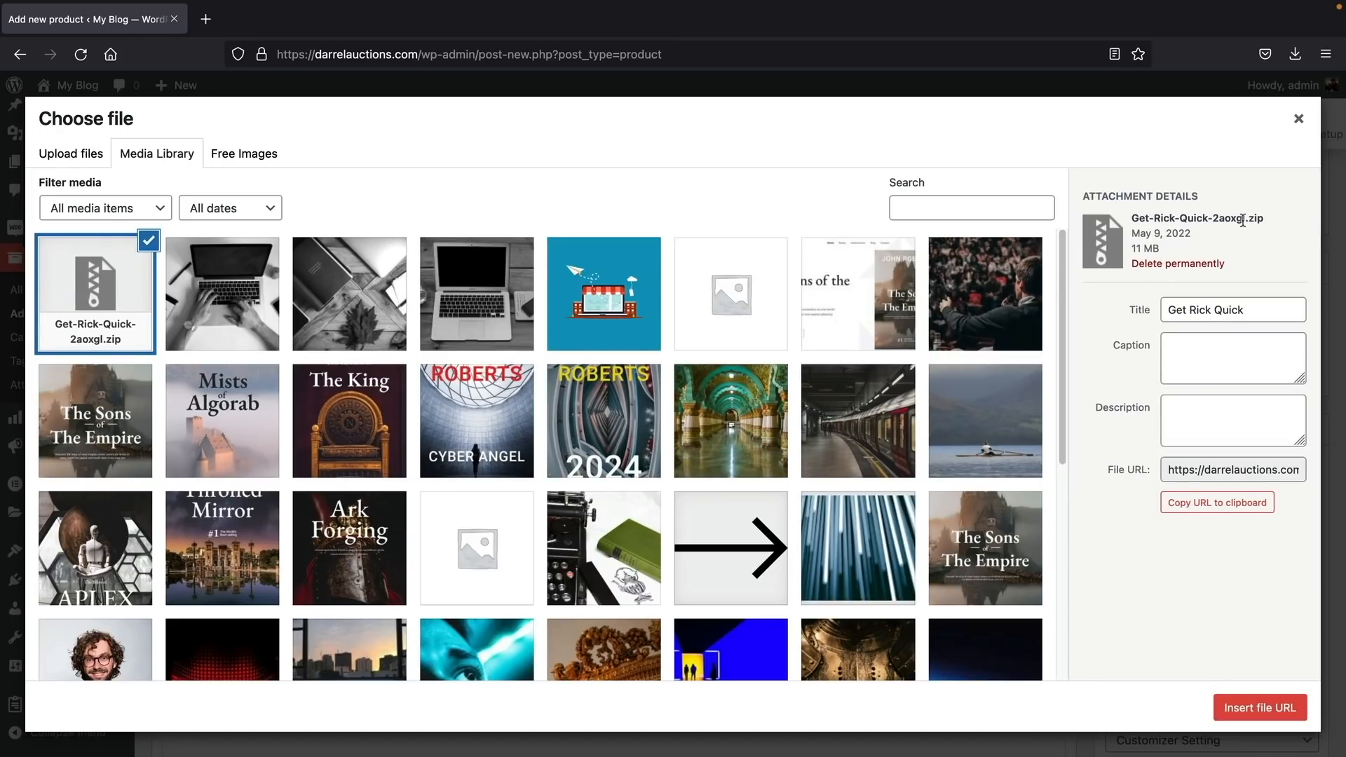
Insert the uploaded file's URL into the download row and name it 'Get Rich Quick'
{"action": "left_click", "coordinate": [1257, 712]}
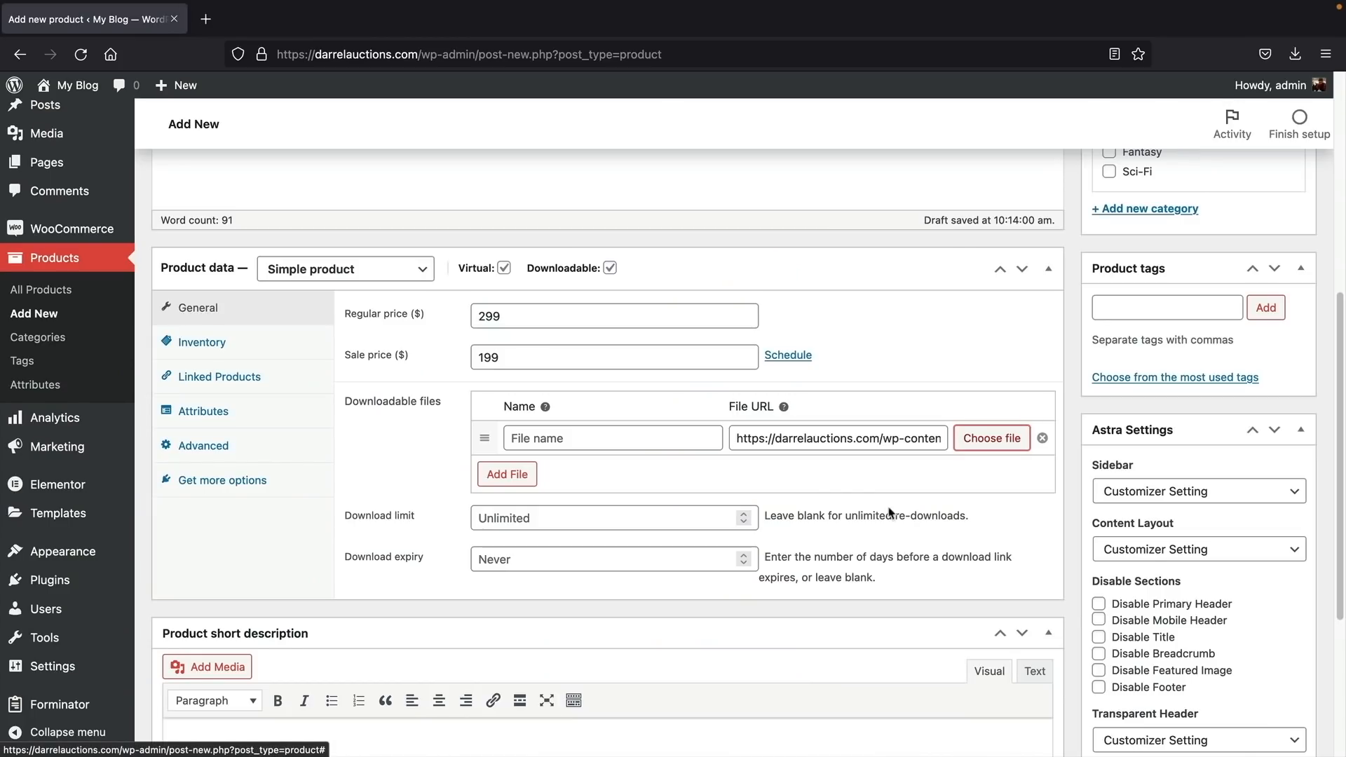
{"action": "left_click", "coordinate": [656, 442]}
{"action": "type", "text": "Get"}
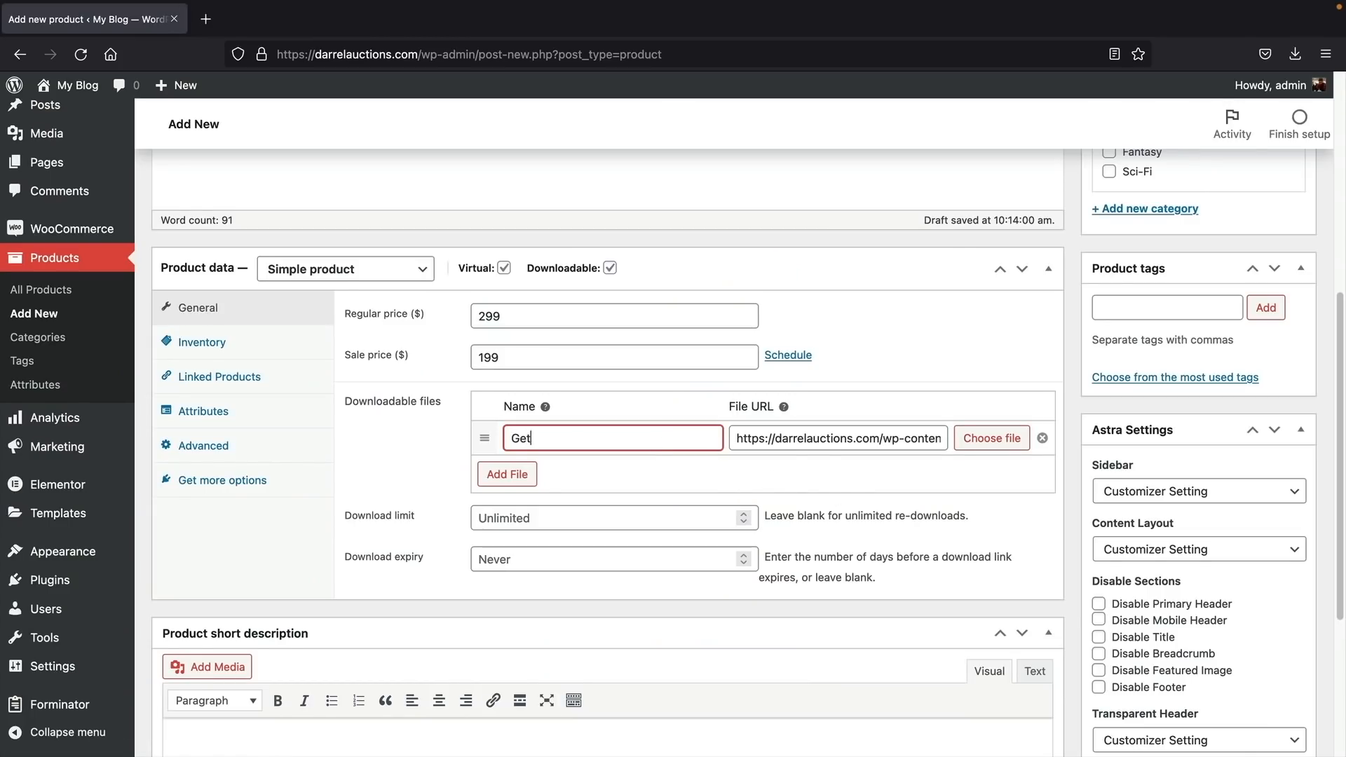
{"action": "type", "text": " Rich Quick"}
{"action": "scroll", "coordinate": [642, 457], "scroll_direction": "down", "scroll_amount": 2}
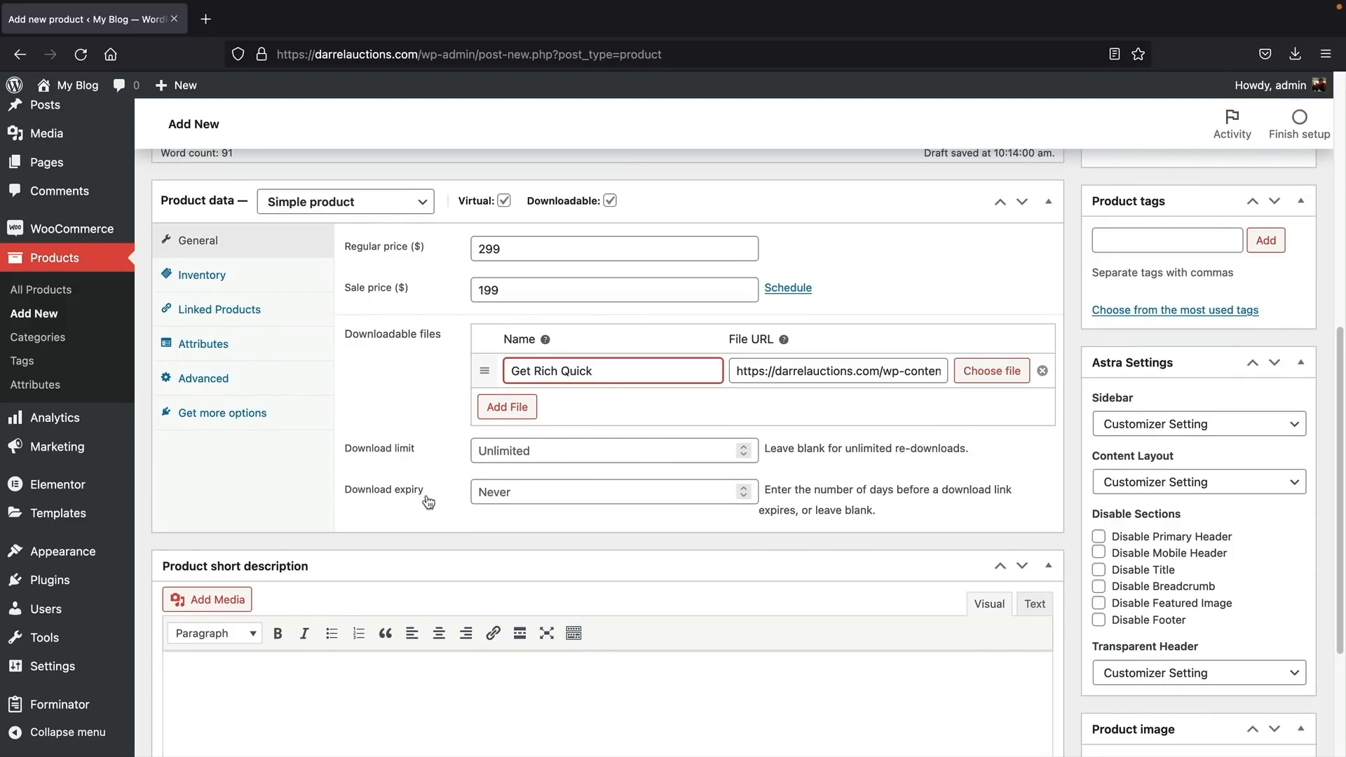
{"action": "left_click", "coordinate": [554, 452]}
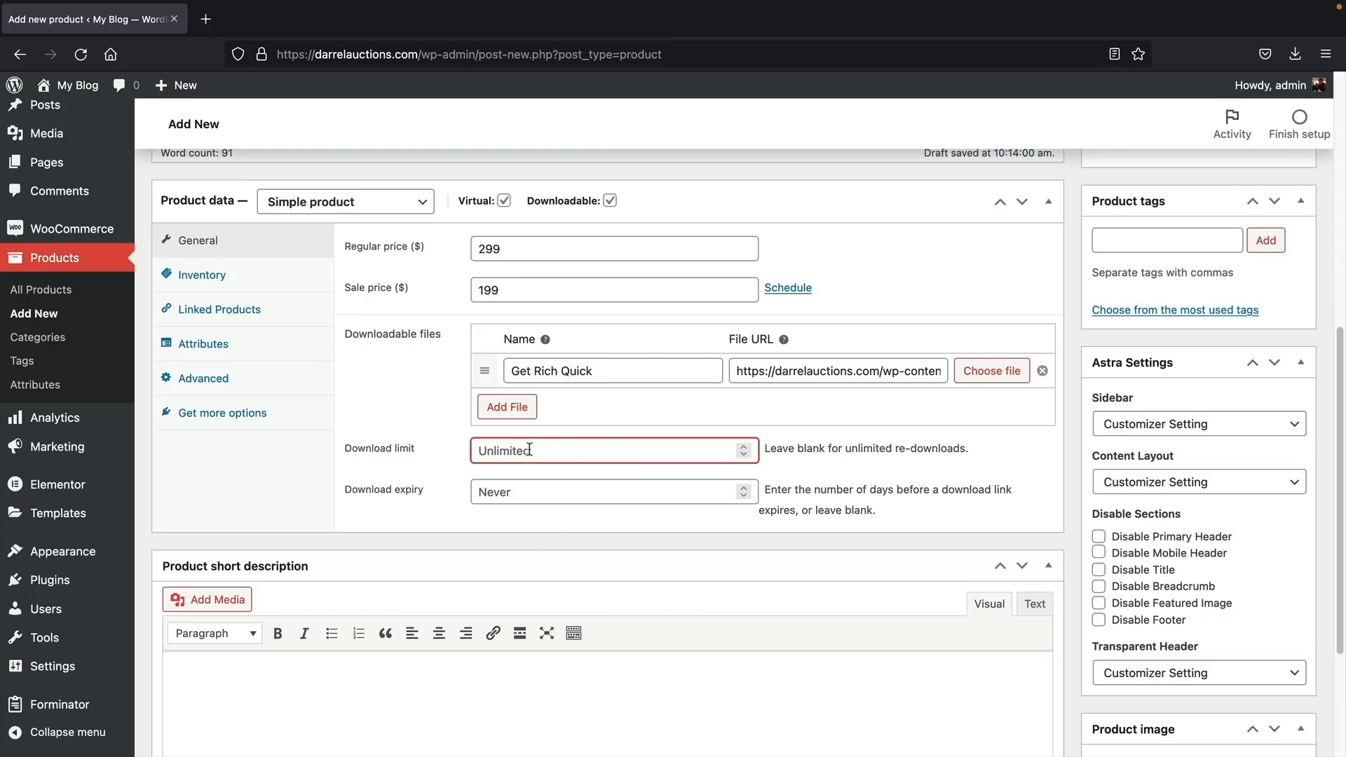
{"action": "scroll", "coordinate": [607, 502], "scroll_direction": "down", "scroll_amount": 2}
{"action": "scroll", "coordinate": [607, 502], "scroll_direction": "down", "scroll_amount": 3}
{"action": "left_click", "coordinate": [219, 484]}
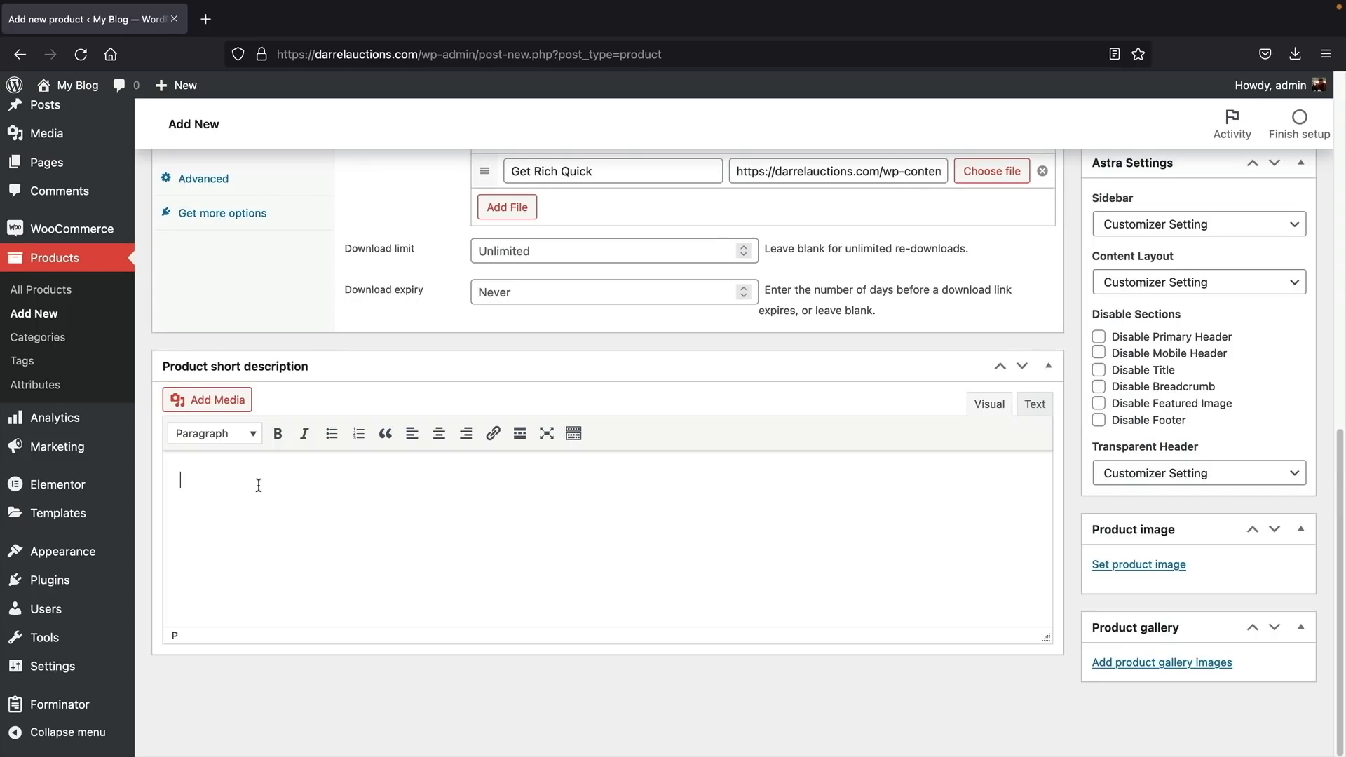
Type the short description 'You want to get rich? Buy this ebook!'
{"action": "type", "text": "You want to get rich? Buy thi"}
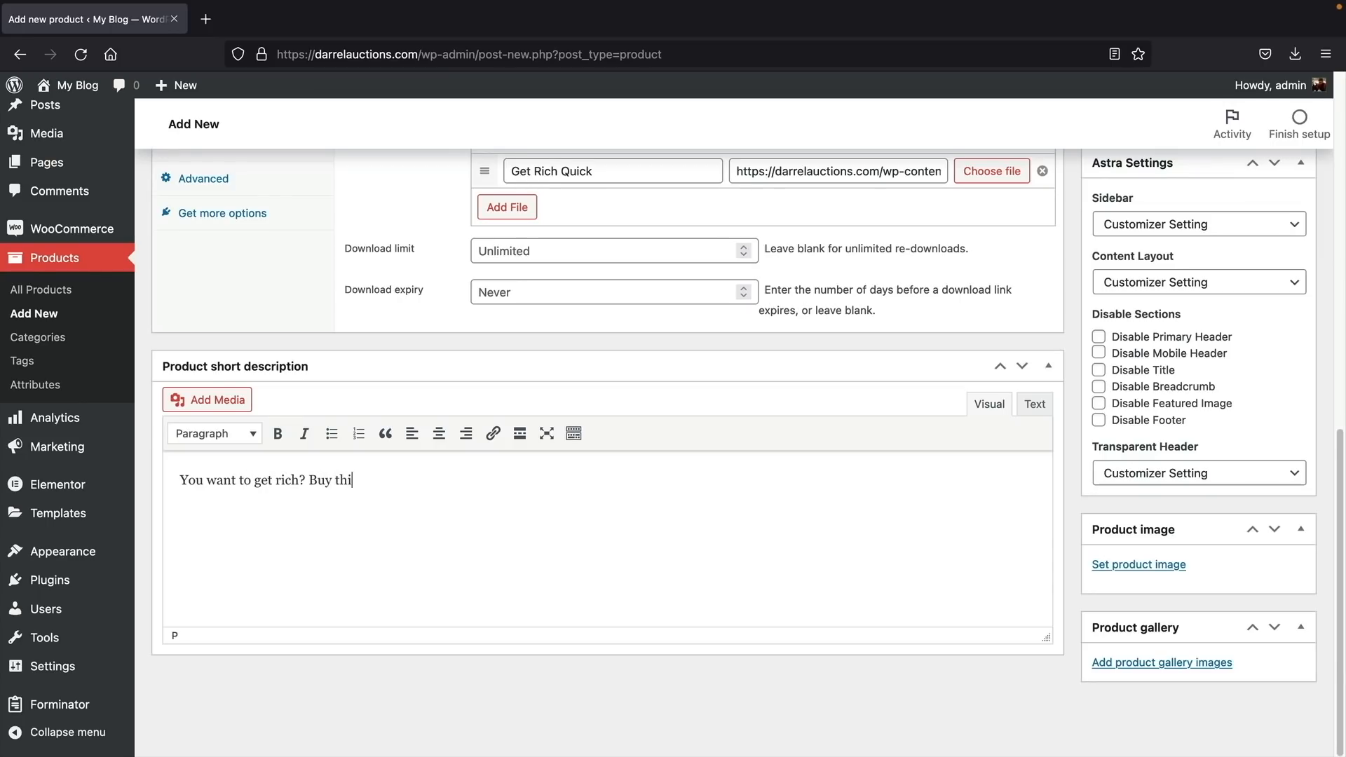
{"action": "type", "text": "s ebook!"}
{"action": "key", "text": "Return"}
Start a bullet list with an item about making 1 million dollars
{"action": "left_click", "coordinate": [331, 433]}
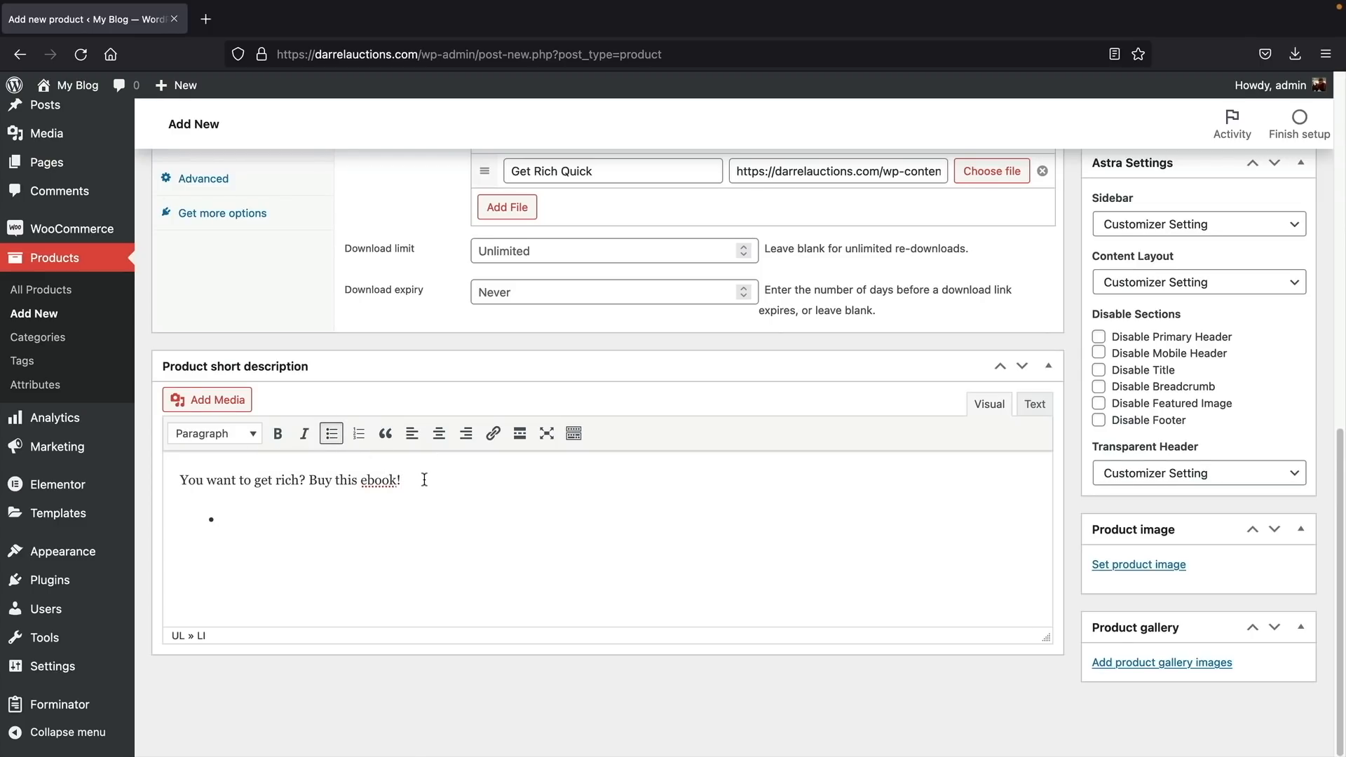
{"action": "type", "text": "how to mak 1 million from 0"}
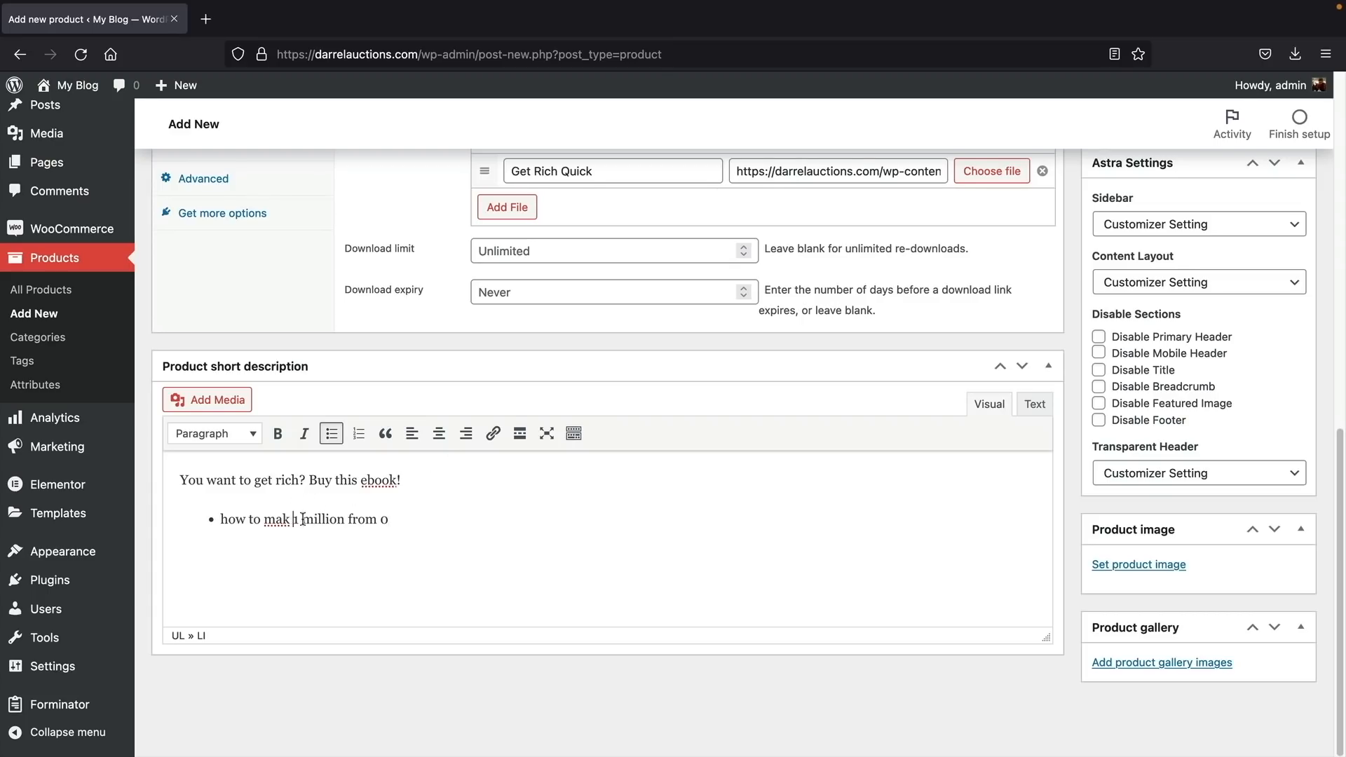
{"action": "type", "text": "e"}
{"action": "left_click", "coordinate": [436, 516]}
{"action": "left_click", "coordinate": [351, 518]}
{"action": "type", "text": "dollar"}
Add bullets on selling real estate and becoming a crypto master, fixing the 'crytpo' typo
{"action": "left_click", "coordinate": [360, 537]}
{"action": "type", "text": "how to sell real estate how"}
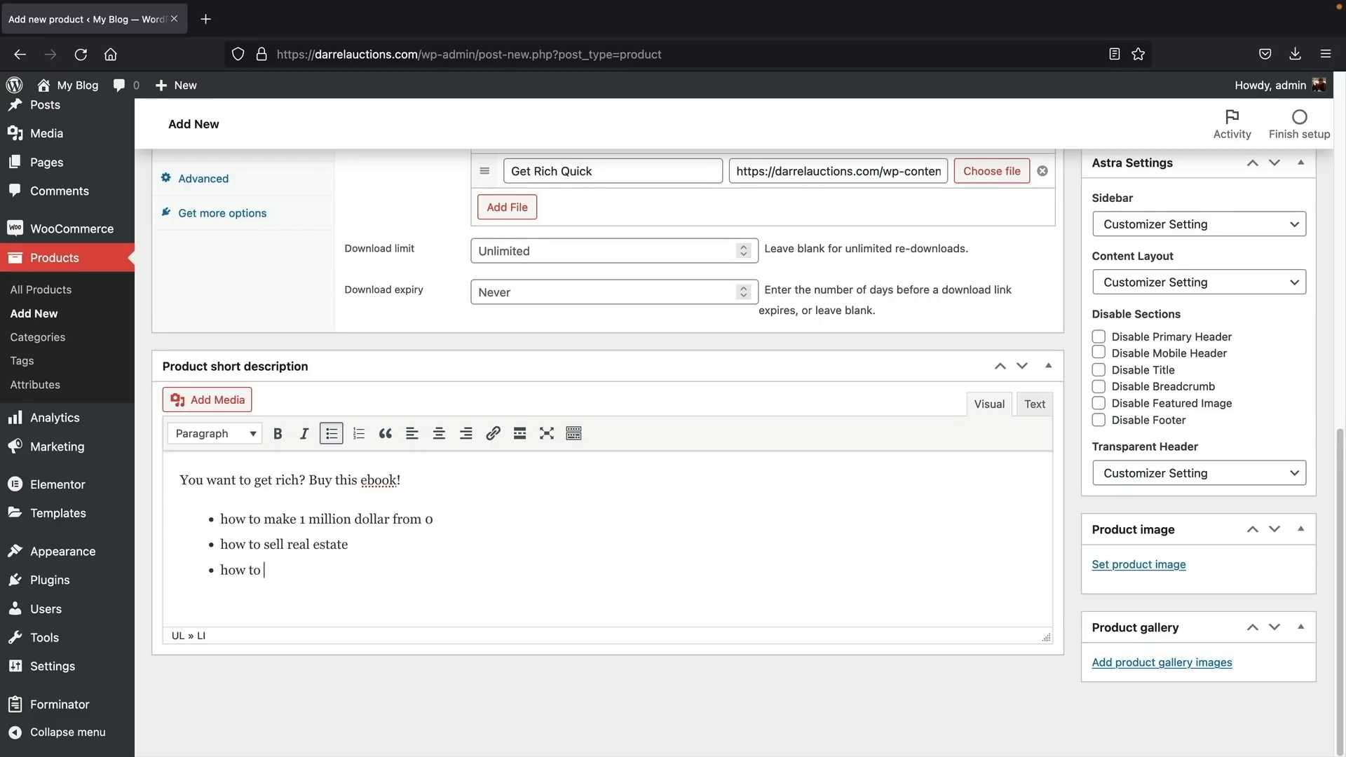
{"action": "type", "text": " to become a crytpo master"}
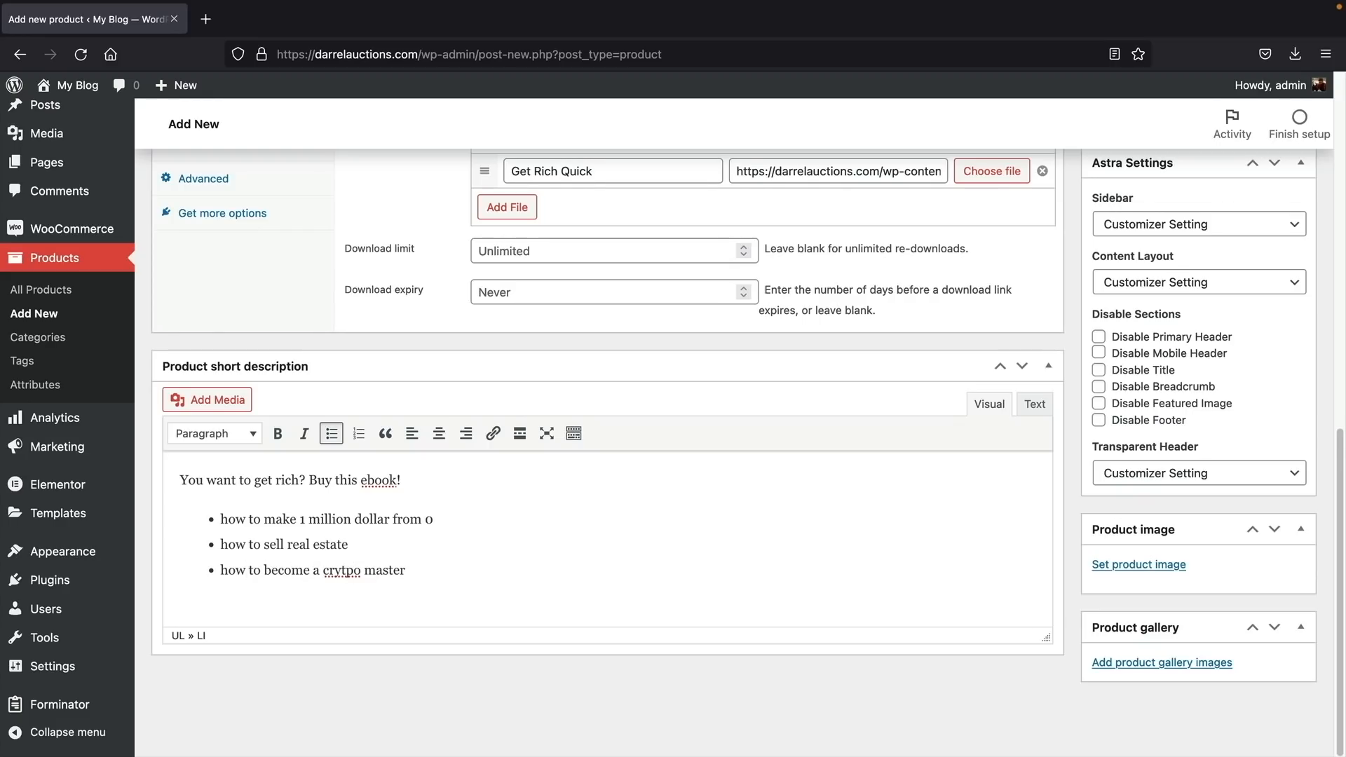
{"action": "right_click", "coordinate": [342, 570]}
{"action": "left_click", "coordinate": [306, 563]}
{"action": "key", "text": "BackSpace"}
{"action": "type", "text": "t"}
Set the blue online-store illustration as the product image
{"action": "left_click", "coordinate": [1137, 565]}
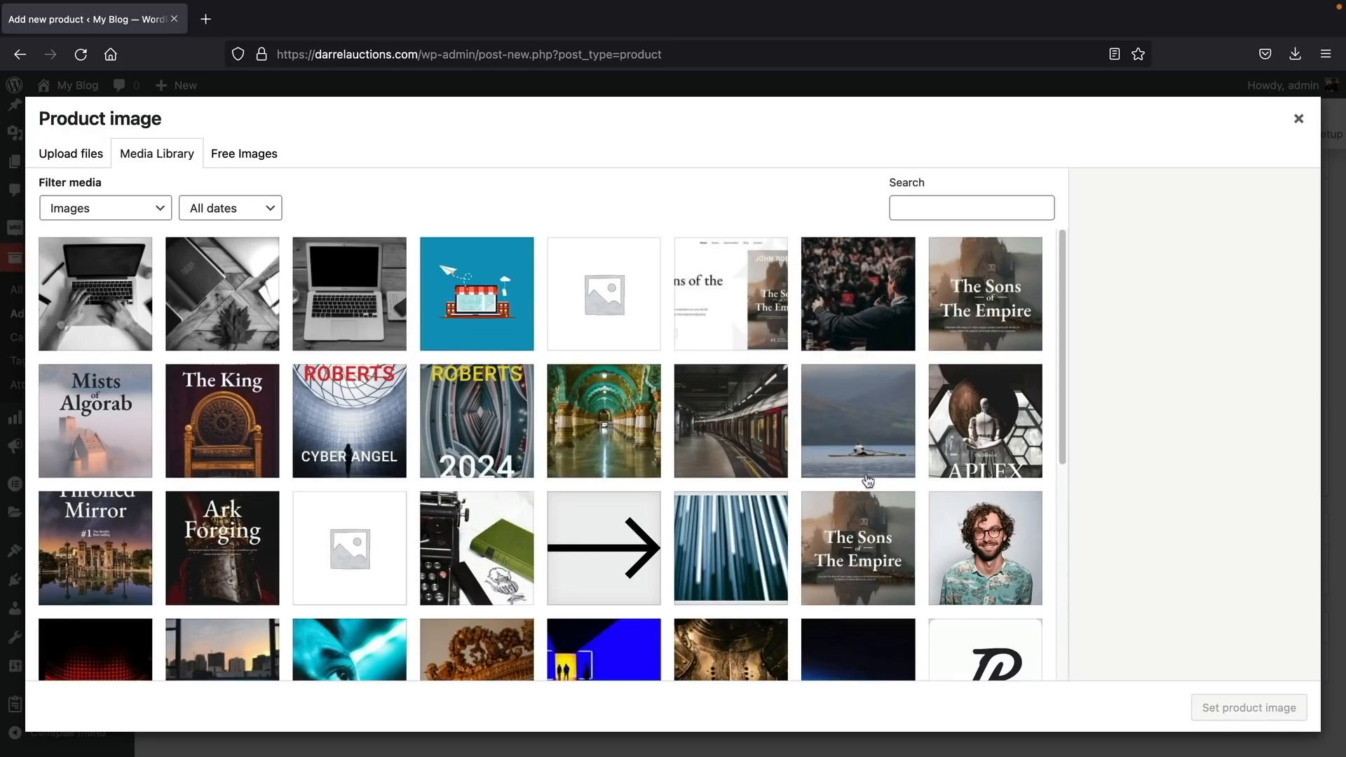
{"action": "left_click", "coordinate": [489, 297]}
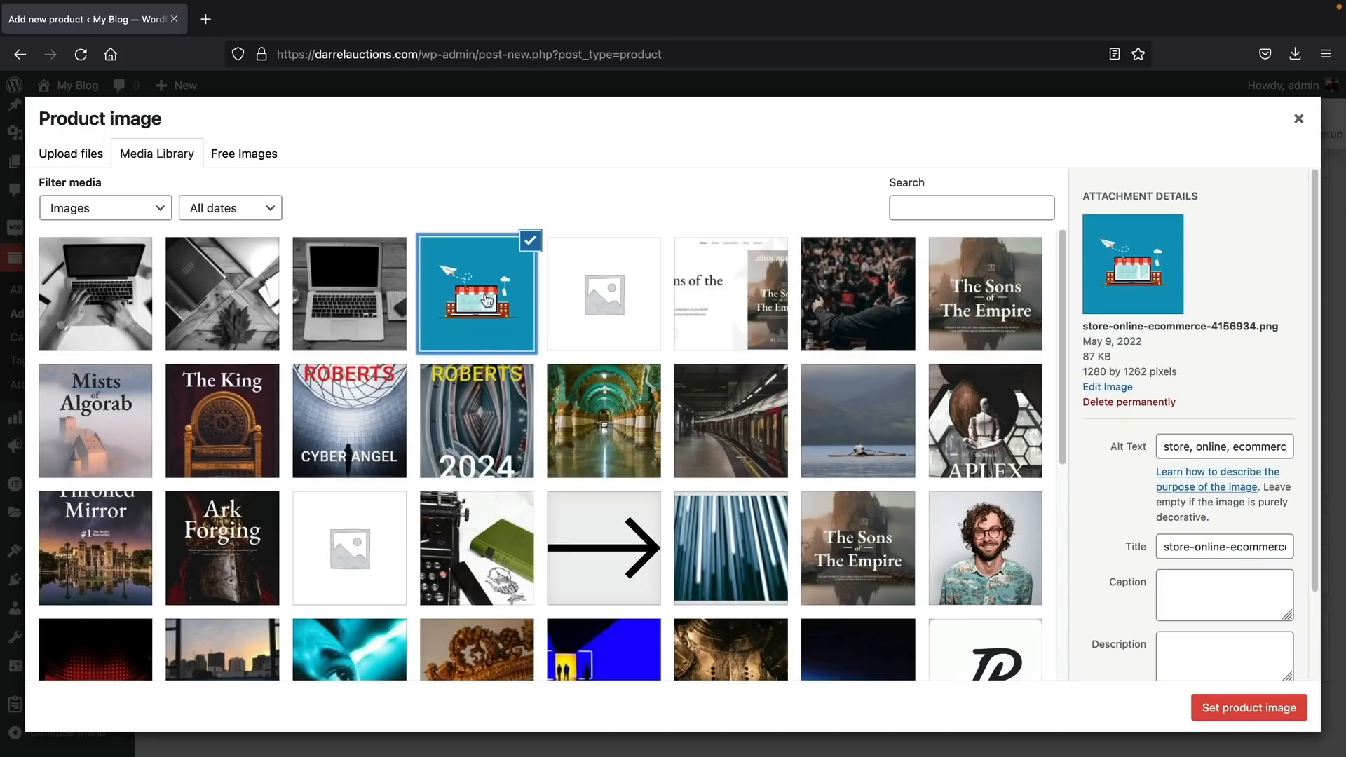
{"action": "left_click", "coordinate": [1234, 709]}
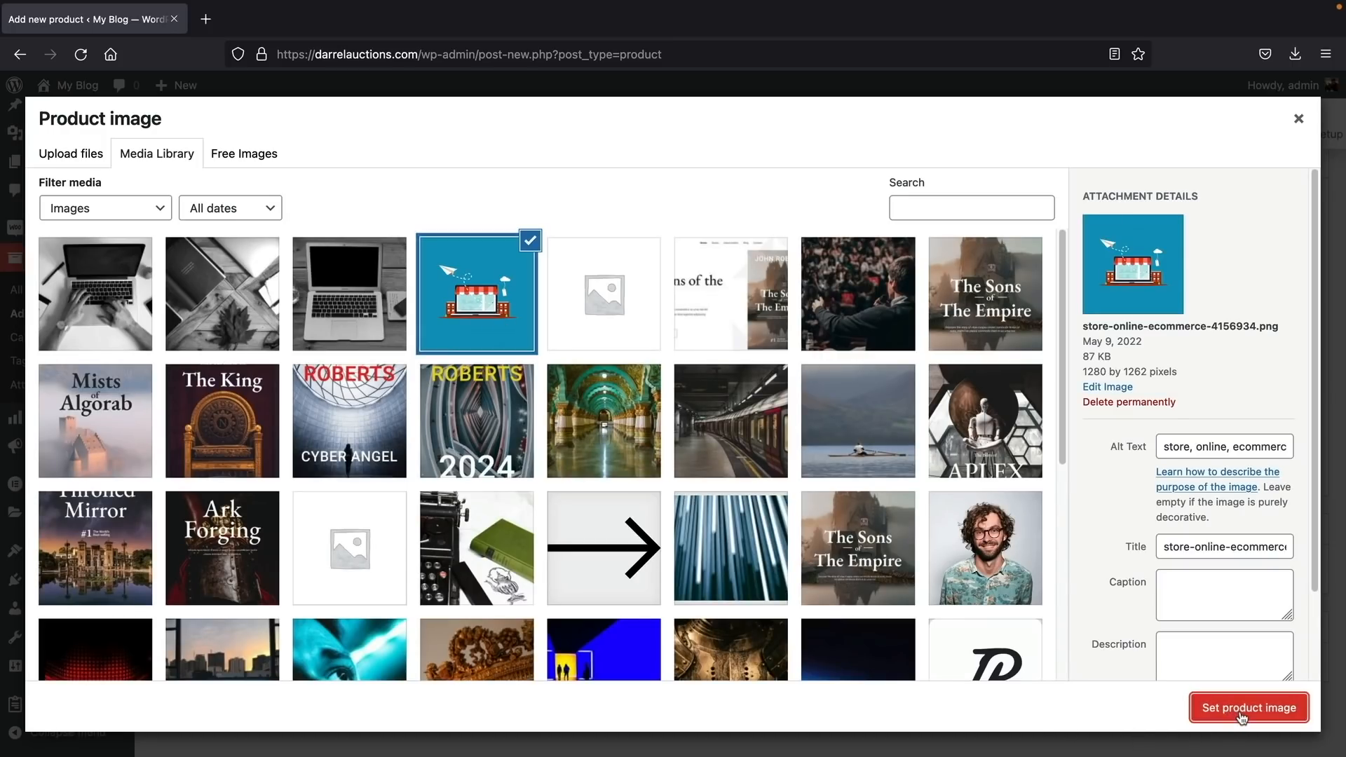
Add the laptop photo service-thumb-2.jpg to the product gallery
{"action": "scroll", "coordinate": [1081, 637], "scroll_direction": "down", "scroll_amount": 3}
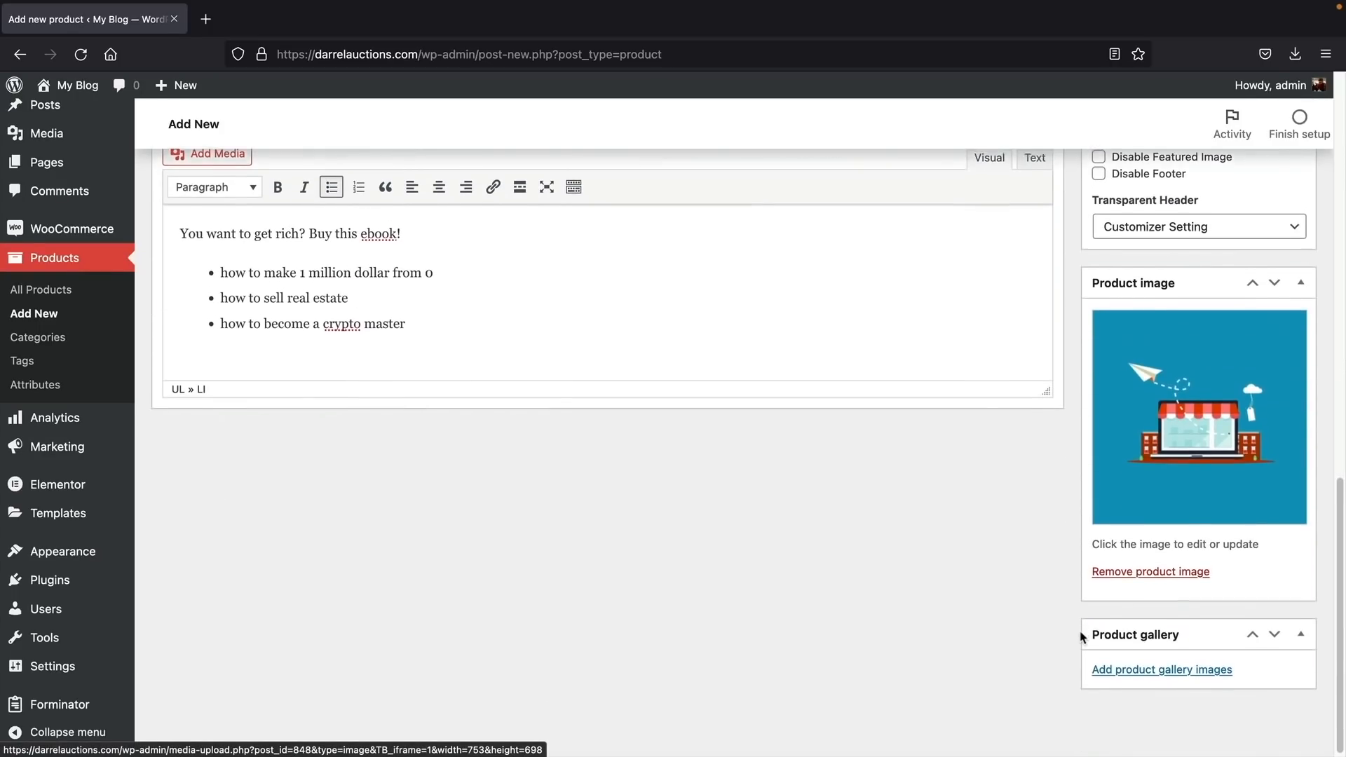
{"action": "left_click", "coordinate": [1136, 669]}
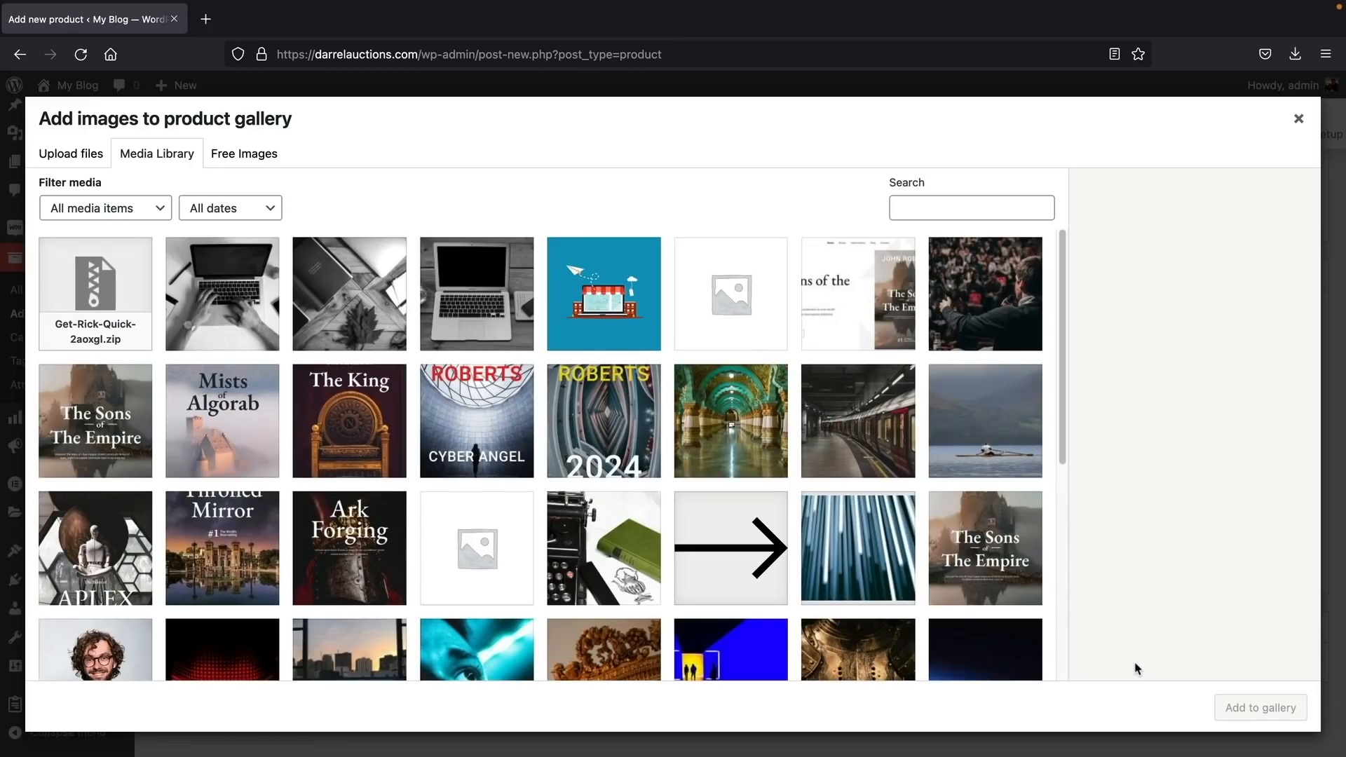
{"action": "left_click", "coordinate": [495, 289]}
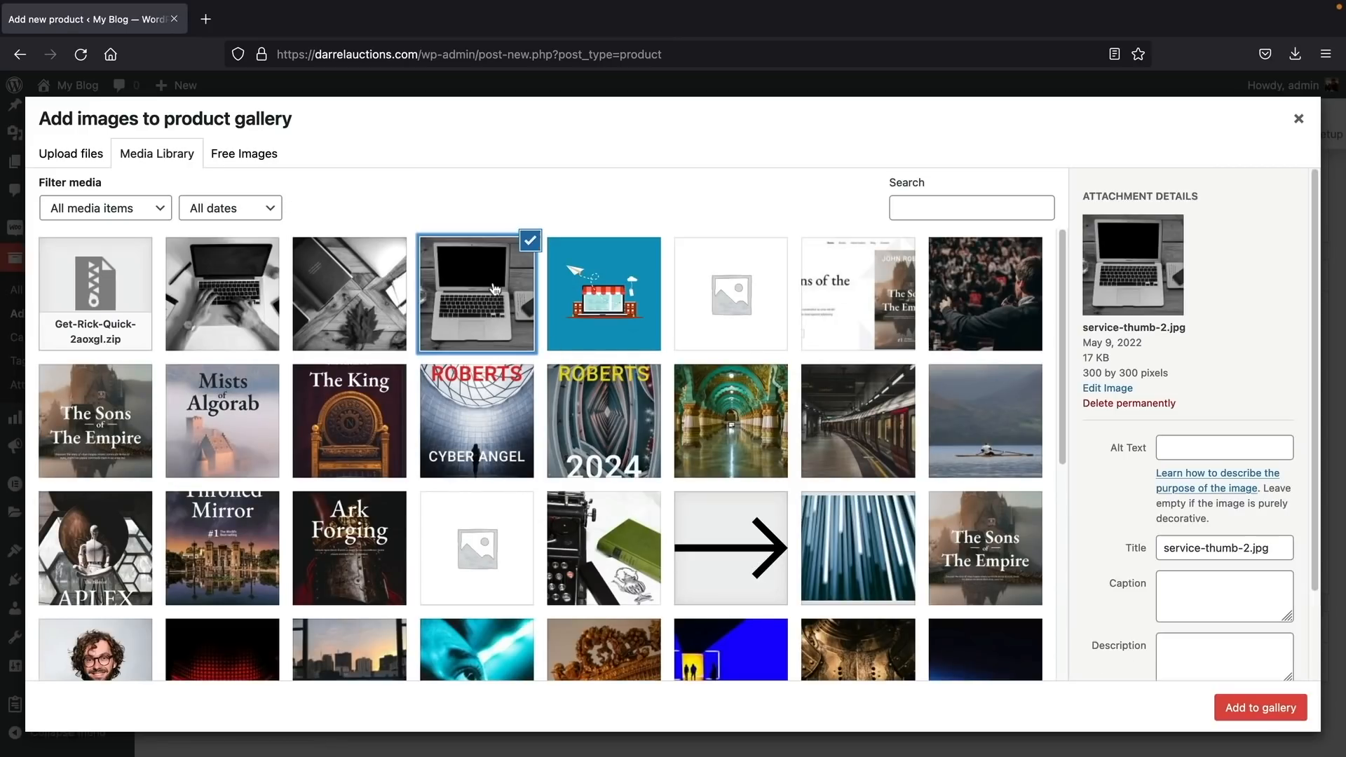
{"action": "left_click", "coordinate": [1260, 707]}
{"action": "scroll", "coordinate": [1161, 581], "scroll_direction": "down", "scroll_amount": 2}
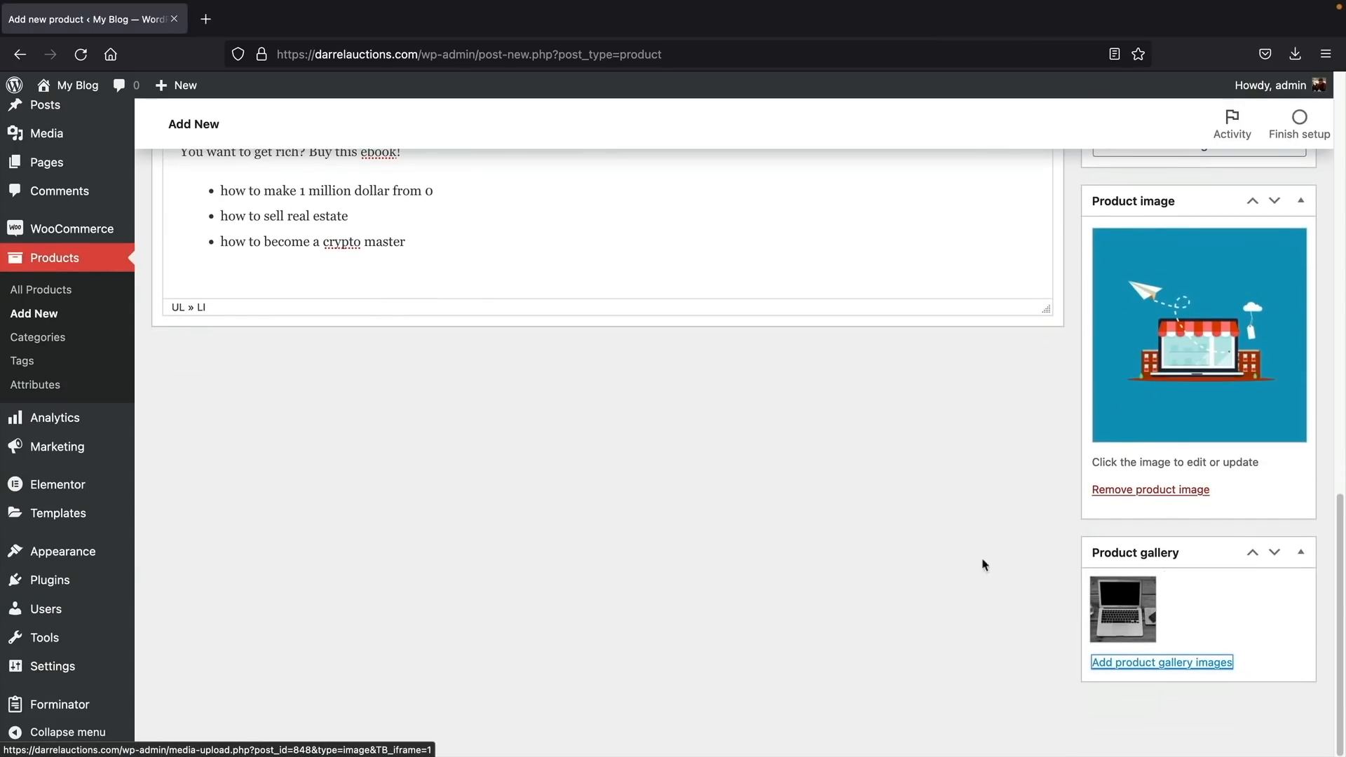
{"action": "scroll", "coordinate": [1088, 583], "scroll_direction": "up", "scroll_amount": 10}
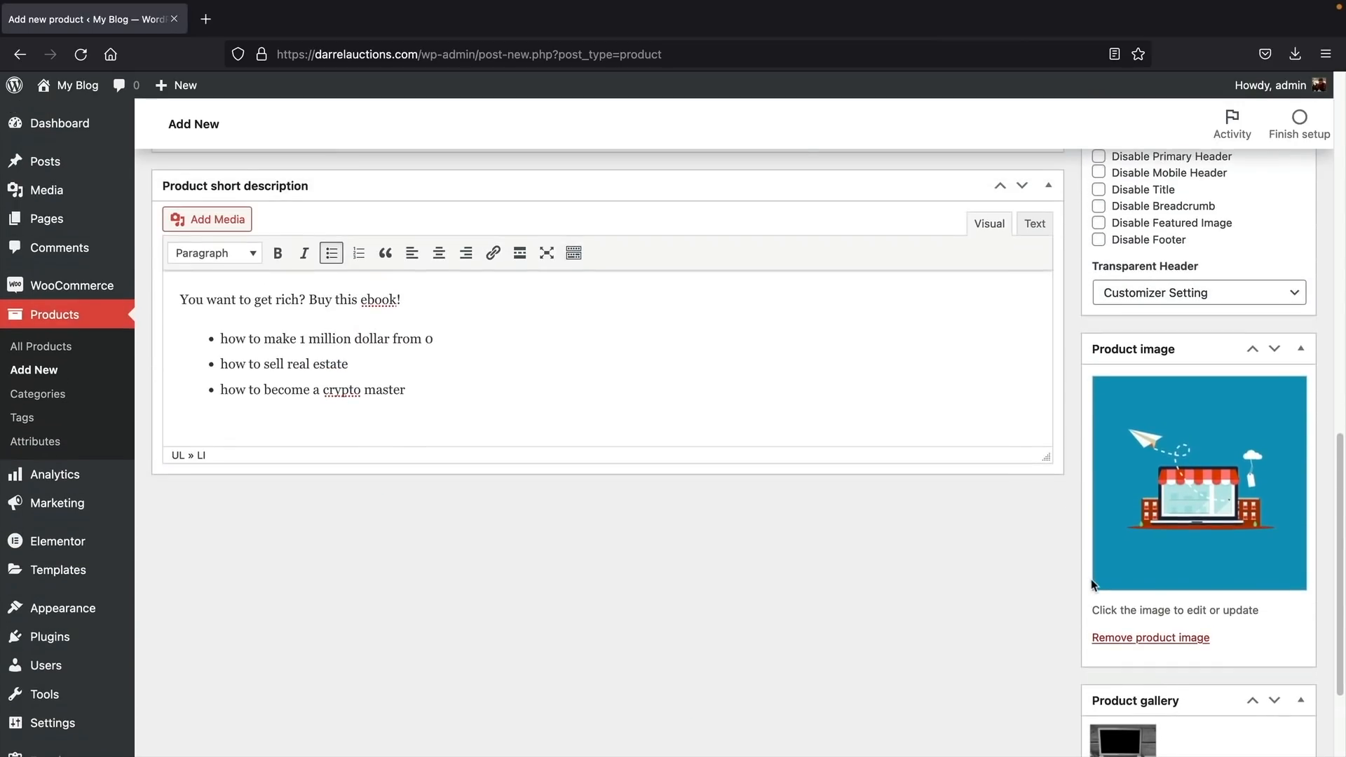
Create a new Wealth product category and assign it to the product
{"action": "scroll", "coordinate": [1125, 597], "scroll_direction": "up", "scroll_amount": 2}
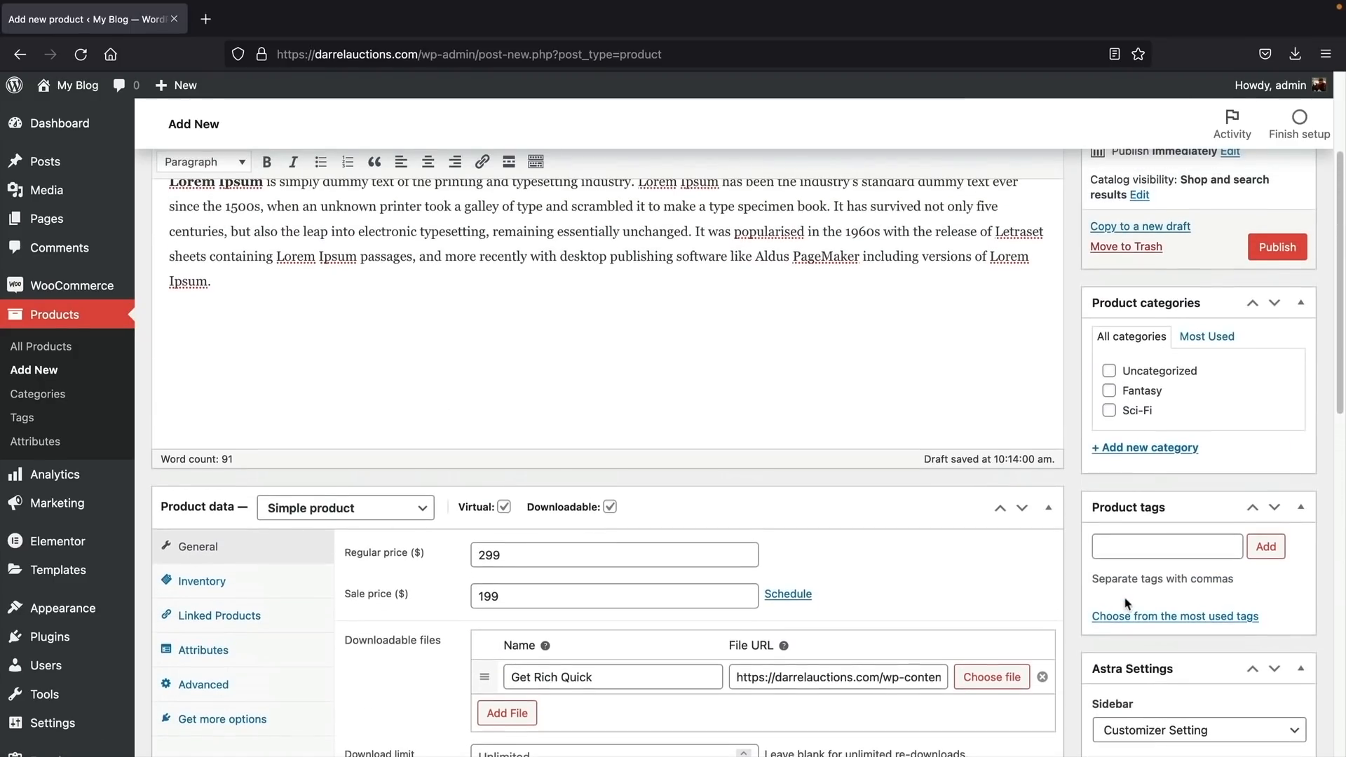
{"action": "left_click", "coordinate": [1149, 450]}
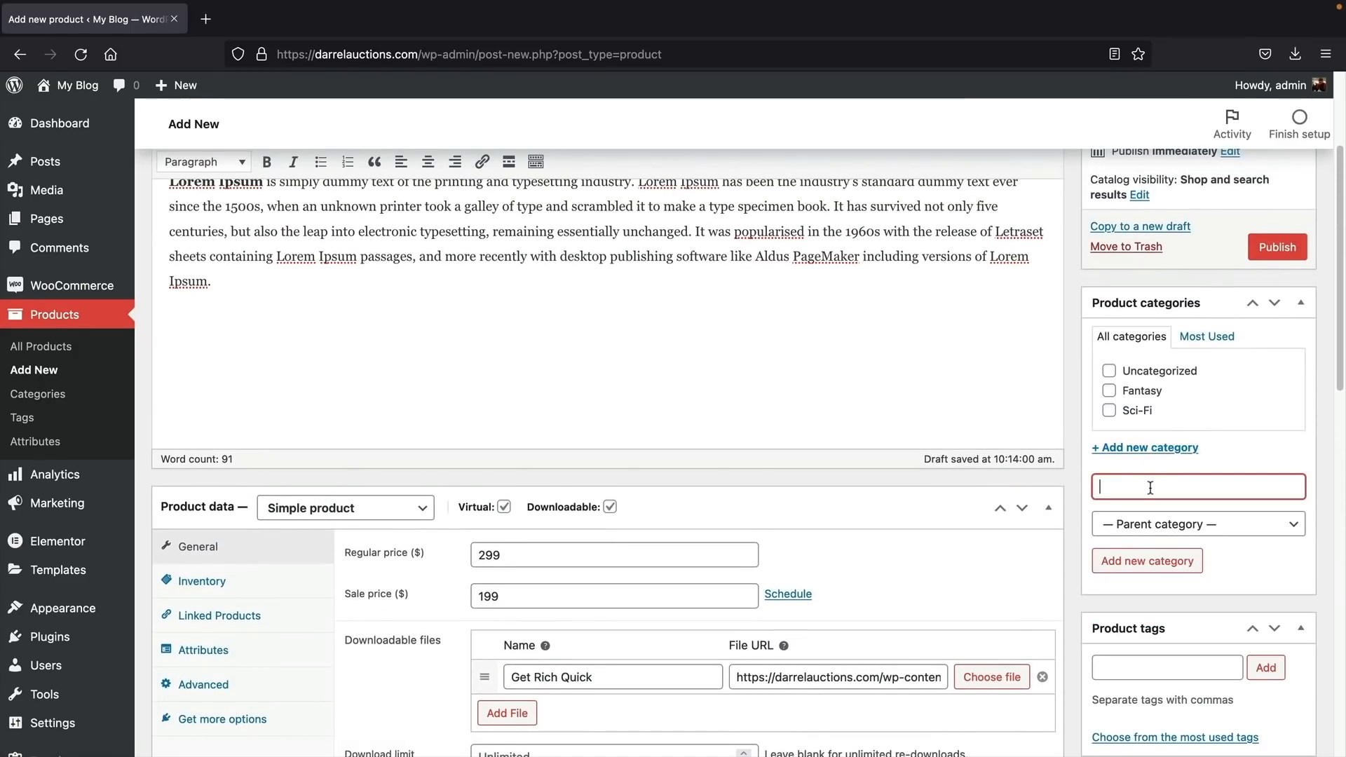
{"action": "type", "text": "Wealth"}
{"action": "key", "text": "Return"}
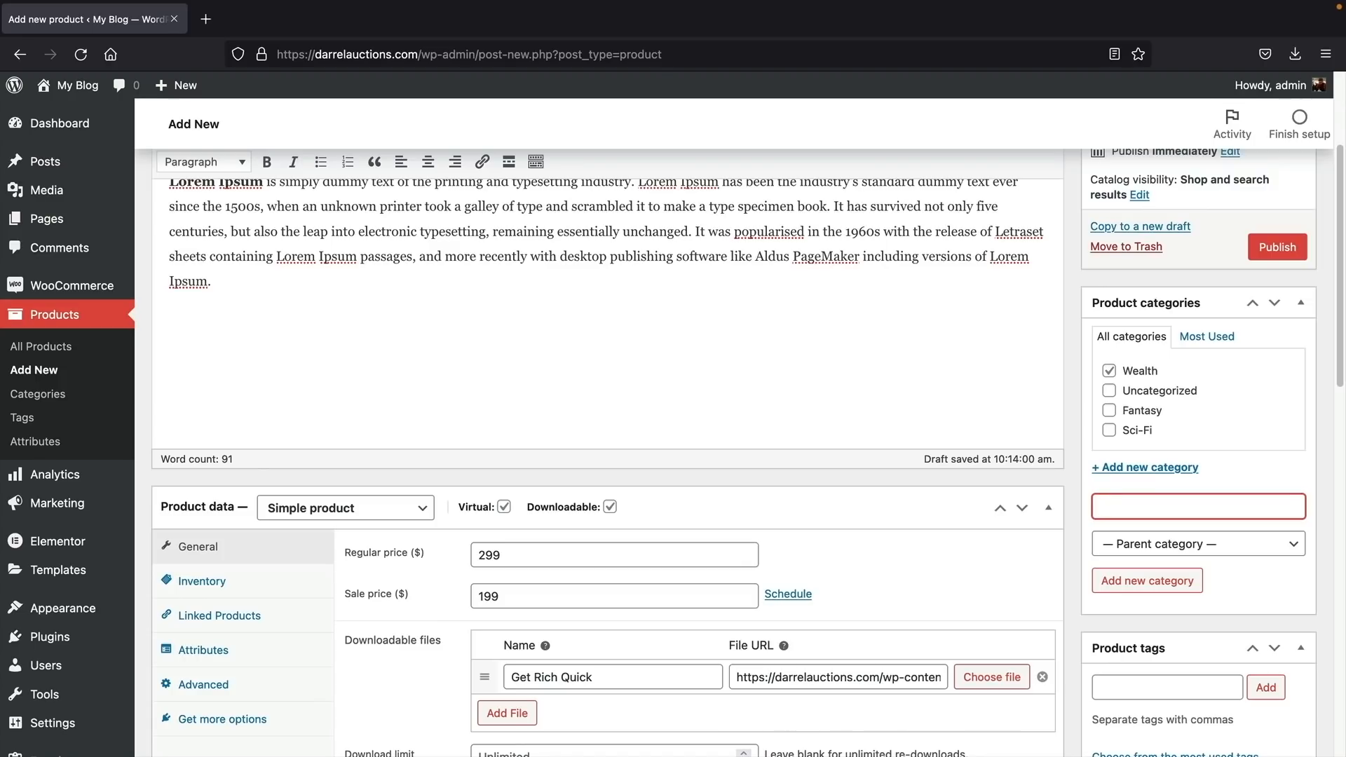
Tag the product with 'money'
{"action": "scroll", "coordinate": [1168, 514], "scroll_direction": "down", "scroll_amount": 2}
{"action": "left_click", "coordinate": [1164, 536]}
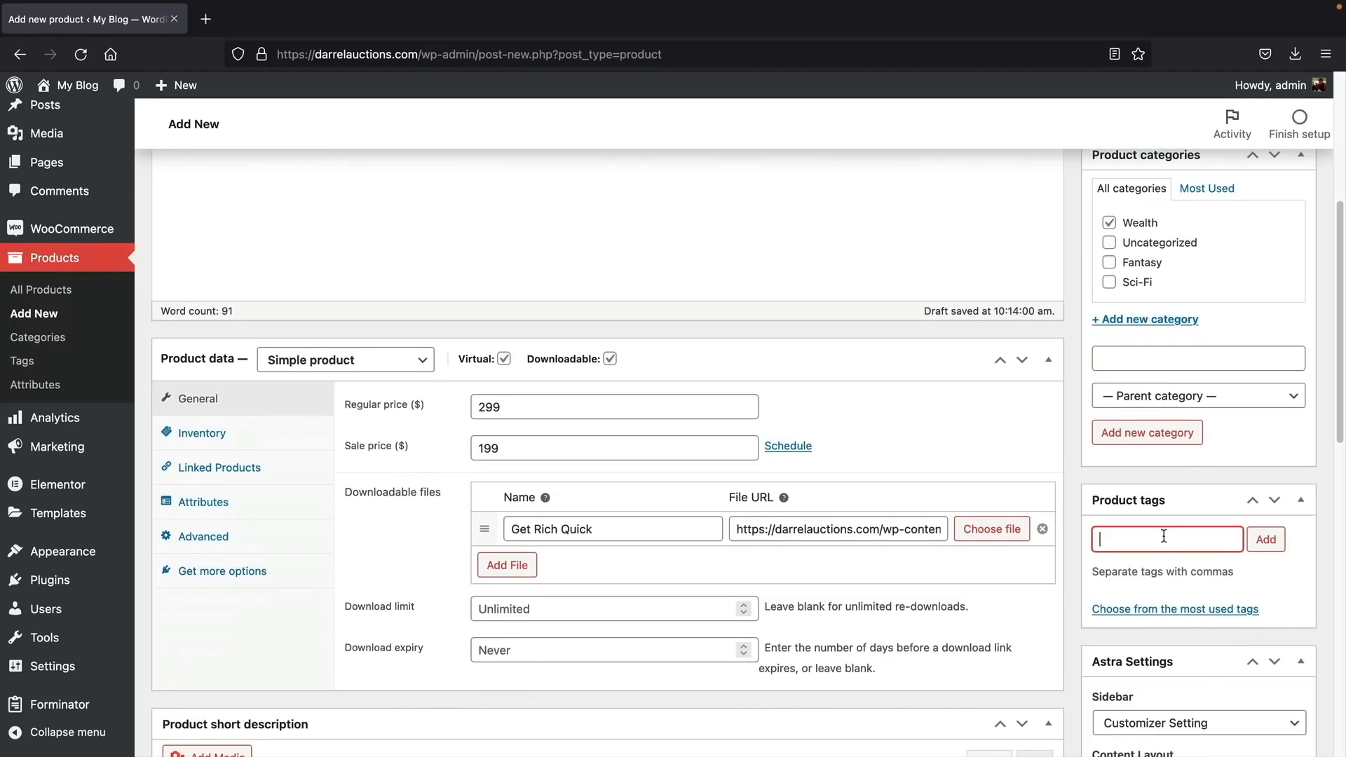
{"action": "type", "text": "m"}
{"action": "key", "text": "Return"}
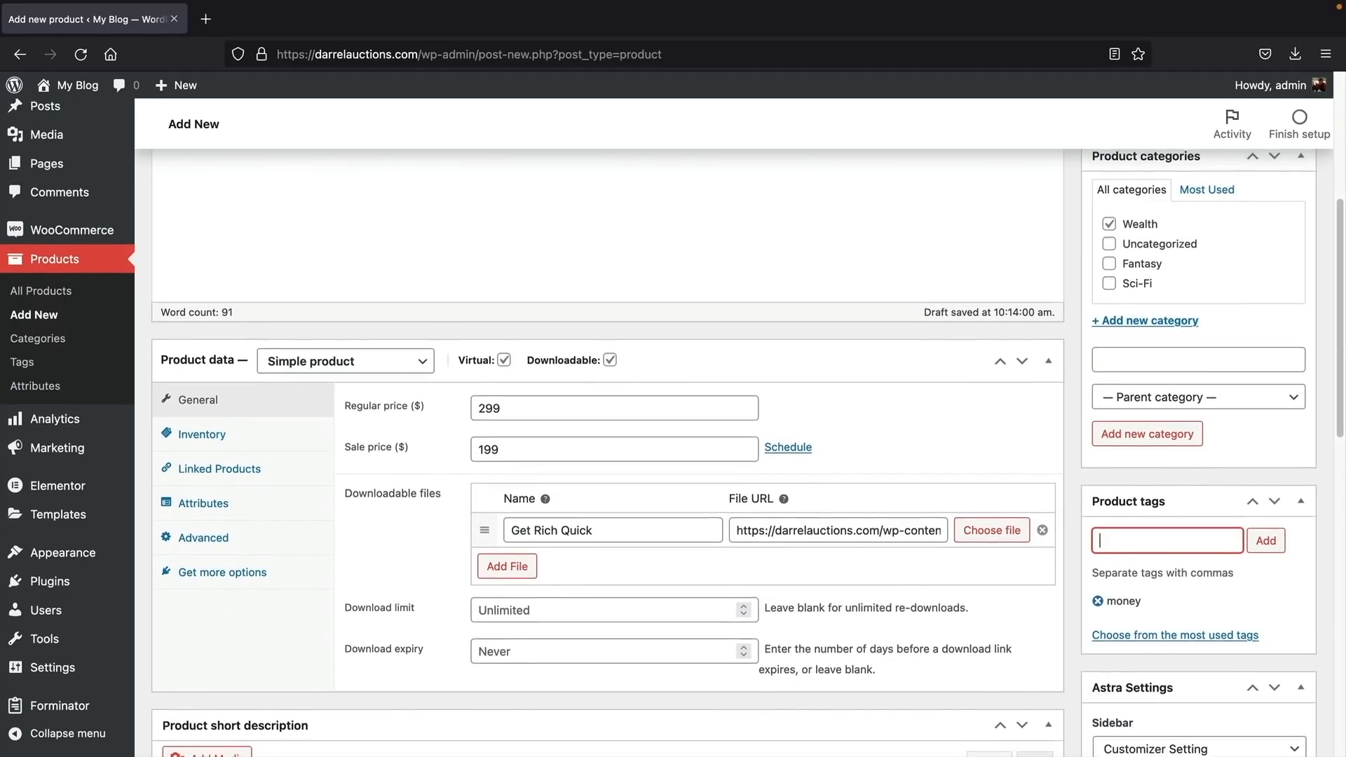
{"action": "scroll", "coordinate": [747, 420], "scroll_direction": "up", "scroll_amount": 5}
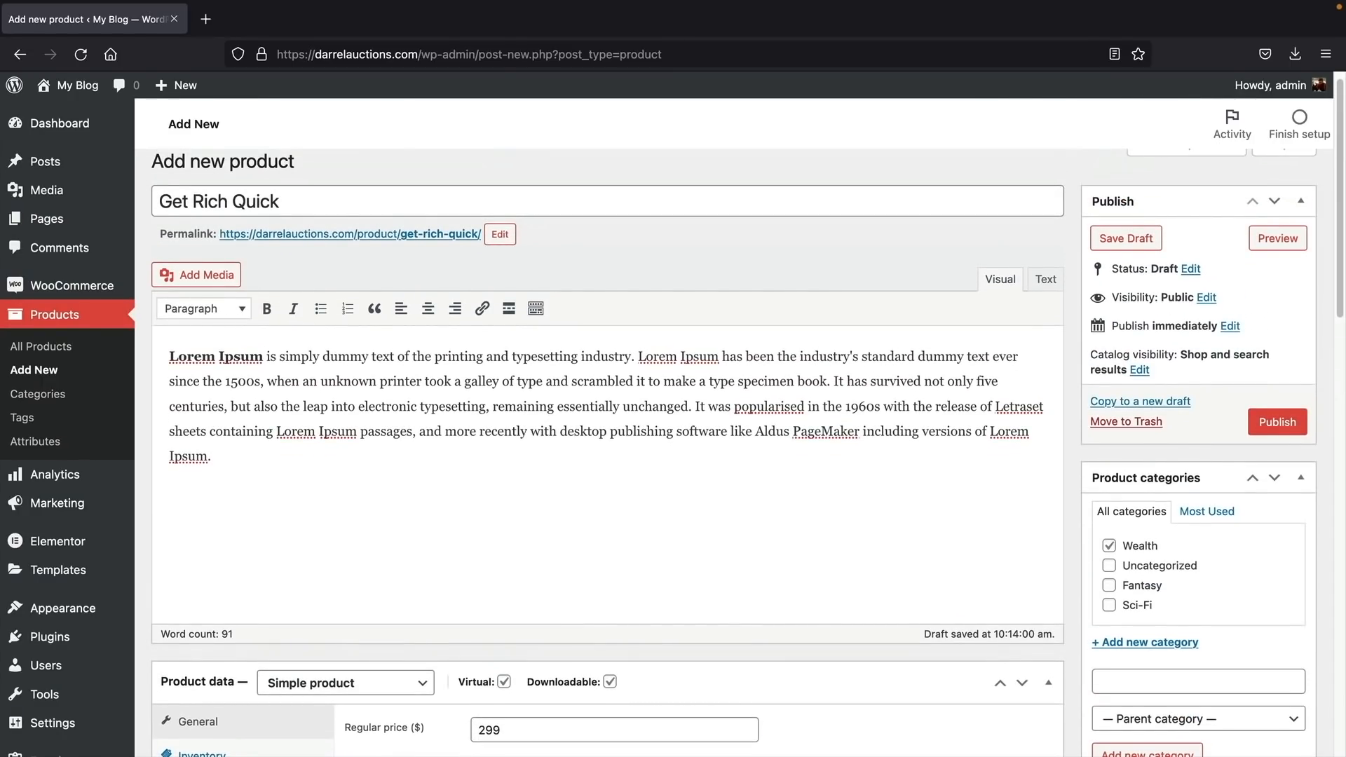
Publish Get Rich Quick and view it, highlighting the $299/$199 prices, description and bullets
{"action": "left_click", "coordinate": [1281, 423]}
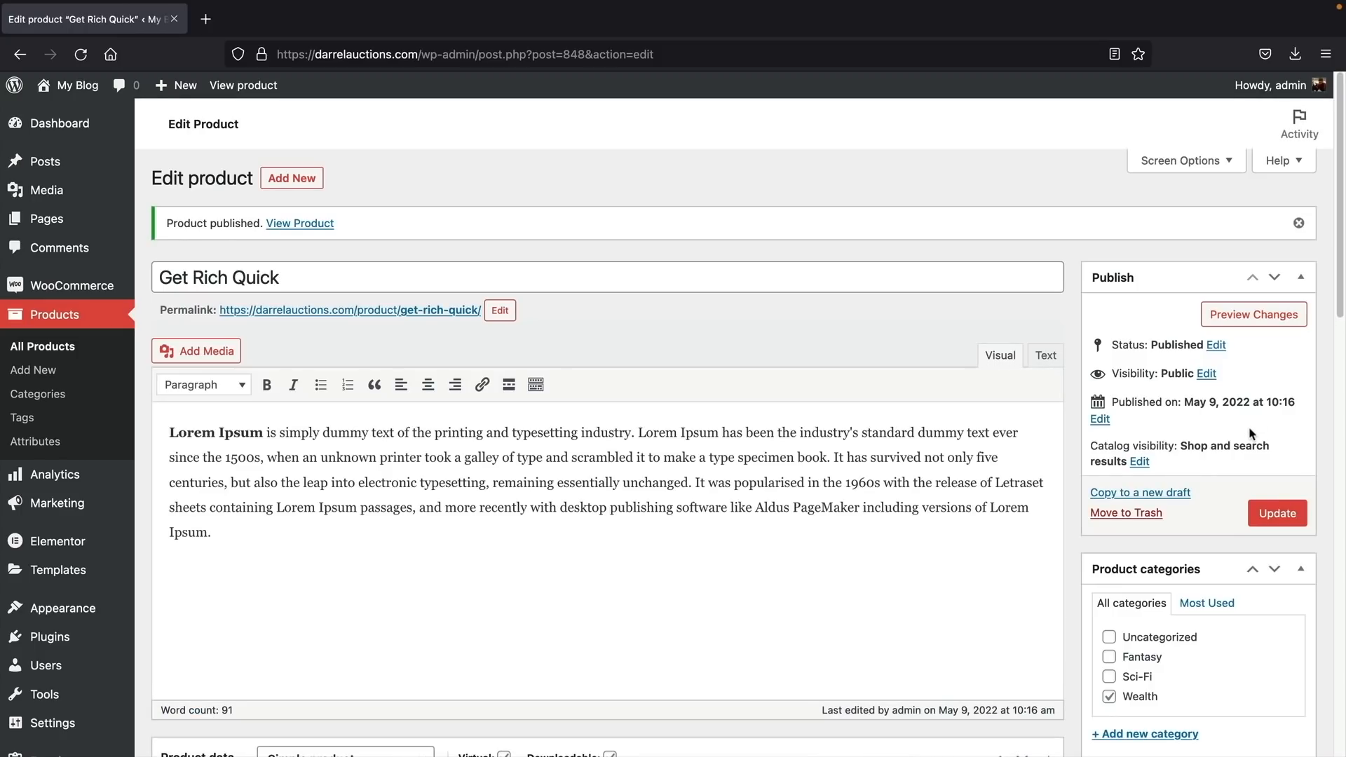
{"action": "left_click", "coordinate": [294, 228]}
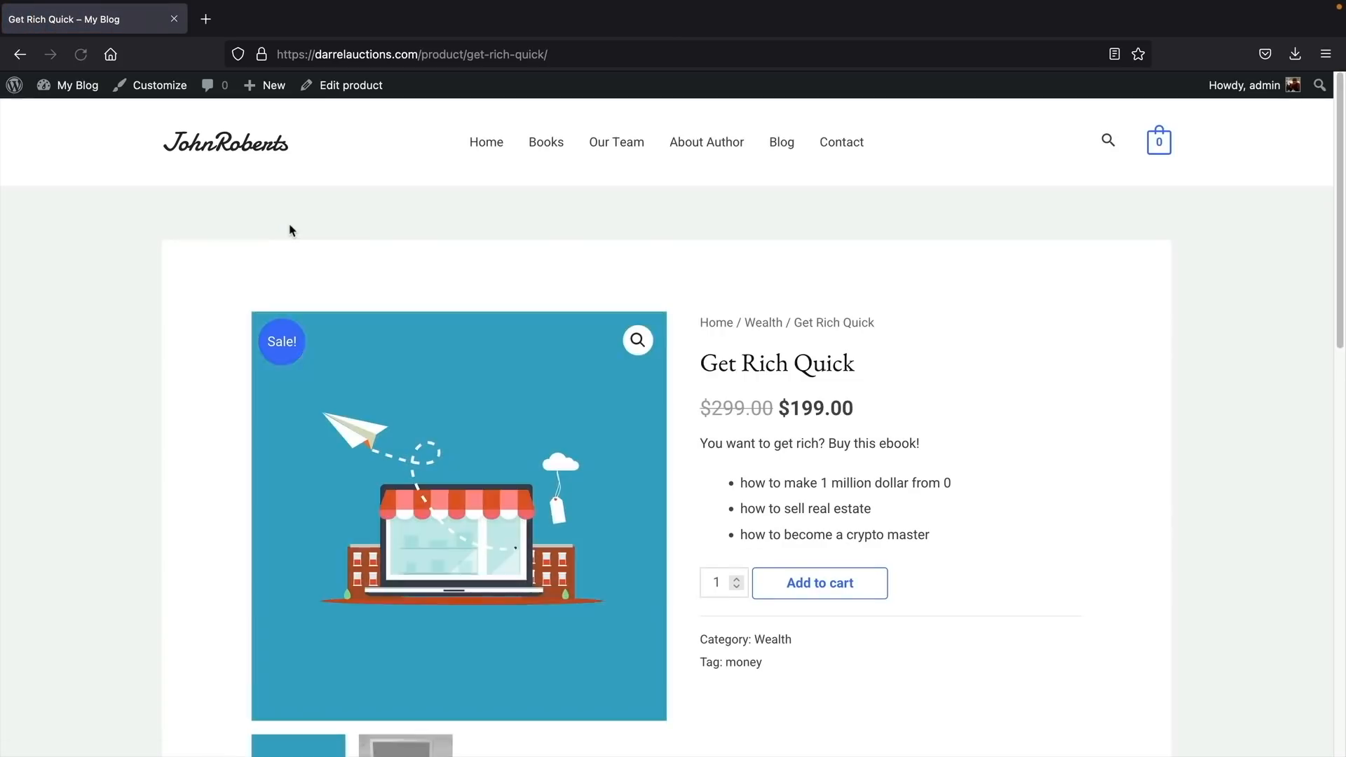
{"action": "scroll", "coordinate": [116, 383], "scroll_direction": "down", "scroll_amount": 2}
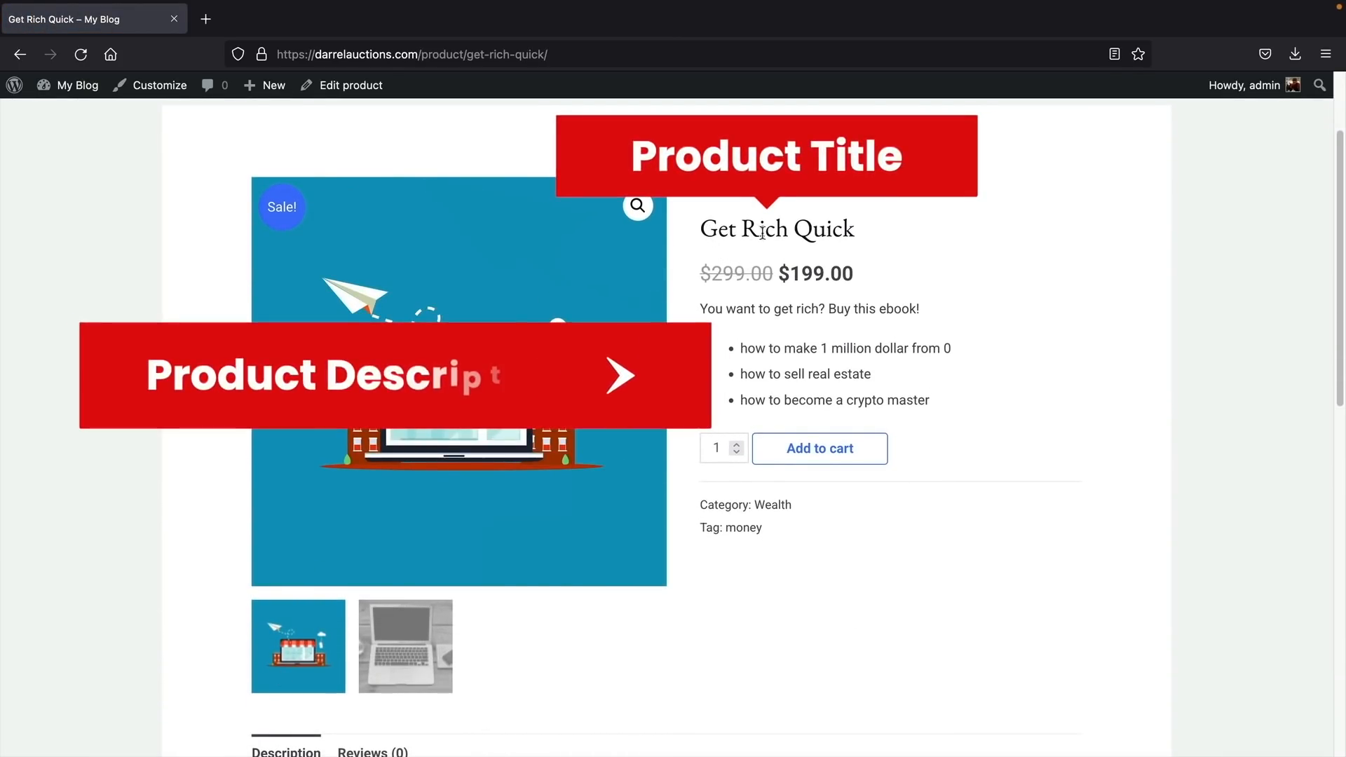
{"action": "left_click_drag", "start_coordinate": [710, 273], "coordinate": [875, 280]}
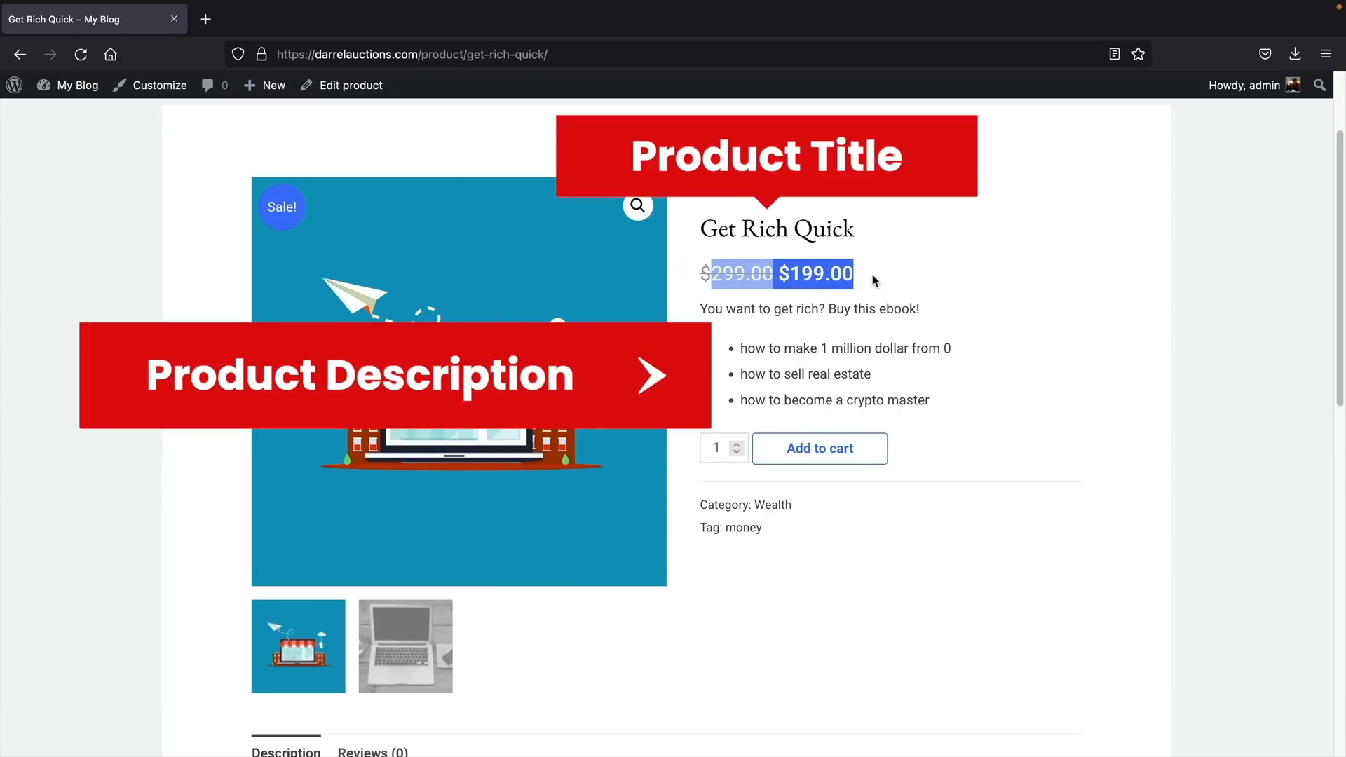
{"action": "left_click_drag", "start_coordinate": [715, 309], "coordinate": [929, 317]}
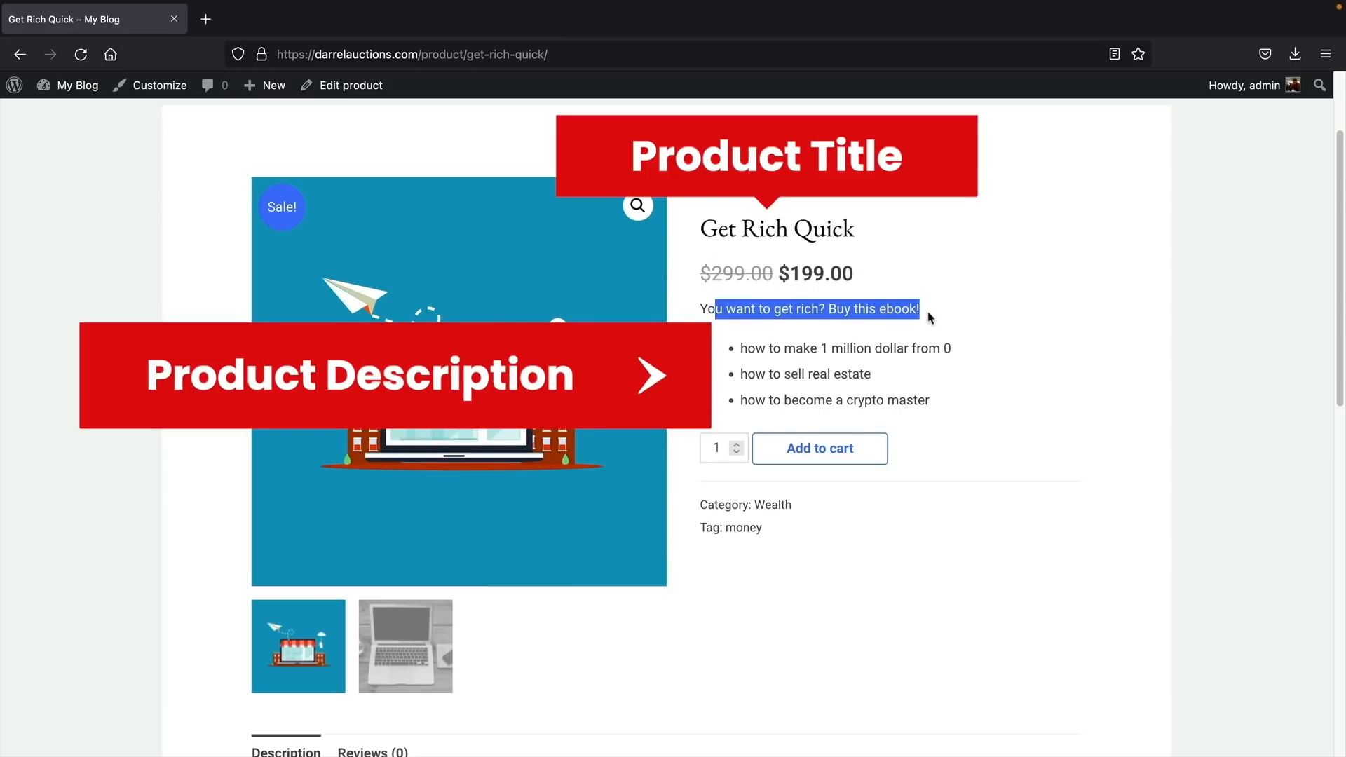
{"action": "left_click_drag", "start_coordinate": [748, 348], "coordinate": [932, 408]}
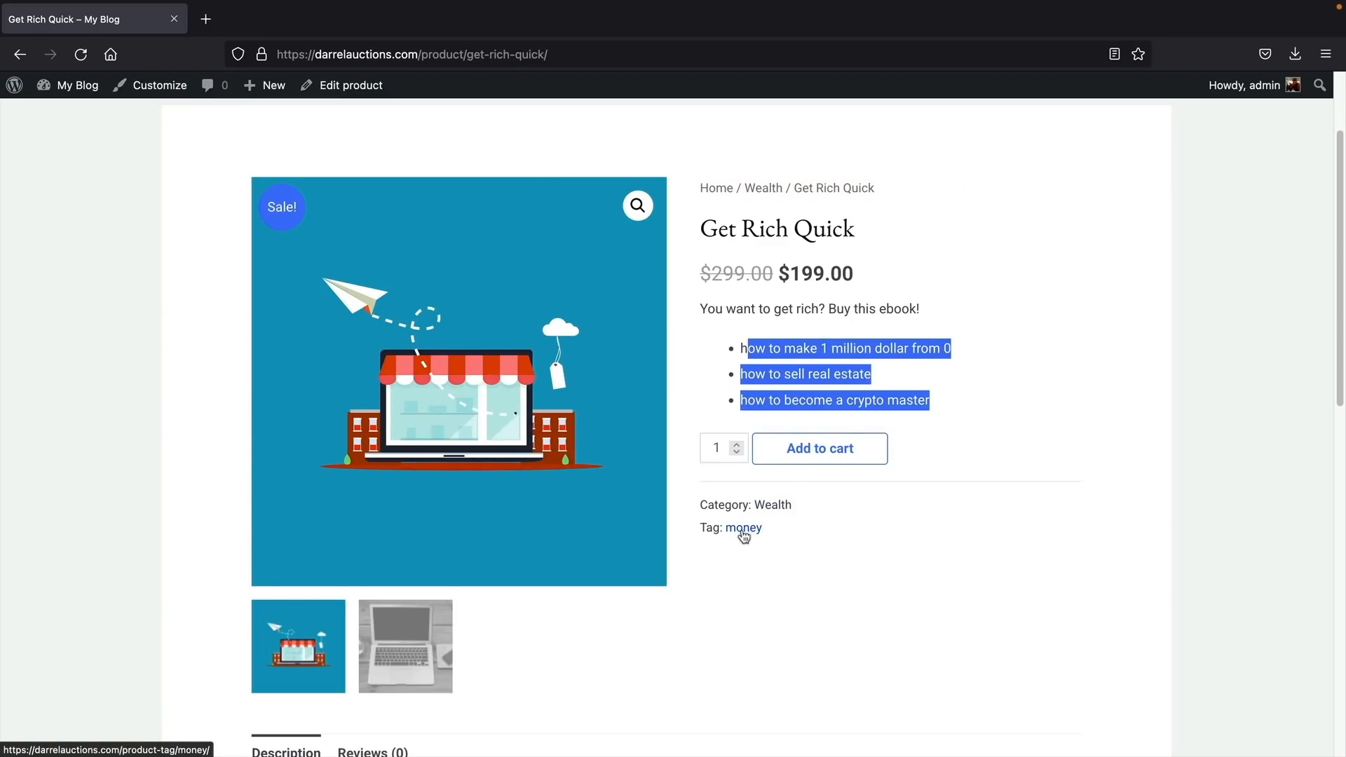
Open the storefront Wealth category page listing Get Rich Quick at $199.00
{"action": "scroll", "coordinate": [743, 529], "scroll_direction": "down", "scroll_amount": 6}
{"action": "left_click_drag", "start_coordinate": [486, 484], "coordinate": [231, 403]}
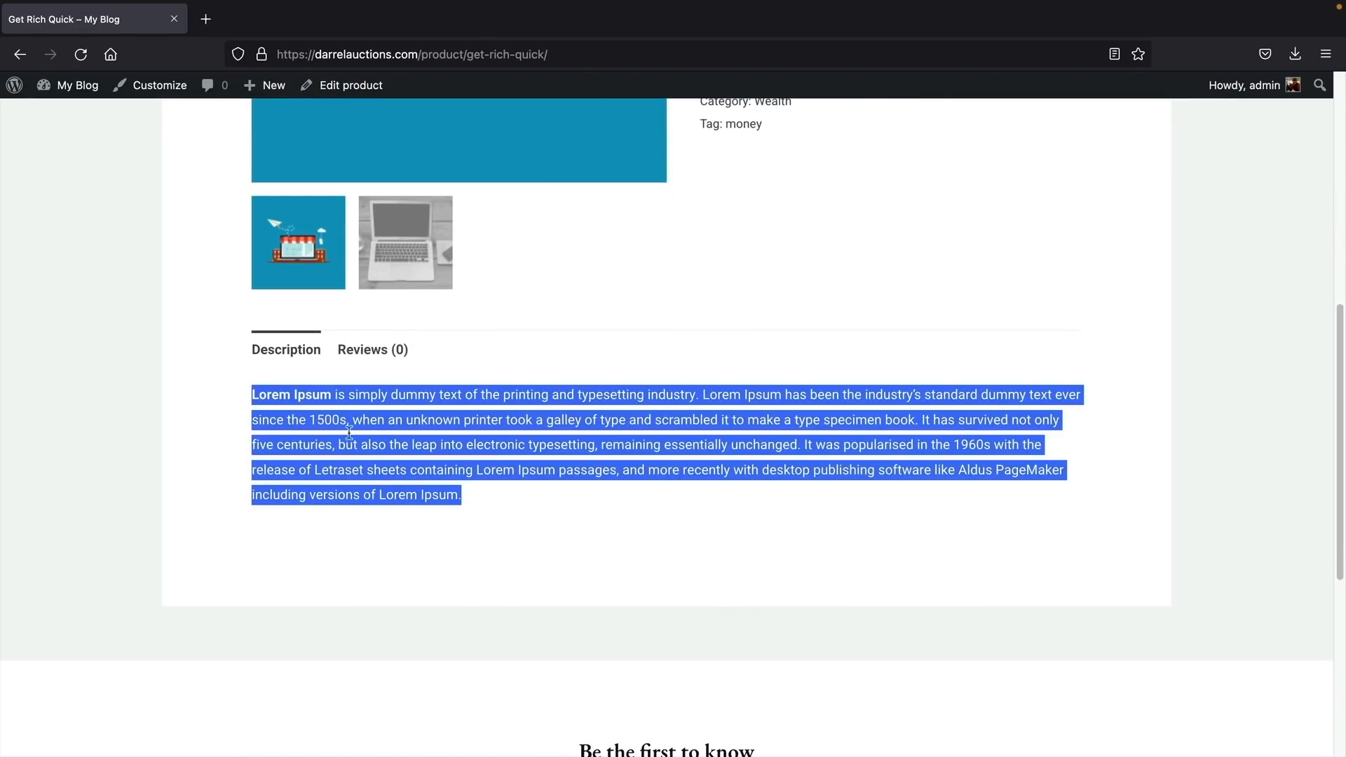
{"action": "left_click", "coordinate": [1048, 490]}
{"action": "scroll", "coordinate": [1049, 490], "scroll_direction": "up", "scroll_amount": 5}
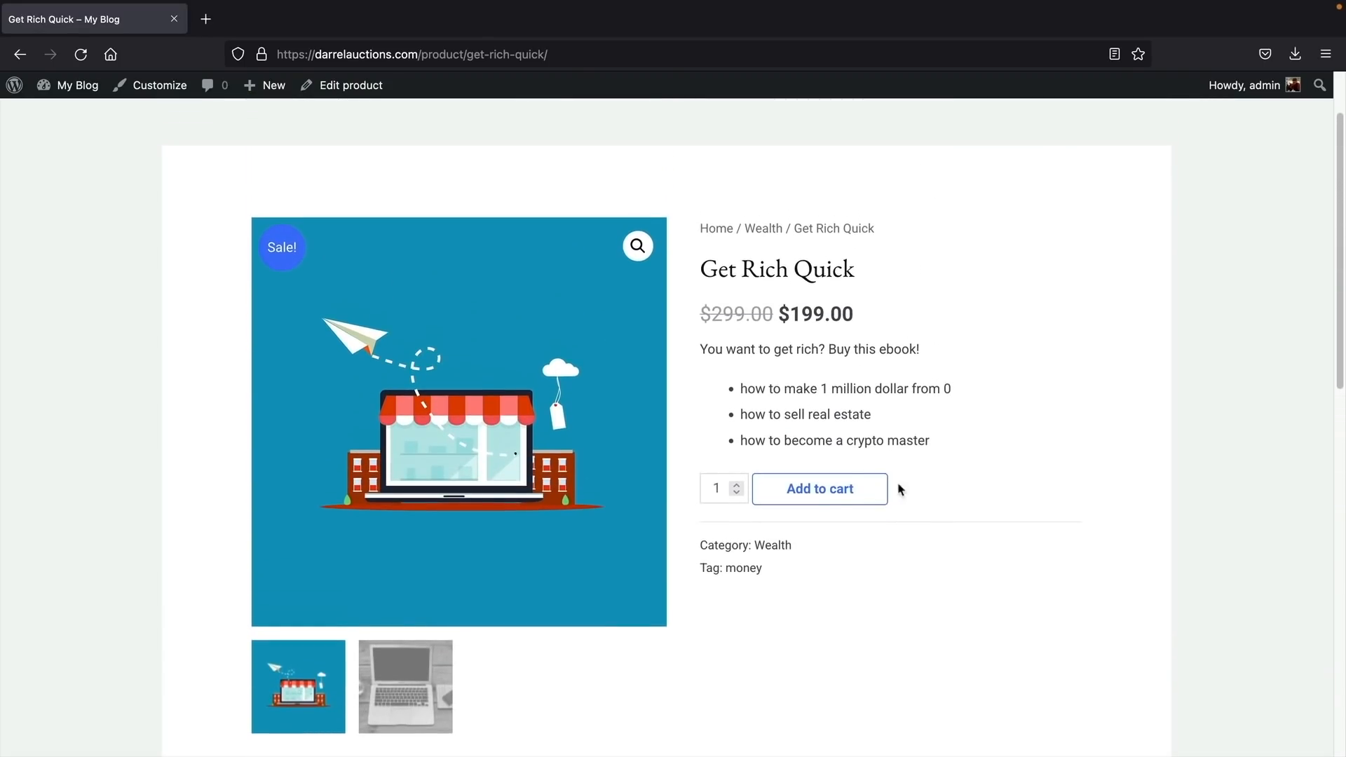
{"action": "left_click", "coordinate": [778, 550]}
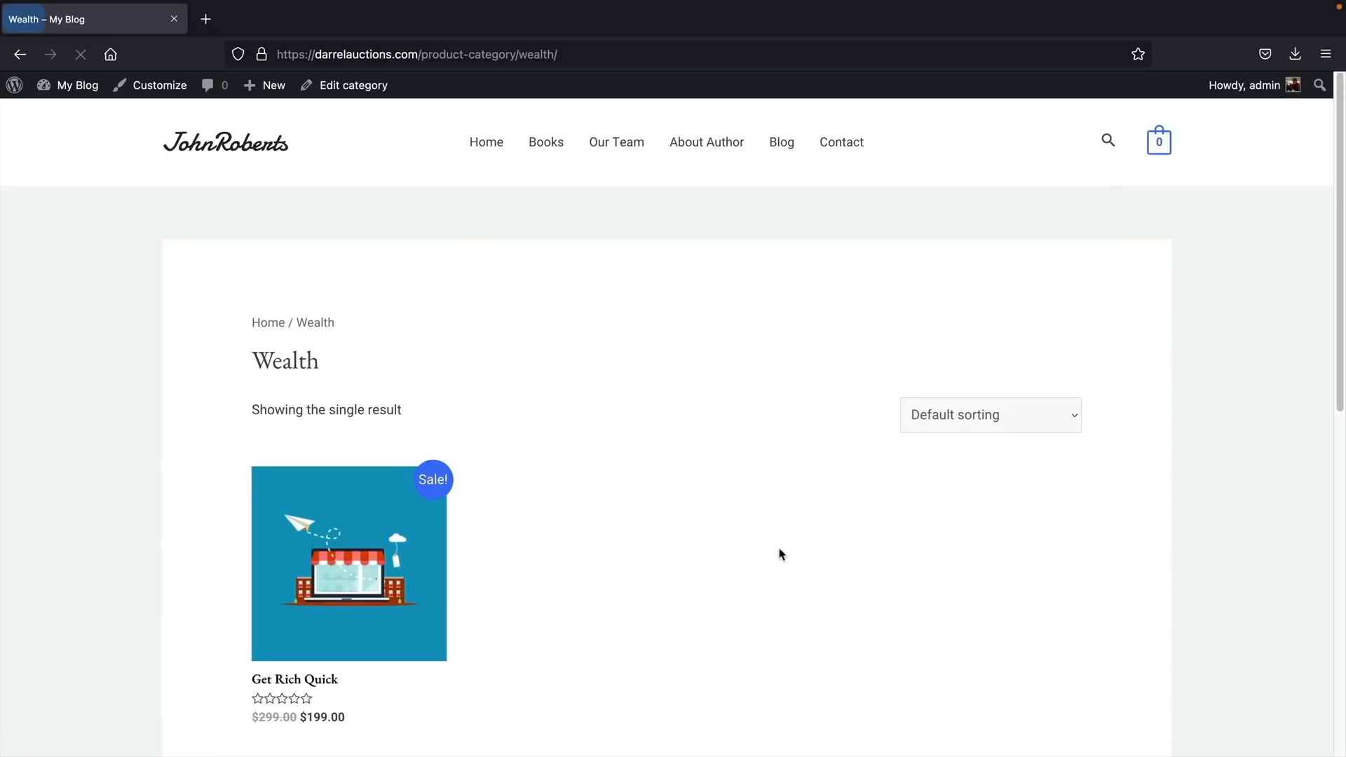
Scroll the Wealth category listing, then go back to the Get Rich Quick product page
{"action": "scroll", "coordinate": [779, 551], "scroll_direction": "down", "scroll_amount": 2}
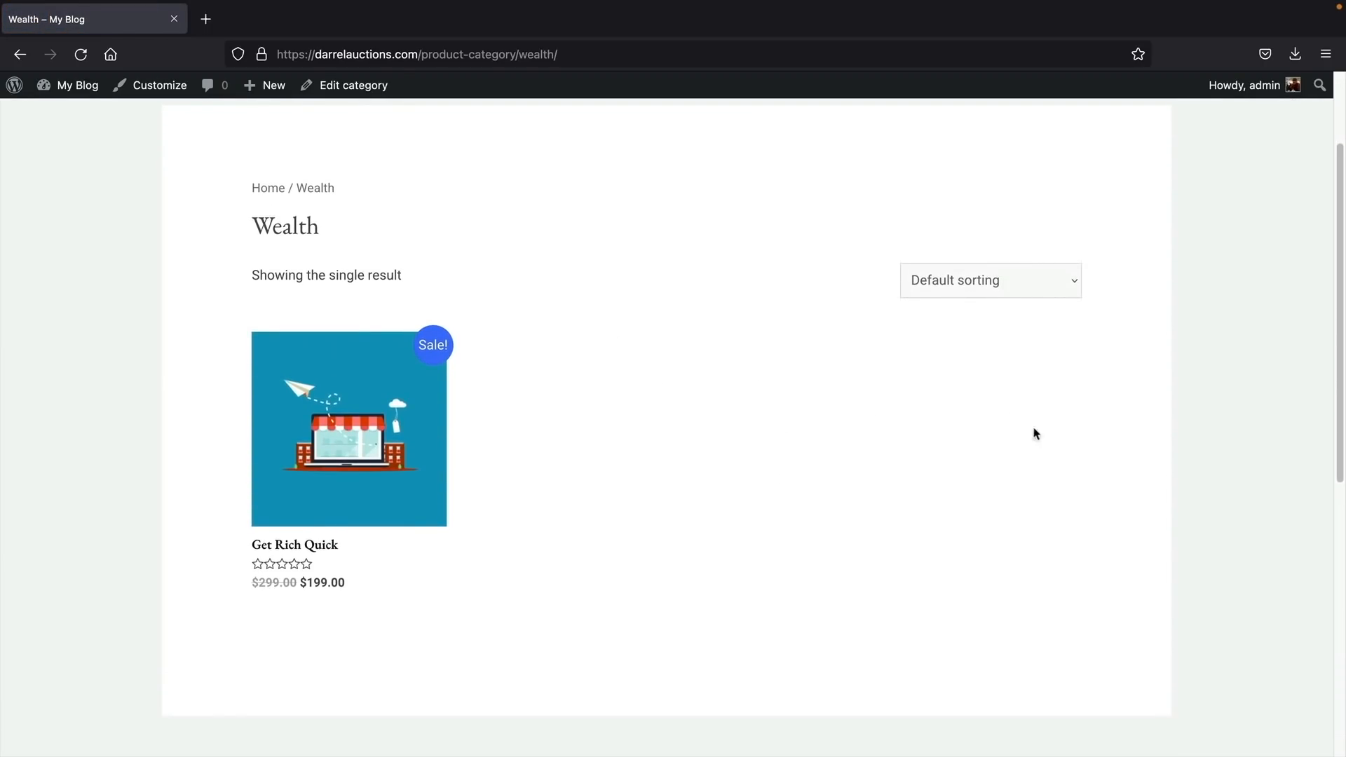
{"action": "left_click", "coordinate": [19, 54]}
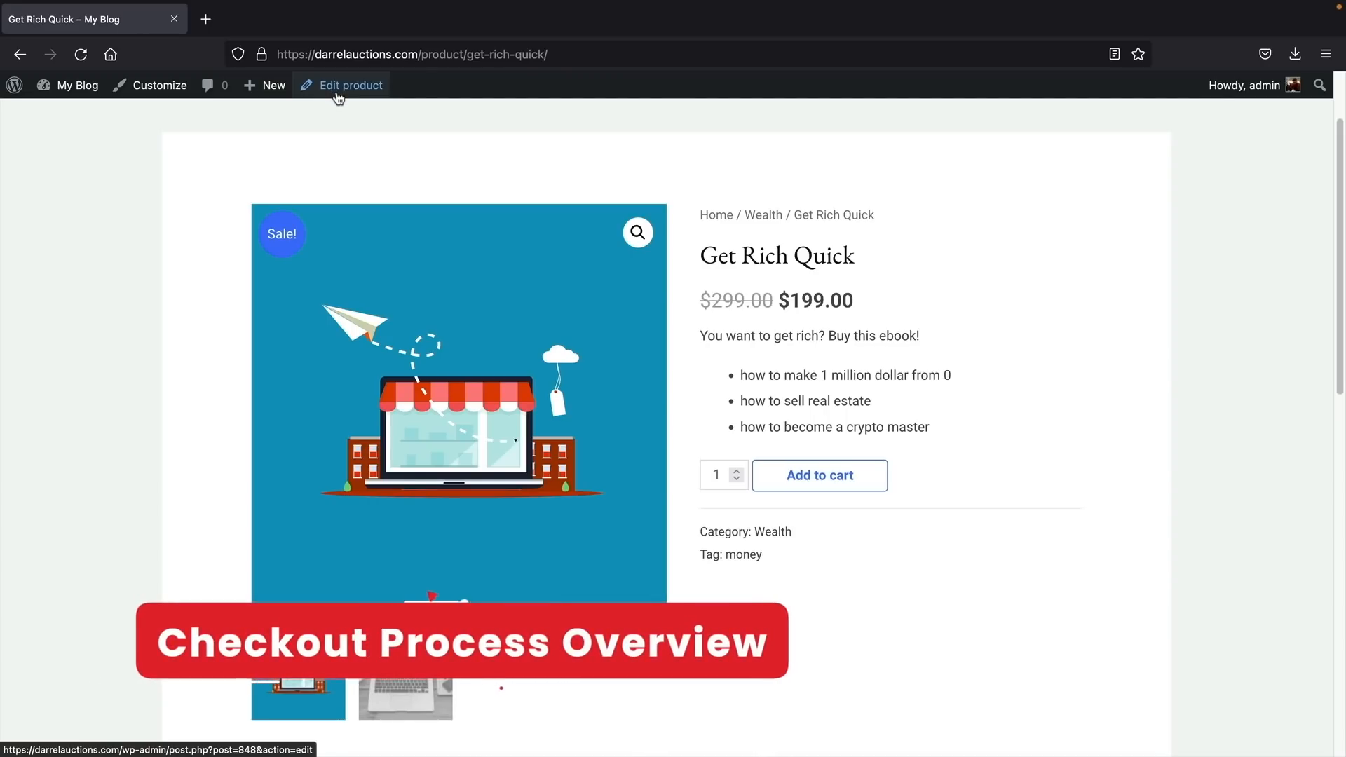
Add Get Rich Quick to the cart, view the cart with one item at $199.00, and proceed to checkout
{"action": "left_click", "coordinate": [848, 482]}
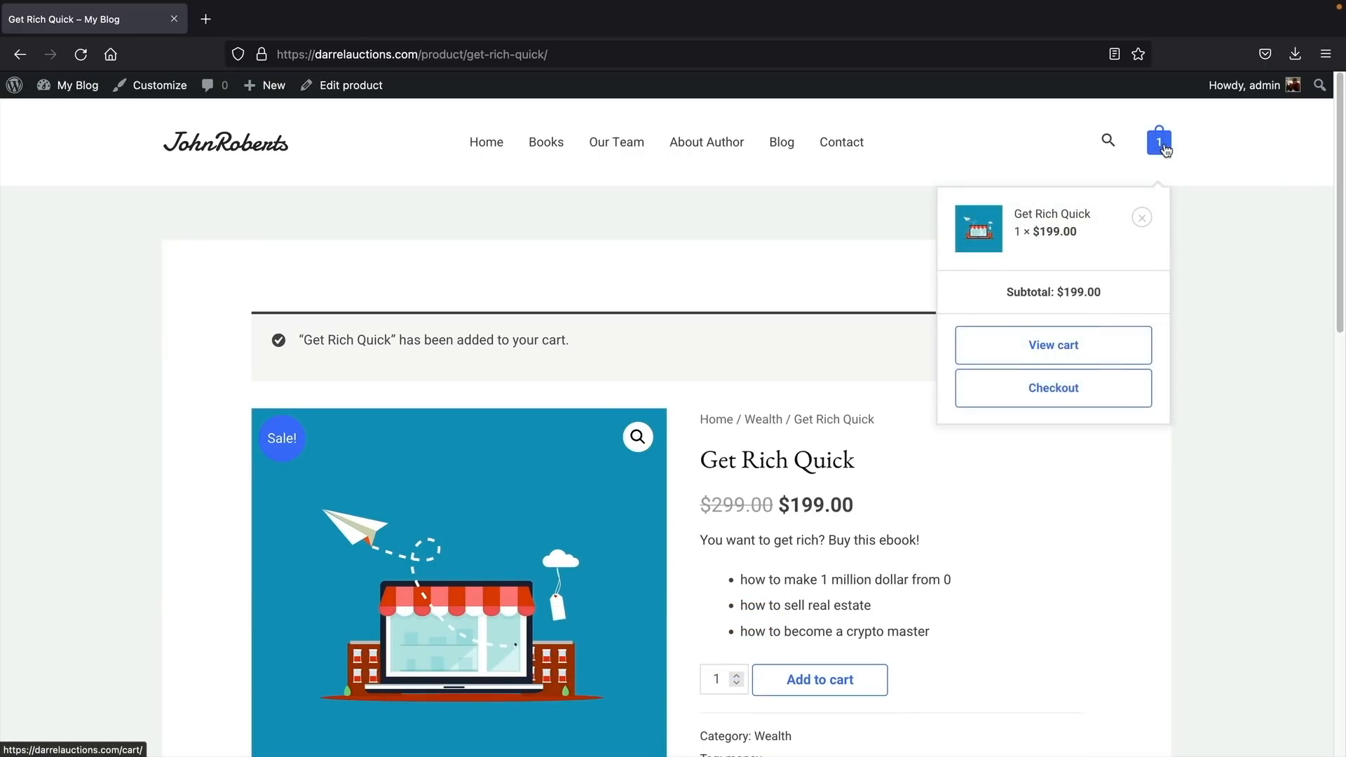
{"action": "left_click", "coordinate": [1005, 348]}
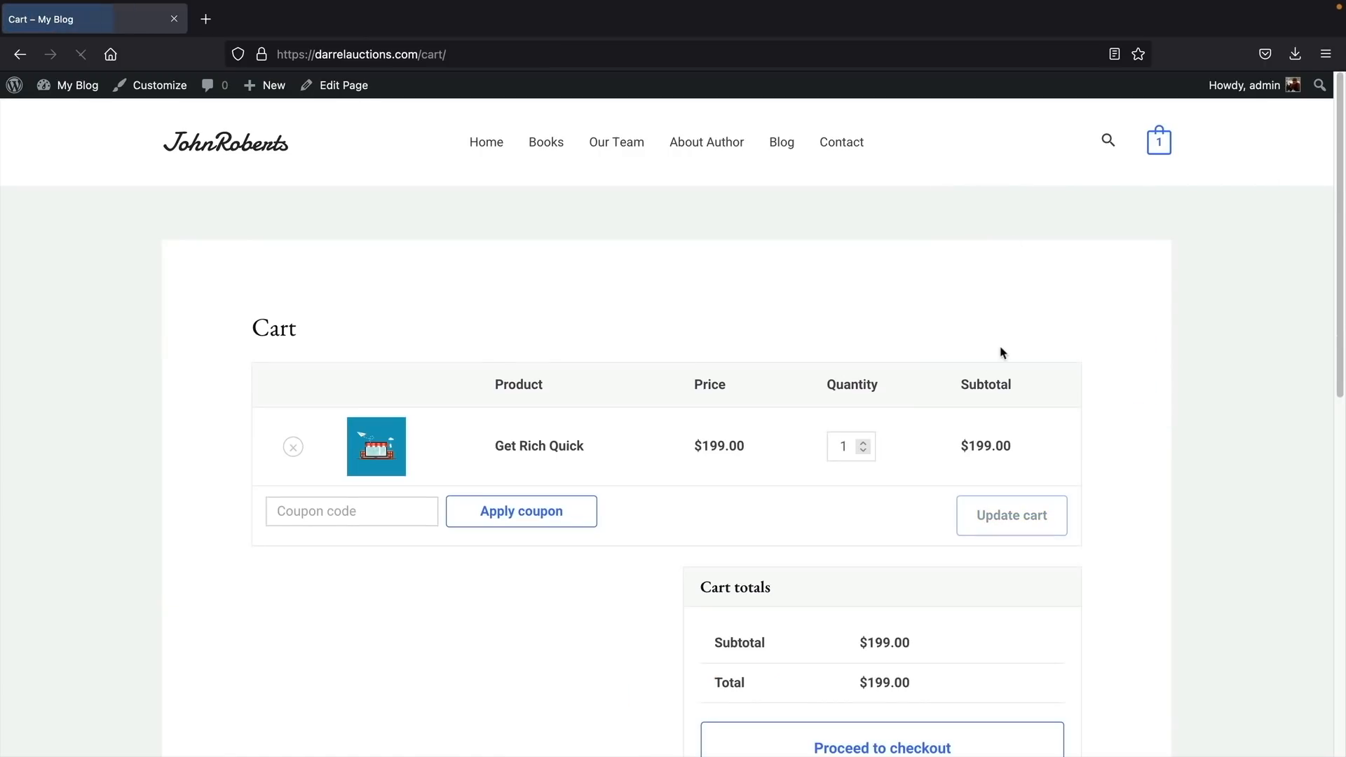
{"action": "scroll", "coordinate": [909, 393], "scroll_direction": "down", "scroll_amount": 2}
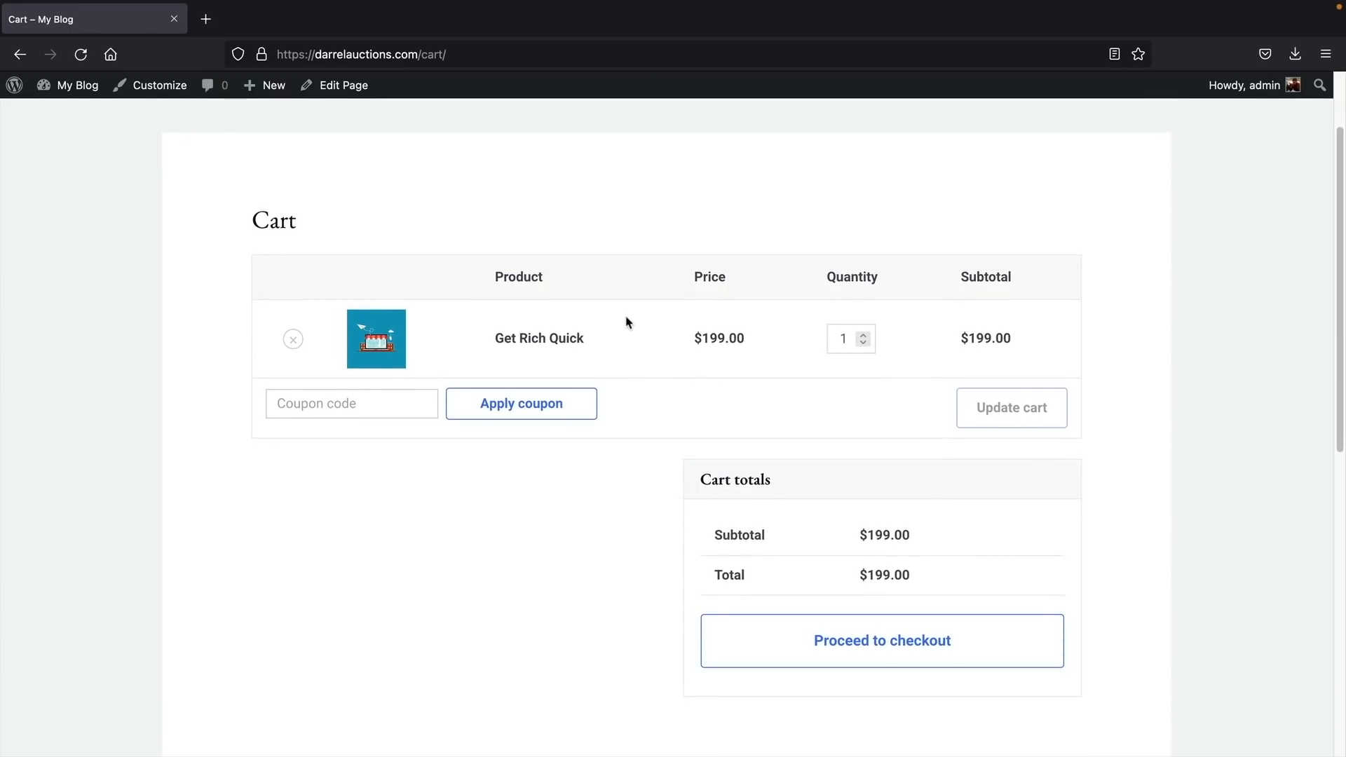
{"action": "left_click", "coordinate": [352, 412]}
{"action": "left_click", "coordinate": [865, 644]}
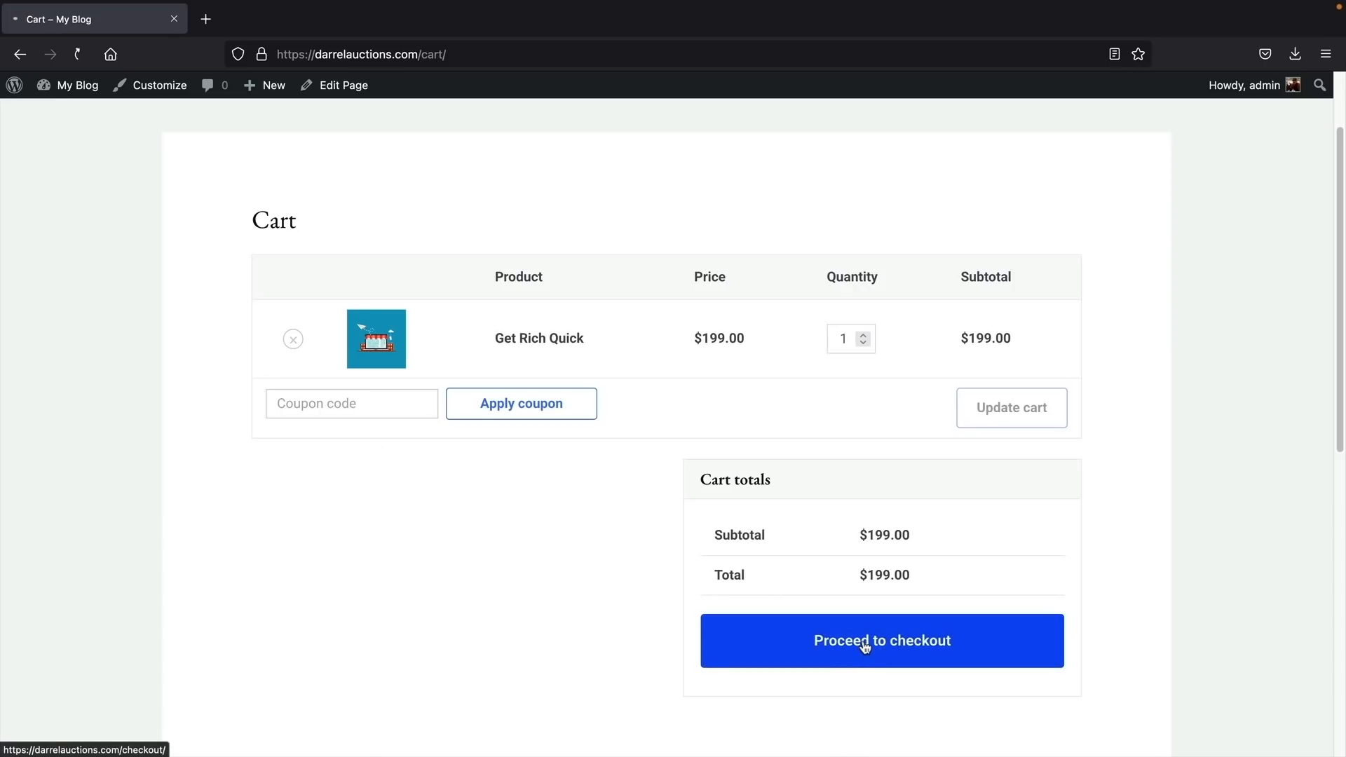
Scroll through the Checkout page to review the no-payment-methods notice and the Place order button
{"action": "scroll", "coordinate": [864, 646], "scroll_direction": "down", "scroll_amount": 1}
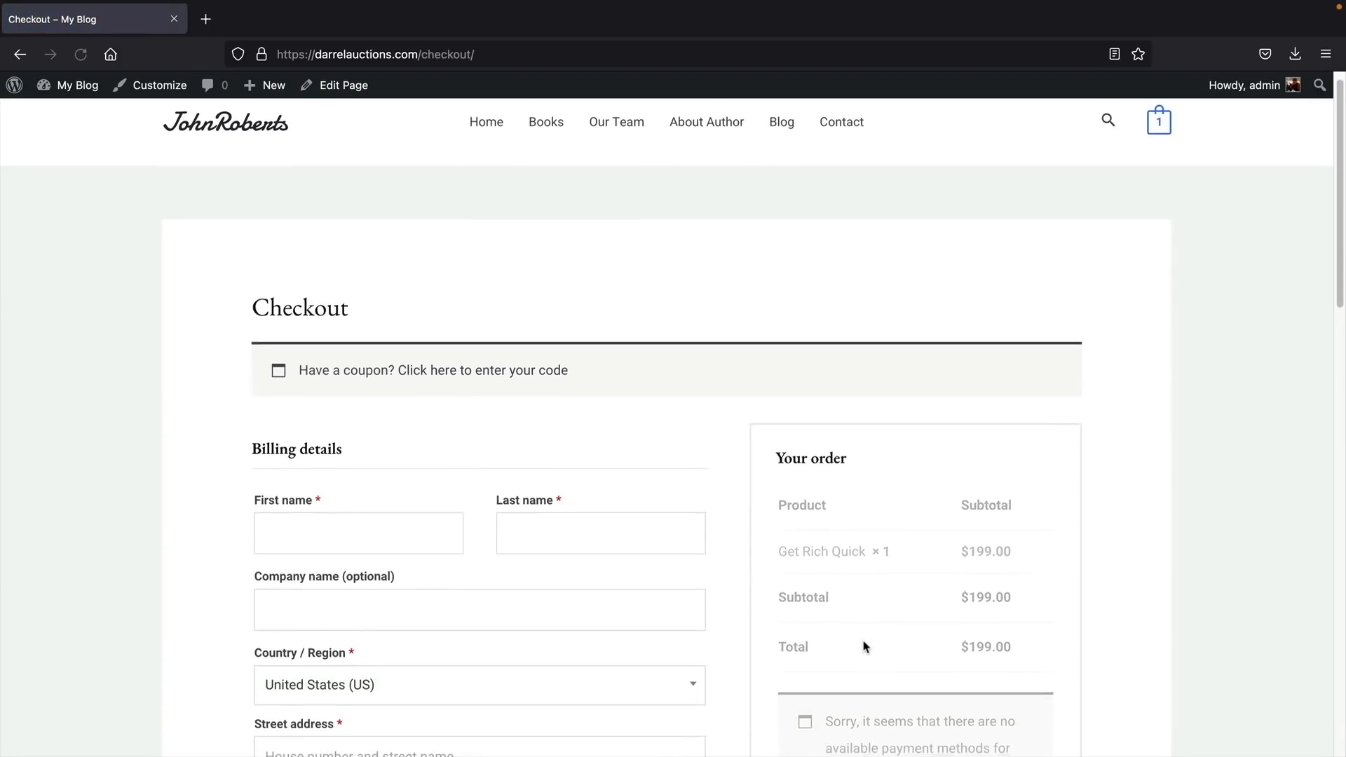
{"action": "scroll", "coordinate": [865, 646], "scroll_direction": "down", "scroll_amount": 2}
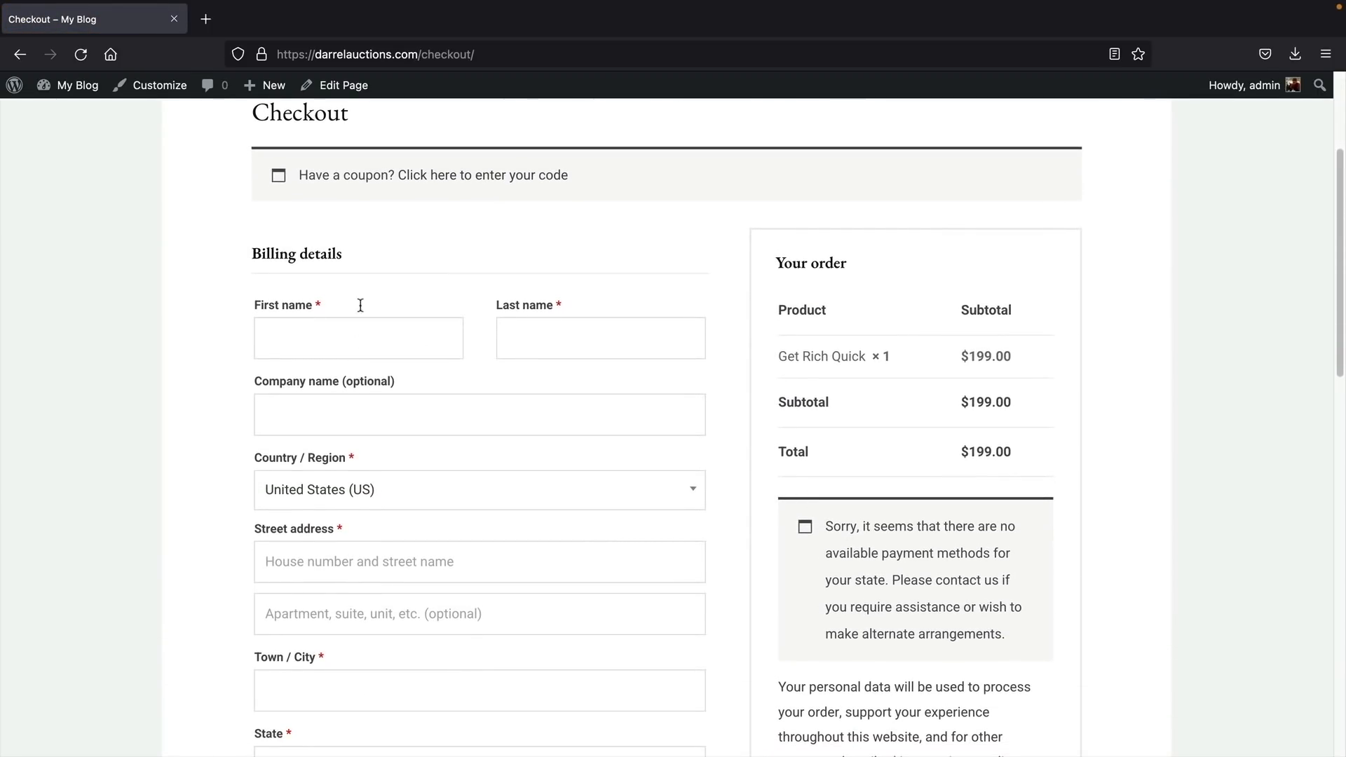
{"action": "scroll", "coordinate": [613, 622], "scroll_direction": "down", "scroll_amount": 1}
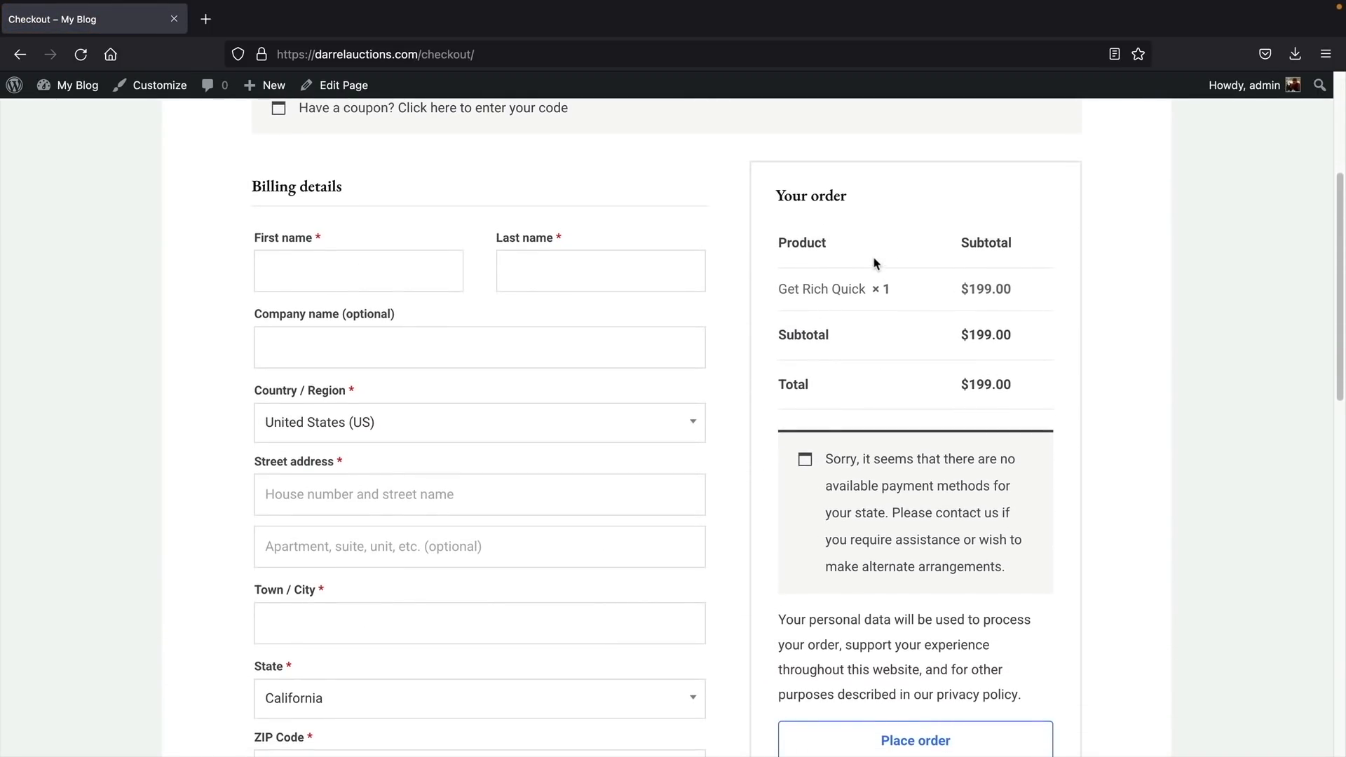
{"action": "scroll", "coordinate": [875, 376], "scroll_direction": "down", "scroll_amount": 3}
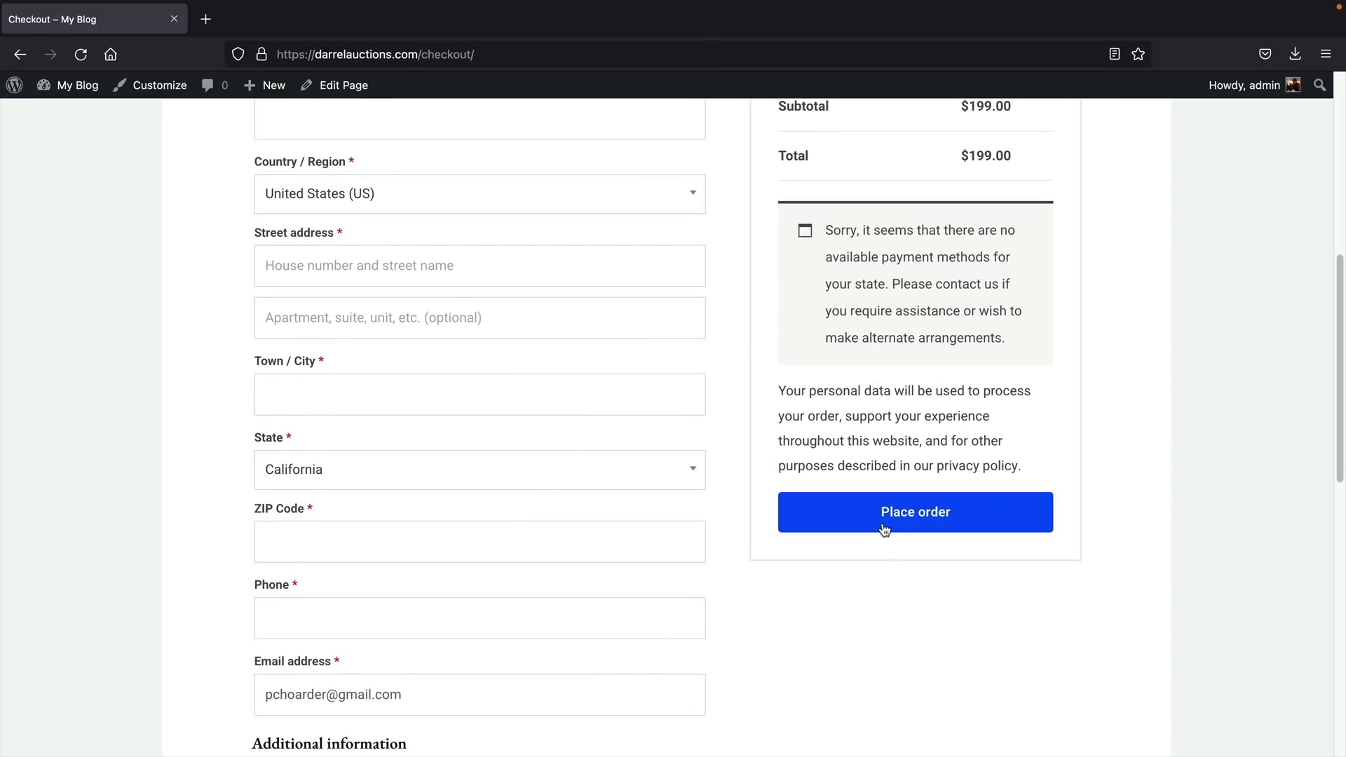
{"action": "scroll", "coordinate": [885, 529], "scroll_direction": "up", "scroll_amount": 4}
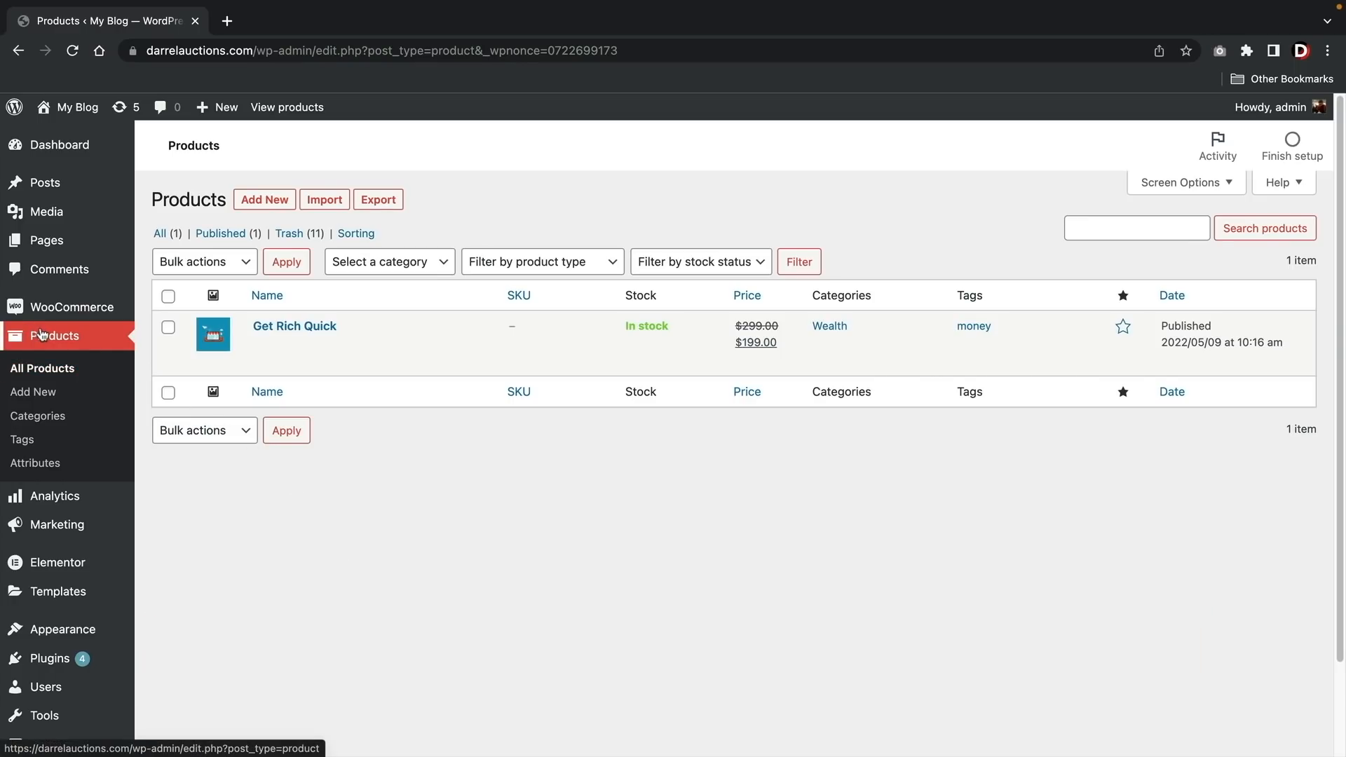
Duplicate the Get Rich Quick product and retitle the copy 'Package Deal'
{"action": "mouse_move", "coordinate": [162, 341]}
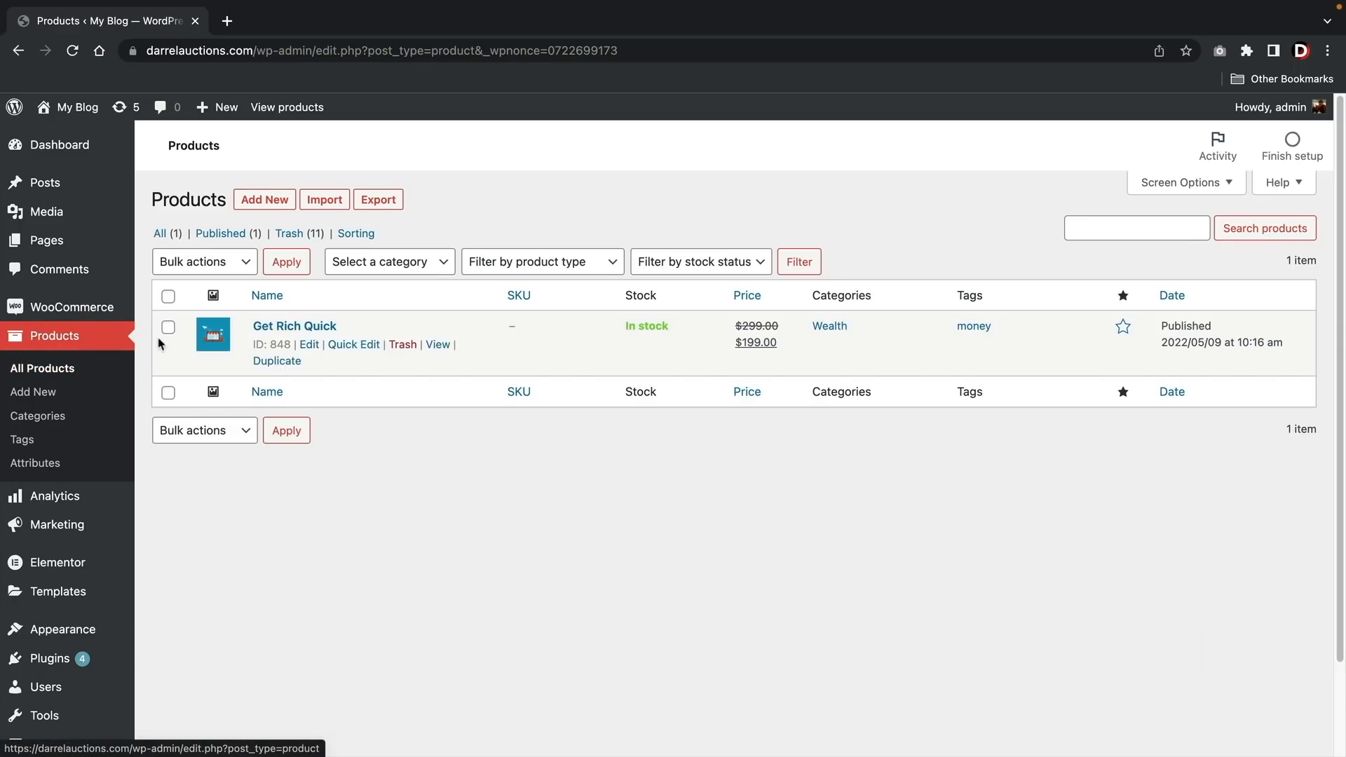
{"action": "left_click", "coordinate": [277, 361]}
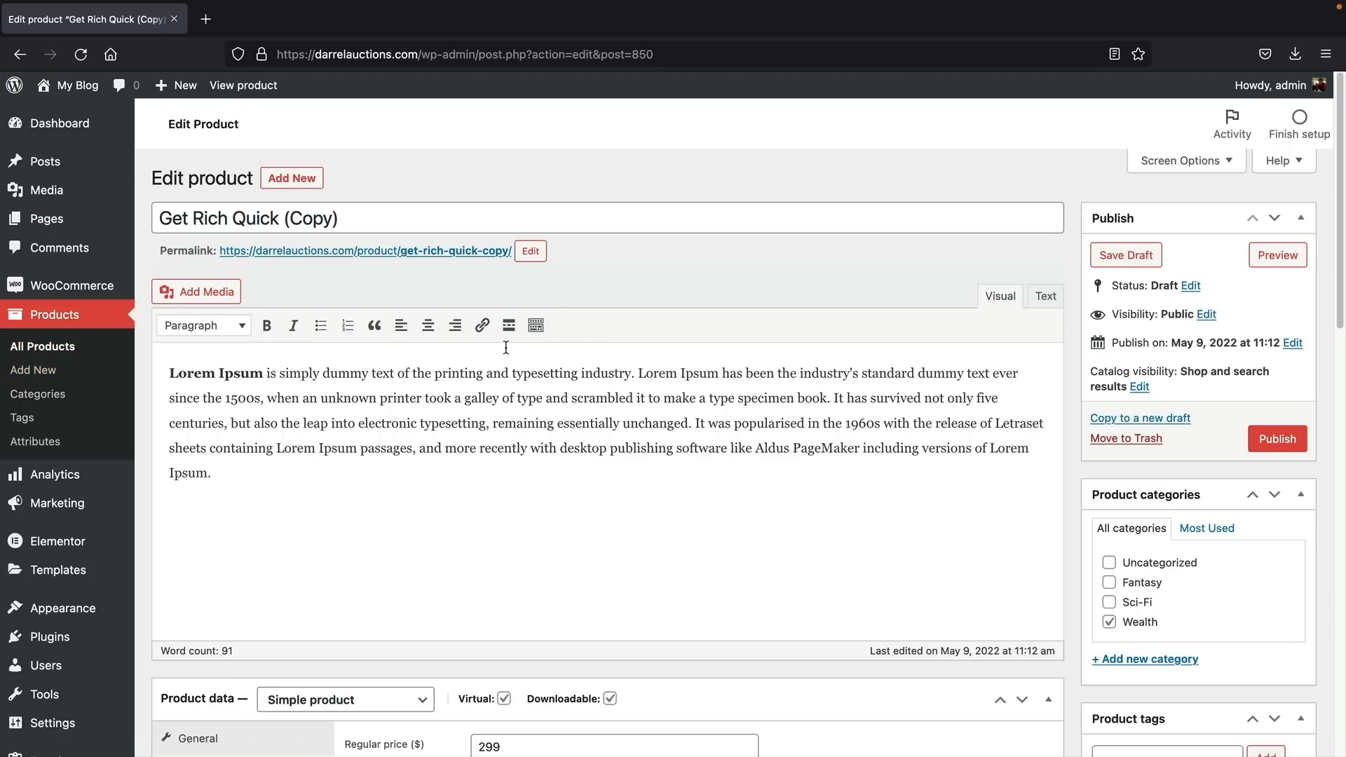
{"action": "triple_click", "coordinate": [260, 212]}
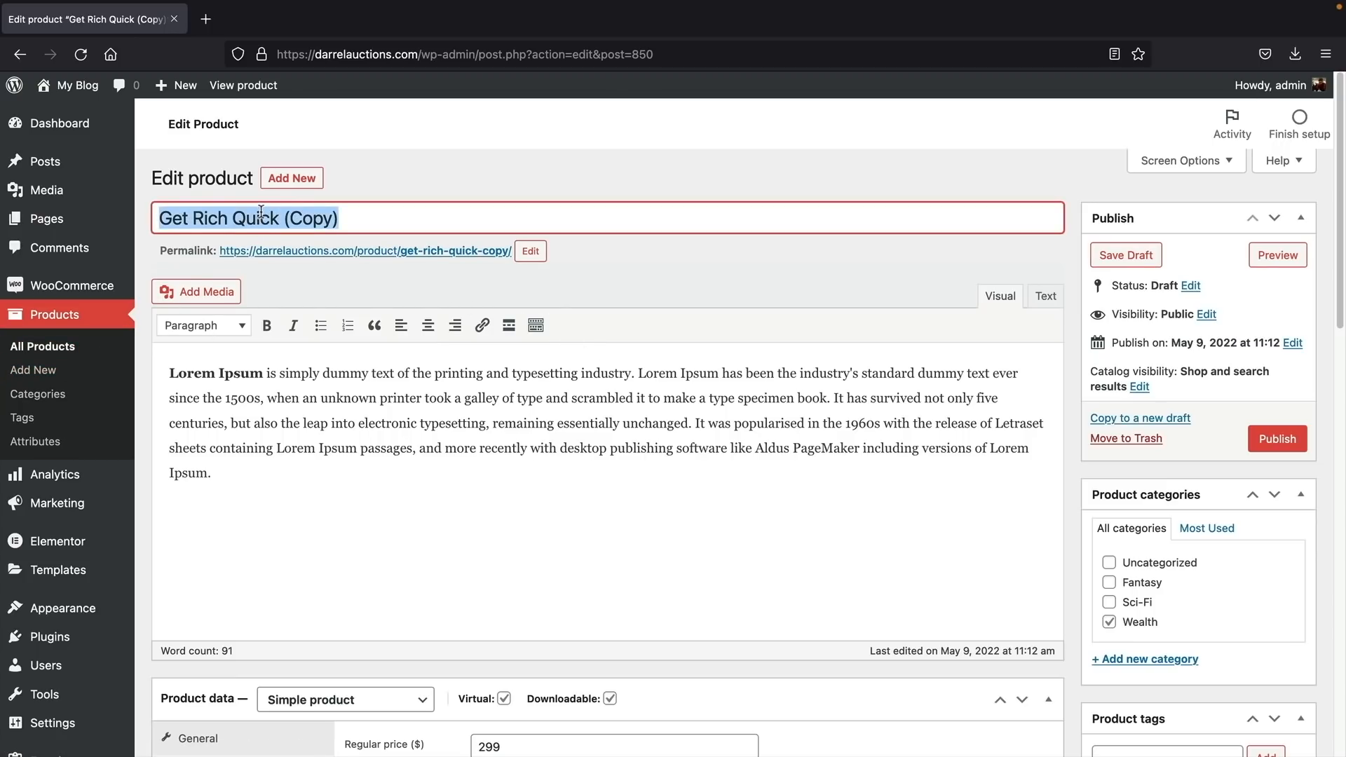
{"action": "type", "text": "Pack"}
{"action": "key", "text": "BackSpace"}
{"action": "key", "text": "BackSpace"}
{"action": "type", "text": "ackage Deal"}
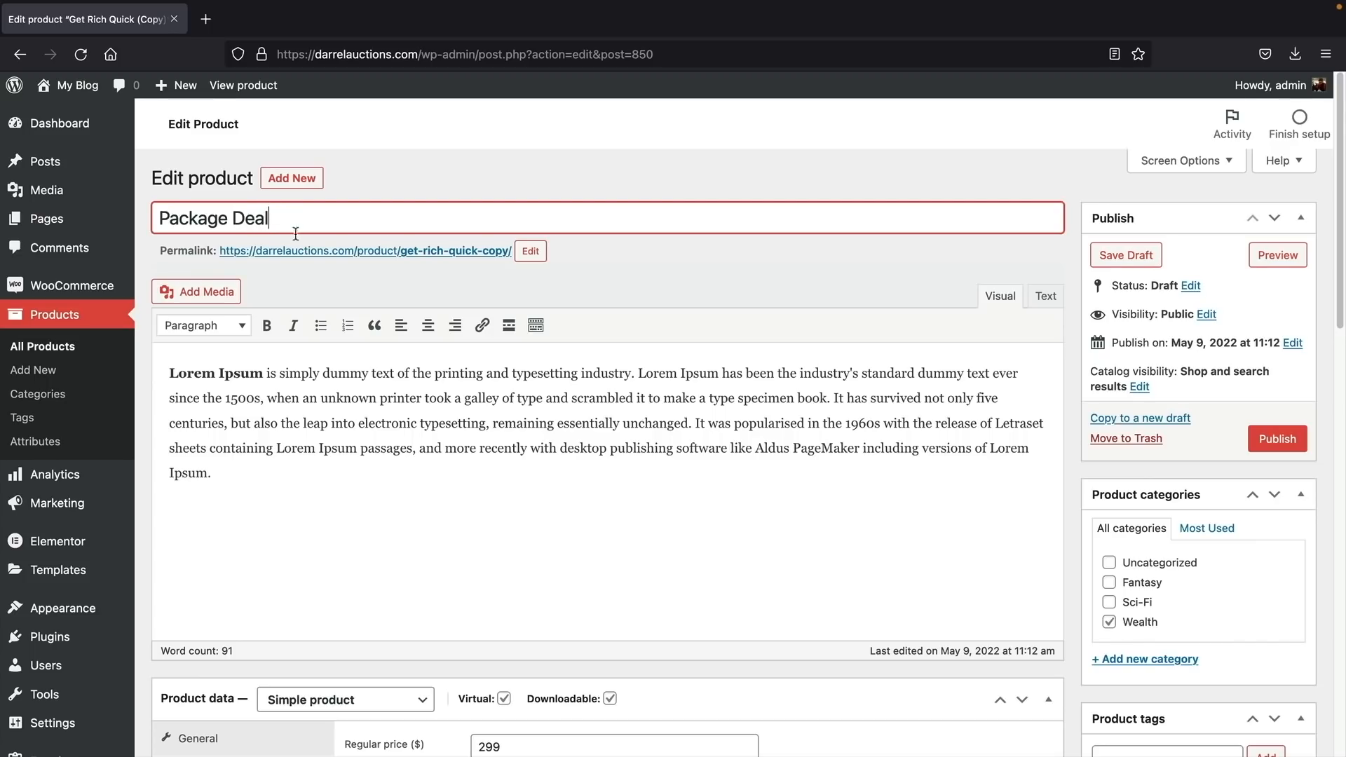
Add a second, empty row under Downloadable files in Product data > General
{"action": "scroll", "coordinate": [294, 235], "scroll_direction": "down", "scroll_amount": 2}
{"action": "scroll", "coordinate": [298, 242], "scroll_direction": "down", "scroll_amount": 9}
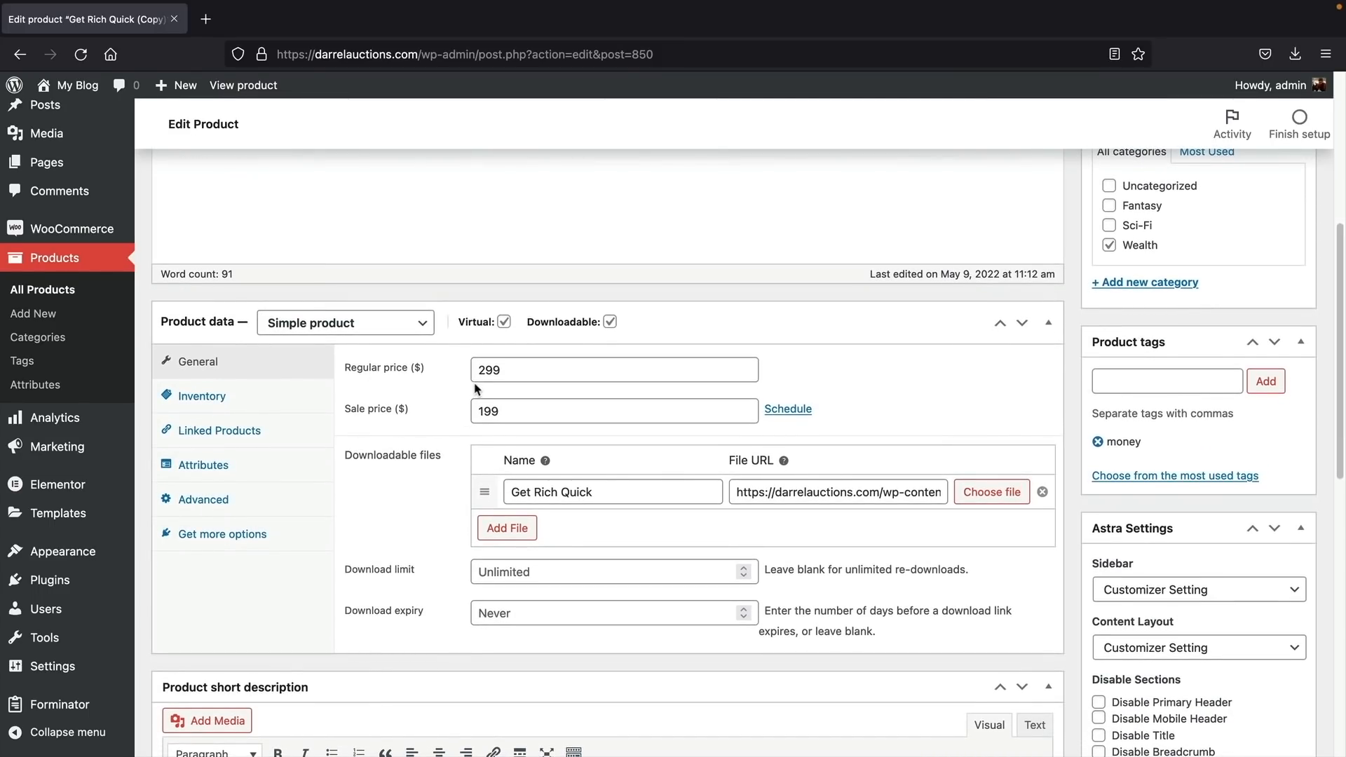
{"action": "scroll", "coordinate": [475, 387], "scroll_direction": "down", "scroll_amount": 4}
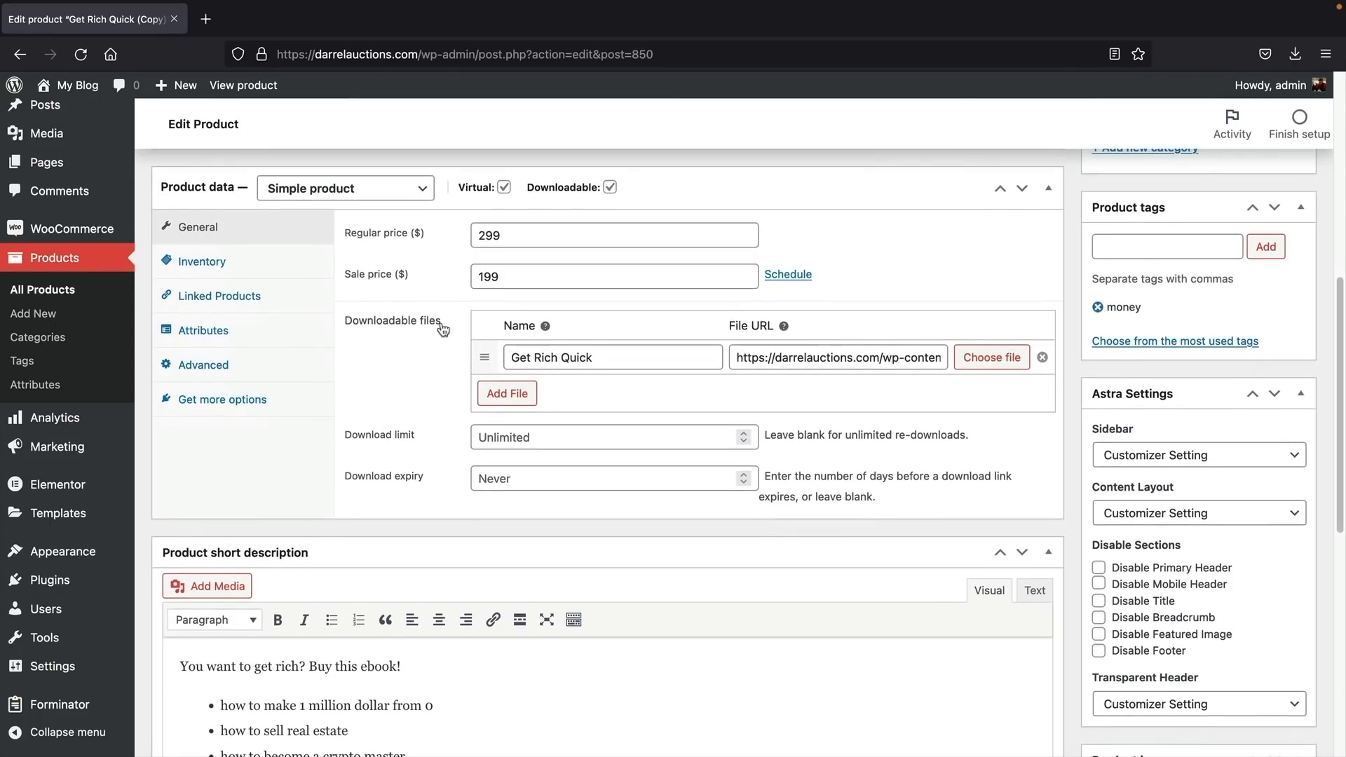
{"action": "left_click", "coordinate": [513, 397]}
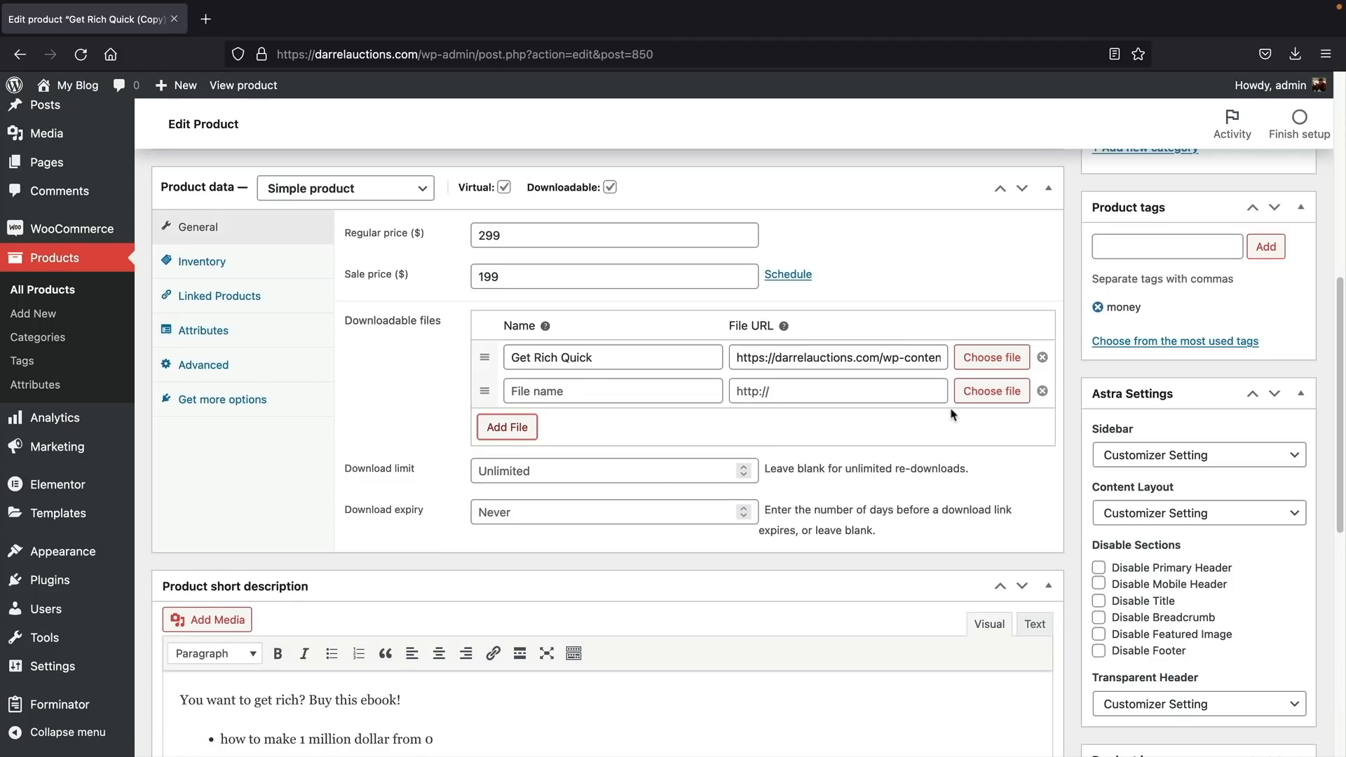
Fill the new download row with the Get-Rick-Quick-2aoxgl.zip URL from the Media Library
{"action": "left_click", "coordinate": [995, 396]}
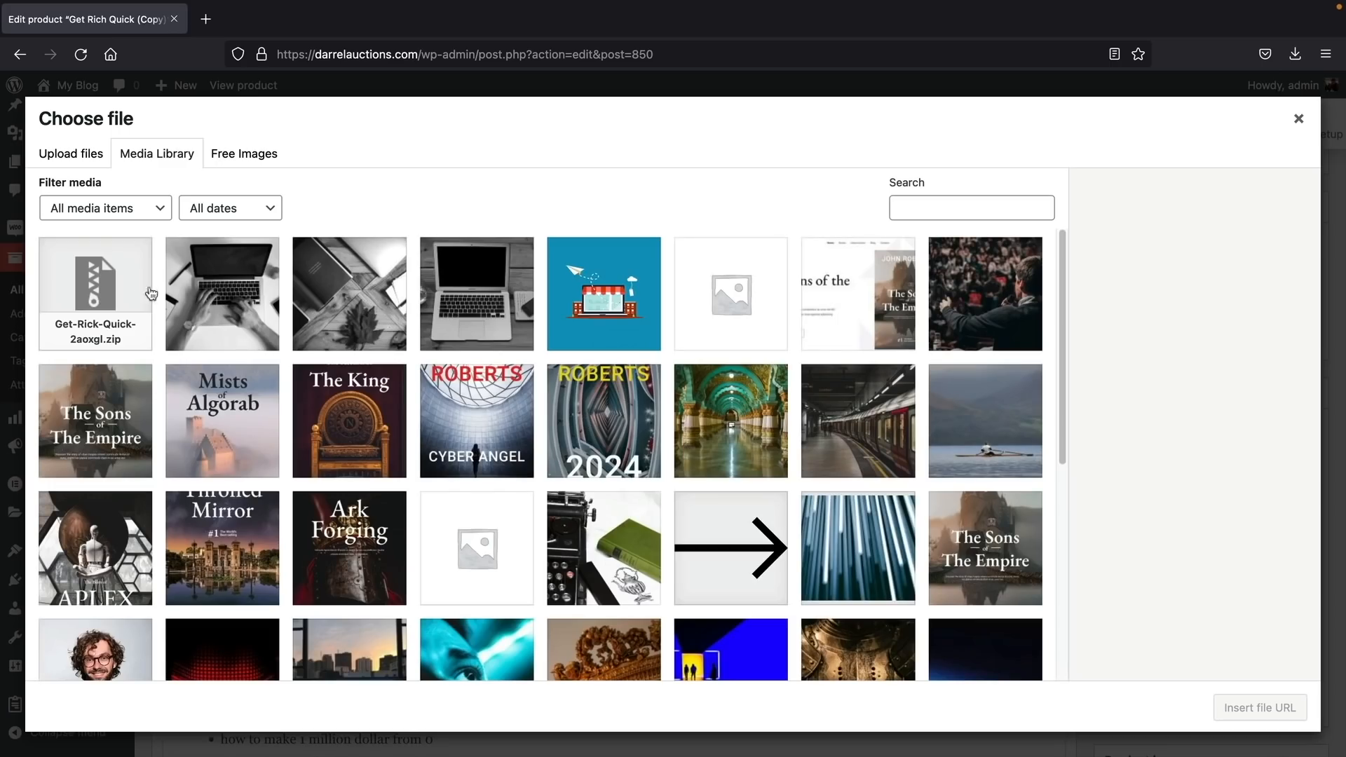
{"action": "left_click", "coordinate": [117, 287]}
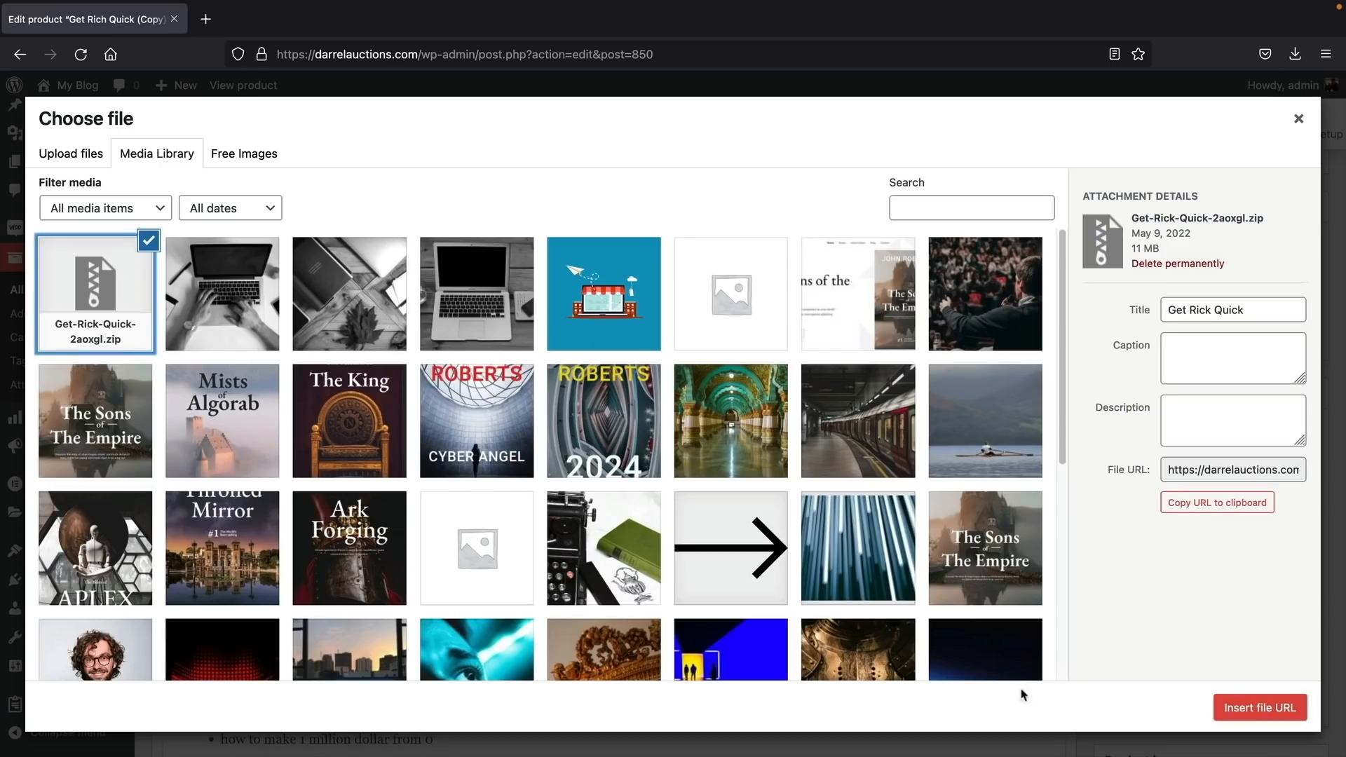
{"action": "left_click", "coordinate": [1260, 707]}
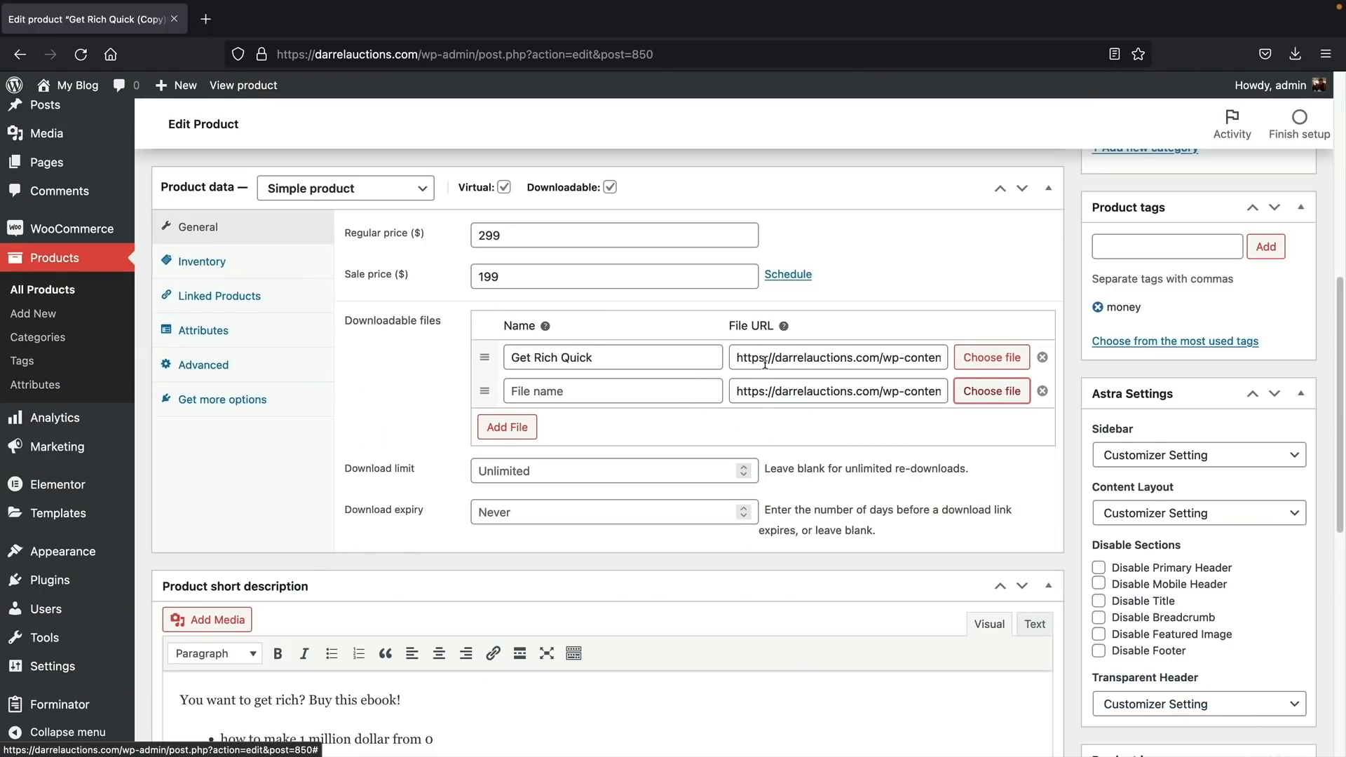
Change the short description to 'You want to get rich? Buy this ebook and pdf combo!'
{"action": "scroll", "coordinate": [764, 363], "scroll_direction": "down", "scroll_amount": 5}
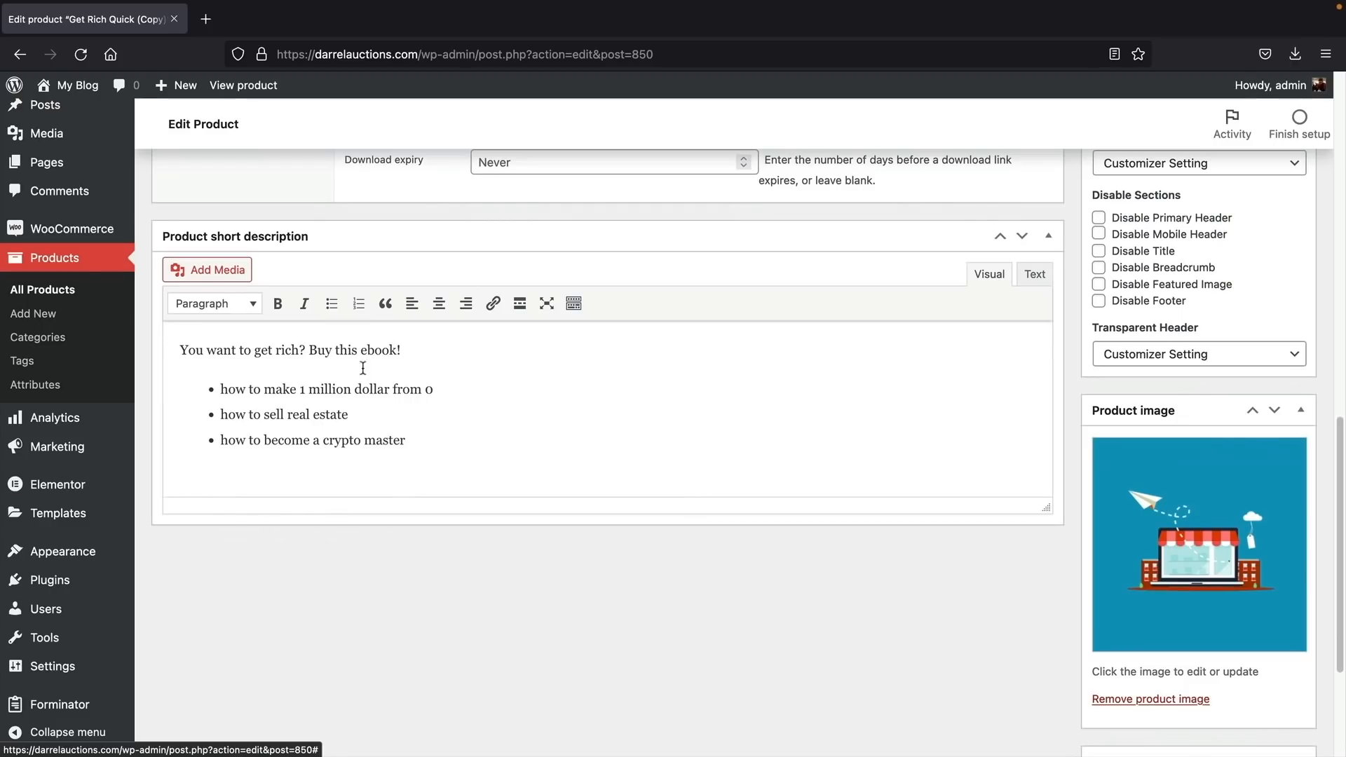
{"action": "left_click", "coordinate": [407, 353]}
{"action": "key", "text": "BackSpace"}
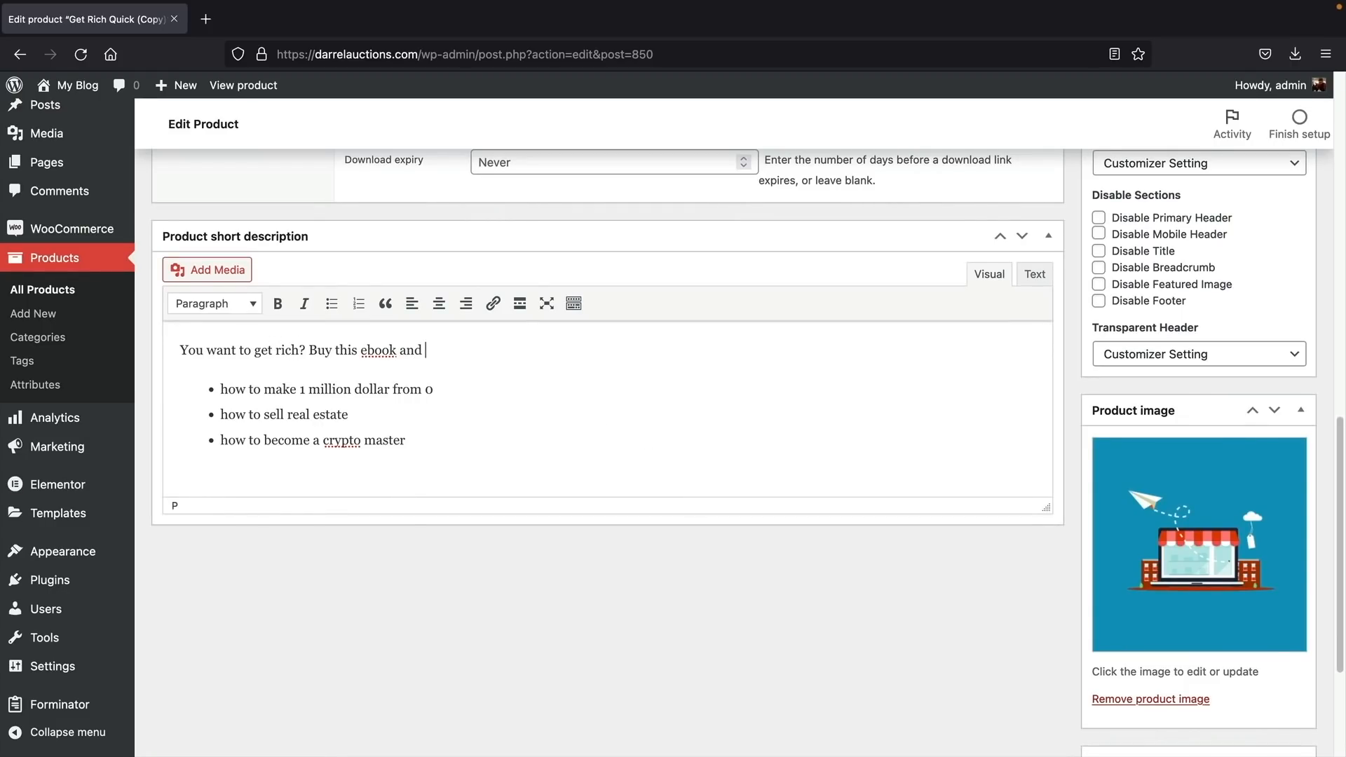
{"action": "type", "text": "and pdf condo"}
{"action": "scroll", "coordinate": [449, 320], "scroll_direction": "up", "scroll_amount": 5}
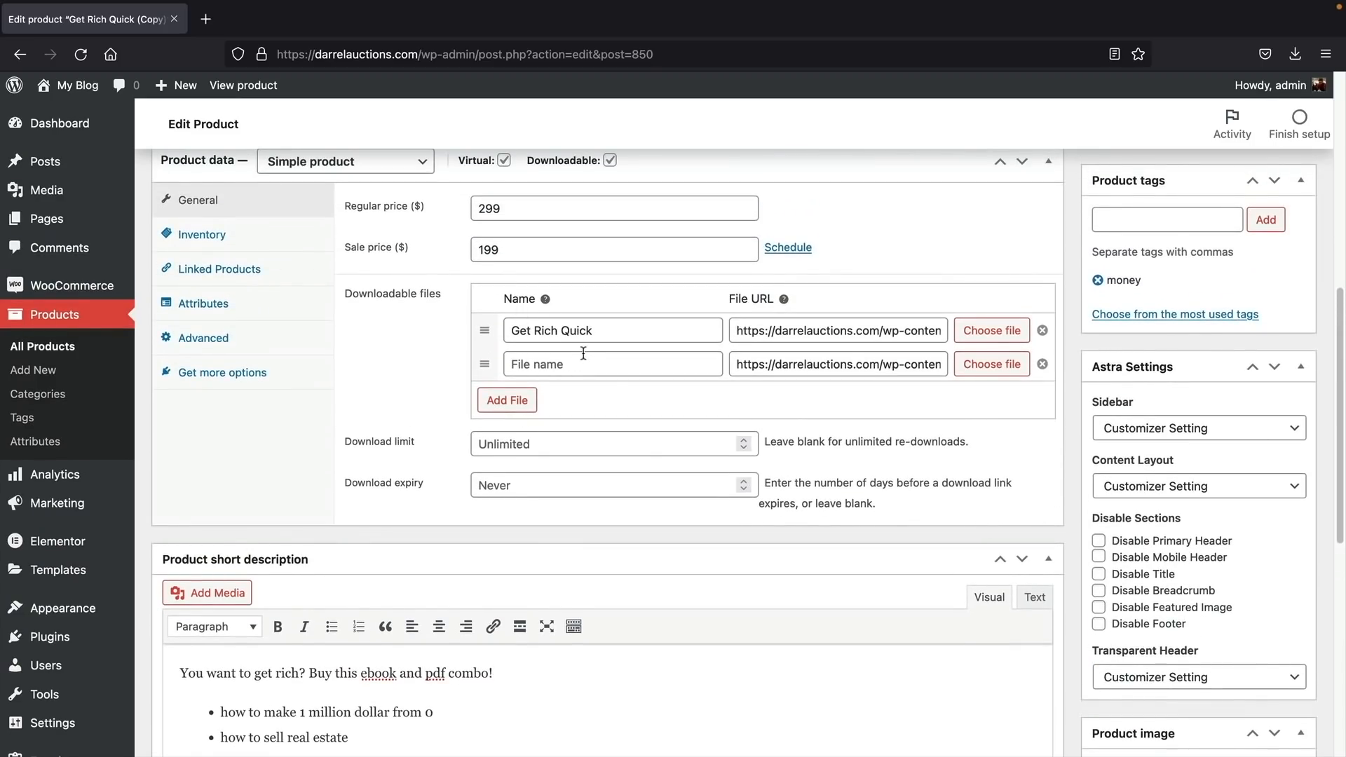
{"action": "scroll", "coordinate": [654, 441], "scroll_direction": "down", "scroll_amount": 7}
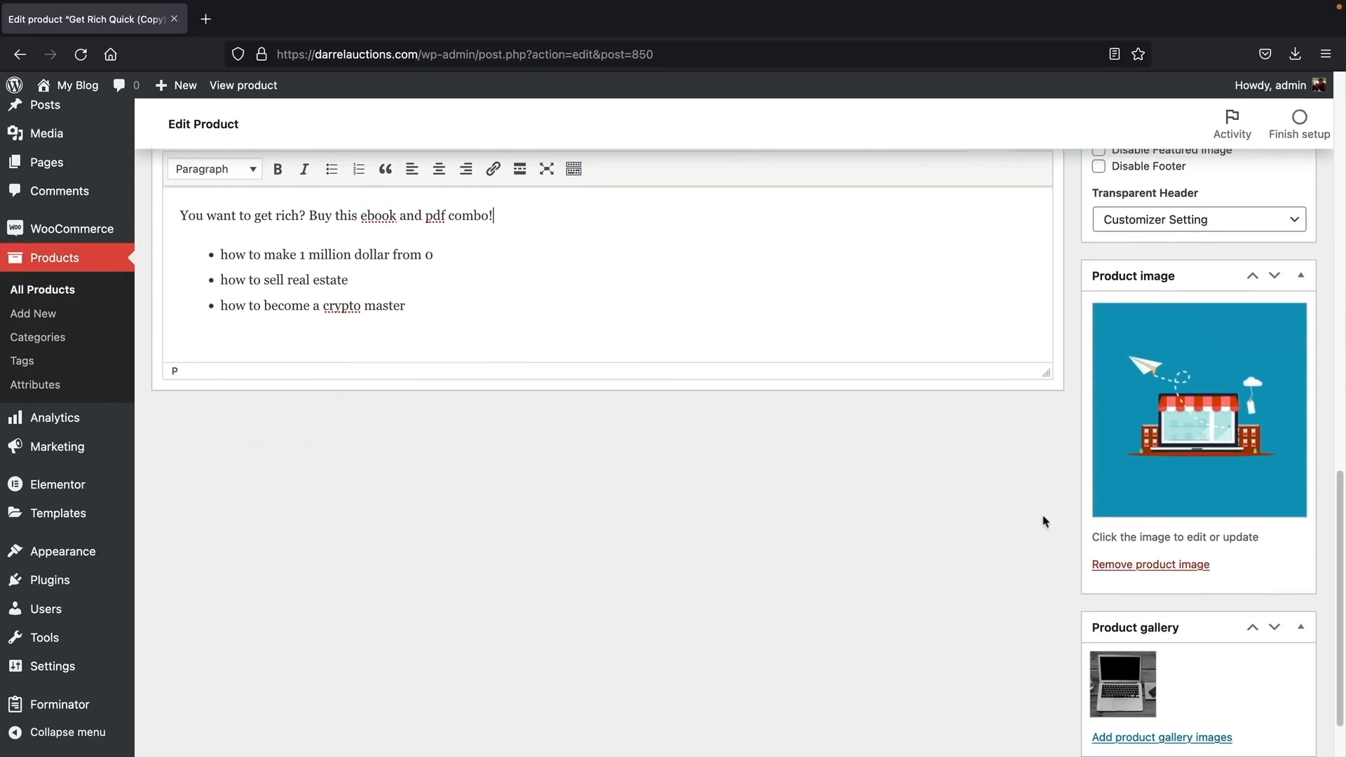
{"action": "scroll", "coordinate": [737, 621], "scroll_direction": "up", "scroll_amount": 4}
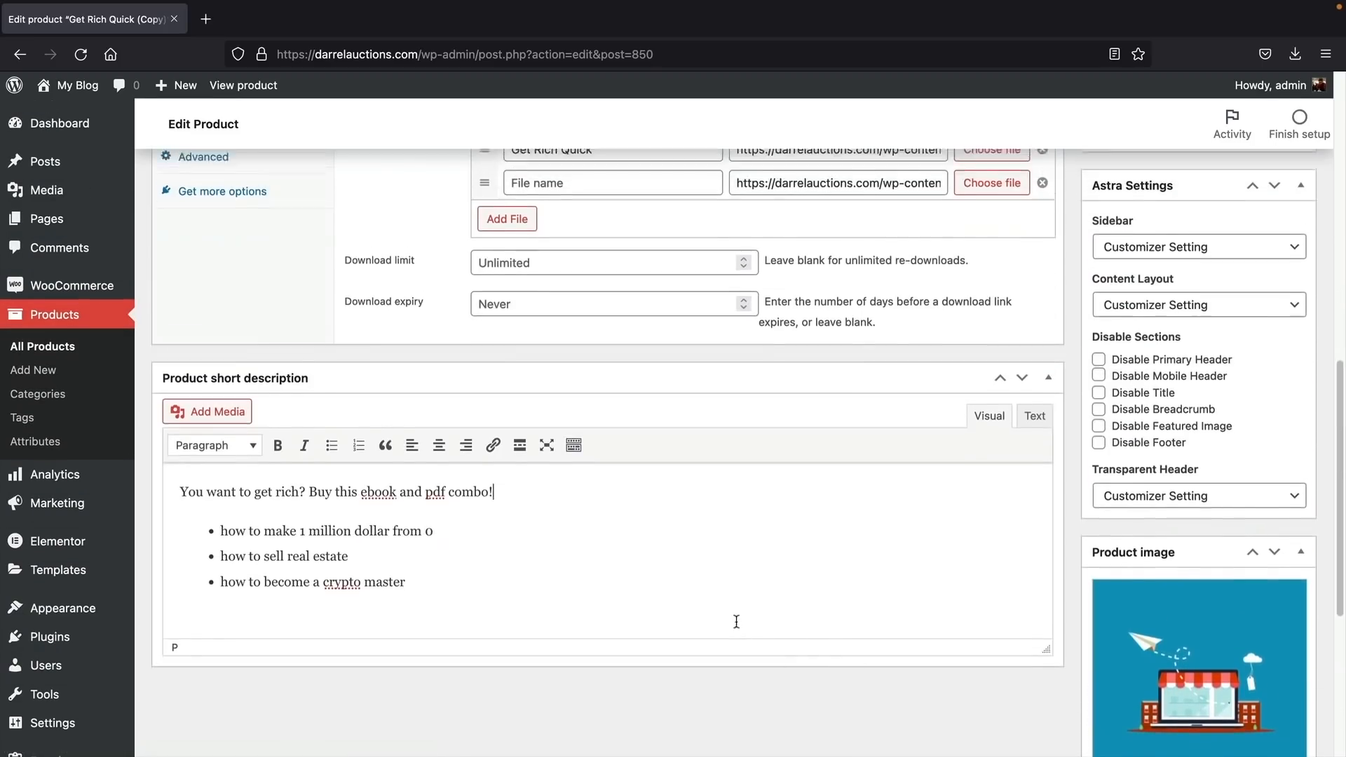
{"action": "scroll", "coordinate": [737, 622], "scroll_direction": "up", "scroll_amount": 10}
{"action": "left_click_drag", "start_coordinate": [309, 217], "coordinate": [157, 214]}
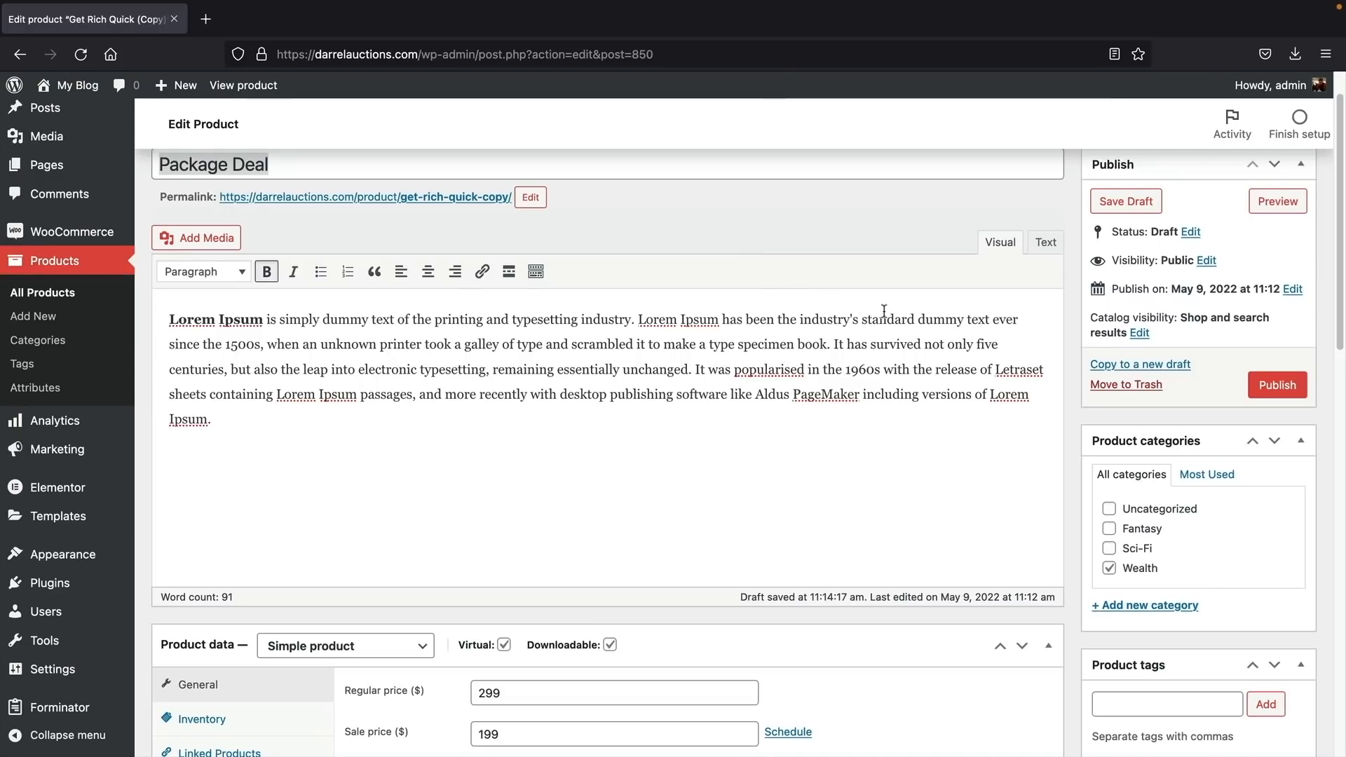
Upload maxresdefault.jpg from the Desktop and set it as Package Deal's product image
{"action": "scroll", "coordinate": [914, 326], "scroll_direction": "down", "scroll_amount": 2}
{"action": "scroll", "coordinate": [914, 326], "scroll_direction": "down", "scroll_amount": 10}
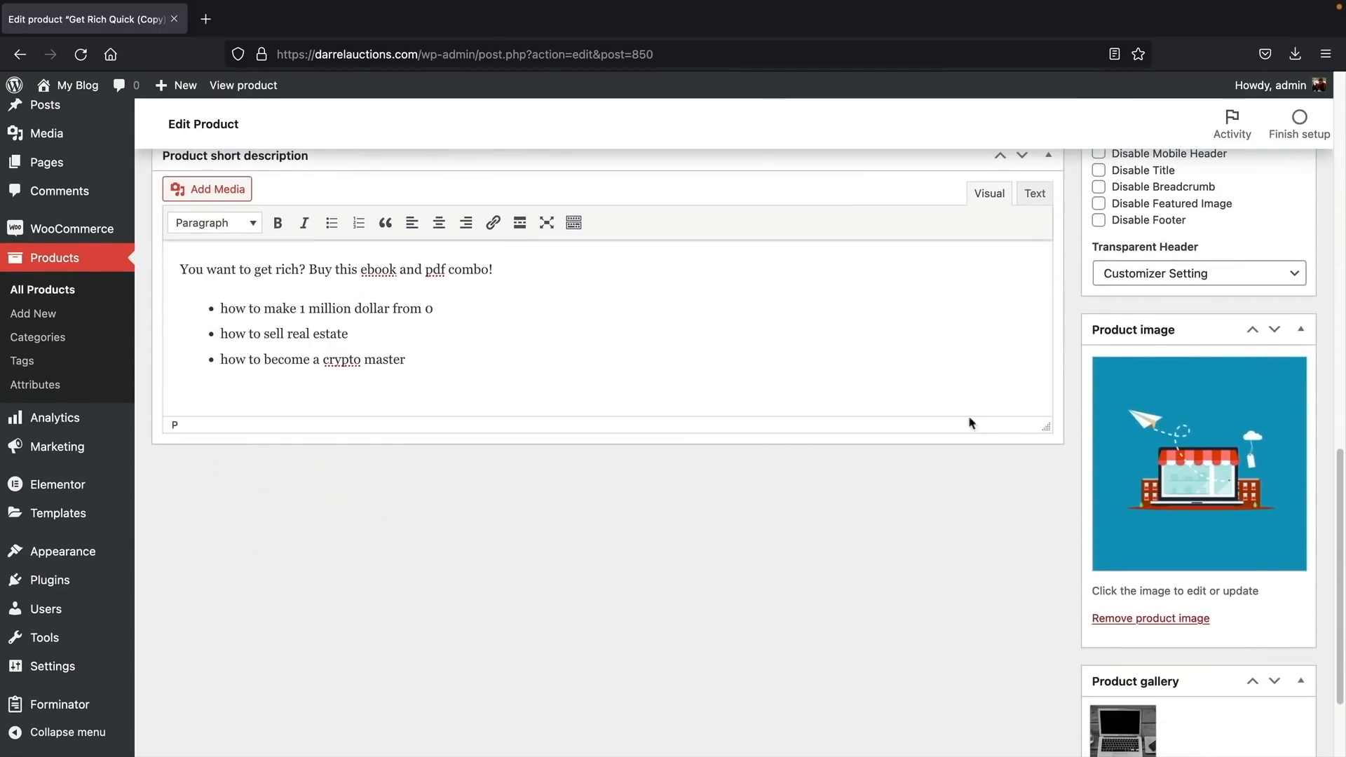
{"action": "left_click", "coordinate": [1181, 500]}
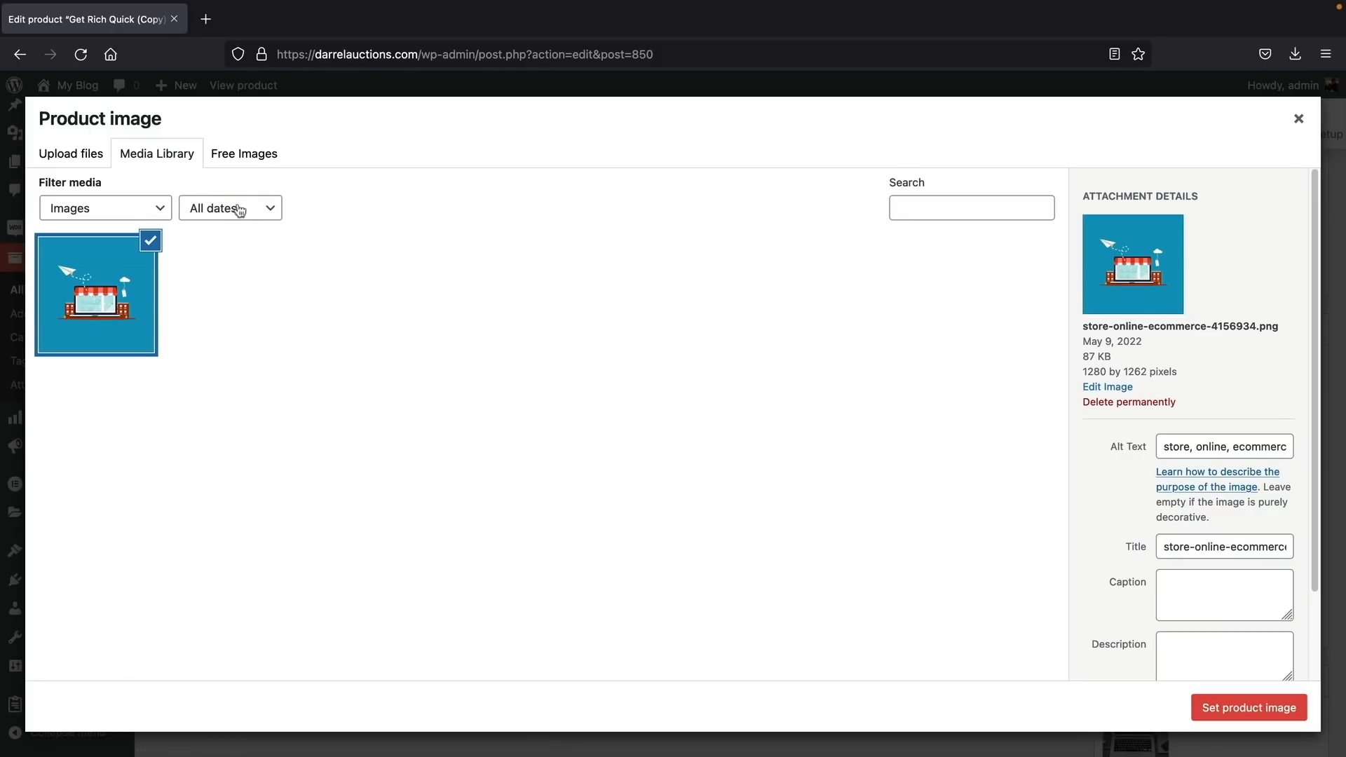
{"action": "left_click", "coordinate": [77, 153]}
{"action": "left_click", "coordinate": [647, 415]}
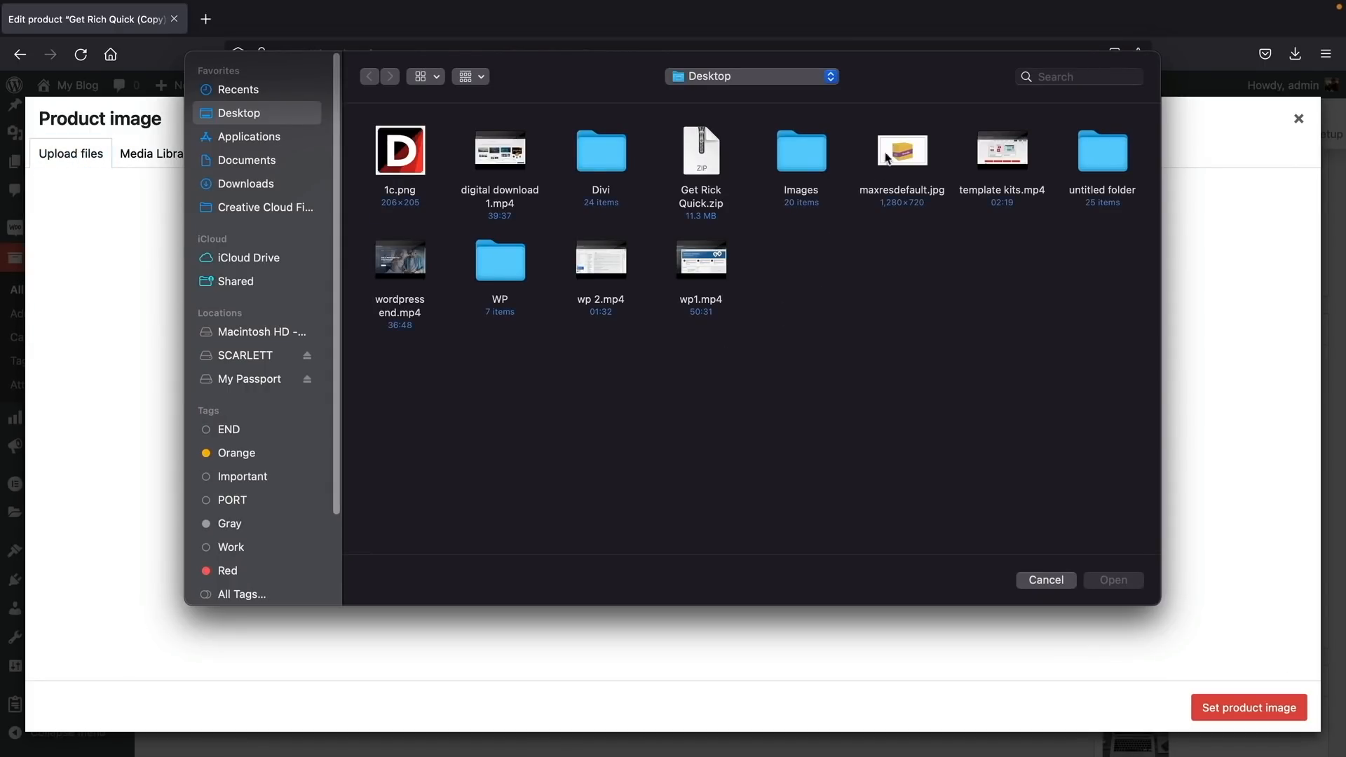
{"action": "left_click", "coordinate": [904, 150]}
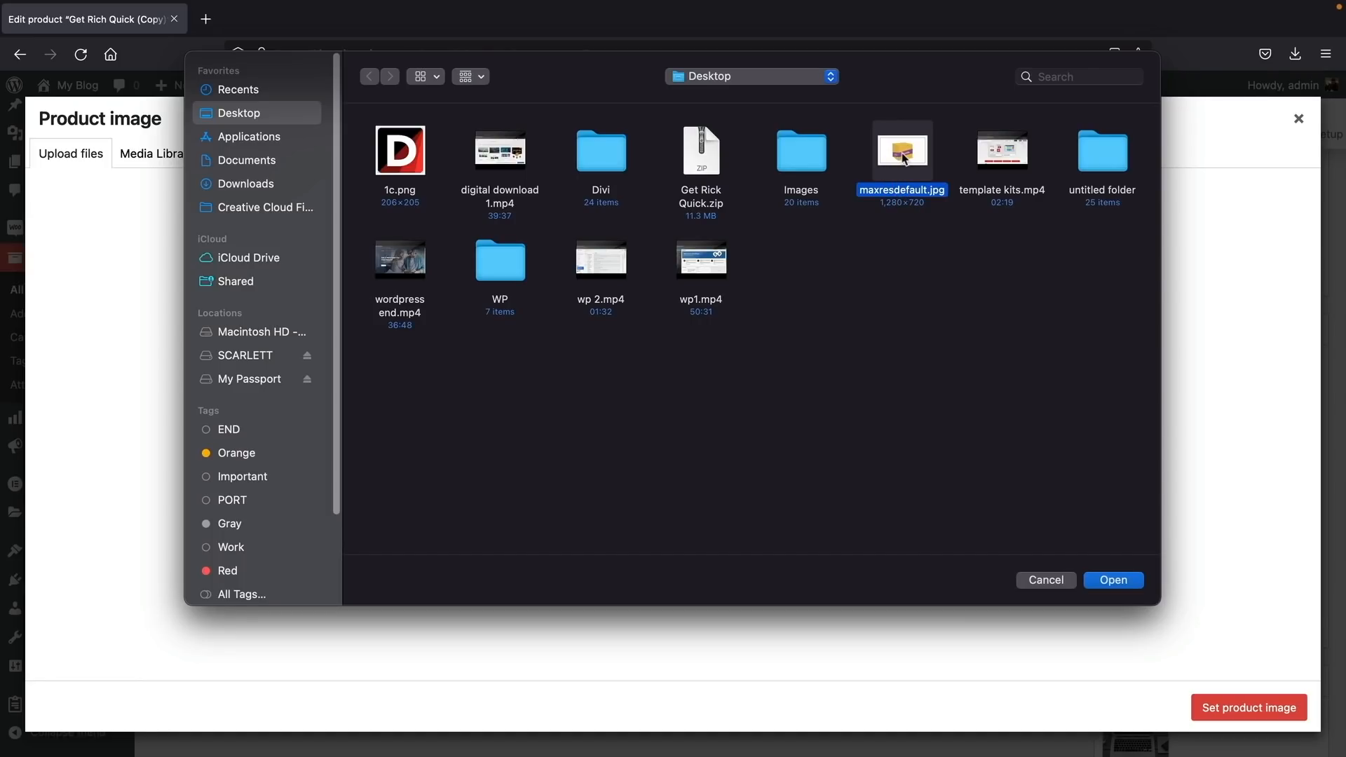
{"action": "left_click", "coordinate": [1114, 580]}
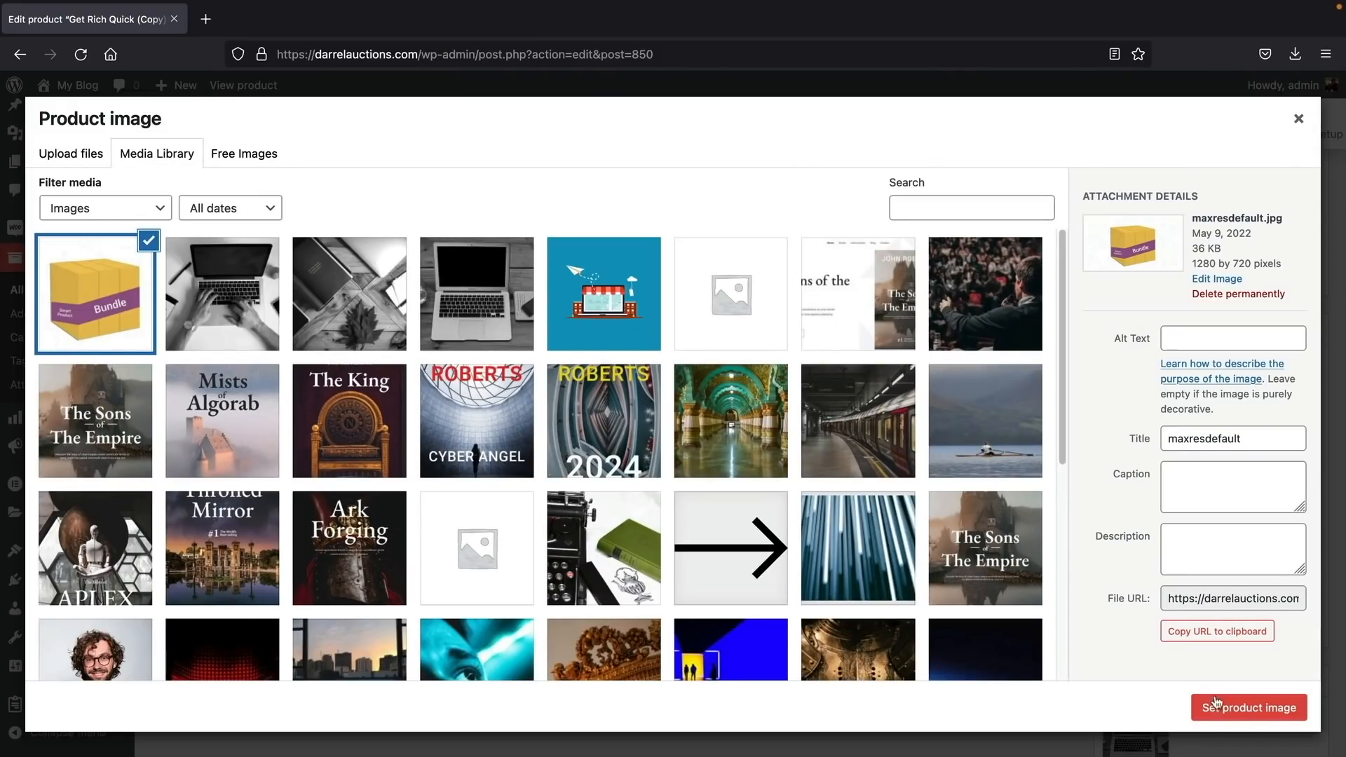
{"action": "left_click", "coordinate": [1235, 707]}
{"action": "left_click", "coordinate": [1143, 619]}
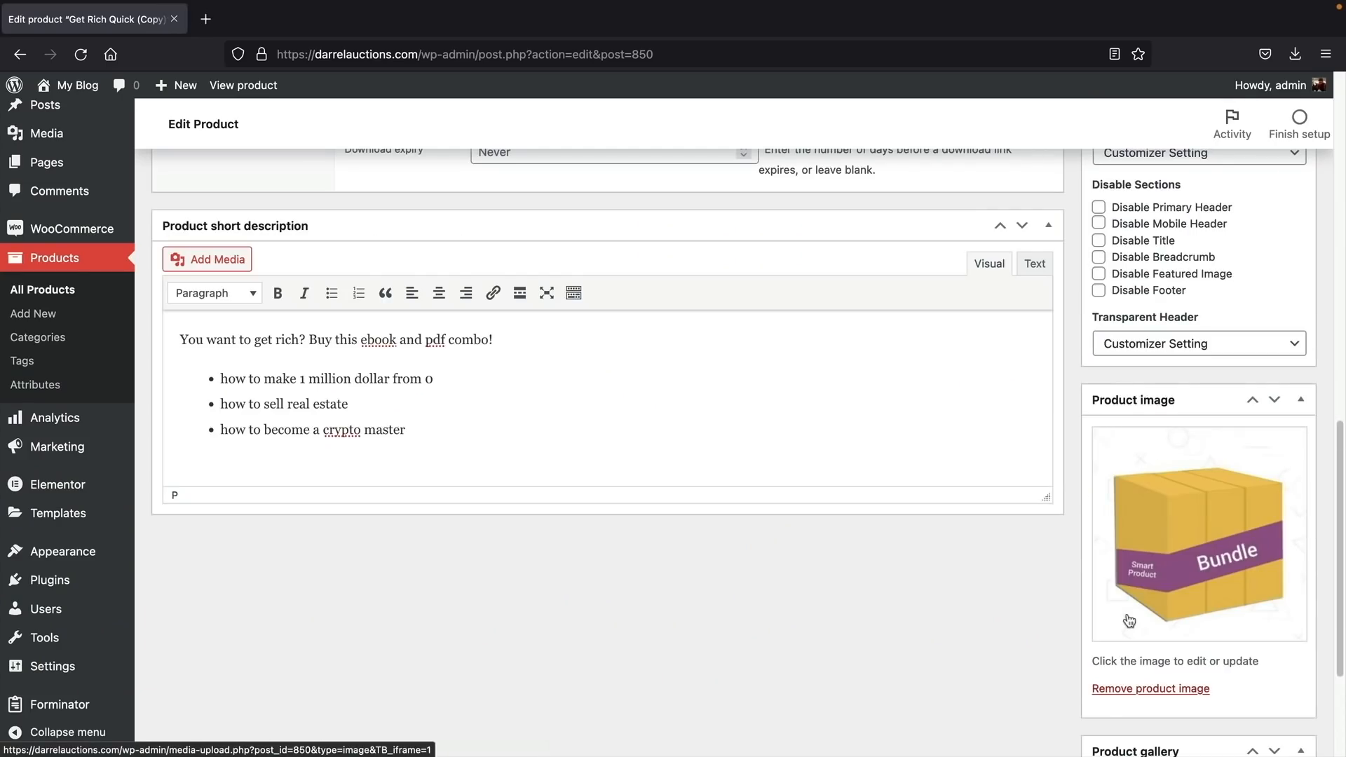
{"action": "scroll", "coordinate": [573, 502], "scroll_direction": "up", "scroll_amount": 8}
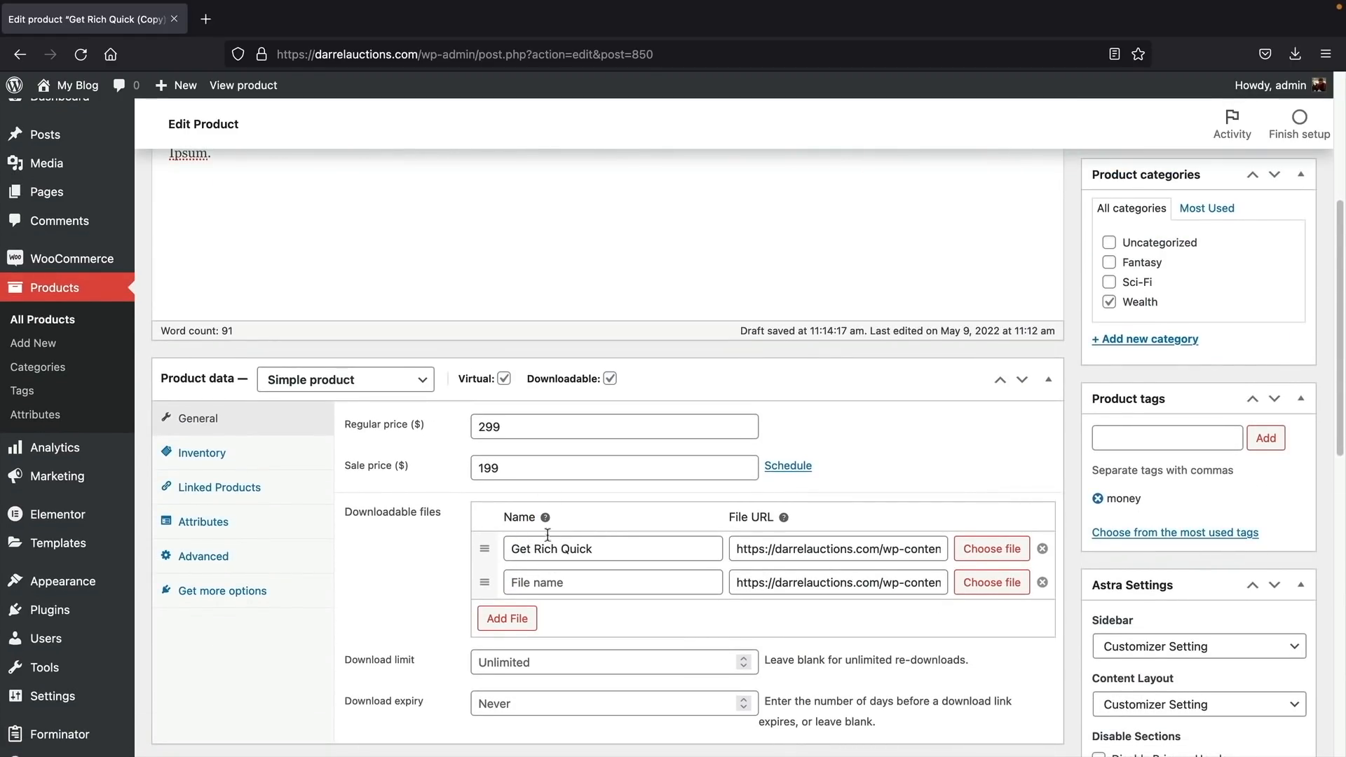
{"action": "scroll", "coordinate": [556, 588], "scroll_direction": "up", "scroll_amount": 6}
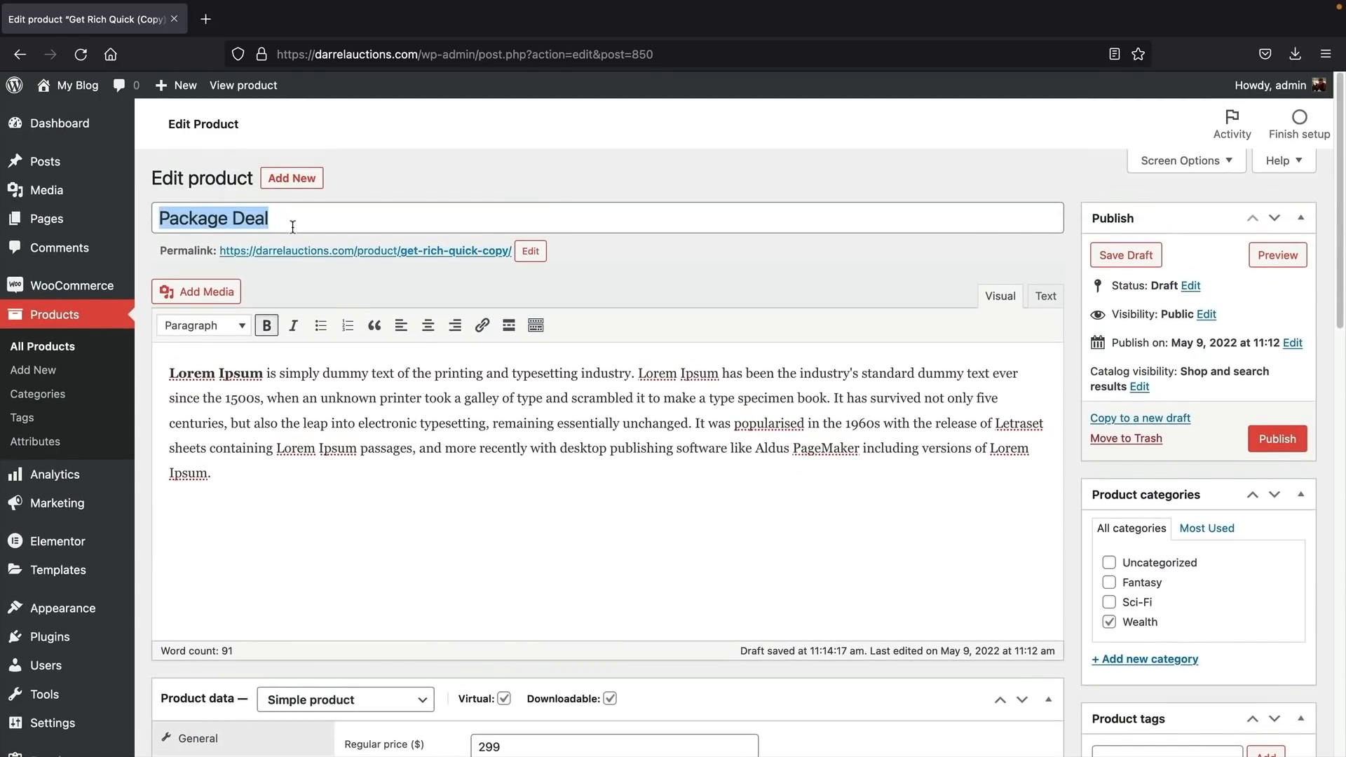
Review the Package Deal title and short description, then publish the product
{"action": "left_click", "coordinate": [287, 217]}
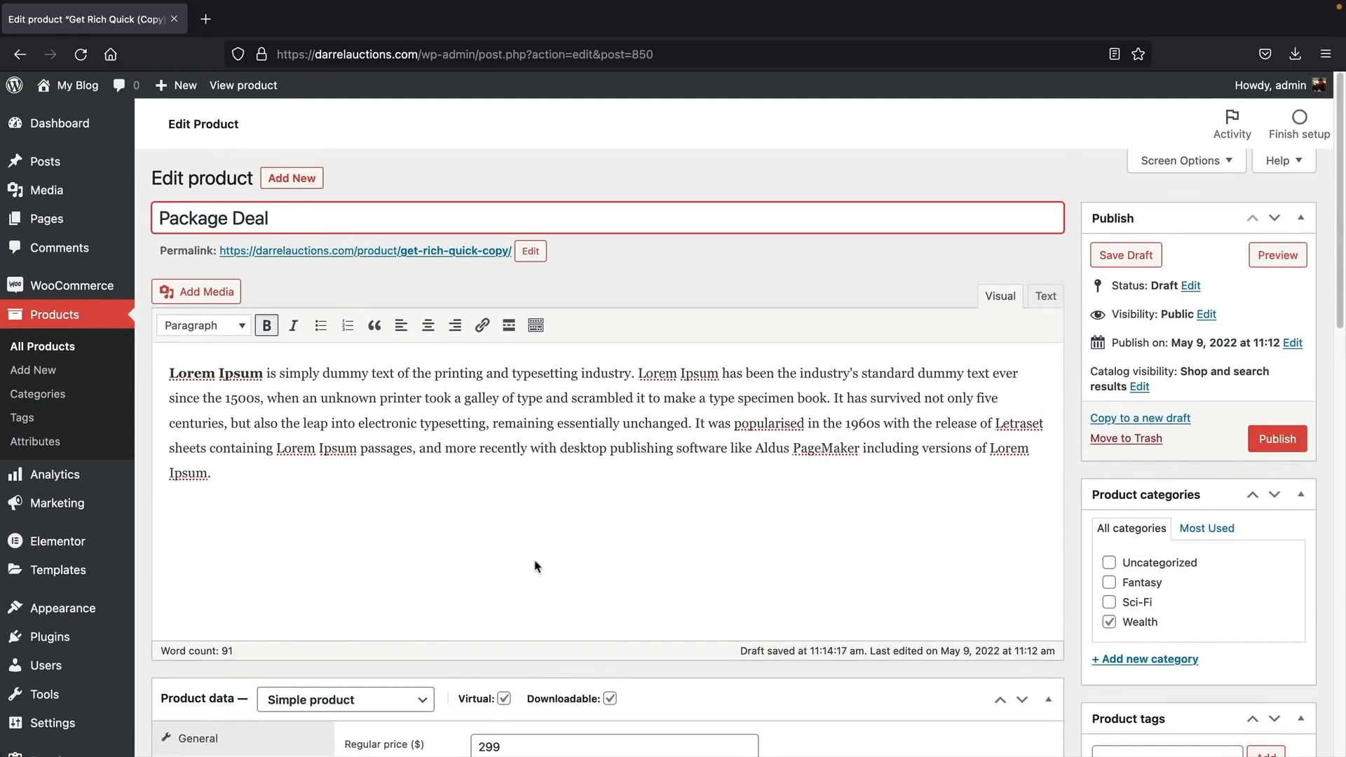
{"action": "scroll", "coordinate": [528, 562], "scroll_direction": "down", "scroll_amount": 12}
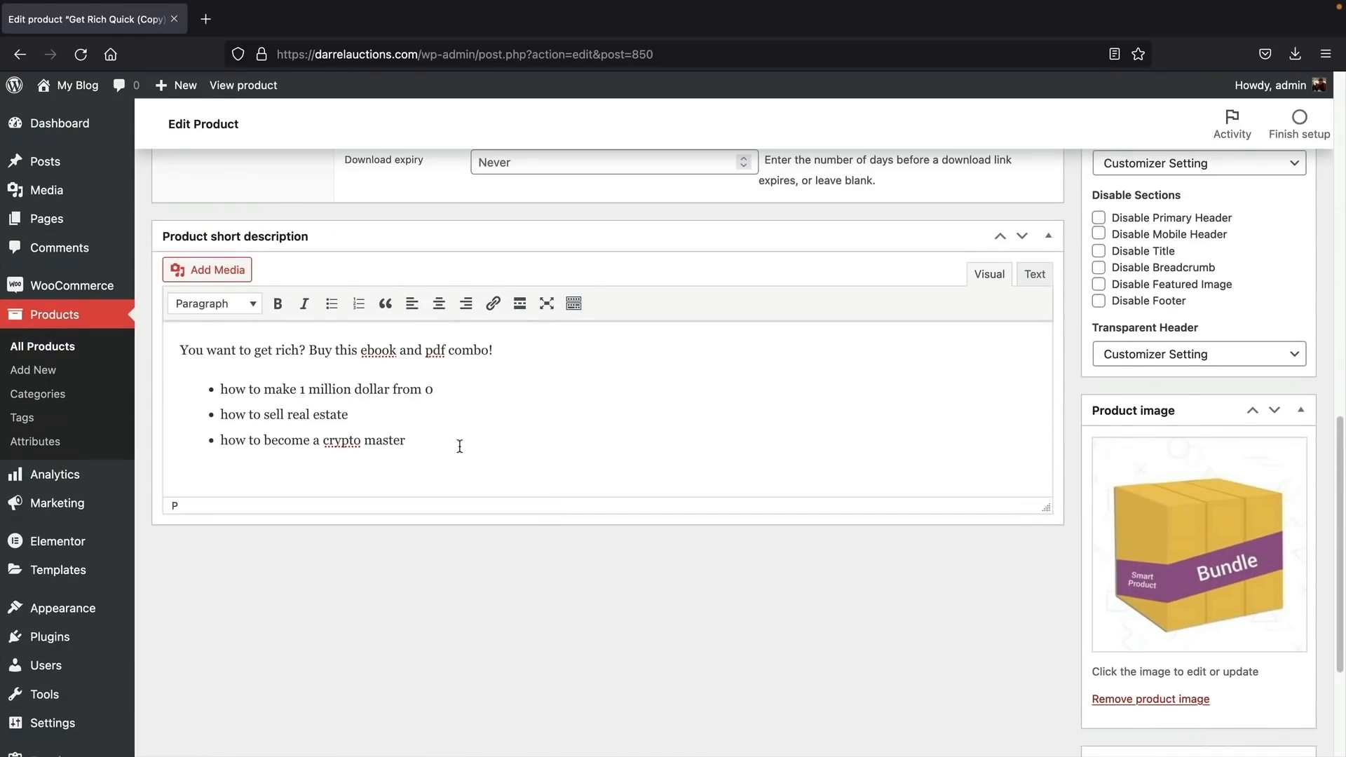
{"action": "left_click_drag", "start_coordinate": [459, 446], "coordinate": [170, 340]}
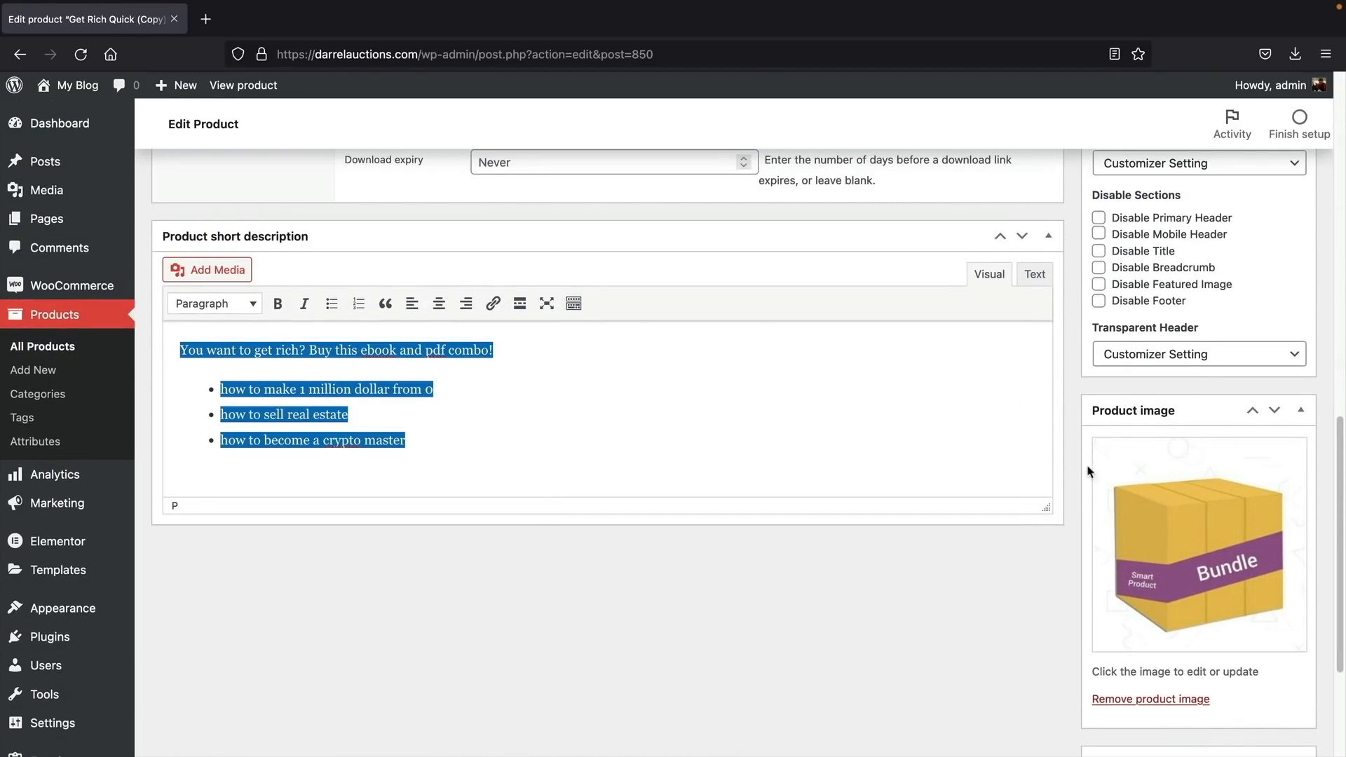
{"action": "scroll", "coordinate": [1092, 483], "scroll_direction": "up", "scroll_amount": 10}
{"action": "scroll", "coordinate": [1095, 499], "scroll_direction": "up", "scroll_amount": 5}
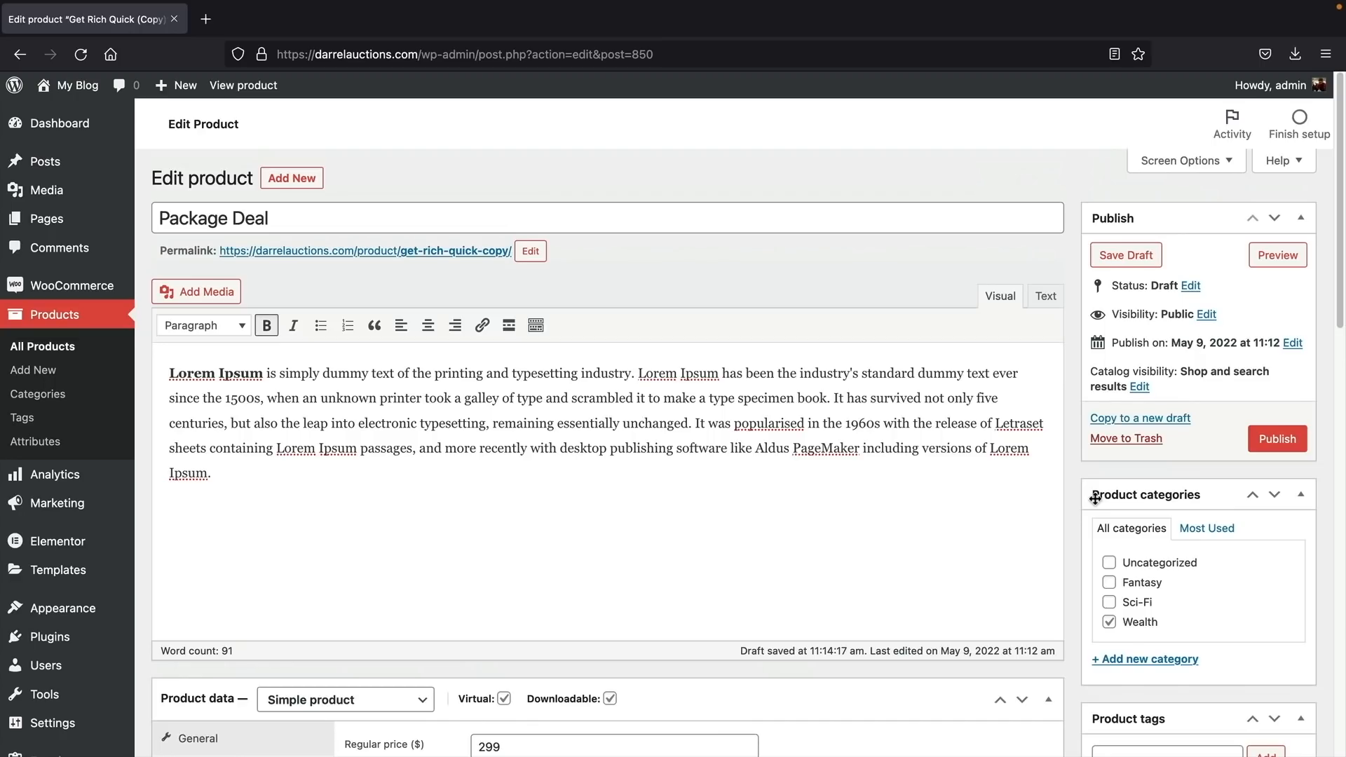
{"action": "left_click", "coordinate": [1290, 439]}
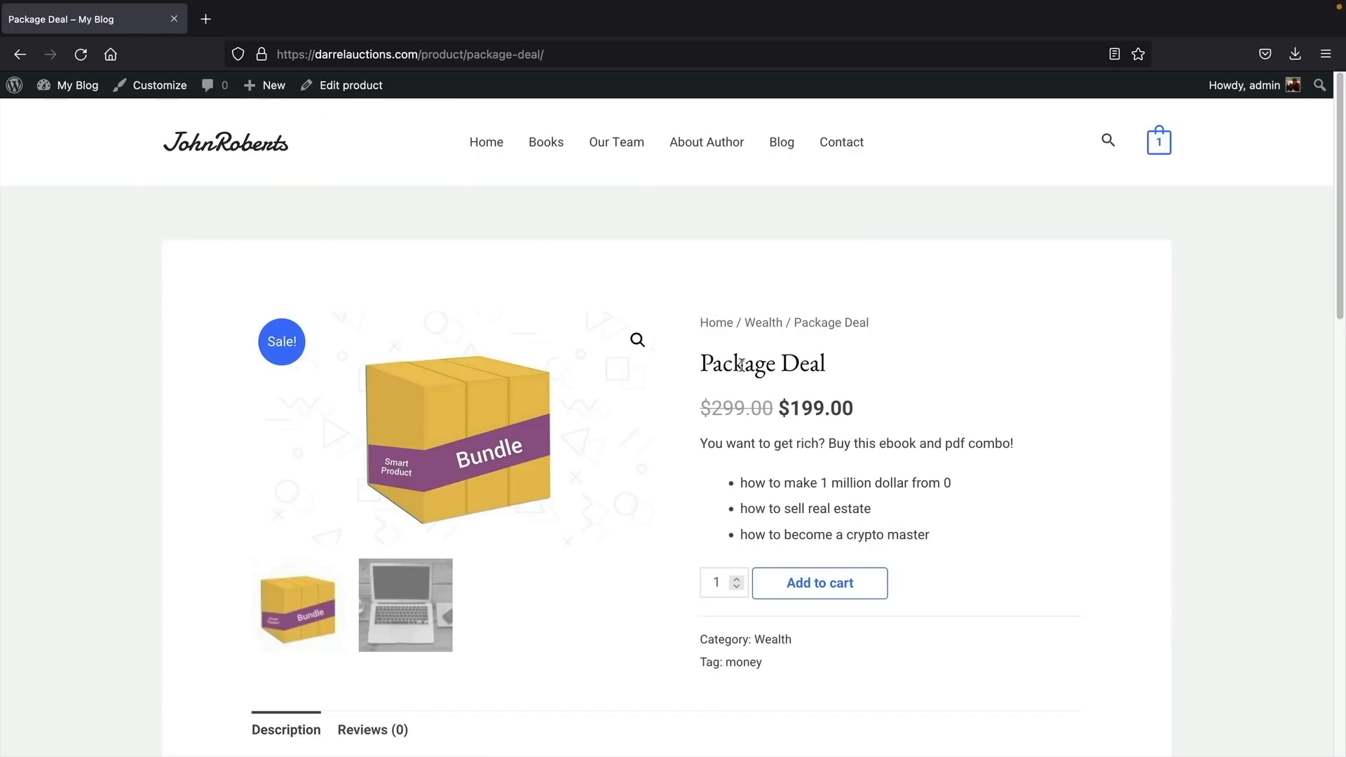
Check the live Package Deal page at $199.00, then return to the admin Dashboard
{"action": "left_click_drag", "start_coordinate": [734, 365], "coordinate": [799, 365]}
{"action": "left_click_drag", "start_coordinate": [827, 444], "coordinate": [1028, 448]}
{"action": "left_click", "coordinate": [1028, 448]}
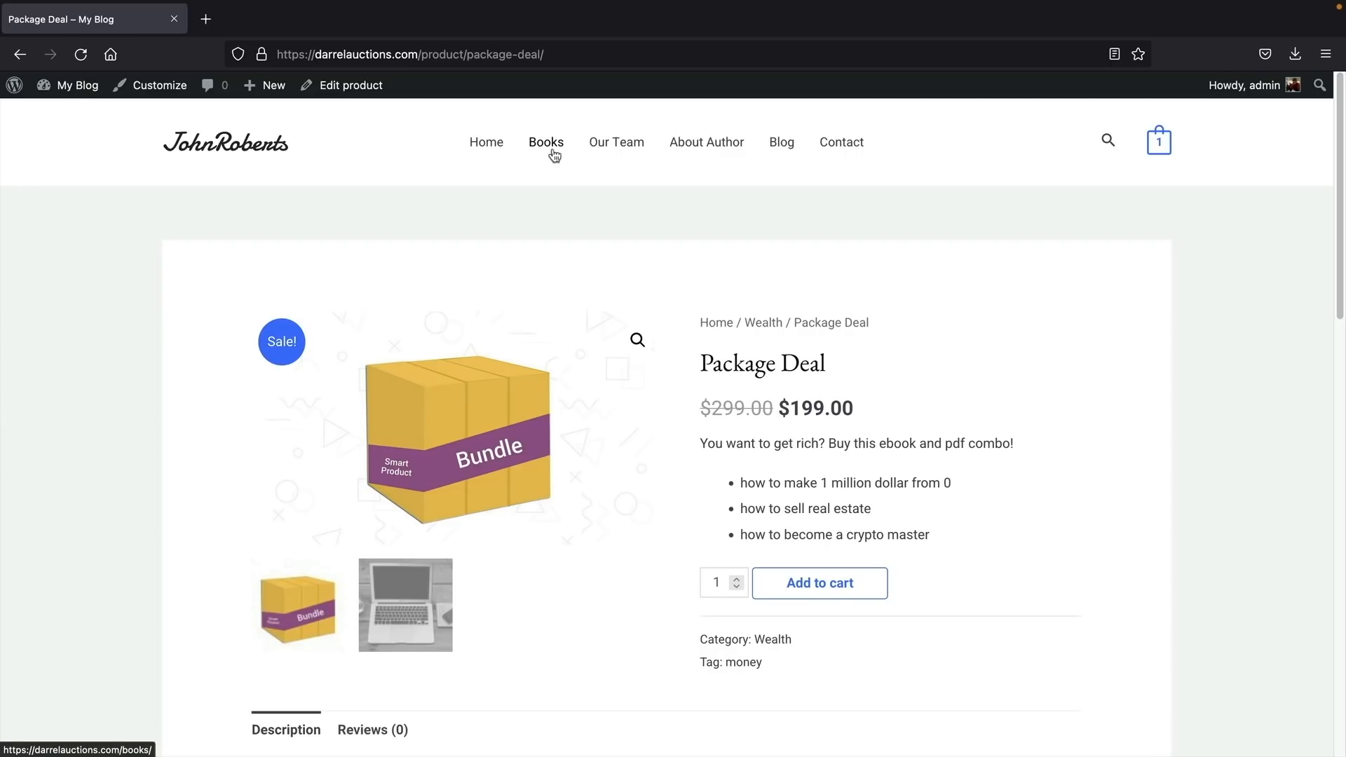
{"action": "mouse_move", "coordinate": [77, 88]}
{"action": "left_click", "coordinate": [90, 116]}
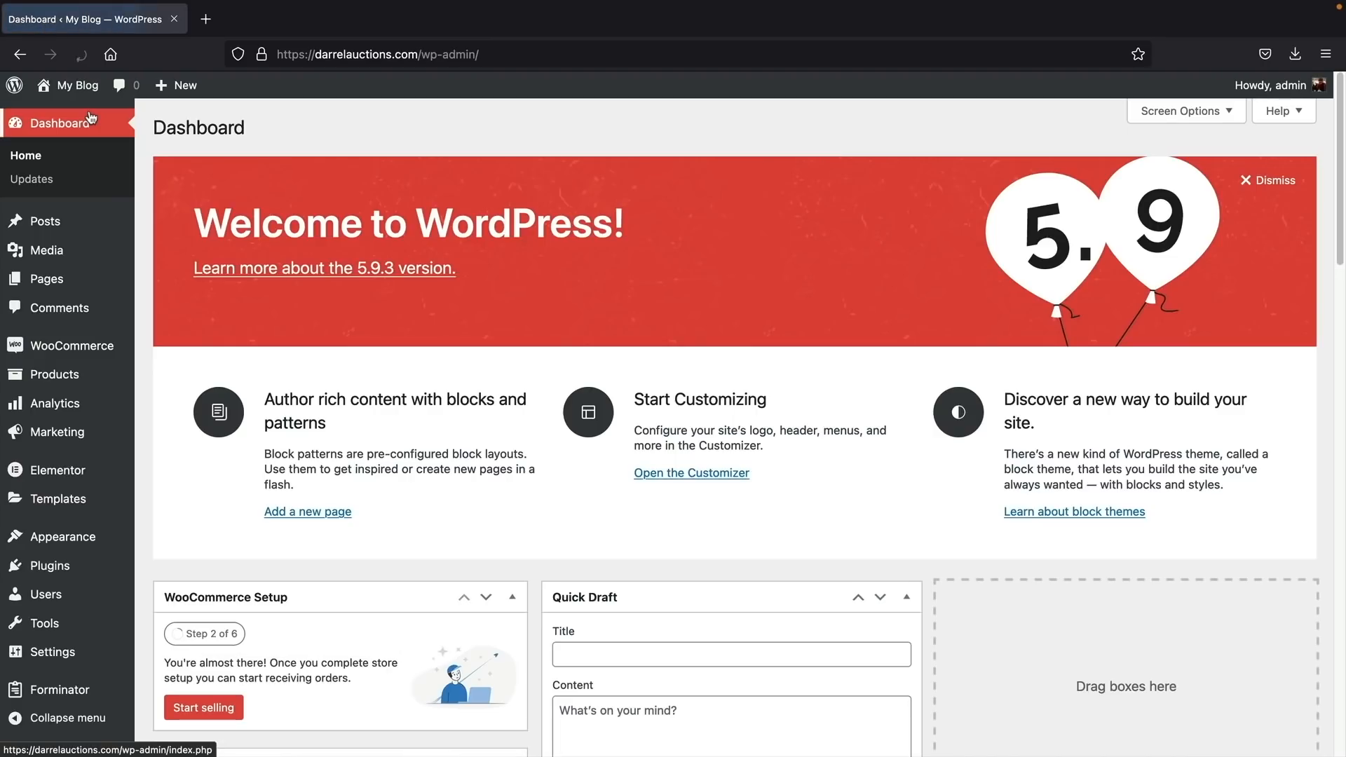
Add the Cart, Checkout and Shop pages to the Primary menu
{"action": "mouse_move", "coordinate": [105, 537]}
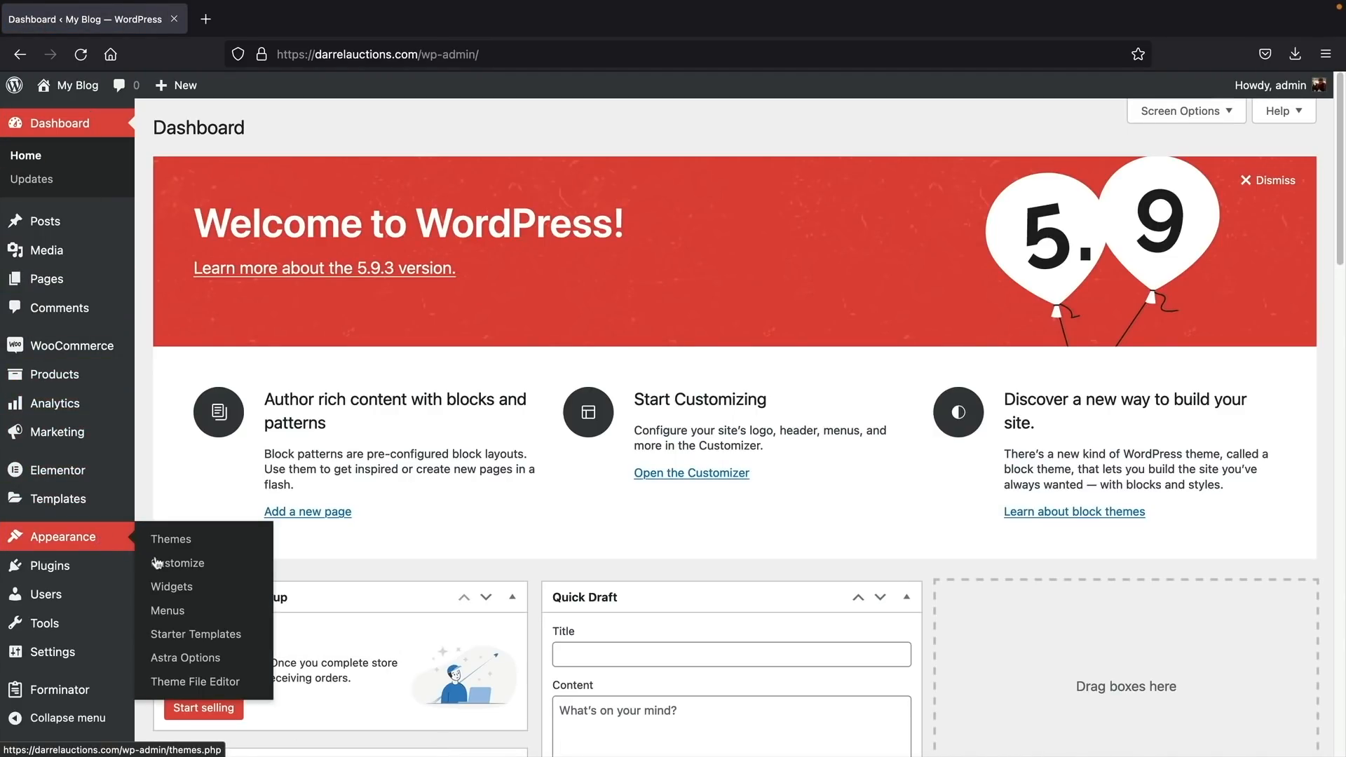
{"action": "left_click", "coordinate": [188, 613]}
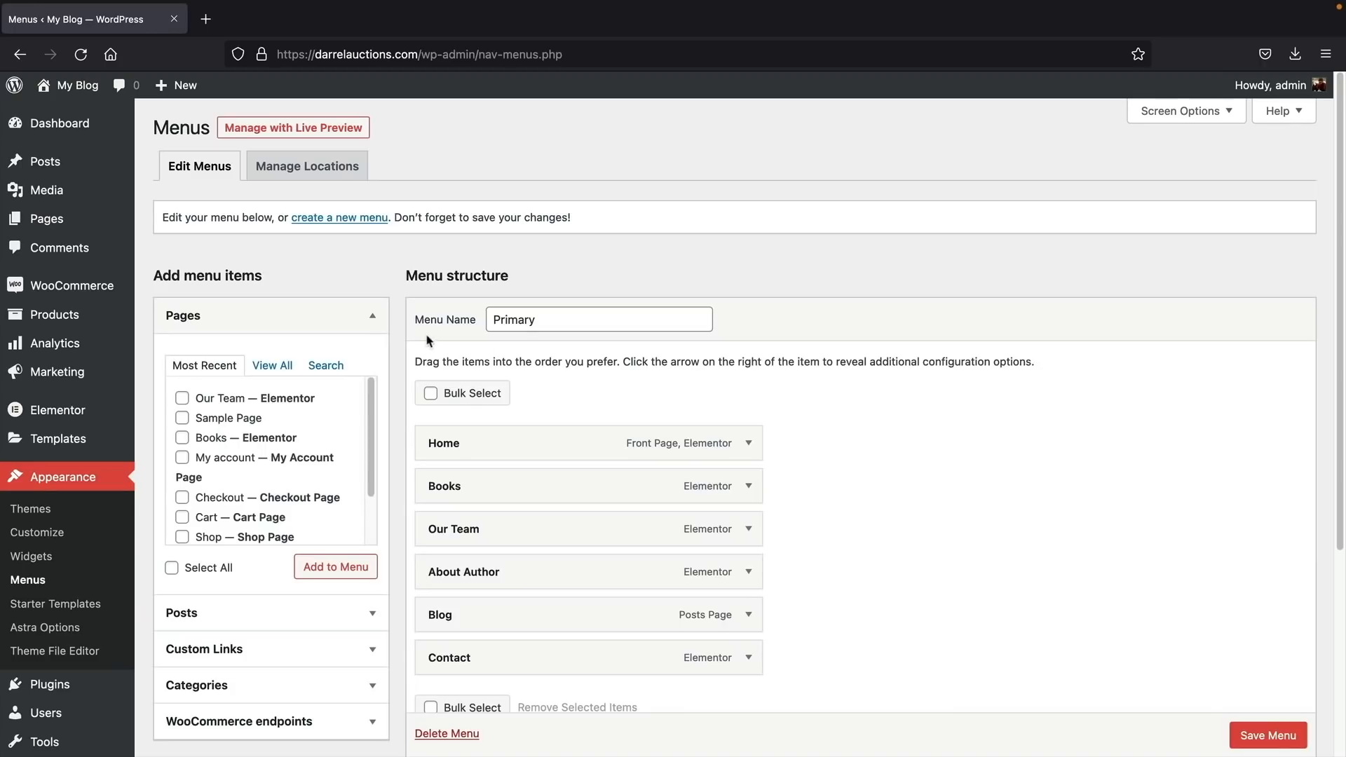
{"action": "left_click", "coordinate": [273, 366]}
{"action": "scroll", "coordinate": [295, 420], "scroll_direction": "down", "scroll_amount": 2}
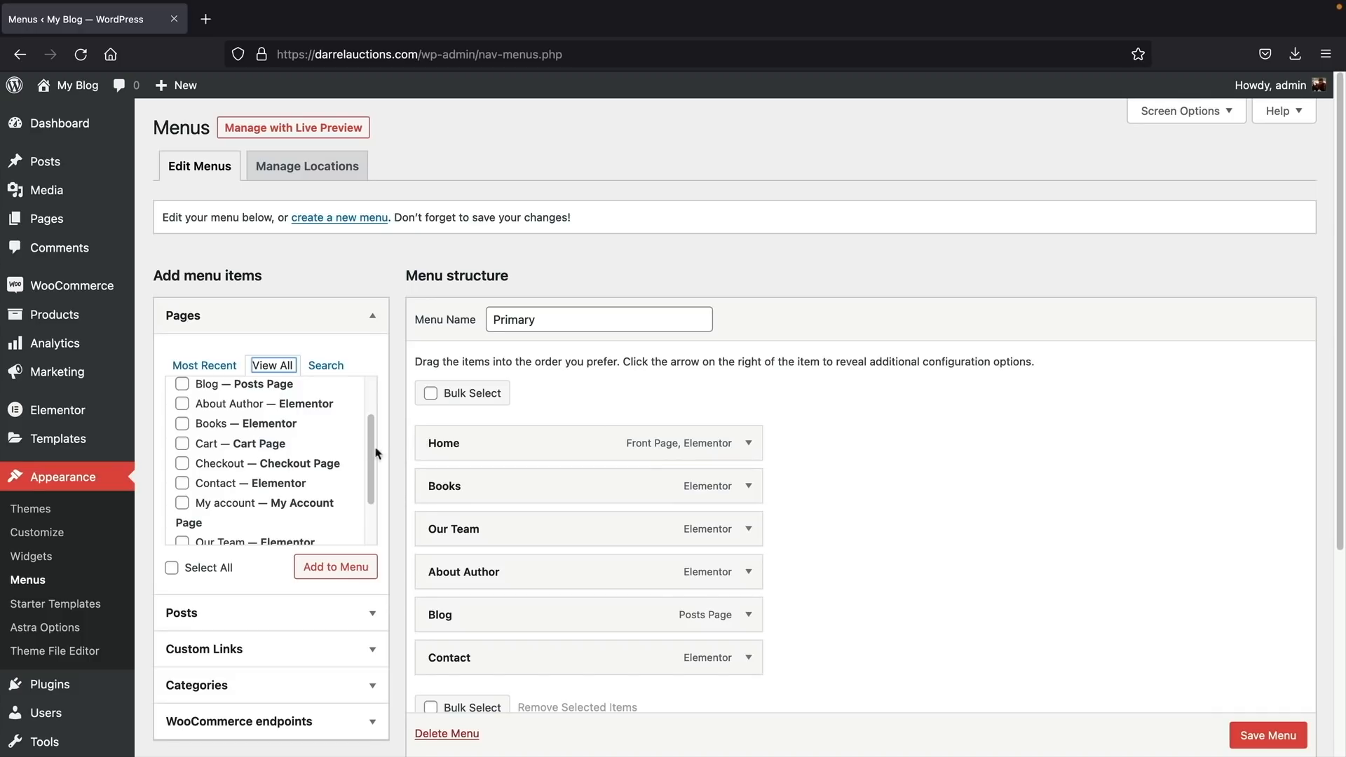
{"action": "left_click", "coordinate": [182, 444]}
{"action": "left_click", "coordinate": [182, 463]}
{"action": "scroll", "coordinate": [242, 471], "scroll_direction": "down", "scroll_amount": 2}
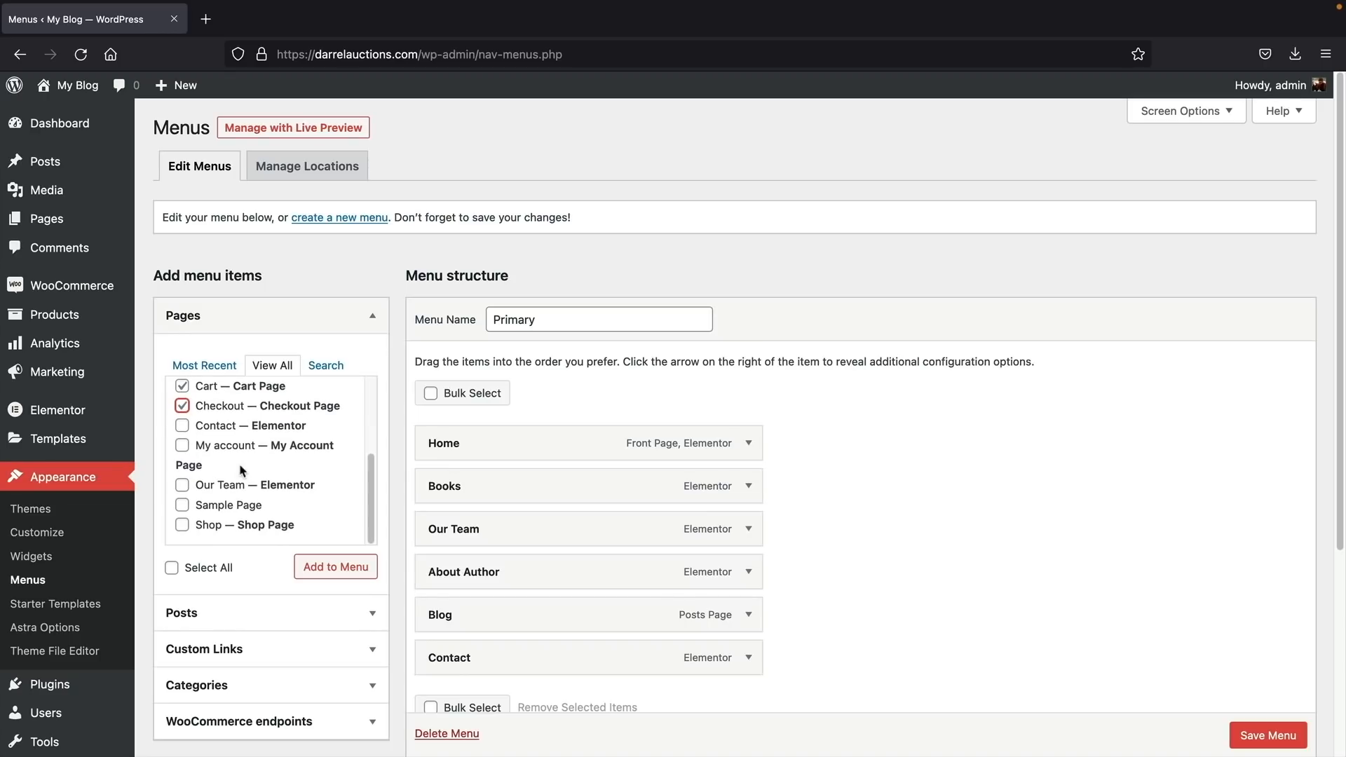
{"action": "left_click", "coordinate": [182, 525]}
{"action": "left_click", "coordinate": [342, 569]}
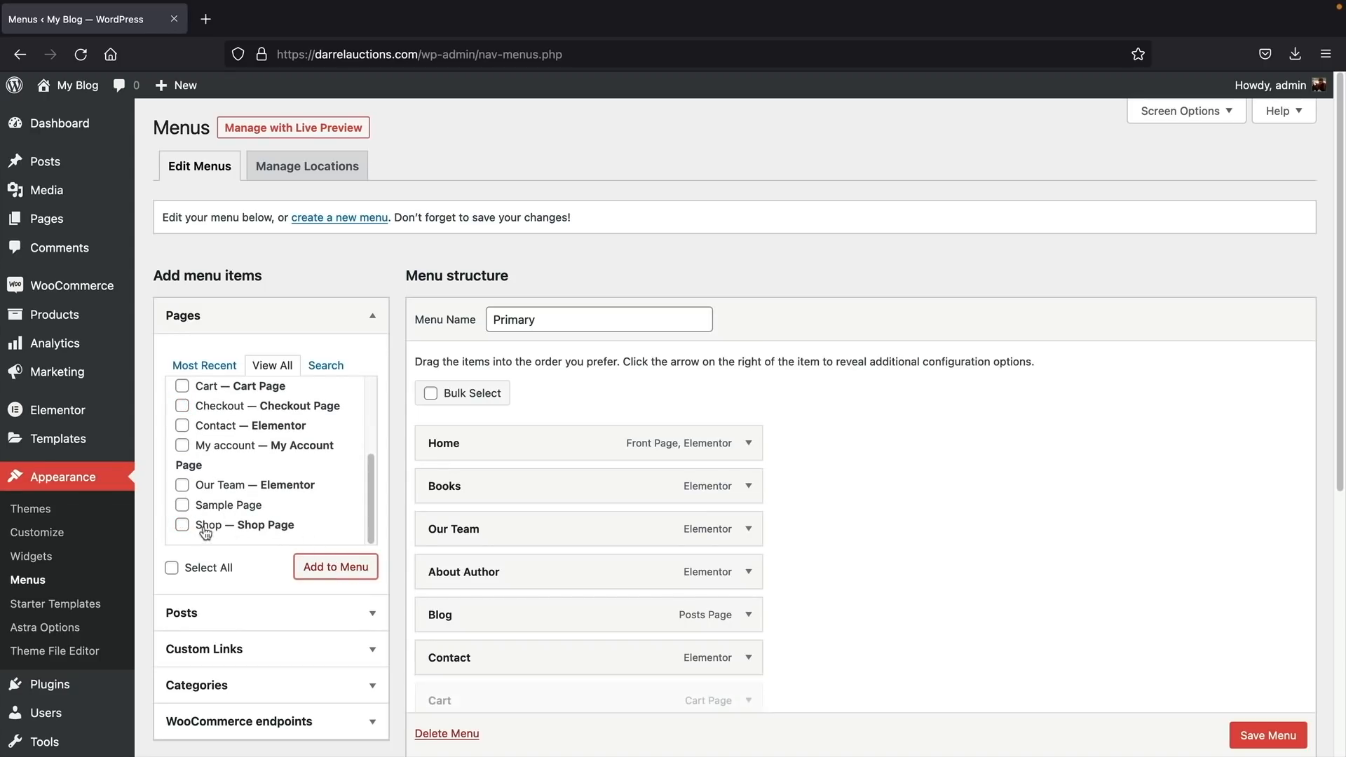
Place Shop after Books, nest Cart and Checkout under it, save the menu, and view the site
{"action": "scroll", "coordinate": [636, 568], "scroll_direction": "down", "scroll_amount": 3}
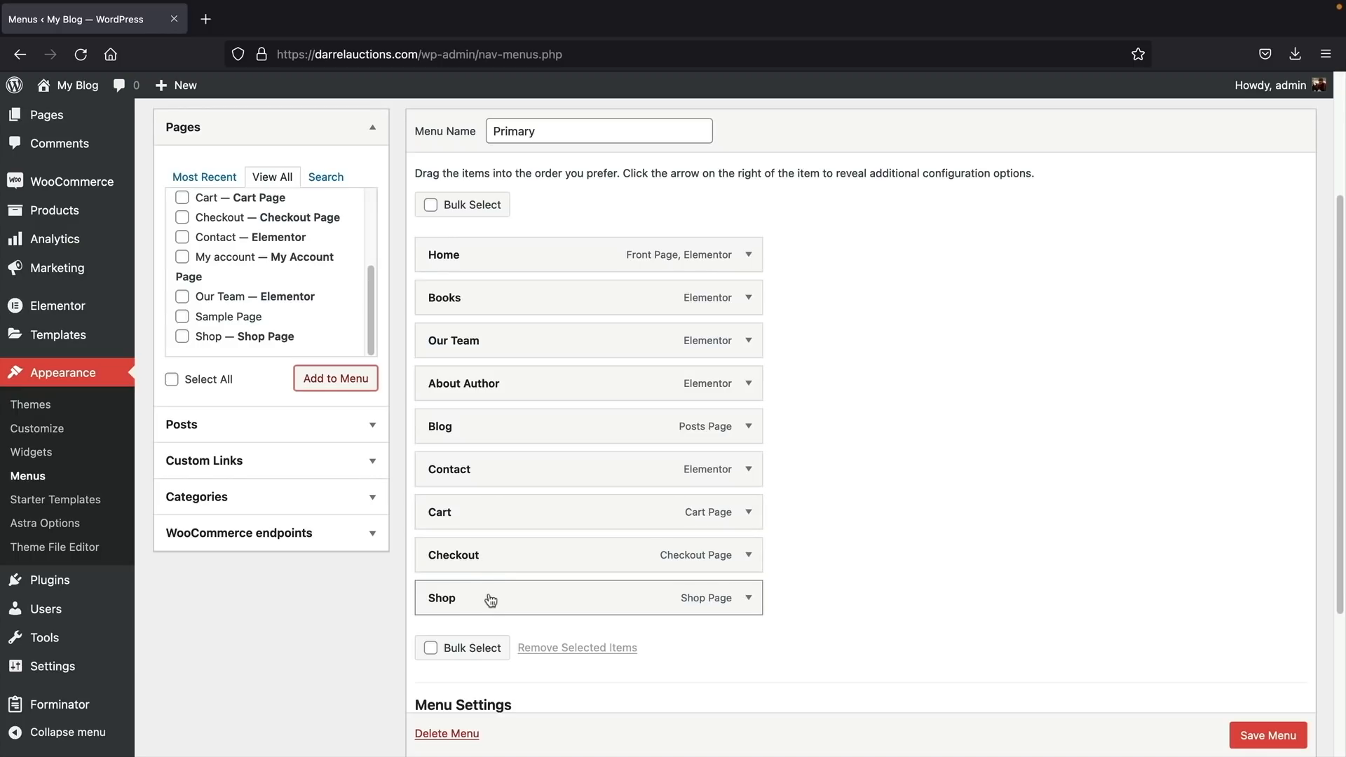
{"action": "left_click_drag", "start_coordinate": [487, 608], "coordinate": [467, 348]}
{"action": "left_click_drag", "start_coordinate": [450, 562], "coordinate": [473, 386]}
{"action": "left_click_drag", "start_coordinate": [491, 609], "coordinate": [524, 429]}
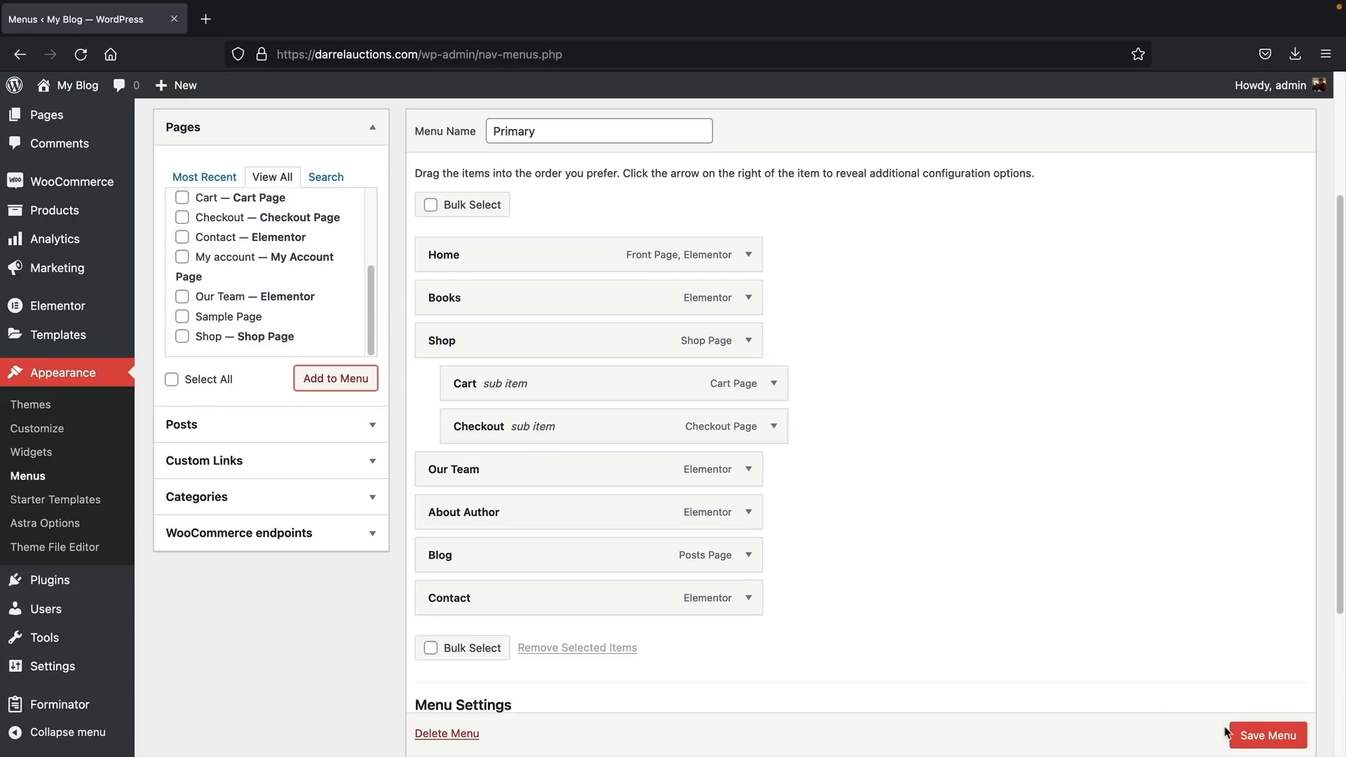
{"action": "left_click", "coordinate": [1266, 738]}
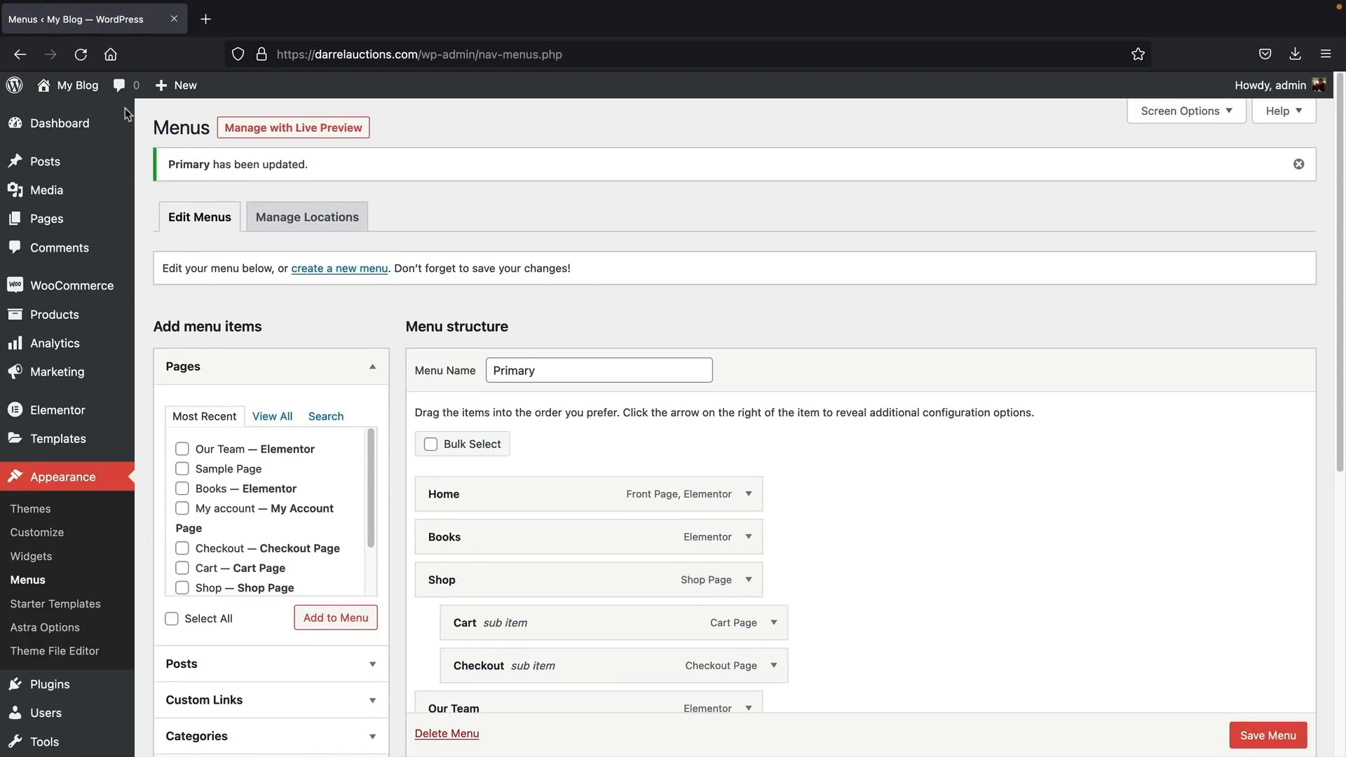
{"action": "mouse_move", "coordinate": [77, 86]}
{"action": "left_click", "coordinate": [91, 115]}
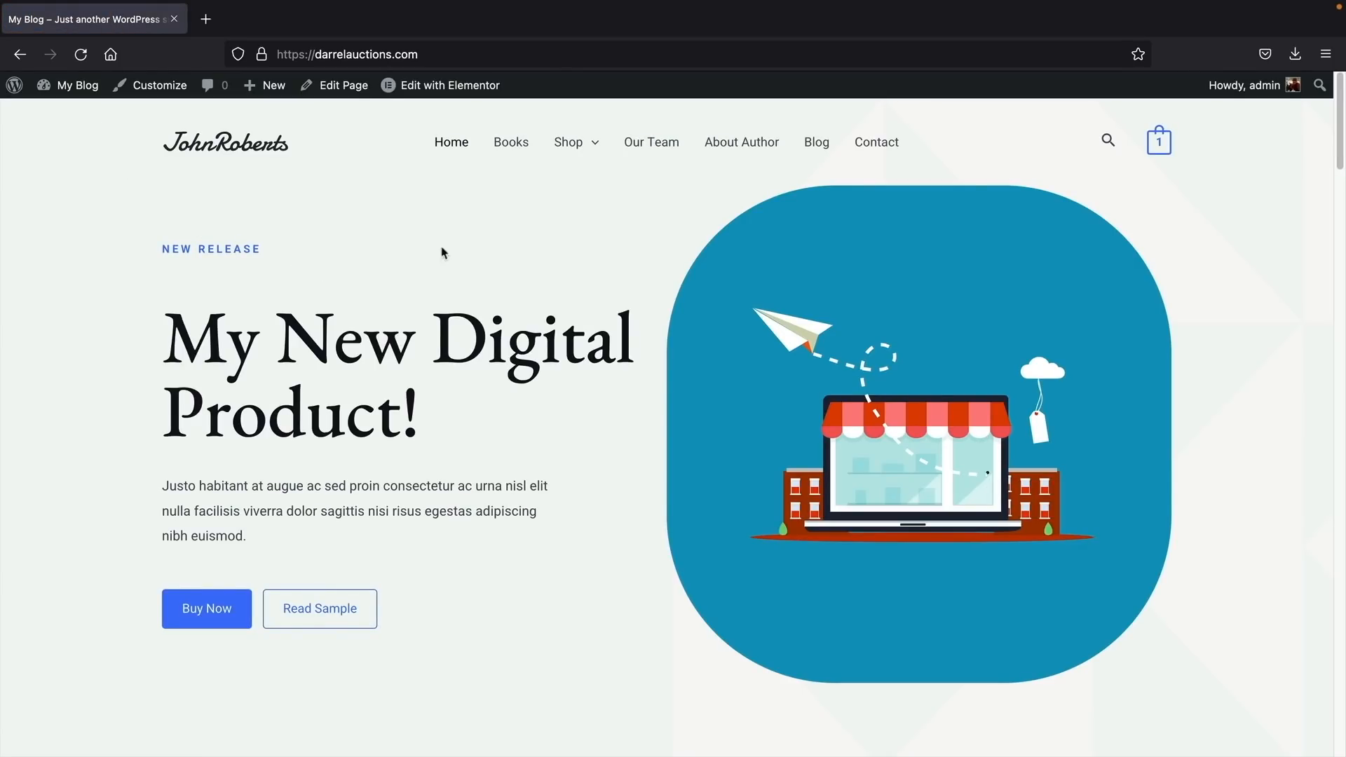
Browse the live Shop page listing Get Rich Quick and Package Deal at $199.00, then return to the Dashboard
{"action": "mouse_move", "coordinate": [575, 149]}
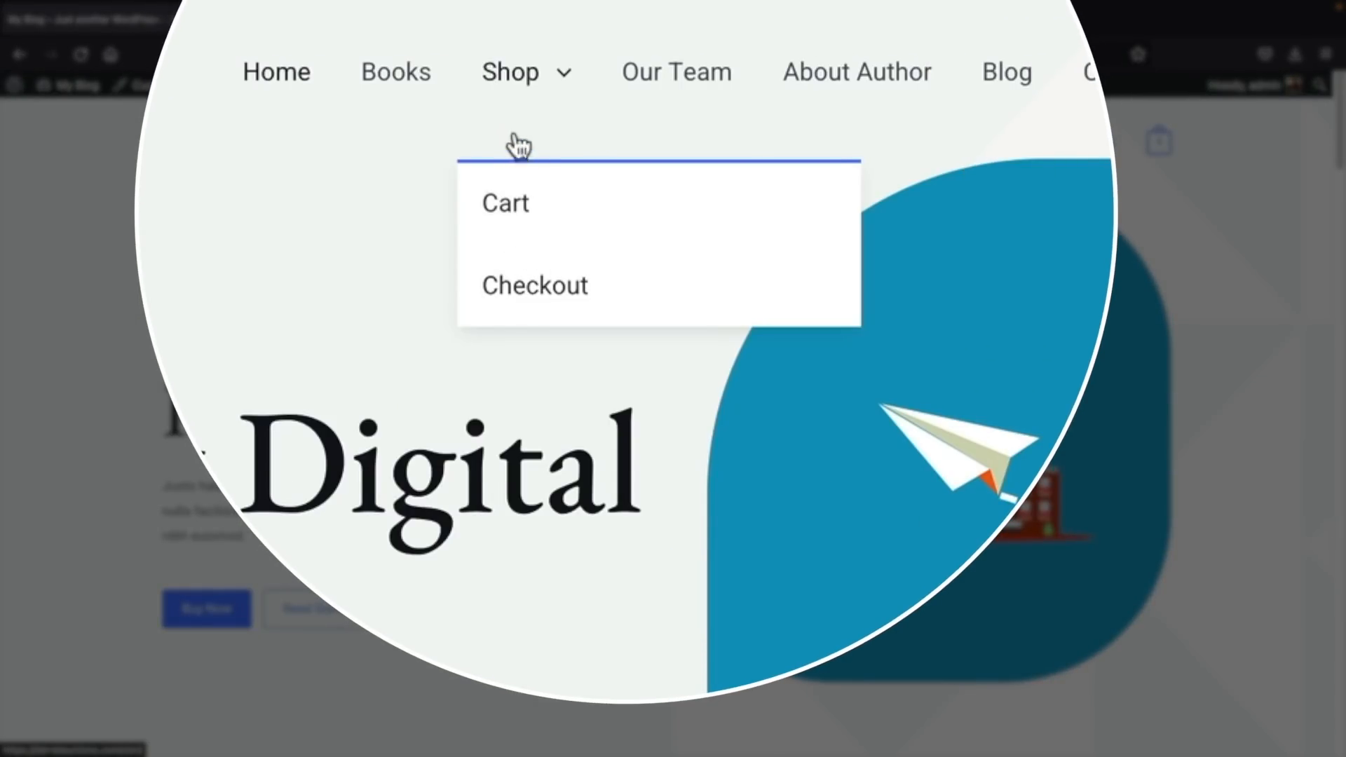
{"action": "left_click", "coordinate": [509, 79]}
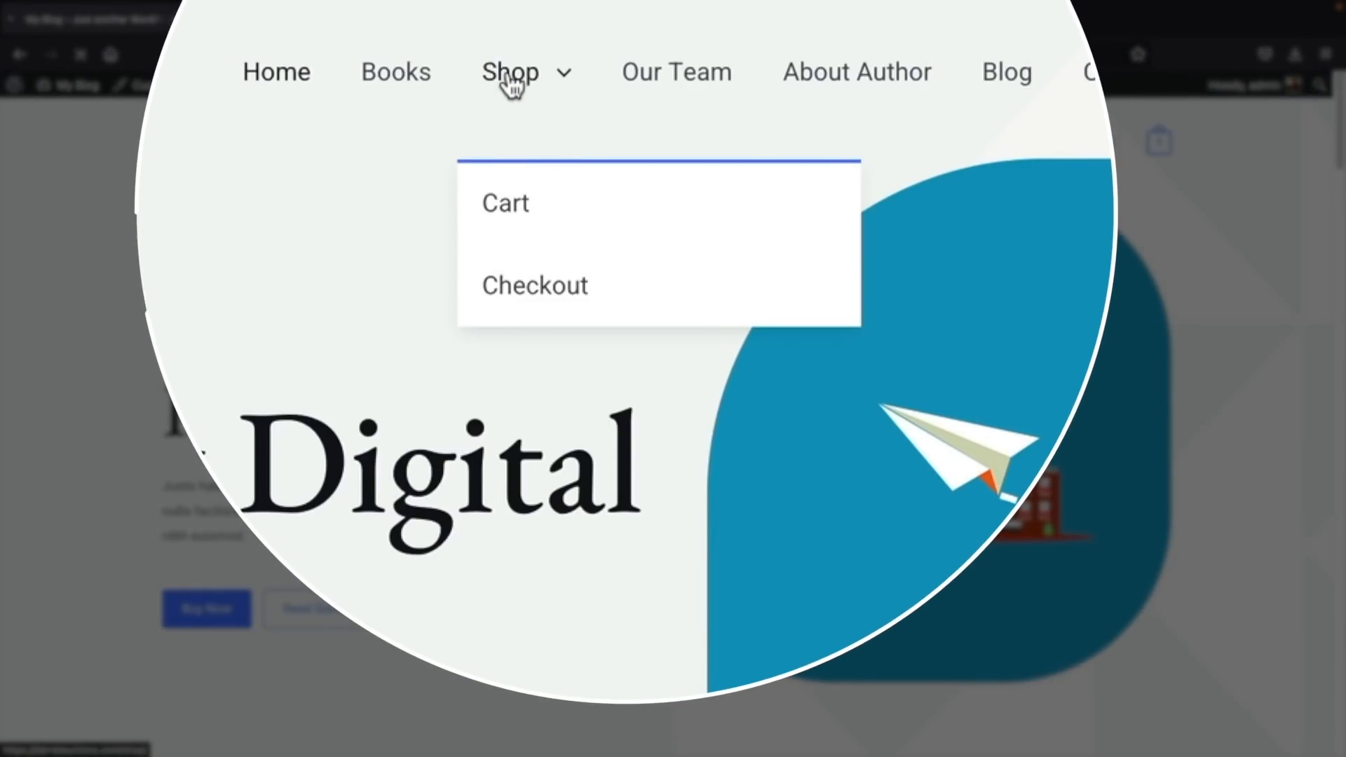
{"action": "scroll", "coordinate": [523, 394], "scroll_direction": "down", "scroll_amount": 3}
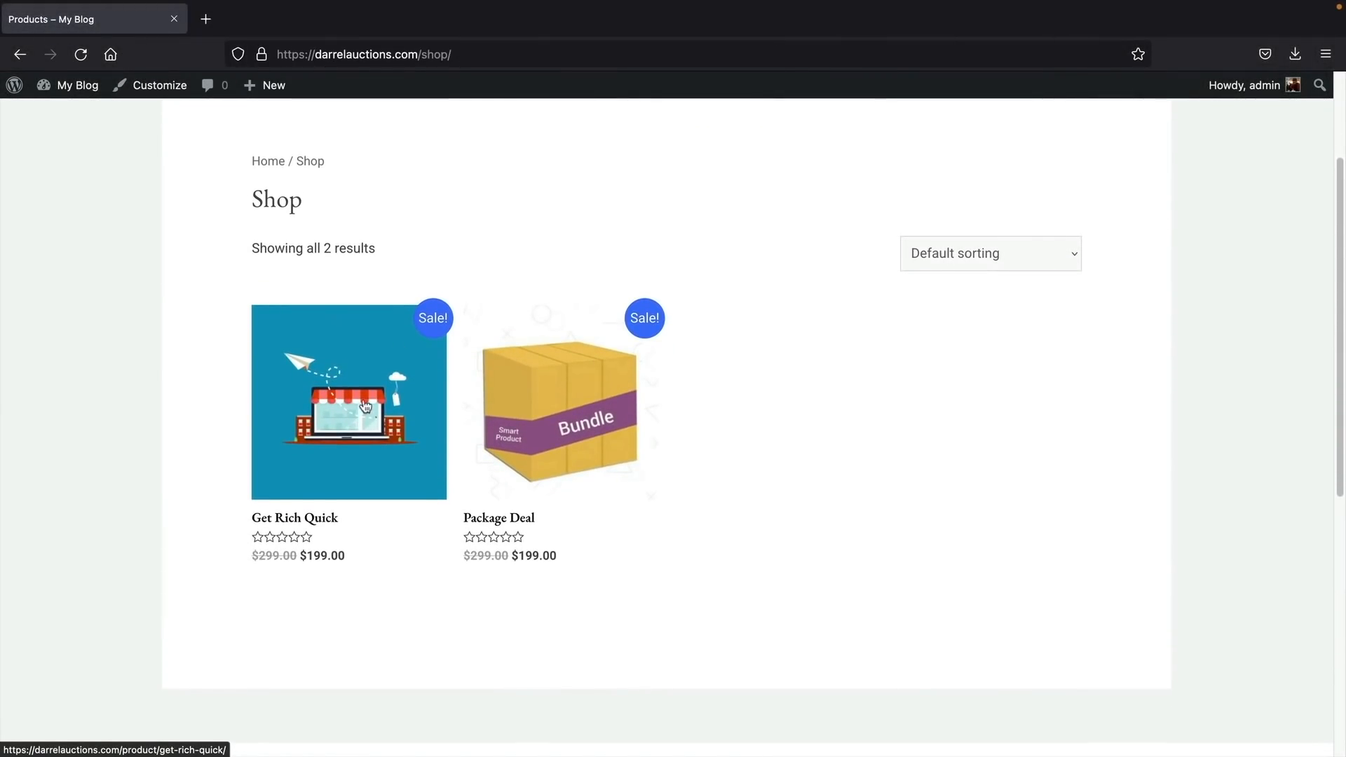
{"action": "scroll", "coordinate": [550, 412], "scroll_direction": "up", "scroll_amount": 4}
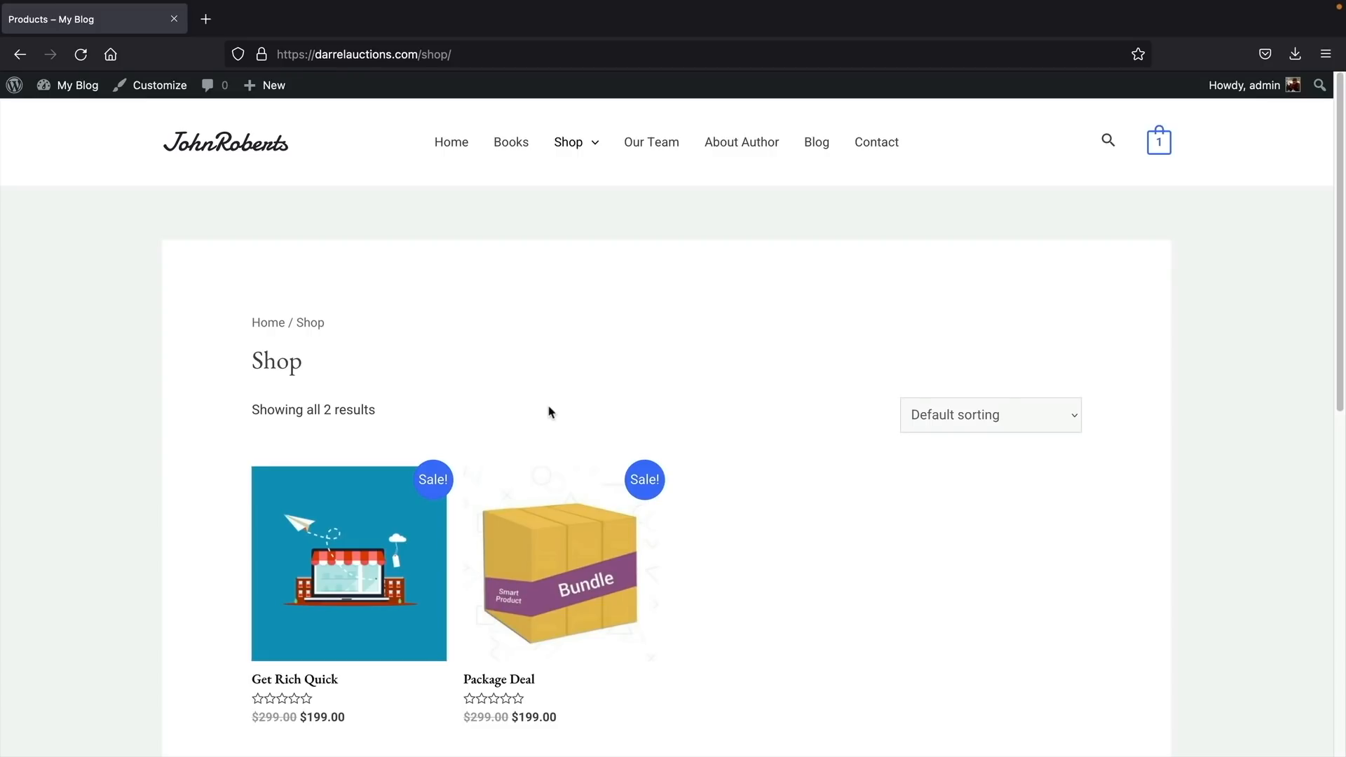
{"action": "scroll", "coordinate": [551, 412], "scroll_direction": "down", "scroll_amount": 2}
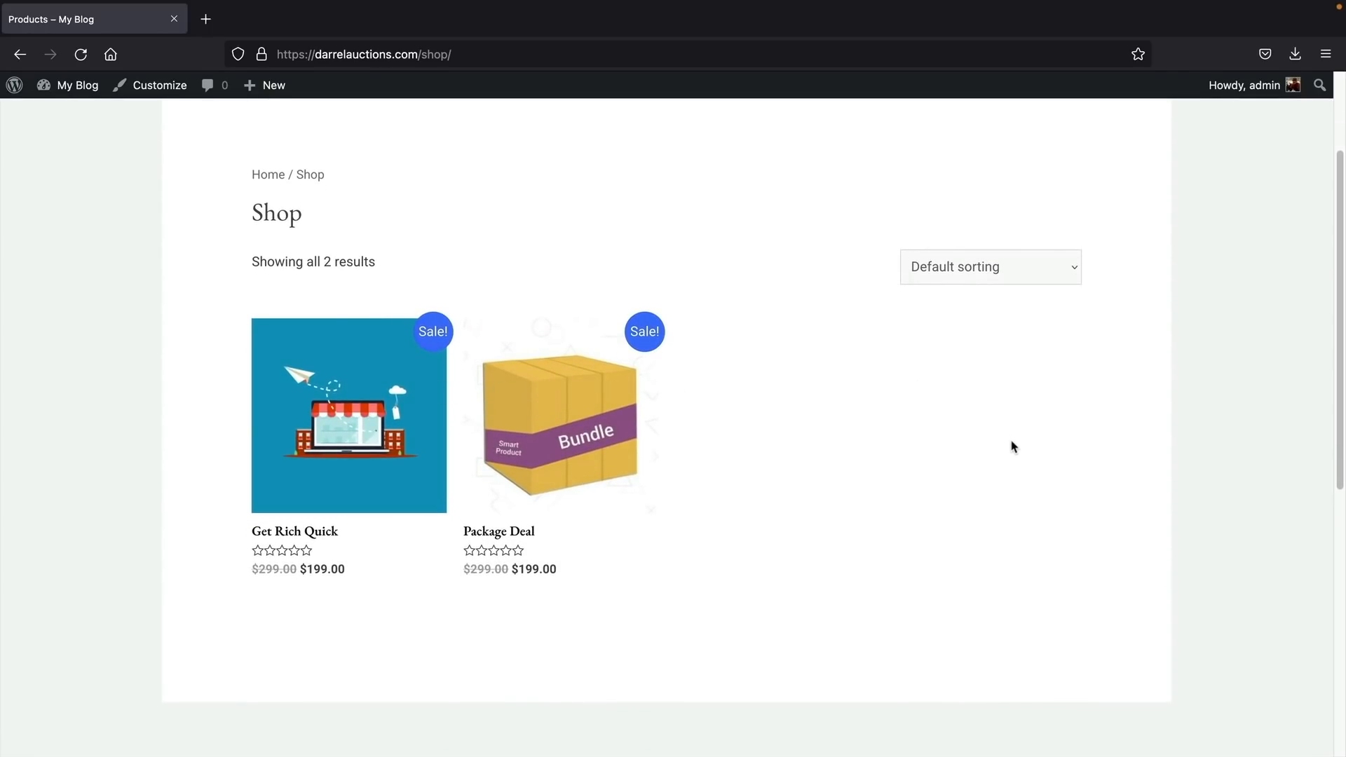
{"action": "scroll", "coordinate": [769, 466], "scroll_direction": "down", "scroll_amount": 1}
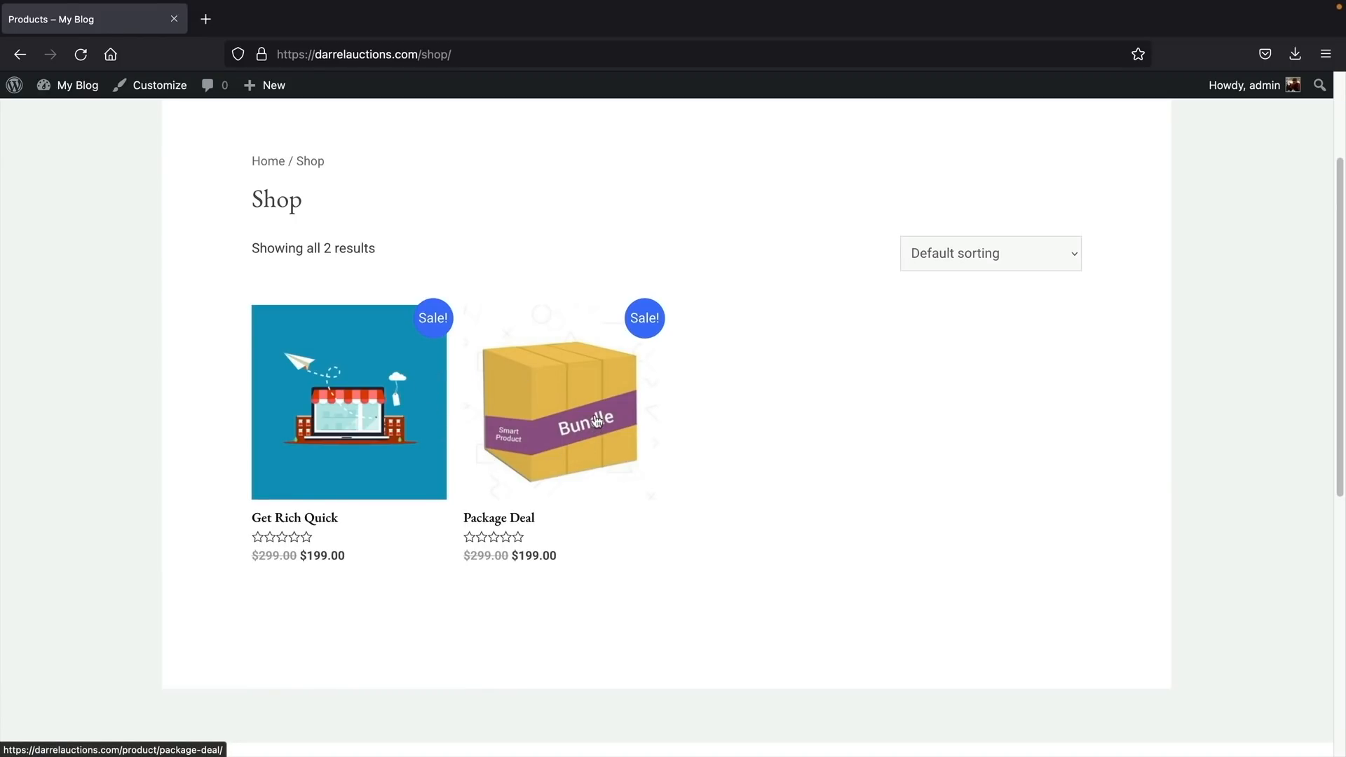
{"action": "scroll", "coordinate": [518, 466], "scroll_direction": "up", "scroll_amount": 3}
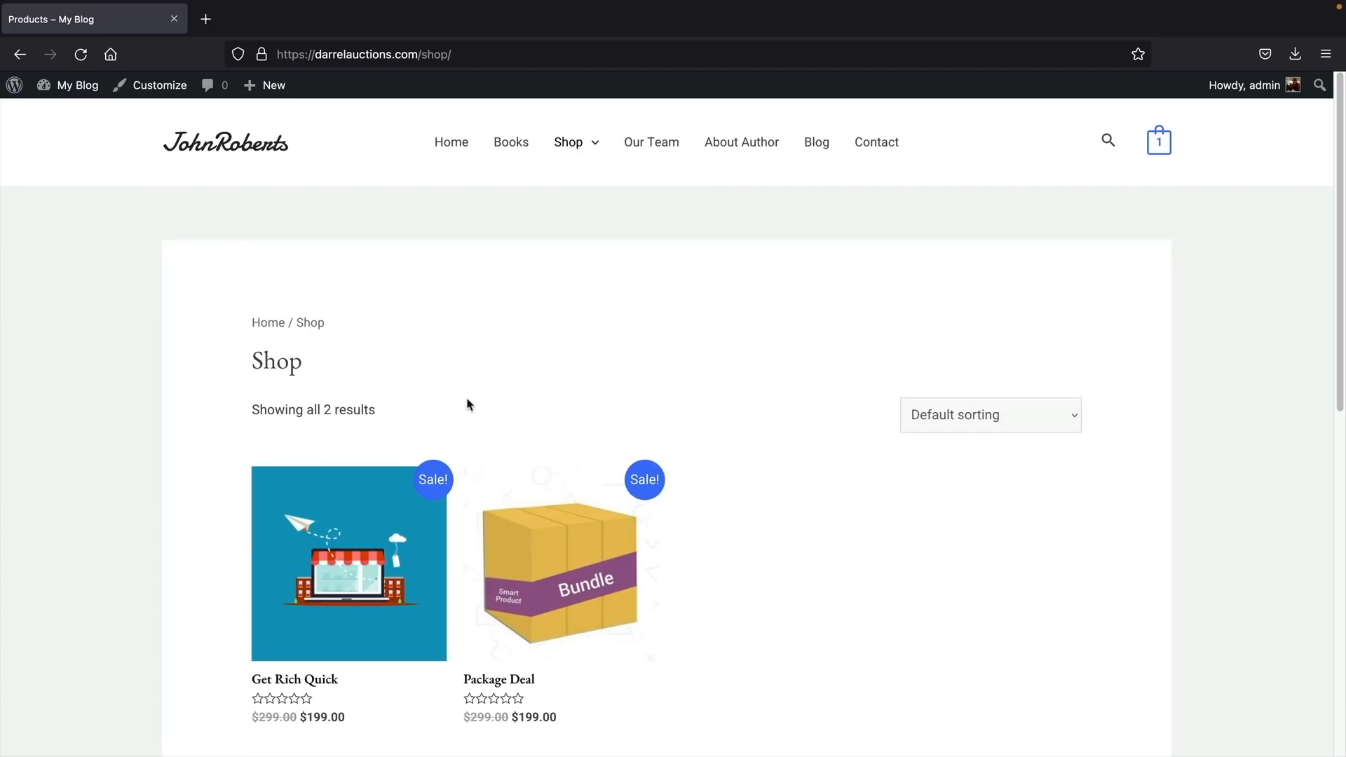
{"action": "mouse_move", "coordinate": [78, 90]}
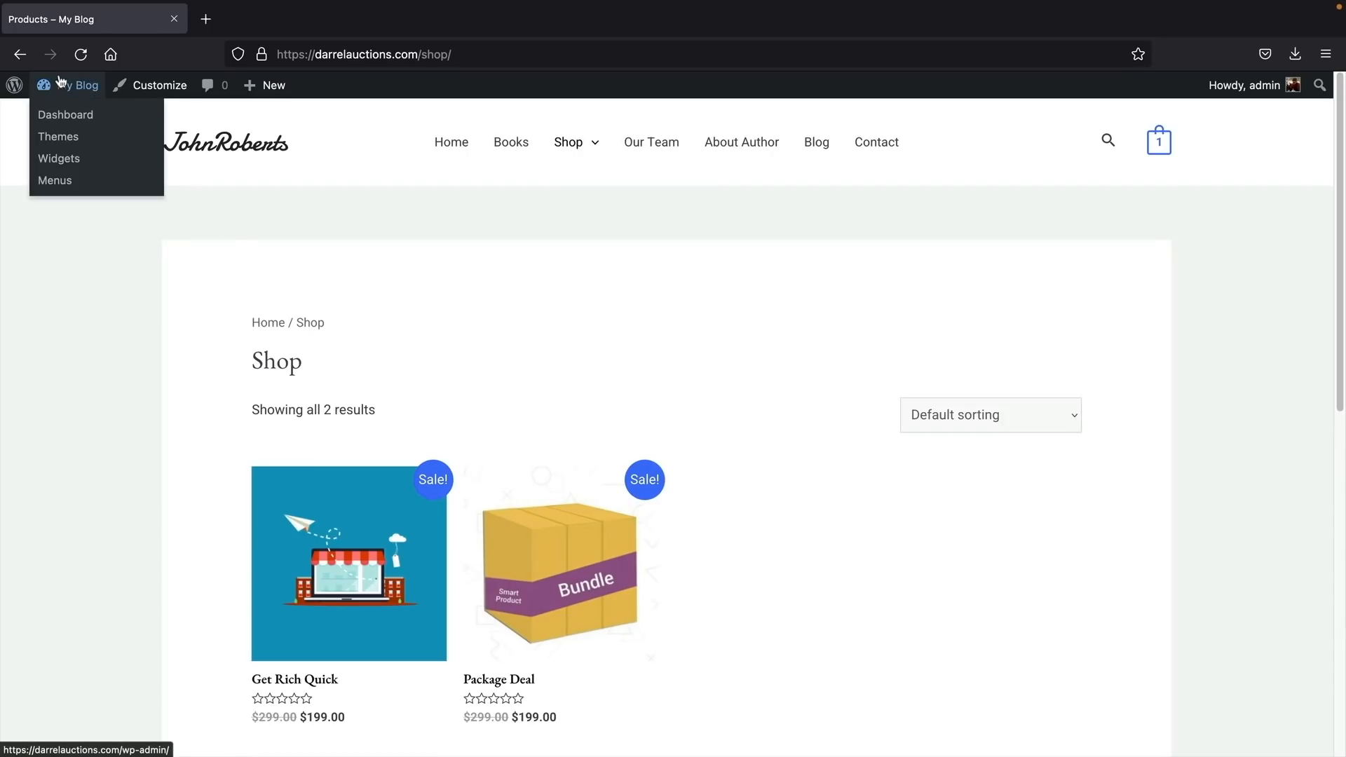
{"action": "left_click", "coordinate": [90, 120]}
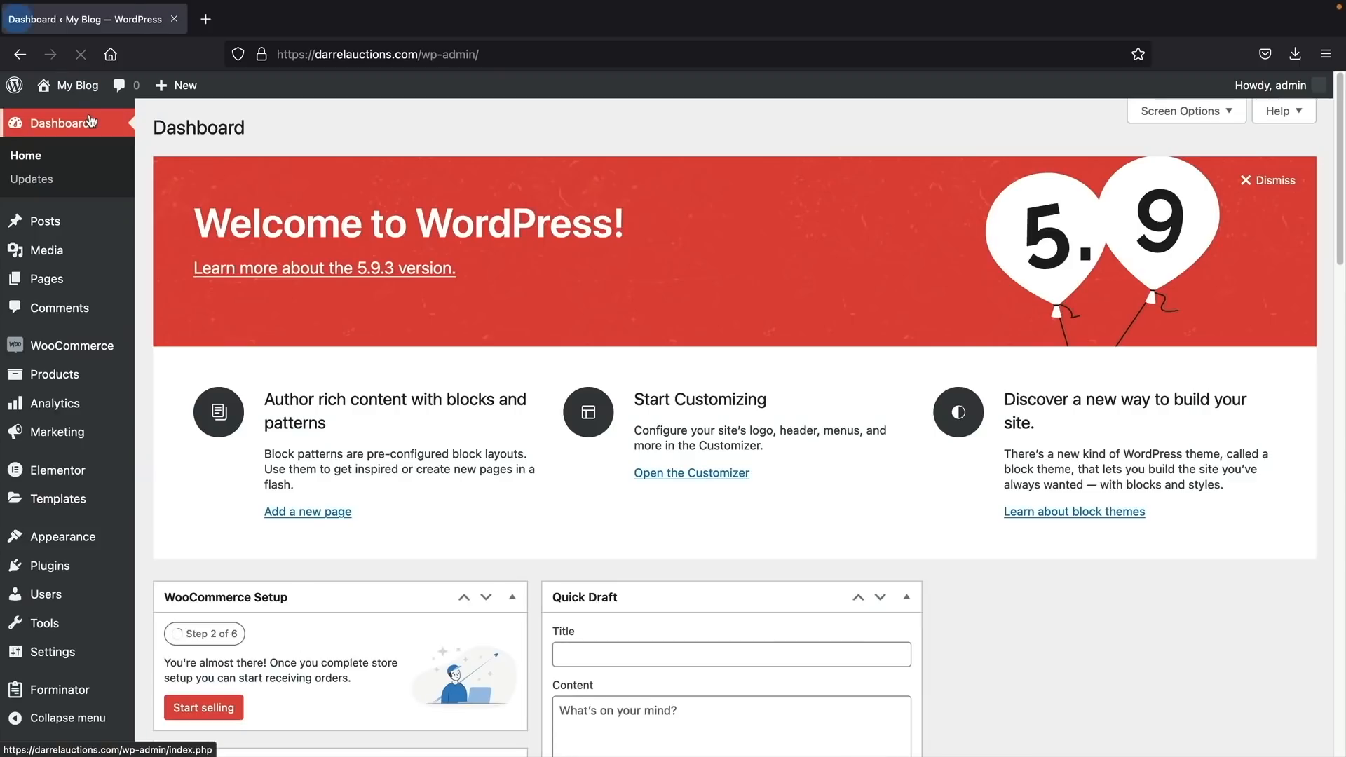
In WooCommerce General settings, set Selling location(s) to sell to specific countries
{"action": "mouse_move", "coordinate": [78, 217]}
{"action": "scroll", "coordinate": [79, 217], "scroll_direction": "down", "scroll_amount": 1}
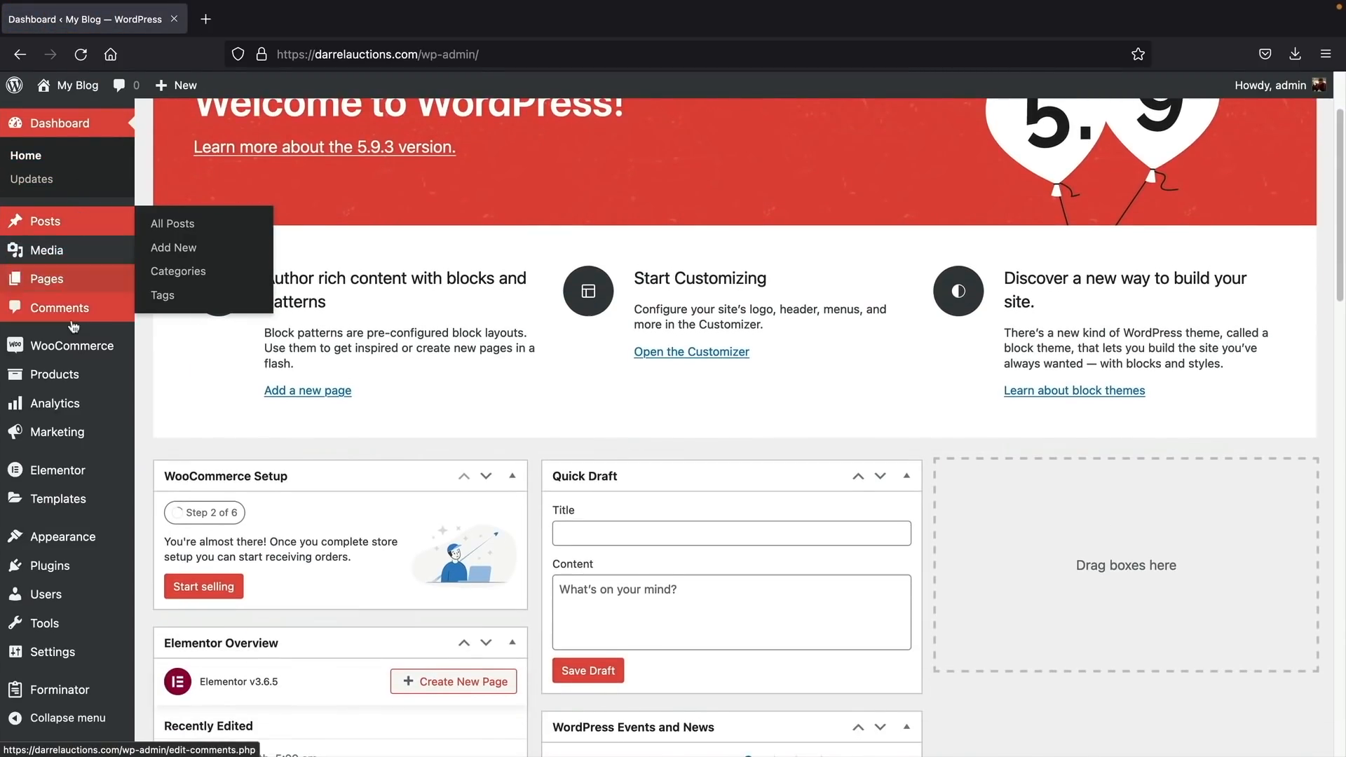
{"action": "mouse_move", "coordinate": [76, 350]}
{"action": "left_click", "coordinate": [172, 467]}
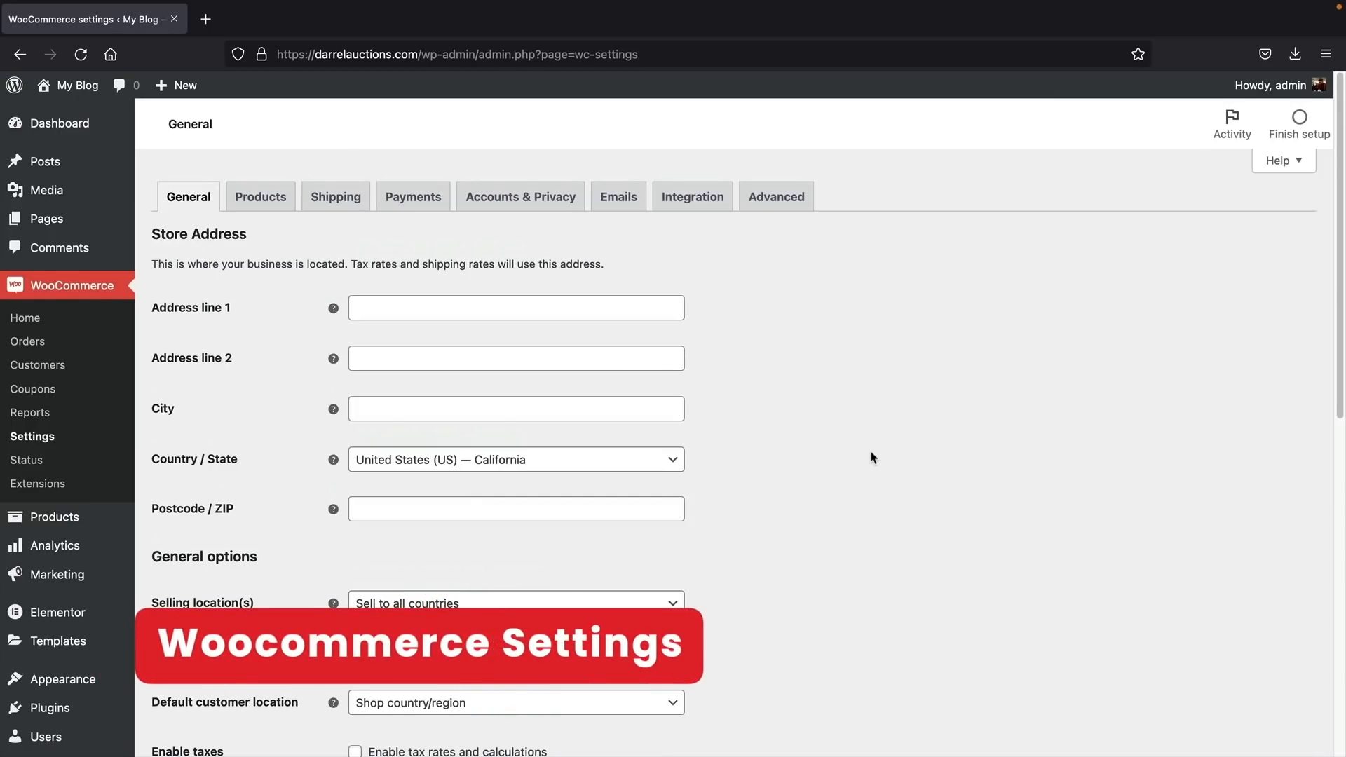
{"action": "scroll", "coordinate": [326, 448], "scroll_direction": "down", "scroll_amount": 3}
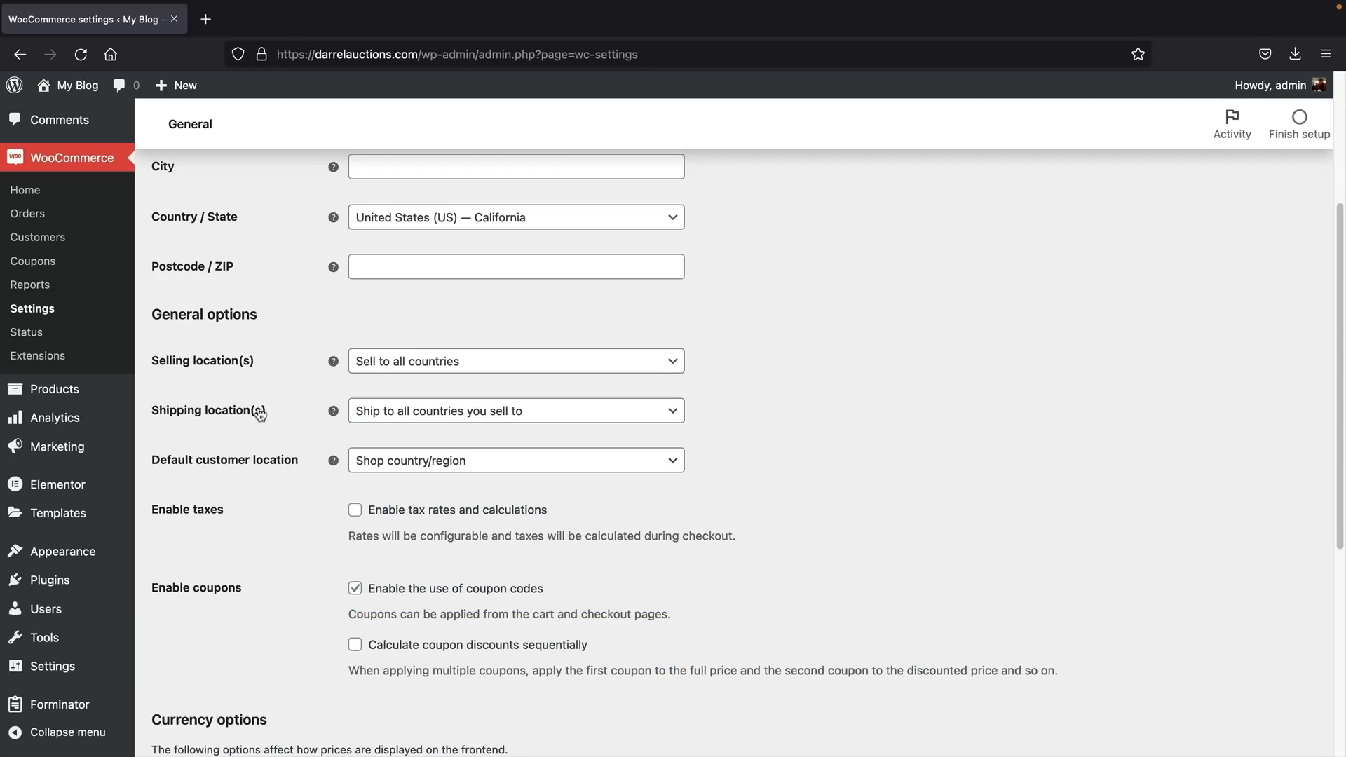
{"action": "left_click", "coordinate": [411, 370]}
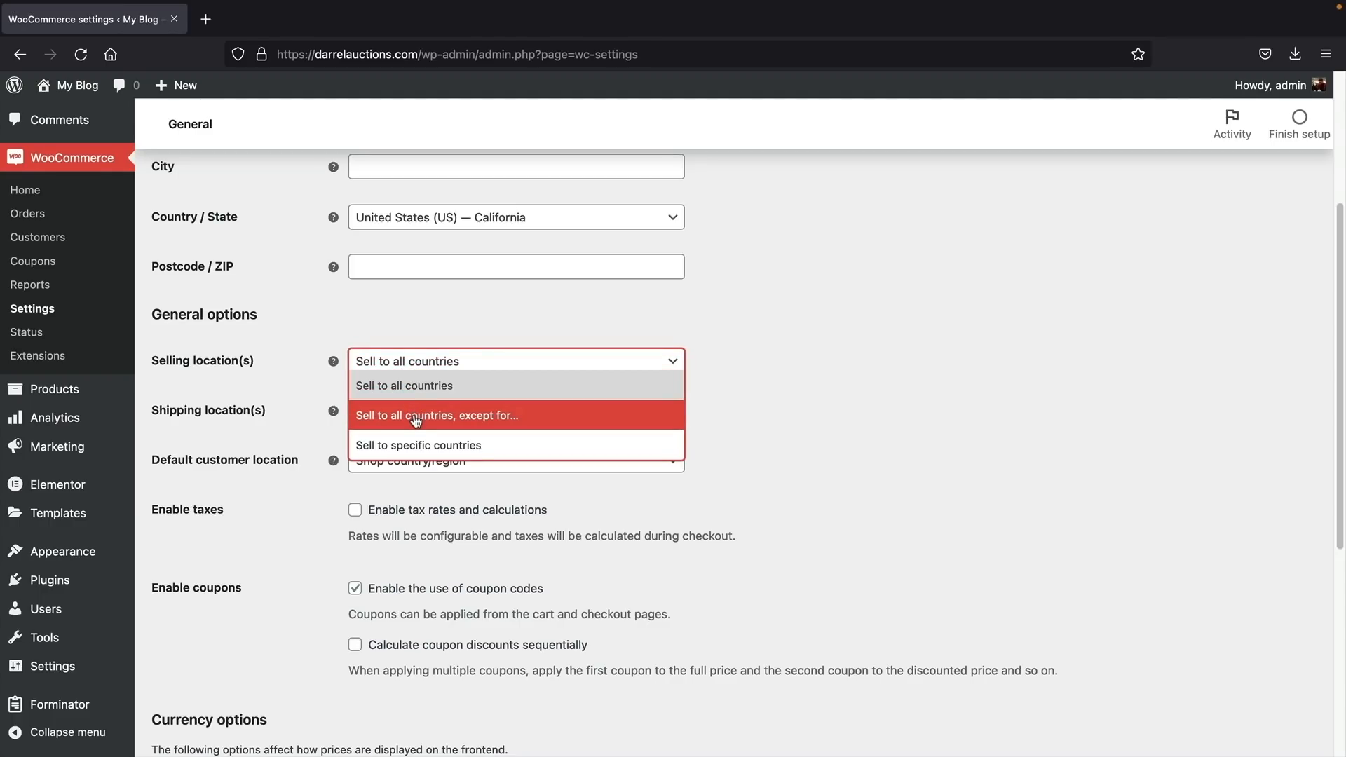
{"action": "left_click", "coordinate": [393, 447]}
Add United States, France and Lithuania as selling countries, then clear them with Select none
{"action": "left_click", "coordinate": [406, 413]}
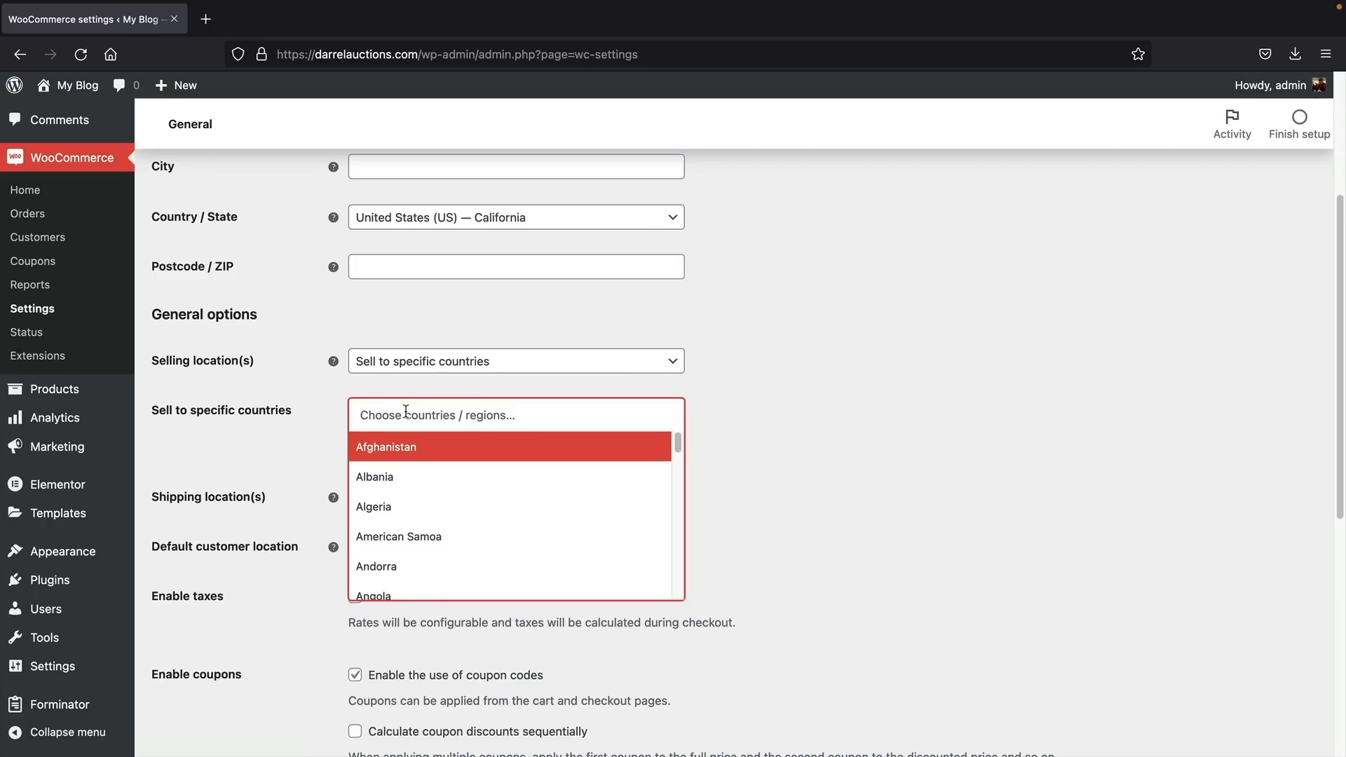
{"action": "type", "text": "united"}
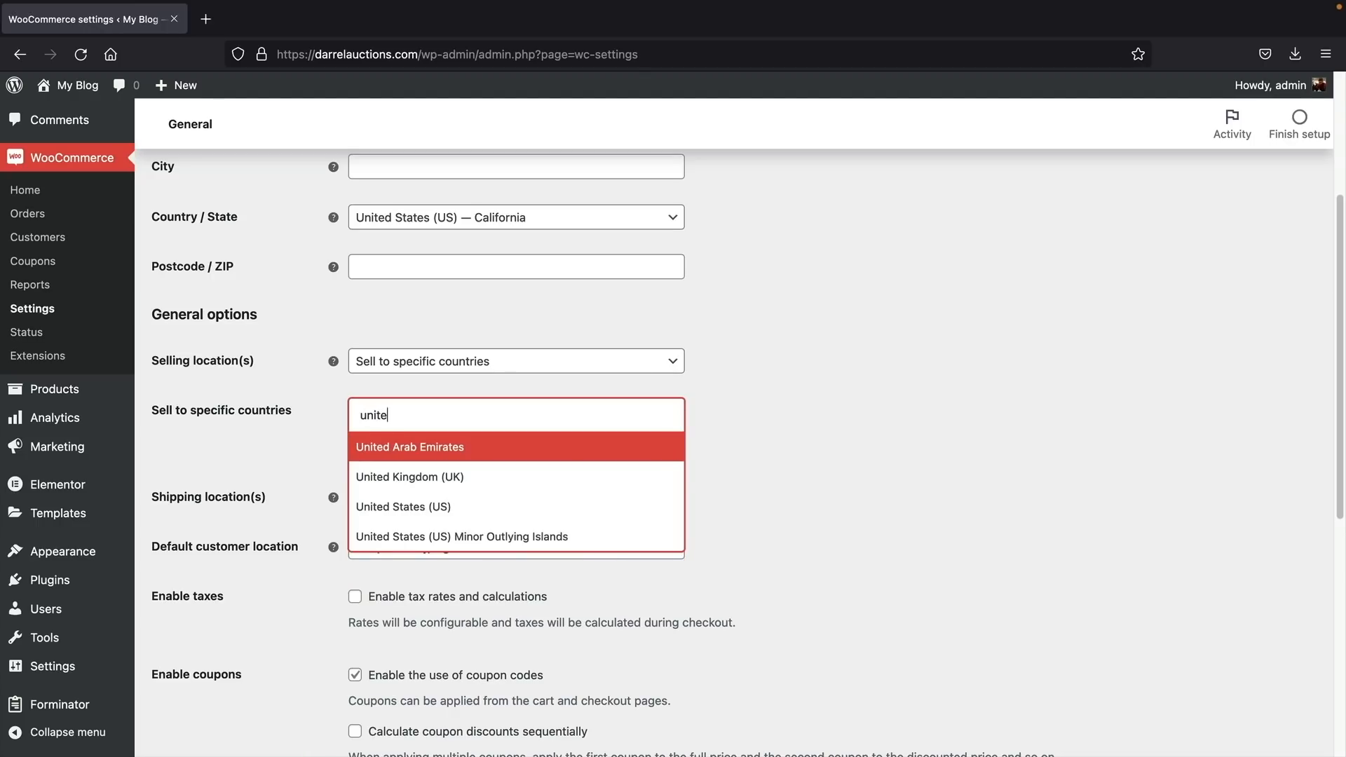
{"action": "left_click", "coordinate": [501, 505]}
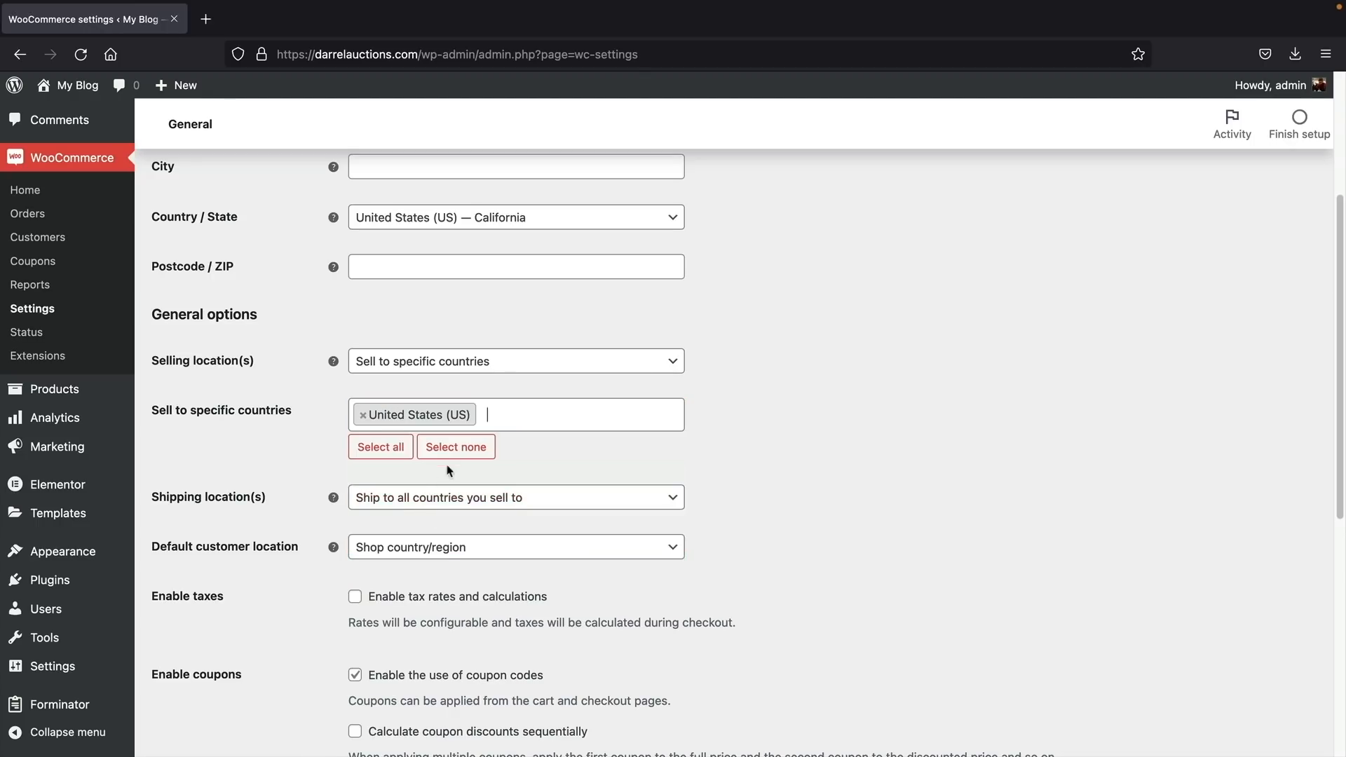
{"action": "left_click", "coordinate": [525, 427]}
{"action": "type", "text": "Fran"}
{"action": "left_click", "coordinate": [533, 452]}
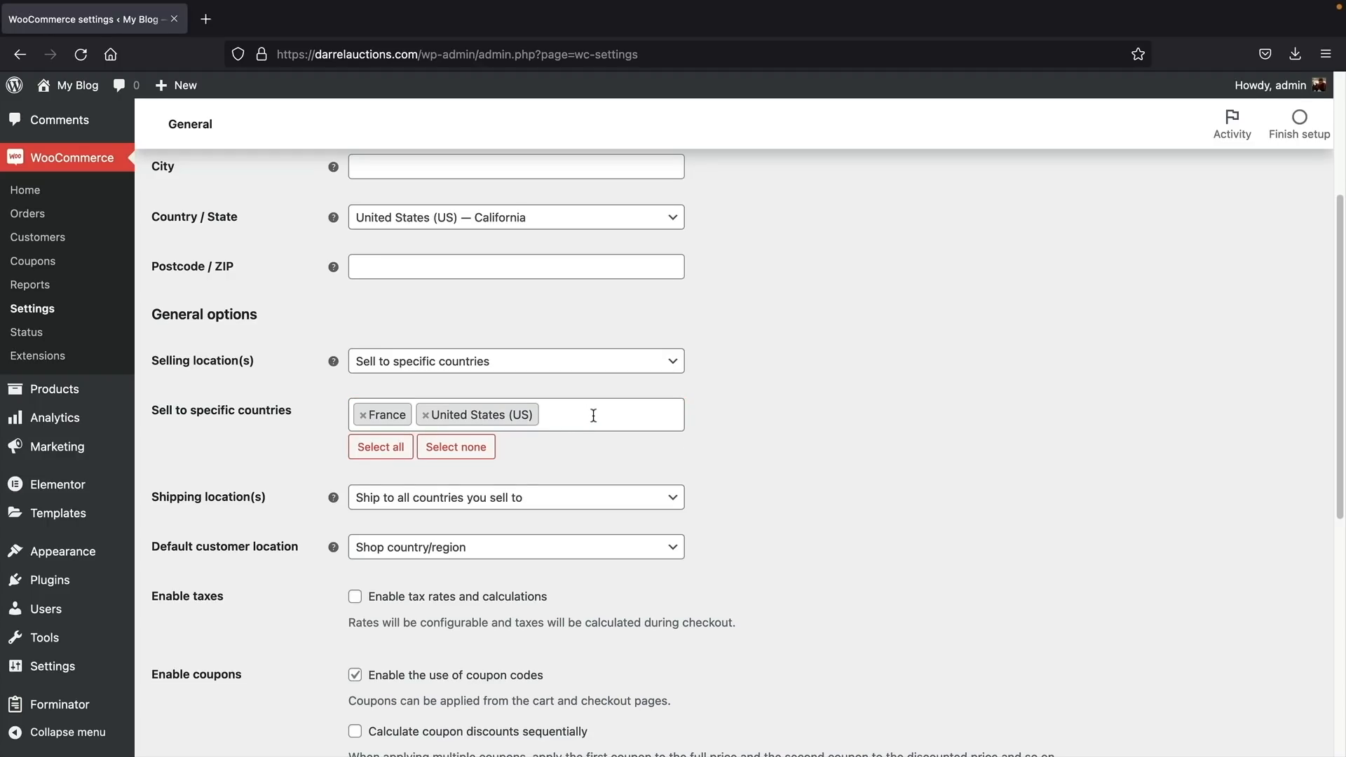
{"action": "left_click", "coordinate": [593, 415]}
{"action": "type", "text": "litu"}
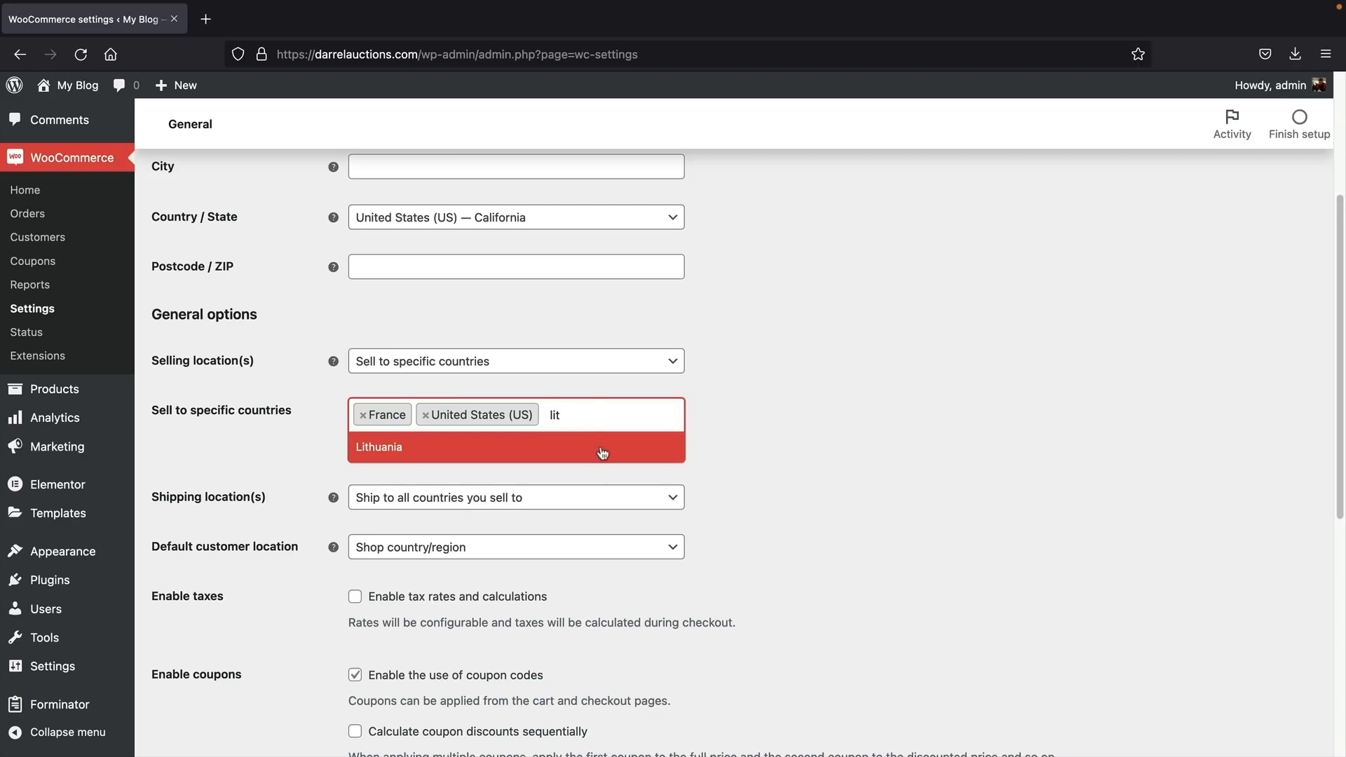
{"action": "left_click", "coordinate": [601, 448]}
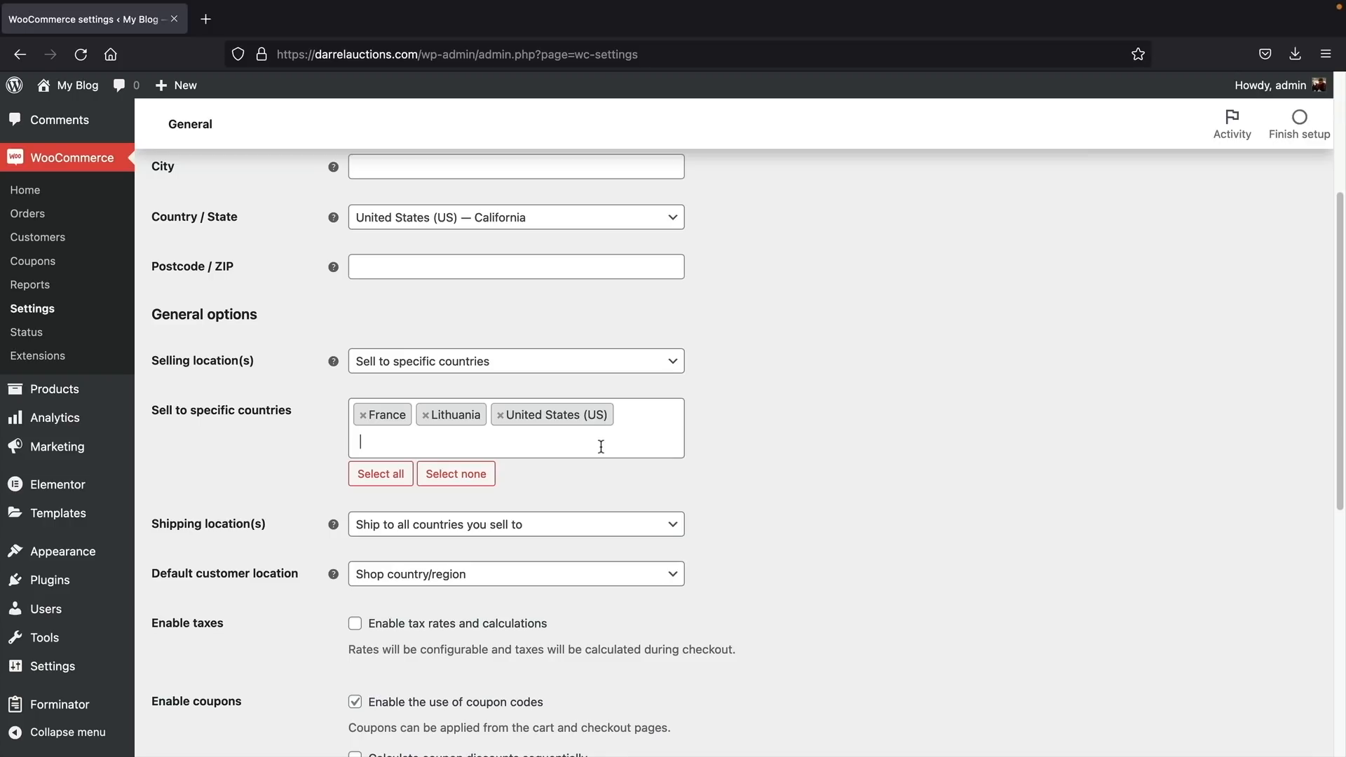
{"action": "left_click", "coordinate": [441, 483]}
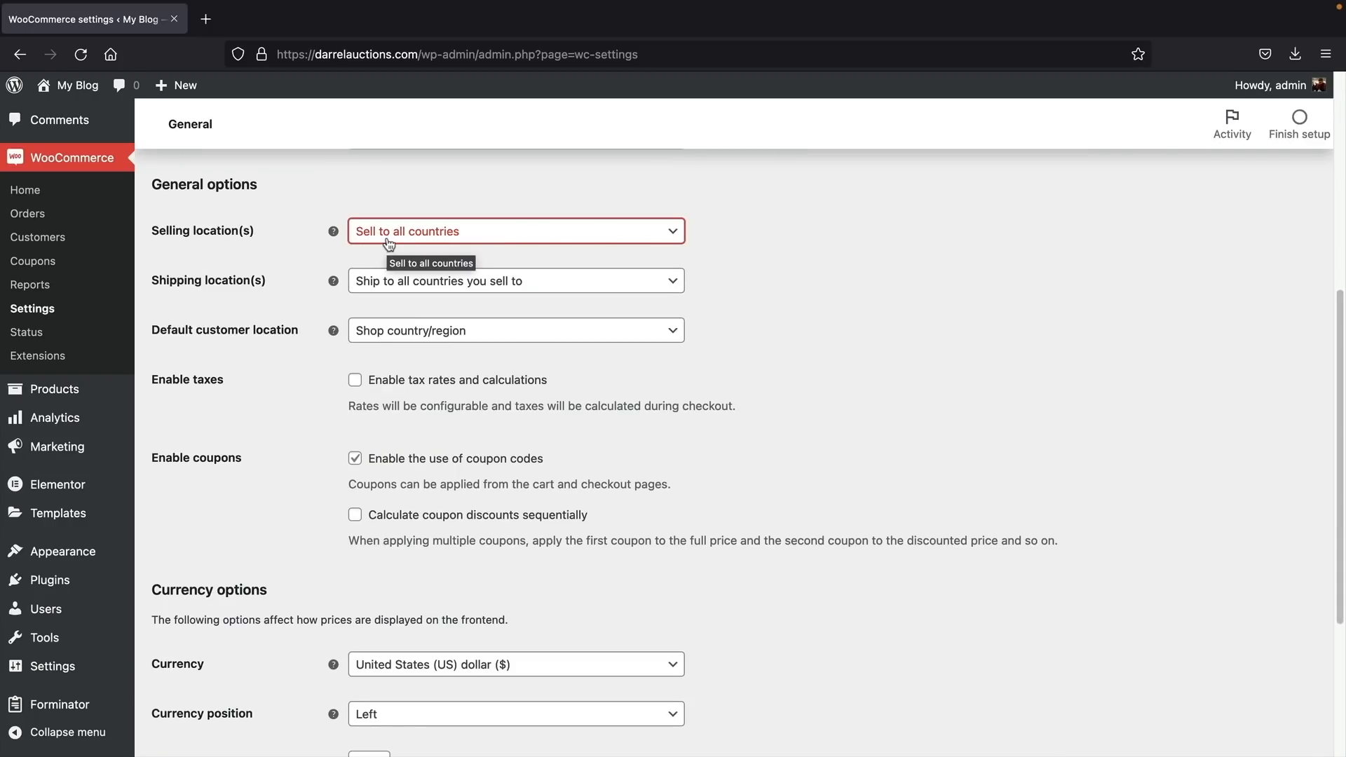
Enable tax rates and calculations, keep US dollar as the store currency, and save the General settings
{"action": "scroll", "coordinate": [288, 349], "scroll_direction": "down", "scroll_amount": 1}
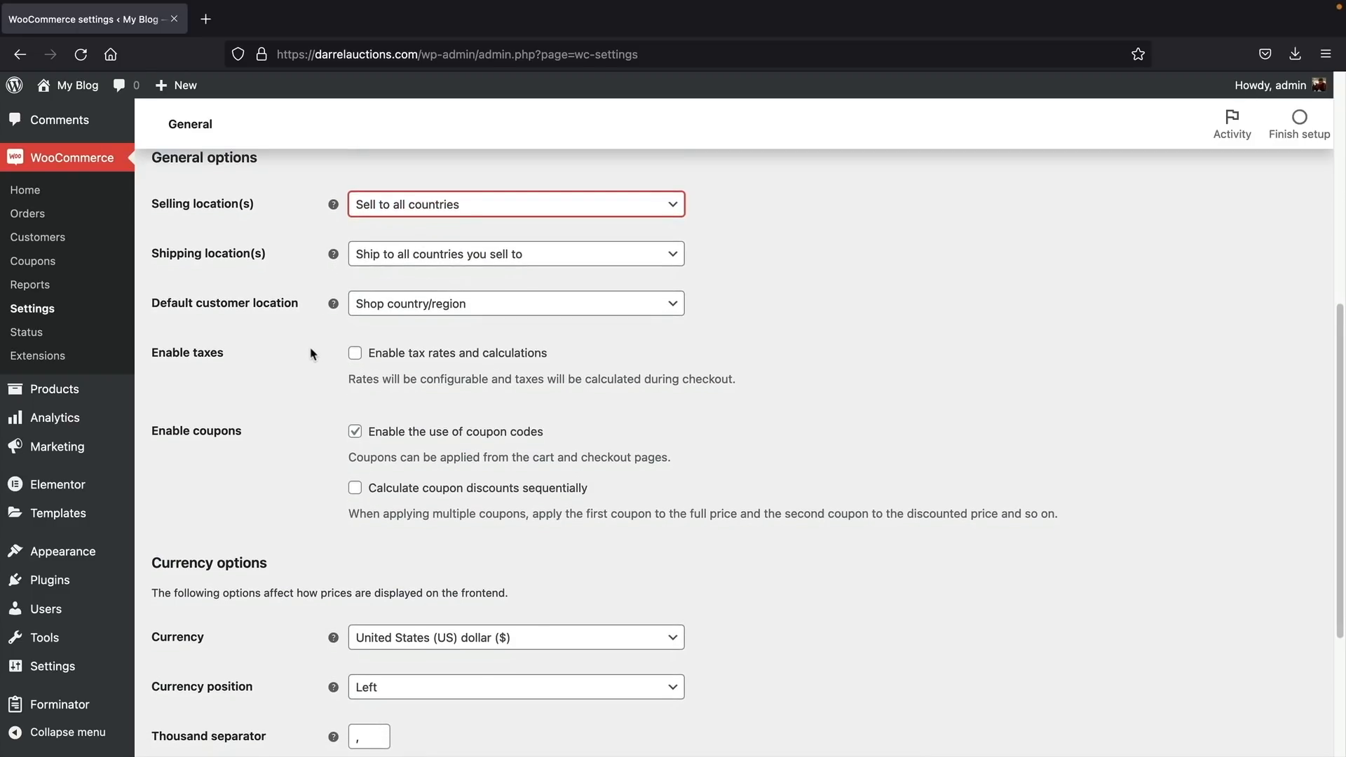
{"action": "left_click", "coordinate": [355, 355]}
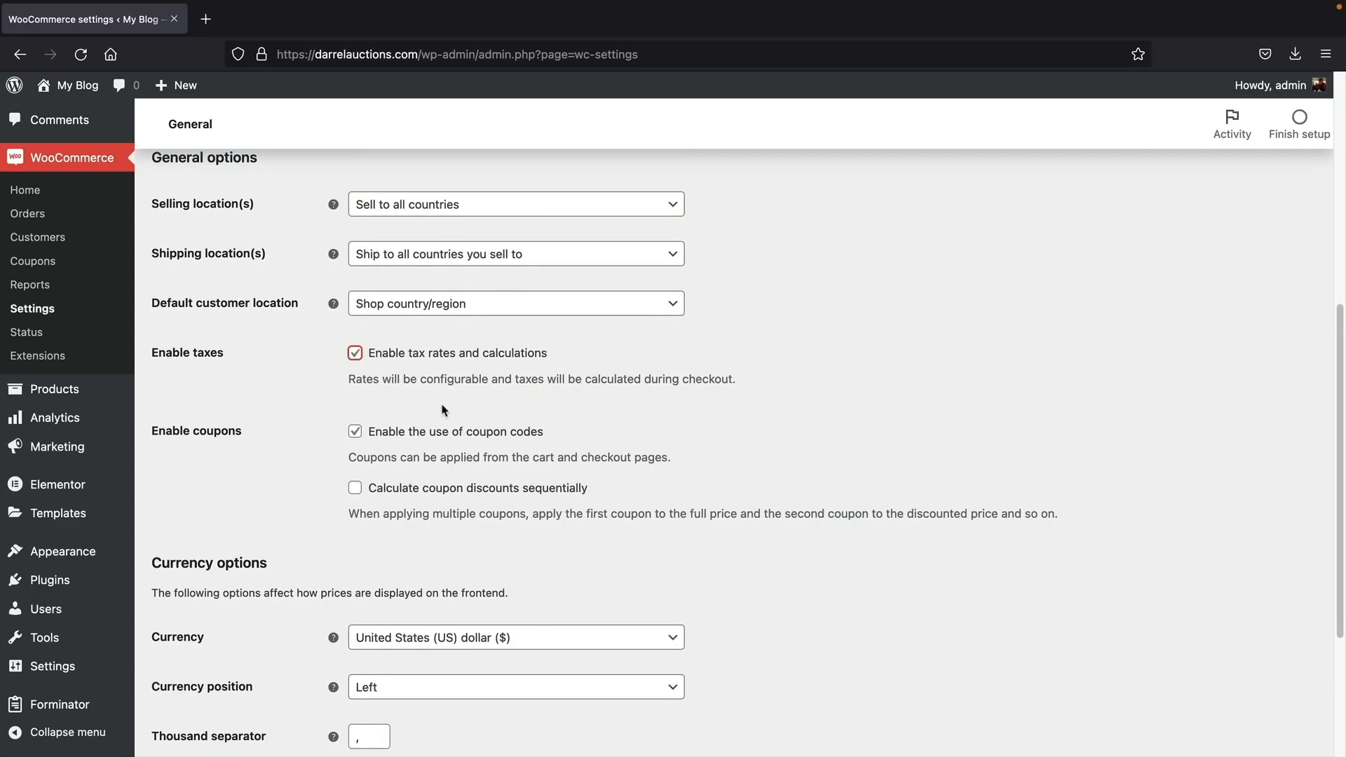
{"action": "scroll", "coordinate": [441, 410], "scroll_direction": "down", "scroll_amount": 4}
{"action": "scroll", "coordinate": [442, 405], "scroll_direction": "down", "scroll_amount": 4}
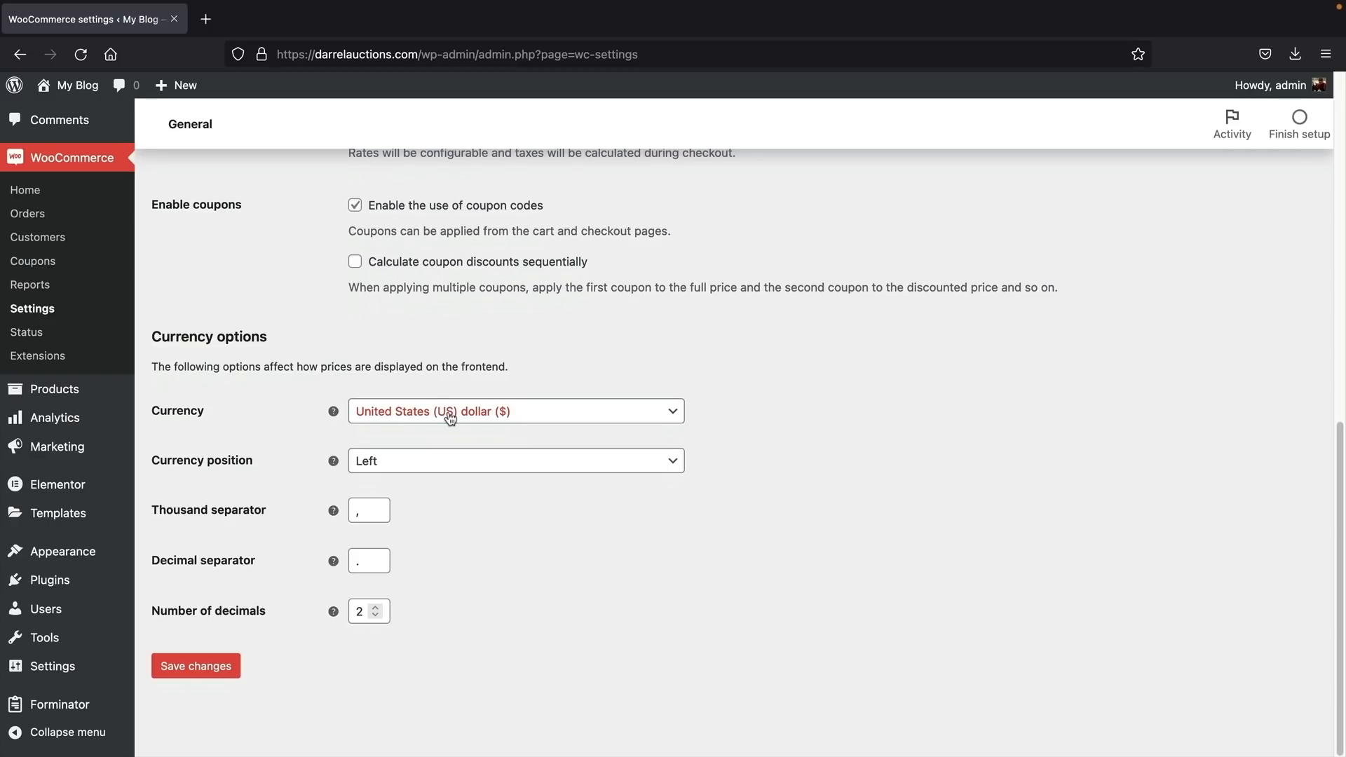
{"action": "left_click", "coordinate": [450, 417]}
{"action": "scroll", "coordinate": [462, 554], "scroll_direction": "down", "scroll_amount": 5}
{"action": "scroll", "coordinate": [462, 560], "scroll_direction": "up", "scroll_amount": 8}
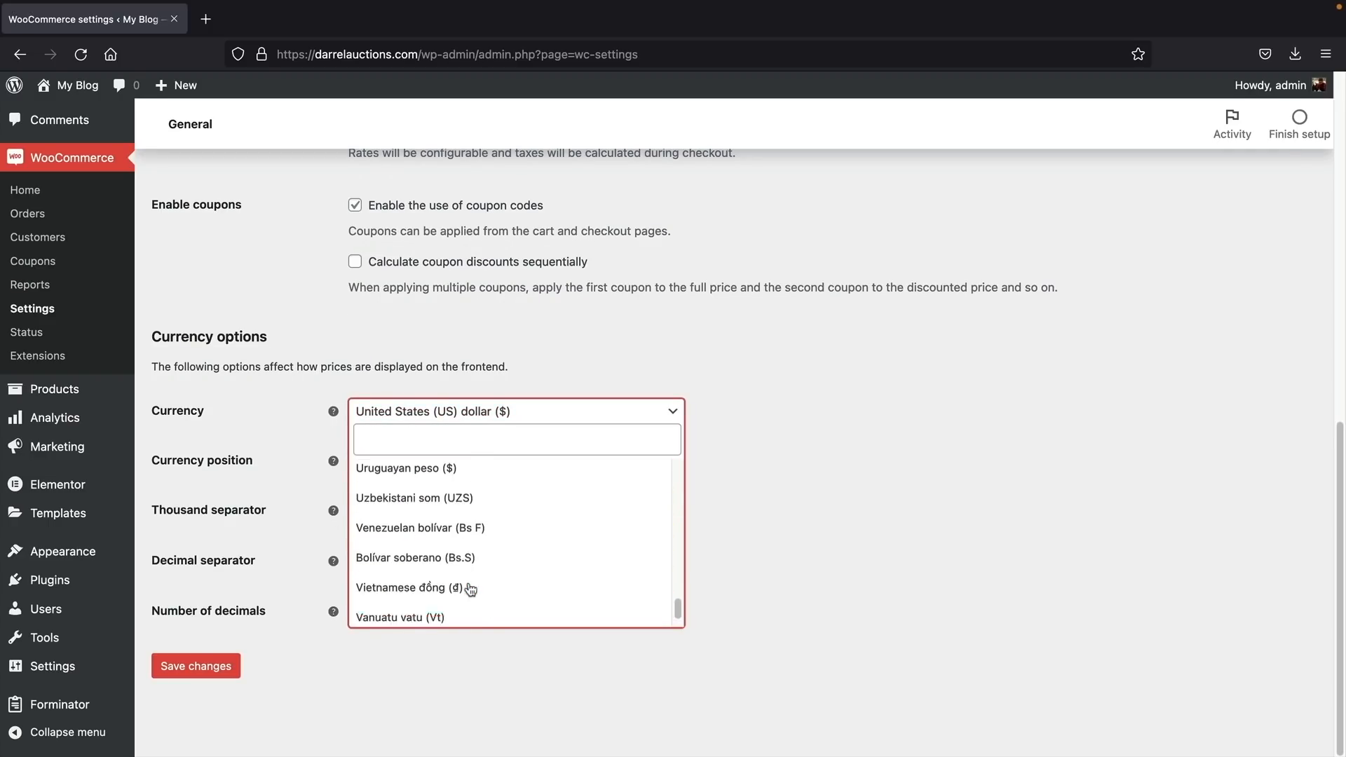
{"action": "scroll", "coordinate": [471, 579], "scroll_direction": "up", "scroll_amount": 2}
{"action": "scroll", "coordinate": [472, 579], "scroll_direction": "down", "scroll_amount": 1}
{"action": "left_click", "coordinate": [436, 414]}
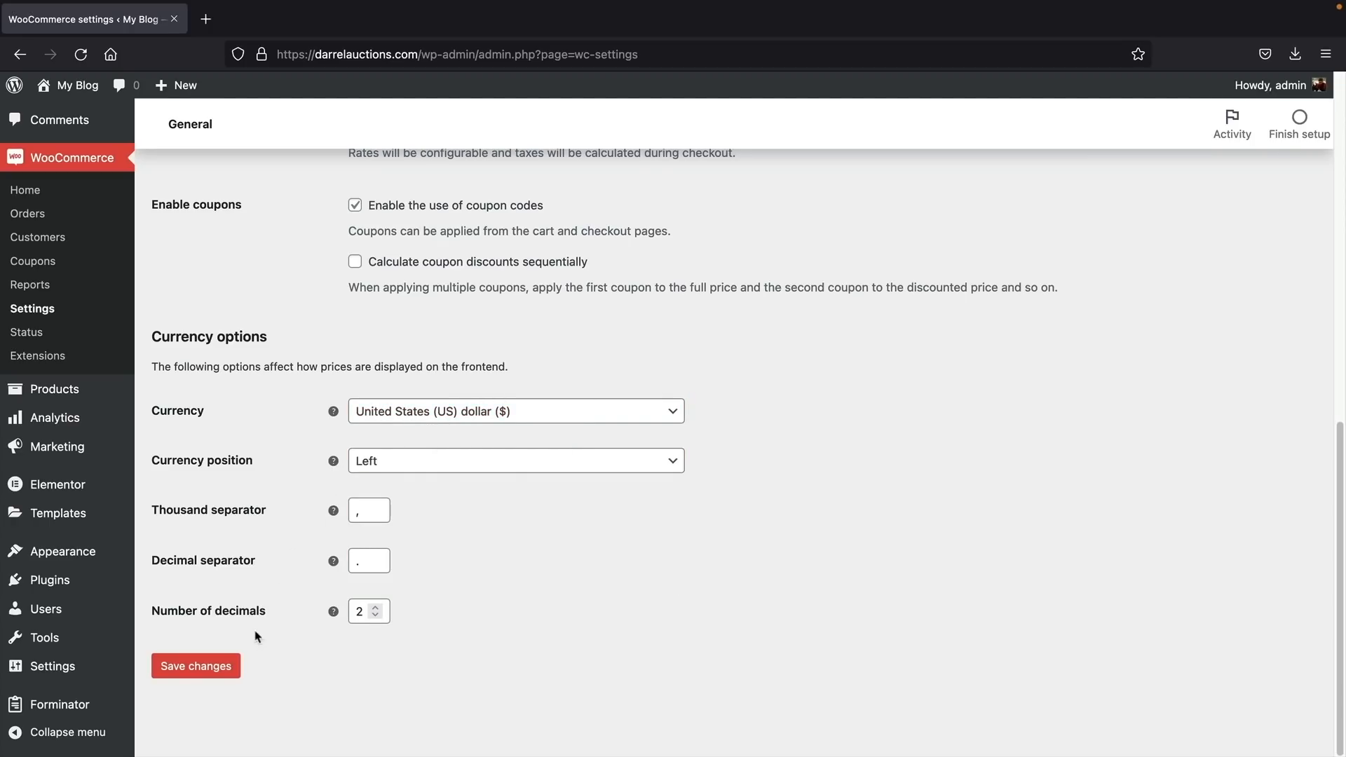
{"action": "left_click", "coordinate": [218, 673]}
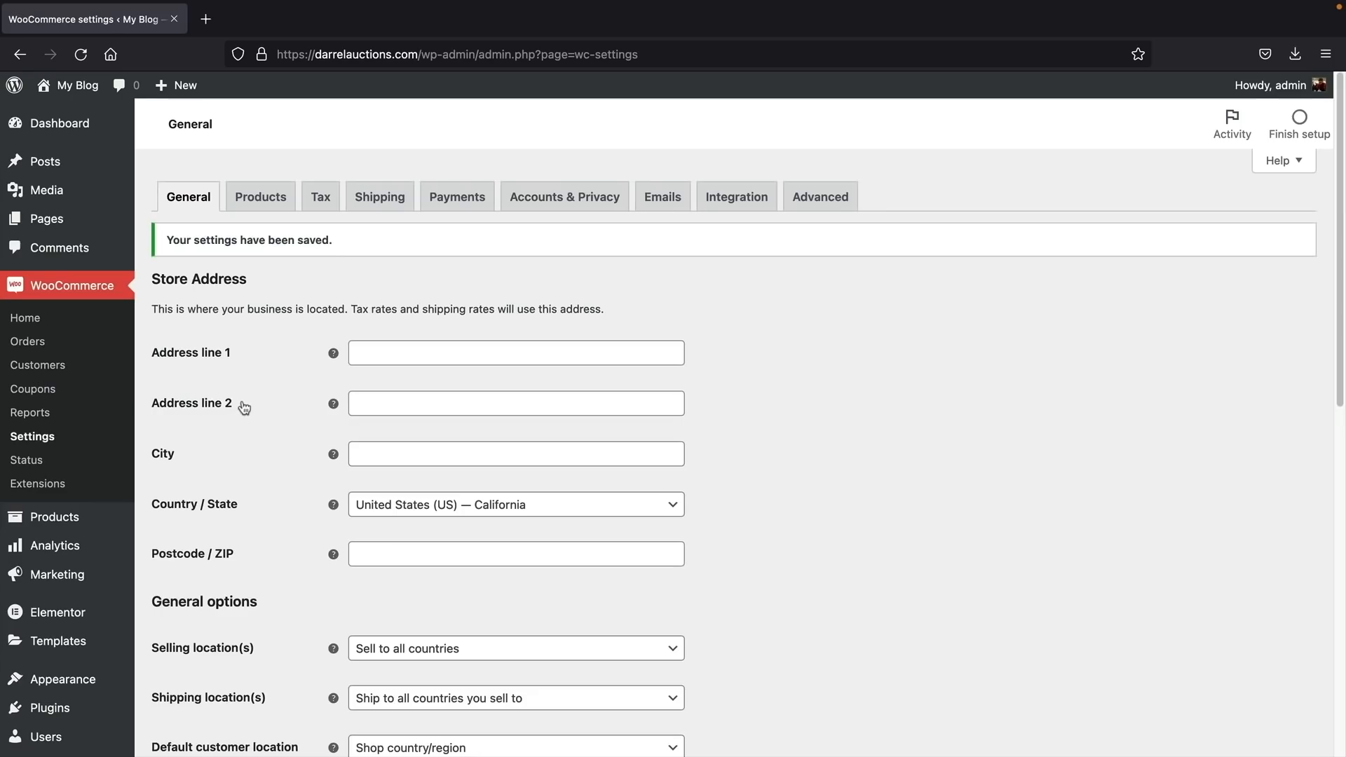
Go to Products > Downloadable products and review its options, with Force downloads as the download method
{"action": "left_click", "coordinate": [281, 203]}
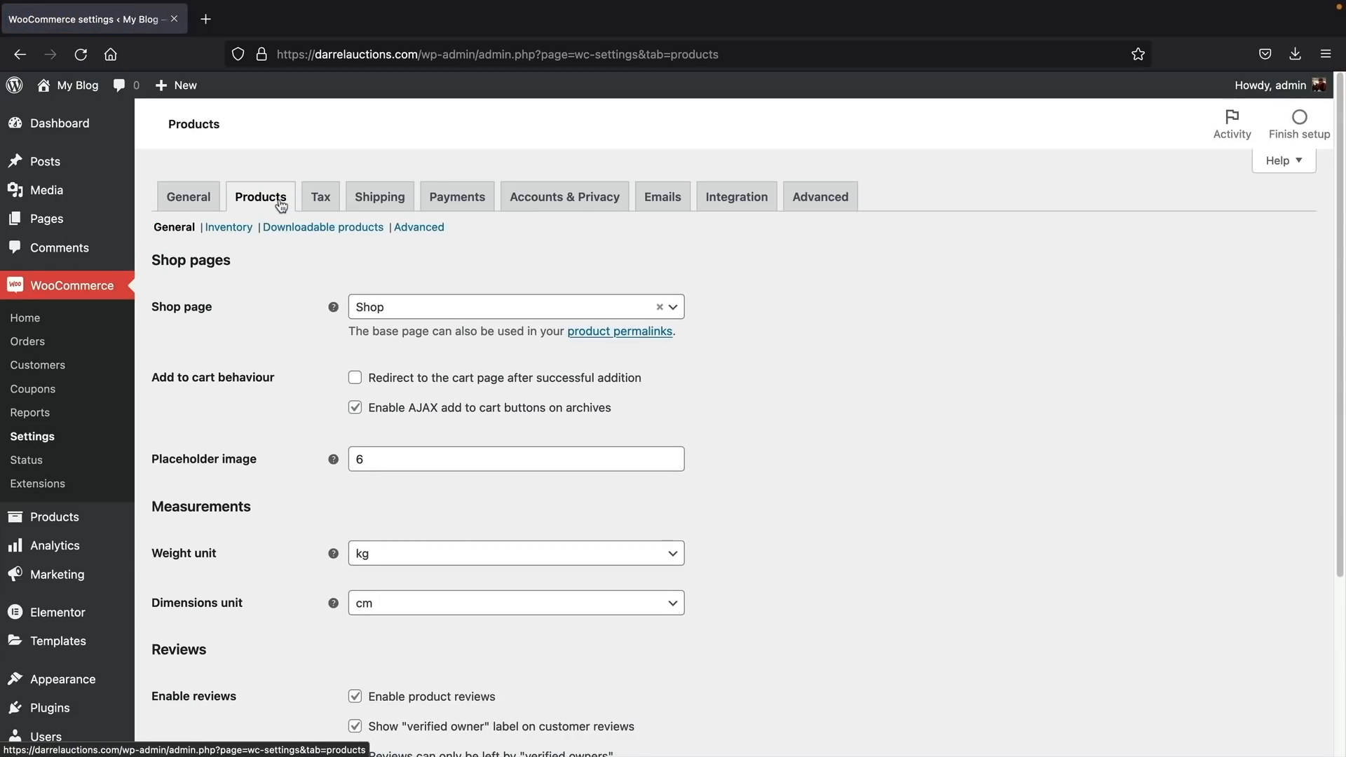
{"action": "left_click", "coordinate": [312, 233]}
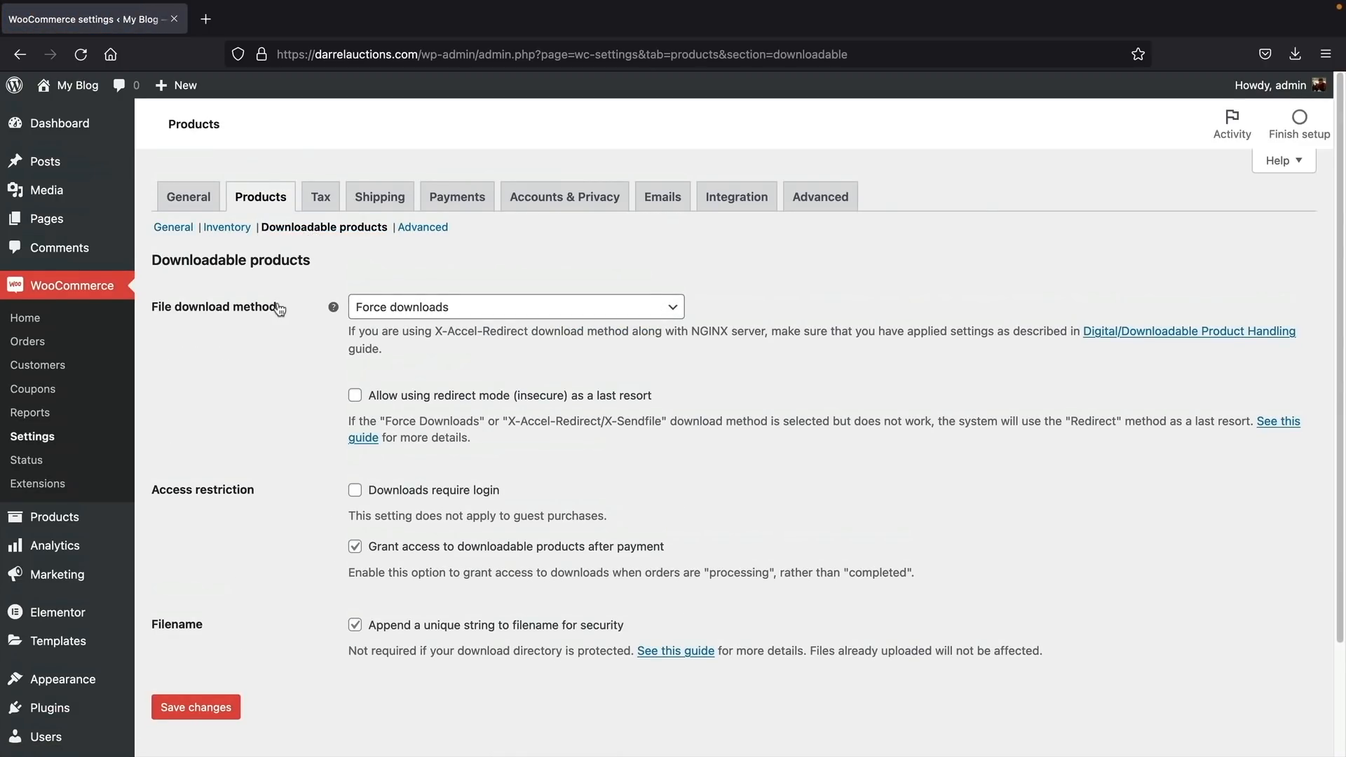
{"action": "scroll", "coordinate": [279, 308], "scroll_direction": "down", "scroll_amount": 1}
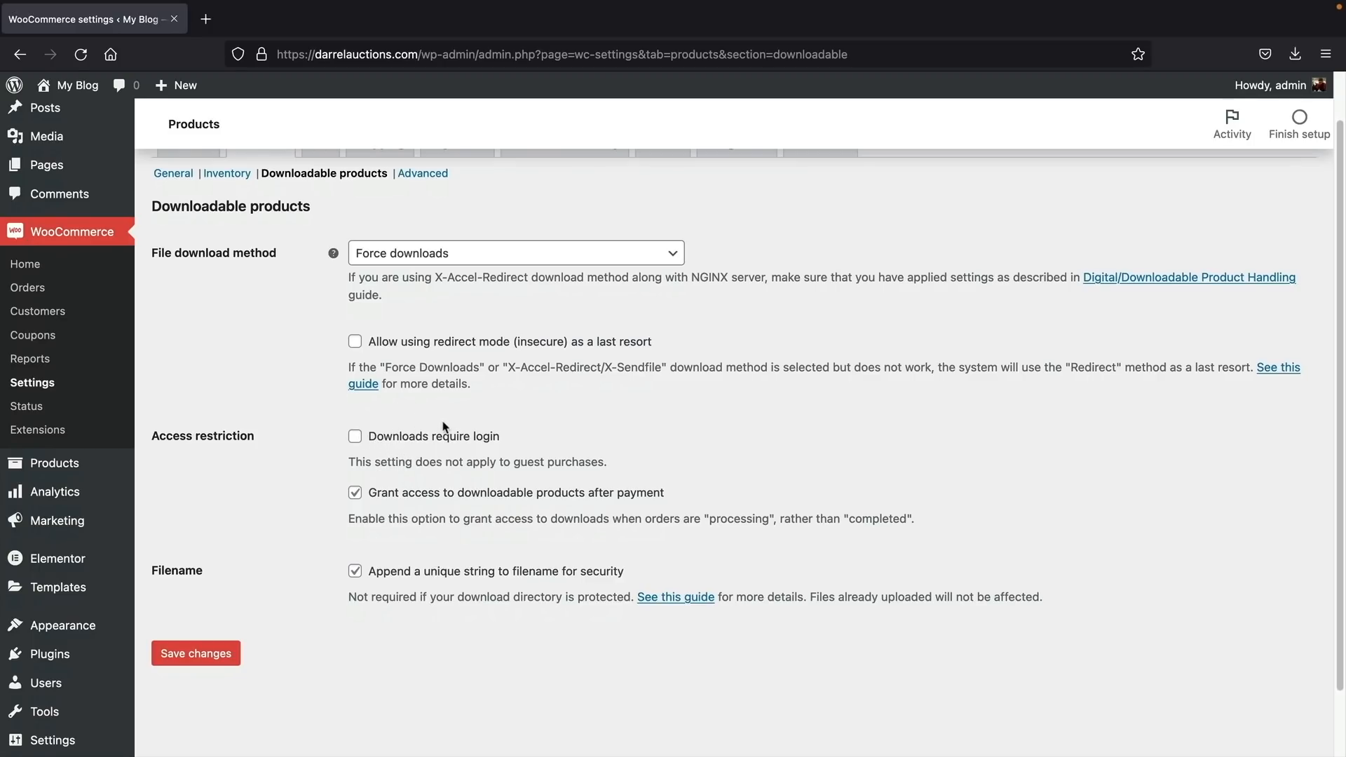
{"action": "scroll", "coordinate": [307, 356], "scroll_direction": "up", "scroll_amount": 2}
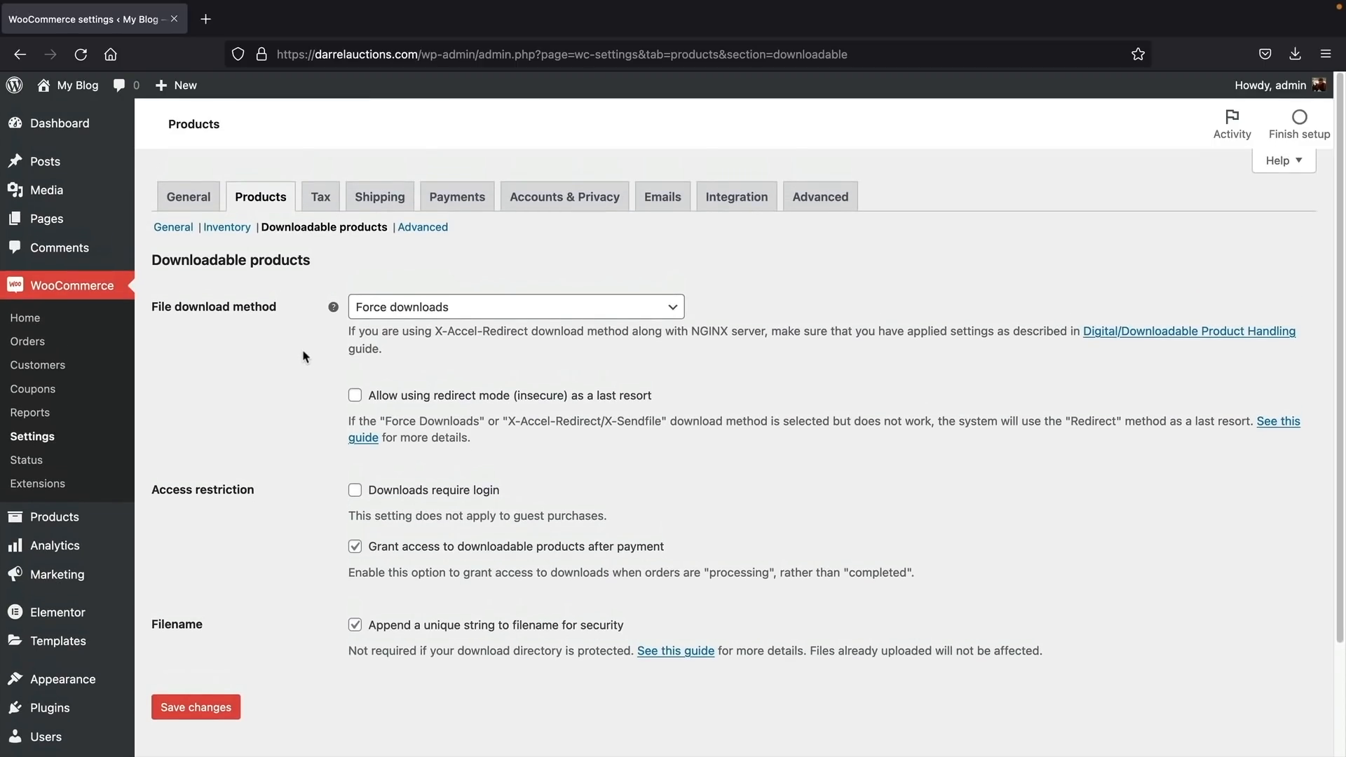
{"action": "scroll", "coordinate": [262, 375], "scroll_direction": "down", "scroll_amount": 4}
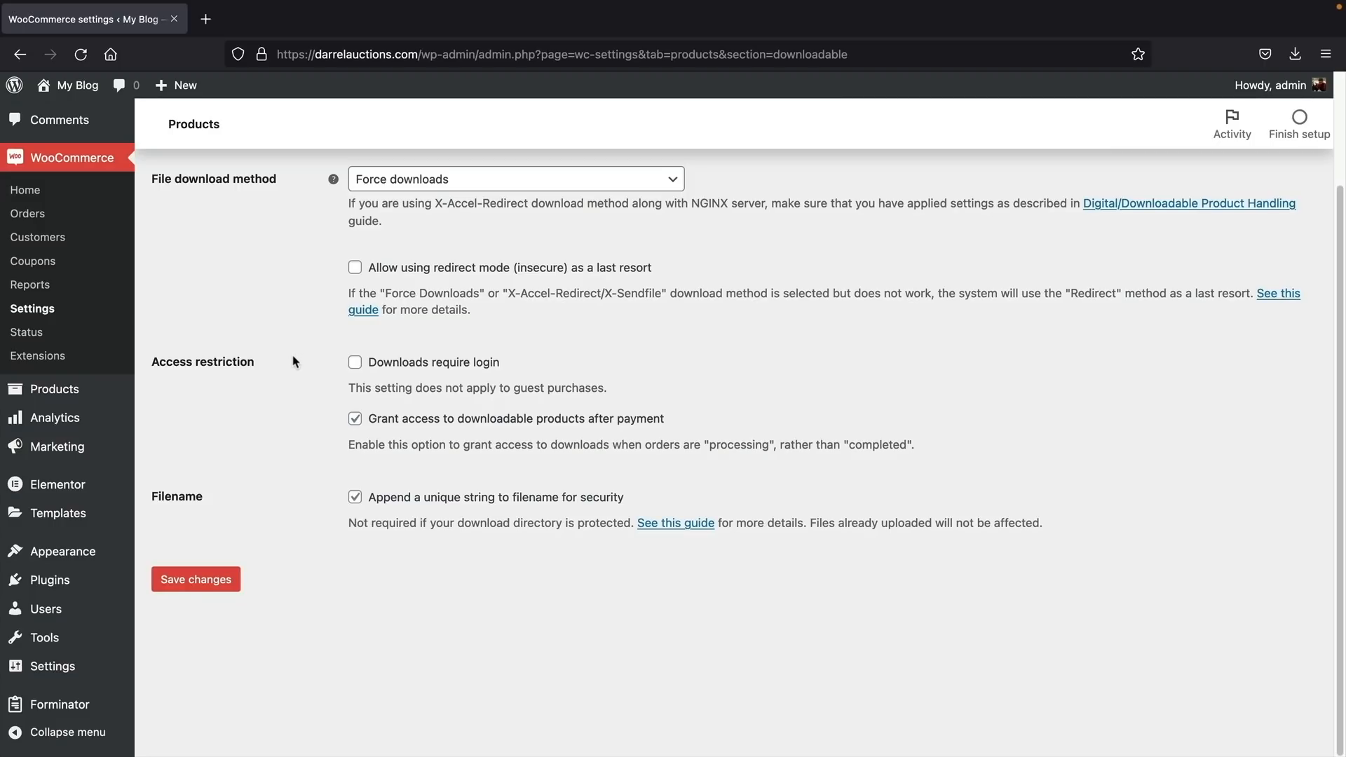
{"action": "scroll", "coordinate": [295, 361], "scroll_direction": "up", "scroll_amount": 3}
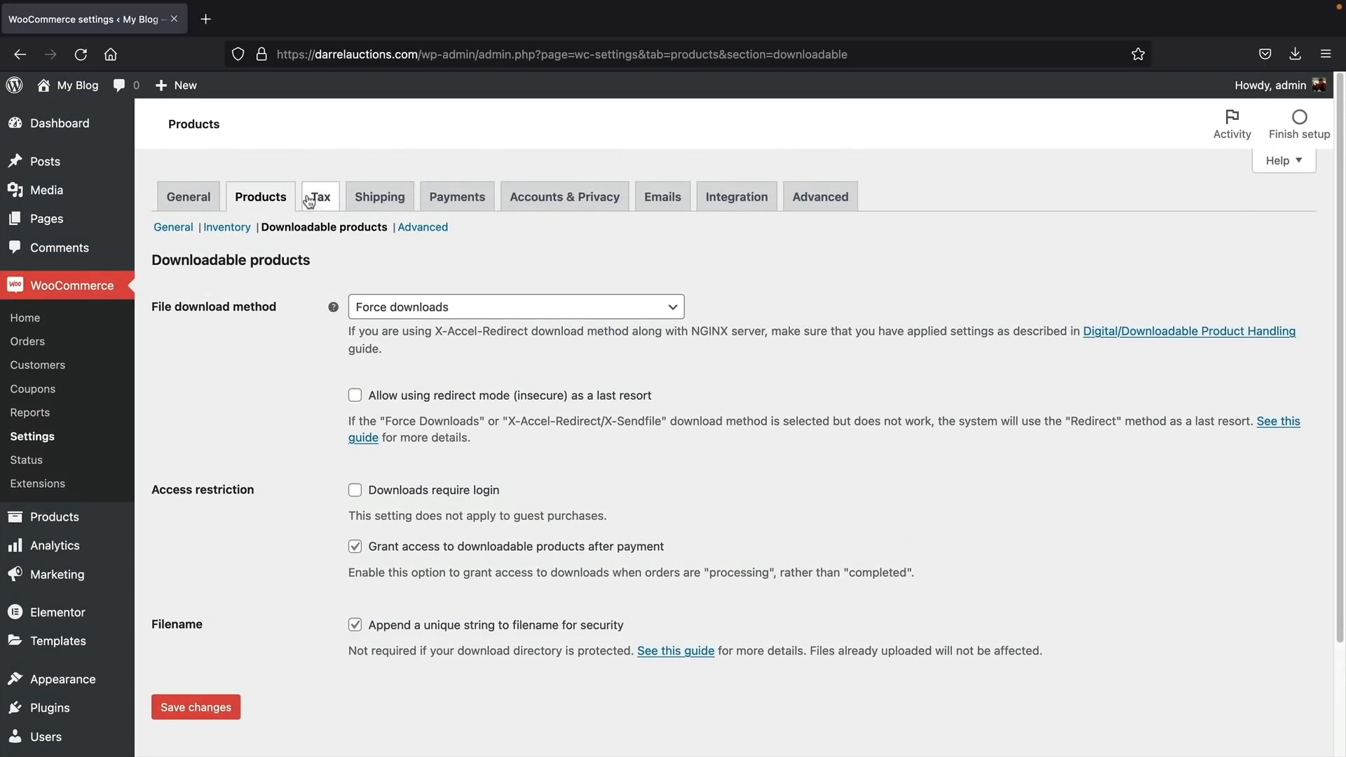
Open the Tax settings, then scroll through TaxJar's digital products sales tax article
{"action": "left_click", "coordinate": [320, 201]}
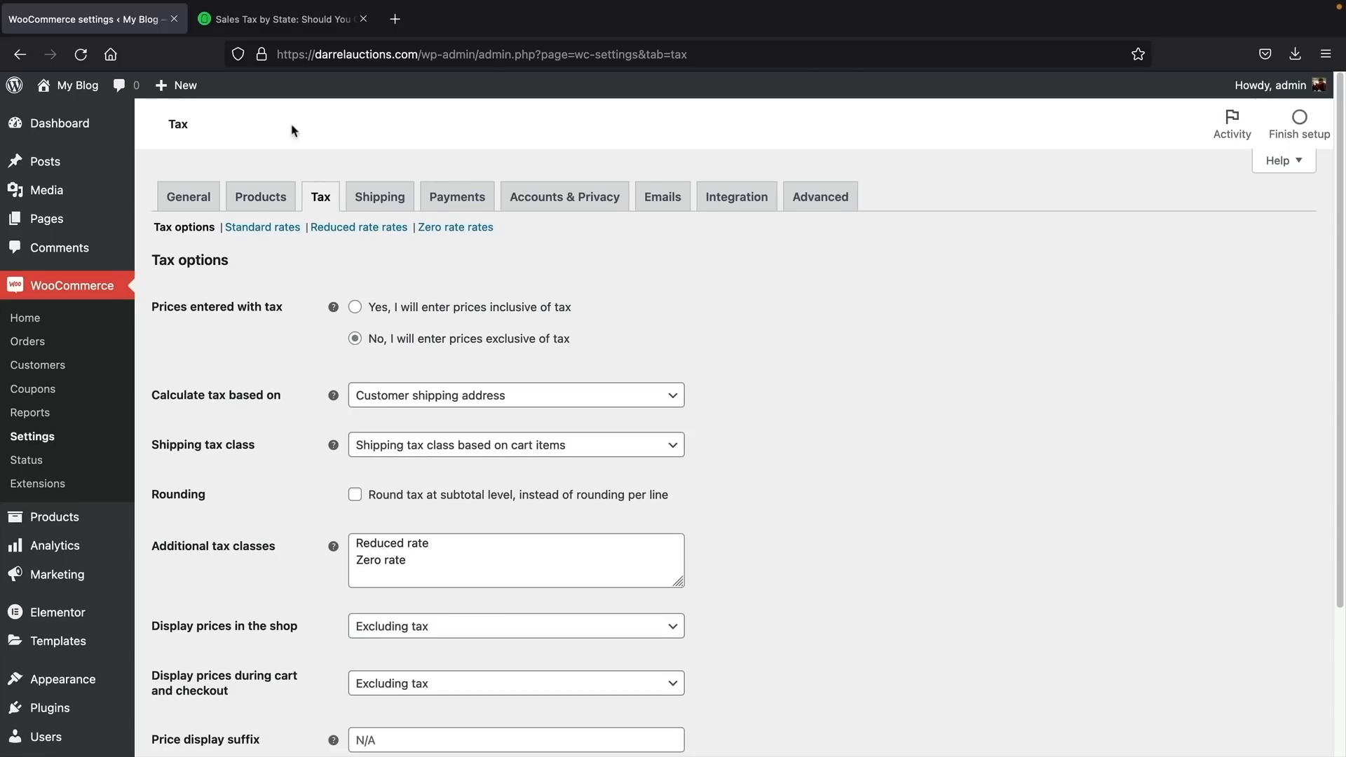
{"action": "left_click", "coordinate": [297, 21]}
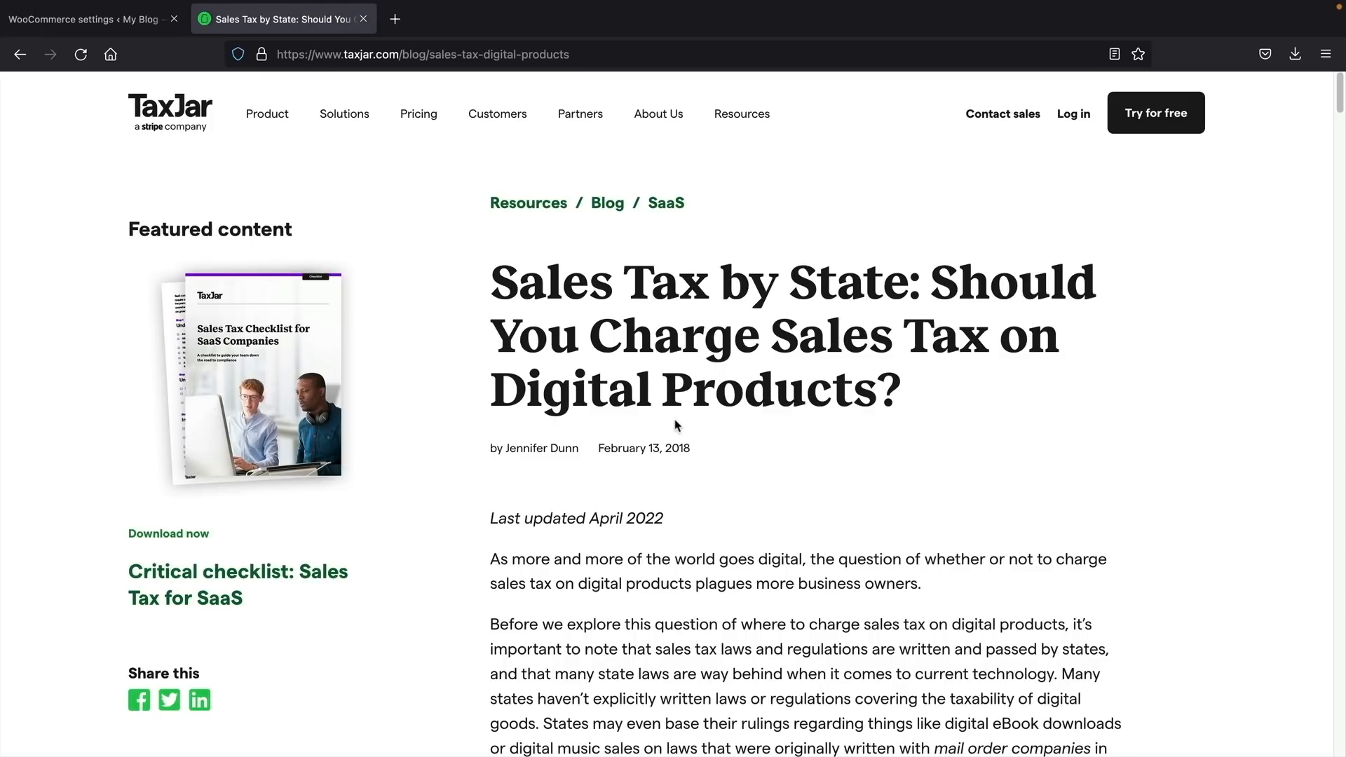
{"action": "scroll", "coordinate": [676, 424], "scroll_direction": "down", "scroll_amount": 13}
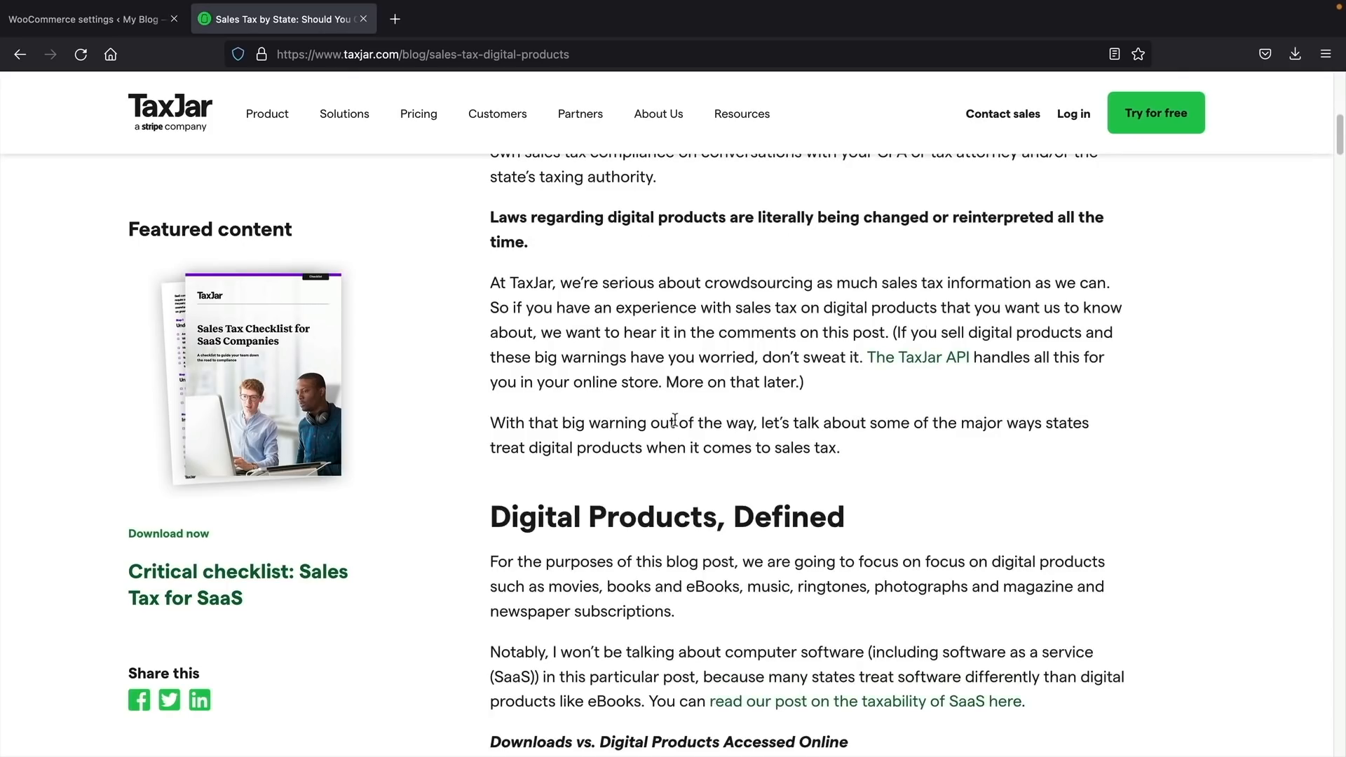
{"action": "scroll", "coordinate": [675, 419], "scroll_direction": "down", "scroll_amount": 10}
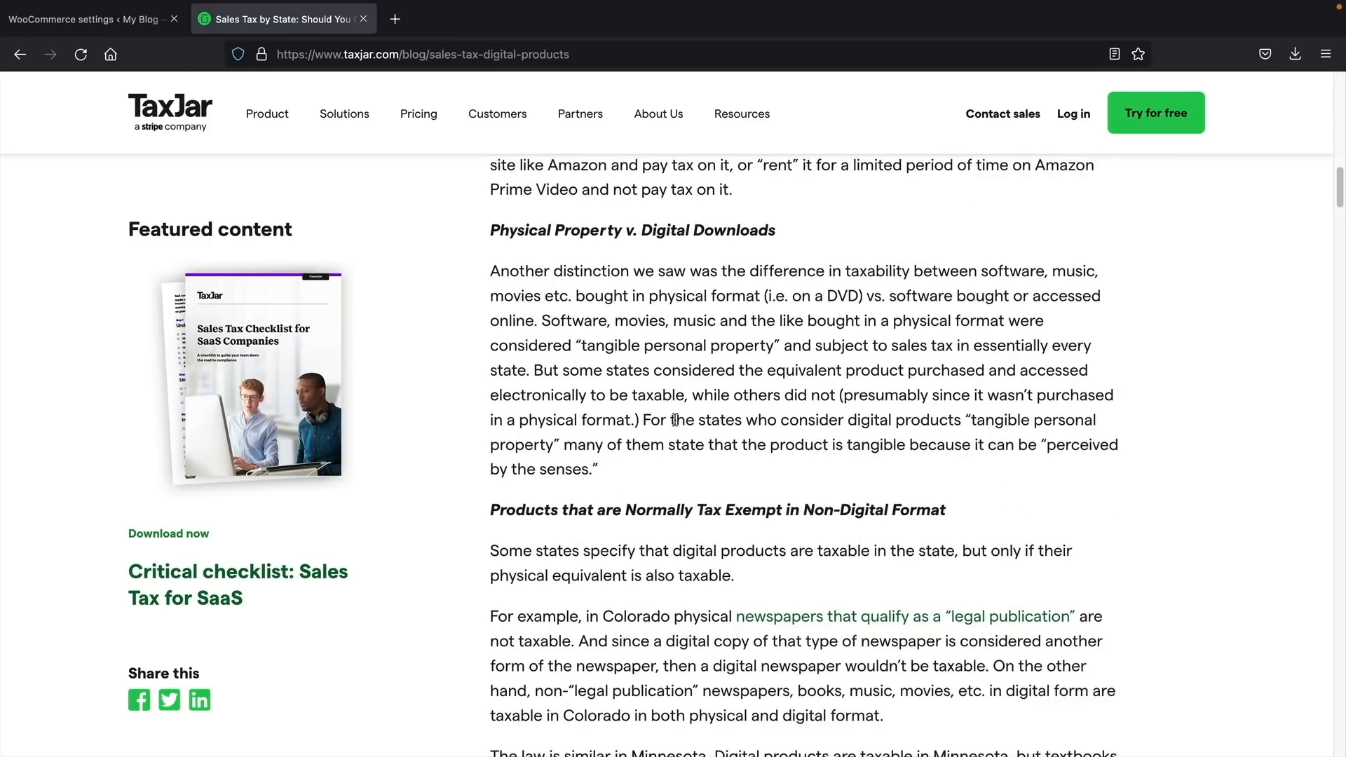
{"action": "scroll", "coordinate": [674, 419], "scroll_direction": "down", "scroll_amount": 8}
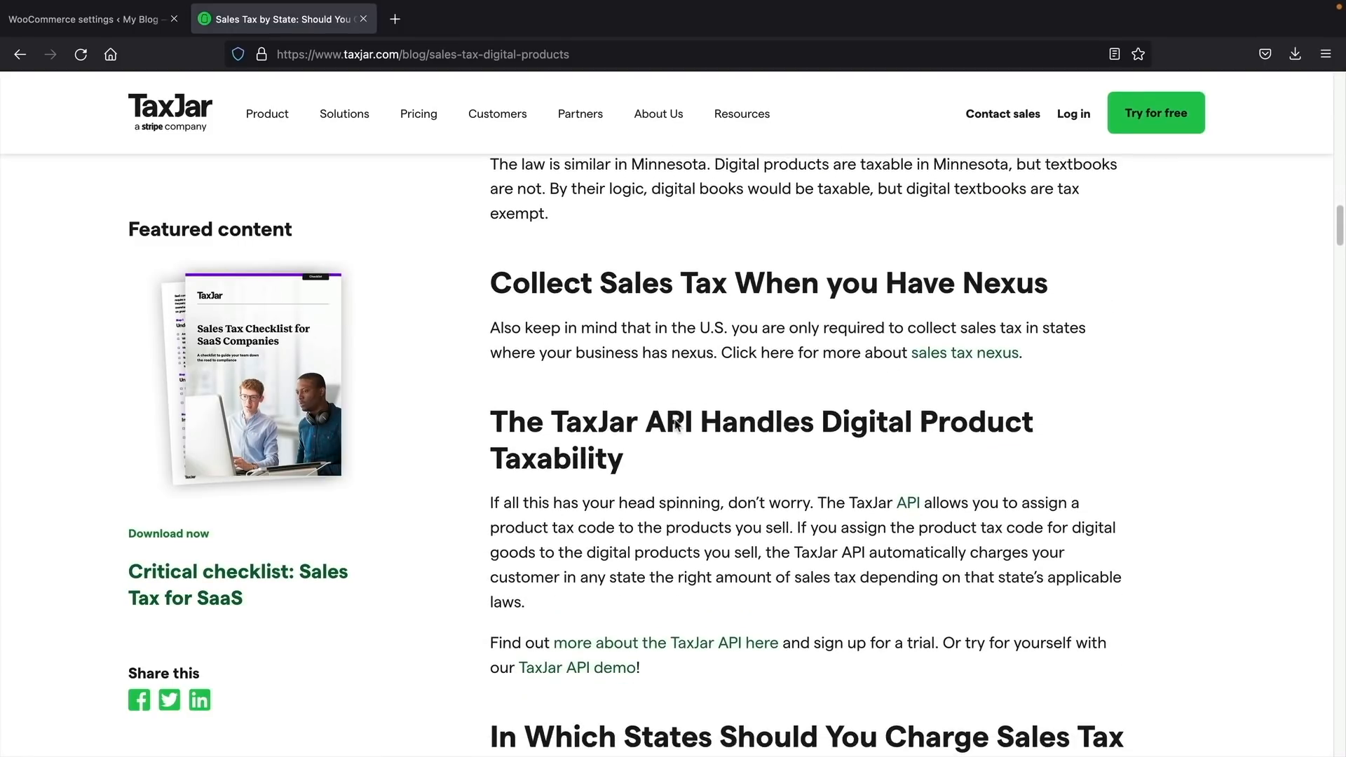
{"action": "scroll", "coordinate": [675, 419], "scroll_direction": "down", "scroll_amount": 6}
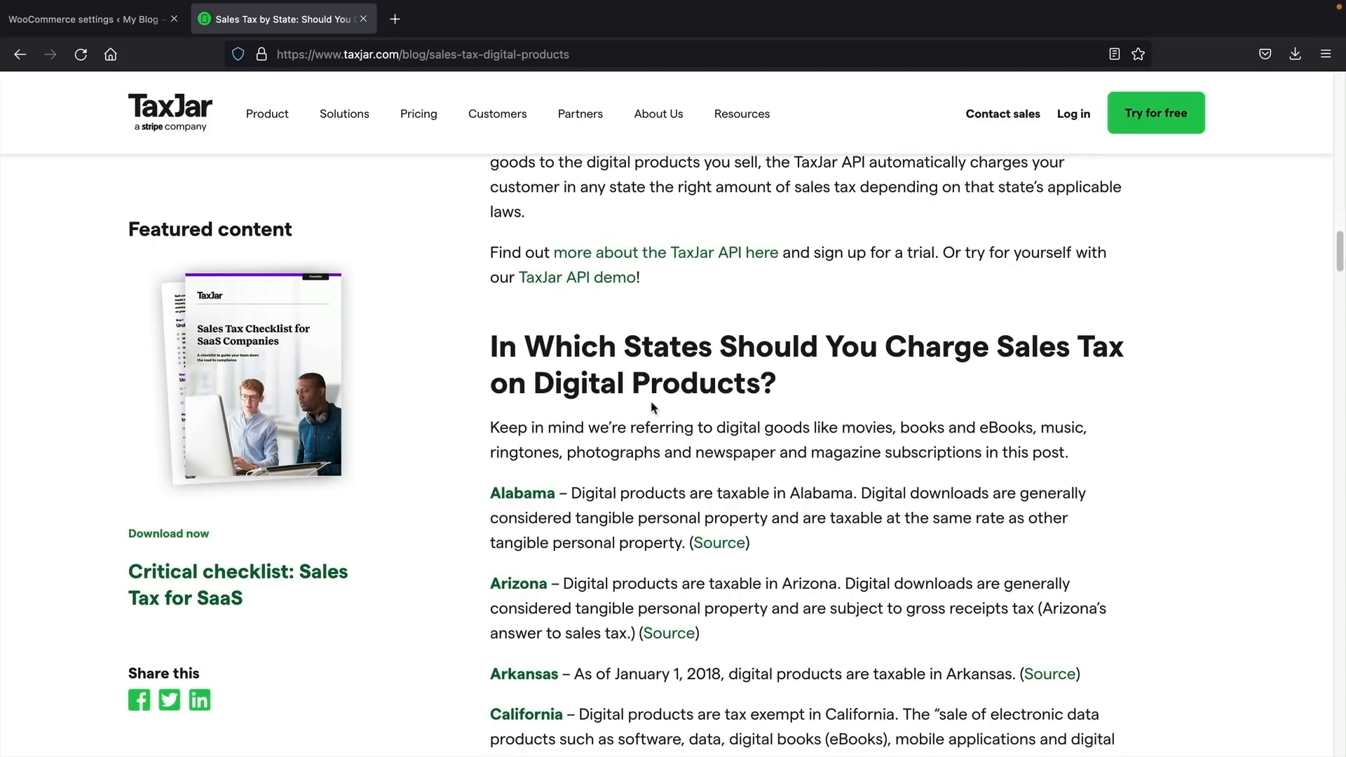
{"action": "scroll", "coordinate": [651, 402], "scroll_direction": "down", "scroll_amount": 2}
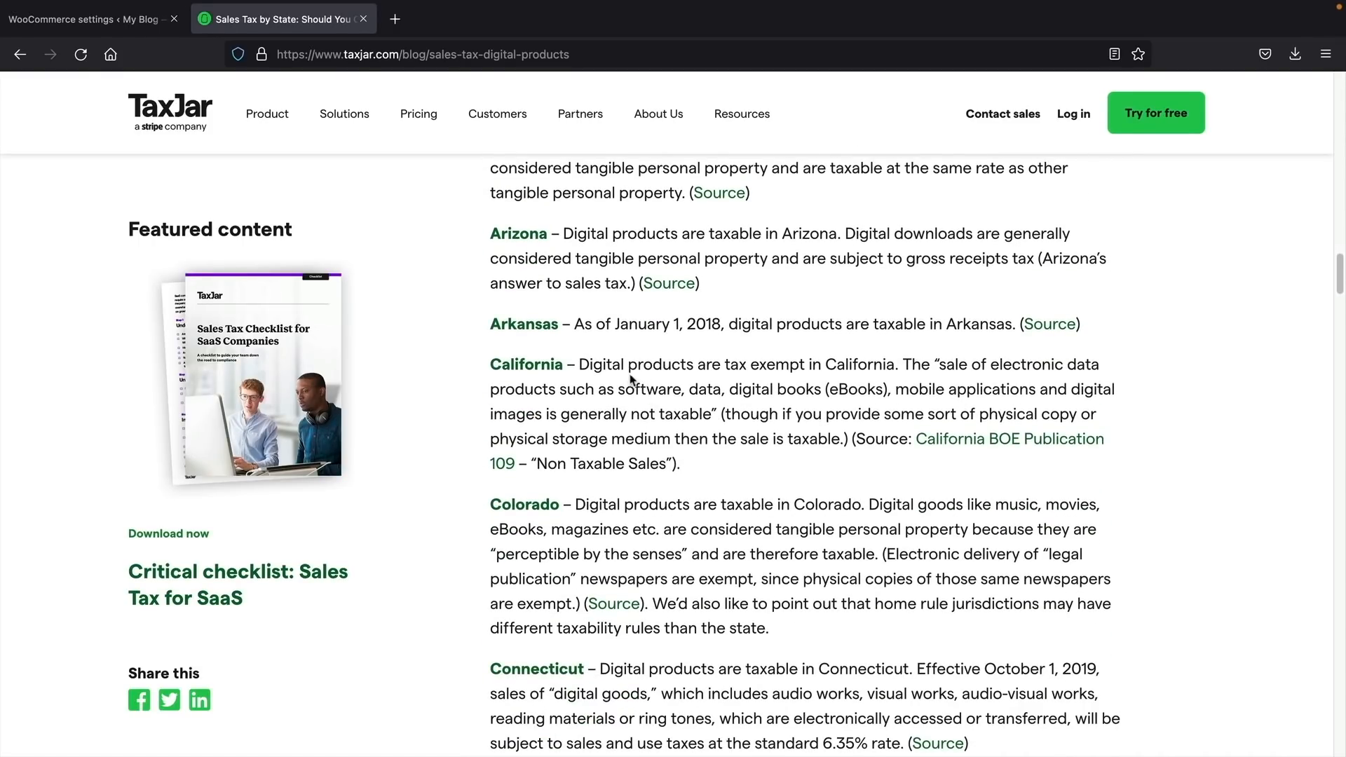
Highlight California's digital product exemption and Connecticut's 6.35% rate, then return to WooCommerce Tax options
{"action": "left_click_drag", "start_coordinate": [580, 364], "coordinate": [897, 363]}
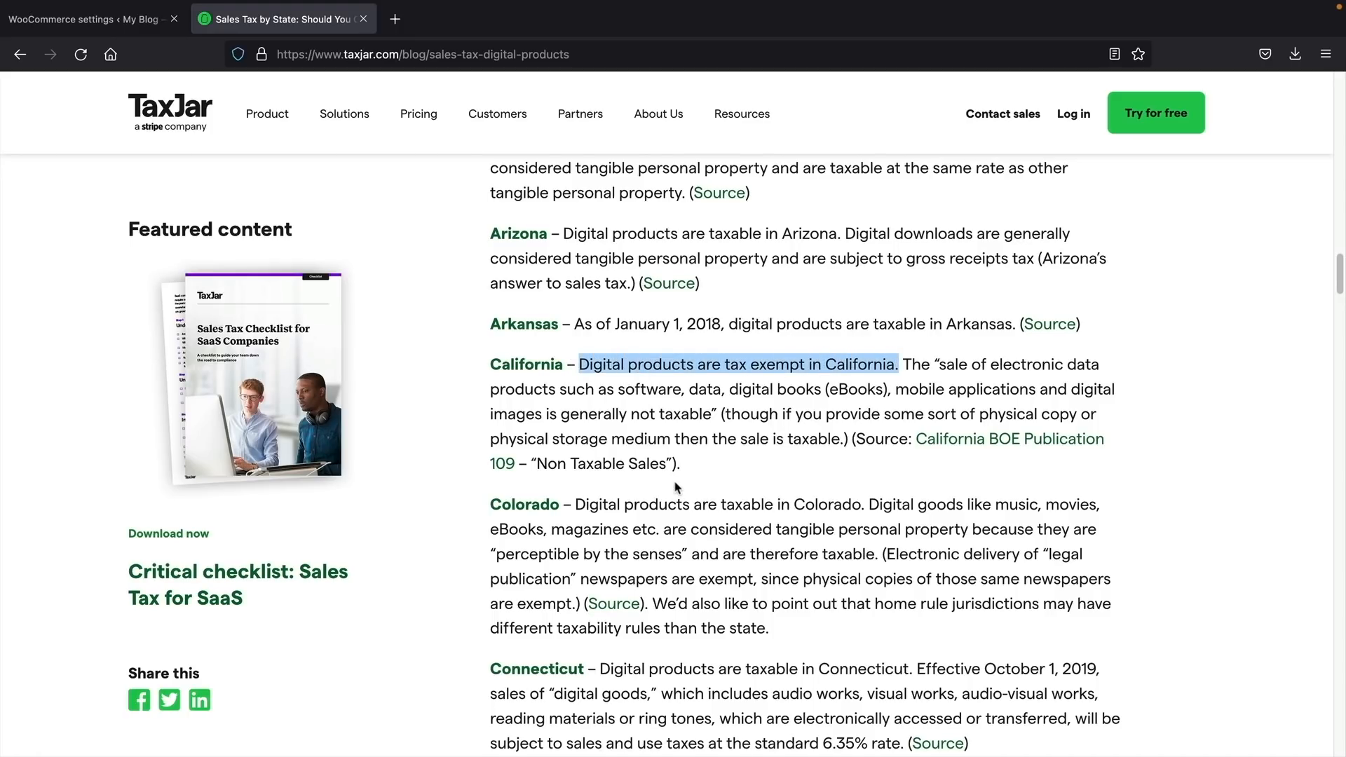
{"action": "scroll", "coordinate": [675, 487], "scroll_direction": "down", "scroll_amount": 3}
{"action": "scroll", "coordinate": [675, 482], "scroll_direction": "down", "scroll_amount": 2}
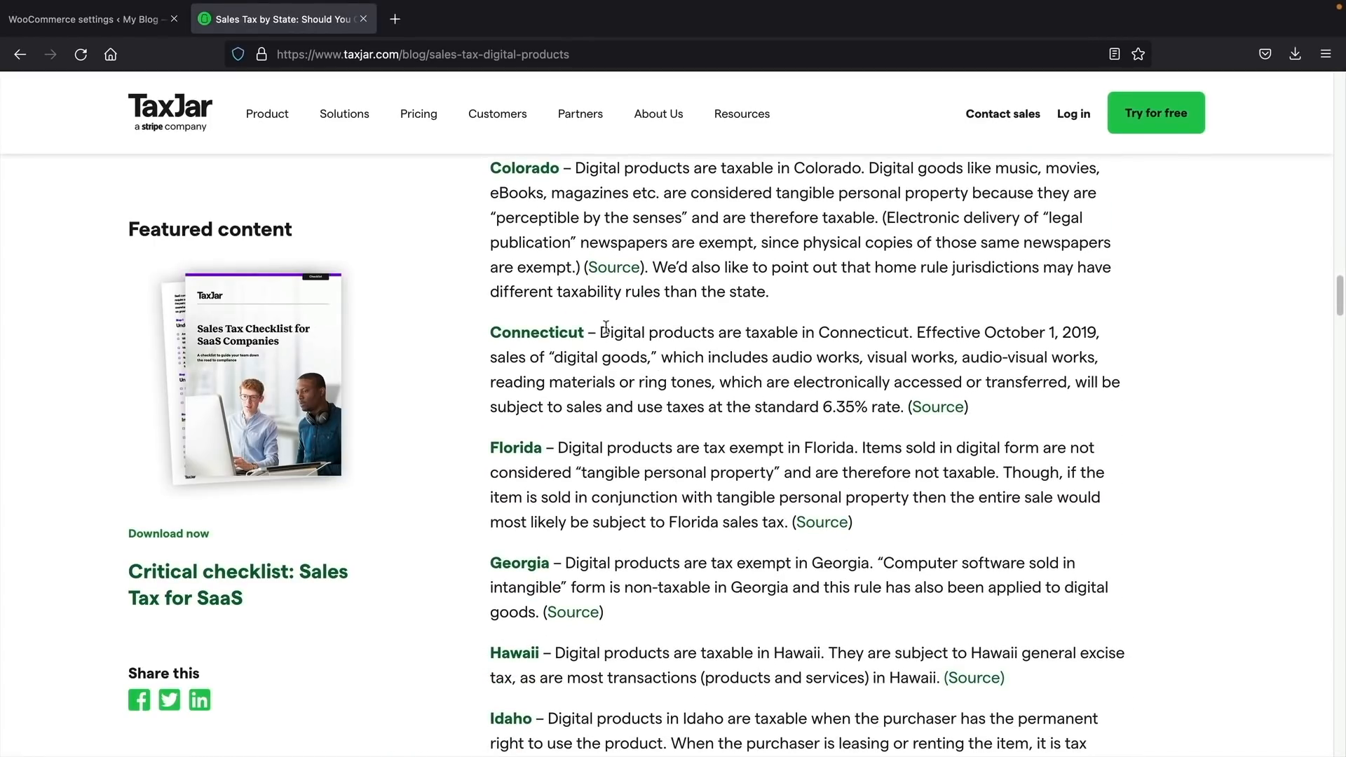
{"action": "left_click_drag", "start_coordinate": [601, 332], "coordinate": [891, 406]}
{"action": "left_click", "coordinate": [894, 407]}
{"action": "left_click", "coordinate": [124, 27]}
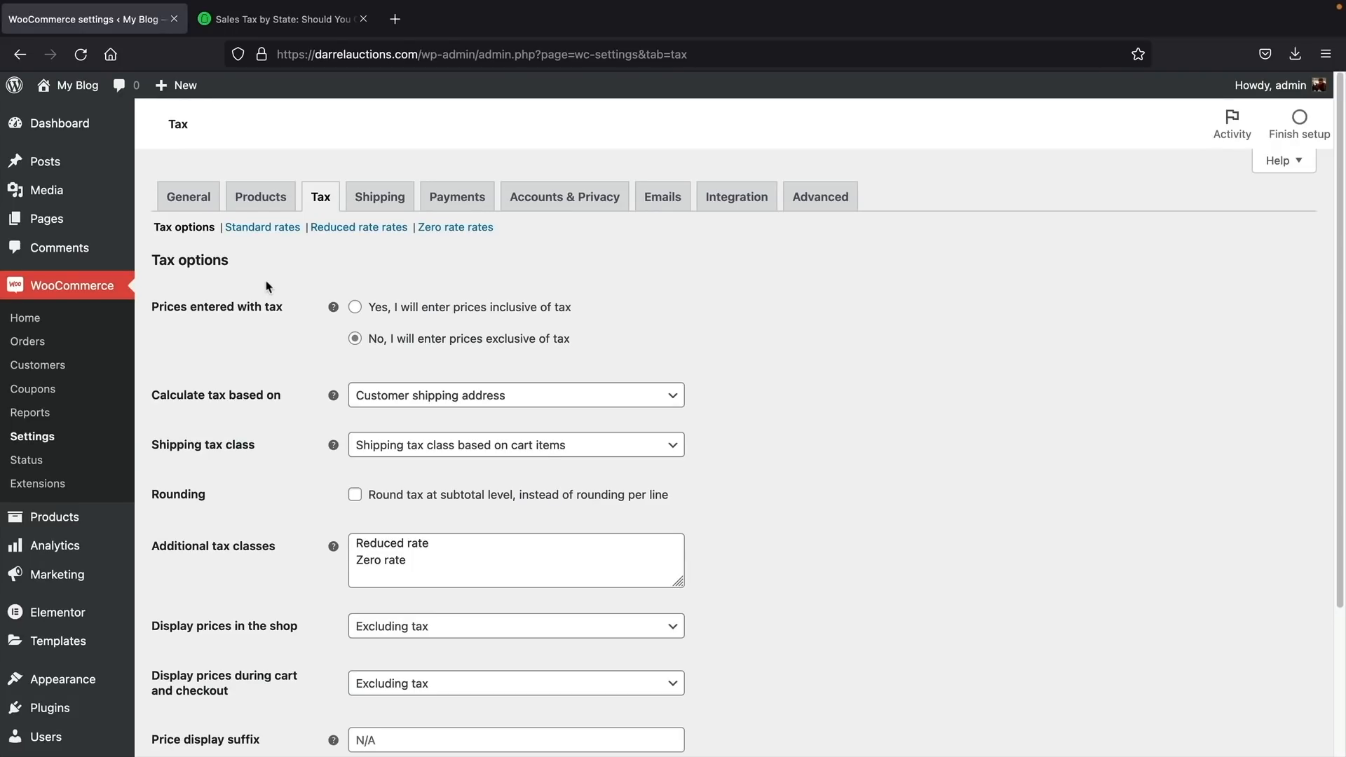
Open the Standard tax rates table, insert a row, and check valid country codes on Wikipedia
{"action": "left_click", "coordinate": [255, 231]}
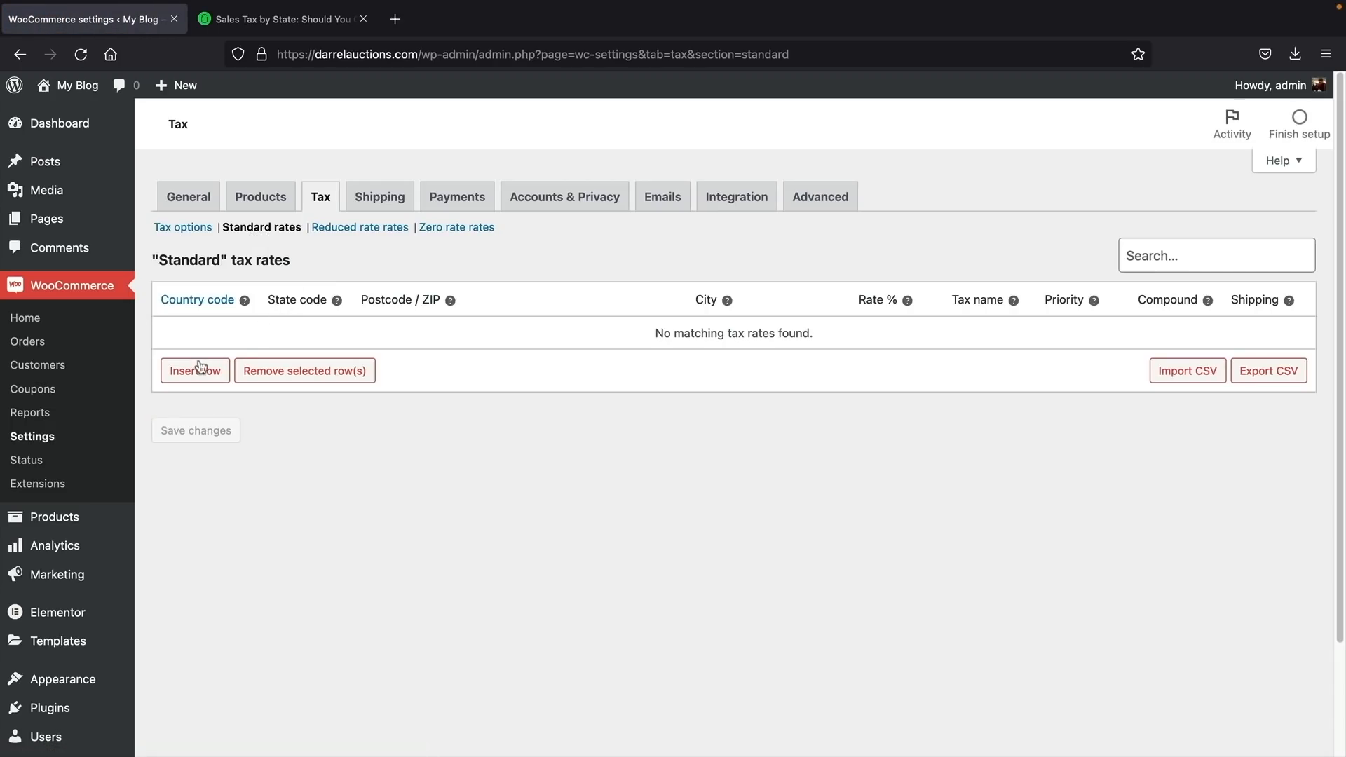
{"action": "left_click", "coordinate": [194, 373]}
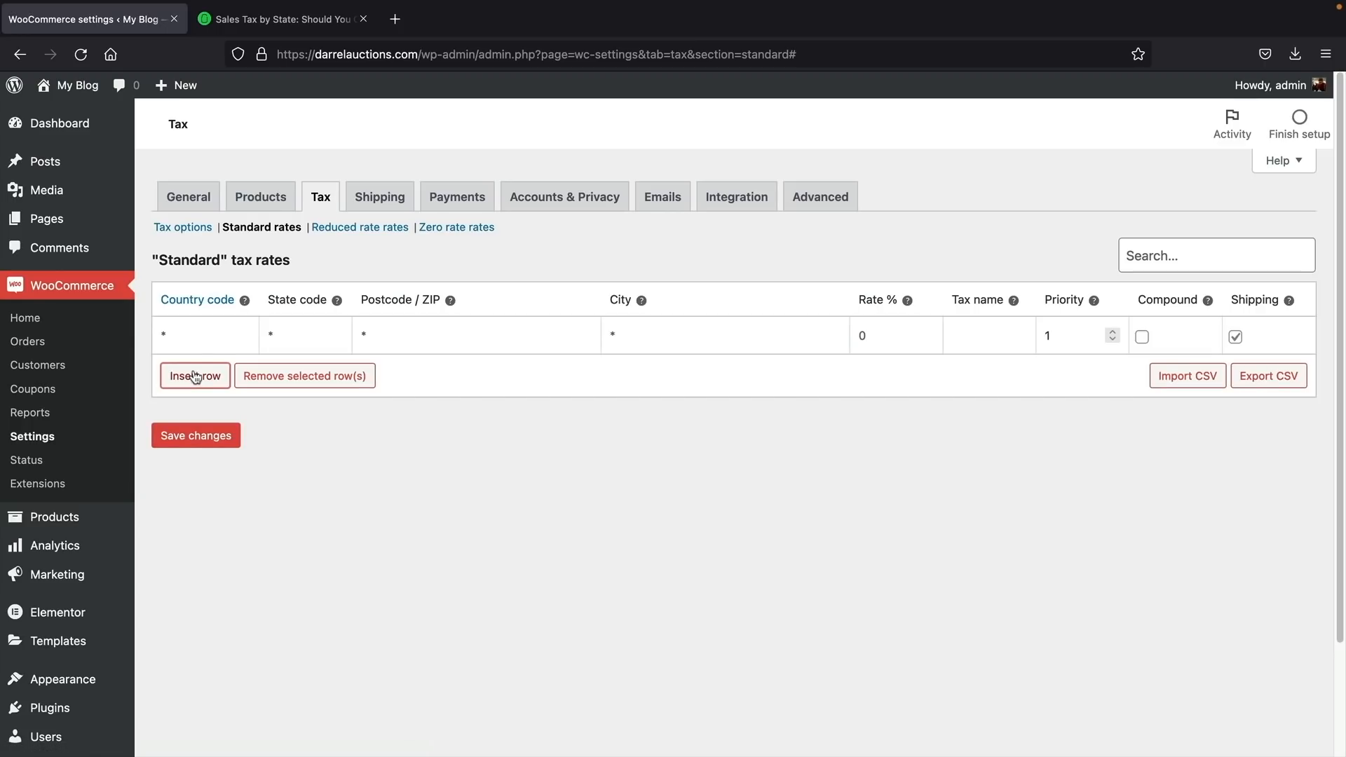
{"action": "left_click", "coordinate": [199, 300]}
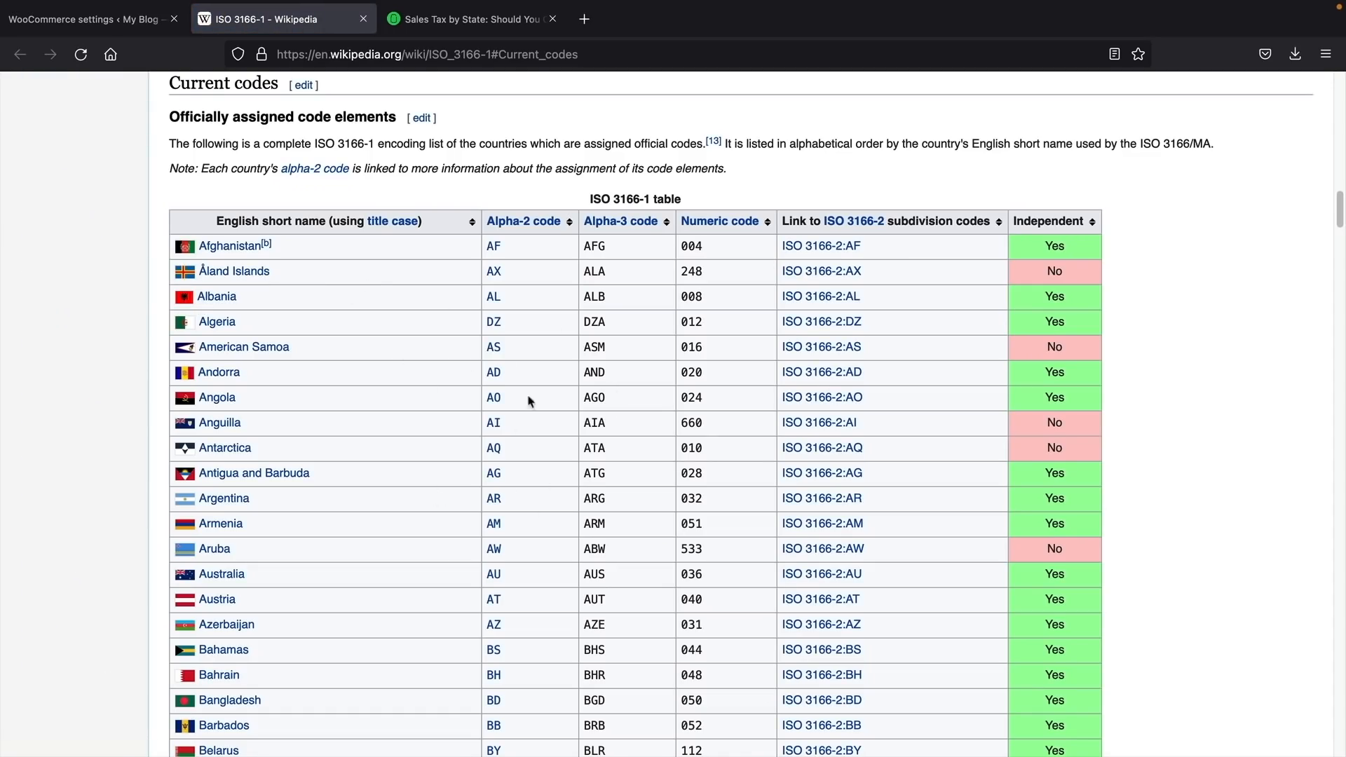
{"action": "scroll", "coordinate": [424, 519], "scroll_direction": "down", "scroll_amount": 1}
{"action": "scroll", "coordinate": [423, 520], "scroll_direction": "down", "scroll_amount": 6}
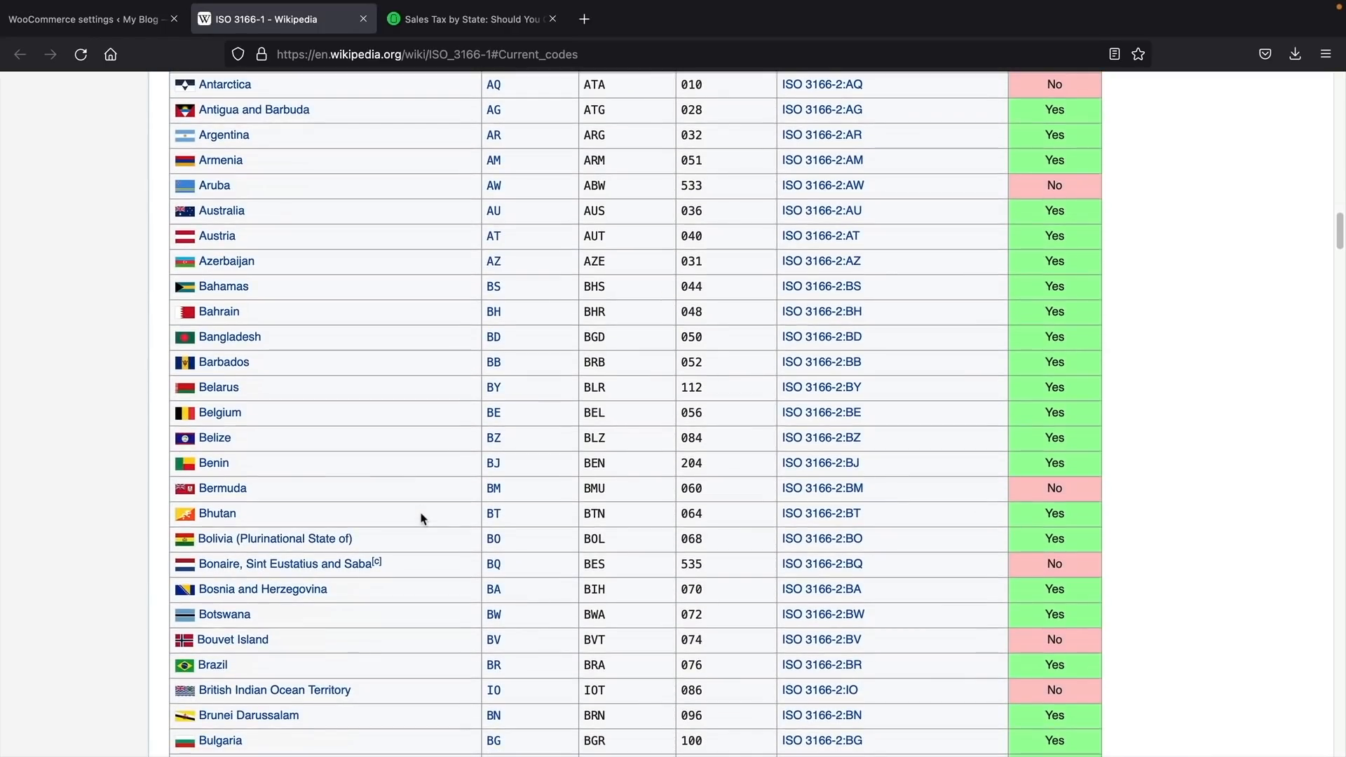
{"action": "scroll", "coordinate": [441, 533], "scroll_direction": "down", "scroll_amount": 1}
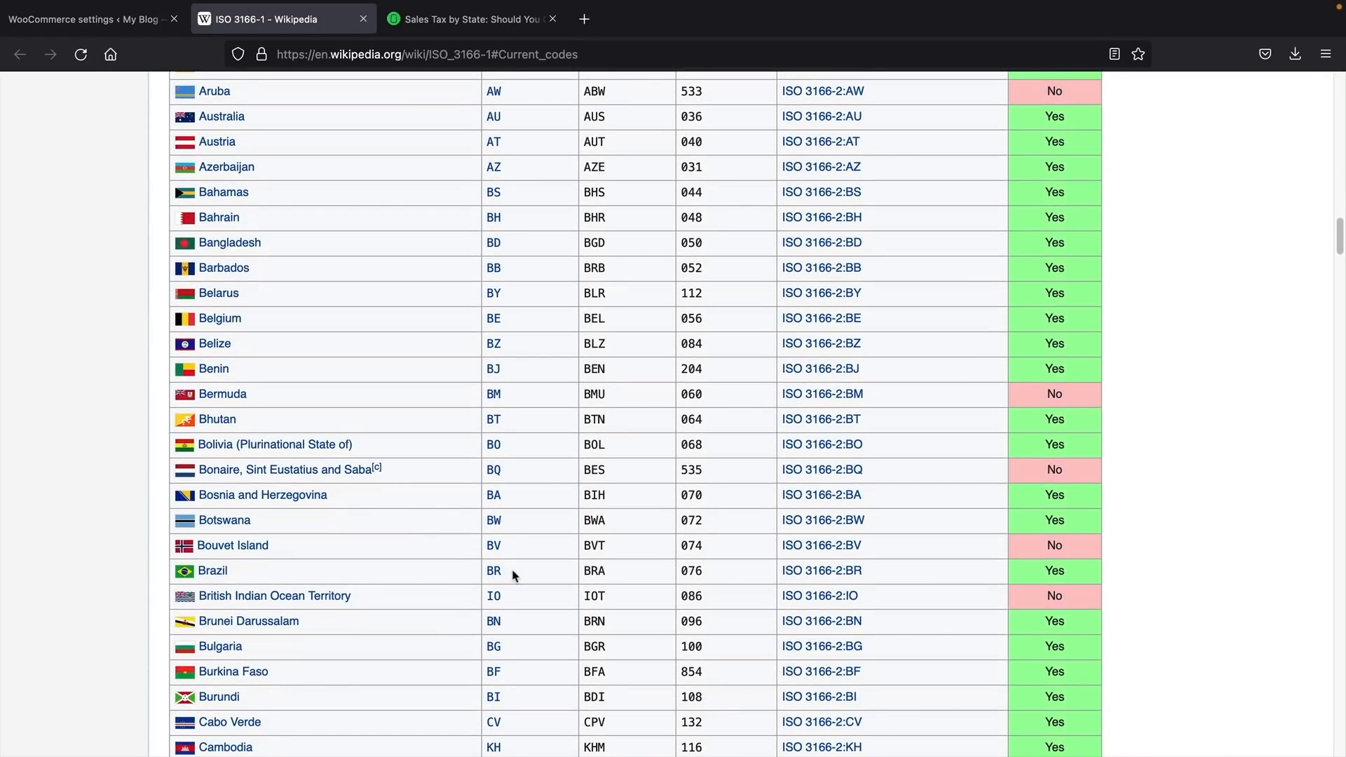
{"action": "left_click", "coordinate": [130, 21]}
Set the new row to country BR with rate 2 and save it
{"action": "left_click", "coordinate": [213, 330]}
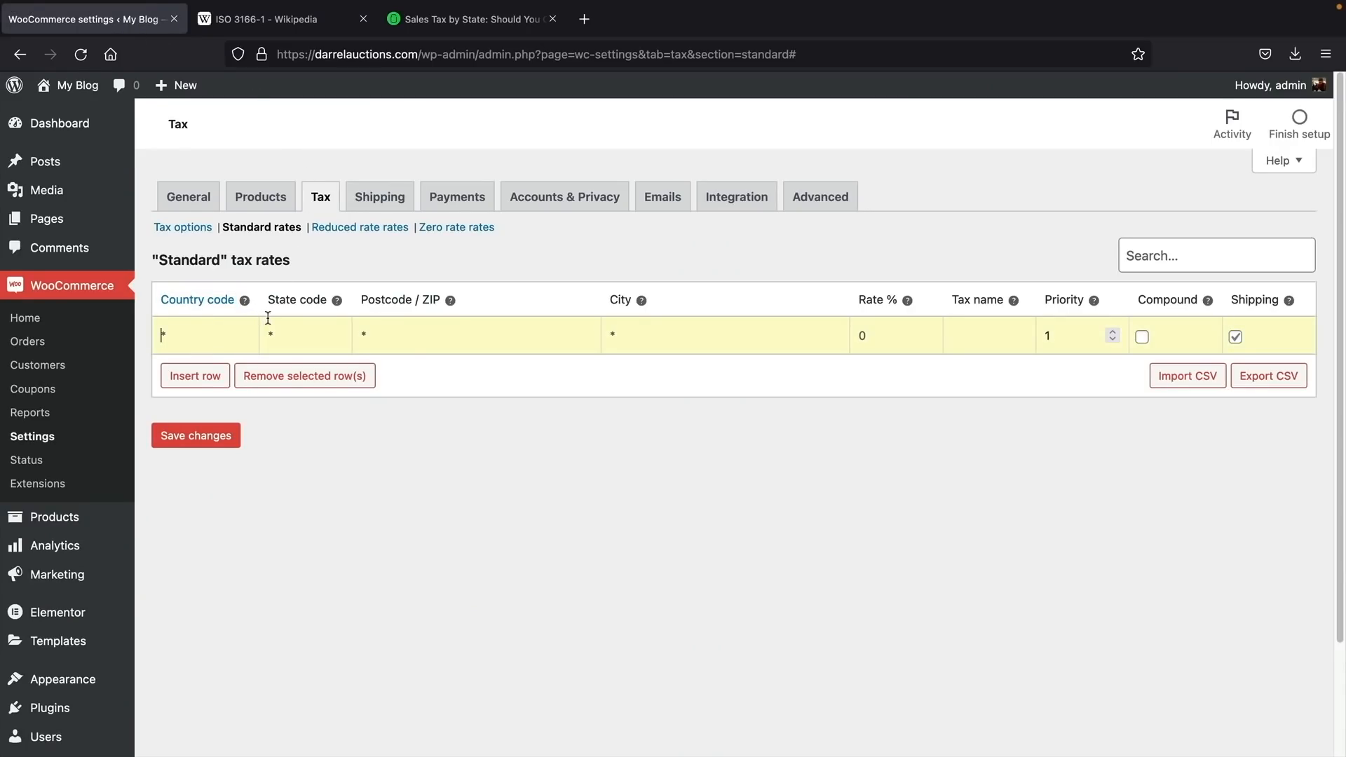
{"action": "type", "text": "BR"}
{"action": "left_click", "coordinate": [275, 365]}
{"action": "type", "text": "2"}
{"action": "left_click", "coordinate": [226, 438]}
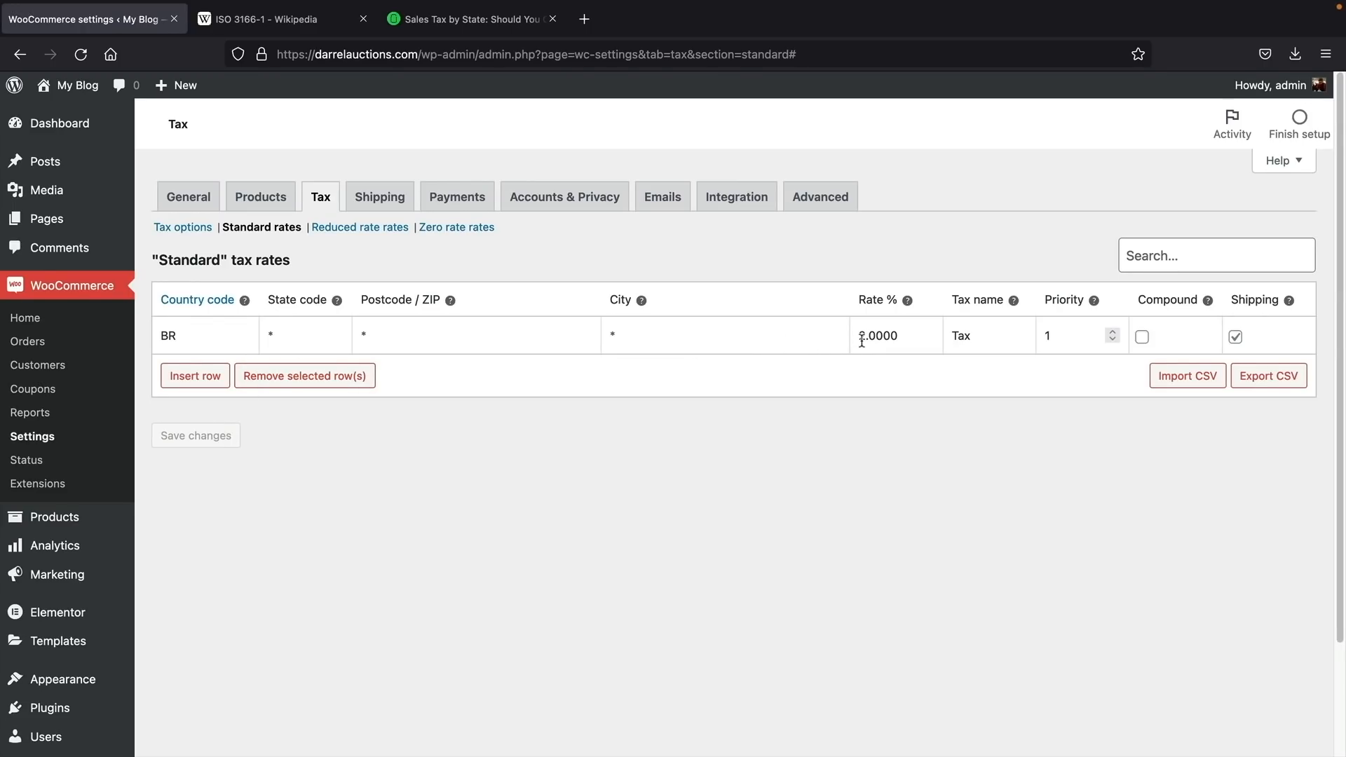
Add a second row for United States (US) at 0% and save it
{"action": "left_click", "coordinate": [198, 377]}
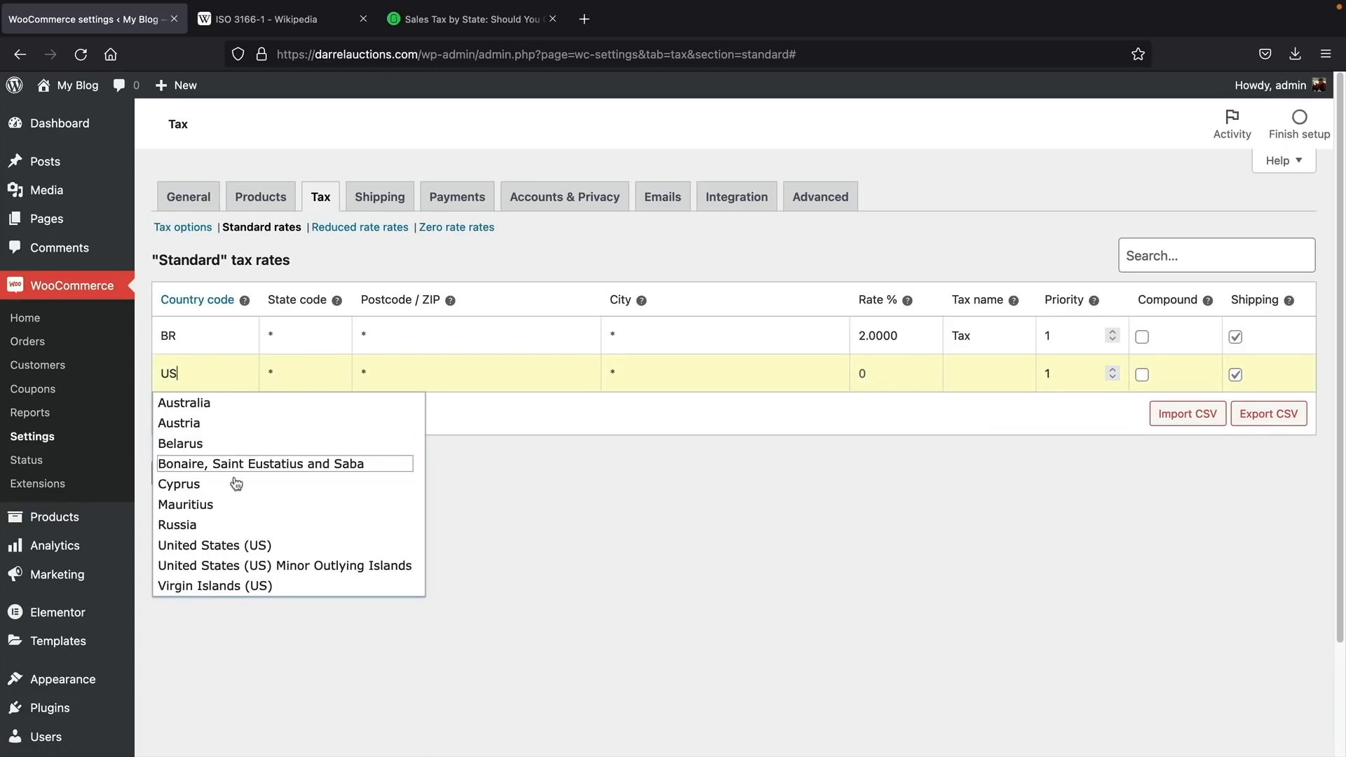
{"action": "left_click", "coordinate": [245, 545]}
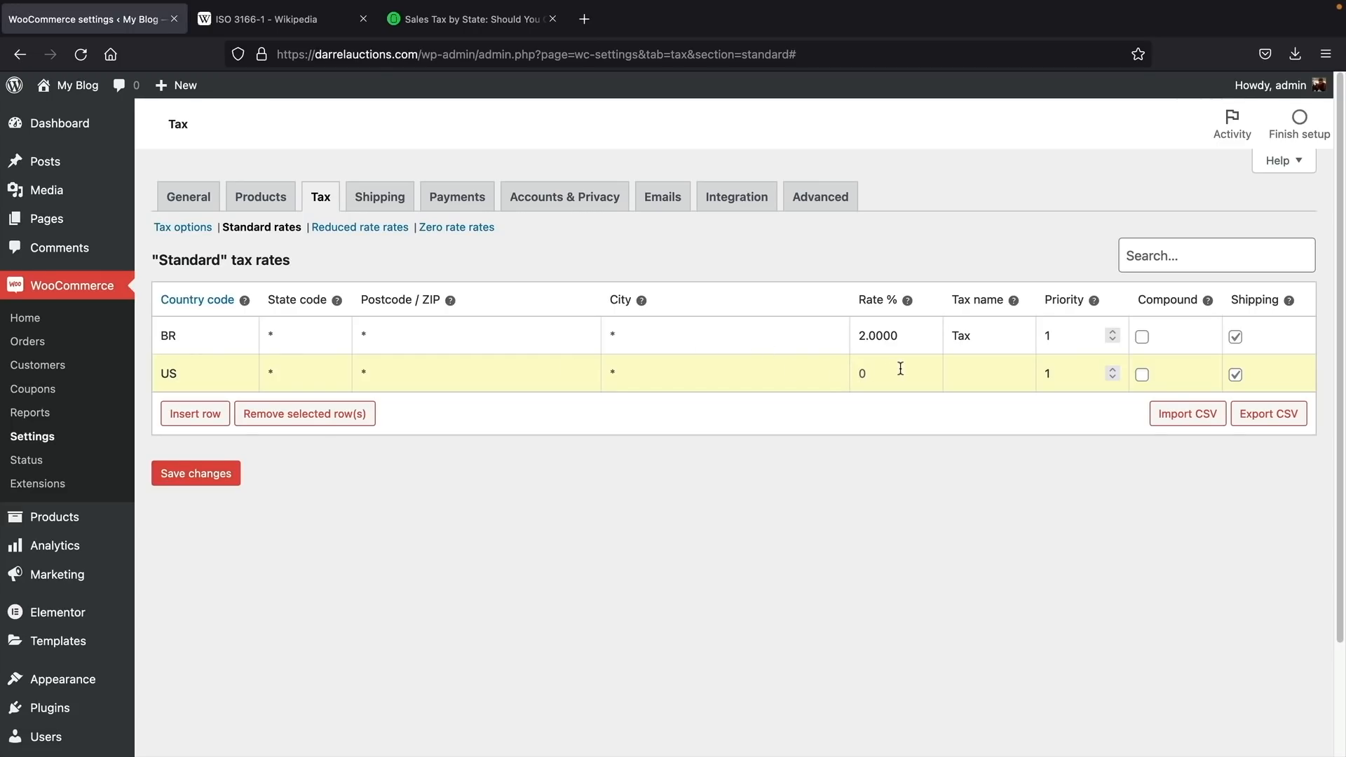
{"action": "left_click", "coordinate": [208, 477]}
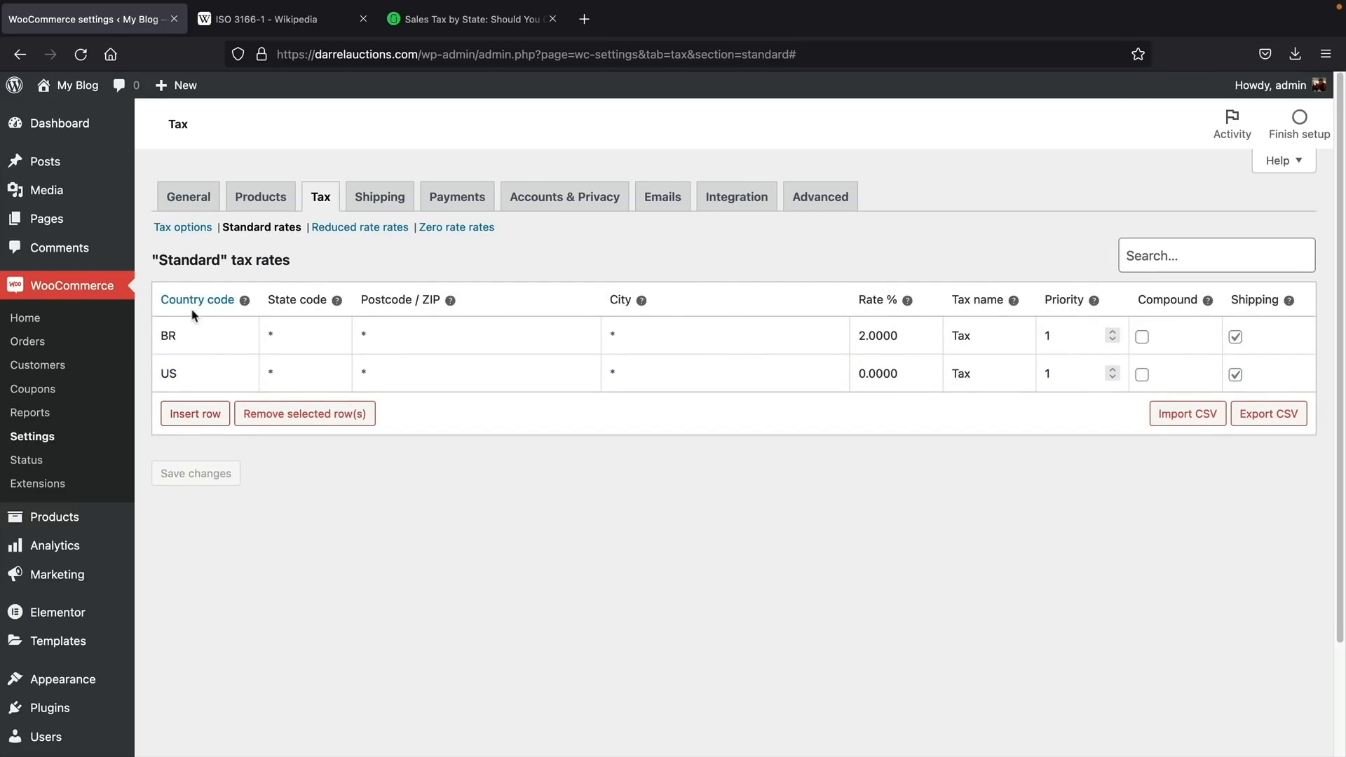
{"action": "left_click", "coordinate": [276, 21]}
{"action": "scroll", "coordinate": [302, 656], "scroll_direction": "down", "scroll_amount": 10}
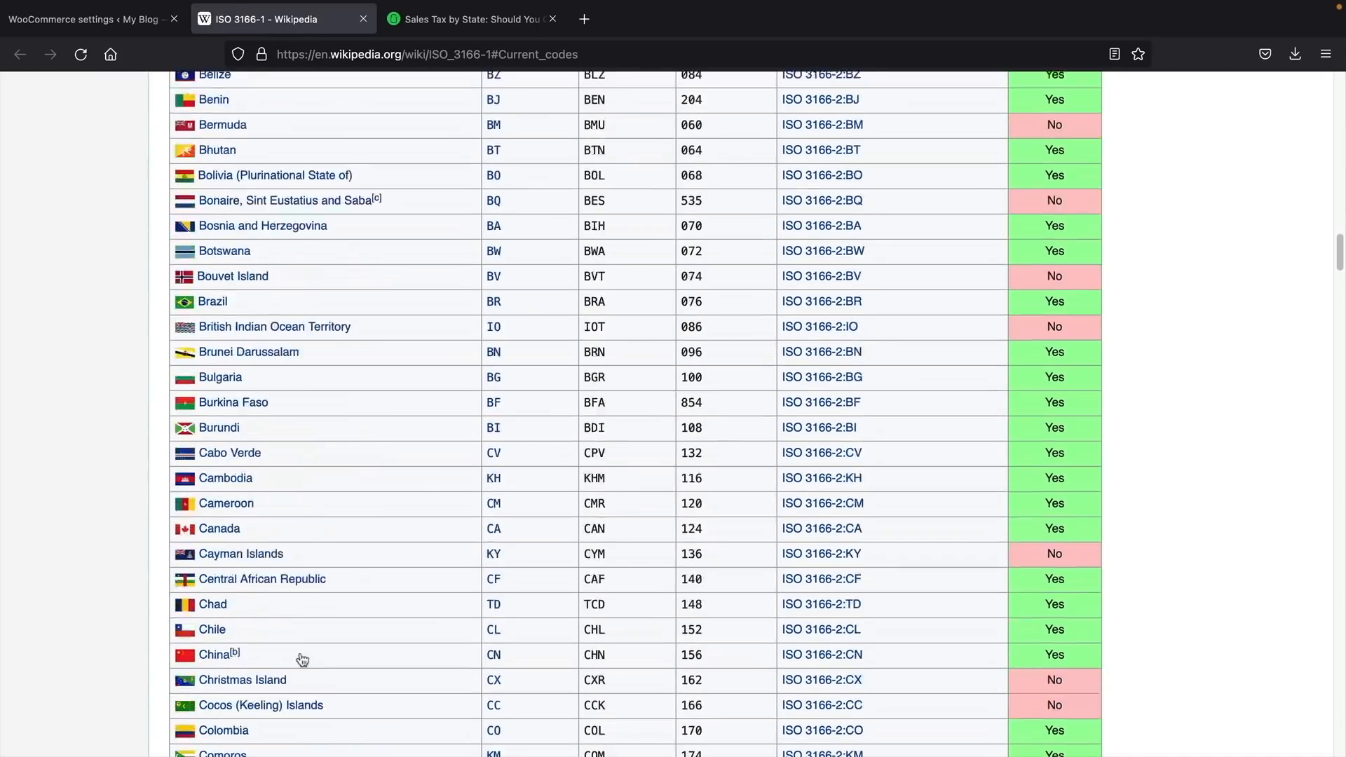
{"action": "scroll", "coordinate": [305, 659], "scroll_direction": "down", "scroll_amount": 7}
{"action": "scroll", "coordinate": [298, 645], "scroll_direction": "down", "scroll_amount": 6}
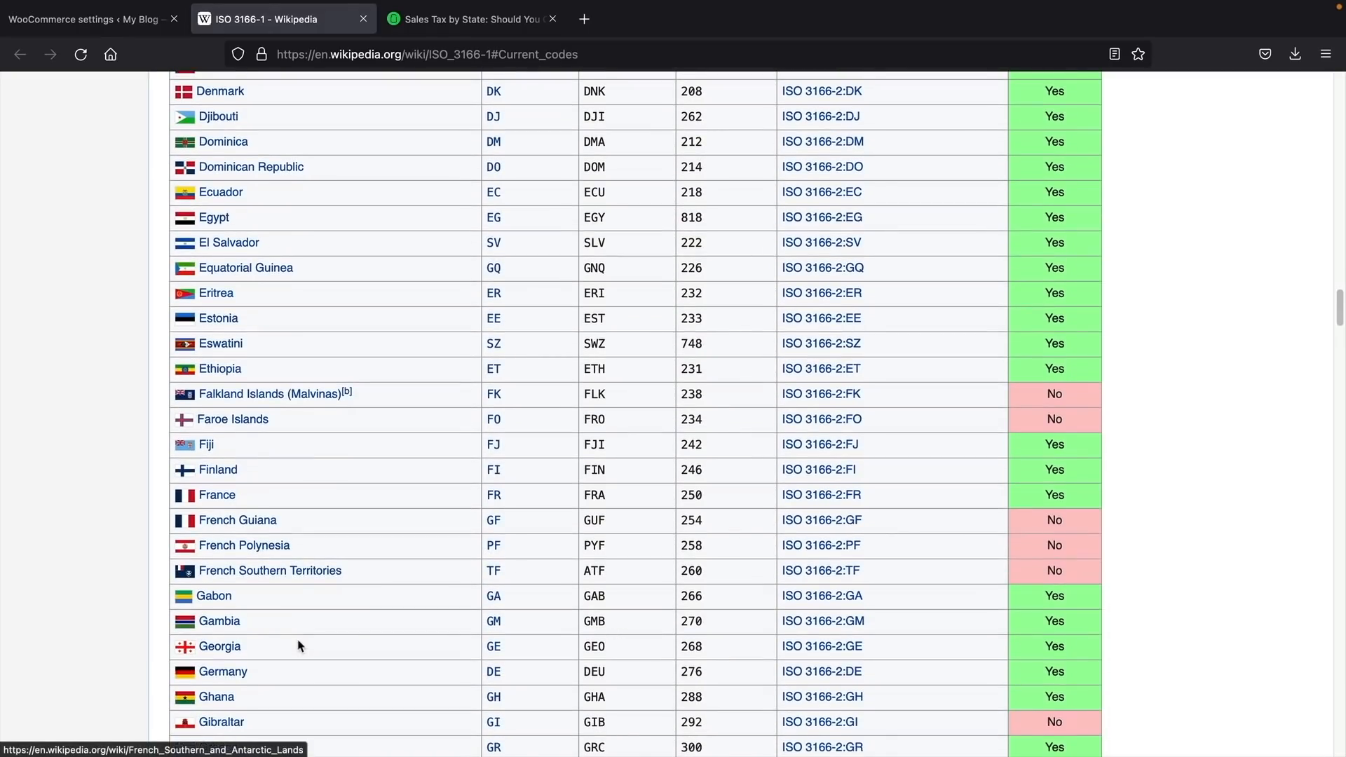
{"action": "scroll", "coordinate": [298, 646], "scroll_direction": "down", "scroll_amount": 6}
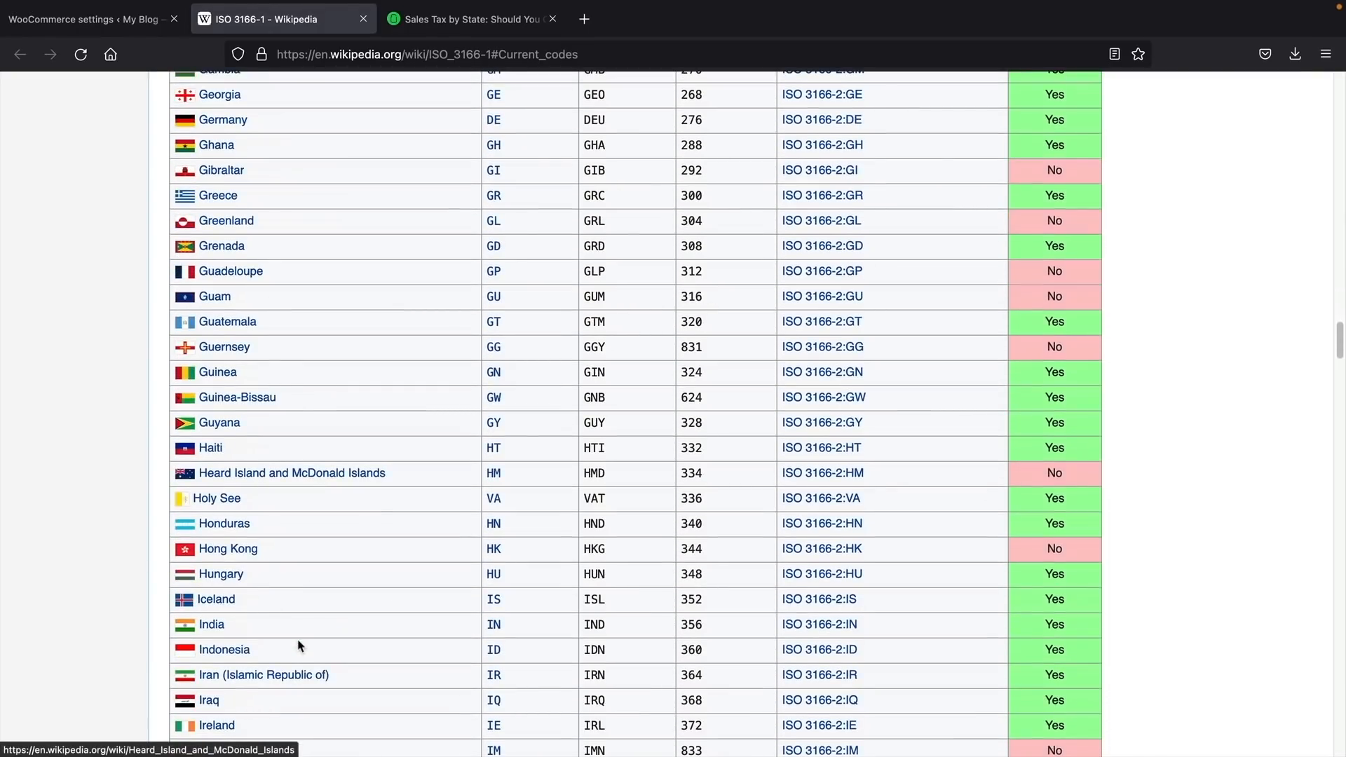
{"action": "scroll", "coordinate": [297, 646], "scroll_direction": "down", "scroll_amount": 7}
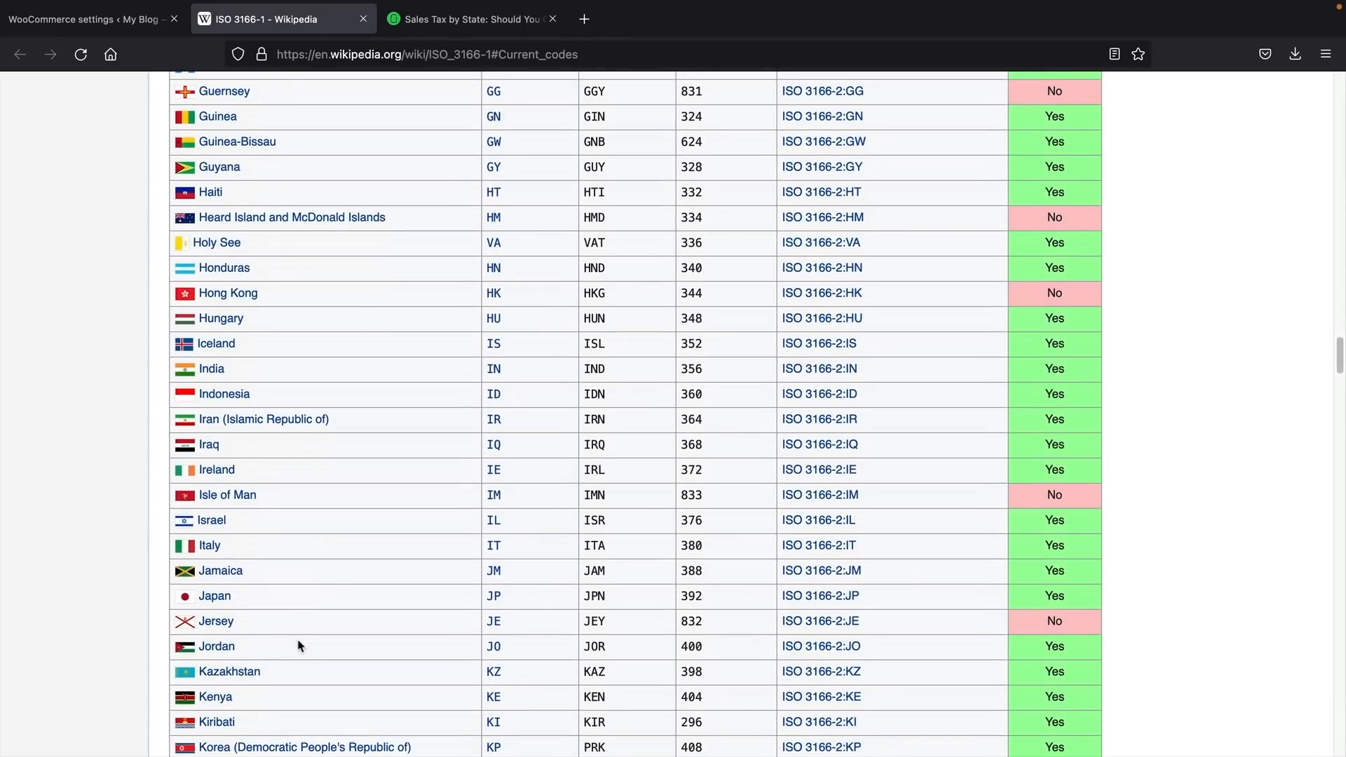
{"action": "scroll", "coordinate": [298, 646], "scroll_direction": "down", "scroll_amount": 3}
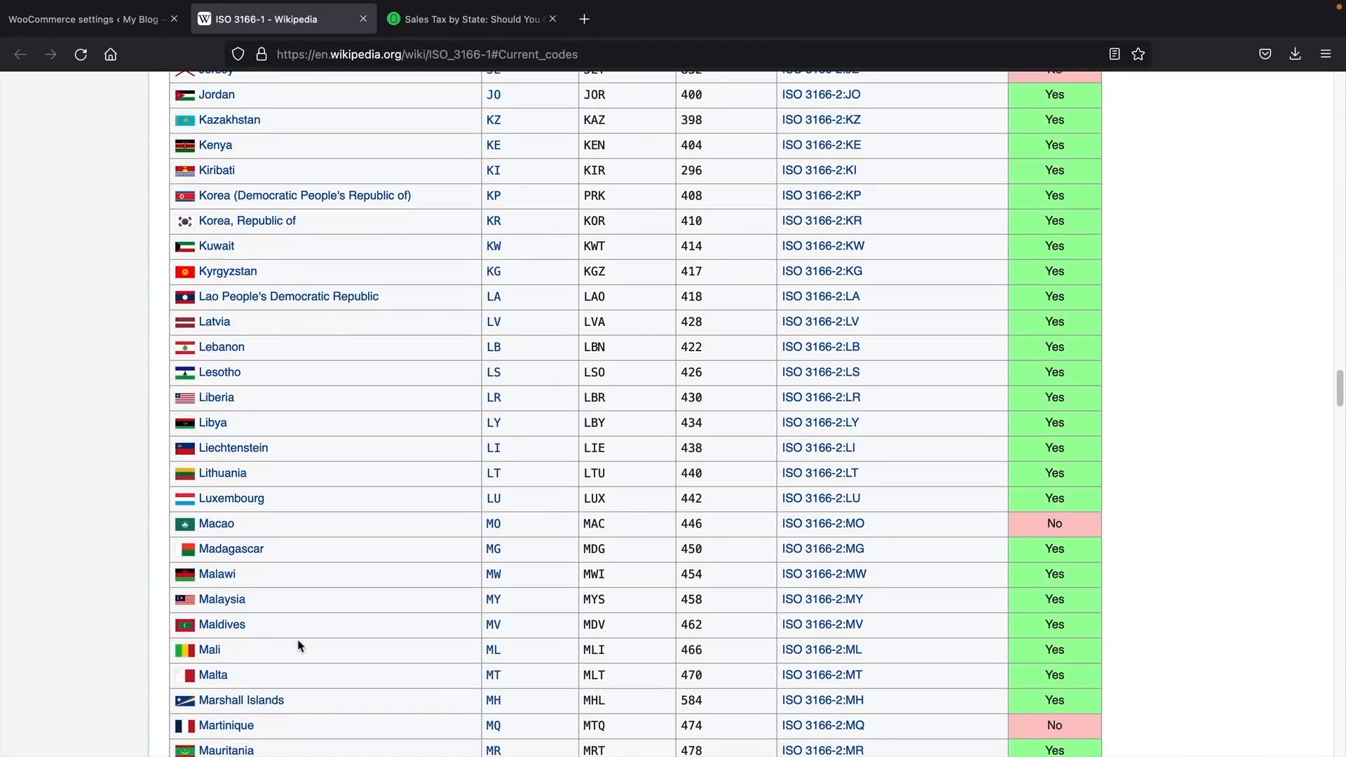
Return to the WooCommerce settings and move from the Shipping tab to Accounts & Privacy
{"action": "left_click", "coordinate": [111, 21]}
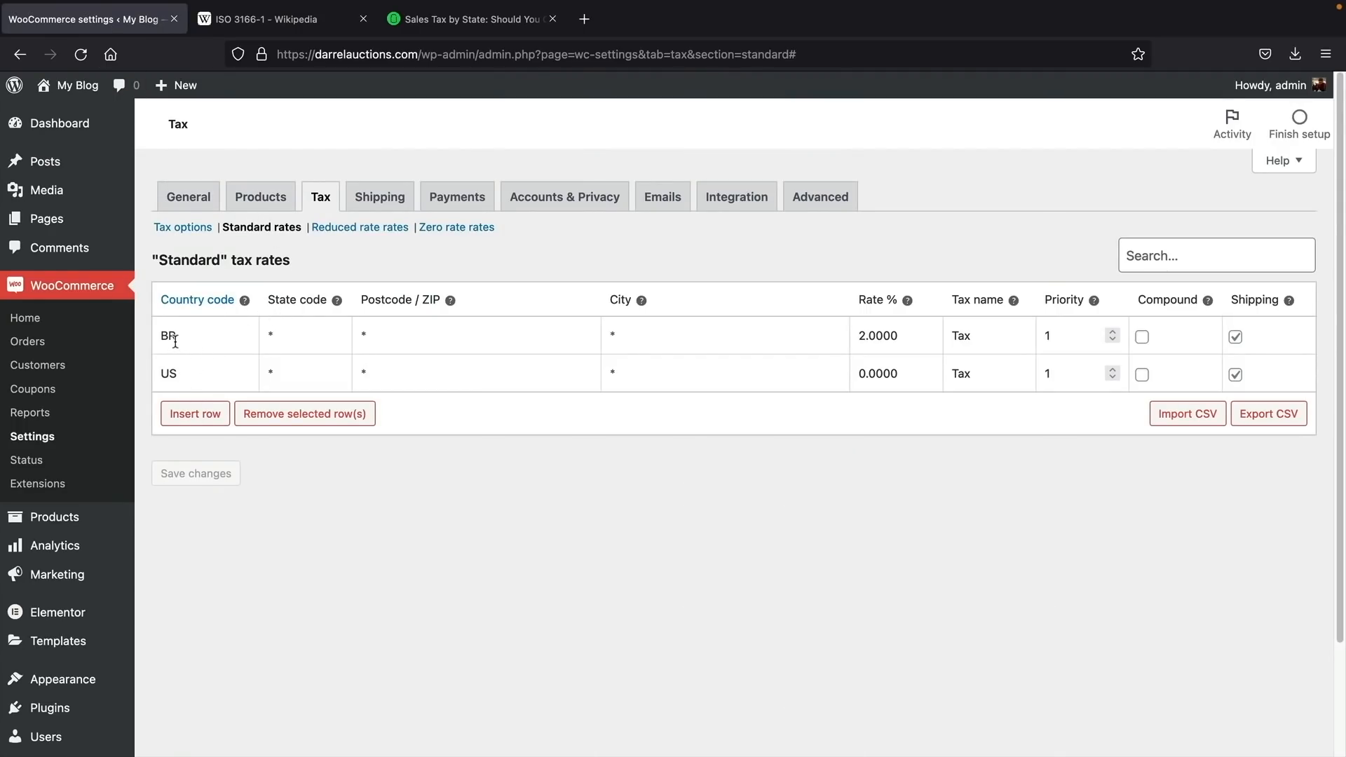
{"action": "left_click", "coordinate": [377, 199]}
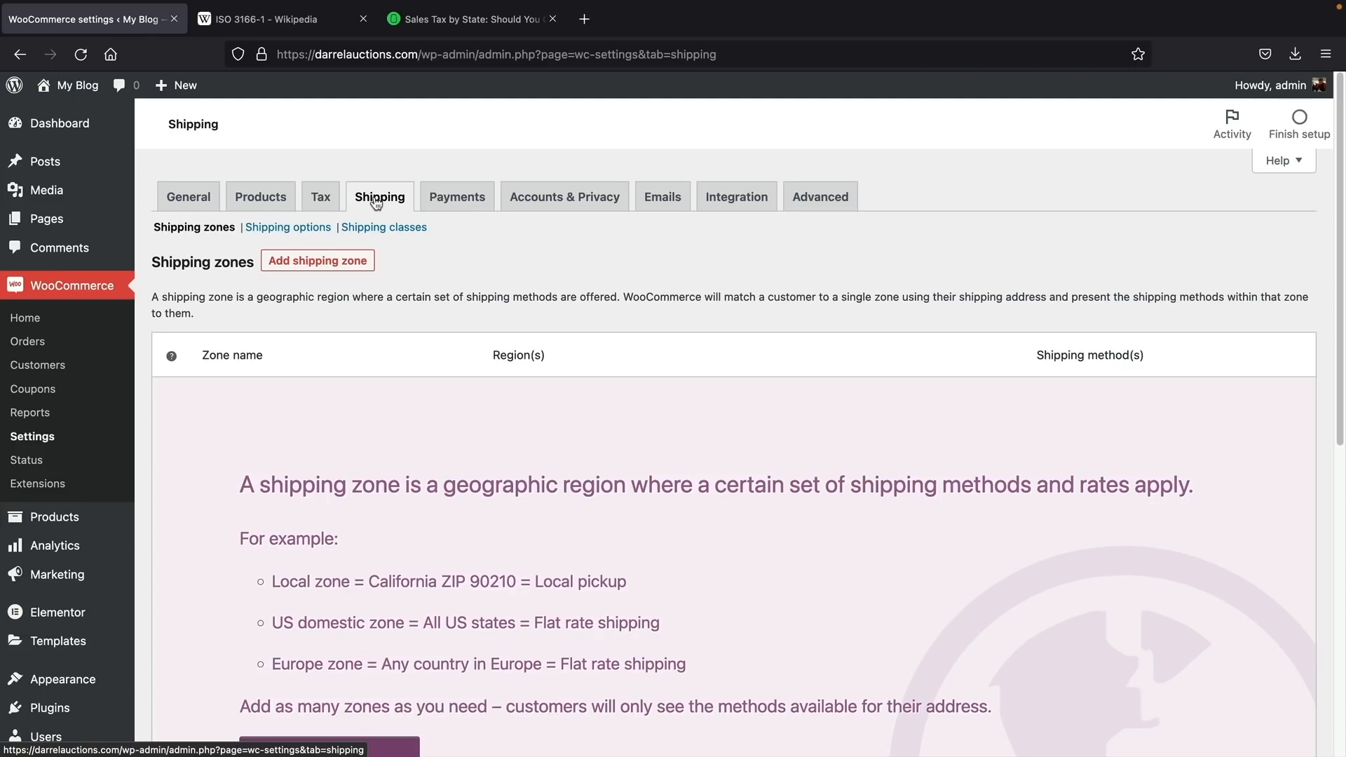
{"action": "left_click", "coordinate": [539, 204]}
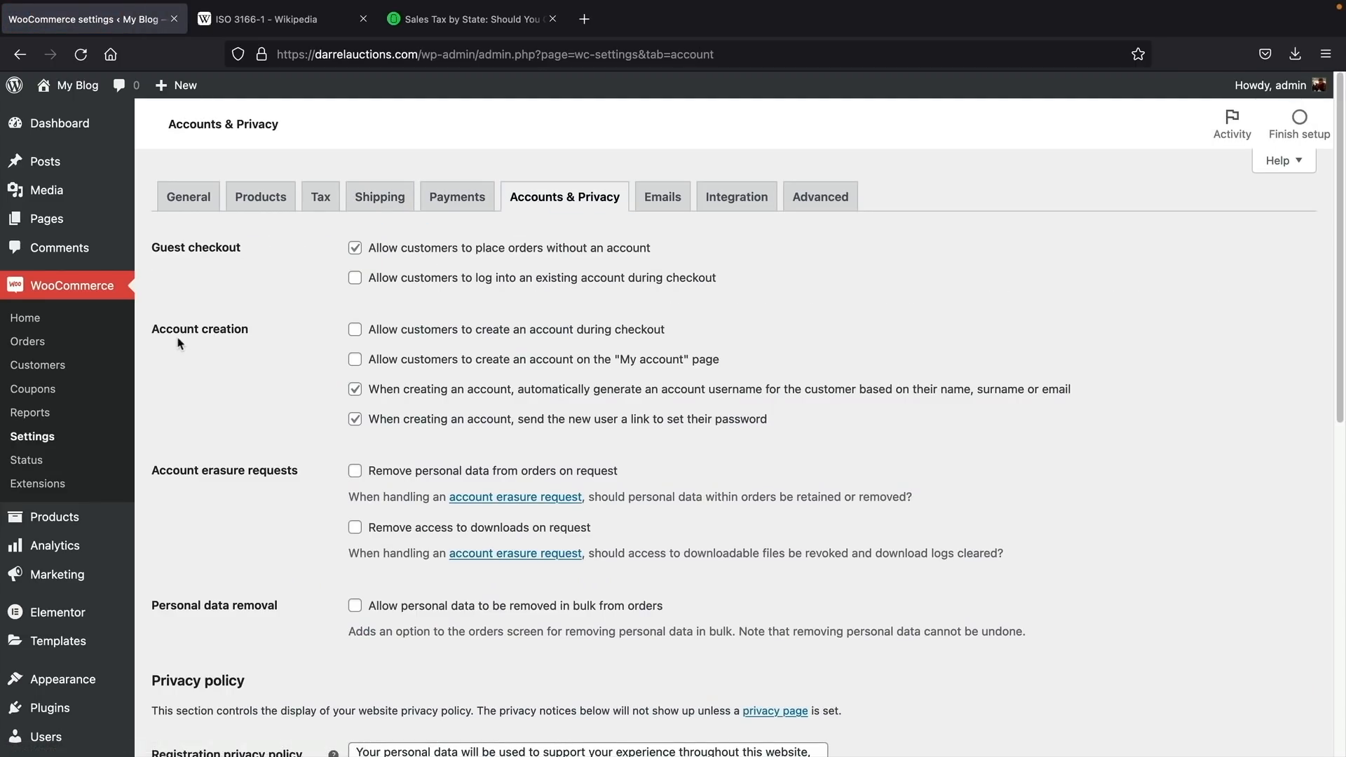
Allow account creation during checkout and on the My account page, and save
{"action": "left_click", "coordinate": [400, 333]}
{"action": "left_click", "coordinate": [356, 361]}
{"action": "scroll", "coordinate": [287, 422], "scroll_direction": "down", "scroll_amount": 9}
{"action": "left_click", "coordinate": [212, 666]}
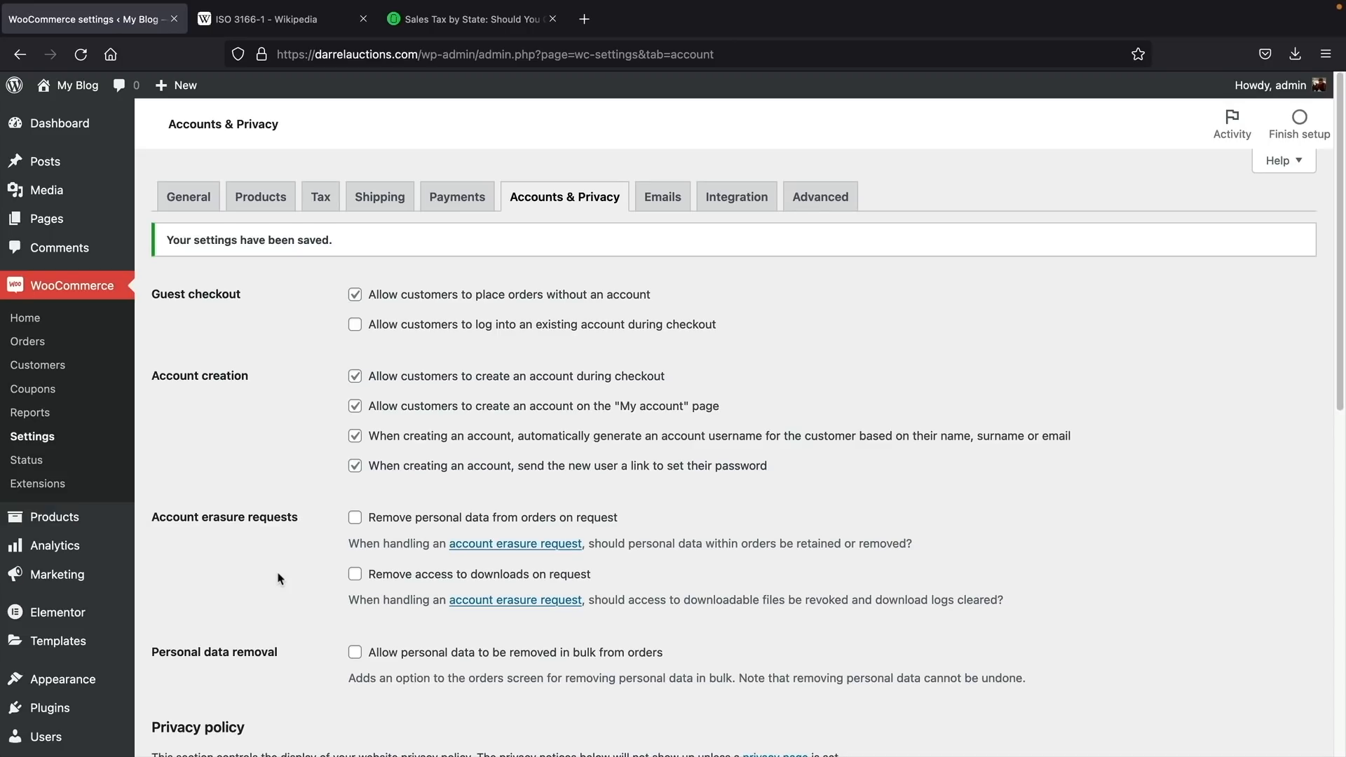
Enlarge the Checkout privacy policy text box and follow the link to the Privacy settings page
{"action": "scroll", "coordinate": [278, 578], "scroll_direction": "down", "scroll_amount": 6}
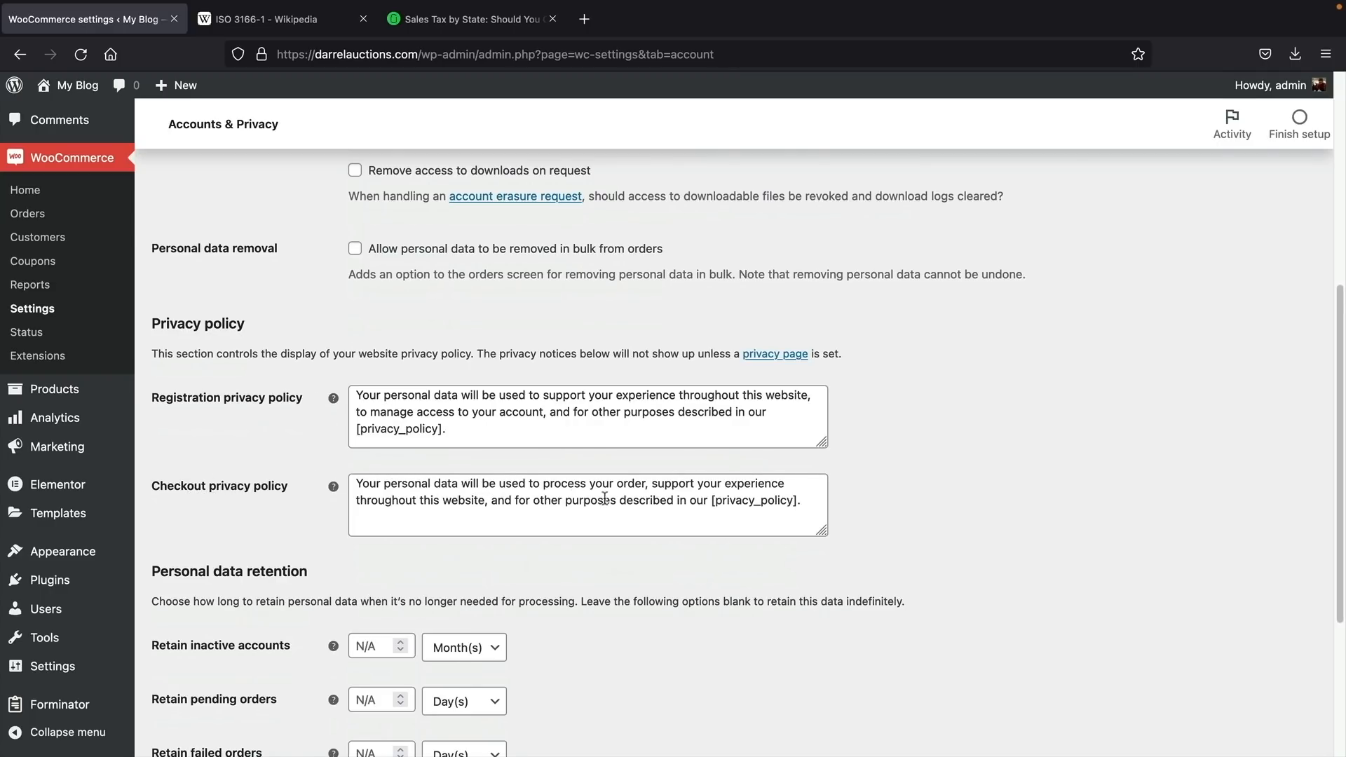
{"action": "left_click_drag", "start_coordinate": [821, 530], "coordinate": [822, 754]}
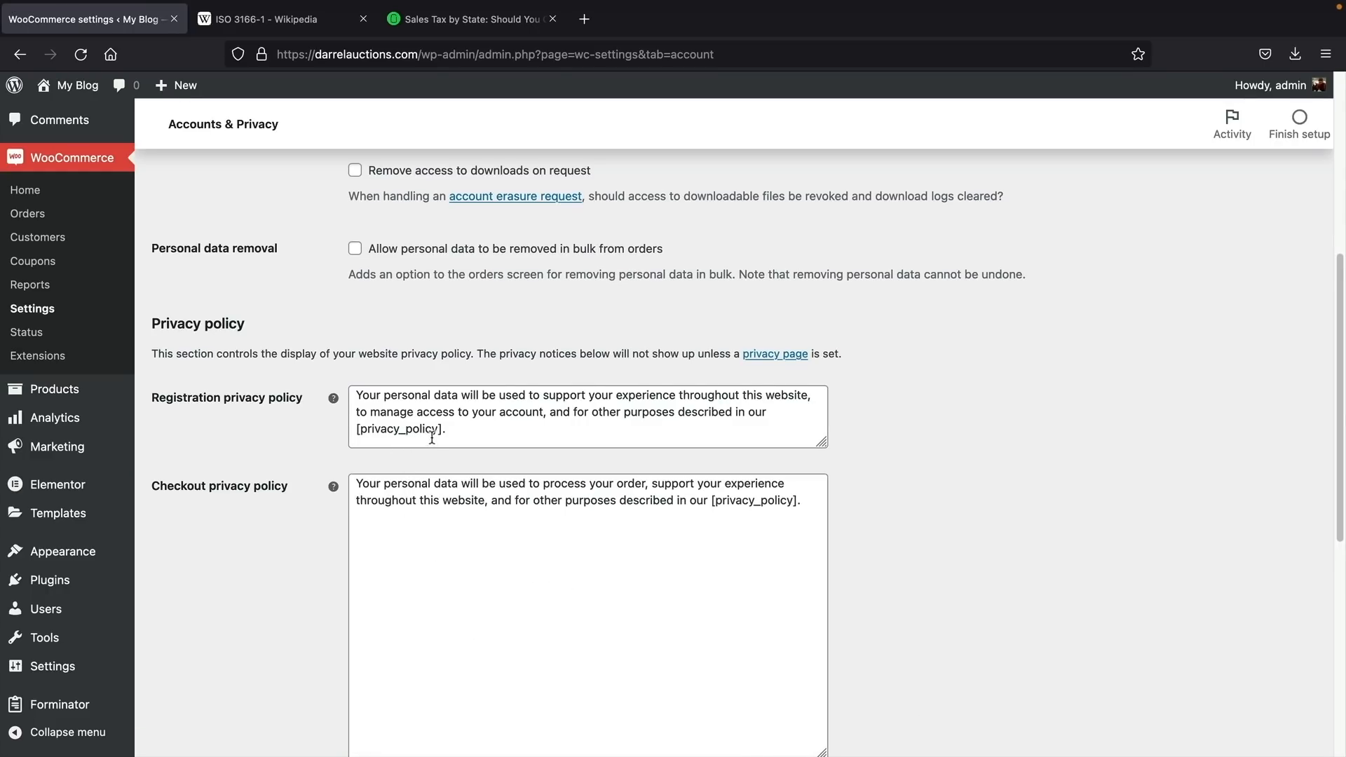
{"action": "left_click", "coordinate": [782, 359]}
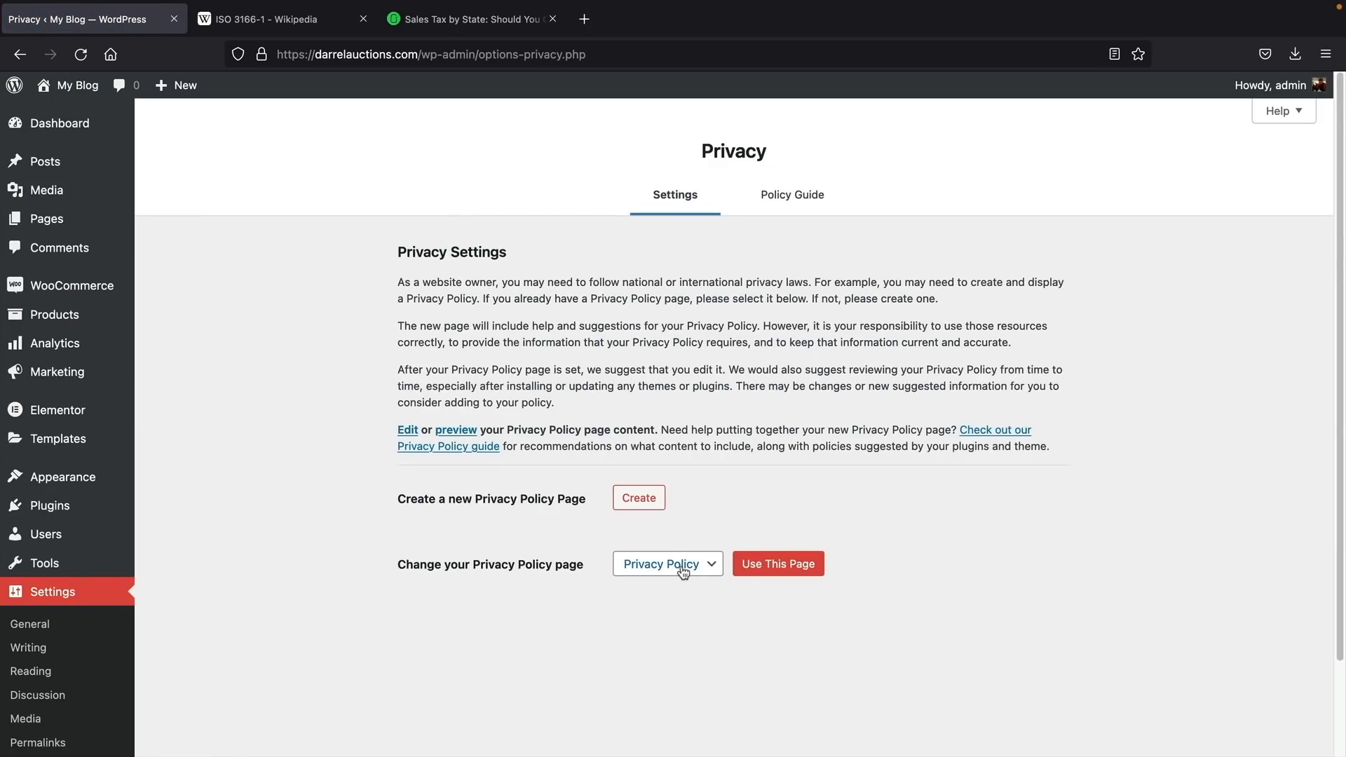
Create a new Privacy Policy page and publish it
{"action": "left_click", "coordinate": [629, 504]}
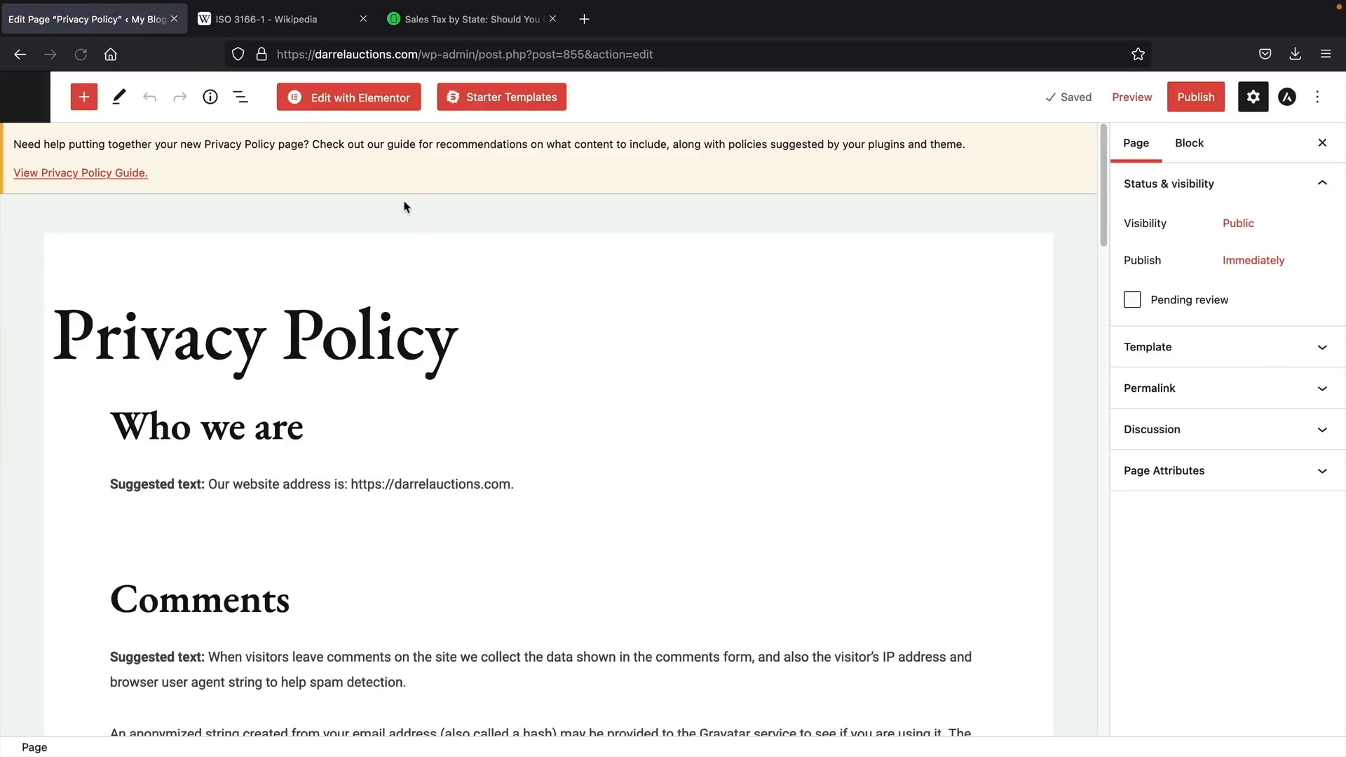
{"action": "scroll", "coordinate": [415, 394], "scroll_direction": "down", "scroll_amount": 15}
{"action": "scroll", "coordinate": [431, 409], "scroll_direction": "down", "scroll_amount": 10}
{"action": "scroll", "coordinate": [482, 413], "scroll_direction": "up", "scroll_amount": 8}
{"action": "scroll", "coordinate": [490, 410], "scroll_direction": "up", "scroll_amount": 15}
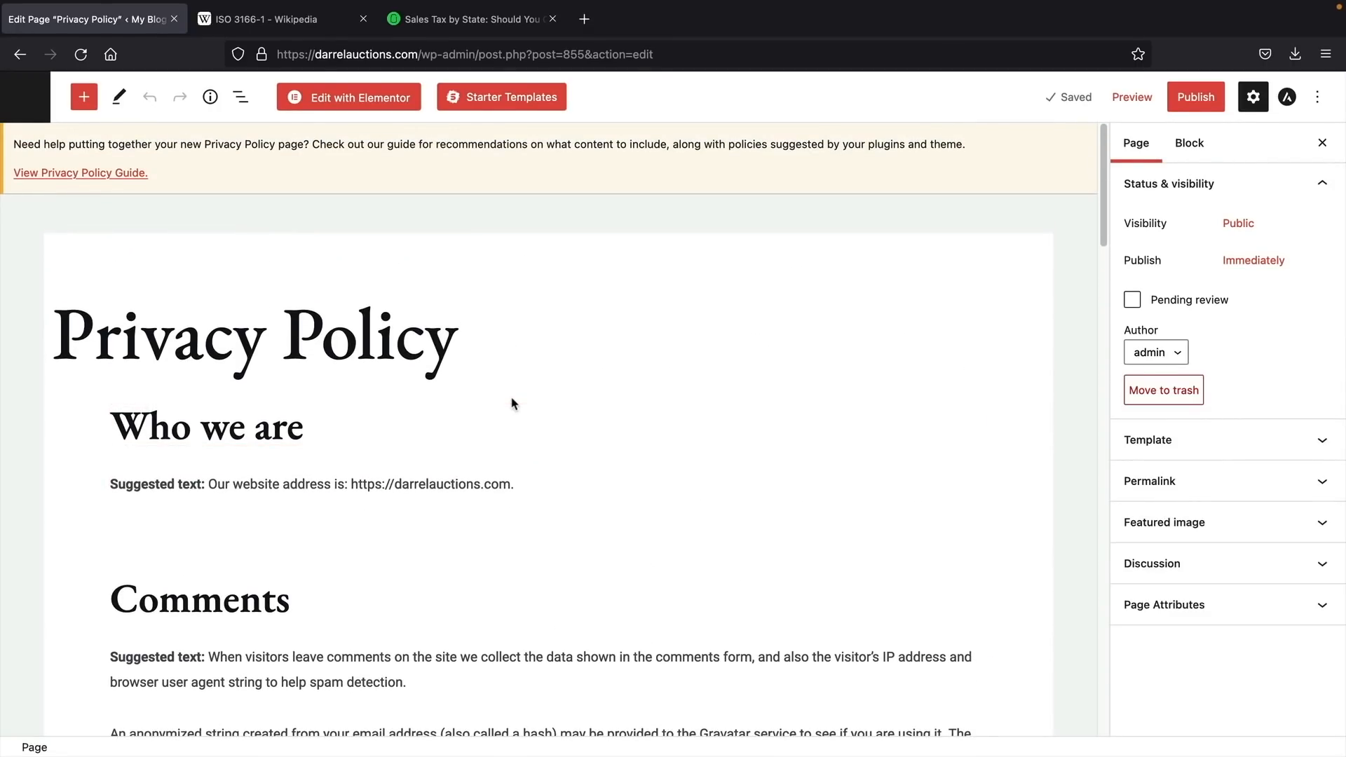
{"action": "left_click", "coordinate": [1170, 106]}
{"action": "left_click", "coordinate": [1156, 100]}
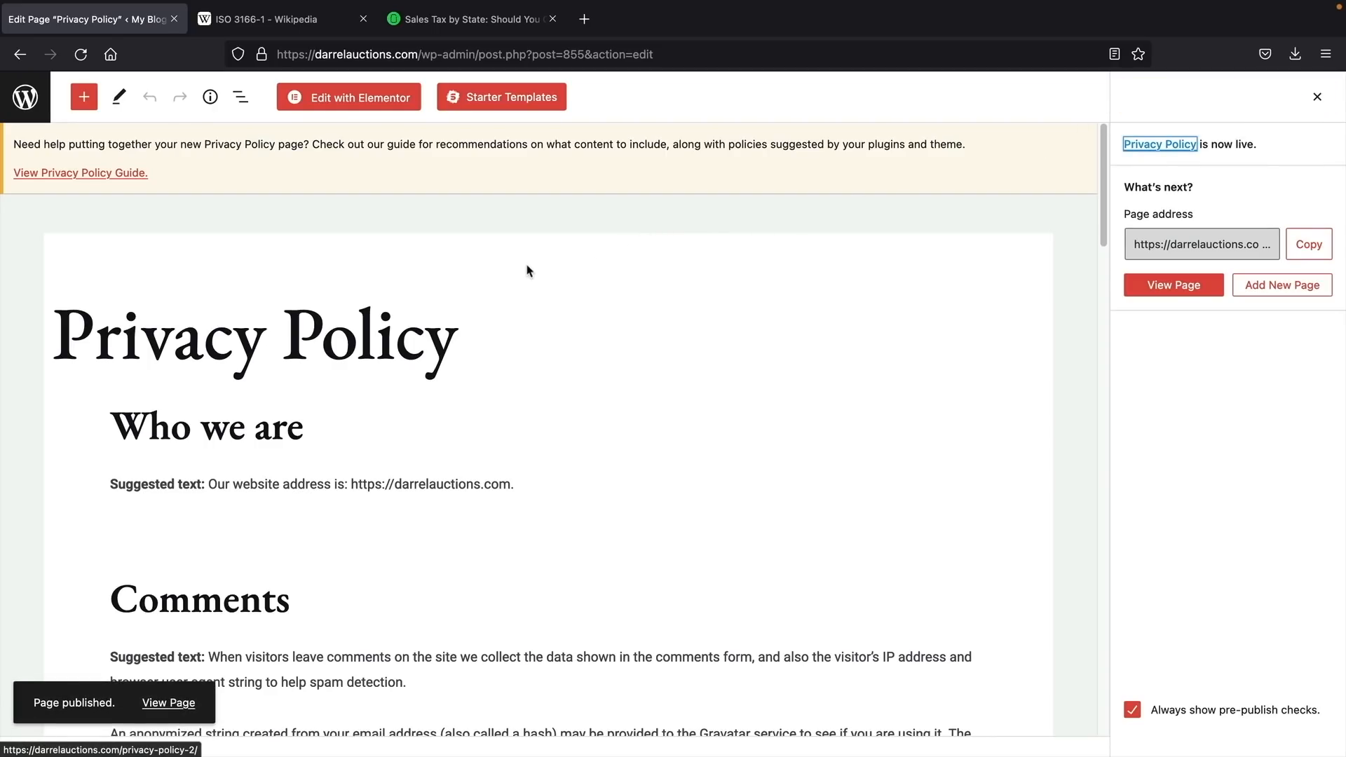
In the Privacy settings, select the Privacy Policy page and apply it with Use This Page
{"action": "left_click", "coordinate": [25, 98]}
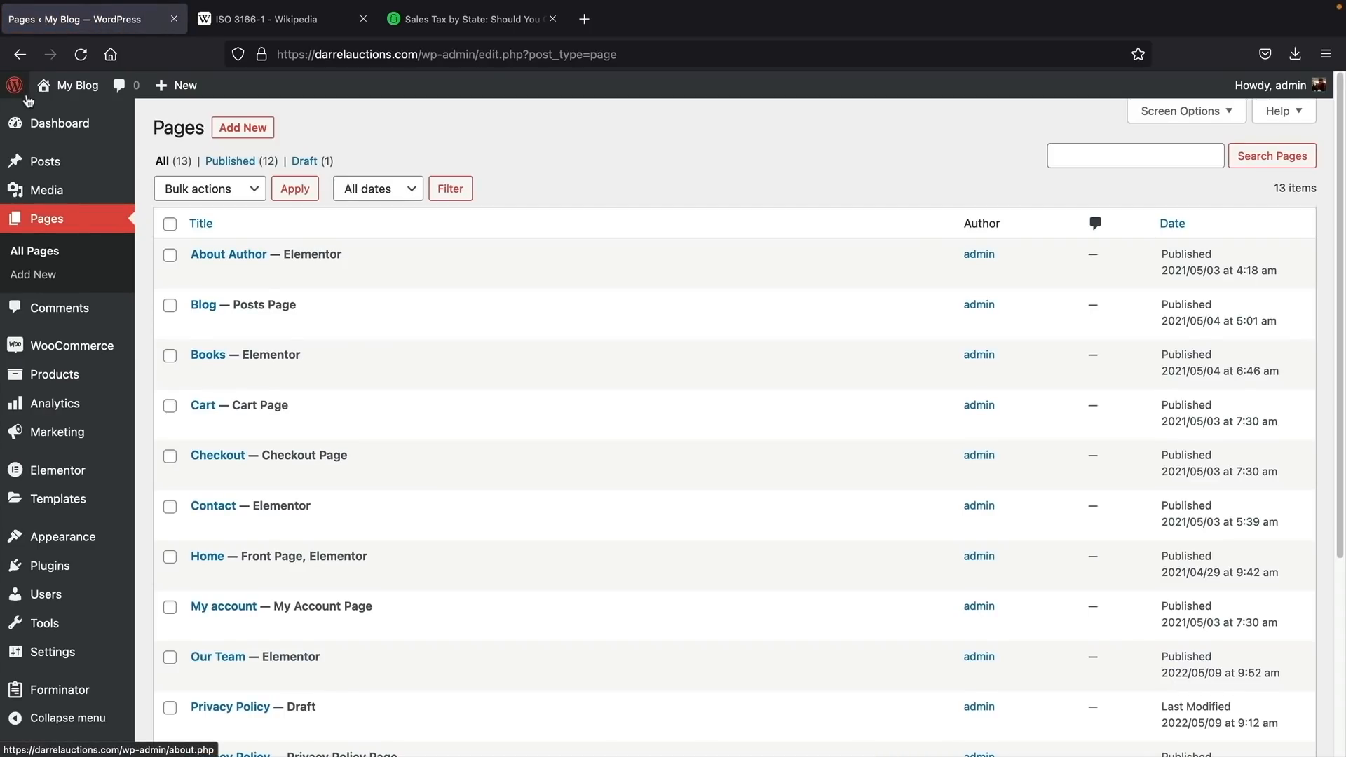
{"action": "mouse_move", "coordinate": [81, 350]}
{"action": "left_click", "coordinate": [201, 475]}
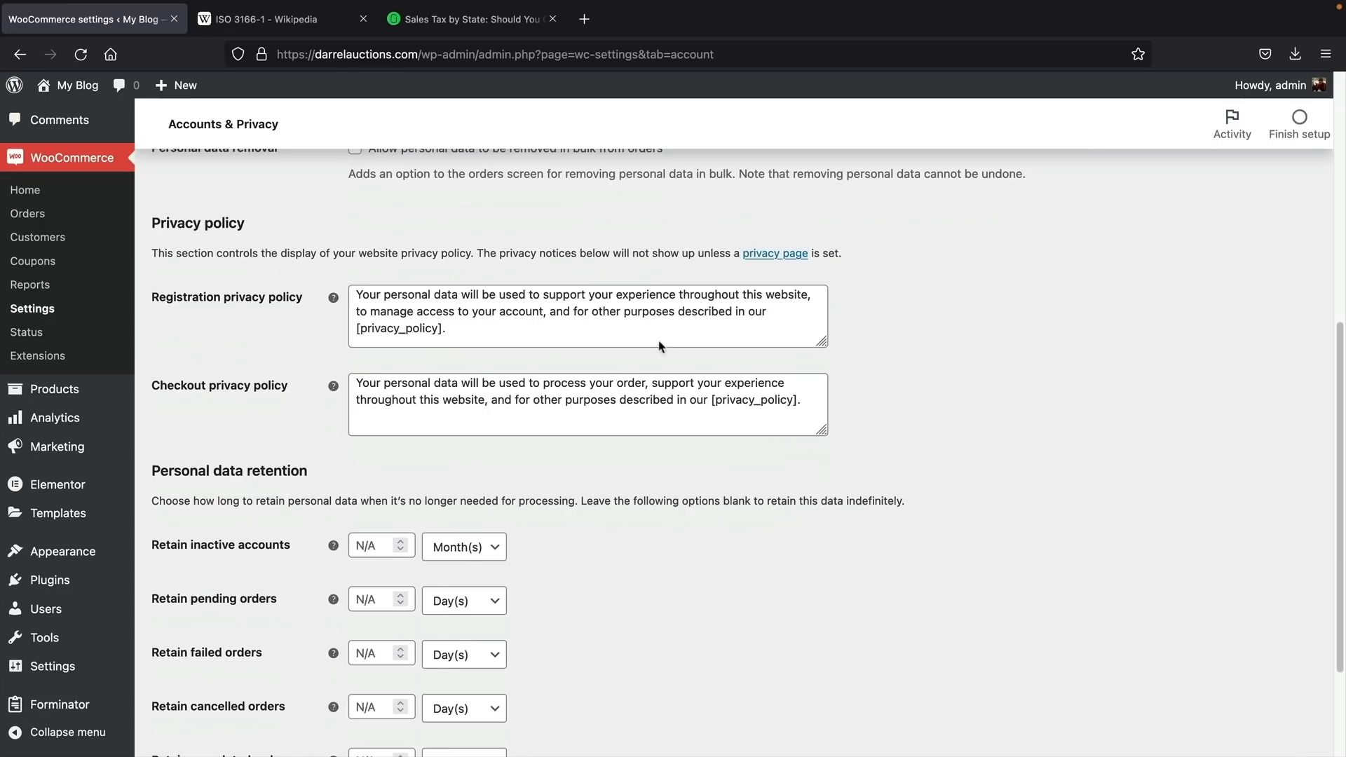
{"action": "left_click", "coordinate": [772, 255]}
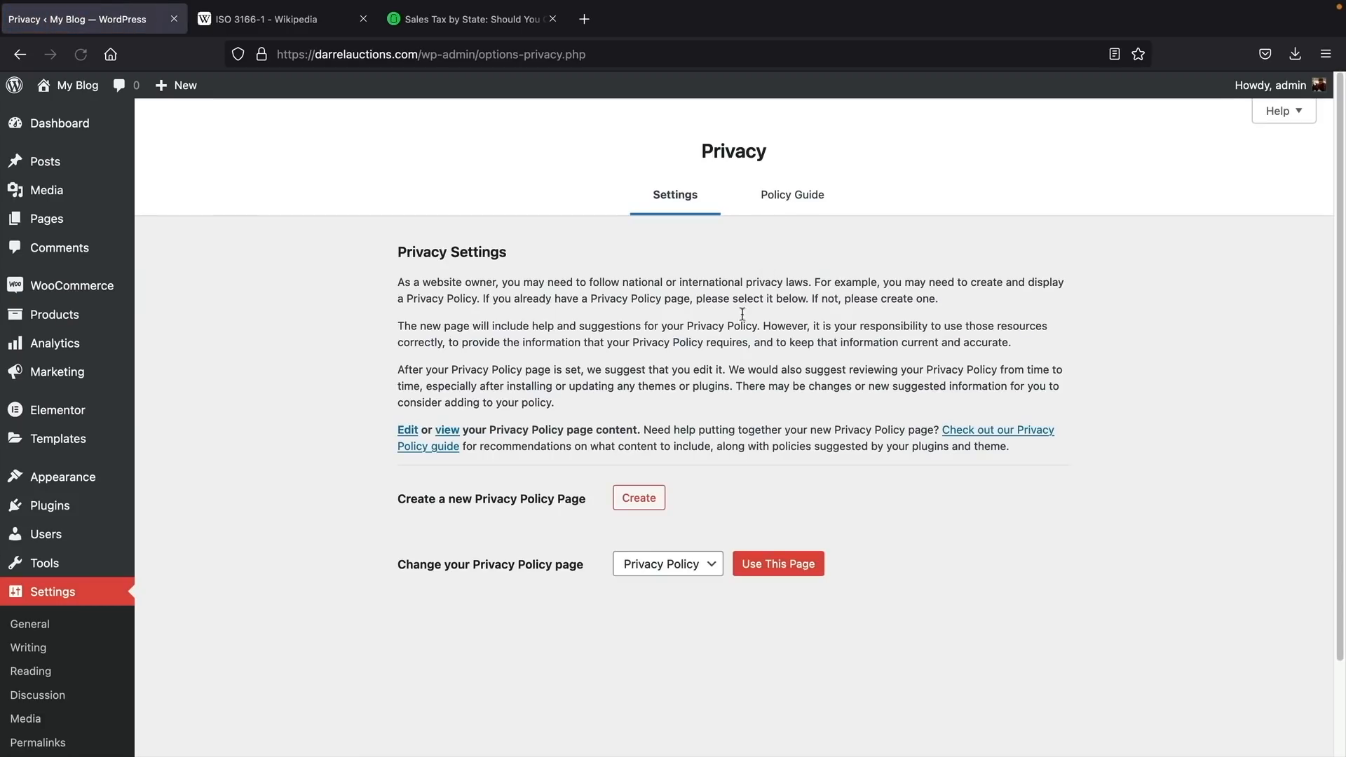
{"action": "left_click", "coordinate": [672, 565]}
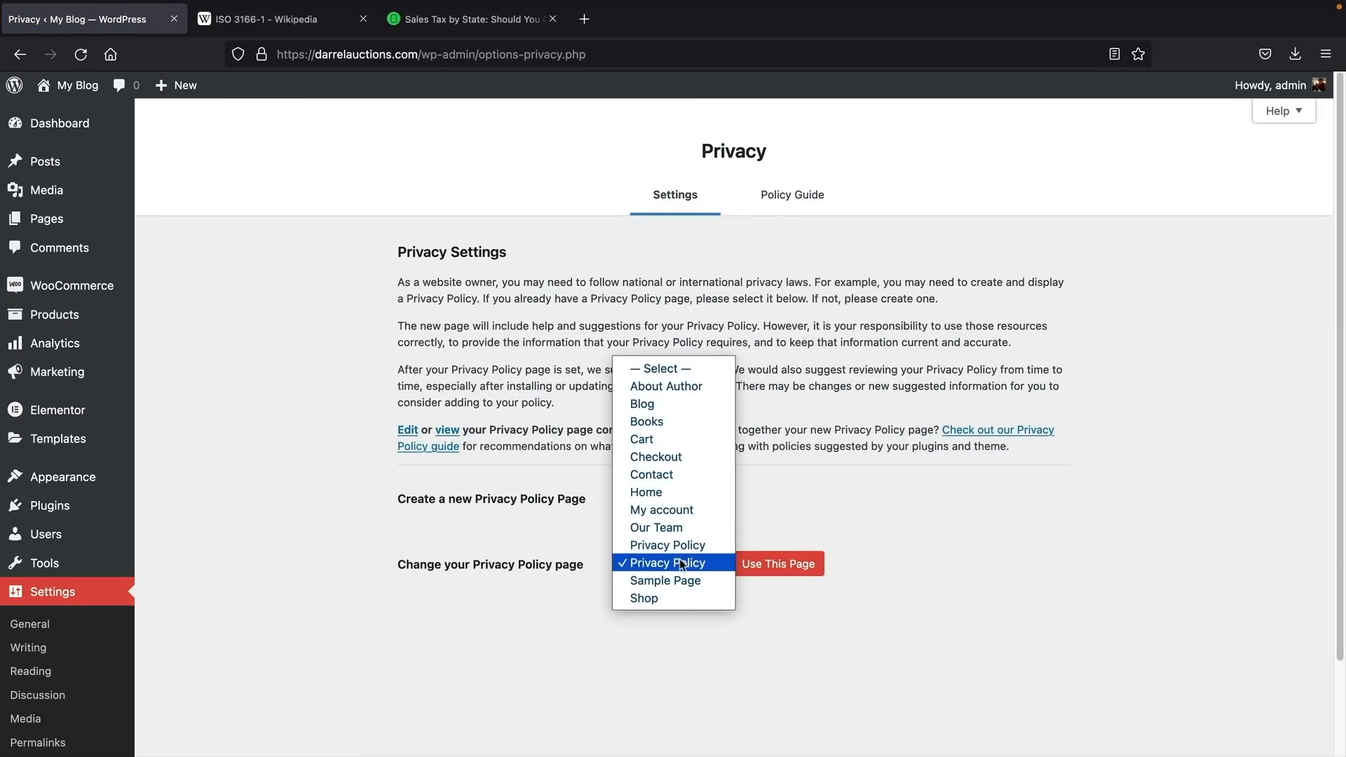
{"action": "left_click", "coordinate": [674, 565]}
{"action": "left_click", "coordinate": [769, 569]}
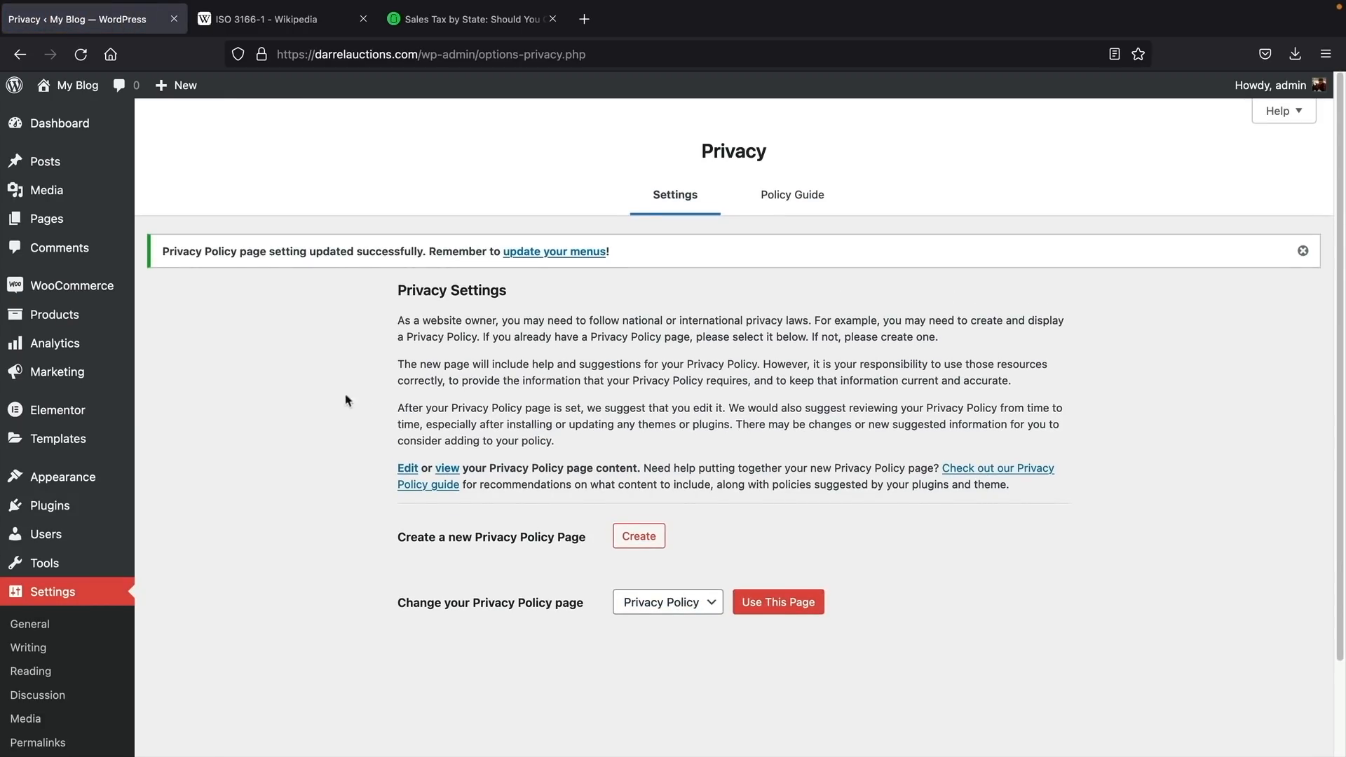
{"action": "mouse_move", "coordinate": [102, 286]}
{"action": "left_click", "coordinate": [196, 414]}
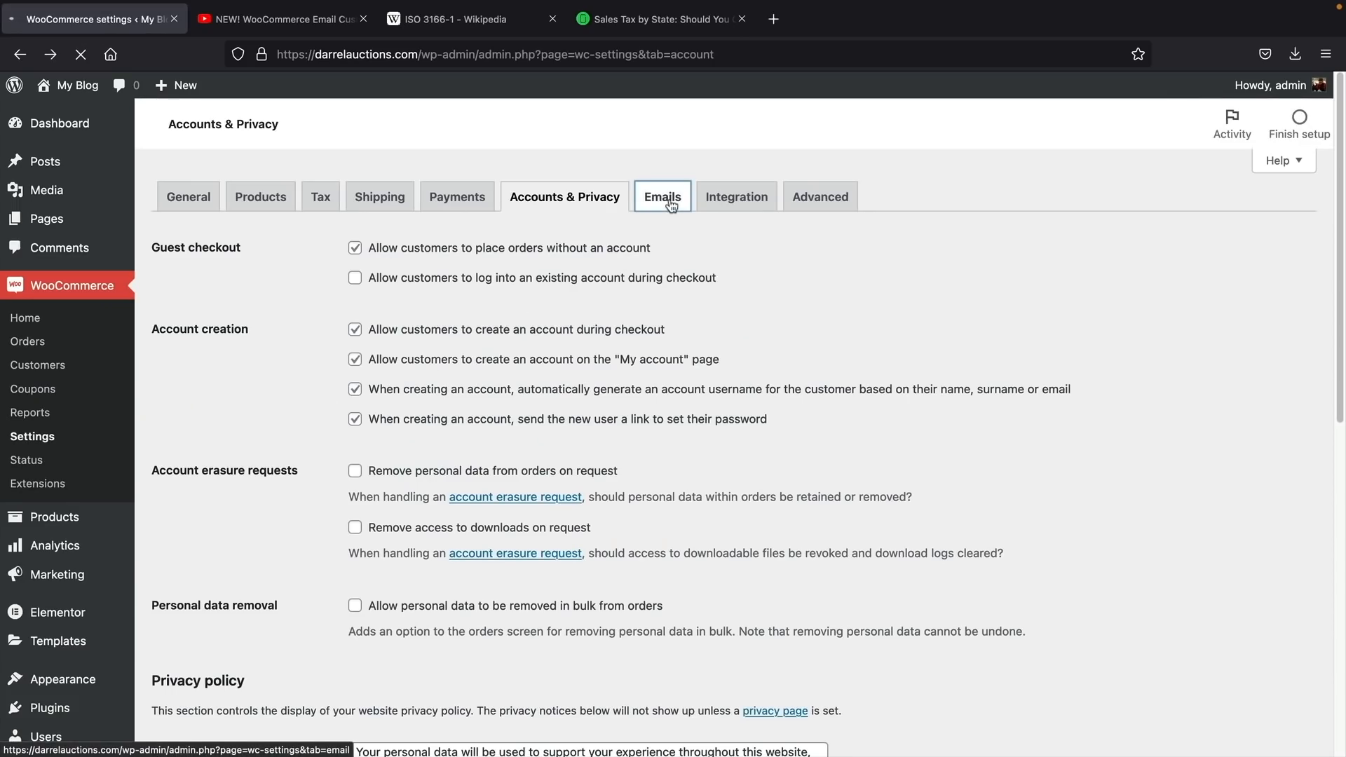
Review the New order email settings, highlighting its recipient address and additional content
{"action": "scroll", "coordinate": [708, 351], "scroll_direction": "down", "scroll_amount": 2}
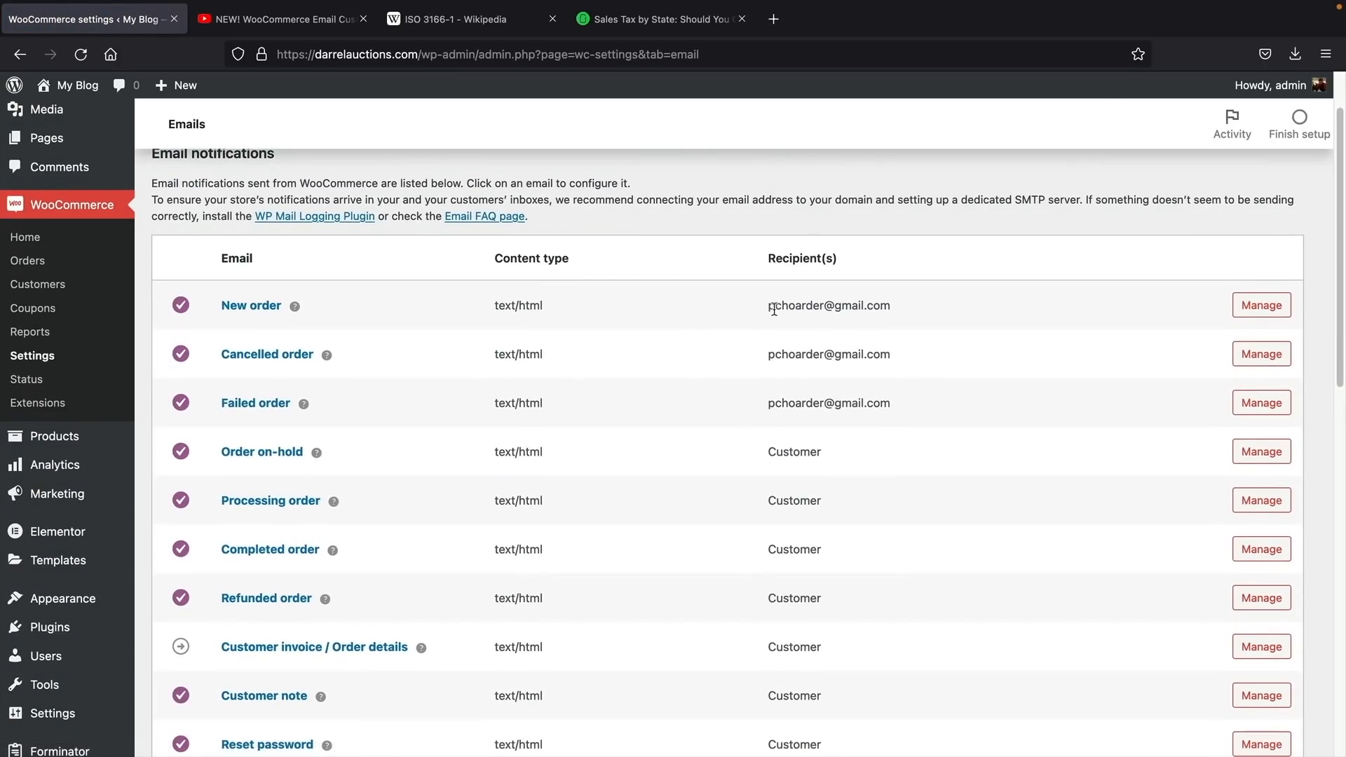
{"action": "left_click_drag", "start_coordinate": [771, 310], "coordinate": [905, 308]}
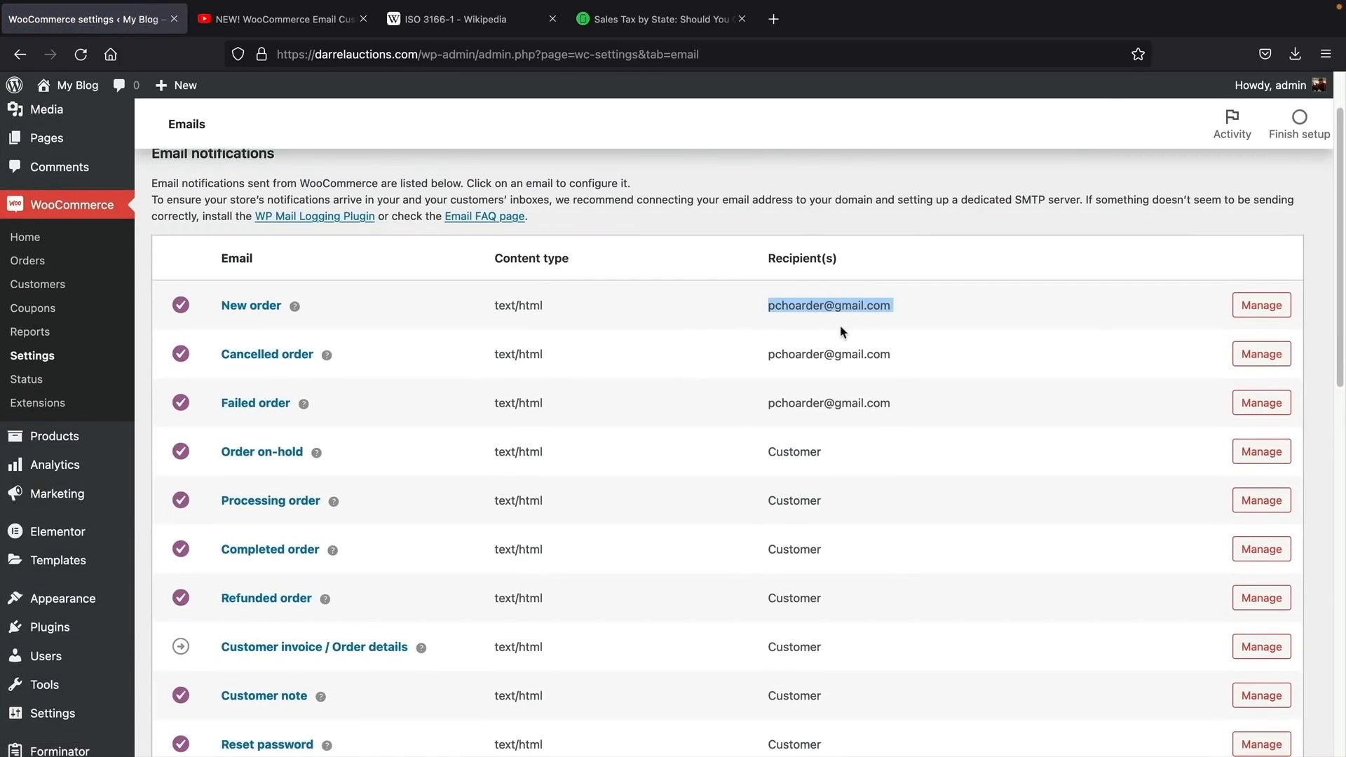
{"action": "left_click", "coordinate": [254, 310]}
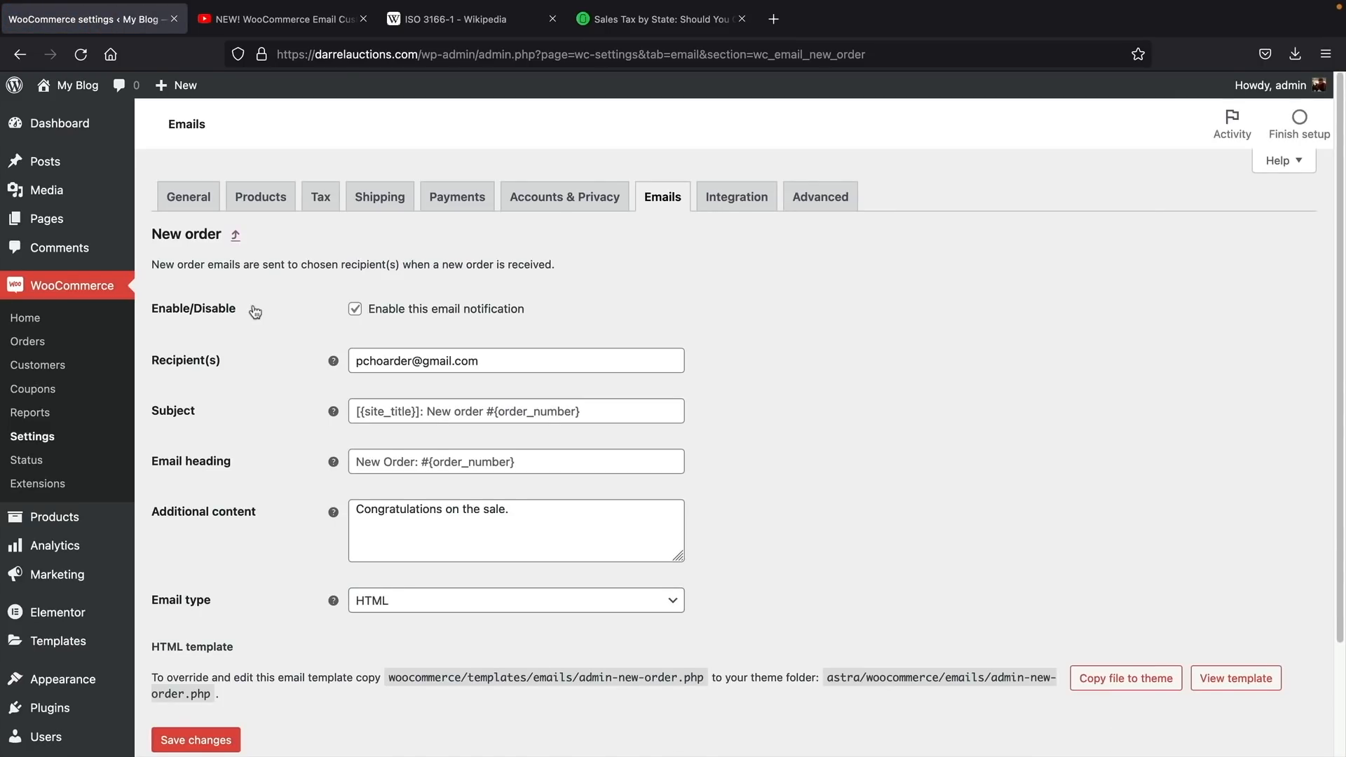
{"action": "scroll", "coordinate": [254, 310], "scroll_direction": "down", "scroll_amount": 1}
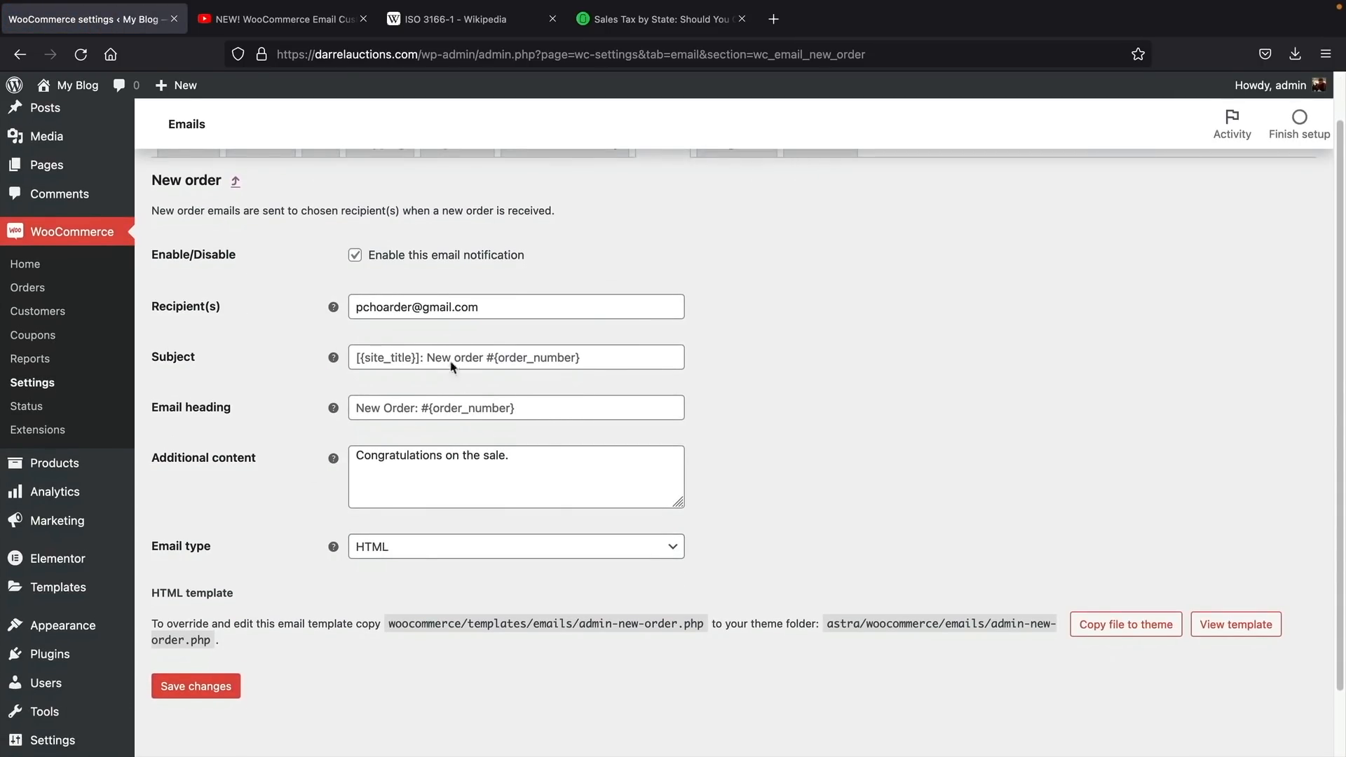
{"action": "left_click_drag", "start_coordinate": [538, 459], "coordinate": [346, 454]}
{"action": "left_click_drag", "start_coordinate": [505, 309], "coordinate": [340, 312]}
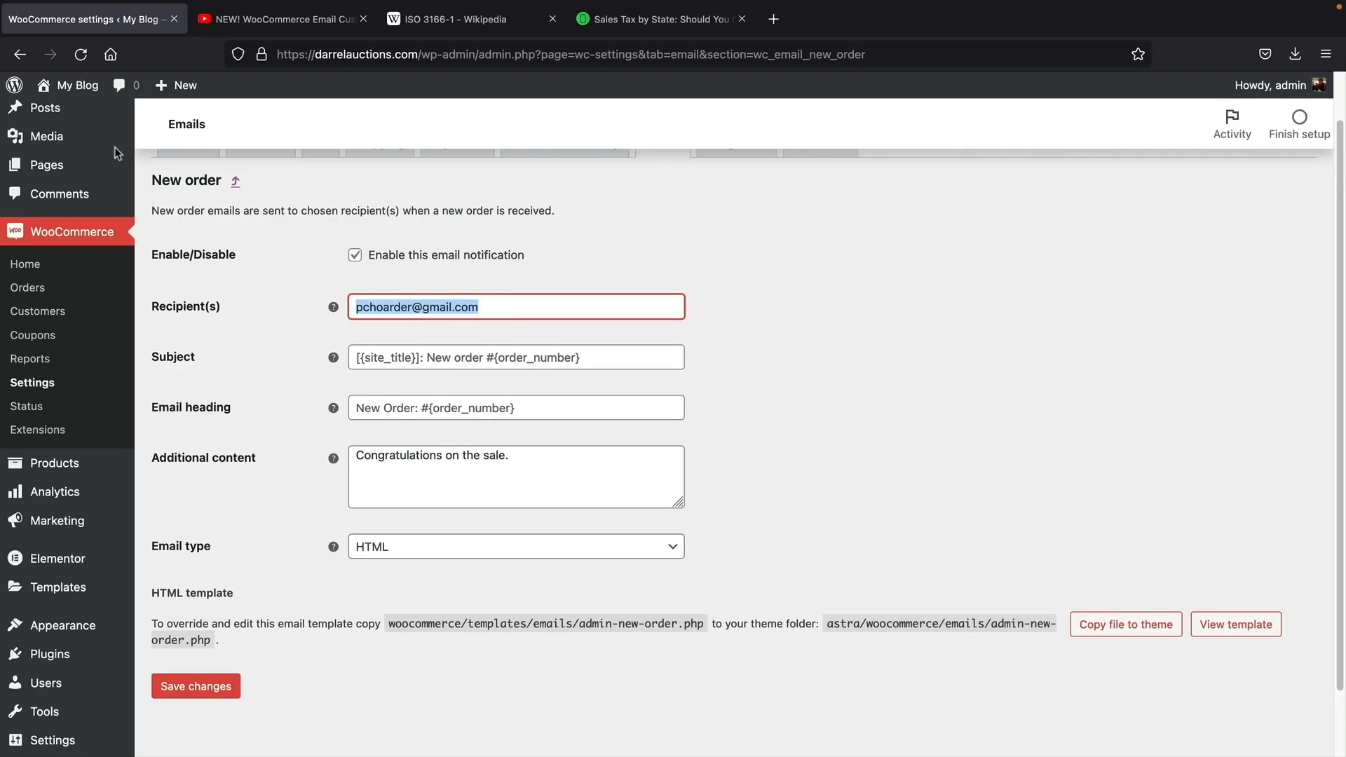
{"action": "left_click", "coordinate": [20, 54]}
Open the Customer invoice / Order details email and highlight the start of its additional content
{"action": "scroll", "coordinate": [366, 554], "scroll_direction": "down", "scroll_amount": 3}
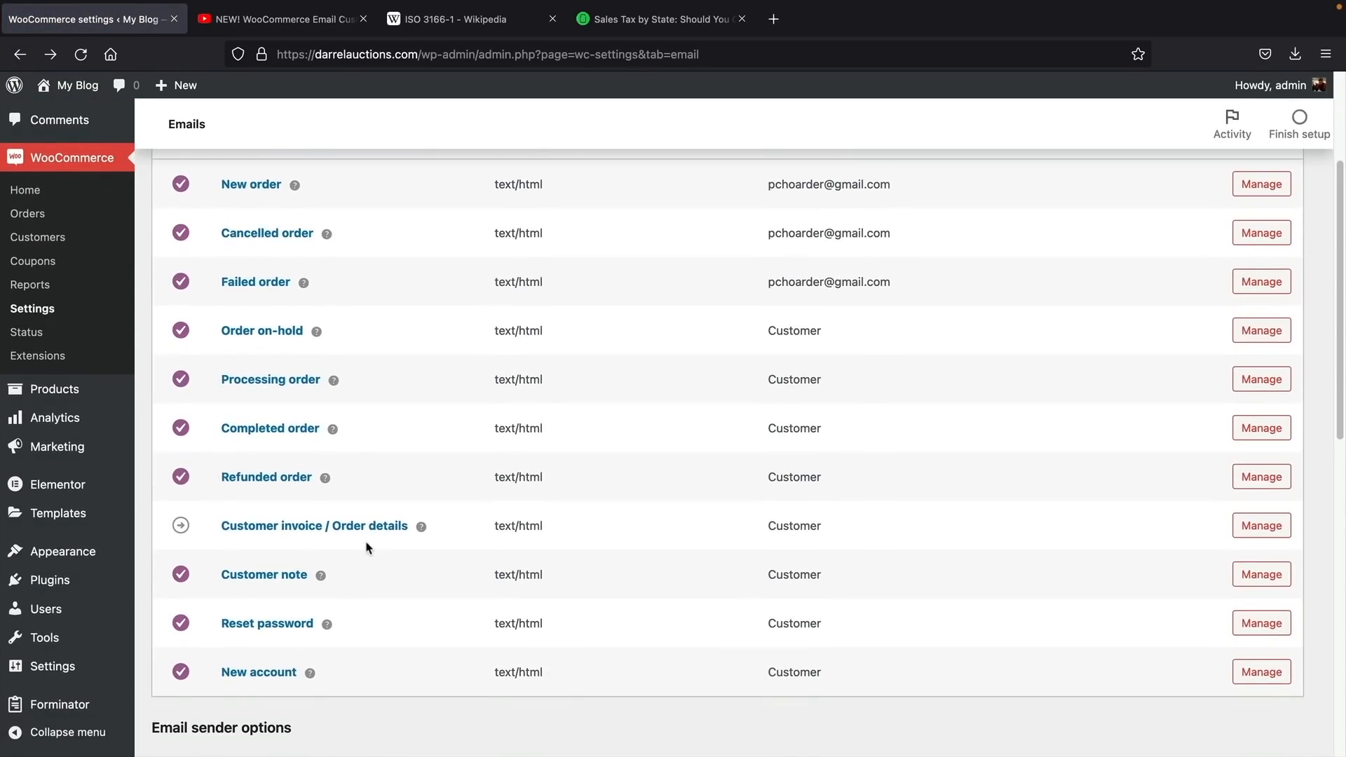
{"action": "left_click", "coordinate": [345, 459]}
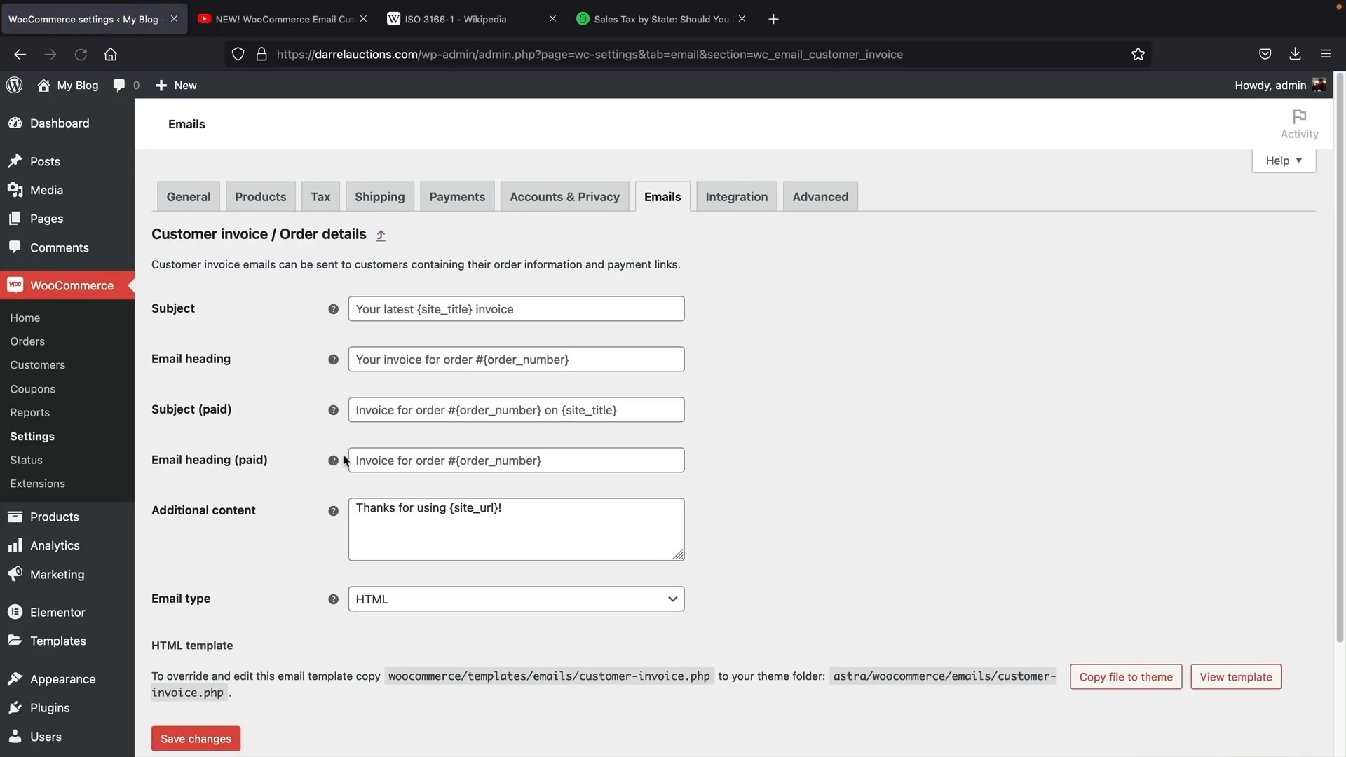
{"action": "scroll", "coordinate": [343, 454], "scroll_direction": "down", "scroll_amount": 1}
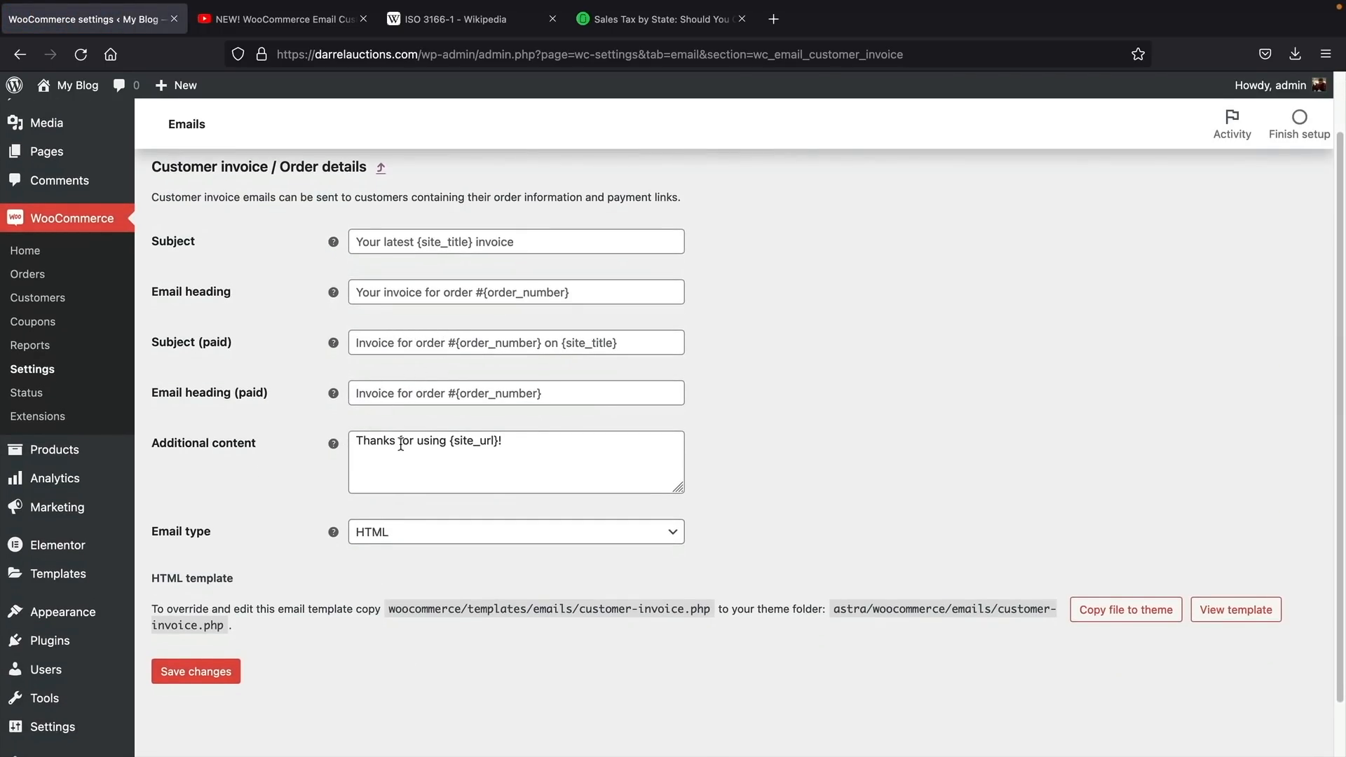
{"action": "left_click_drag", "start_coordinate": [456, 441], "coordinate": [343, 440]}
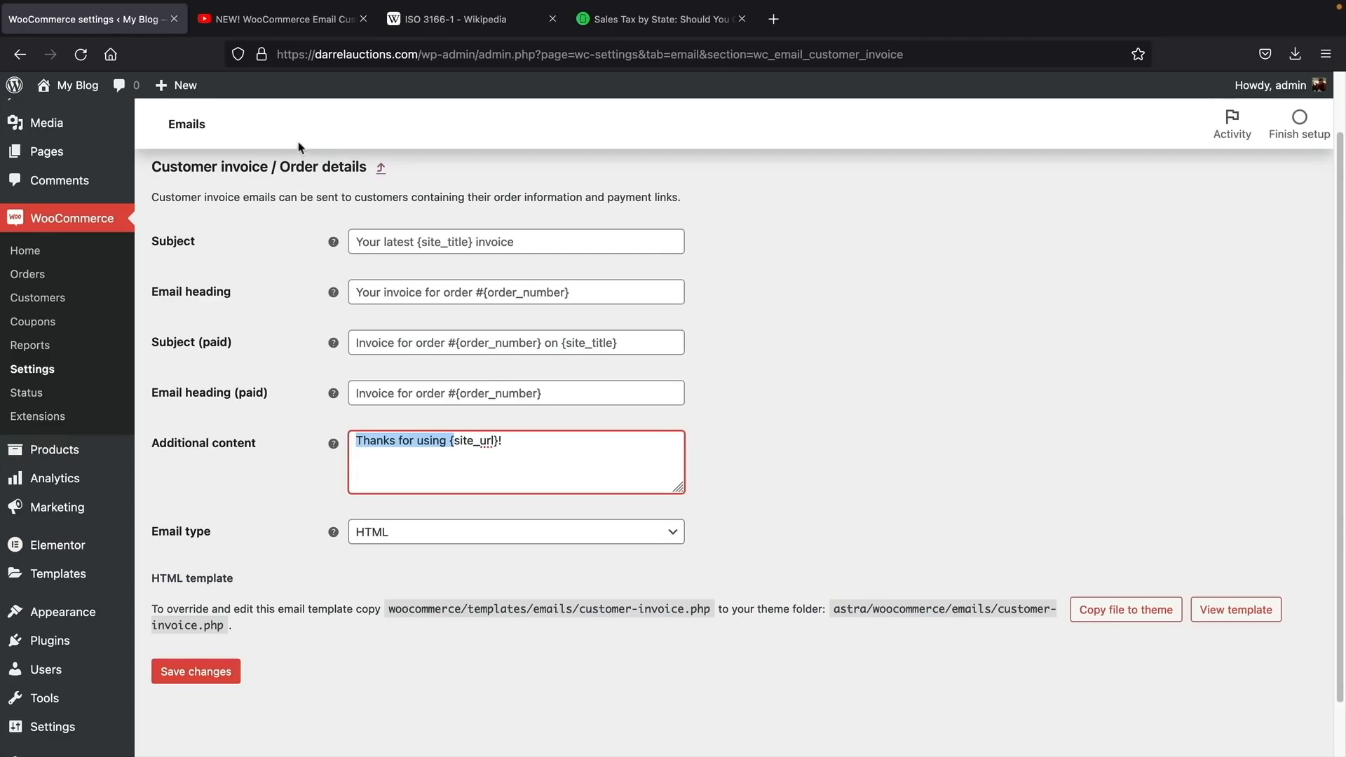
{"action": "left_click", "coordinate": [281, 19]}
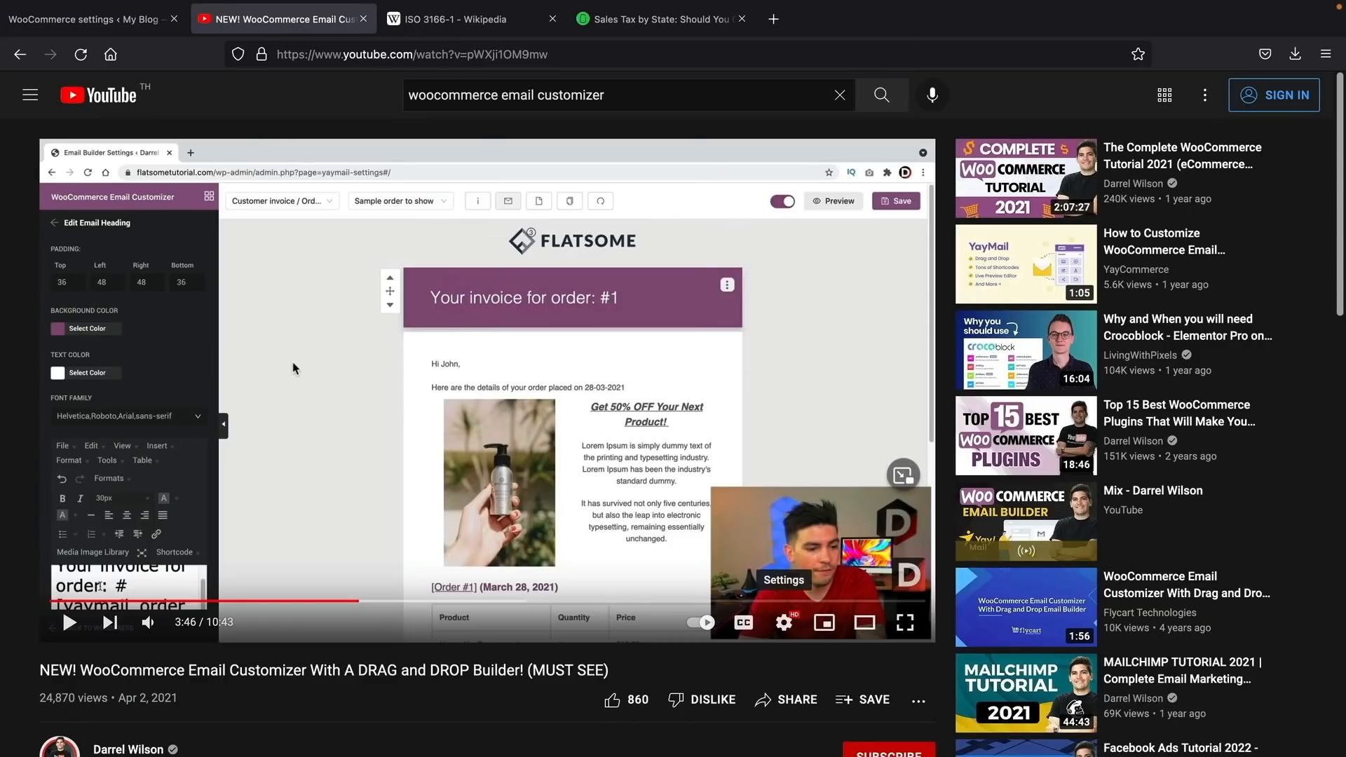
Play the email customizer tutorial, skip ahead to about 4:38, and pause at 4:42
{"action": "scroll", "coordinate": [292, 362], "scroll_direction": "down", "scroll_amount": 1}
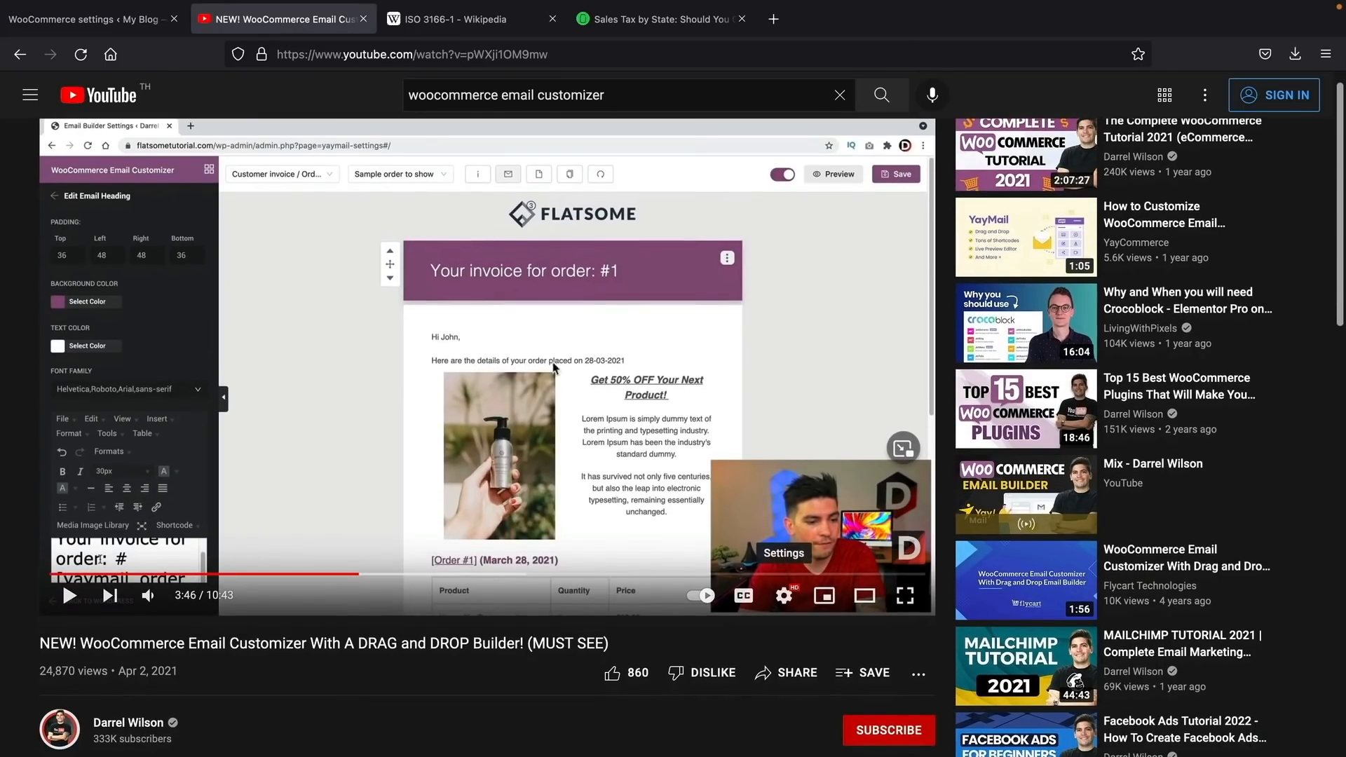
{"action": "left_click", "coordinate": [148, 595]}
{"action": "left_click", "coordinate": [69, 596]}
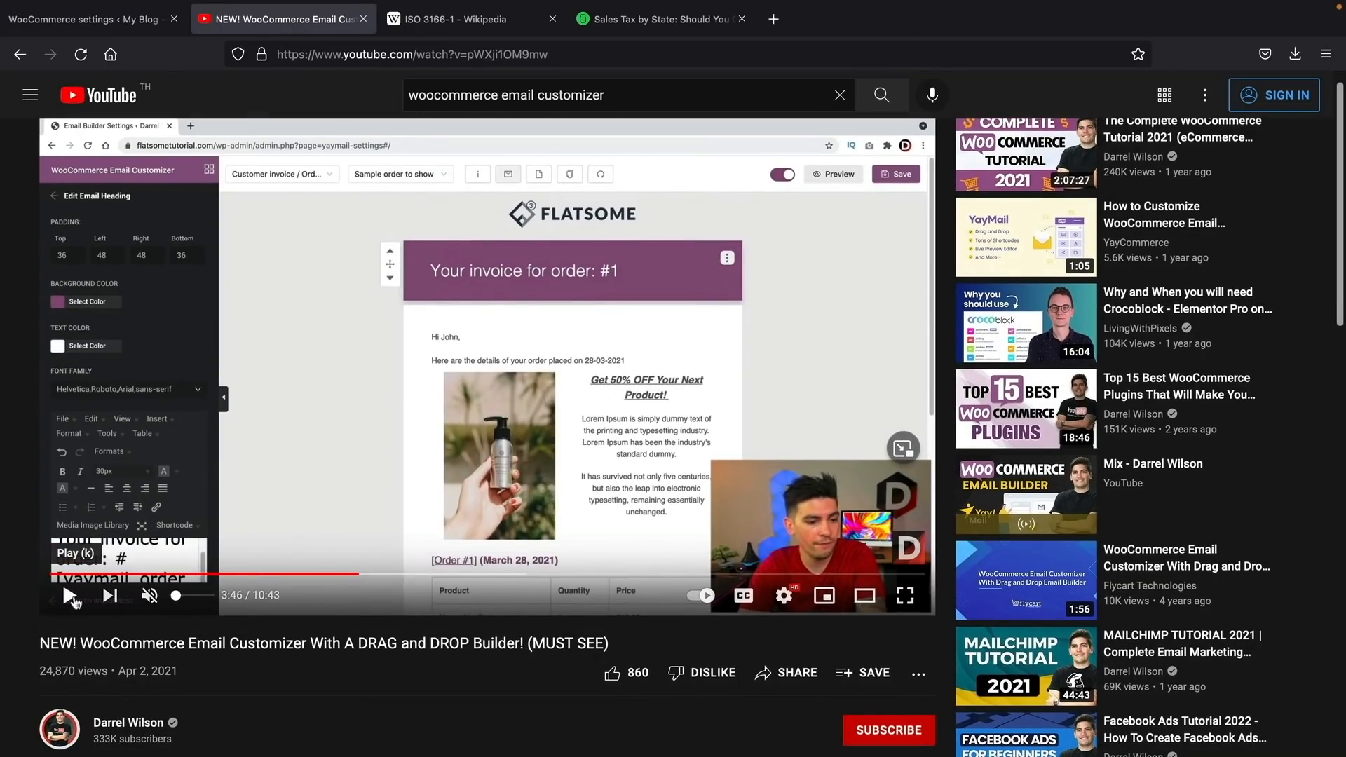
{"action": "left_click", "coordinate": [390, 574]}
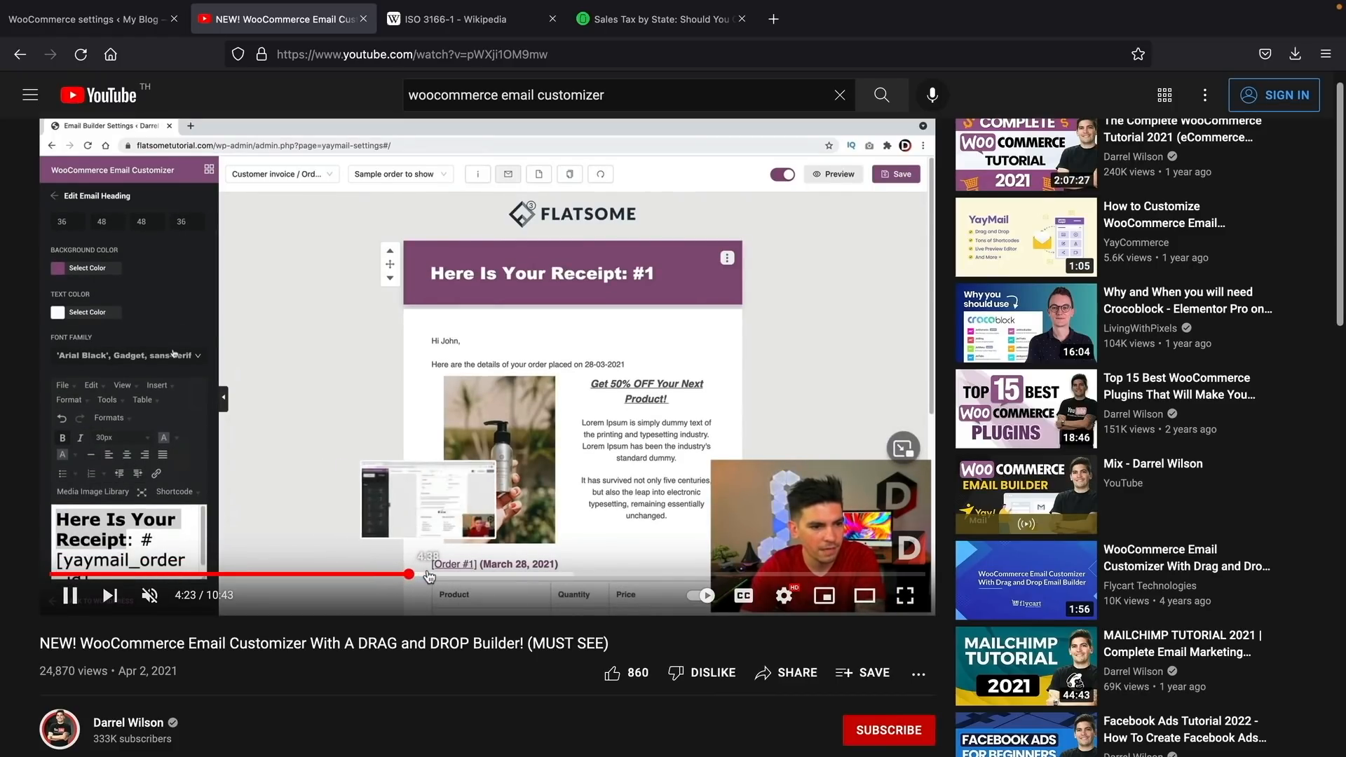
{"action": "left_click", "coordinate": [429, 574]}
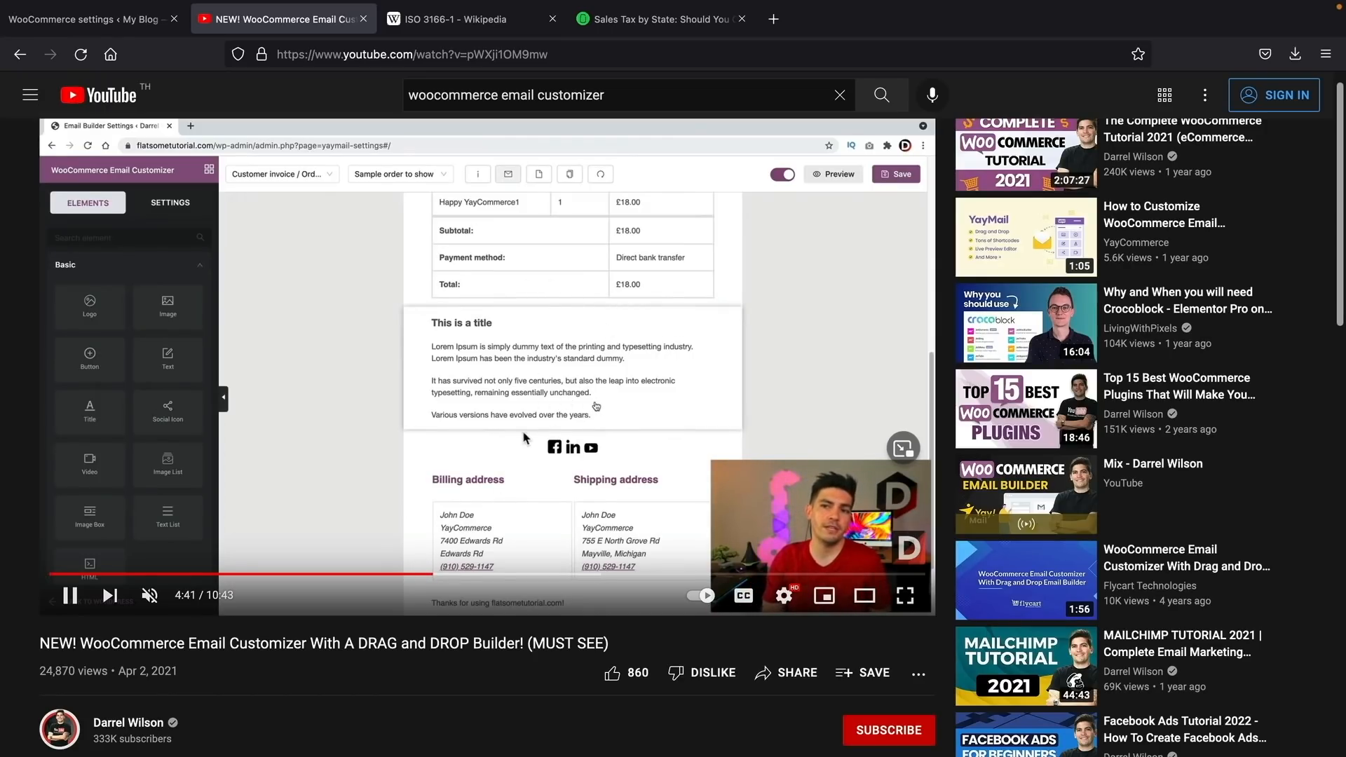
{"action": "left_click", "coordinate": [502, 395]}
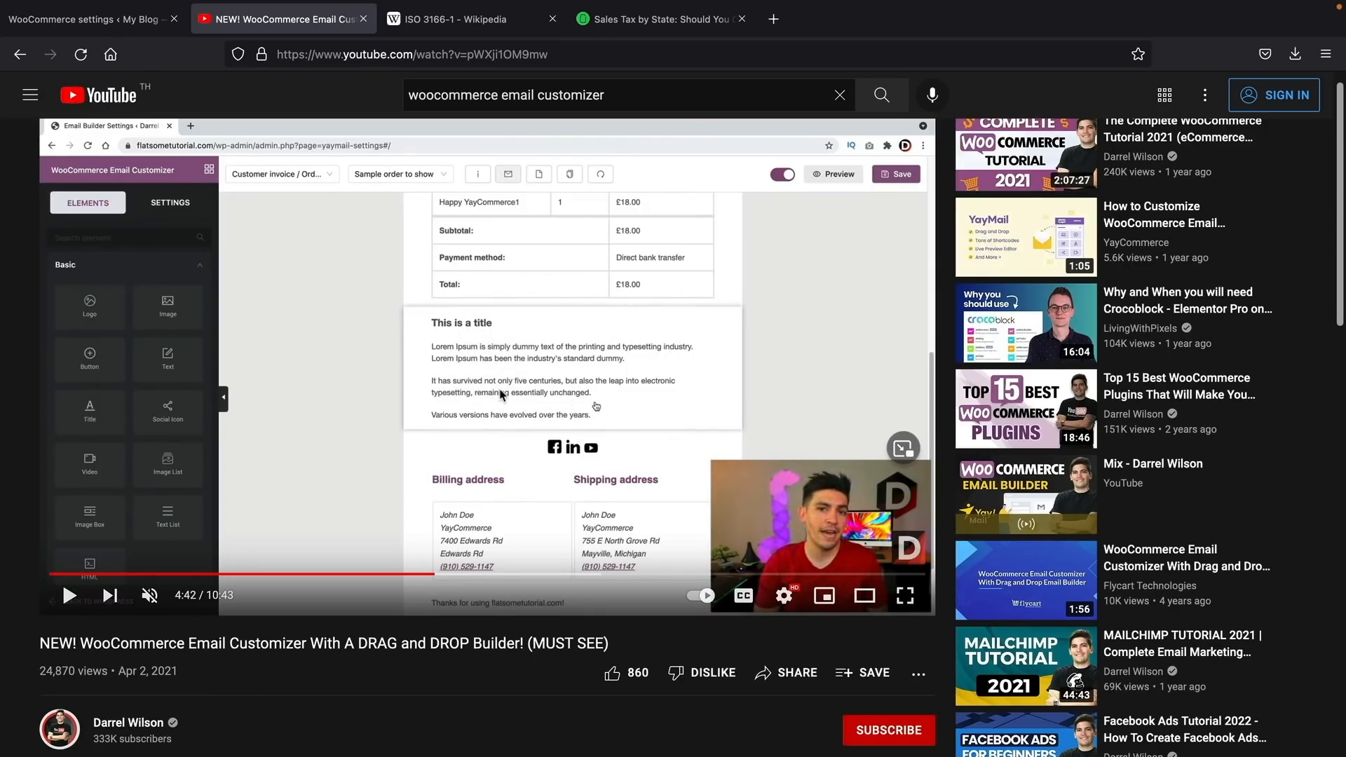
{"action": "left_click", "coordinate": [121, 21]}
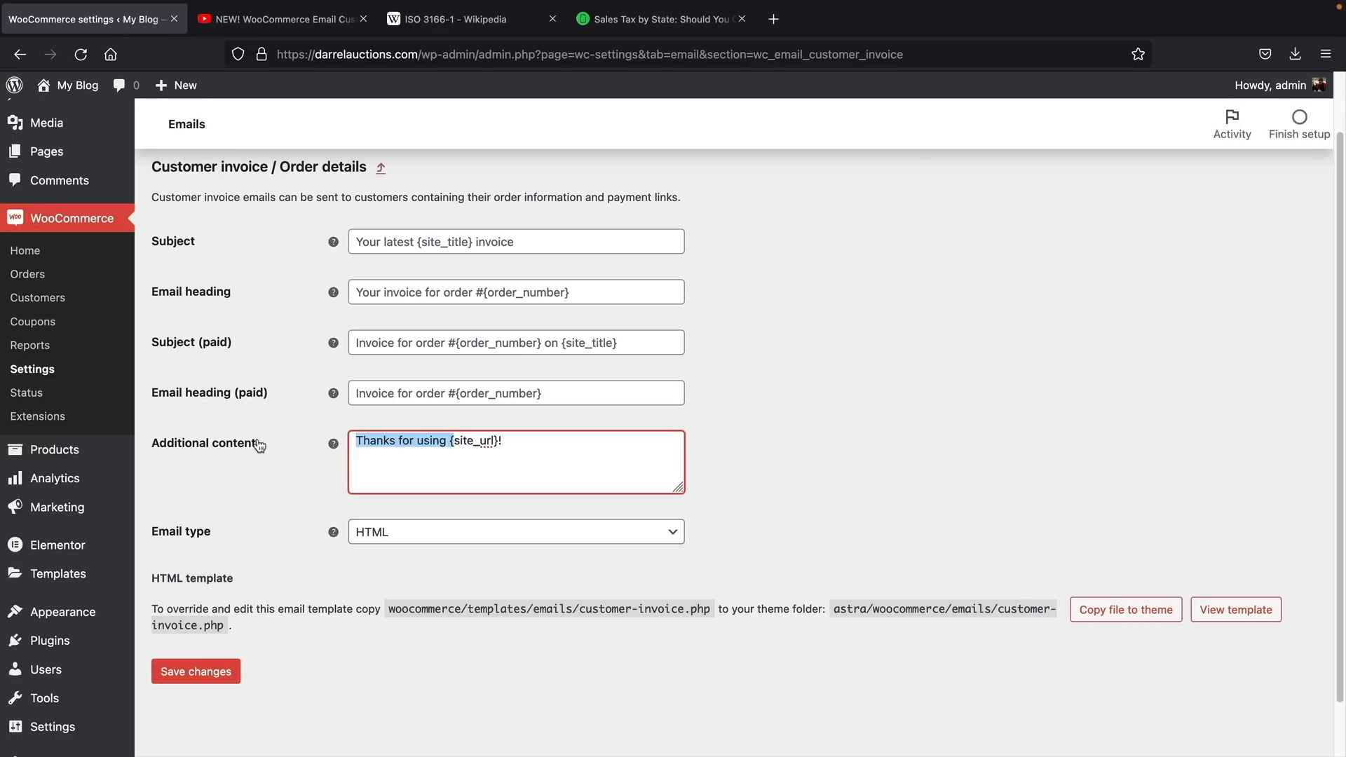
Scroll through the Customer invoice / Order details email settings and save them
{"action": "scroll", "coordinate": [281, 522], "scroll_direction": "up", "scroll_amount": 2}
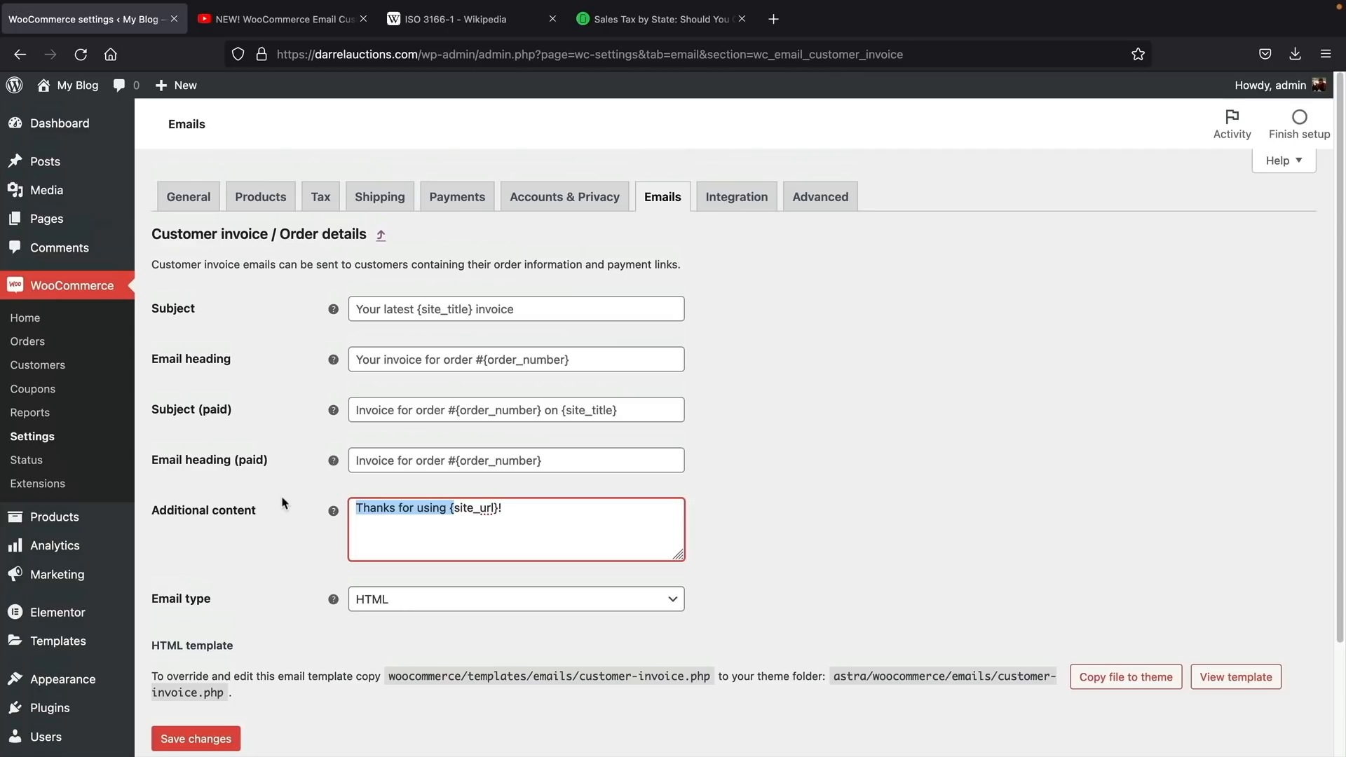
{"action": "scroll", "coordinate": [348, 474], "scroll_direction": "down", "scroll_amount": 1}
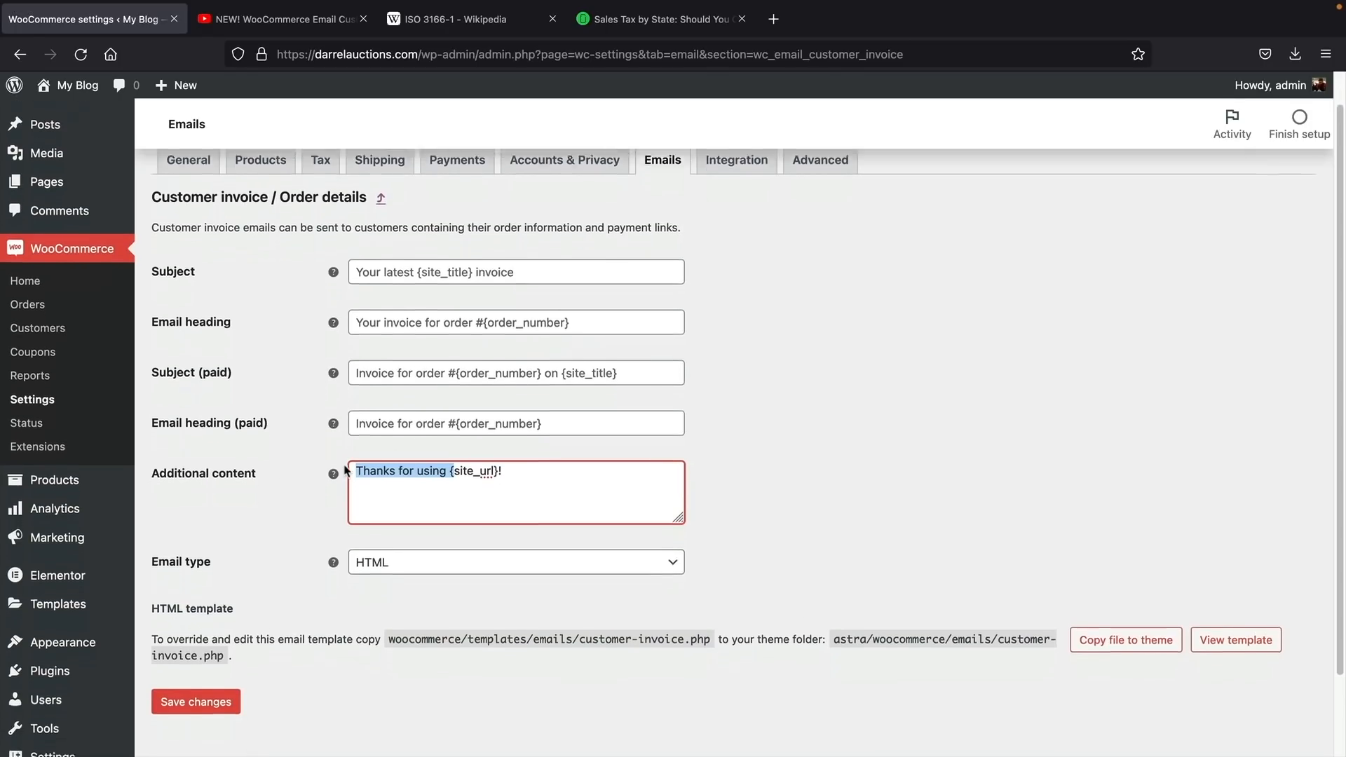
{"action": "left_click", "coordinate": [194, 674]}
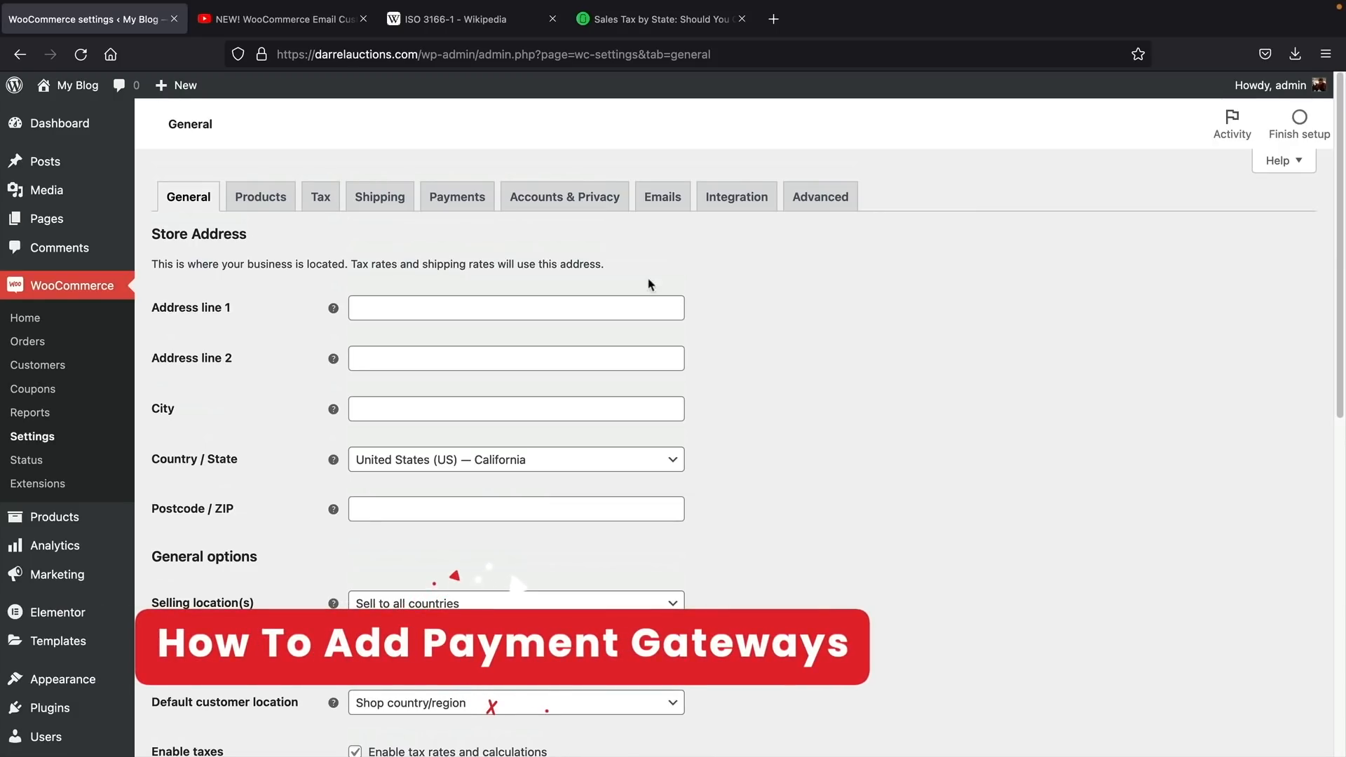
Open WooCommerce's Payments settings and review the offline methods and the recommended Stripe and PayPal options
{"action": "left_click", "coordinate": [454, 202]}
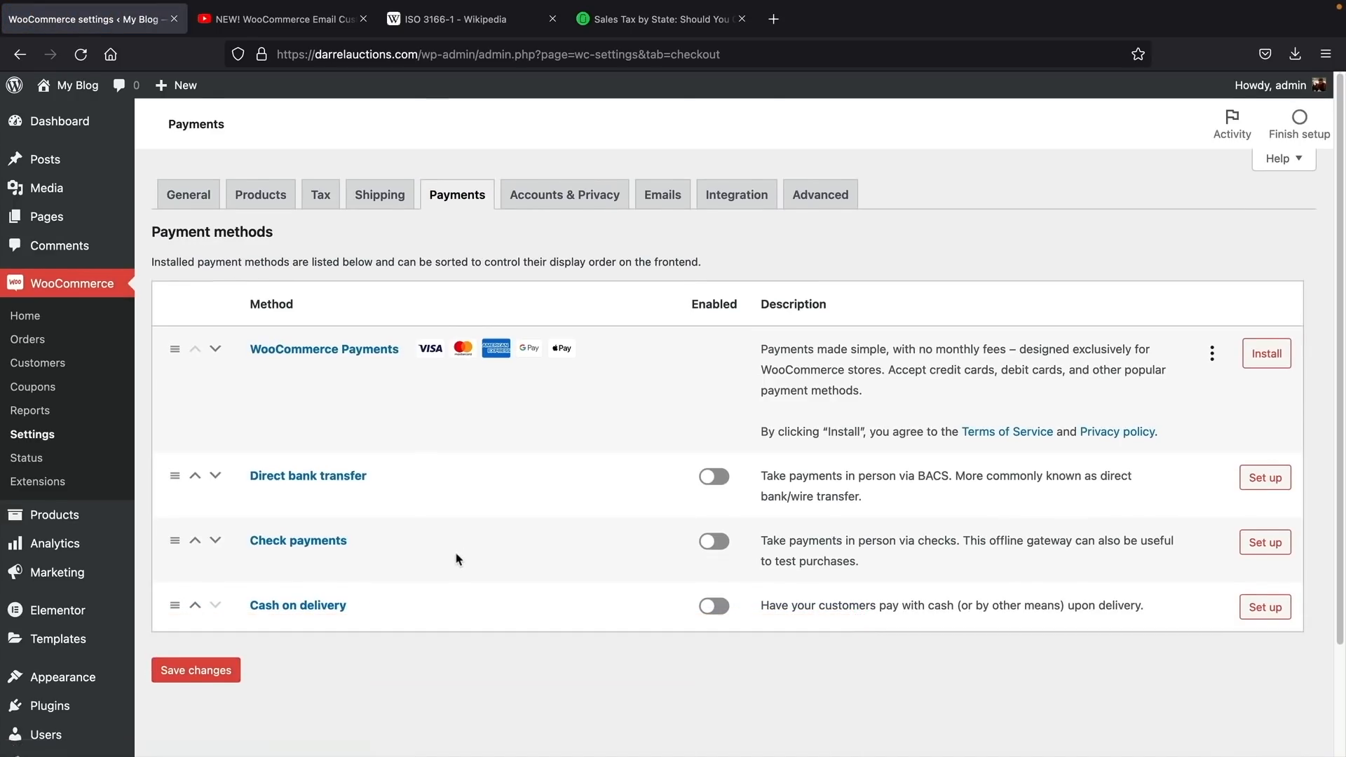
{"action": "scroll", "coordinate": [455, 559], "scroll_direction": "down", "scroll_amount": 4}
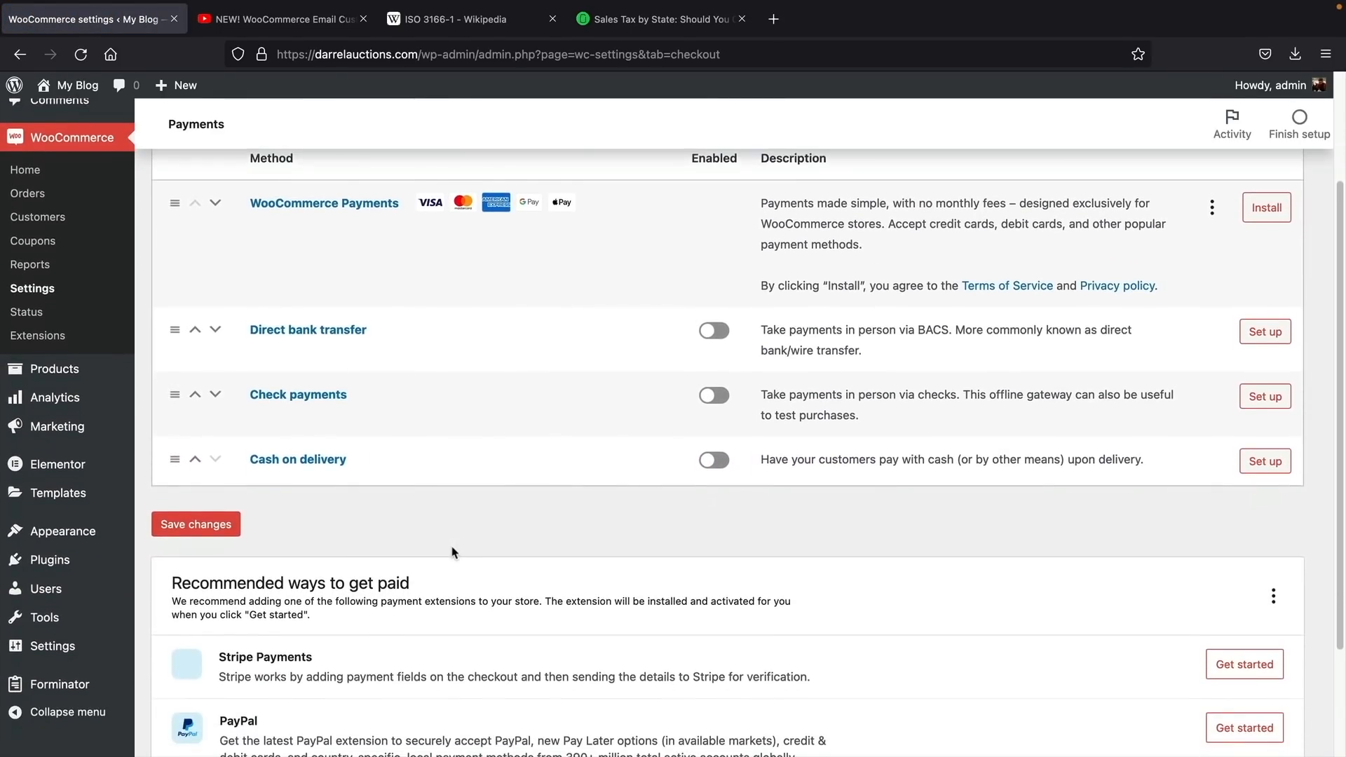
{"action": "scroll", "coordinate": [454, 553], "scroll_direction": "down", "scroll_amount": 4}
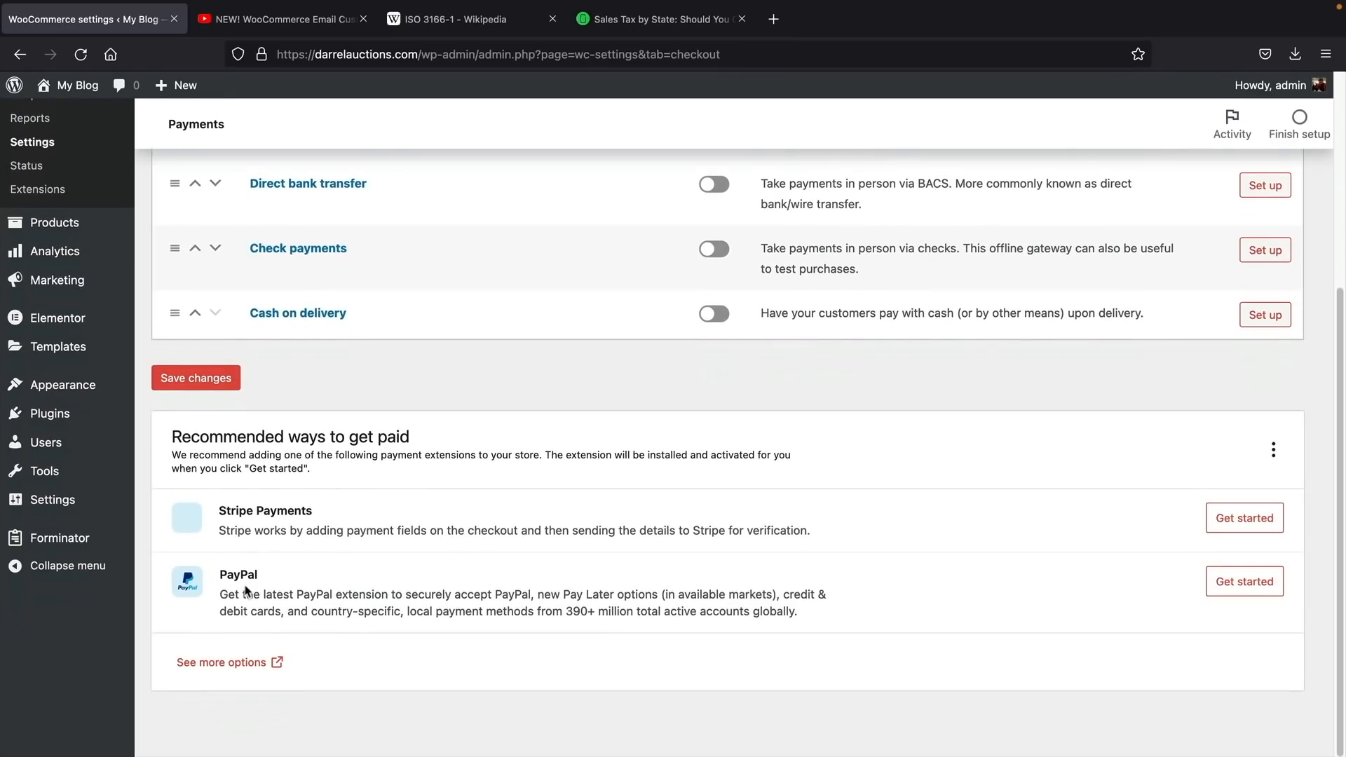
{"action": "scroll", "coordinate": [298, 509], "scroll_direction": "up", "scroll_amount": 2}
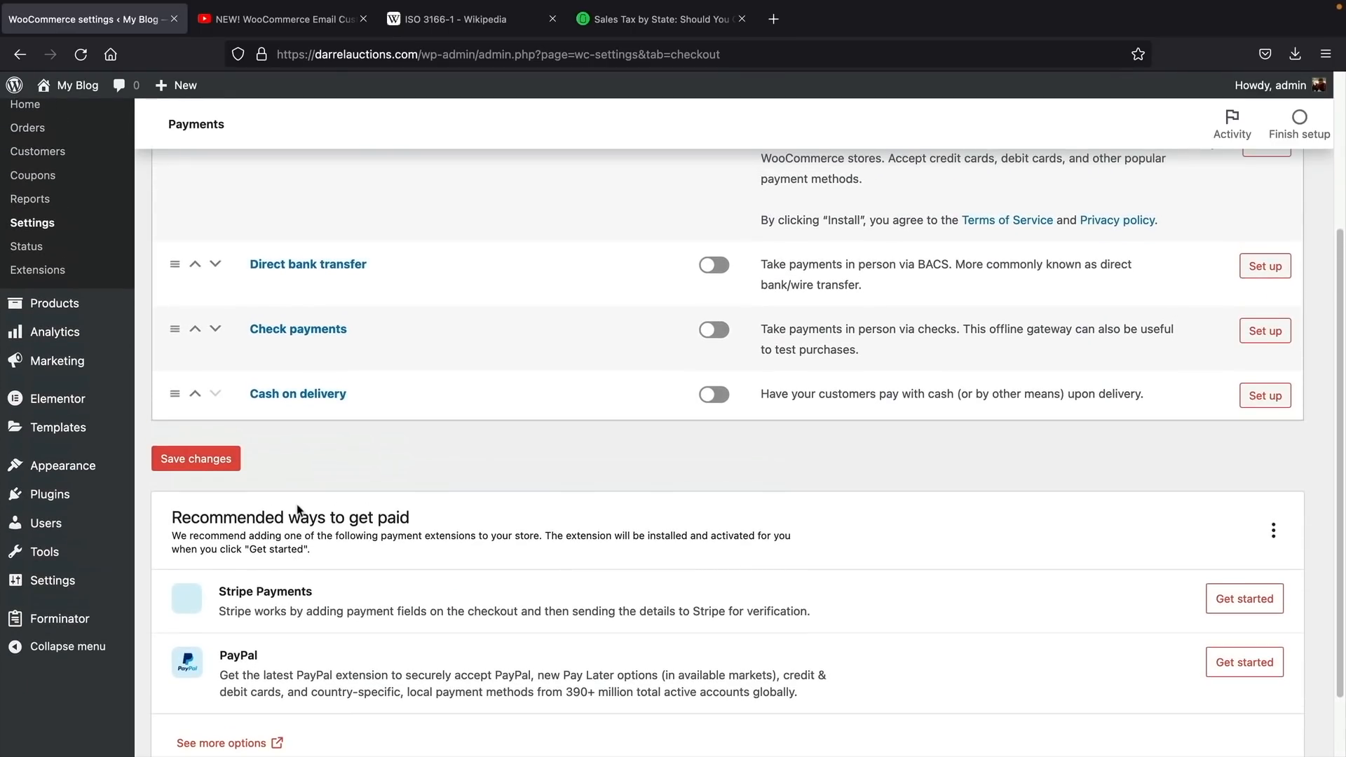
{"action": "mouse_move", "coordinate": [45, 500]}
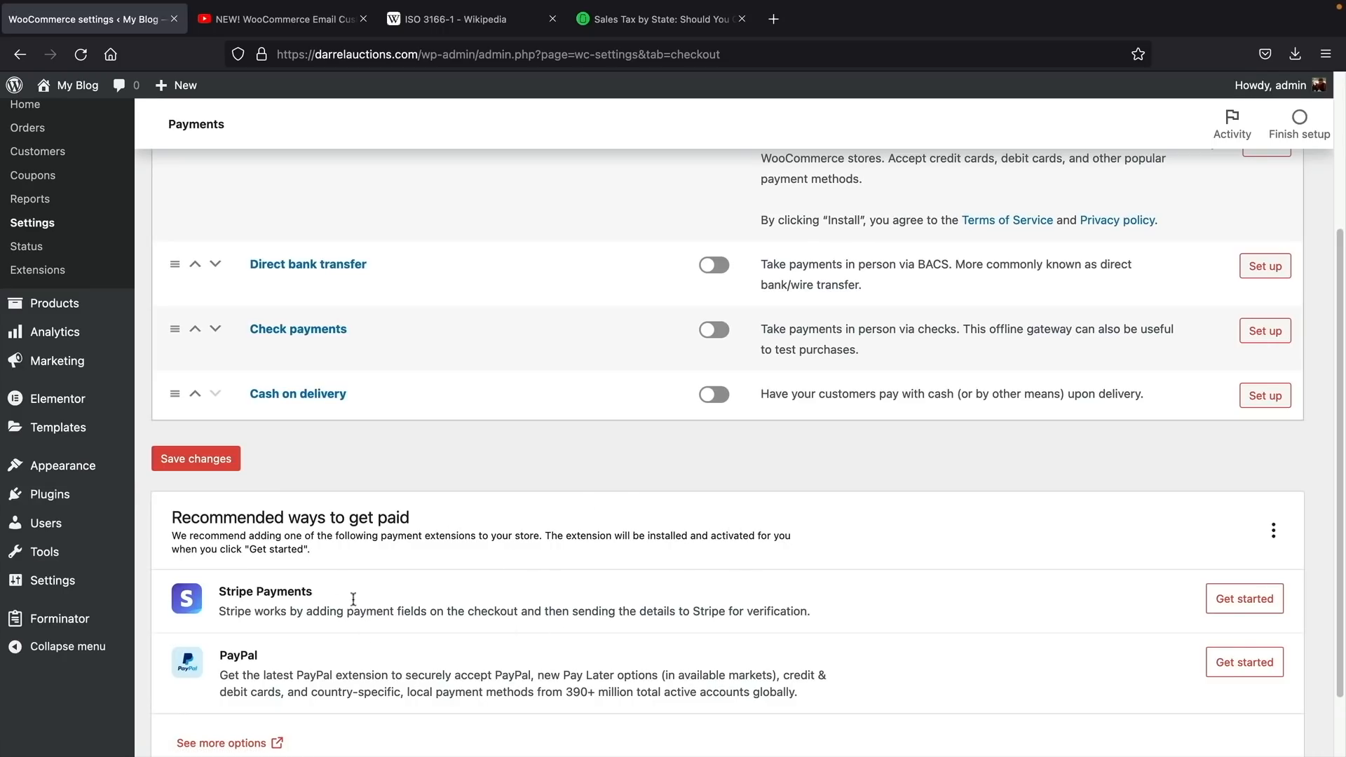
Search plugins for 'stripe', then install and activate WooCommerce Stripe Payment Gateway
{"action": "mouse_move", "coordinate": [140, 499]}
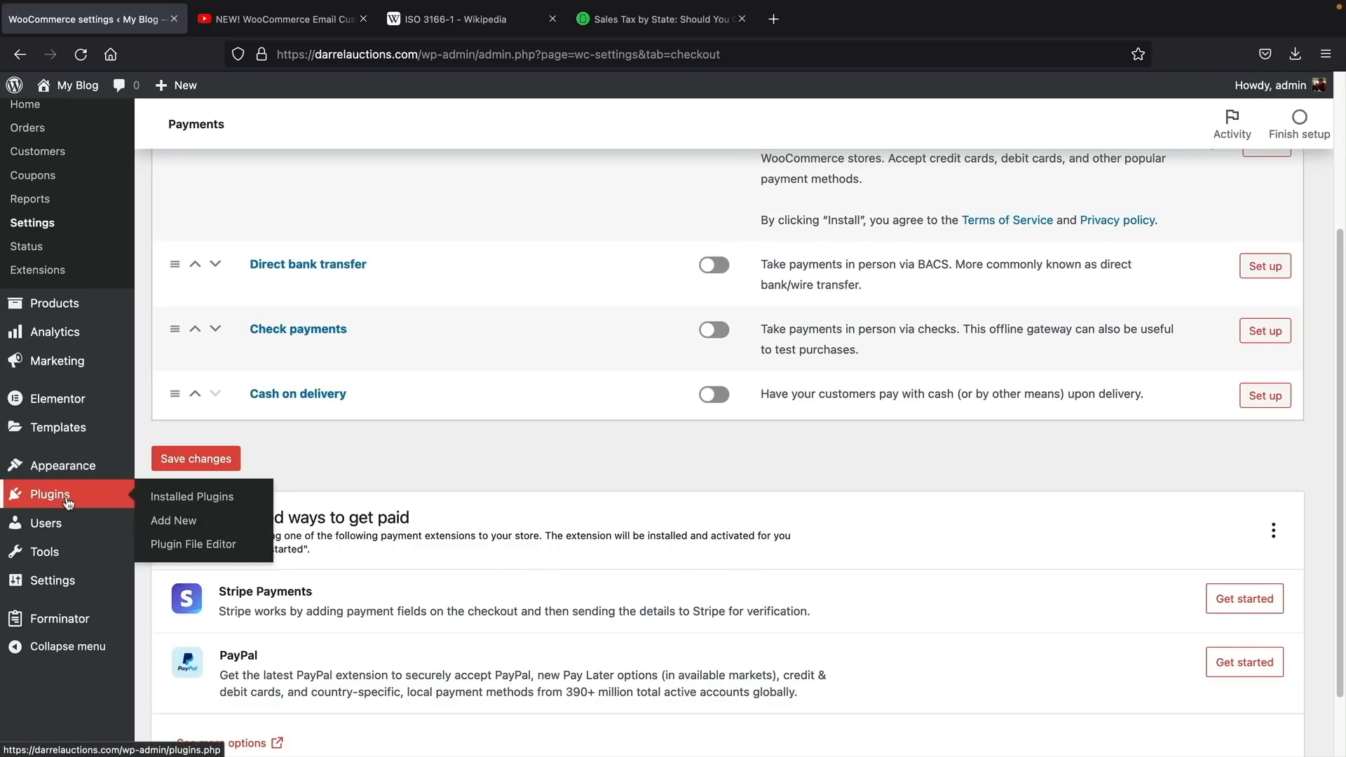
{"action": "left_click", "coordinate": [178, 526]}
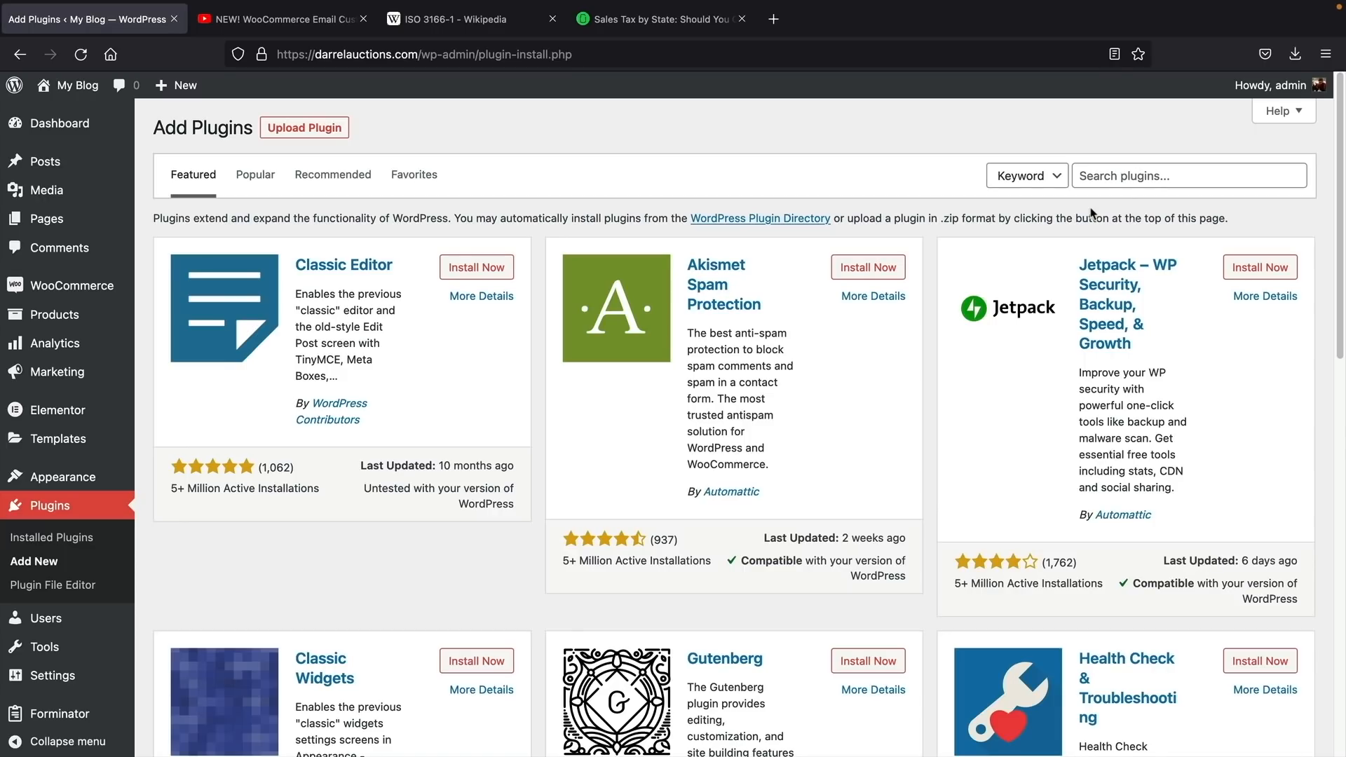
{"action": "left_click", "coordinate": [1097, 176]}
{"action": "type", "text": "stripe"}
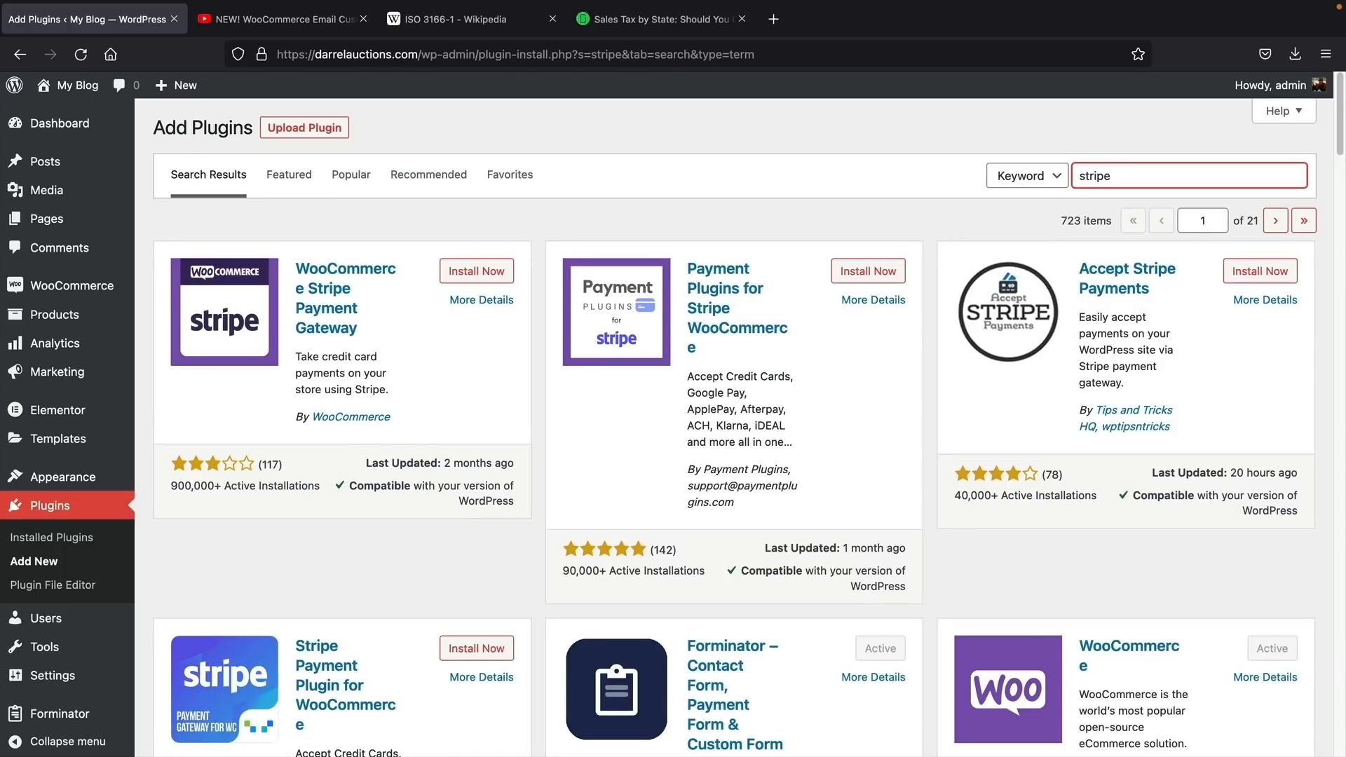
{"action": "left_click", "coordinate": [476, 276]}
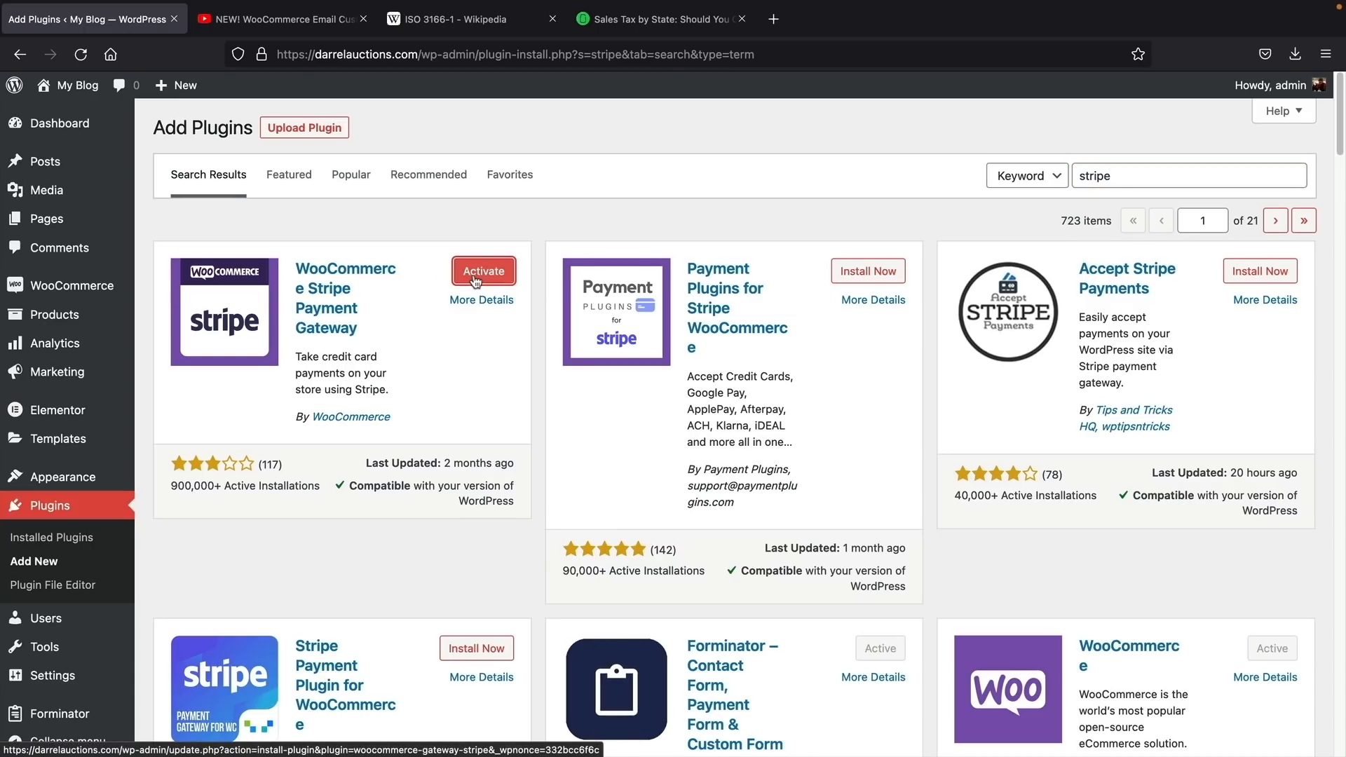
{"action": "left_click", "coordinate": [489, 278]}
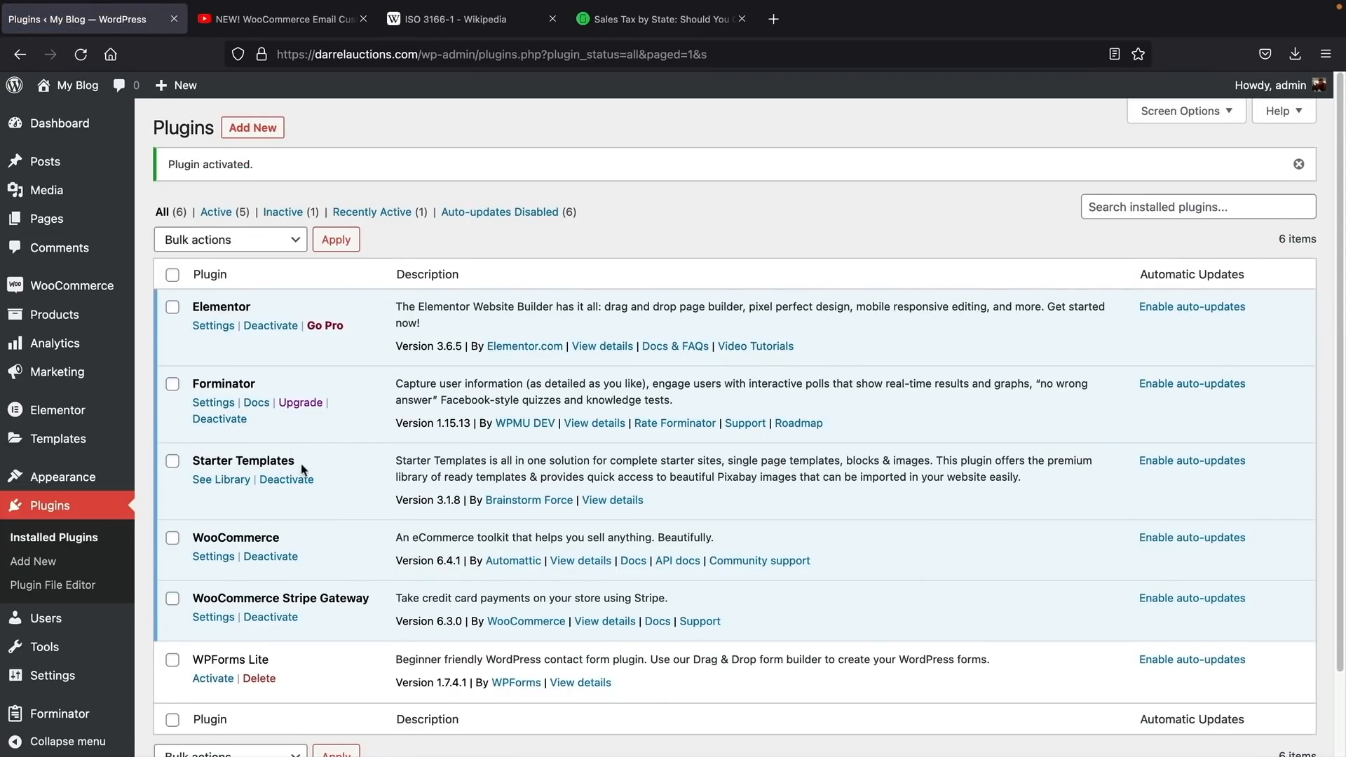
Search plugins for 'paypal', install and activate WooCommerce PayPal Payments, then return to Add Plugins
{"action": "left_click", "coordinate": [51, 568]}
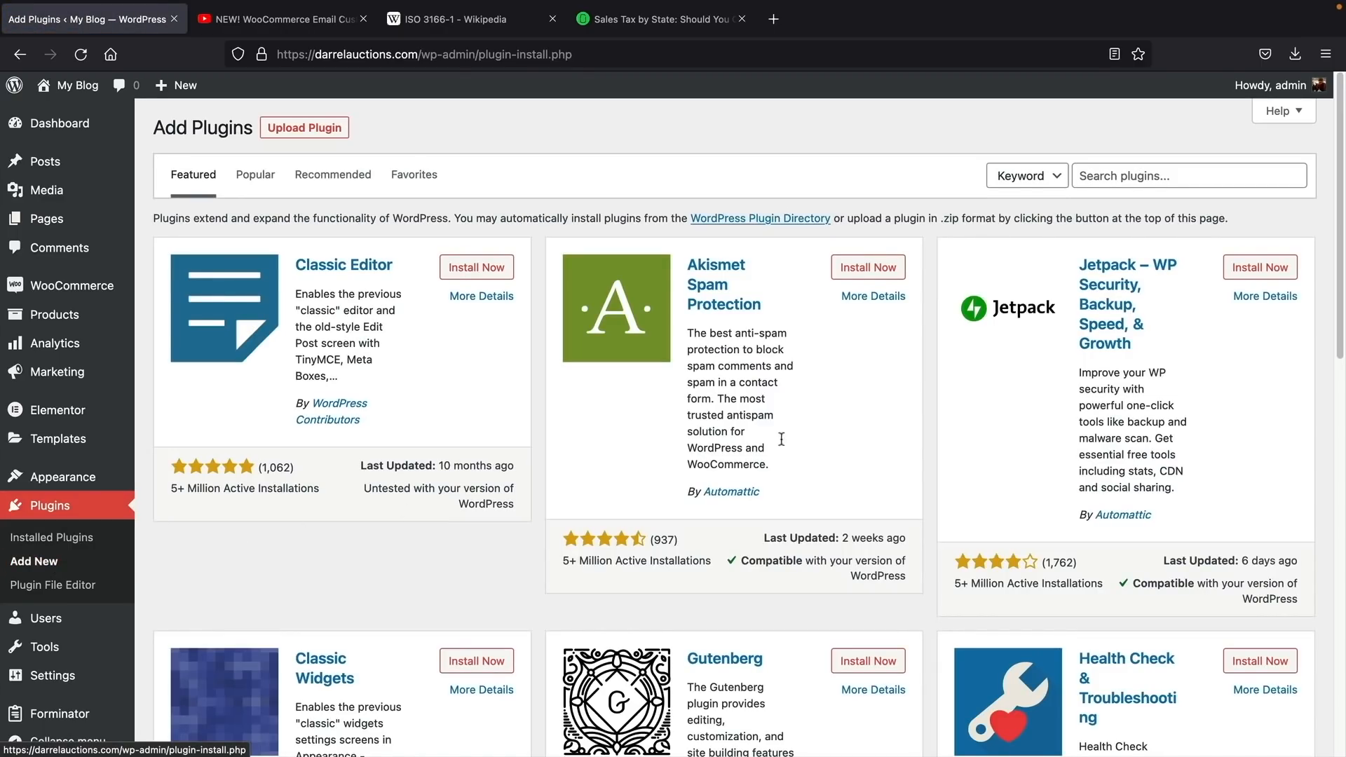
{"action": "left_click", "coordinate": [1174, 184]}
{"action": "type", "text": "paypal"}
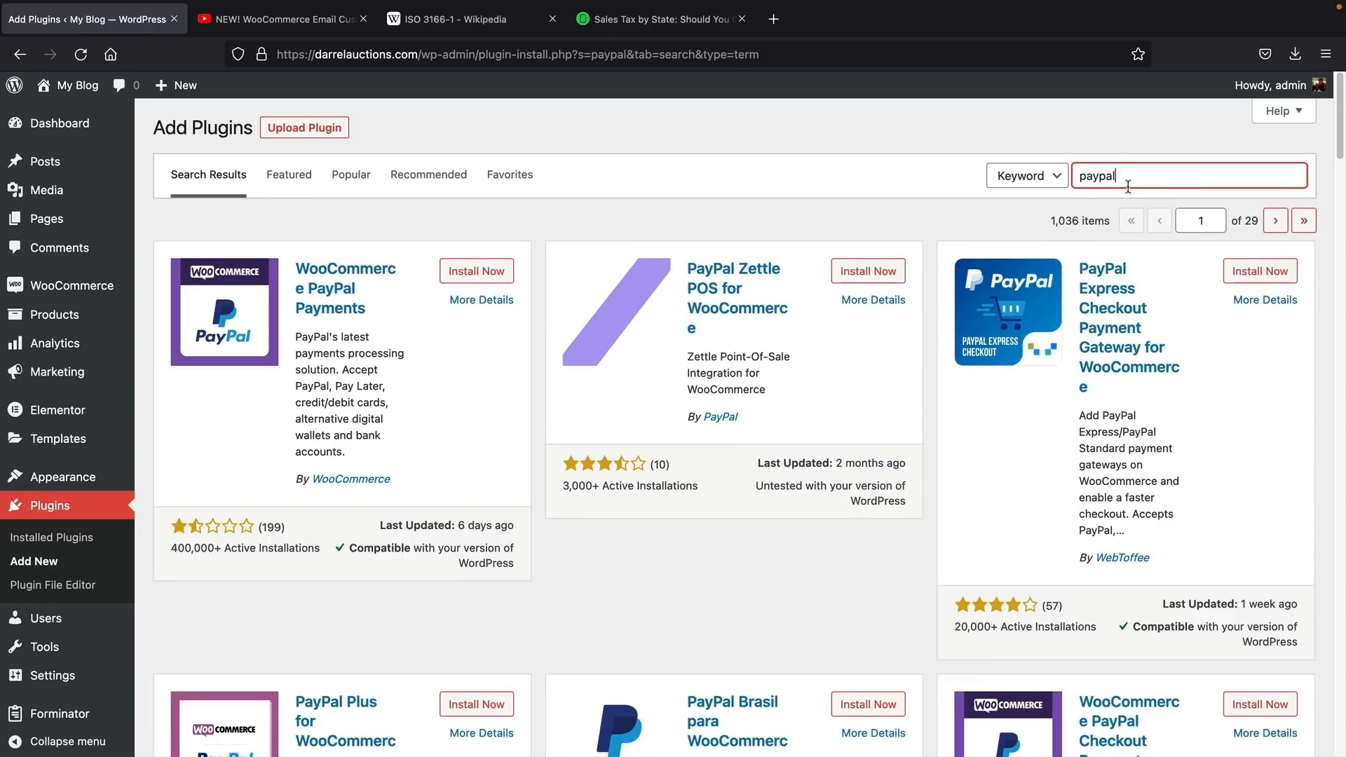
{"action": "left_click", "coordinate": [486, 278]}
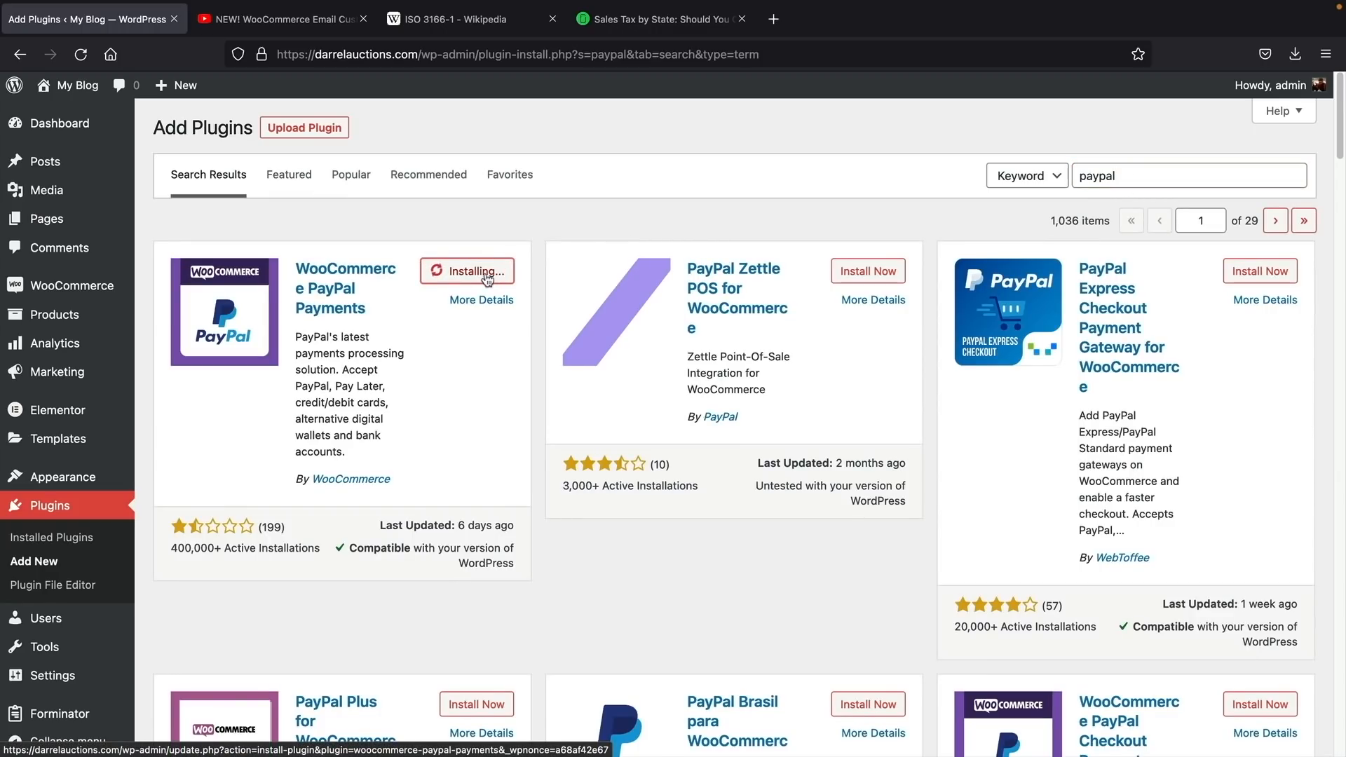
{"action": "left_click", "coordinate": [483, 272]}
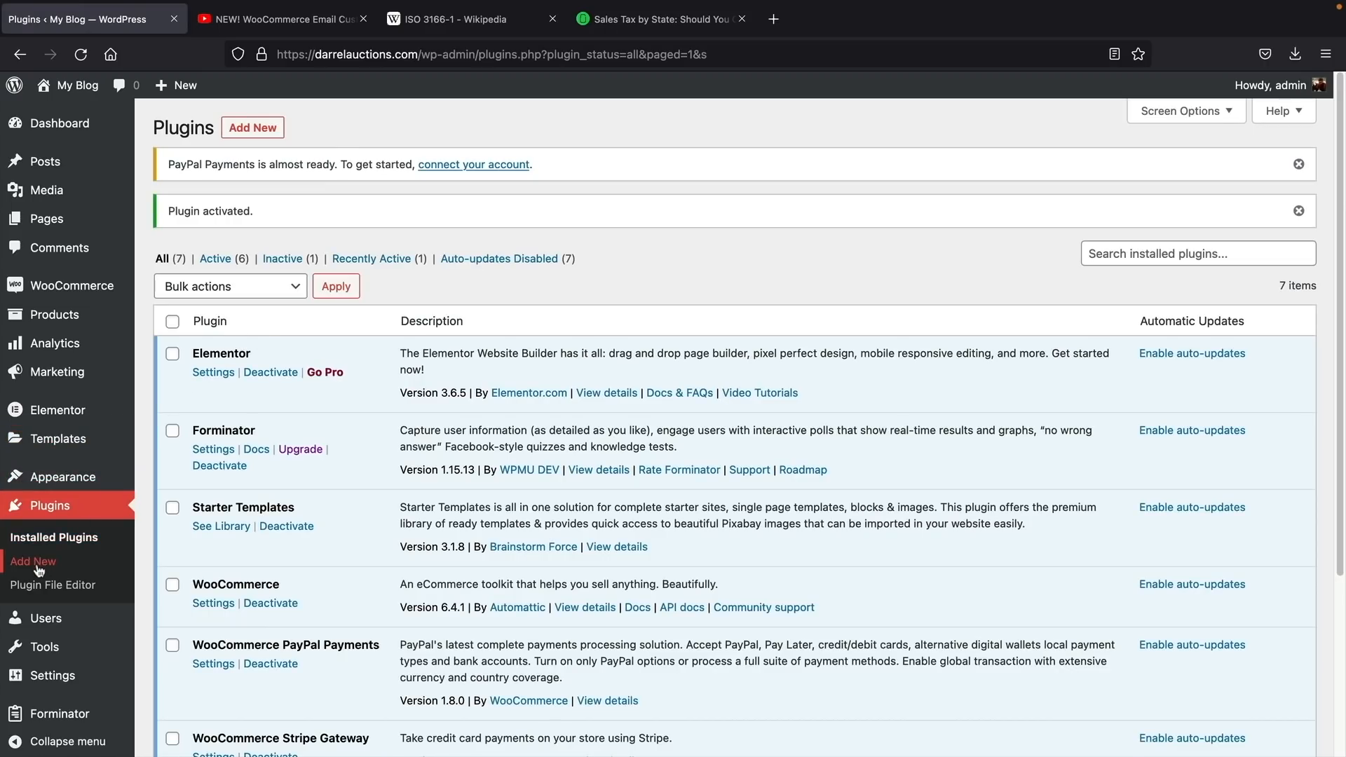
{"action": "left_click", "coordinate": [39, 566]}
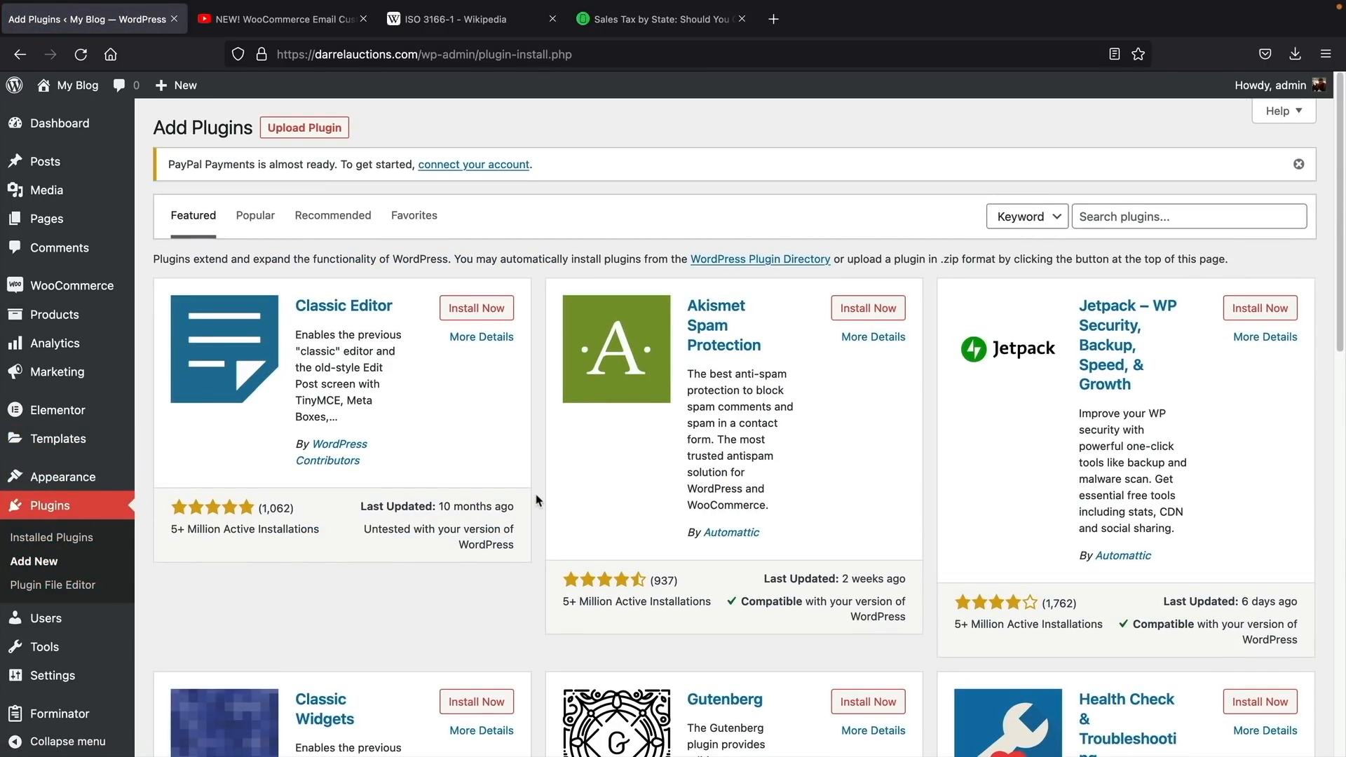
Search plugins for 'mercado' and review the Mercado Pago plugin's details
{"action": "left_click", "coordinate": [1167, 218]}
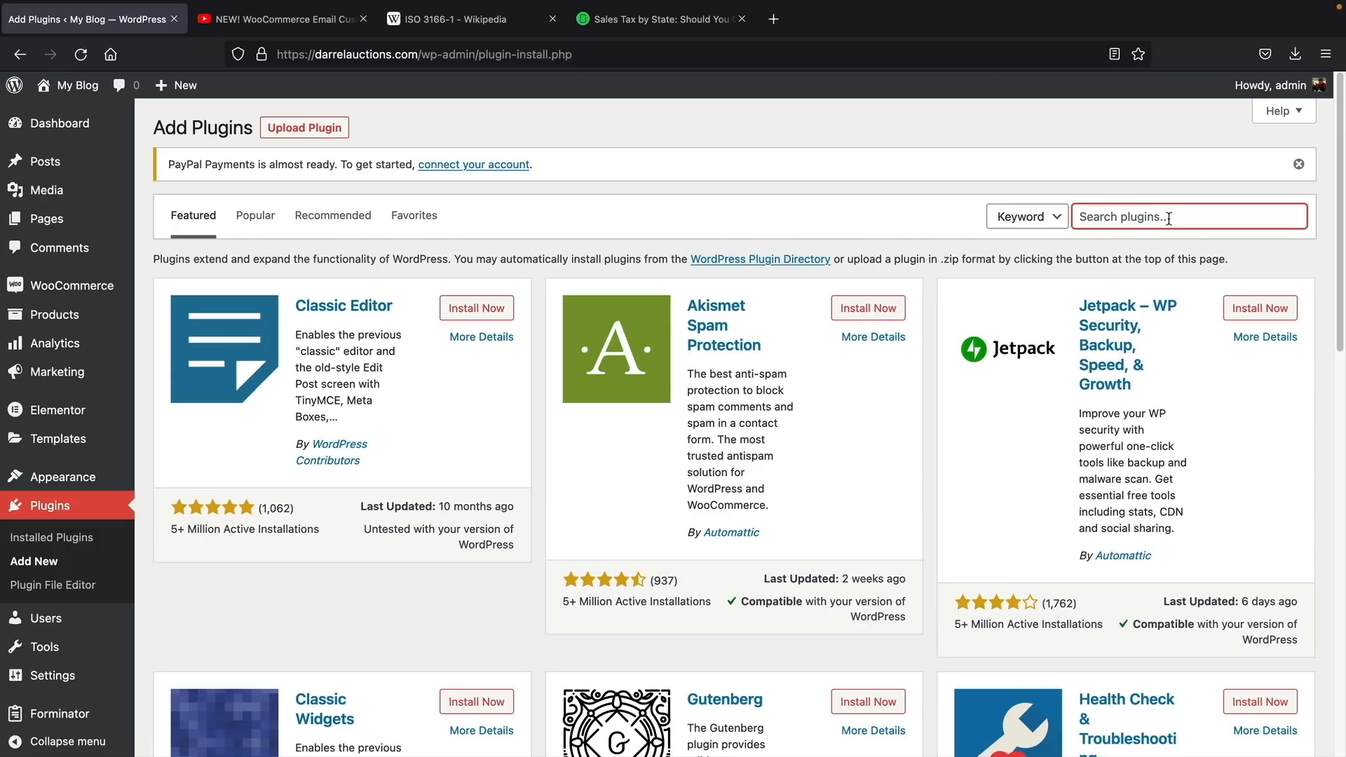
{"action": "type", "text": "mercado"}
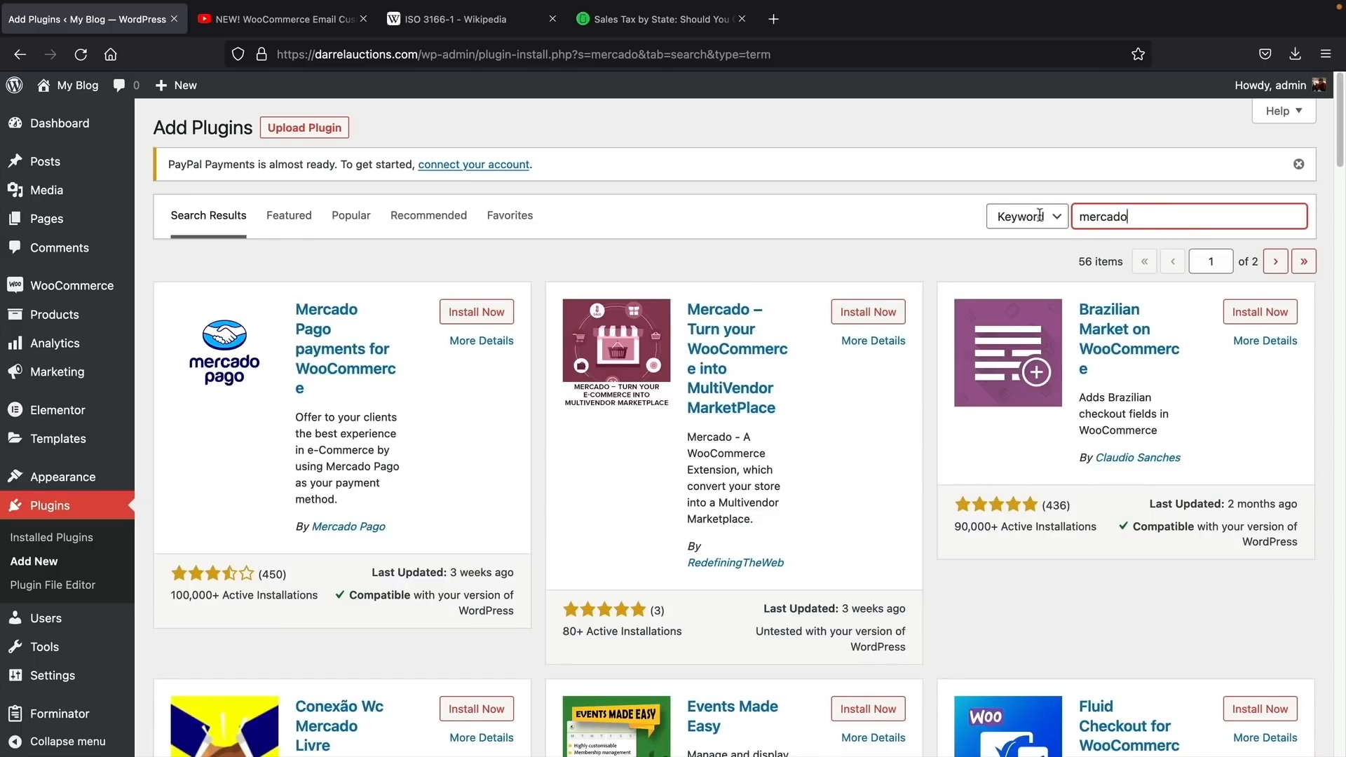
{"action": "left_click", "coordinate": [328, 353]}
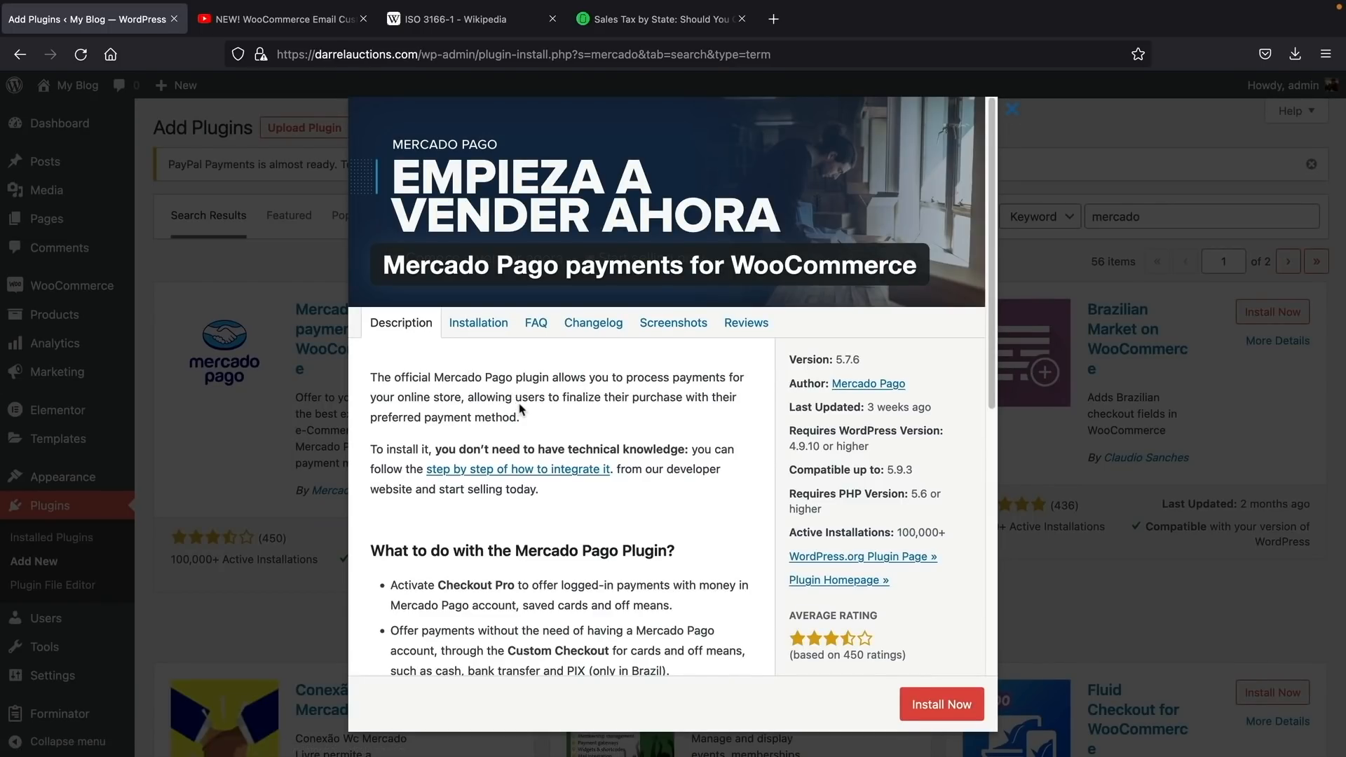
{"action": "scroll", "coordinate": [520, 408], "scroll_direction": "down", "scroll_amount": 4}
{"action": "scroll", "coordinate": [519, 422], "scroll_direction": "up", "scroll_amount": 4}
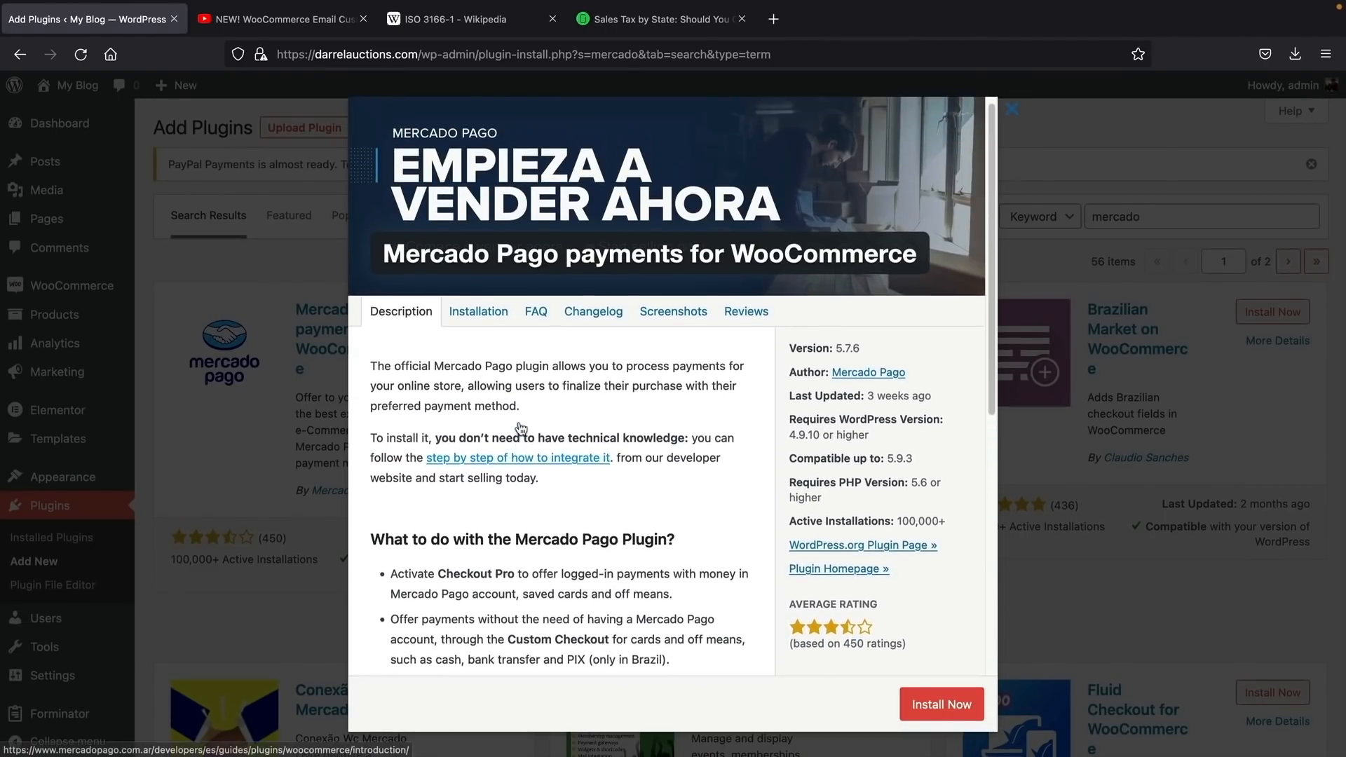
{"action": "left_click", "coordinate": [318, 267]}
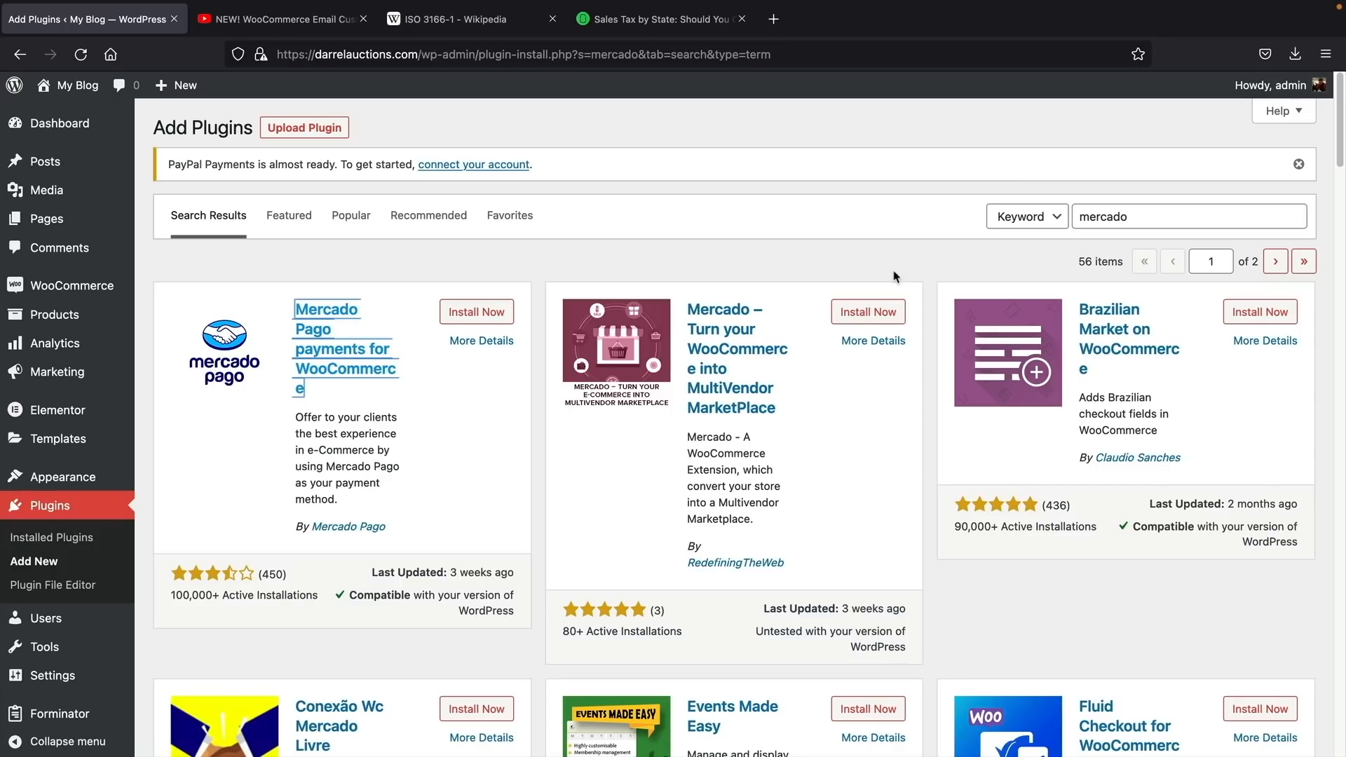
Replace the plugin search term with 'paystack'
{"action": "left_click", "coordinate": [1102, 216]}
{"action": "double_click", "coordinate": [1102, 217]}
{"action": "type", "text": "paystack"}
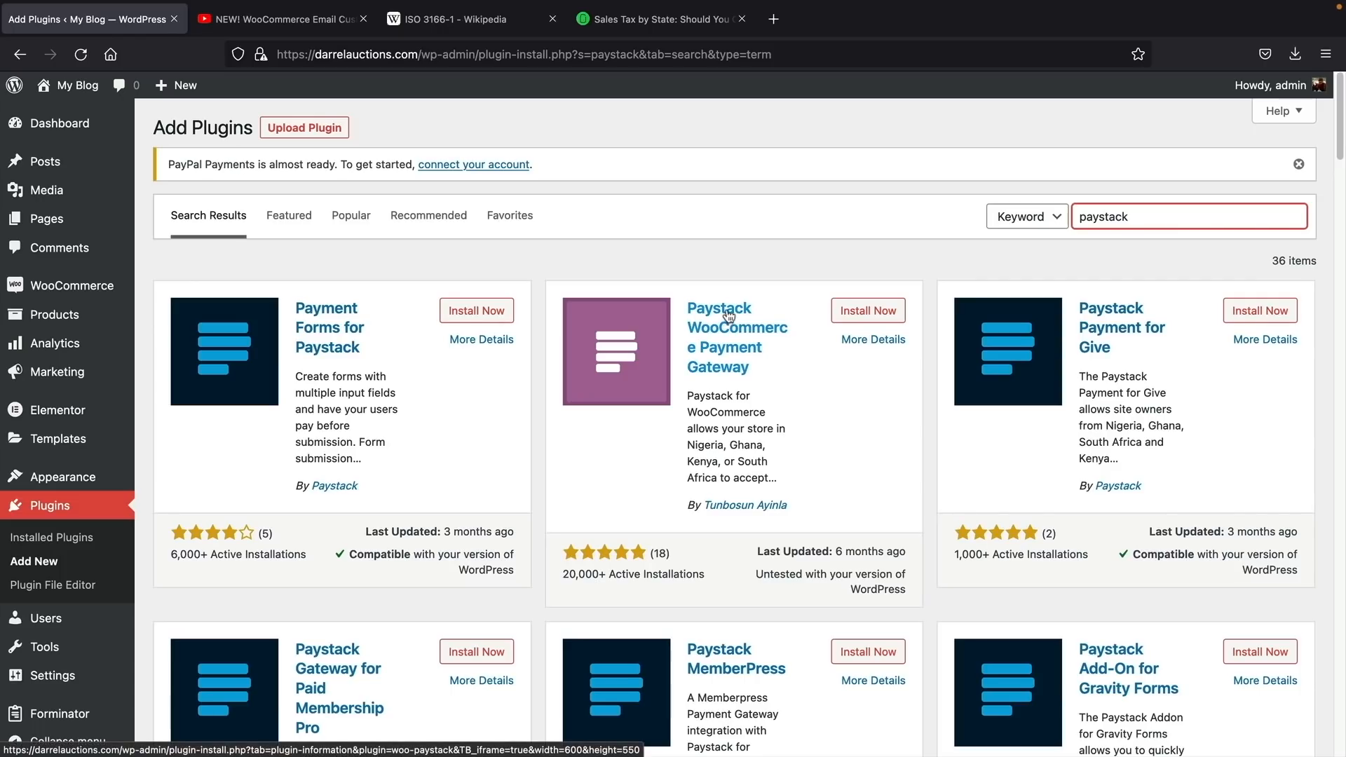
Open the Paystack WooCommerce gateway details, then search plugins for 'myfatoorah'
{"action": "left_click", "coordinate": [721, 346]}
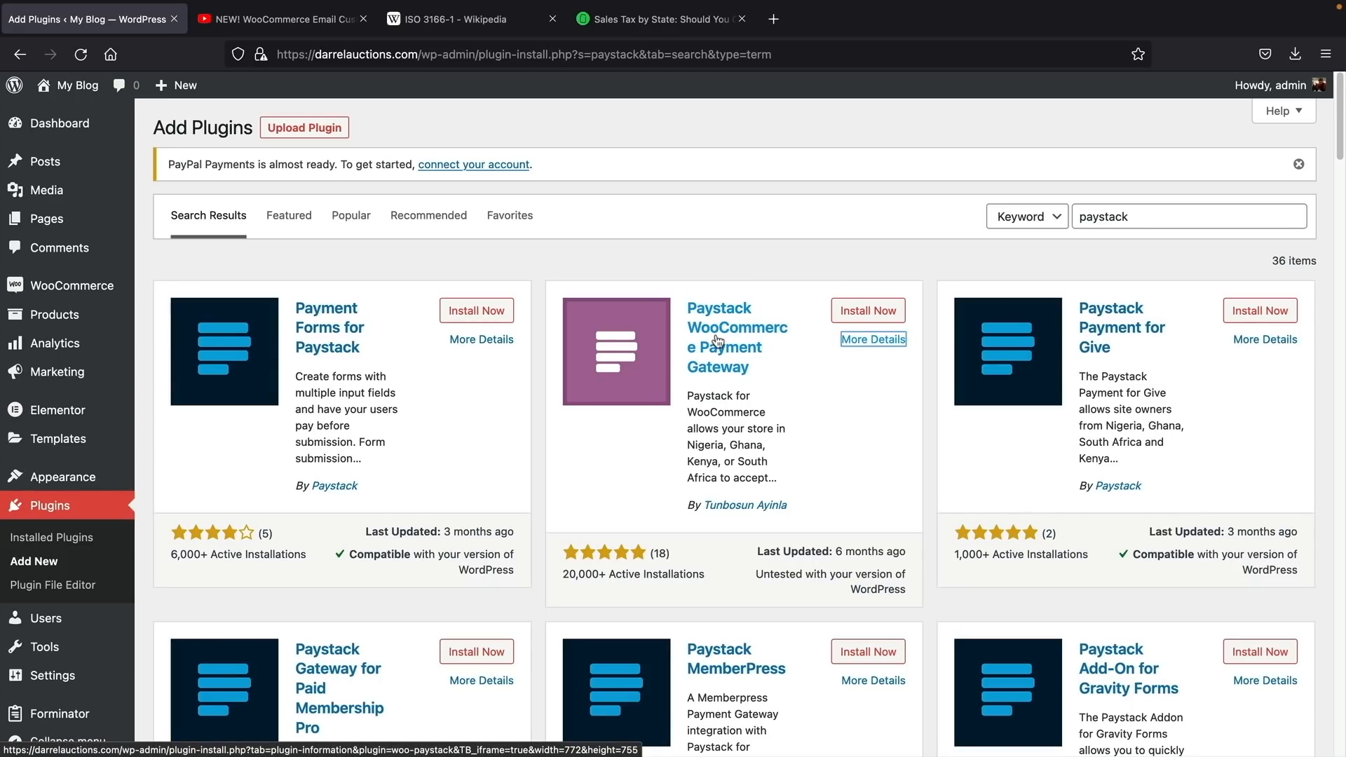
{"action": "double_click", "coordinate": [1136, 218]}
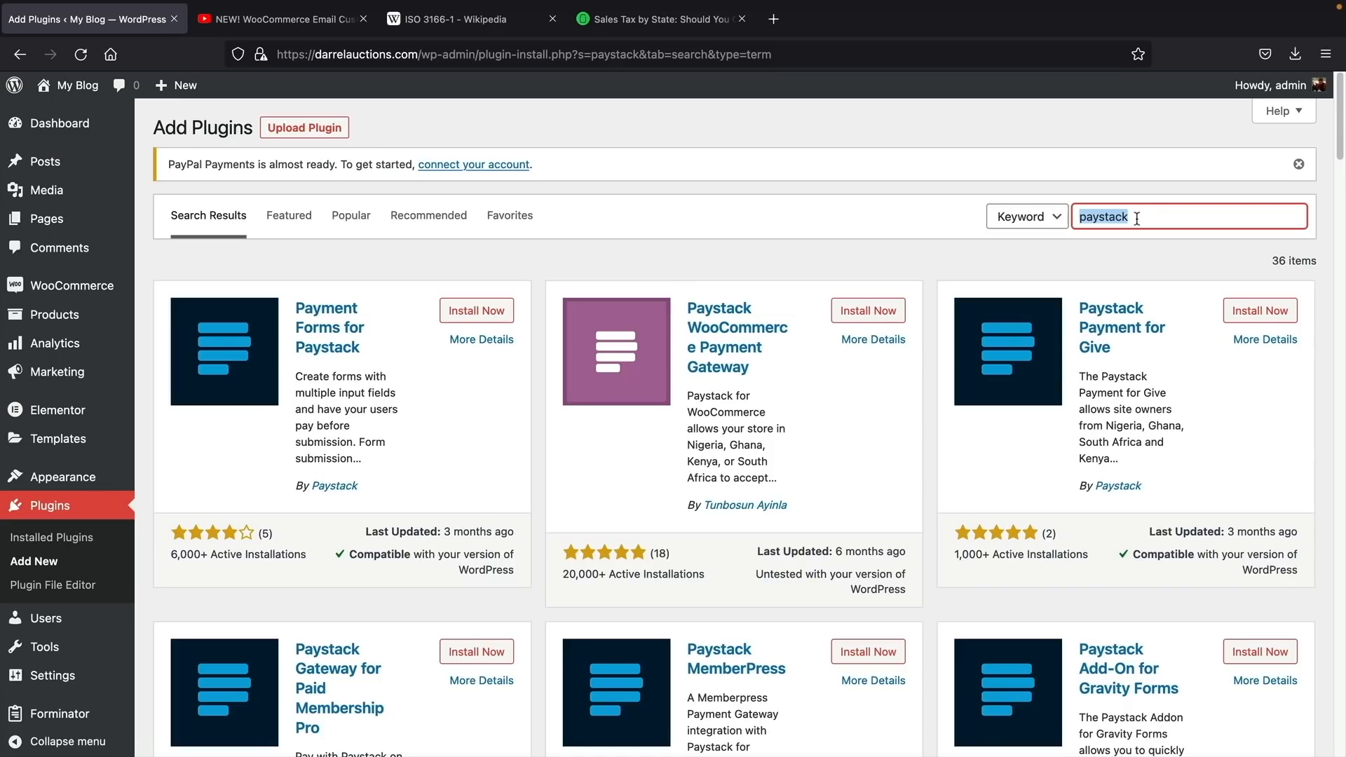
{"action": "type", "text": "myfatoorah"}
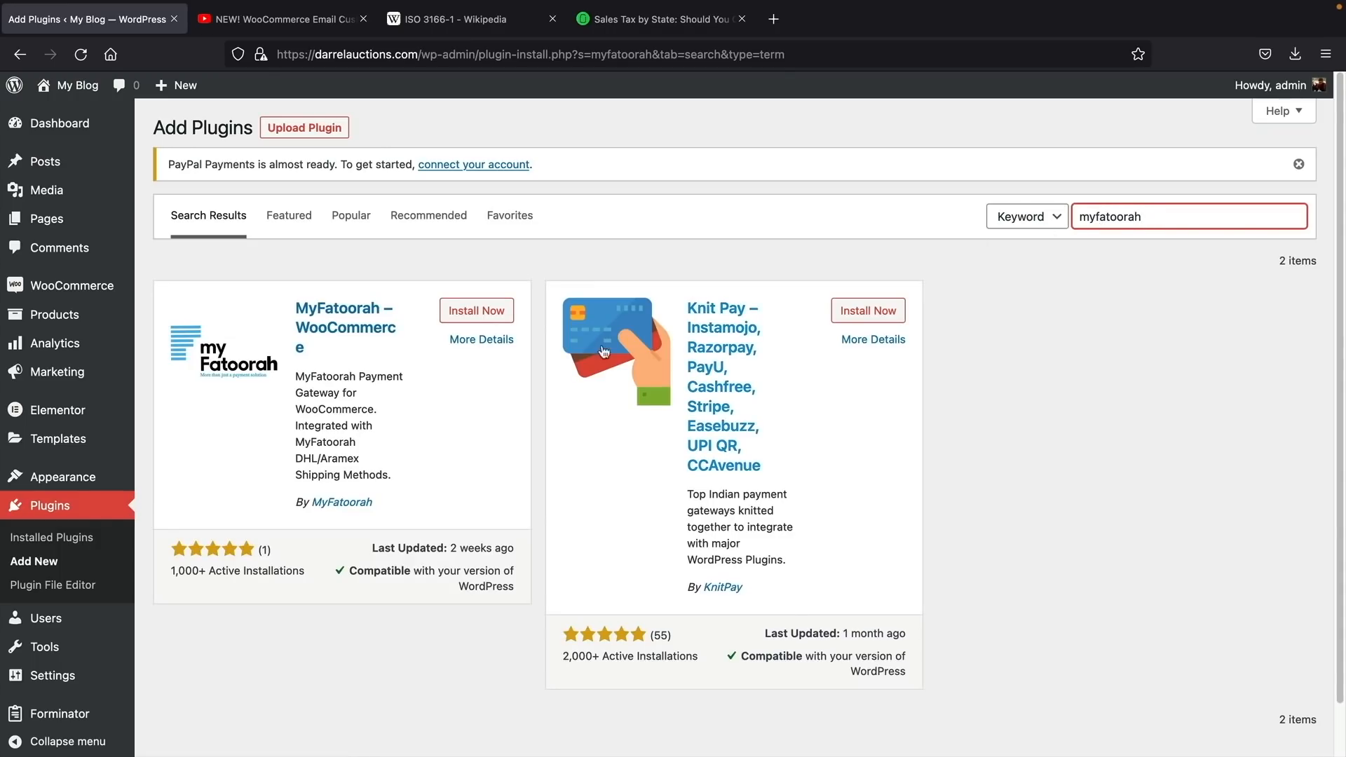
Read the MyFatoorah – WooCommerce plugin details and close them to return to results
{"action": "left_click", "coordinate": [319, 331]}
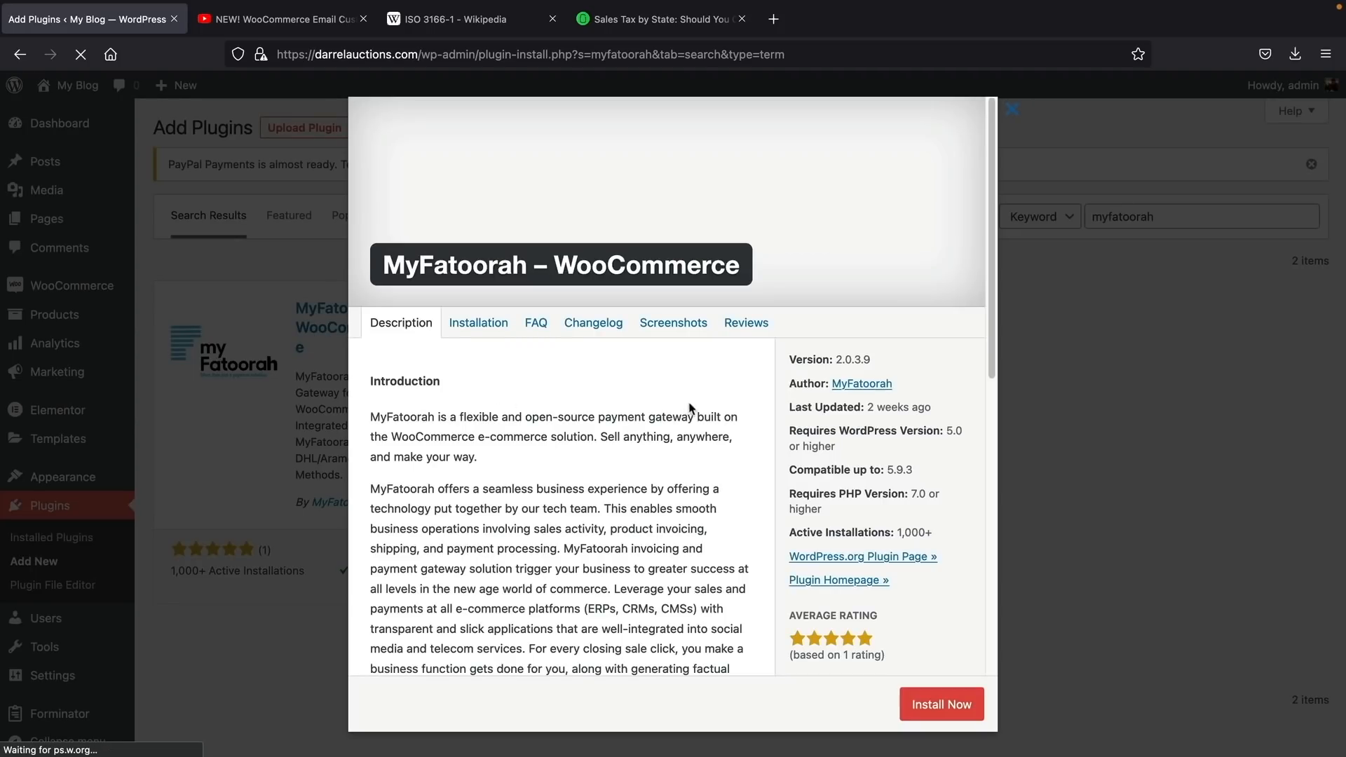
{"action": "scroll", "coordinate": [610, 412], "scroll_direction": "down", "scroll_amount": 2}
{"action": "scroll", "coordinate": [631, 414], "scroll_direction": "down", "scroll_amount": 10}
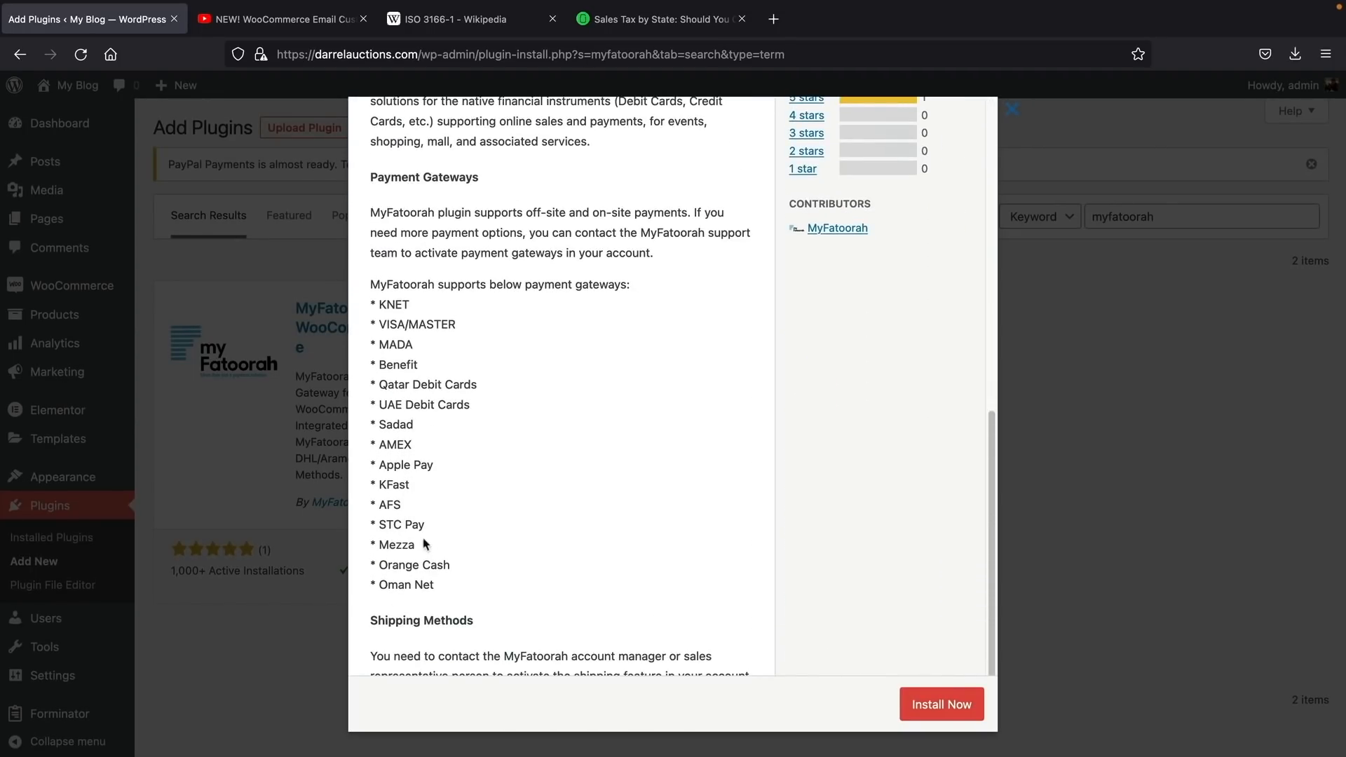
{"action": "scroll", "coordinate": [521, 548], "scroll_direction": "up", "scroll_amount": 10}
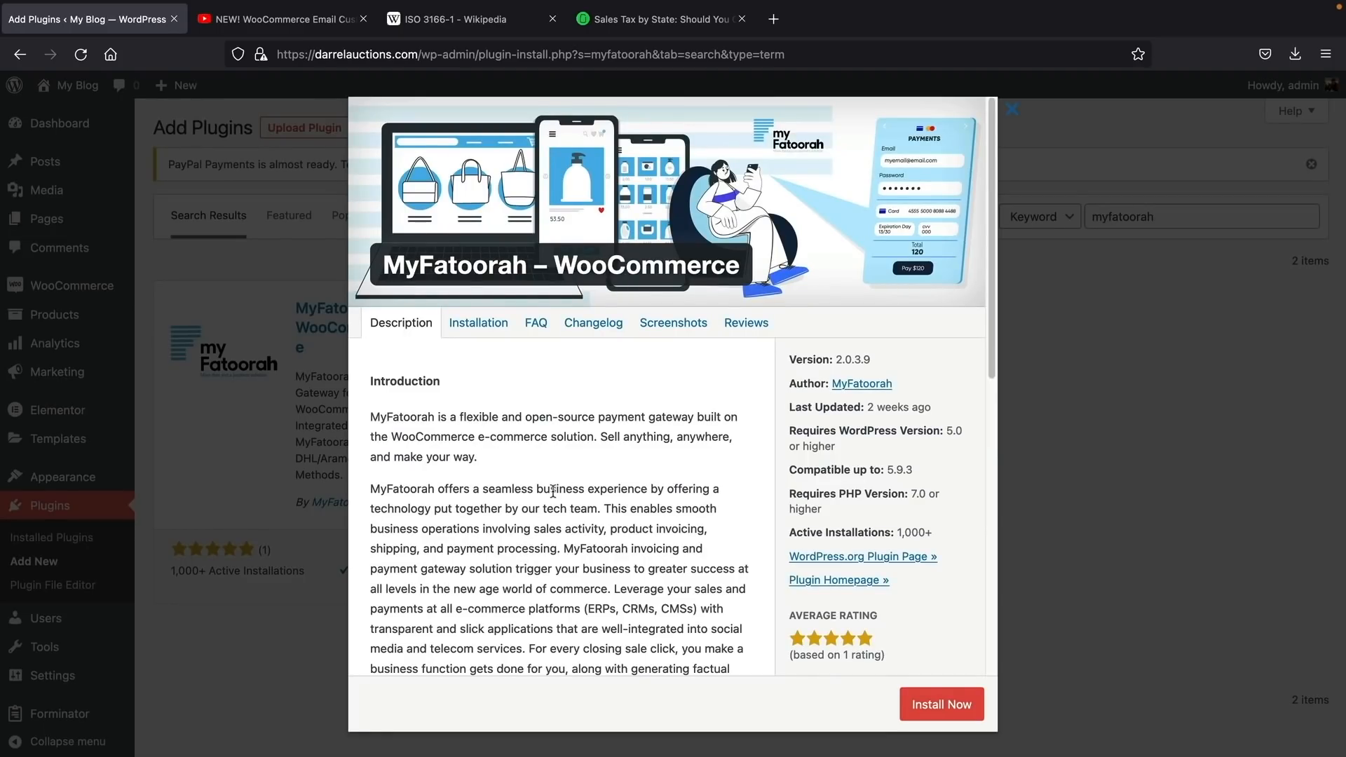
{"action": "left_click", "coordinate": [1090, 394]}
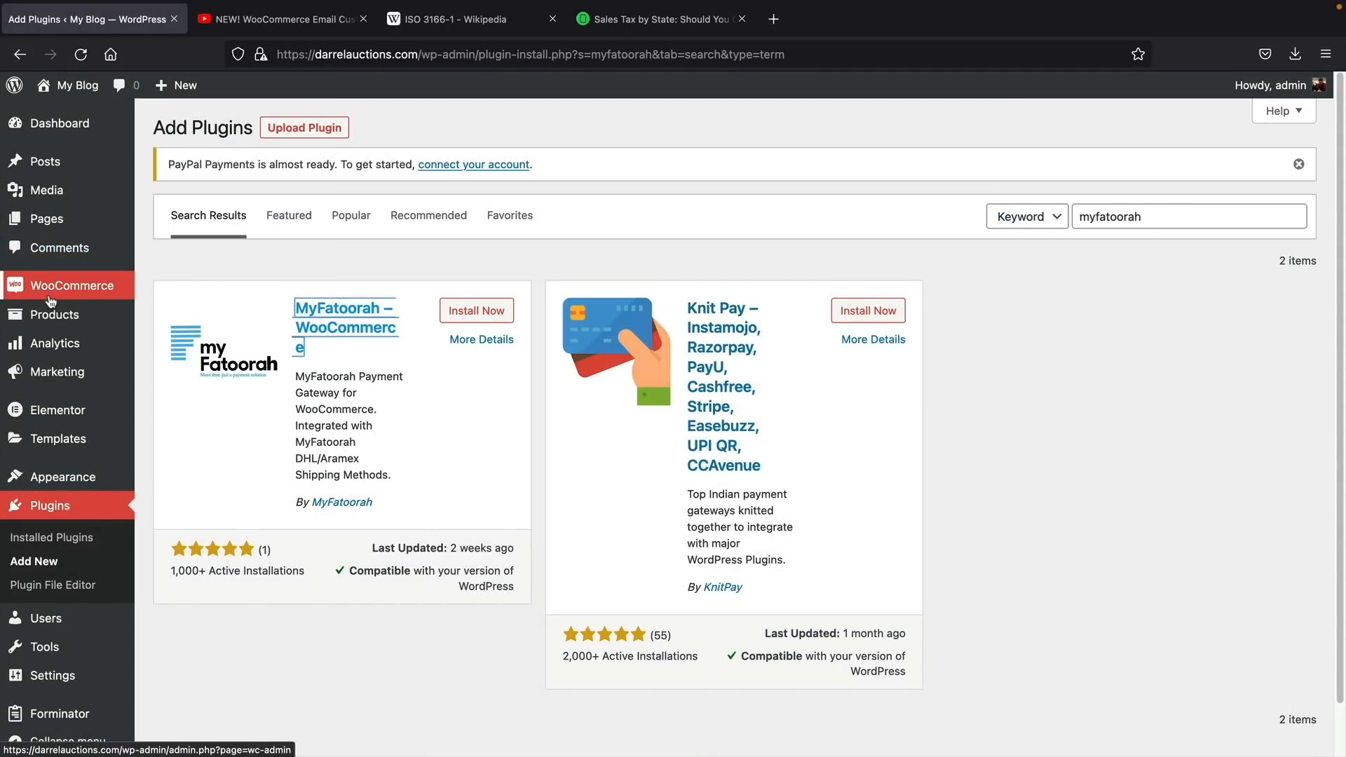
{"action": "mouse_move", "coordinate": [54, 298]}
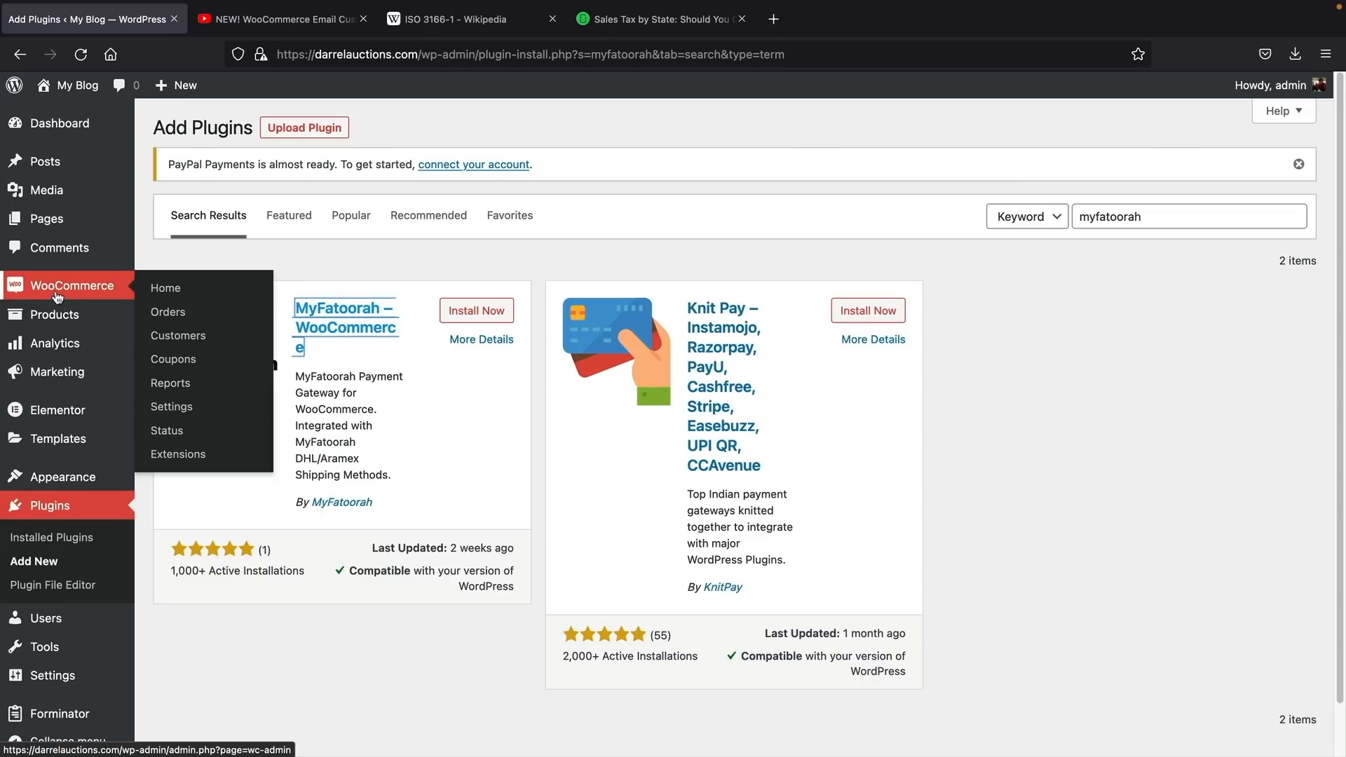
Open WooCommerce Payments settings and review the payment methods, including Credit Card (Stripe)
{"action": "left_click", "coordinate": [179, 415]}
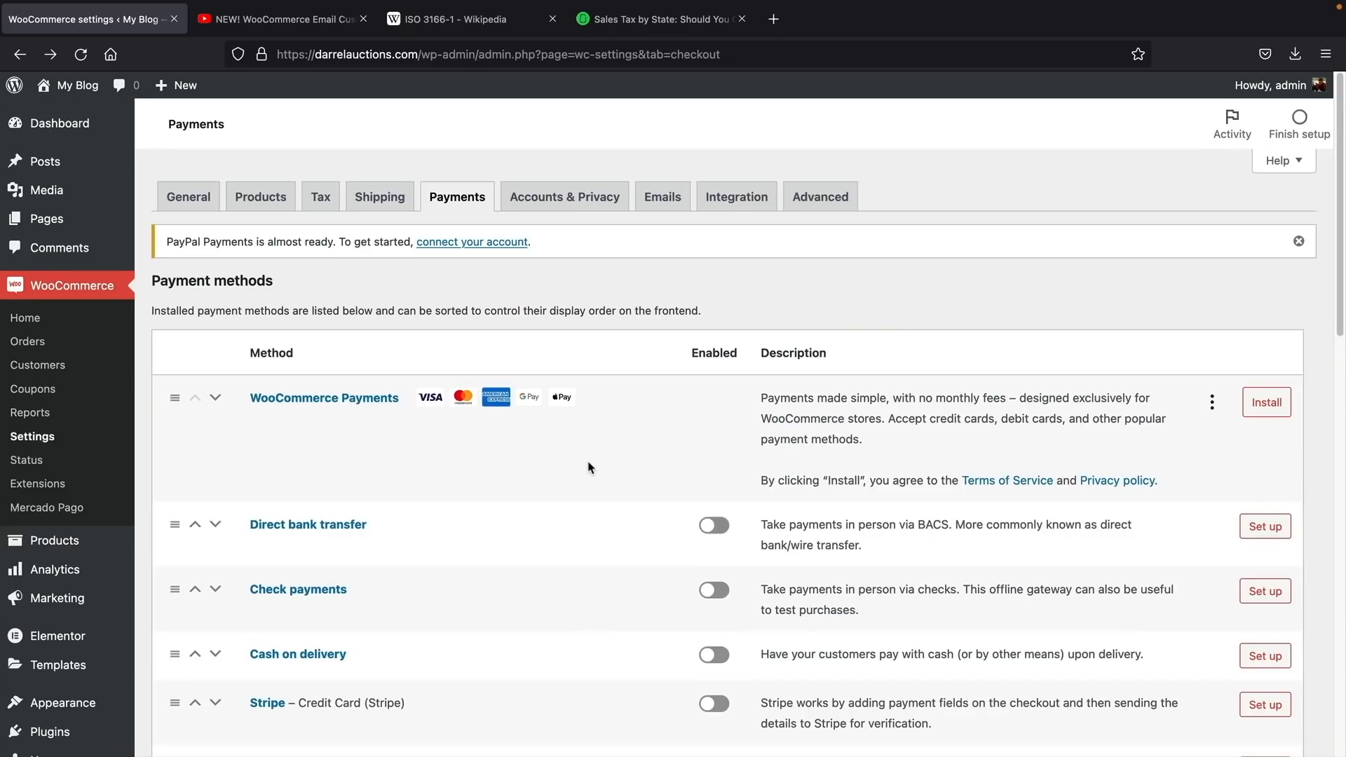
{"action": "scroll", "coordinate": [565, 527], "scroll_direction": "down", "scroll_amount": 3}
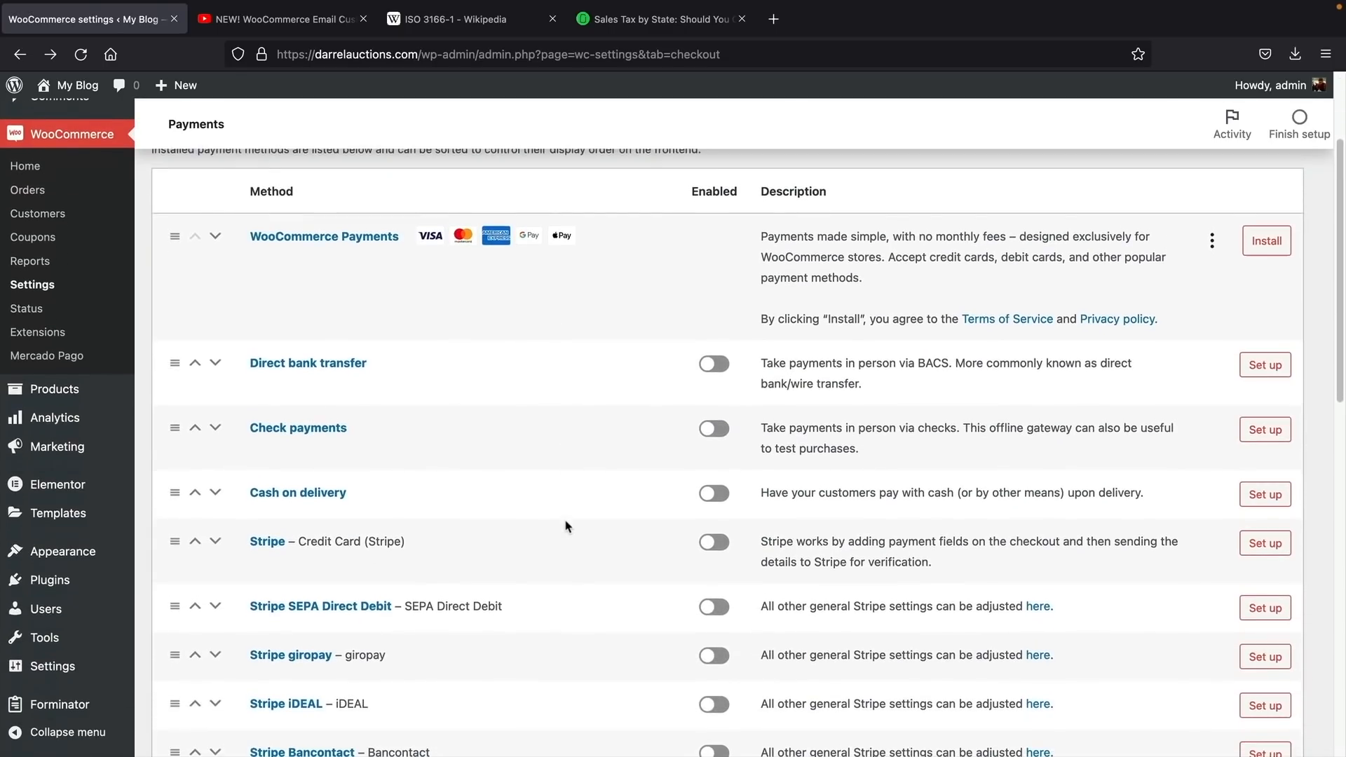
{"action": "scroll", "coordinate": [445, 330], "scroll_direction": "up", "scroll_amount": 1}
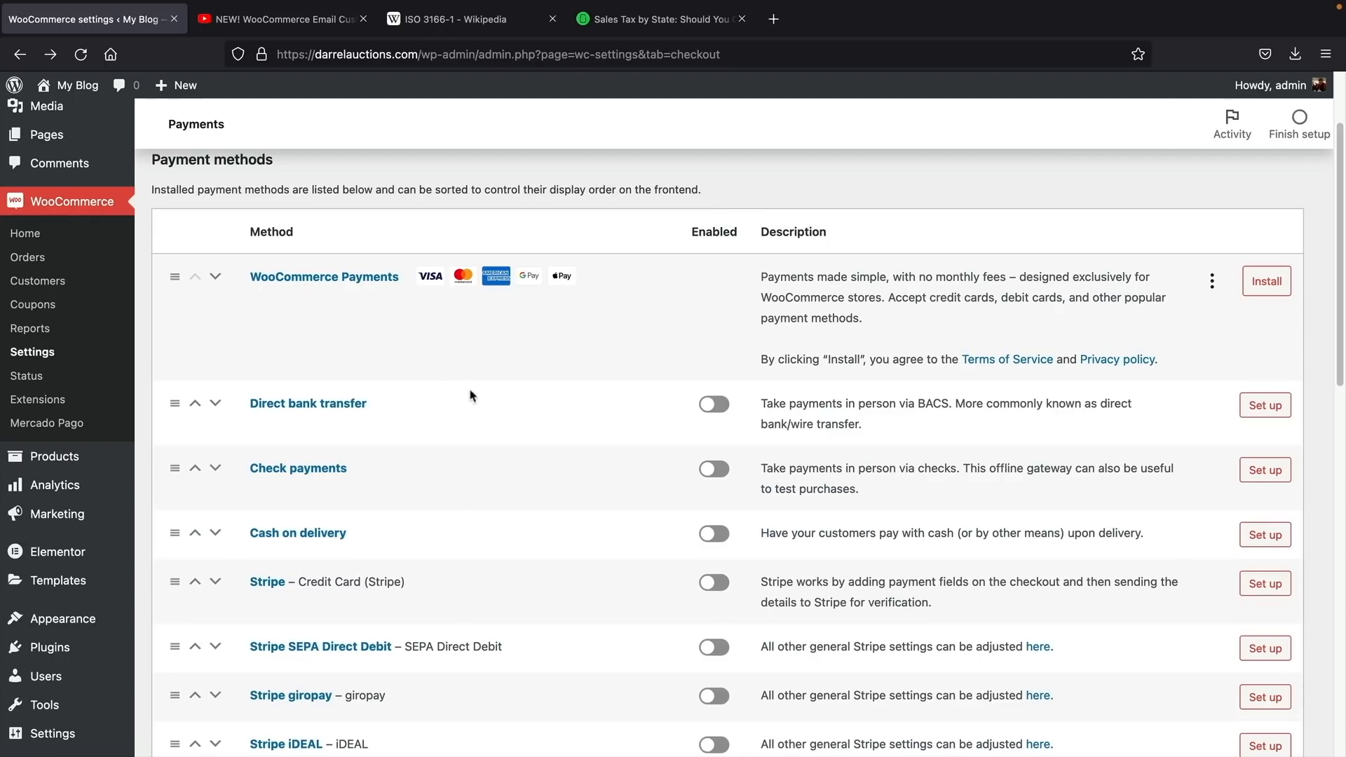
{"action": "scroll", "coordinate": [506, 414], "scroll_direction": "down", "scroll_amount": 2}
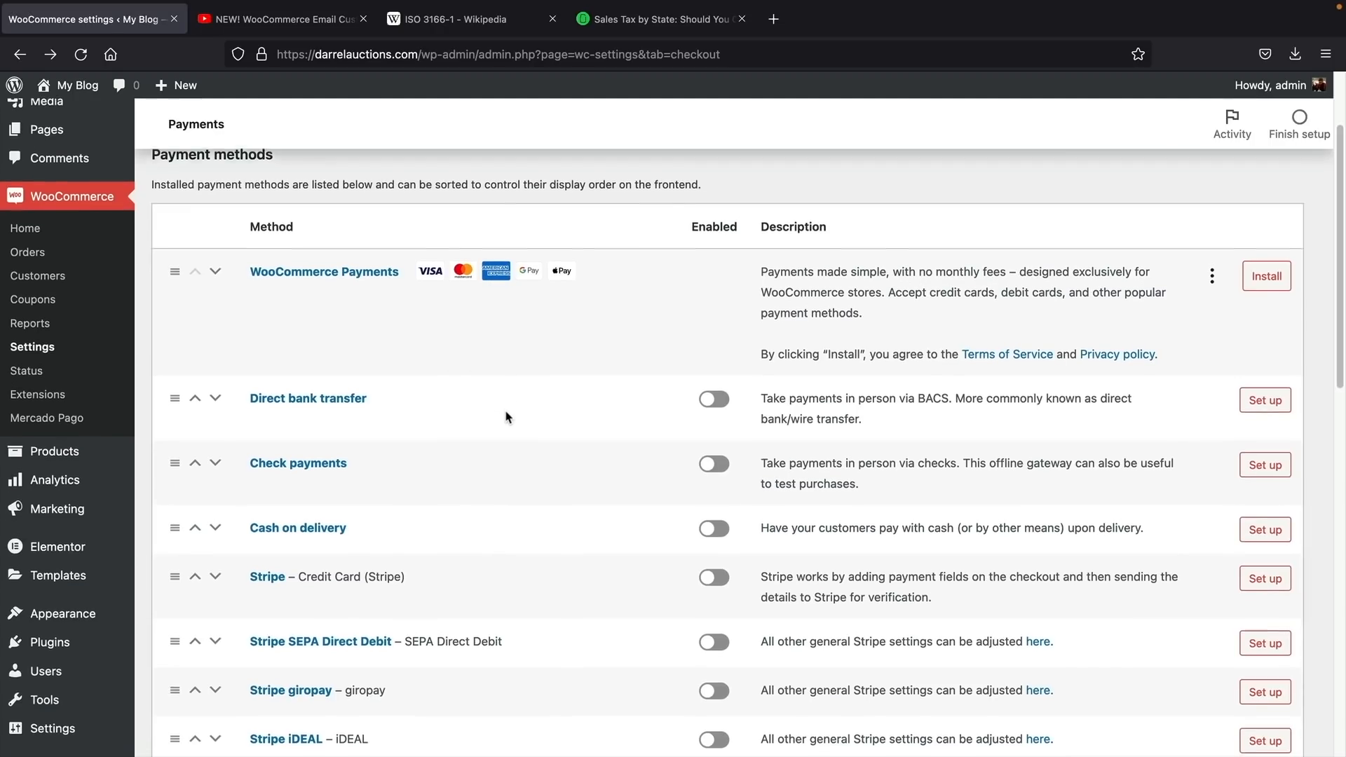
{"action": "scroll", "coordinate": [508, 417], "scroll_direction": "down", "scroll_amount": 3}
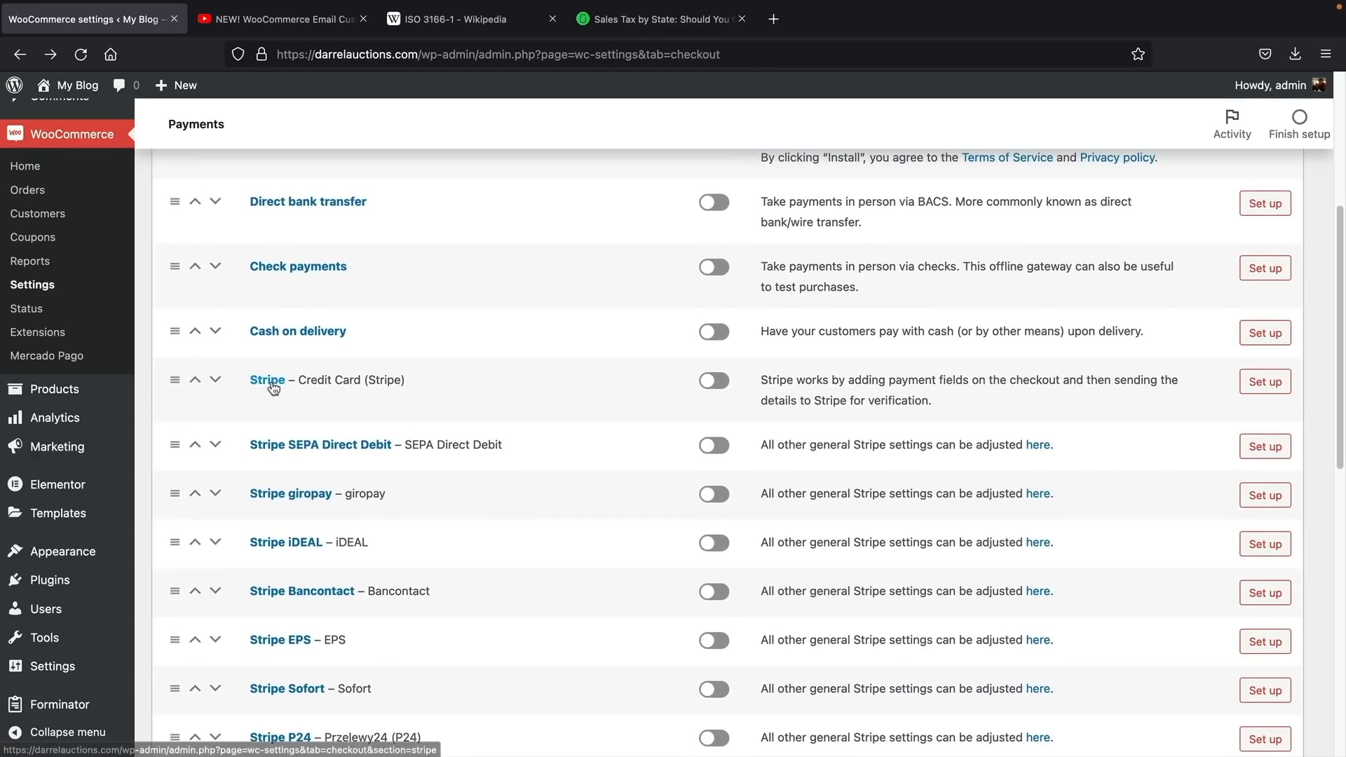
{"action": "left_click_drag", "start_coordinate": [307, 380], "coordinate": [417, 382]}
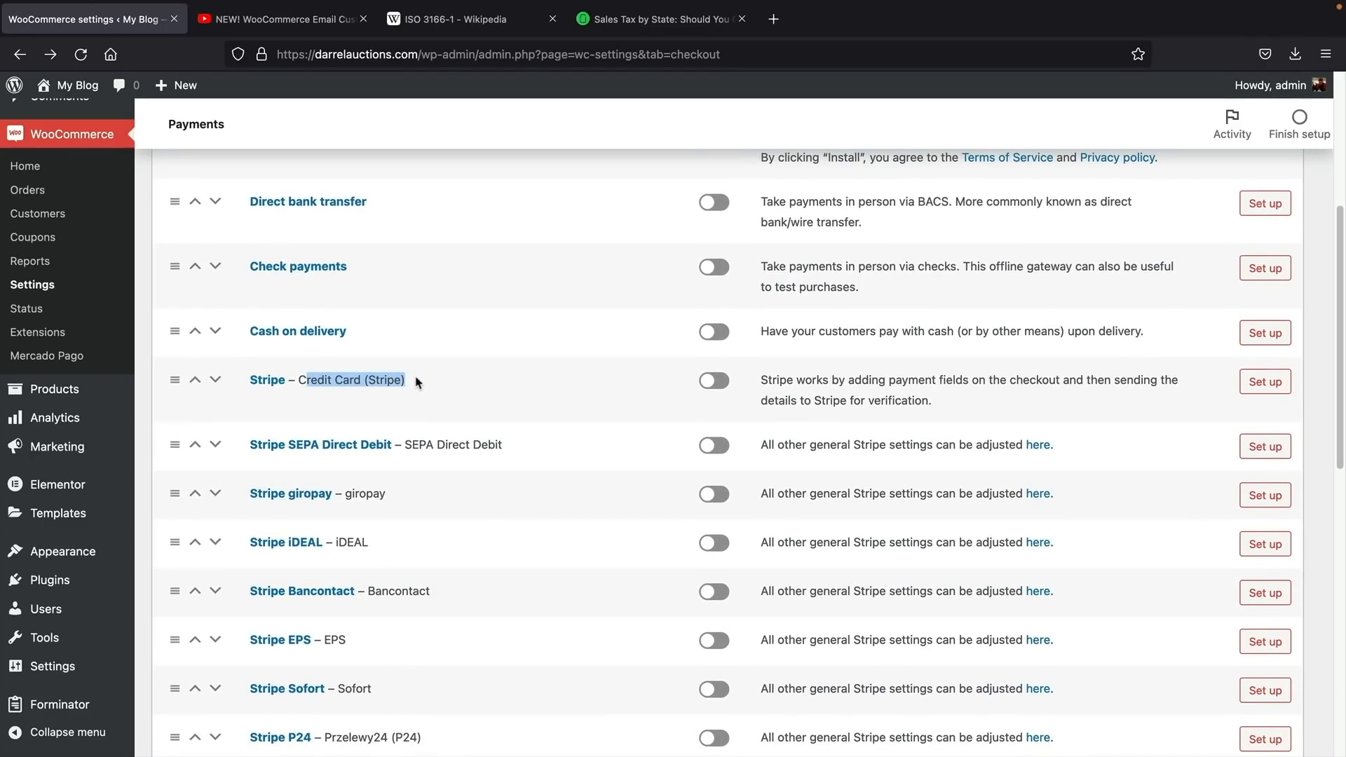
{"action": "scroll", "coordinate": [417, 382], "scroll_direction": "down", "scroll_amount": 5}
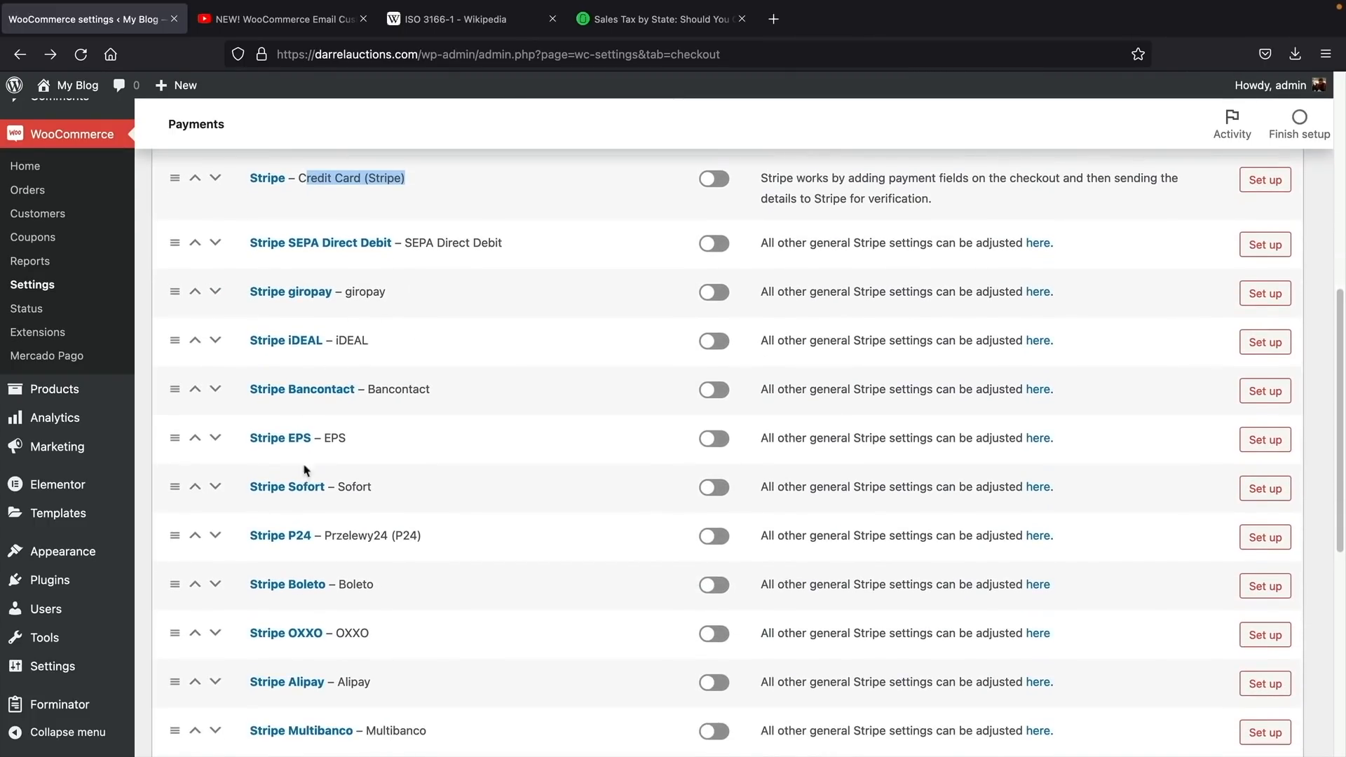
{"action": "scroll", "coordinate": [294, 581], "scroll_direction": "down", "scroll_amount": 3}
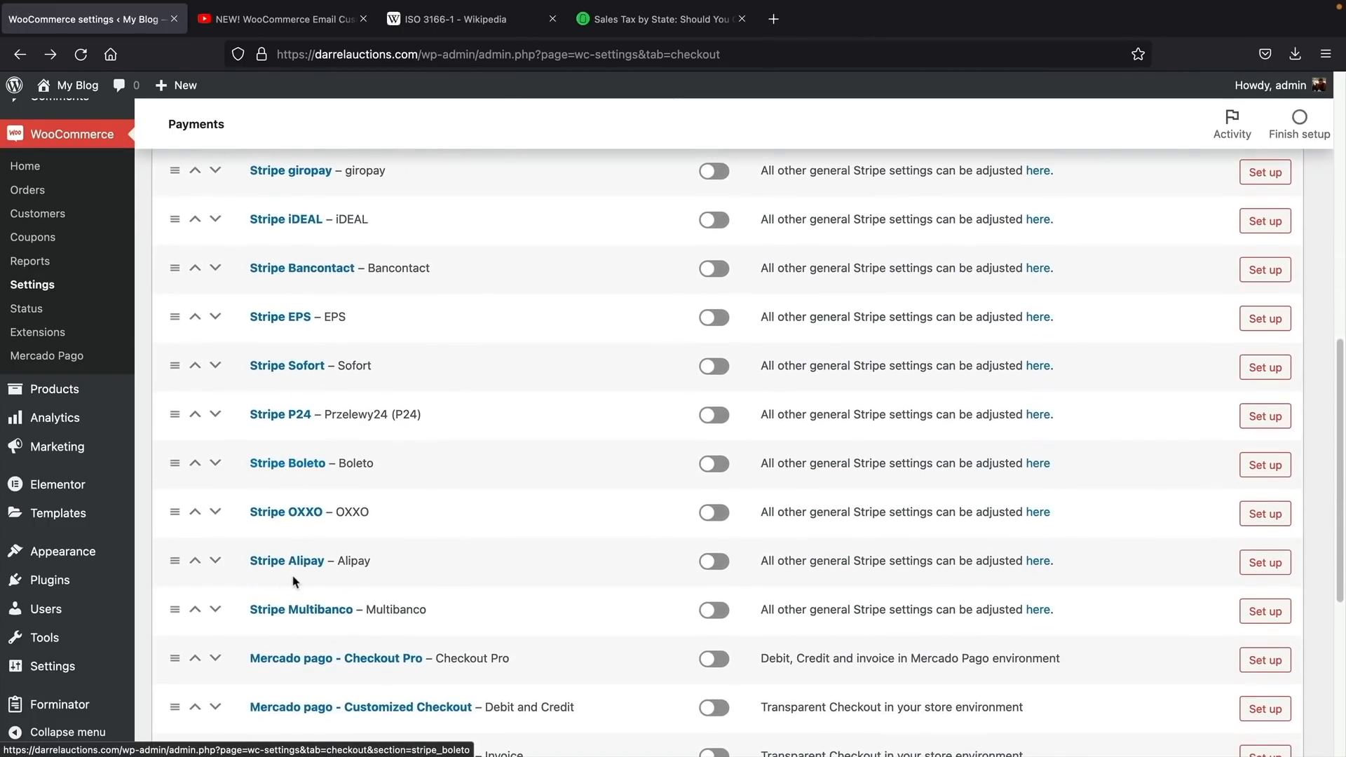
{"action": "scroll", "coordinate": [294, 581], "scroll_direction": "down", "scroll_amount": 2}
{"action": "scroll", "coordinate": [294, 582], "scroll_direction": "down", "scroll_amount": 4}
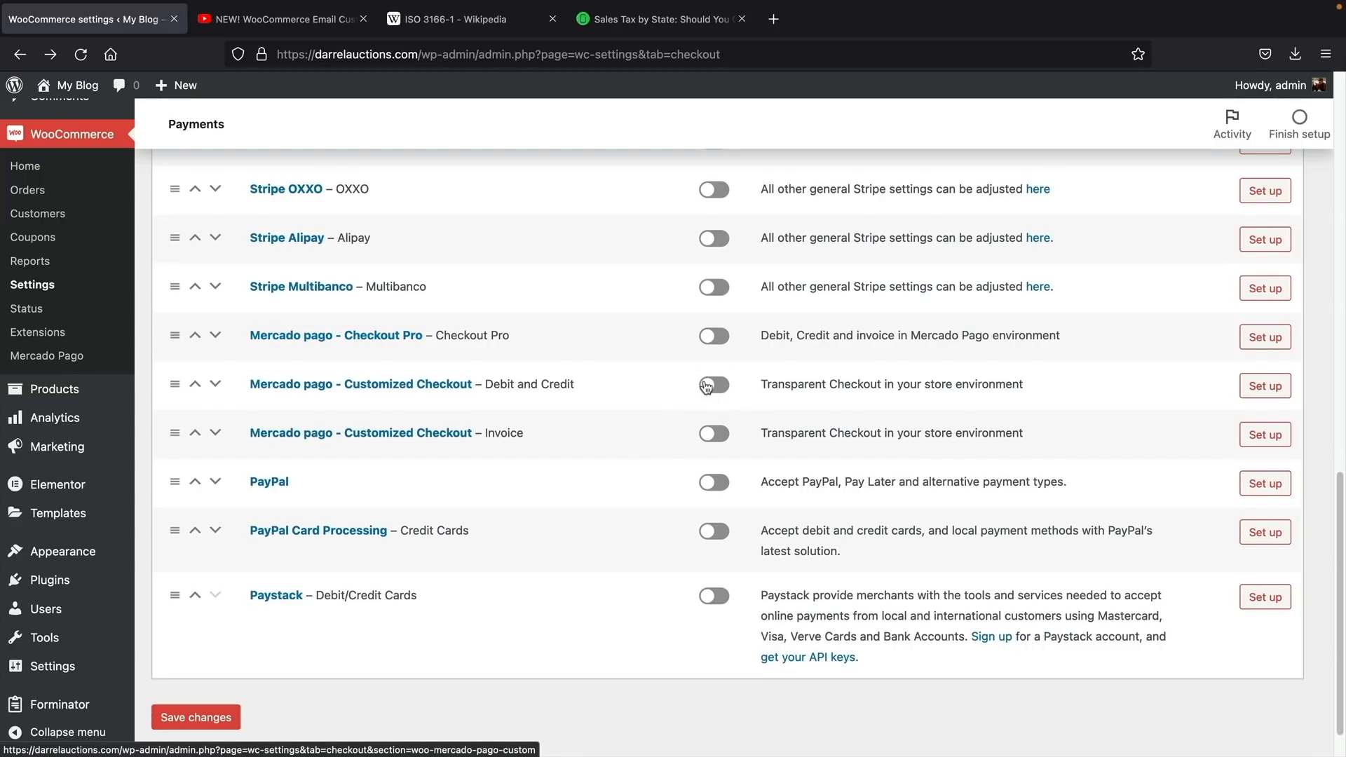
{"action": "scroll", "coordinate": [638, 449], "scroll_direction": "down", "scroll_amount": 2}
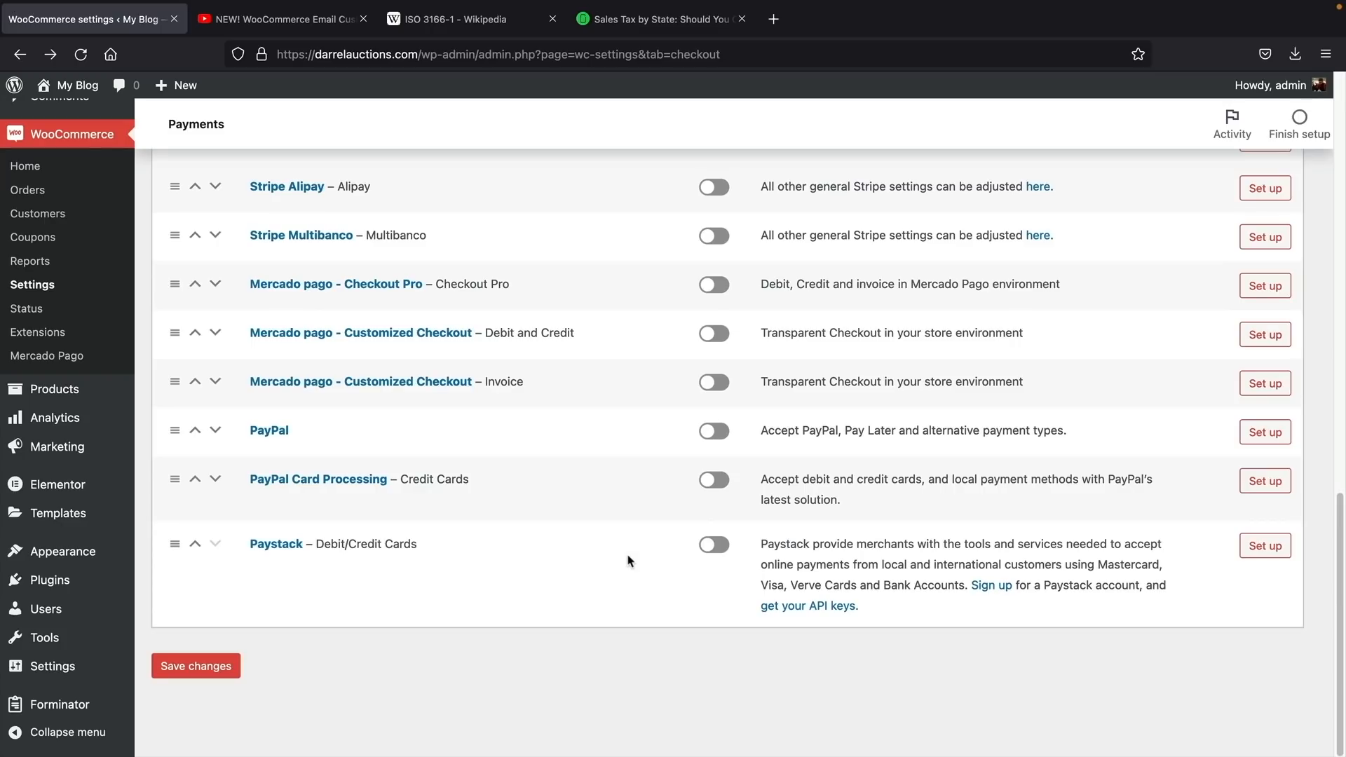
{"action": "scroll", "coordinate": [629, 561], "scroll_direction": "up", "scroll_amount": 10}
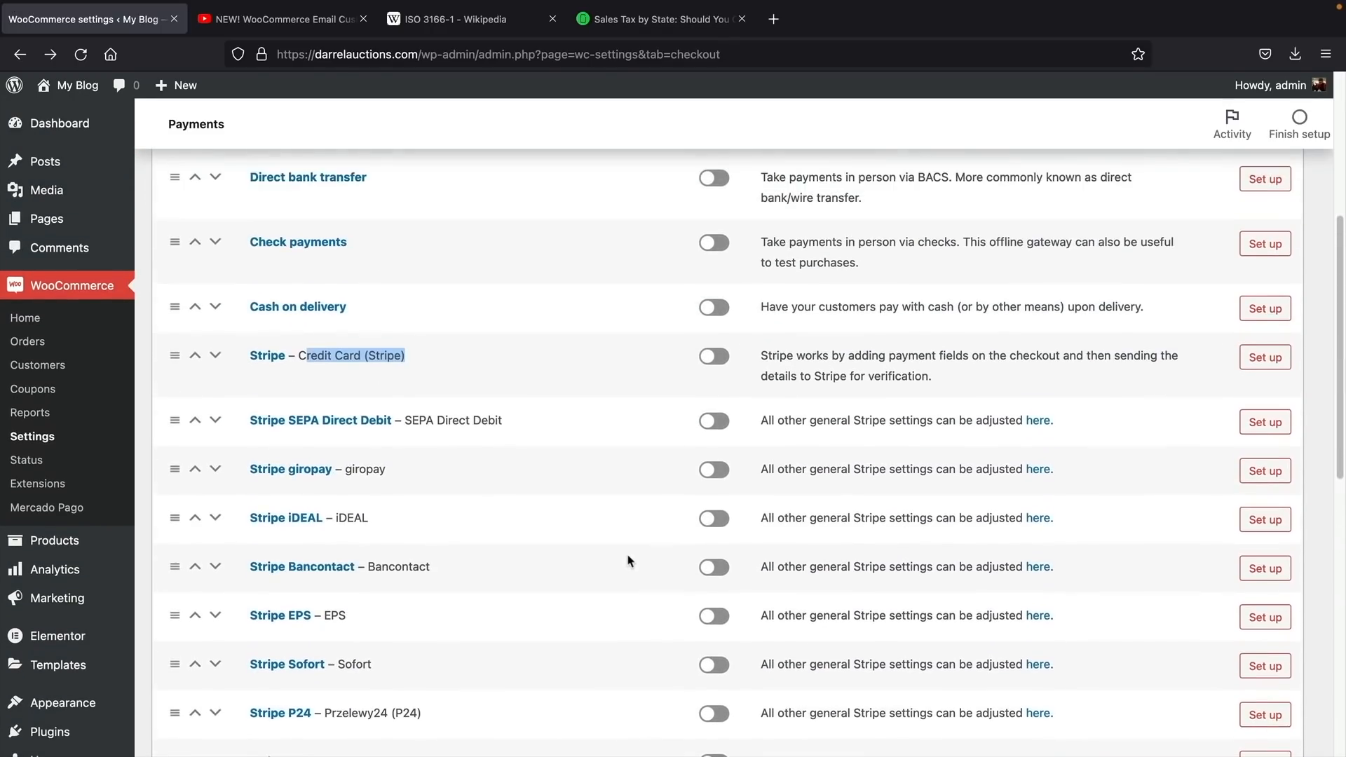
Start the Stripe credit card gateway setup and bring up Stripe's website
{"action": "left_click", "coordinate": [301, 355]}
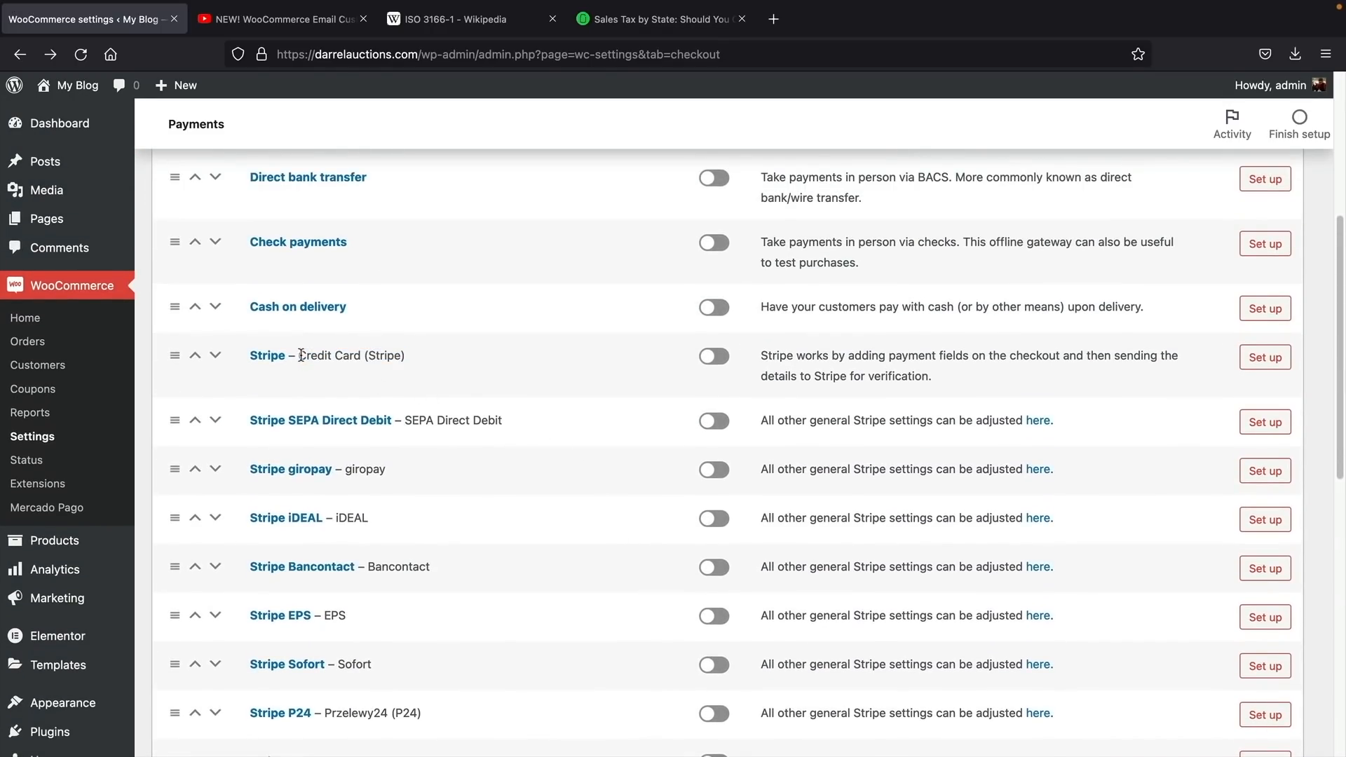
{"action": "left_click", "coordinate": [713, 359]}
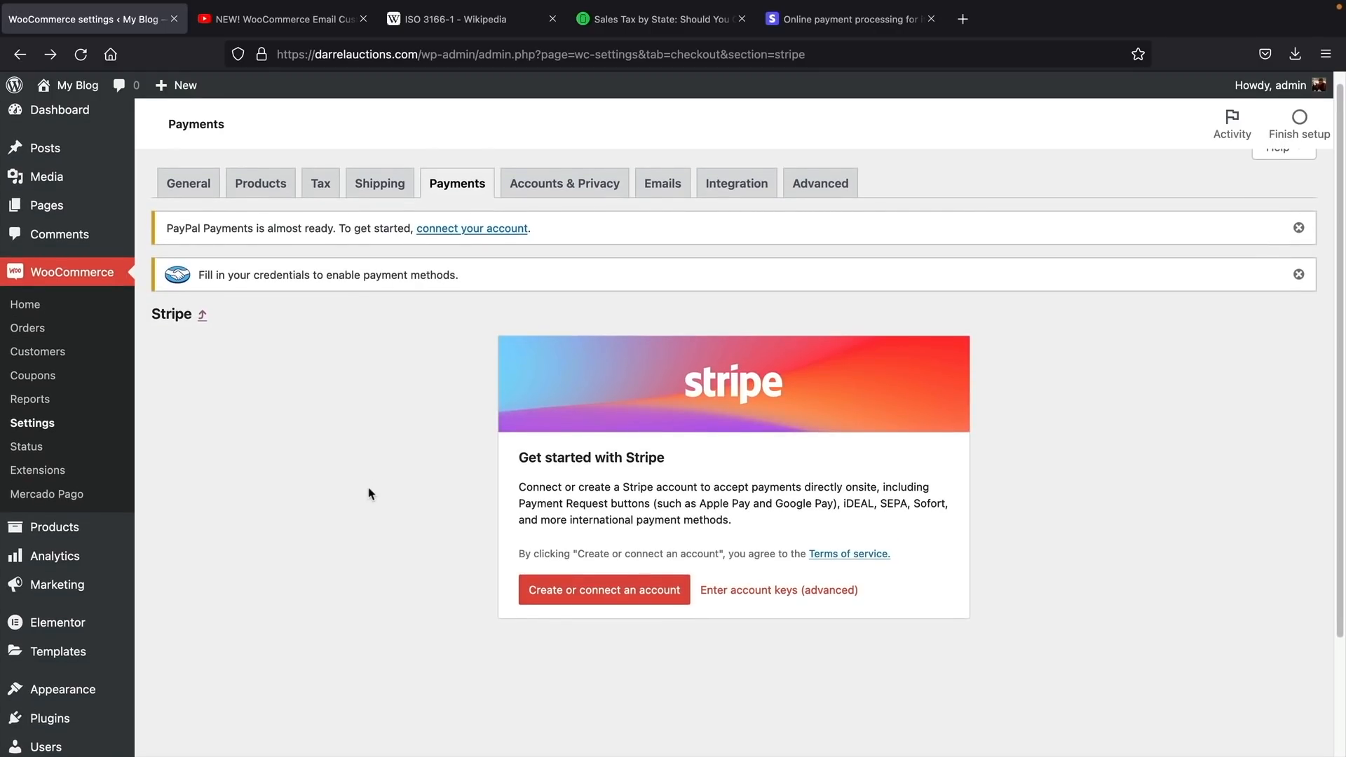
{"action": "left_click", "coordinate": [810, 26]}
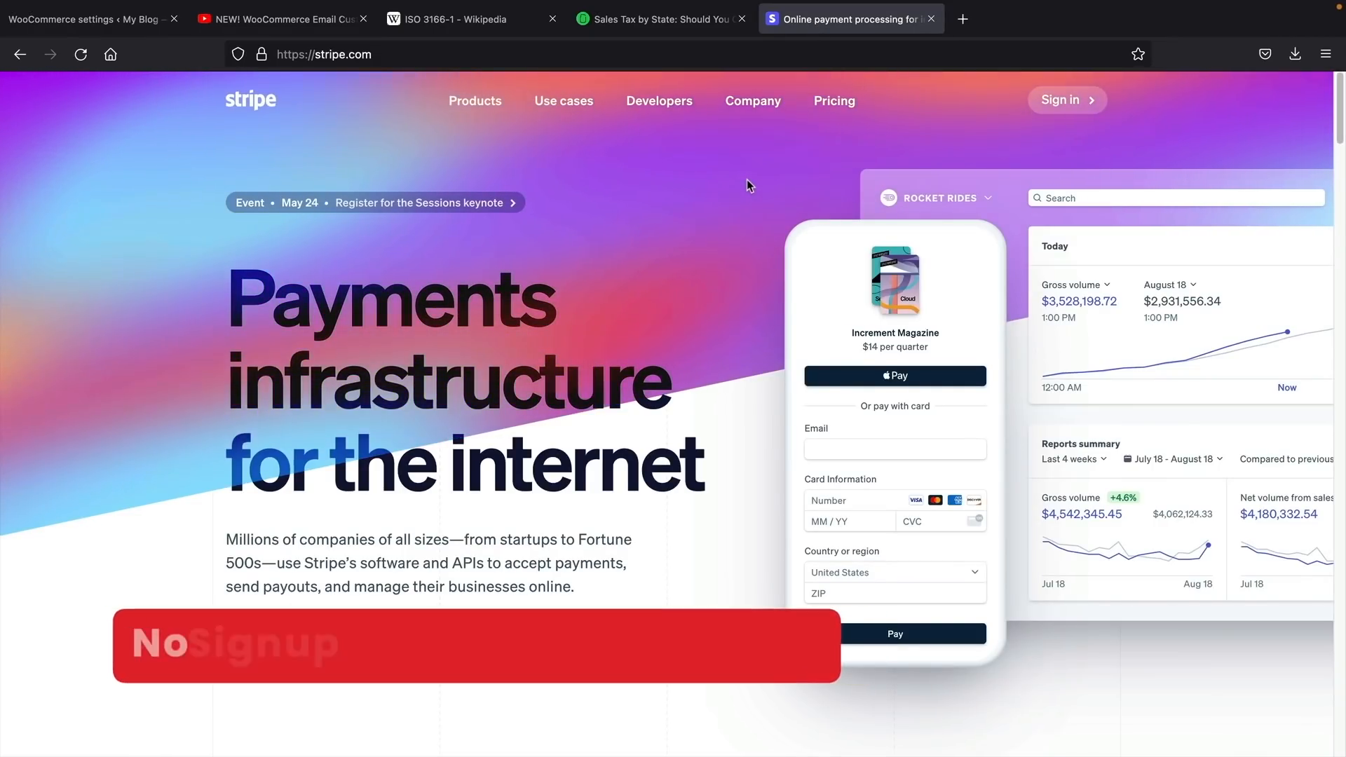
{"action": "scroll", "coordinate": [742, 286], "scroll_direction": "down", "scroll_amount": 3}
{"action": "scroll", "coordinate": [740, 306], "scroll_direction": "down", "scroll_amount": 10}
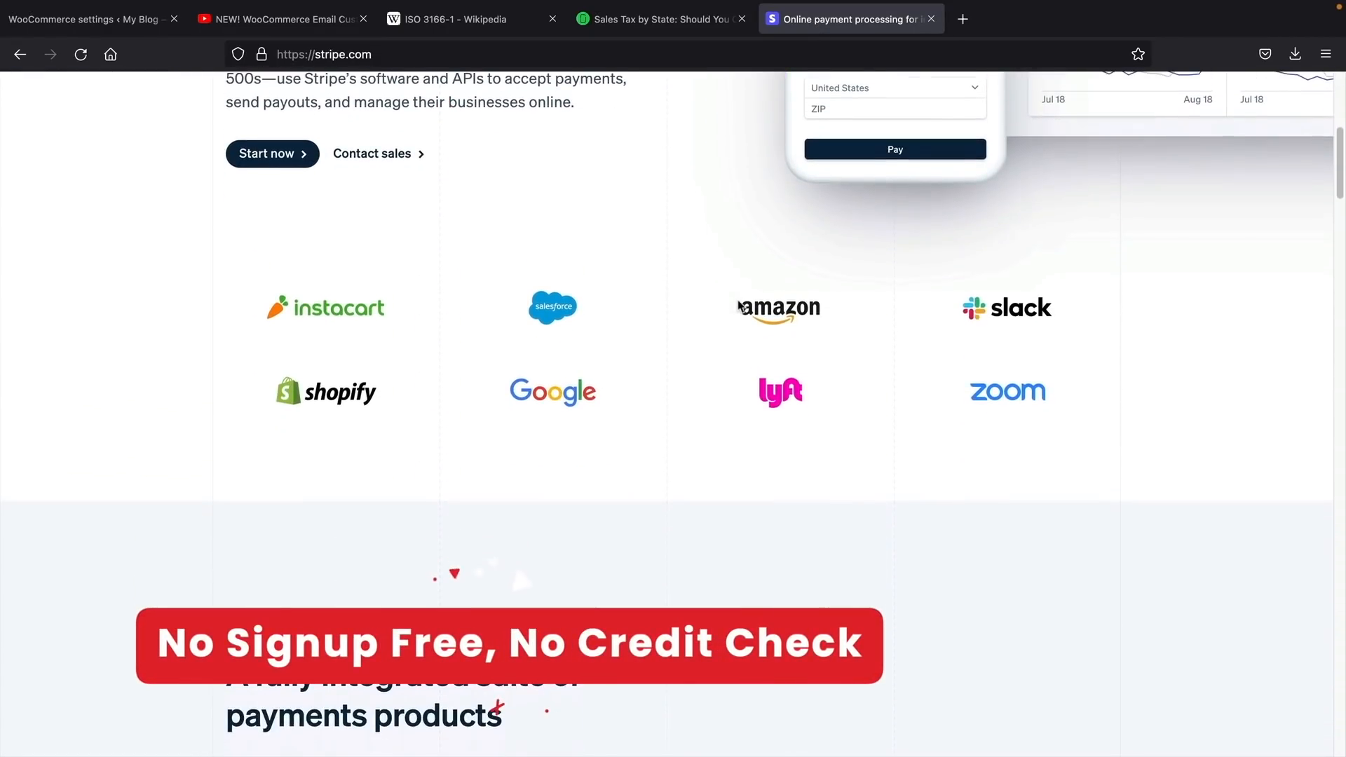
{"action": "scroll", "coordinate": [729, 313], "scroll_direction": "down", "scroll_amount": 9}
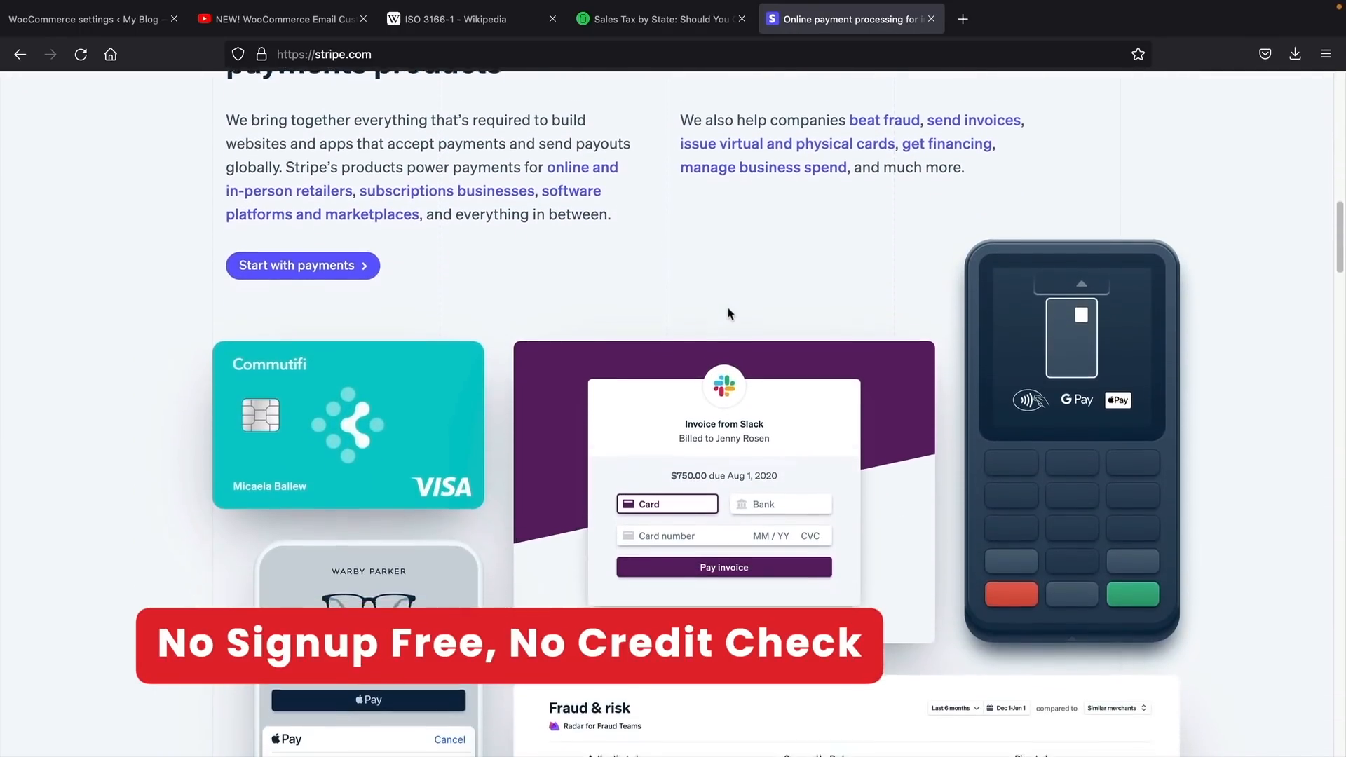
{"action": "scroll", "coordinate": [720, 321], "scroll_direction": "down", "scroll_amount": 12}
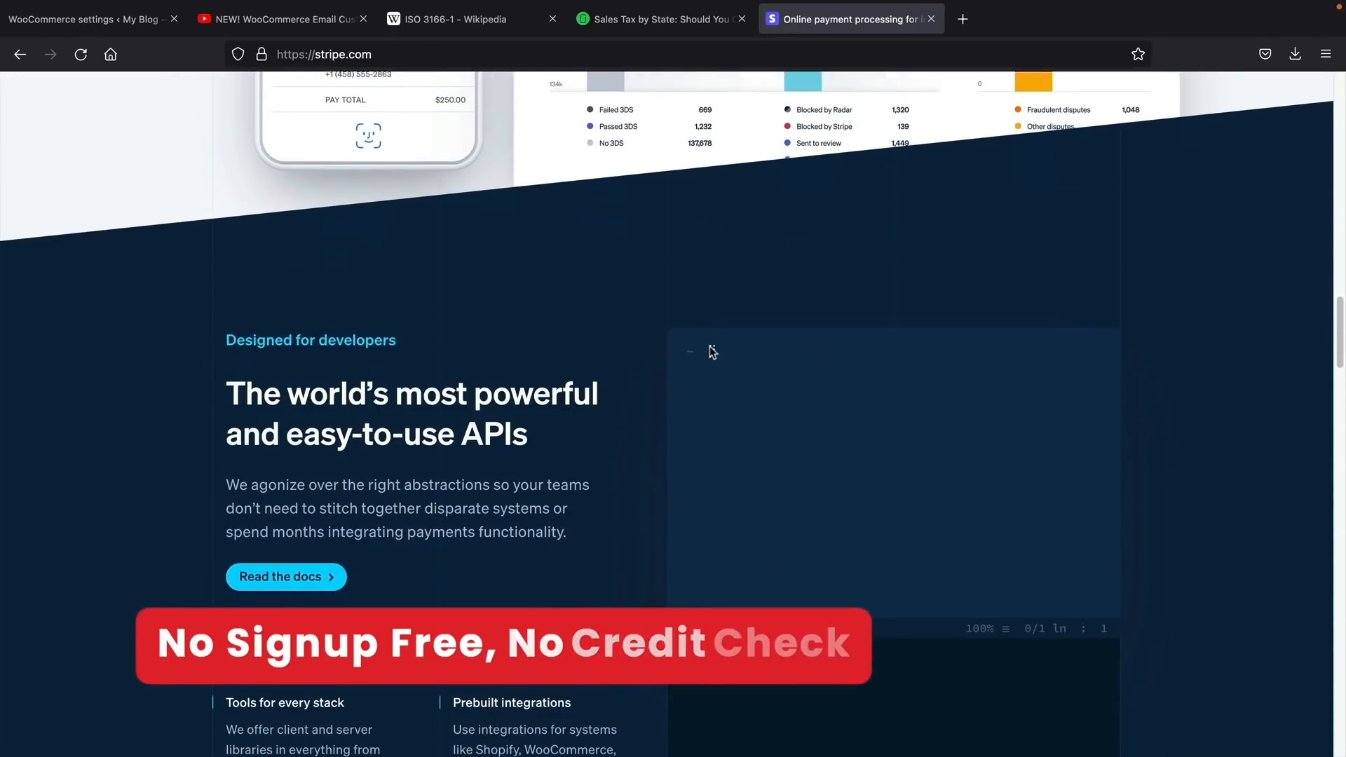
{"action": "scroll", "coordinate": [698, 387], "scroll_direction": "down", "scroll_amount": 13}
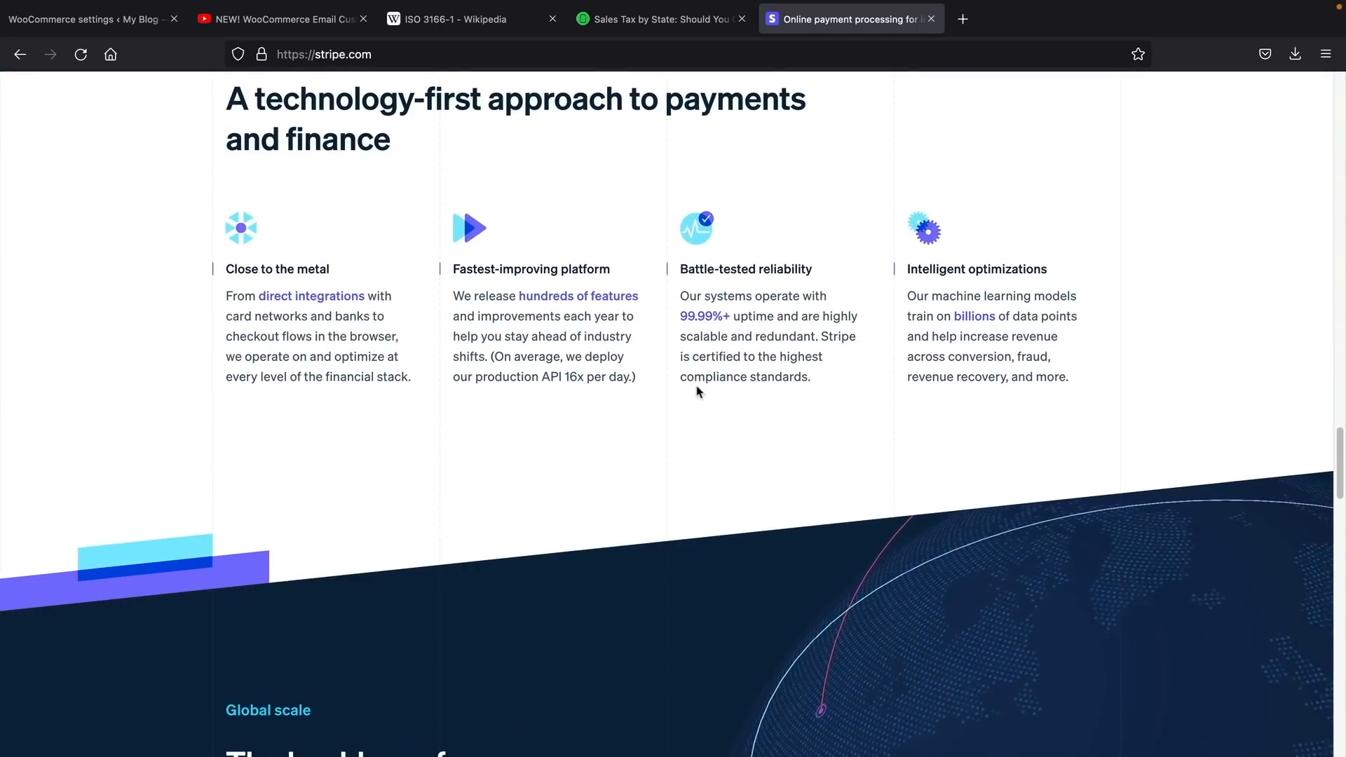
{"action": "left_click_drag", "start_coordinate": [1341, 559], "coordinate": [1342, 98]}
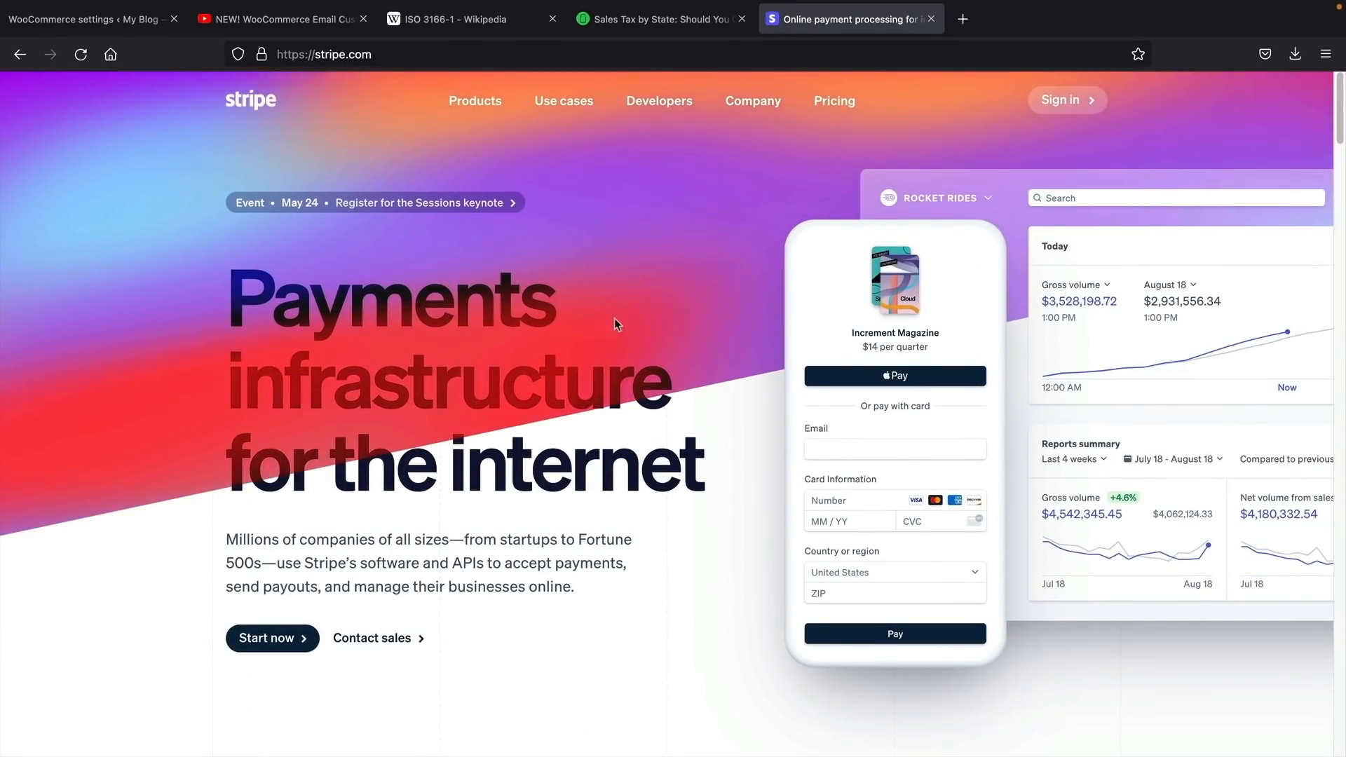
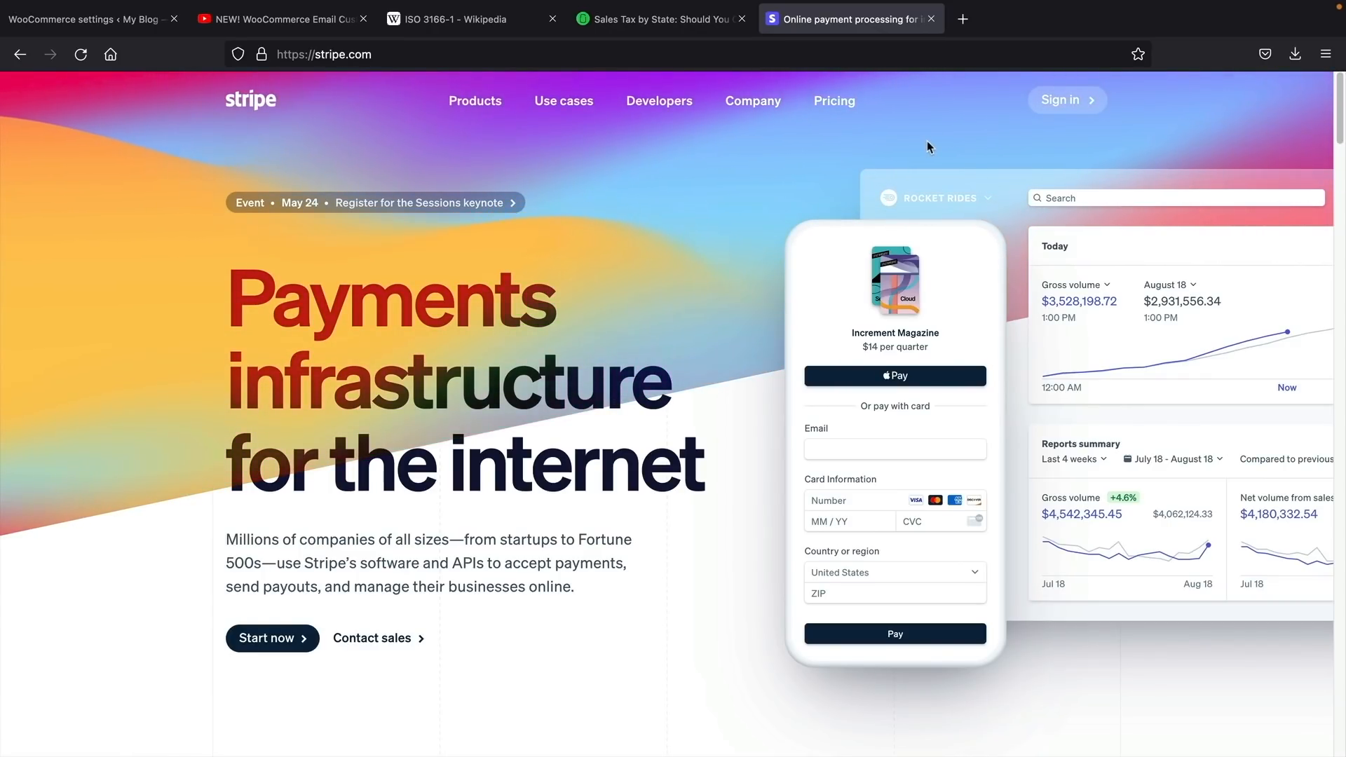
Switch back to the 'WooCommerce settings ‹ My Blog' tab showing the Stripe payment settings
{"action": "left_click", "coordinate": [77, 19]}
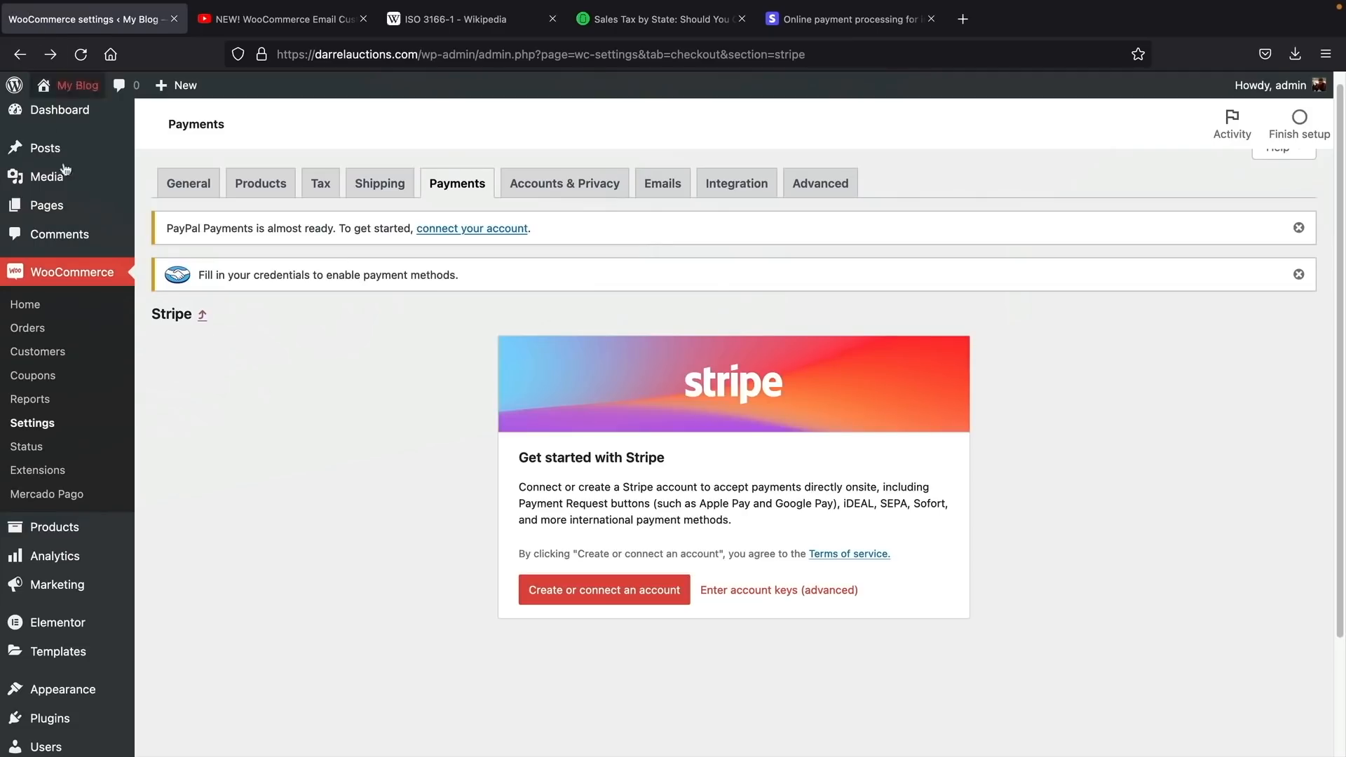
Connect a Stripe account to the store by logging in with the saved e-mail and password
{"action": "scroll", "coordinate": [313, 514], "scroll_direction": "down", "scroll_amount": 2}
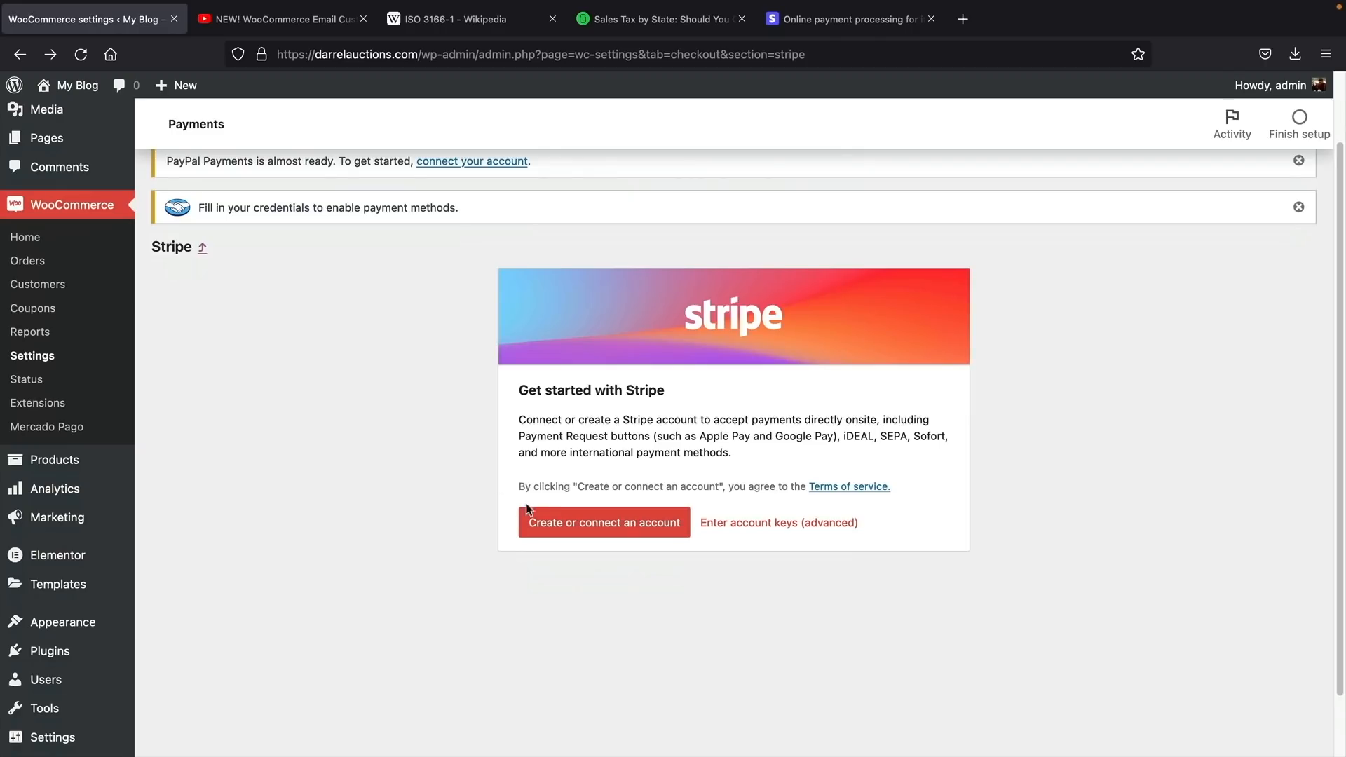
{"action": "left_click", "coordinate": [595, 533]}
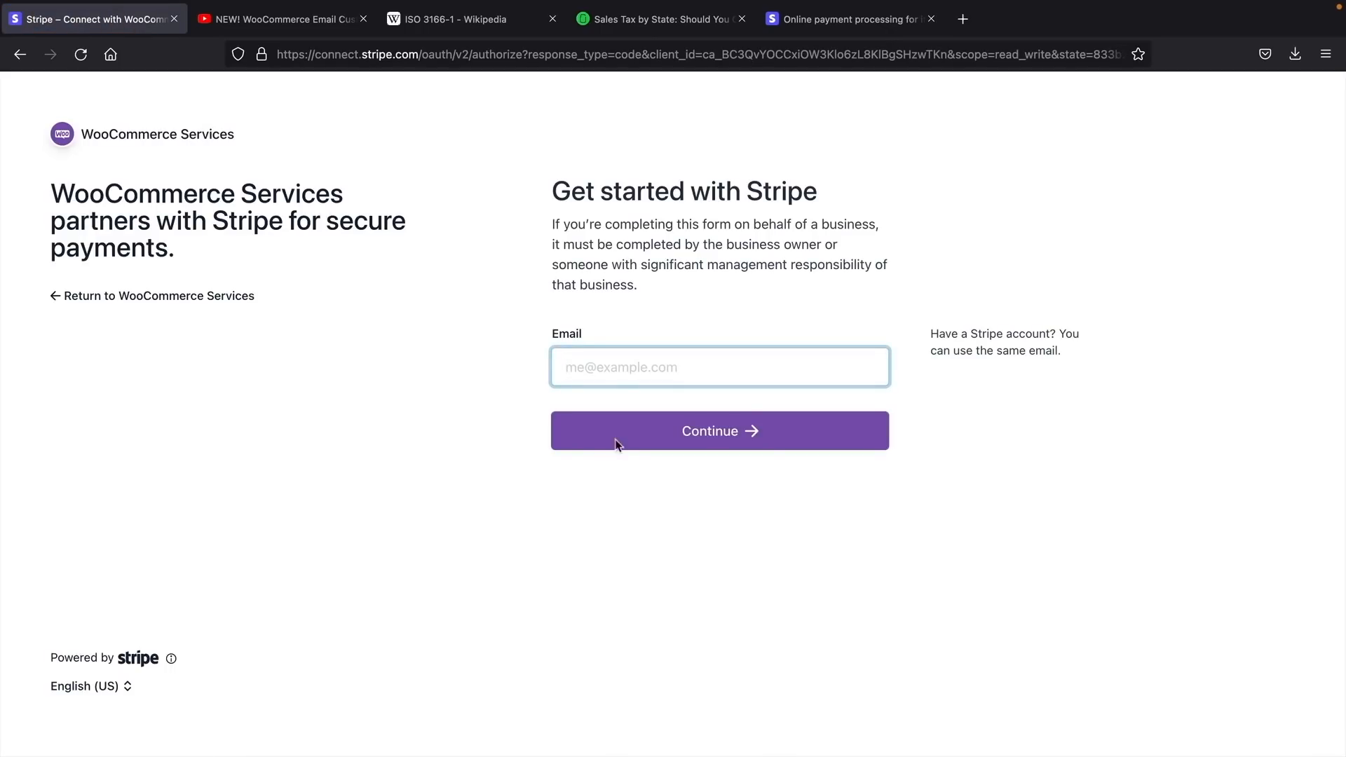
{"action": "type", "text": "ta"}
{"action": "left_click", "coordinate": [628, 394]}
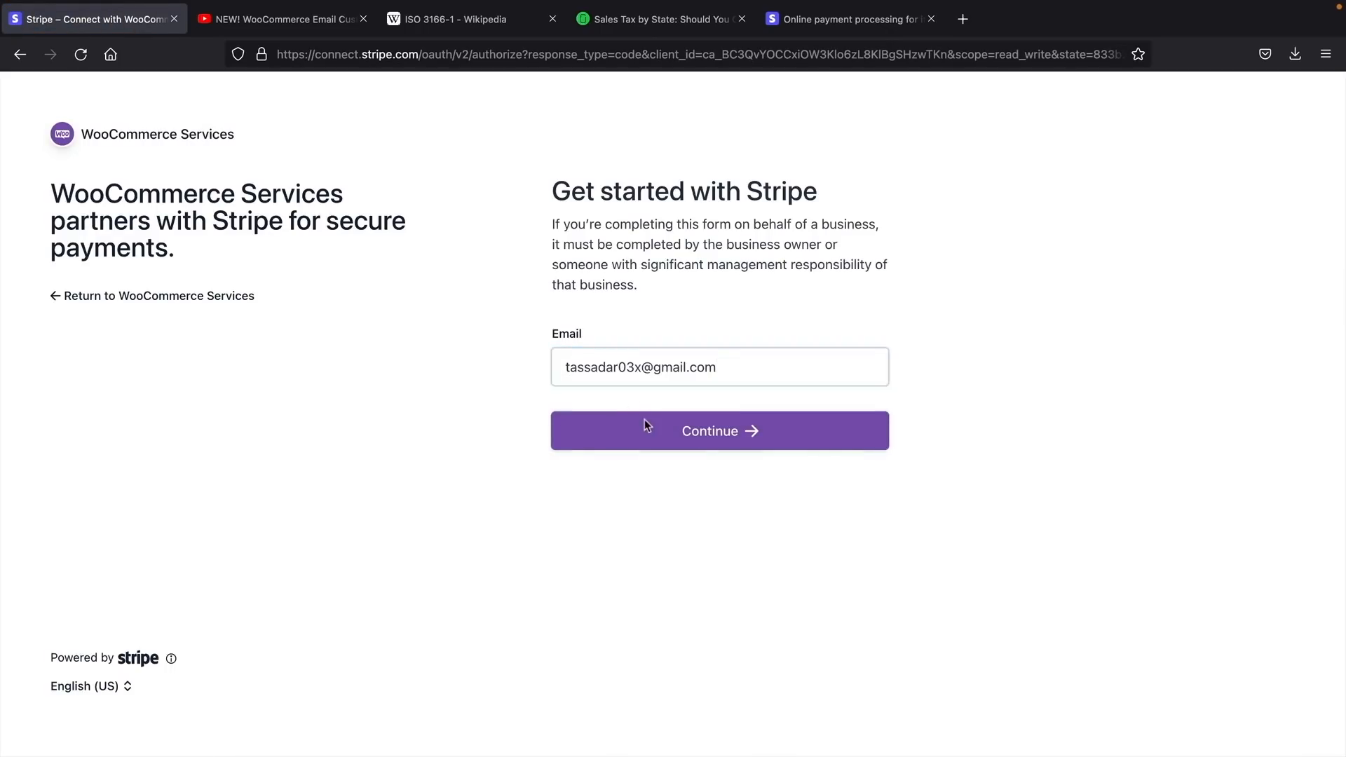
{"action": "left_click", "coordinate": [642, 424]}
{"action": "left_click", "coordinate": [648, 429]}
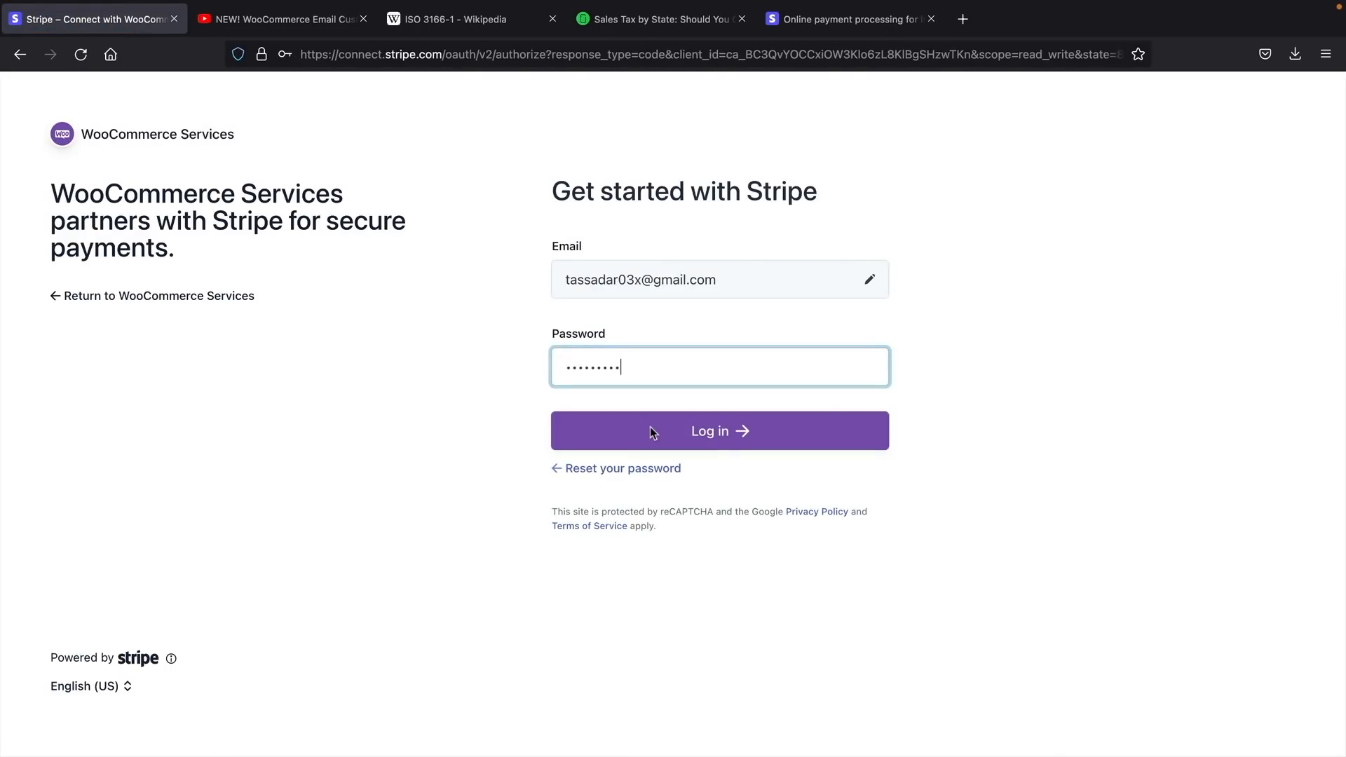
{"action": "left_click", "coordinate": [692, 438]}
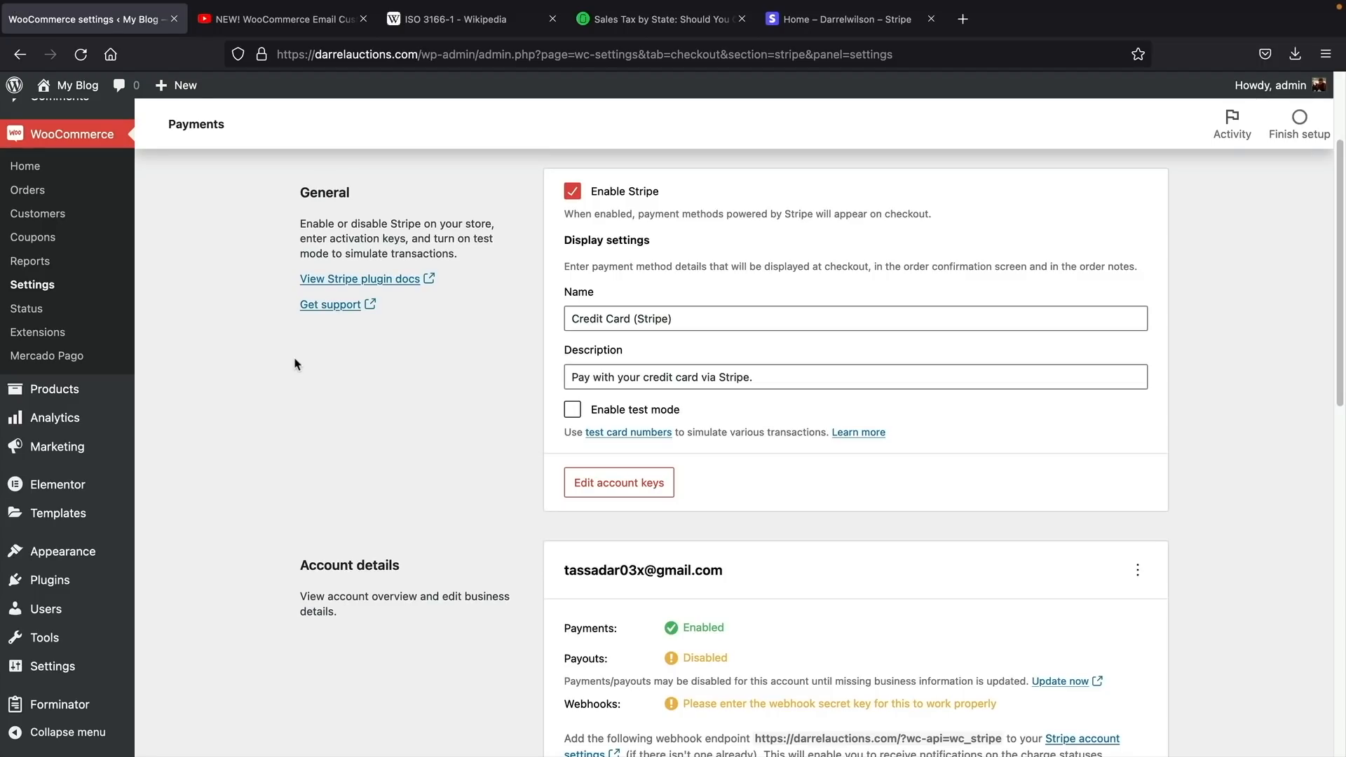
Look over the Stripe dashboard, then return to WooCommerce's Stripe settings with test mode enabled
{"action": "left_click", "coordinate": [846, 23]}
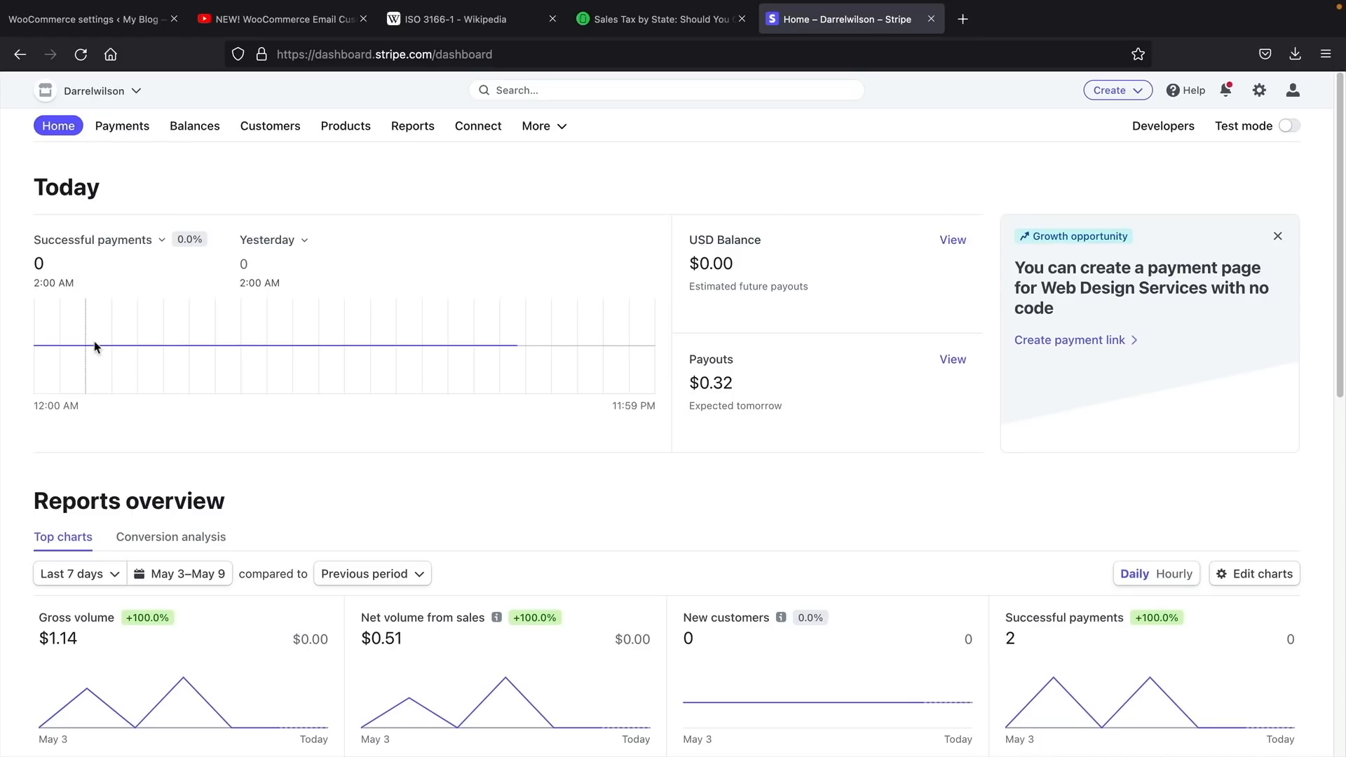
{"action": "key", "text": "ctrl+Tab"}
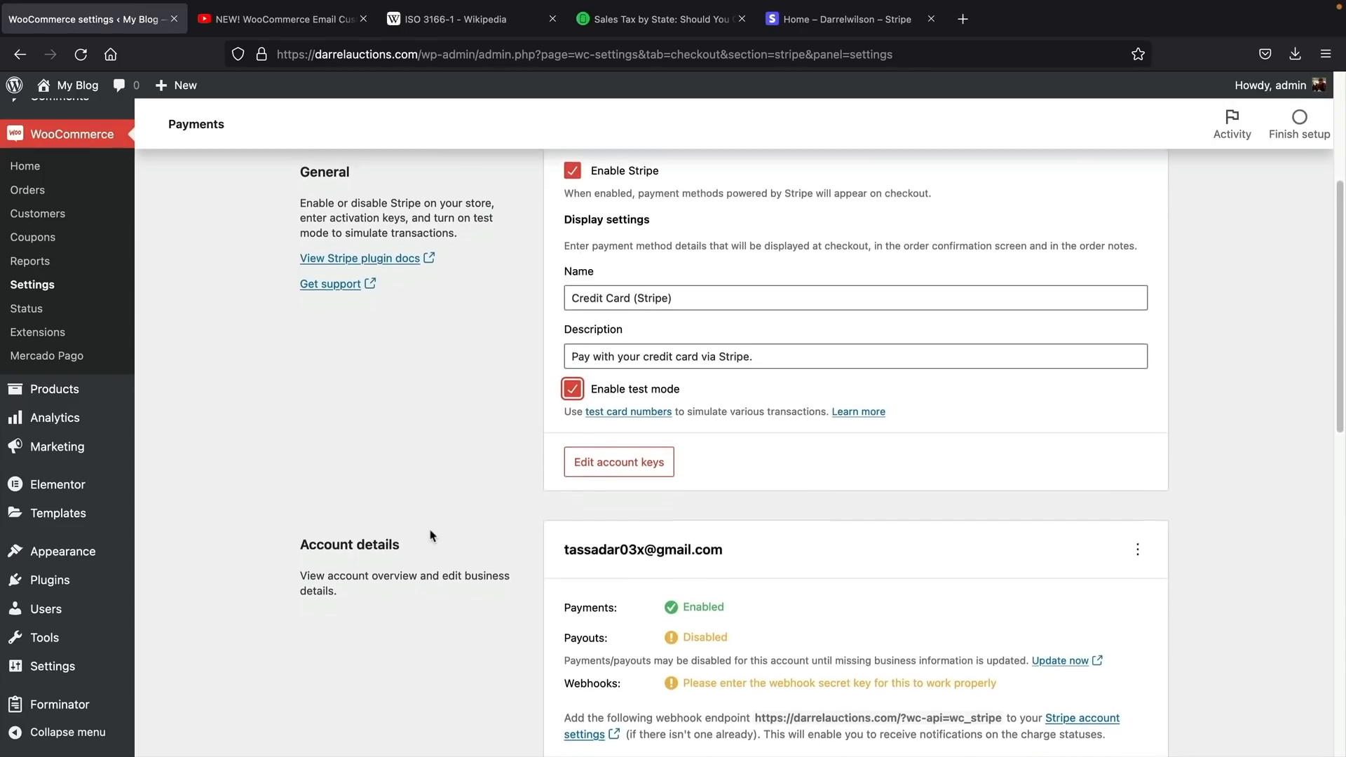
Open the Stripe test keys form and copy the test publishable key from Stripe's test-mode API keys
{"action": "left_click", "coordinate": [630, 458]}
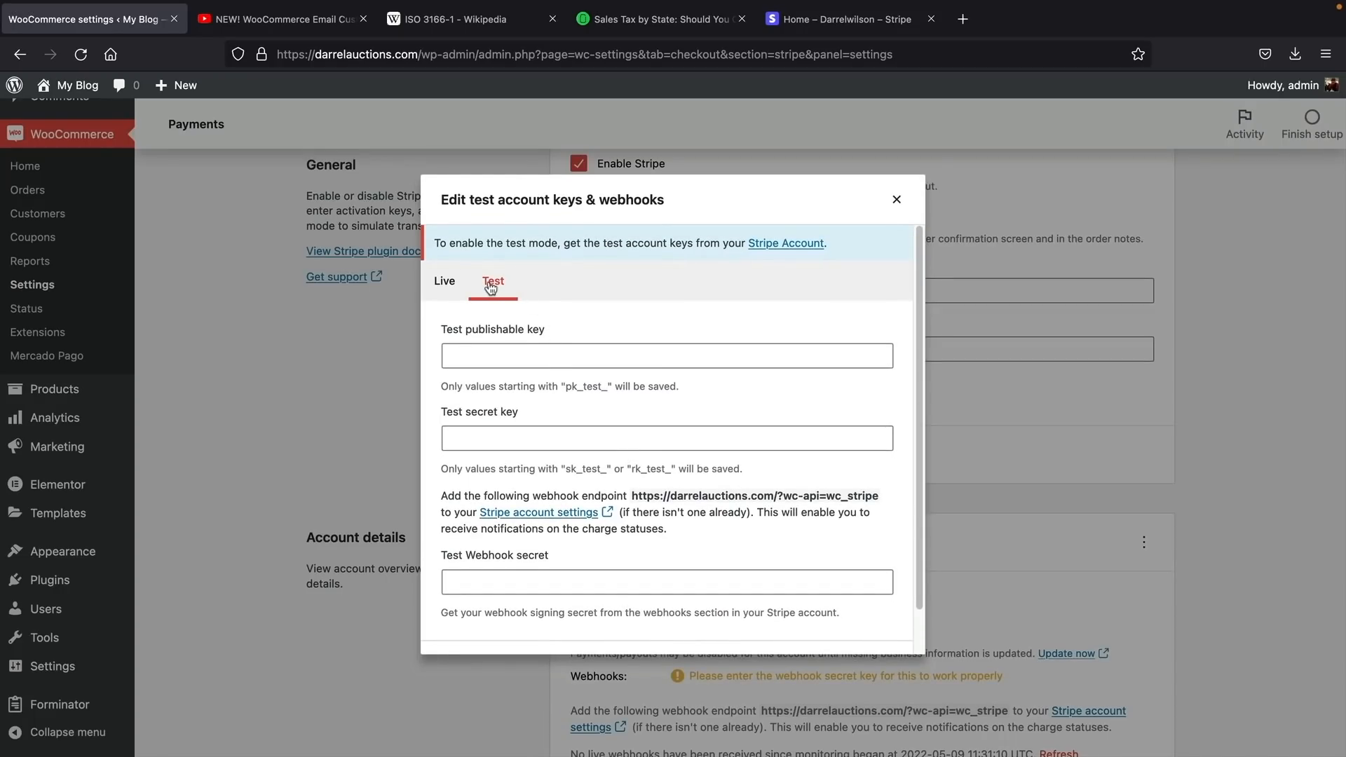
{"action": "left_click", "coordinate": [463, 290]}
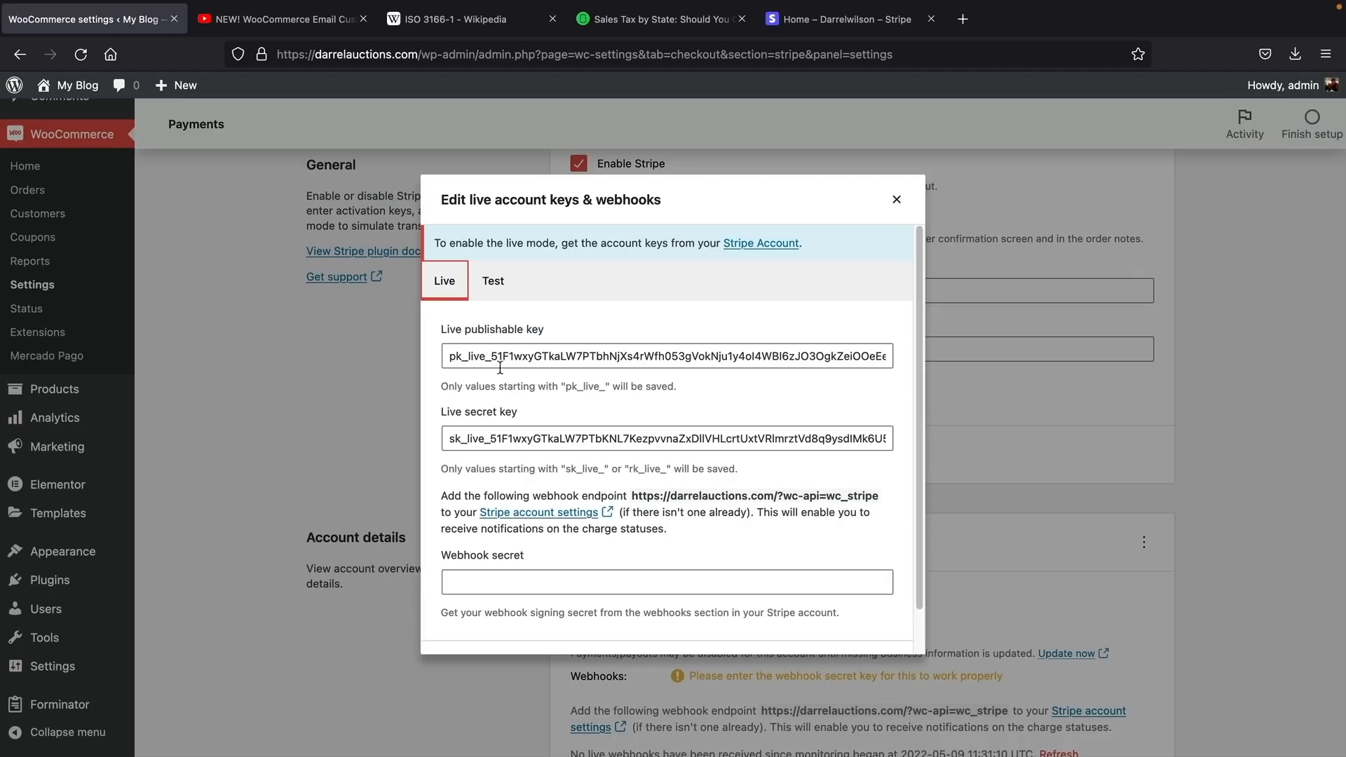
{"action": "left_click", "coordinate": [495, 284]}
{"action": "left_click", "coordinate": [833, 24]}
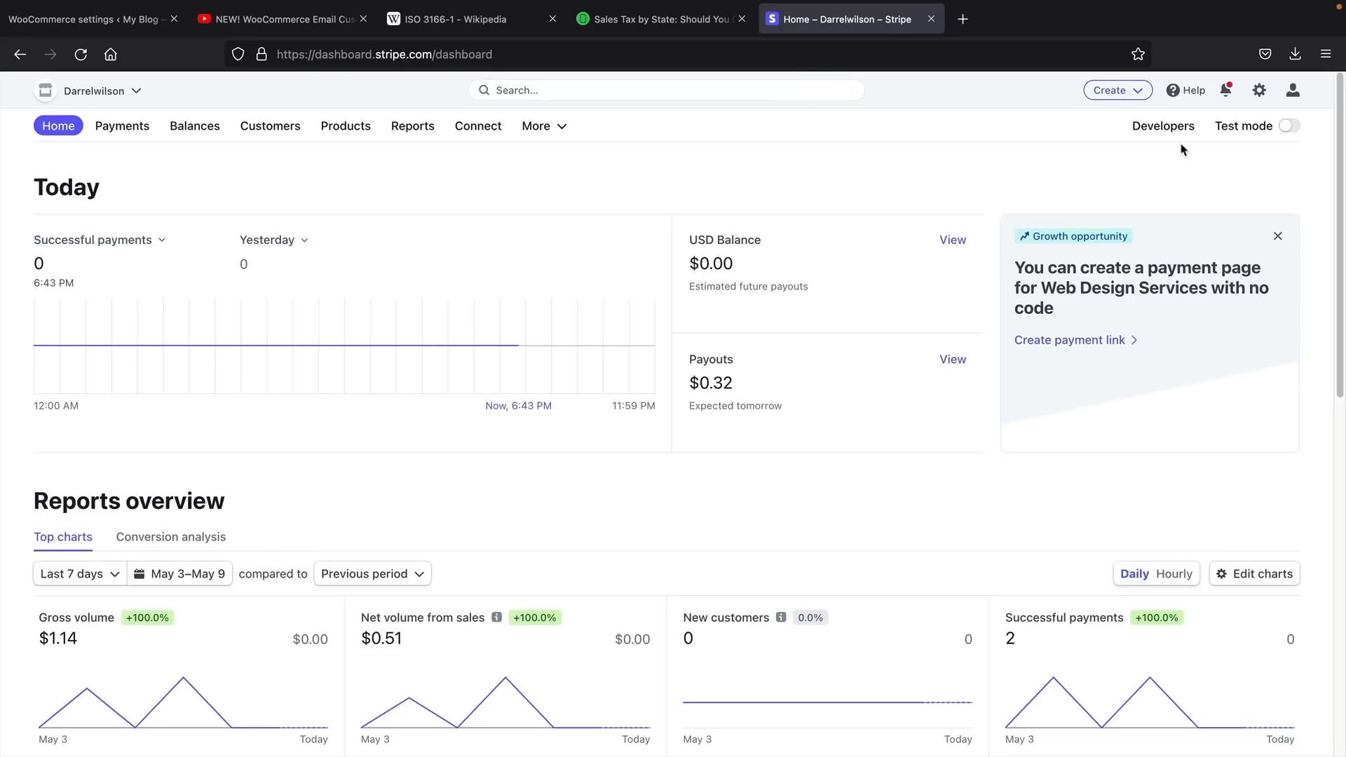
{"action": "left_click", "coordinate": [1290, 126]}
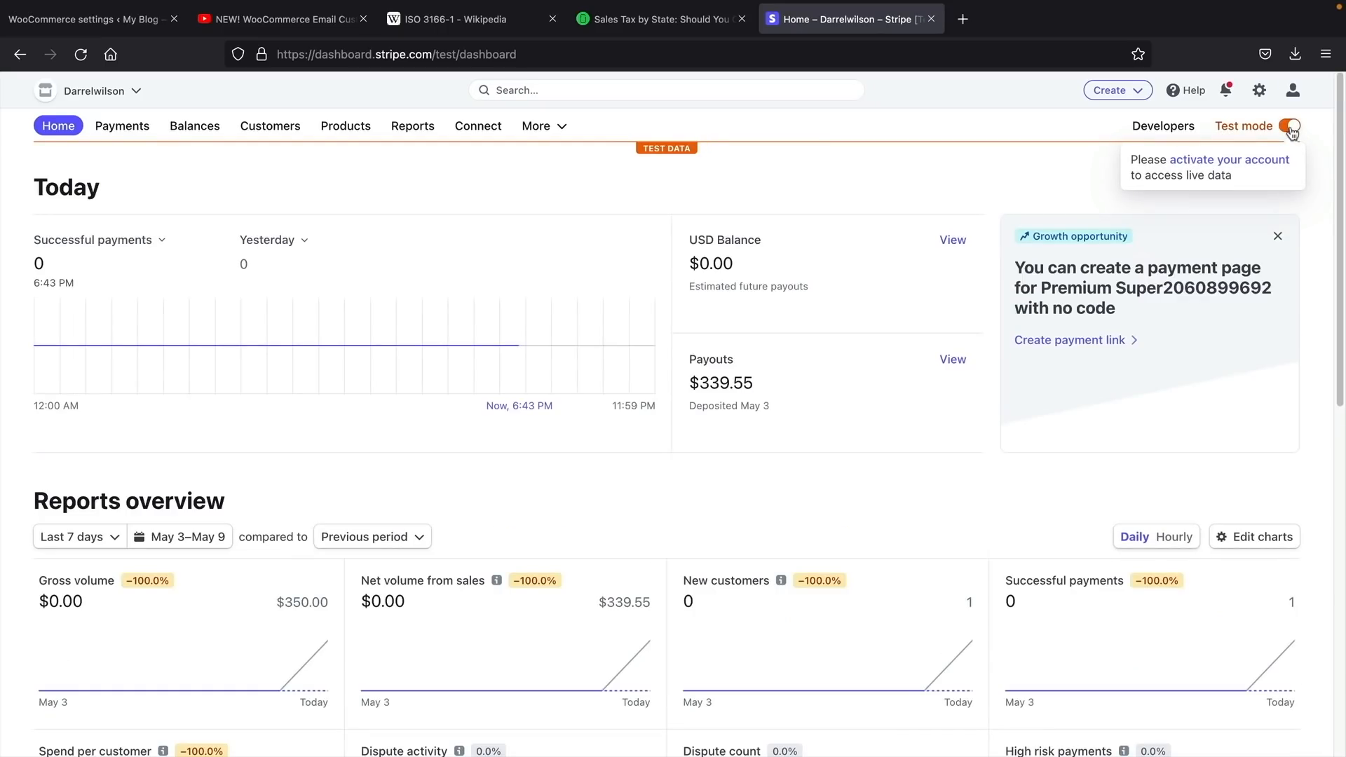
{"action": "left_click", "coordinate": [1153, 129]}
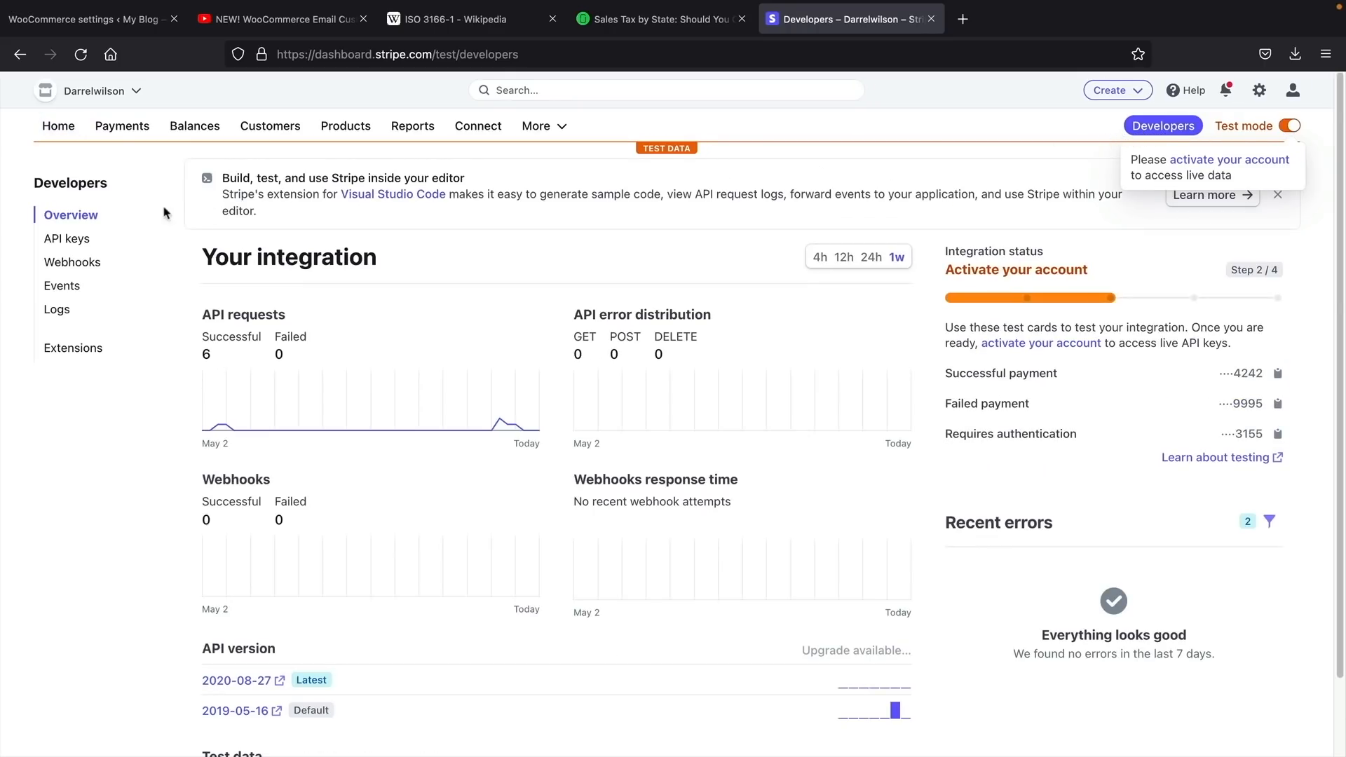
{"action": "left_click", "coordinate": [59, 244]}
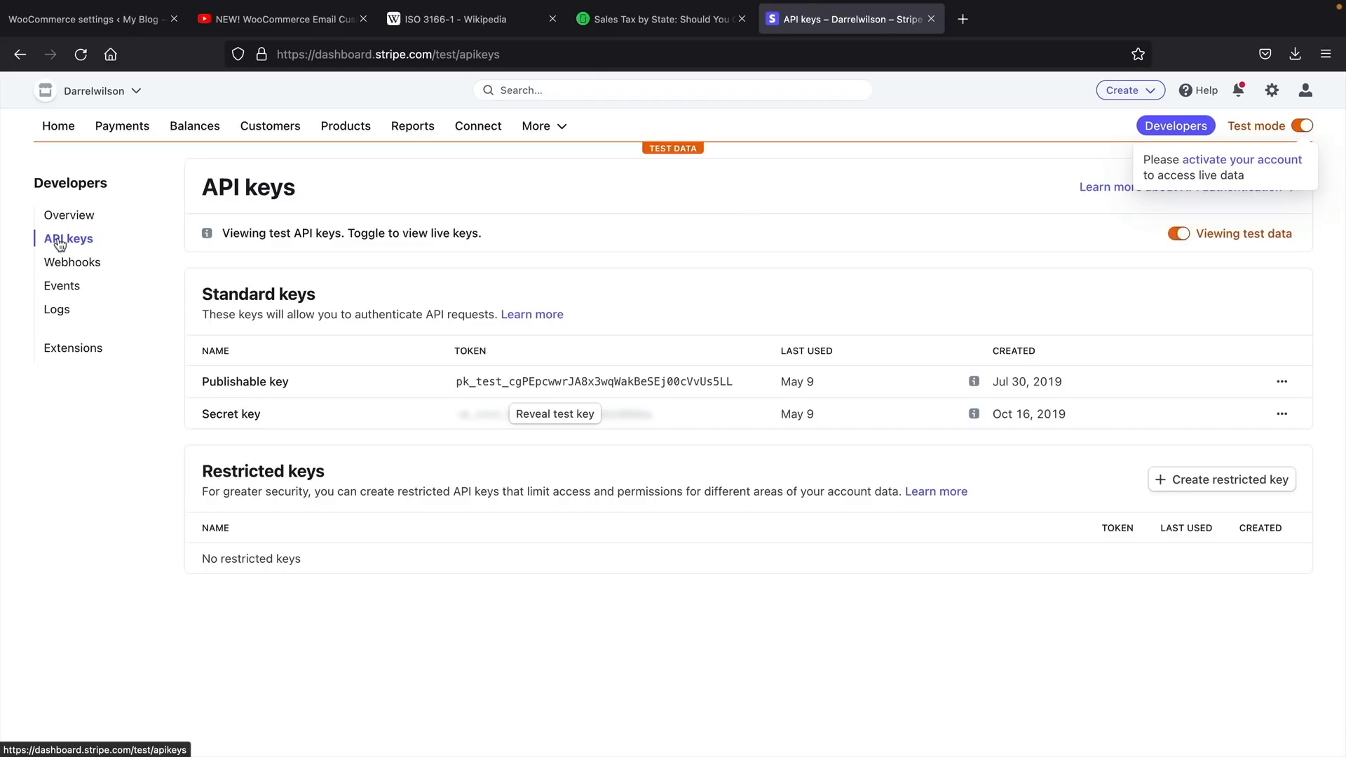
{"action": "left_click", "coordinate": [550, 418]}
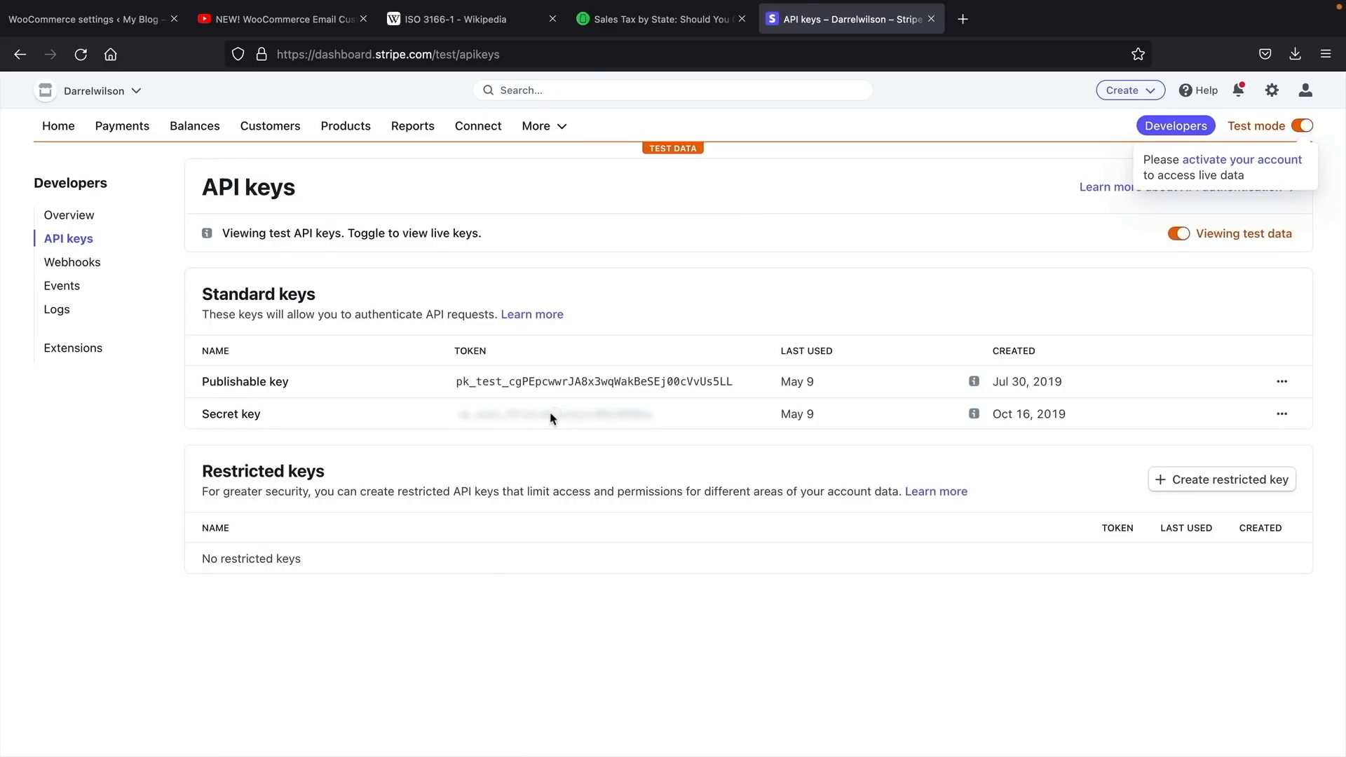
{"action": "left_click", "coordinate": [555, 388]}
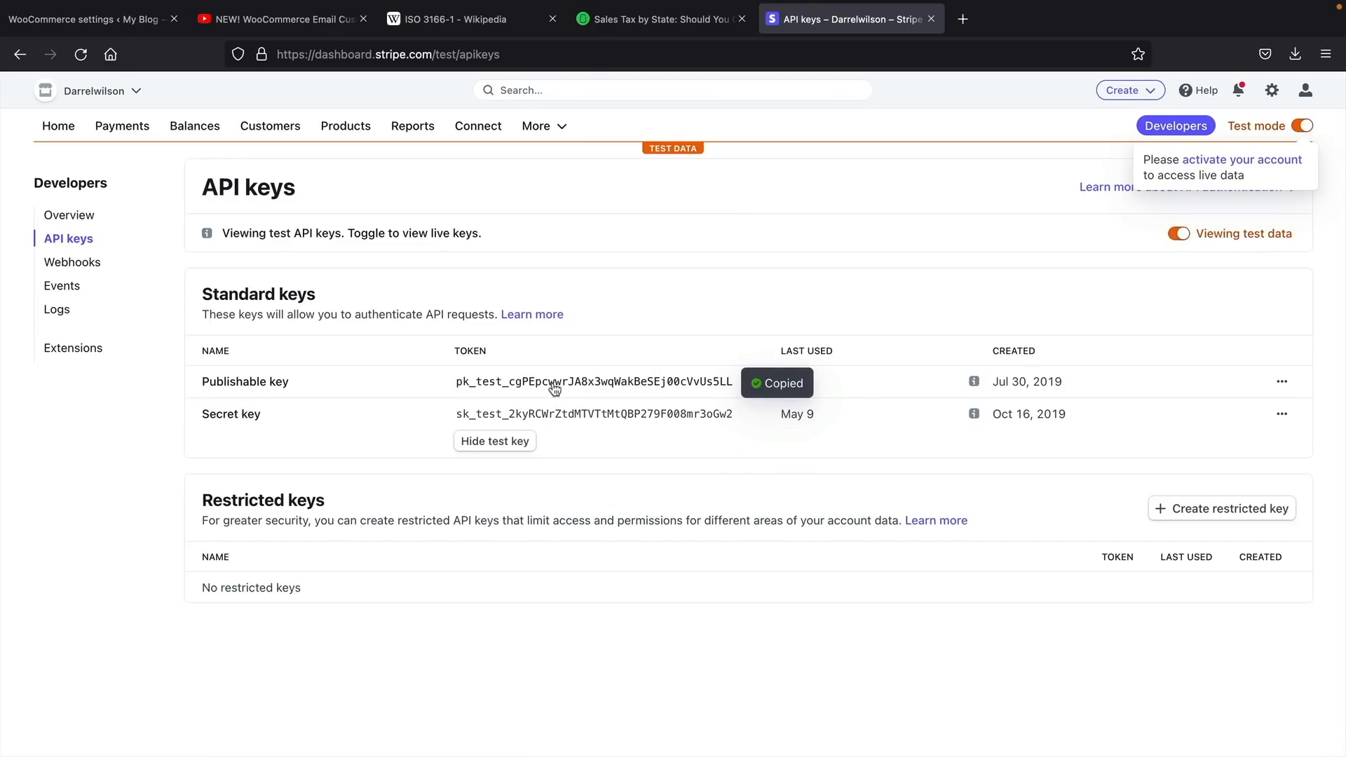
Paste the Stripe test publishable and secret keys into the WooCommerce test keys fields
{"action": "left_click", "coordinate": [112, 21]}
{"action": "left_click", "coordinate": [503, 353]}
{"action": "right_click", "coordinate": [503, 352]}
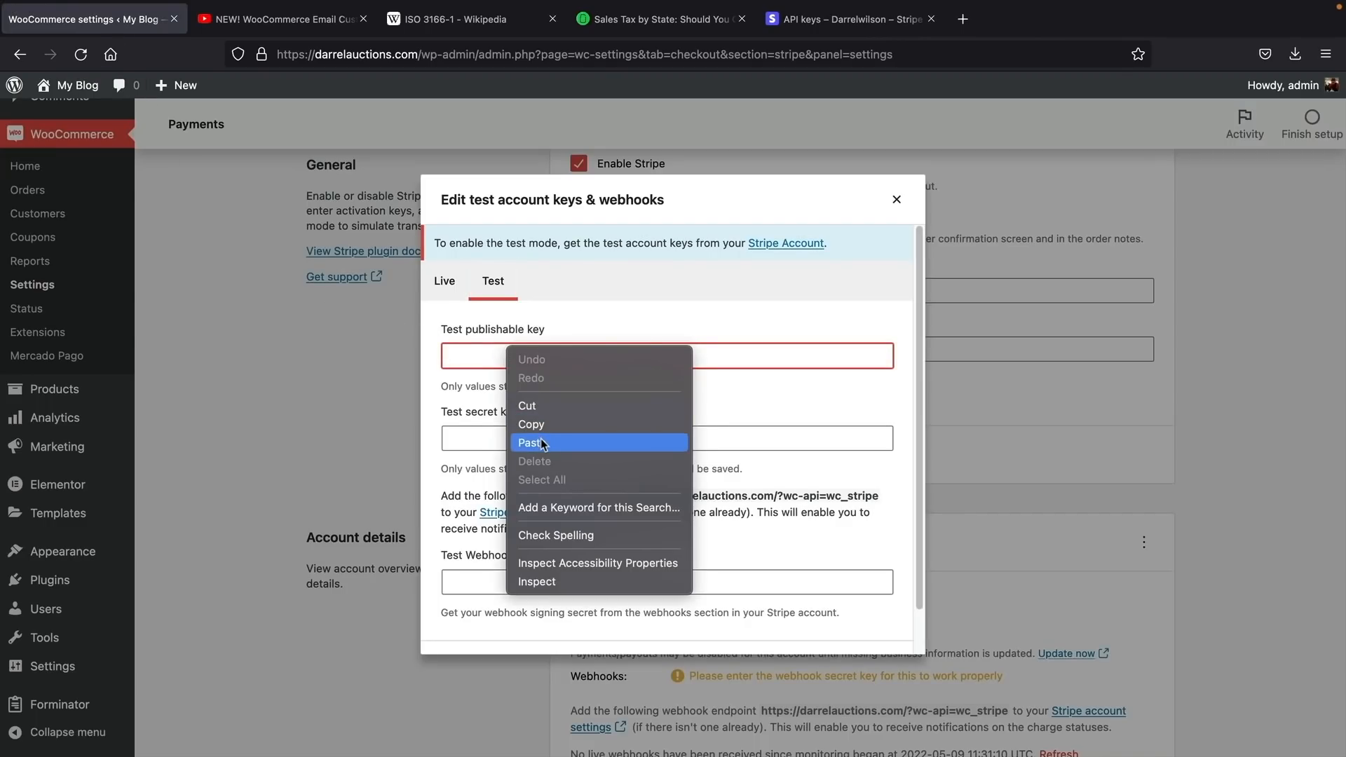
{"action": "left_click", "coordinate": [547, 443]}
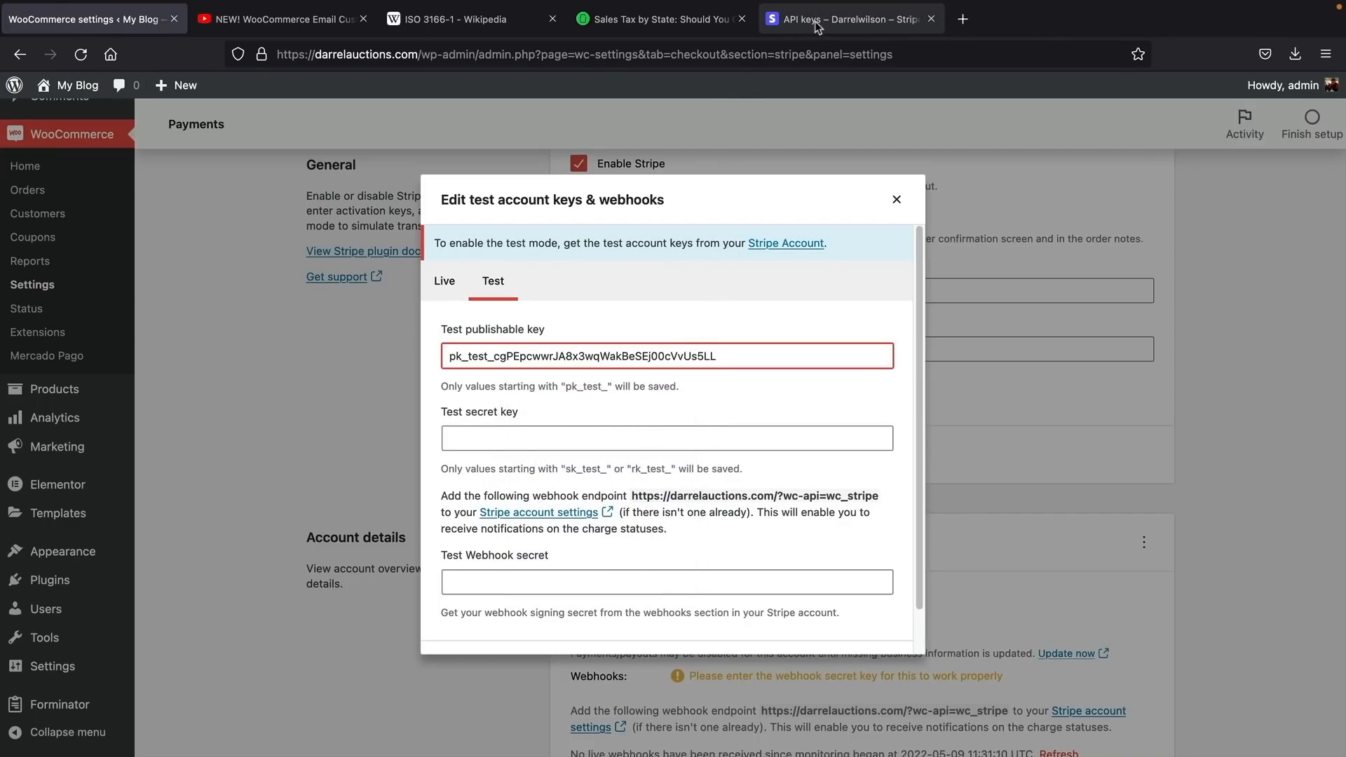
{"action": "left_click", "coordinate": [817, 27]}
{"action": "left_click", "coordinate": [592, 415]}
{"action": "left_click", "coordinate": [115, 31]}
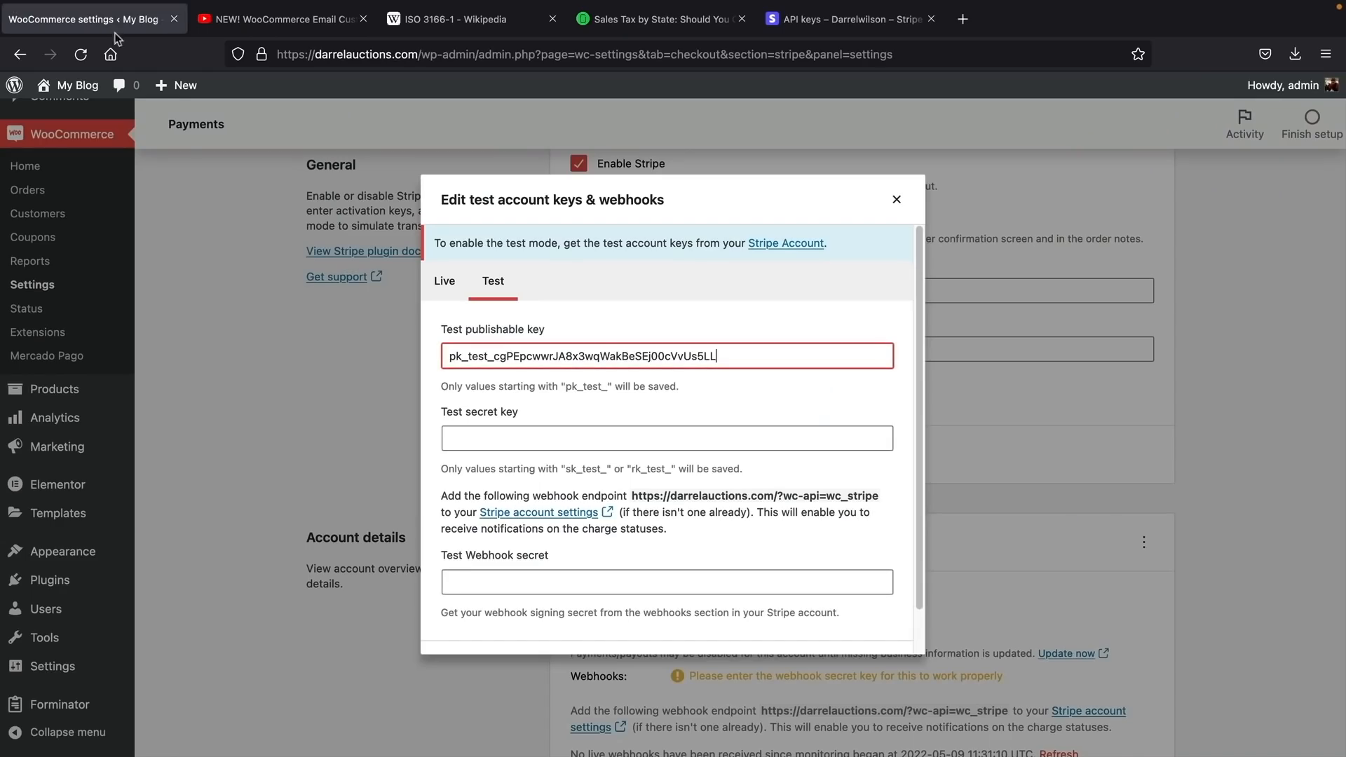
{"action": "right_click", "coordinate": [485, 446]}
{"action": "left_click", "coordinate": [531, 544]}
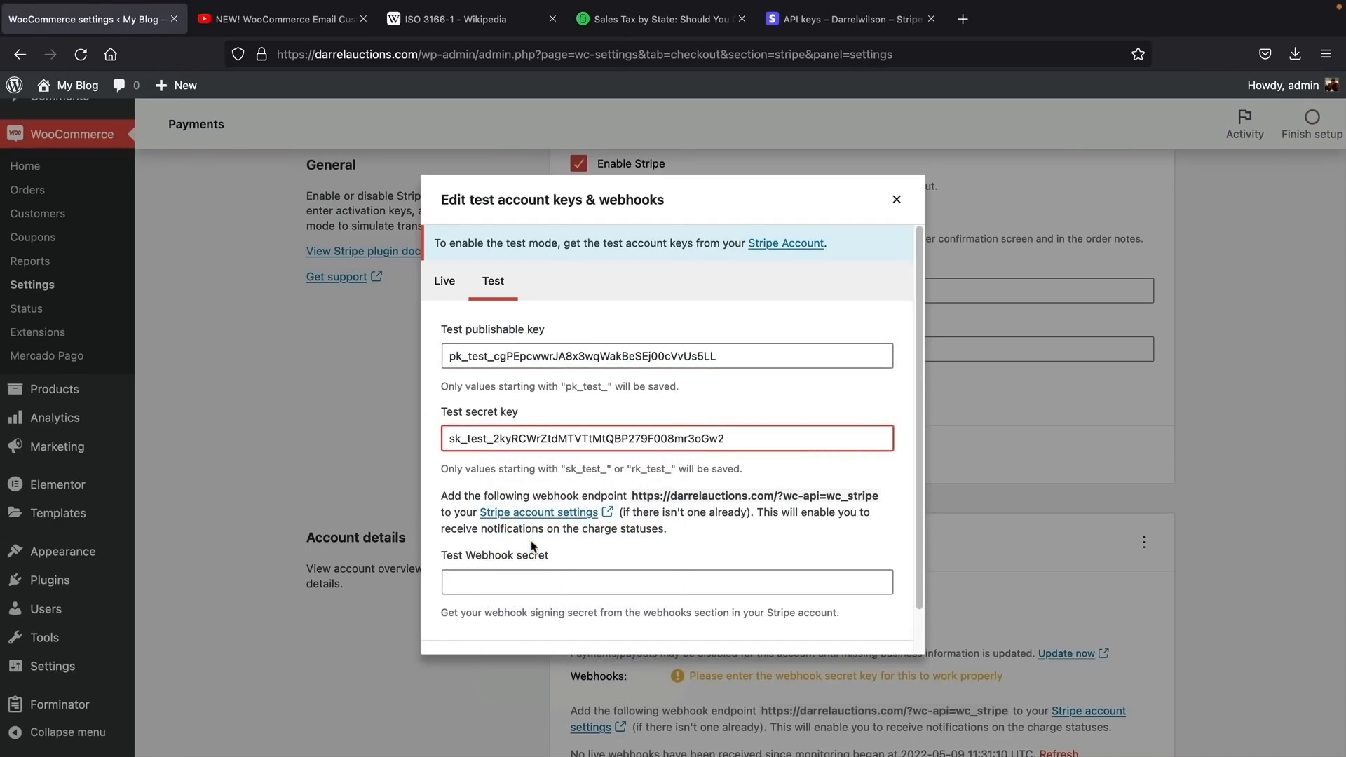
Copy the store's webhook endpoint URL from the keys dialog
{"action": "left_click_drag", "start_coordinate": [633, 496], "coordinate": [879, 499]}
{"action": "right_click", "coordinate": [878, 501]}
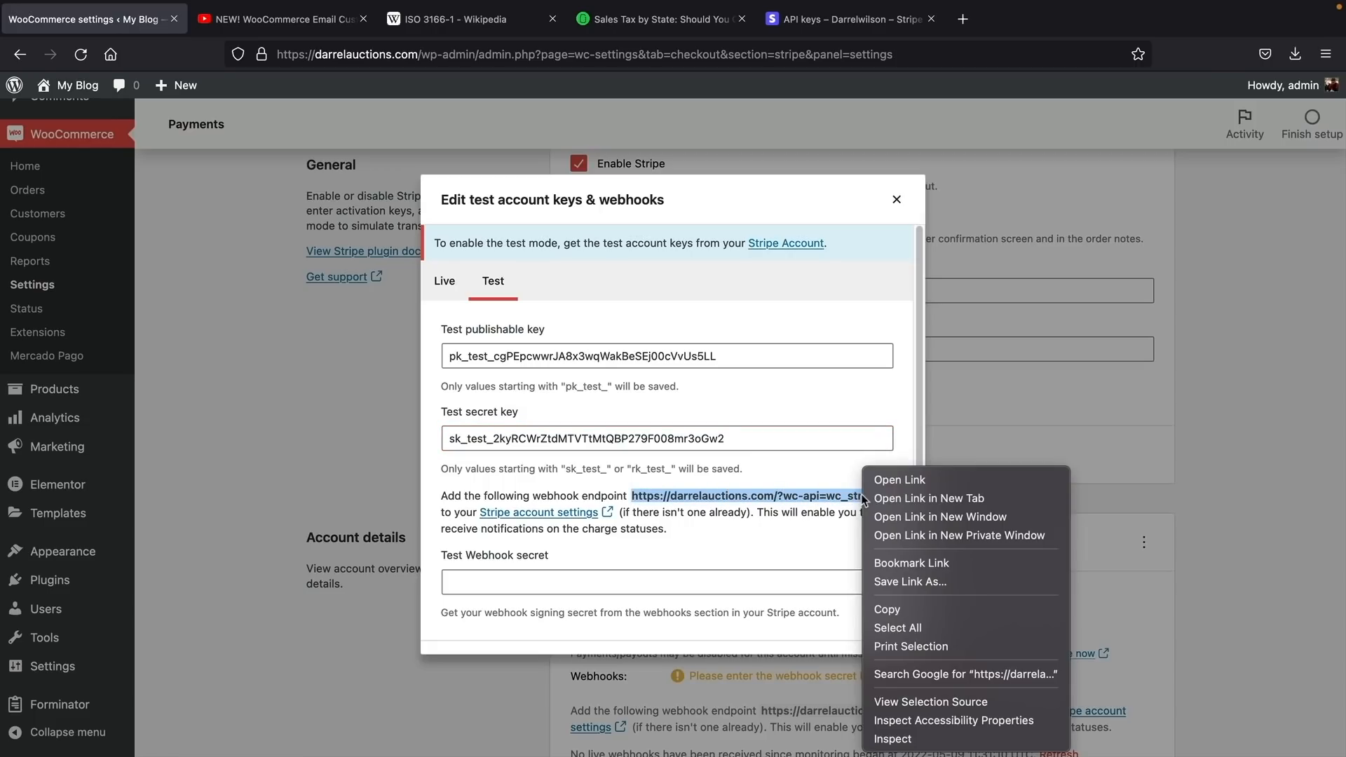
{"action": "left_click", "coordinate": [891, 597]}
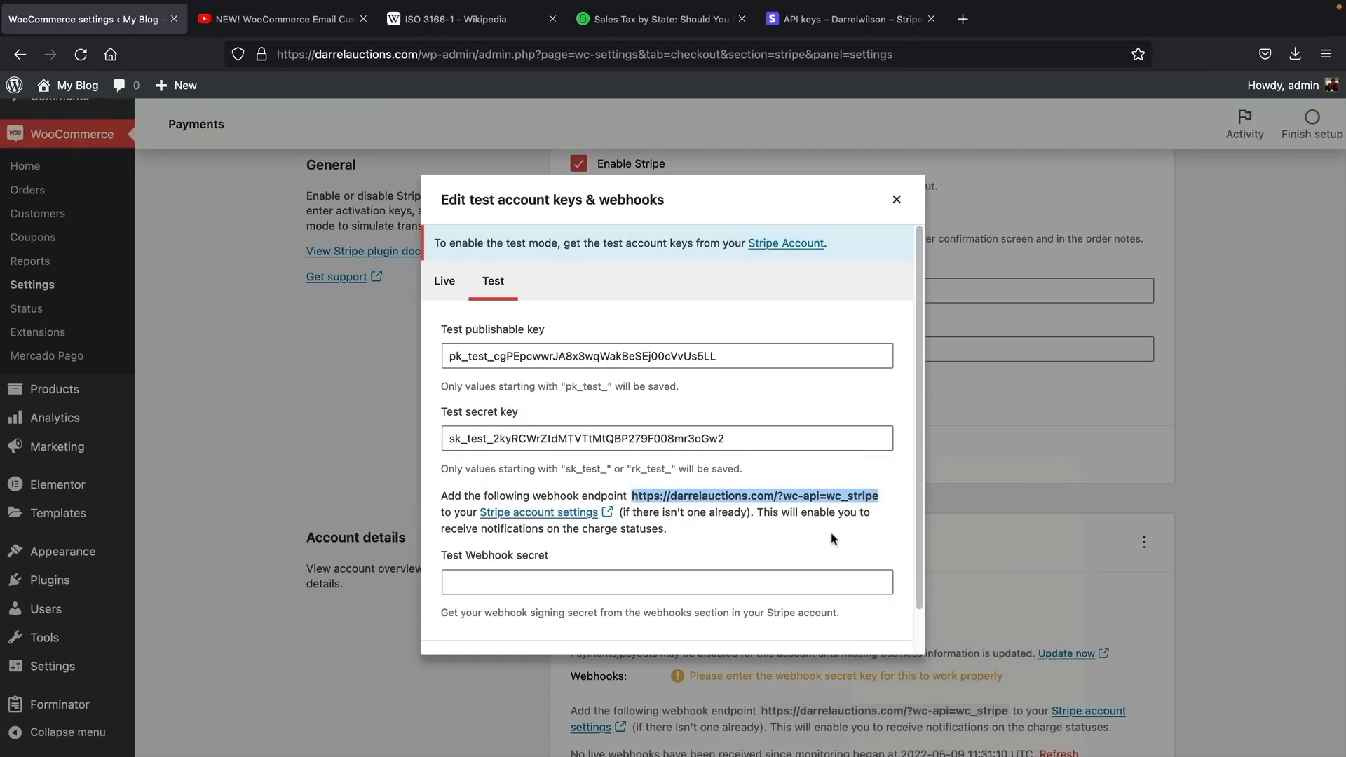
{"action": "scroll", "coordinate": [832, 538], "scroll_direction": "down", "scroll_amount": 2}
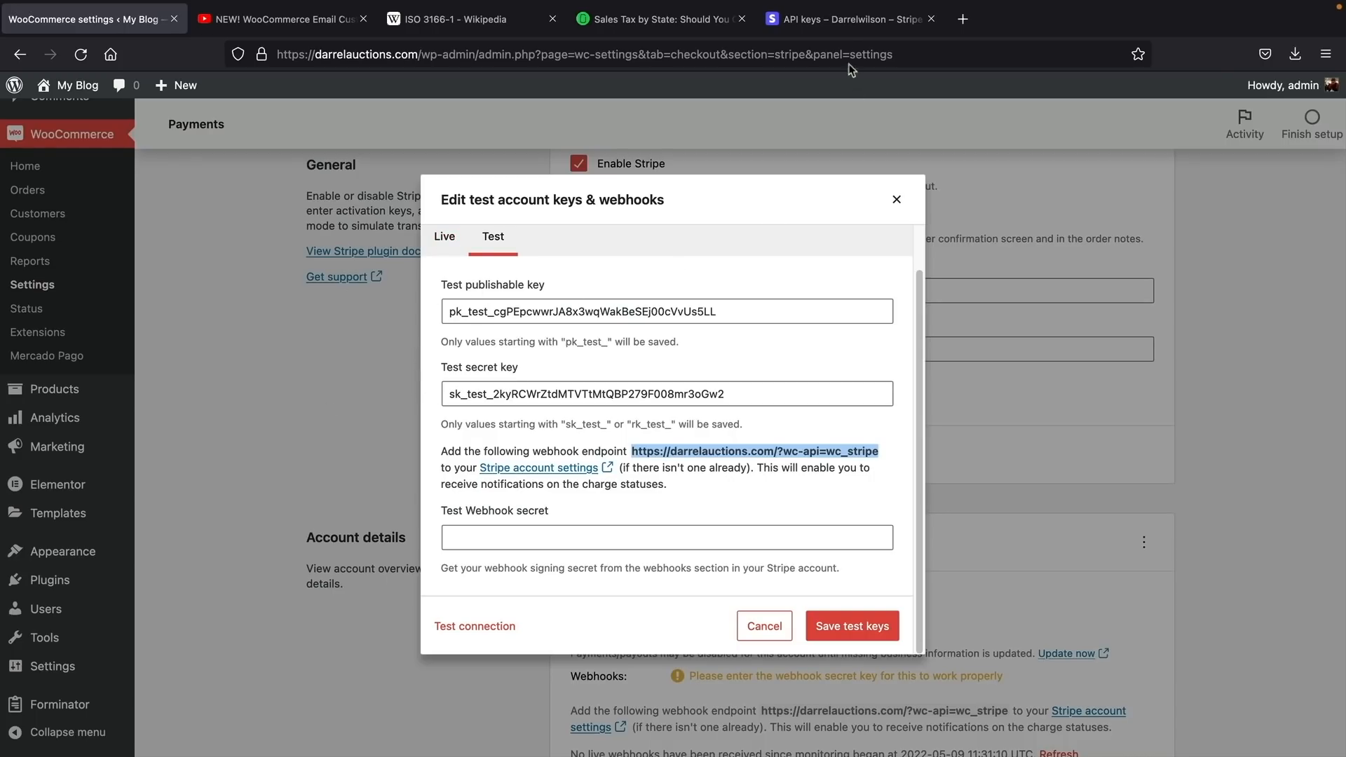
Start a new Stripe webhook endpoint with the store URL and description 'This is an endpoint for my web'
{"action": "left_click", "coordinate": [836, 28]}
{"action": "left_click", "coordinate": [77, 266]}
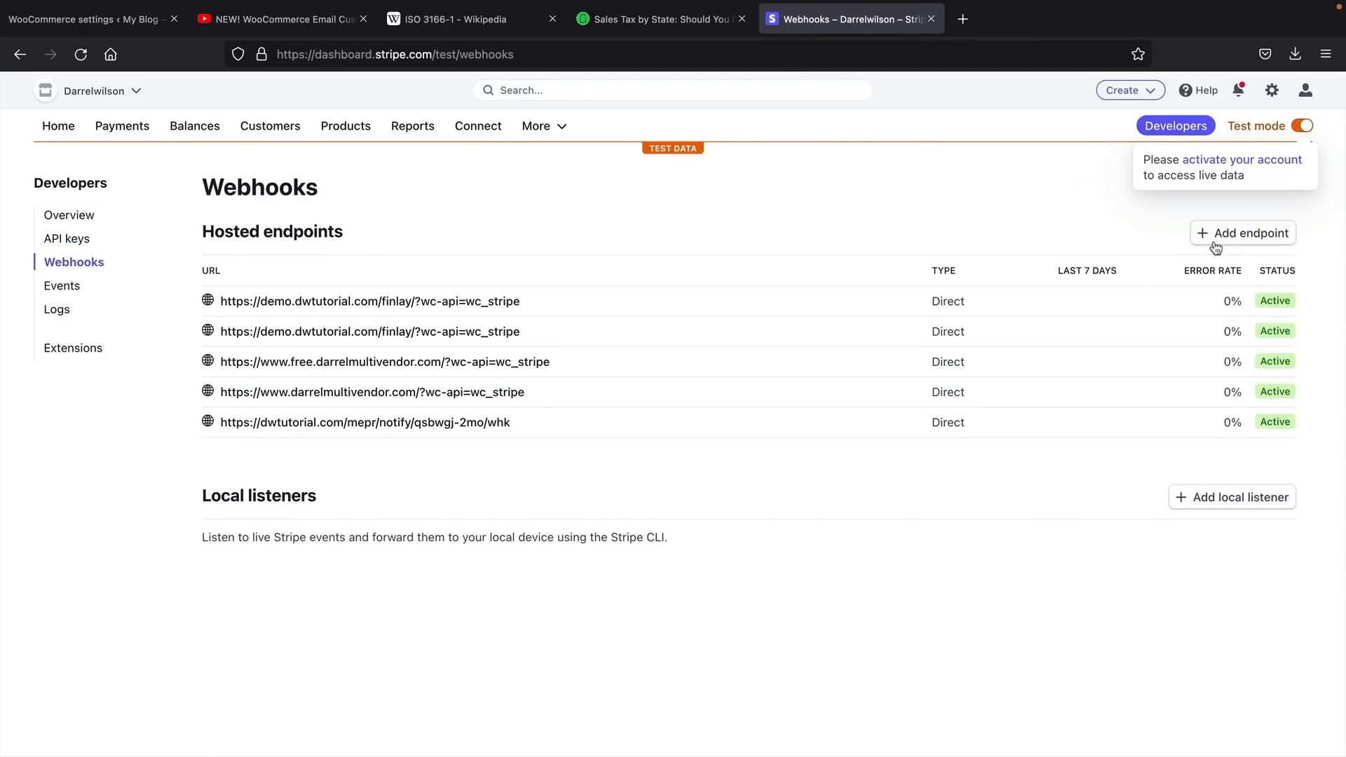
{"action": "left_click", "coordinate": [1214, 241]}
{"action": "left_click", "coordinate": [112, 339]}
{"action": "right_click", "coordinate": [112, 340]}
{"action": "left_click", "coordinate": [141, 431]}
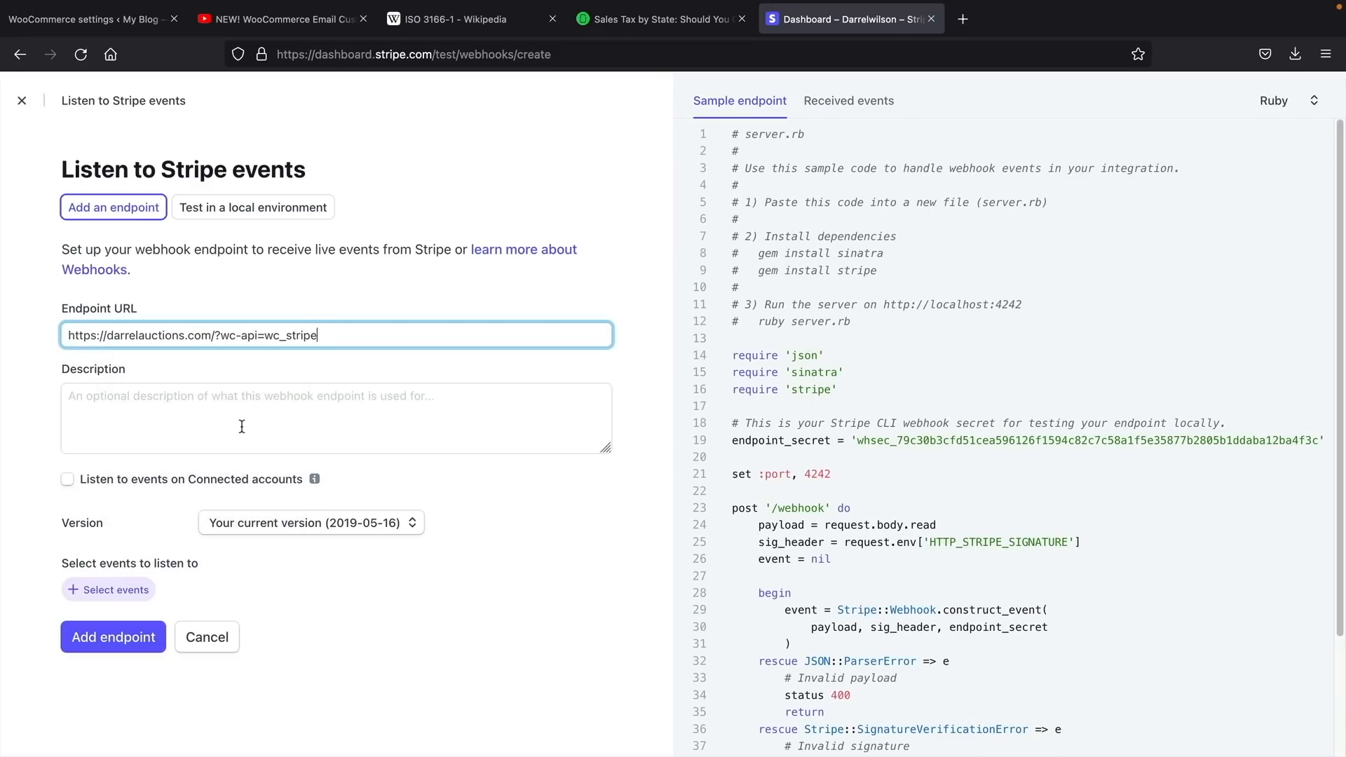
{"action": "left_click", "coordinate": [242, 426]}
{"action": "type", "text": "This is an end"}
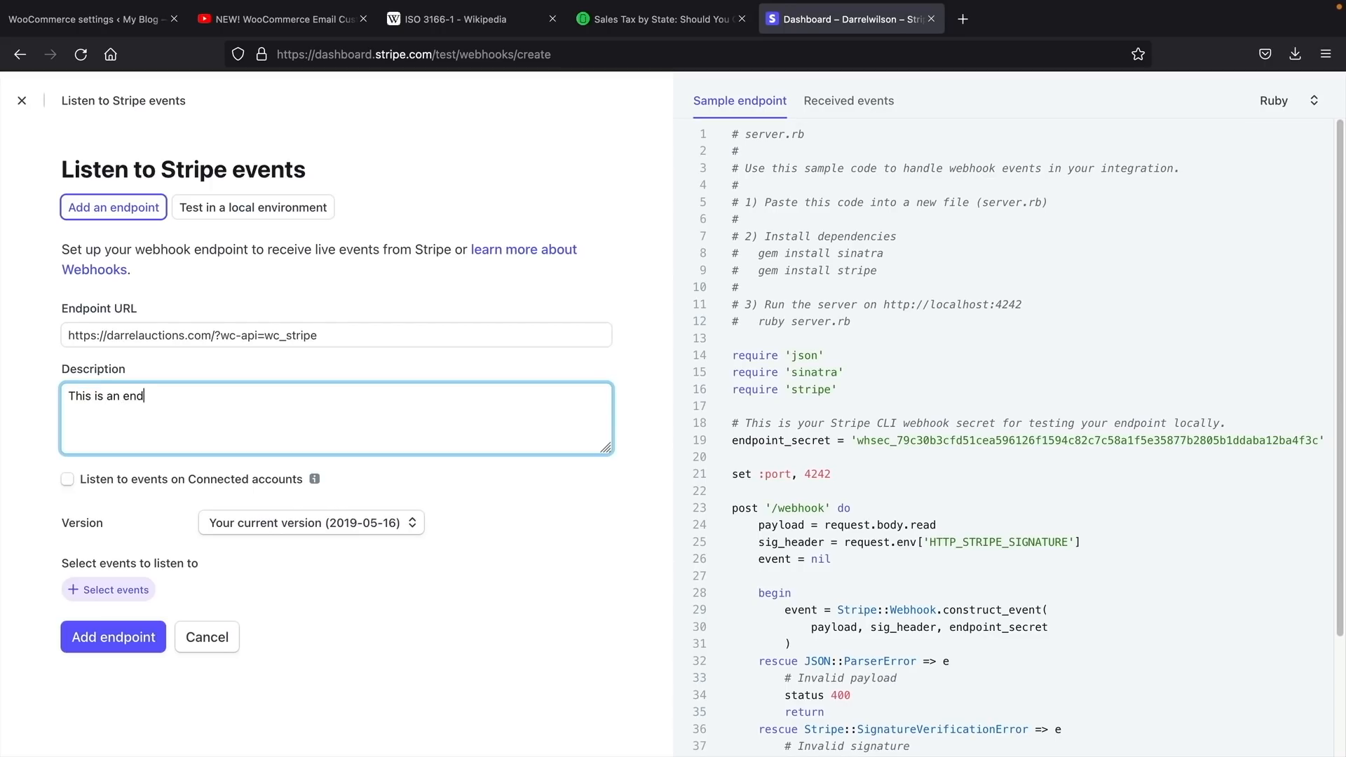
{"action": "type", "text": "point for my website"}
Select all 13 Charge events and create the webhook endpoint
{"action": "left_click", "coordinate": [99, 593]}
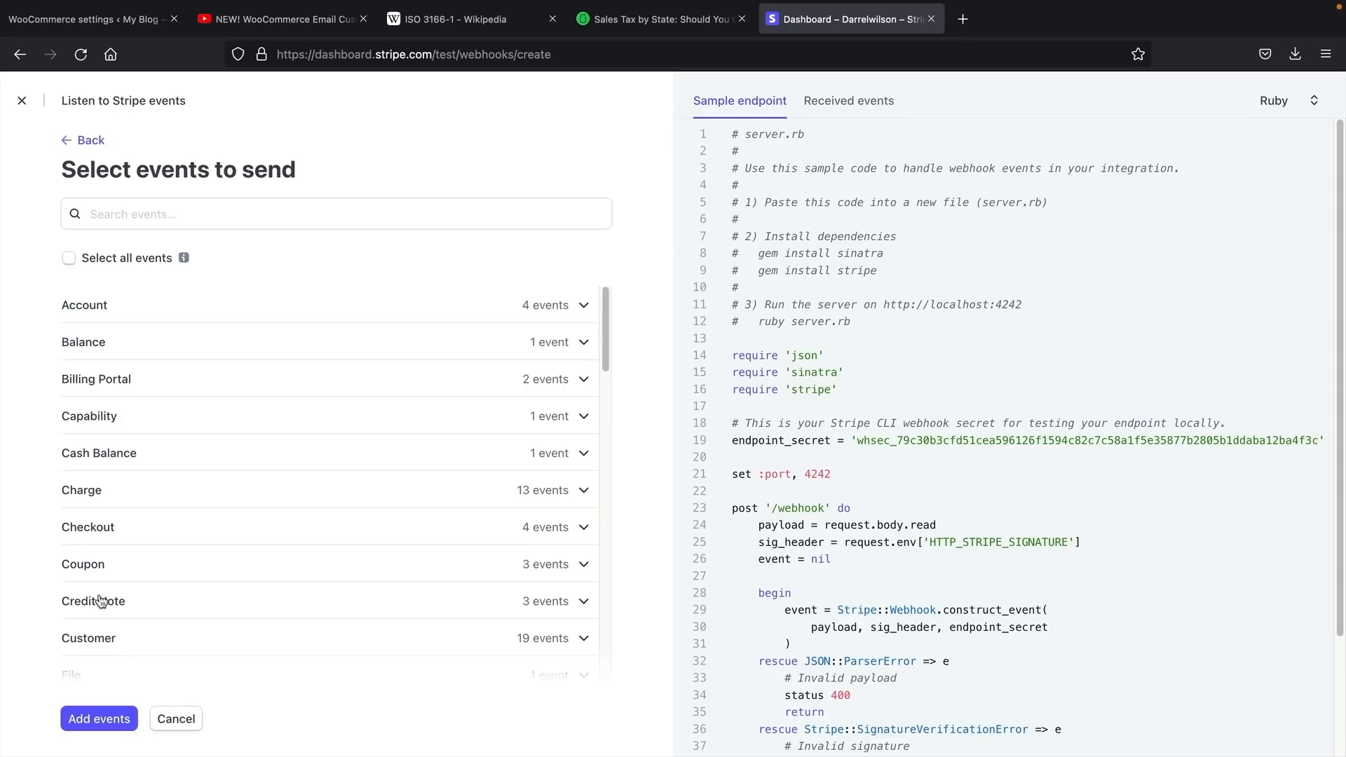
{"action": "left_click", "coordinate": [134, 500]}
{"action": "left_click", "coordinate": [74, 520]}
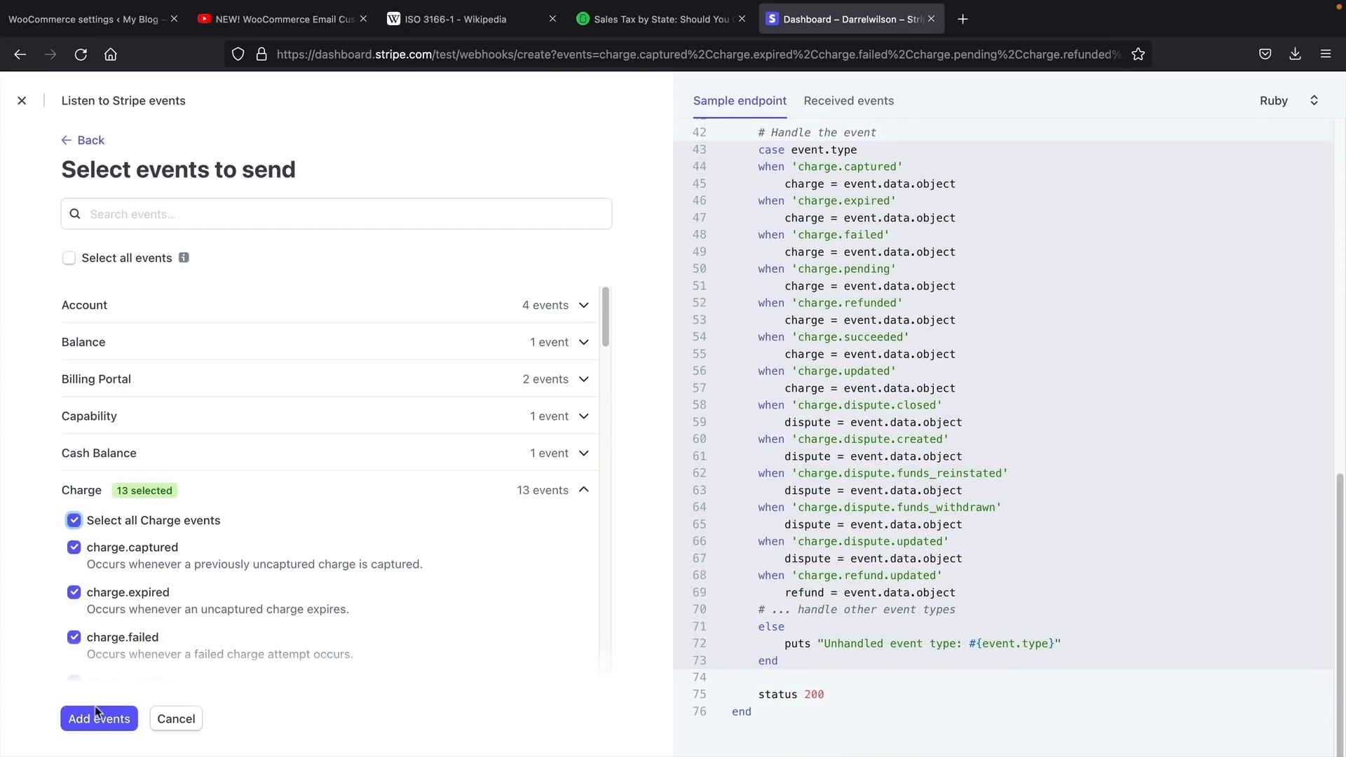
{"action": "left_click", "coordinate": [98, 718]}
{"action": "scroll", "coordinate": [243, 683], "scroll_direction": "down", "scroll_amount": 5}
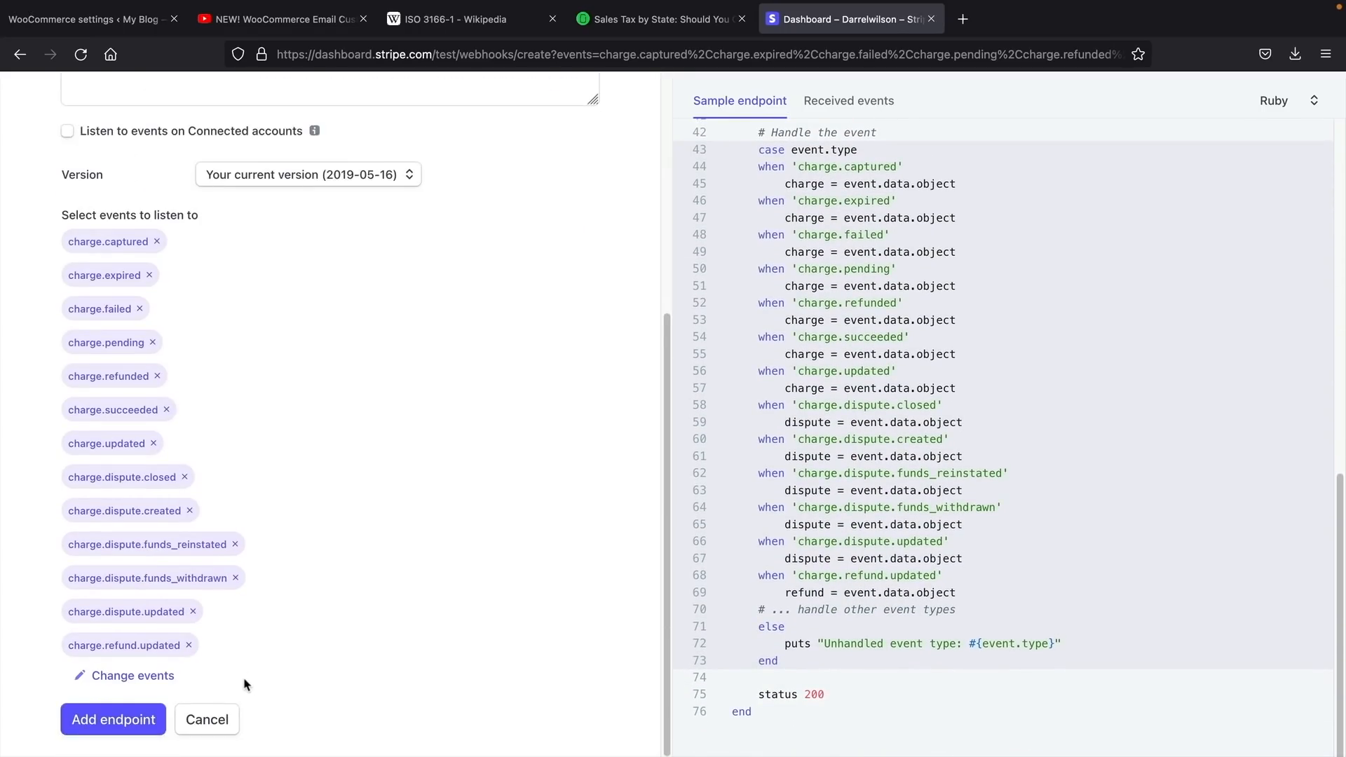
{"action": "left_click", "coordinate": [107, 722]}
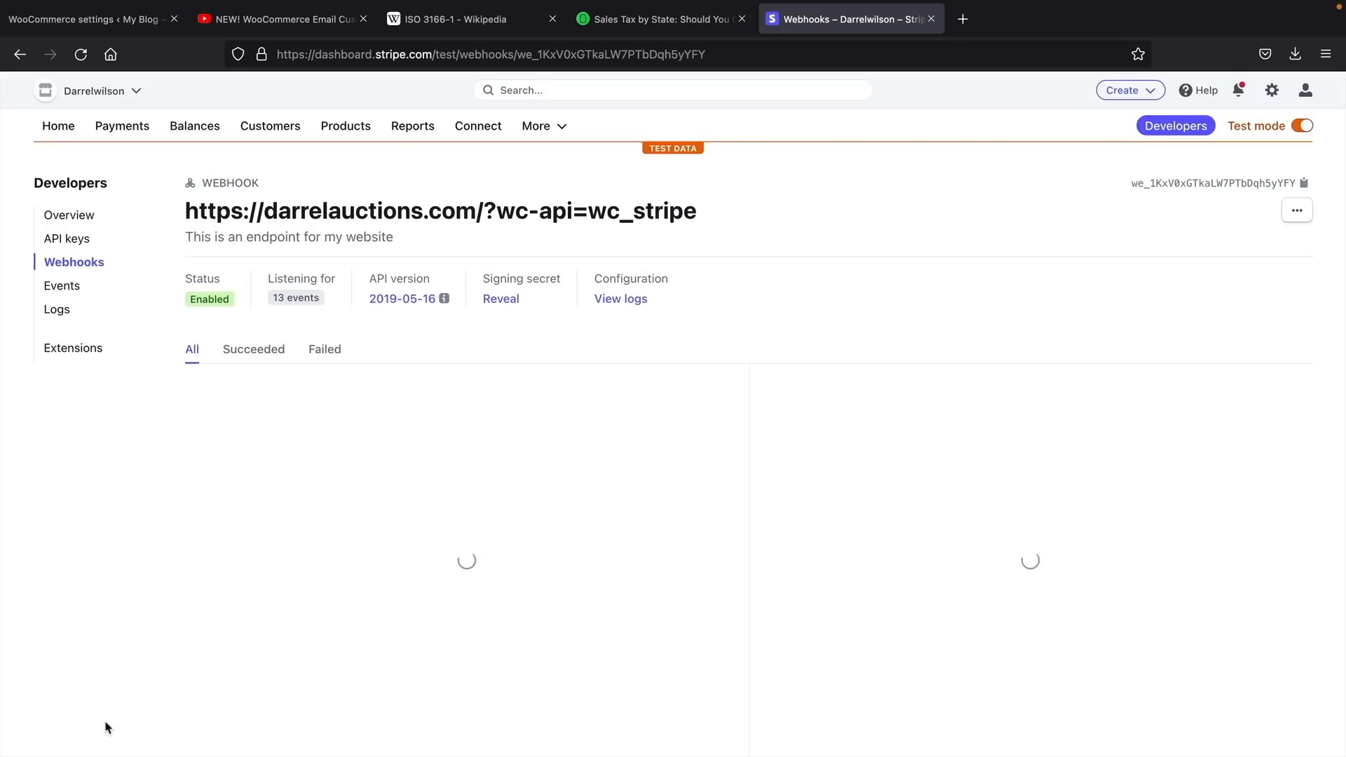
Copy Stripe's webhook signing secret into the WooCommerce test webhook secret and save the test keys
{"action": "left_click", "coordinate": [511, 300]}
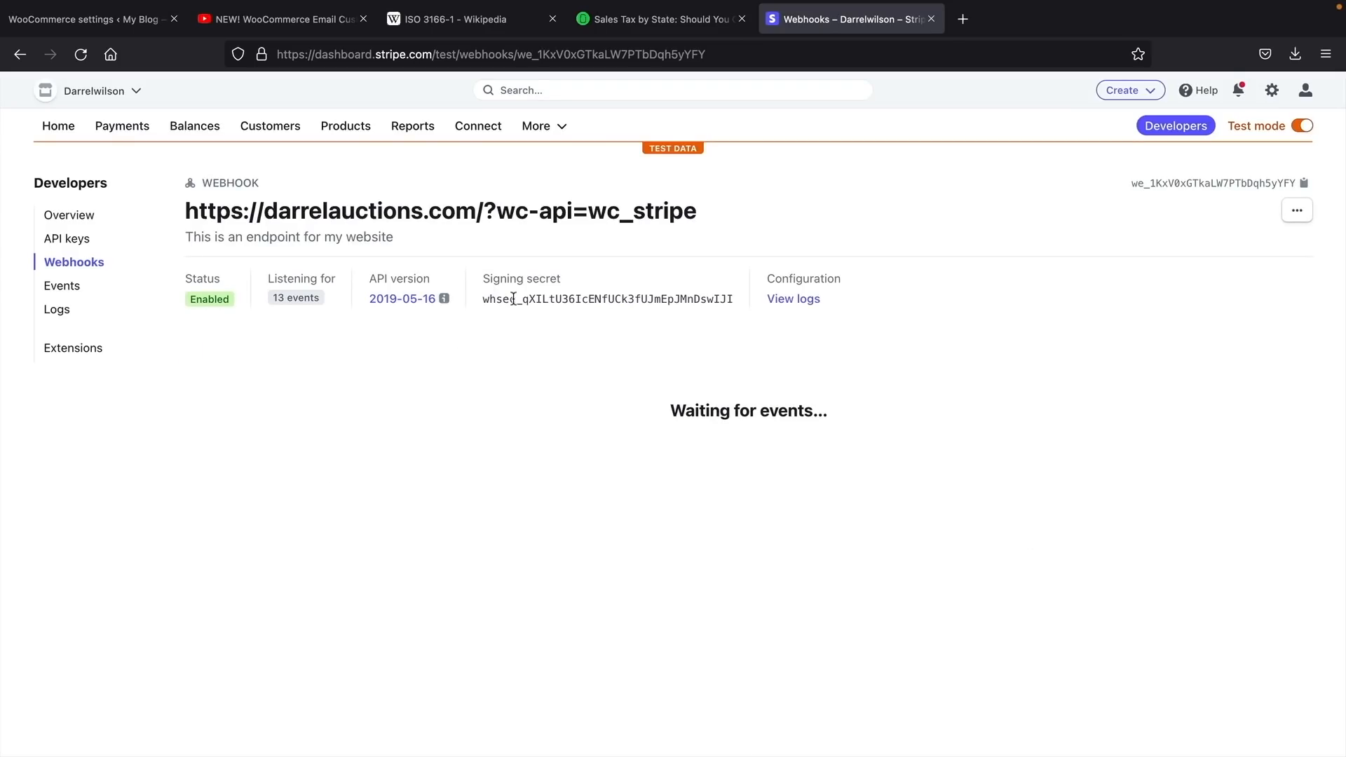
{"action": "double_click", "coordinate": [513, 300]}
{"action": "right_click", "coordinate": [513, 300]}
{"action": "left_click", "coordinate": [525, 307]}
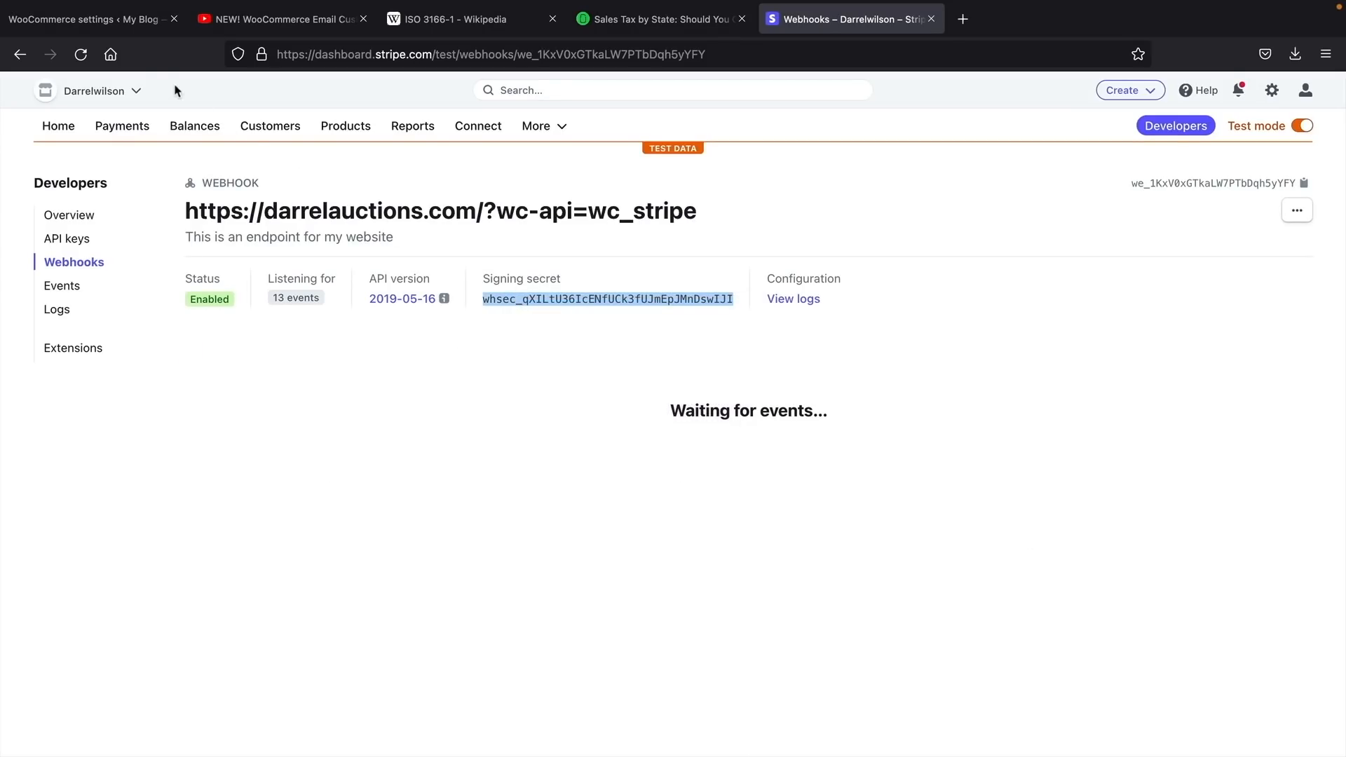
{"action": "left_click", "coordinate": [108, 21]}
{"action": "right_click", "coordinate": [457, 536]}
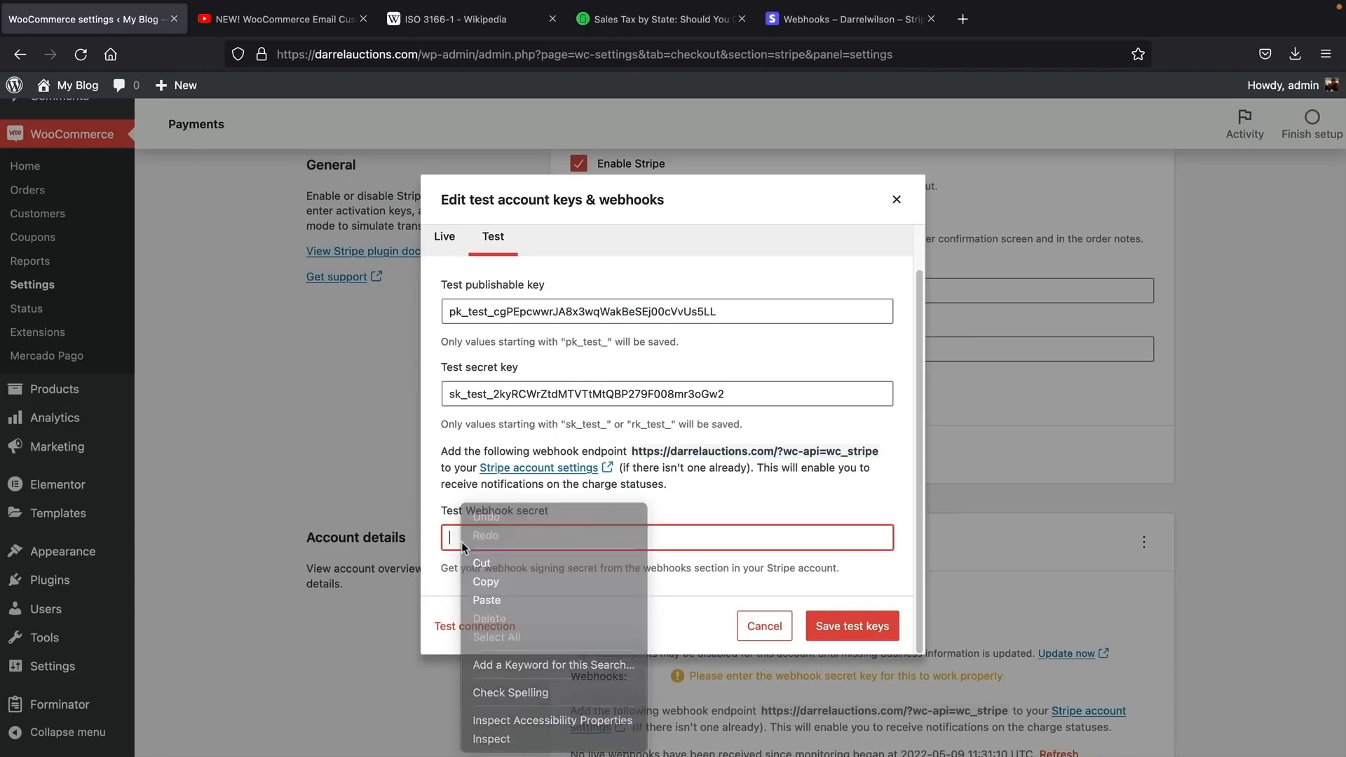
{"action": "right_click", "coordinate": [478, 544]}
{"action": "left_click", "coordinate": [503, 600]}
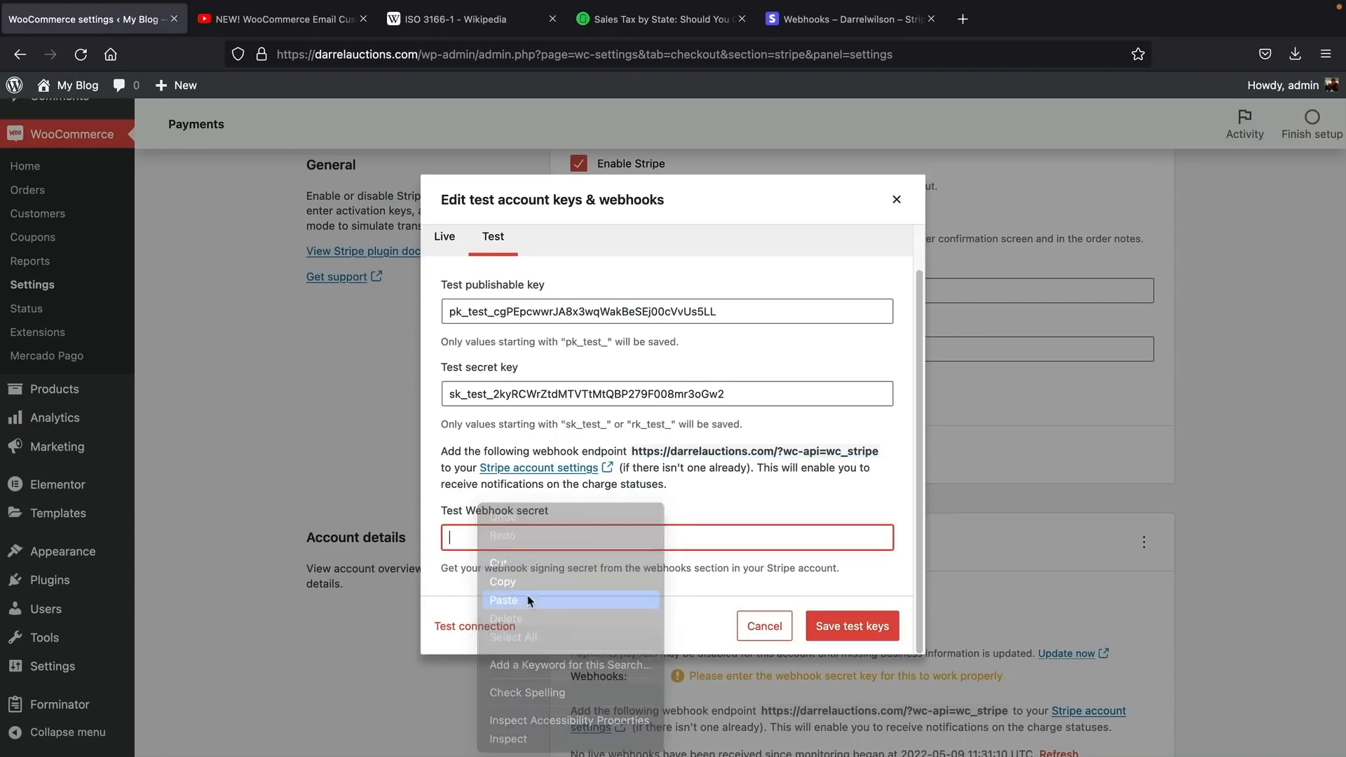
{"action": "left_click", "coordinate": [841, 631]}
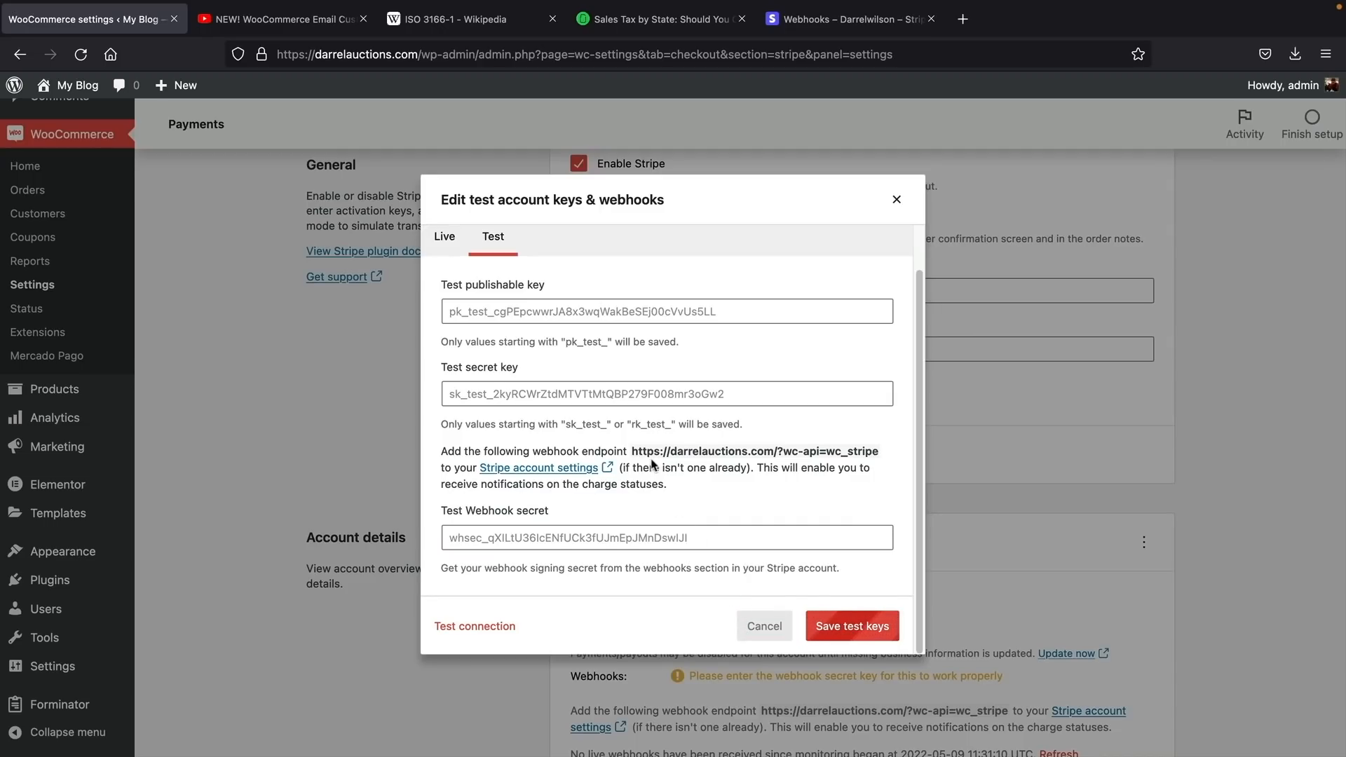
Save the WooCommerce Stripe payment settings and go to the Stripe dashboard home
{"action": "scroll", "coordinate": [636, 310], "scroll_direction": "up", "scroll_amount": 2}
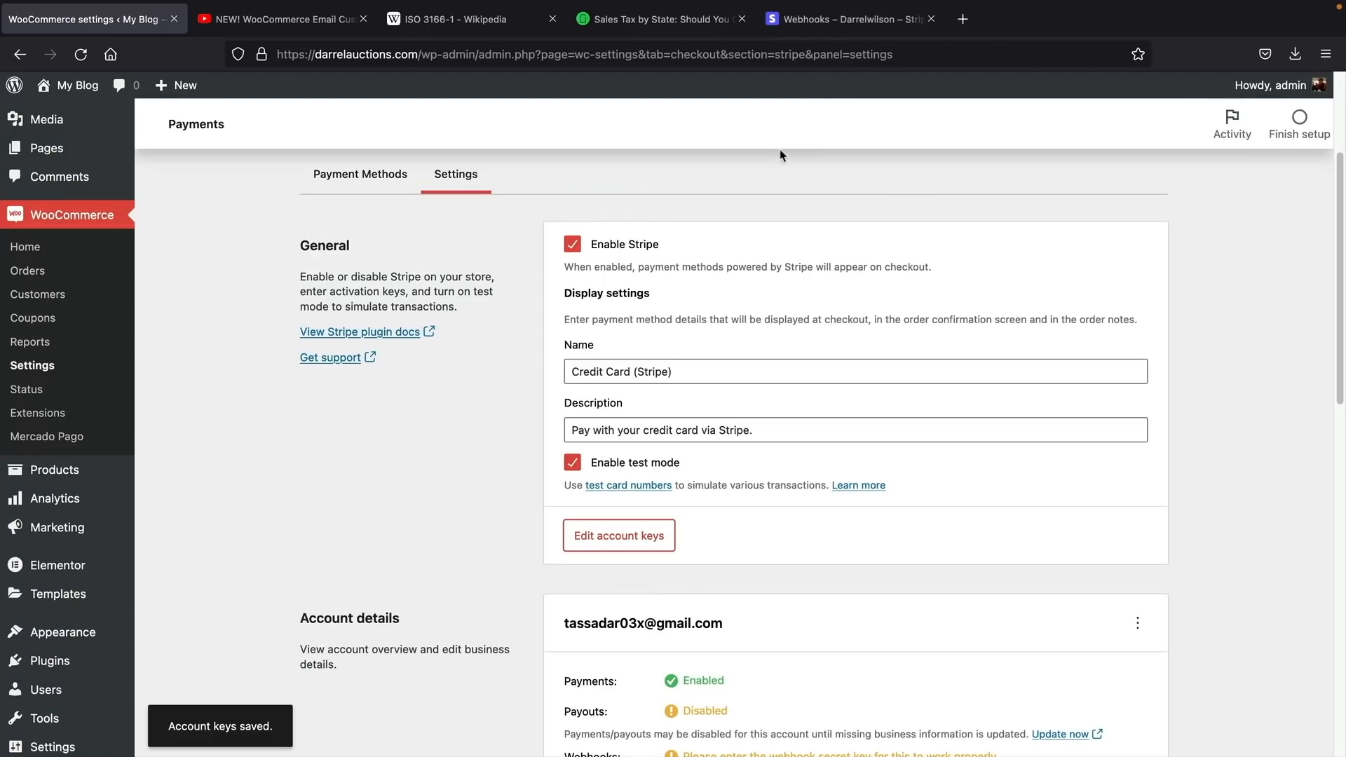
{"action": "scroll", "coordinate": [443, 503], "scroll_direction": "down", "scroll_amount": 10}
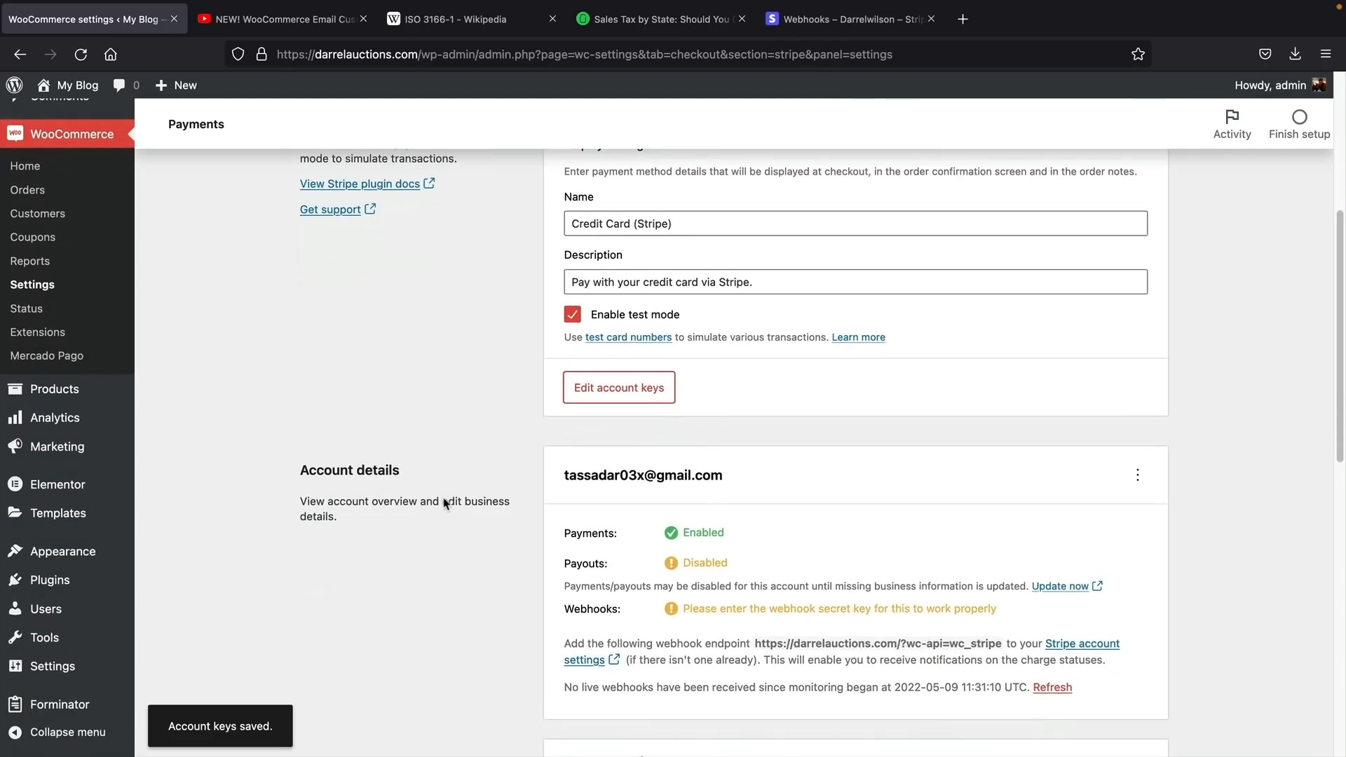
{"action": "scroll", "coordinate": [444, 499], "scroll_direction": "down", "scroll_amount": 3}
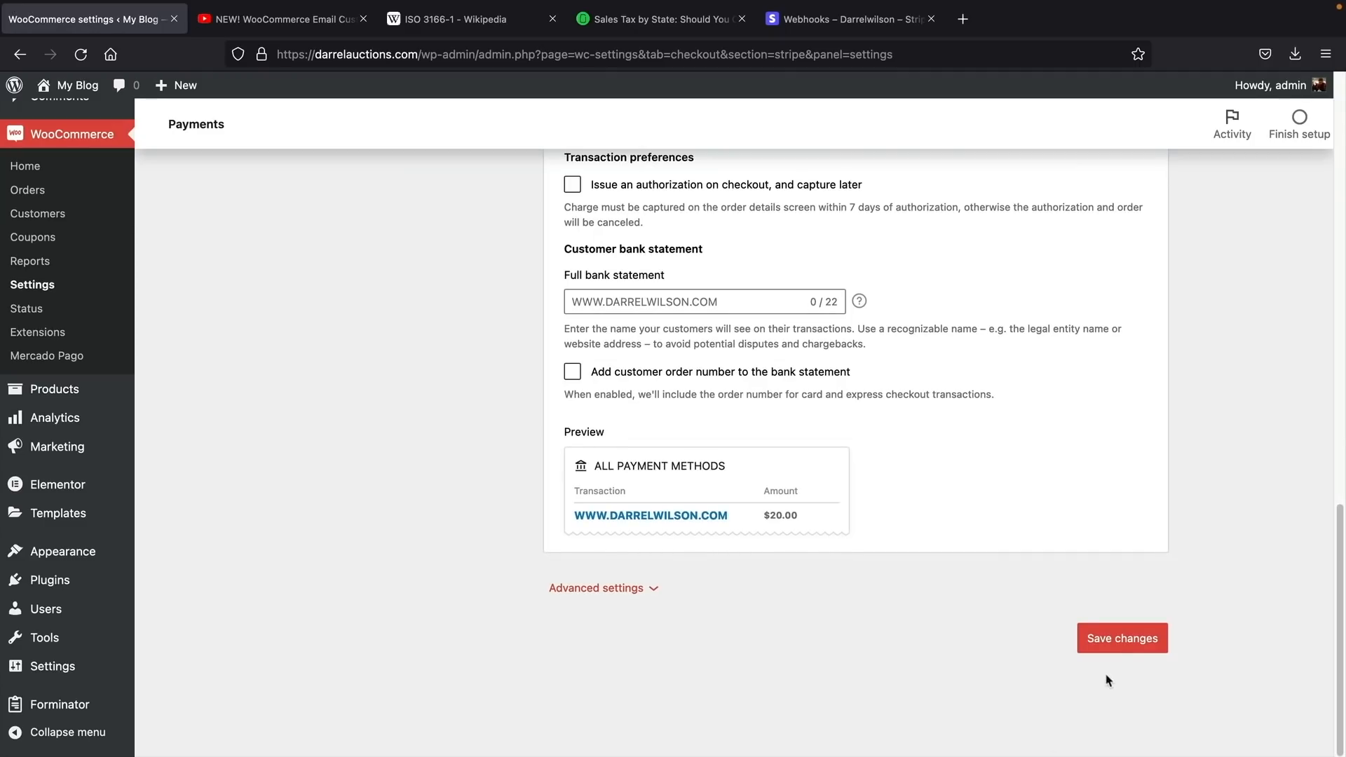
{"action": "left_click", "coordinate": [1116, 639]}
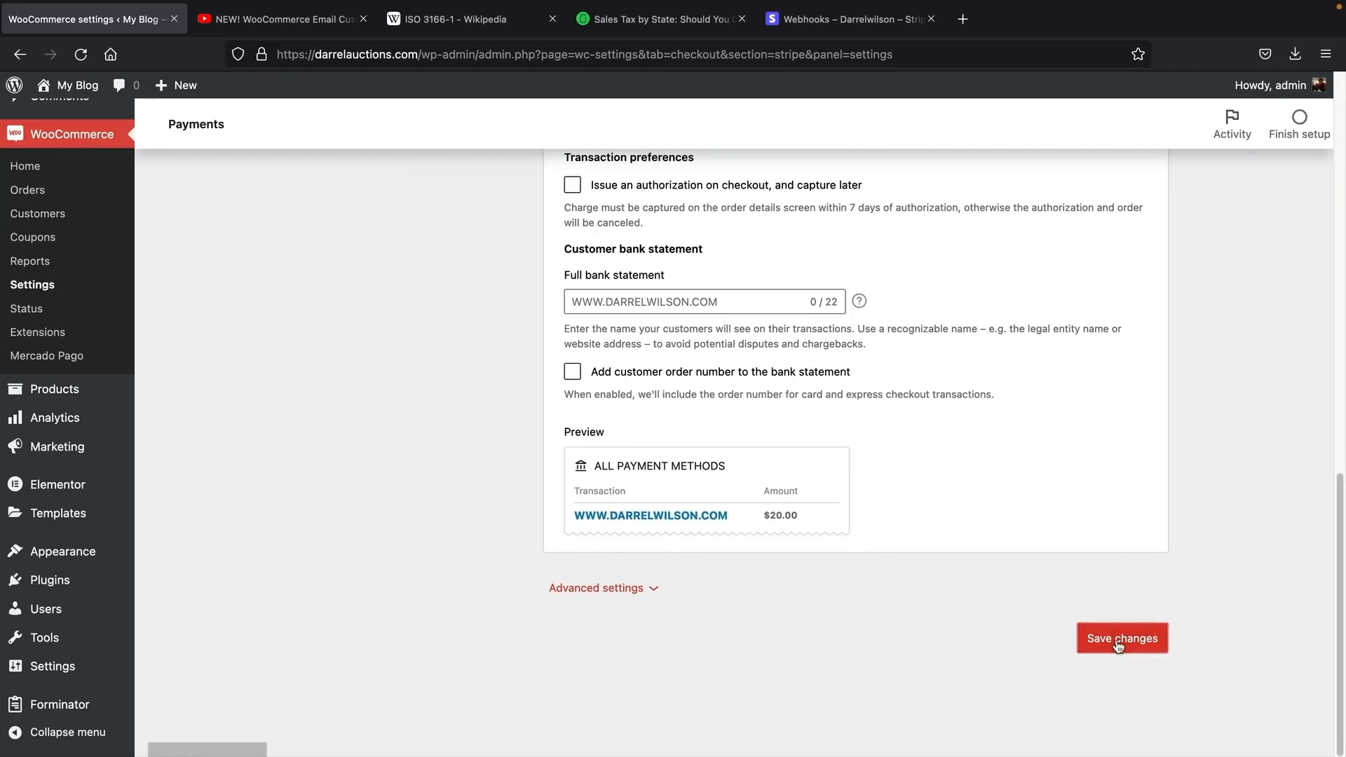
{"action": "scroll", "coordinate": [424, 535], "scroll_direction": "up", "scroll_amount": 15}
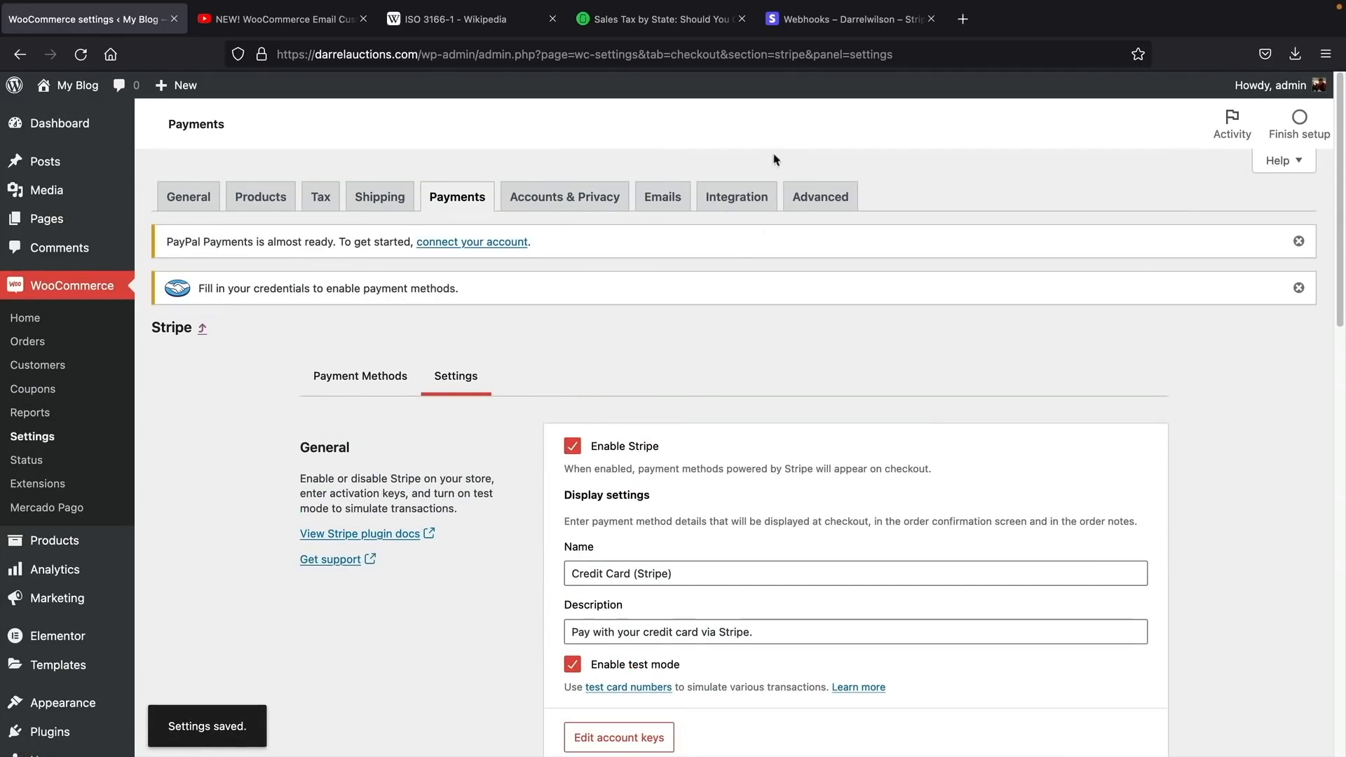
{"action": "left_click", "coordinate": [813, 21]}
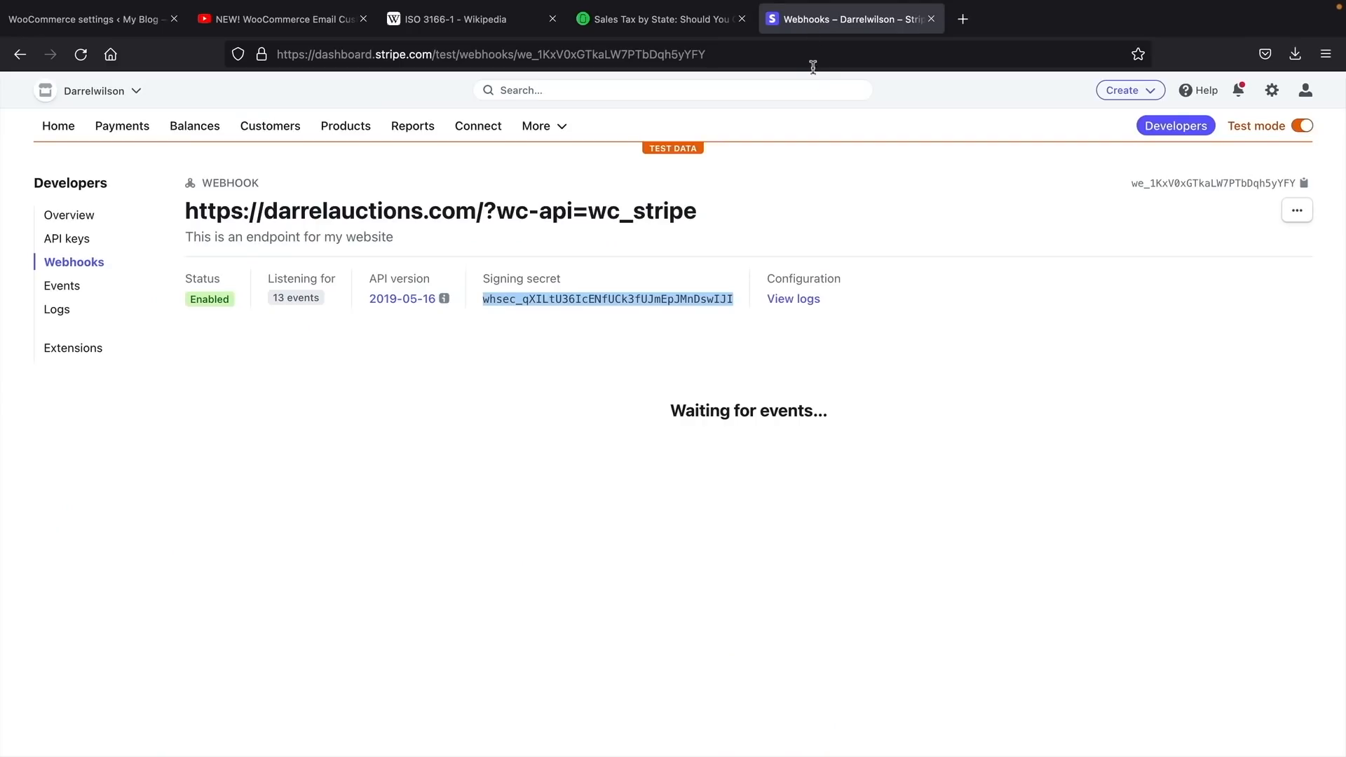
{"action": "left_click", "coordinate": [61, 128]}
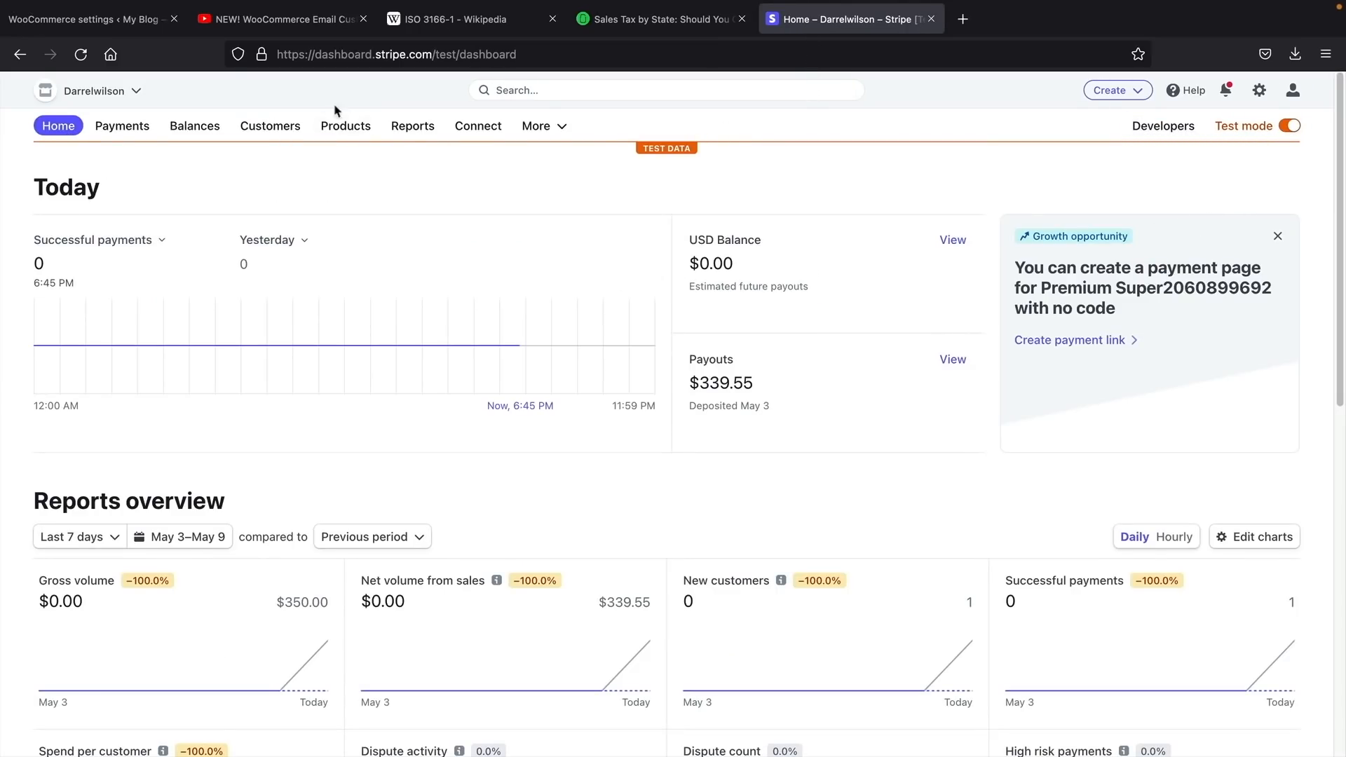
Visit the store's public site and proceed from the cart to checkout
{"action": "left_click", "coordinate": [105, 19]}
{"action": "mouse_move", "coordinate": [54, 95]}
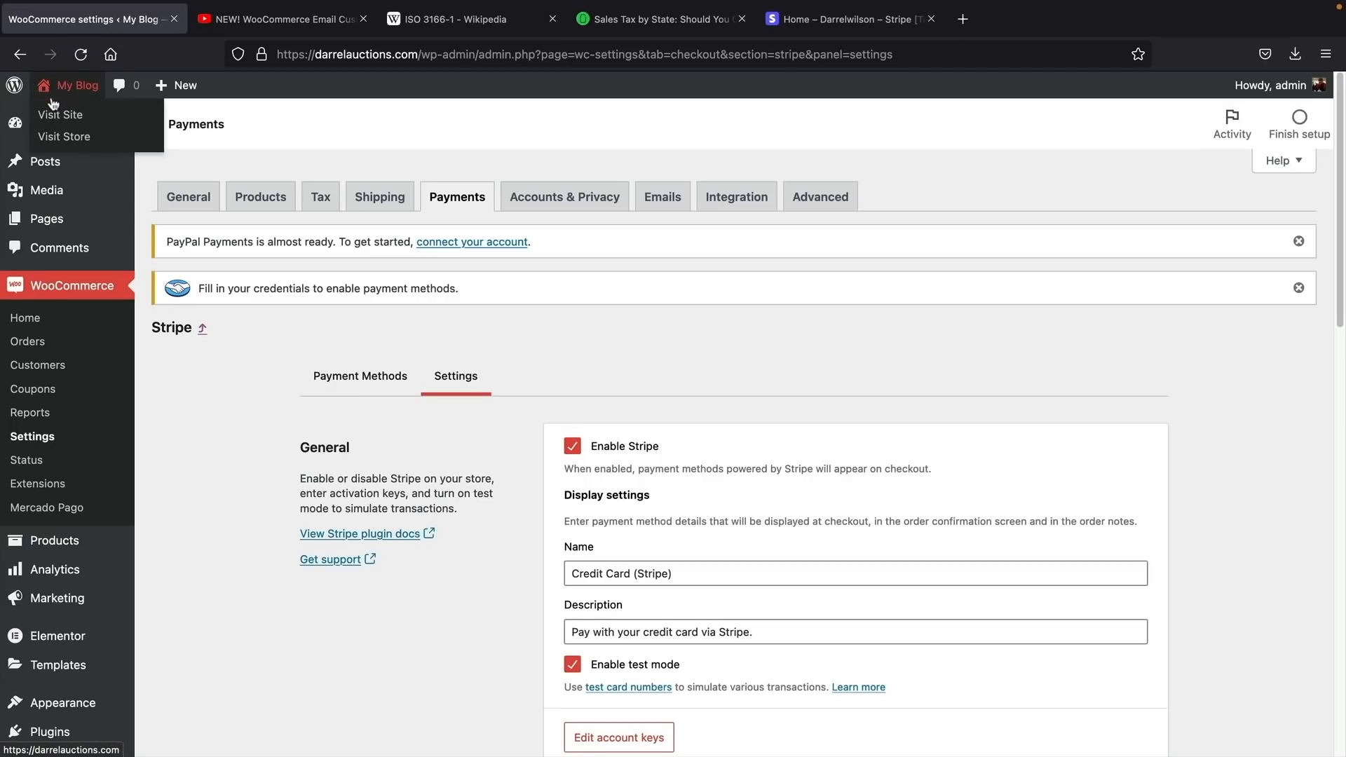
{"action": "left_click", "coordinate": [63, 118]}
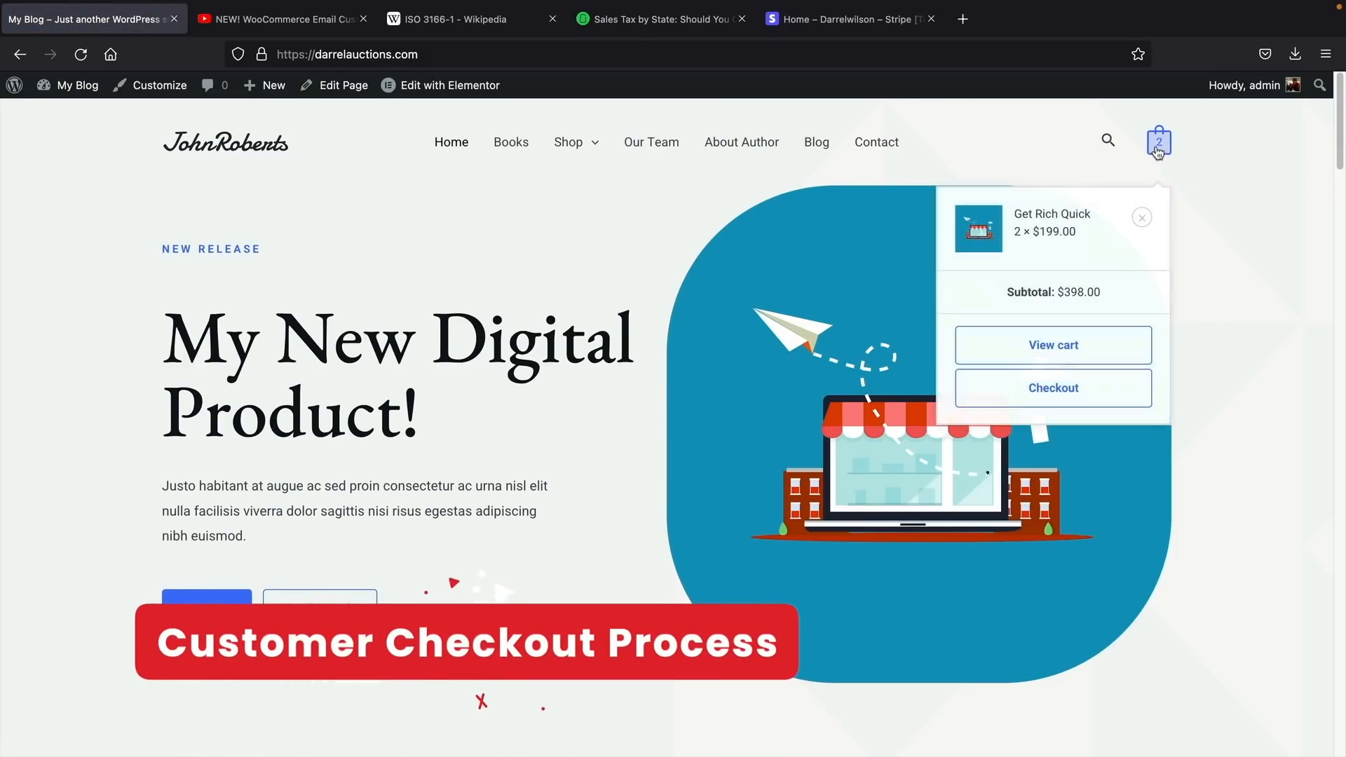
{"action": "mouse_move", "coordinate": [1159, 144]}
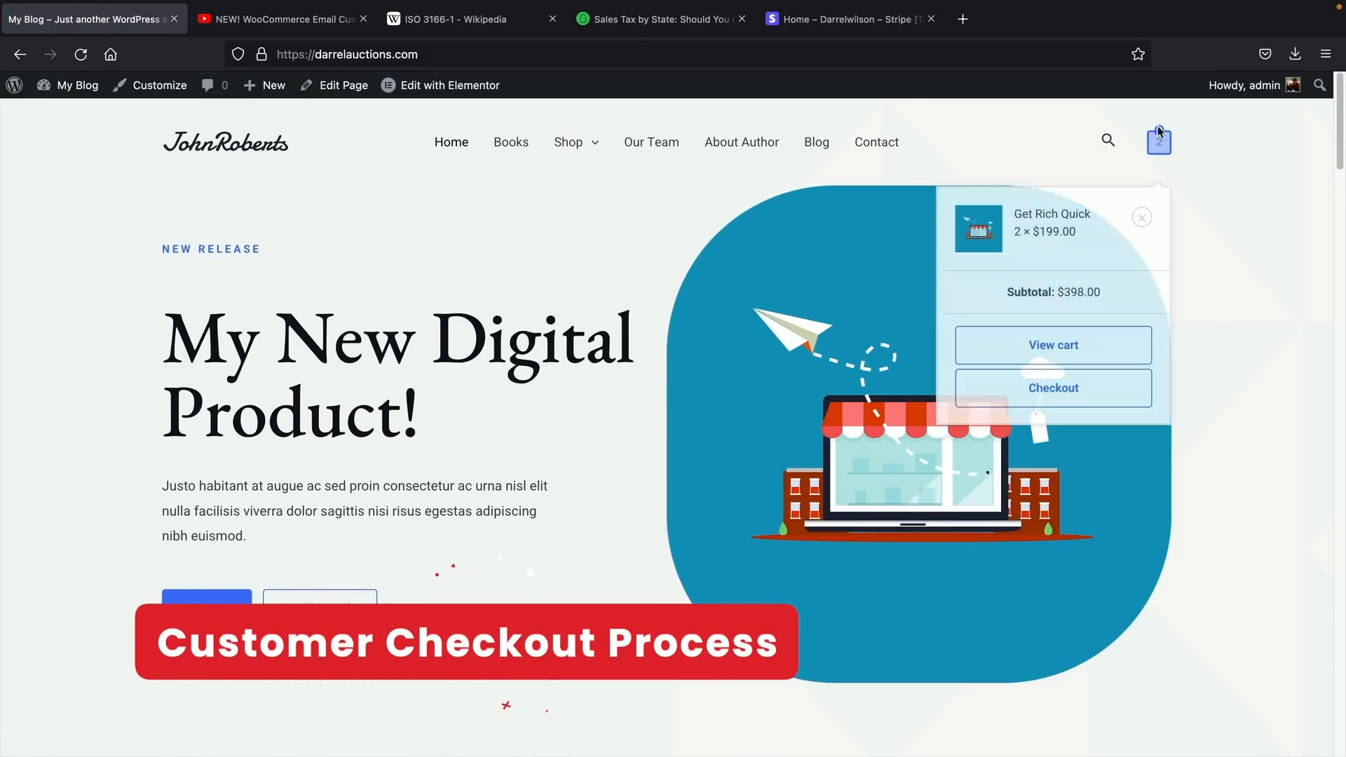
{"action": "left_click", "coordinate": [1084, 392]}
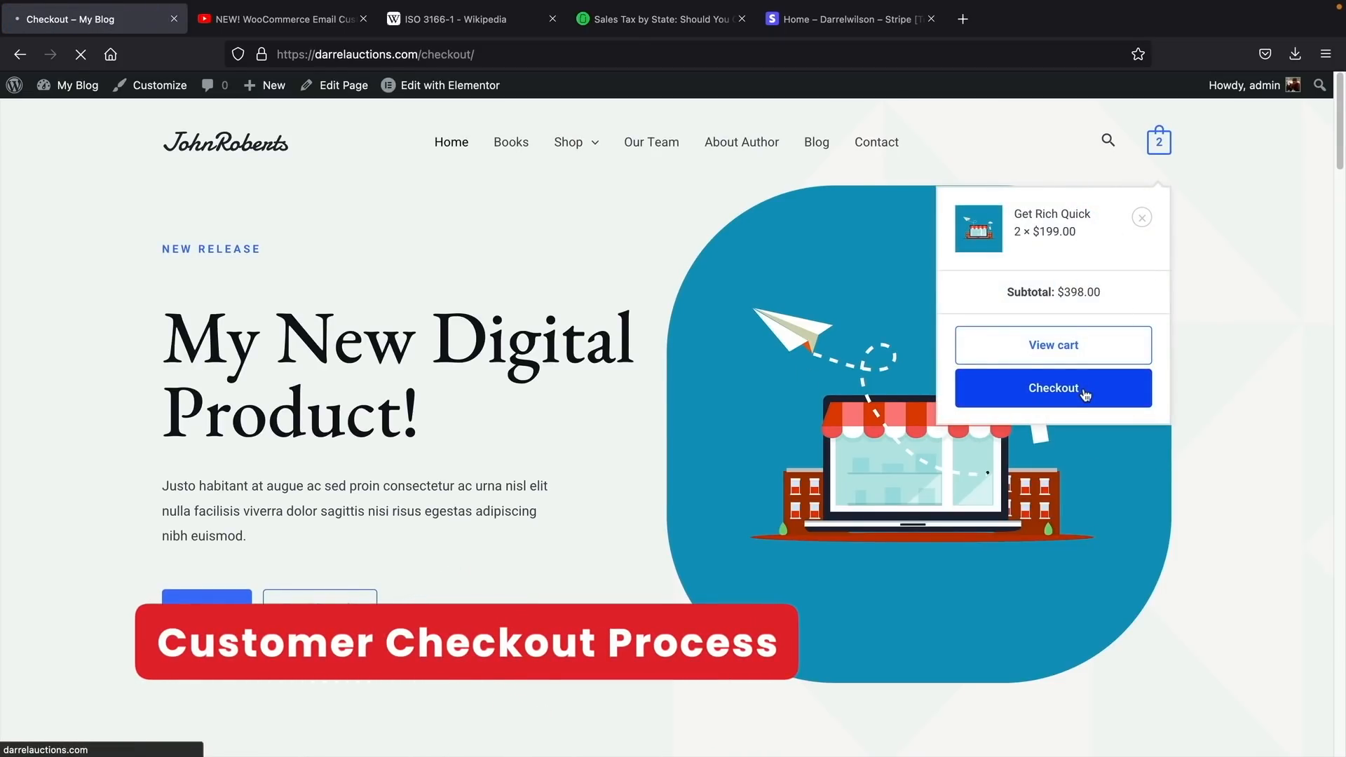
Fill in the customer's first name, last name and phone number in the billing details
{"action": "scroll", "coordinate": [1085, 394], "scroll_direction": "down", "scroll_amount": 3}
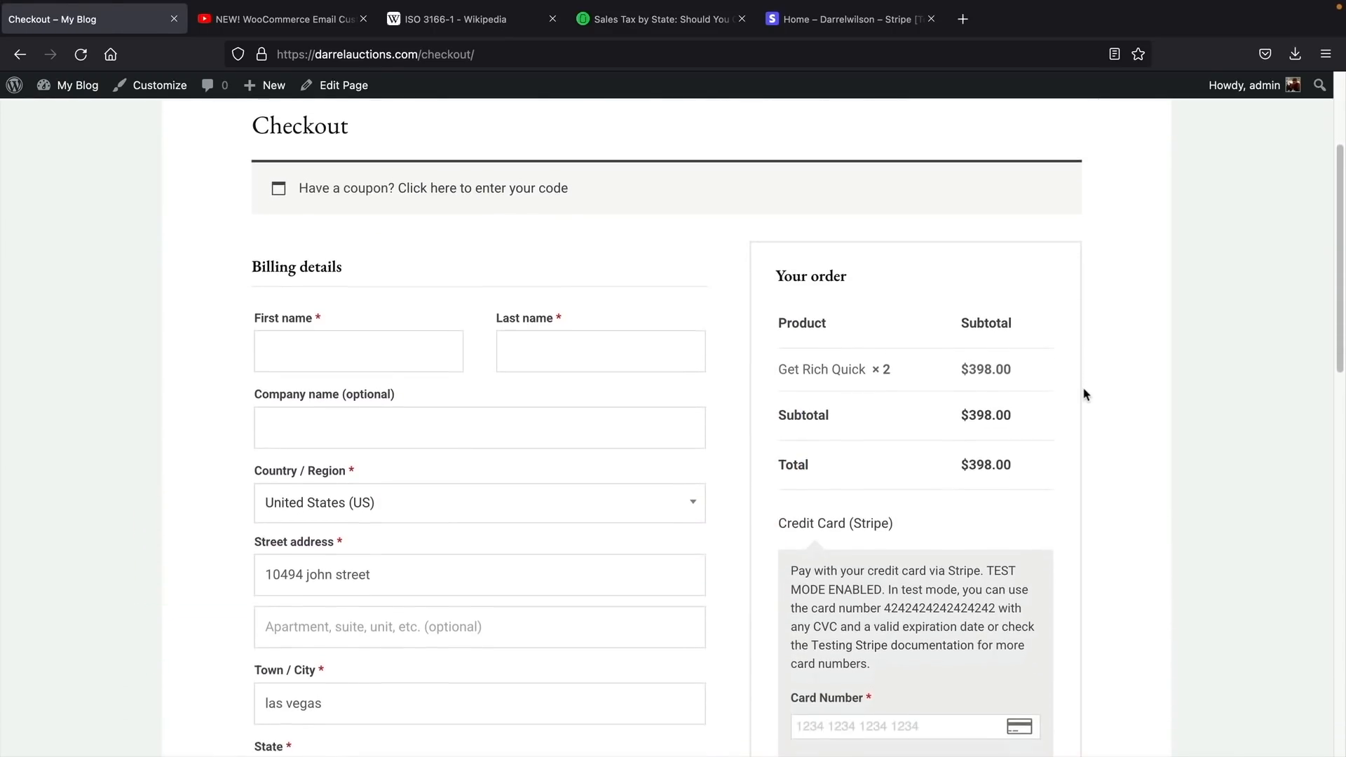
{"action": "left_click", "coordinate": [383, 291]}
{"action": "type", "text": "darre"}
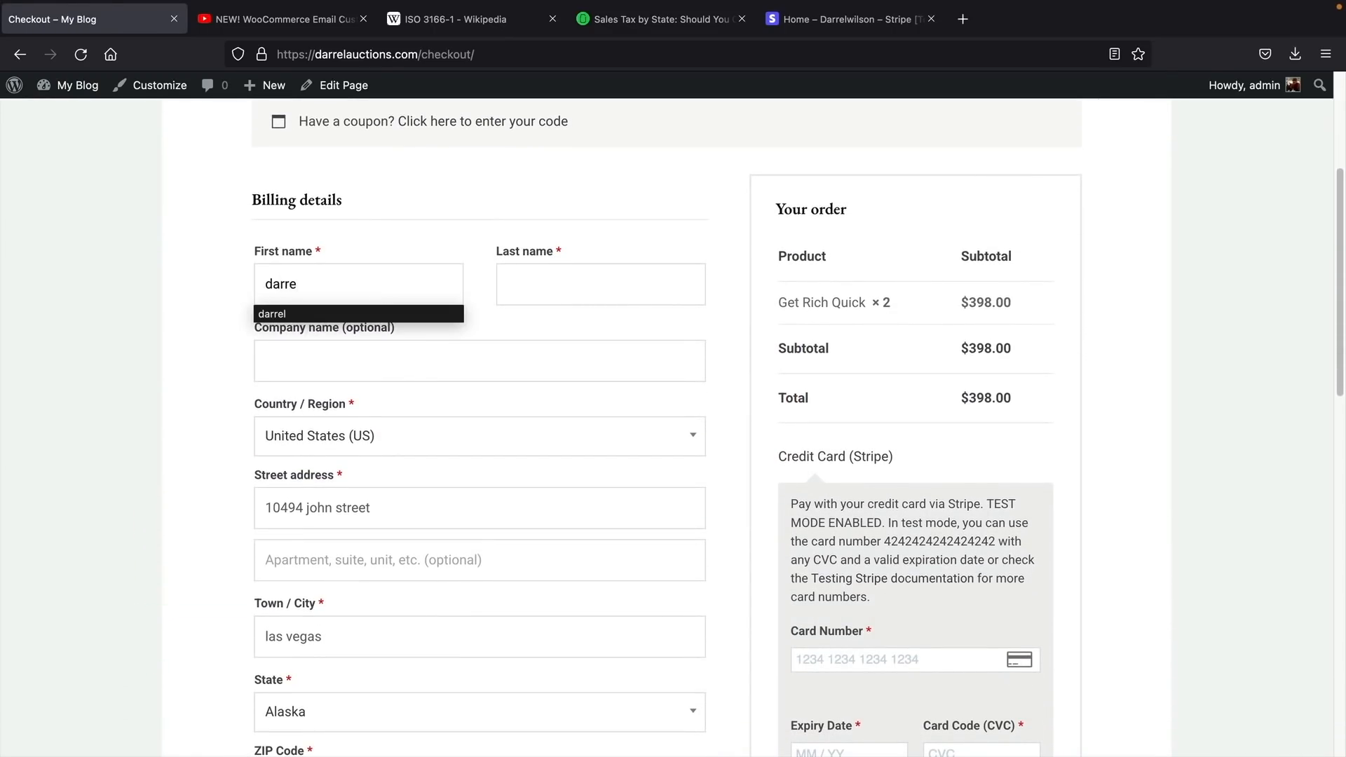
{"action": "type", "text": "l"}
{"action": "key", "text": "Tab"}
{"action": "type", "text": "wilson"}
{"action": "key", "text": "Tab"}
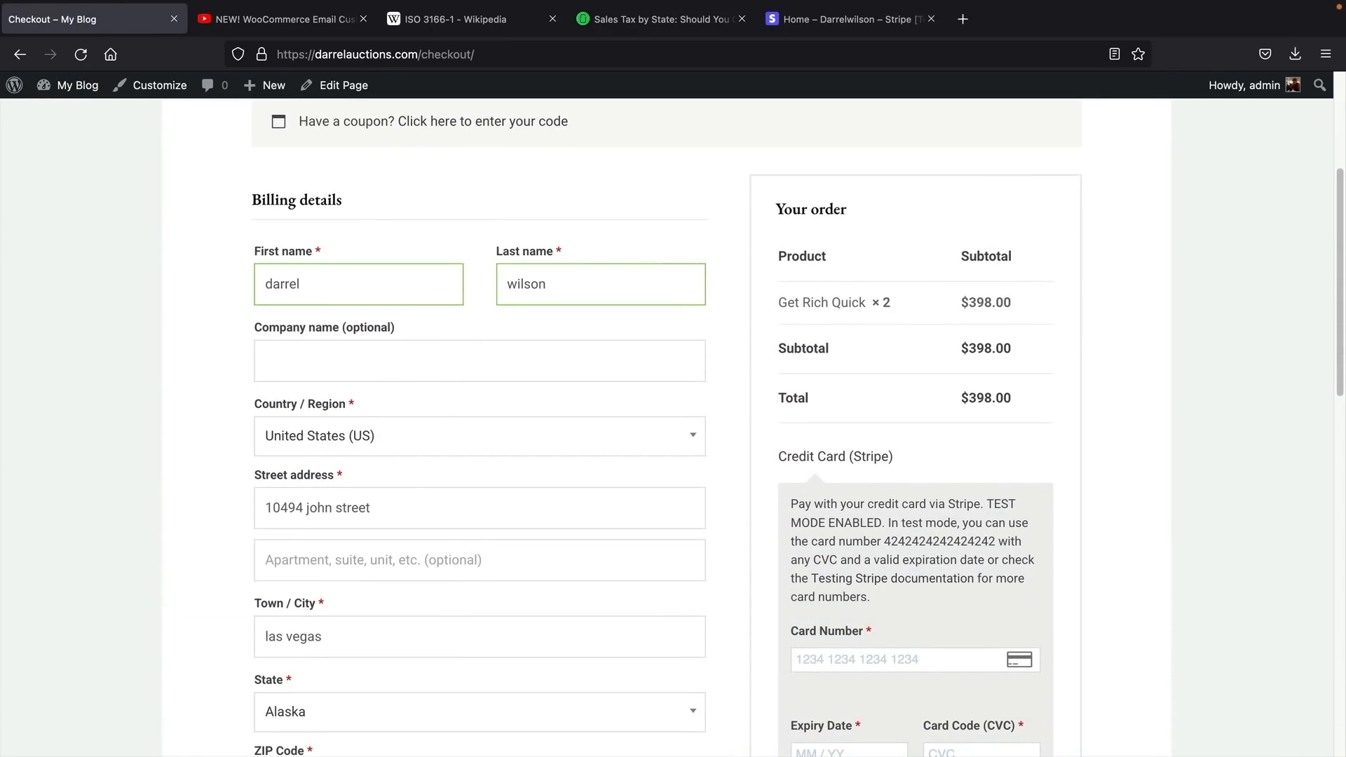
{"action": "scroll", "coordinate": [324, 647], "scroll_direction": "down", "scroll_amount": 5}
{"action": "left_click", "coordinate": [326, 649]}
{"action": "type", "text": "3334443333"}
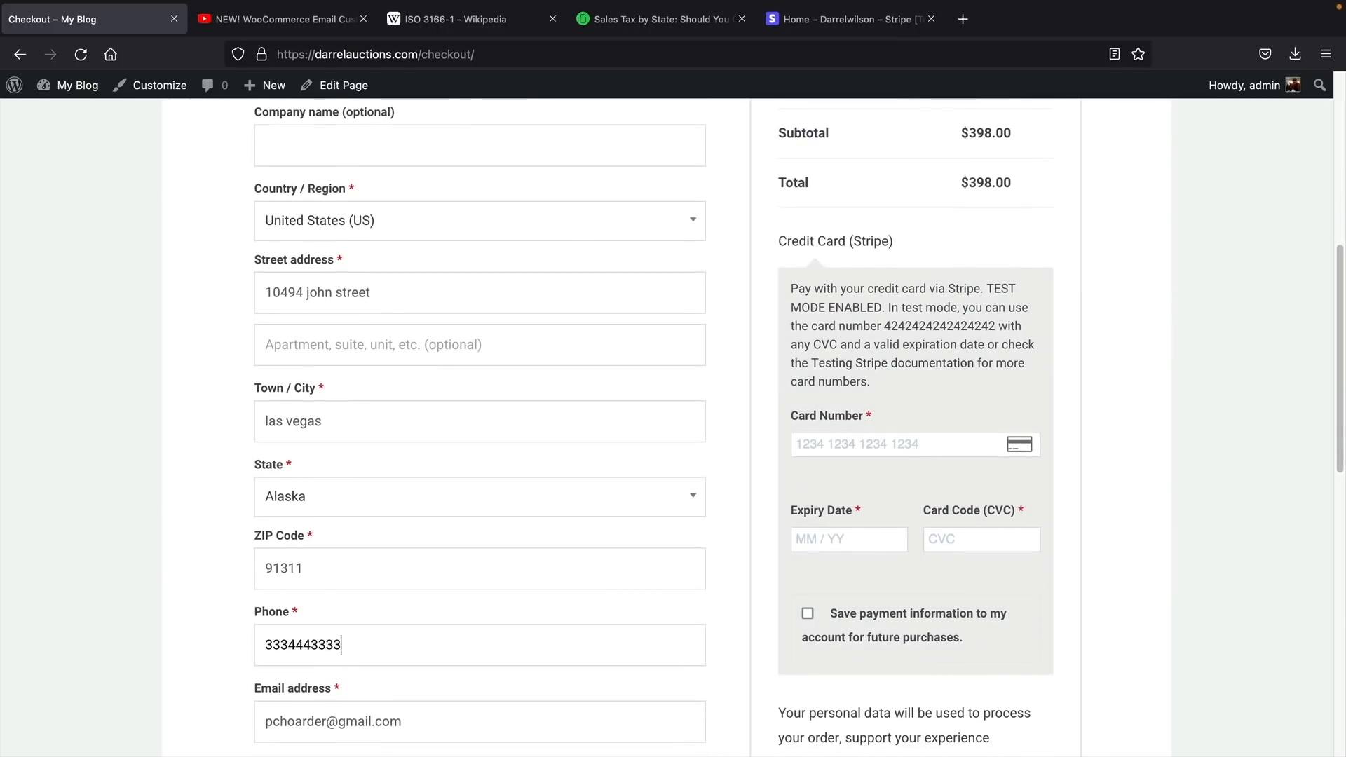
{"action": "scroll", "coordinate": [561, 561], "scroll_direction": "down", "scroll_amount": 1}
Enter the Stripe test card number and security code, save payment information, and place the order
{"action": "left_click", "coordinate": [886, 417]}
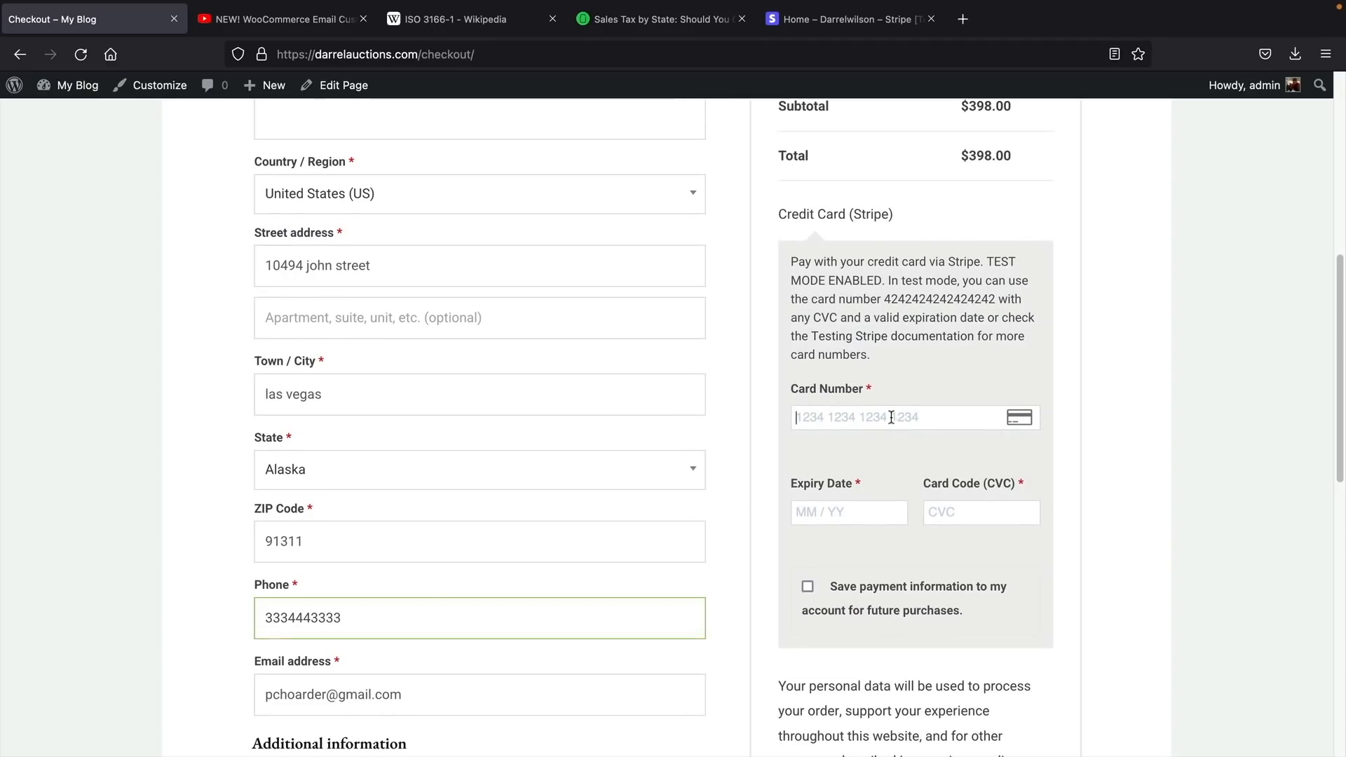
{"action": "type", "text": "42424242424240333"}
{"action": "left_click", "coordinate": [962, 508]}
{"action": "type", "text": "333"}
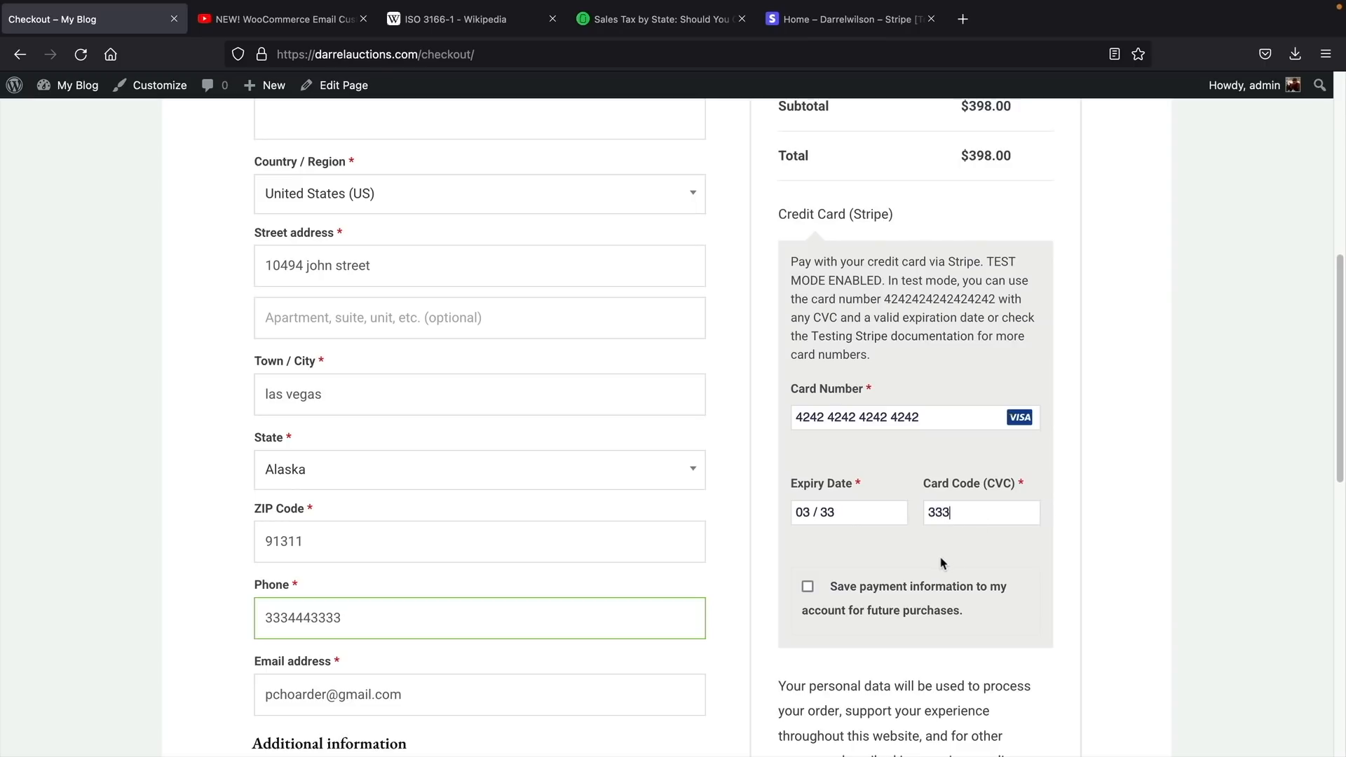
{"action": "left_click", "coordinate": [807, 586]}
{"action": "scroll", "coordinate": [810, 587], "scroll_direction": "down", "scroll_amount": 3}
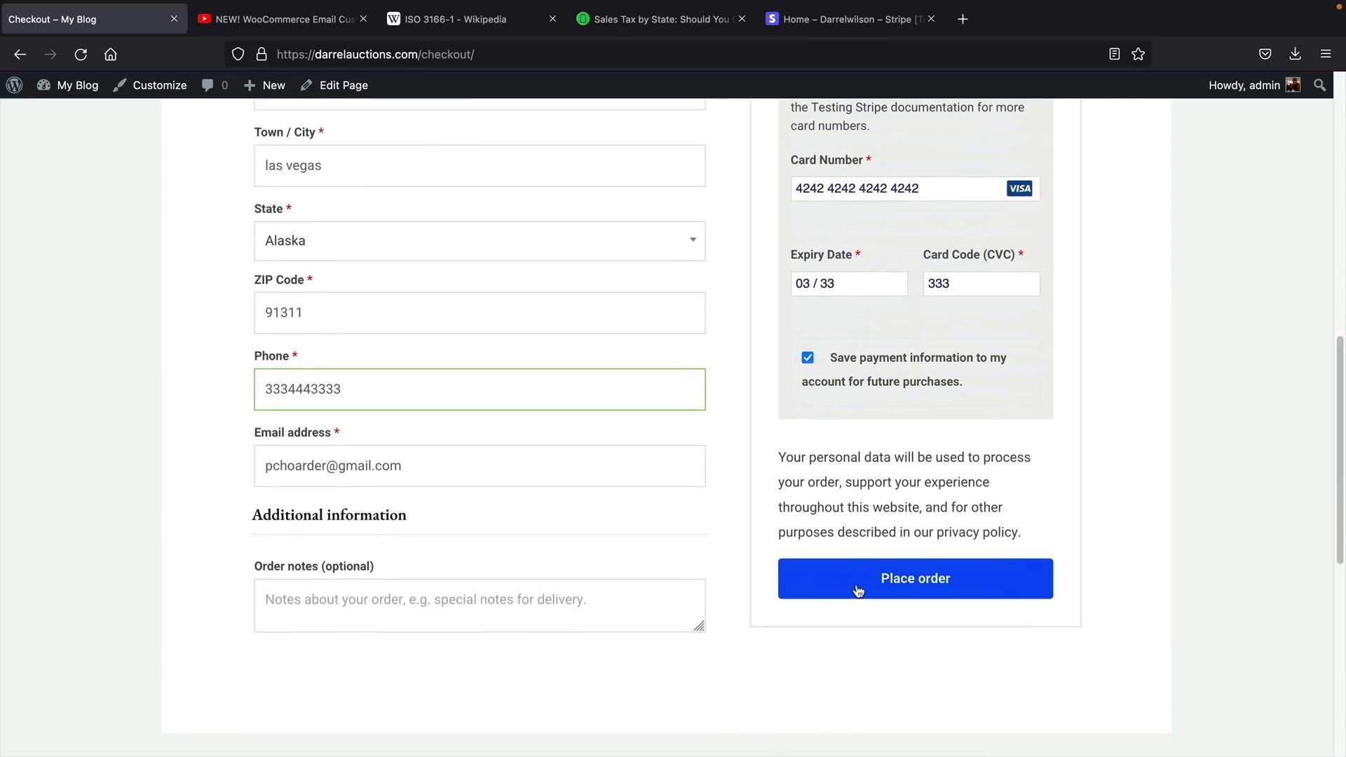
{"action": "left_click", "coordinate": [858, 591]}
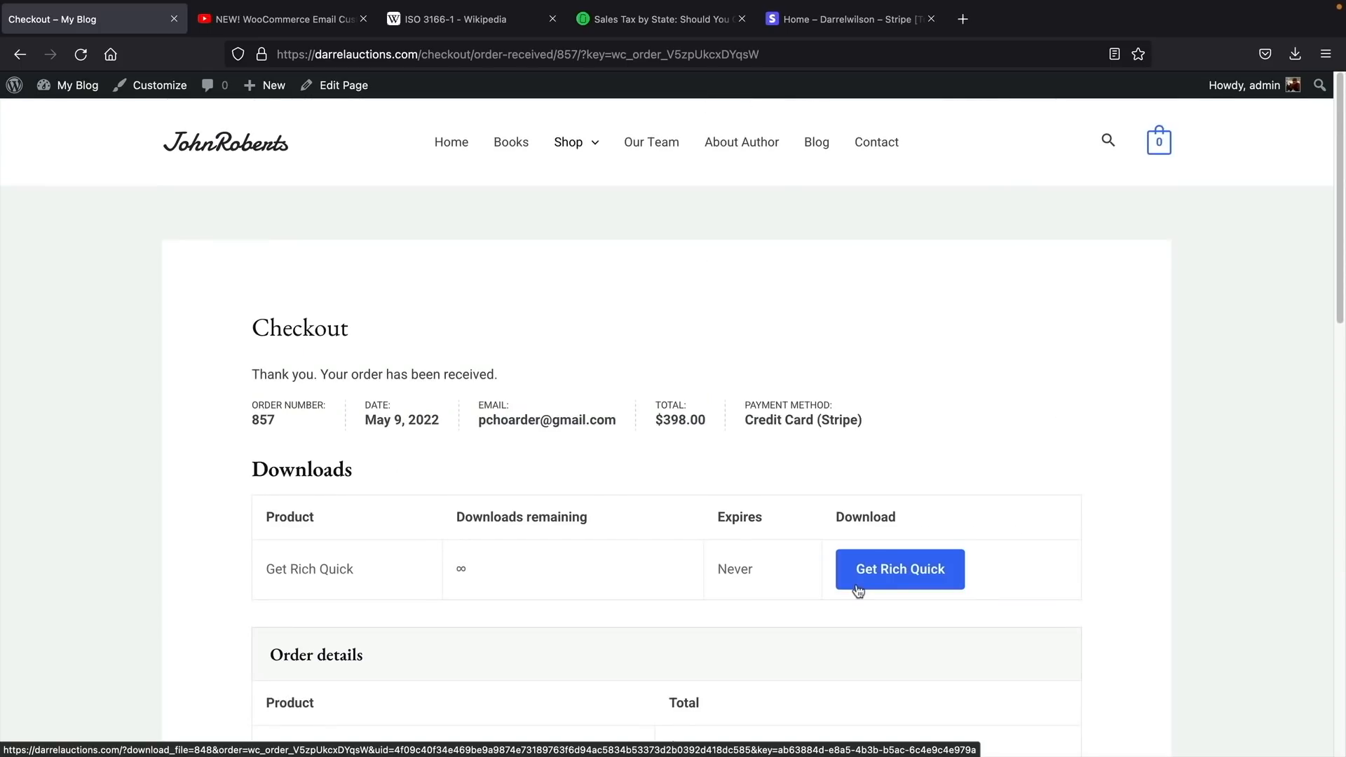
Review the order-received page and download the purchased Get Rich Quick file
{"action": "scroll", "coordinate": [834, 423], "scroll_direction": "down", "scroll_amount": 1}
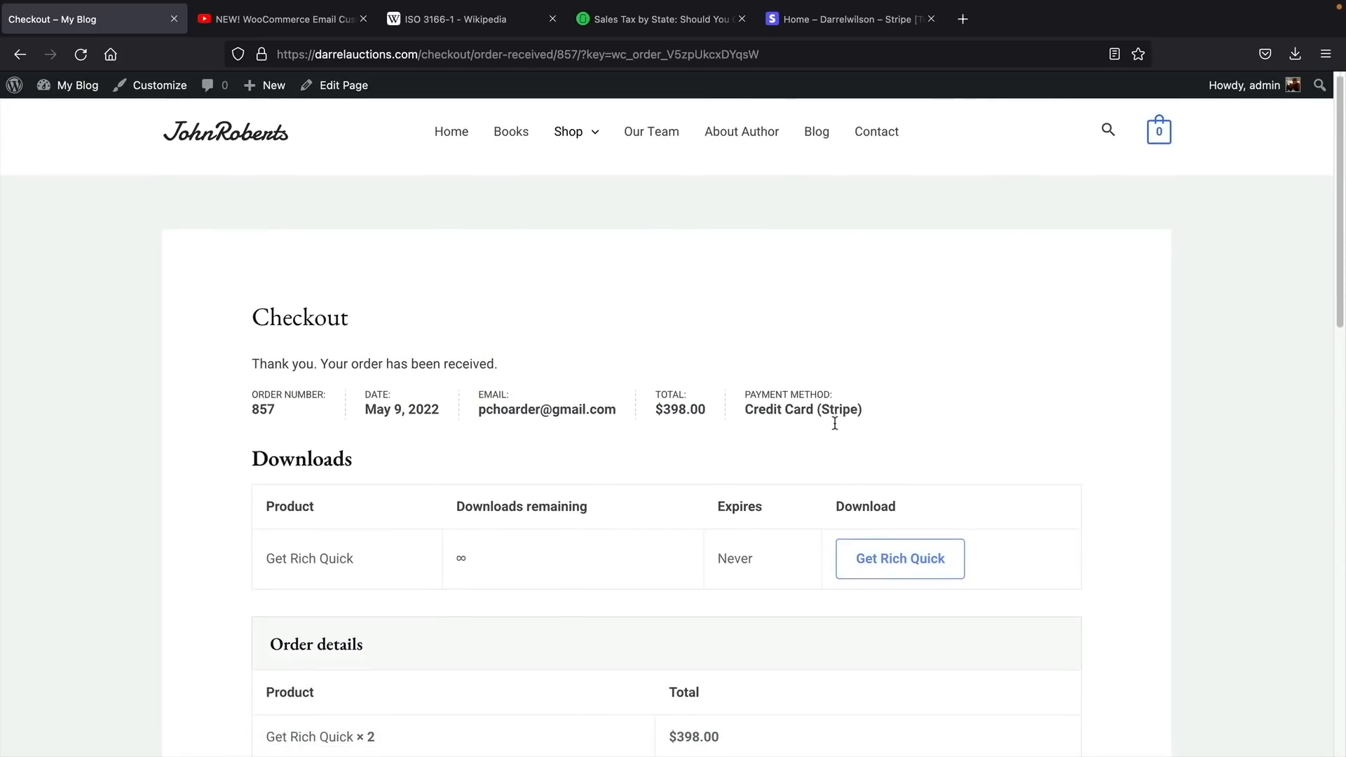
{"action": "left_click_drag", "start_coordinate": [664, 394], "coordinate": [734, 420]}
{"action": "left_click", "coordinate": [735, 421]}
{"action": "scroll", "coordinate": [735, 429], "scroll_direction": "down", "scroll_amount": 3}
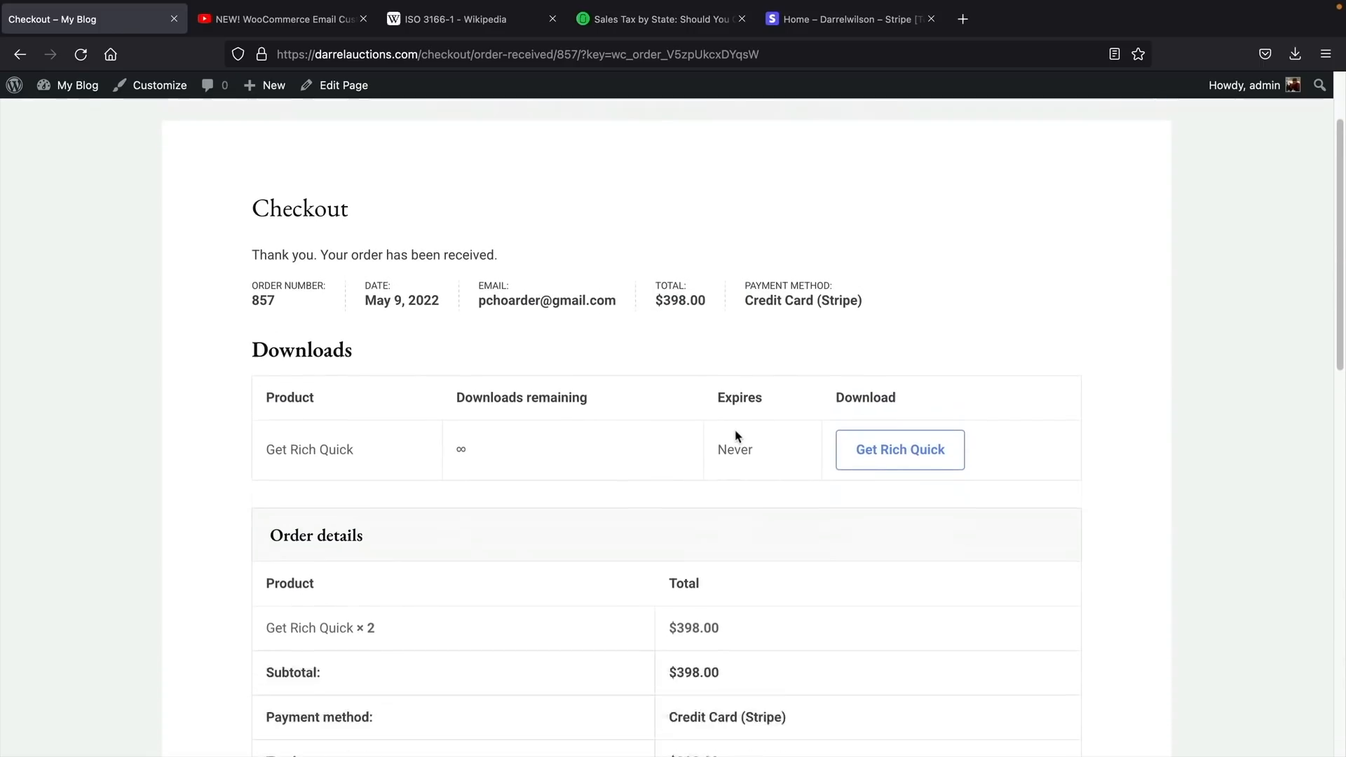
{"action": "left_click_drag", "start_coordinate": [250, 402], "coordinate": [358, 403]}
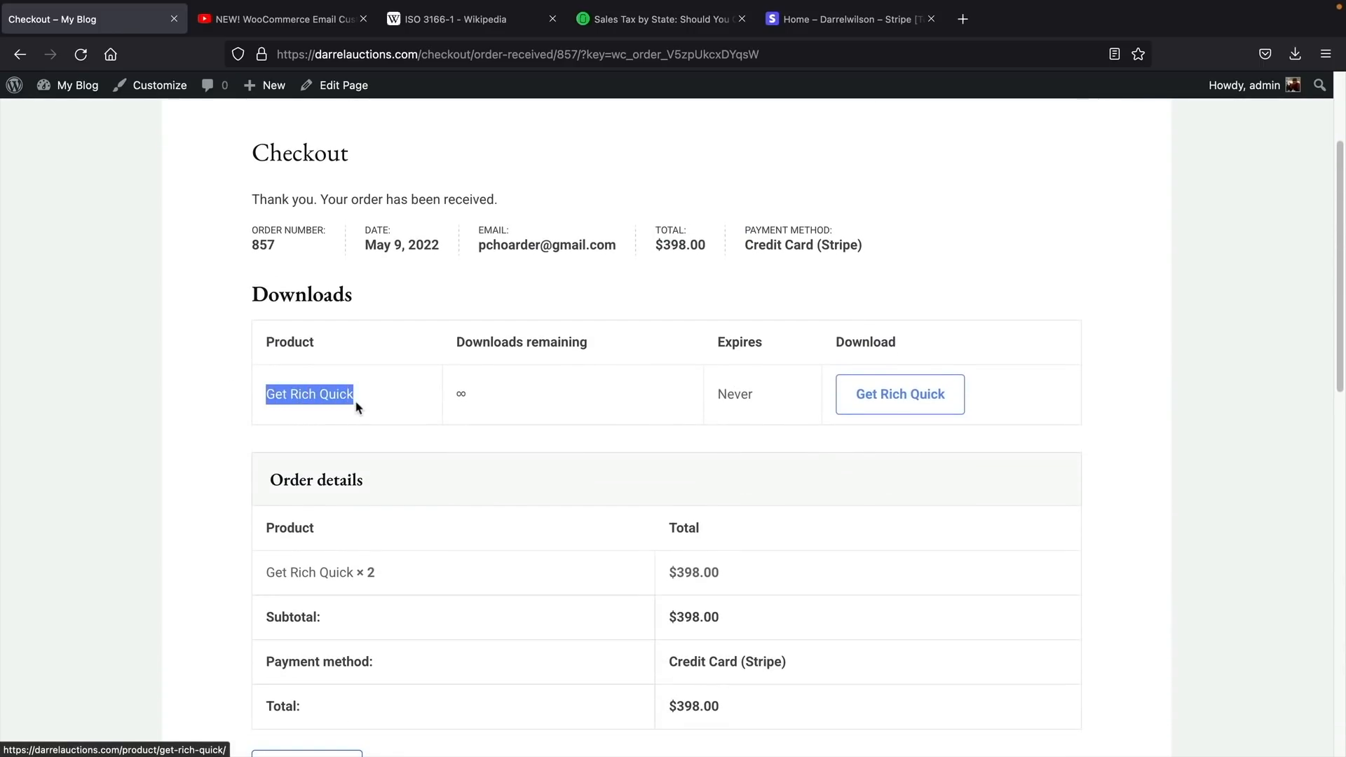
{"action": "left_click", "coordinate": [897, 398]}
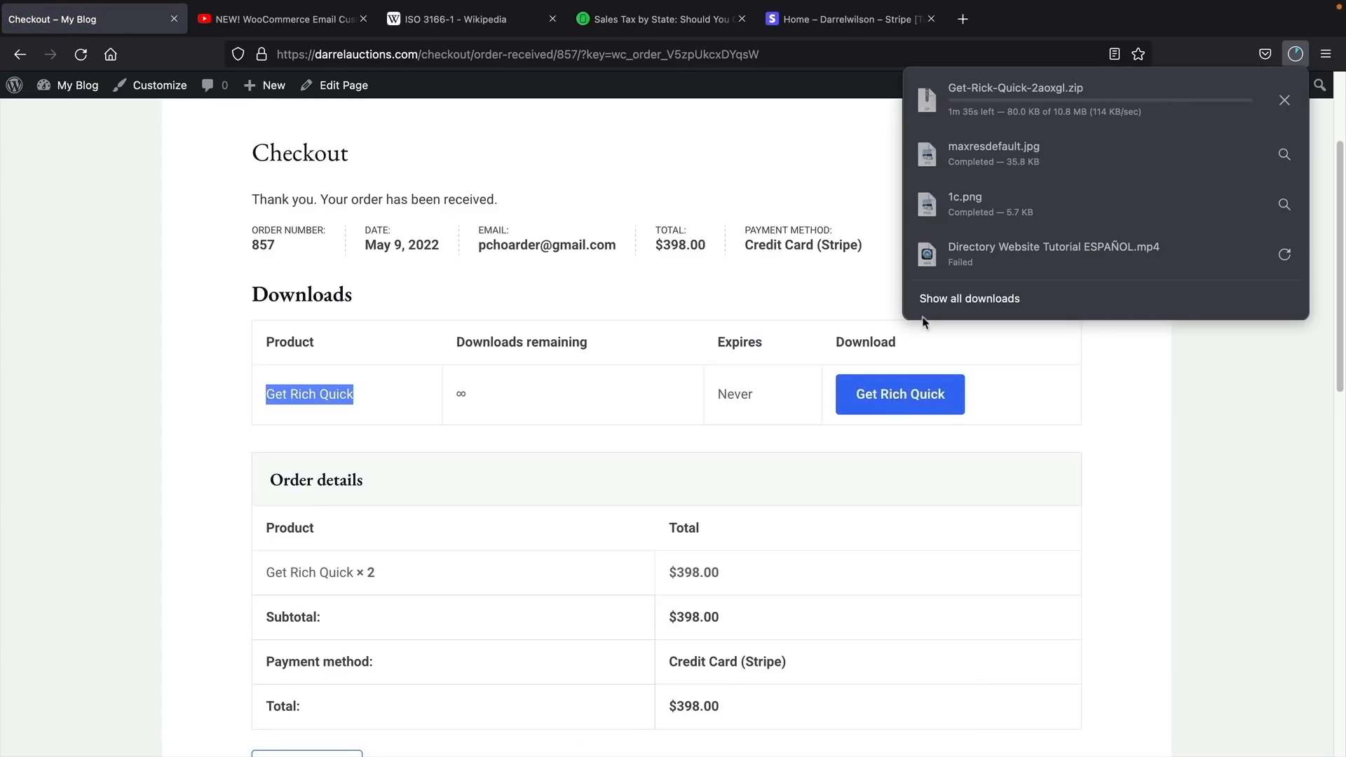
{"action": "left_click", "coordinate": [1254, 387]}
Check the Stripe dashboard for the new $398.00 payment
{"action": "scroll", "coordinate": [1087, 417], "scroll_direction": "down", "scroll_amount": 5}
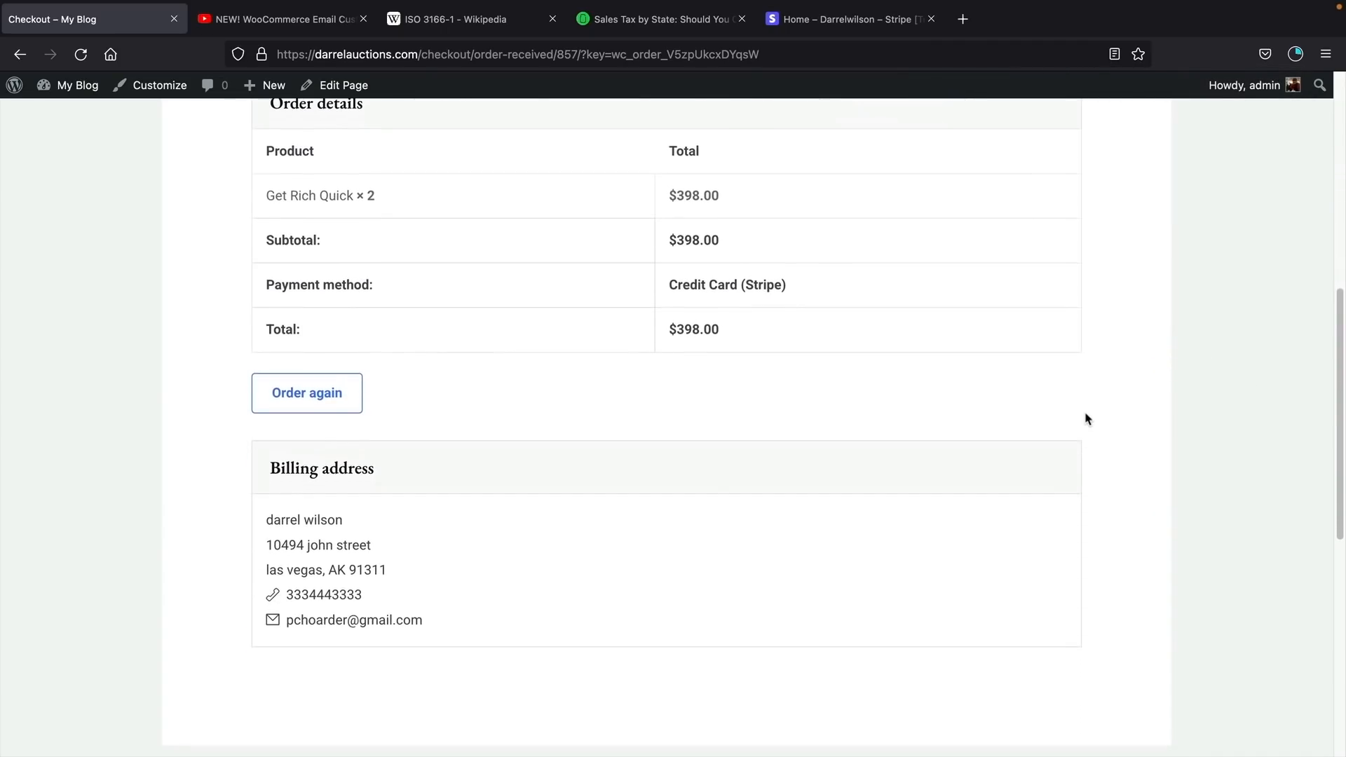
{"action": "scroll", "coordinate": [1087, 418], "scroll_direction": "up", "scroll_amount": 6}
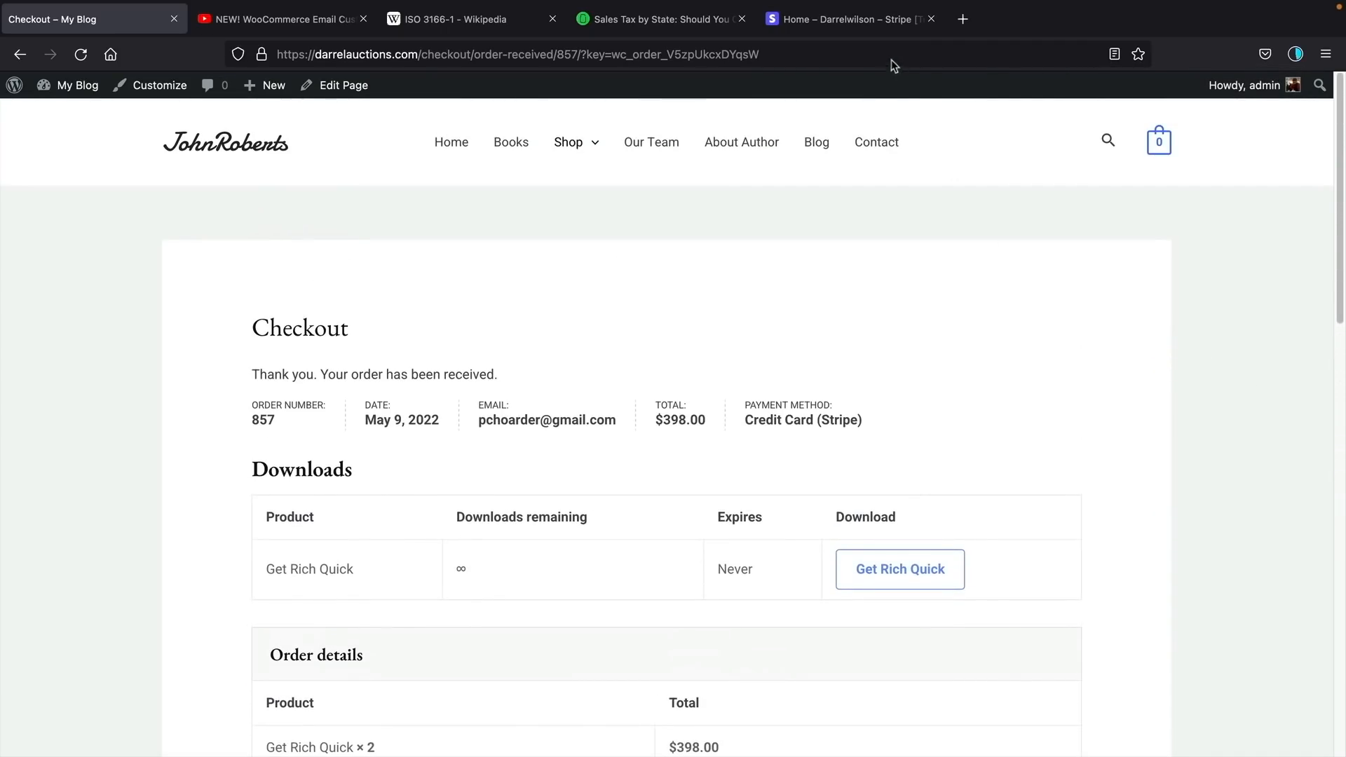
{"action": "left_click", "coordinate": [857, 21]}
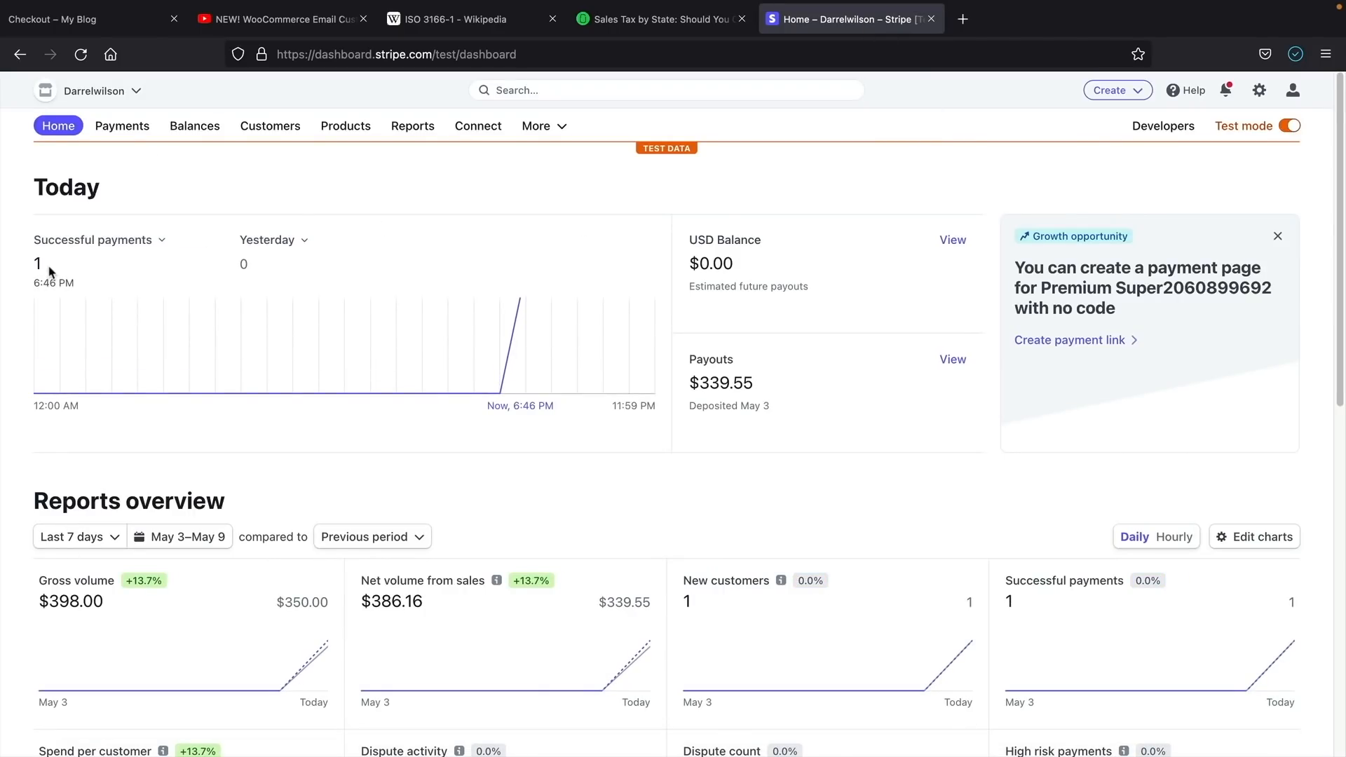
Limit the Stripe reports to Today, confirming the $398.00 gross volume
{"action": "left_click_drag", "start_coordinate": [104, 604], "coordinate": [40, 600]}
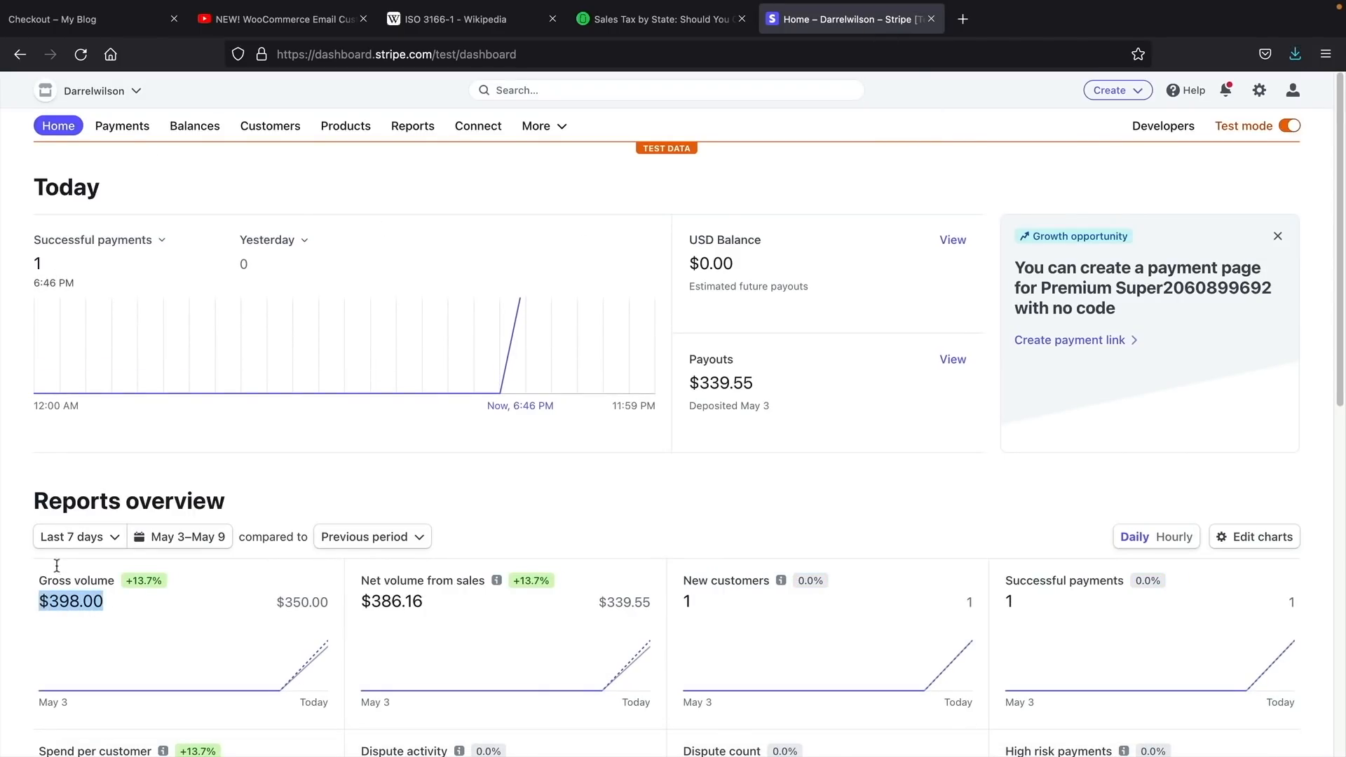
{"action": "left_click", "coordinate": [77, 537]}
{"action": "left_click", "coordinate": [113, 310]}
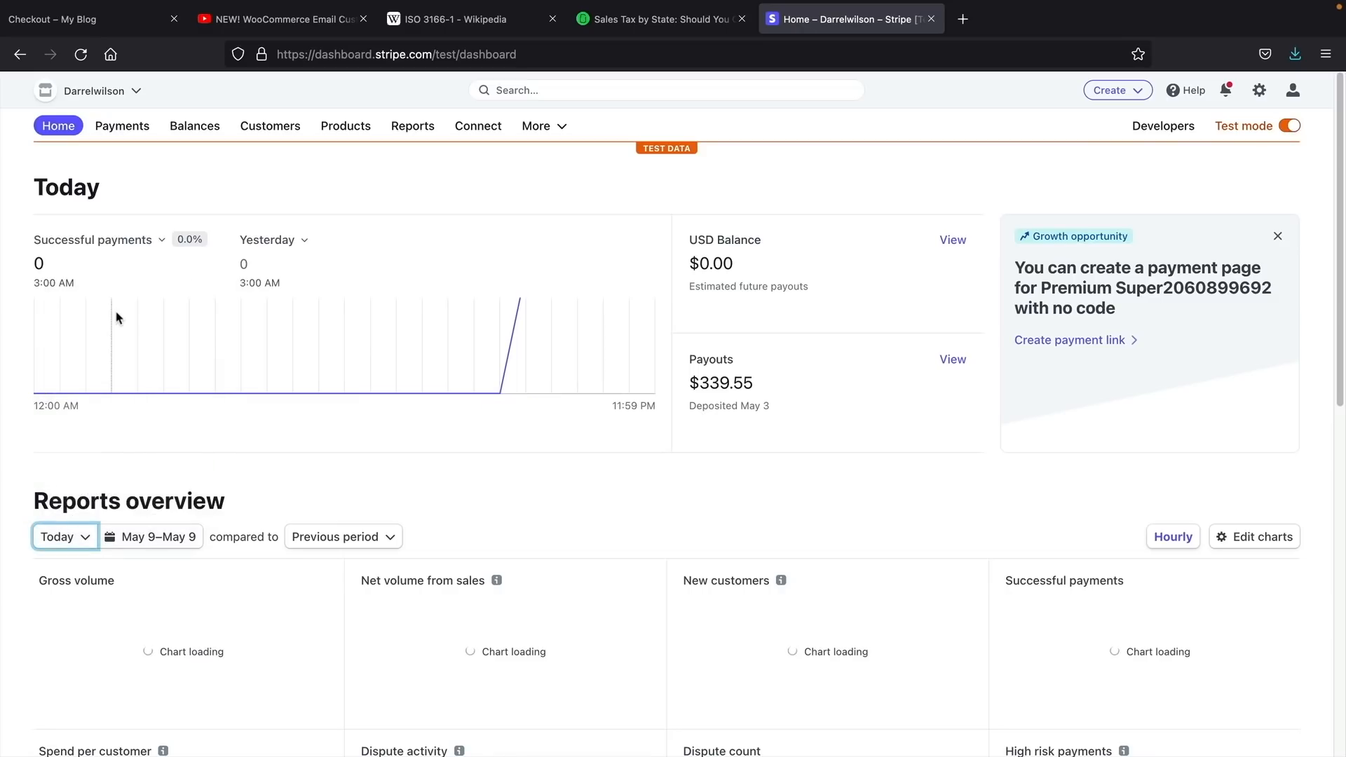
{"action": "scroll", "coordinate": [140, 398], "scroll_direction": "down", "scroll_amount": 3}
{"action": "left_click_drag", "start_coordinate": [105, 374], "coordinate": [25, 382]}
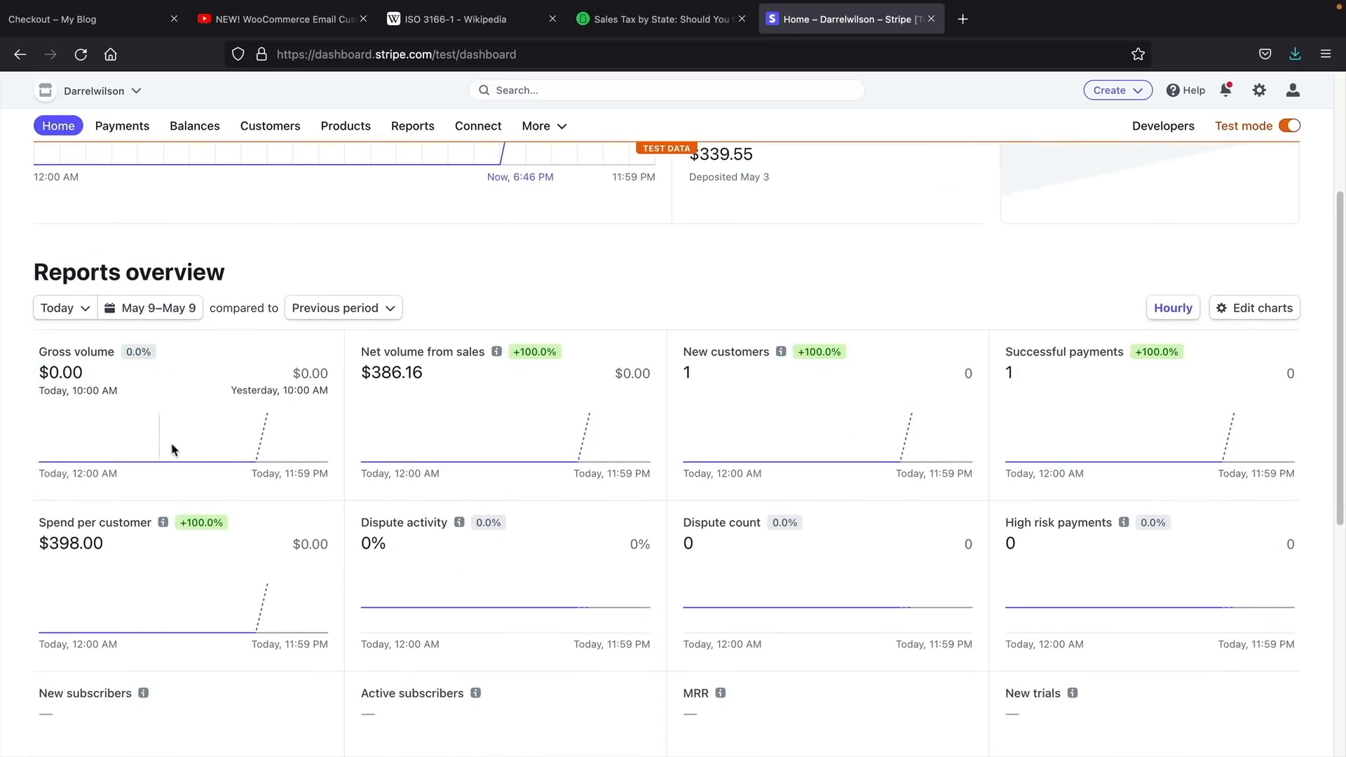
{"action": "scroll", "coordinate": [175, 443], "scroll_direction": "up", "scroll_amount": 3}
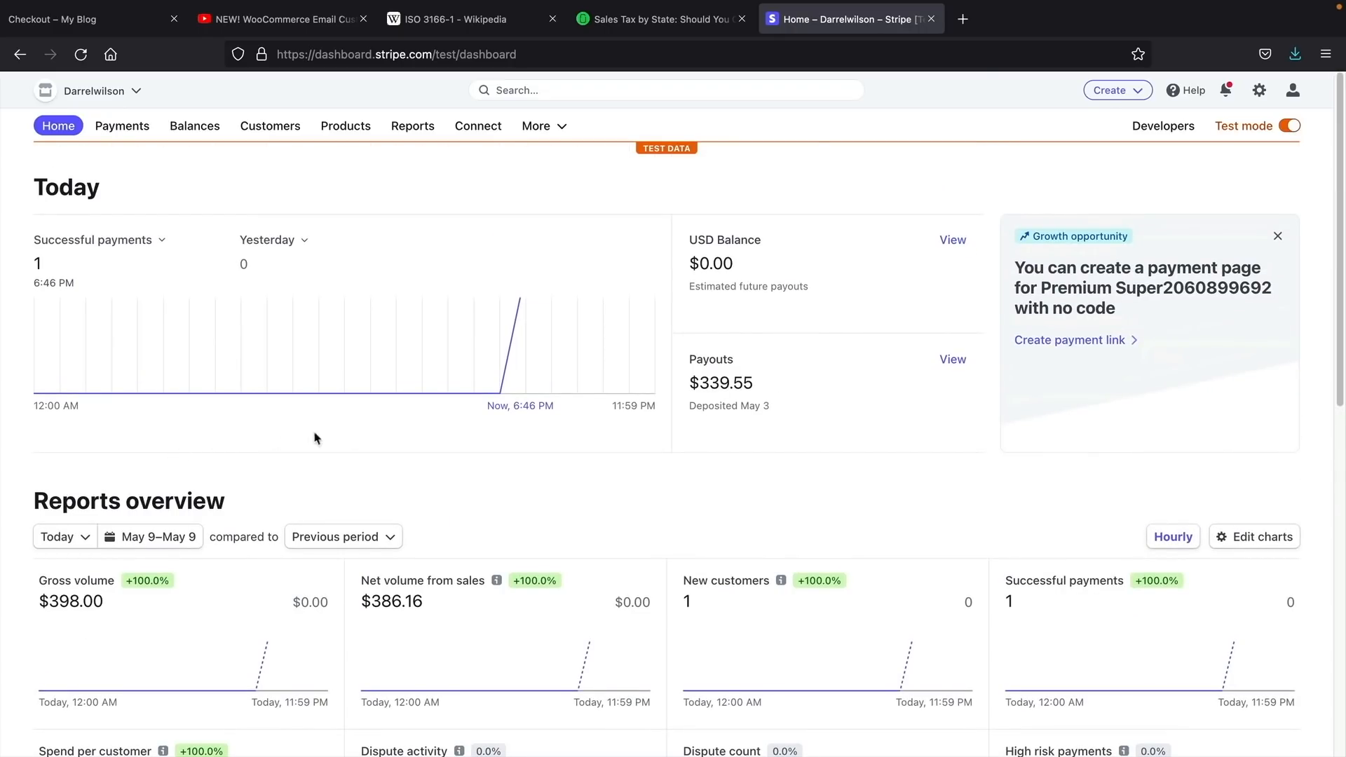
Turn off Stripe test mode, then go to the WordPress admin dashboard from the checkout tab
{"action": "left_click", "coordinate": [1286, 128]}
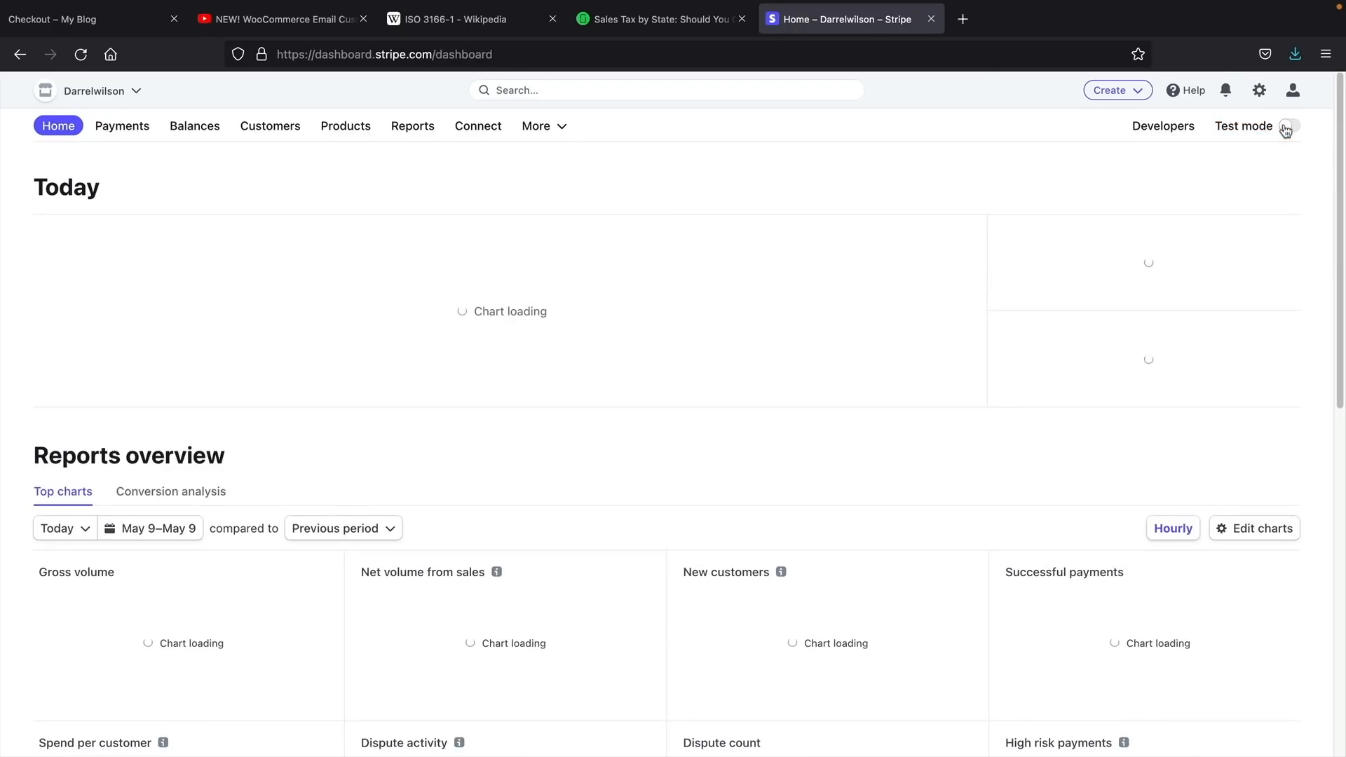
{"action": "left_click", "coordinate": [92, 26]}
{"action": "mouse_move", "coordinate": [70, 84]}
{"action": "left_click", "coordinate": [70, 117]}
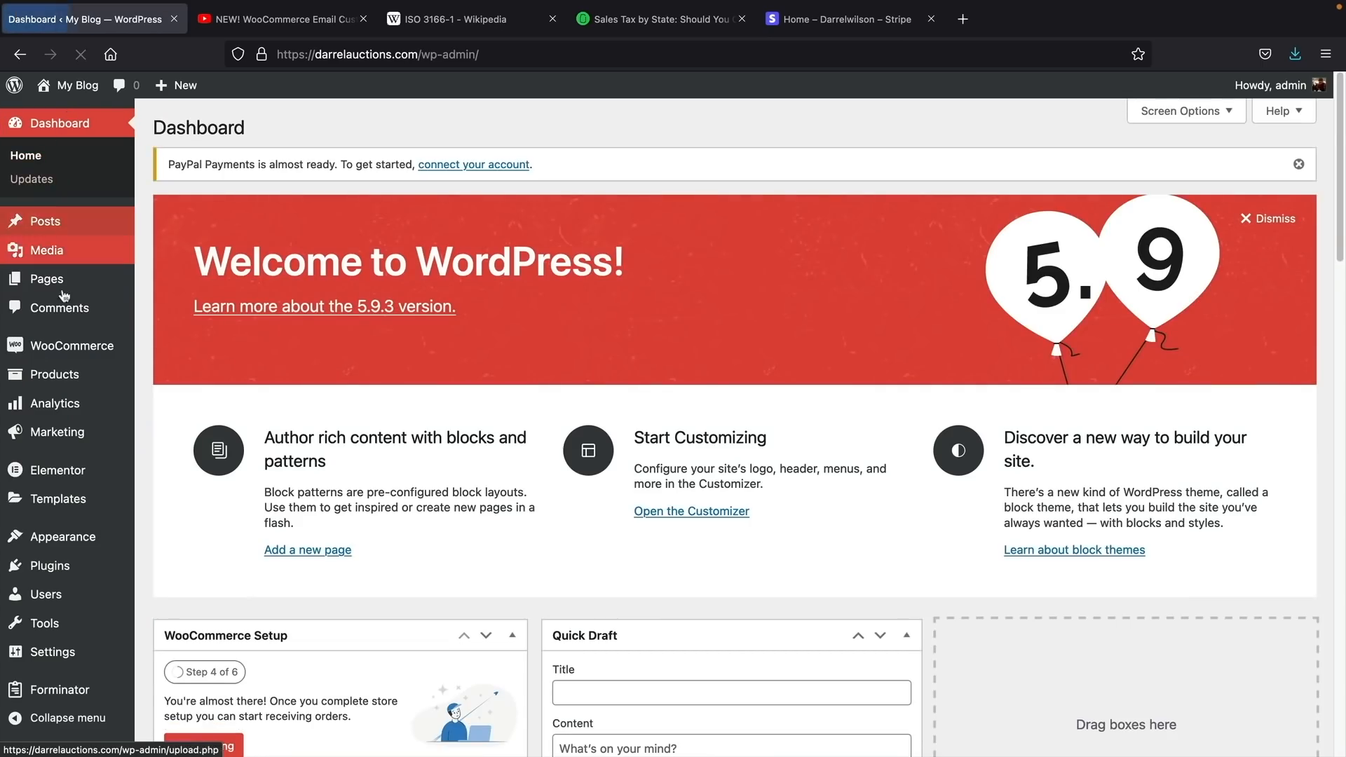
Open the Stripe settings under WooCommerce Payments and uncheck Enable test mode
{"action": "mouse_move", "coordinate": [66, 339]}
{"action": "left_click", "coordinate": [201, 475]}
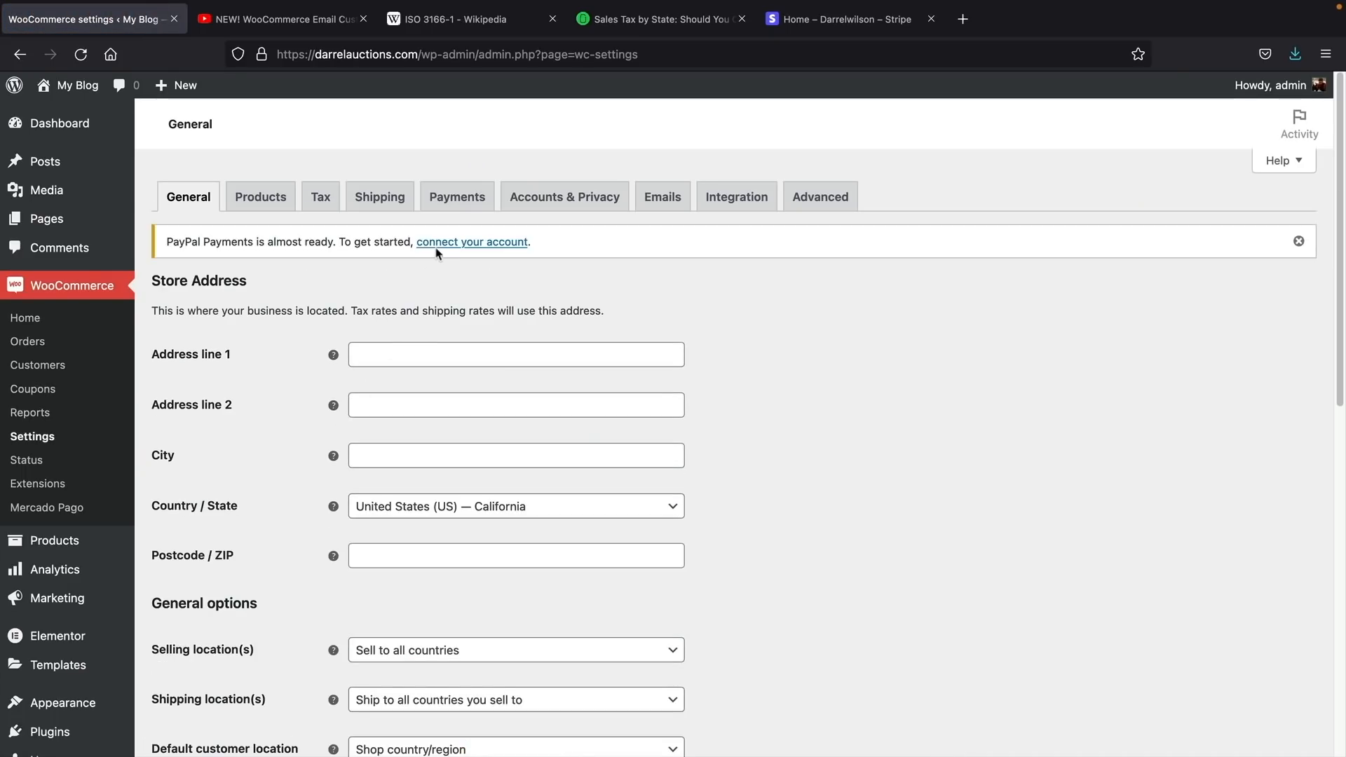
{"action": "left_click", "coordinate": [452, 200]}
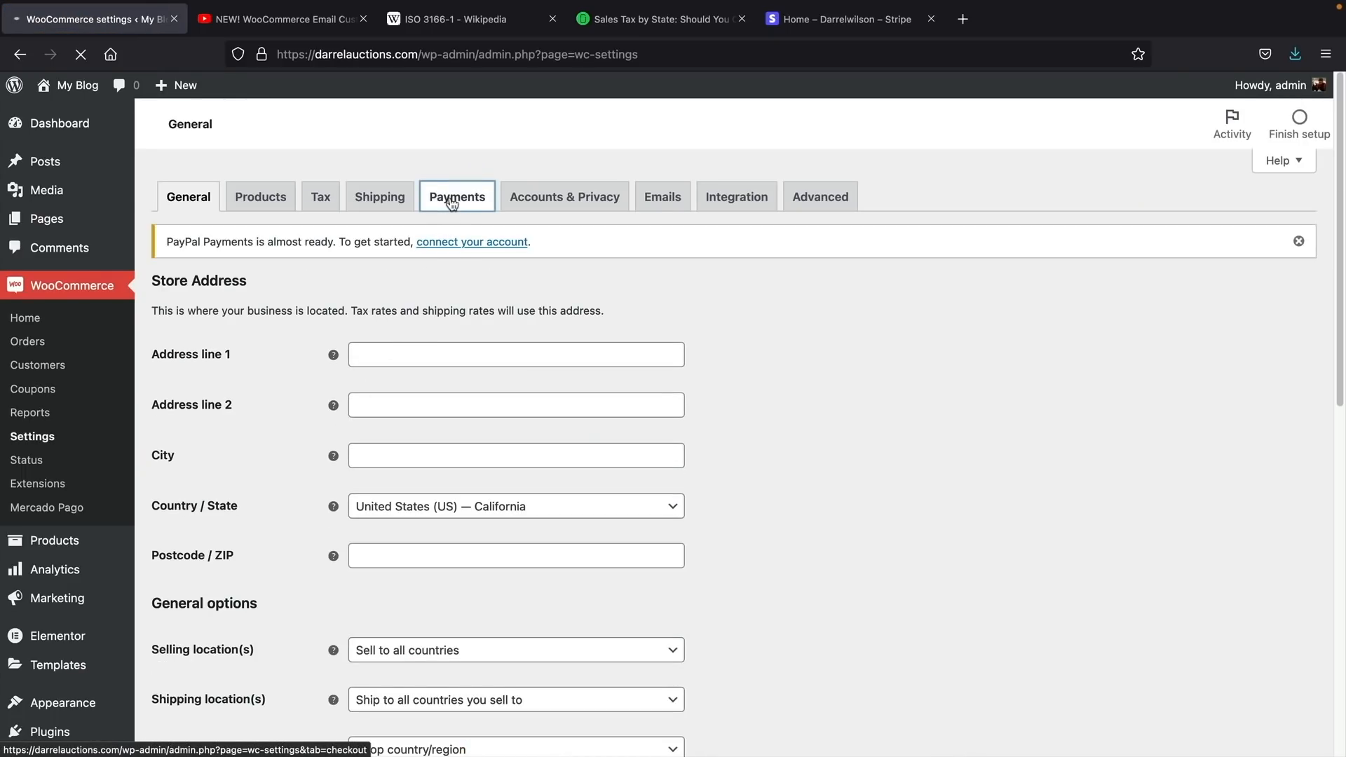
{"action": "scroll", "coordinate": [472, 322], "scroll_direction": "down", "scroll_amount": 4}
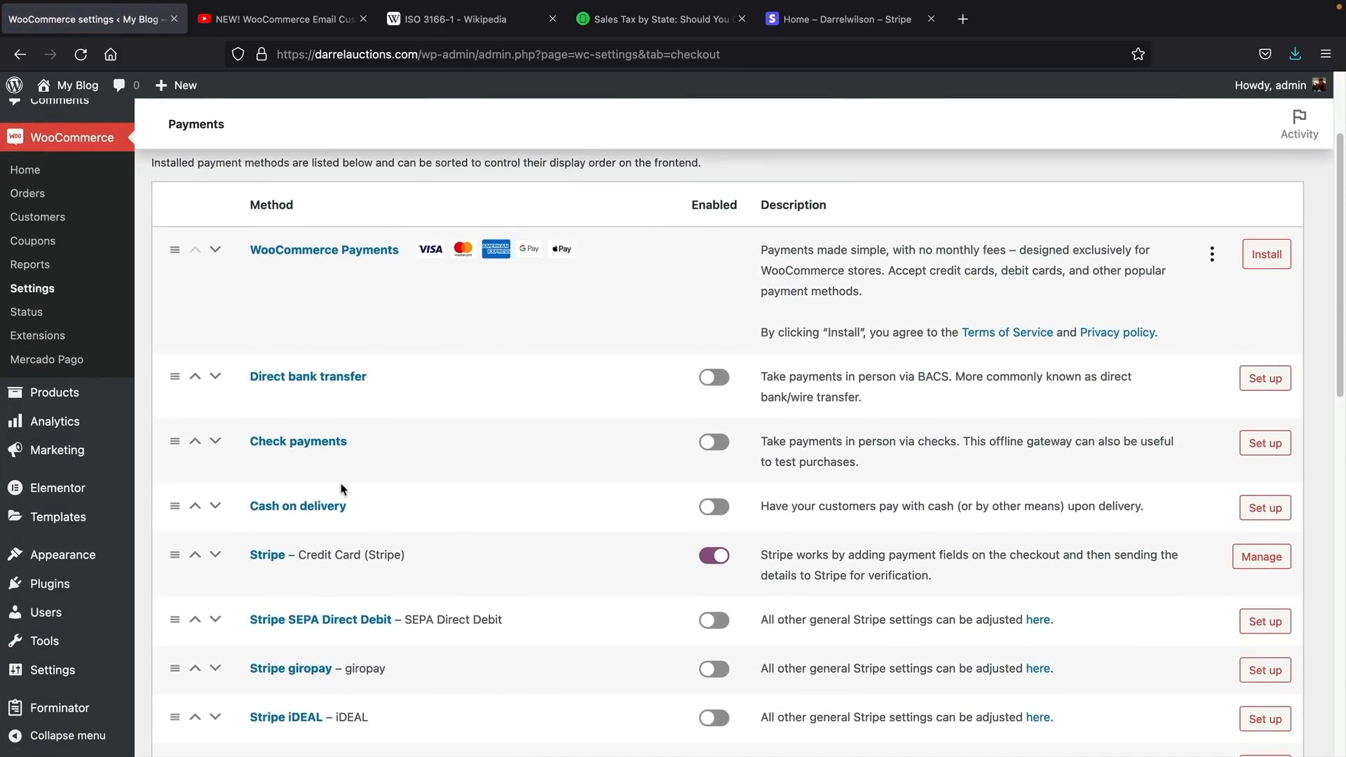
{"action": "left_click", "coordinate": [1255, 555]}
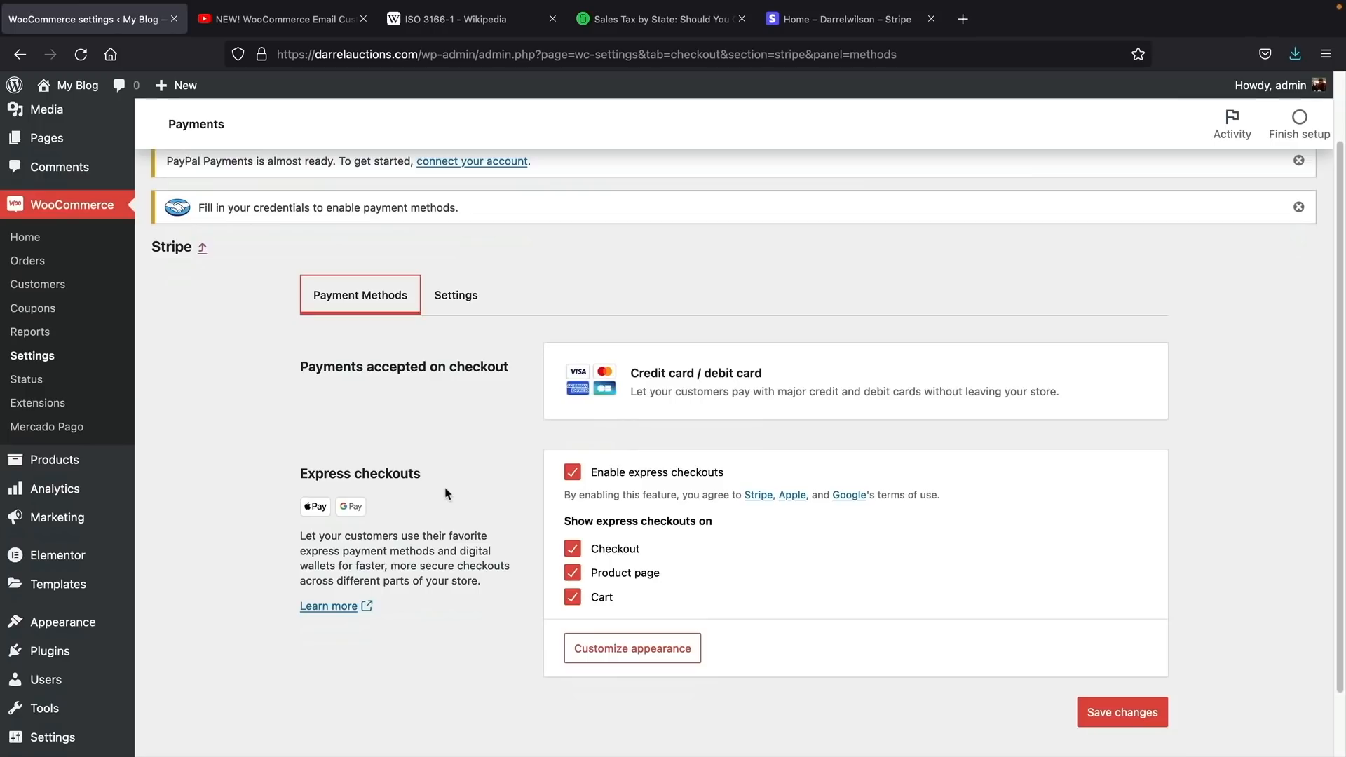
{"action": "left_click", "coordinate": [457, 300]}
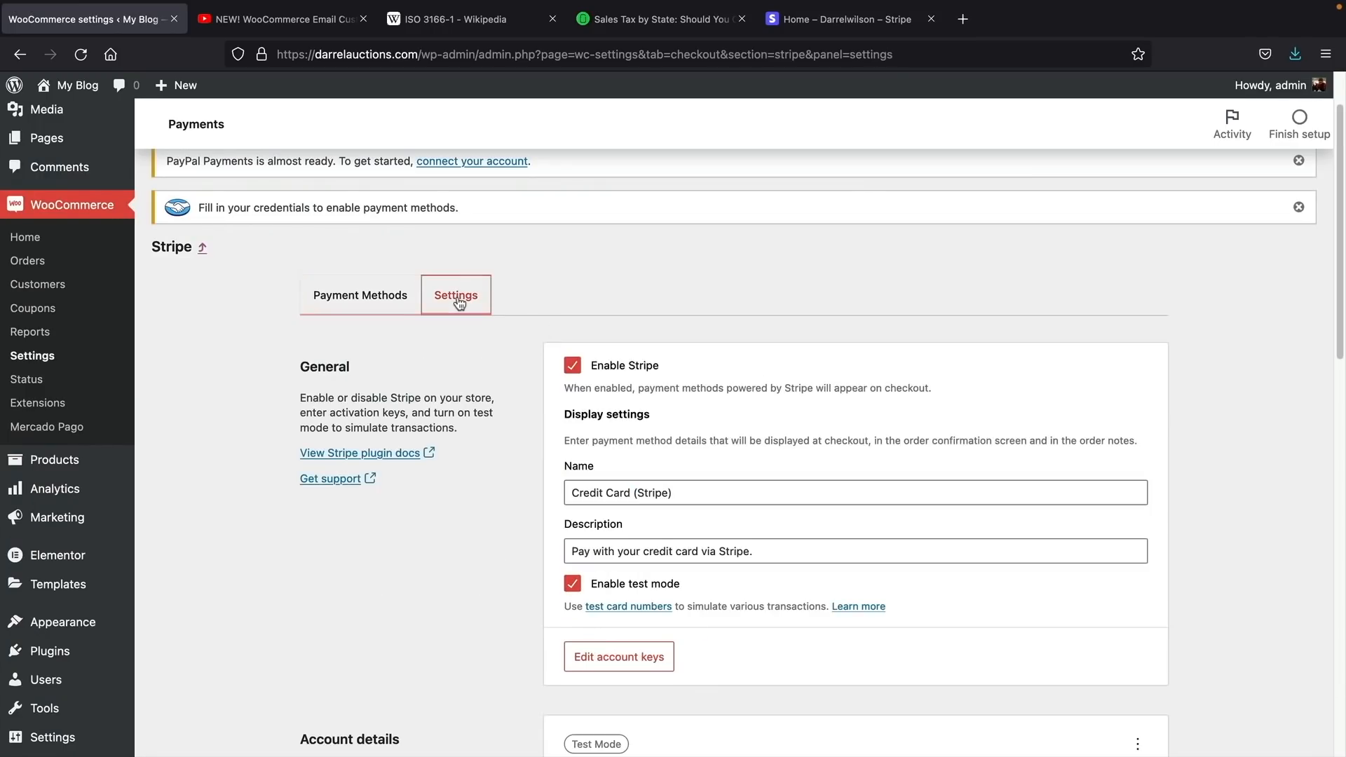
{"action": "scroll", "coordinate": [522, 491], "scroll_direction": "down", "scroll_amount": 2}
{"action": "left_click", "coordinate": [573, 518]}
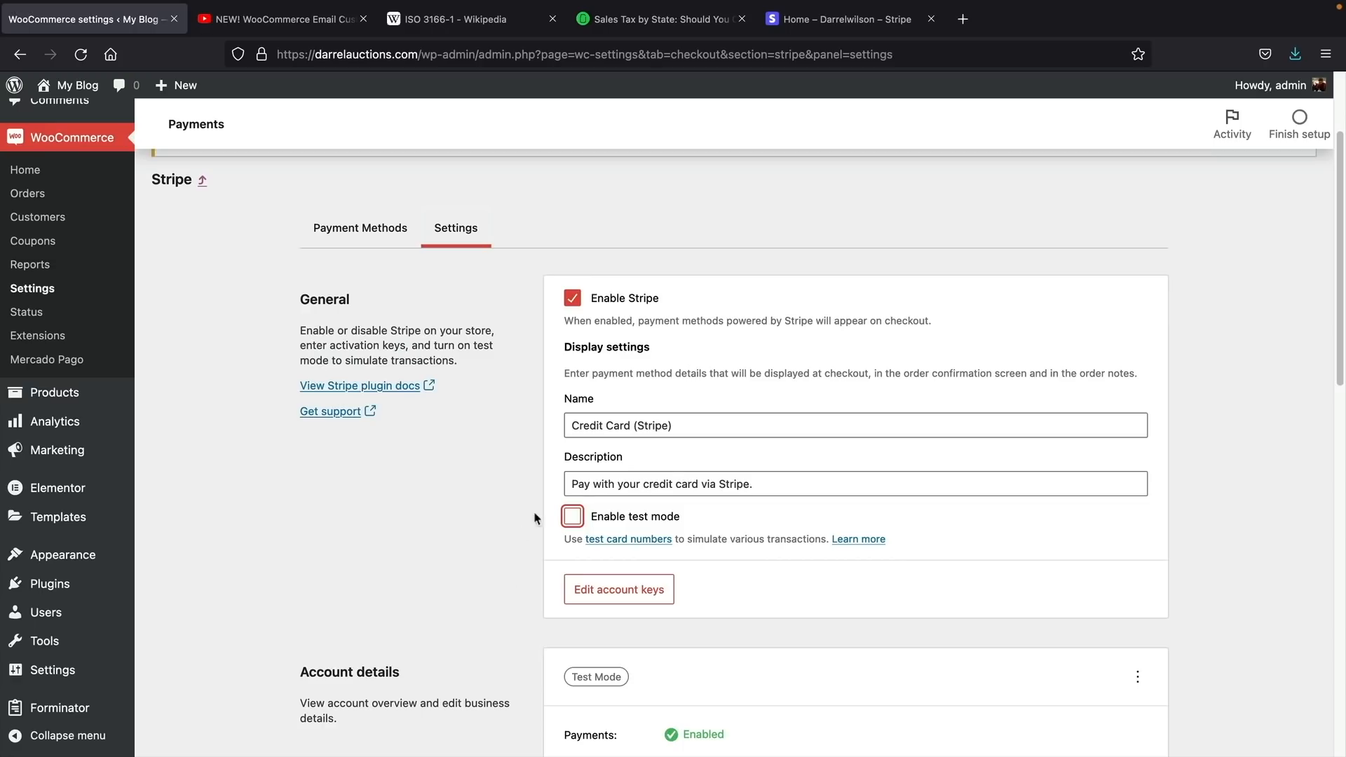
Rename the method 'Credit Card' with description 'Pay with your credit card.' and save the settings
{"action": "left_click", "coordinate": [634, 426]}
{"action": "left_click_drag", "start_coordinate": [634, 427], "coordinate": [880, 423]}
{"action": "key", "text": "BackSpace"}
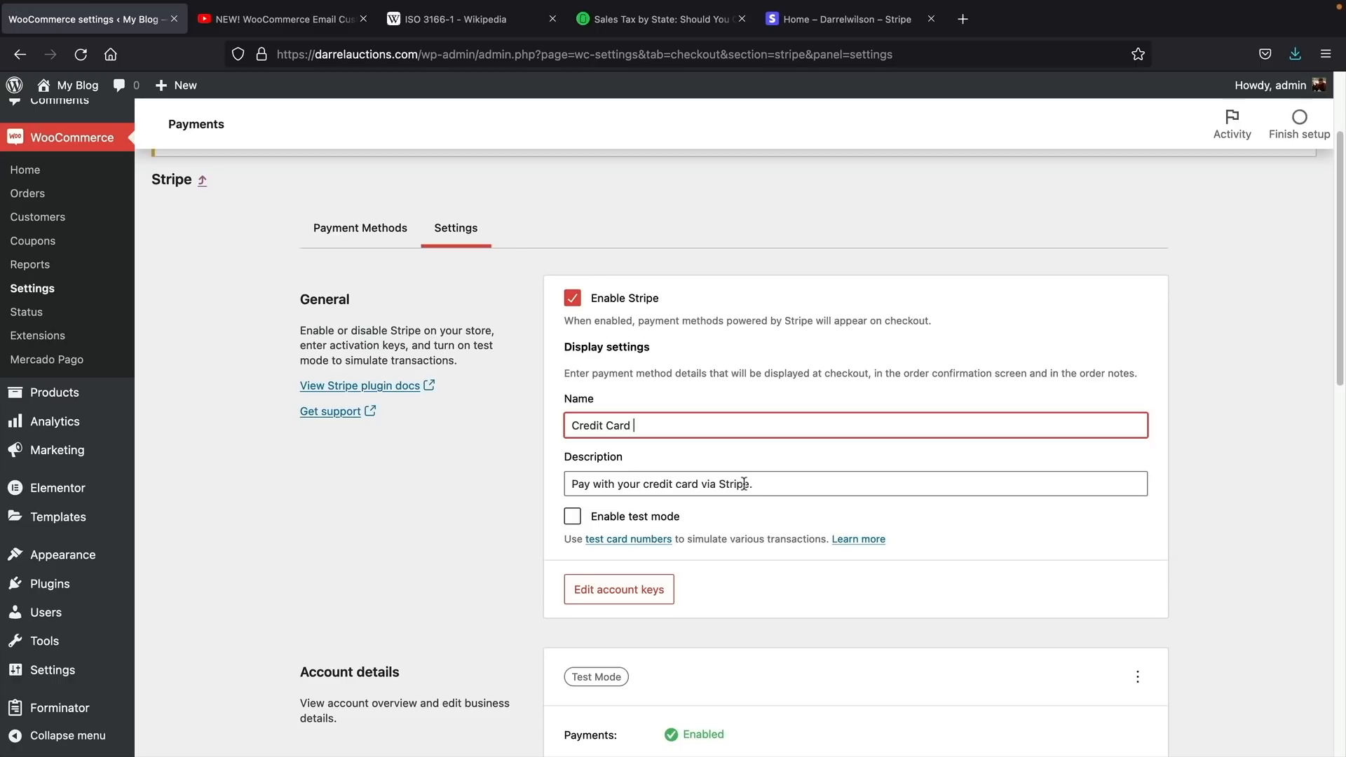
{"action": "left_click_drag", "start_coordinate": [700, 484], "coordinate": [928, 481]}
{"action": "key", "text": "BackSpace"}
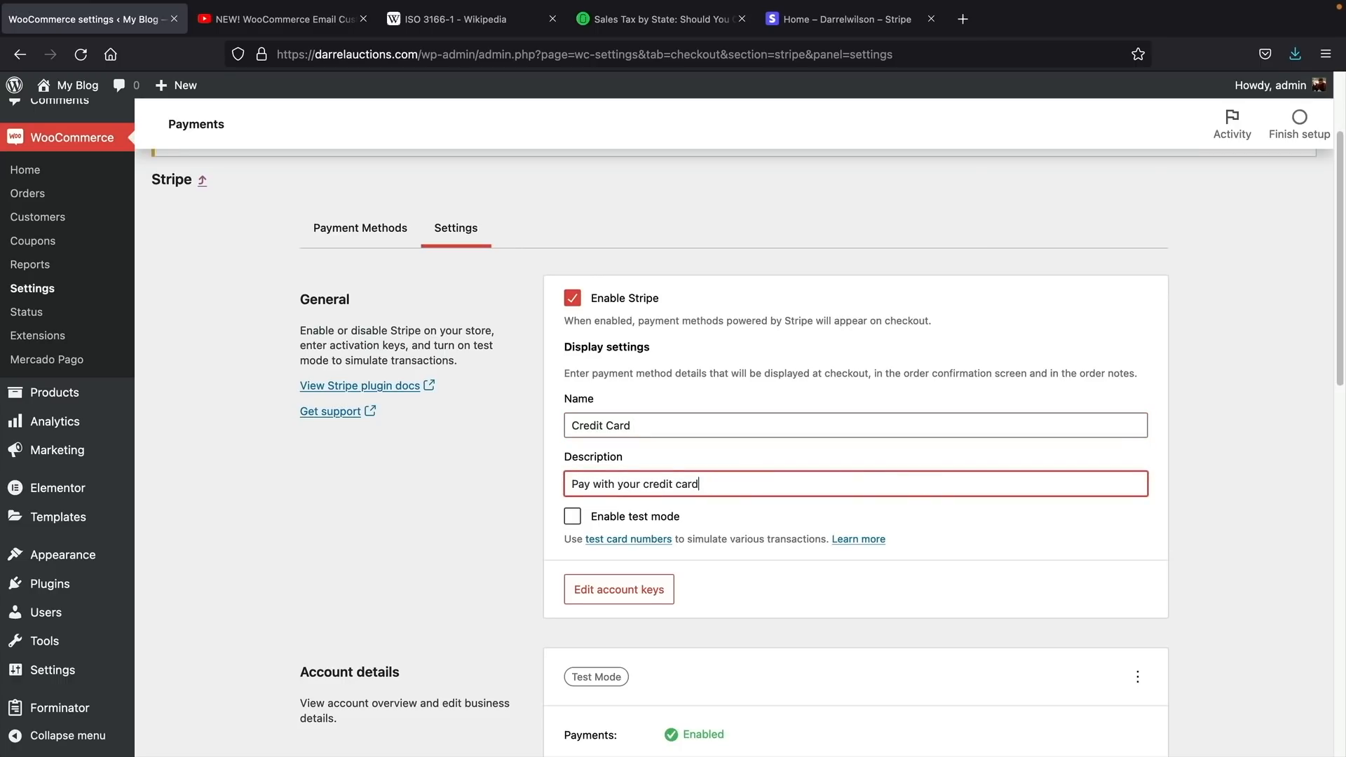
{"action": "scroll", "coordinate": [553, 600], "scroll_direction": "down", "scroll_amount": 10}
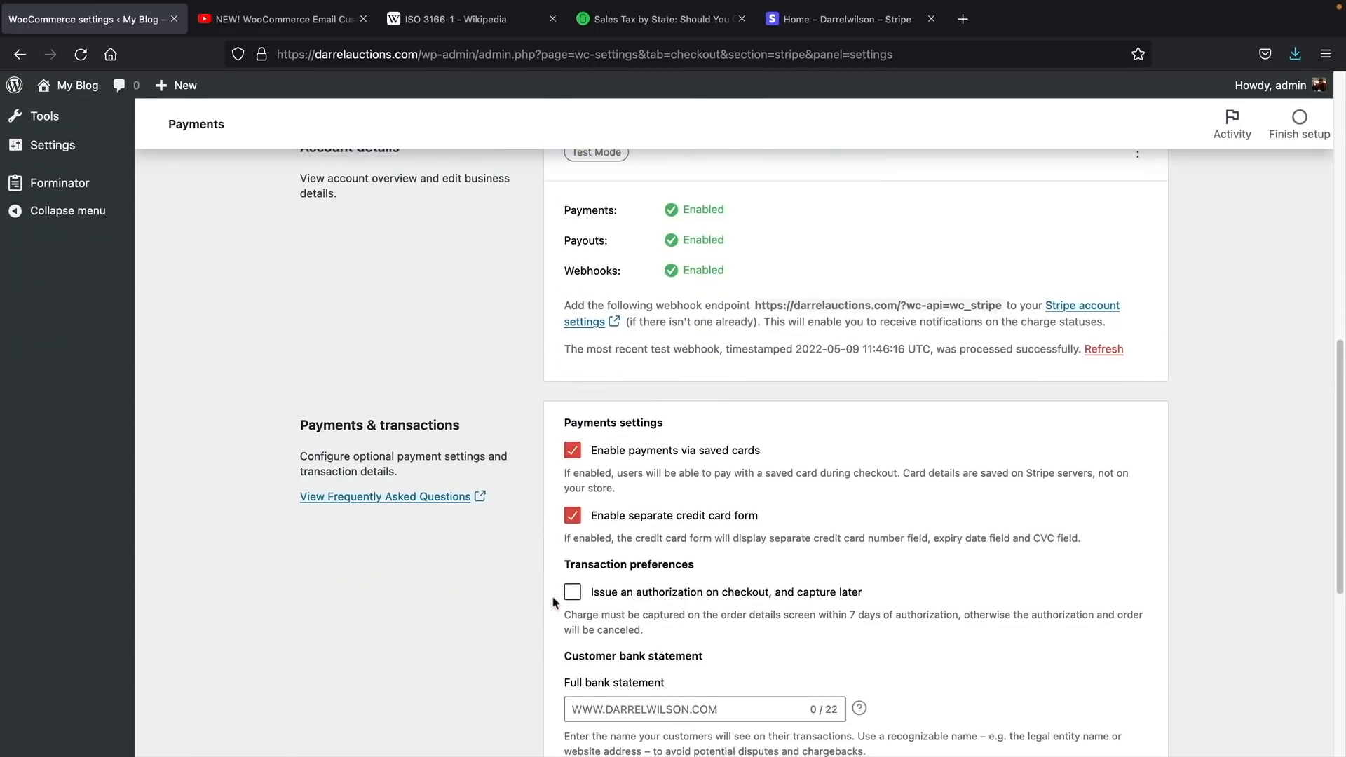
{"action": "scroll", "coordinate": [550, 600], "scroll_direction": "down", "scroll_amount": 3}
{"action": "left_click", "coordinate": [1091, 641]}
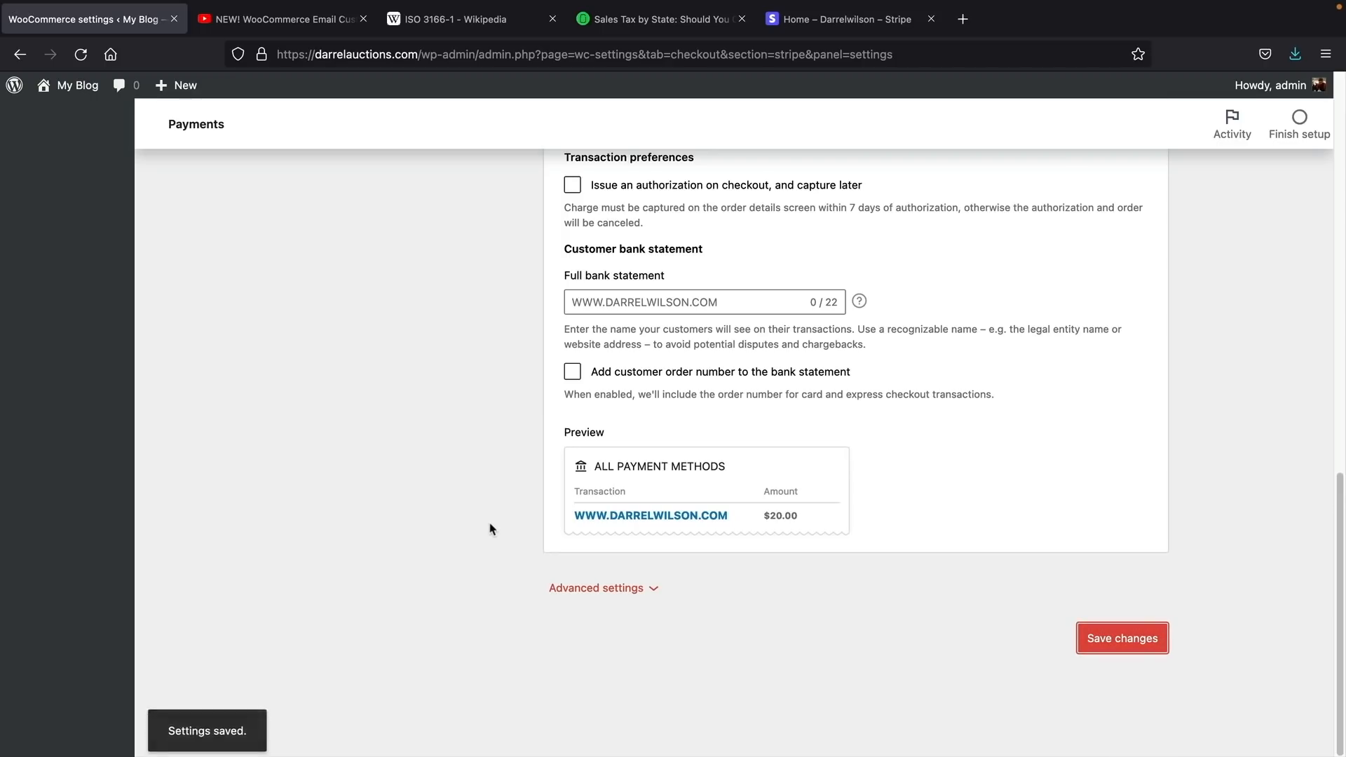
{"action": "scroll", "coordinate": [490, 529], "scroll_direction": "up", "scroll_amount": 15}
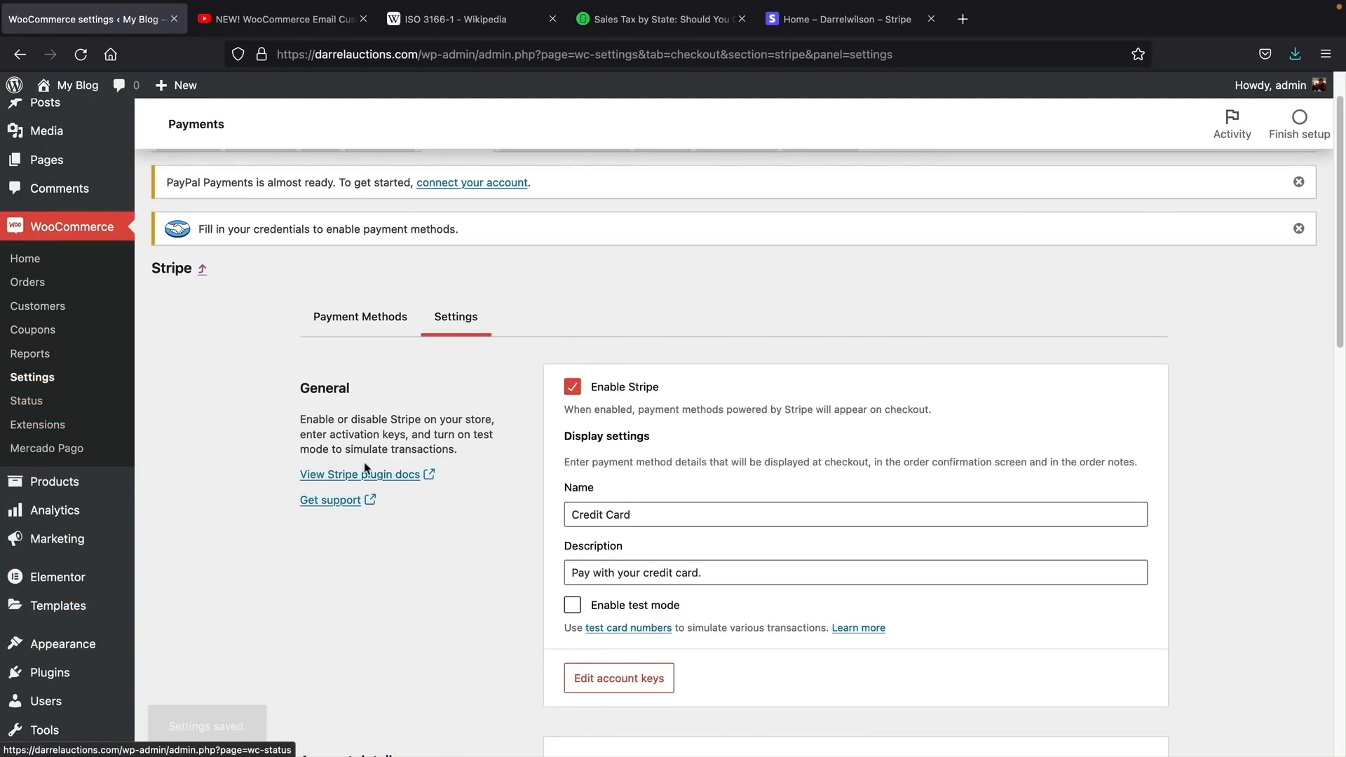
{"action": "scroll", "coordinate": [366, 468], "scroll_direction": "up", "scroll_amount": 2}
{"action": "left_click", "coordinate": [459, 205]}
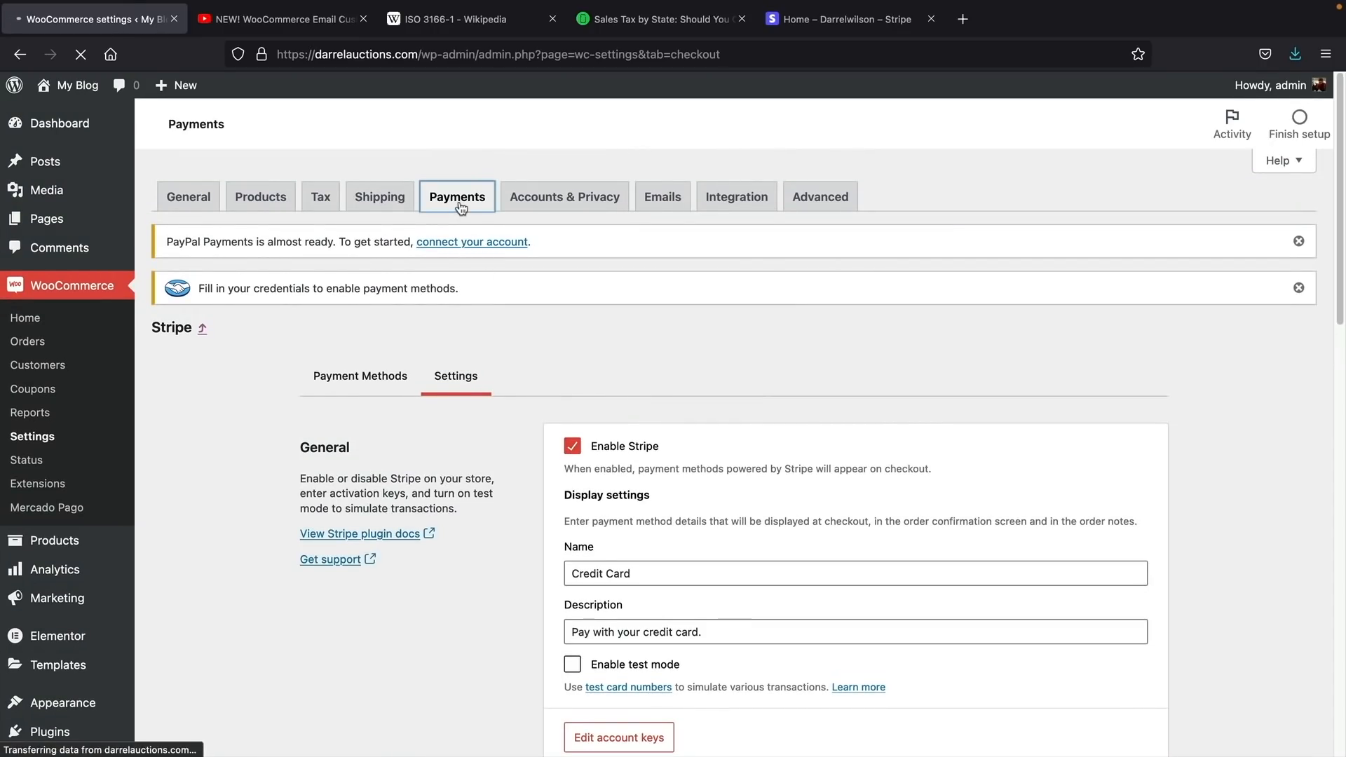
Open the PayPal payment method's settings and start Activate PayPal onboarding
{"action": "scroll", "coordinate": [469, 304], "scroll_direction": "down", "scroll_amount": 1}
{"action": "scroll", "coordinate": [468, 303], "scroll_direction": "down", "scroll_amount": 4}
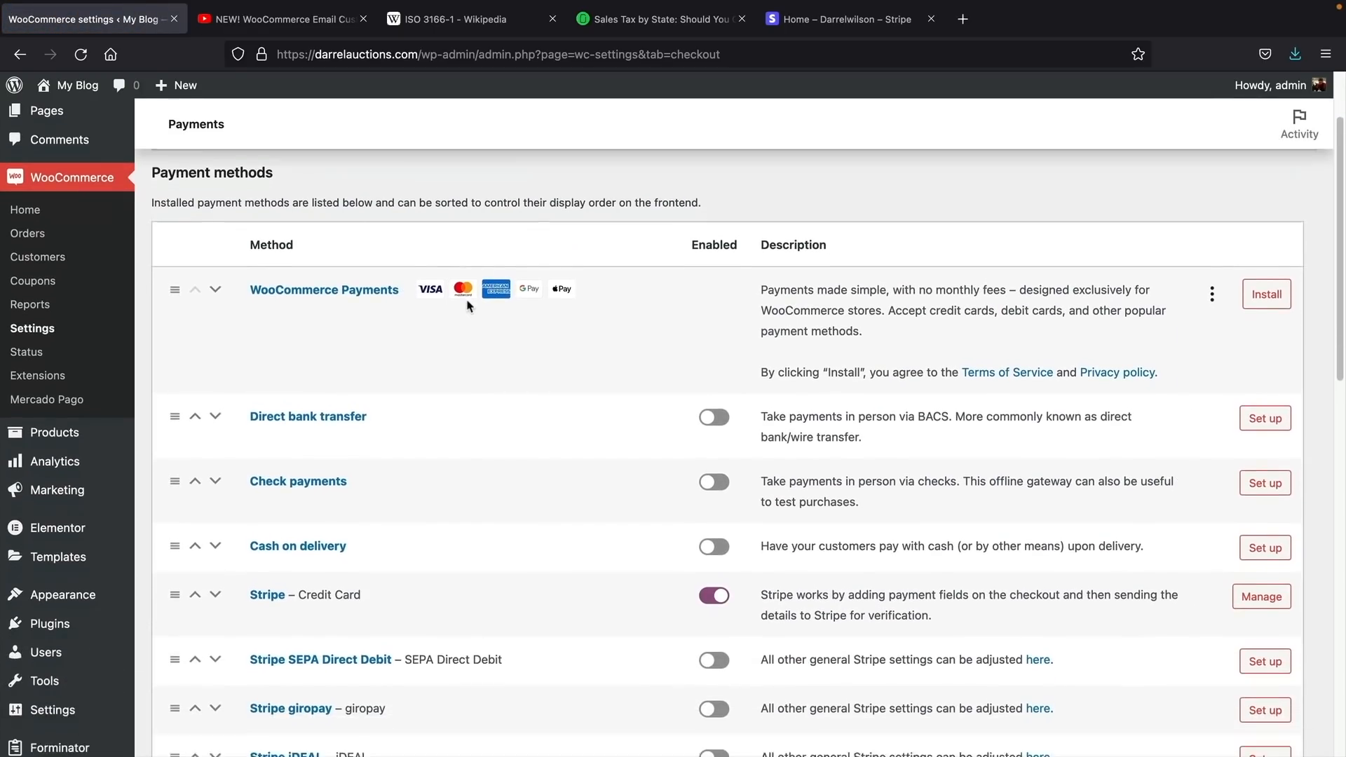
{"action": "scroll", "coordinate": [468, 306], "scroll_direction": "down", "scroll_amount": 8}
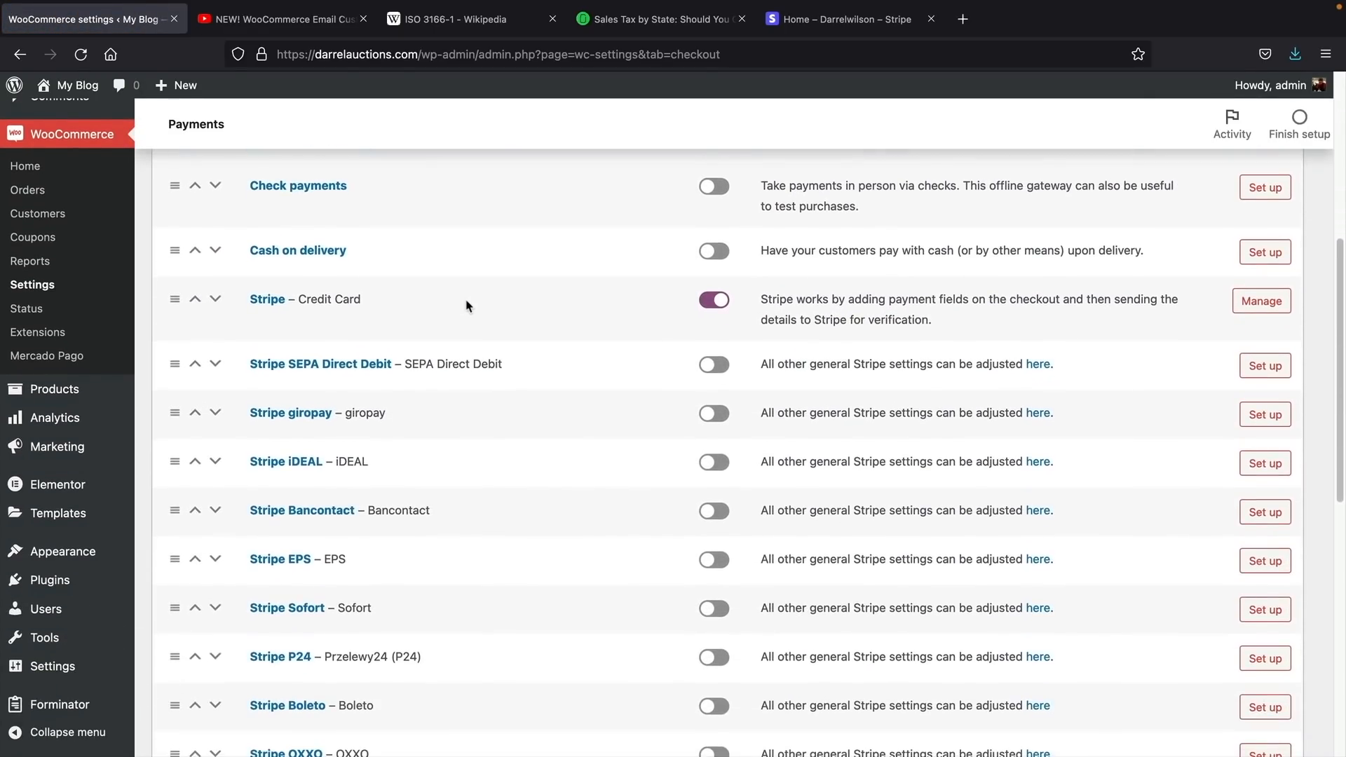
{"action": "scroll", "coordinate": [468, 306], "scroll_direction": "down", "scroll_amount": 1}
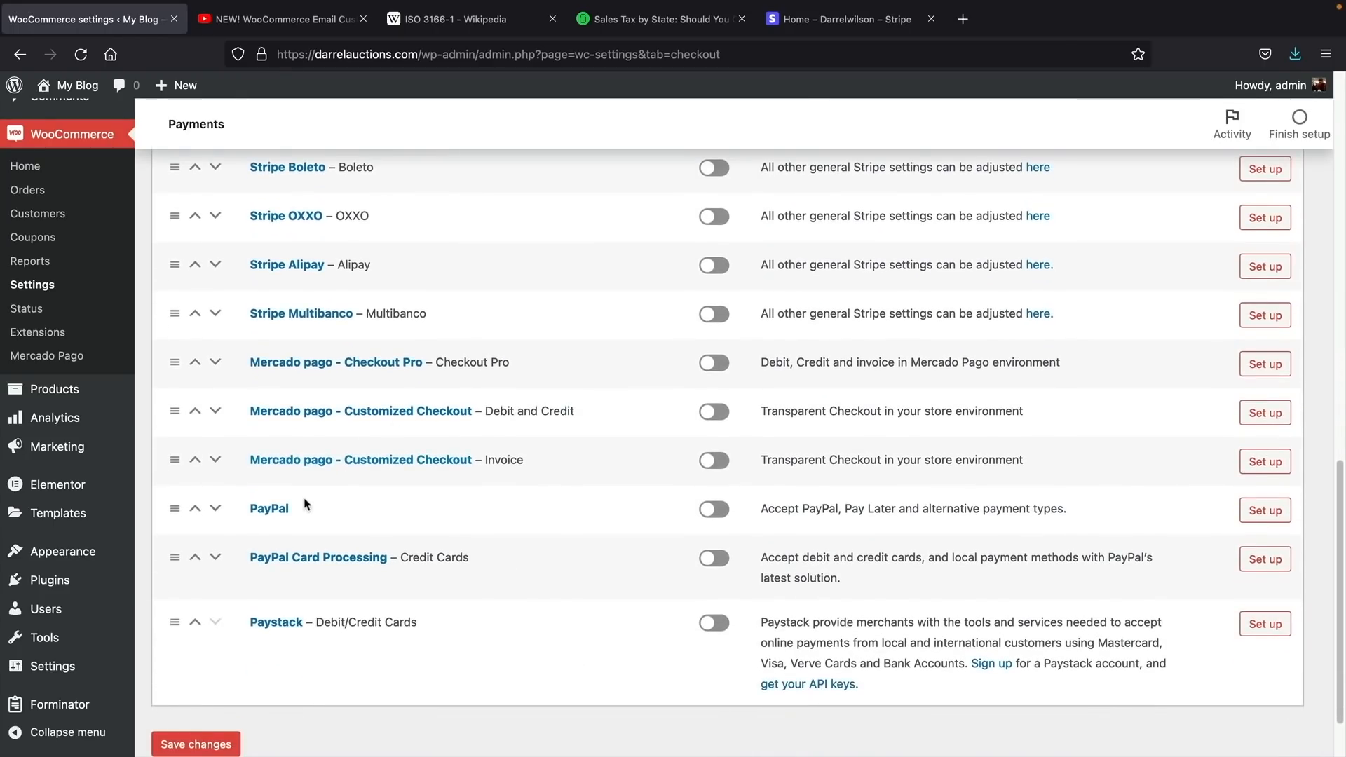
{"action": "left_click", "coordinate": [715, 514]}
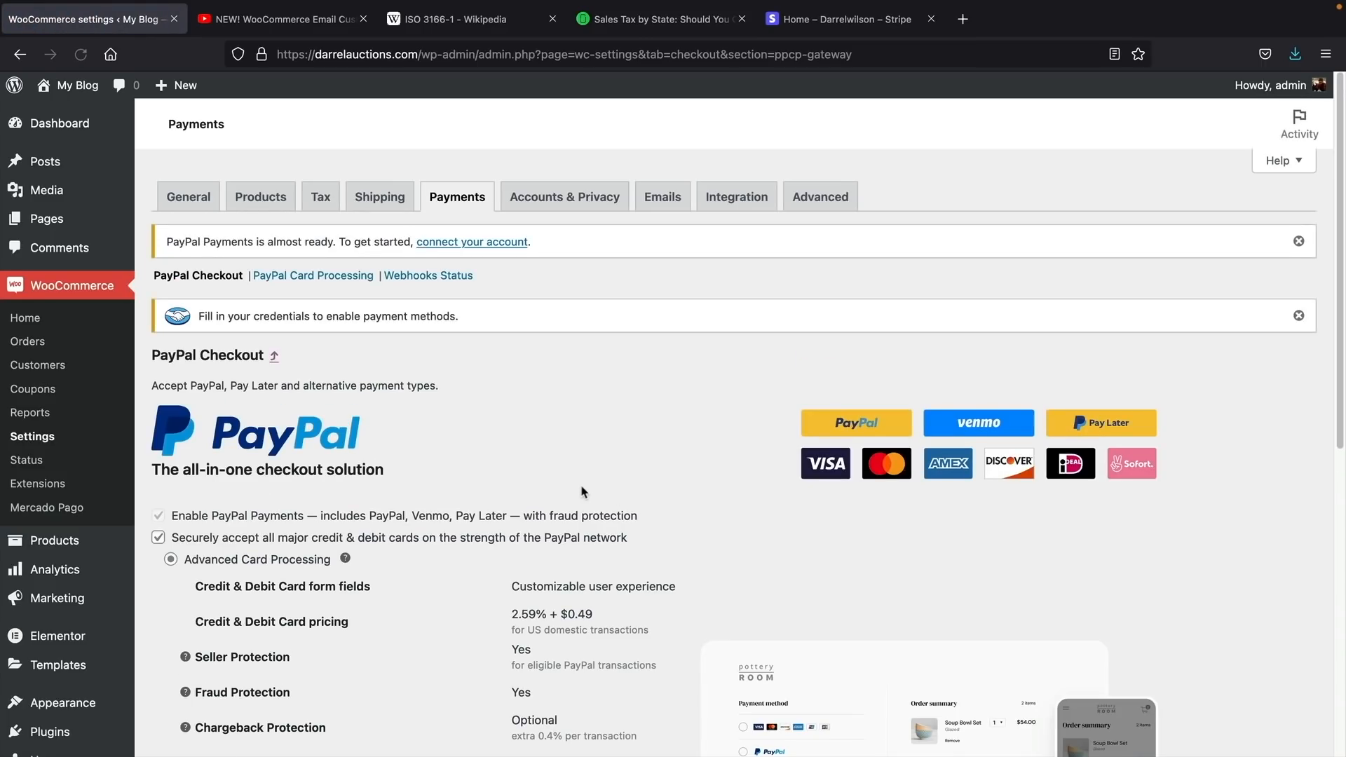
{"action": "scroll", "coordinate": [399, 513], "scroll_direction": "down", "scroll_amount": 3}
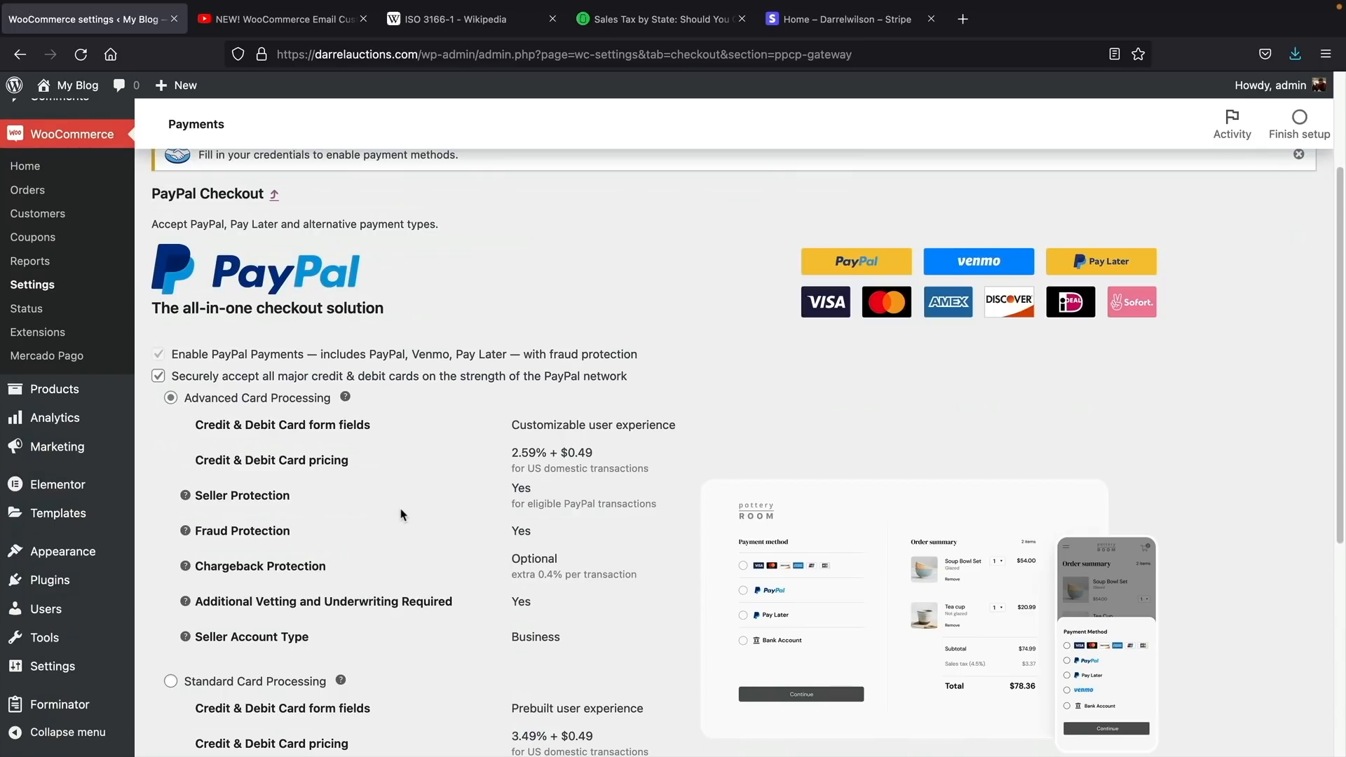
{"action": "scroll", "coordinate": [401, 513], "scroll_direction": "down", "scroll_amount": 3}
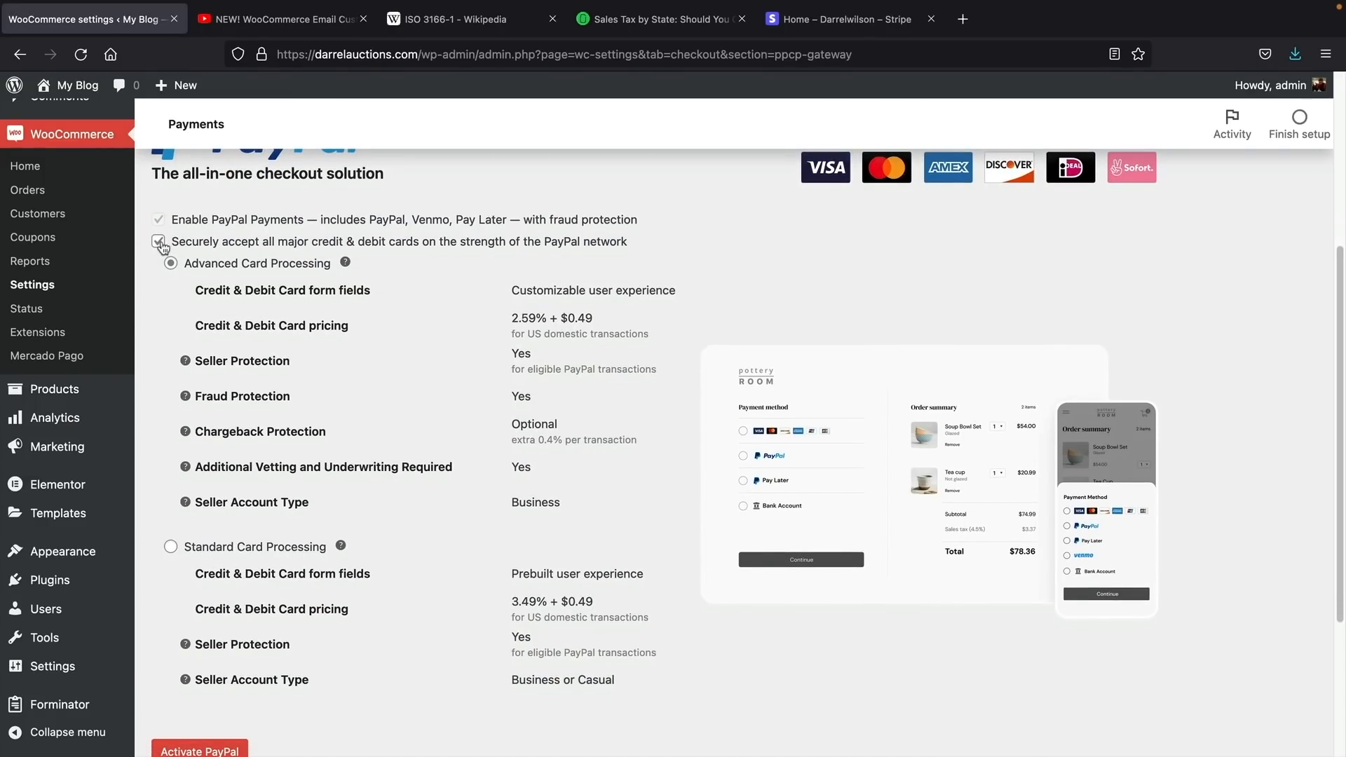
{"action": "scroll", "coordinate": [238, 420], "scroll_direction": "down", "scroll_amount": 3}
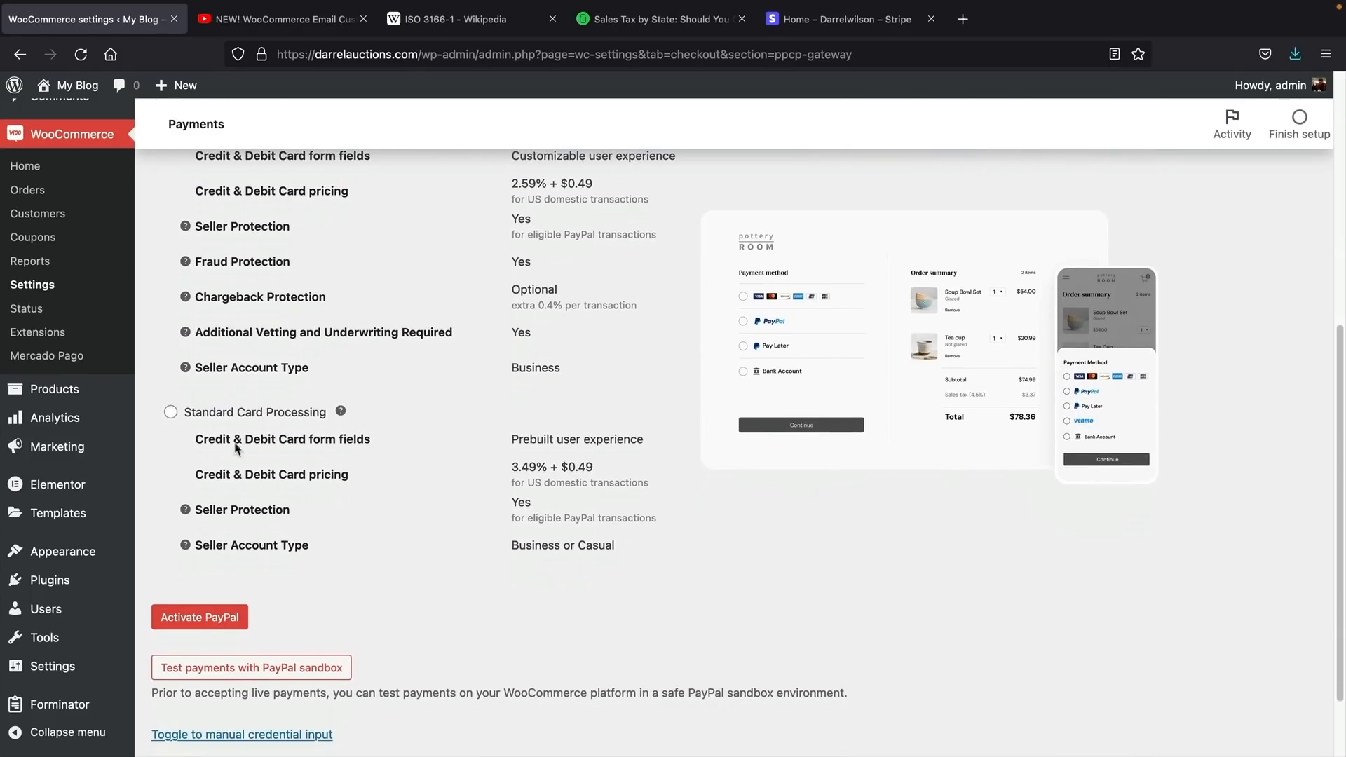
{"action": "left_click", "coordinate": [209, 621]}
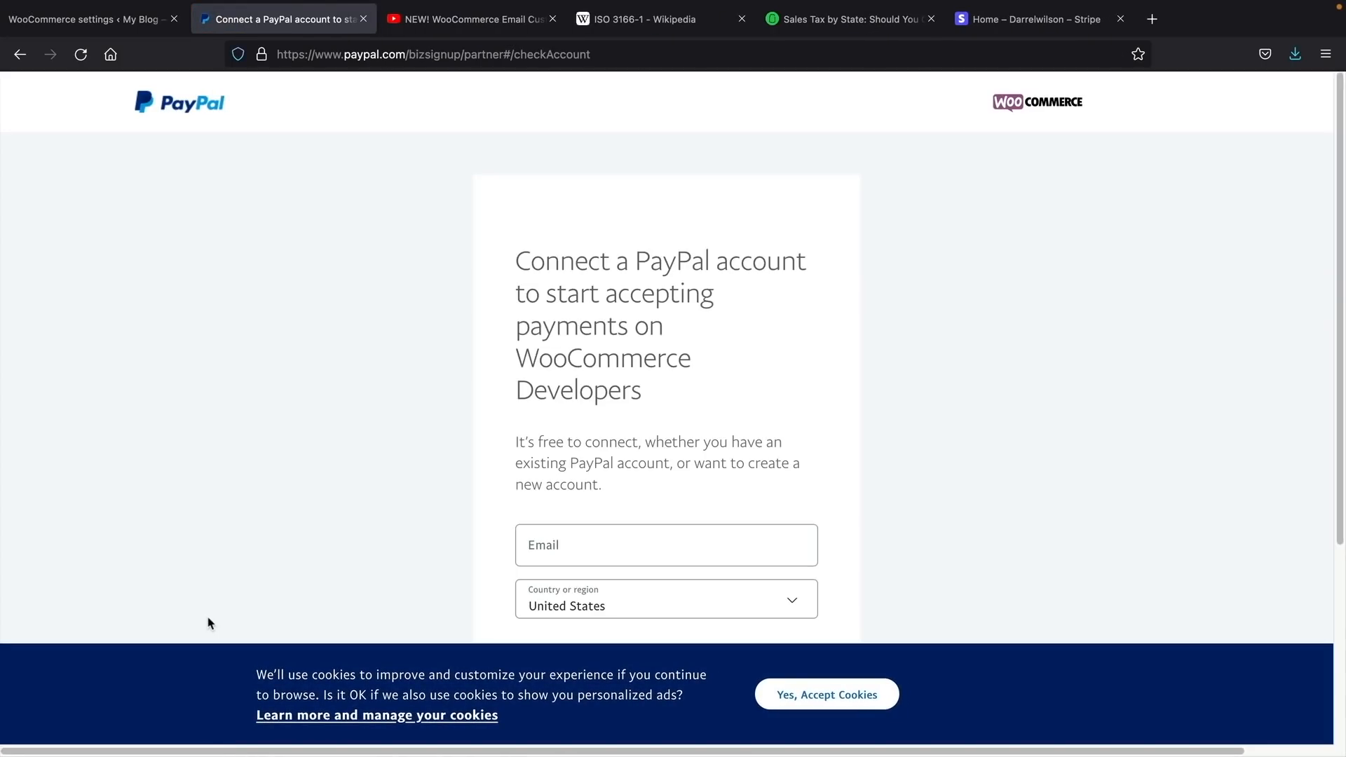
Log in to PayPal with the account e-mail, allow the WooCommerce connection, and return to the store
{"action": "scroll", "coordinate": [209, 622], "scroll_direction": "down", "scroll_amount": 3}
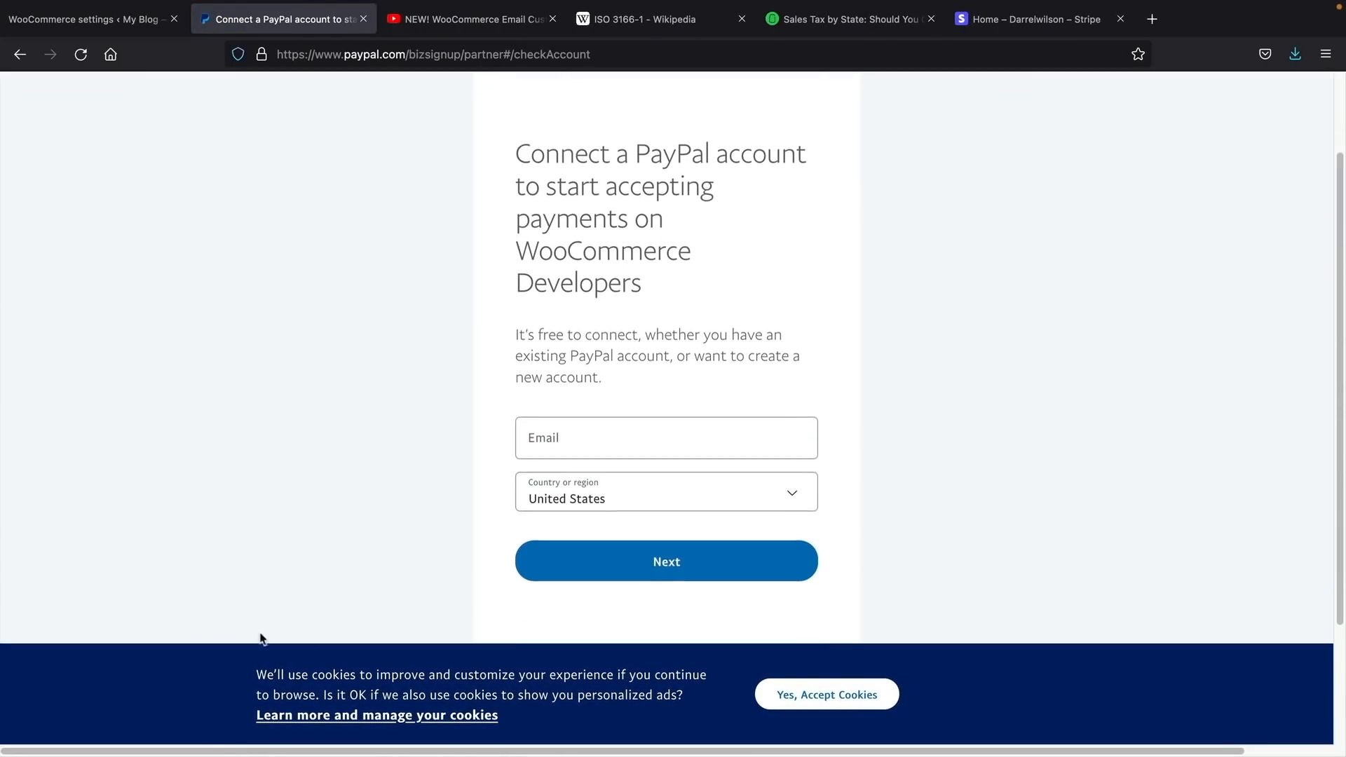
{"action": "left_click", "coordinate": [857, 697]}
{"action": "left_click", "coordinate": [717, 452]}
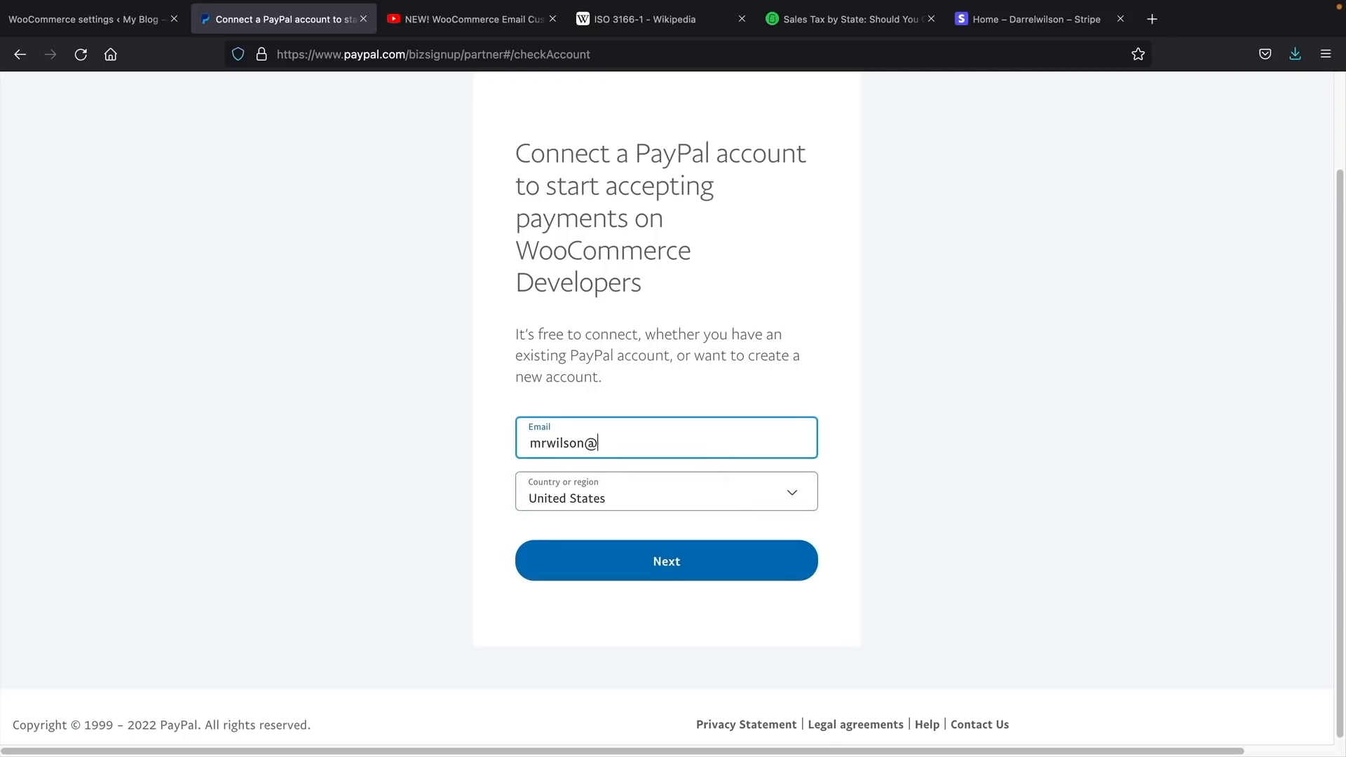
{"action": "key", "text": "Return"}
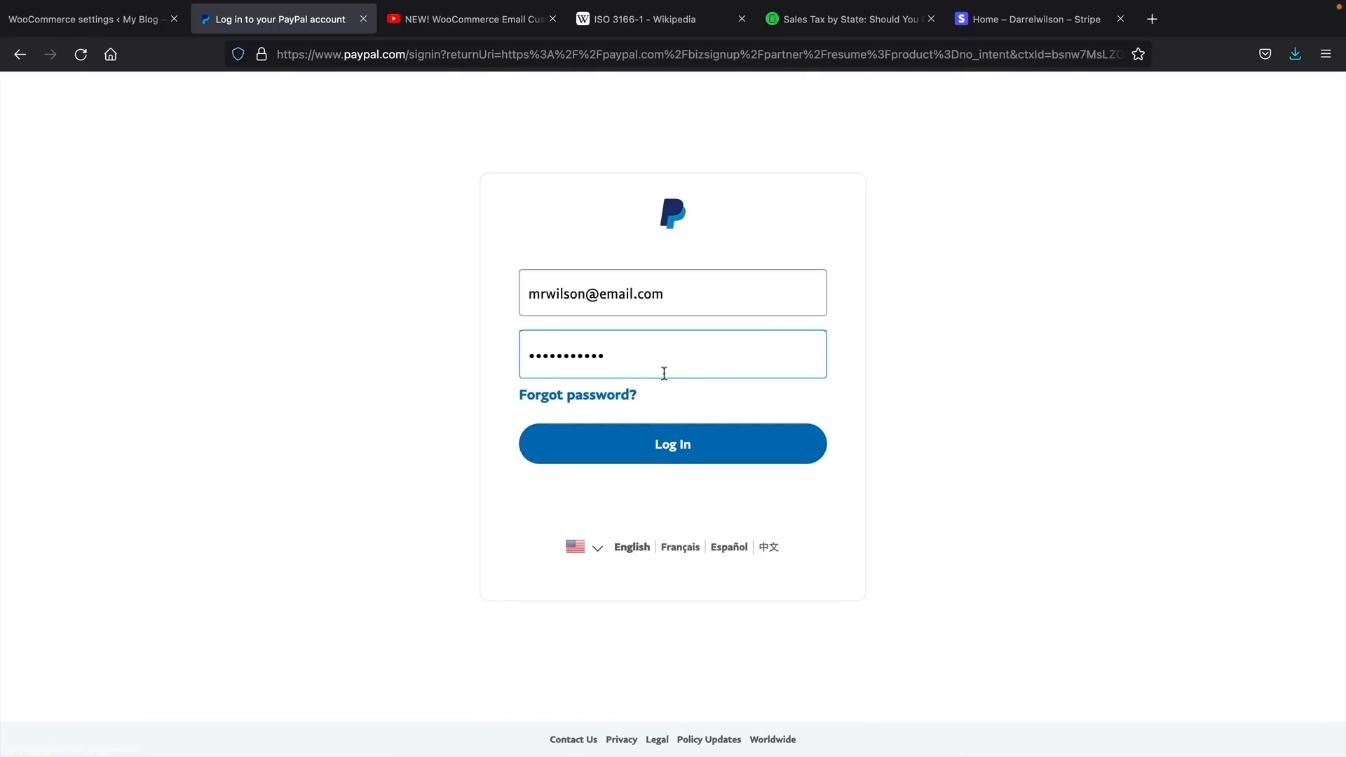
{"action": "left_click", "coordinate": [700, 454]}
{"action": "left_click", "coordinate": [700, 455]}
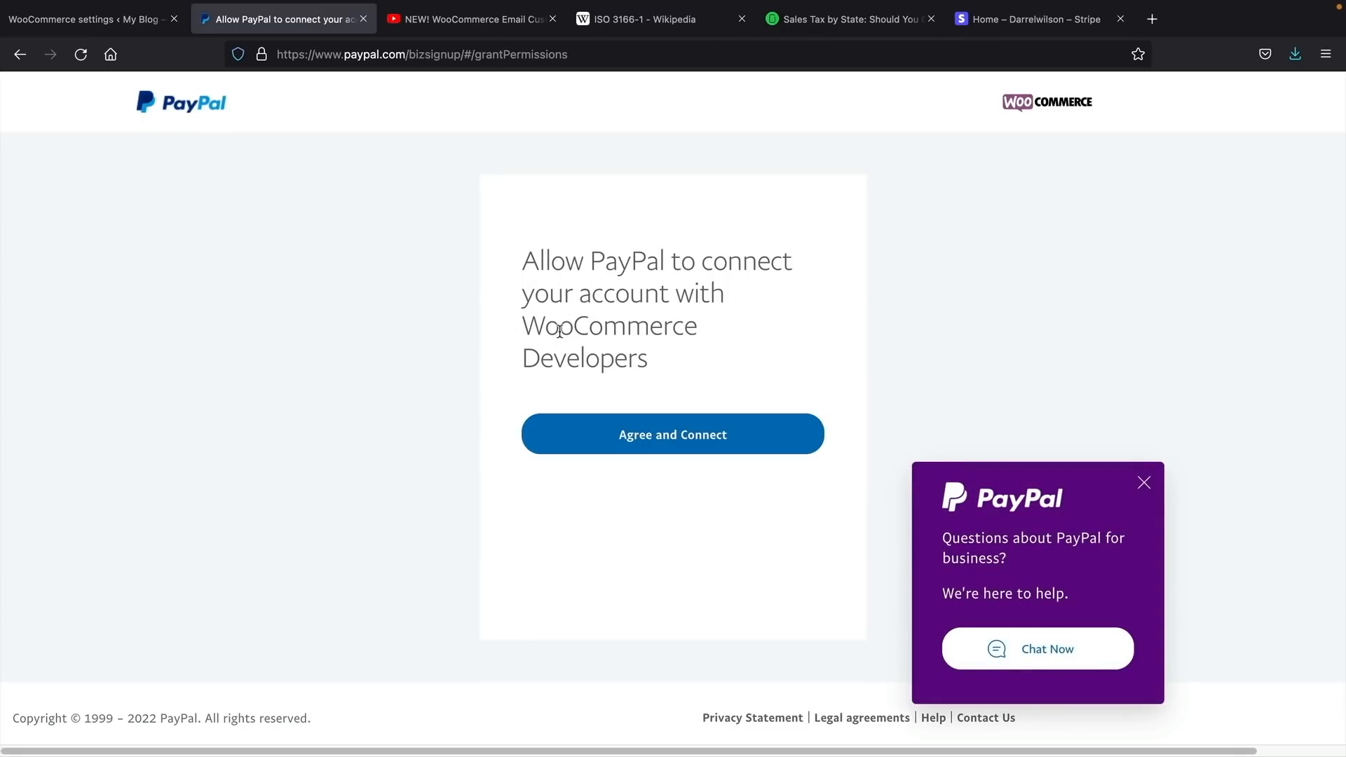
{"action": "left_click", "coordinate": [658, 440]}
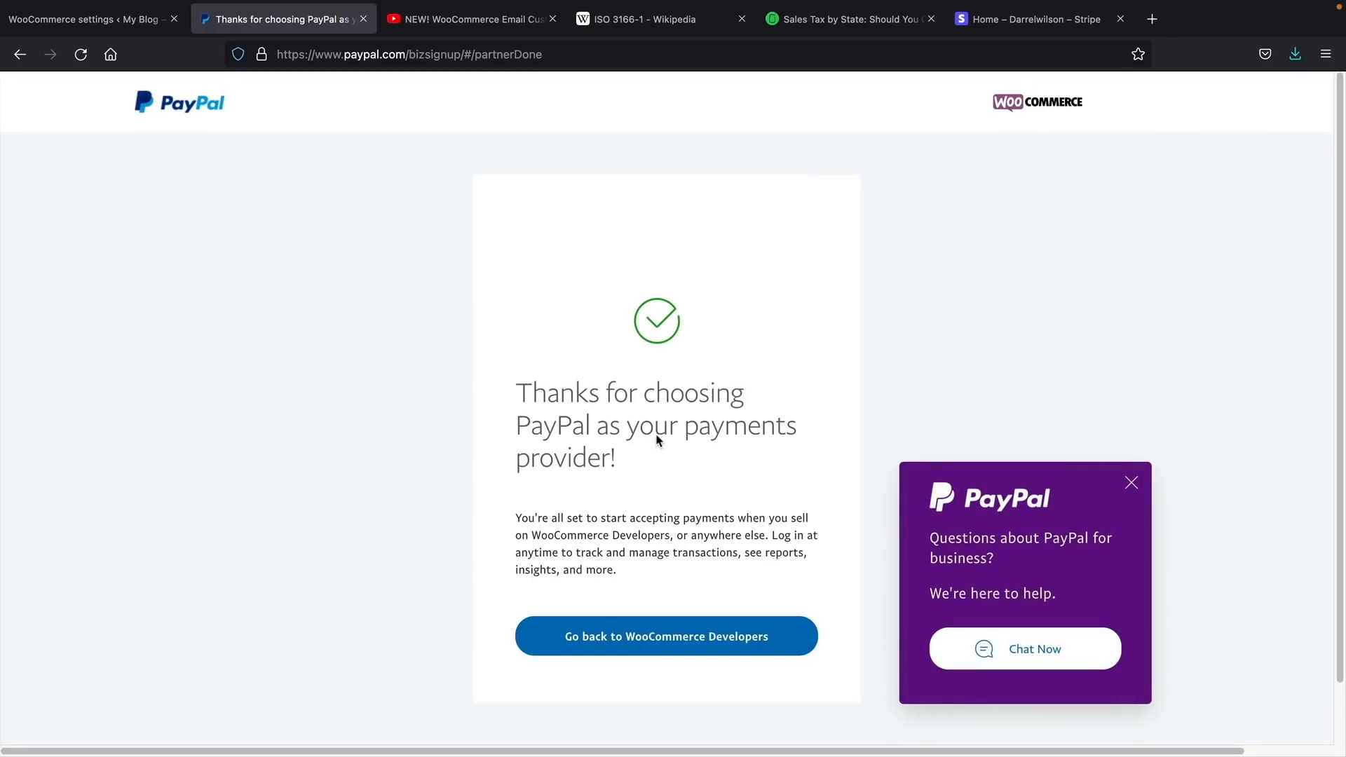
{"action": "left_click", "coordinate": [680, 636]}
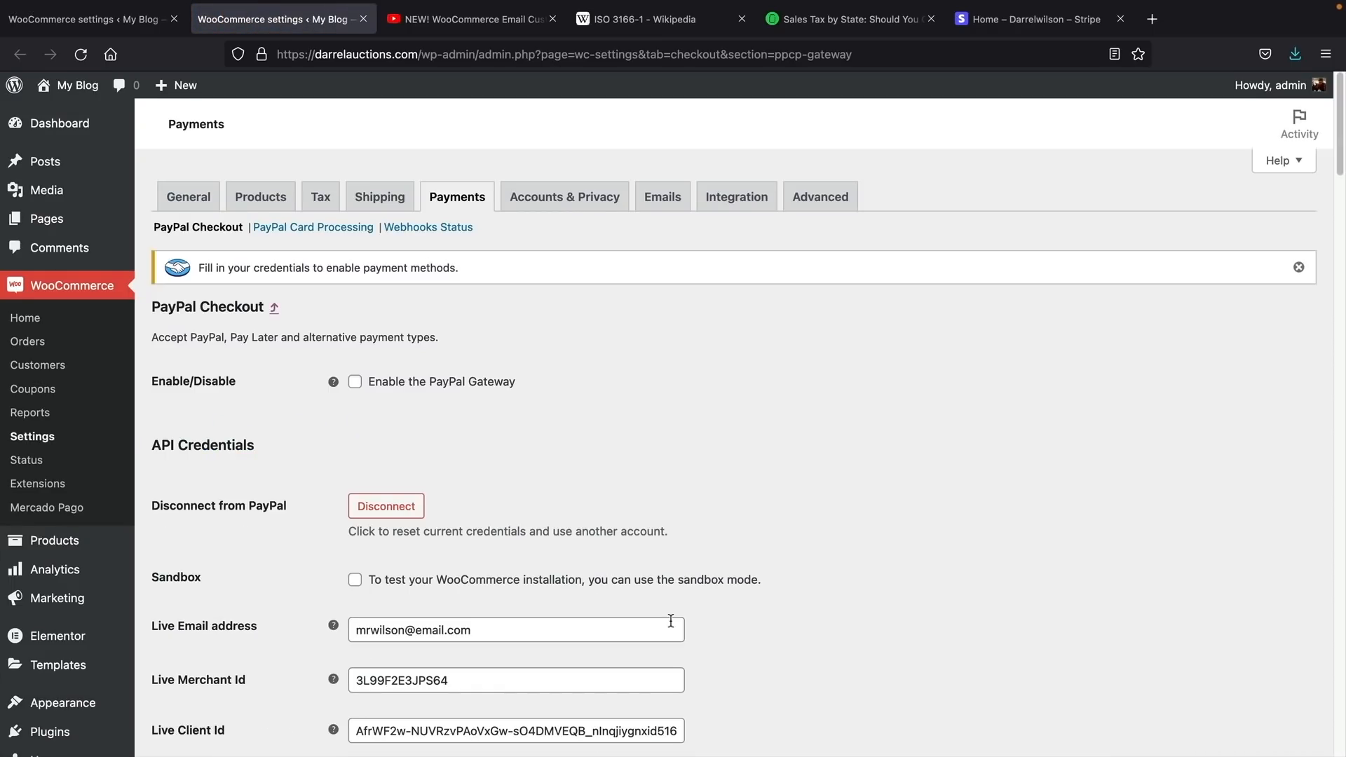
Enable the PayPal Gateway and save the PayPal Checkout settings, declining the browser's login save
{"action": "left_click", "coordinate": [355, 382]}
{"action": "scroll", "coordinate": [277, 545], "scroll_direction": "down", "scroll_amount": 7}
{"action": "scroll", "coordinate": [276, 546], "scroll_direction": "down", "scroll_amount": 20}
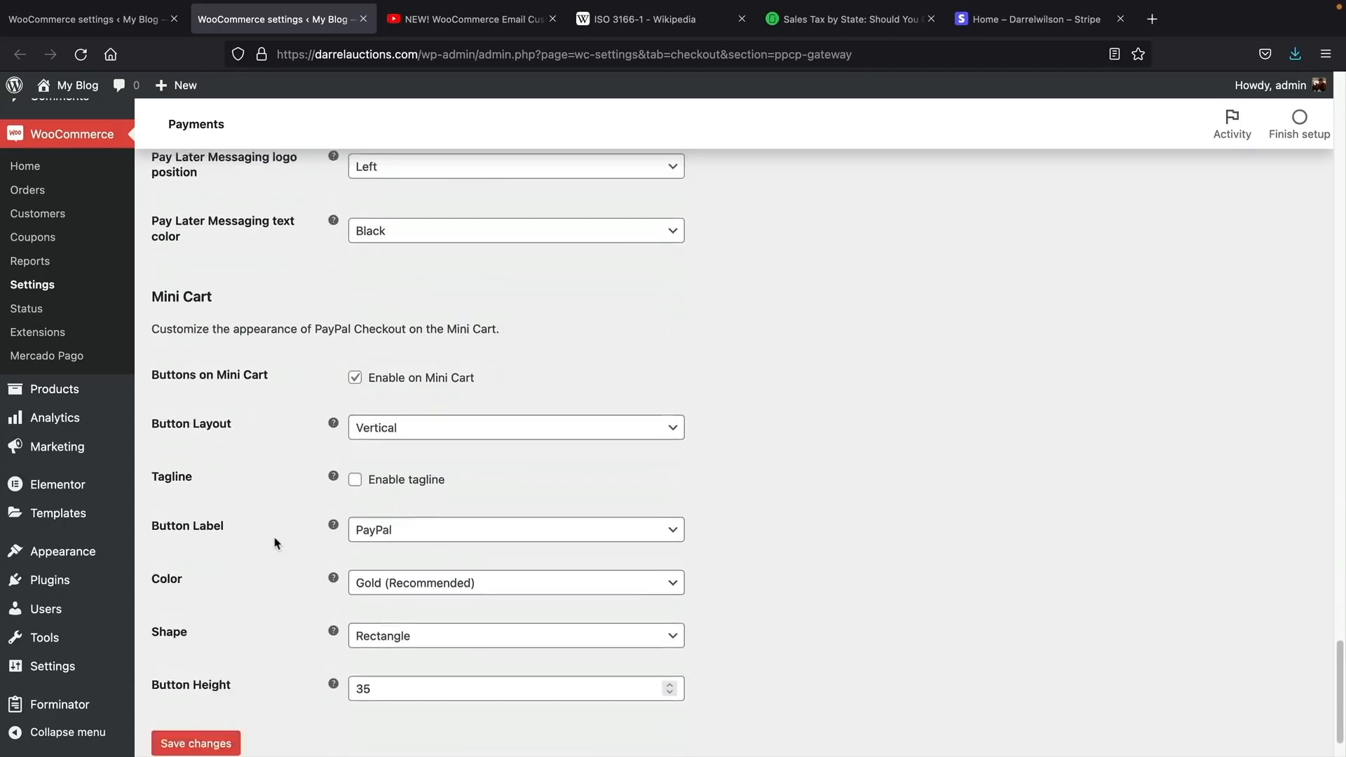
{"action": "scroll", "coordinate": [275, 543], "scroll_direction": "down", "scroll_amount": 2}
{"action": "left_click", "coordinate": [201, 665]}
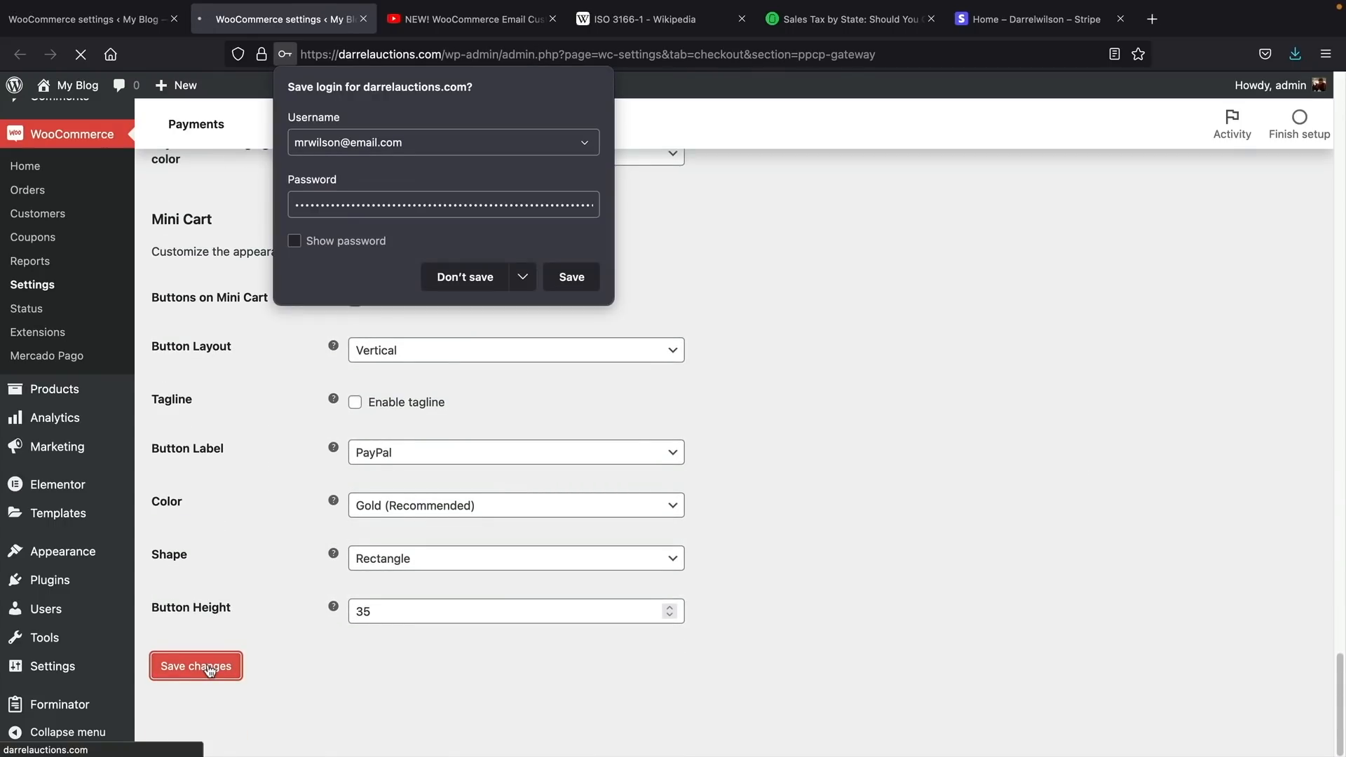
{"action": "left_click", "coordinate": [438, 277]}
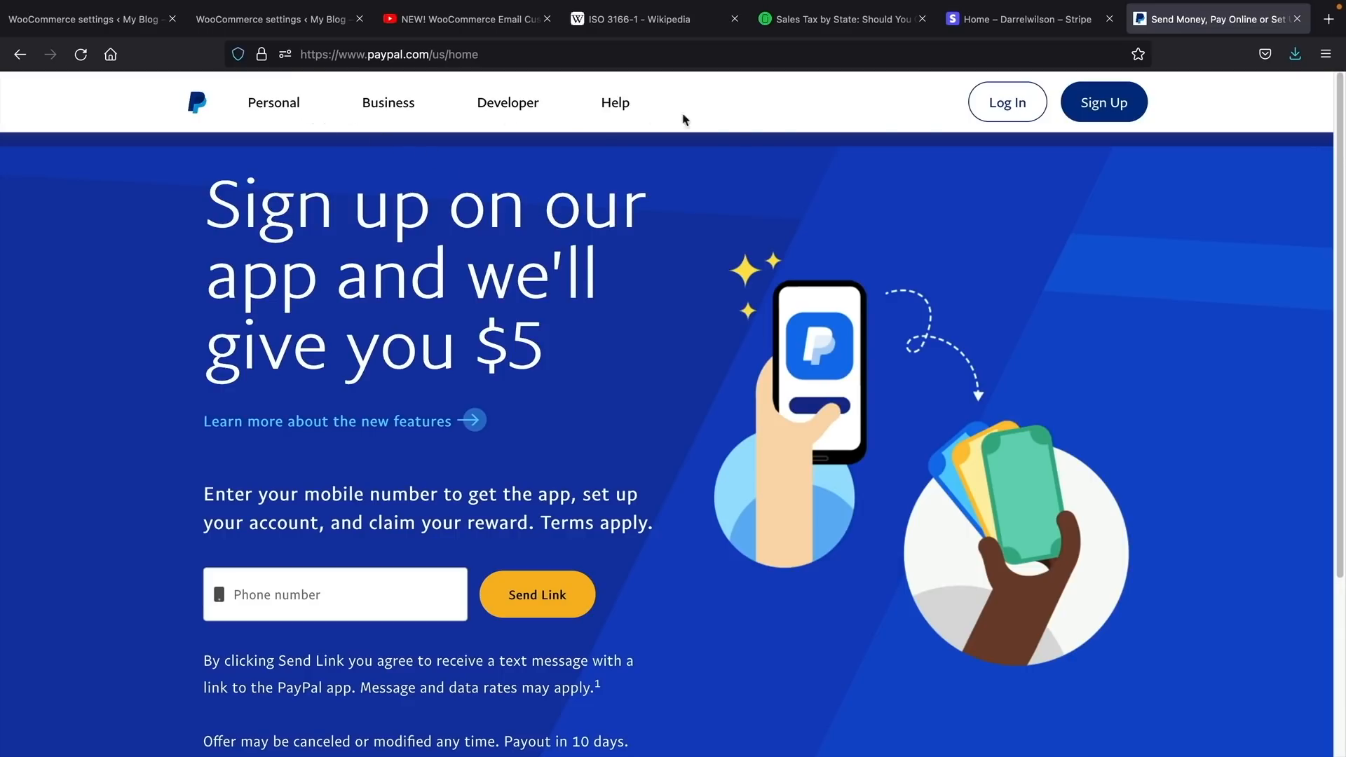
On PayPal's sign-up page, choose Business Account and highlight its description
{"action": "left_click", "coordinate": [1095, 112]}
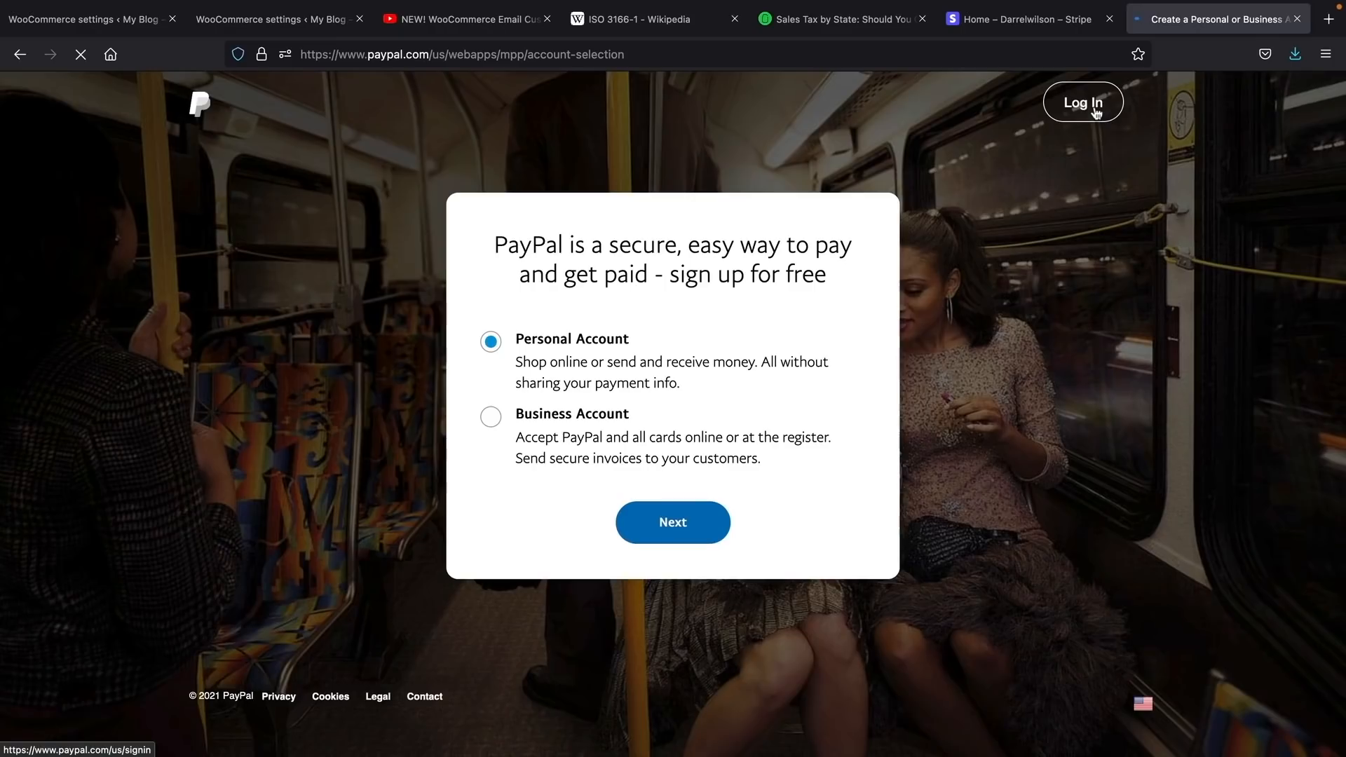
{"action": "left_click", "coordinate": [492, 421]}
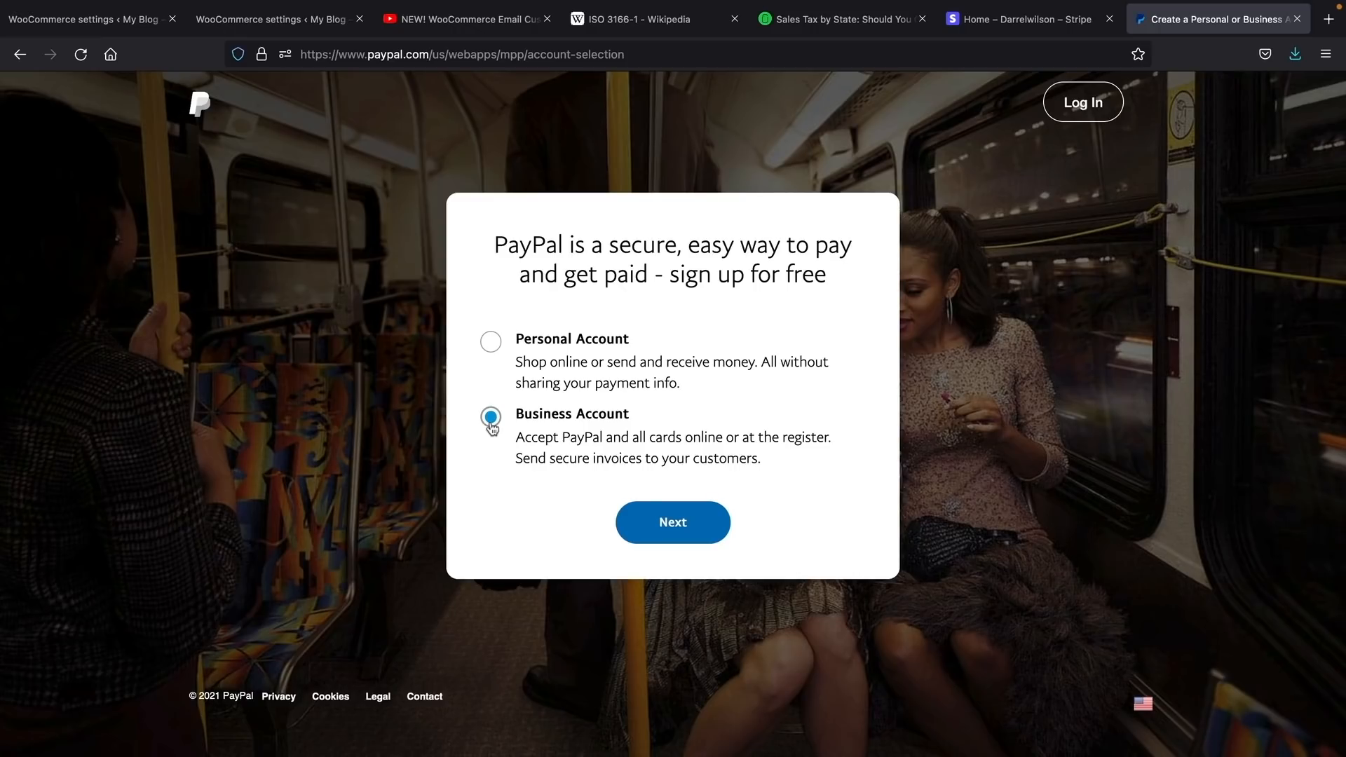
{"action": "left_click", "coordinate": [493, 350]}
{"action": "left_click", "coordinate": [492, 419]}
{"action": "left_click_drag", "start_coordinate": [516, 438], "coordinate": [773, 470]}
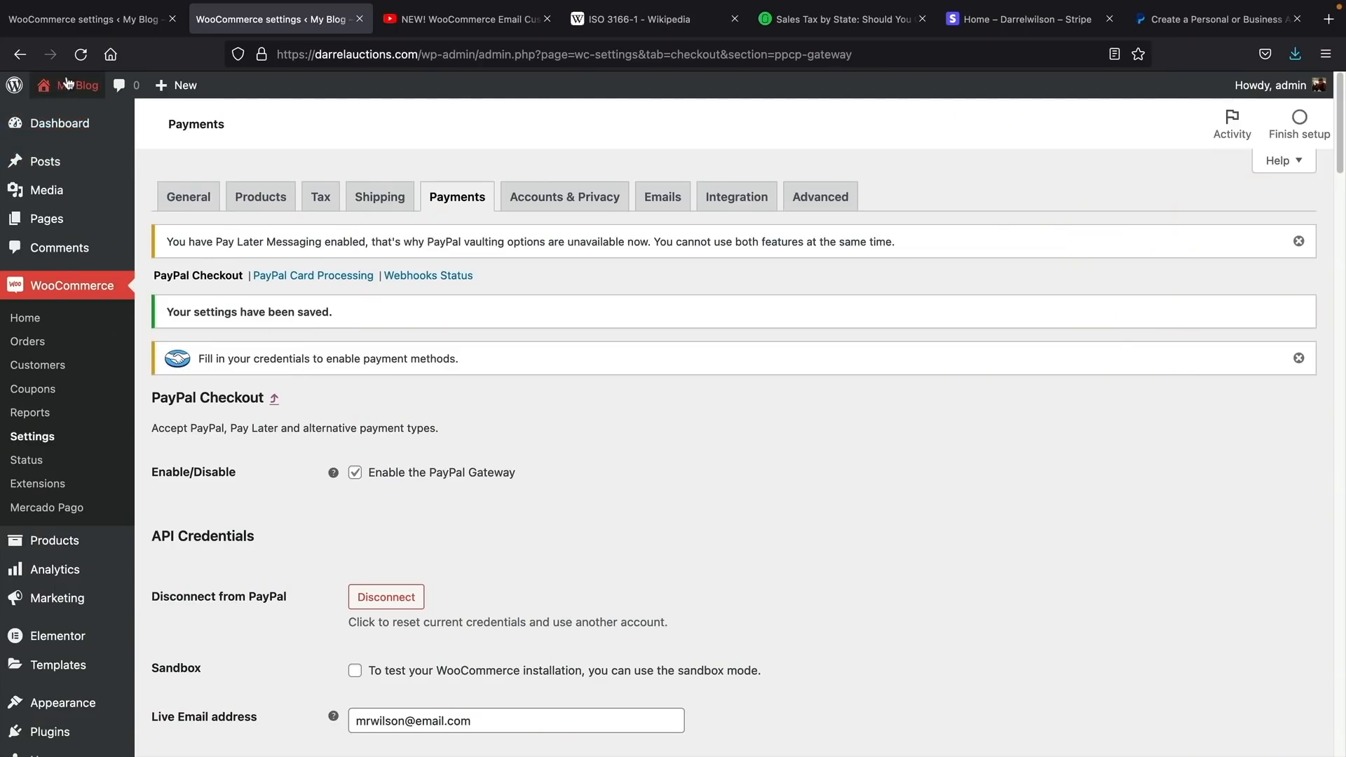
Visit the live store and open the Package Deal product from the Shop page
{"action": "mouse_move", "coordinate": [70, 88]}
{"action": "left_click", "coordinate": [67, 116]}
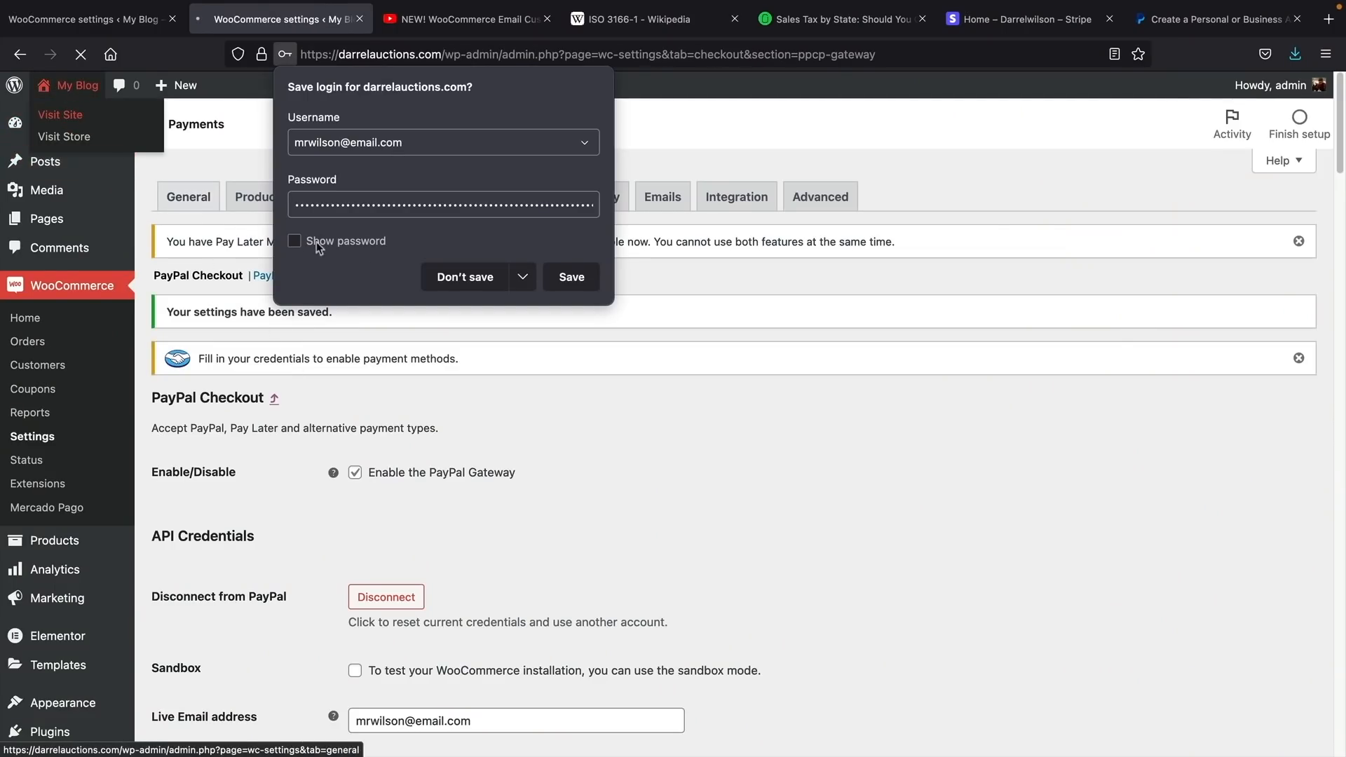
{"action": "left_click", "coordinate": [571, 277]}
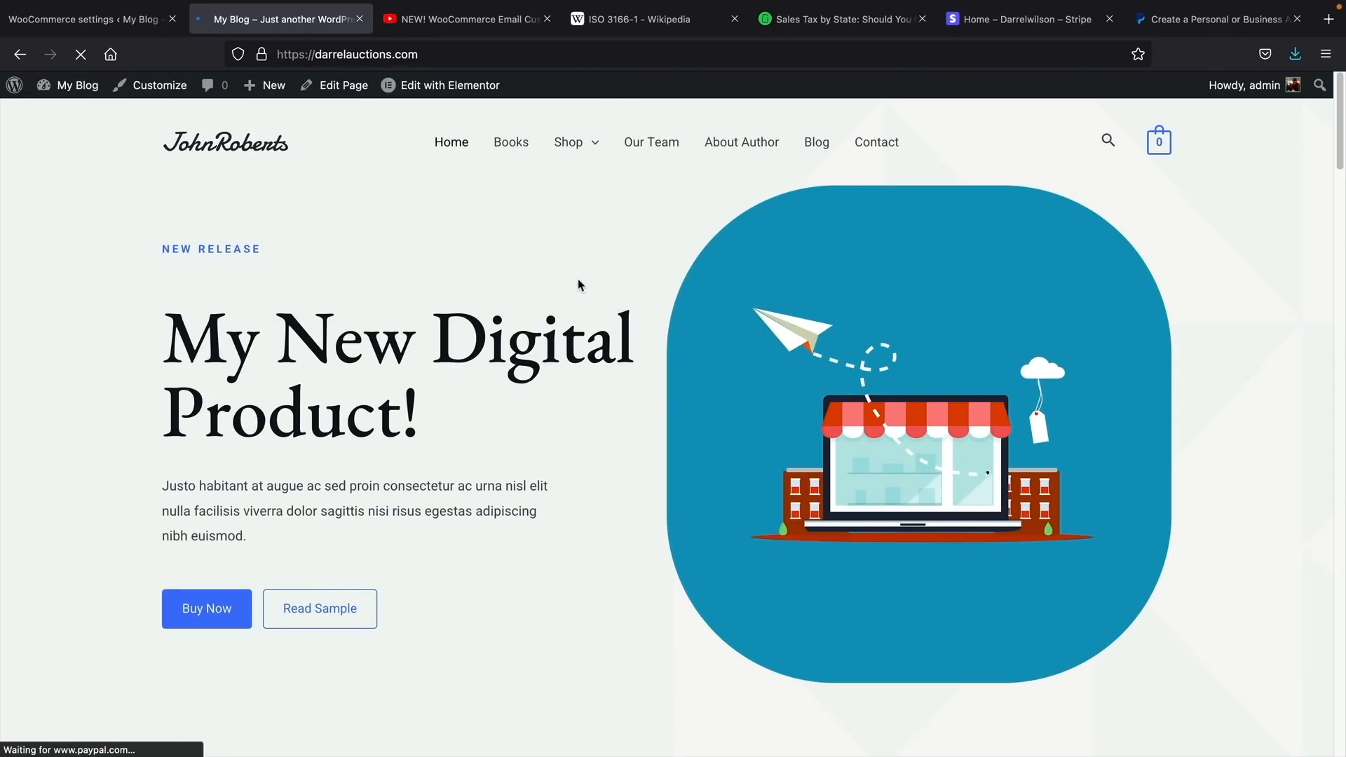
{"action": "left_click", "coordinate": [562, 149]}
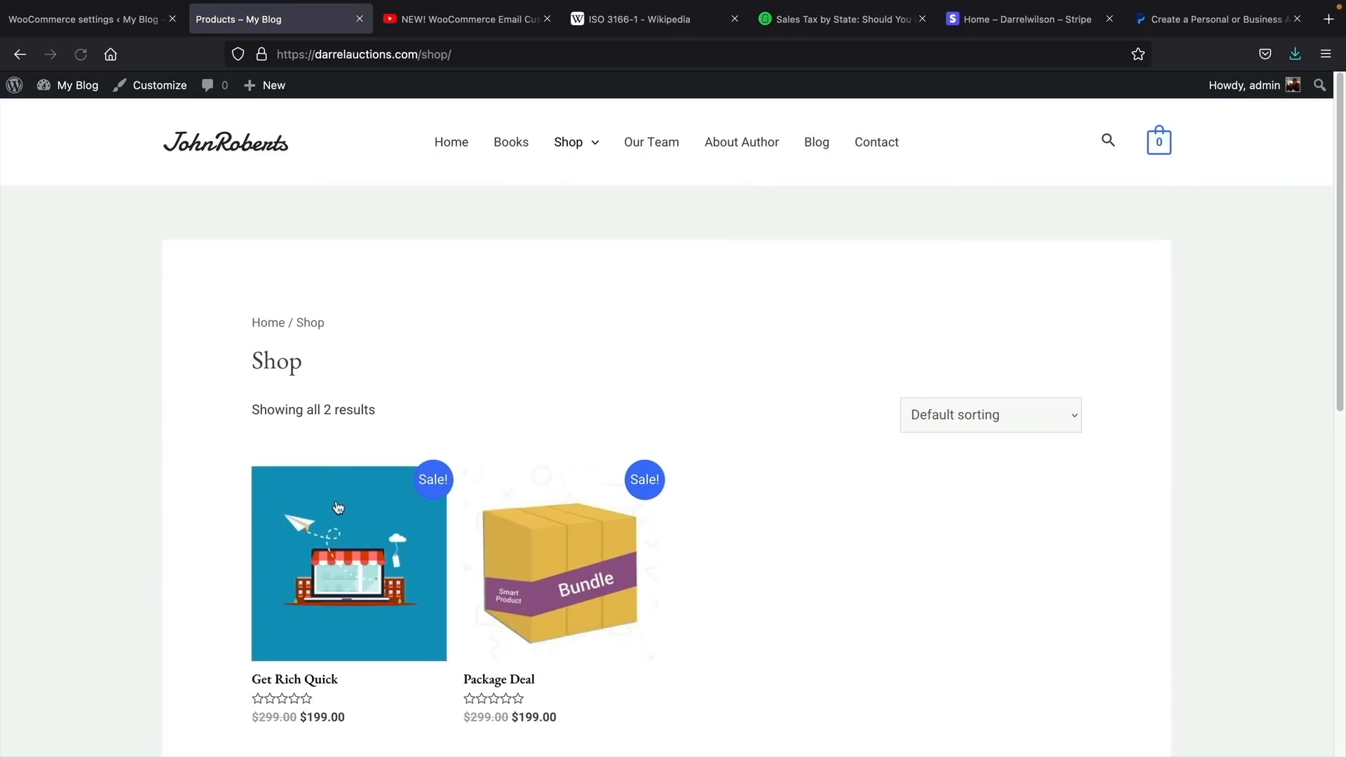
{"action": "scroll", "coordinate": [340, 508], "scroll_direction": "down", "scroll_amount": 2}
{"action": "left_click", "coordinate": [543, 429]}
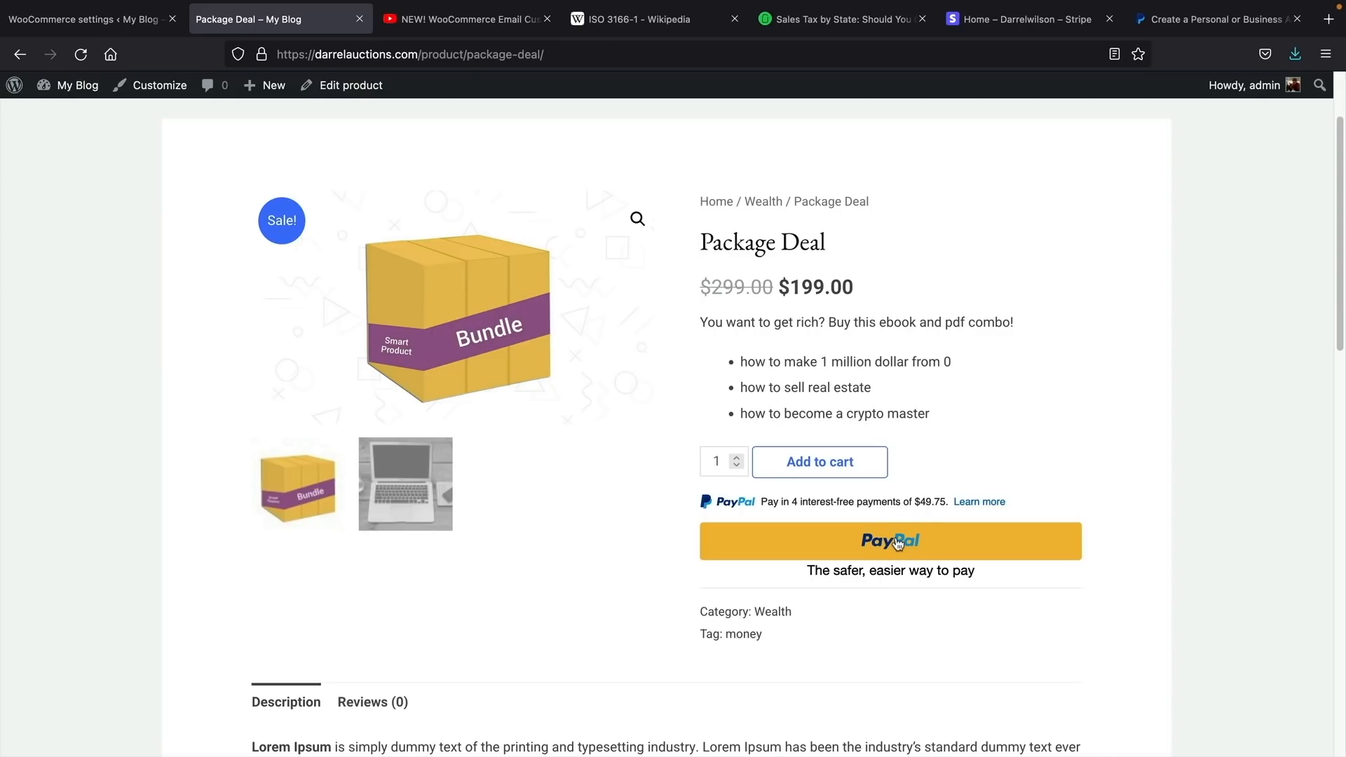
Add the Package Deal to the cart and proceed to checkout at $199.00
{"action": "left_click", "coordinate": [844, 485]}
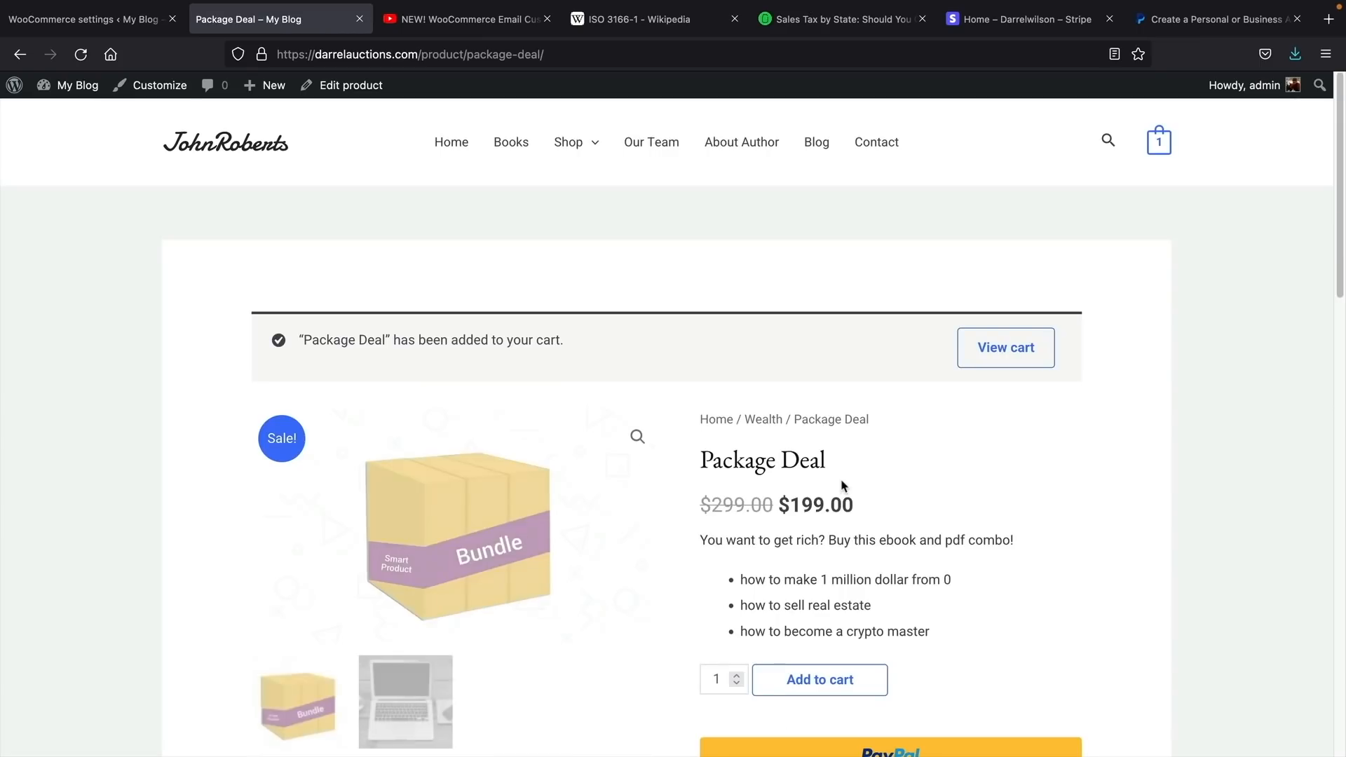
{"action": "left_click", "coordinate": [984, 351]}
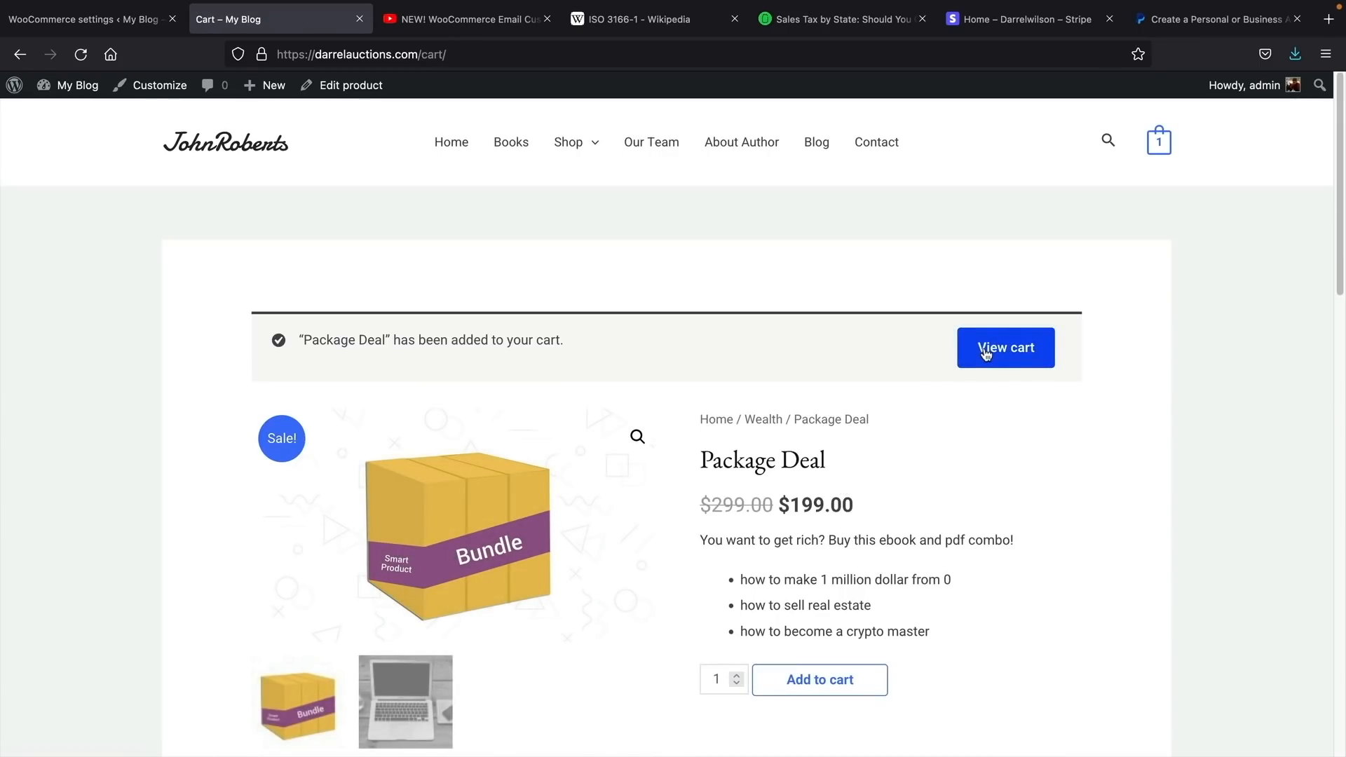
{"action": "scroll", "coordinate": [967, 393], "scroll_direction": "down", "scroll_amount": 3}
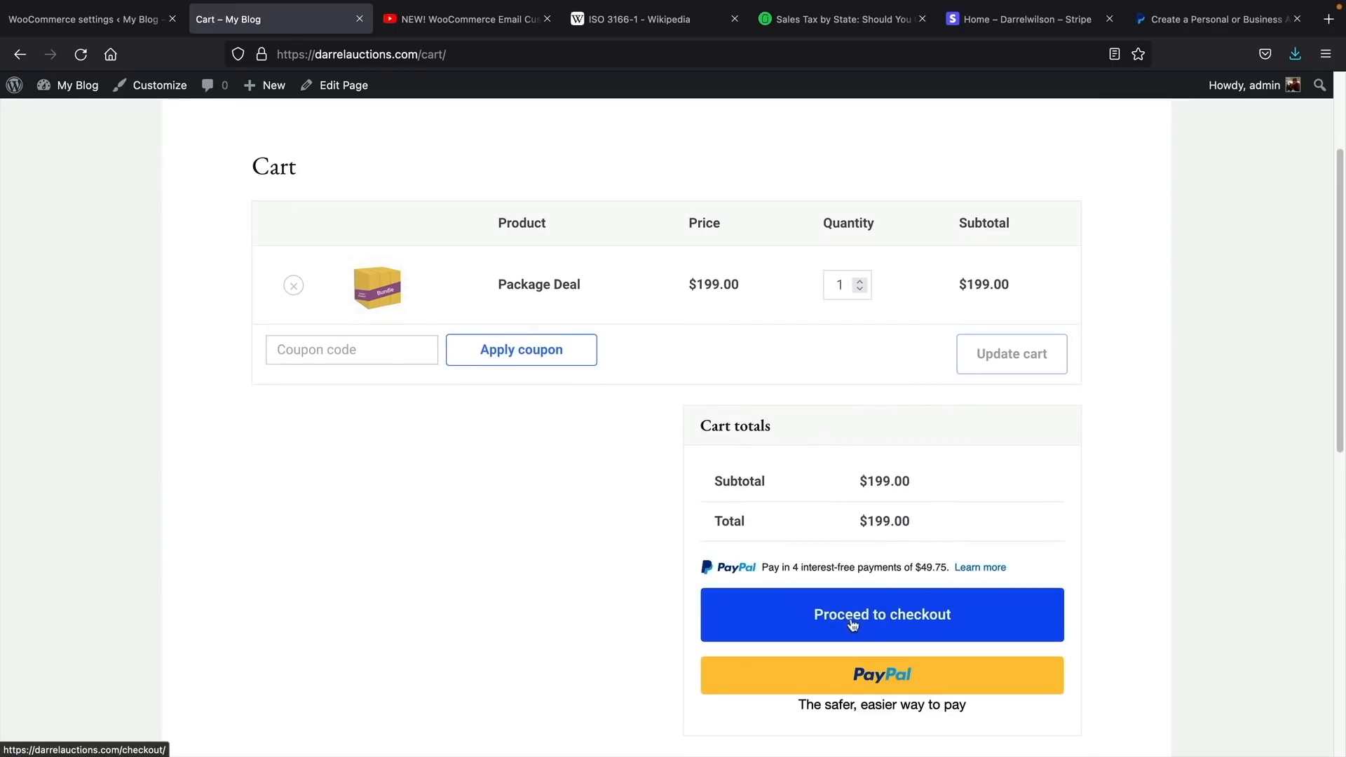
{"action": "left_click", "coordinate": [884, 624]}
Choose PayPal as the checkout payment method, preview the card form, then close it
{"action": "scroll", "coordinate": [883, 624], "scroll_direction": "down", "scroll_amount": 2}
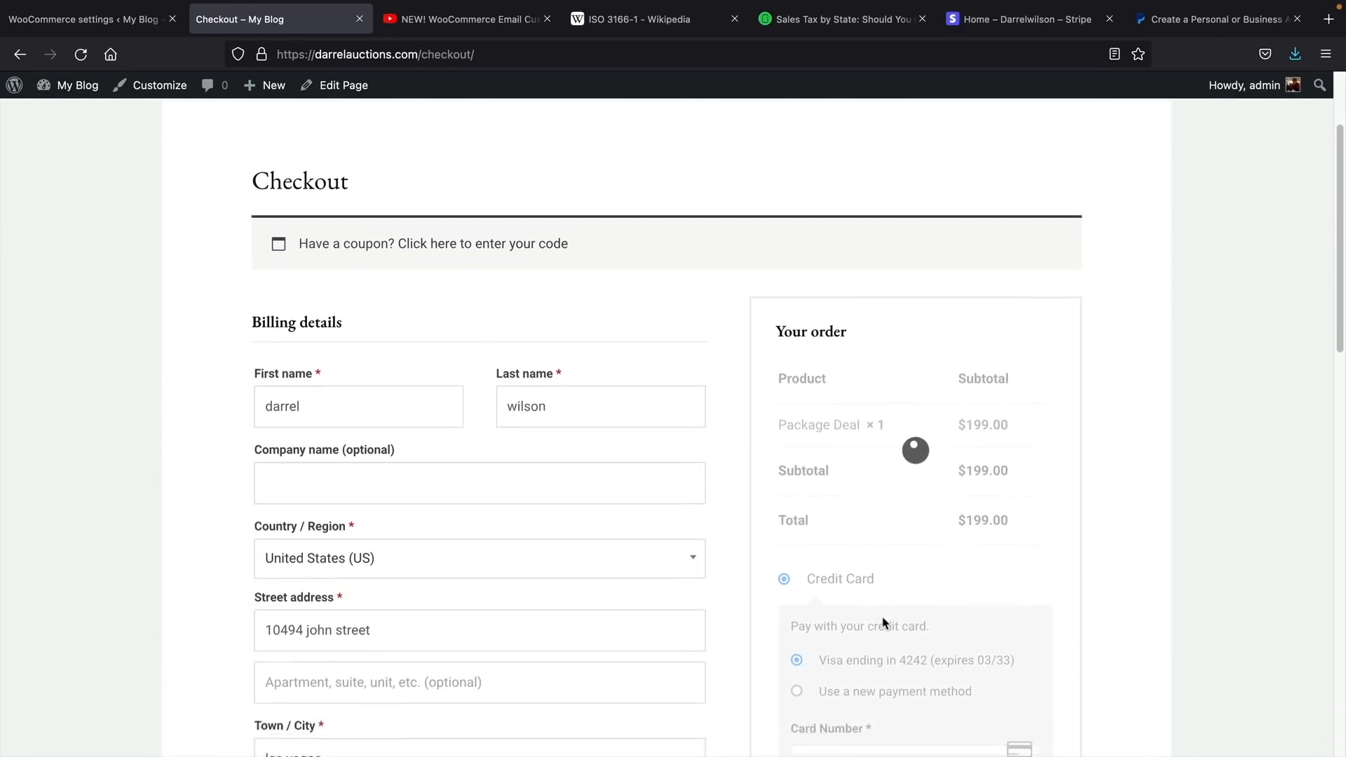
{"action": "scroll", "coordinate": [884, 623], "scroll_direction": "down", "scroll_amount": 5}
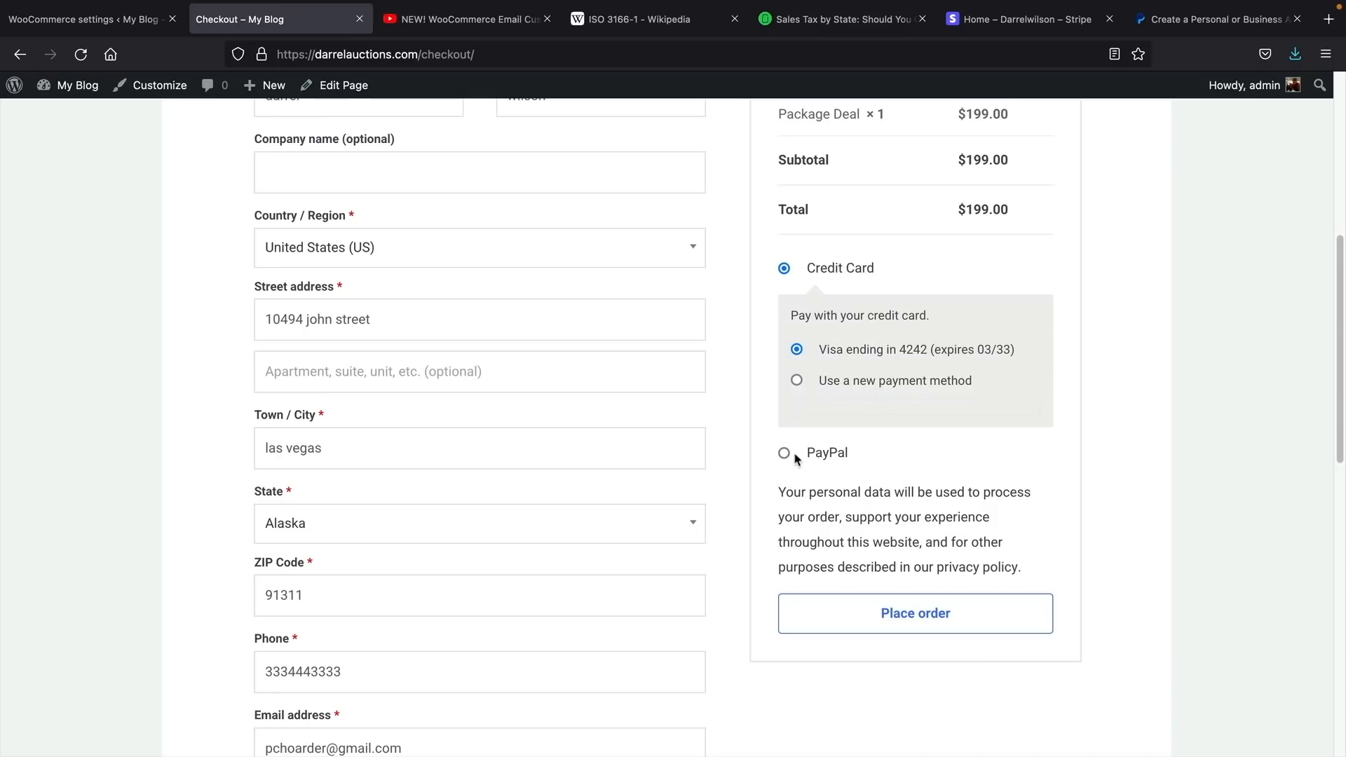
{"action": "left_click", "coordinate": [795, 456]}
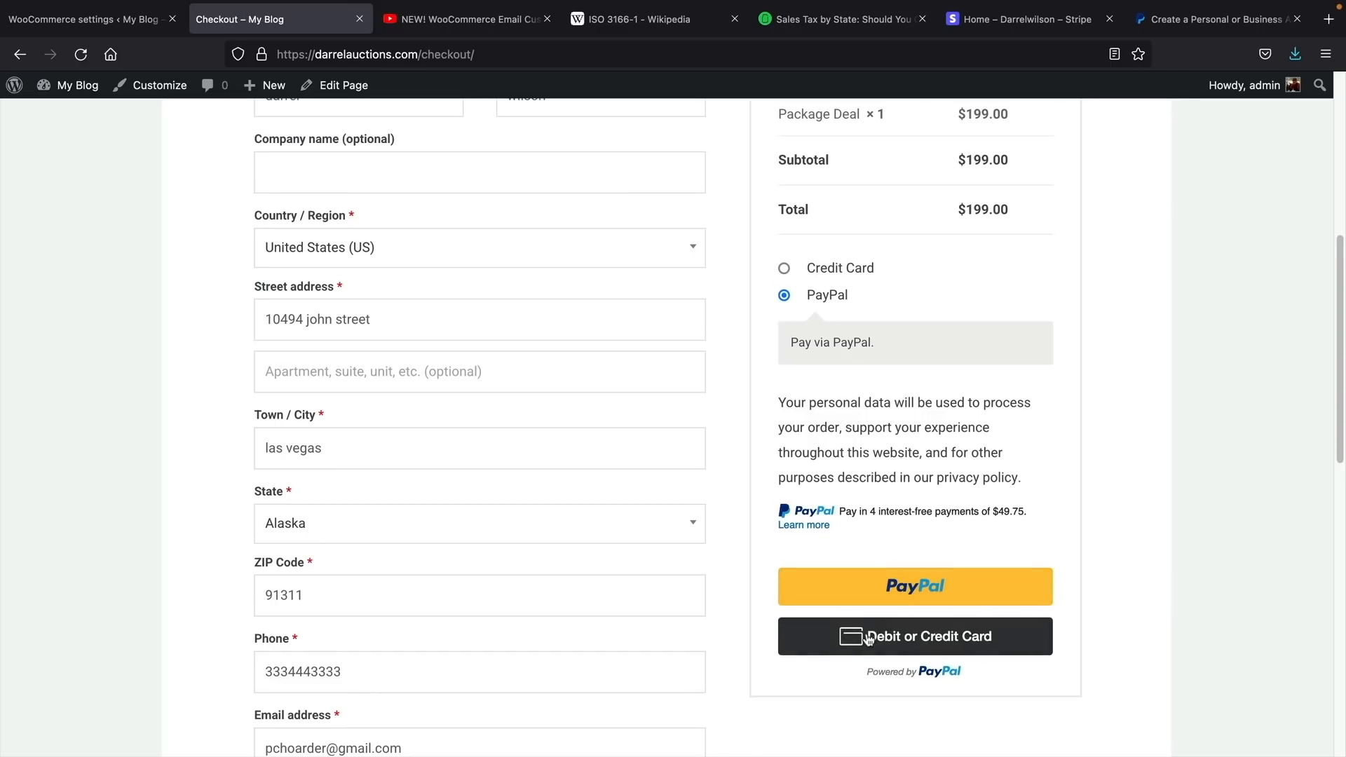
{"action": "scroll", "coordinate": [1106, 649], "scroll_direction": "down", "scroll_amount": 3}
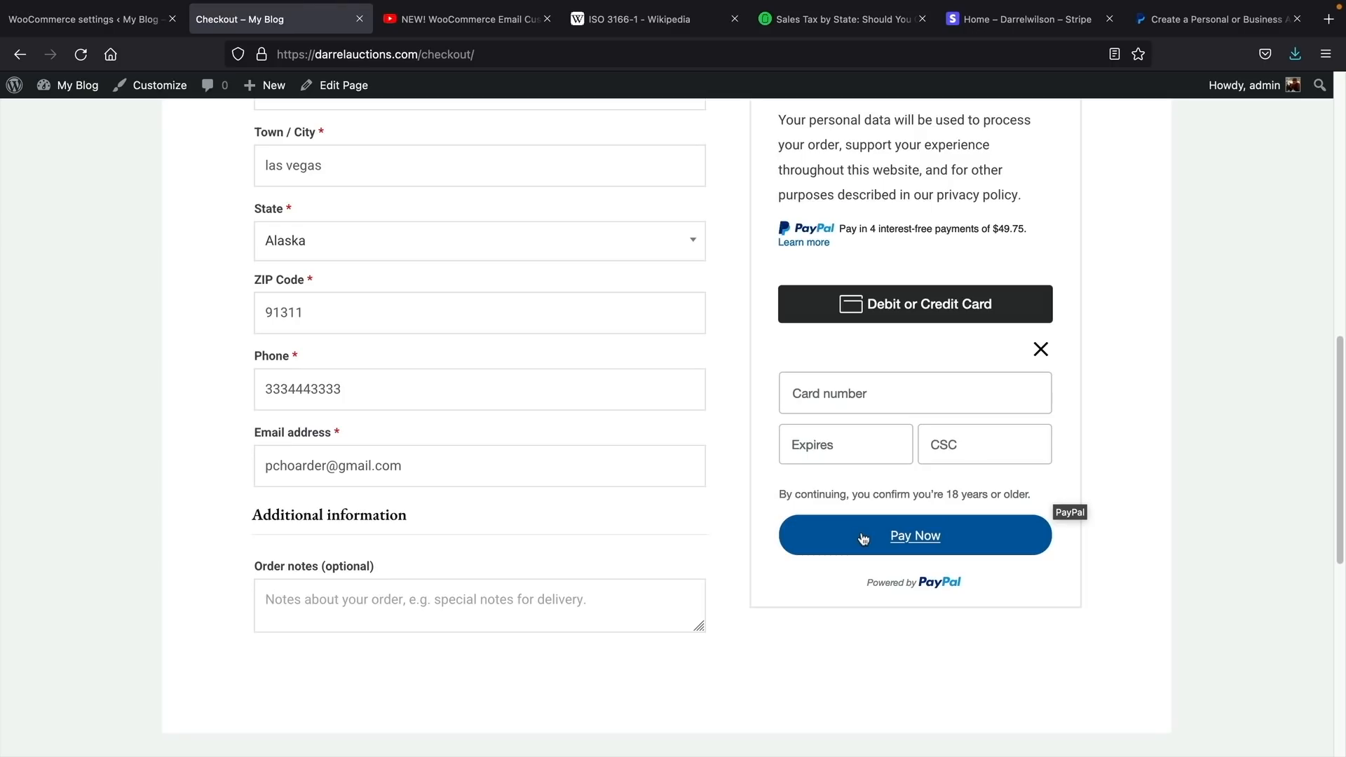
{"action": "left_click", "coordinate": [1041, 350]}
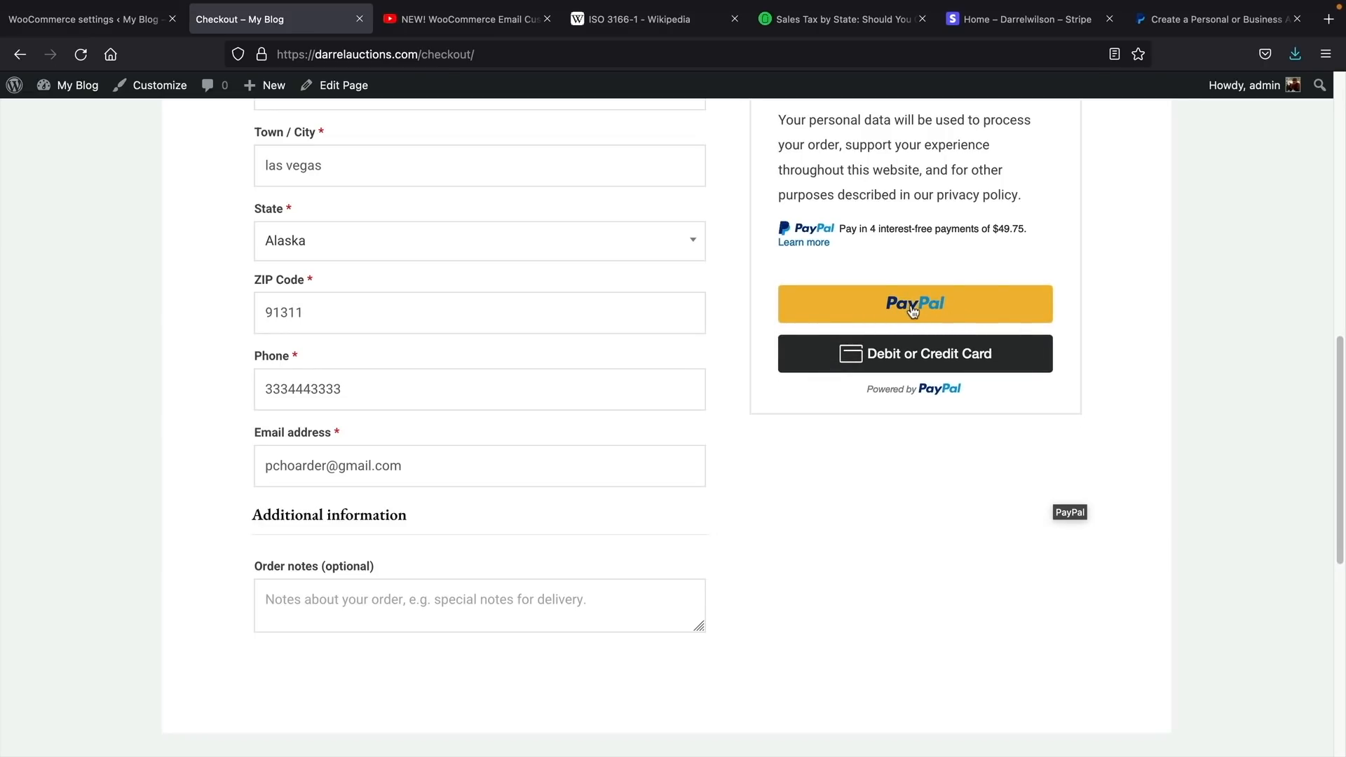
{"action": "scroll", "coordinate": [871, 412], "scroll_direction": "up", "scroll_amount": 10}
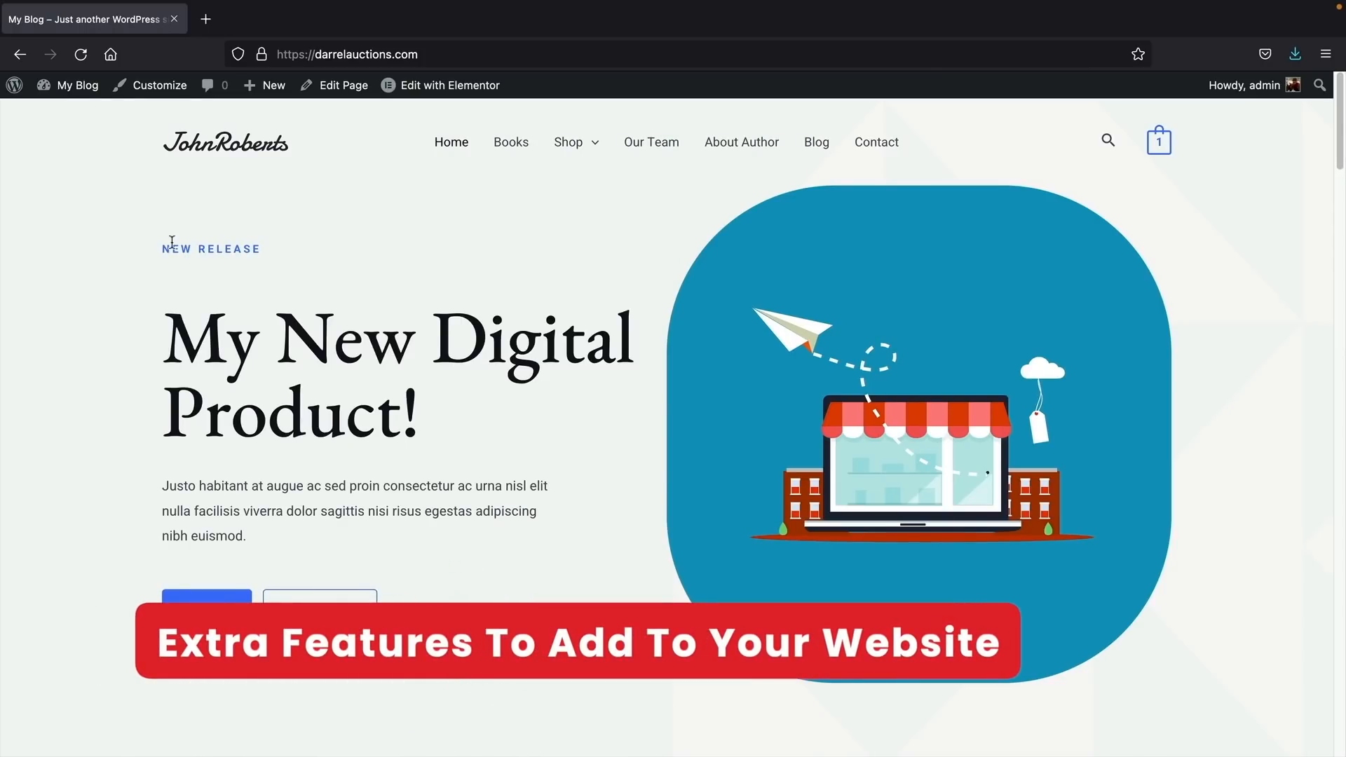
Go to the admin dashboard and open Marketing > Coupons
{"action": "mouse_move", "coordinate": [80, 85]}
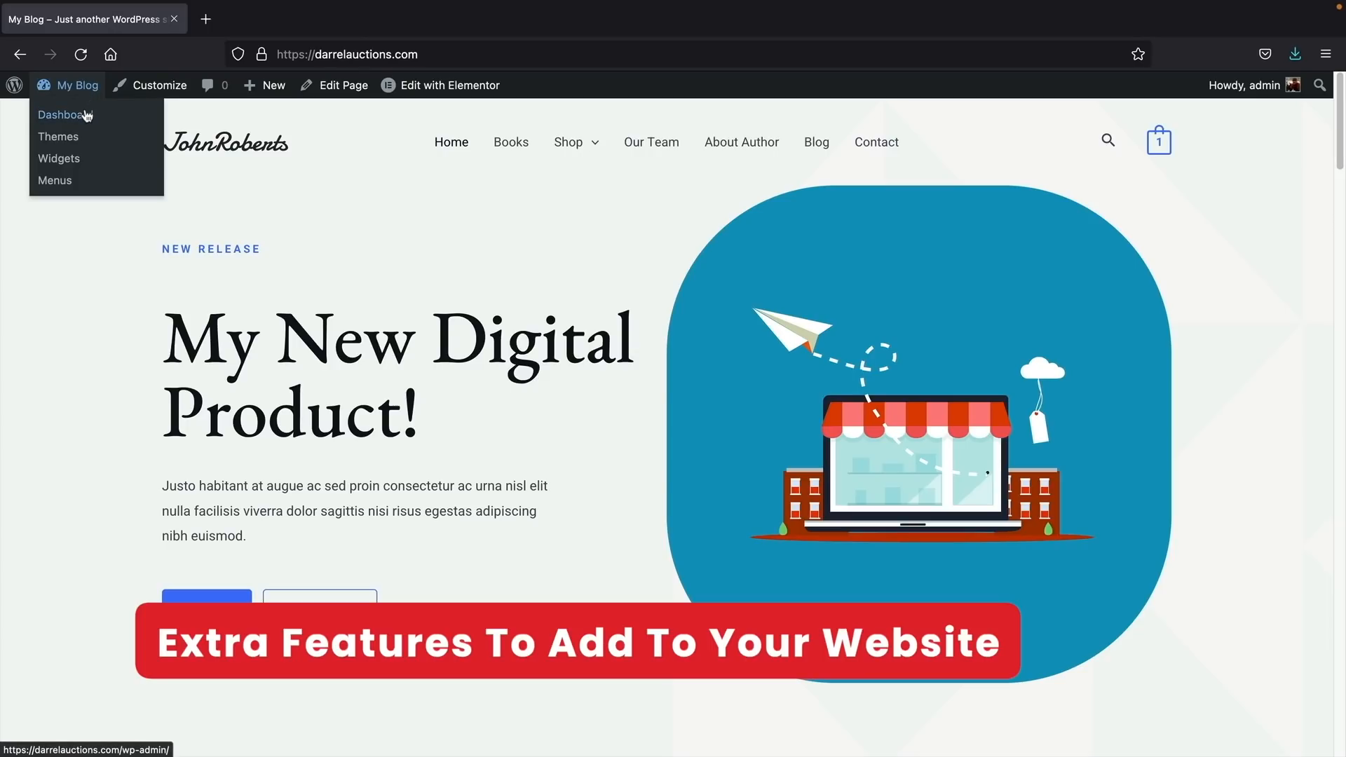
{"action": "left_click", "coordinate": [86, 115]}
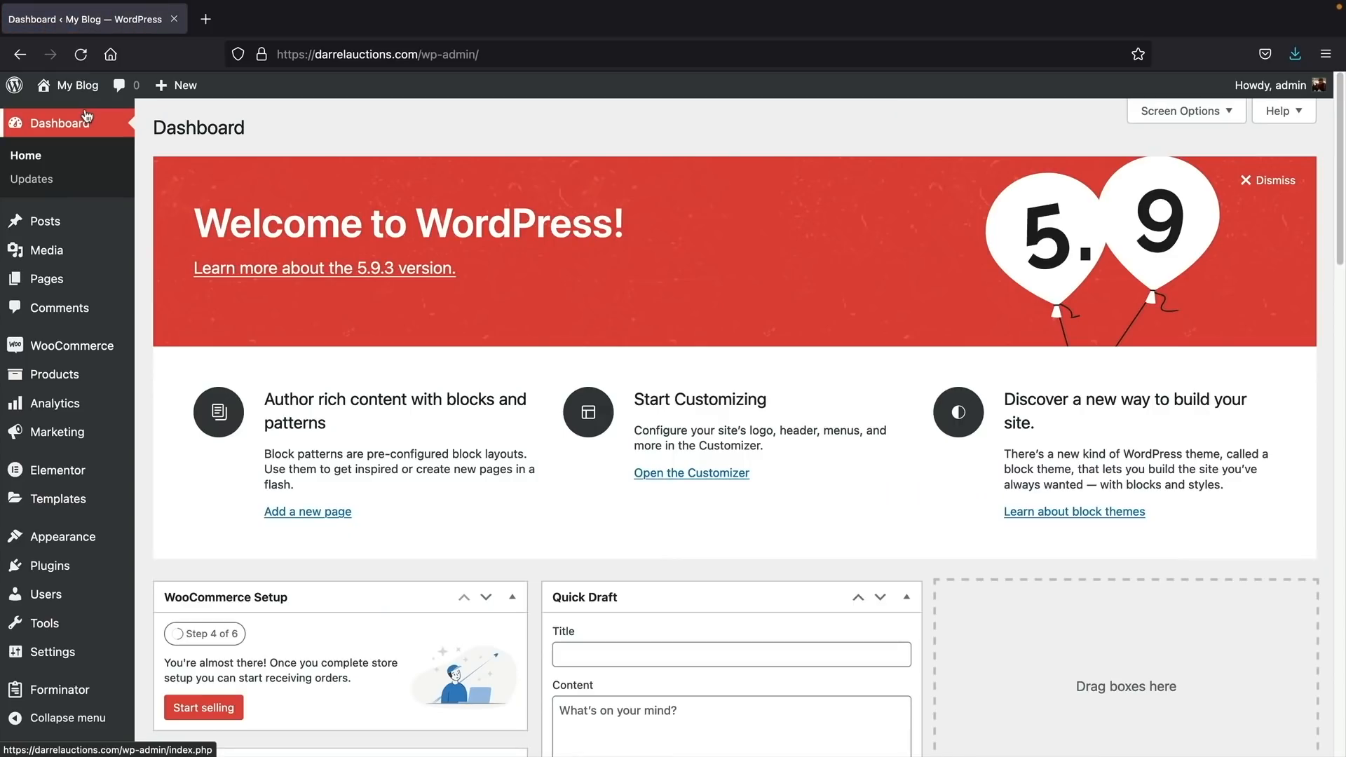
{"action": "scroll", "coordinate": [165, 346], "scroll_direction": "down", "scroll_amount": 1}
{"action": "scroll", "coordinate": [166, 347], "scroll_direction": "down", "scroll_amount": 1}
{"action": "scroll", "coordinate": [88, 326], "scroll_direction": "down", "scroll_amount": 2}
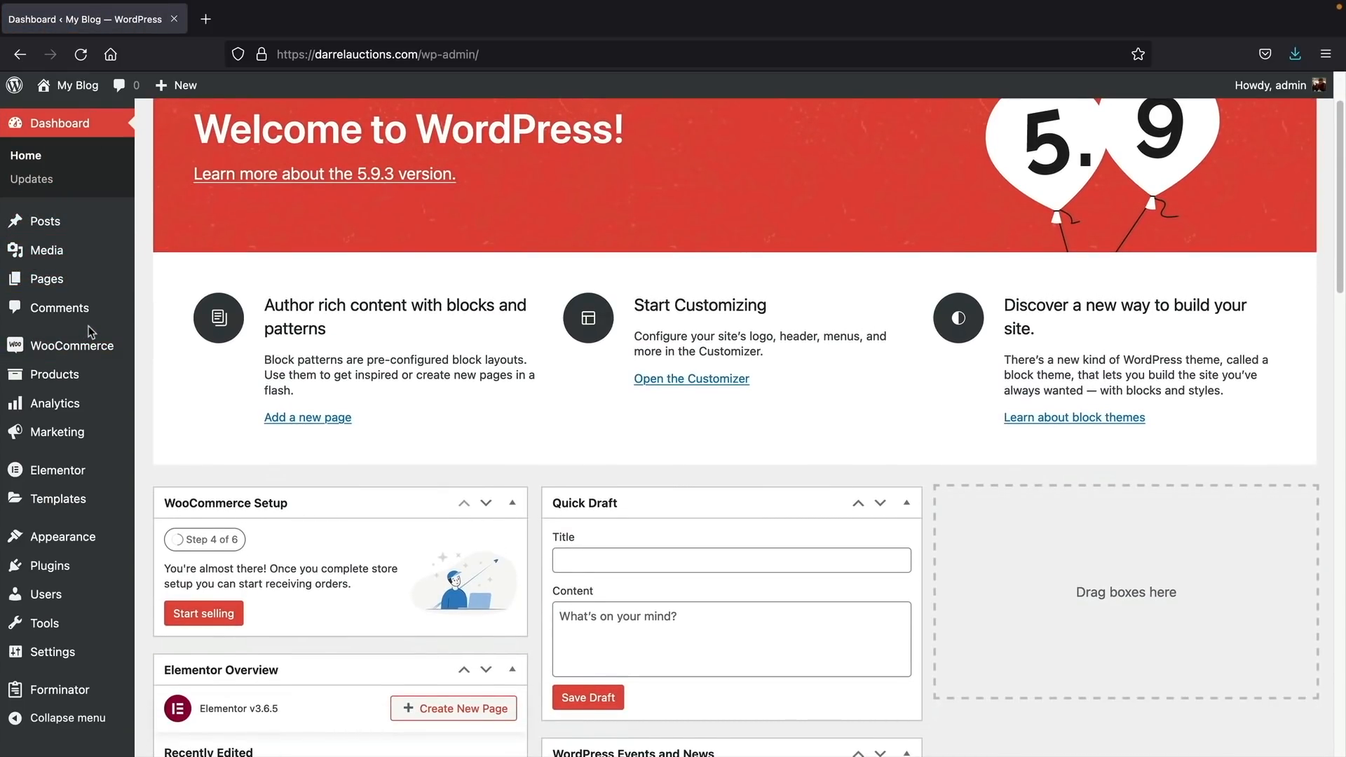
{"action": "mouse_move", "coordinate": [38, 443]}
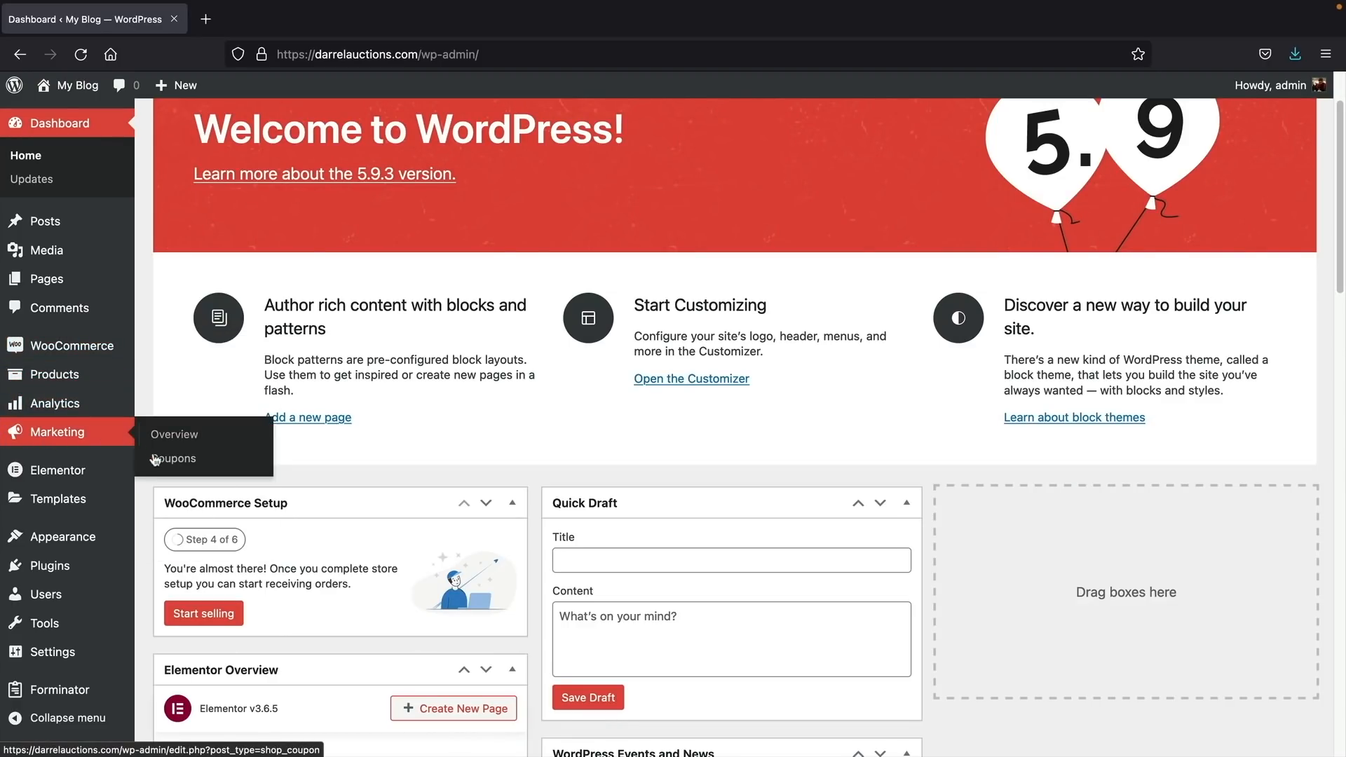
{"action": "left_click", "coordinate": [175, 464]}
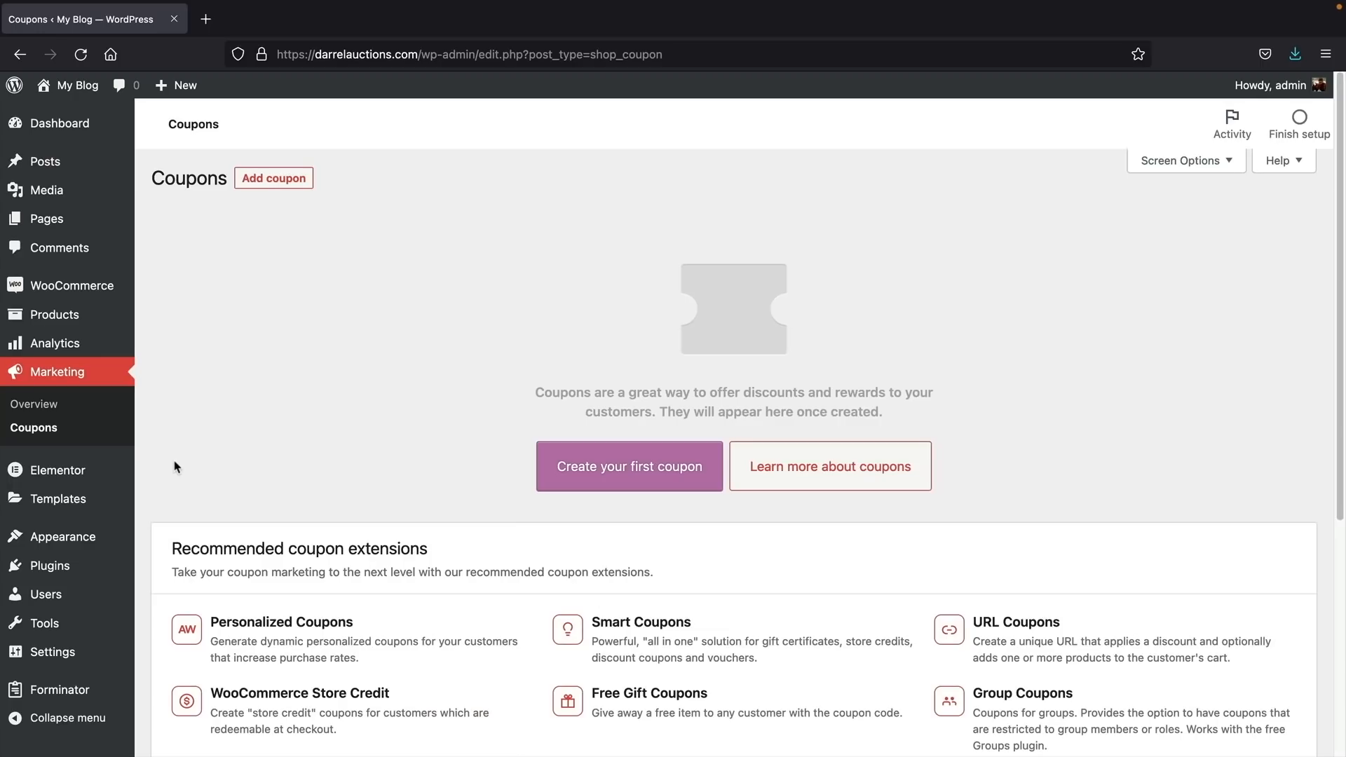
Create coupon code 50 as a Percentage discount with amount 50
{"action": "left_click", "coordinate": [622, 473]}
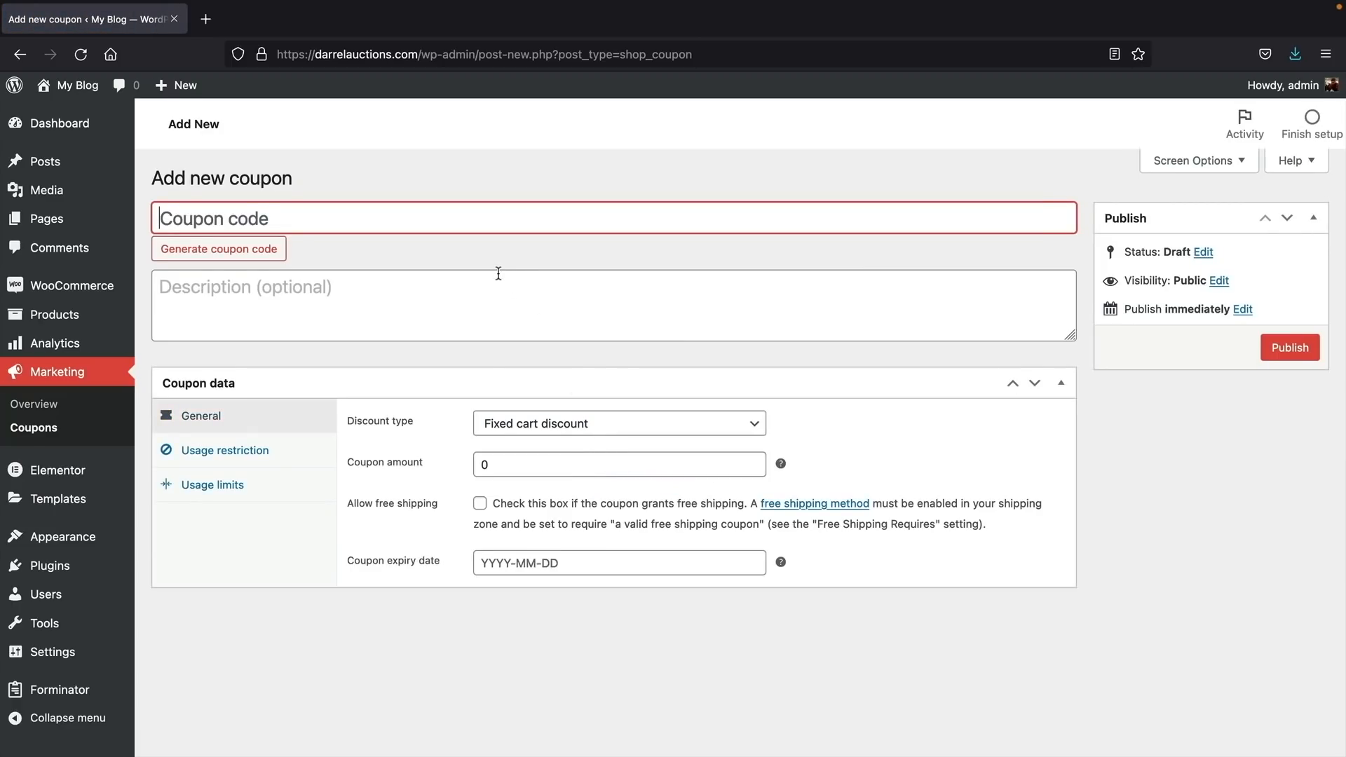
{"action": "type", "text": "50"}
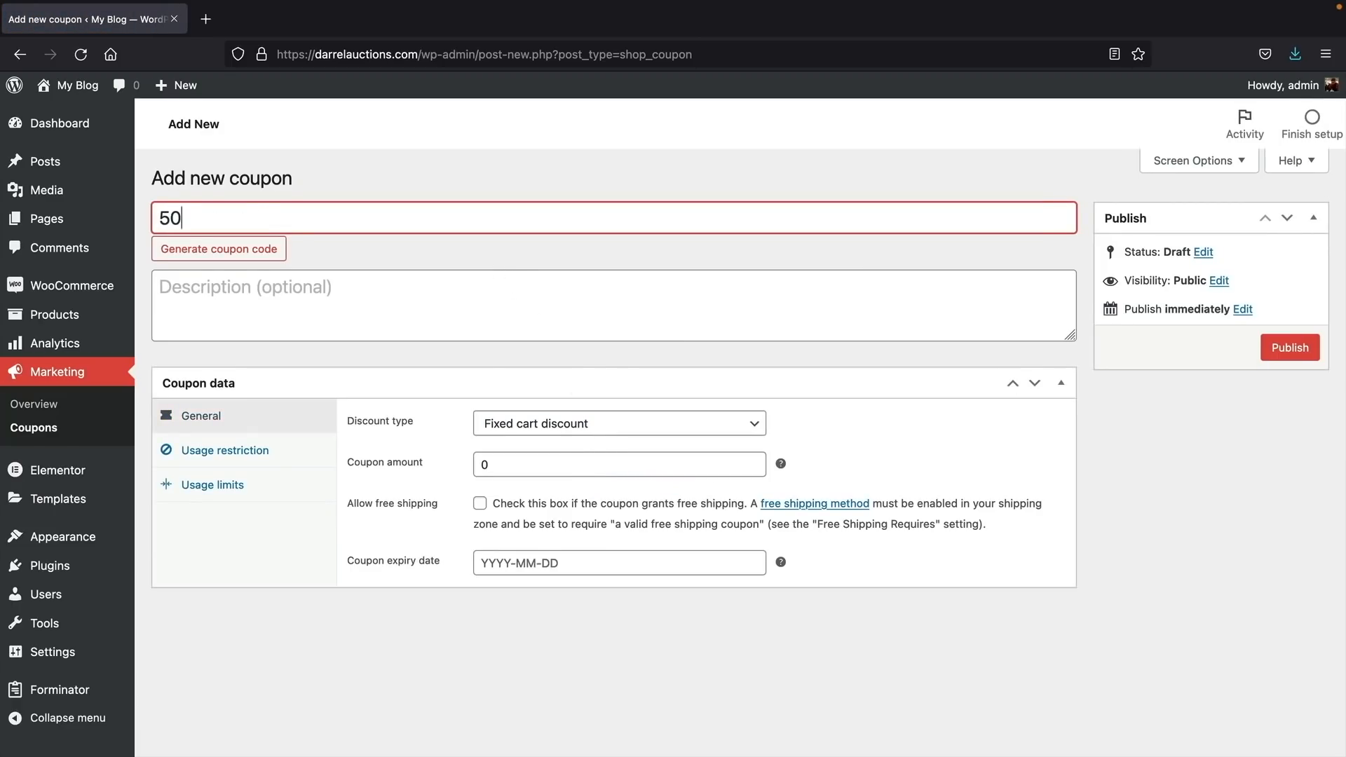
{"action": "key", "text": "Tab"}
{"action": "left_click", "coordinate": [530, 424]}
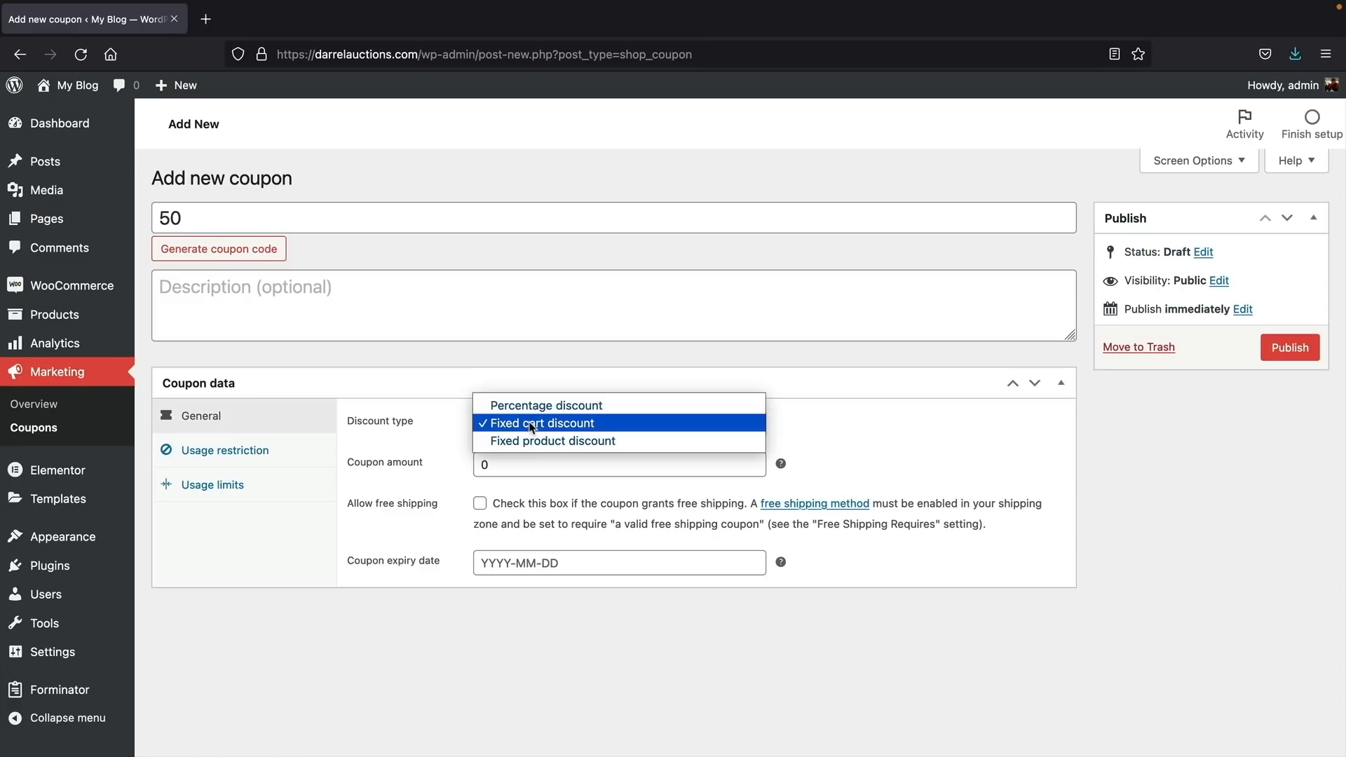
{"action": "left_click", "coordinate": [535, 406]}
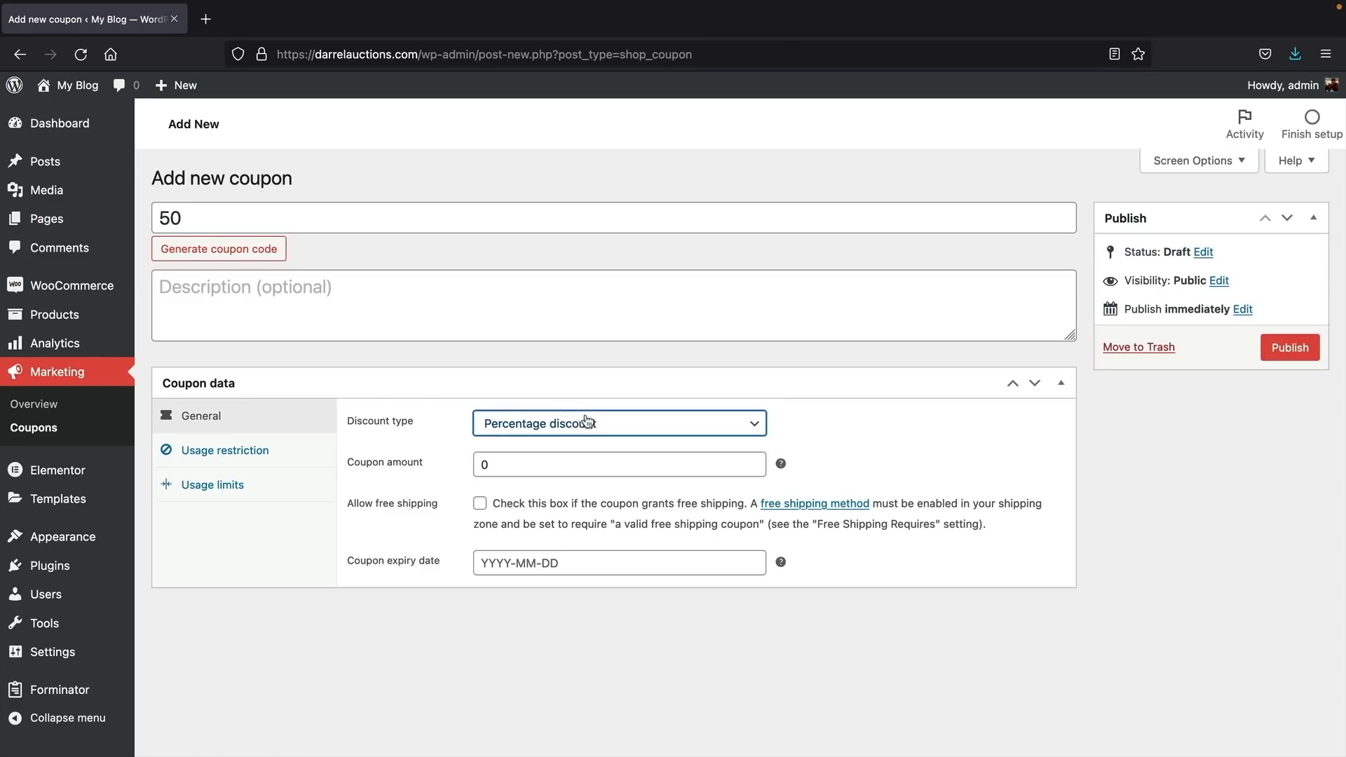
{"action": "left_click", "coordinate": [589, 466]}
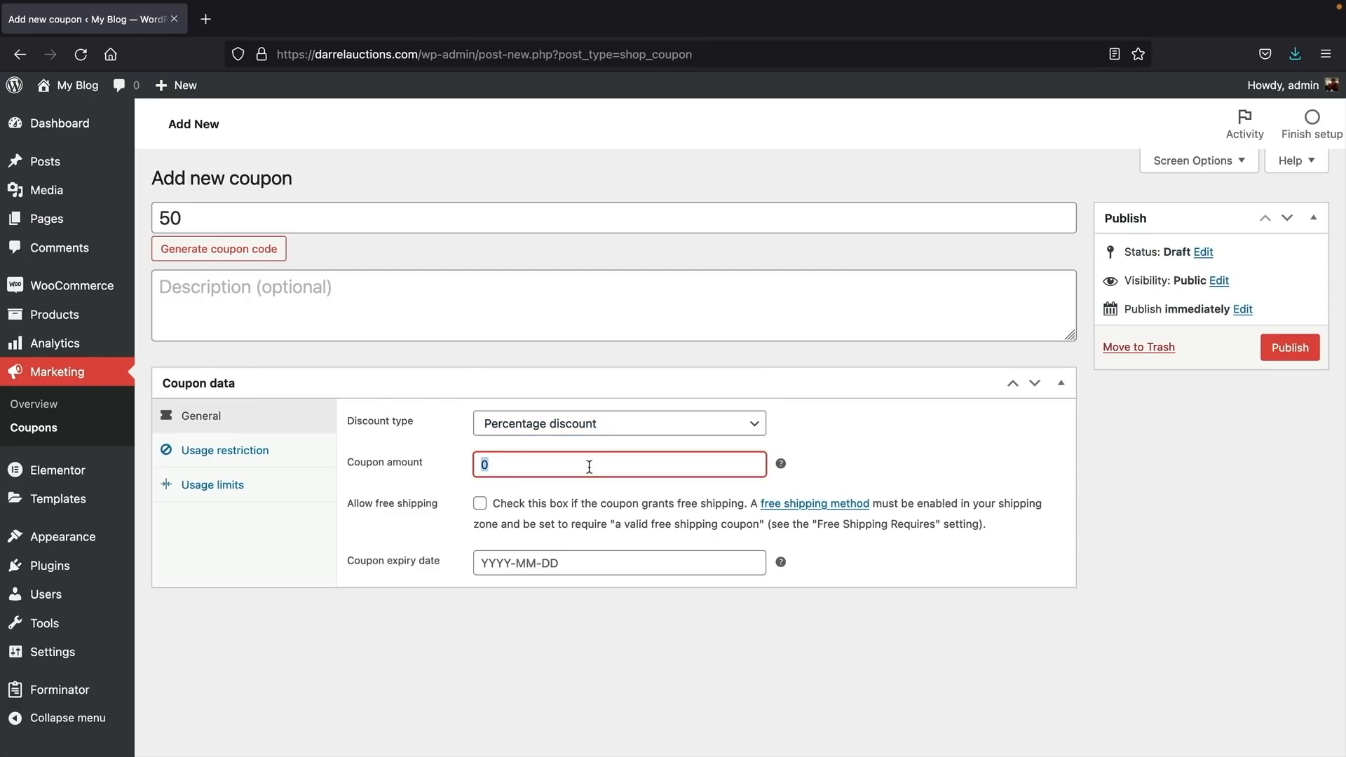
{"action": "type", "text": "50"}
Try Fixed cart discount, revert to Percentage discount, and publish coupon 50
{"action": "left_click", "coordinate": [594, 429]}
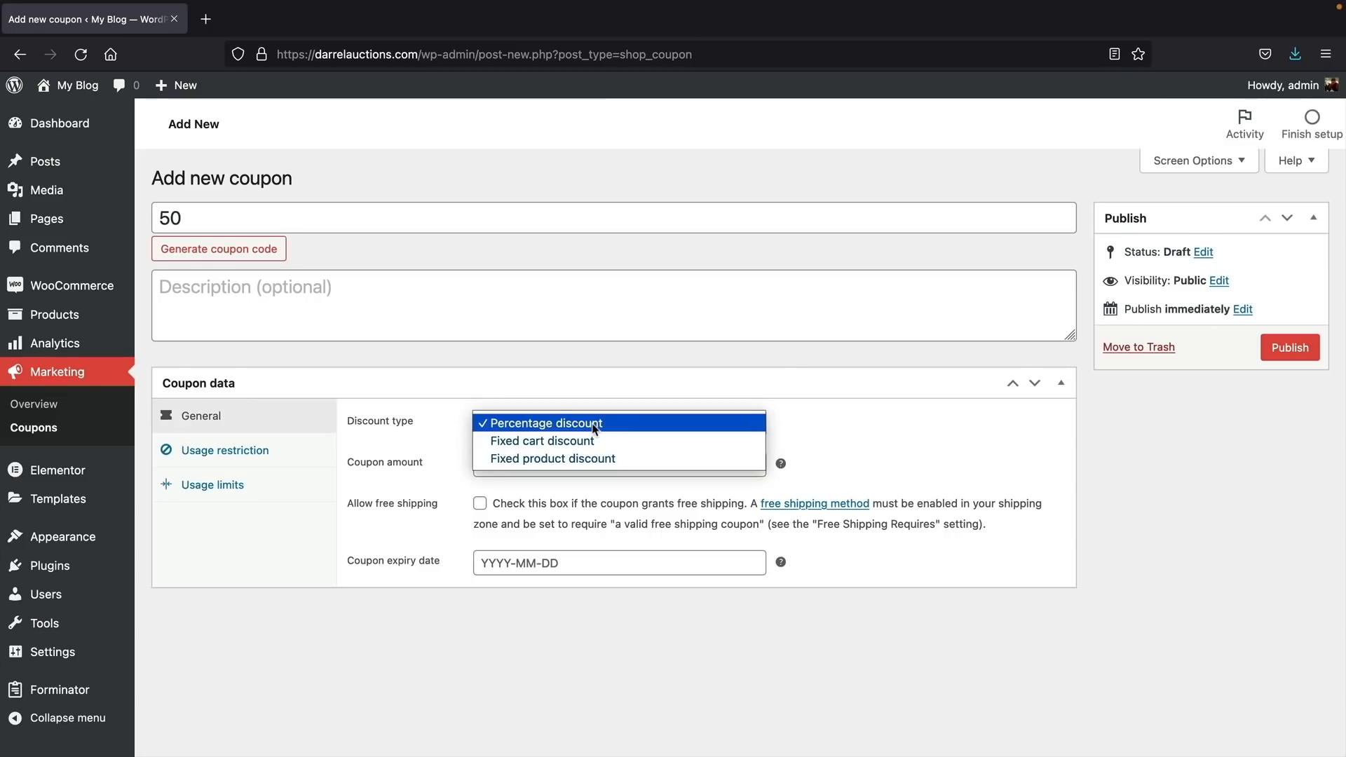
{"action": "left_click", "coordinate": [563, 442]}
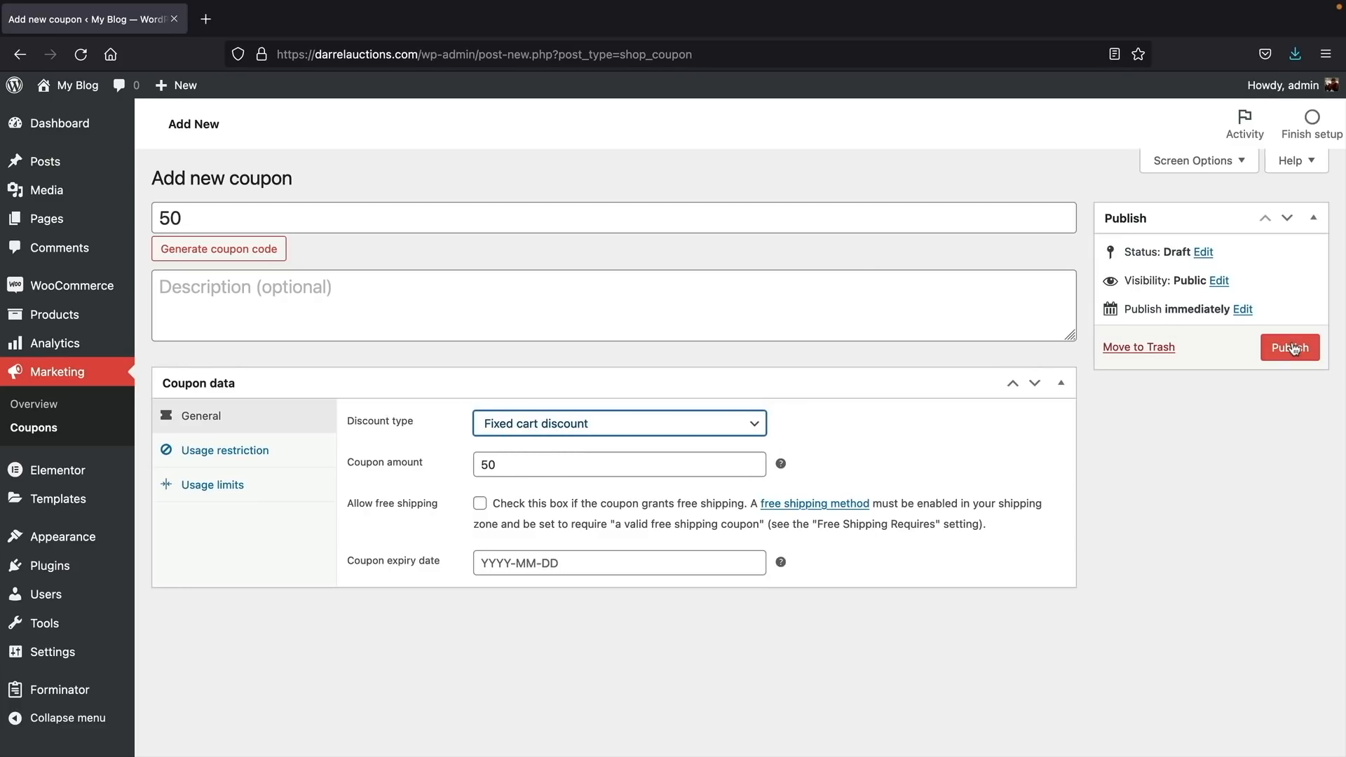
{"action": "left_click", "coordinate": [686, 420]}
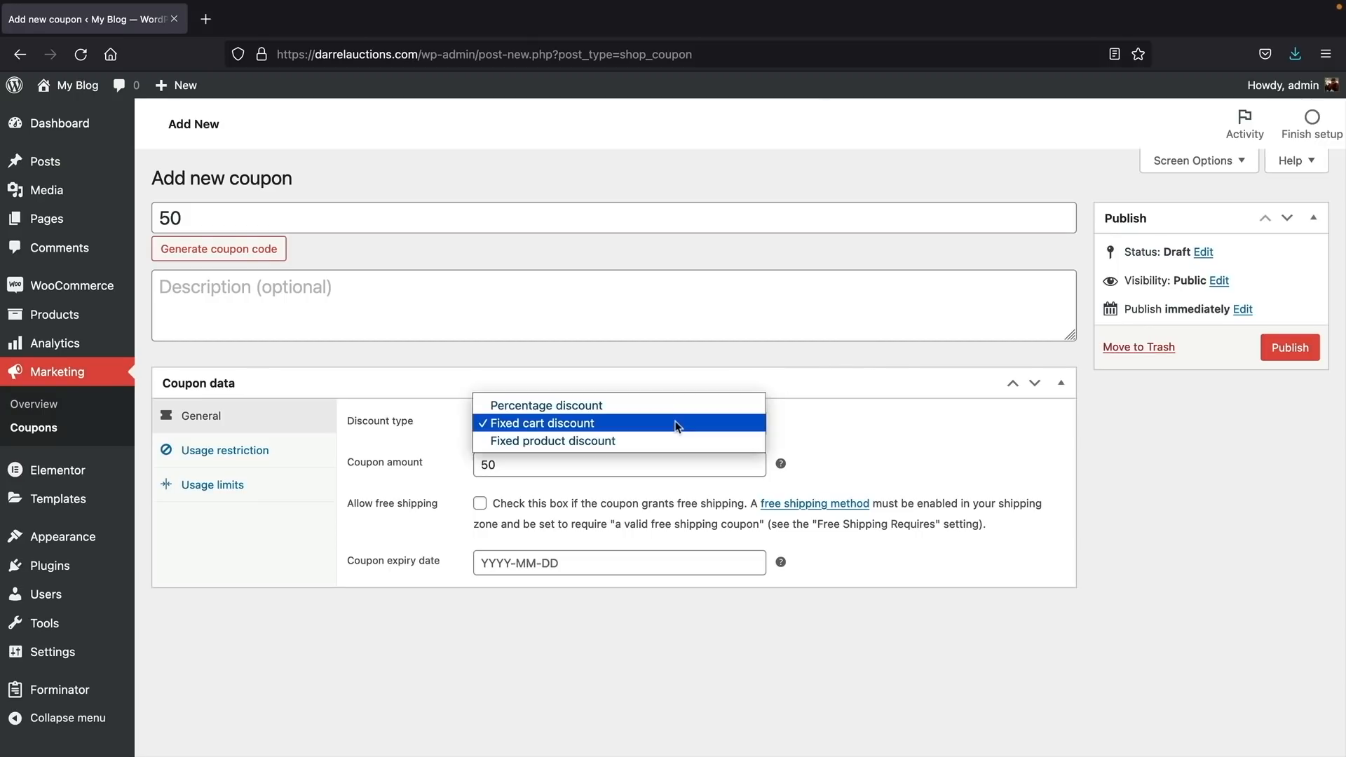
{"action": "left_click", "coordinate": [615, 402]}
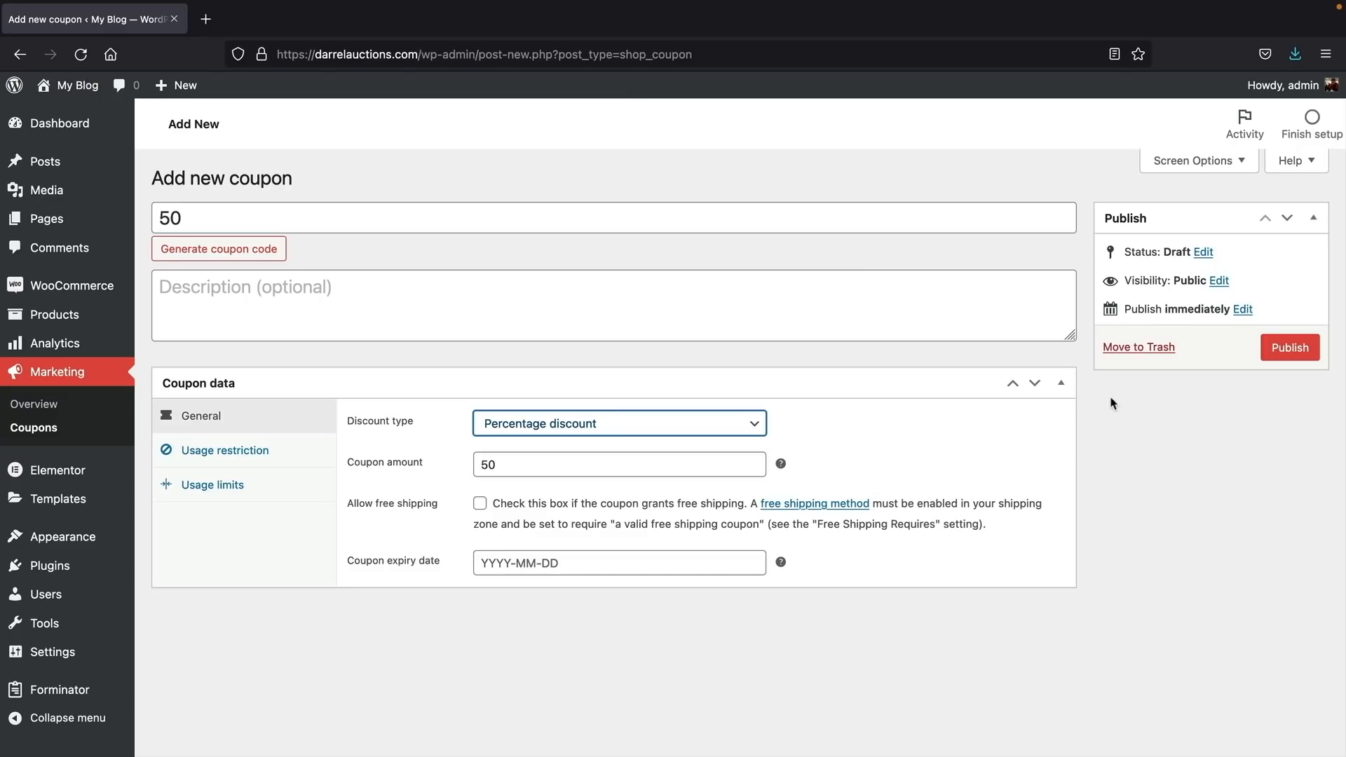
{"action": "left_click", "coordinate": [1265, 352]}
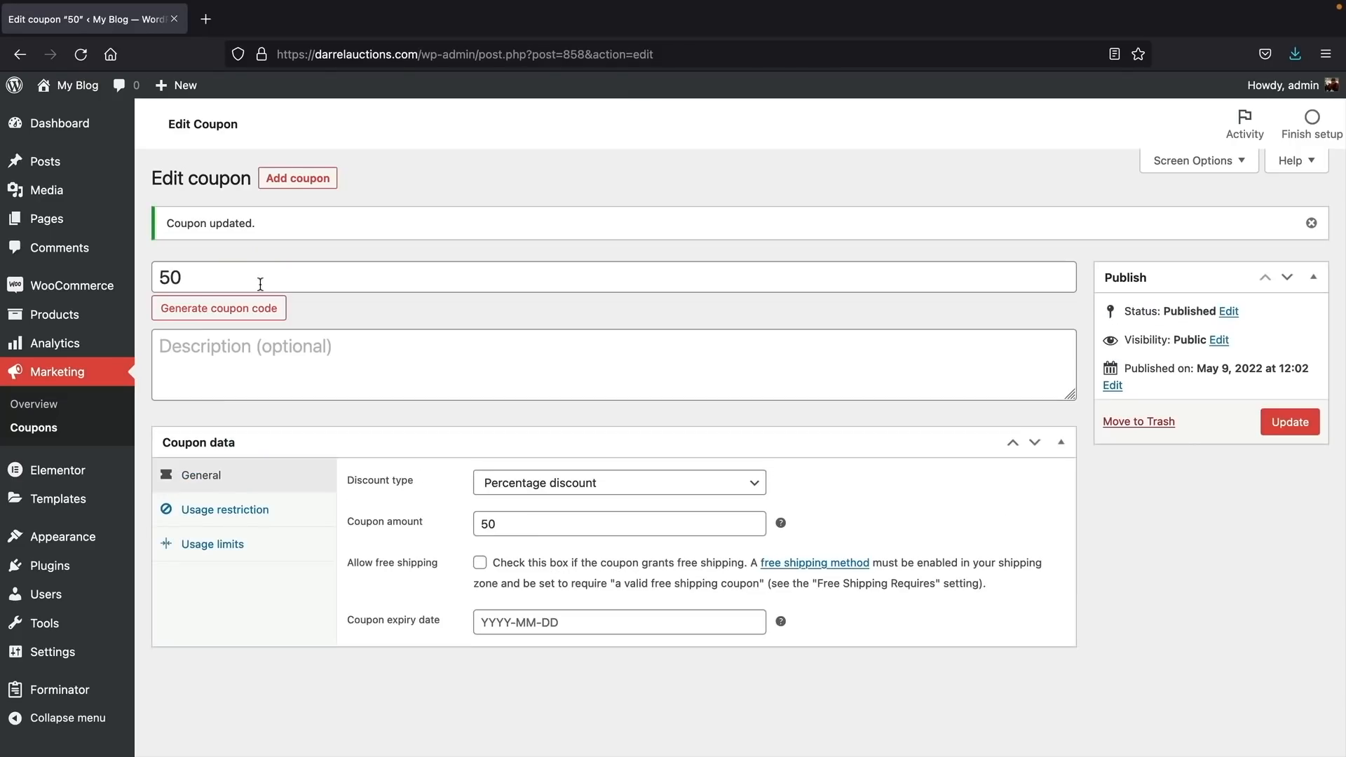
{"action": "left_click_drag", "start_coordinate": [260, 284], "coordinate": [146, 291]}
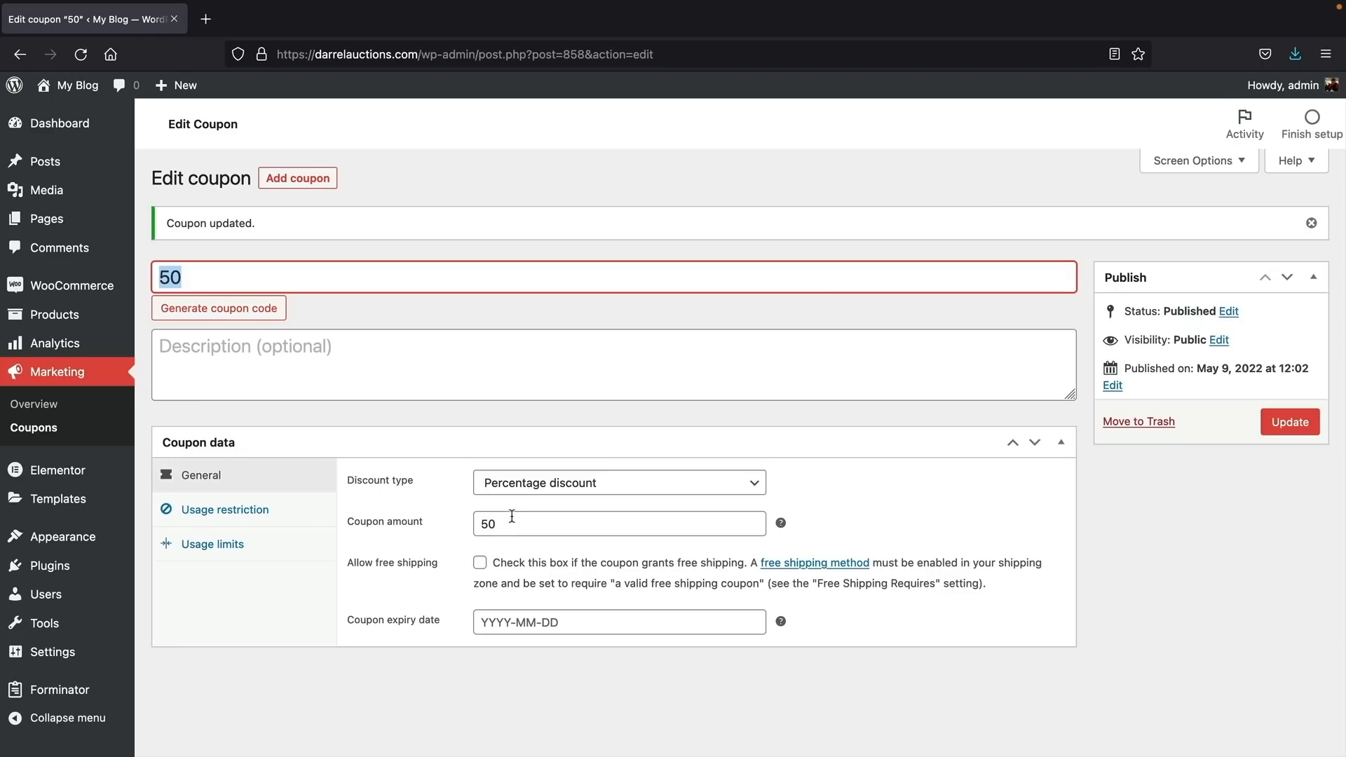
{"action": "left_click_drag", "start_coordinate": [511, 516], "coordinate": [463, 517]}
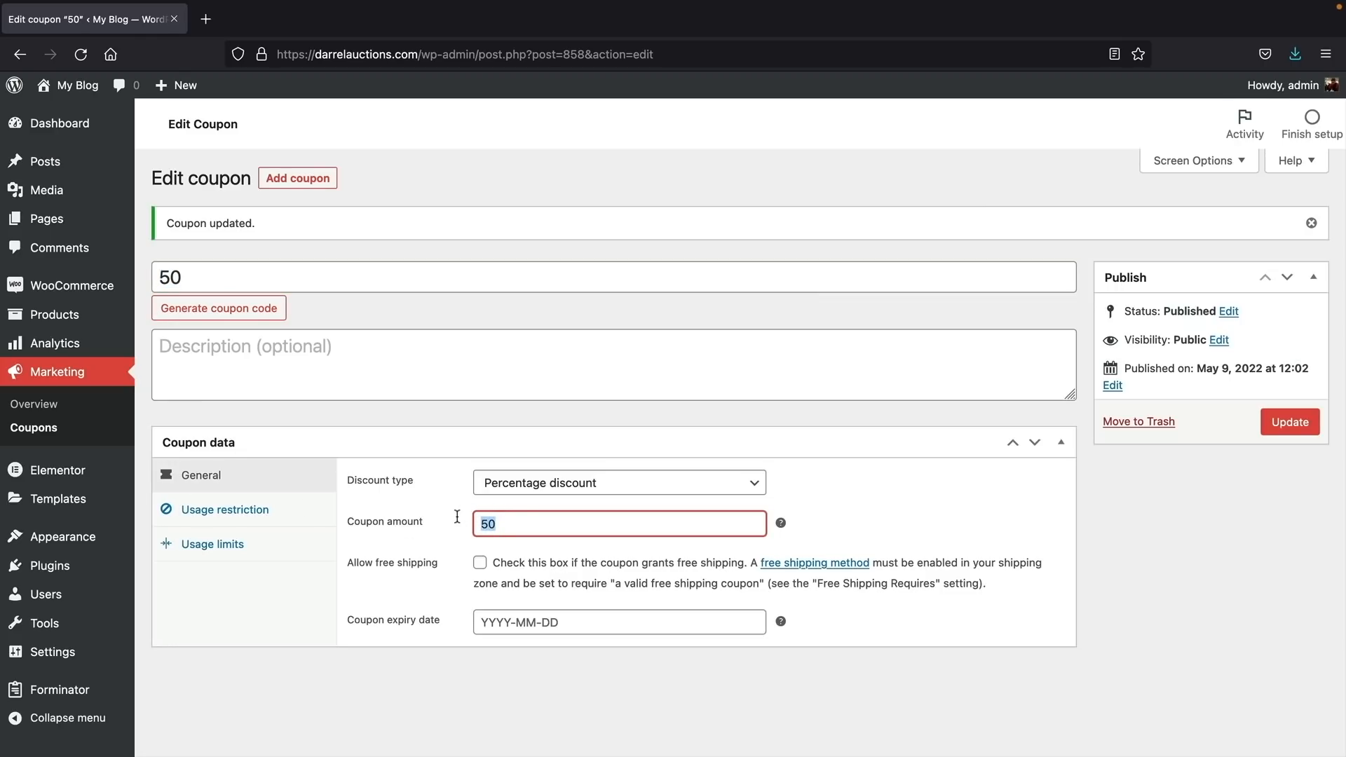
Visit the storefront and open the cart holding the Package Deal
{"action": "mouse_move", "coordinate": [63, 84]}
{"action": "left_click", "coordinate": [68, 119]}
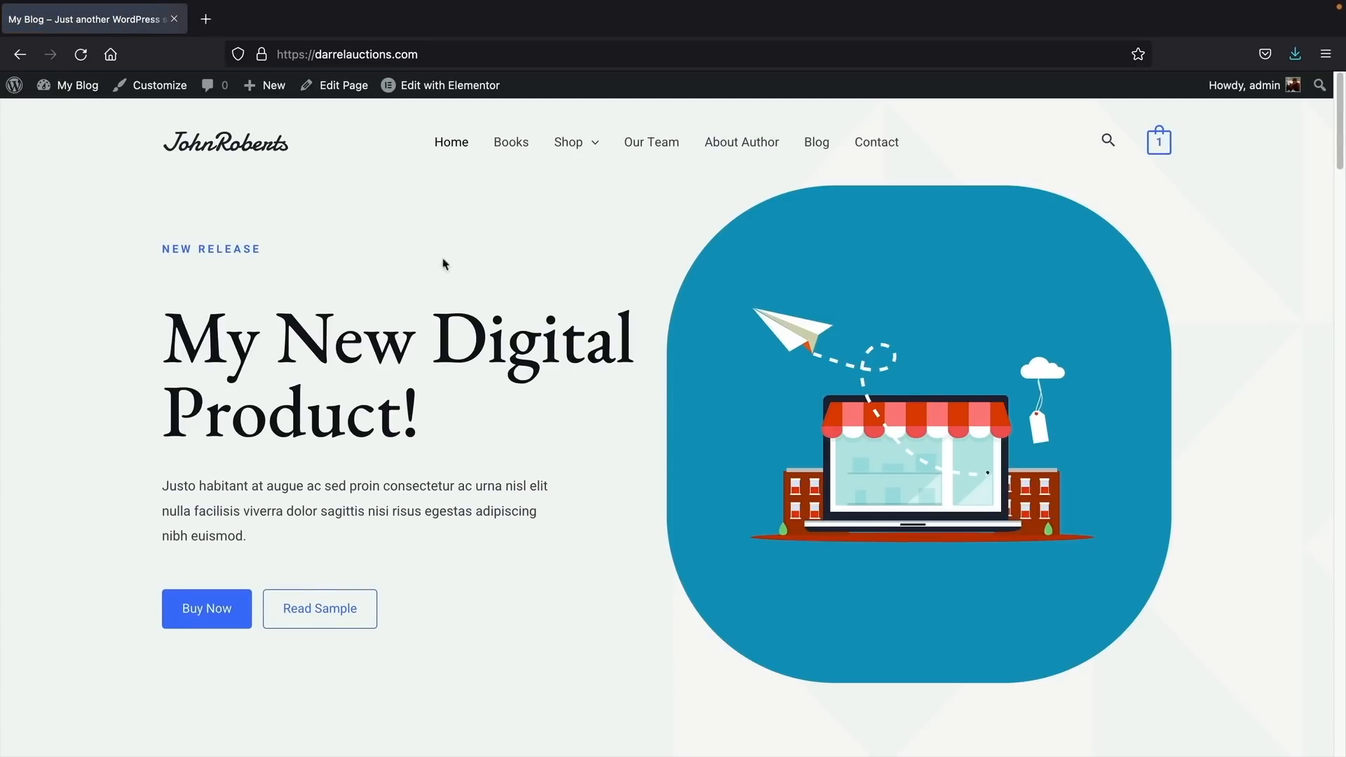
{"action": "mouse_move", "coordinate": [1159, 140]}
{"action": "left_click", "coordinate": [1073, 349]}
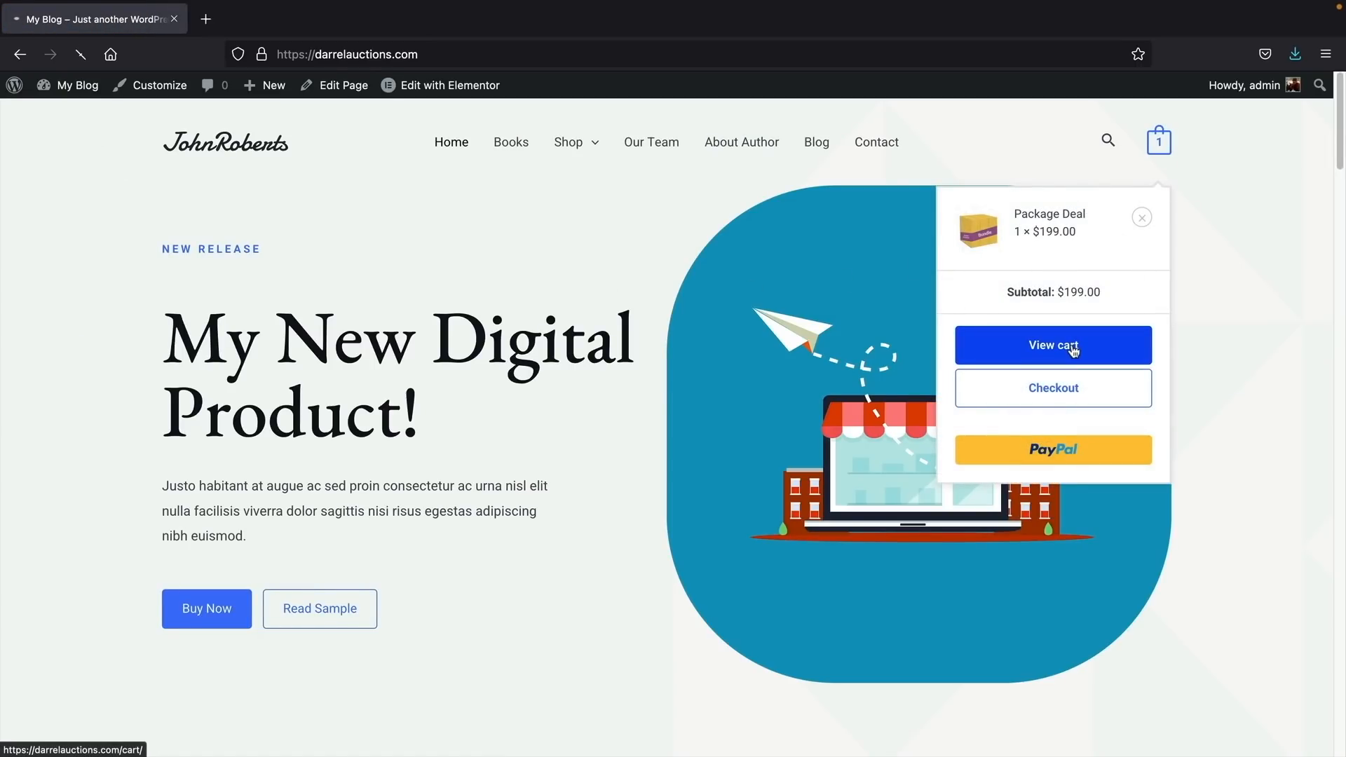
{"action": "scroll", "coordinate": [1012, 349], "scroll_direction": "down", "scroll_amount": 3}
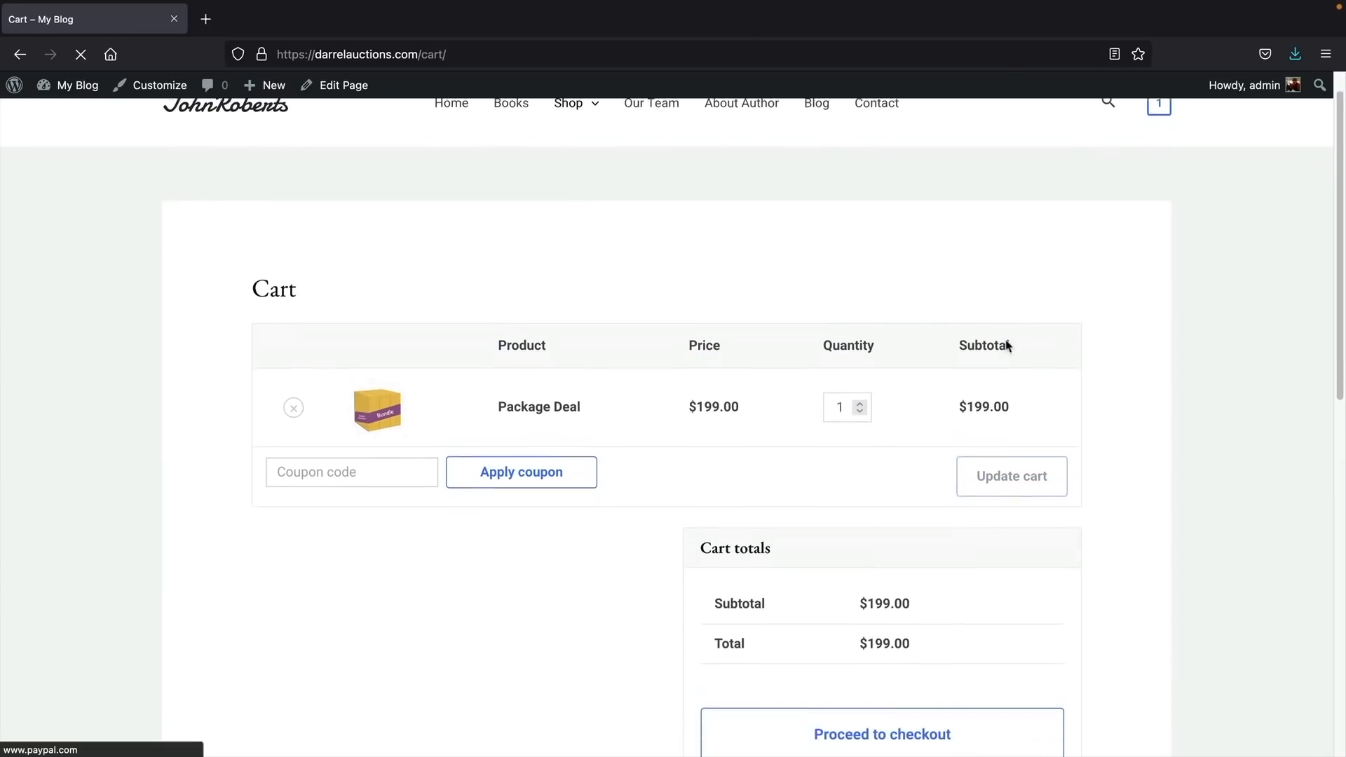
Apply coupon 50, cutting the $199.00 total to $99.50, then return Home
{"action": "left_click", "coordinate": [417, 359]}
{"action": "type", "text": "50"}
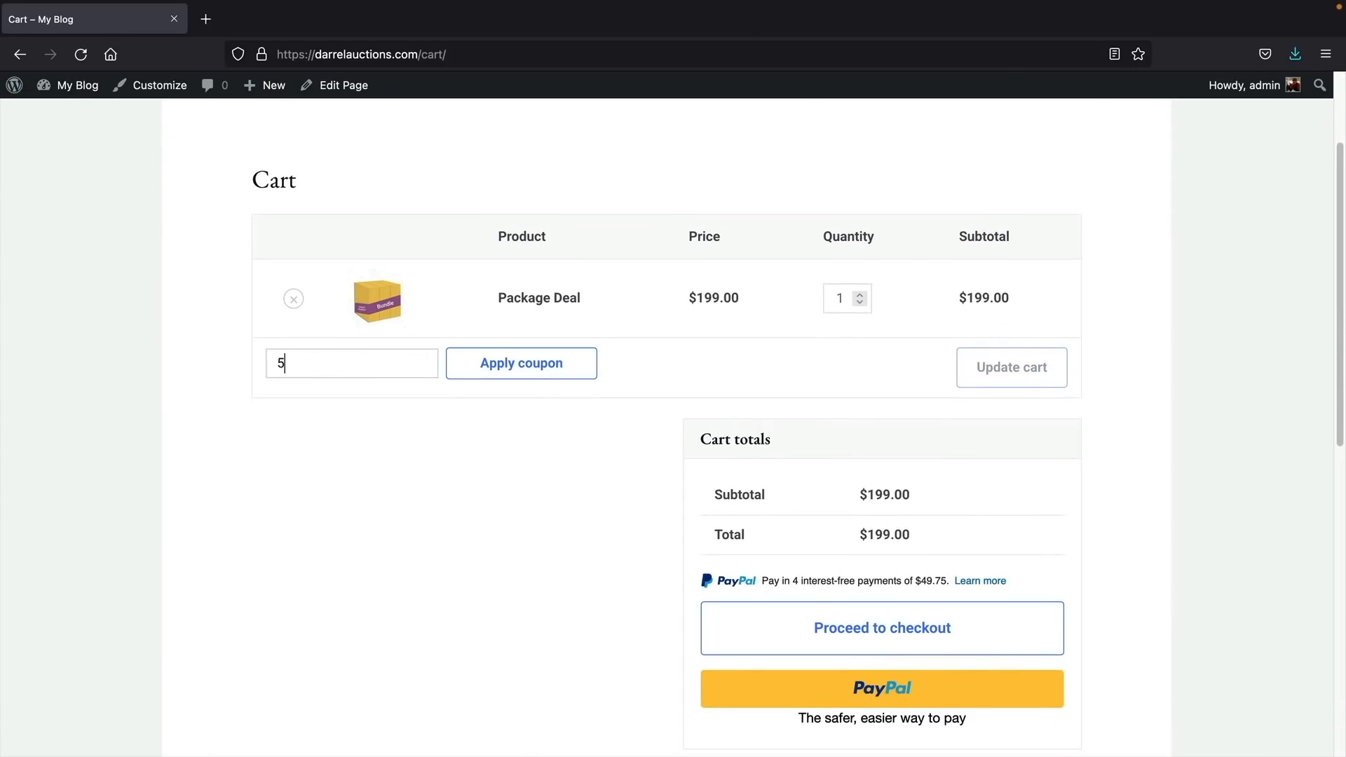
{"action": "left_click", "coordinate": [516, 368]}
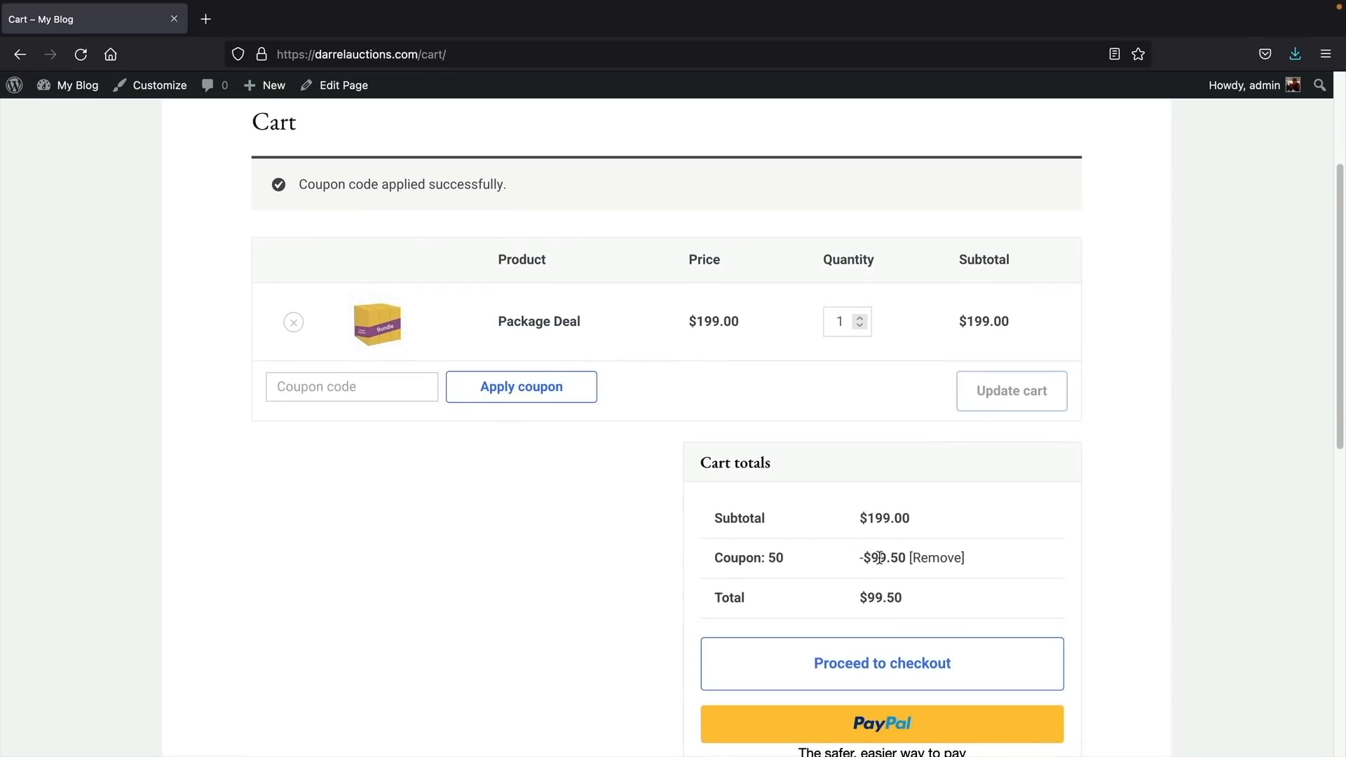
{"action": "left_click_drag", "start_coordinate": [856, 517], "coordinate": [921, 524]}
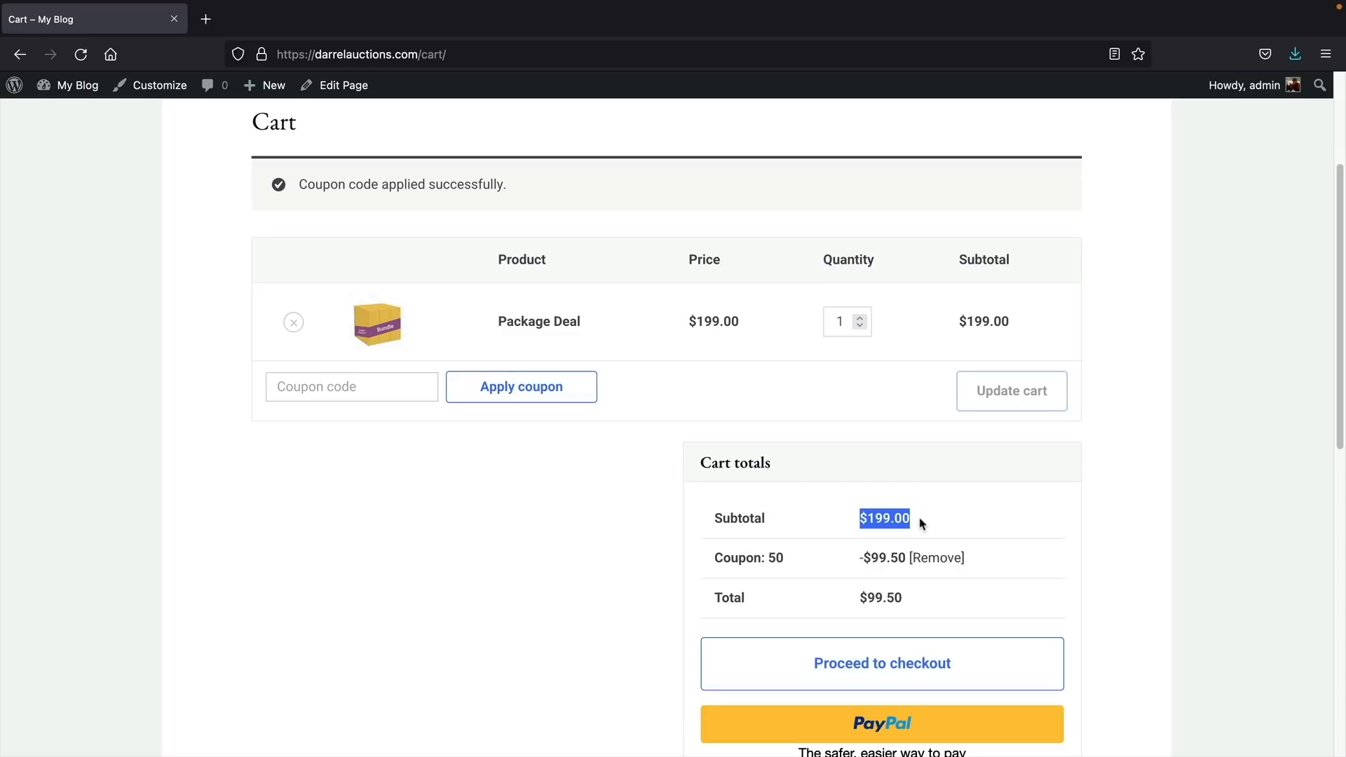
{"action": "scroll", "coordinate": [706, 531], "scroll_direction": "up", "scroll_amount": 3}
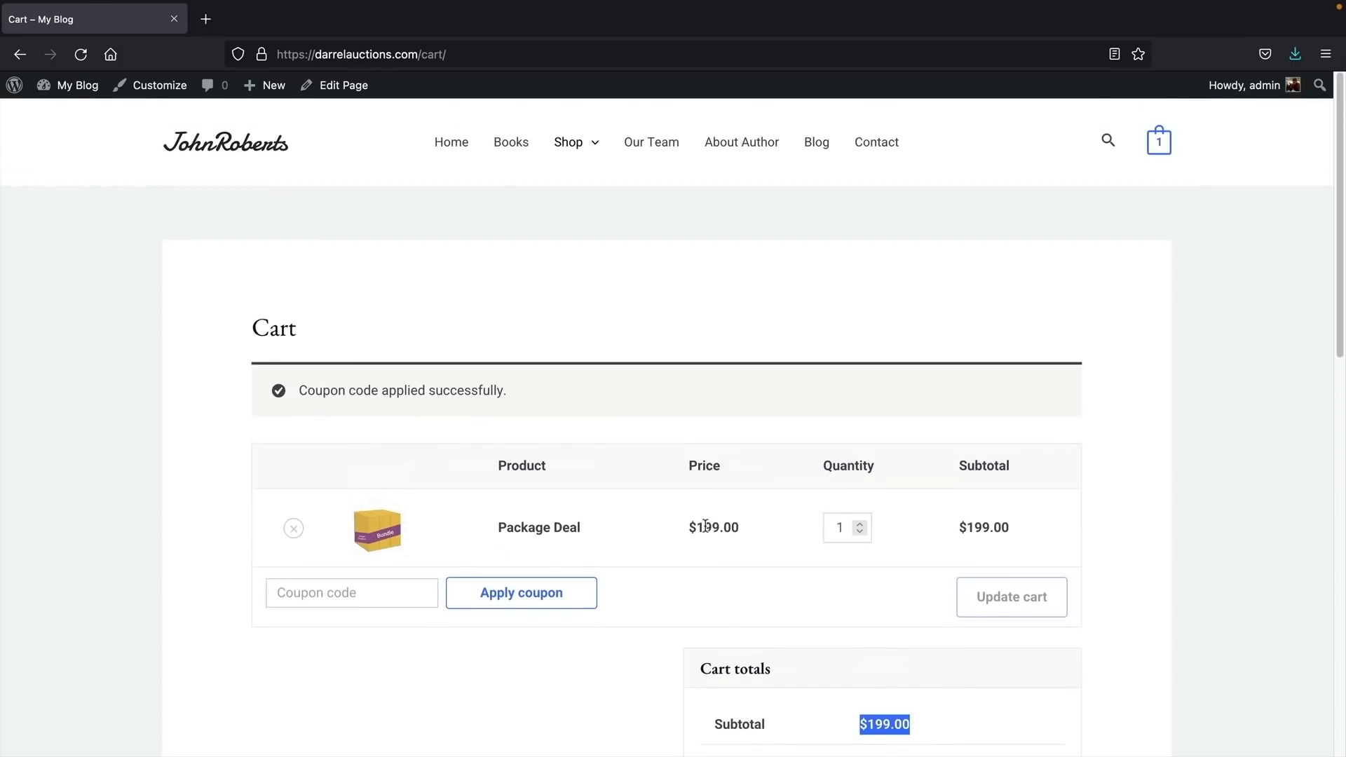
{"action": "left_click", "coordinate": [457, 149]}
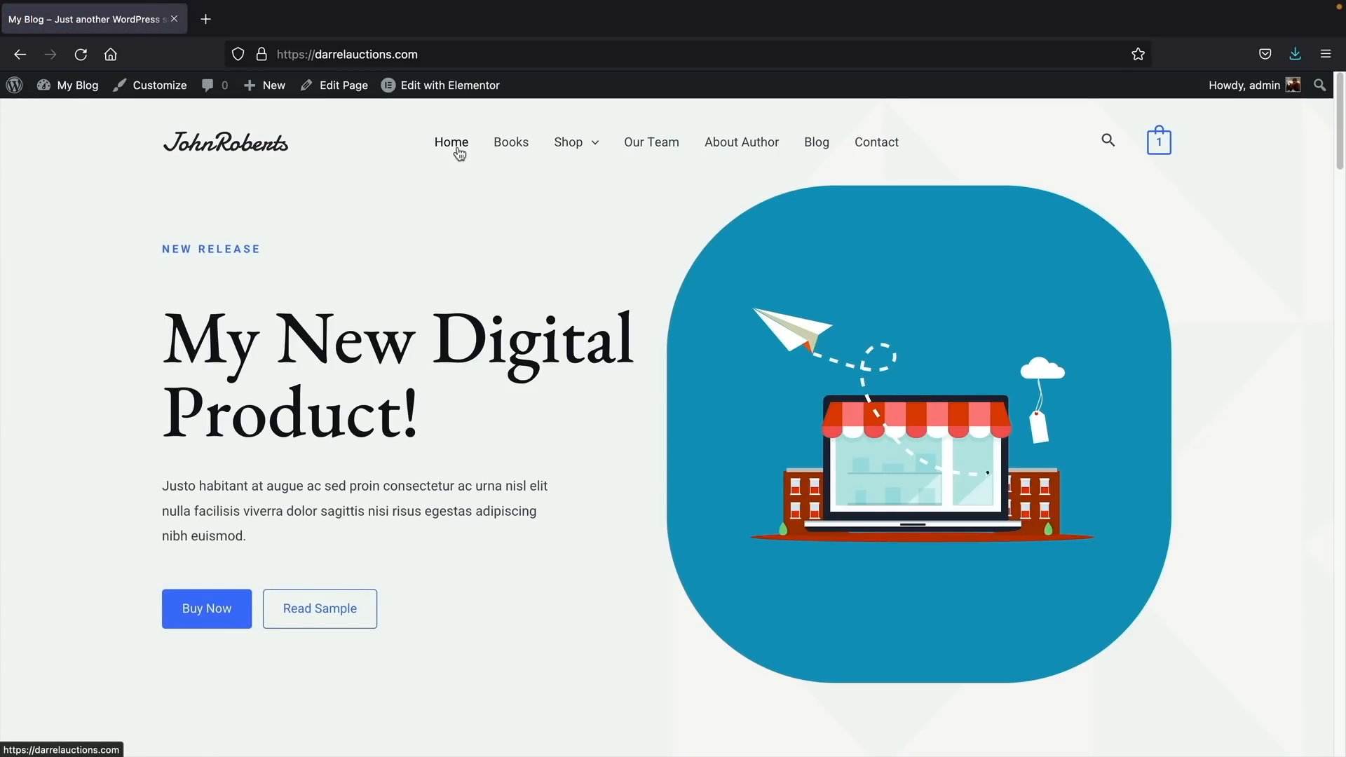
Return to the admin dashboard and open Plugins > Add New
{"action": "mouse_move", "coordinate": [72, 86]}
{"action": "left_click", "coordinate": [69, 121]}
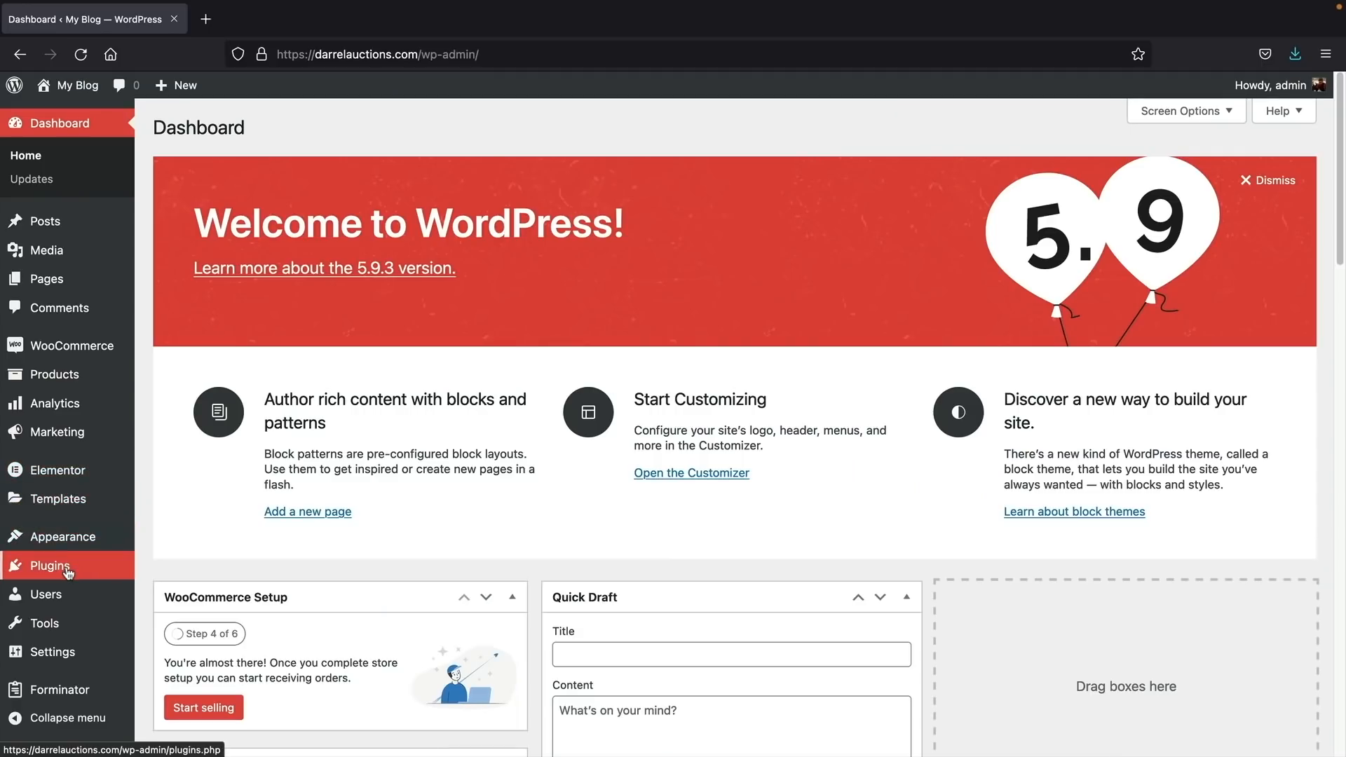
{"action": "mouse_move", "coordinate": [67, 568]}
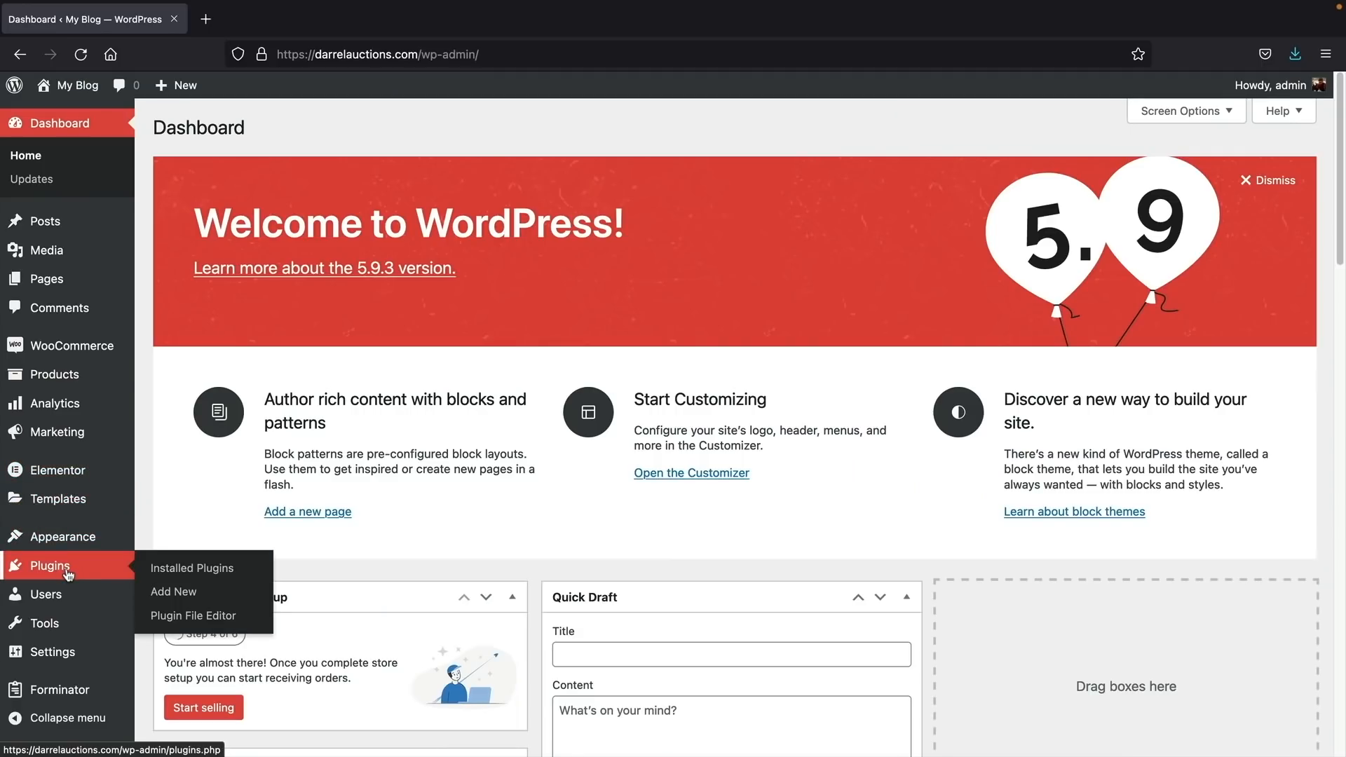
{"action": "left_click", "coordinate": [193, 600]}
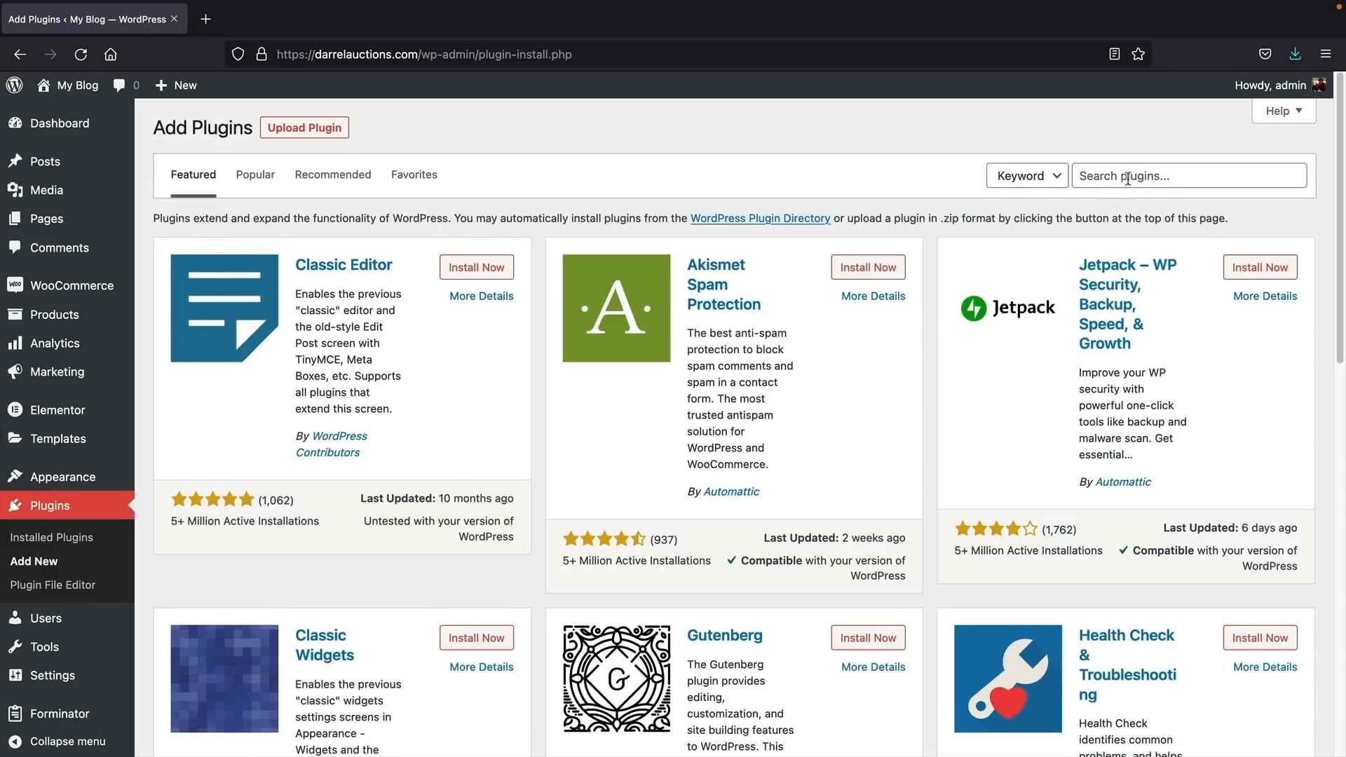
Search the plugin directory for 'dokan' and install the Dokan multivendor plugin
{"action": "left_click", "coordinate": [1133, 175]}
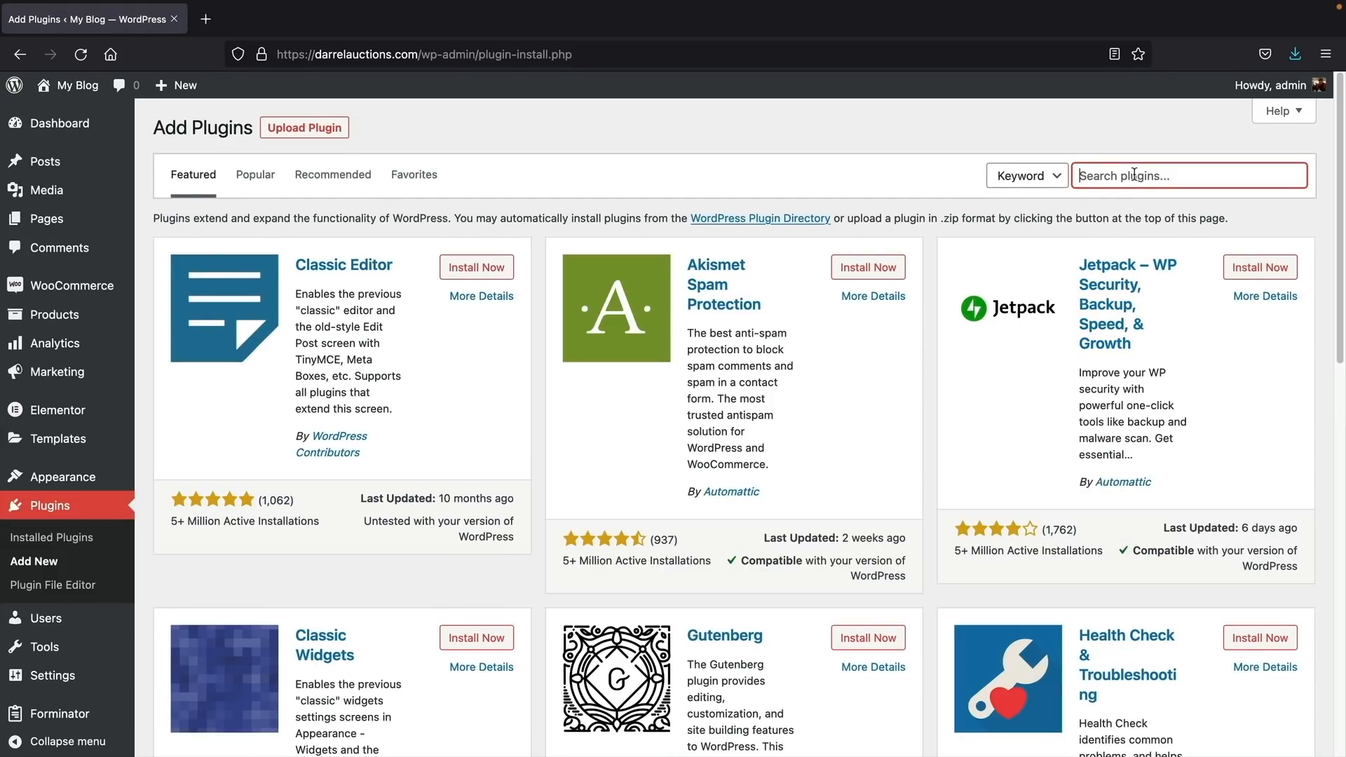
{"action": "type", "text": "license"}
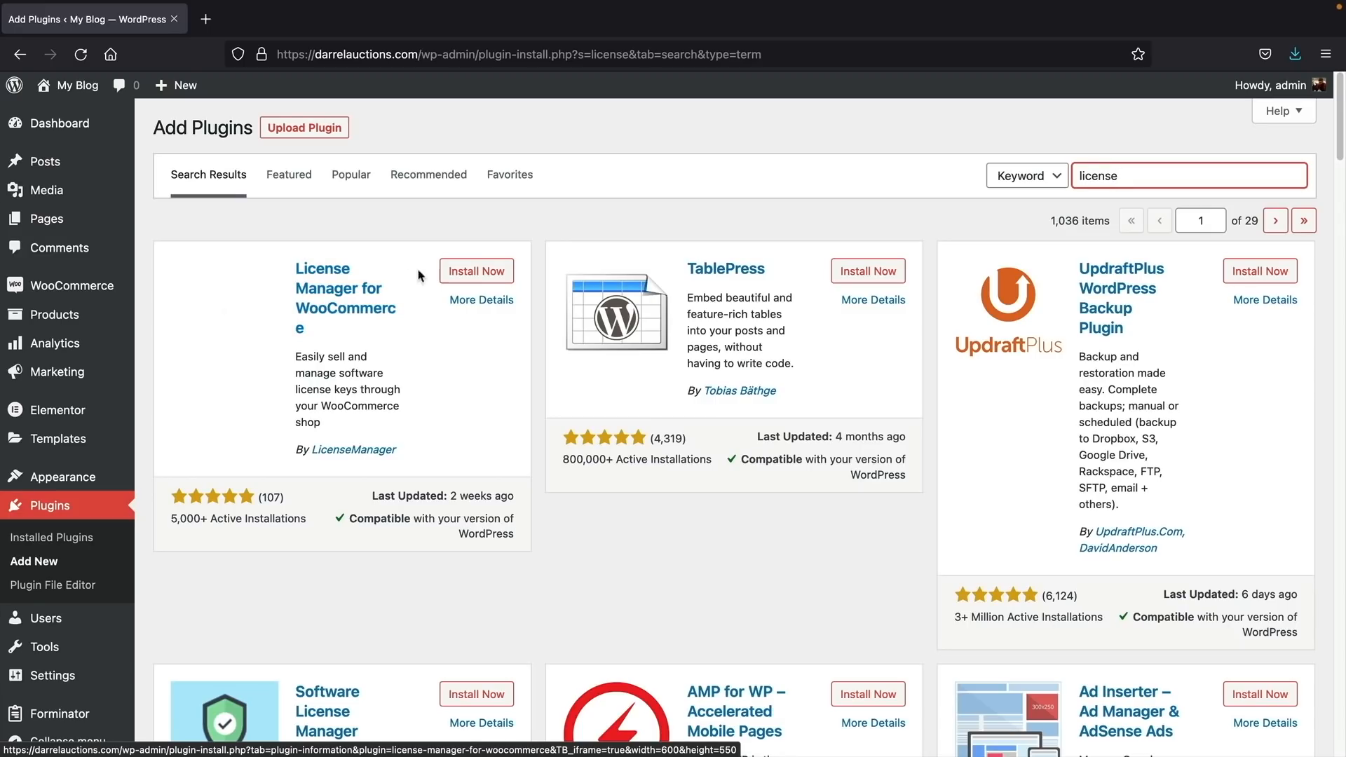
{"action": "double_click", "coordinate": [1112, 175]}
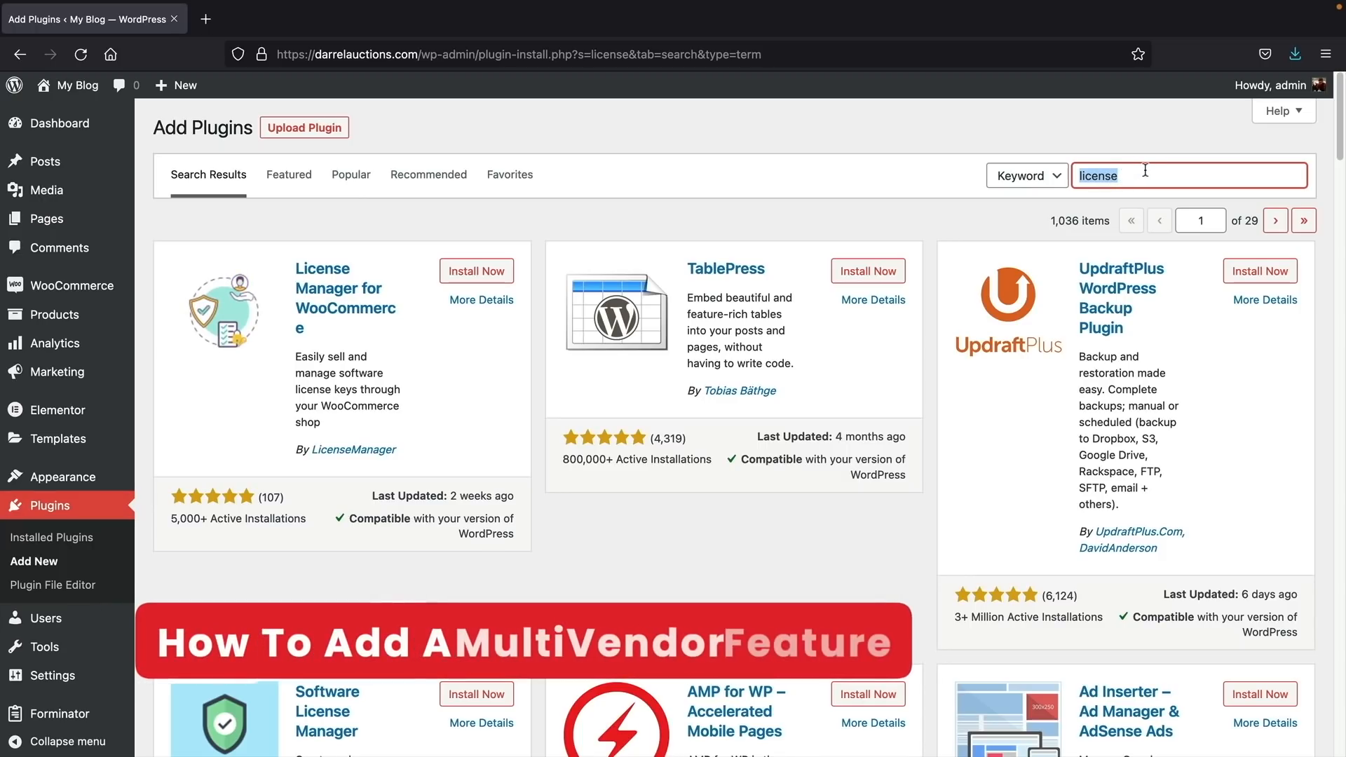
{"action": "type", "text": "m"}
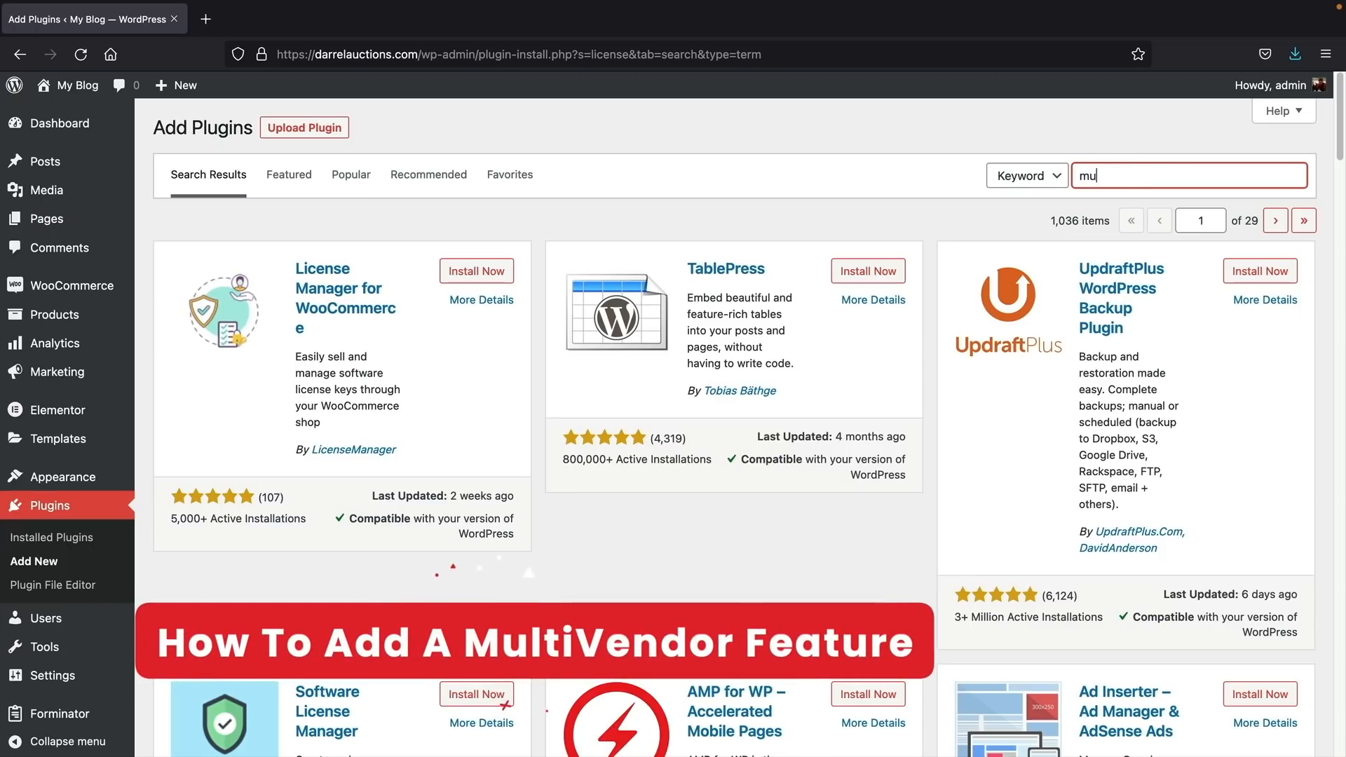
{"action": "key", "text": "BackSpace"}
{"action": "type", "text": "dokan"}
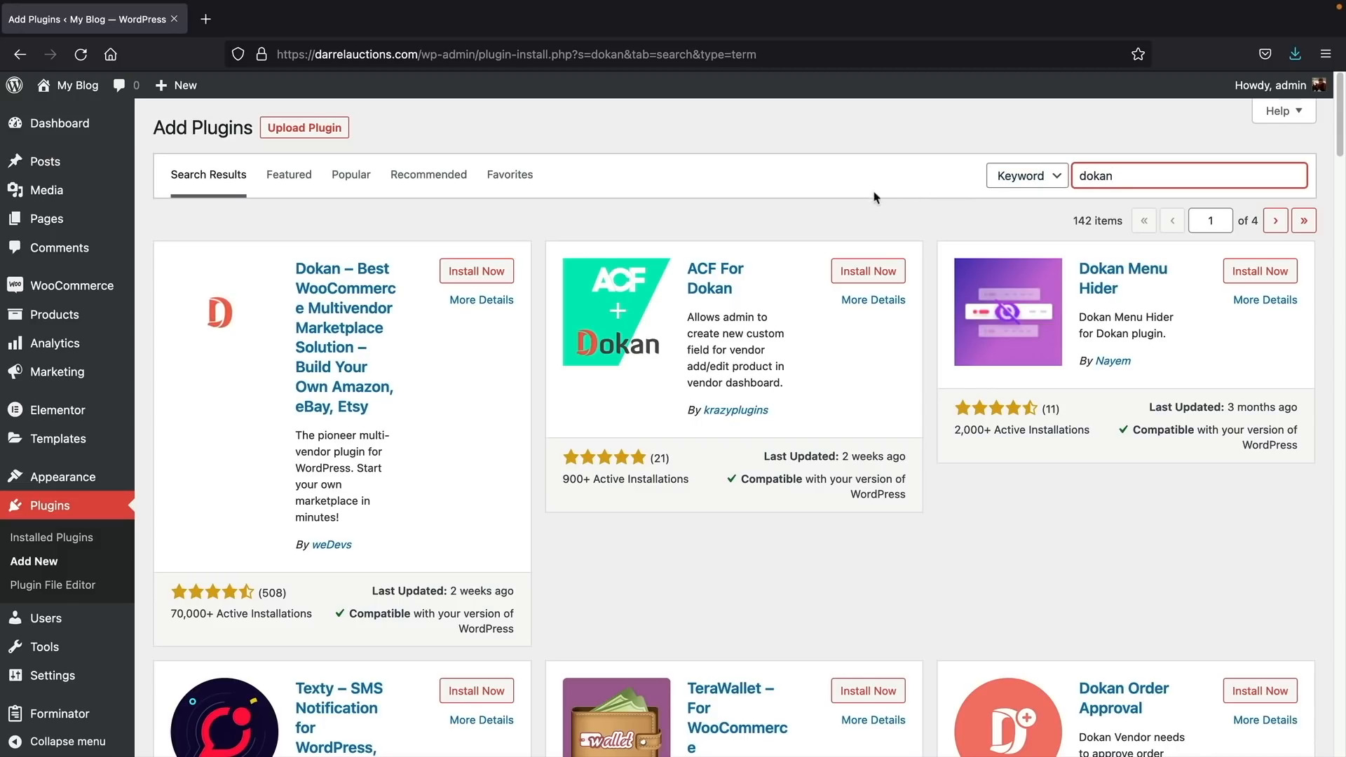
{"action": "left_click", "coordinate": [475, 273]}
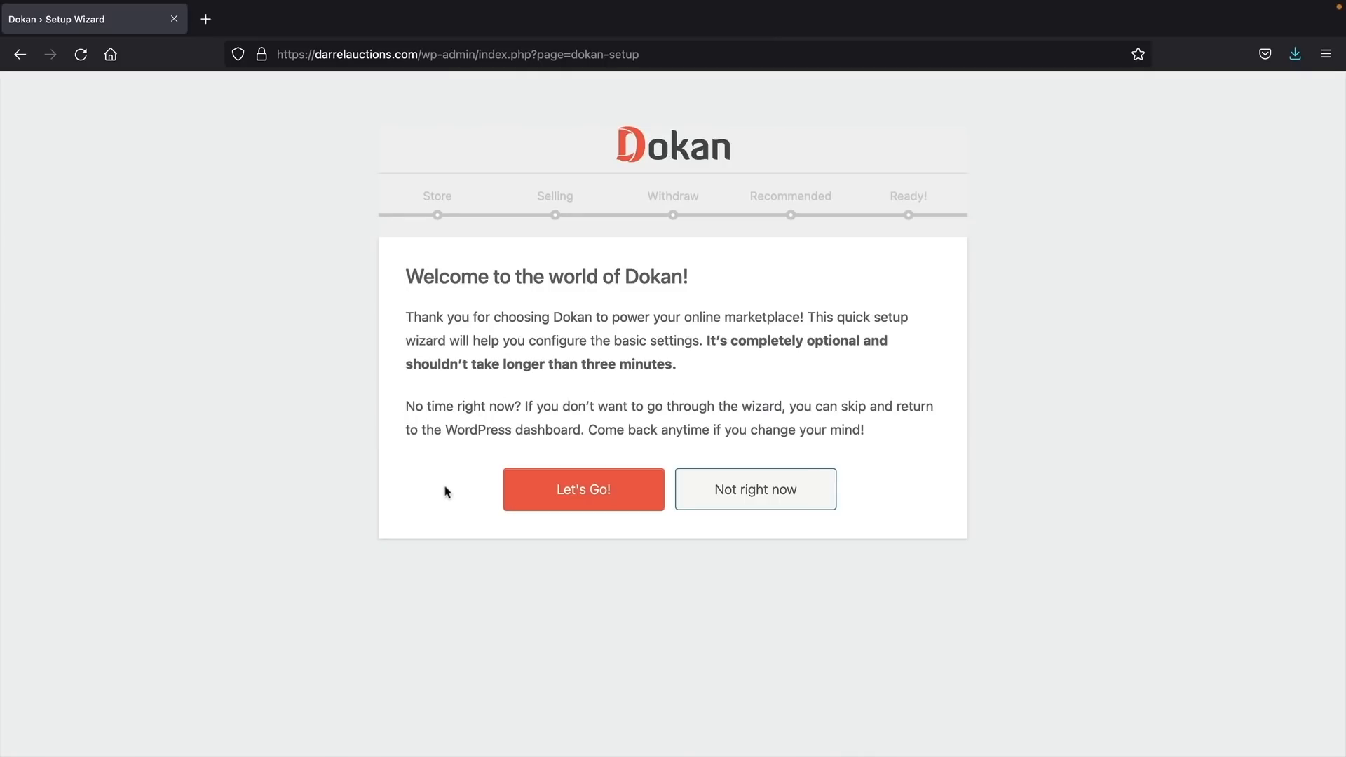
Start the Dokan setup wizard and set the Shipping Fee Recipient to Admin in Store Setup
{"action": "left_click", "coordinate": [554, 488]}
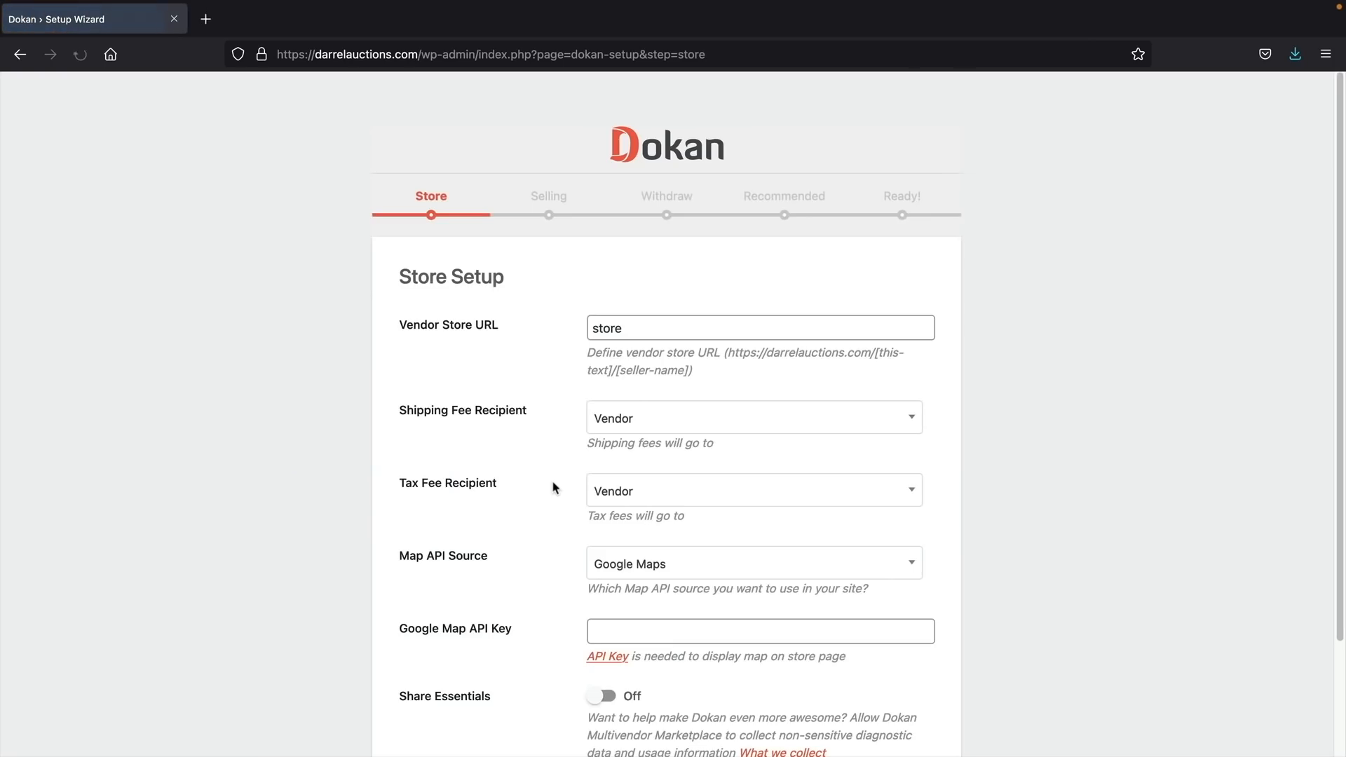
{"action": "scroll", "coordinate": [553, 487], "scroll_direction": "down", "scroll_amount": 3}
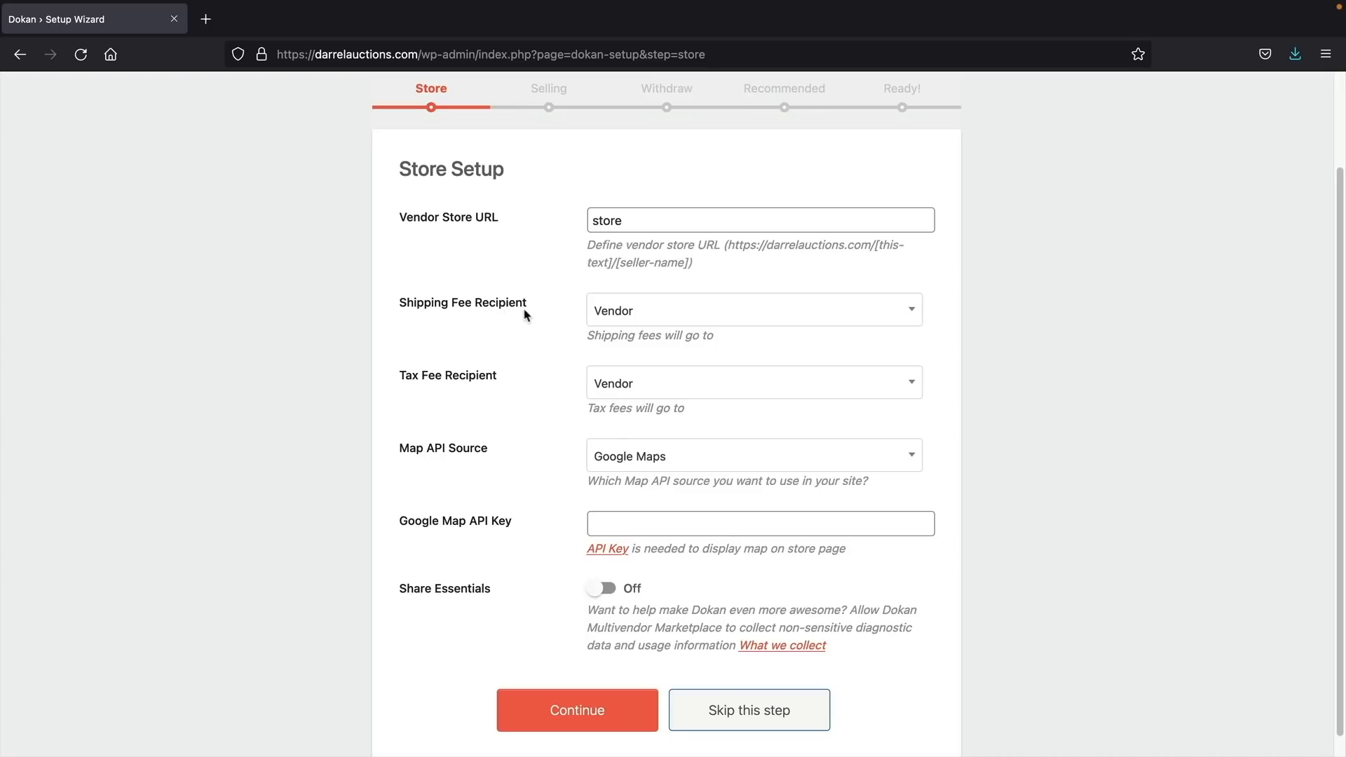
{"action": "left_click", "coordinate": [687, 319]}
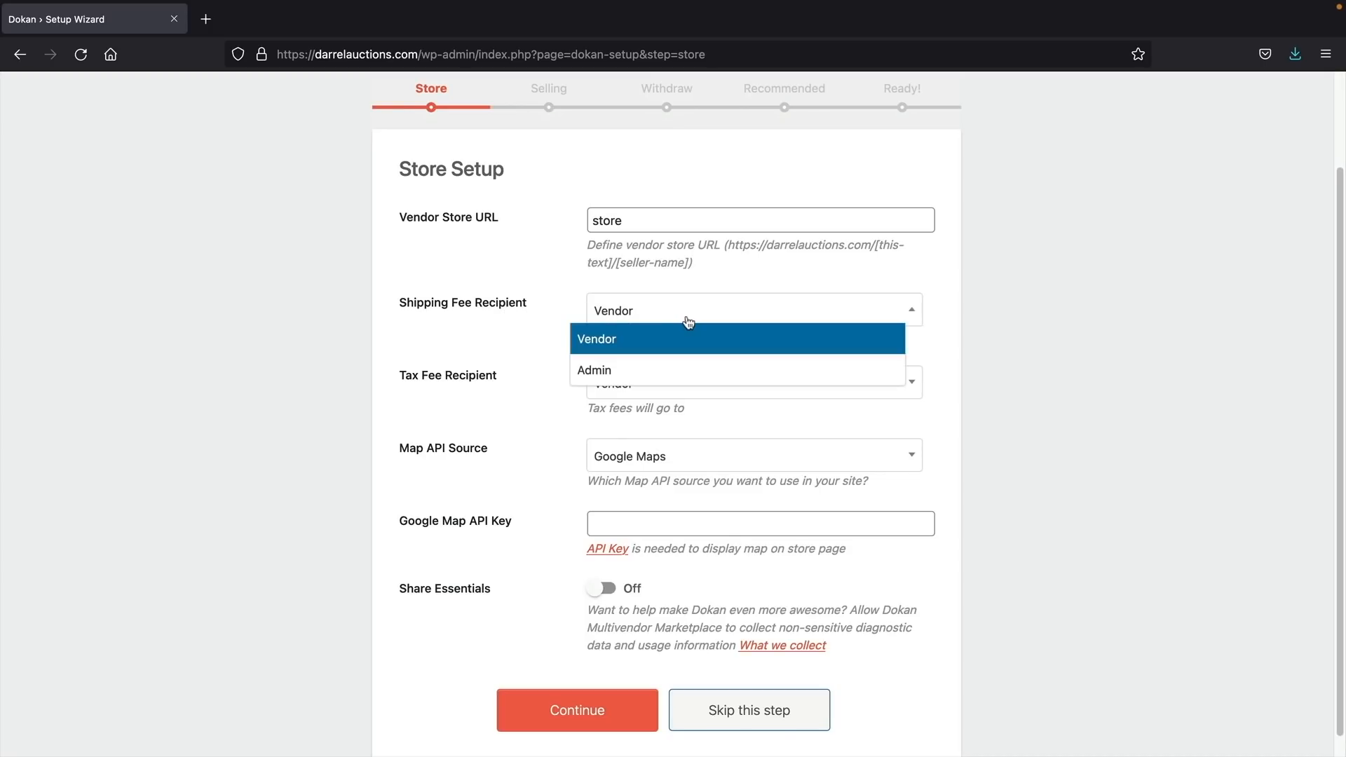
{"action": "left_click", "coordinate": [684, 369]}
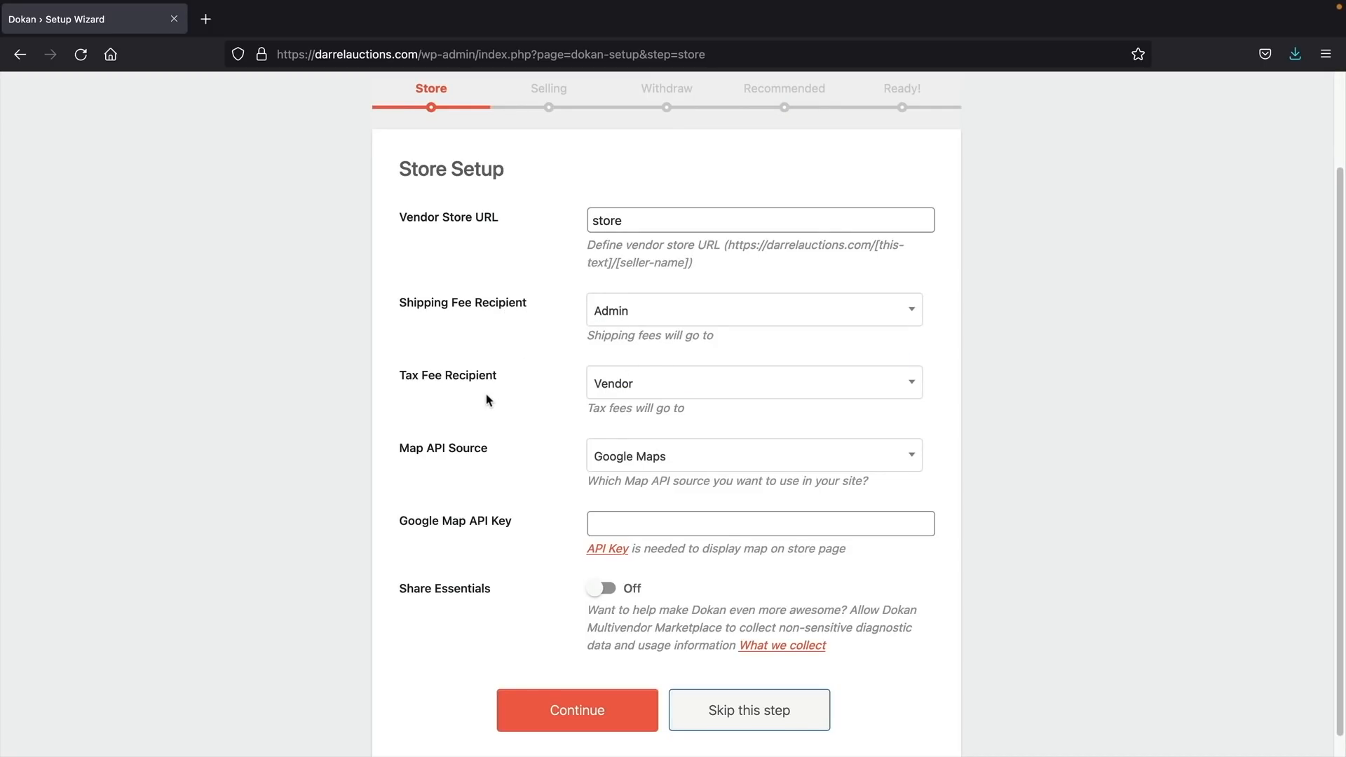
{"action": "scroll", "coordinate": [498, 410], "scroll_direction": "down", "scroll_amount": 1}
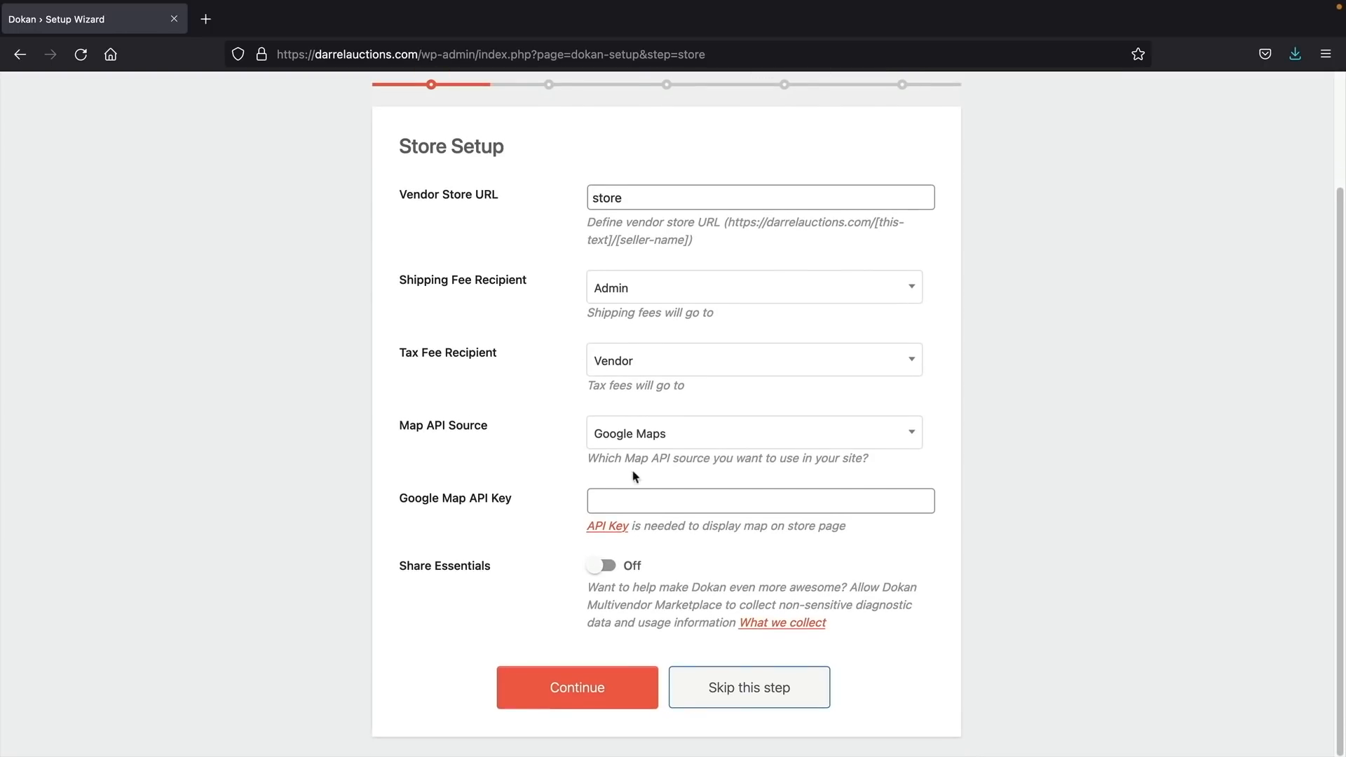
{"action": "left_click", "coordinate": [570, 691]}
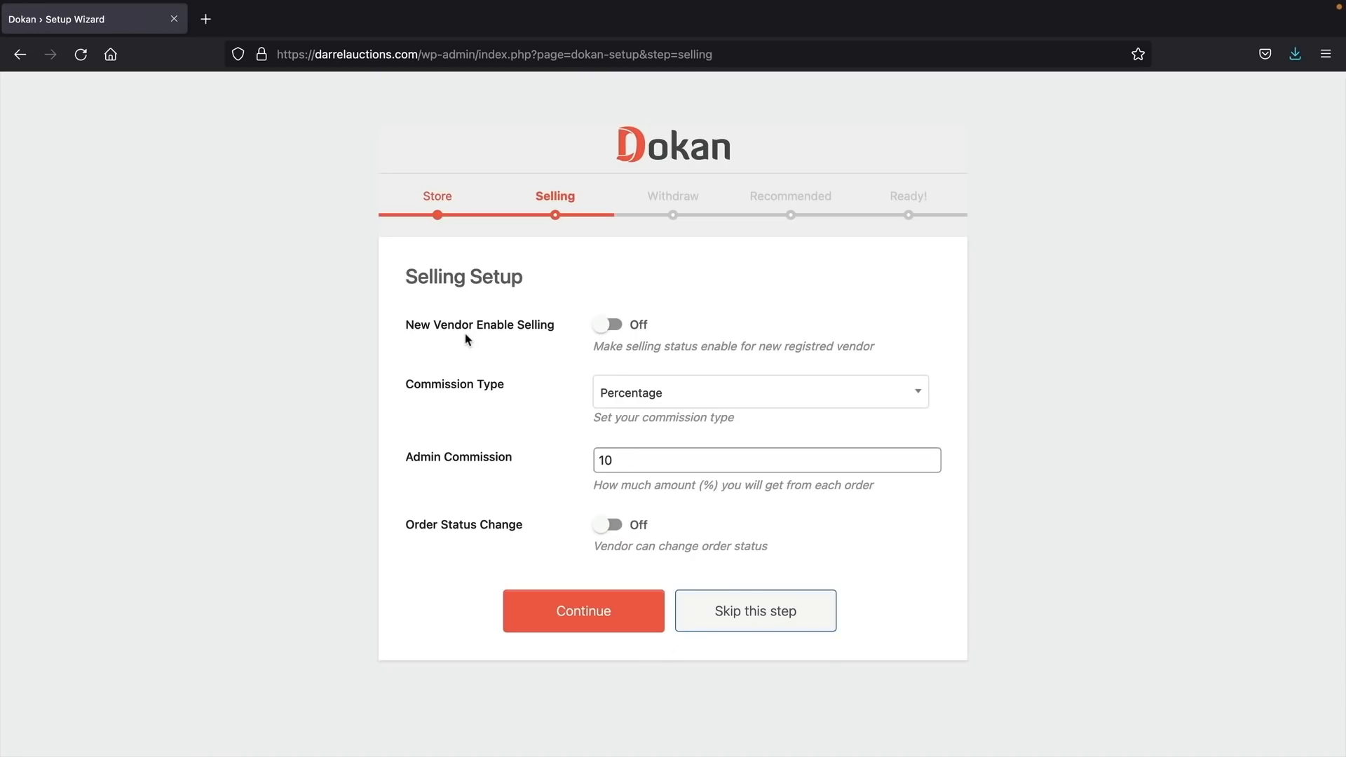
Enable selling for new vendors and set a 30% Percentage admin commission in Selling Setup
{"action": "left_click", "coordinate": [608, 326]}
{"action": "left_click", "coordinate": [621, 401]}
{"action": "left_click", "coordinate": [625, 453]}
{"action": "double_click", "coordinate": [630, 458]}
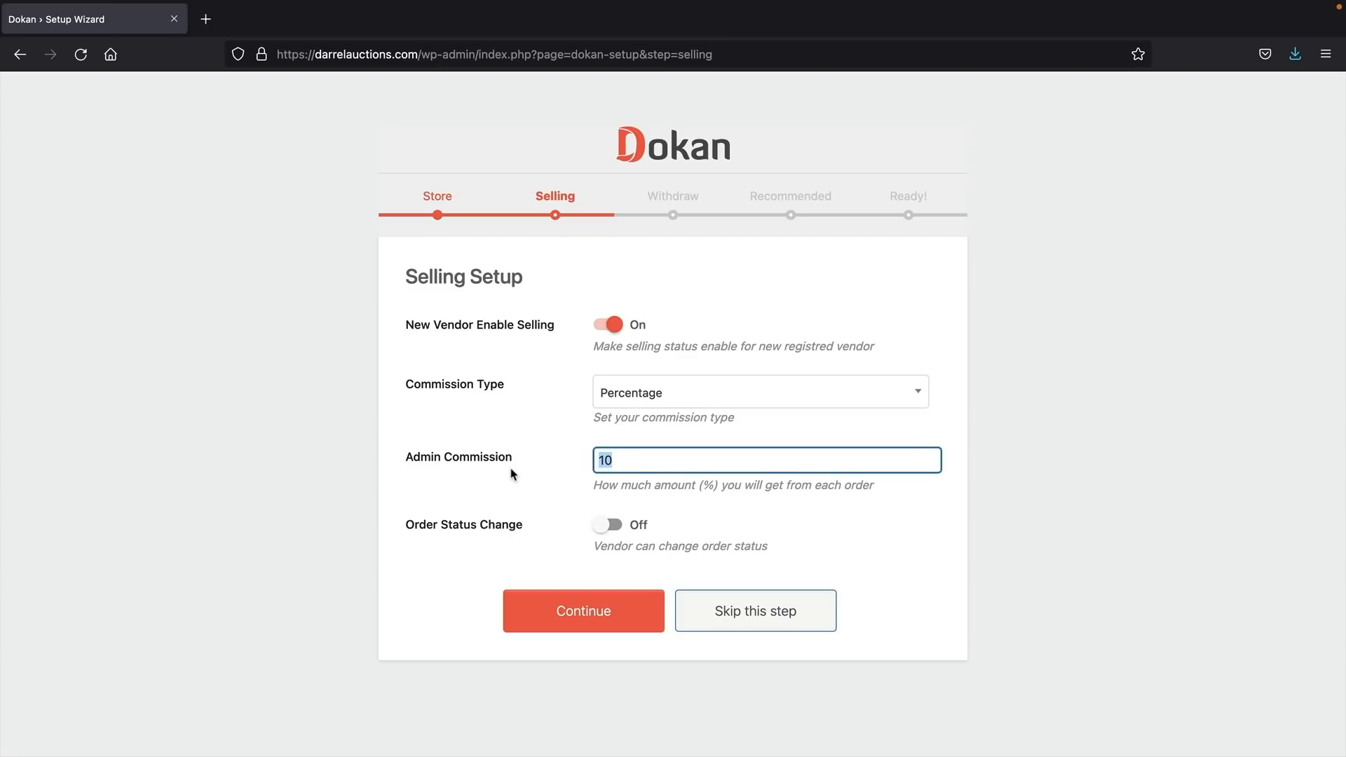
{"action": "type", "text": "30"}
{"action": "left_click_drag", "start_coordinate": [635, 458], "coordinate": [578, 454]}
{"action": "left_click", "coordinate": [578, 455]}
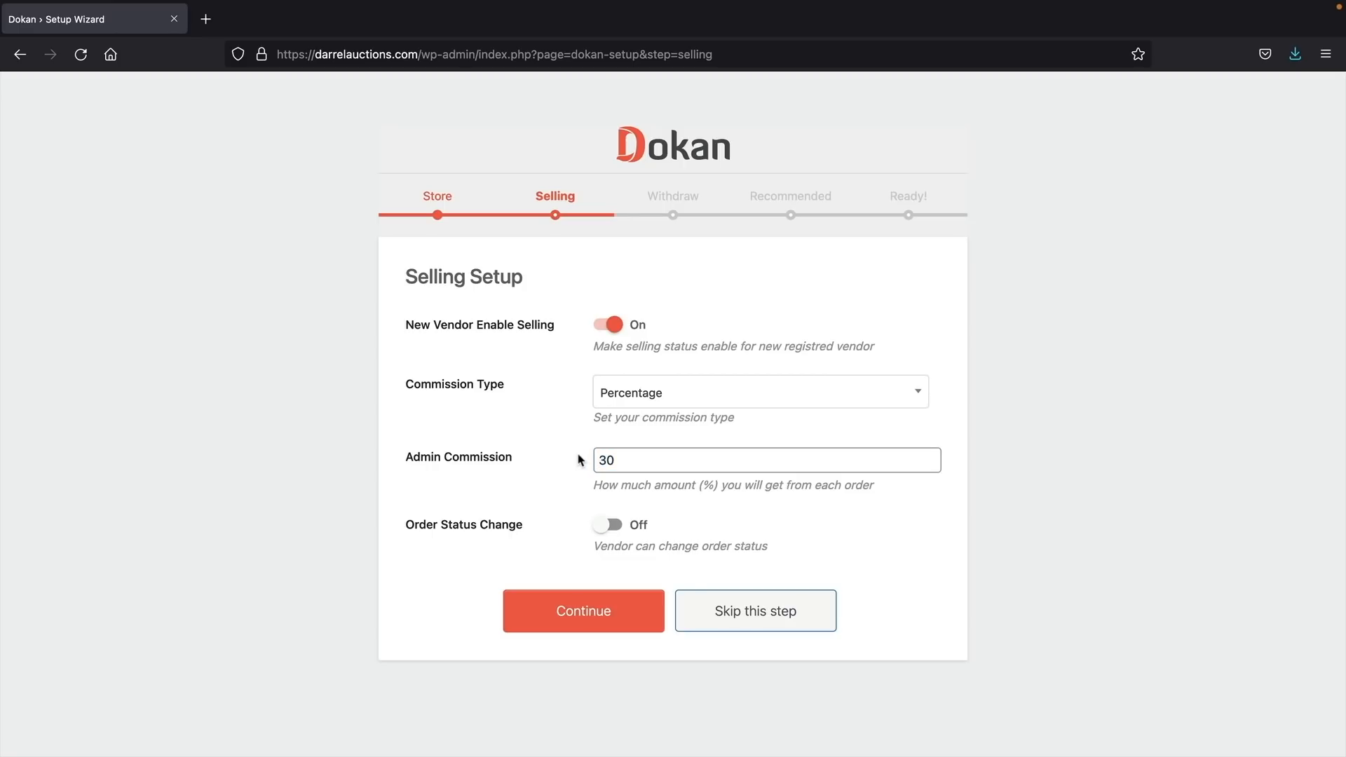
{"action": "left_click", "coordinate": [592, 612]}
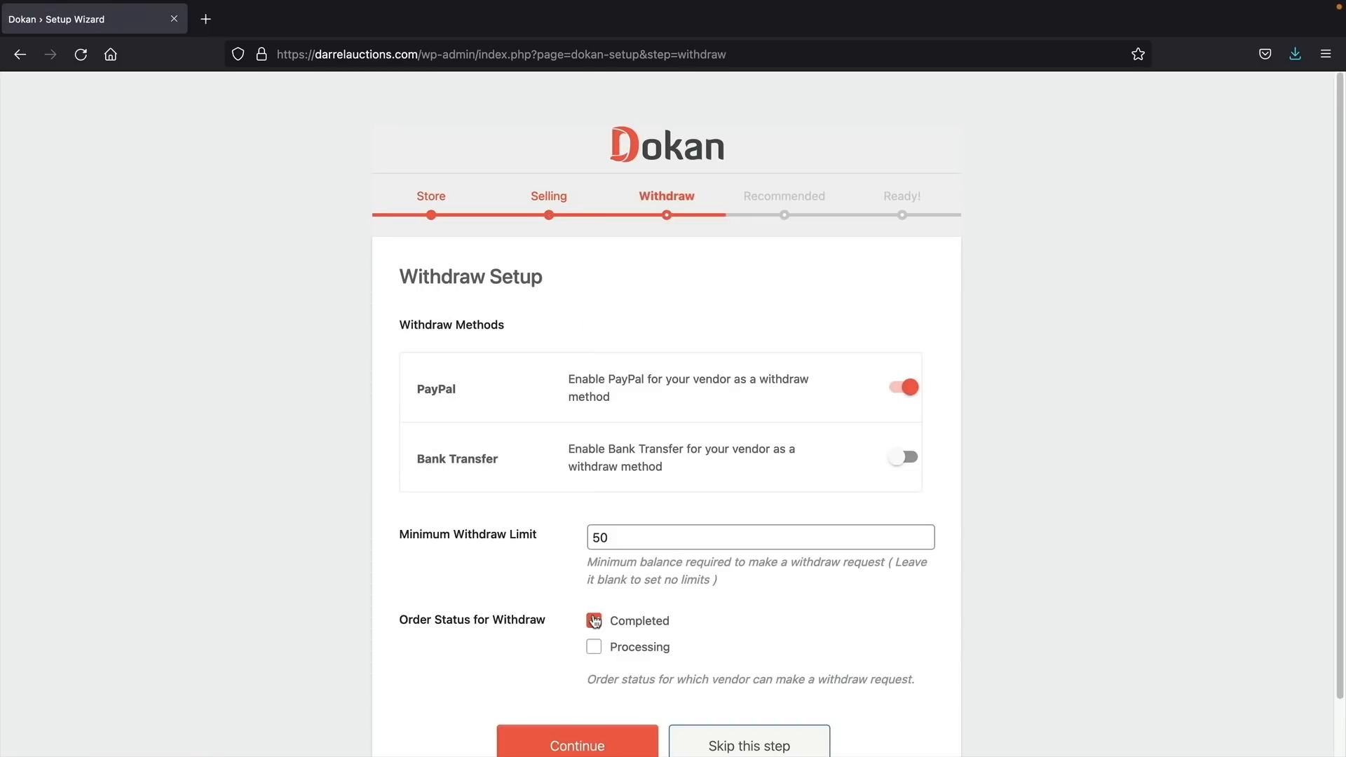
Pass Withdraw Setup and decline WooCommerce Conversion Tracking, weMail and Texty before opening the Dokan dashboard
{"action": "scroll", "coordinate": [592, 618], "scroll_direction": "down", "scroll_amount": 1}
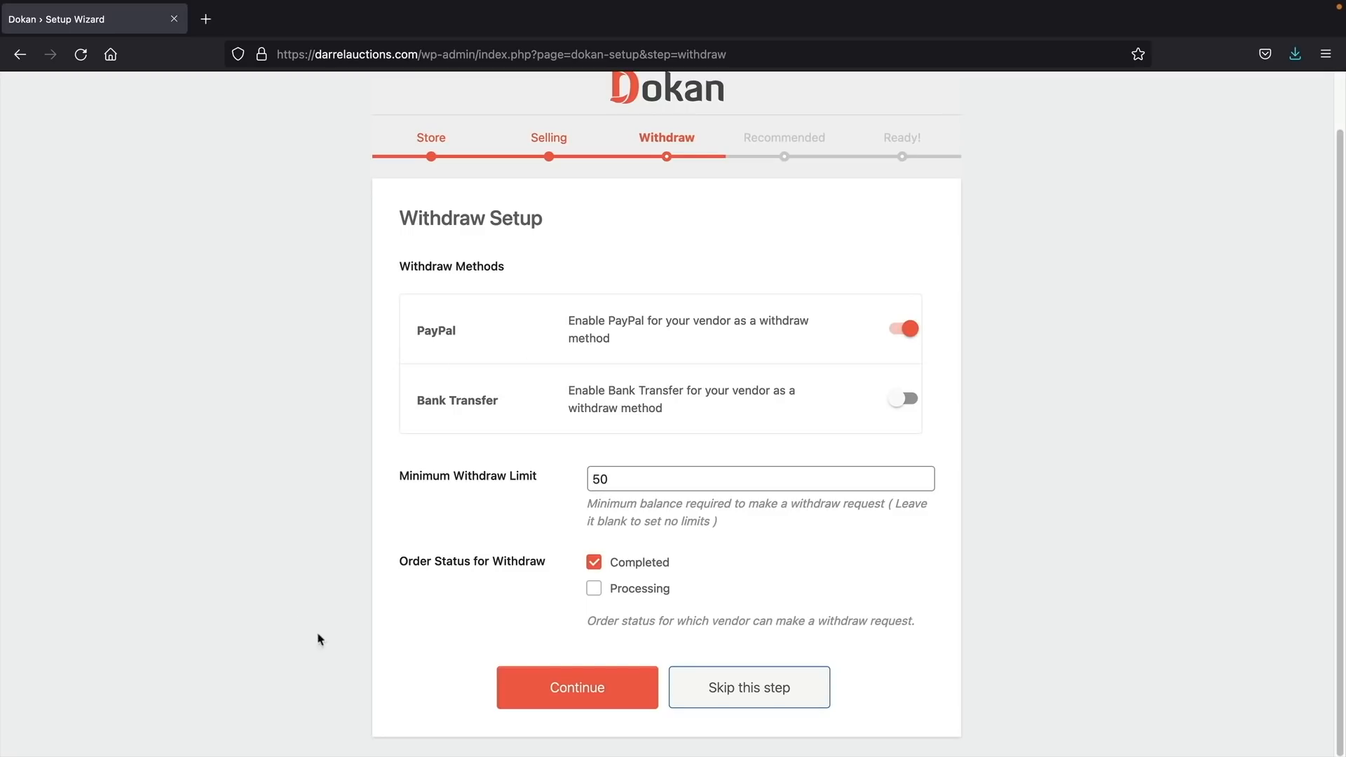
{"action": "left_click", "coordinate": [579, 691]}
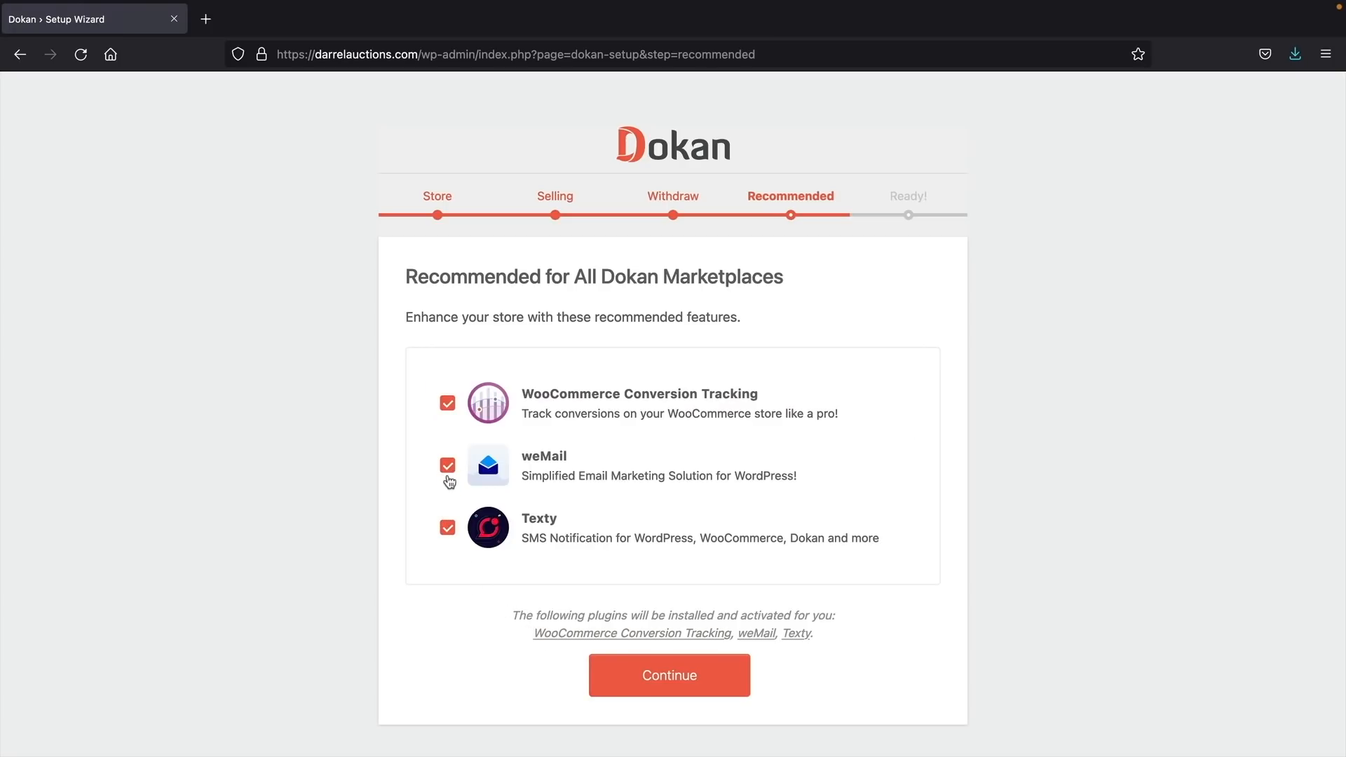
{"action": "left_click", "coordinate": [448, 403]}
{"action": "left_click", "coordinate": [448, 466]}
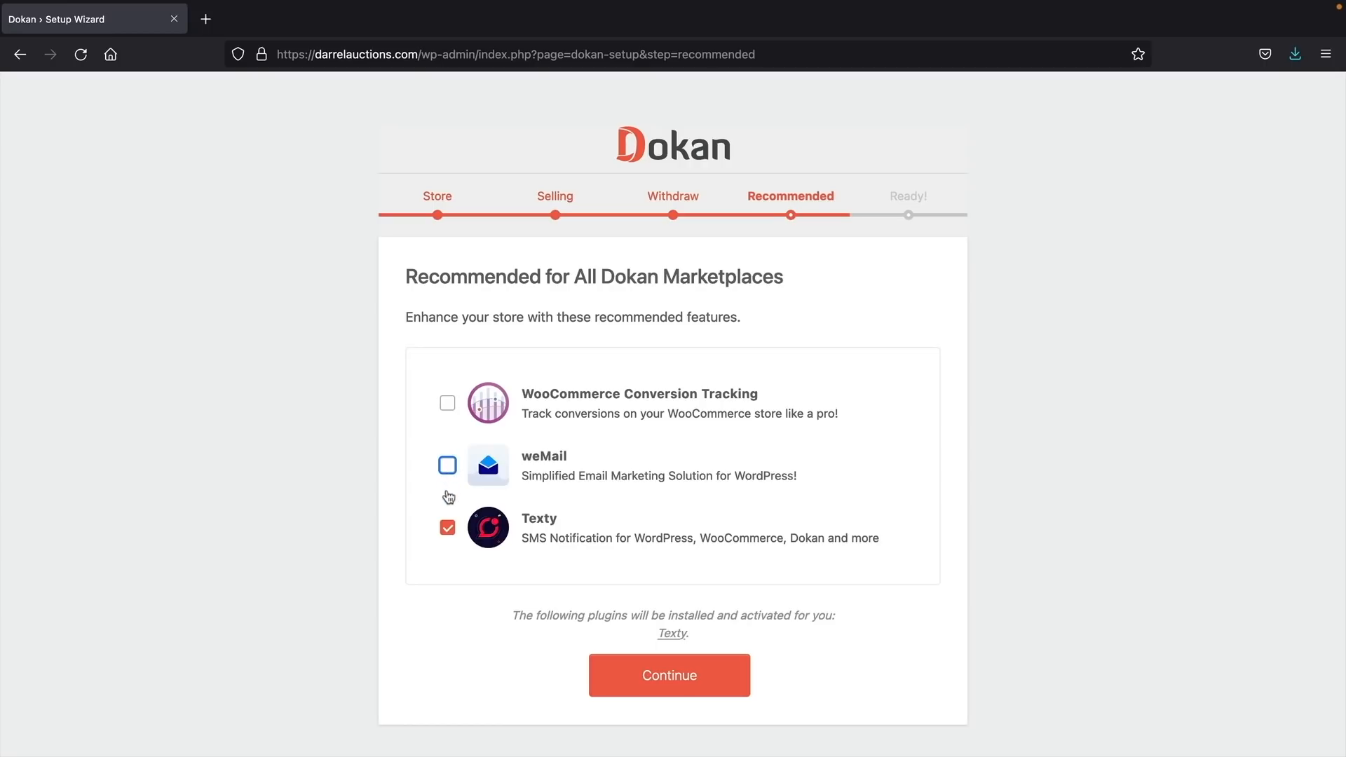
{"action": "left_click", "coordinate": [447, 528]}
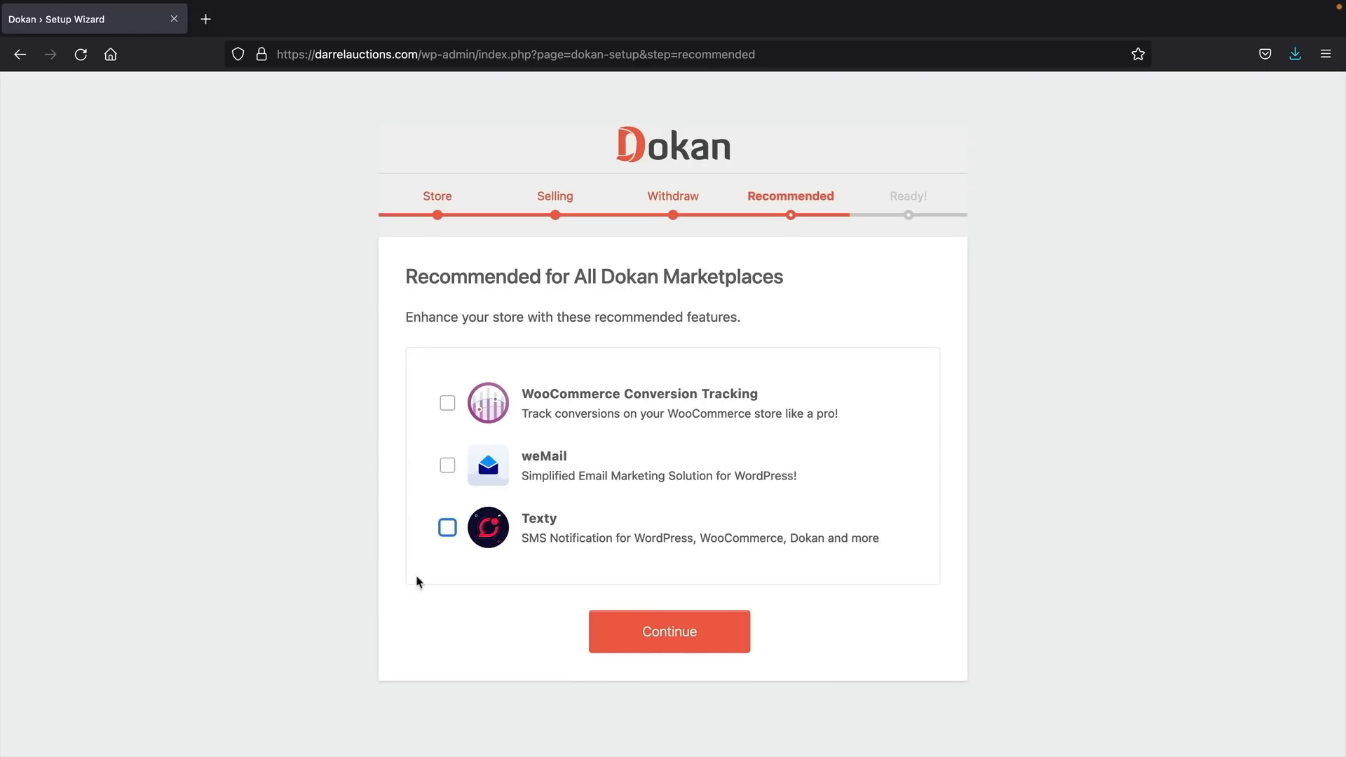
{"action": "left_click", "coordinate": [655, 631]}
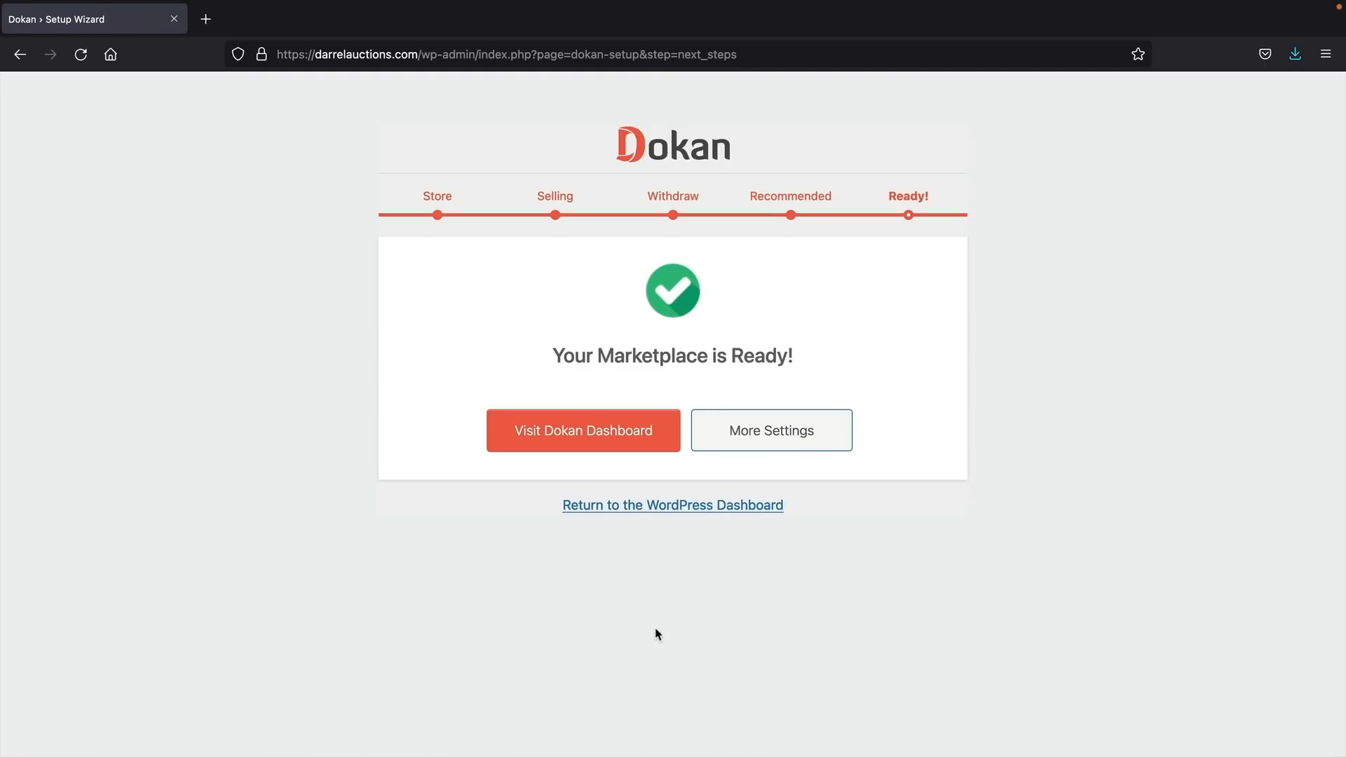
{"action": "left_click", "coordinate": [551, 433]}
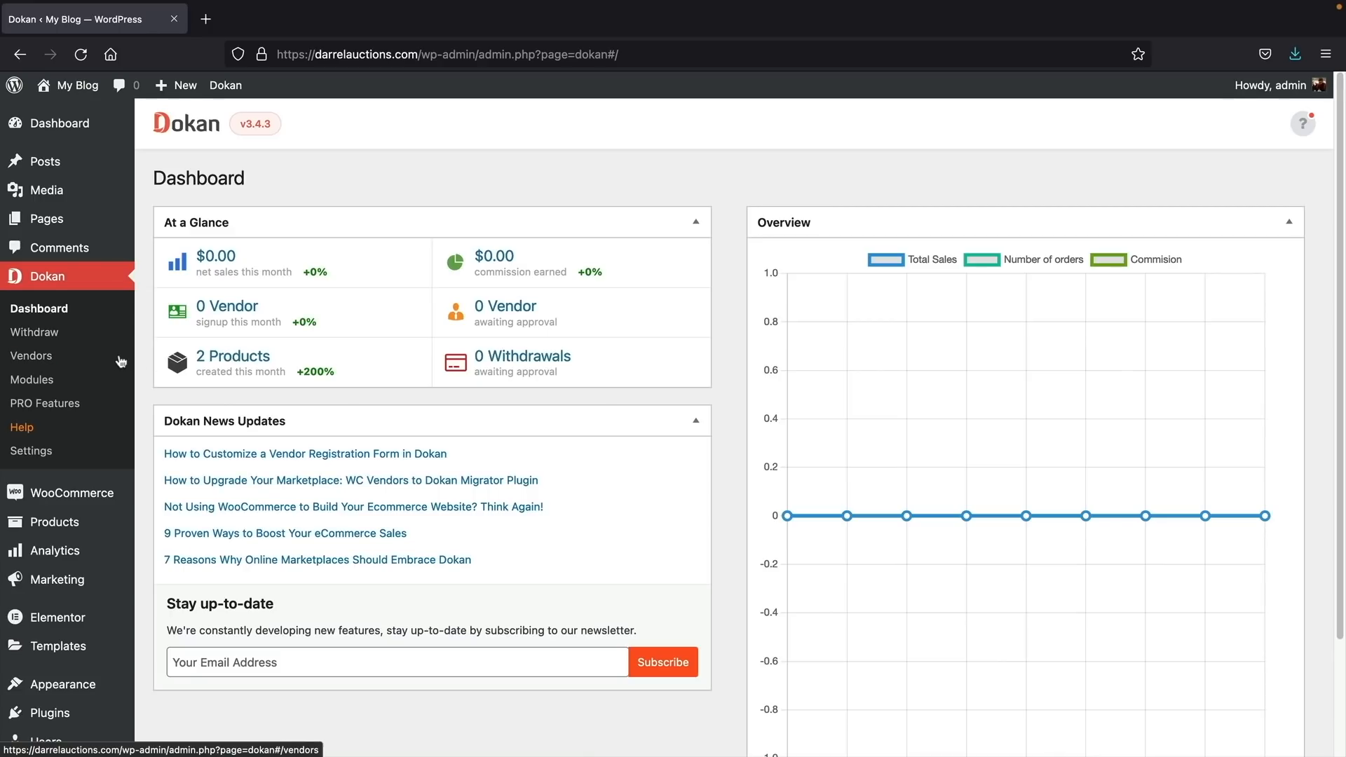
Open the Dokan Vendors list and begin adding a new vendor
{"action": "left_click", "coordinate": [48, 358]}
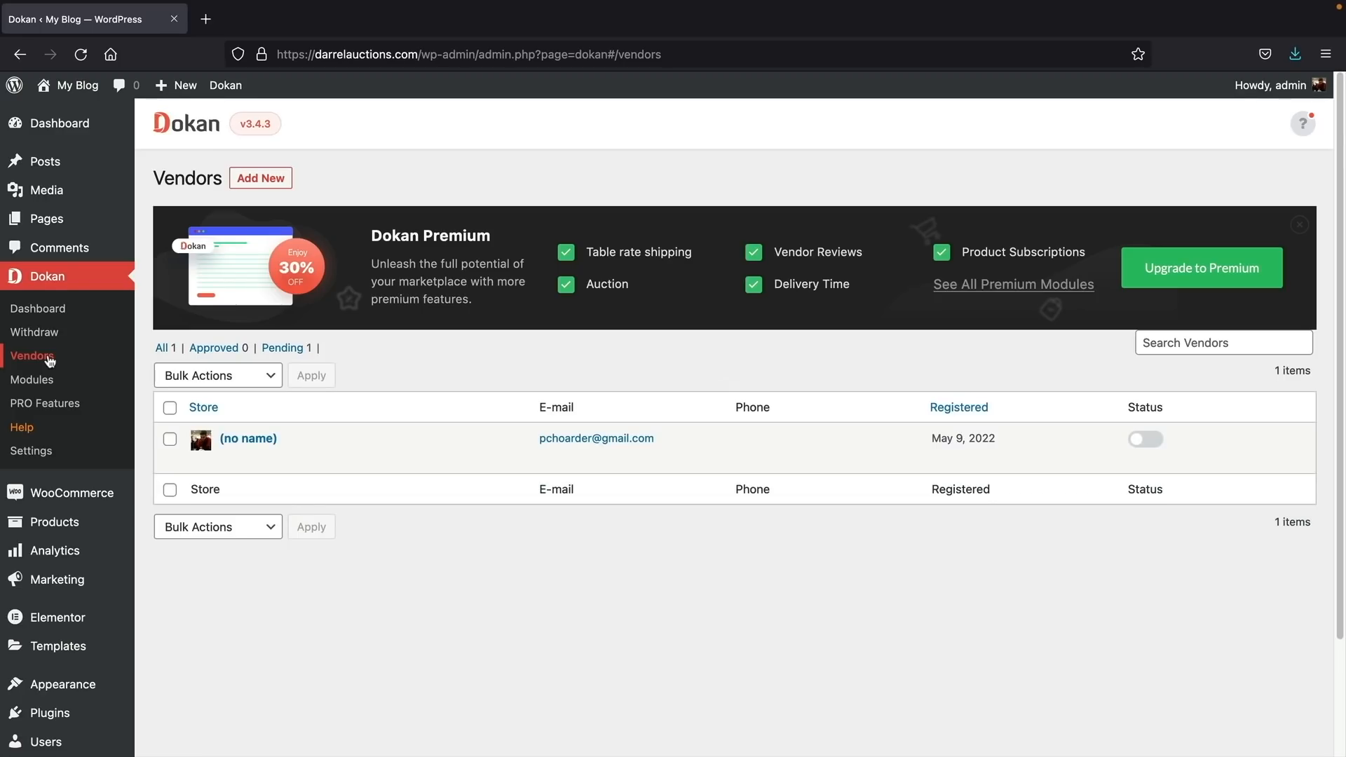
{"action": "left_click", "coordinate": [261, 183]}
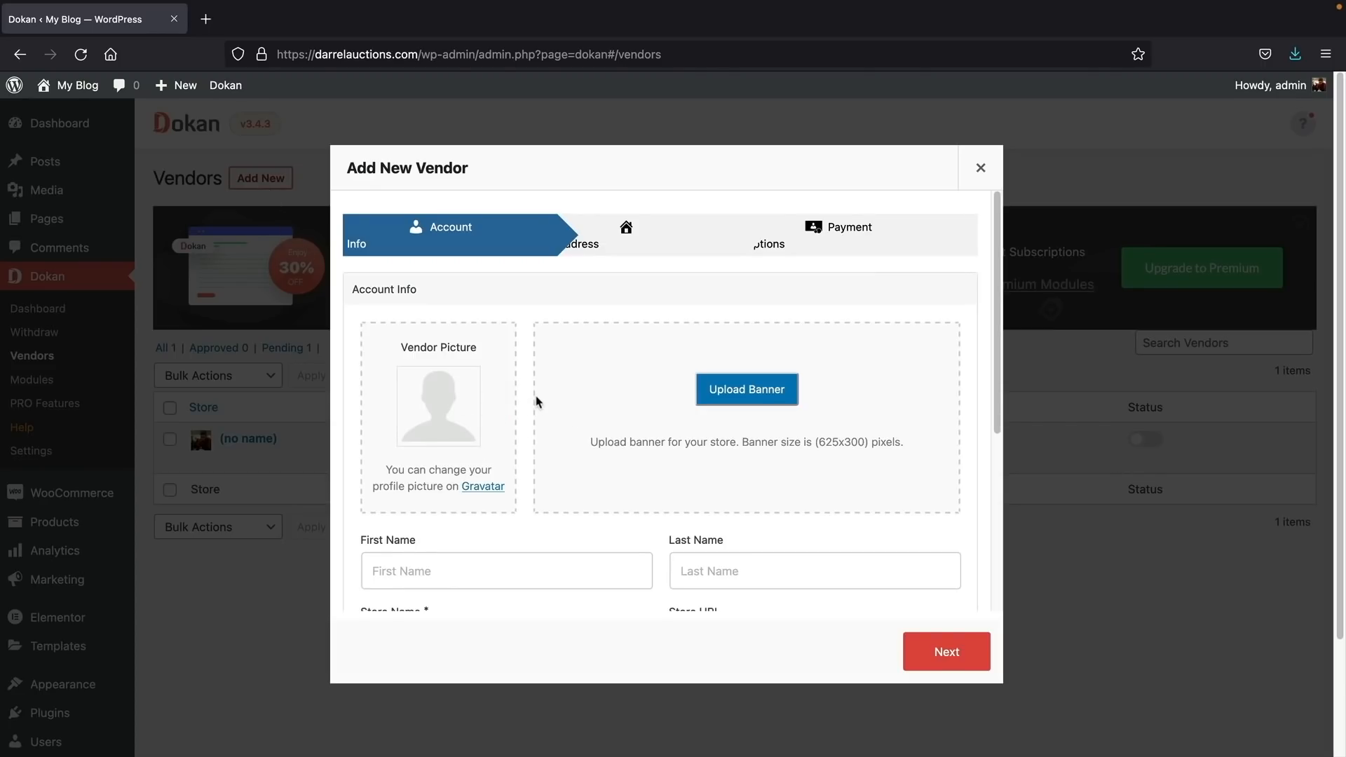
{"action": "scroll", "coordinate": [538, 452], "scroll_direction": "down", "scroll_amount": 1}
{"action": "scroll", "coordinate": [539, 452], "scroll_direction": "down", "scroll_amount": 1}
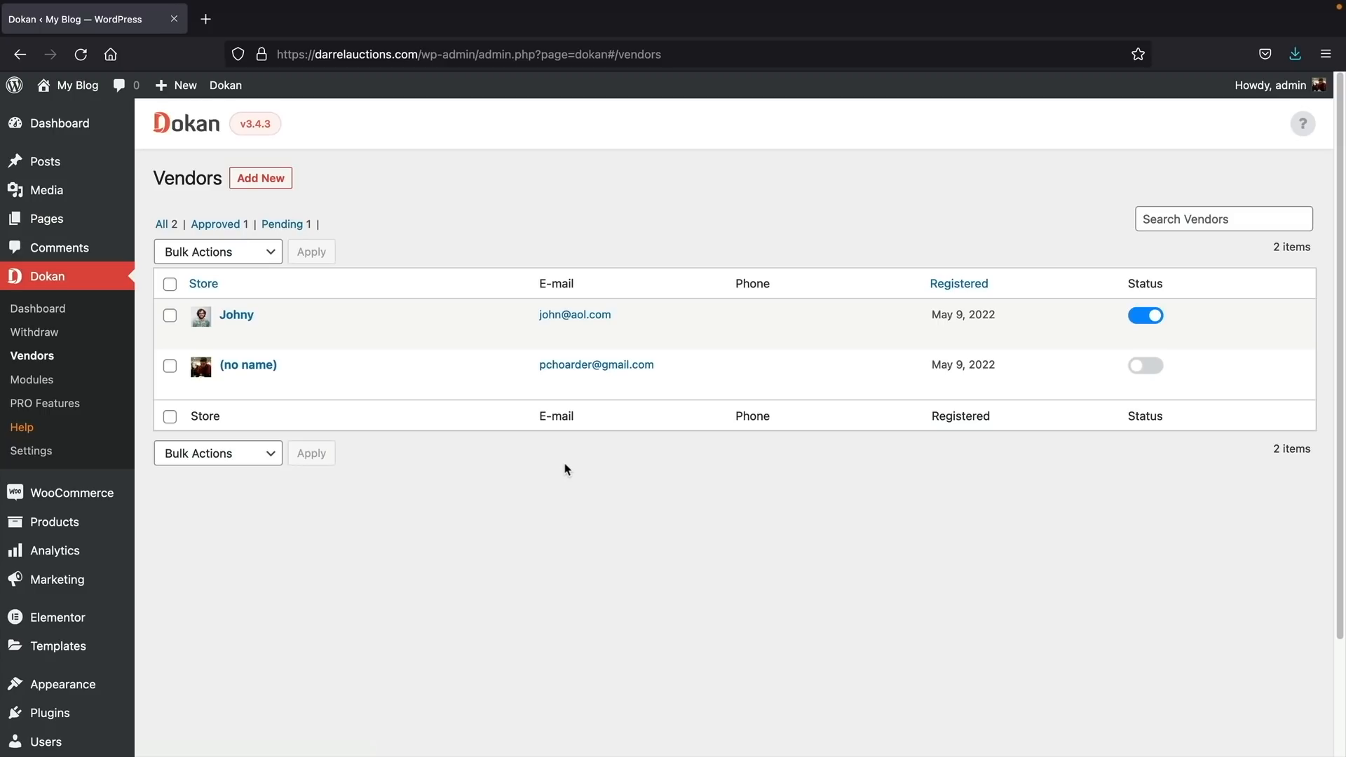
Browse the All Pages list of 16 pages, including Dashboard and My account
{"action": "mouse_move", "coordinate": [88, 223]}
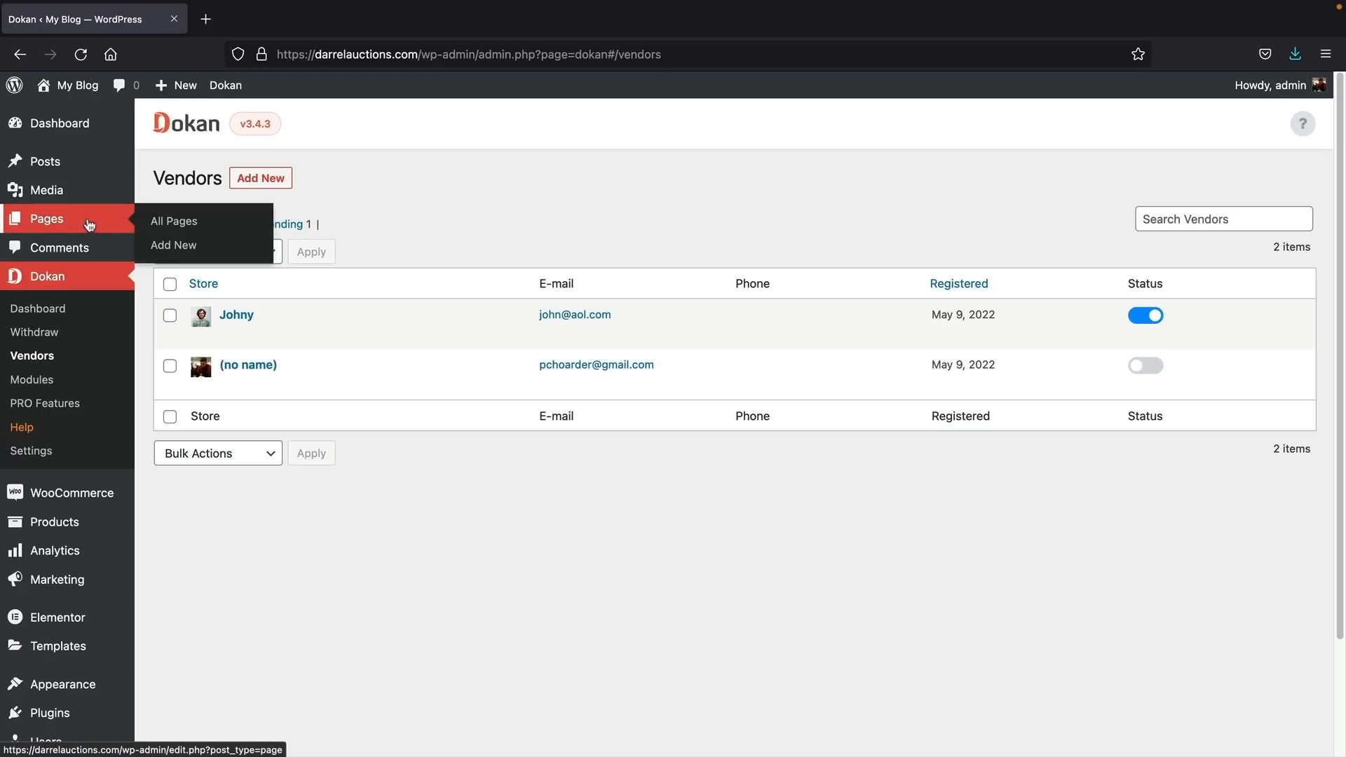
{"action": "left_click", "coordinate": [183, 224]}
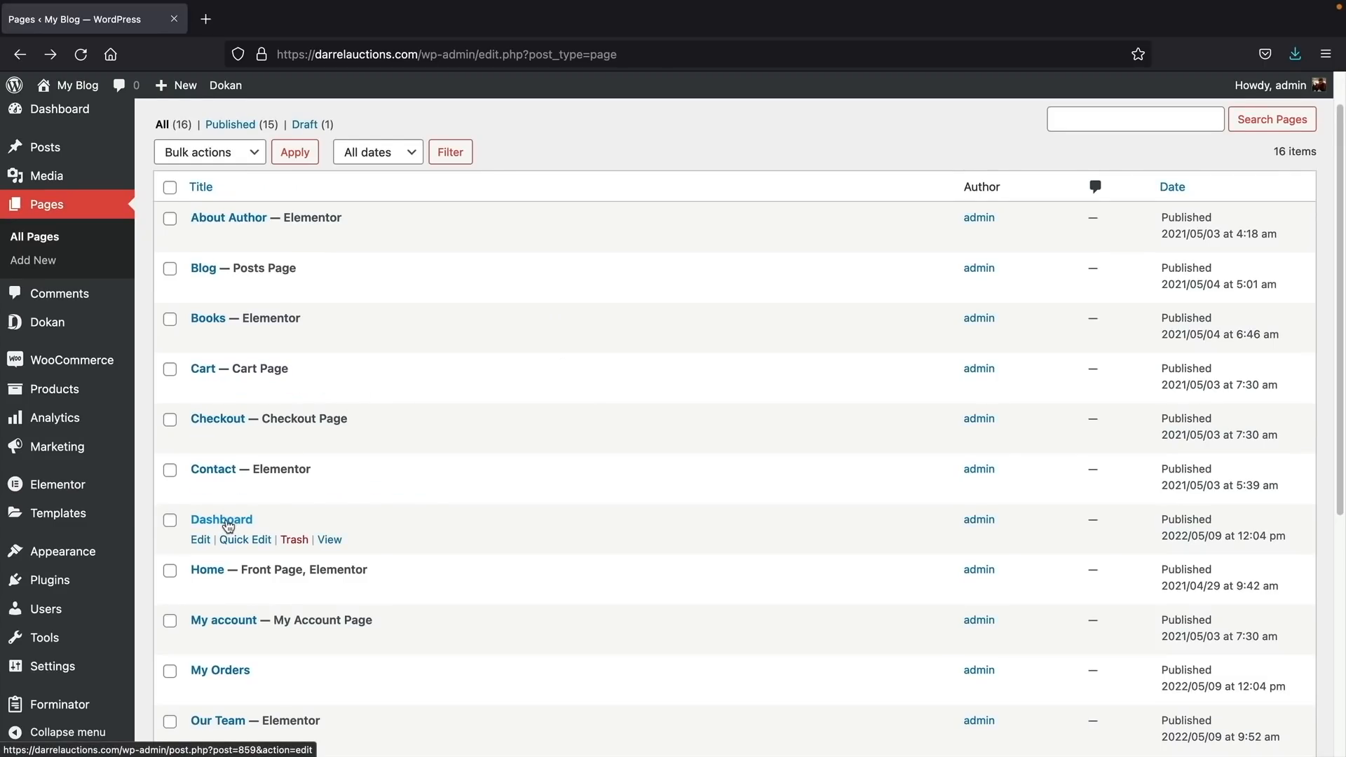
{"action": "scroll", "coordinate": [228, 525], "scroll_direction": "down", "scroll_amount": 2}
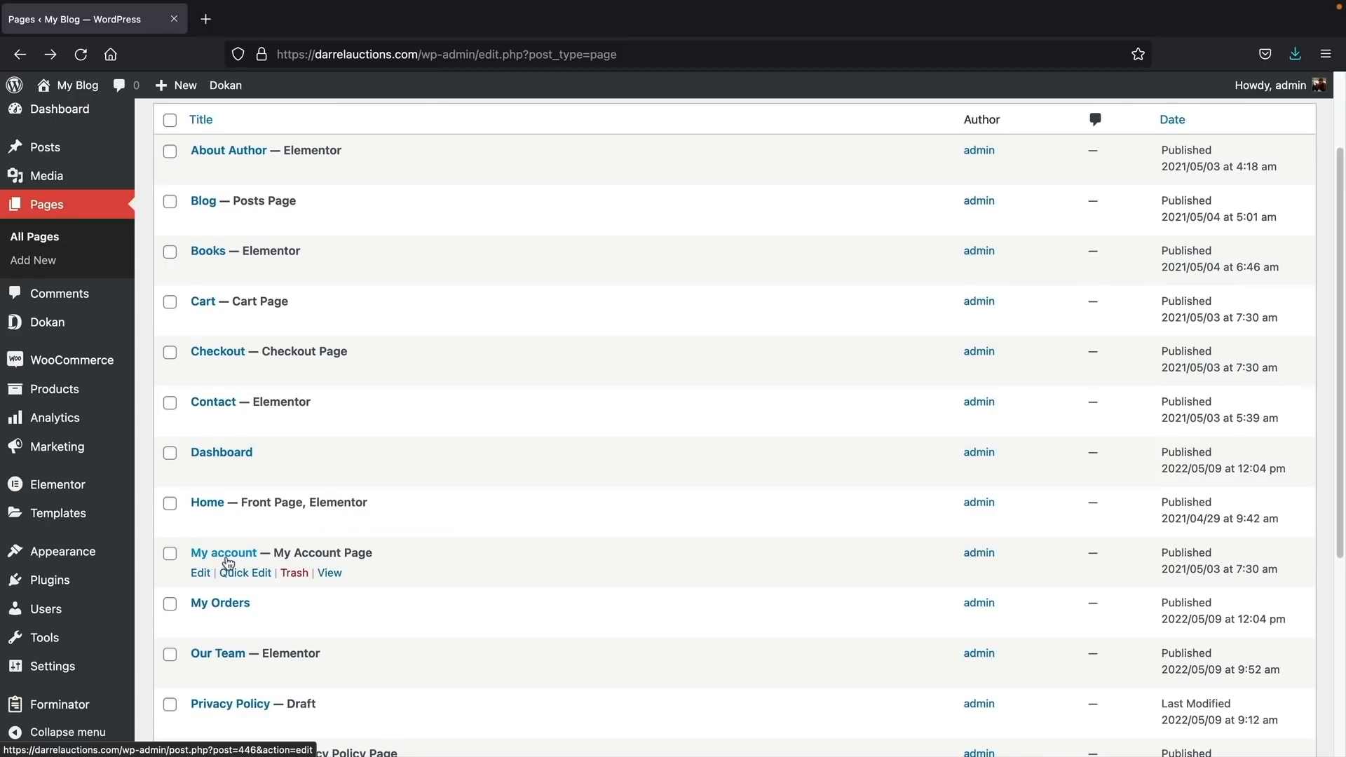
{"action": "scroll", "coordinate": [228, 562], "scroll_direction": "down", "scroll_amount": 1}
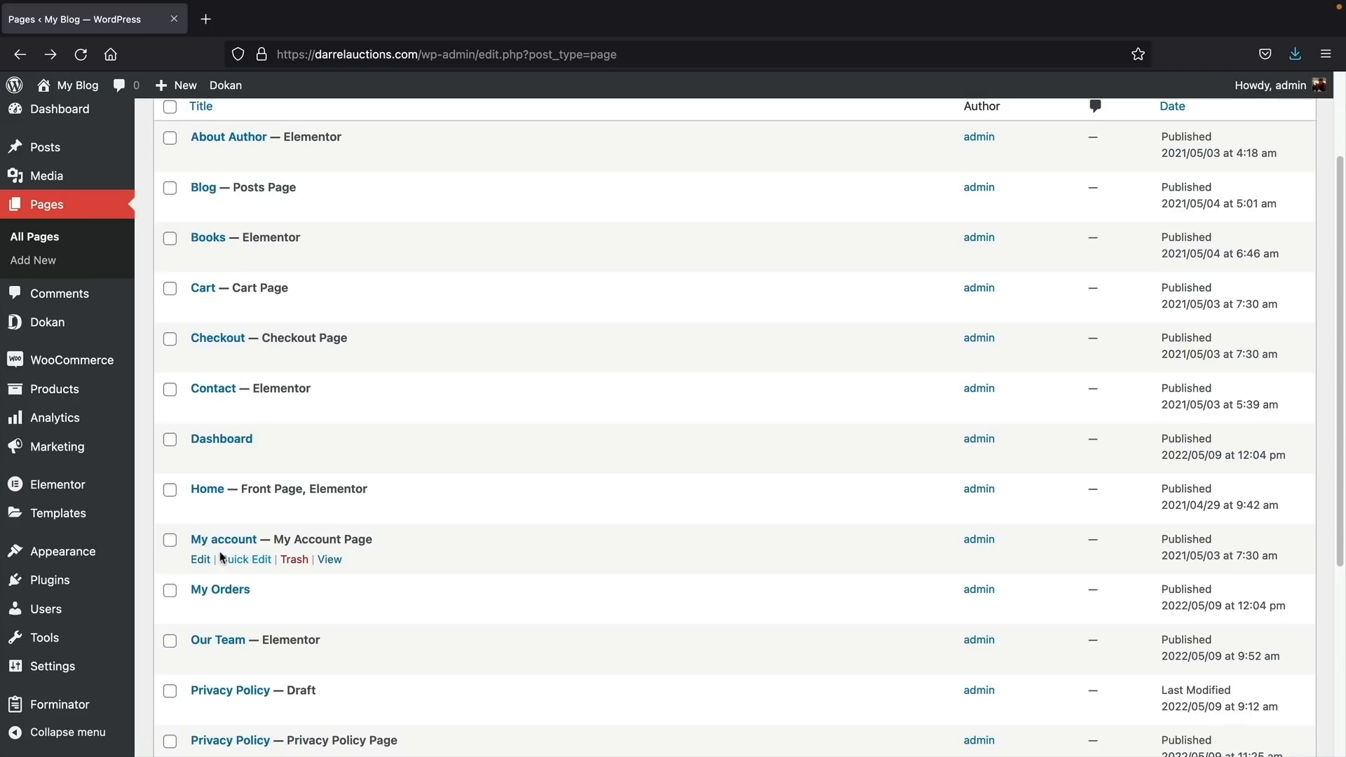
Add the Dashboard and My account pages to the Primary menu
{"action": "mouse_move", "coordinate": [63, 555]}
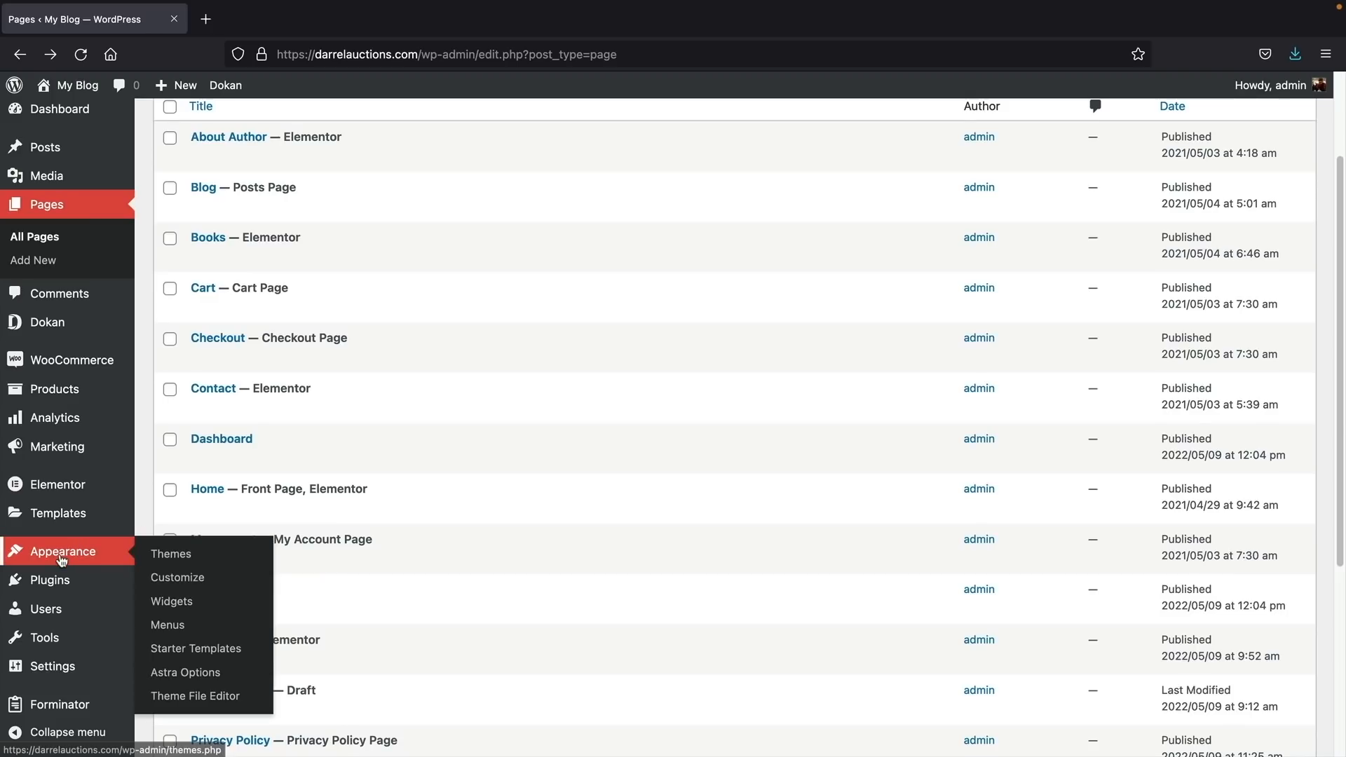
{"action": "left_click", "coordinate": [186, 630]}
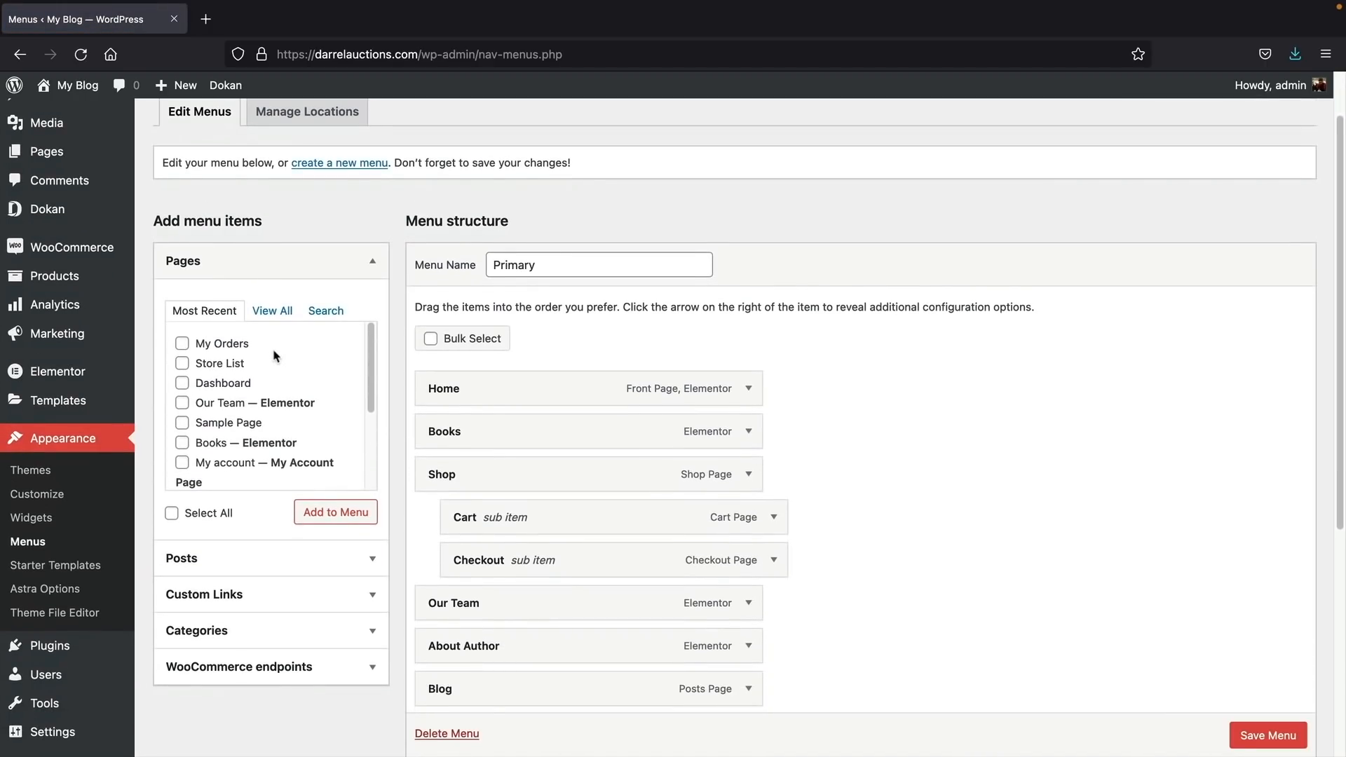
{"action": "left_click", "coordinate": [272, 311]}
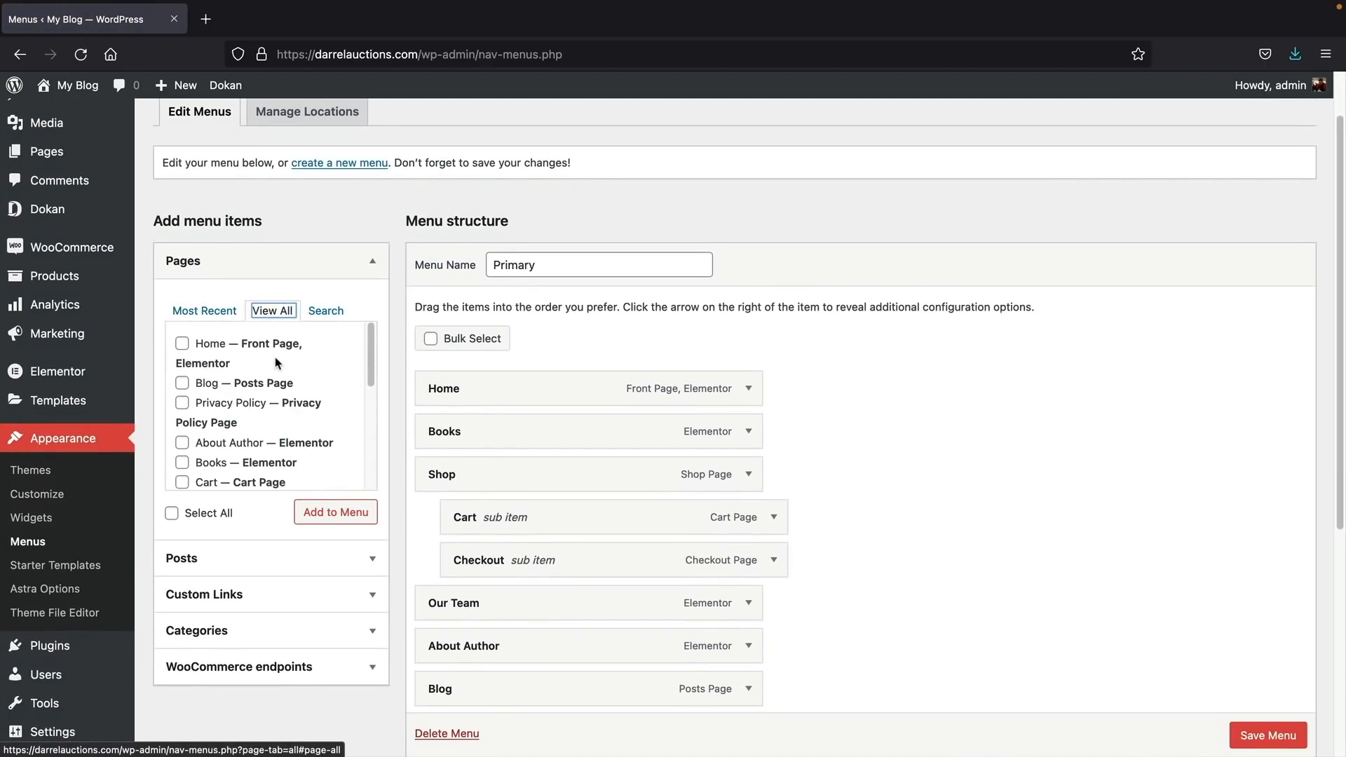
{"action": "scroll", "coordinate": [276, 363], "scroll_direction": "down", "scroll_amount": 1}
{"action": "scroll", "coordinate": [276, 362], "scroll_direction": "down", "scroll_amount": 3}
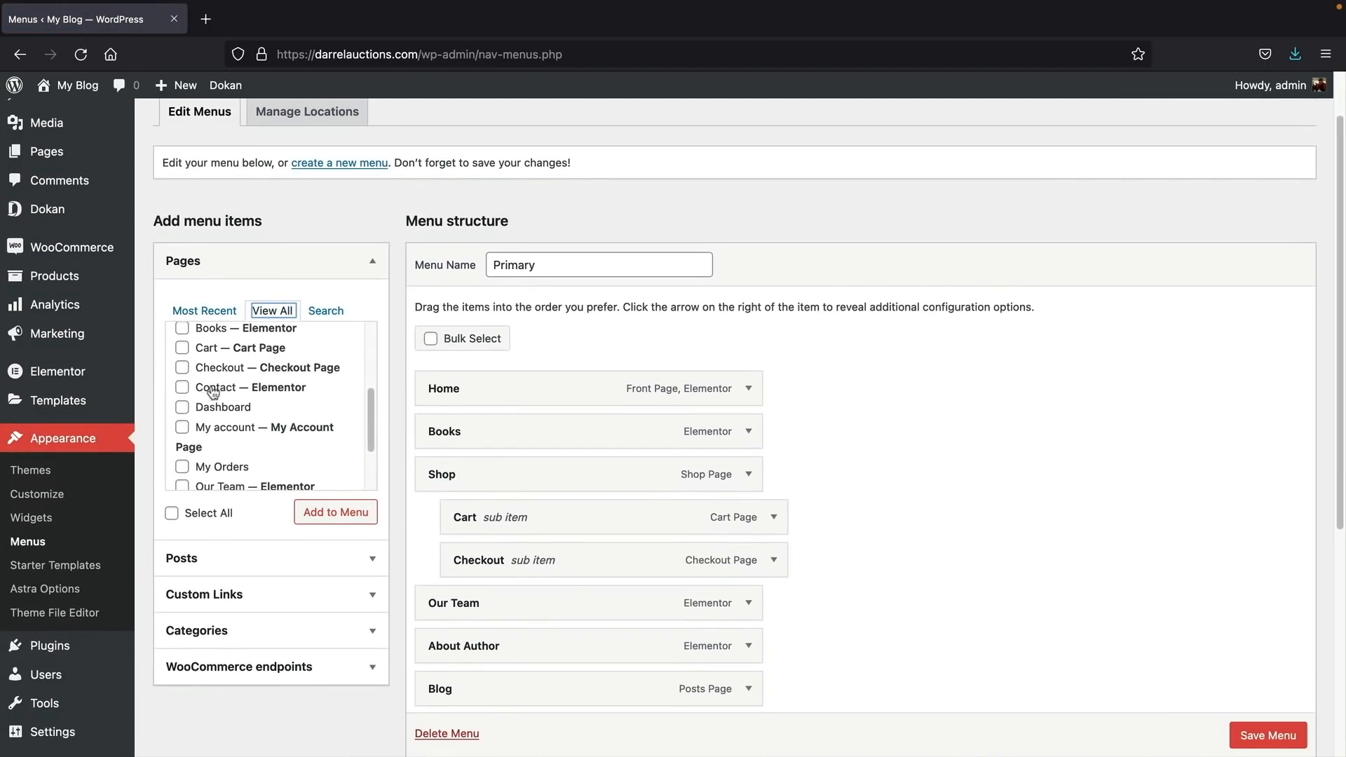
{"action": "left_click", "coordinate": [182, 407]}
{"action": "scroll", "coordinate": [183, 414], "scroll_direction": "down", "scroll_amount": 3}
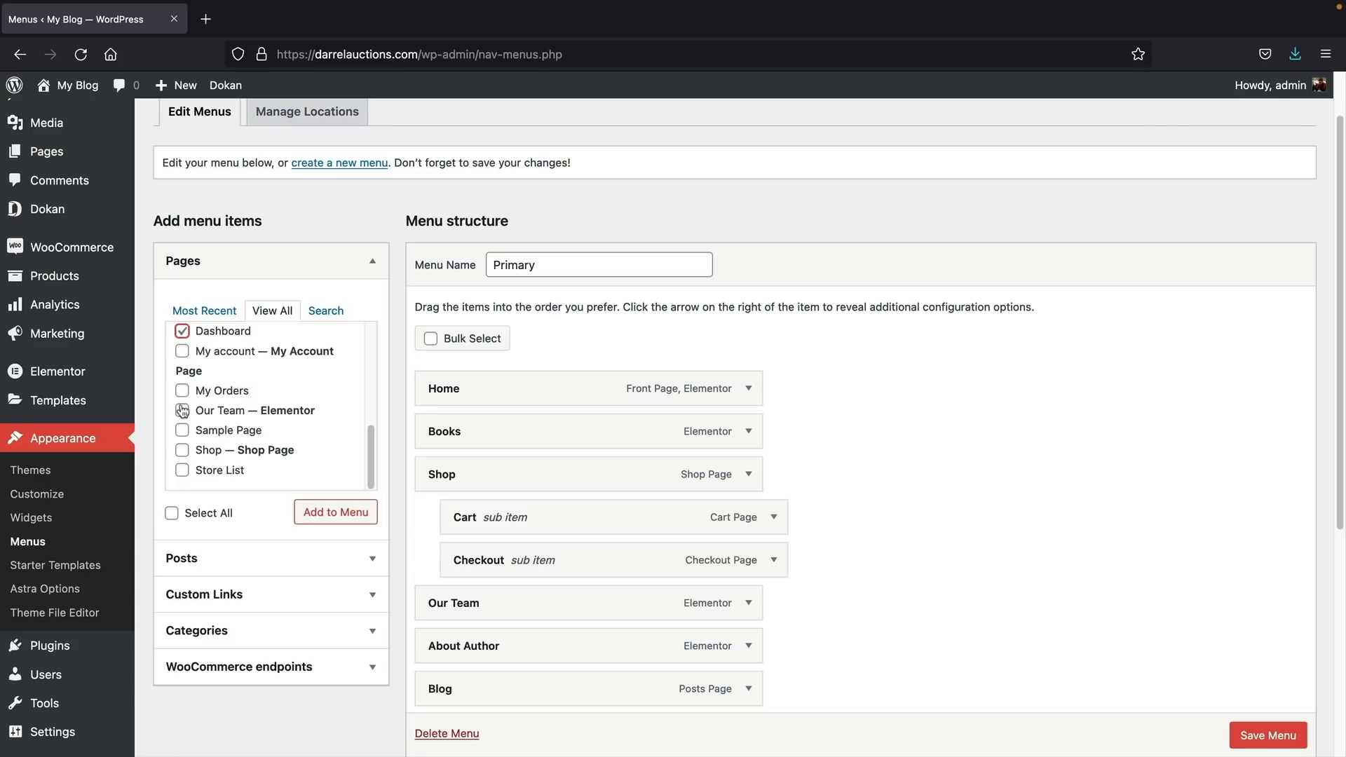
{"action": "scroll", "coordinate": [182, 418], "scroll_direction": "up", "scroll_amount": 4}
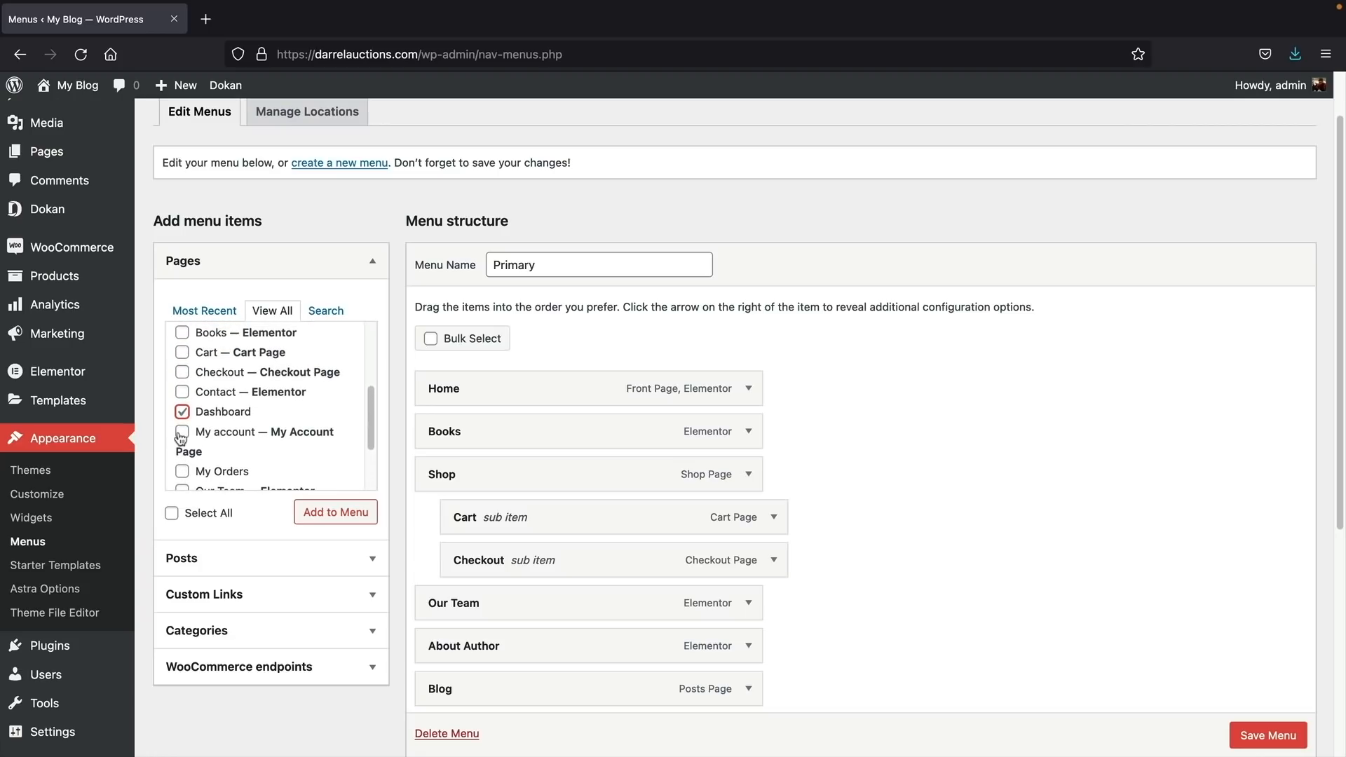
{"action": "scroll", "coordinate": [182, 435], "scroll_direction": "up", "scroll_amount": 4}
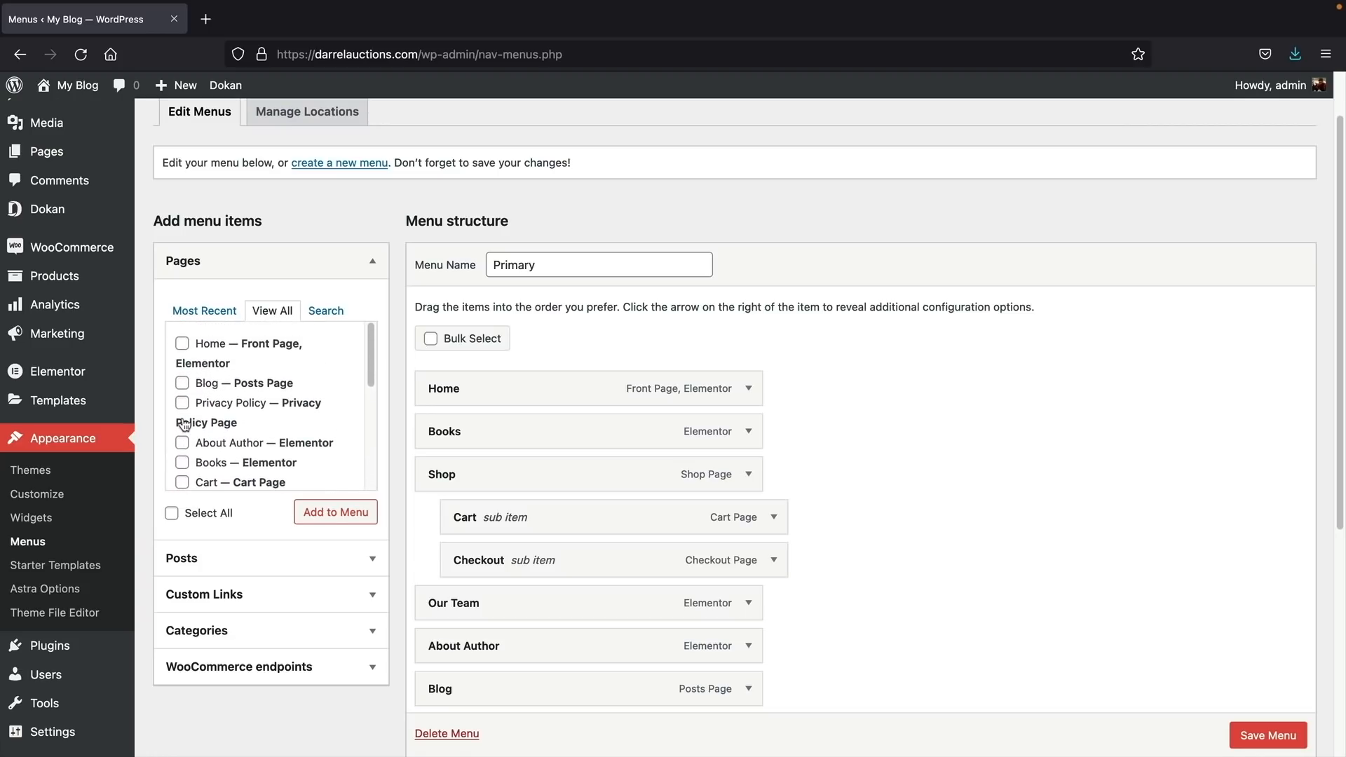
{"action": "scroll", "coordinate": [183, 424], "scroll_direction": "down", "scroll_amount": 5}
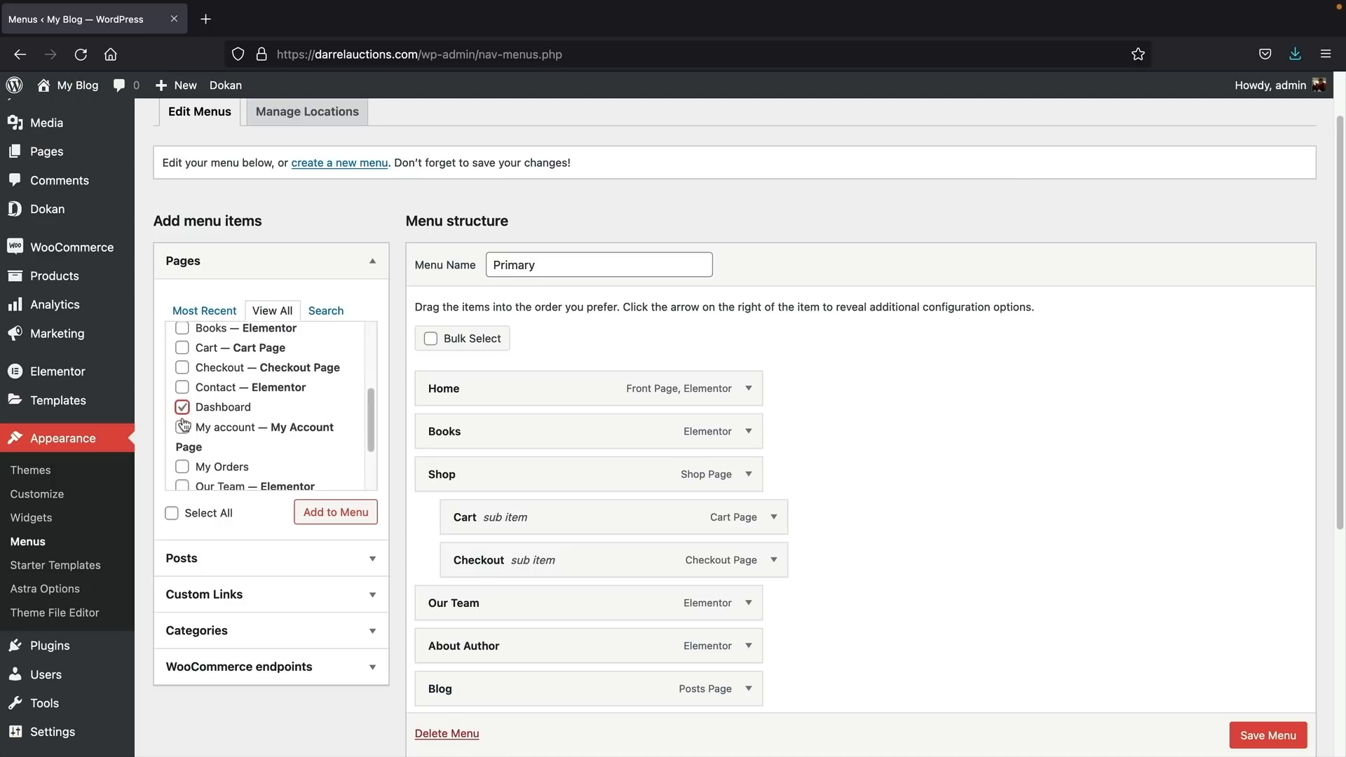
{"action": "left_click", "coordinate": [182, 428]}
{"action": "left_click", "coordinate": [339, 511]}
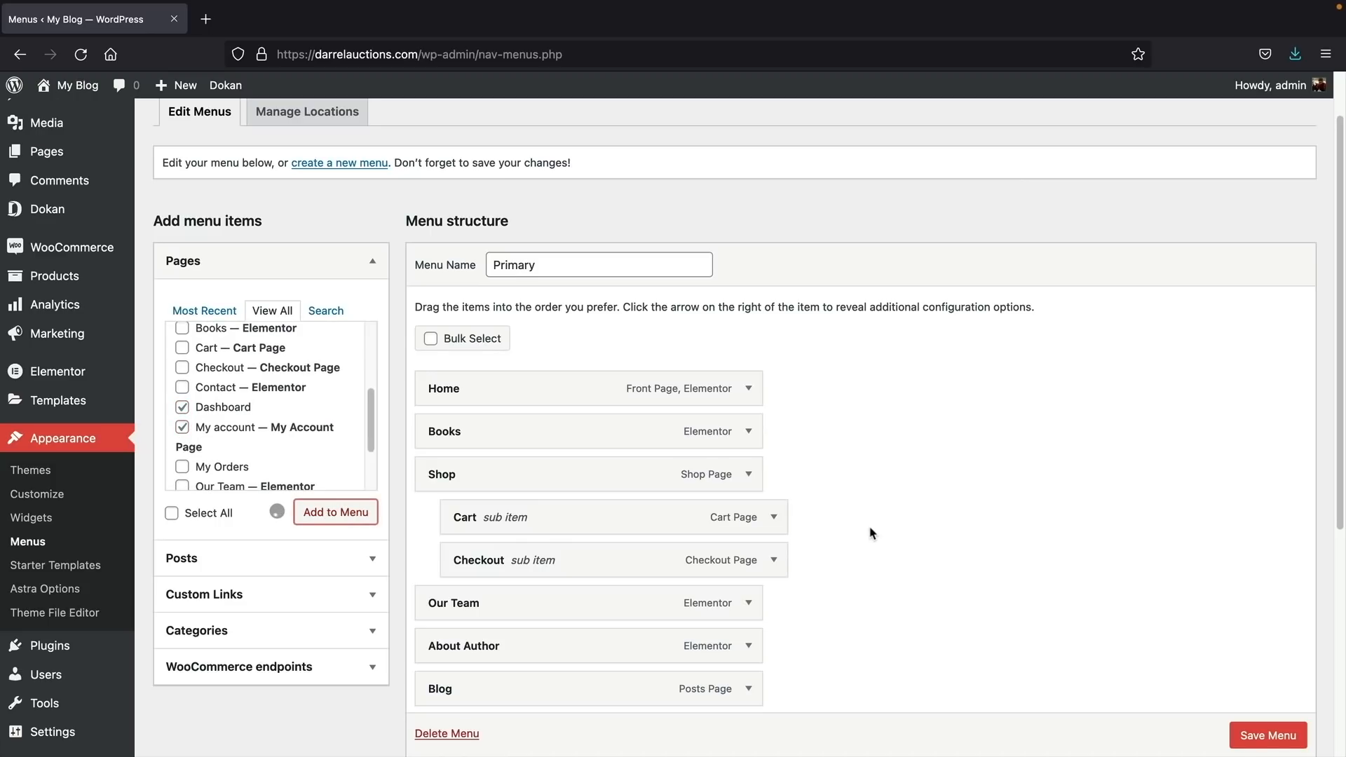
Nest Dashboard as a sub-item under My account and save the Primary menu
{"action": "scroll", "coordinate": [901, 529], "scroll_direction": "down", "scroll_amount": 5}
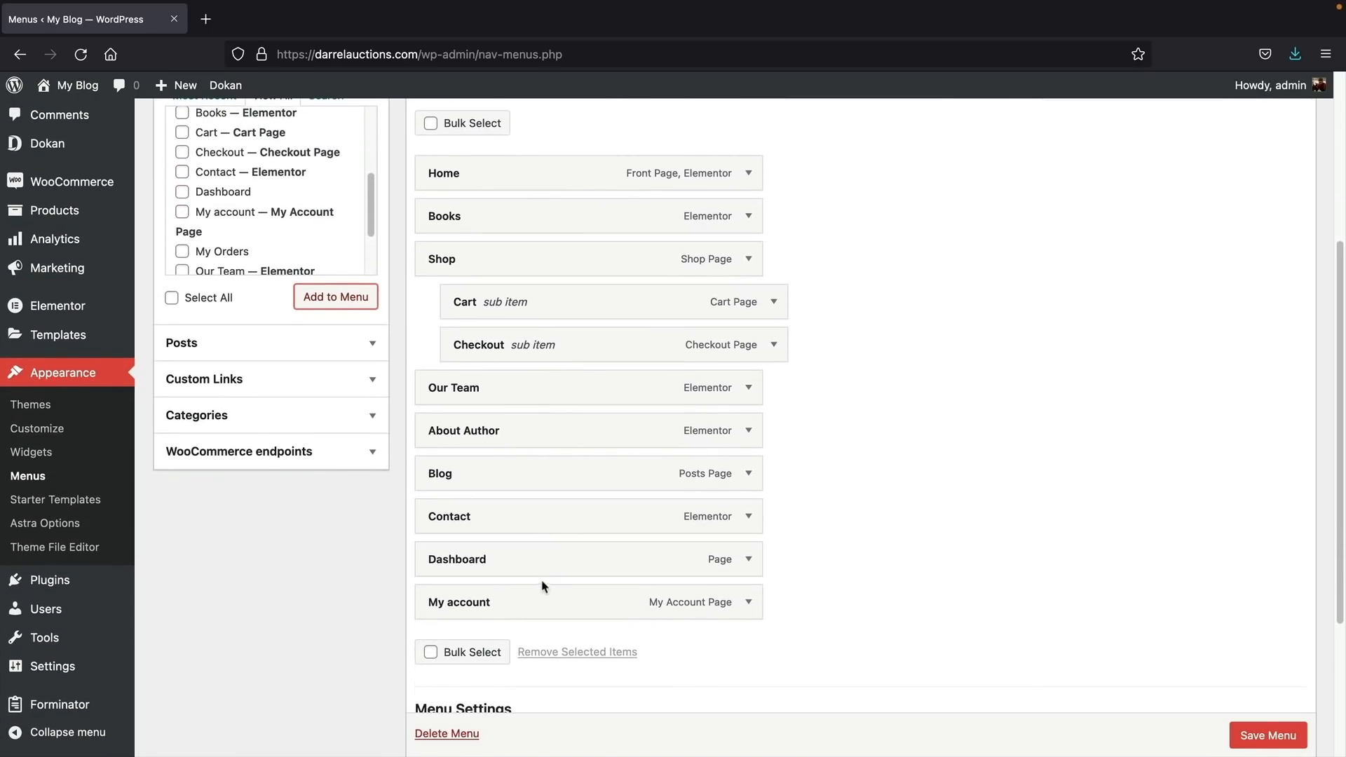
{"action": "left_click_drag", "start_coordinate": [517, 560], "coordinate": [573, 612]}
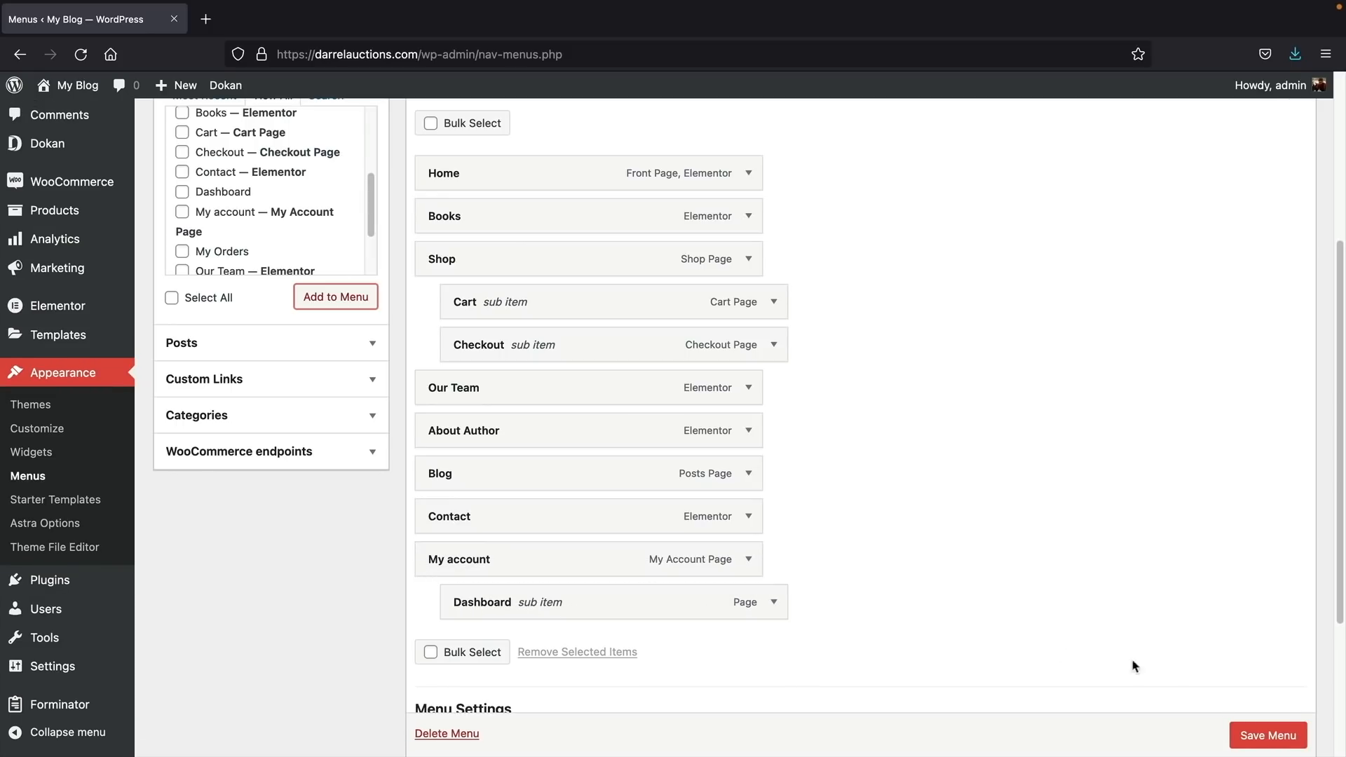
{"action": "scroll", "coordinate": [1283, 738], "scroll_direction": "down", "scroll_amount": 1}
{"action": "left_click", "coordinate": [1277, 741]}
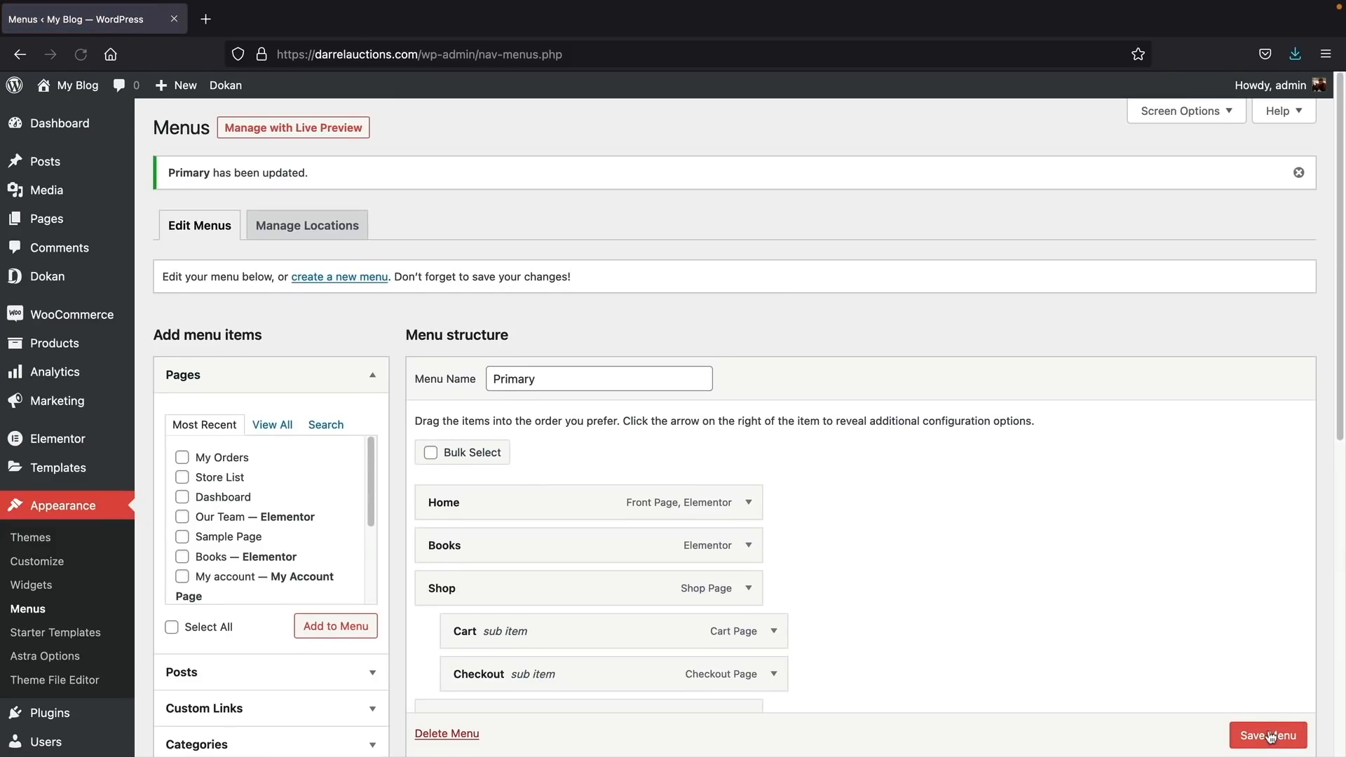
Visit the live site and open My account › Dashboard, which says selling isn't enabled
{"action": "mouse_move", "coordinate": [79, 87]}
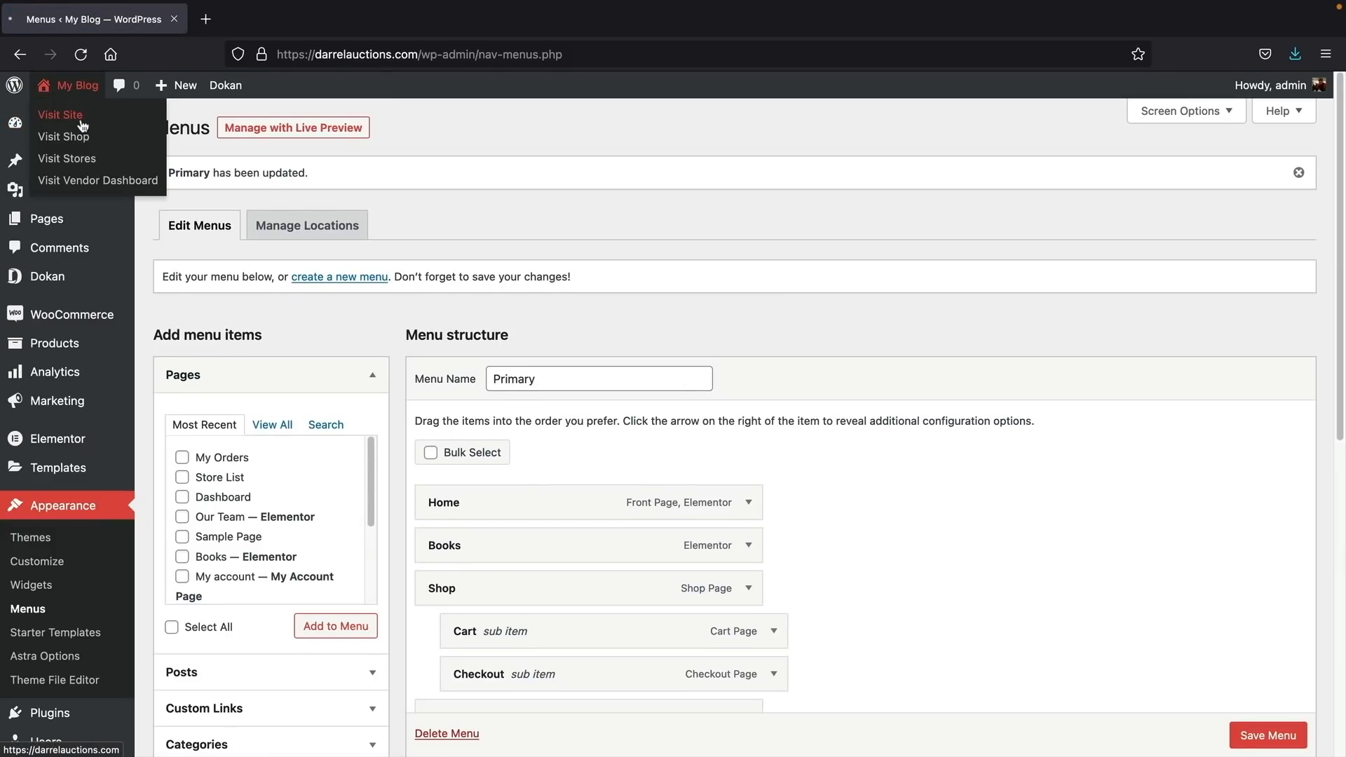
{"action": "left_click", "coordinate": [82, 123]}
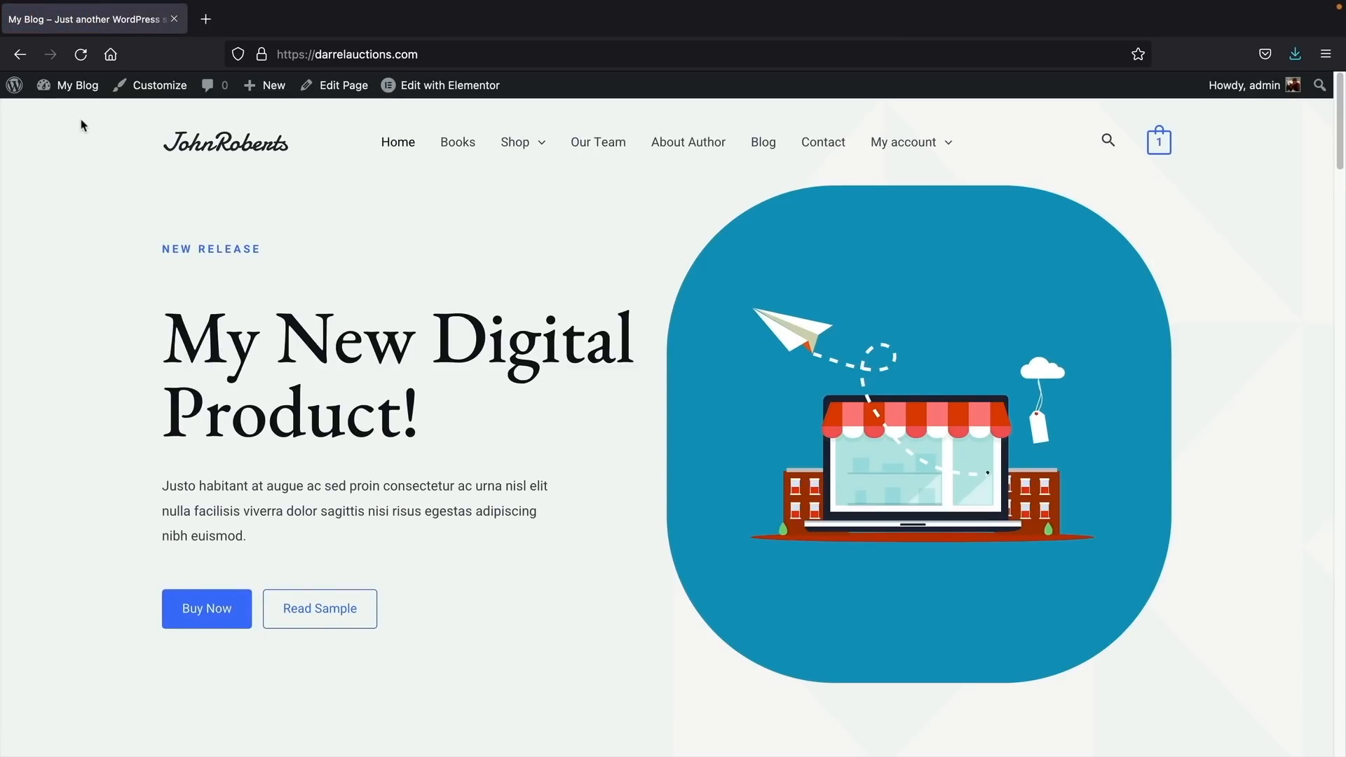
{"action": "mouse_move", "coordinate": [877, 142]}
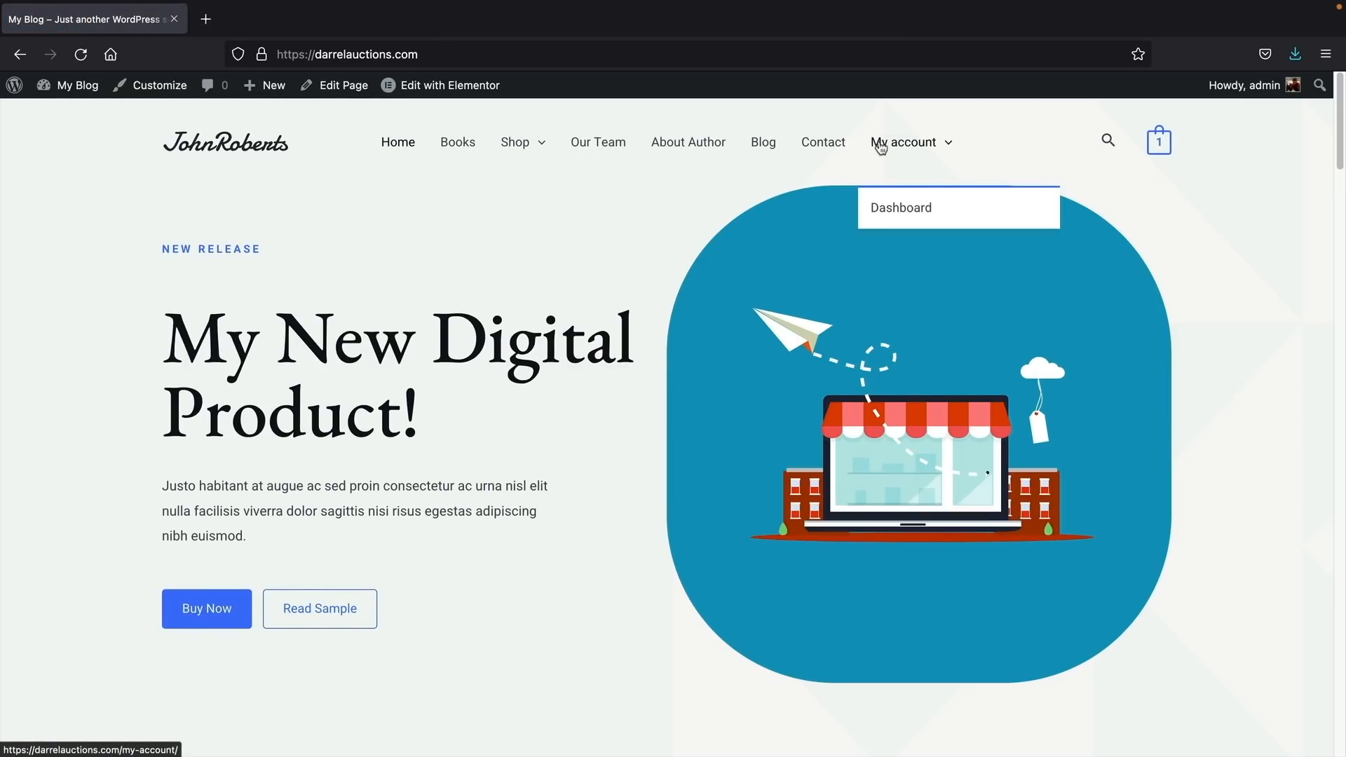
{"action": "left_click", "coordinate": [899, 215]}
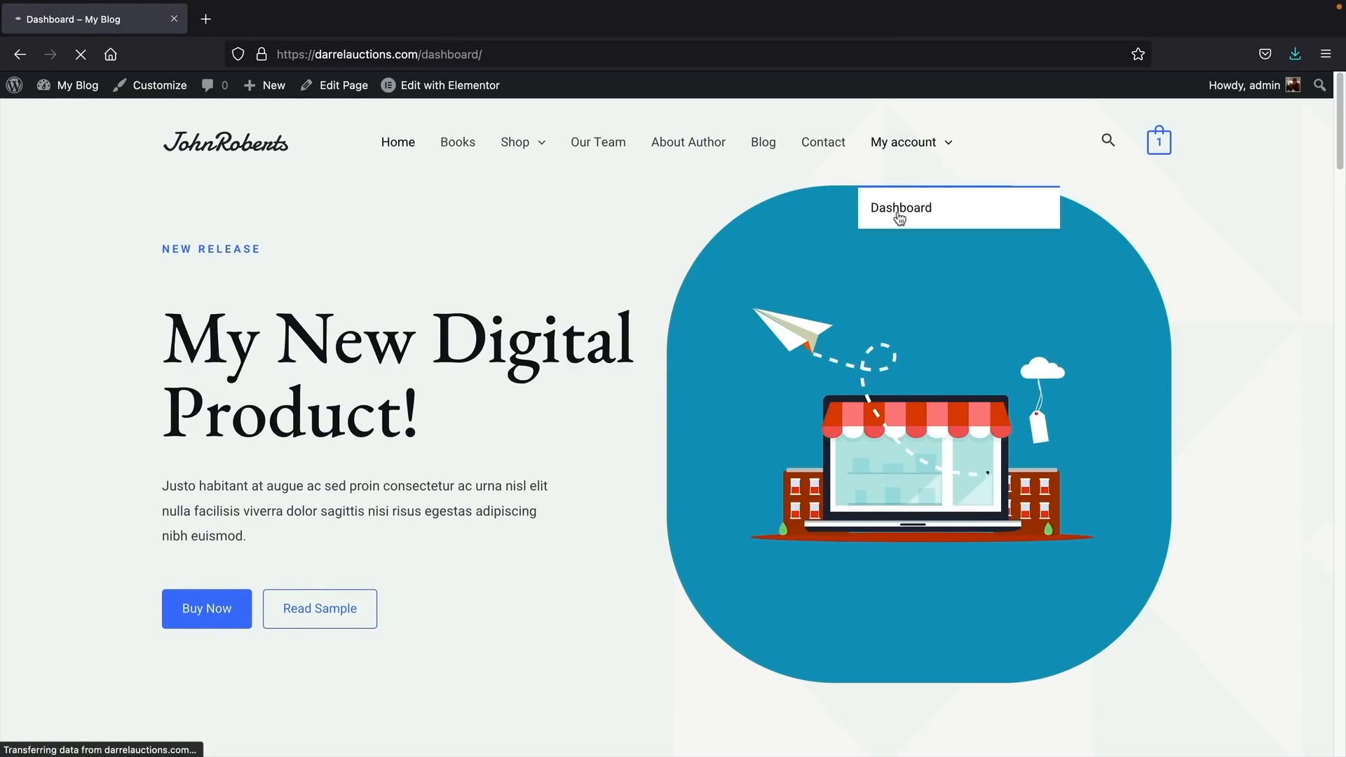
{"action": "scroll", "coordinate": [752, 265], "scroll_direction": "down", "scroll_amount": 3}
{"action": "scroll", "coordinate": [751, 265], "scroll_direction": "down", "scroll_amount": 2}
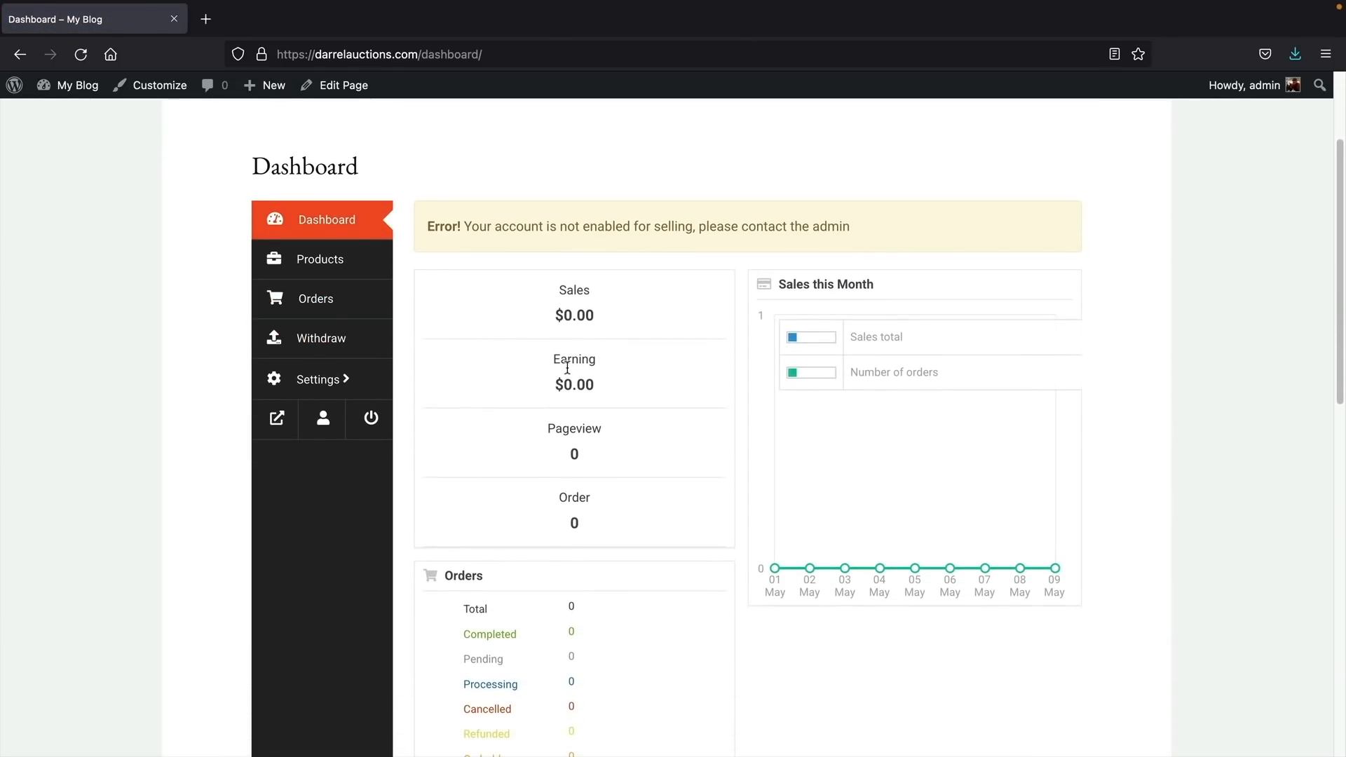
{"action": "scroll", "coordinate": [567, 368], "scroll_direction": "up", "scroll_amount": 5}
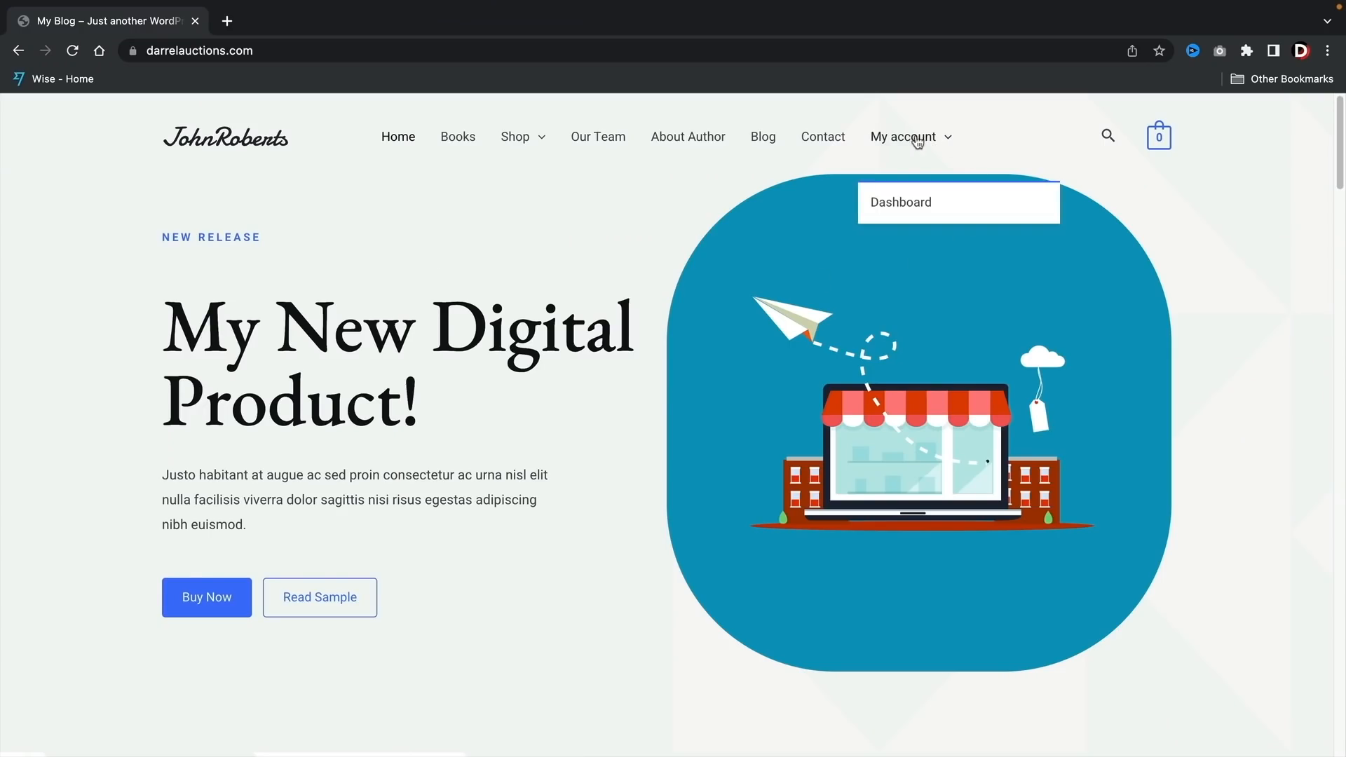
Log in to the store's My account page with the saved vendor credentials
{"action": "left_click", "coordinate": [916, 140]}
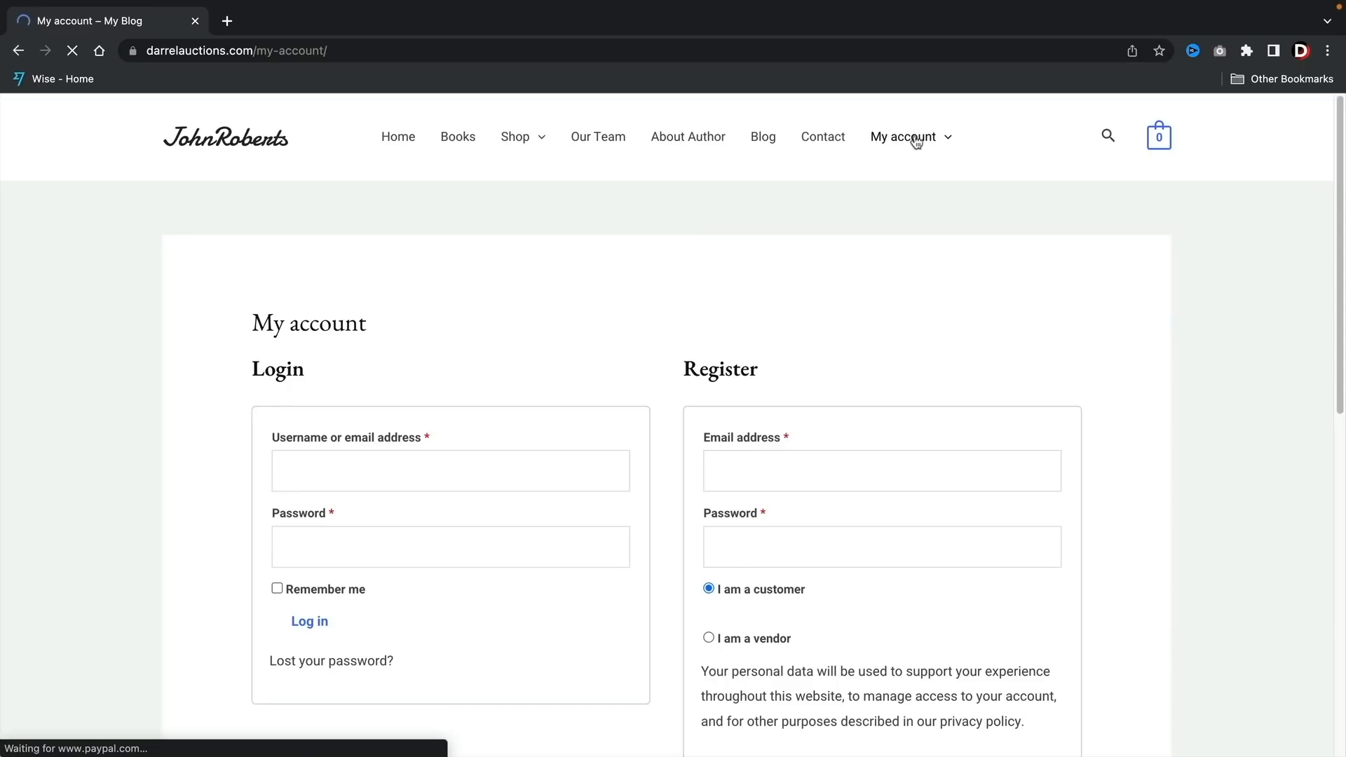
{"action": "scroll", "coordinate": [749, 251], "scroll_direction": "down", "scroll_amount": 3}
{"action": "left_click", "coordinate": [759, 324]}
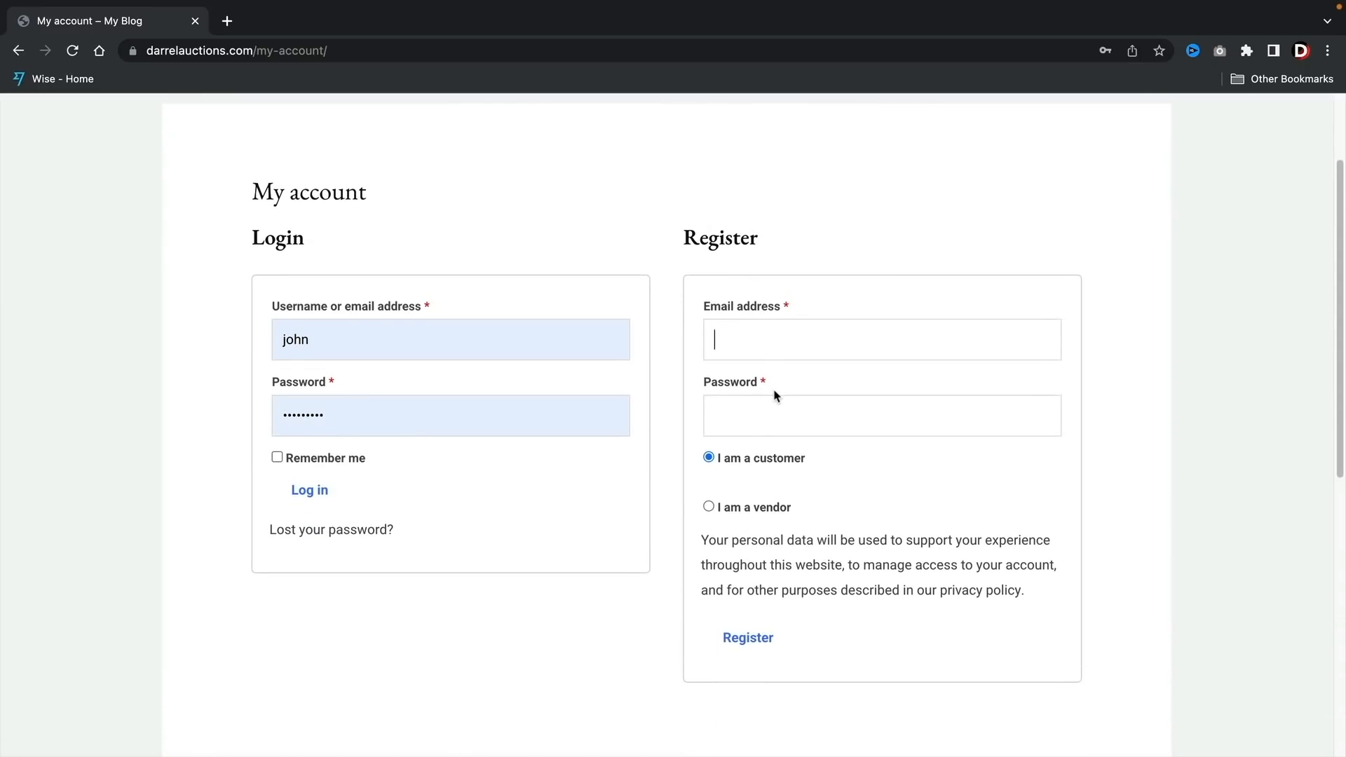
{"action": "scroll", "coordinate": [775, 396], "scroll_direction": "down", "scroll_amount": 2}
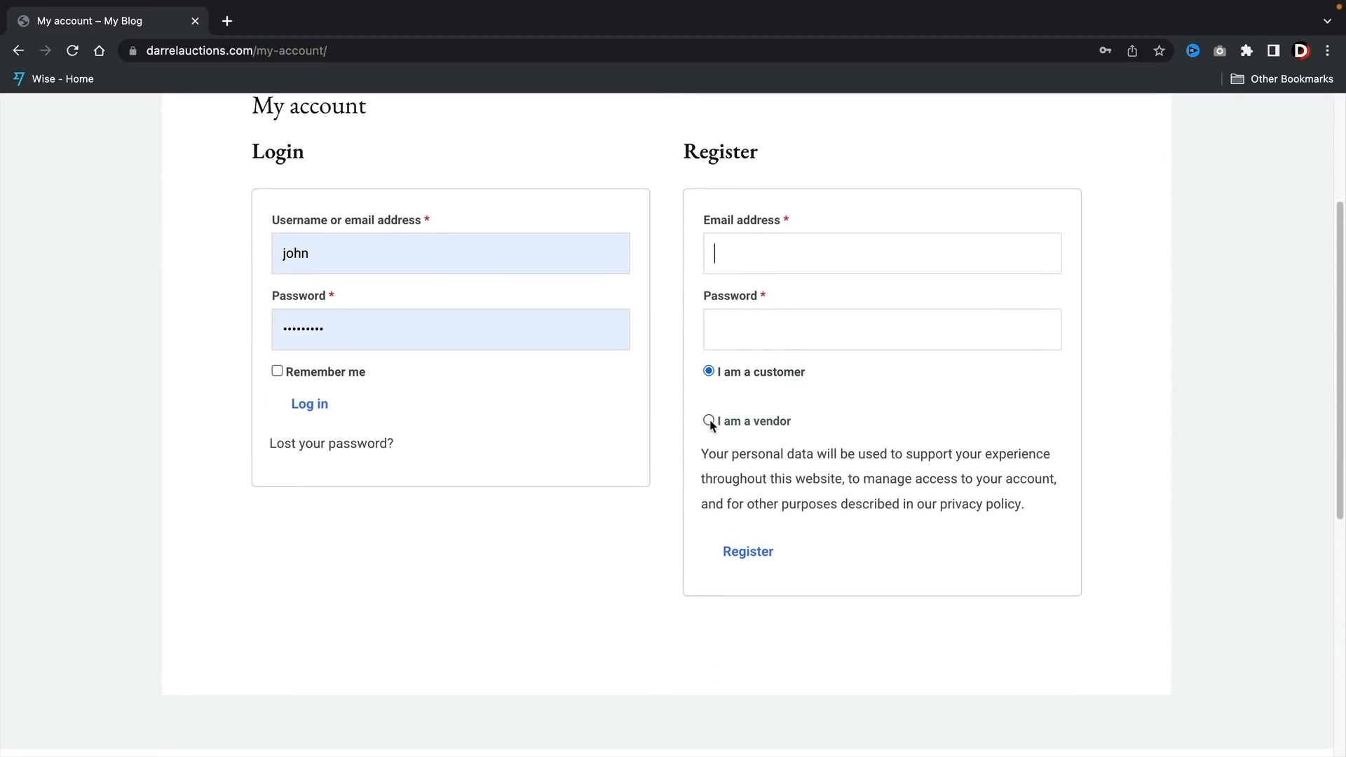
{"action": "scroll", "coordinate": [721, 434], "scroll_direction": "up", "scroll_amount": 5}
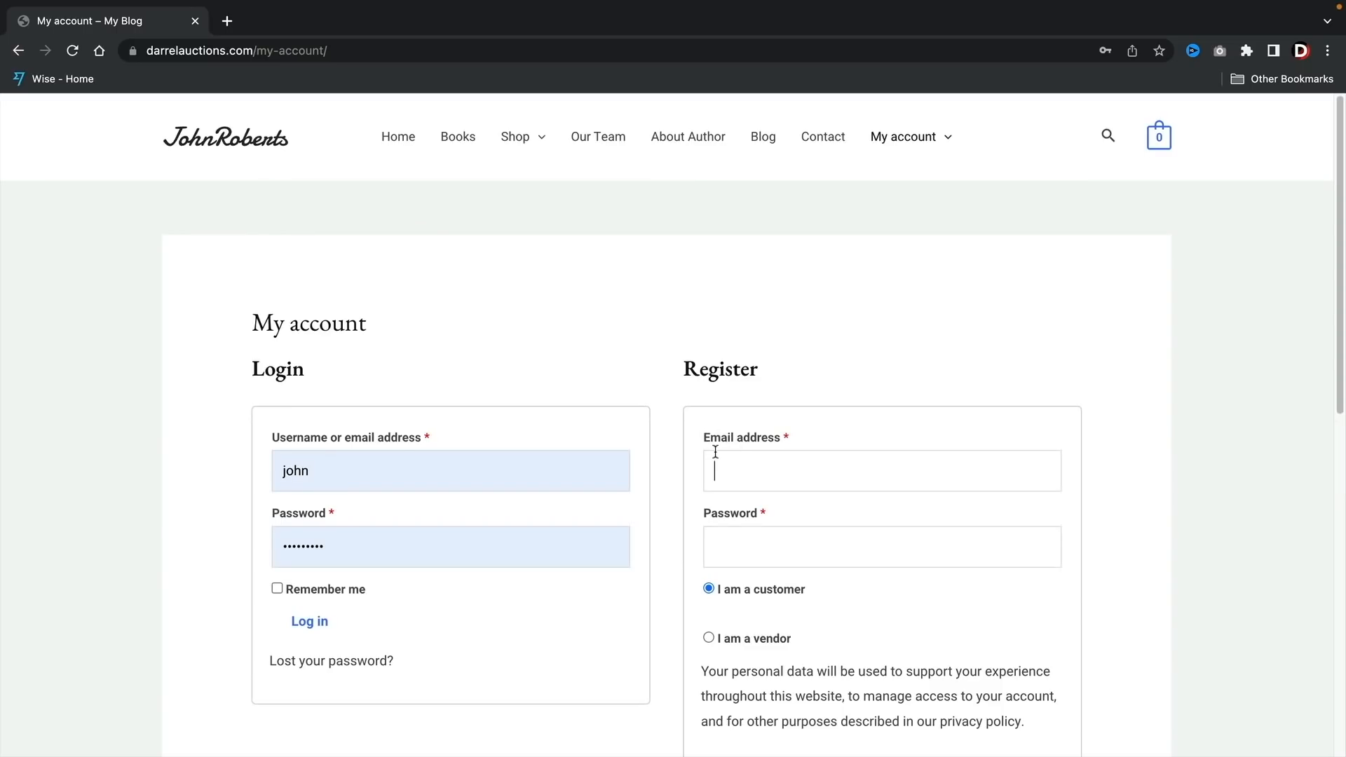
{"action": "scroll", "coordinate": [529, 468], "scroll_direction": "down", "scroll_amount": 5}
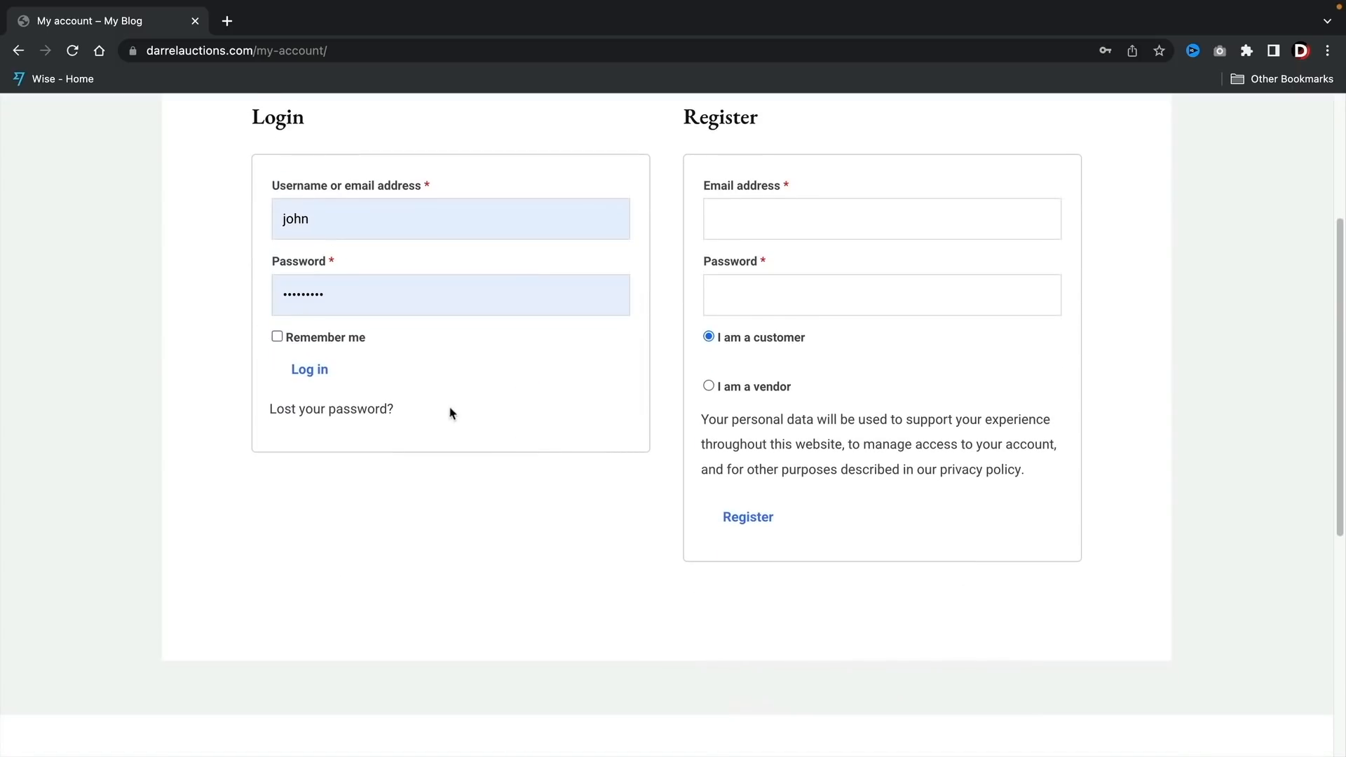
{"action": "left_click", "coordinate": [310, 373]}
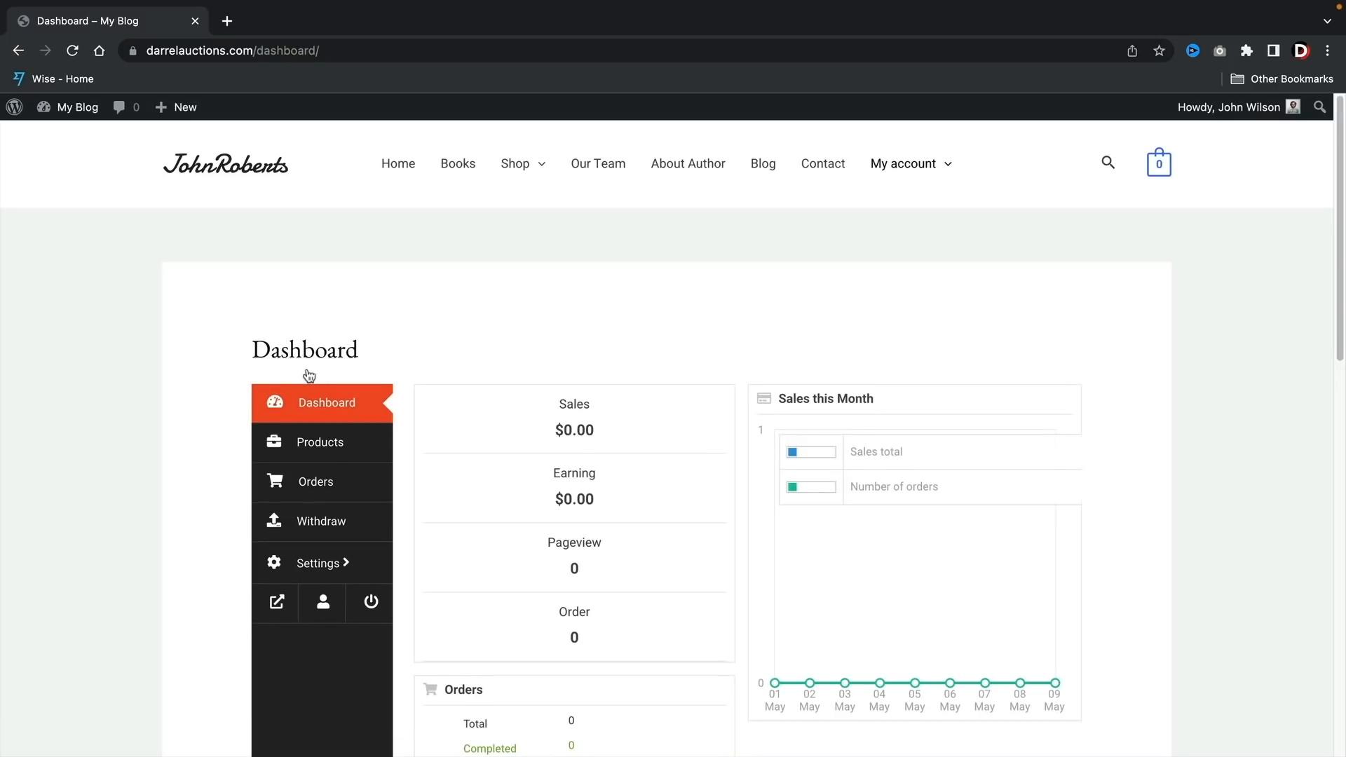
Create a $100.00 Vendor product from the vendor dashboard's Products page, leaving it Pending Review
{"action": "scroll", "coordinate": [370, 414], "scroll_direction": "down", "scroll_amount": 3}
{"action": "scroll", "coordinate": [488, 426], "scroll_direction": "up", "scroll_amount": 1}
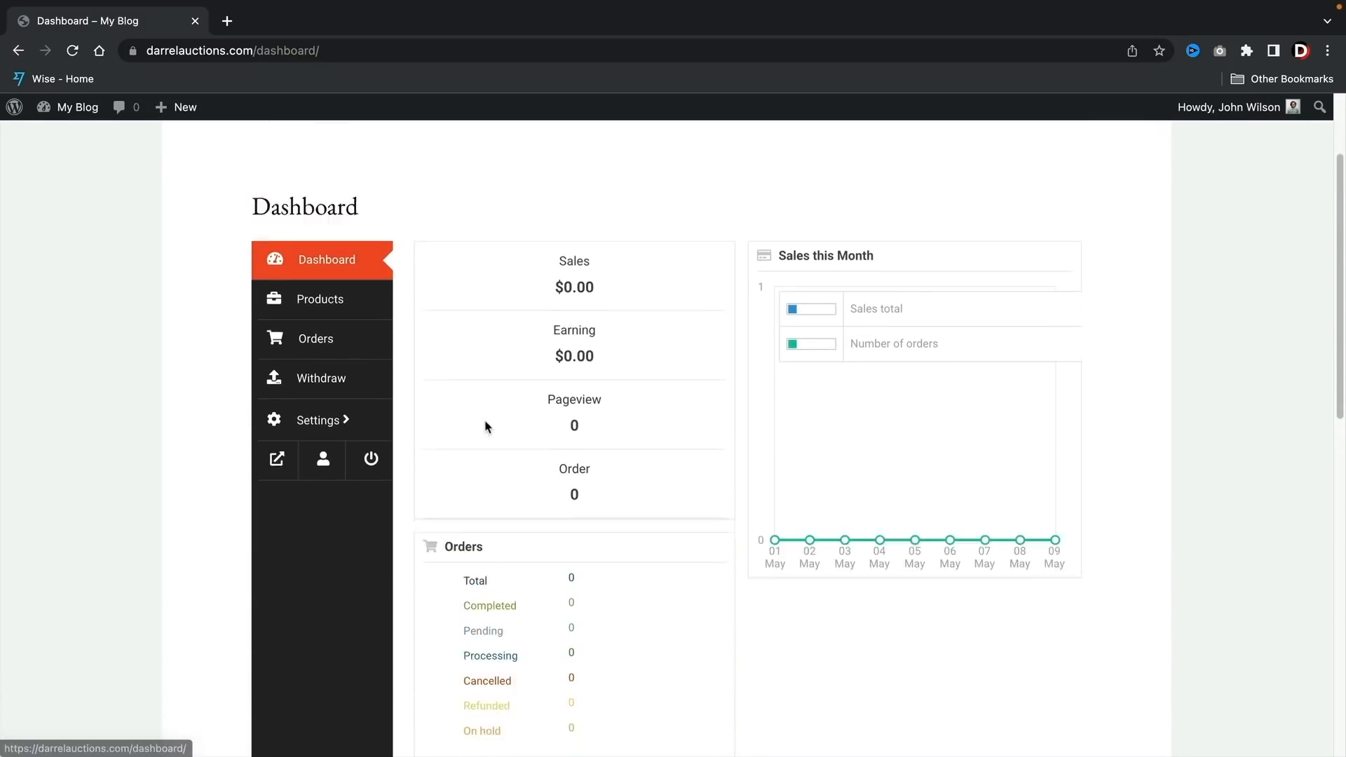
{"action": "scroll", "coordinate": [488, 427], "scroll_direction": "up", "scroll_amount": 1}
{"action": "scroll", "coordinate": [465, 421], "scroll_direction": "down", "scroll_amount": 2}
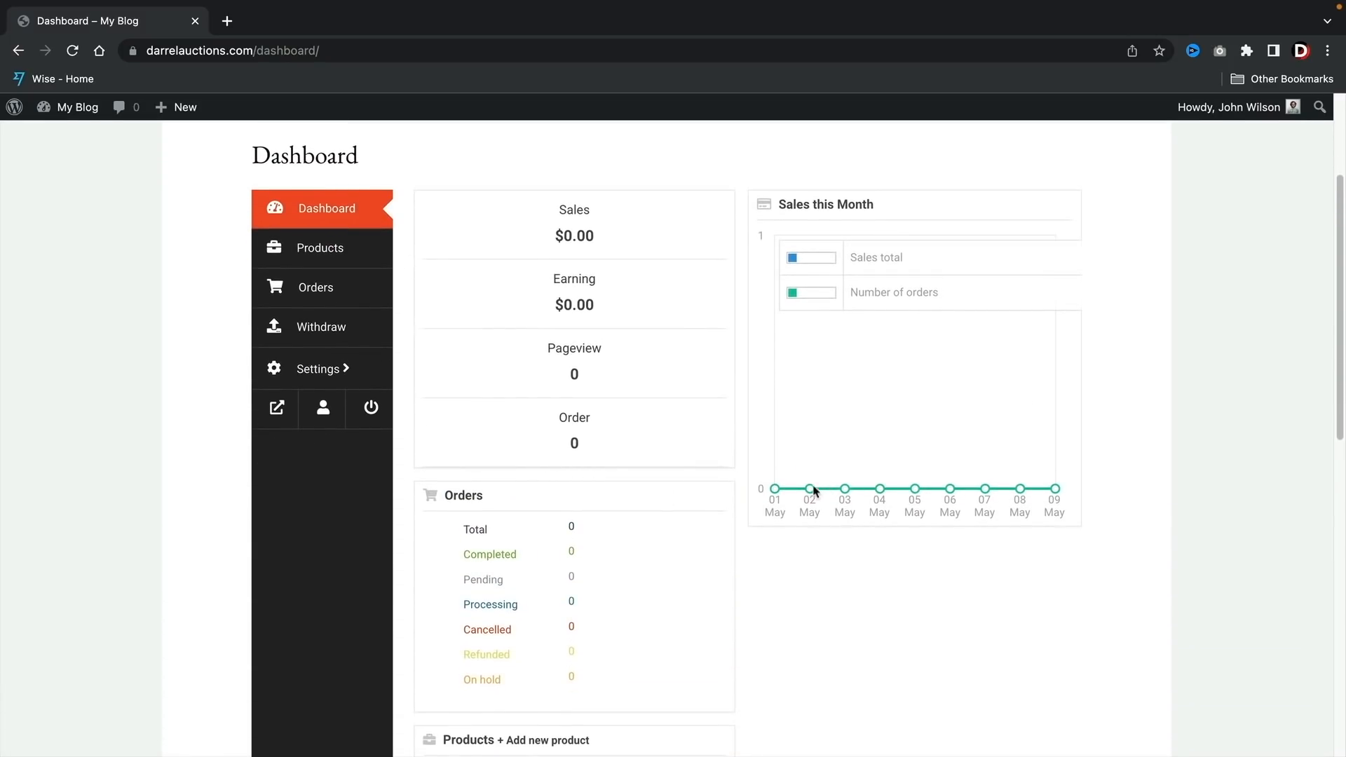
{"action": "scroll", "coordinate": [526, 330], "scroll_direction": "up", "scroll_amount": 1}
{"action": "left_click", "coordinate": [332, 281]}
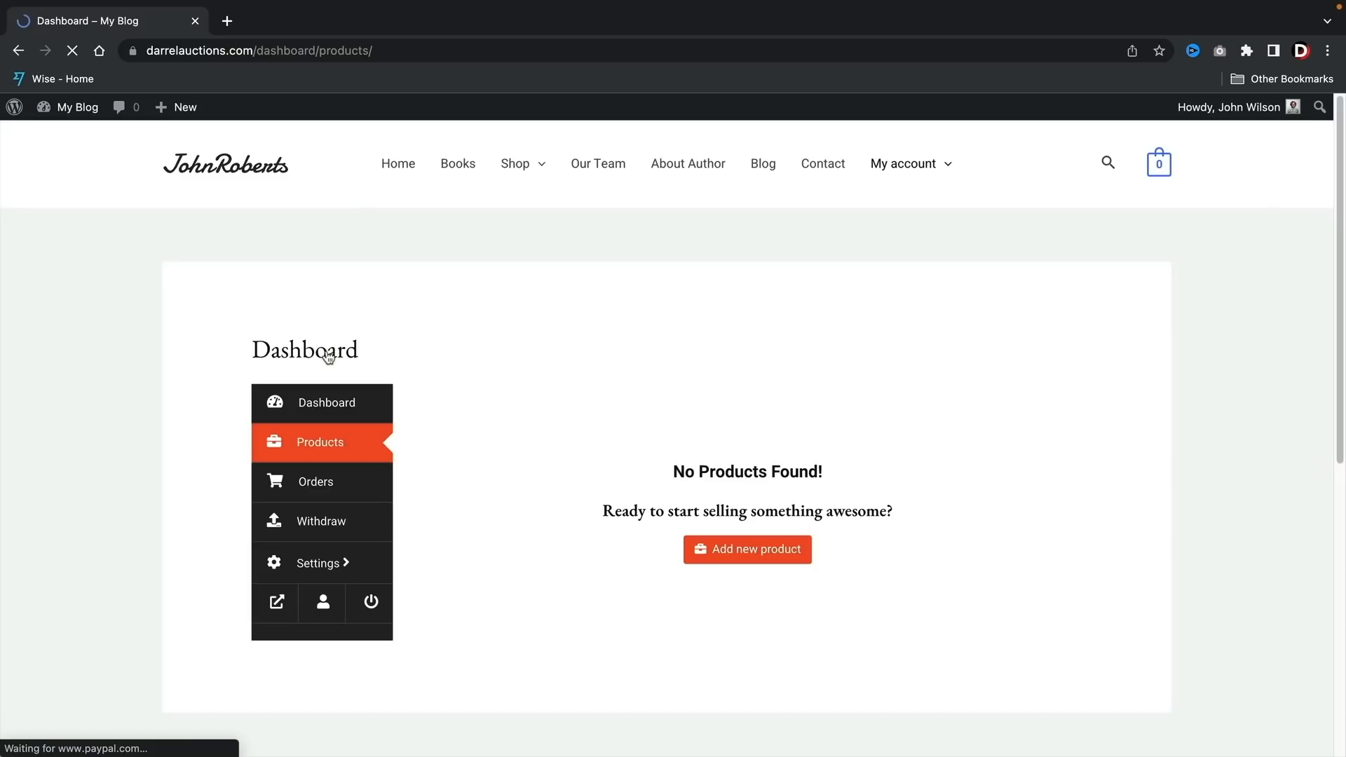
{"action": "scroll", "coordinate": [508, 468], "scroll_direction": "down", "scroll_amount": 3}
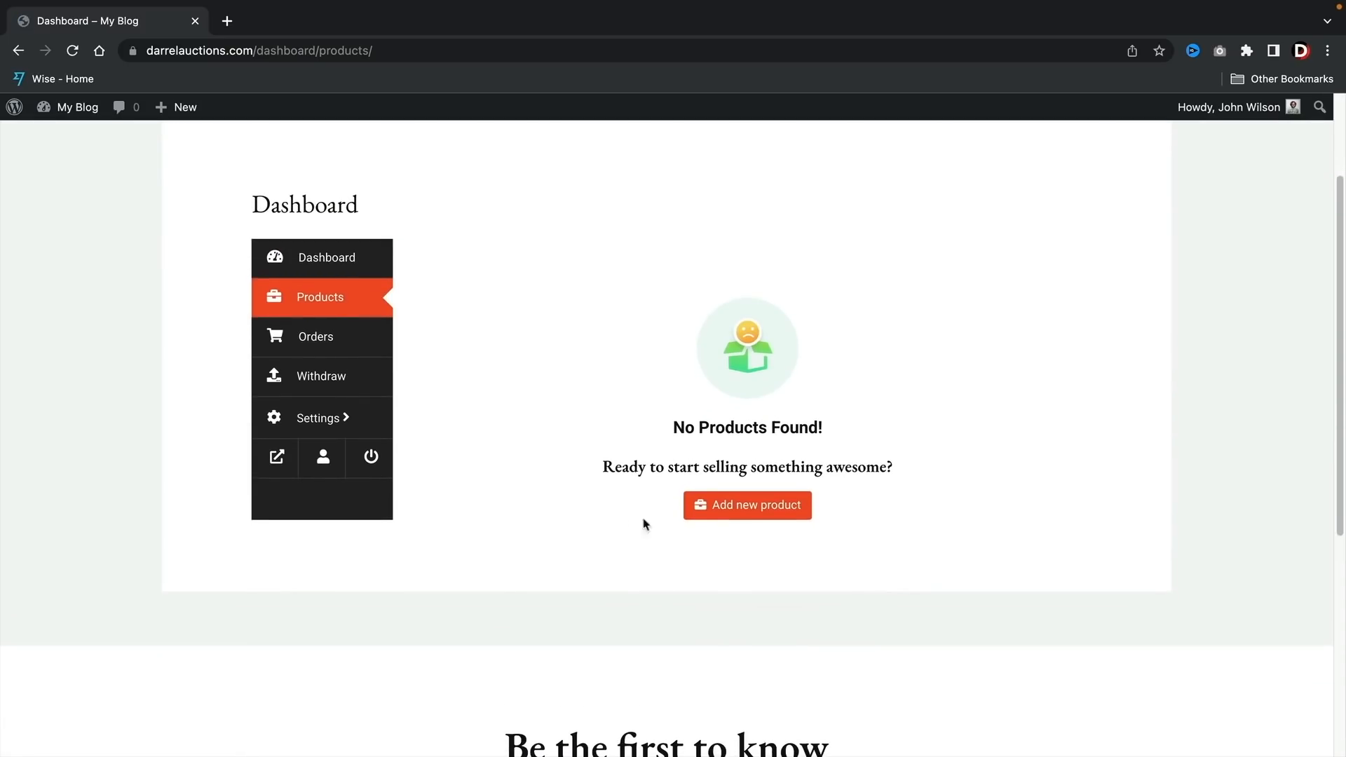
{"action": "left_click", "coordinate": [764, 508]}
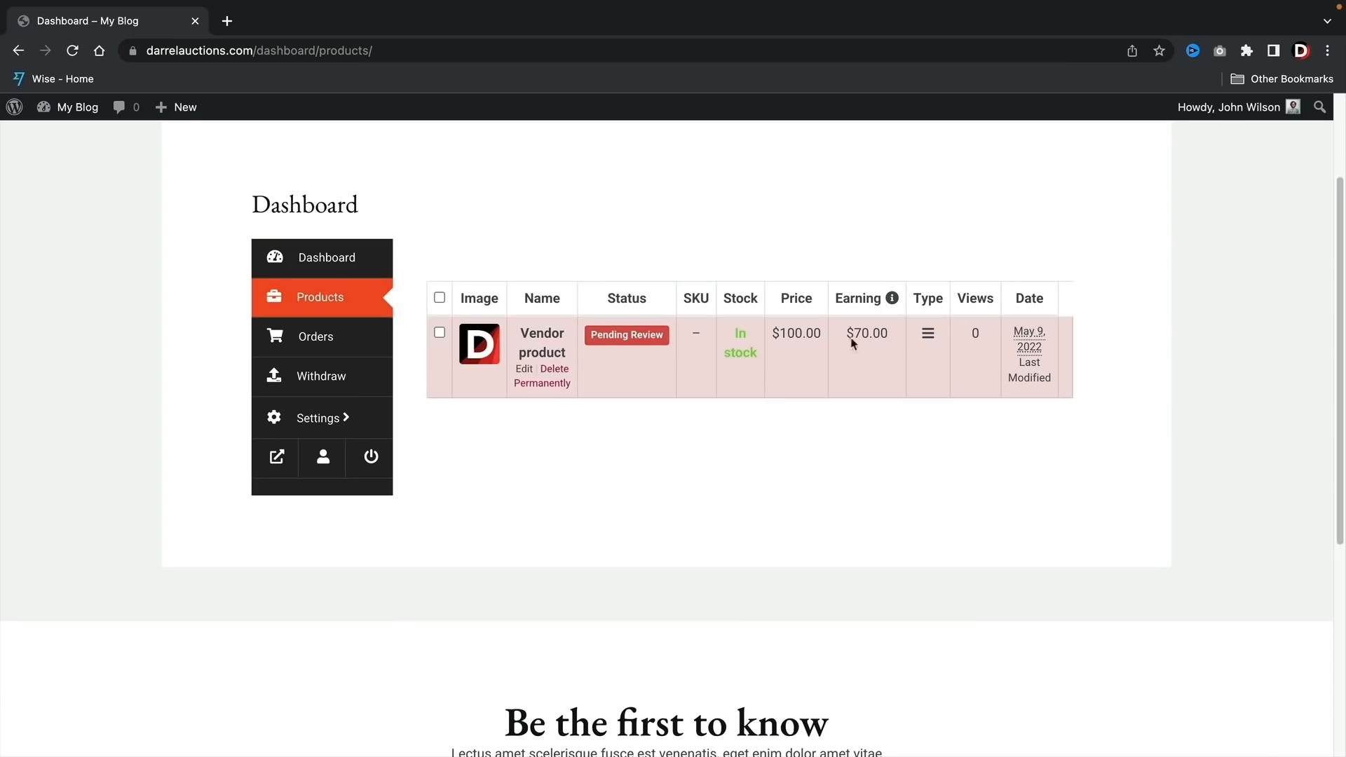
{"action": "scroll", "coordinate": [607, 403], "scroll_direction": "up", "scroll_amount": 2}
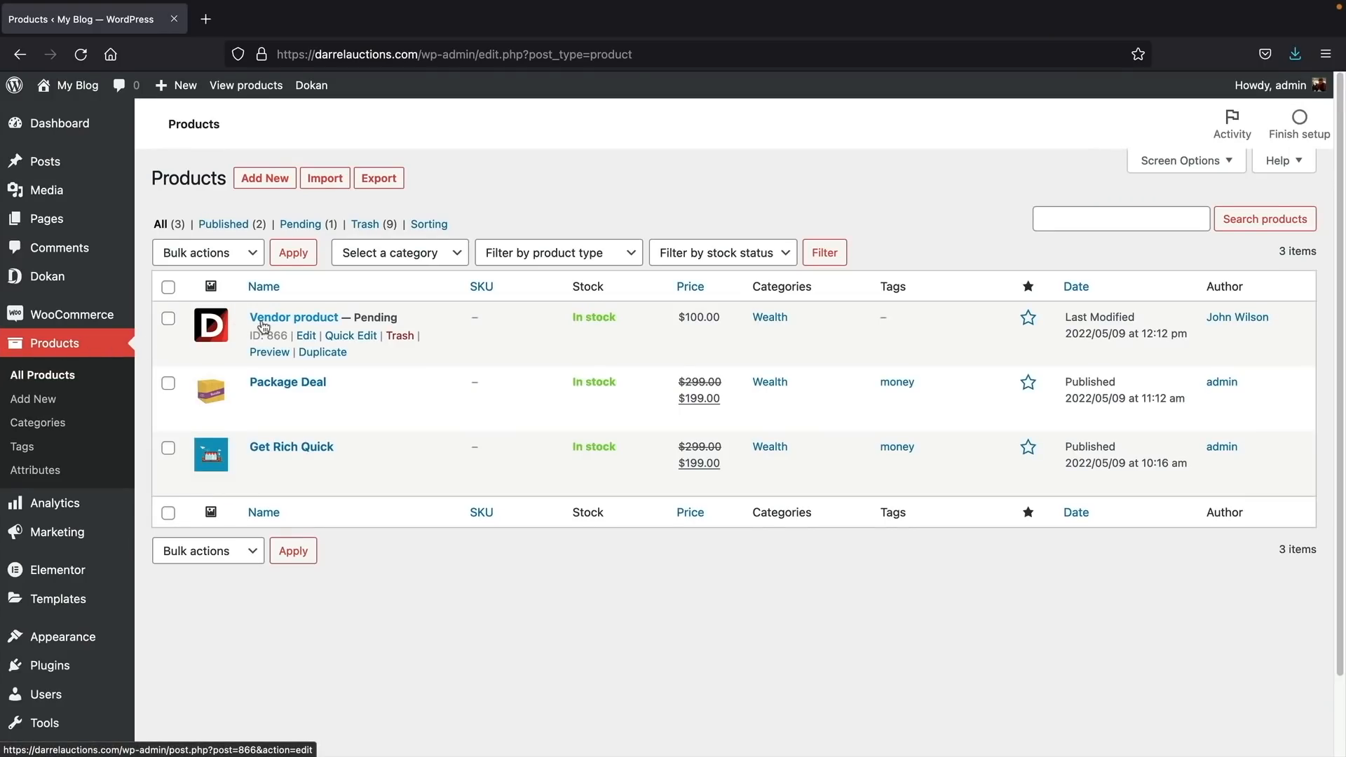
Publish the pending Vendor product in wp-admin and head to the storefront
{"action": "left_click", "coordinate": [293, 322]}
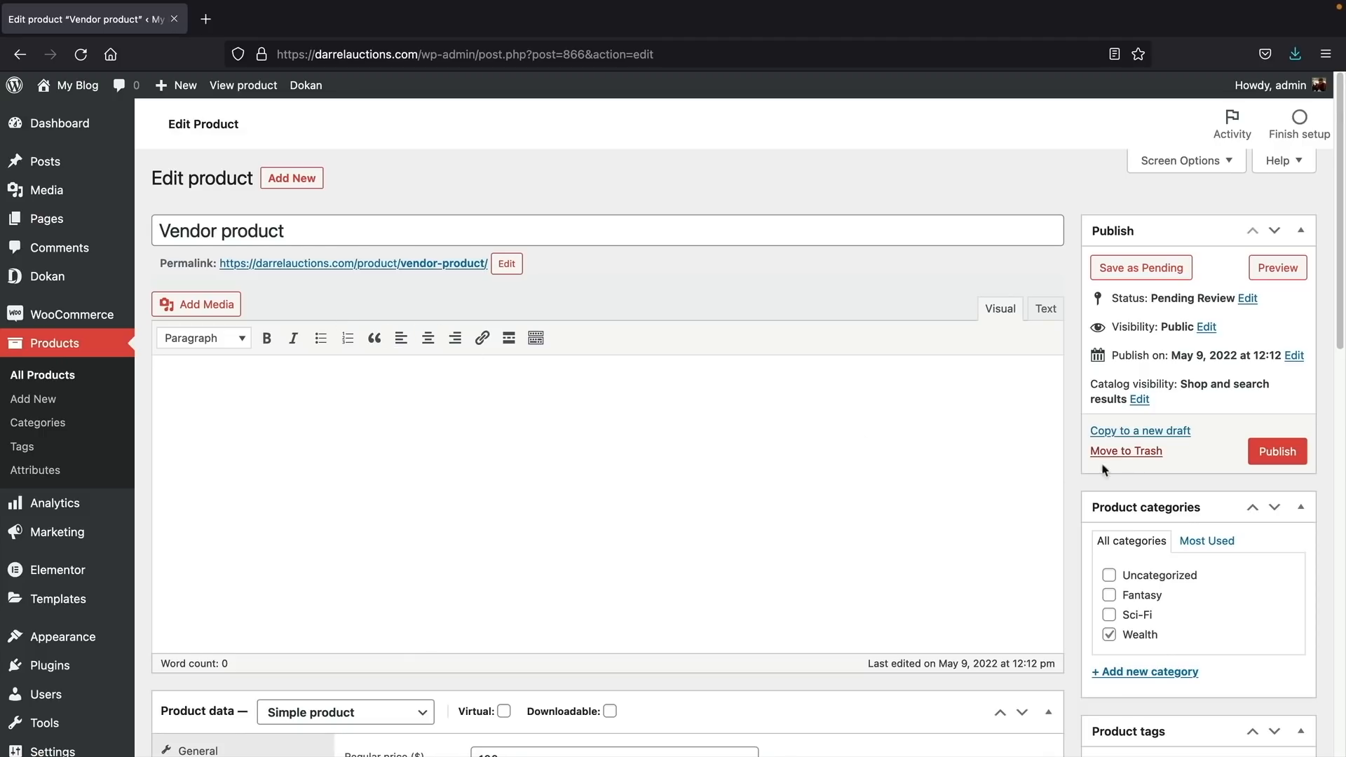
{"action": "left_click", "coordinate": [1273, 452]}
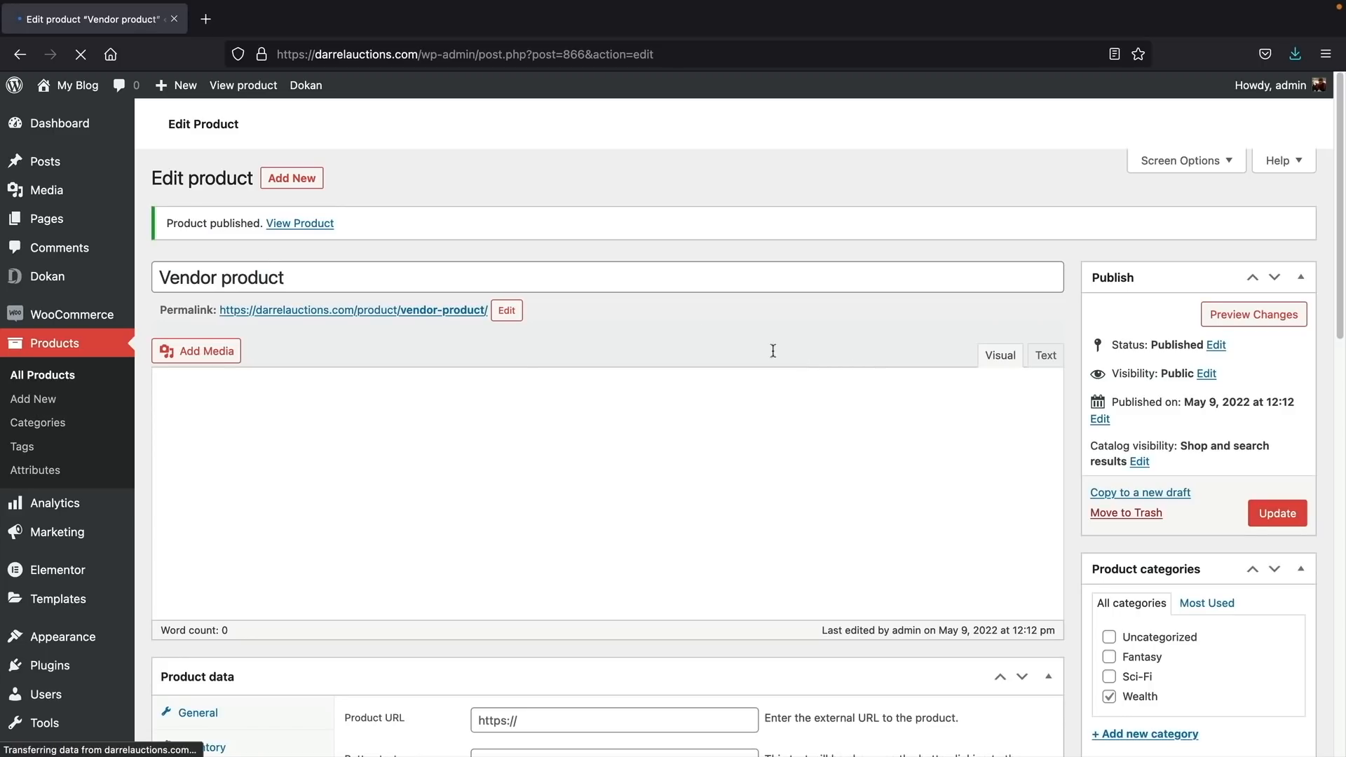
{"action": "left_click", "coordinate": [57, 117]}
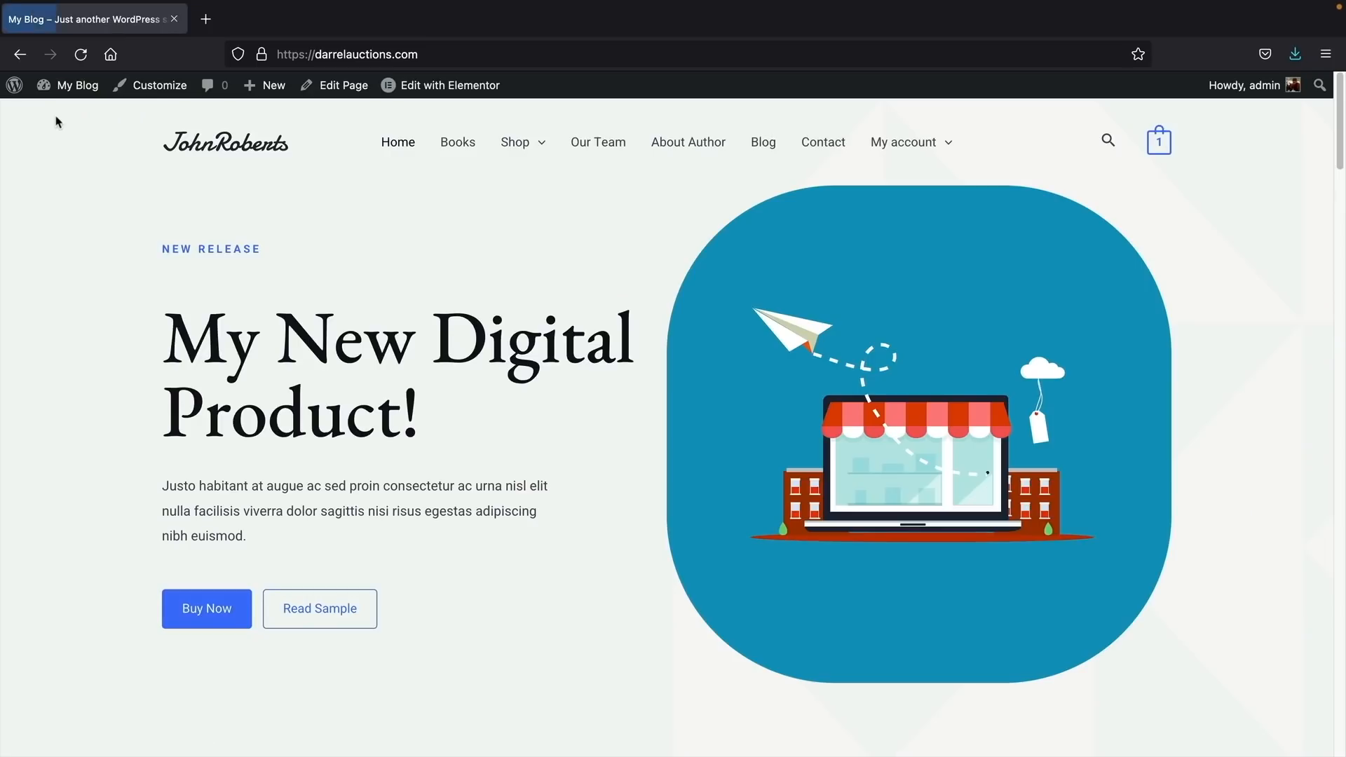
Find the $100.00 Vendor product in the Shop and open its product page
{"action": "left_click", "coordinate": [517, 152]}
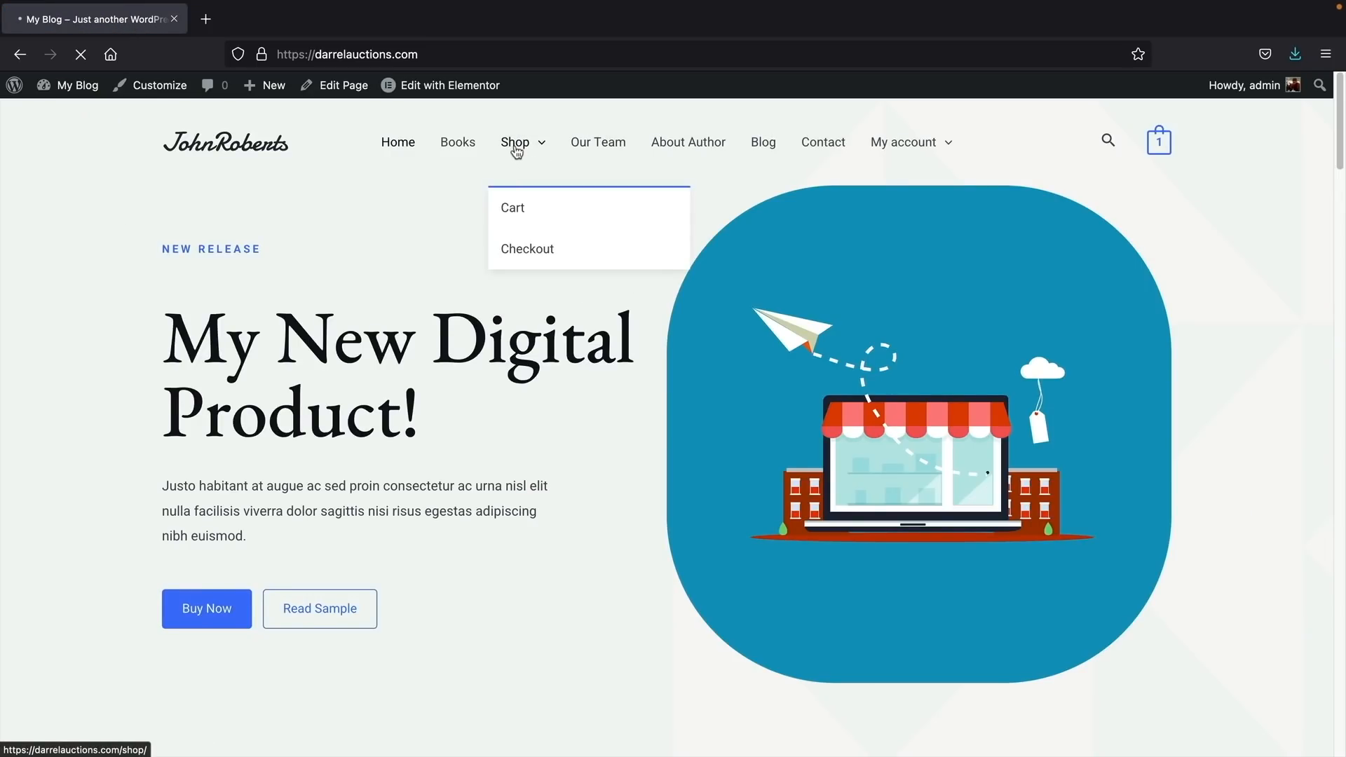
{"action": "scroll", "coordinate": [537, 297], "scroll_direction": "down", "scroll_amount": 2}
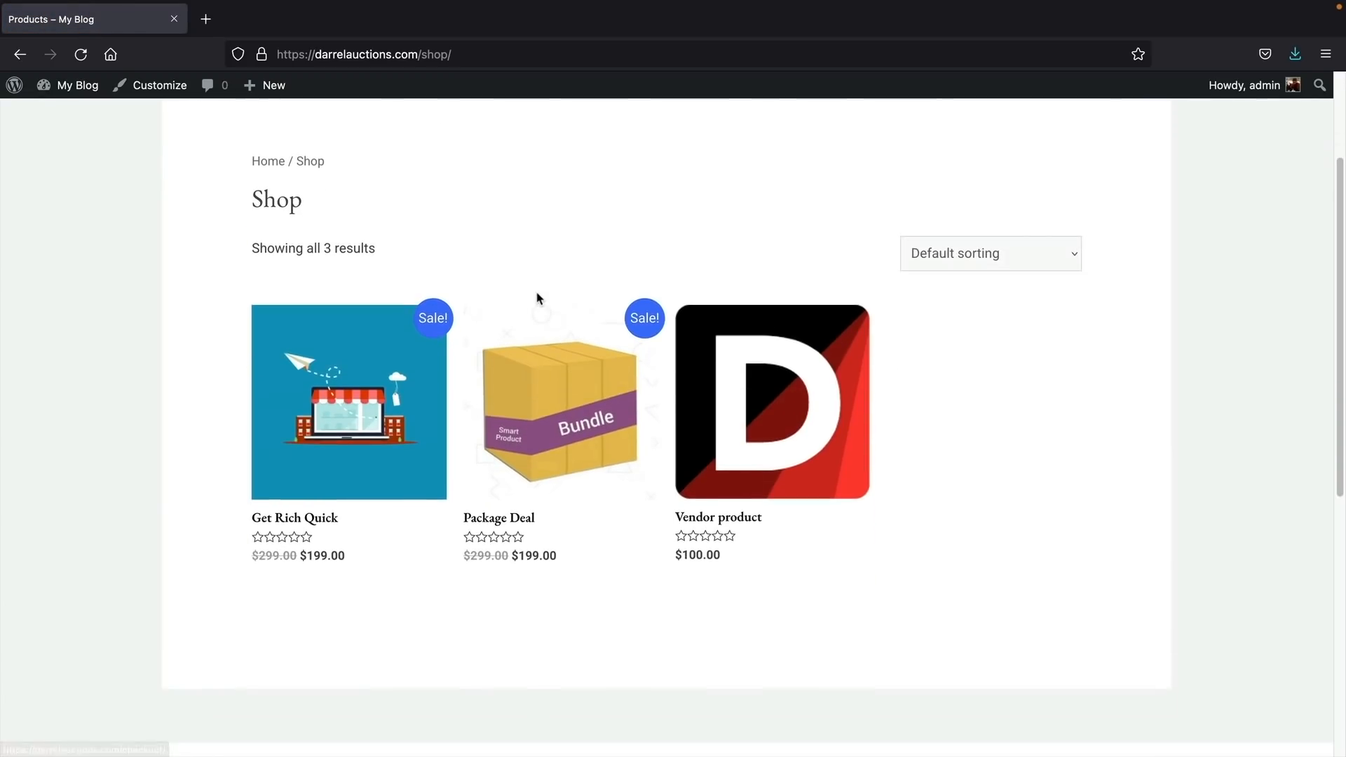
{"action": "left_click", "coordinate": [738, 520]}
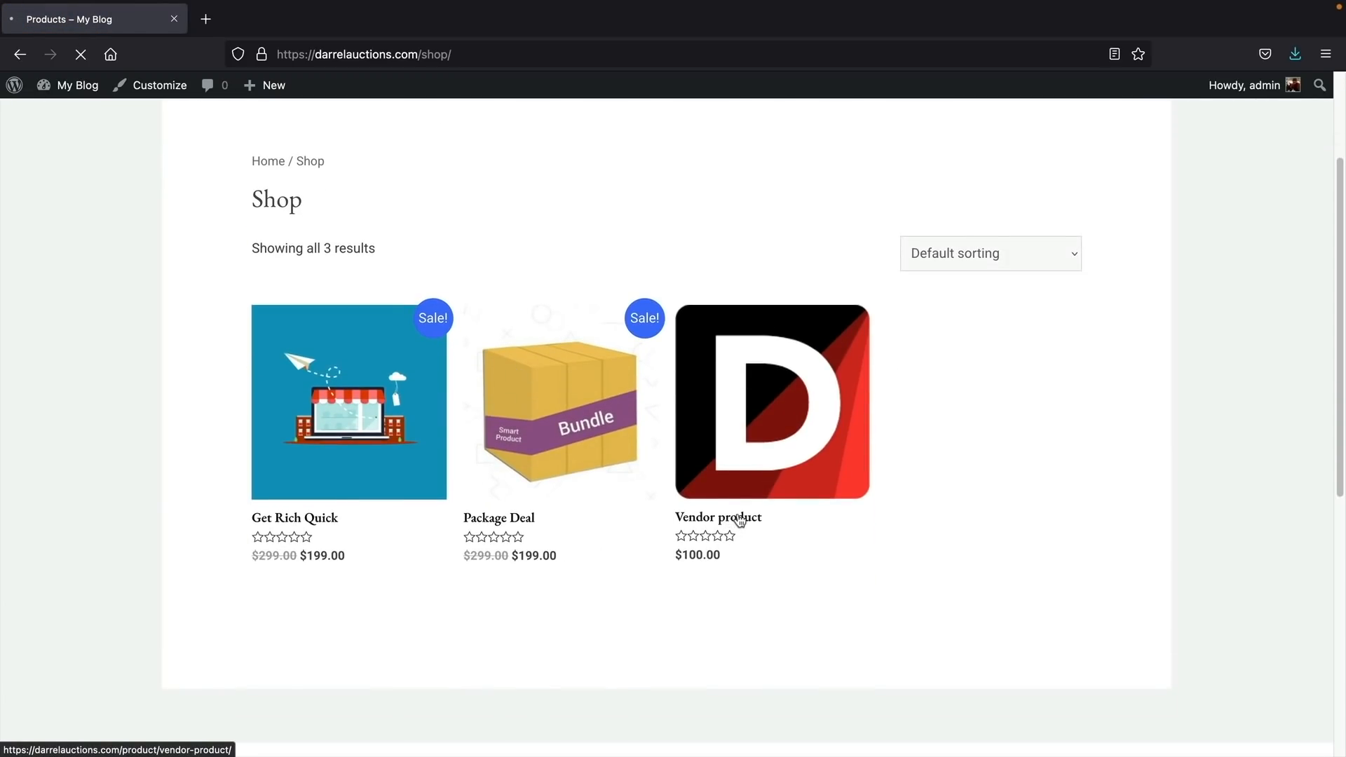
{"action": "scroll", "coordinate": [738, 520], "scroll_direction": "down", "scroll_amount": 2}
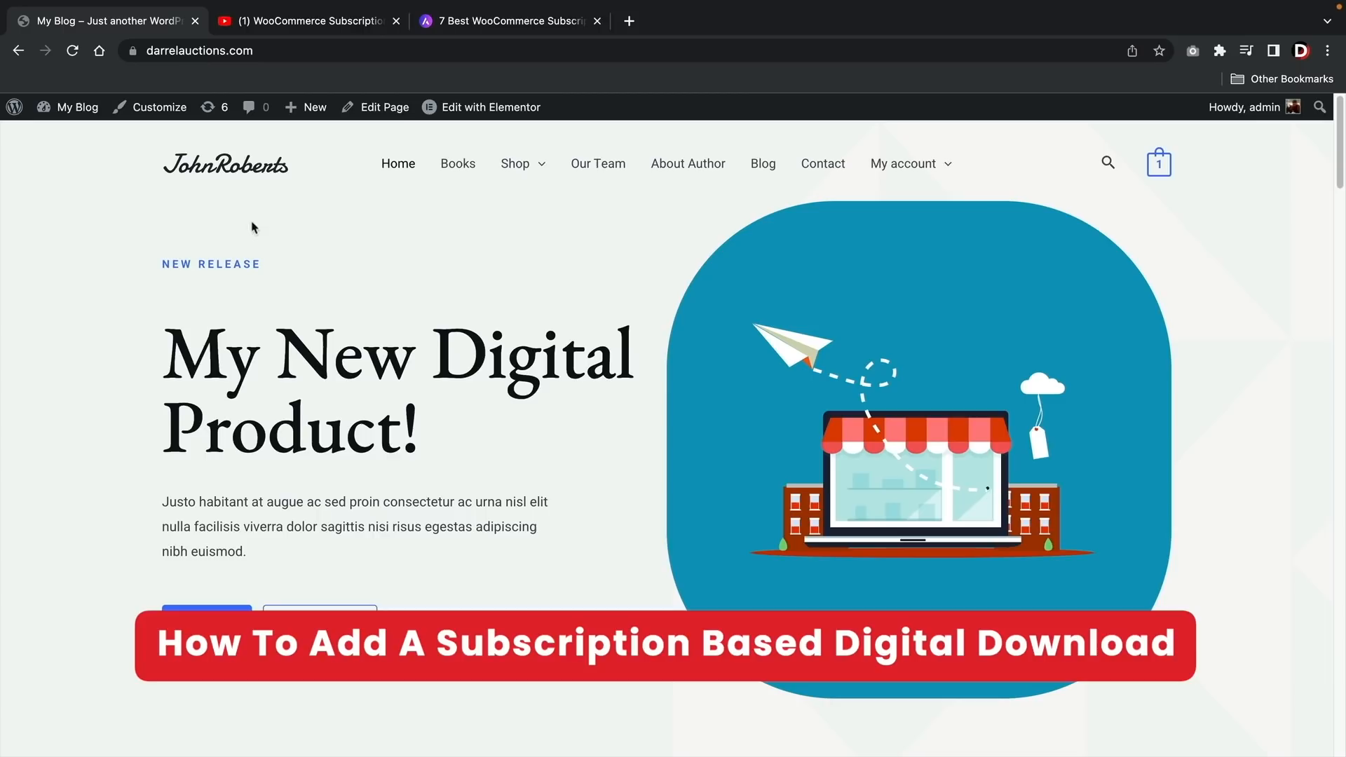
Skim the wpastra subscription plugins article, then return to the WooCommerce Subscription Plugin Tutorial video
{"action": "left_click", "coordinate": [300, 28]}
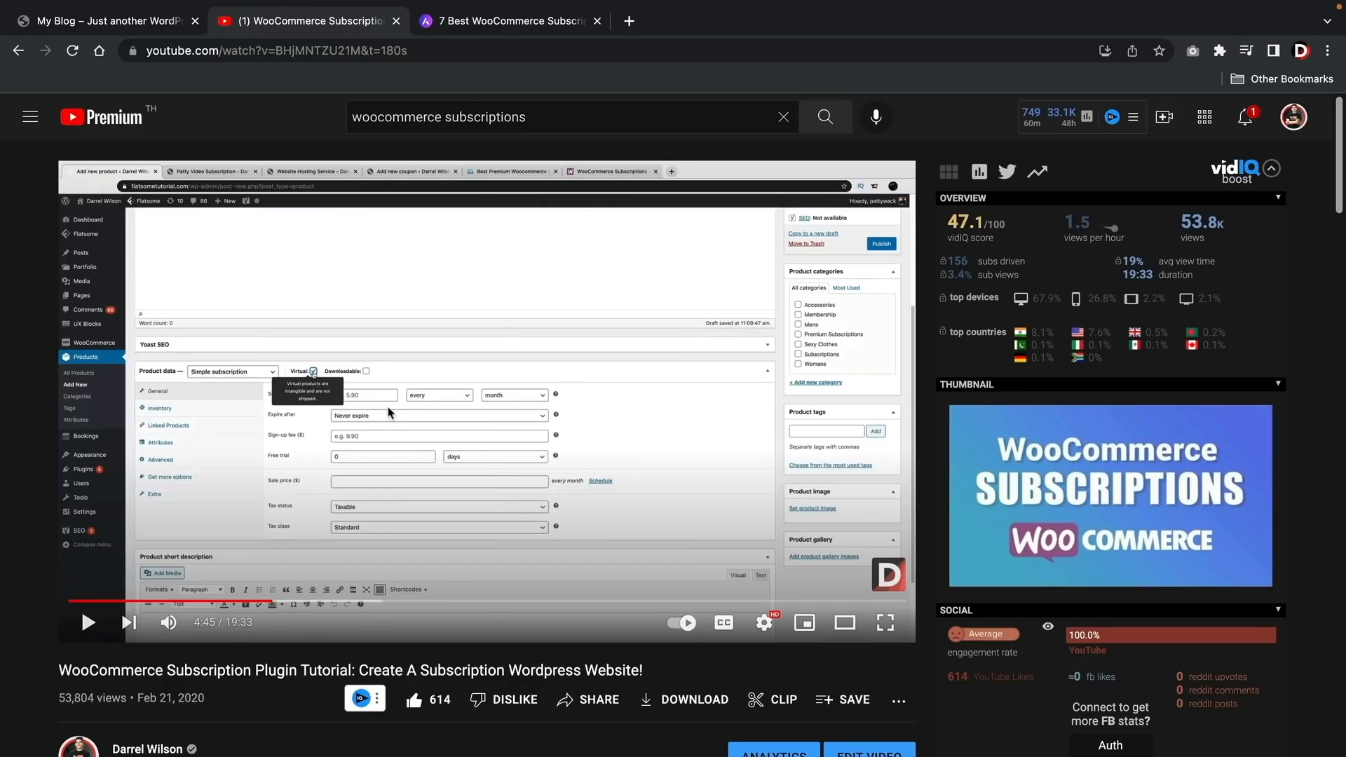
{"action": "left_click", "coordinate": [515, 23]}
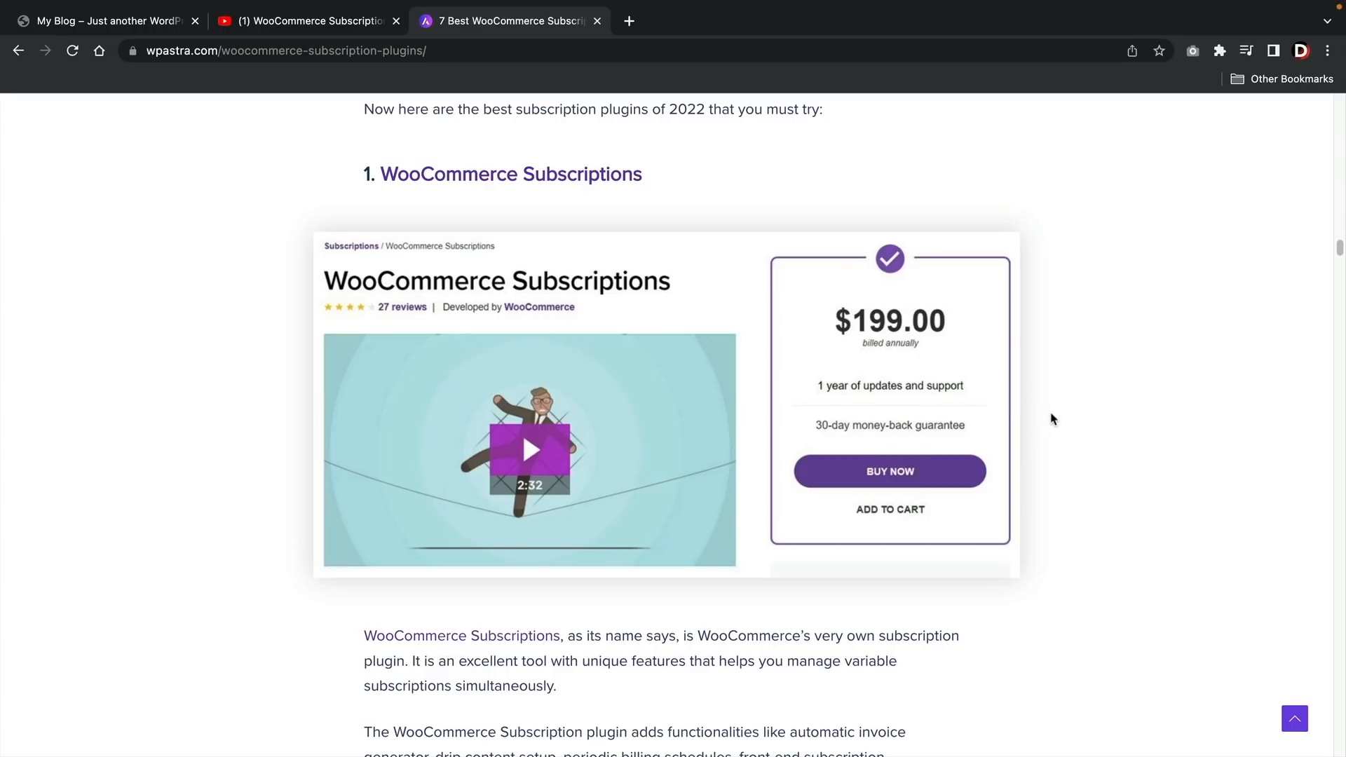
{"action": "scroll", "coordinate": [1051, 418], "scroll_direction": "down", "scroll_amount": 15}
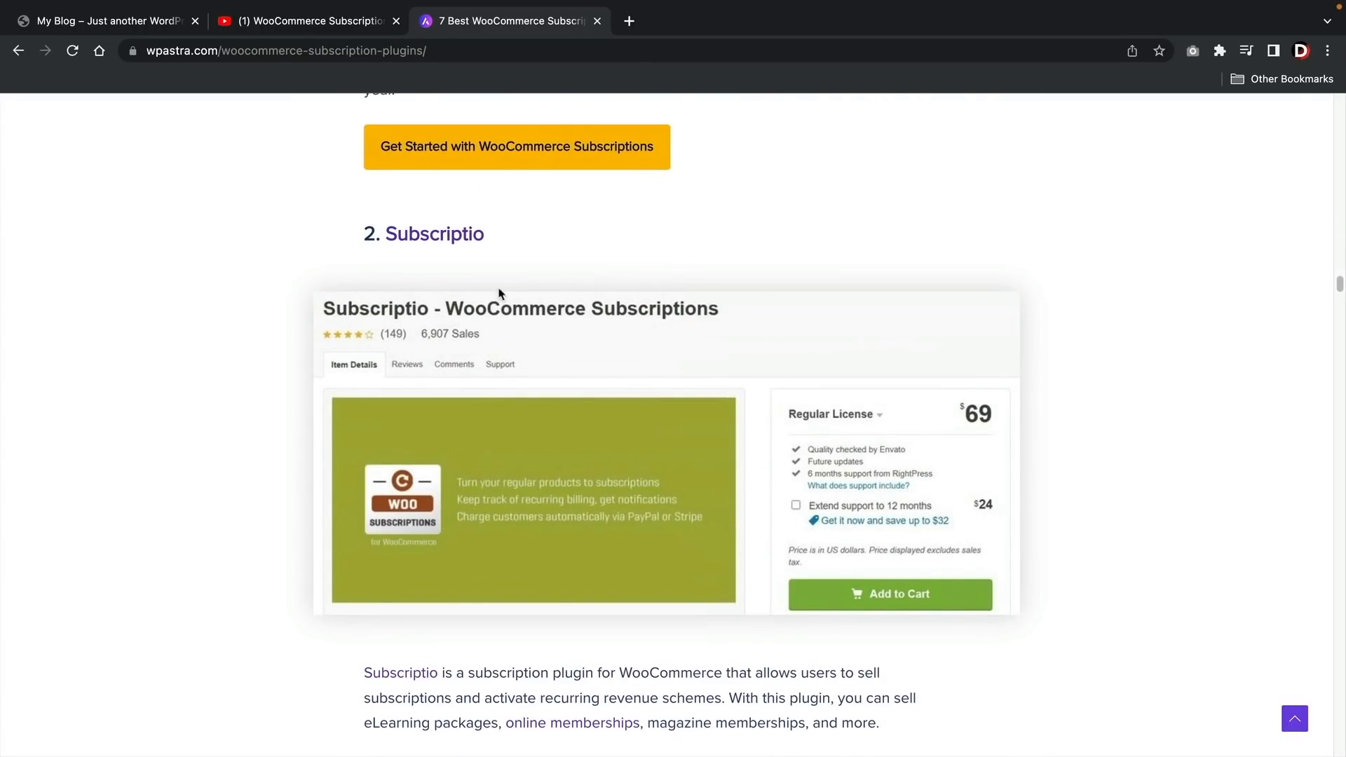
{"action": "scroll", "coordinate": [561, 368], "scroll_direction": "down", "scroll_amount": 15}
{"action": "scroll", "coordinate": [561, 368], "scroll_direction": "down", "scroll_amount": 1}
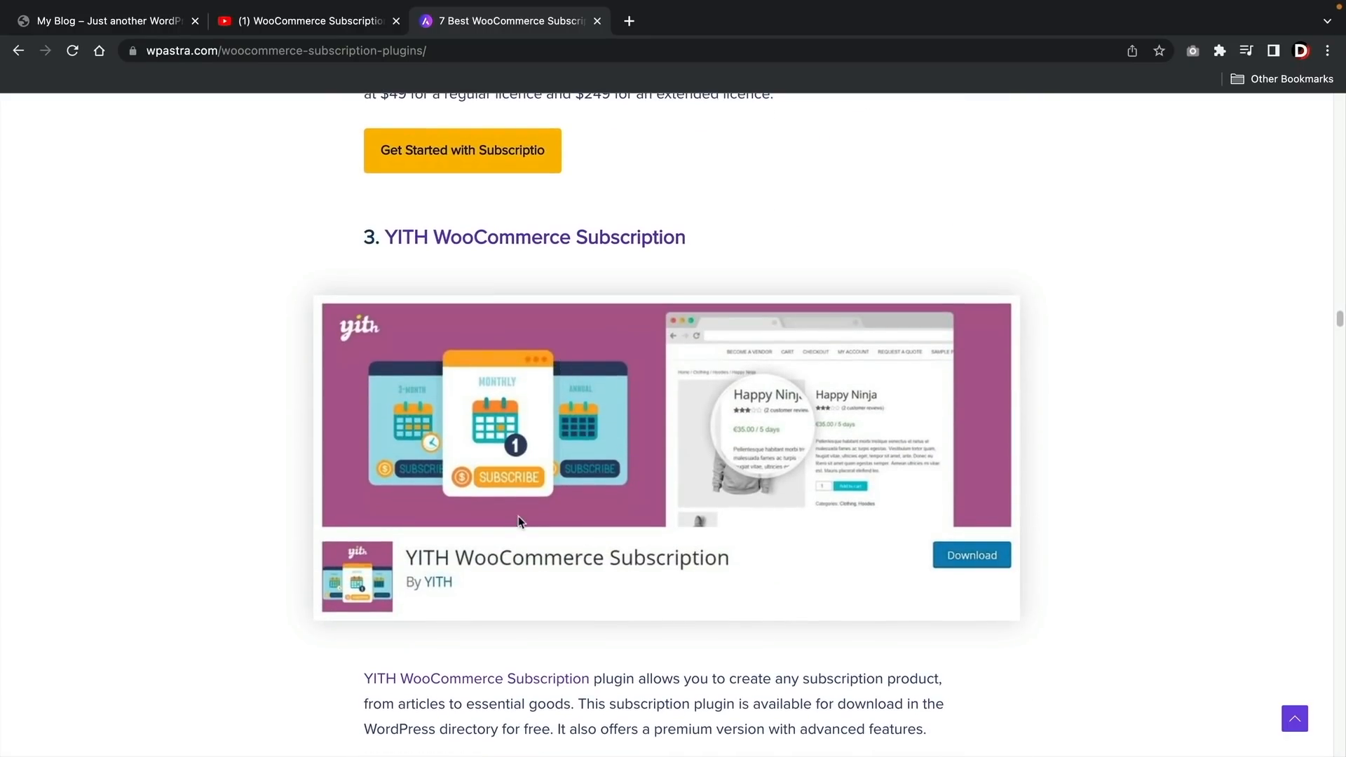
{"action": "scroll", "coordinate": [515, 563], "scroll_direction": "down", "scroll_amount": 12}
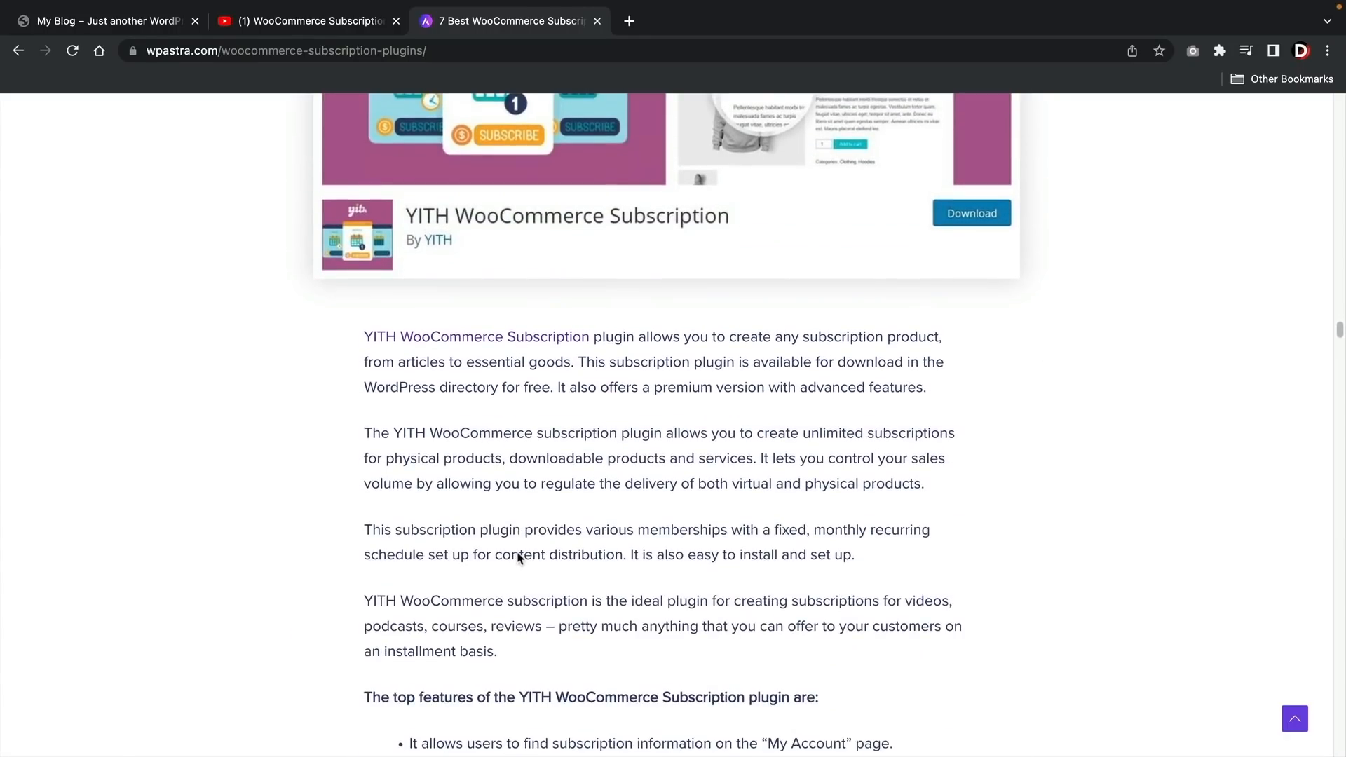
{"action": "scroll", "coordinate": [518, 557], "scroll_direction": "down", "scroll_amount": 6}
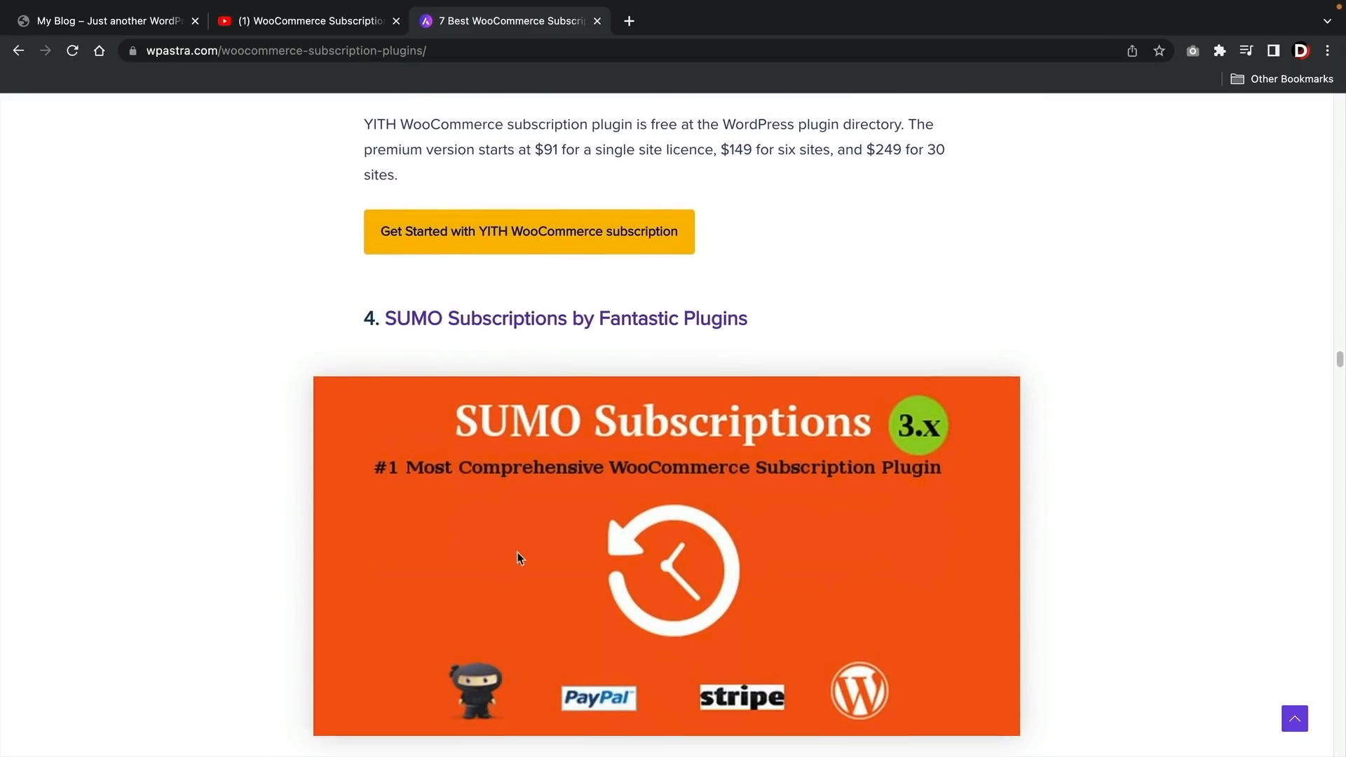
{"action": "scroll", "coordinate": [518, 557], "scroll_direction": "down", "scroll_amount": 18}
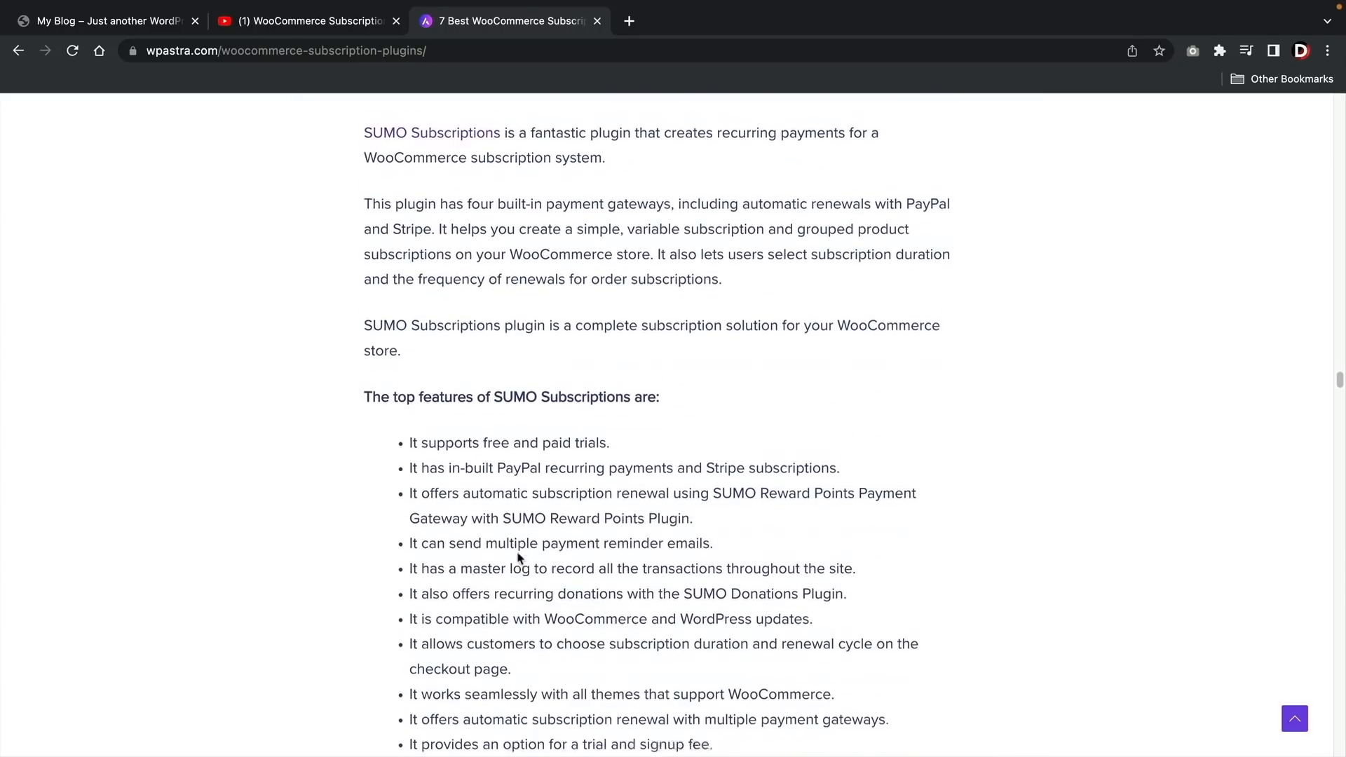
{"action": "scroll", "coordinate": [519, 557], "scroll_direction": "down", "scroll_amount": 3}
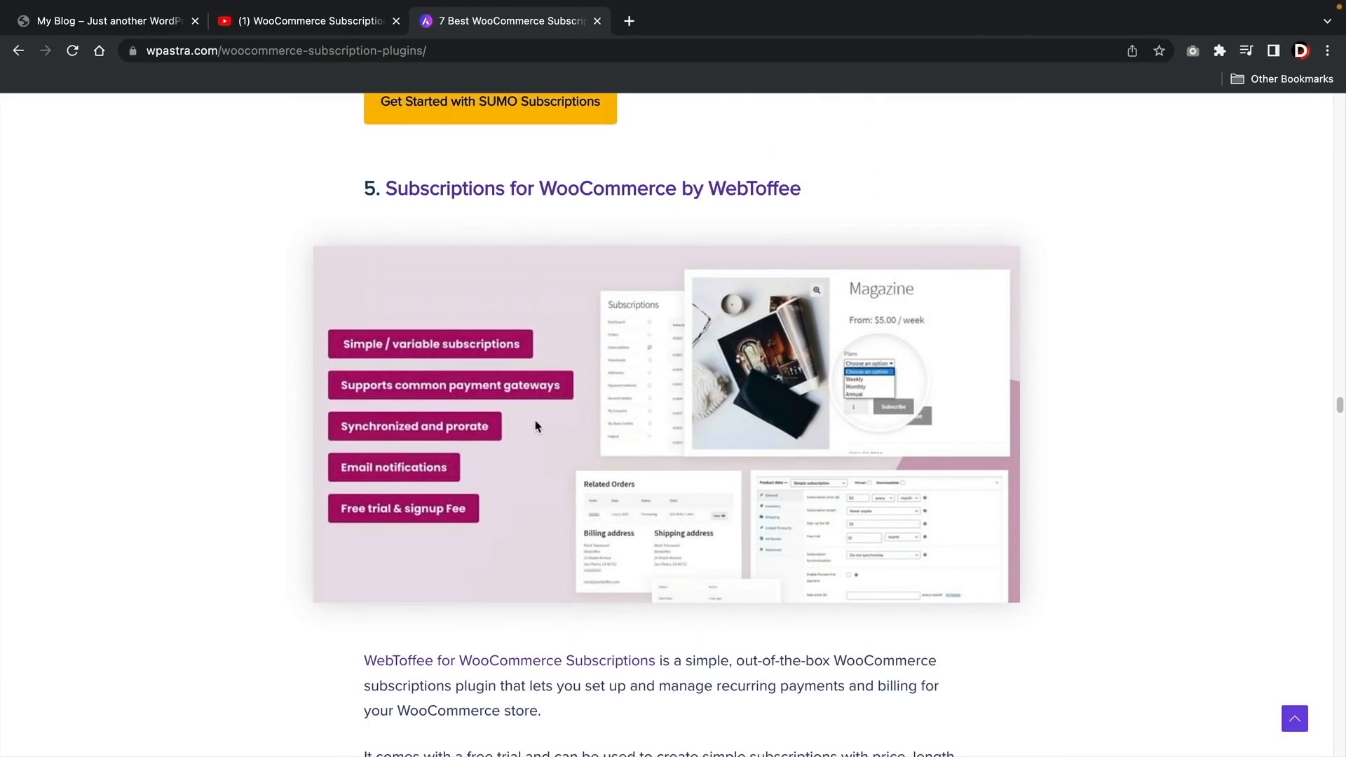
{"action": "left_click", "coordinate": [328, 23]}
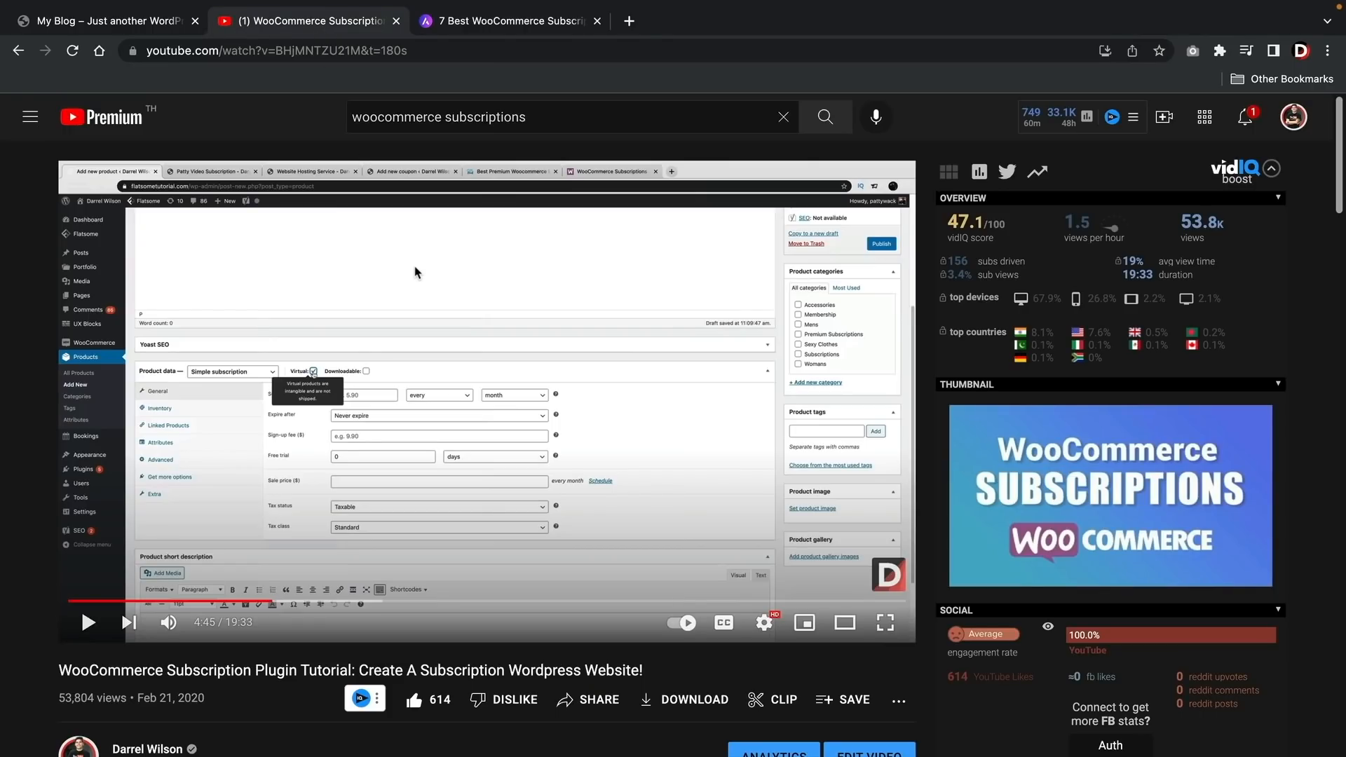